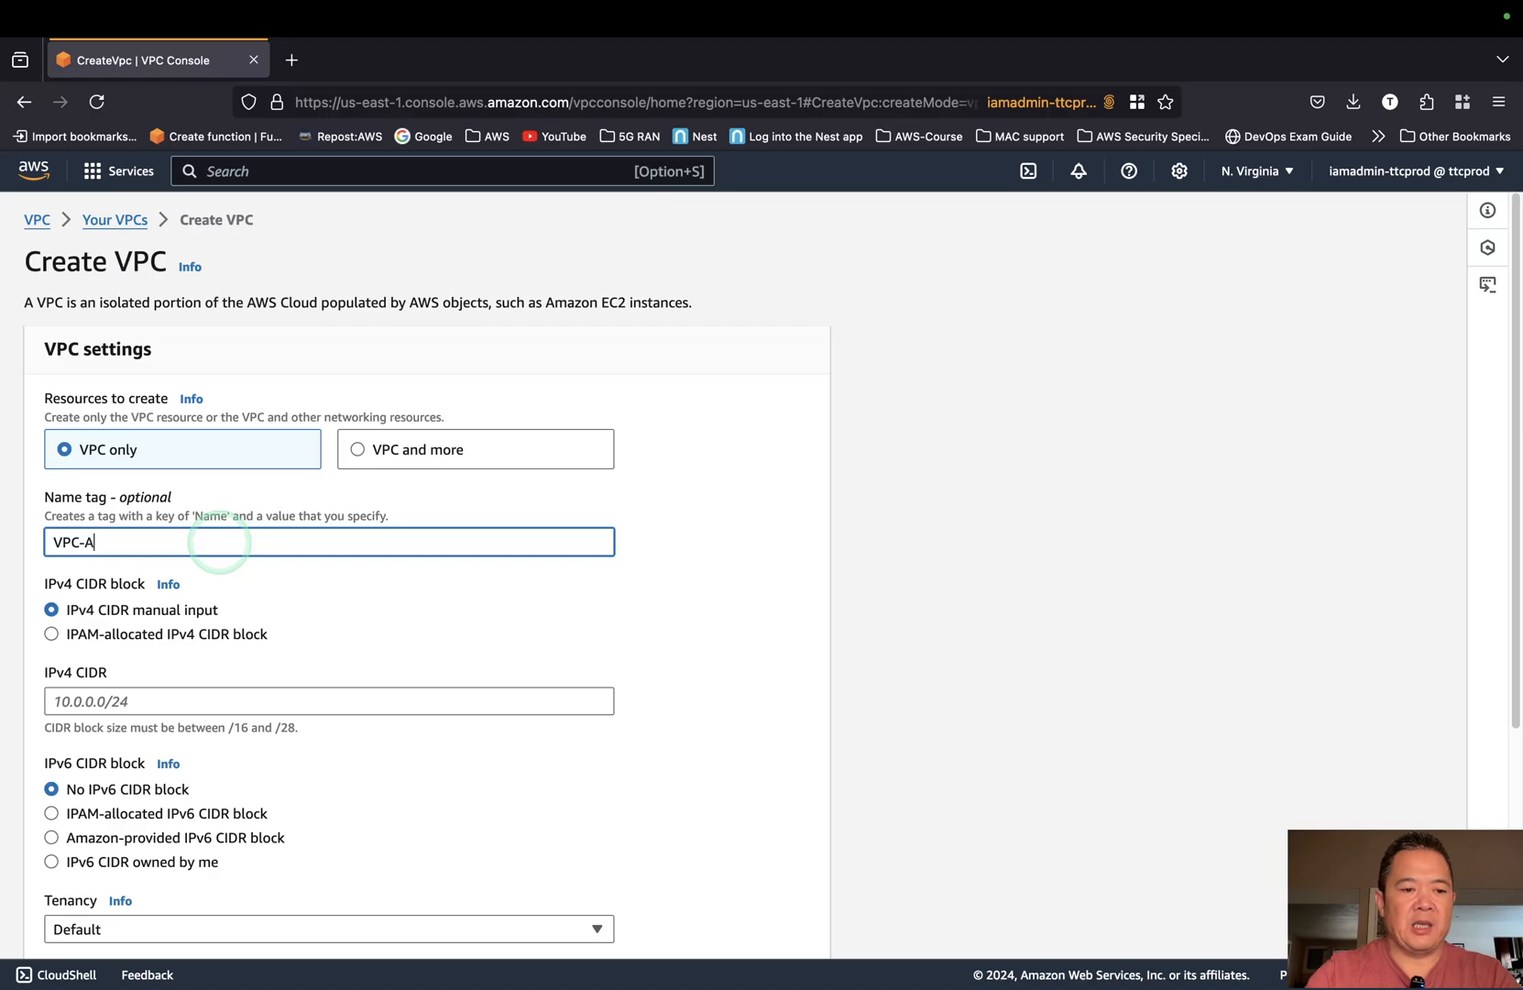
Set the IPv4 CIDR of VPC-A to 10.0.0.0/24 and create the VPC.
{"action": "scroll", "coordinate": [223, 562], "scroll_direction": "down", "scroll_amount": 3}
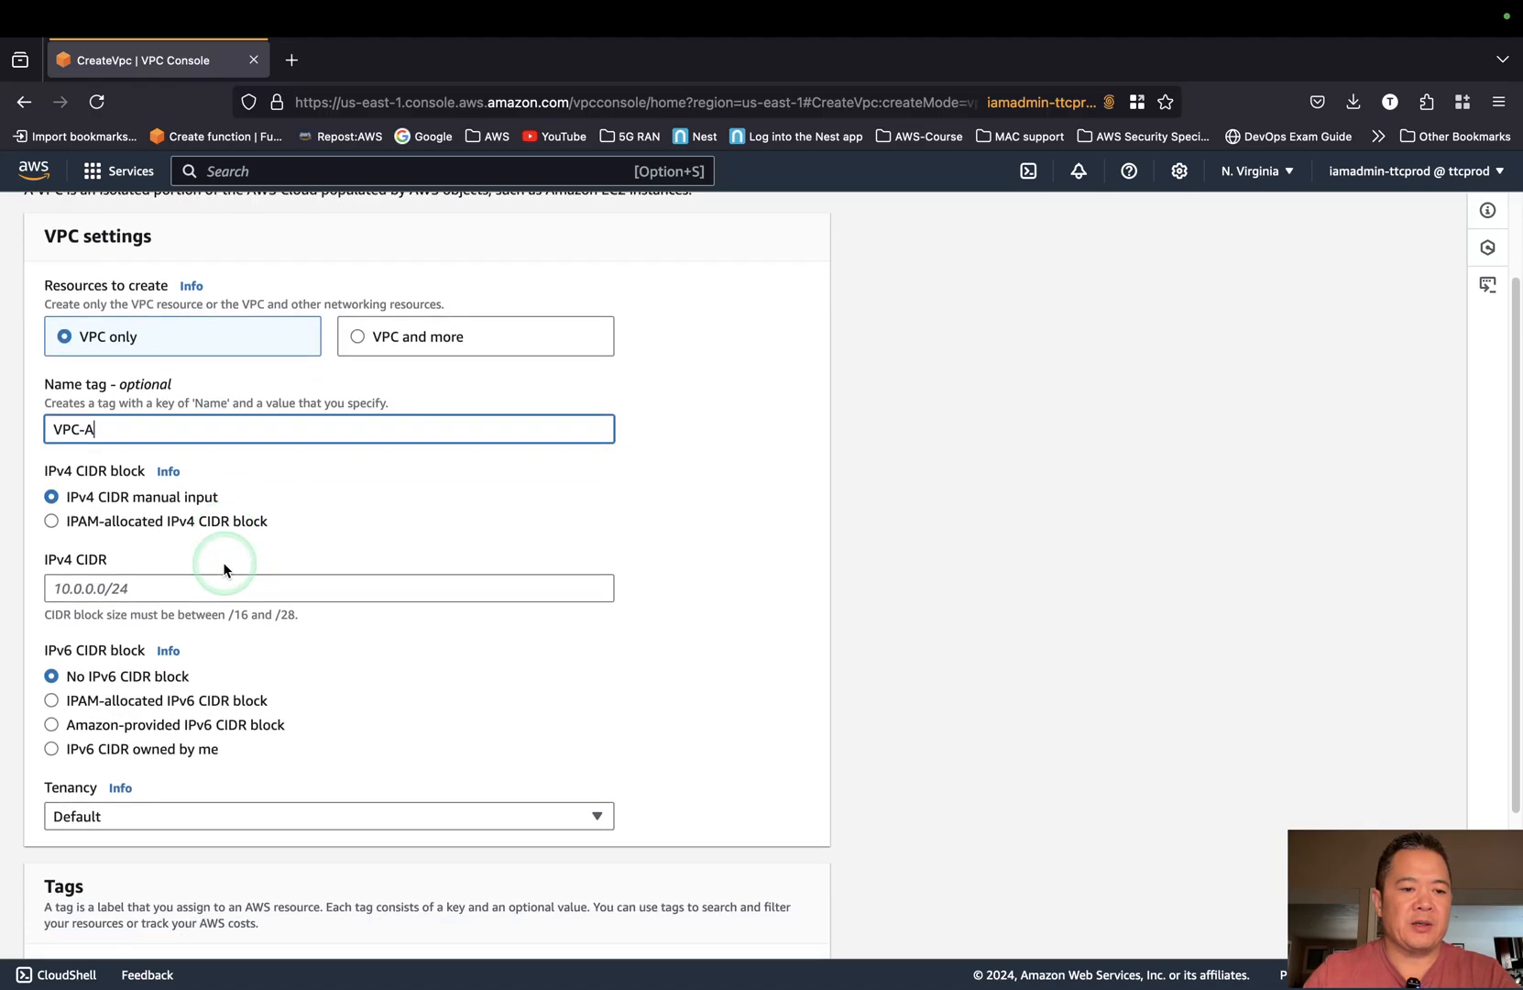
{"action": "left_click", "coordinate": [224, 590]}
{"action": "type", "text": "10.0.0.0/24"}
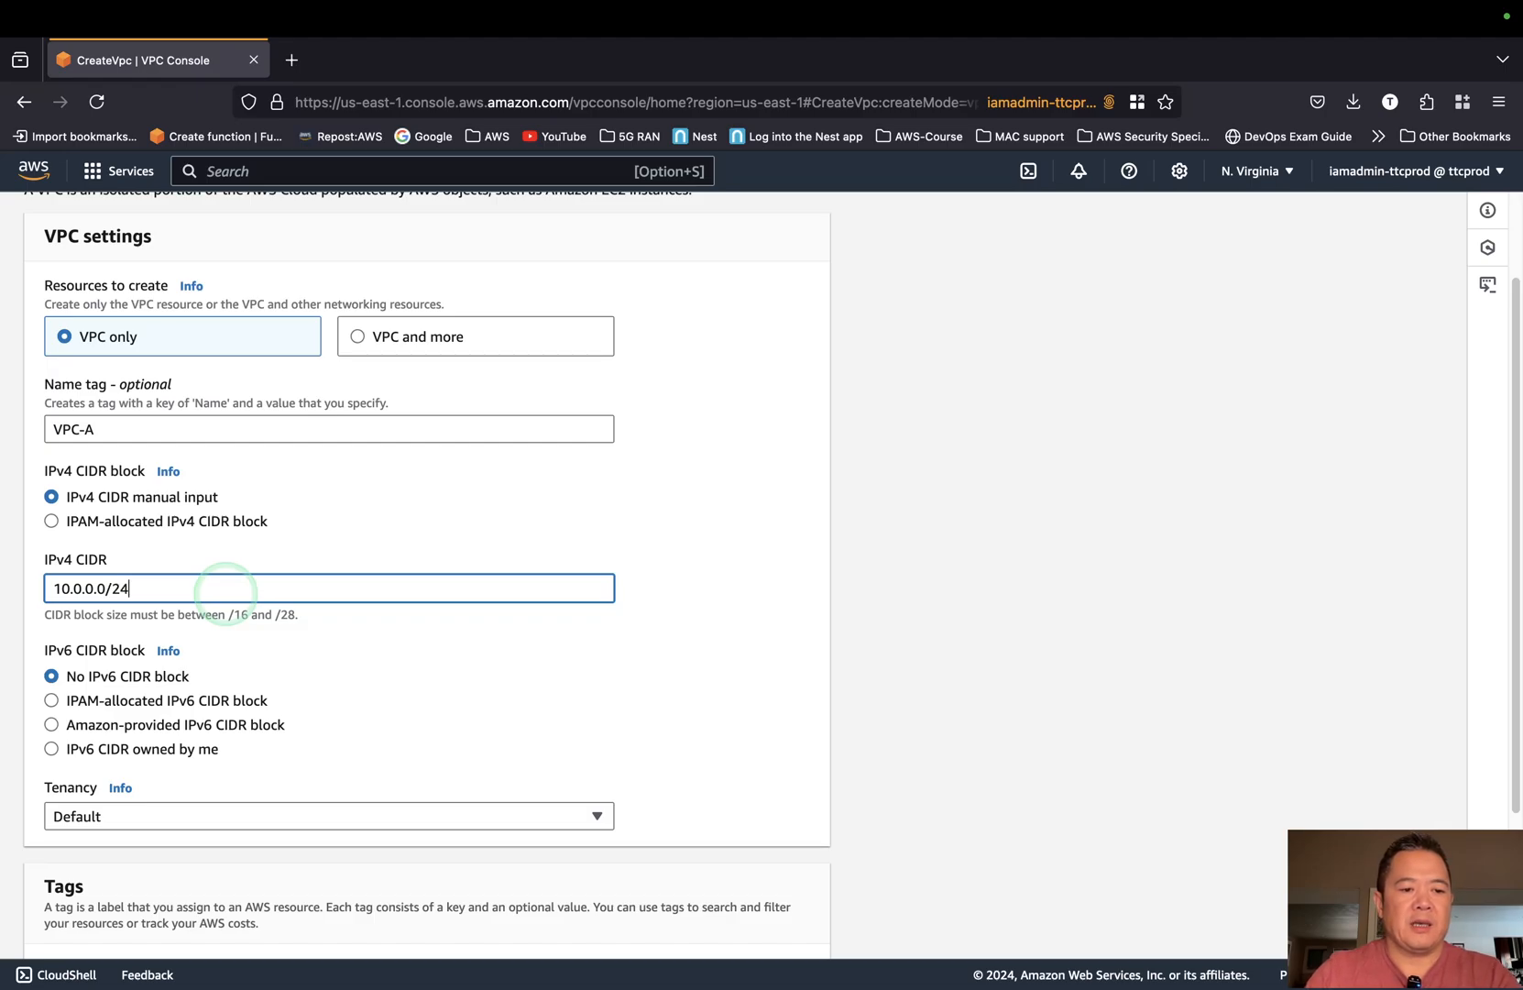
{"action": "scroll", "coordinate": [230, 596], "scroll_direction": "down", "scroll_amount": 5}
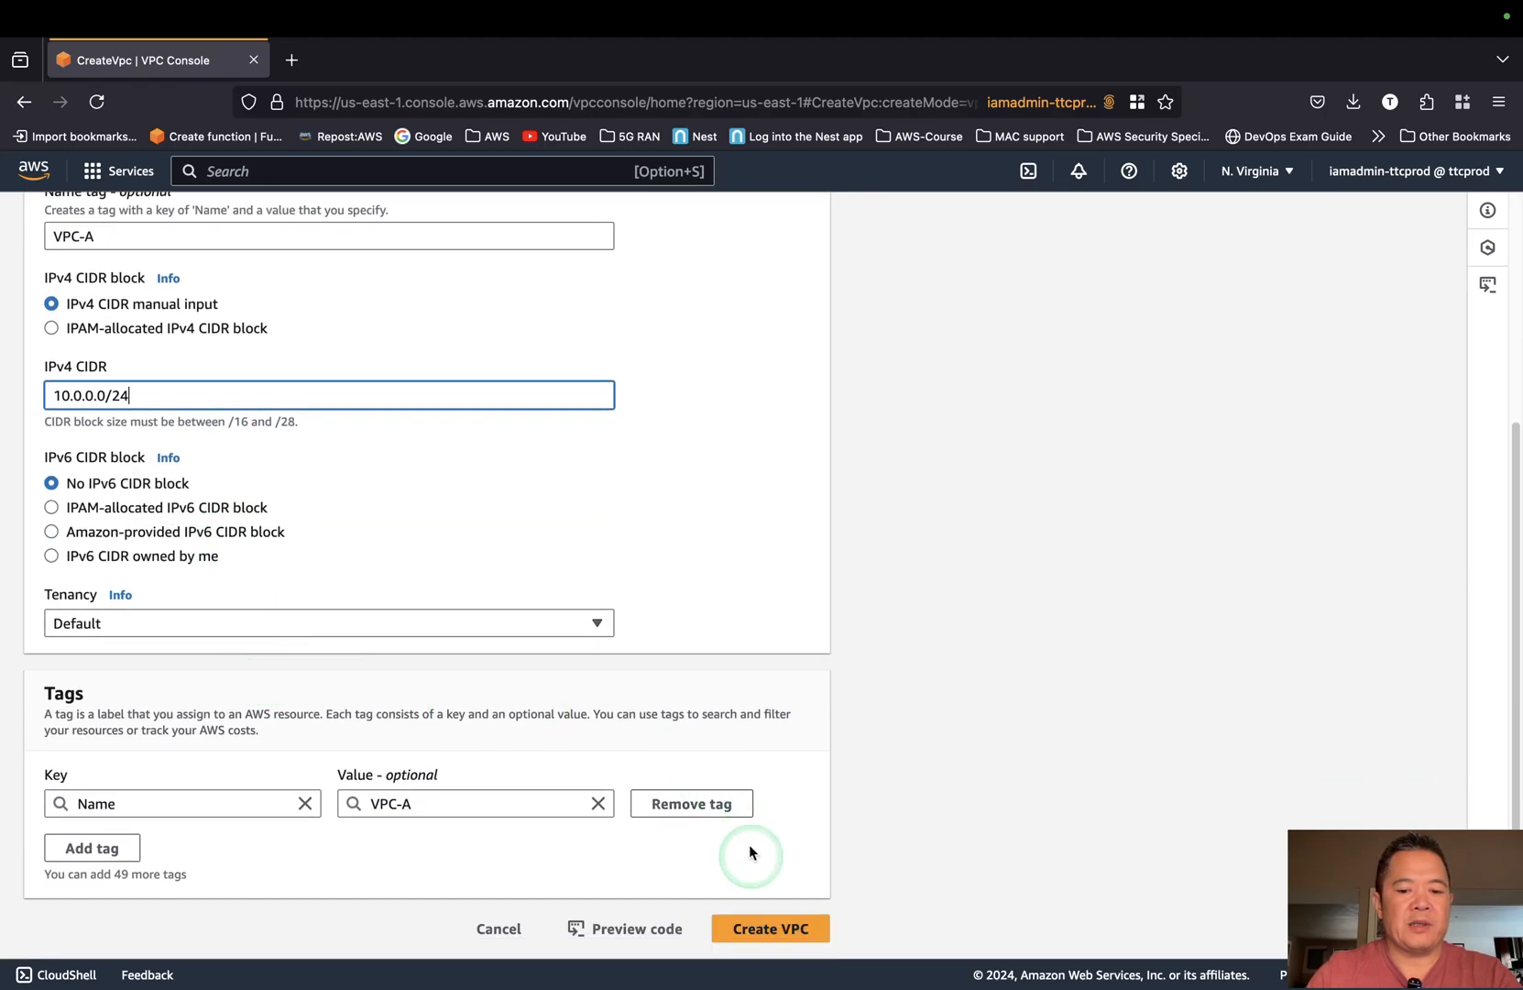
{"action": "left_click", "coordinate": [770, 928]}
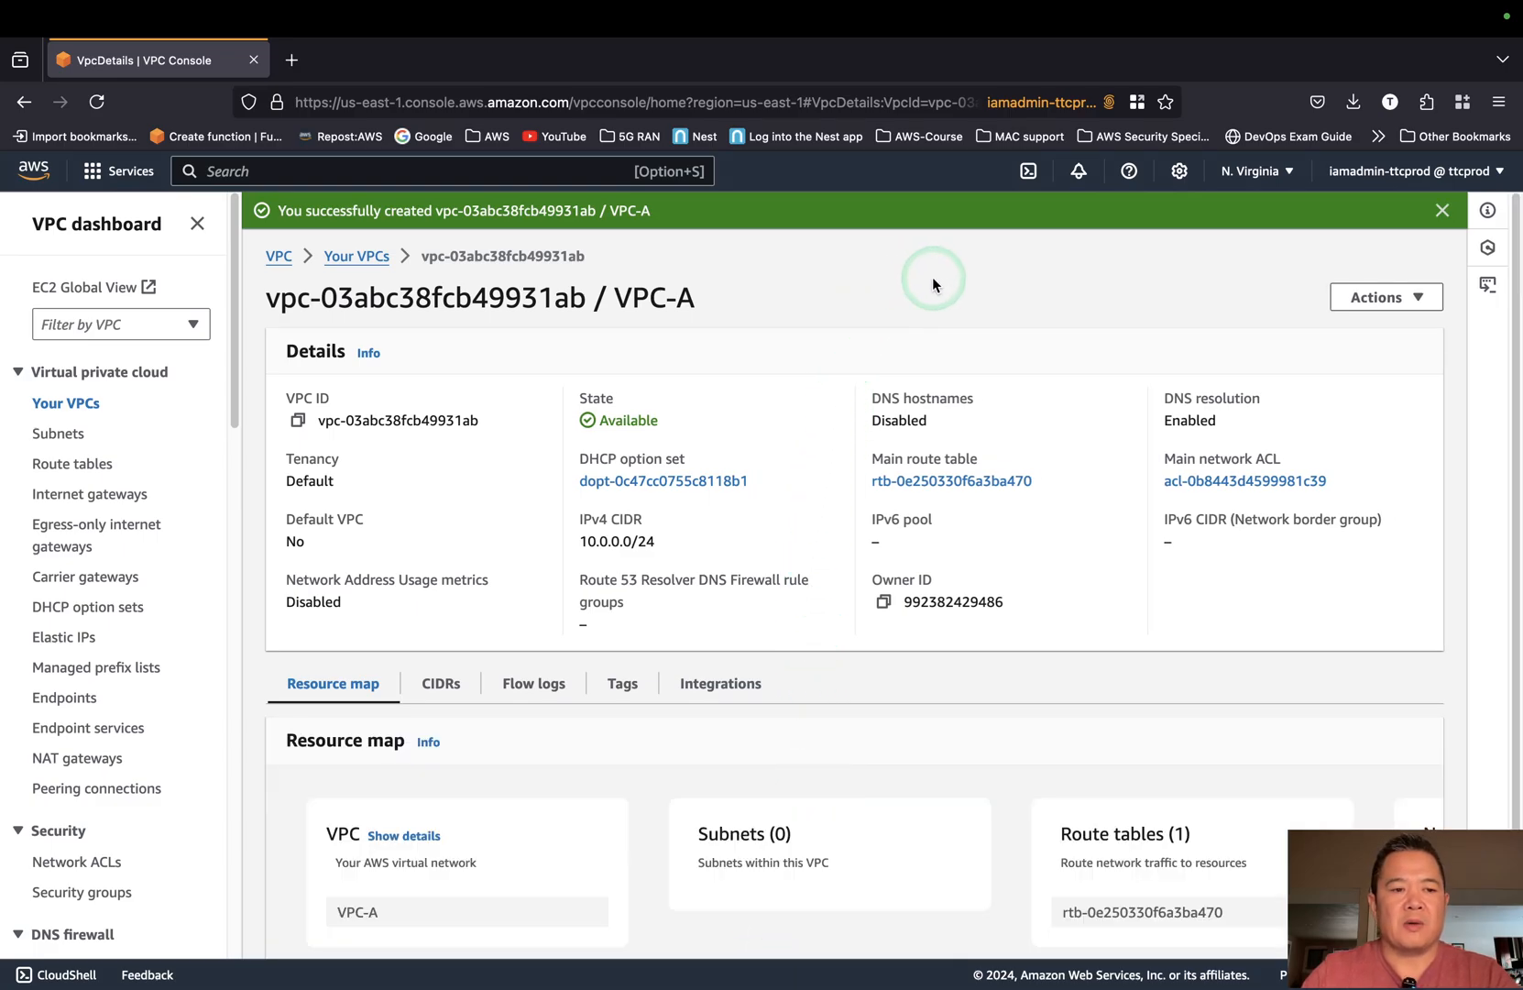
Start a new subnet and choose VPC-A as the VPC it belongs to.
{"action": "left_click", "coordinate": [60, 439]}
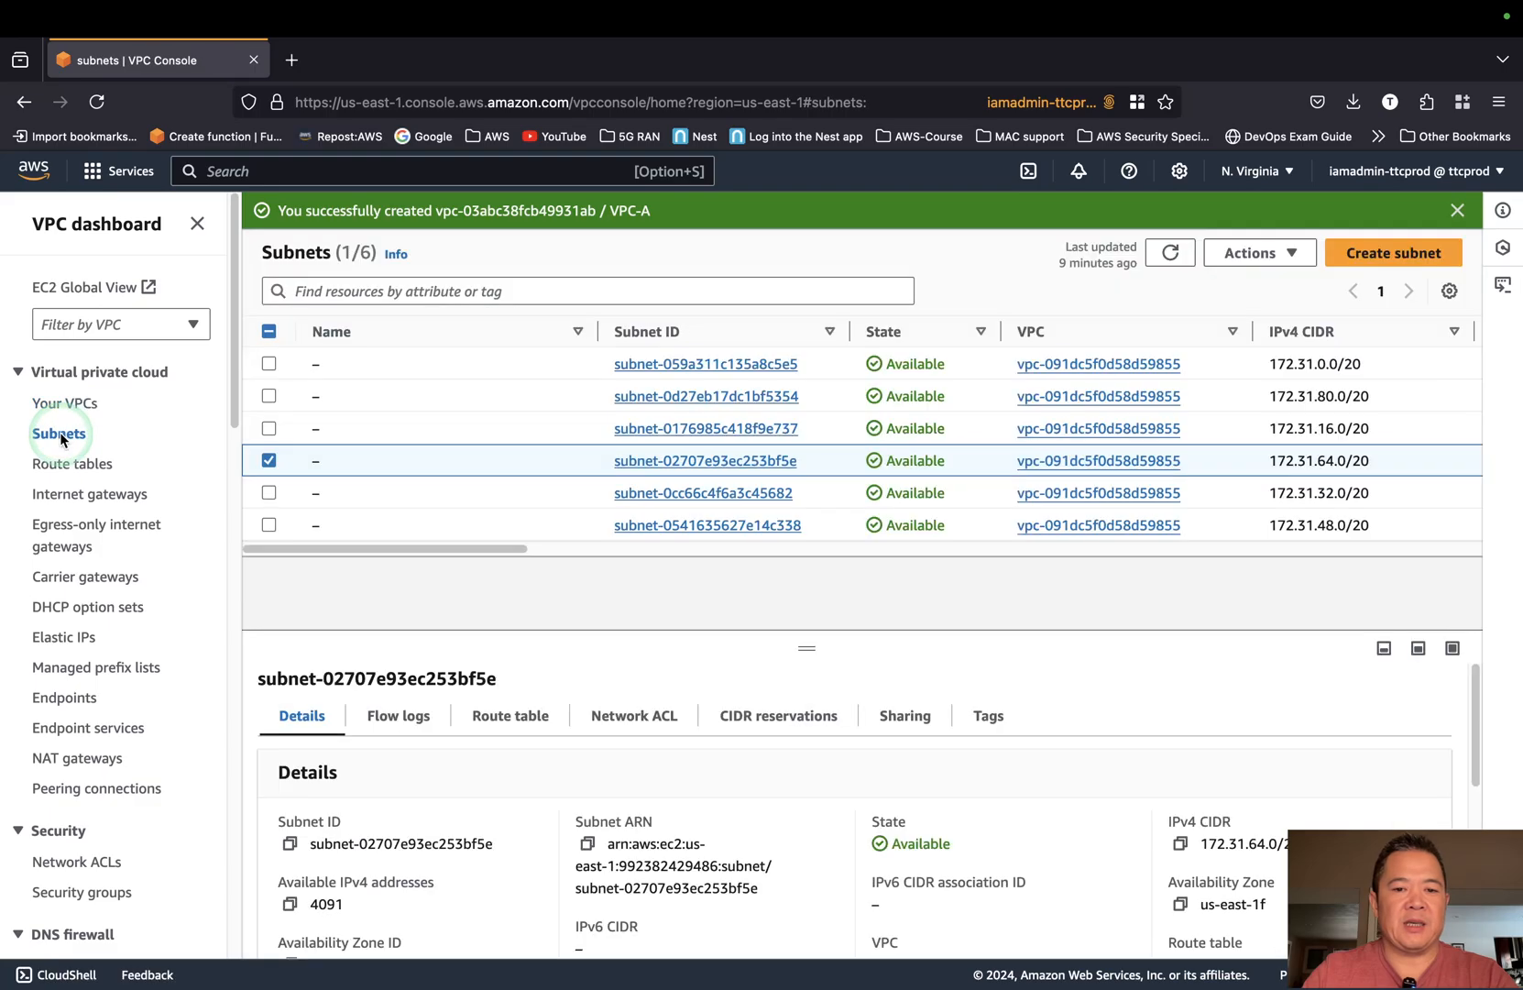
{"action": "left_click", "coordinate": [1401, 267]}
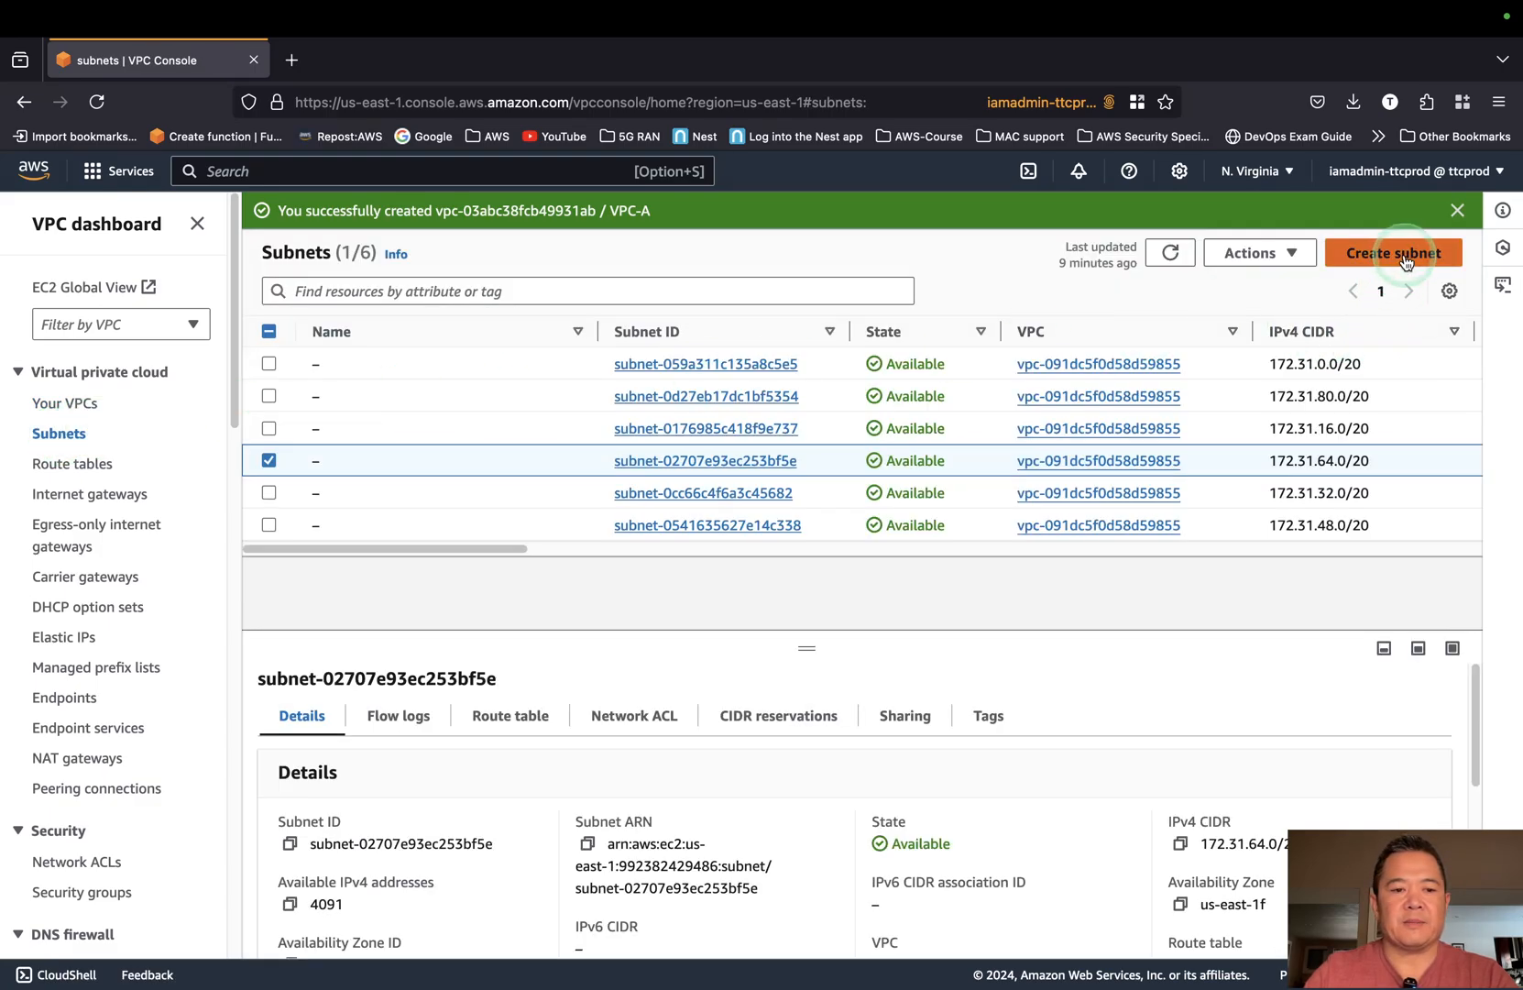
{"action": "left_click", "coordinate": [390, 409]}
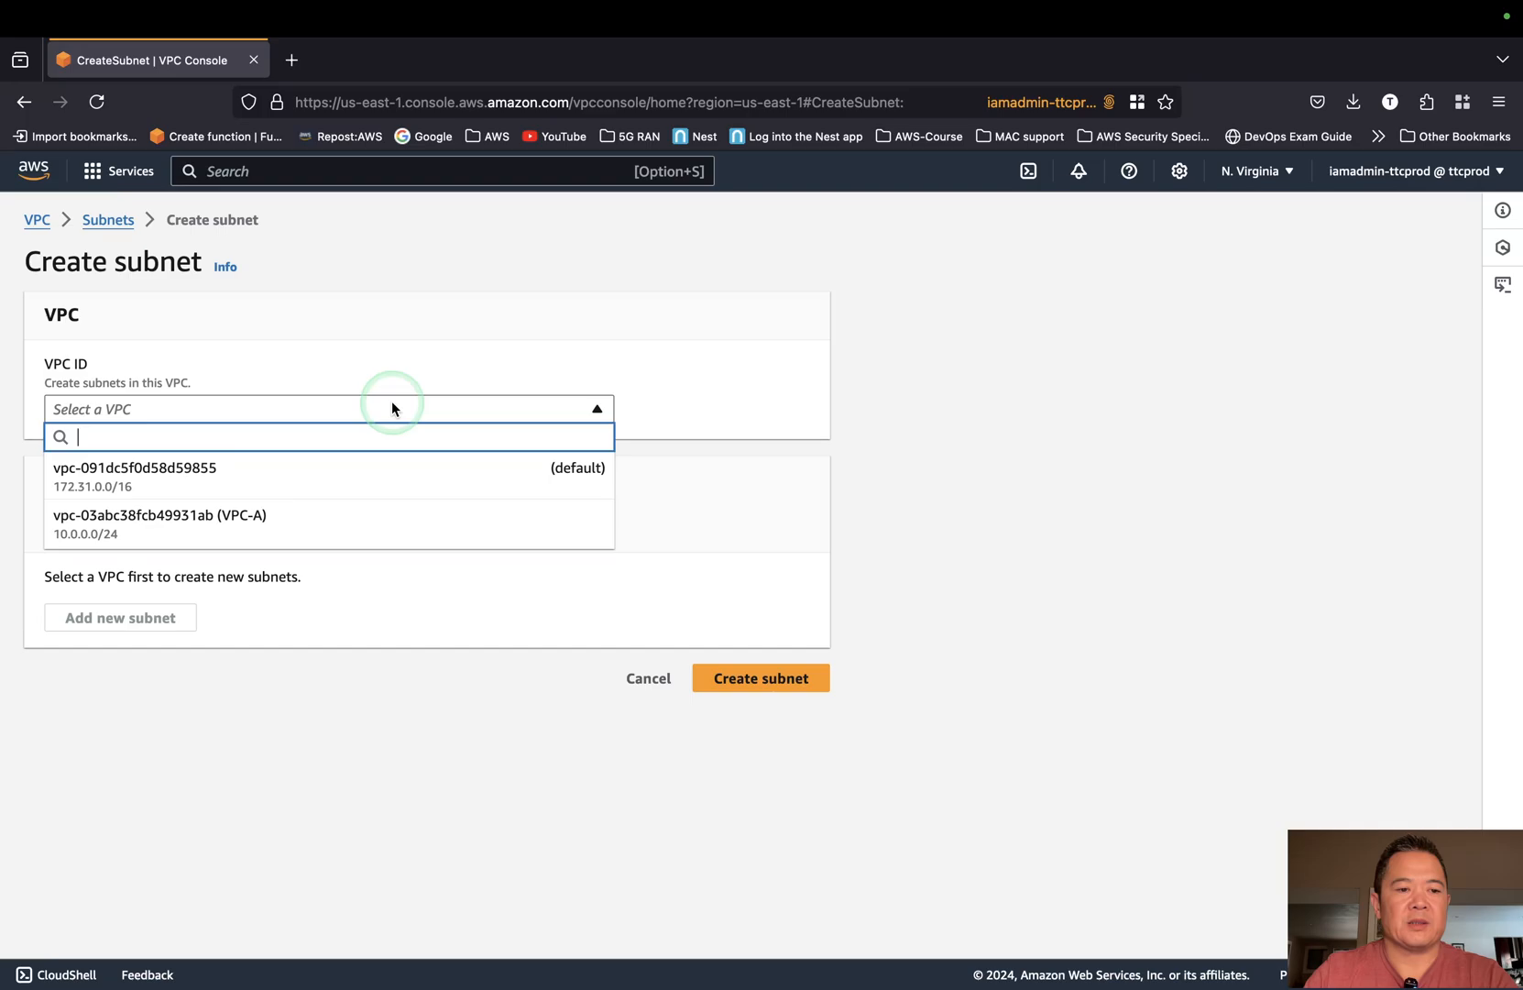
{"action": "left_click", "coordinate": [329, 525]}
{"action": "scroll", "coordinate": [327, 527], "scroll_direction": "down", "scroll_amount": 3}
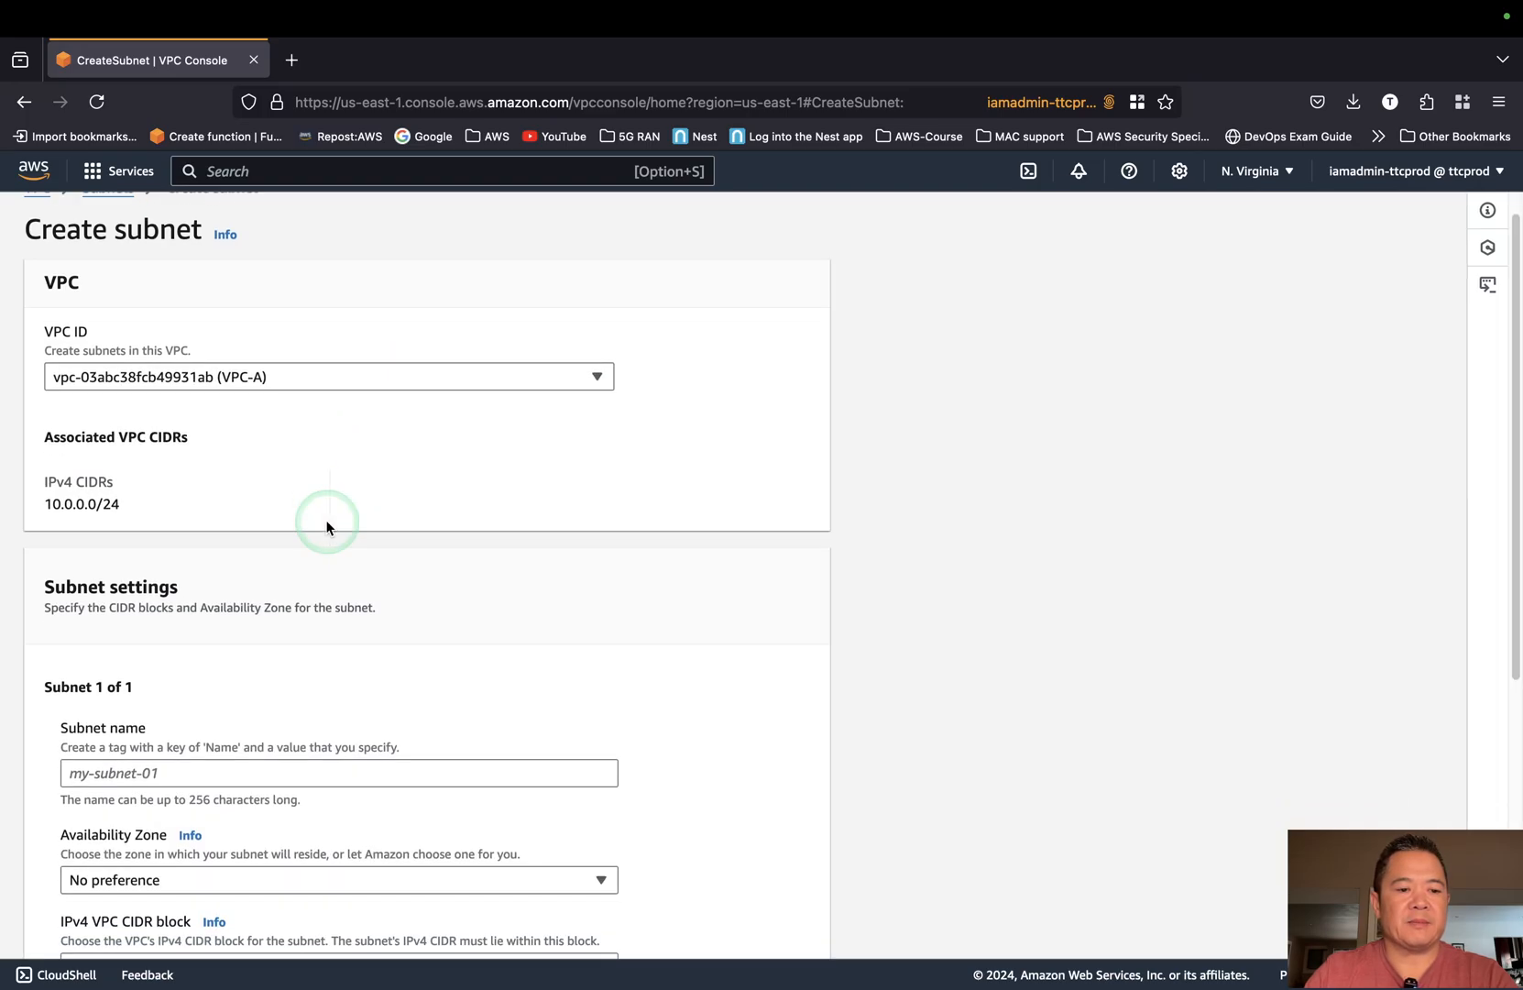
Check the subnet in the draw.io network diagram, then name the new subnet pub-sub1a and place it in availability zone us-east-1a.
{"action": "left_click", "coordinate": [342, 660]}
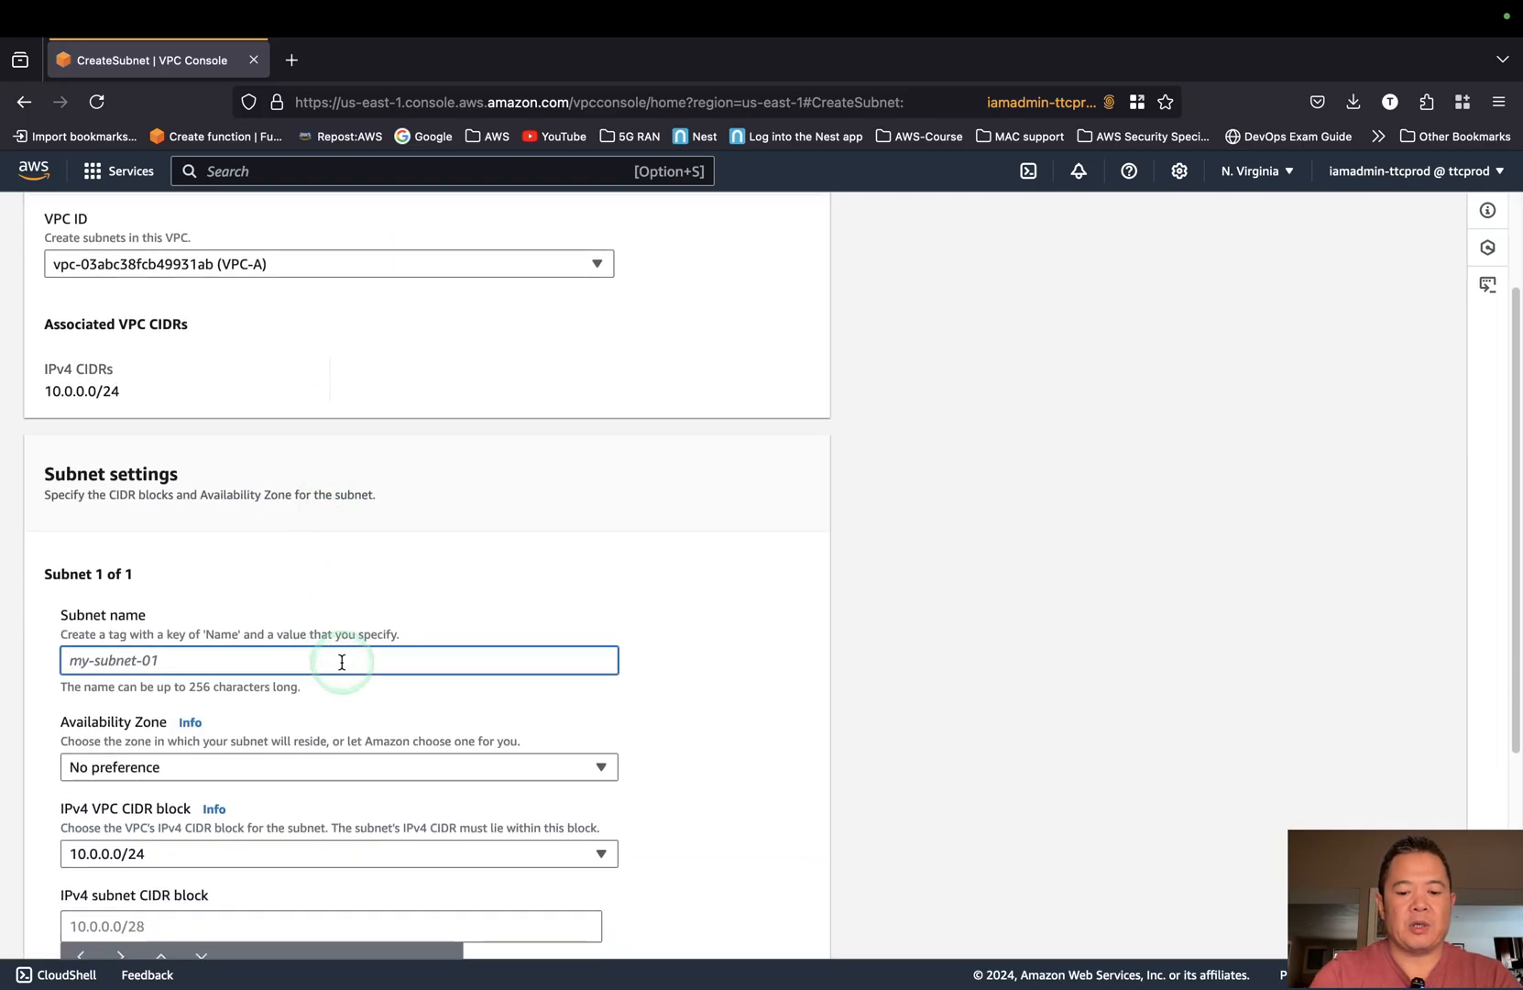
{"action": "key", "text": "ctrl+Left"}
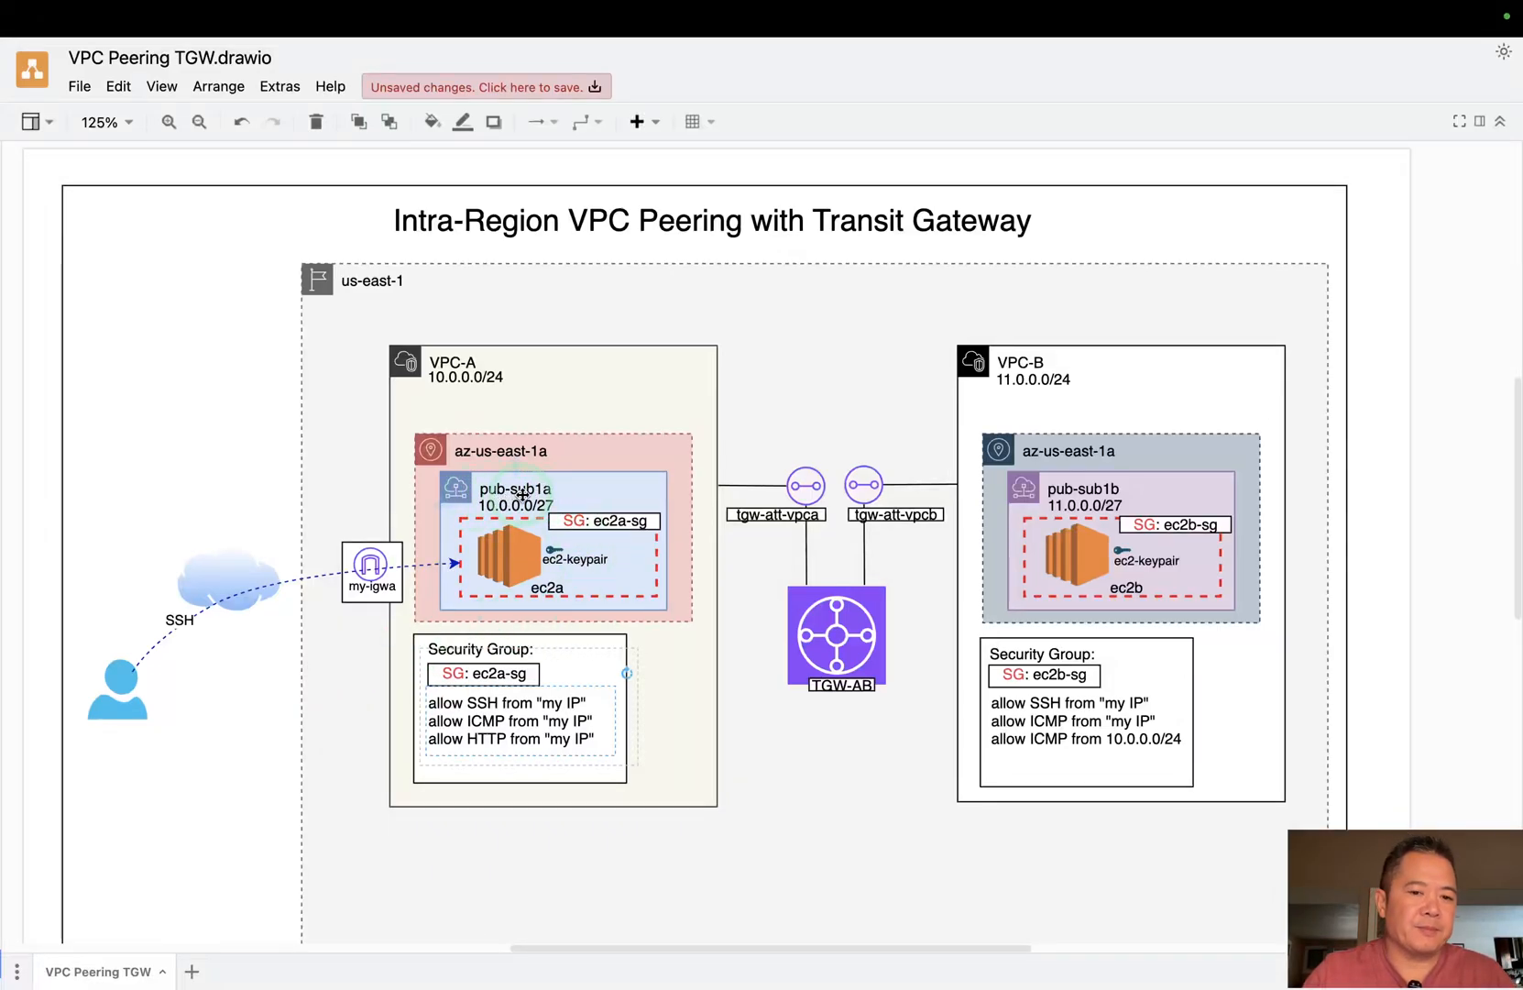
{"action": "key", "text": "ctrl+Right"}
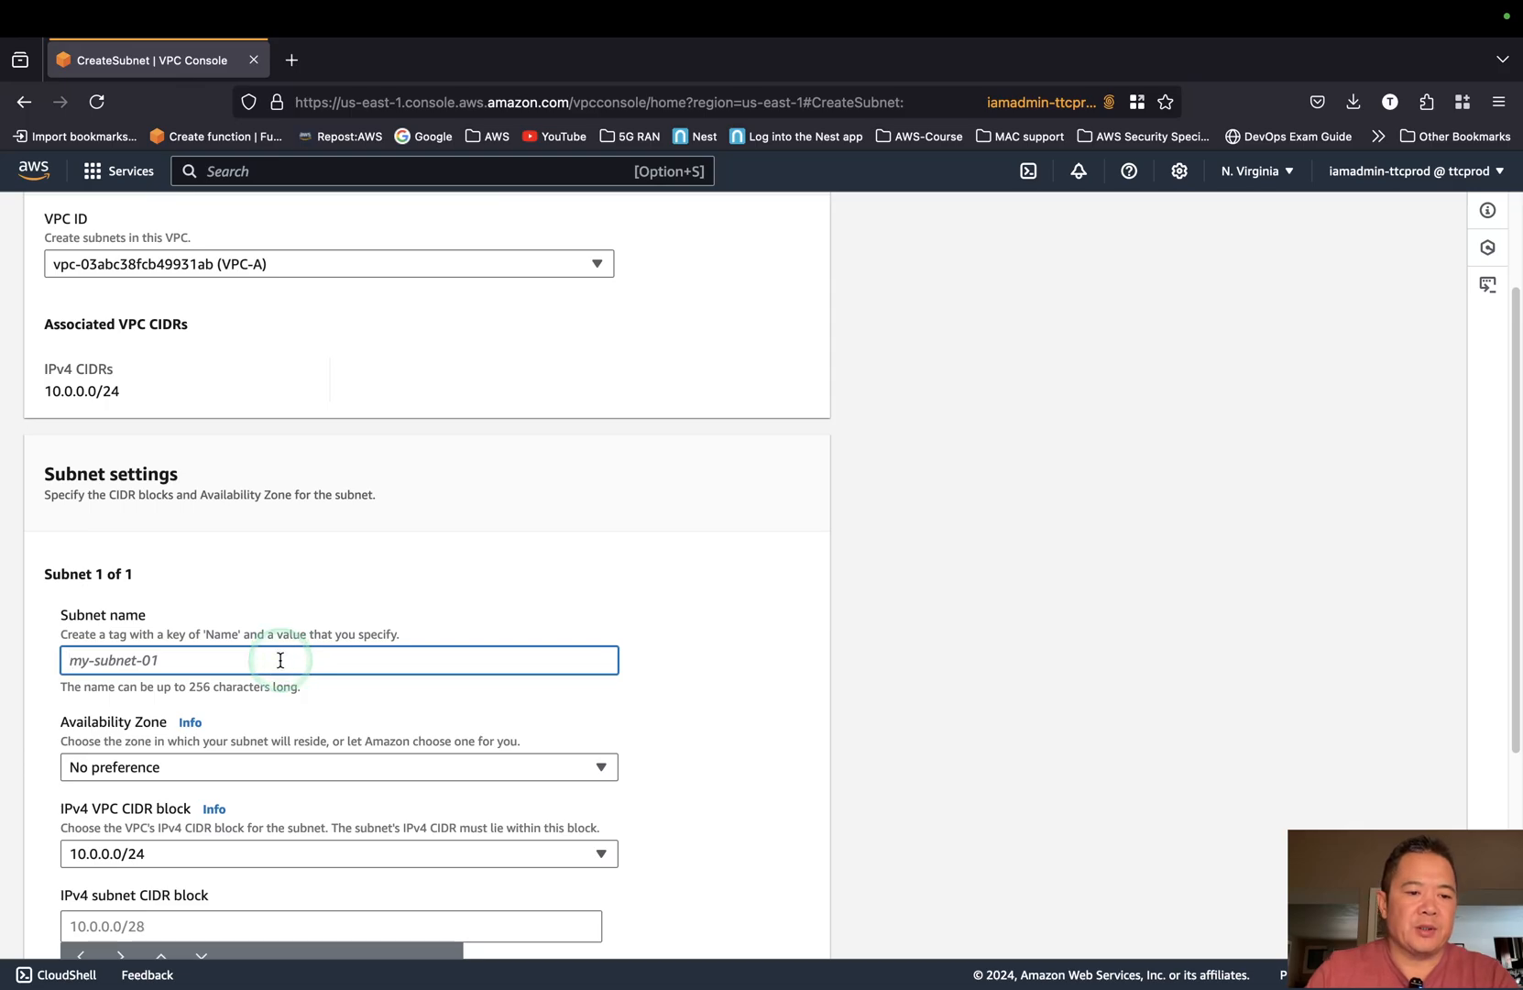
{"action": "type", "text": "pub-sub1a"}
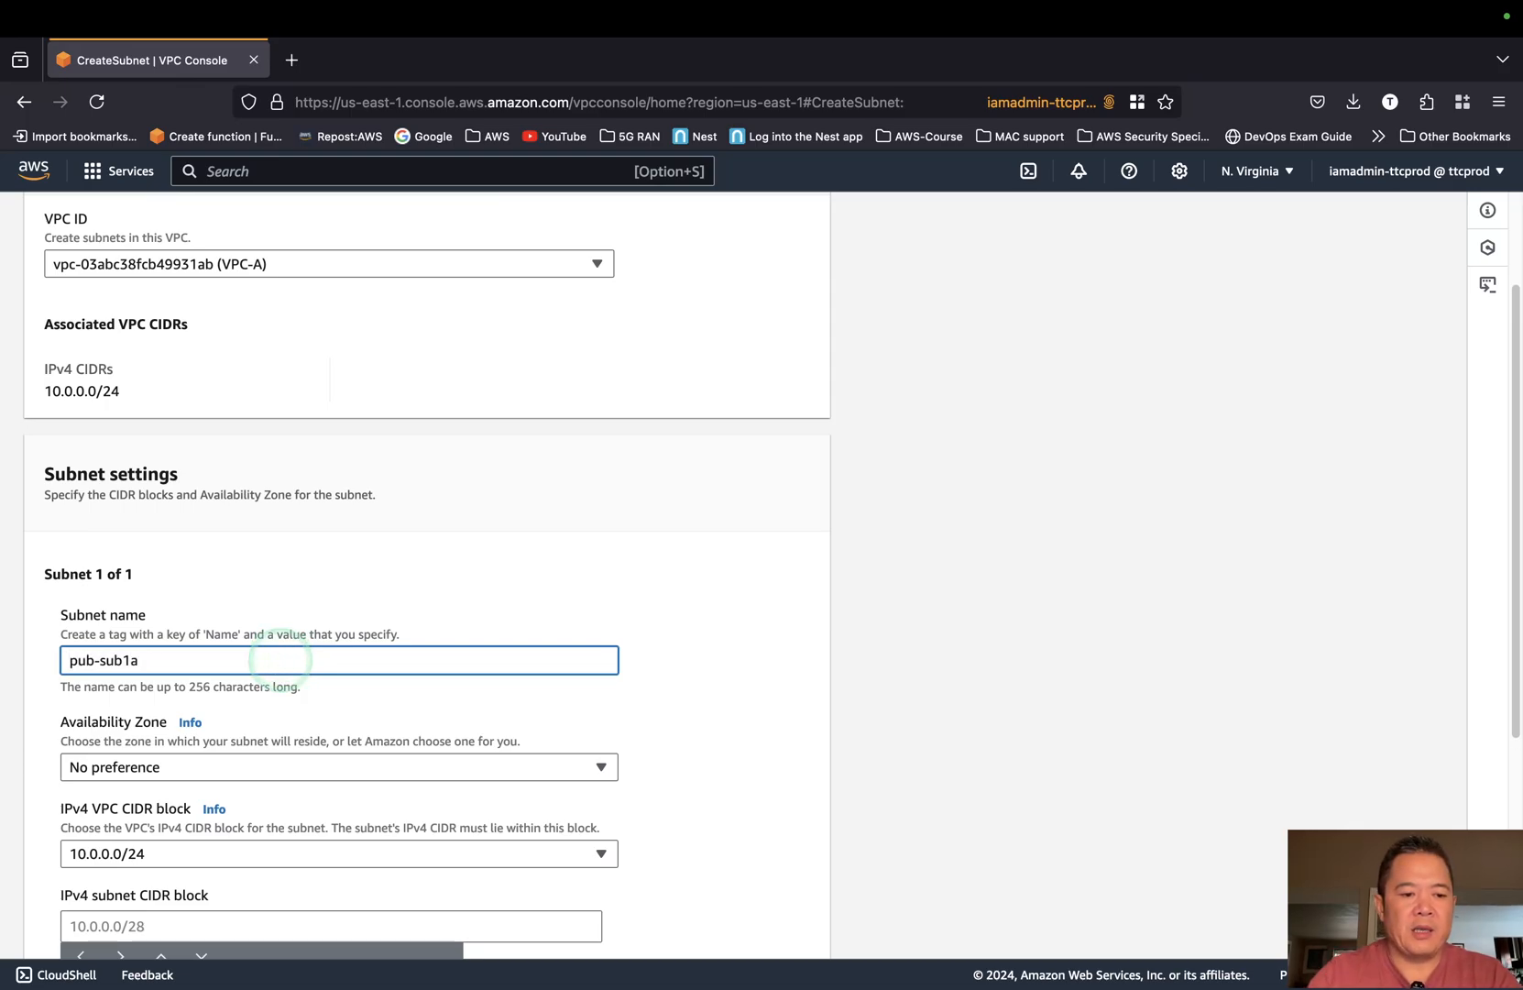
{"action": "scroll", "coordinate": [292, 659], "scroll_direction": "down", "scroll_amount": 2}
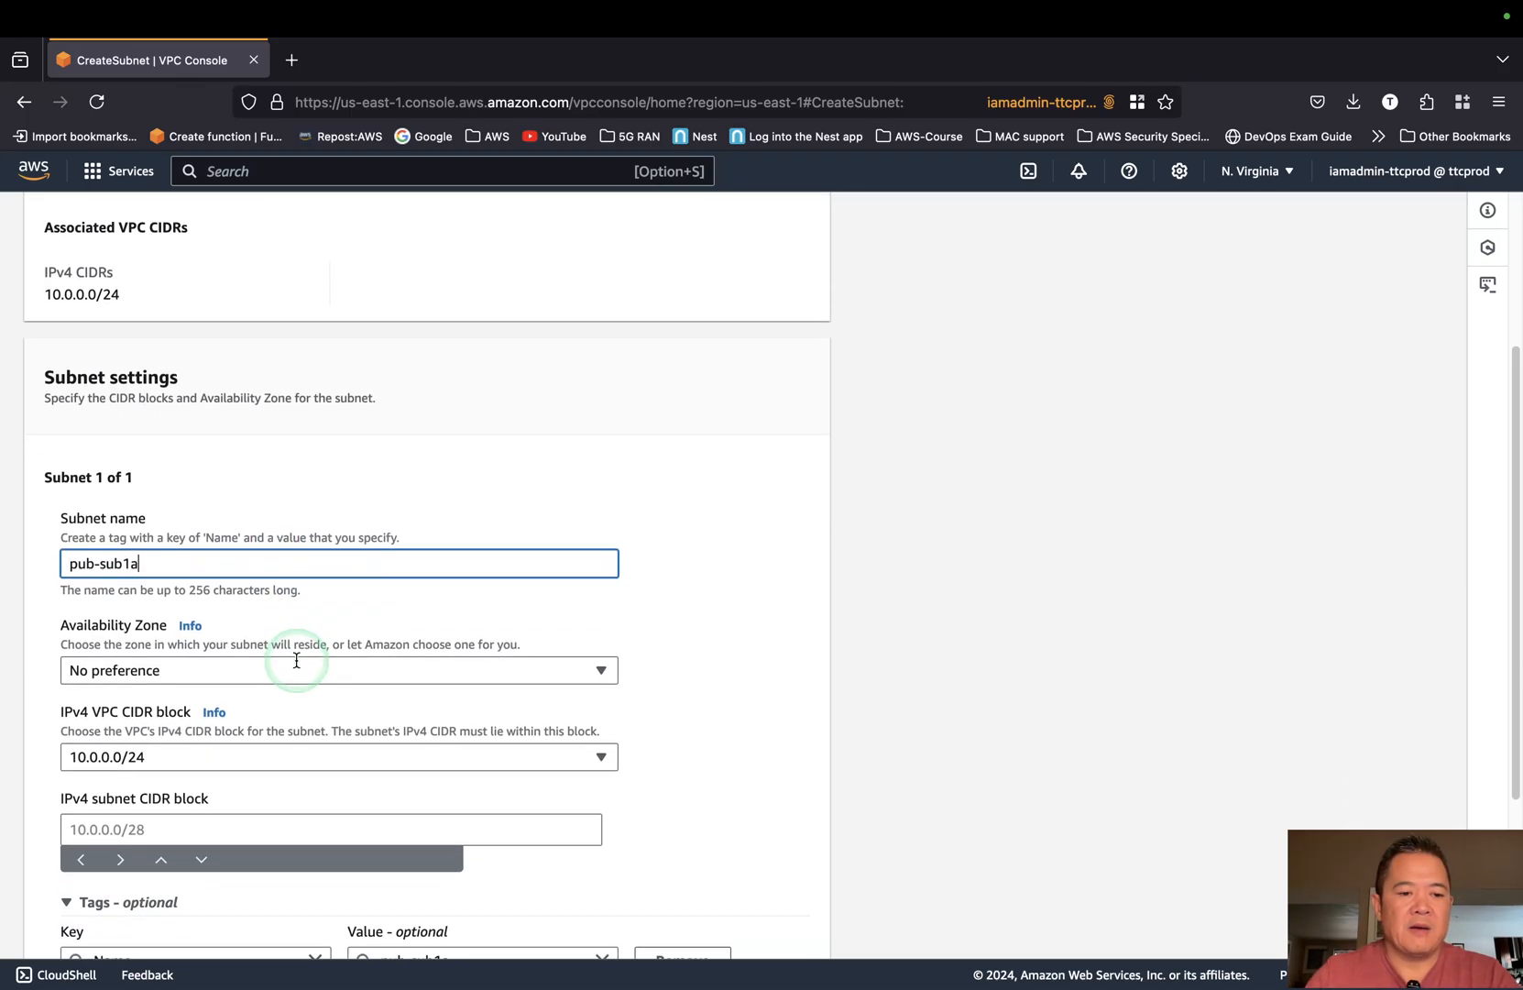
{"action": "left_click", "coordinate": [292, 668]}
{"action": "left_click", "coordinate": [296, 396]}
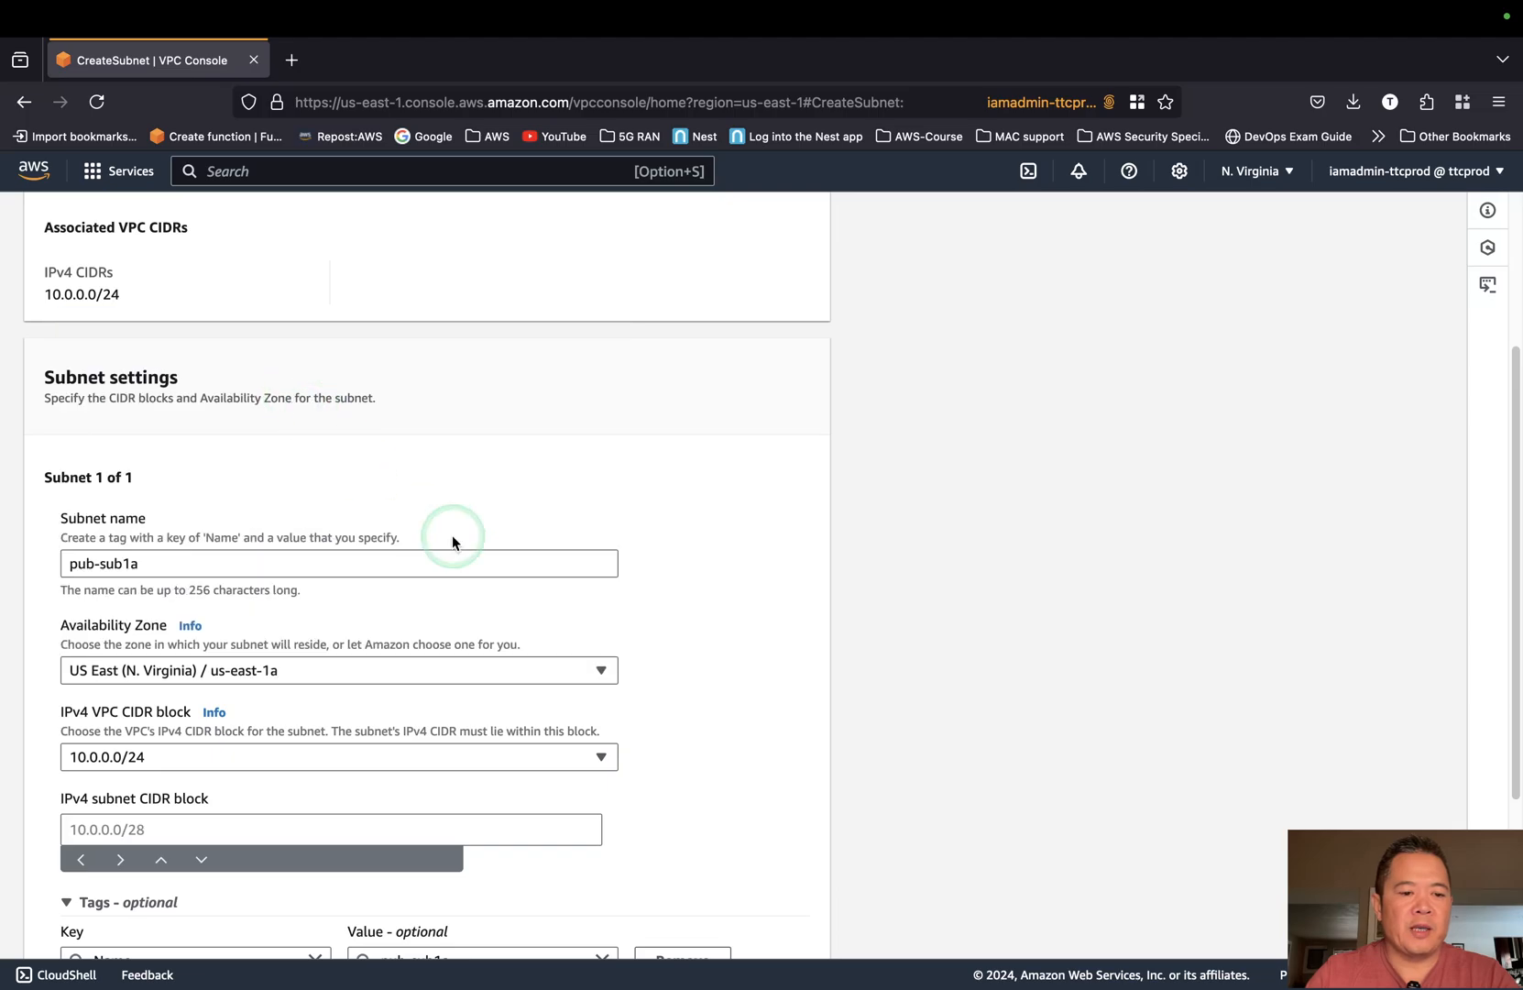
Set the IPv4 subnet CIDR block of pub-sub1a to 10.0.0.0/27 and create the subnet.
{"action": "scroll", "coordinate": [698, 688], "scroll_direction": "down", "scroll_amount": 3}
{"action": "scroll", "coordinate": [697, 688], "scroll_direction": "down", "scroll_amount": 2}
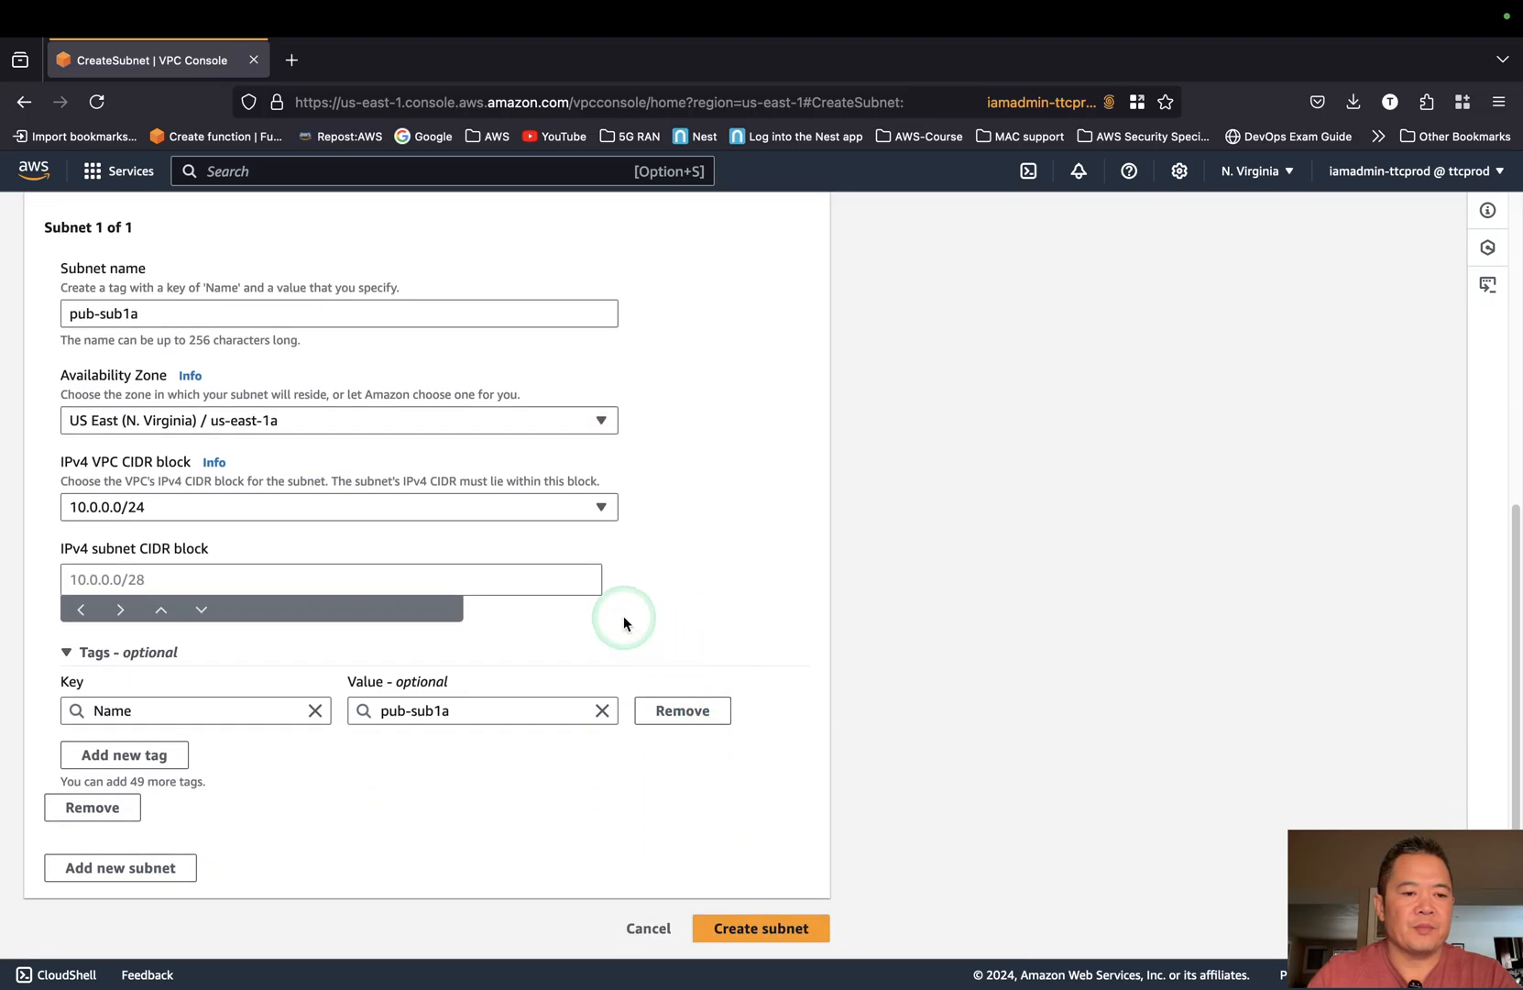
{"action": "left_click", "coordinate": [353, 577]}
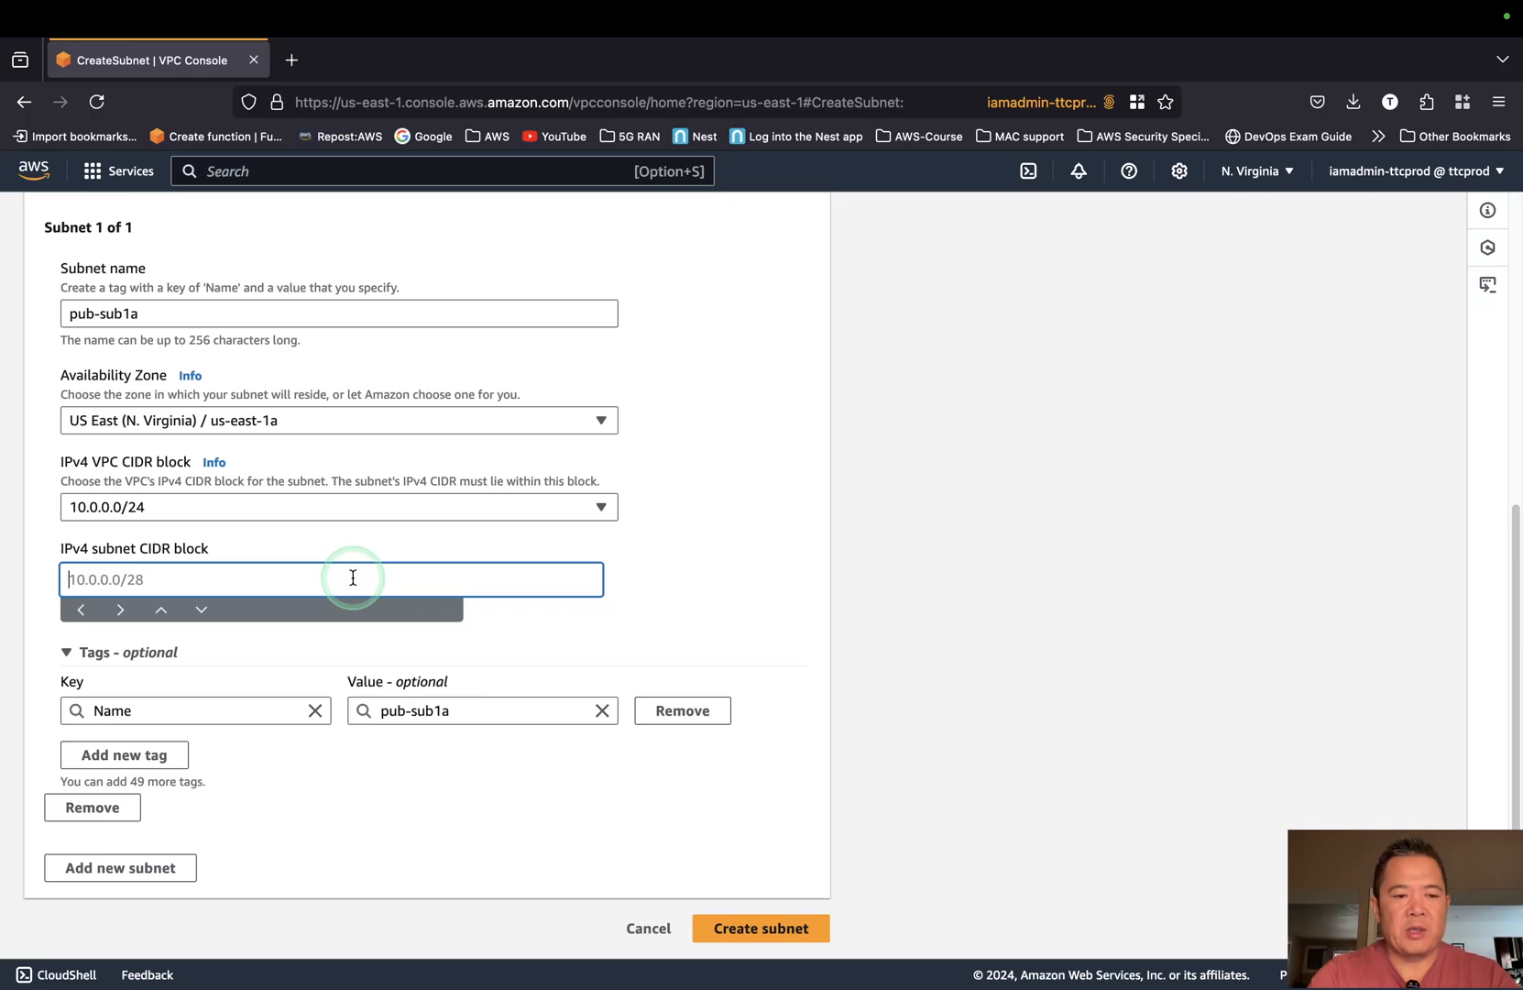
{"action": "type", "text": "10.0."}
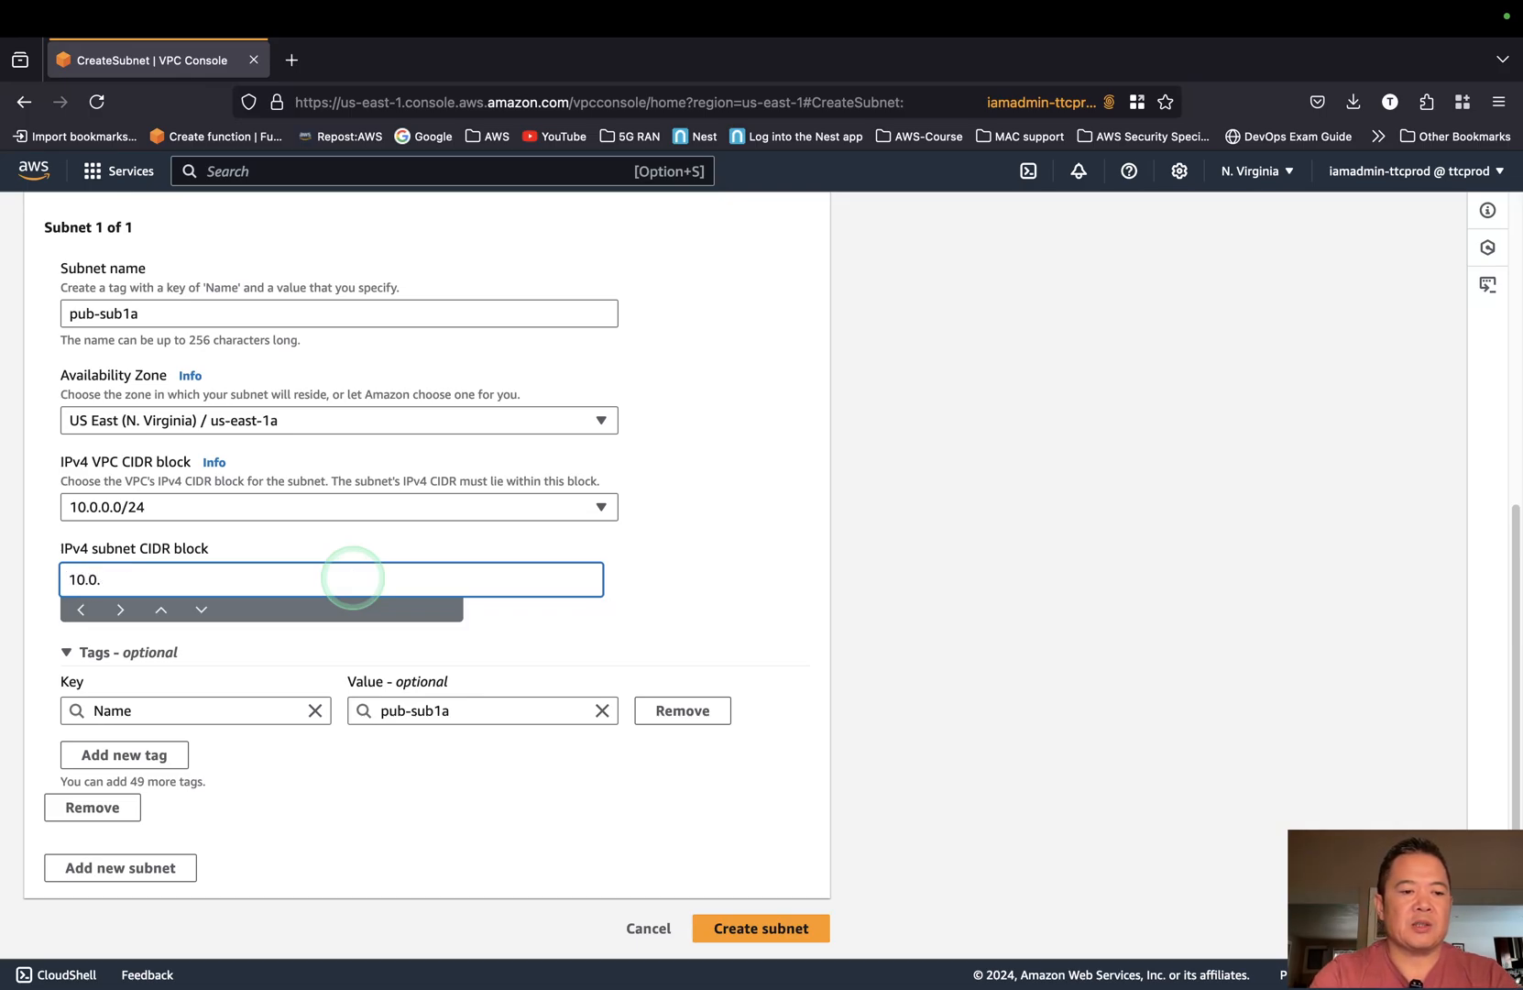
{"action": "type", "text": "0.0/27"}
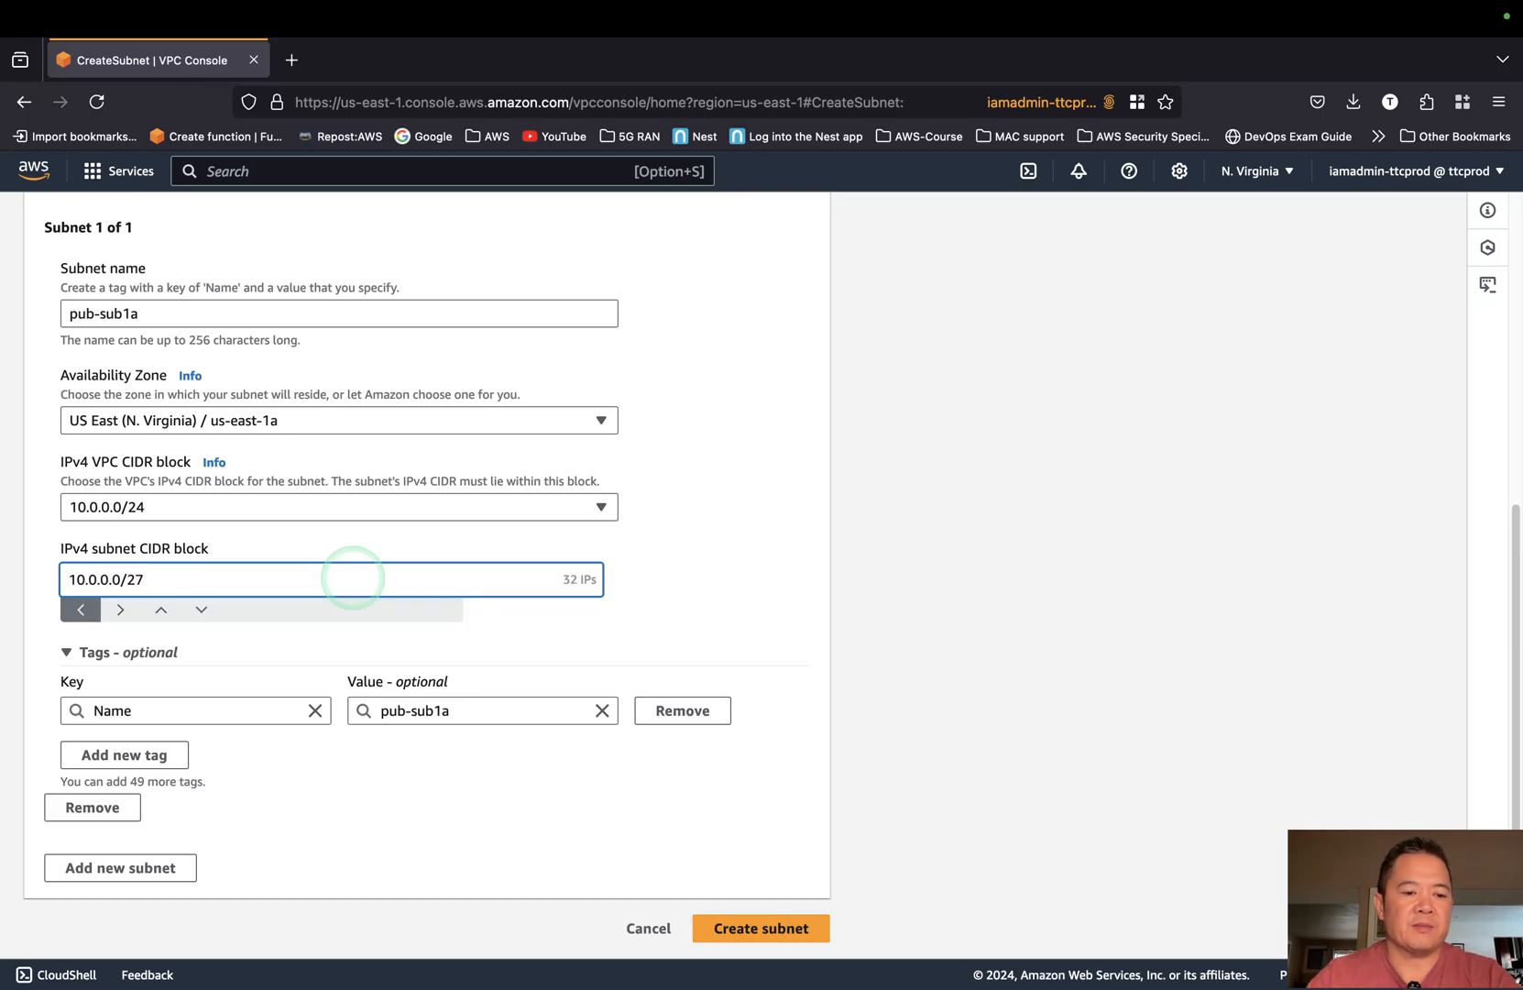
{"action": "left_click", "coordinate": [778, 929]}
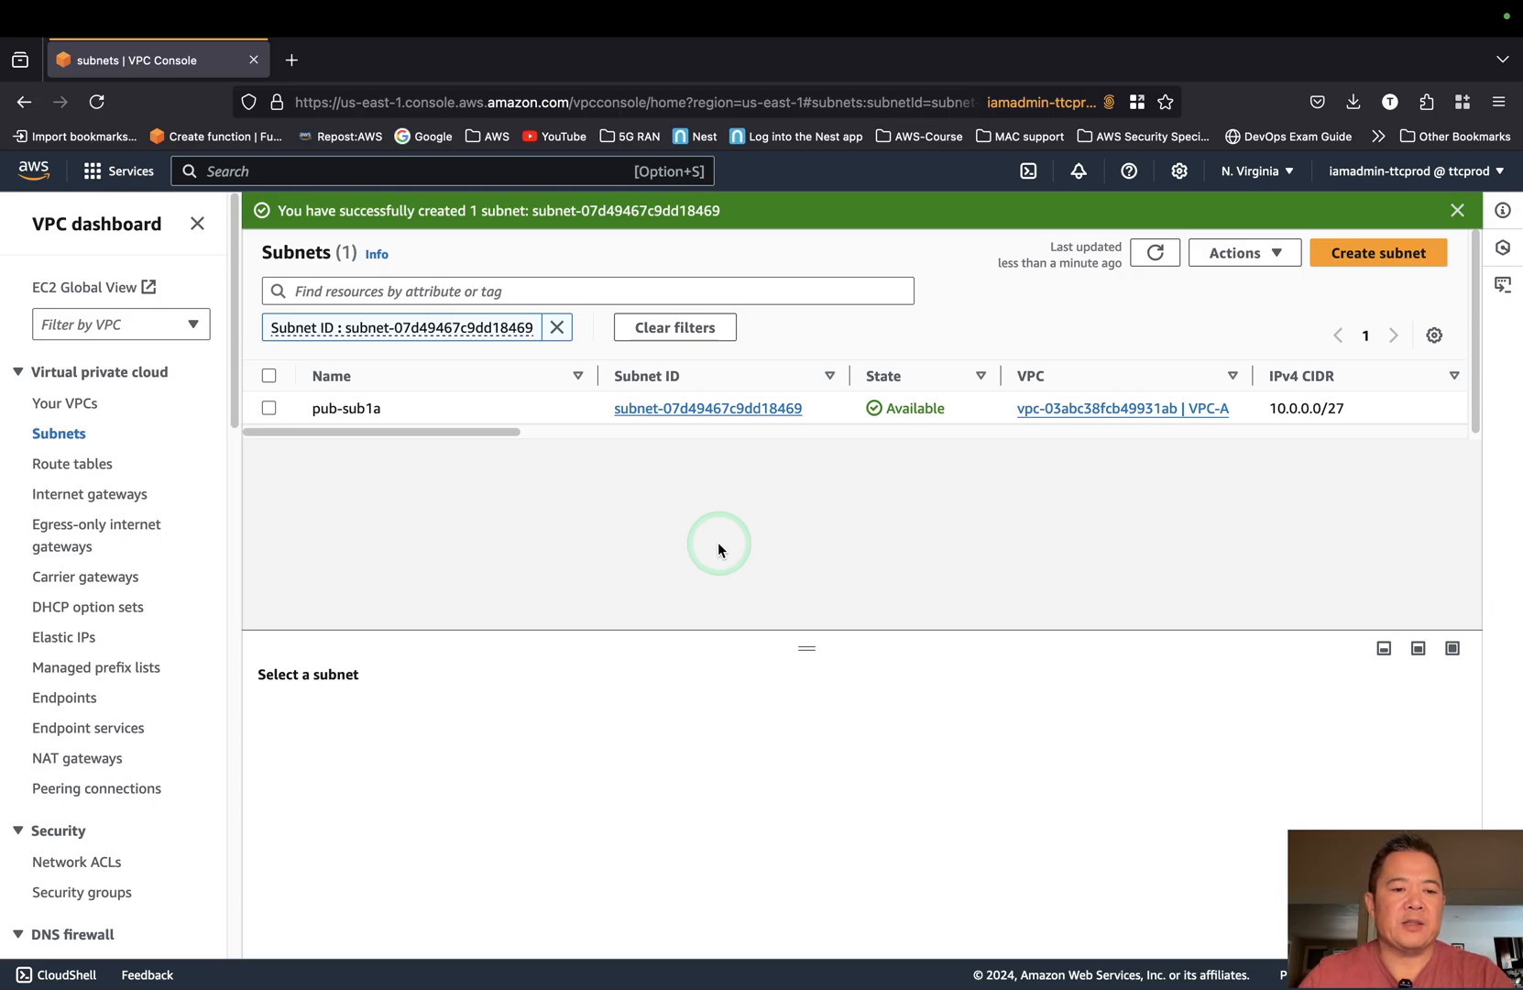
Check the gateway of VPC-A in the draw.io network diagram and create an internet gateway named my-igwa in the VPC console.
{"action": "key", "text": "ctrl+Left"}
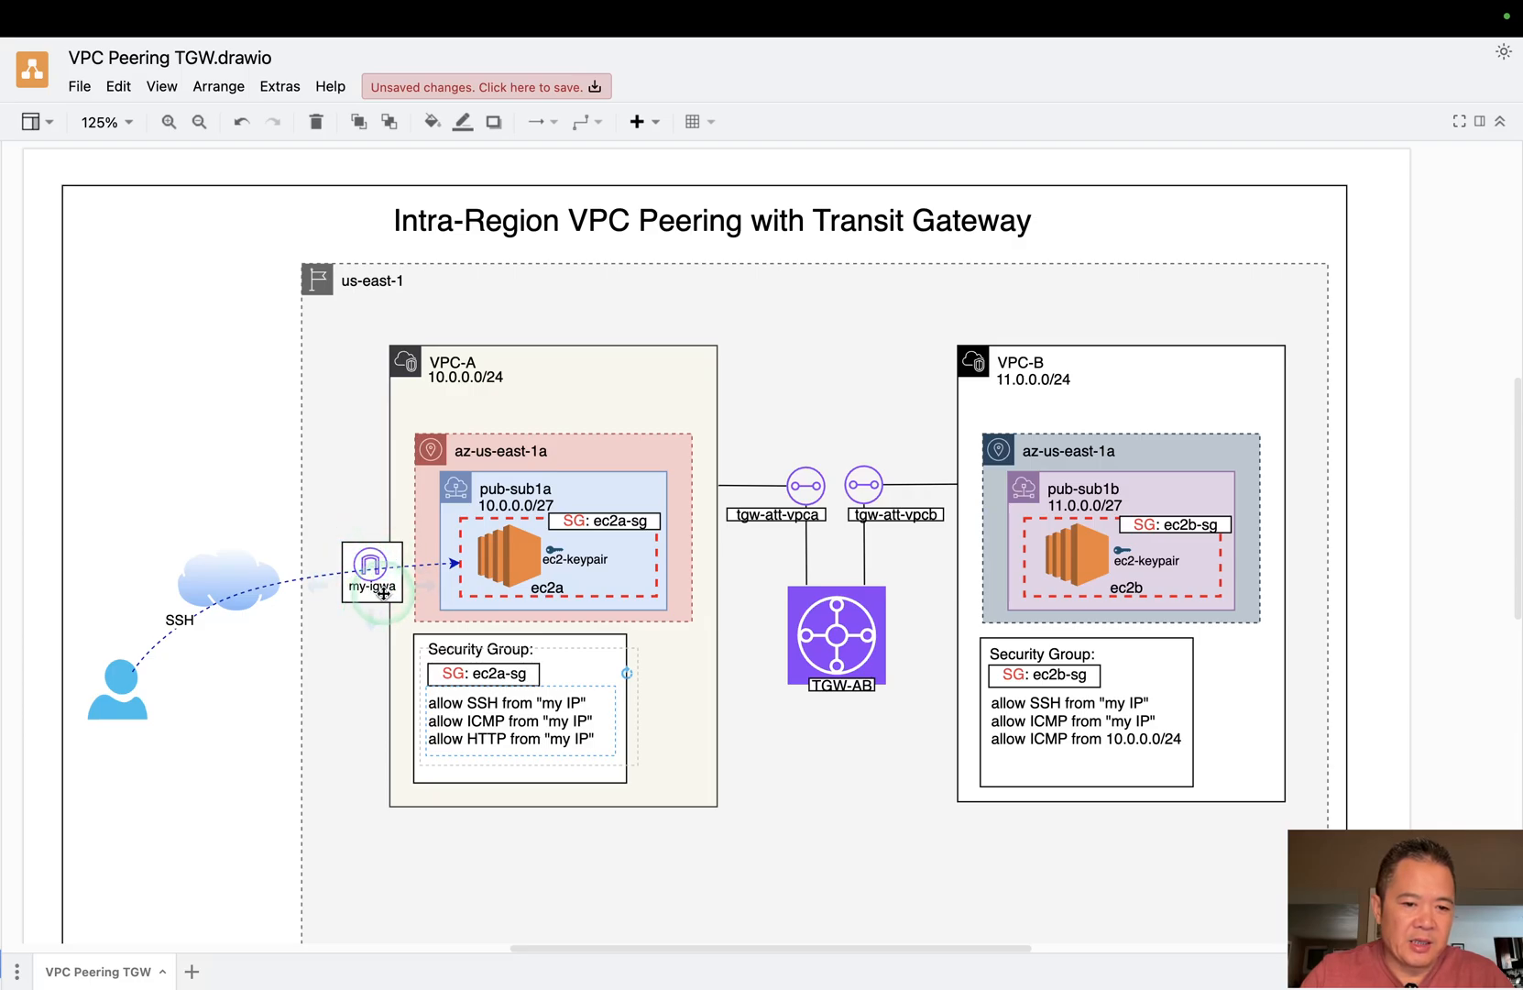
{"action": "left_click", "coordinate": [381, 592]}
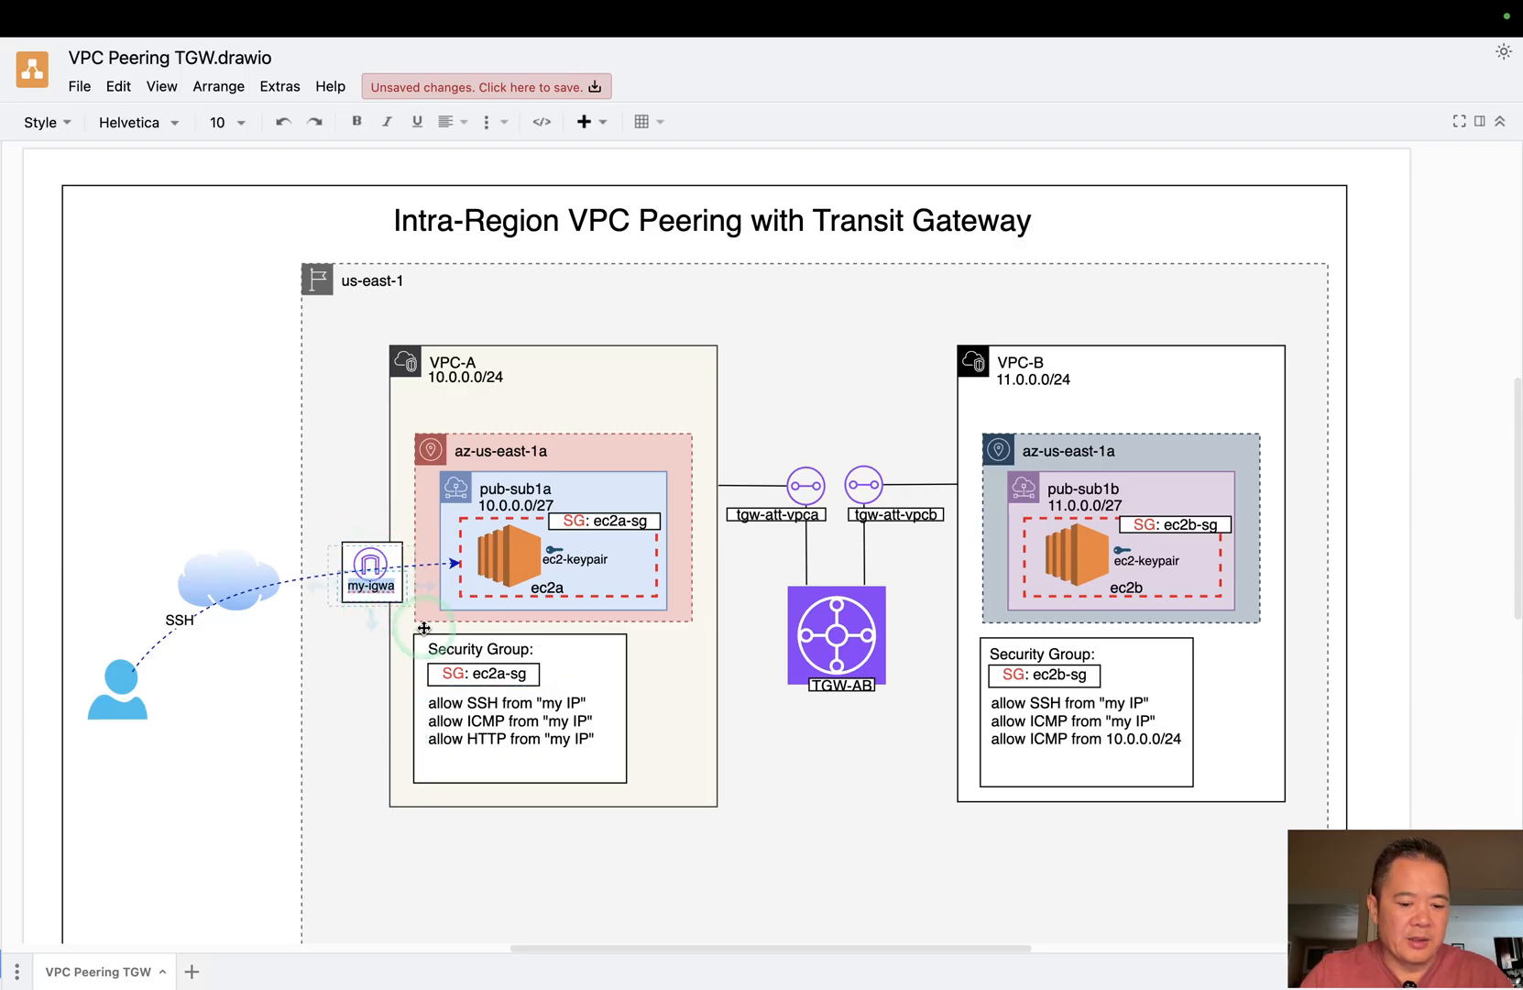
{"action": "scroll", "coordinate": [423, 626], "scroll_direction": "up", "scroll_amount": 5}
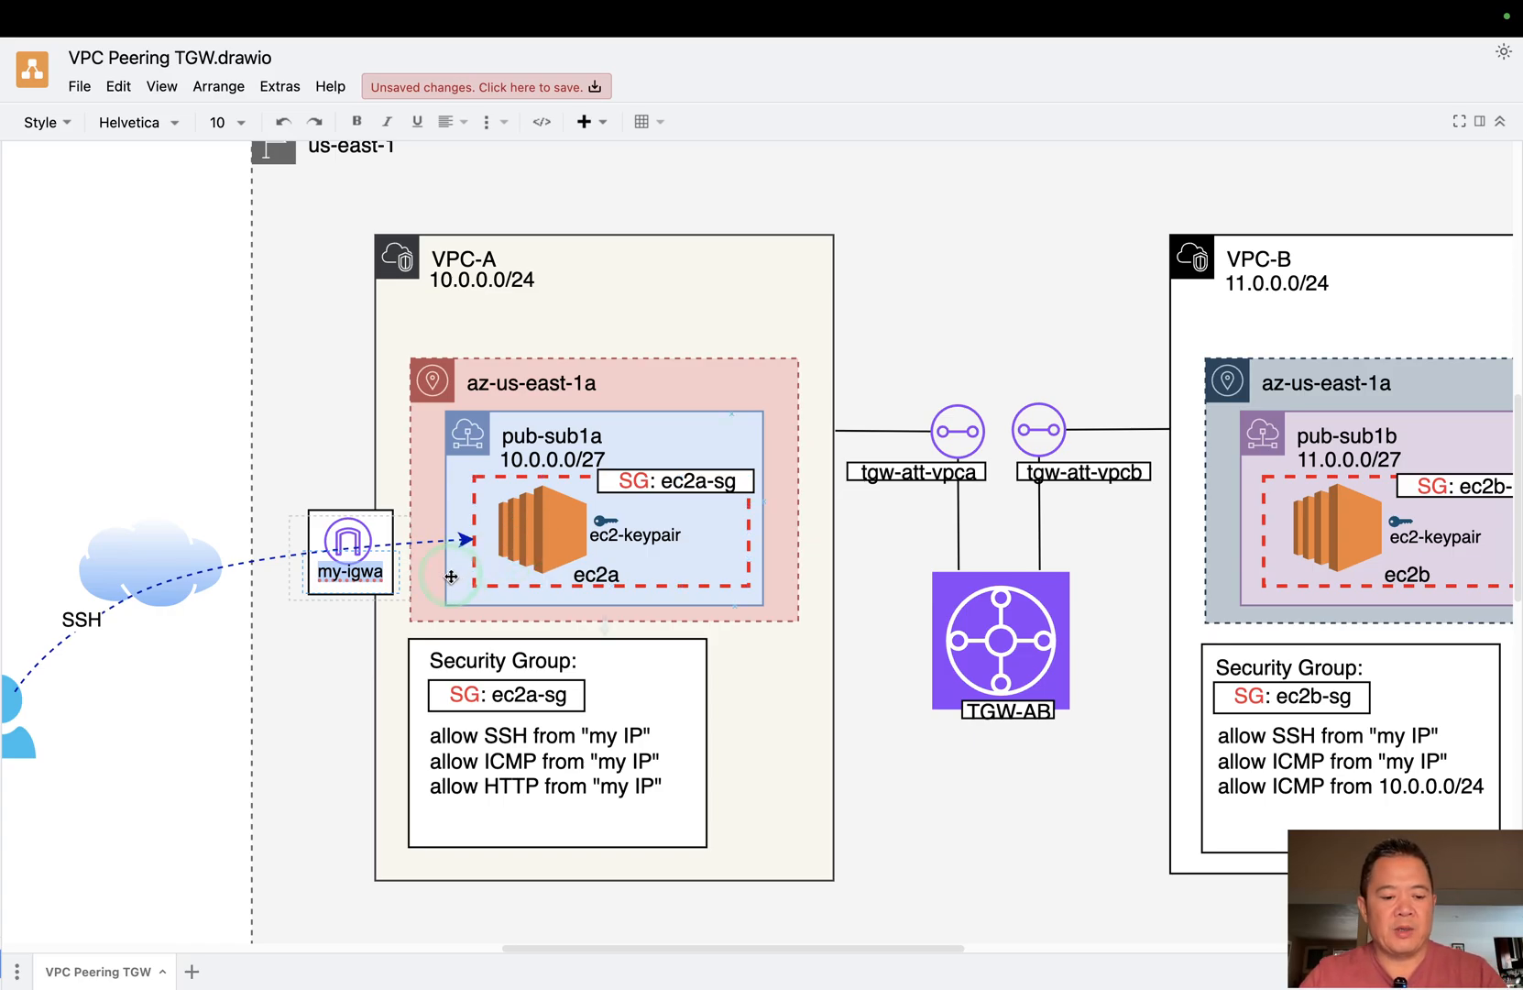
{"action": "key", "text": "ctrl+Right"}
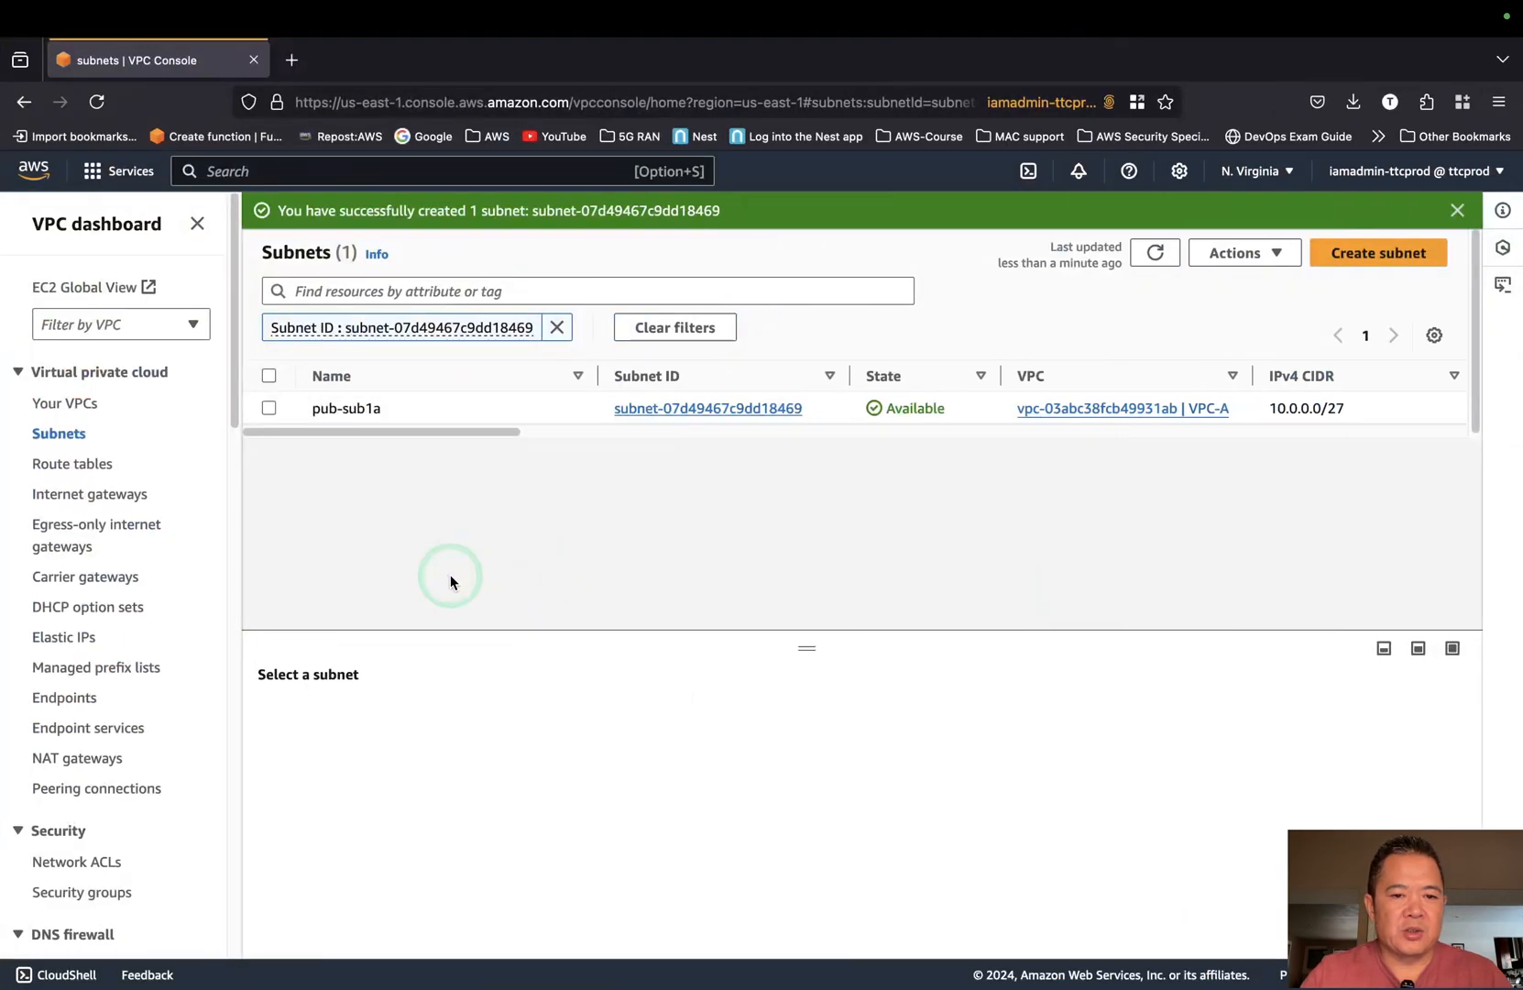
{"action": "left_click", "coordinate": [85, 495]}
{"action": "left_click", "coordinate": [1326, 218]}
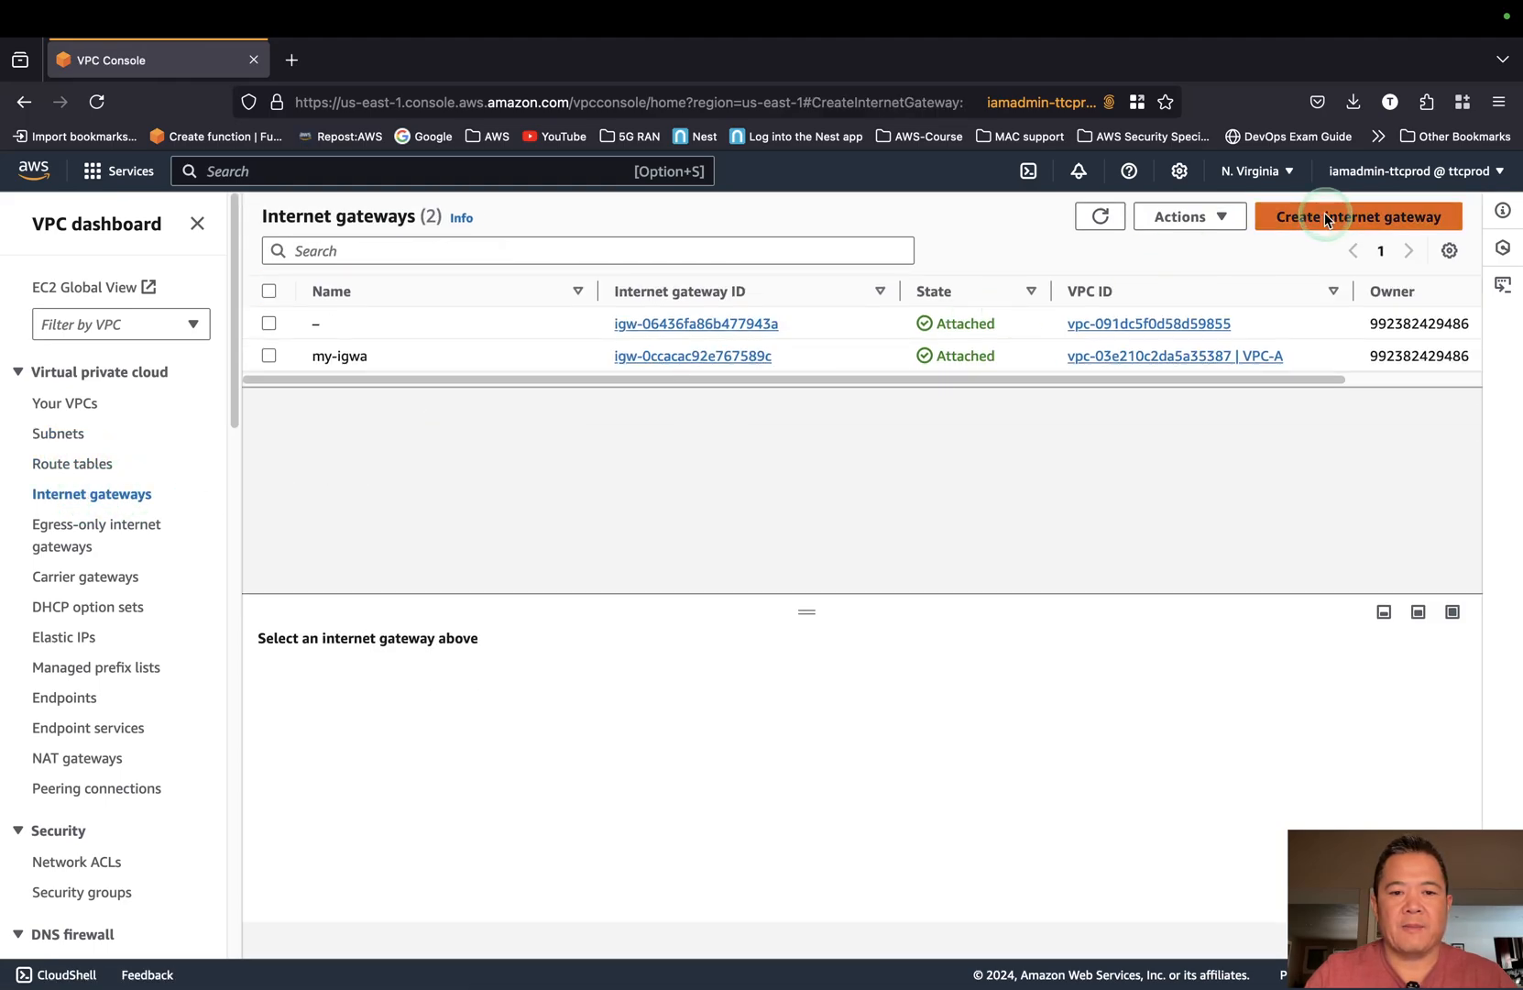
{"action": "left_click", "coordinate": [406, 451]}
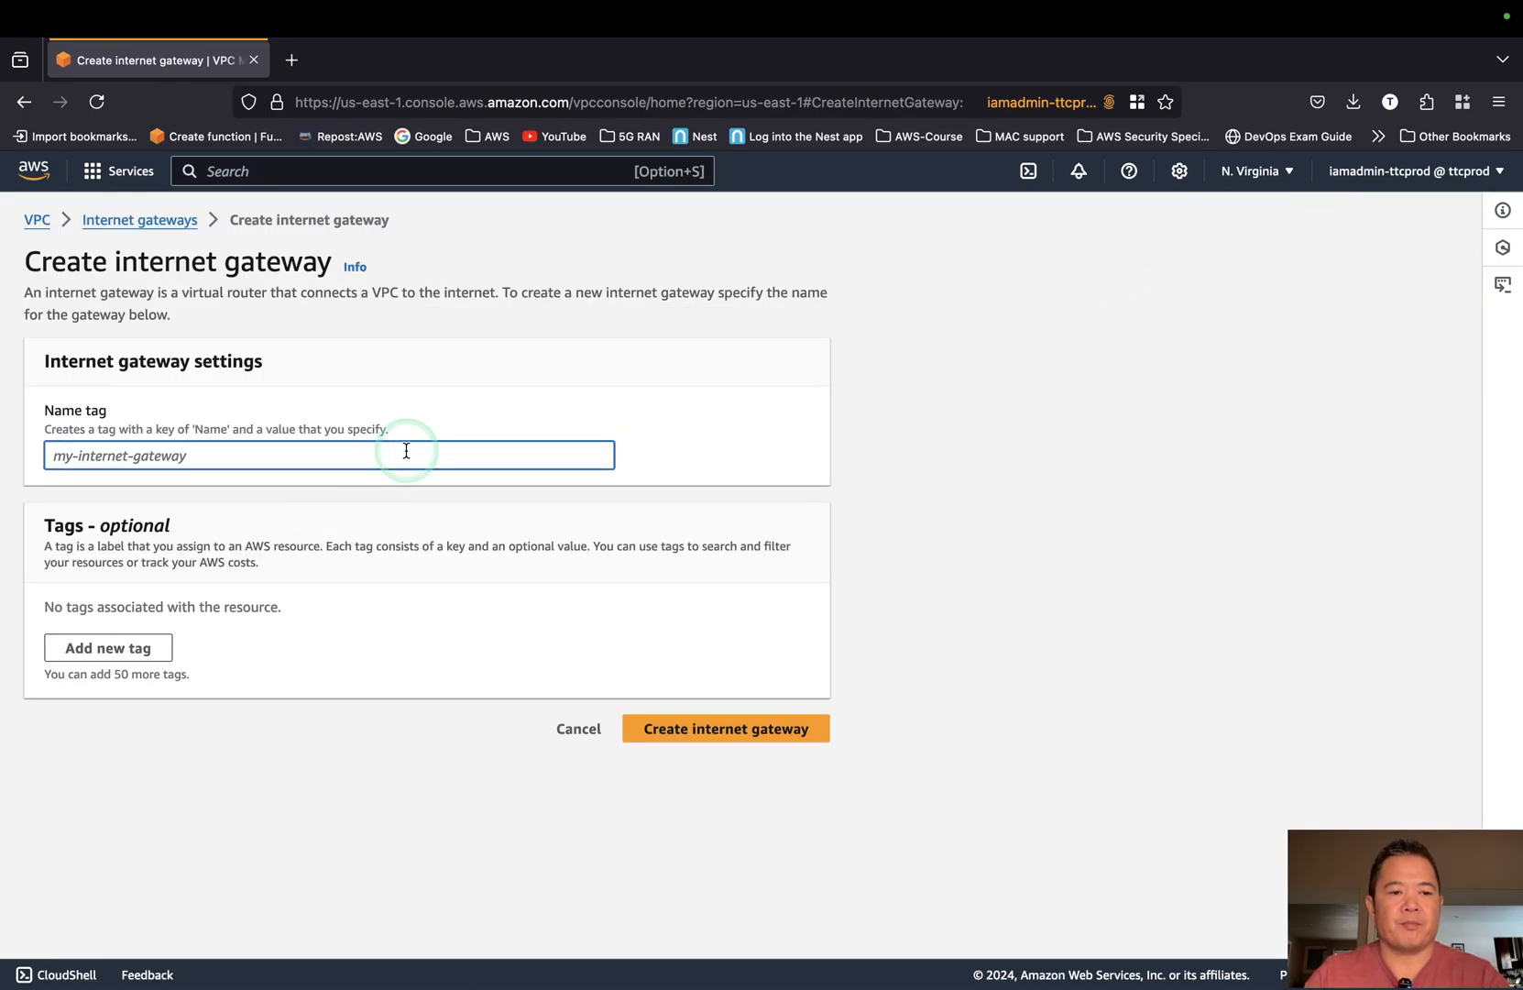
{"action": "type", "text": "my-igwa"}
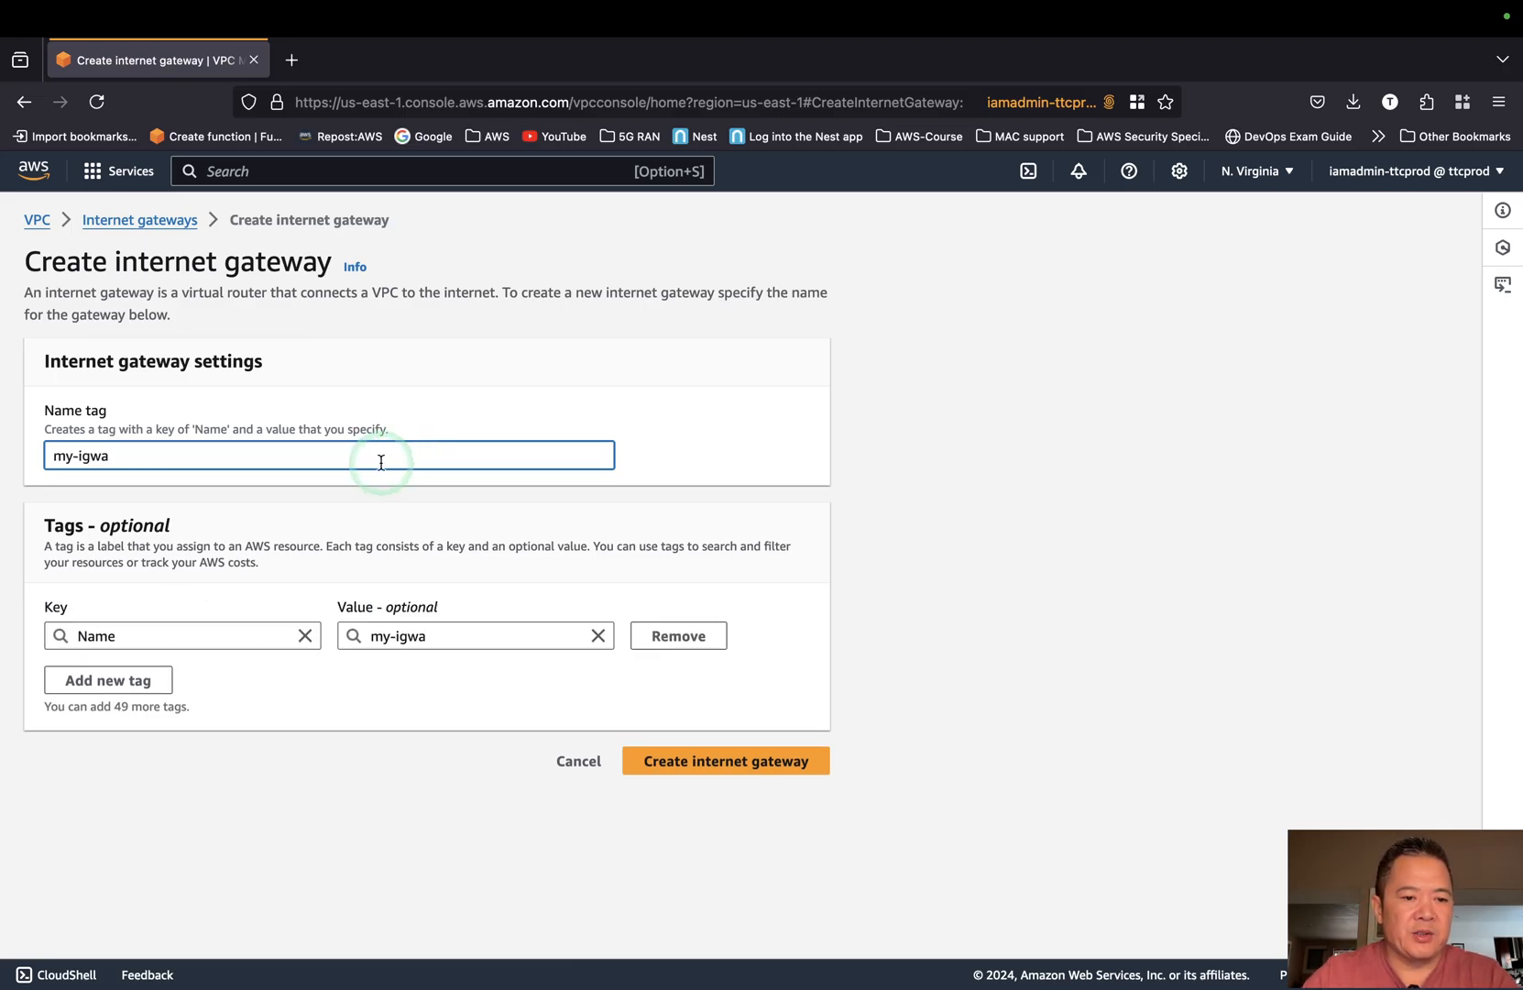
{"action": "left_click", "coordinate": [656, 757]}
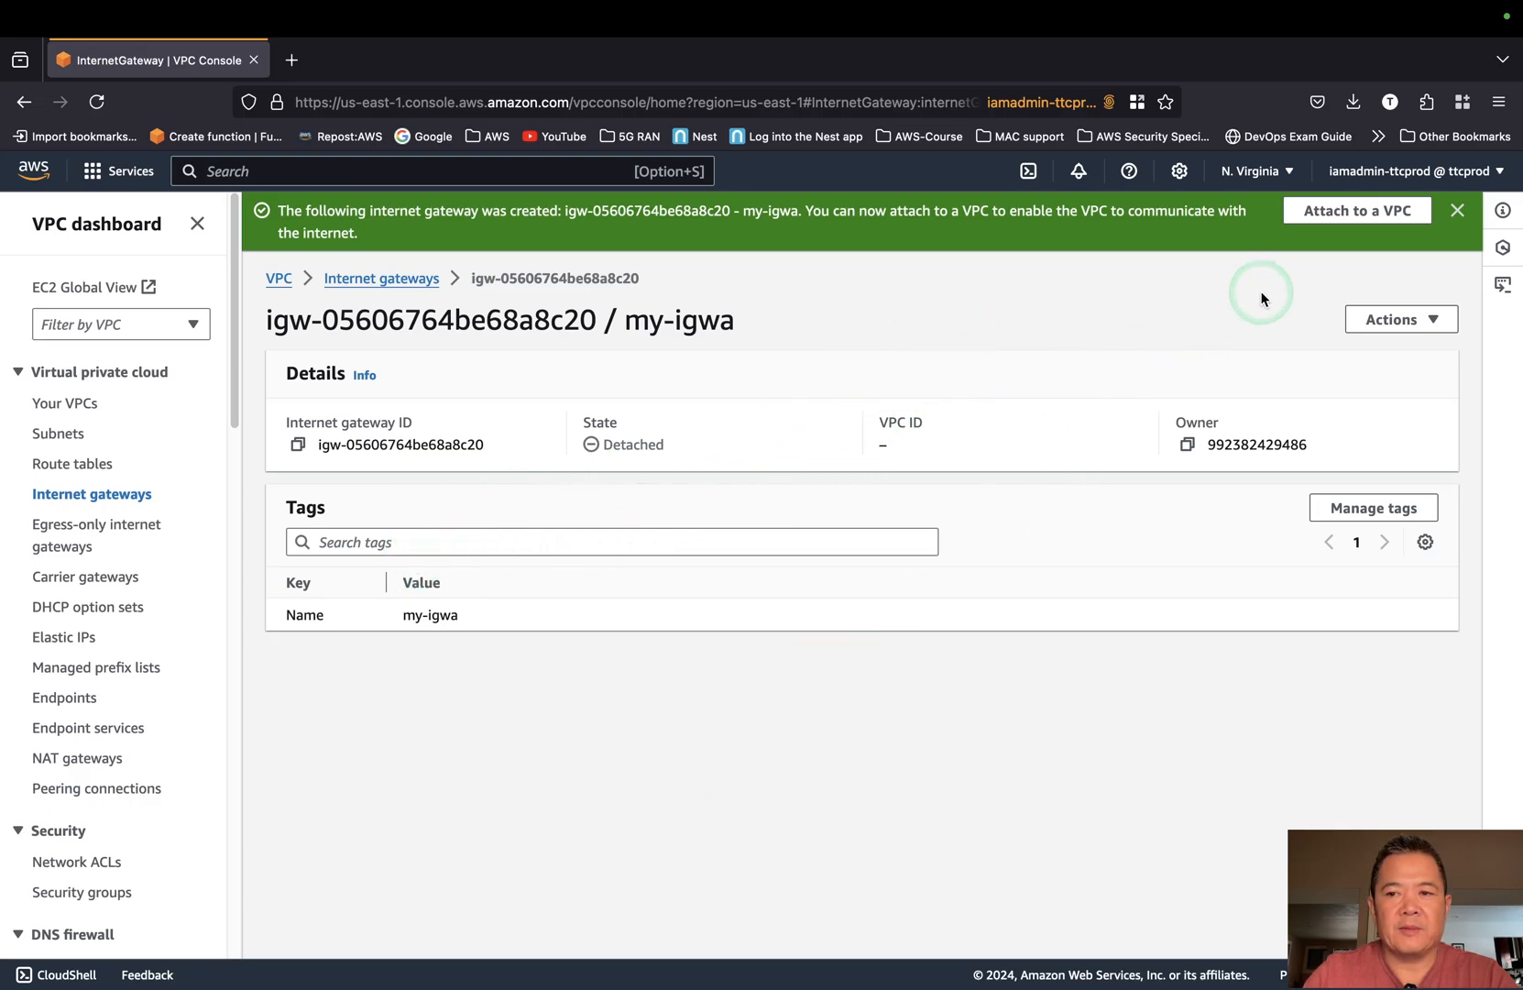
Attach the internet gateway my-igwa to VPC-A.
{"action": "left_click", "coordinate": [1364, 213]}
{"action": "left_click", "coordinate": [555, 460]}
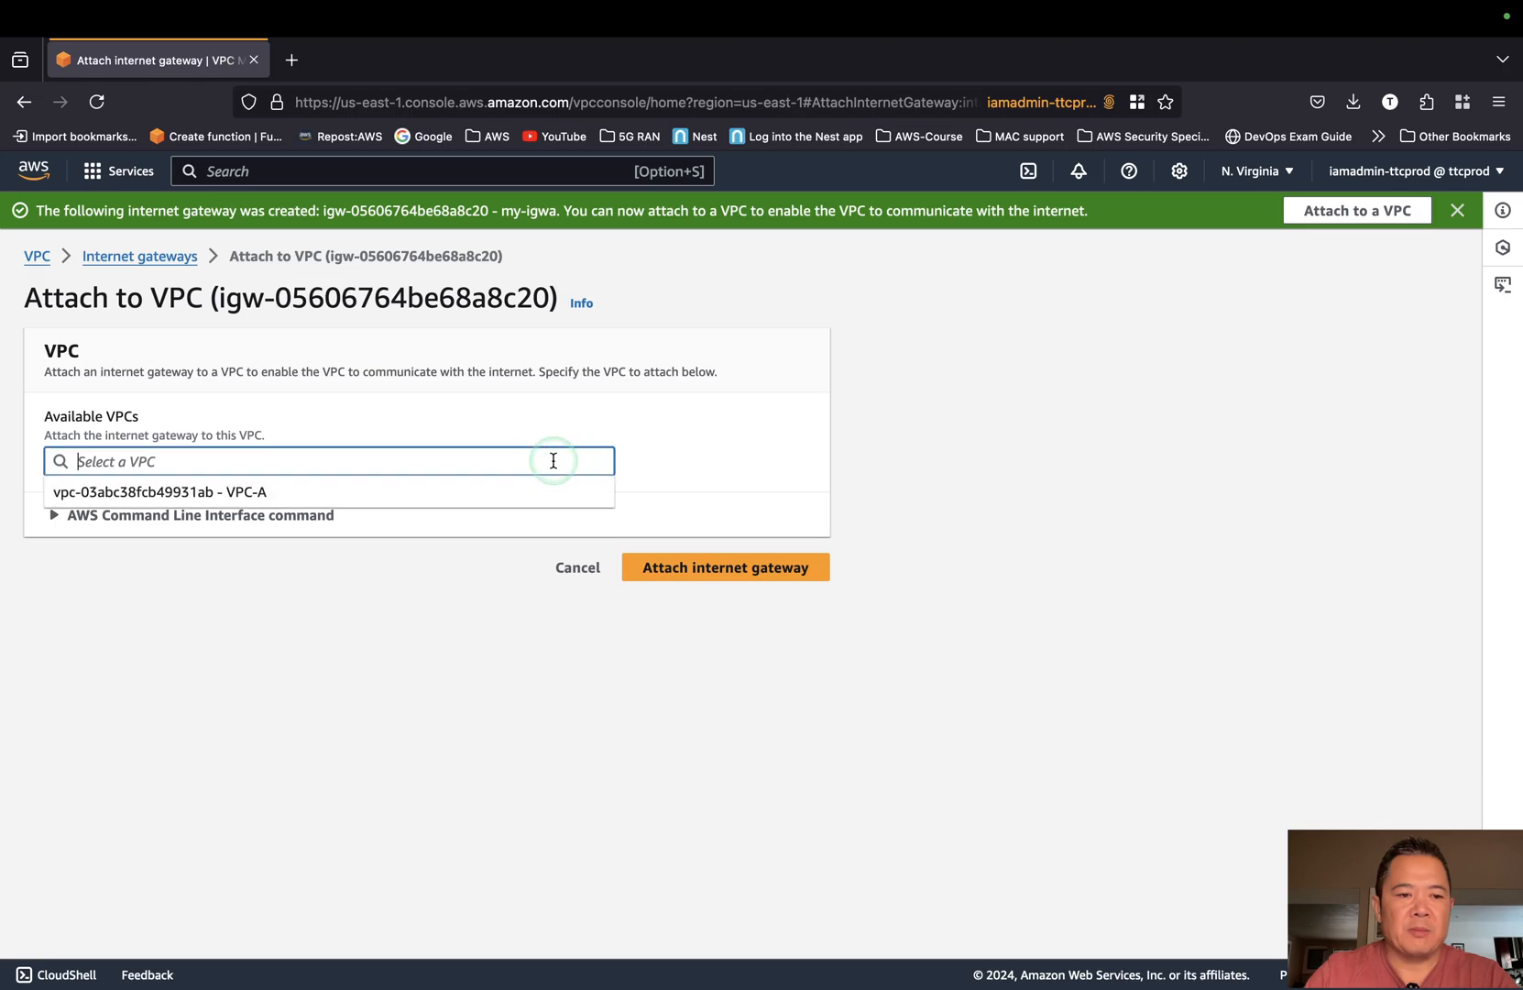
{"action": "left_click", "coordinate": [326, 492]}
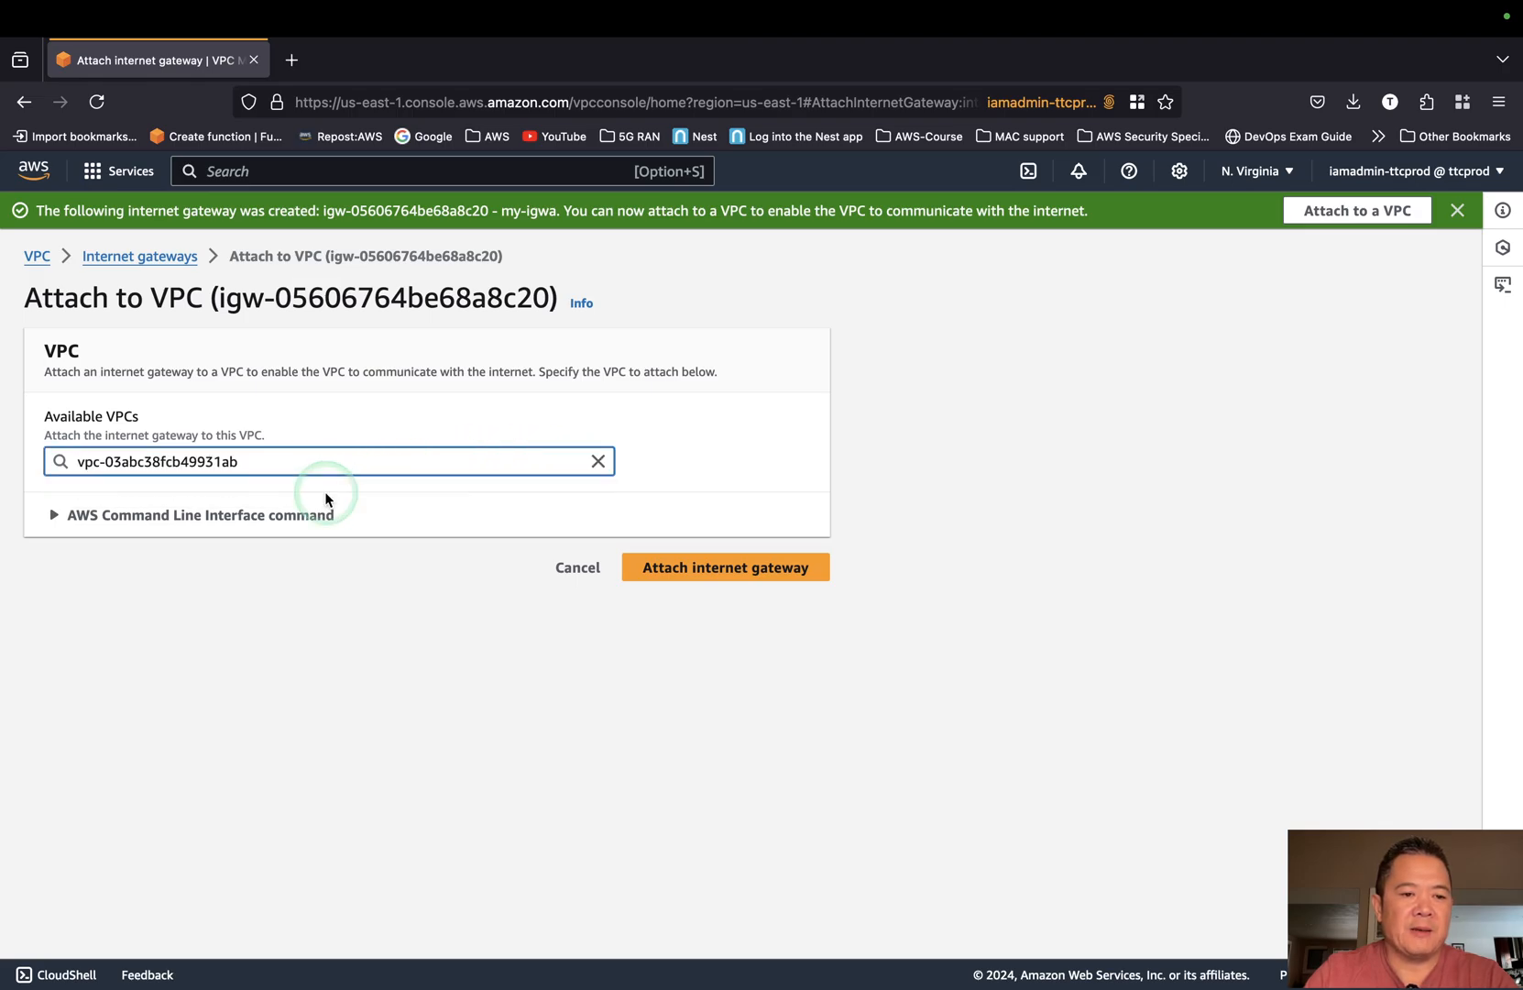
{"action": "left_click", "coordinate": [742, 575]}
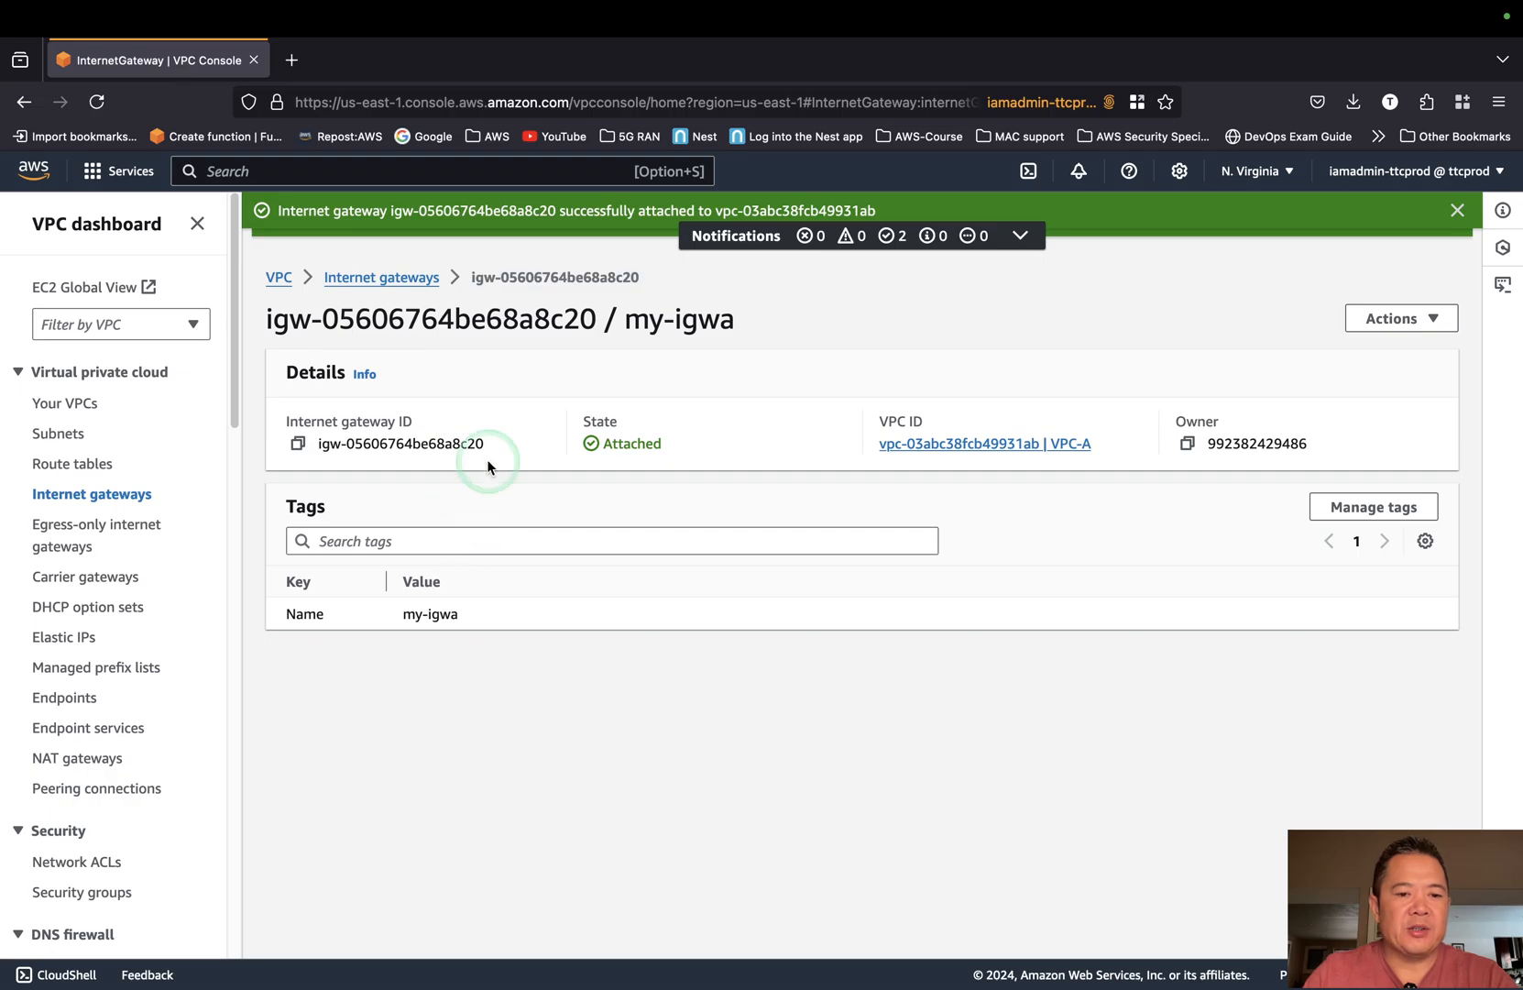
Refresh the list of route tables and create a route table named pub-sub1a-rt in VPC-A.
{"action": "left_click", "coordinate": [81, 465]}
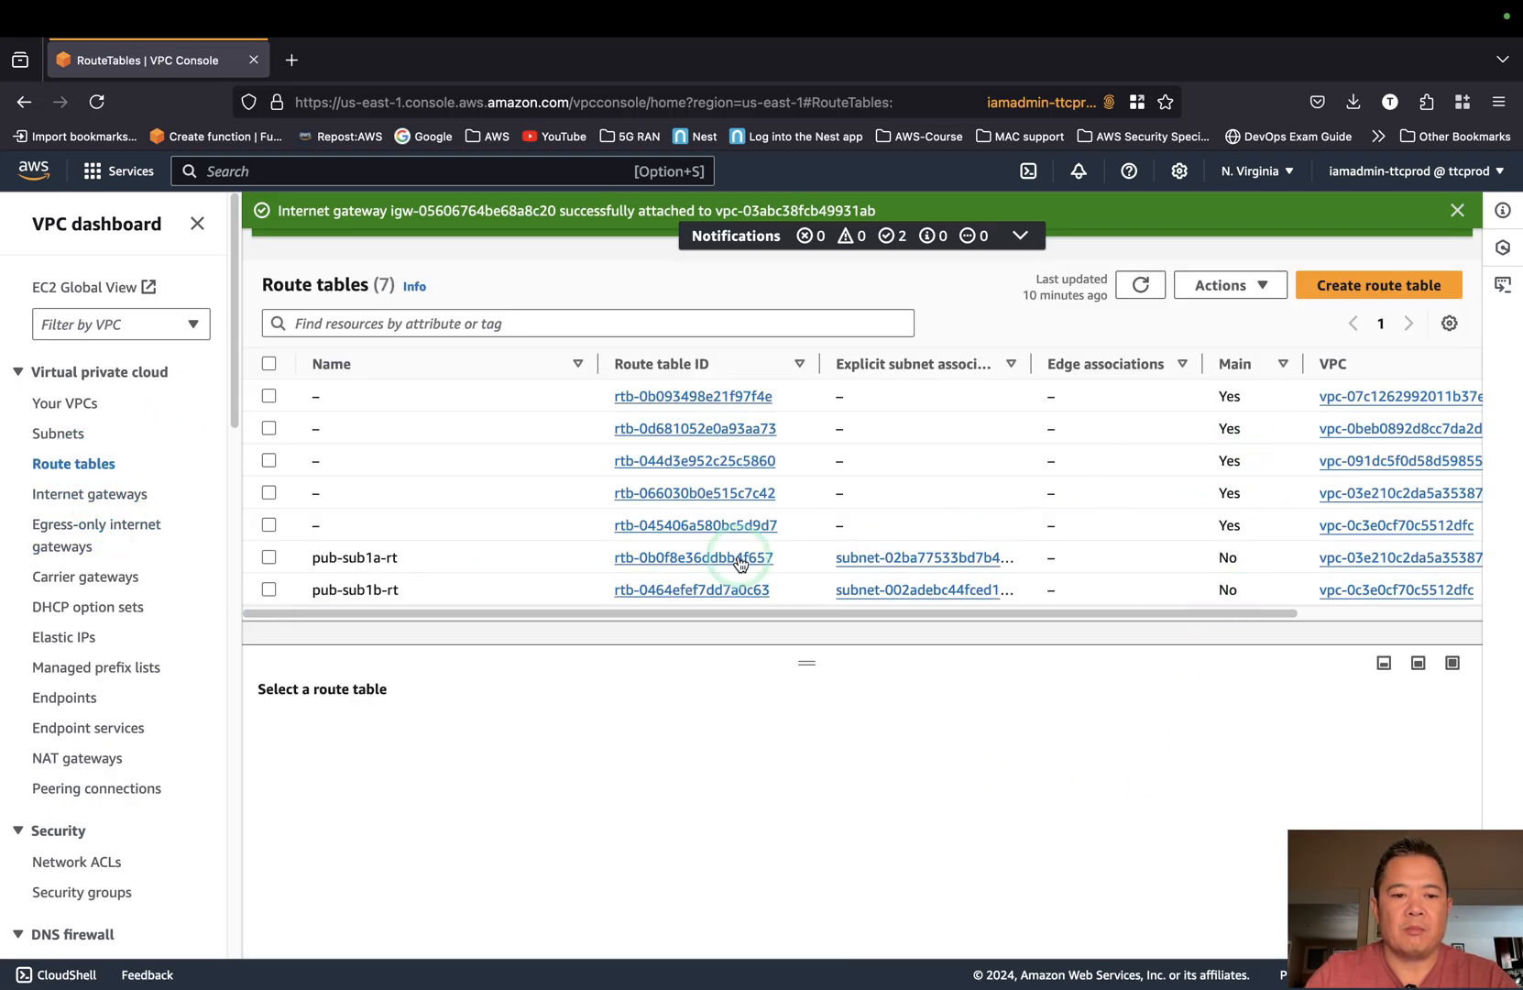
{"action": "left_click", "coordinate": [1158, 287]}
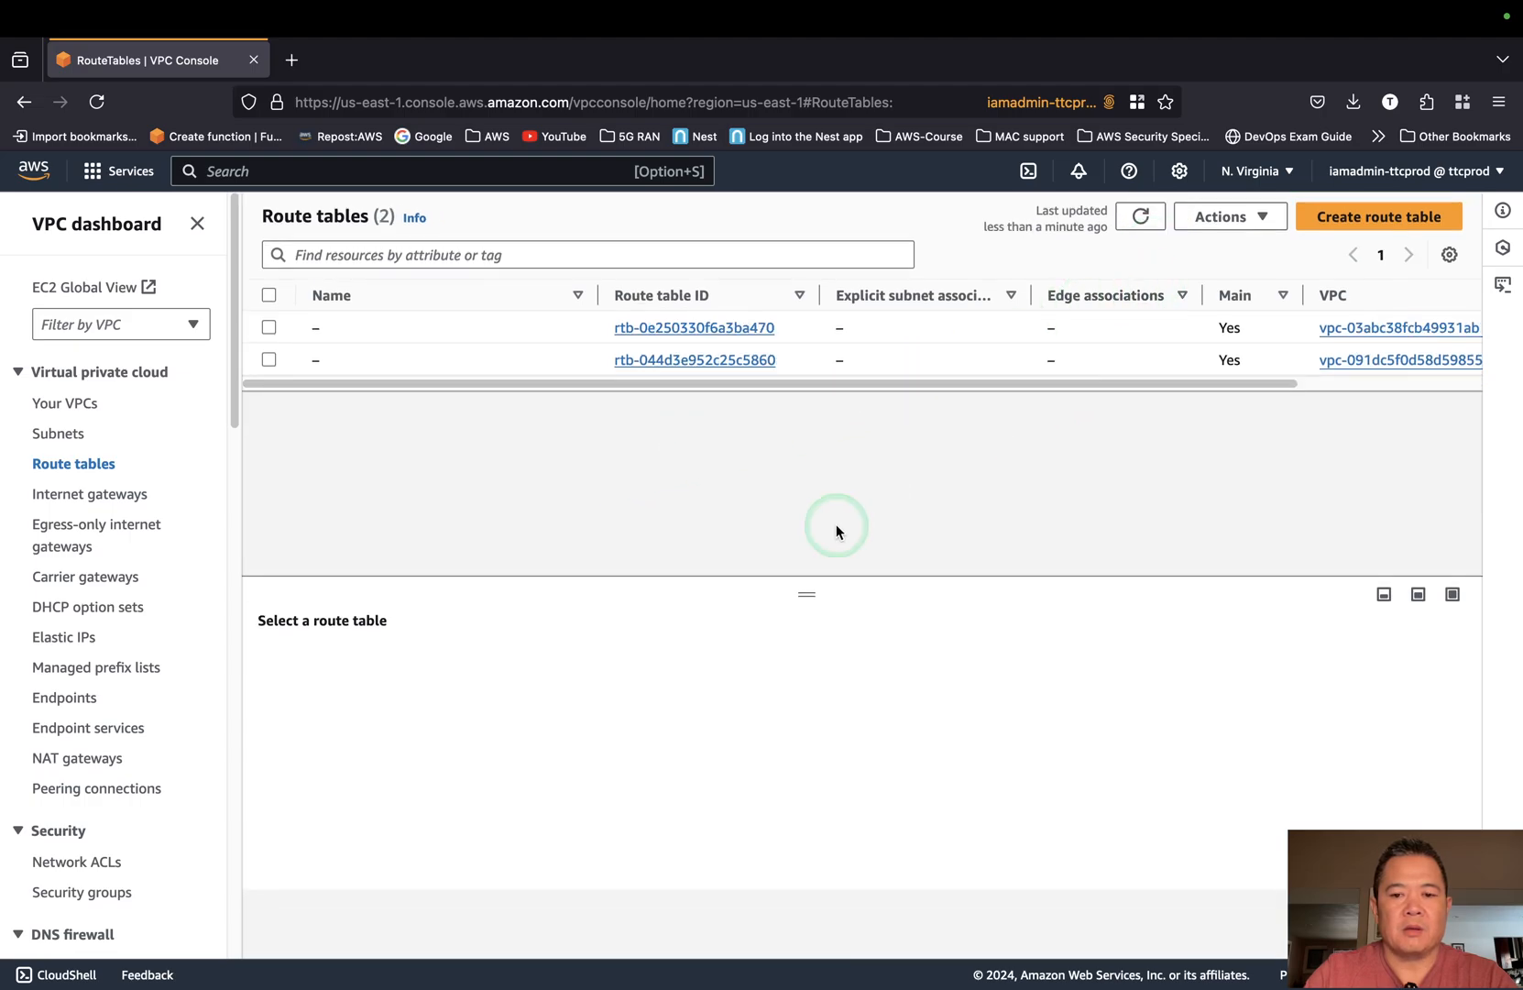
{"action": "left_click_drag", "start_coordinate": [808, 596], "coordinate": [799, 699]}
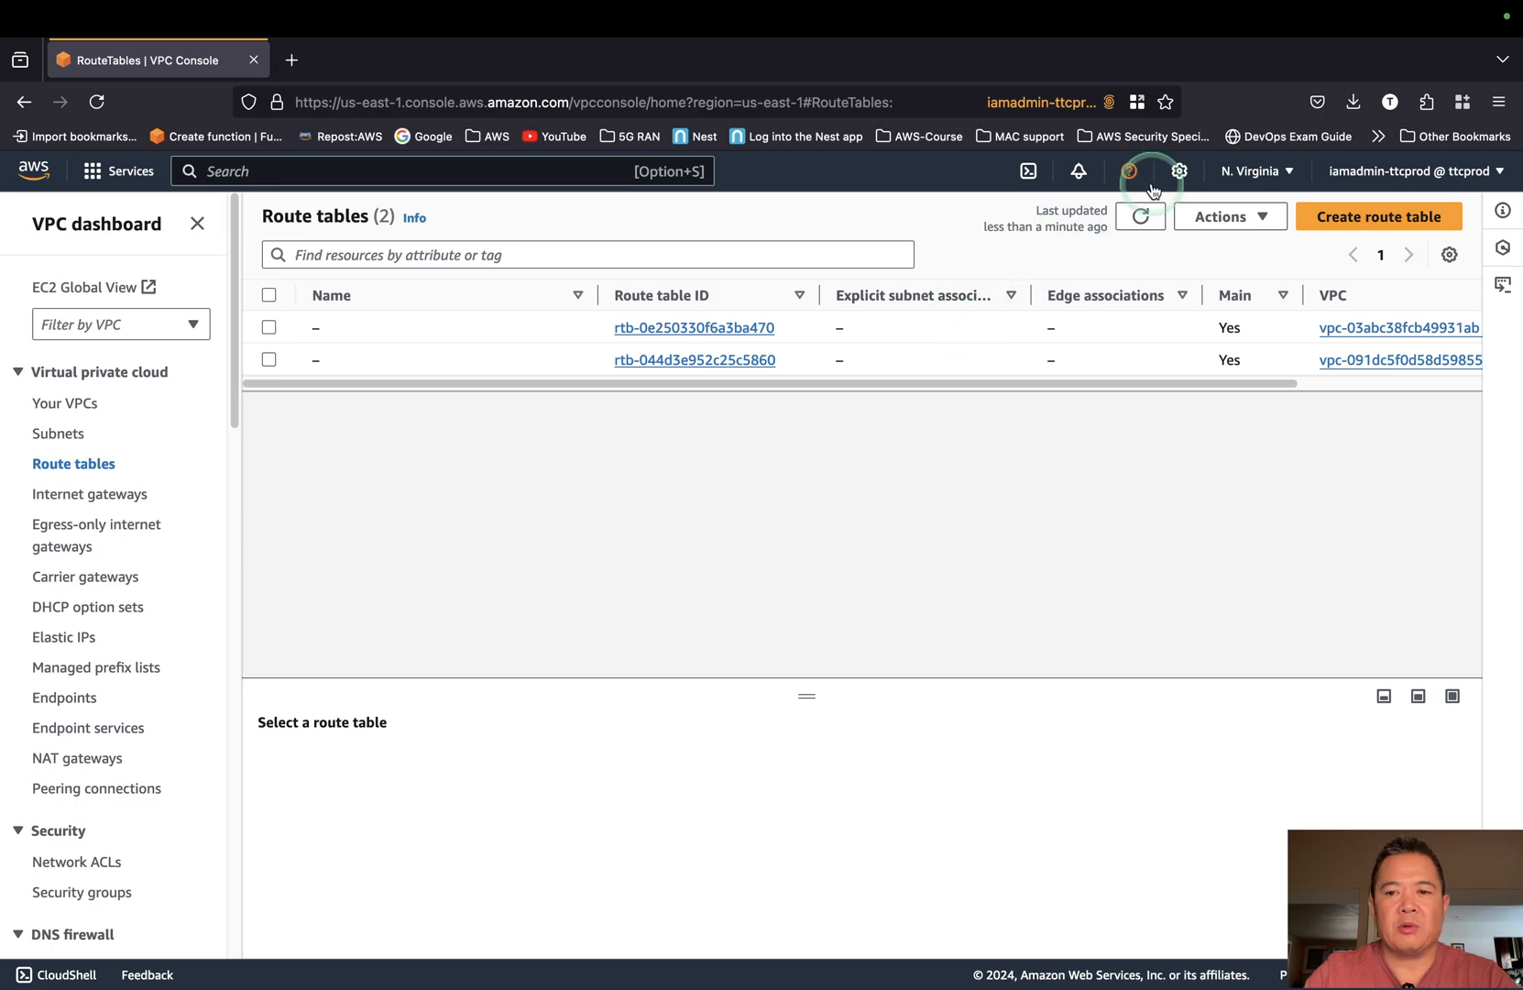
{"action": "left_click", "coordinate": [1141, 218]}
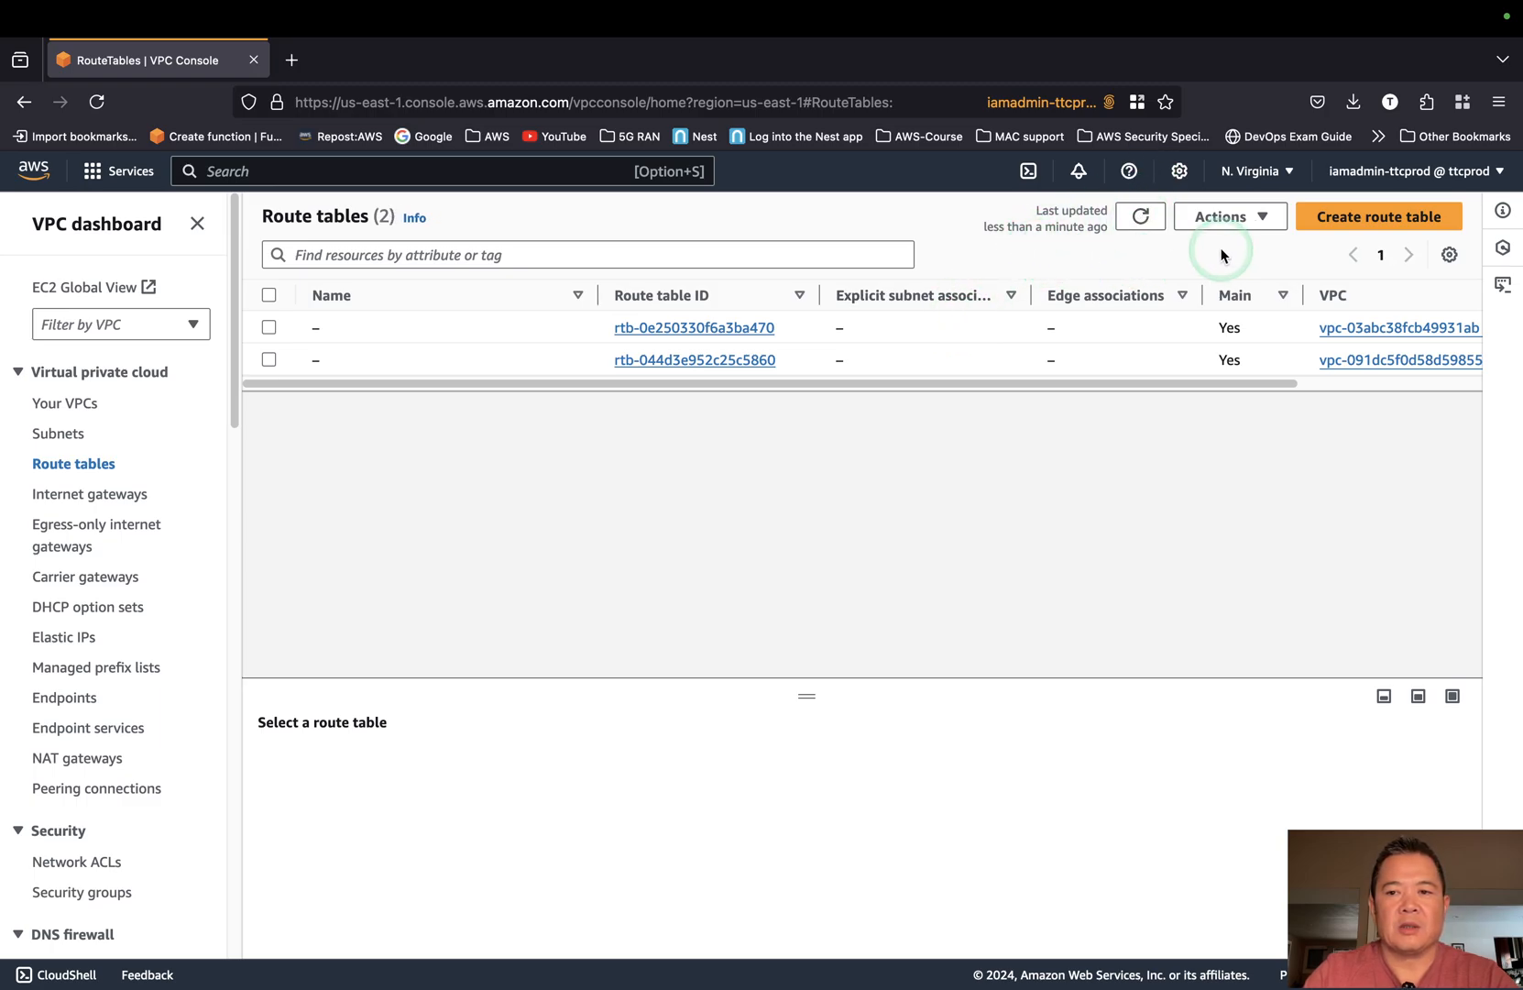
{"action": "left_click", "coordinate": [1372, 220]}
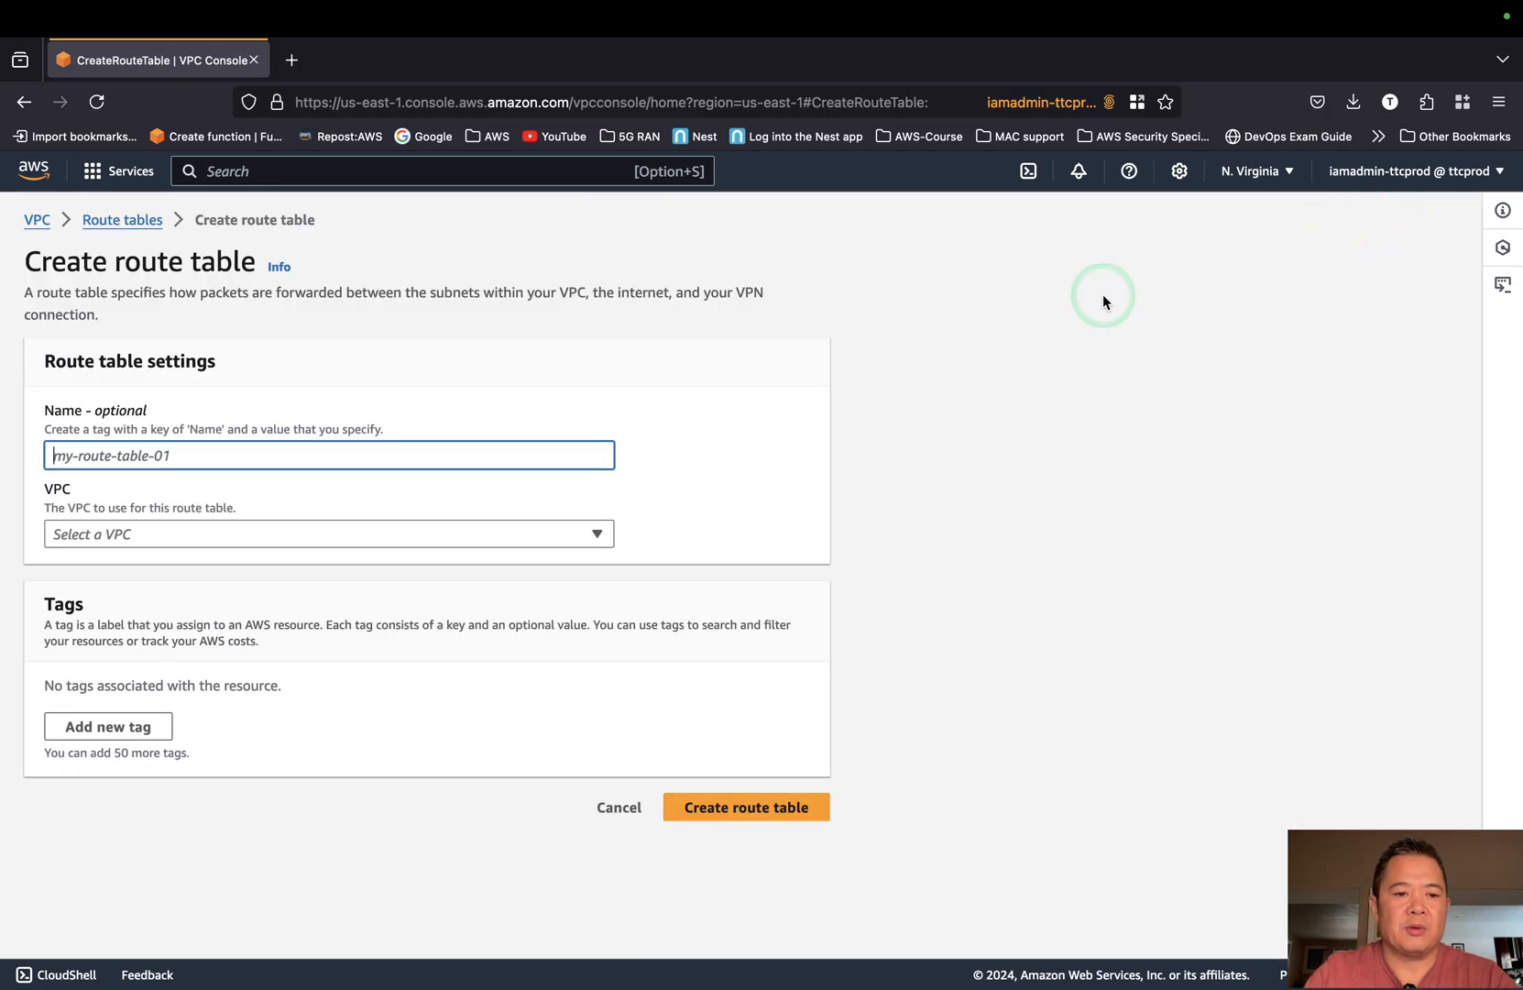
{"action": "type", "text": "pub-sub1a-rt"}
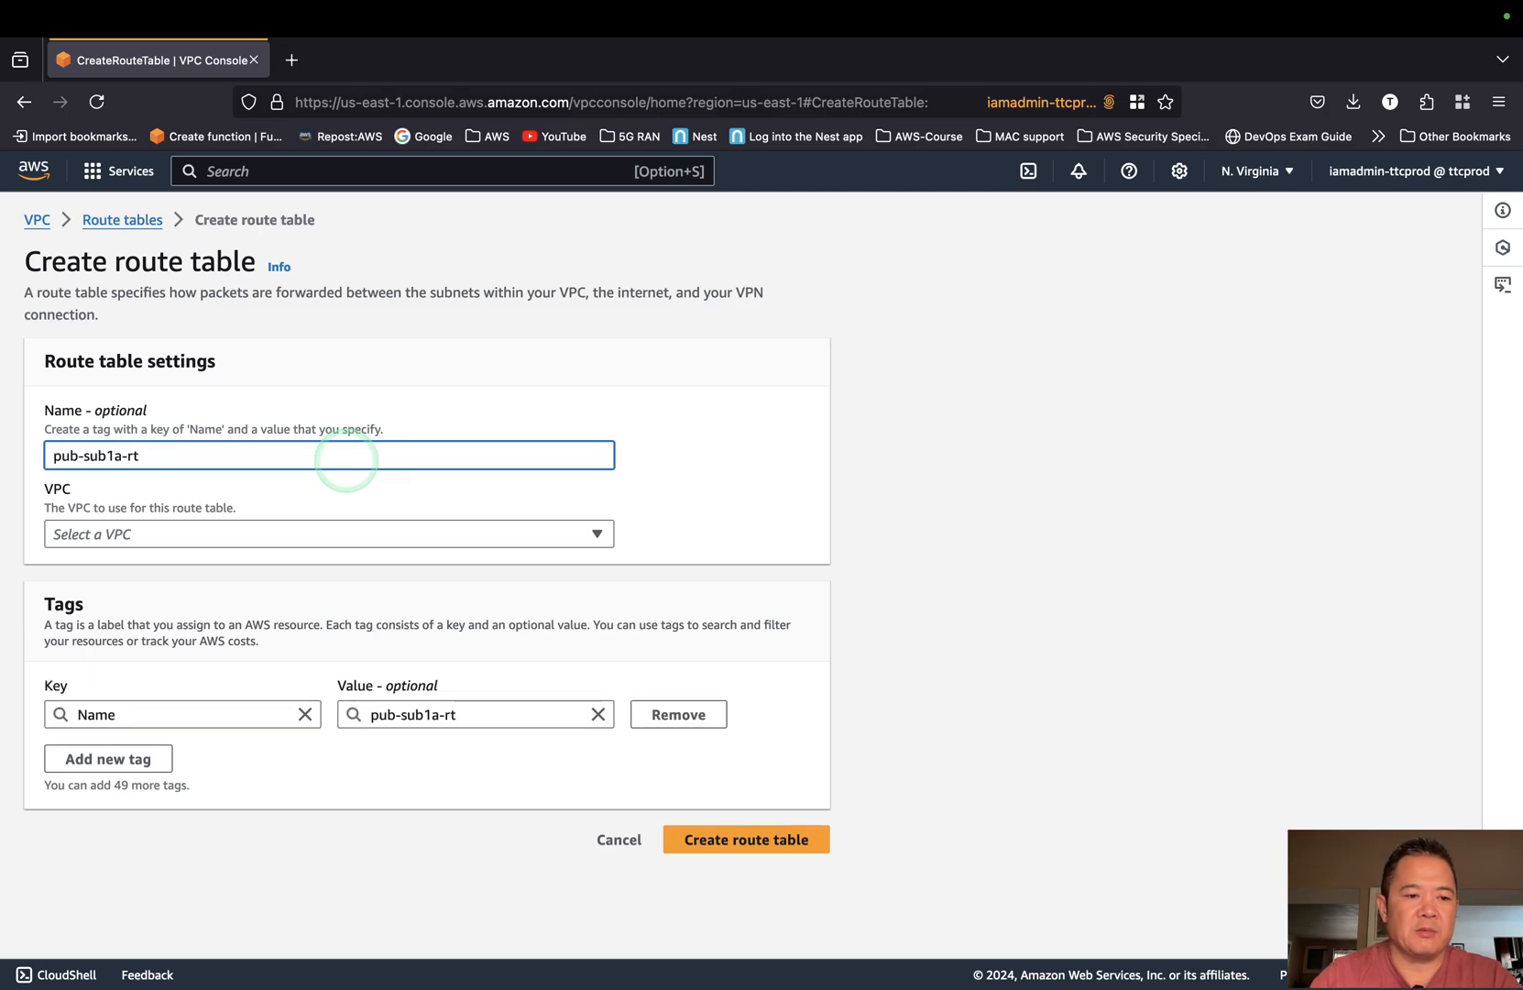
{"action": "left_click", "coordinate": [348, 535]}
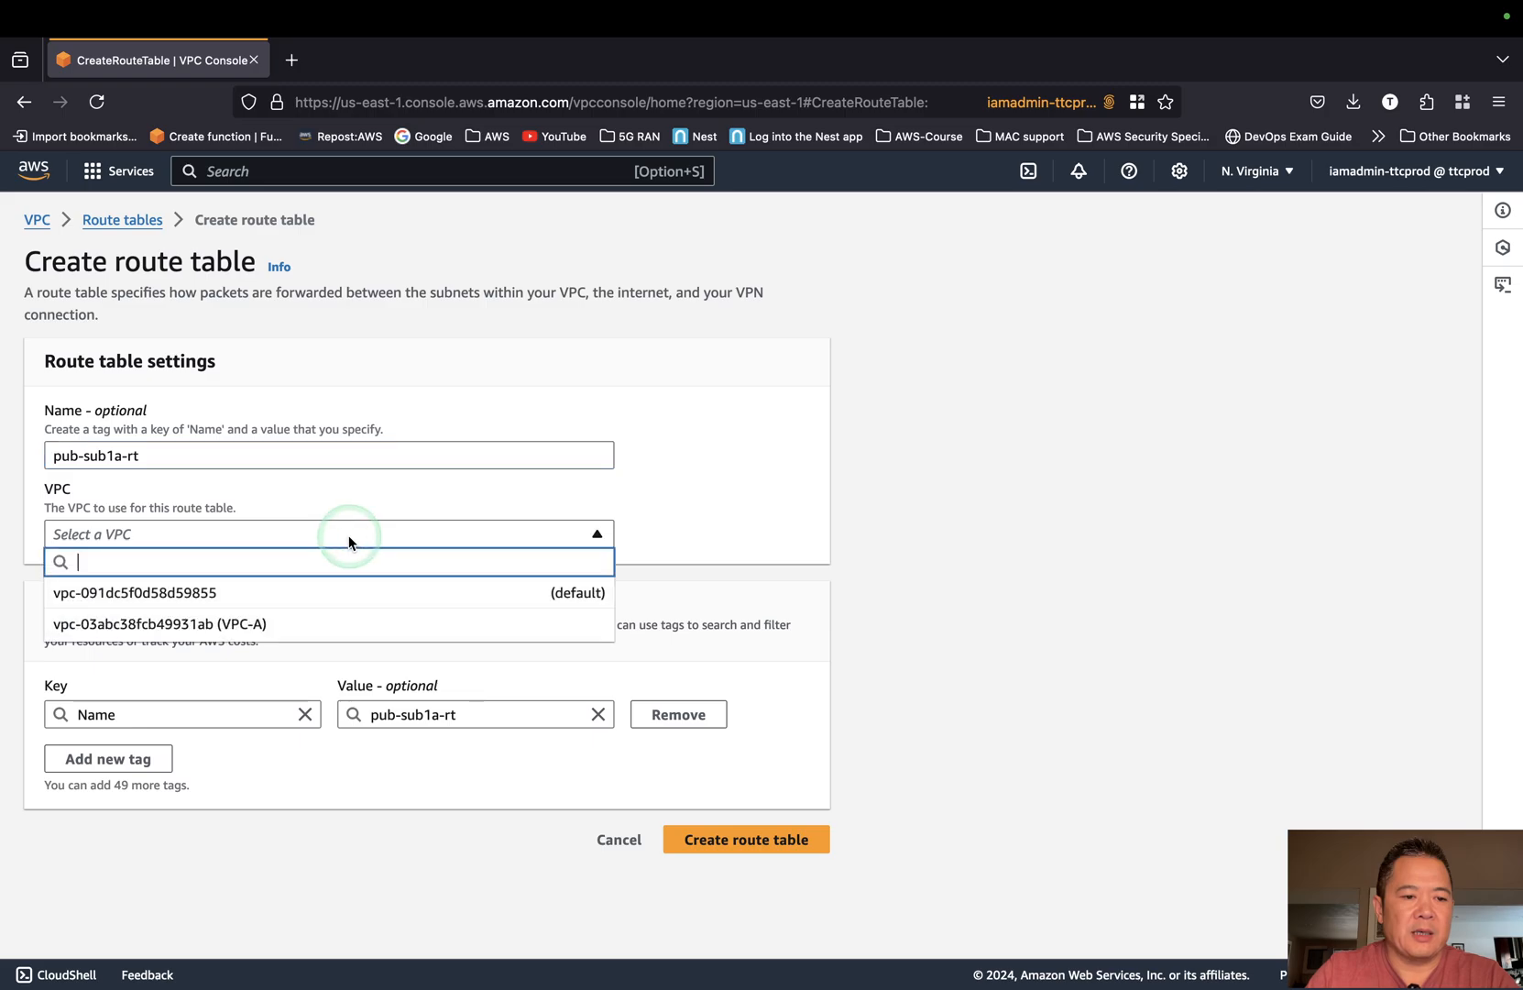
{"action": "left_click", "coordinate": [298, 625]}
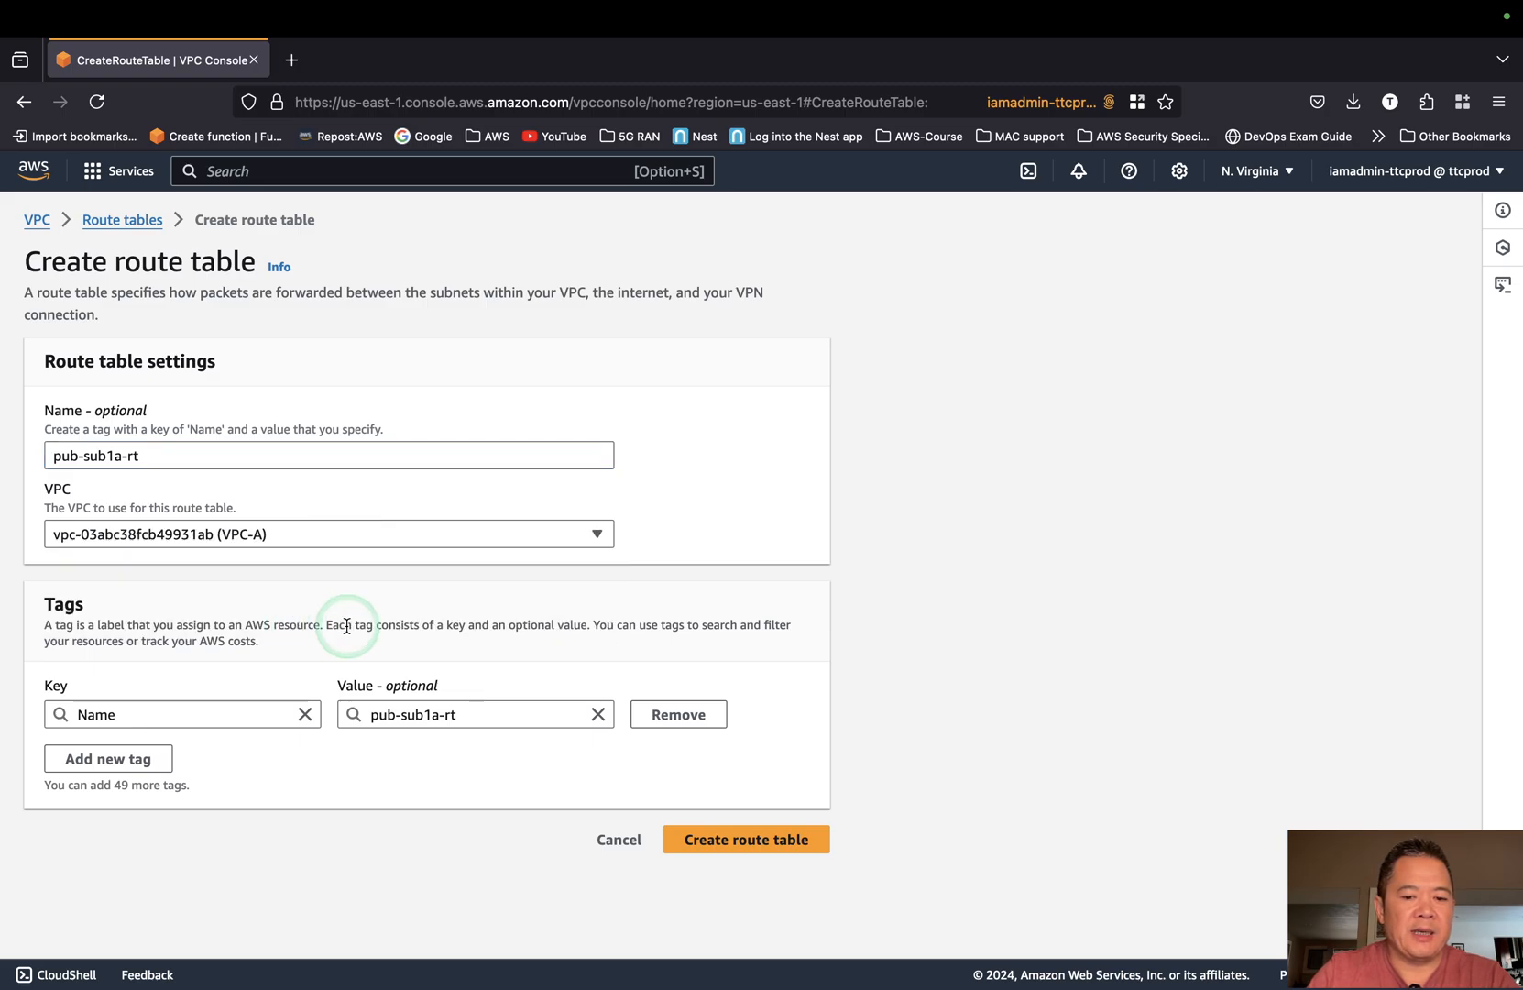
{"action": "left_click", "coordinate": [758, 855]}
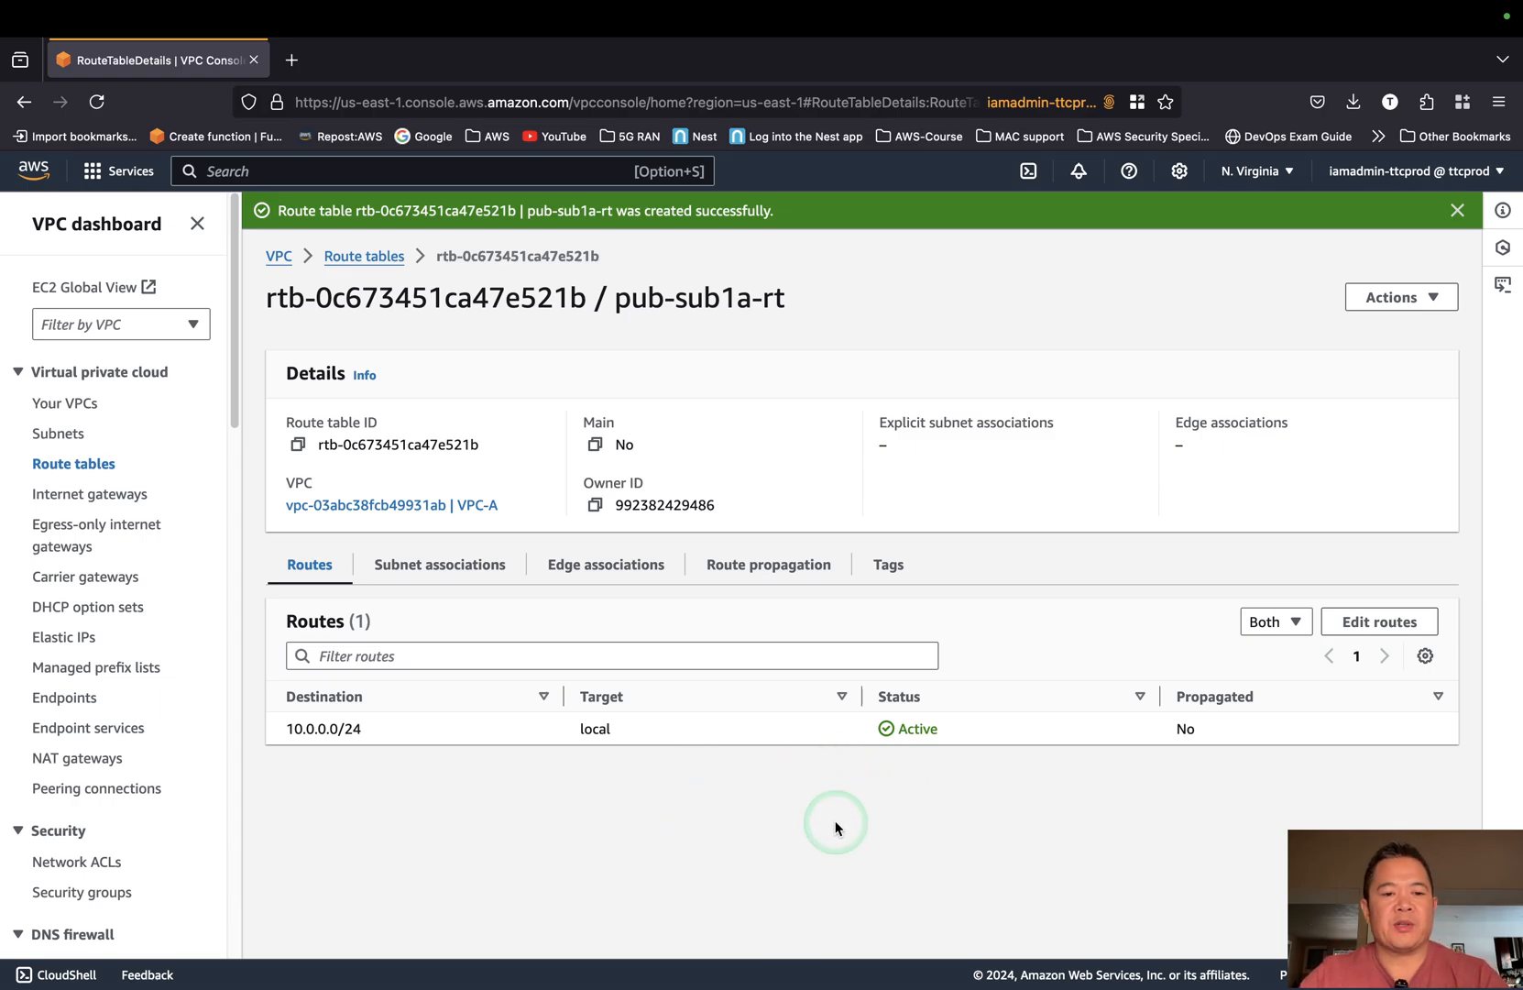
Associate the subnet pub-sub1a with the route table pub-sub1a-rt and check its explicit subnet associations.
{"action": "left_click", "coordinate": [465, 573]}
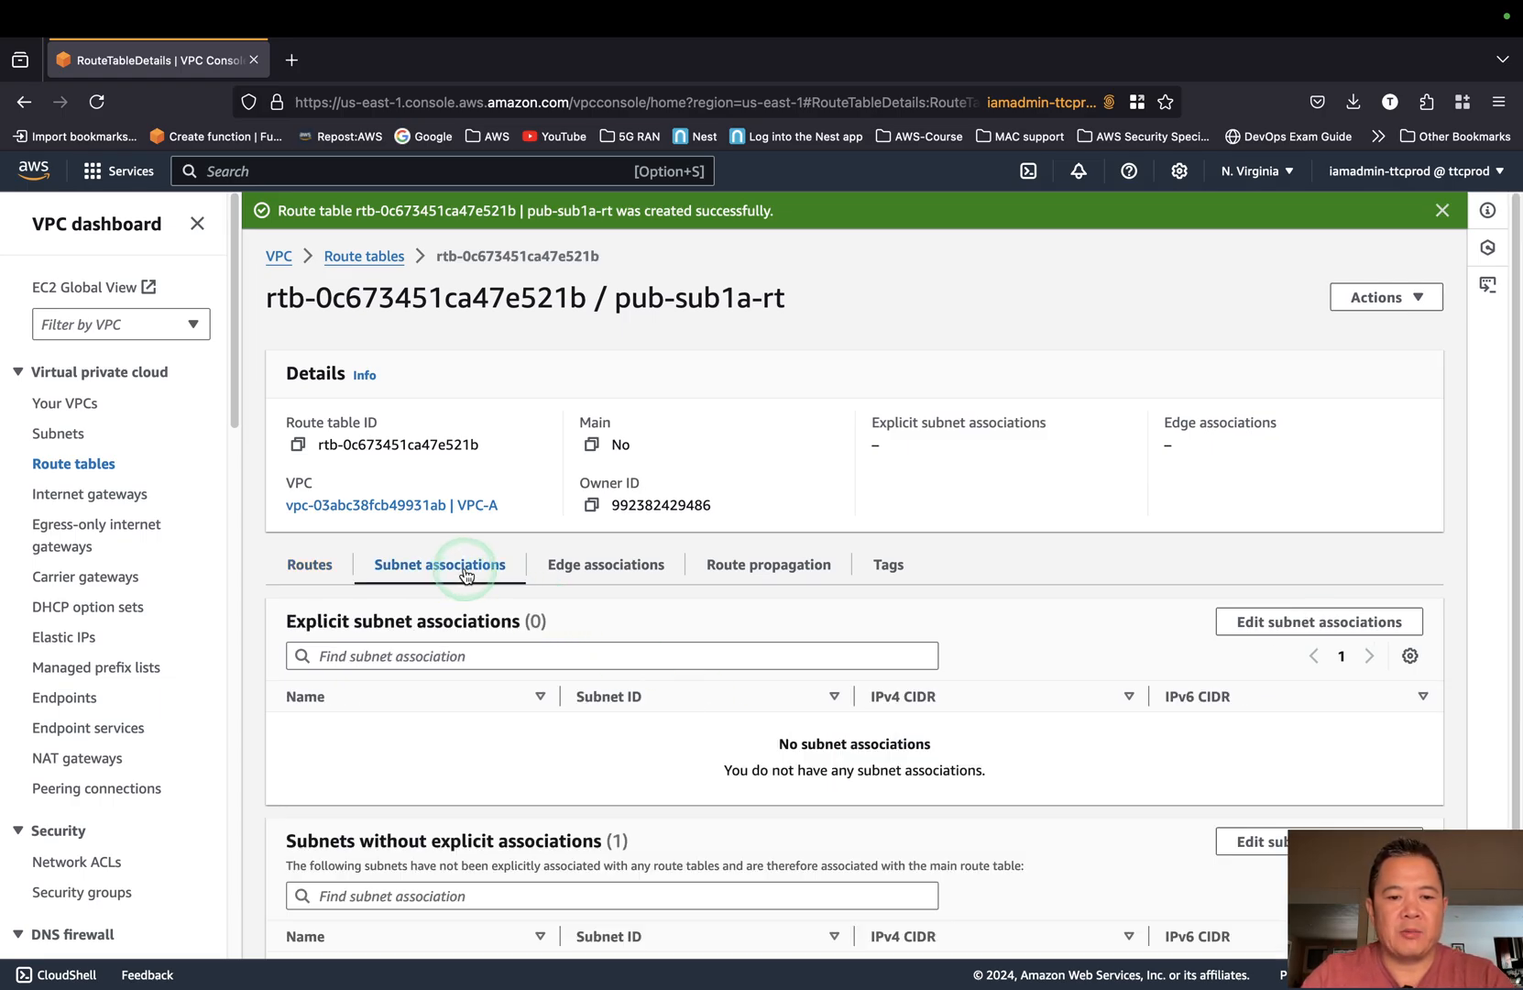
{"action": "scroll", "coordinate": [806, 724], "scroll_direction": "down", "scroll_amount": 1}
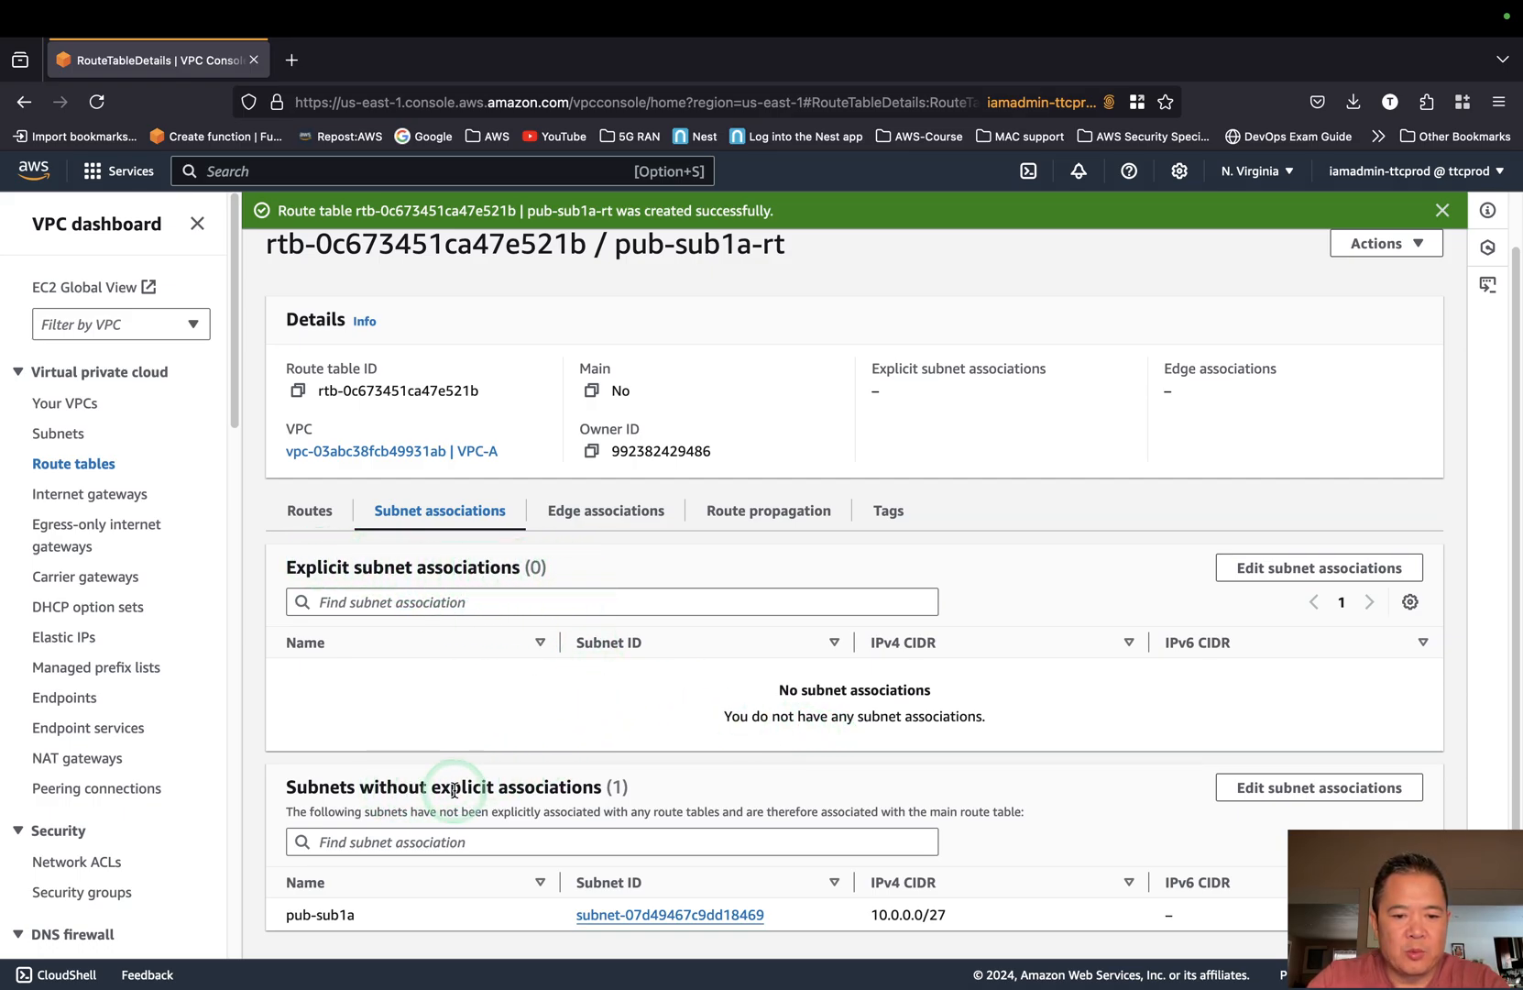
{"action": "left_click_drag", "start_coordinate": [548, 787], "coordinate": [640, 790]}
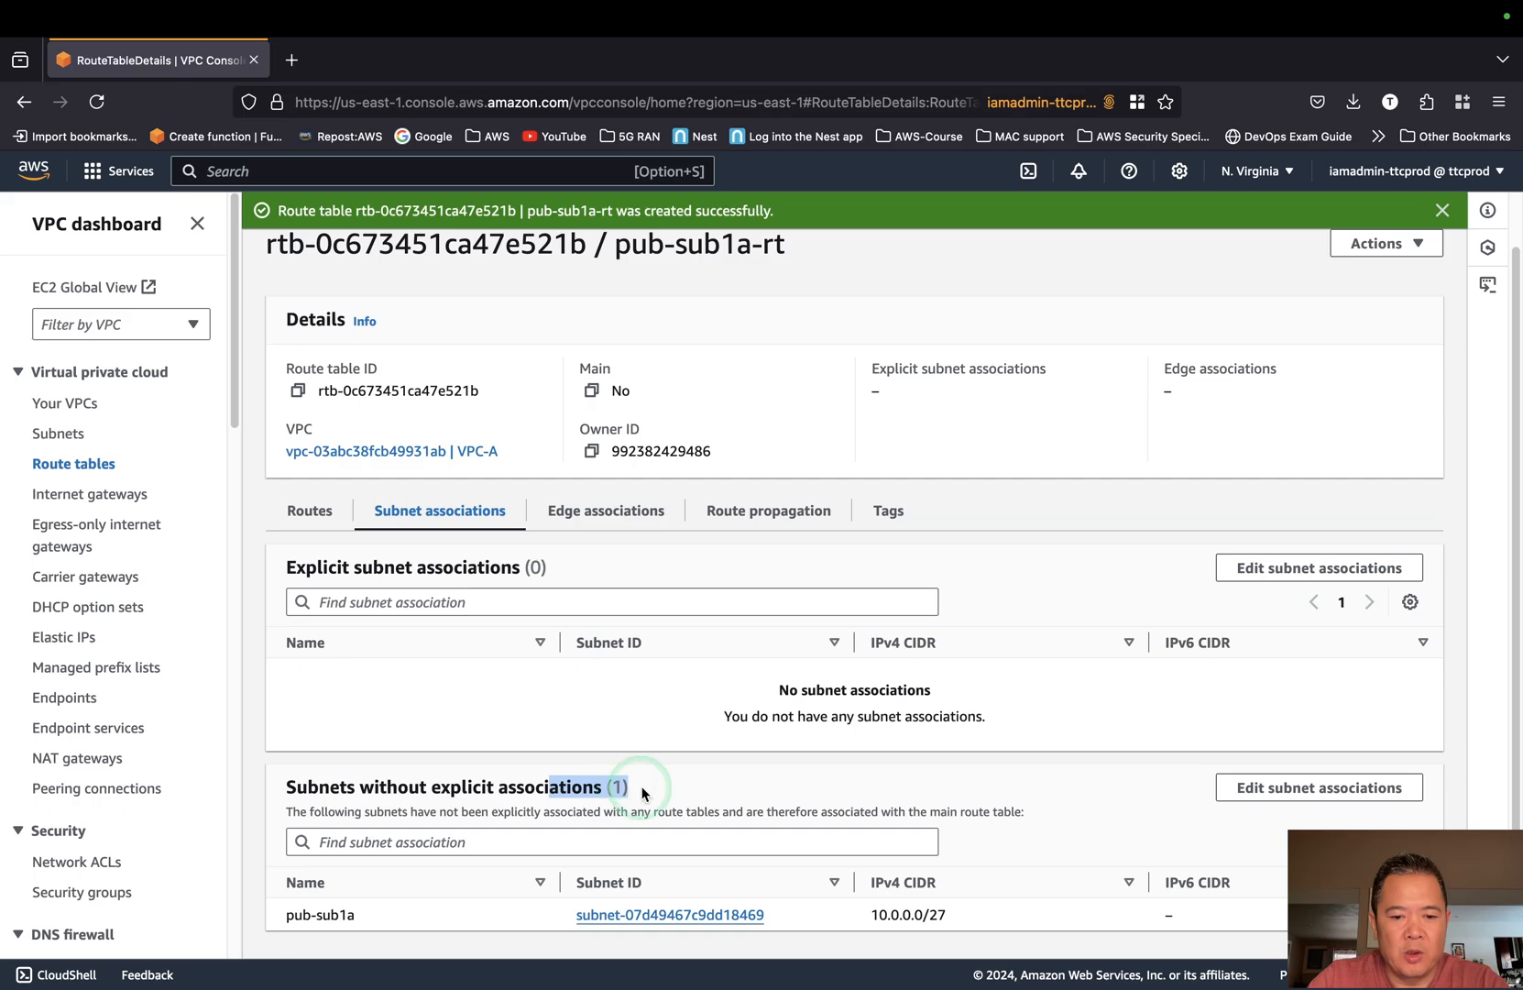
{"action": "left_click", "coordinate": [642, 790]}
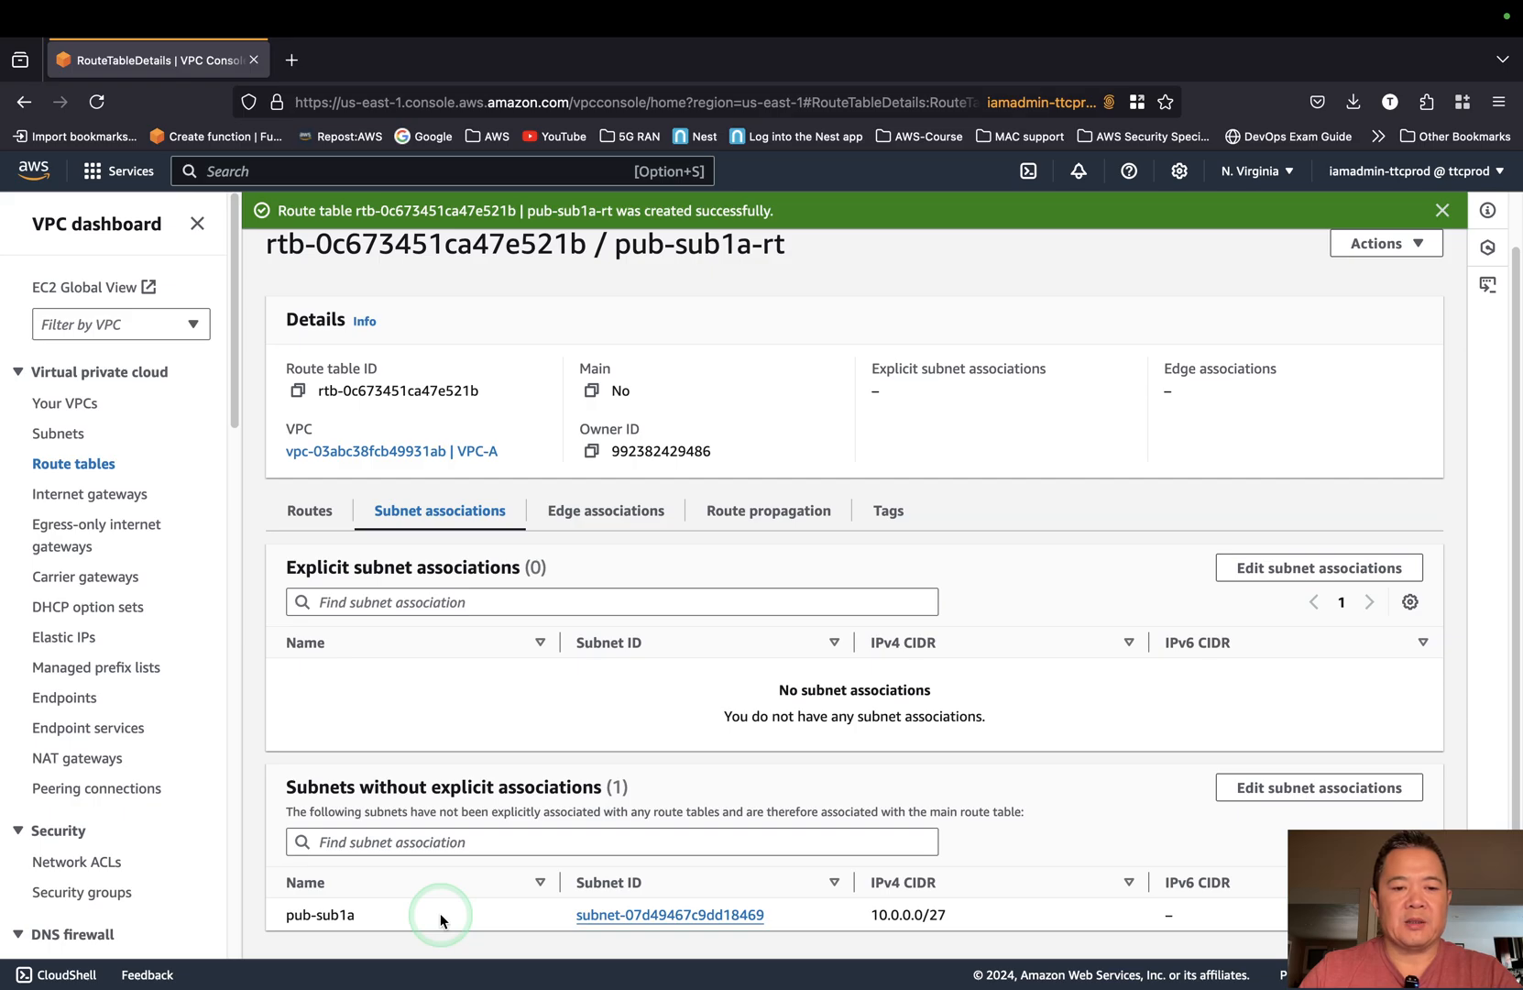
{"action": "left_click", "coordinate": [1320, 569]}
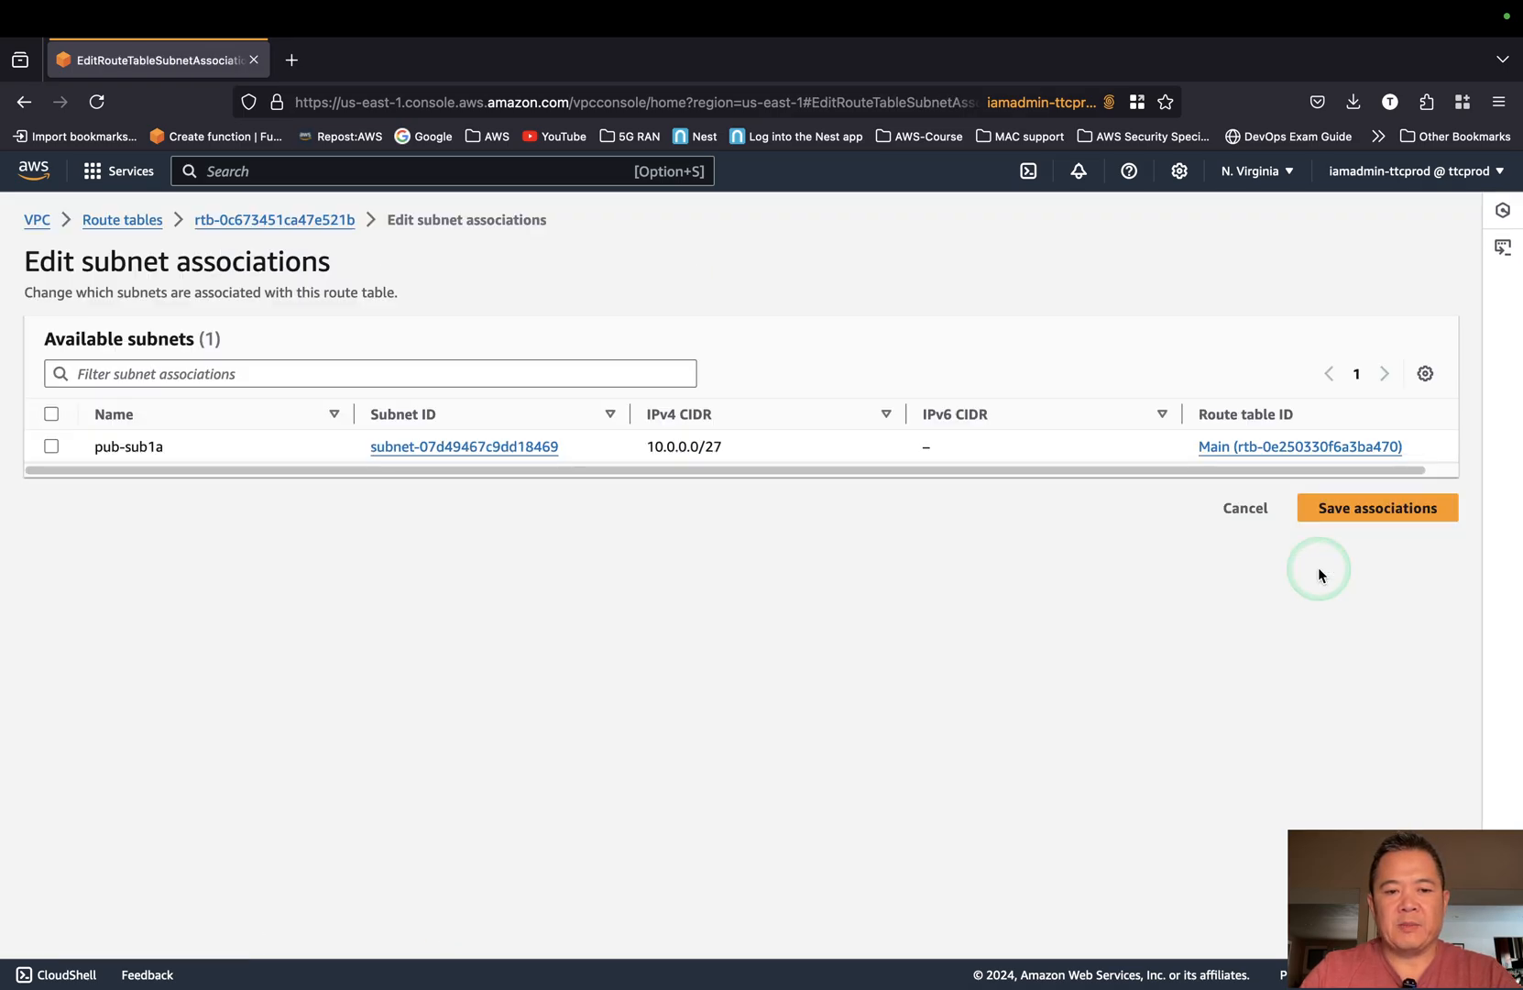
{"action": "left_click", "coordinate": [51, 446]}
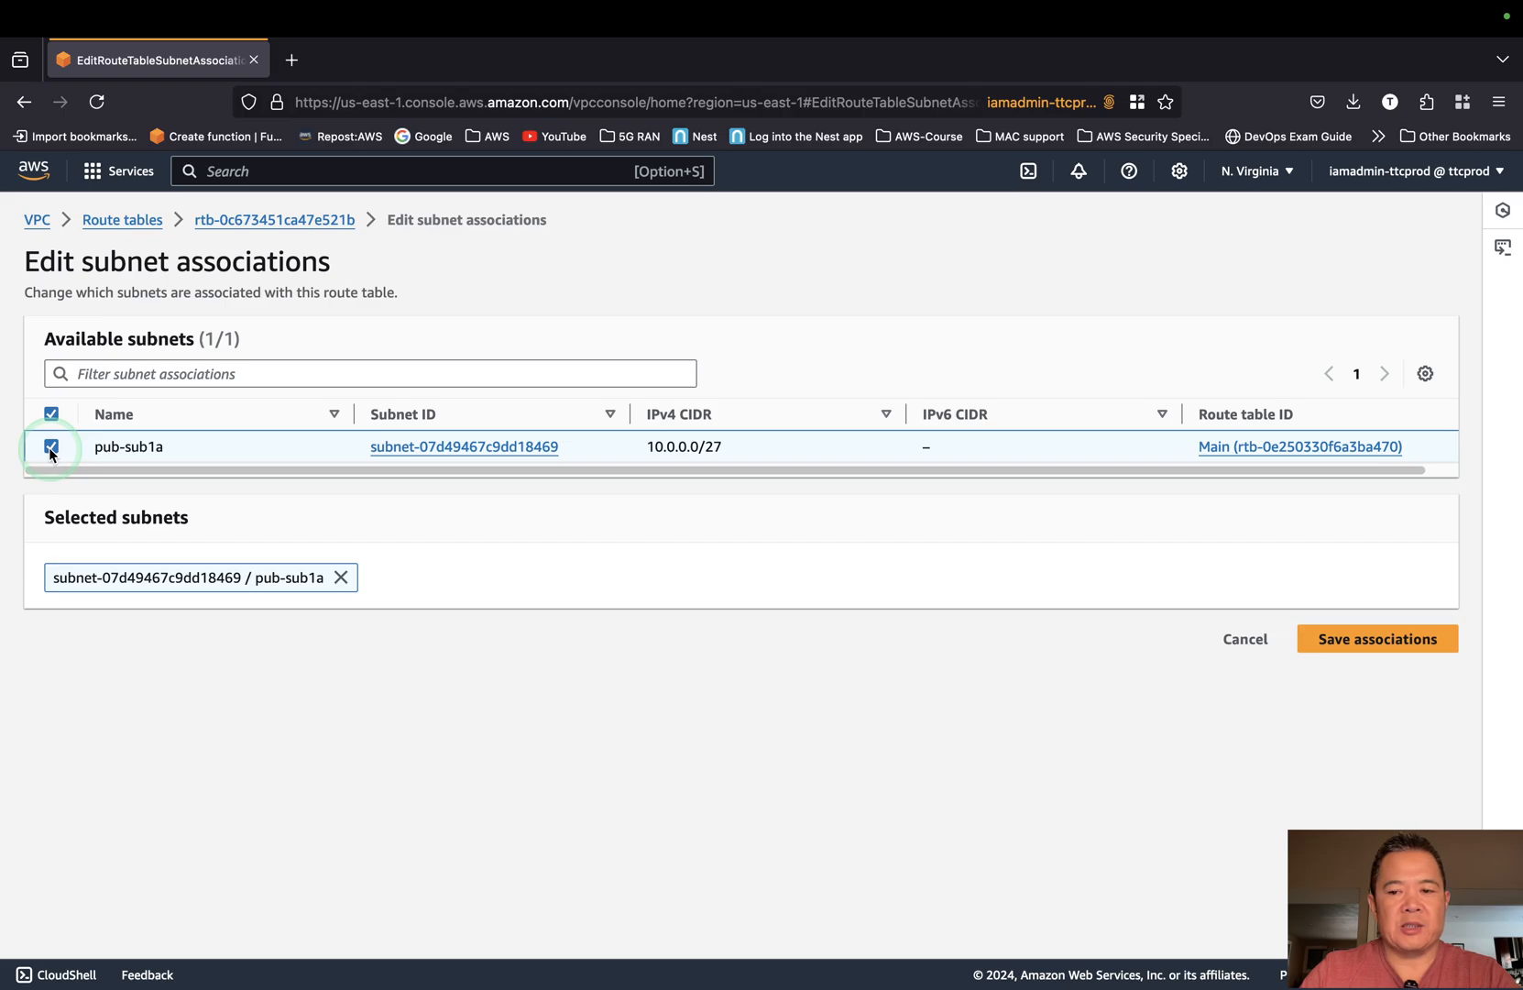
{"action": "left_click", "coordinate": [1356, 641]}
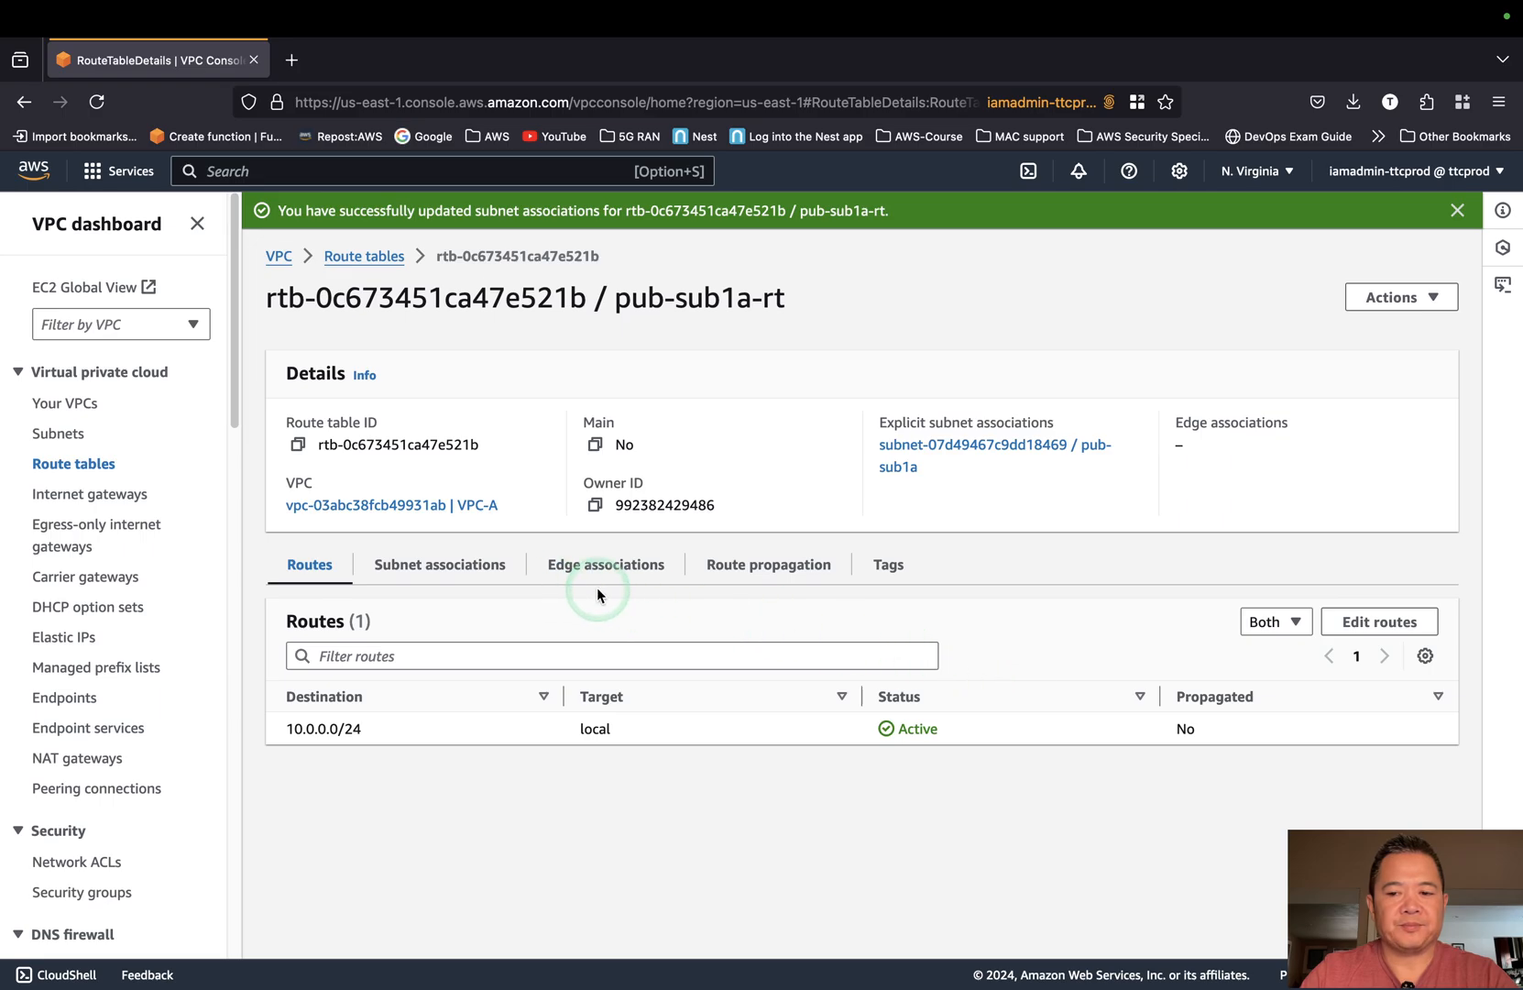
{"action": "left_click", "coordinate": [459, 568]}
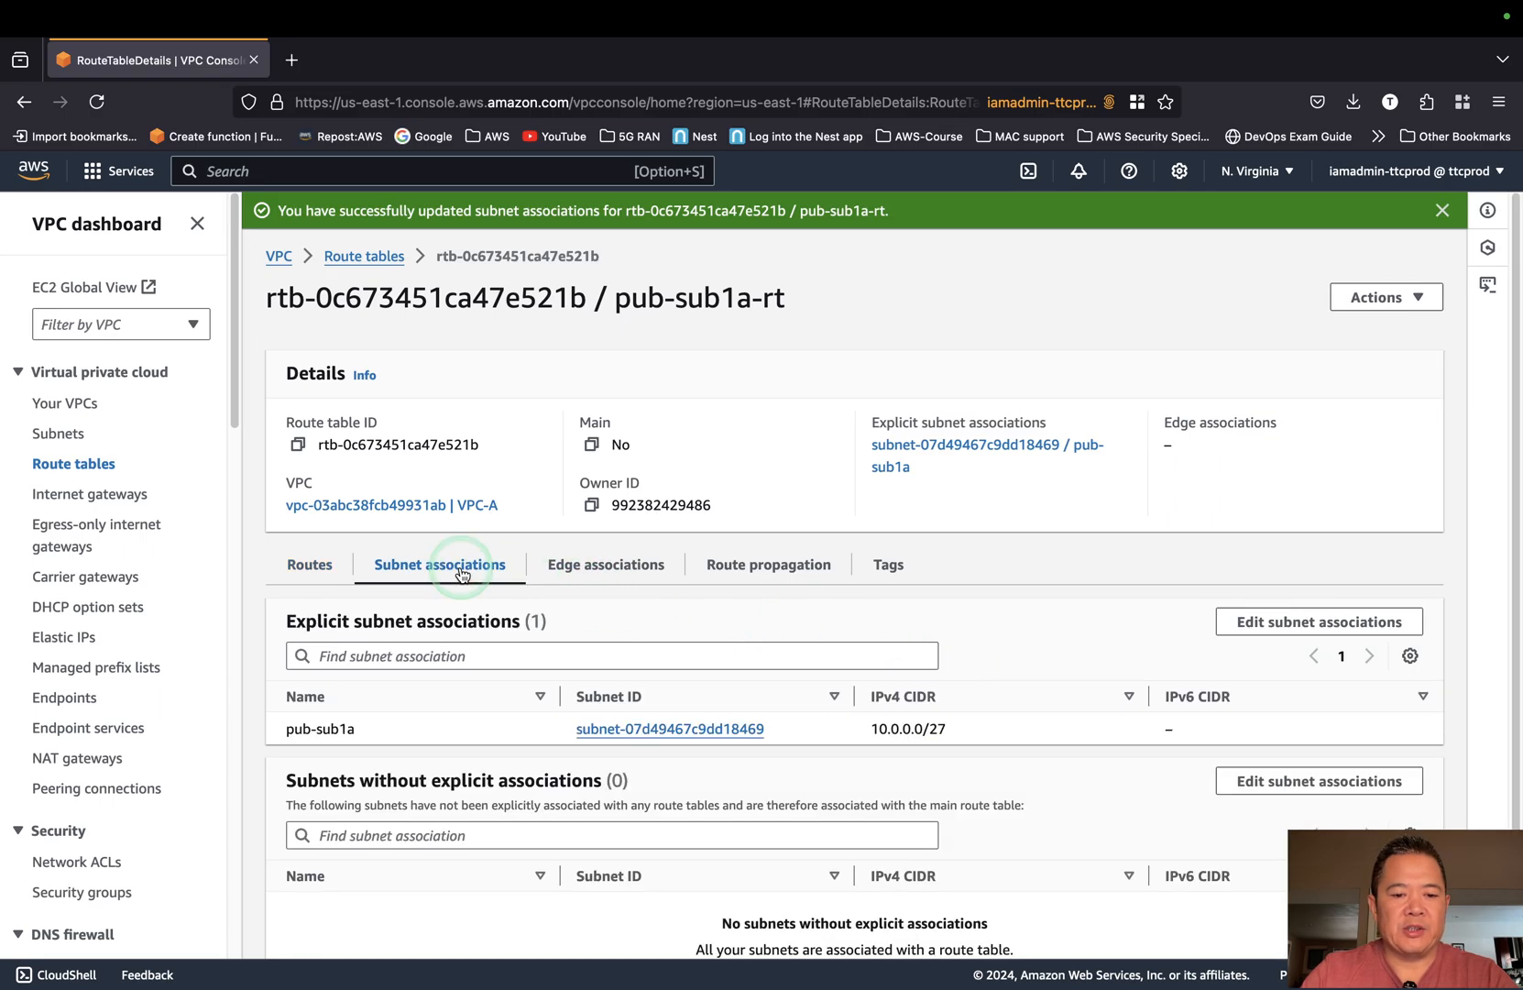
{"action": "scroll", "coordinate": [713, 629], "scroll_direction": "down", "scroll_amount": 1}
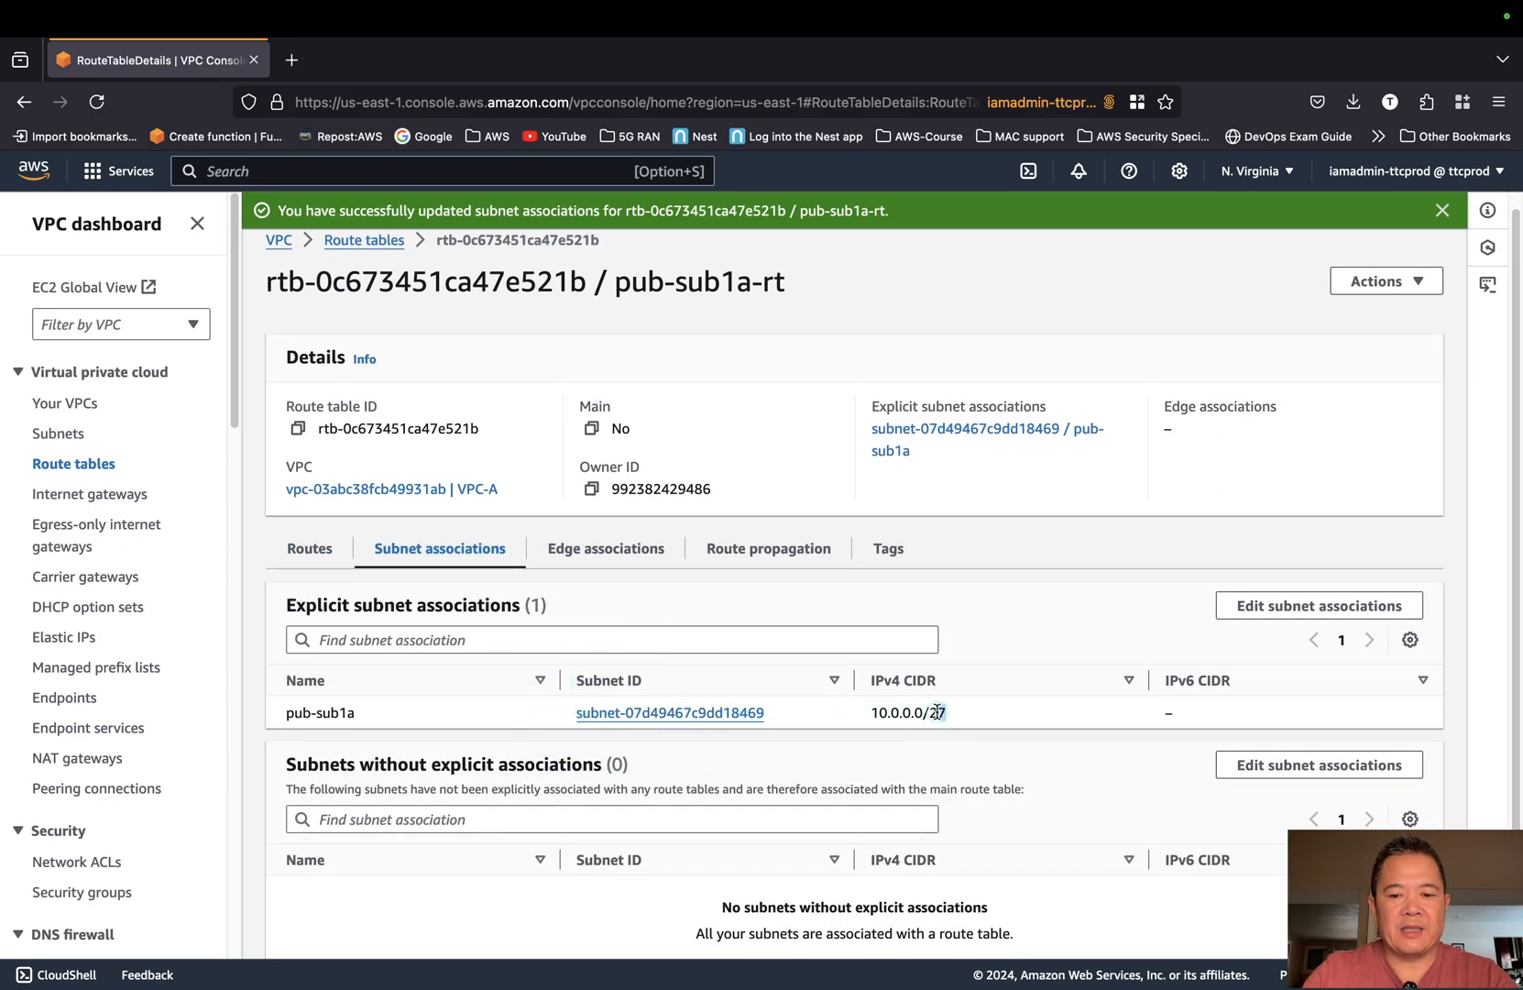
{"action": "left_click_drag", "start_coordinate": [937, 712], "coordinate": [866, 710]}
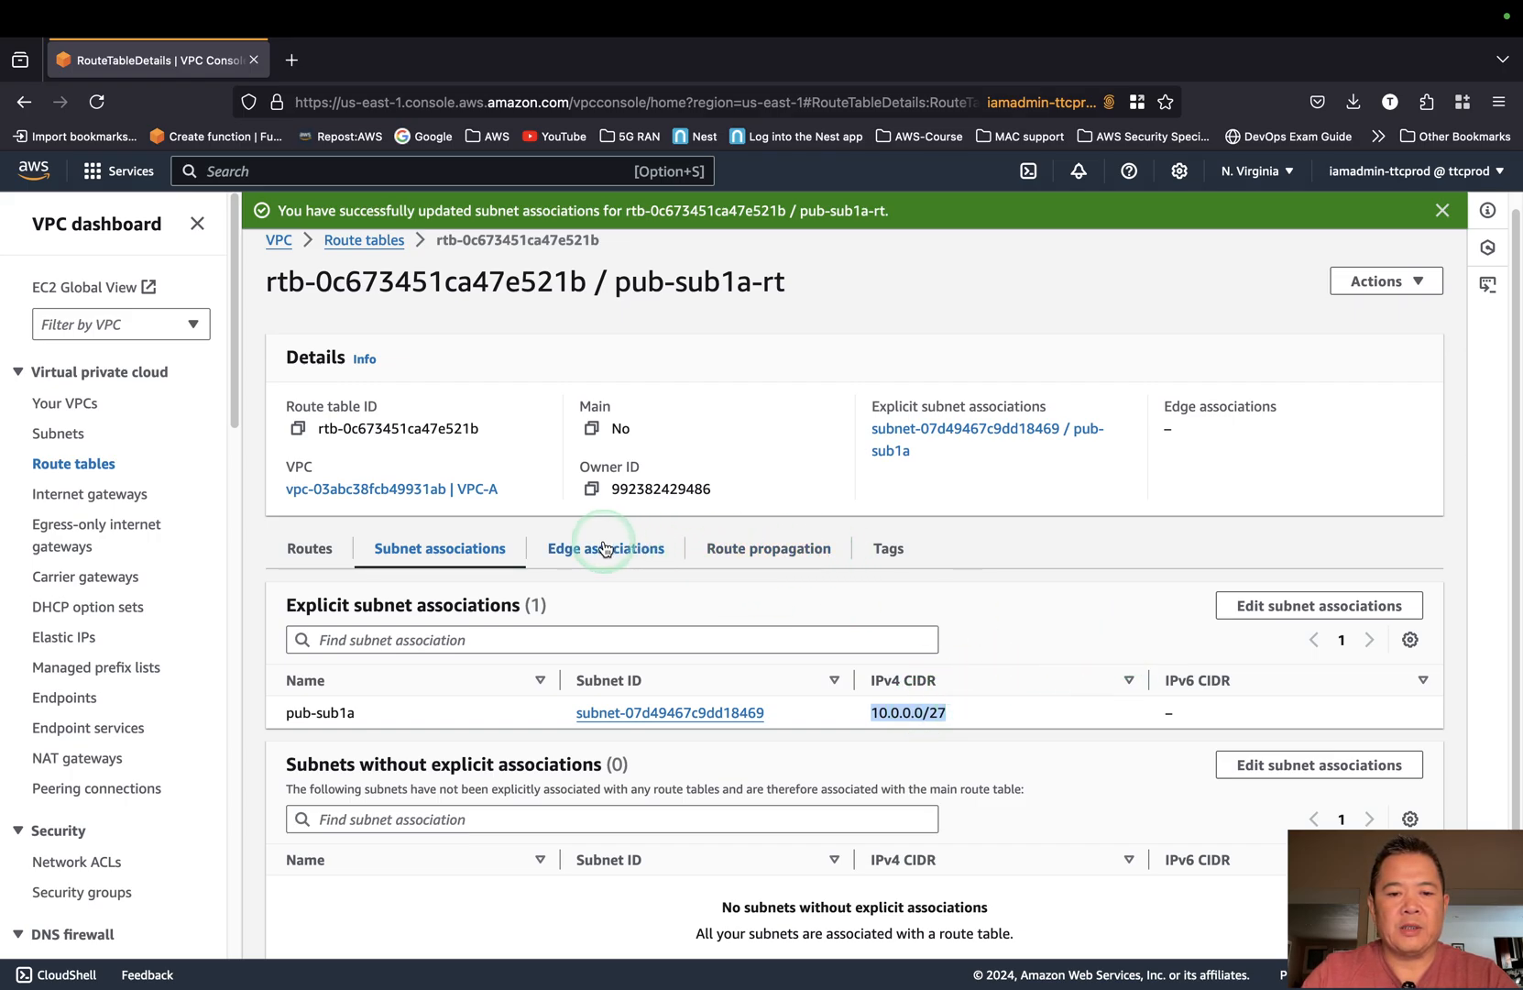
Add a route to pub-sub1a-rt with destination 0.0.0.0/0 targeting the internet gateway my-igwa and save the changes.
{"action": "left_click", "coordinate": [310, 548]}
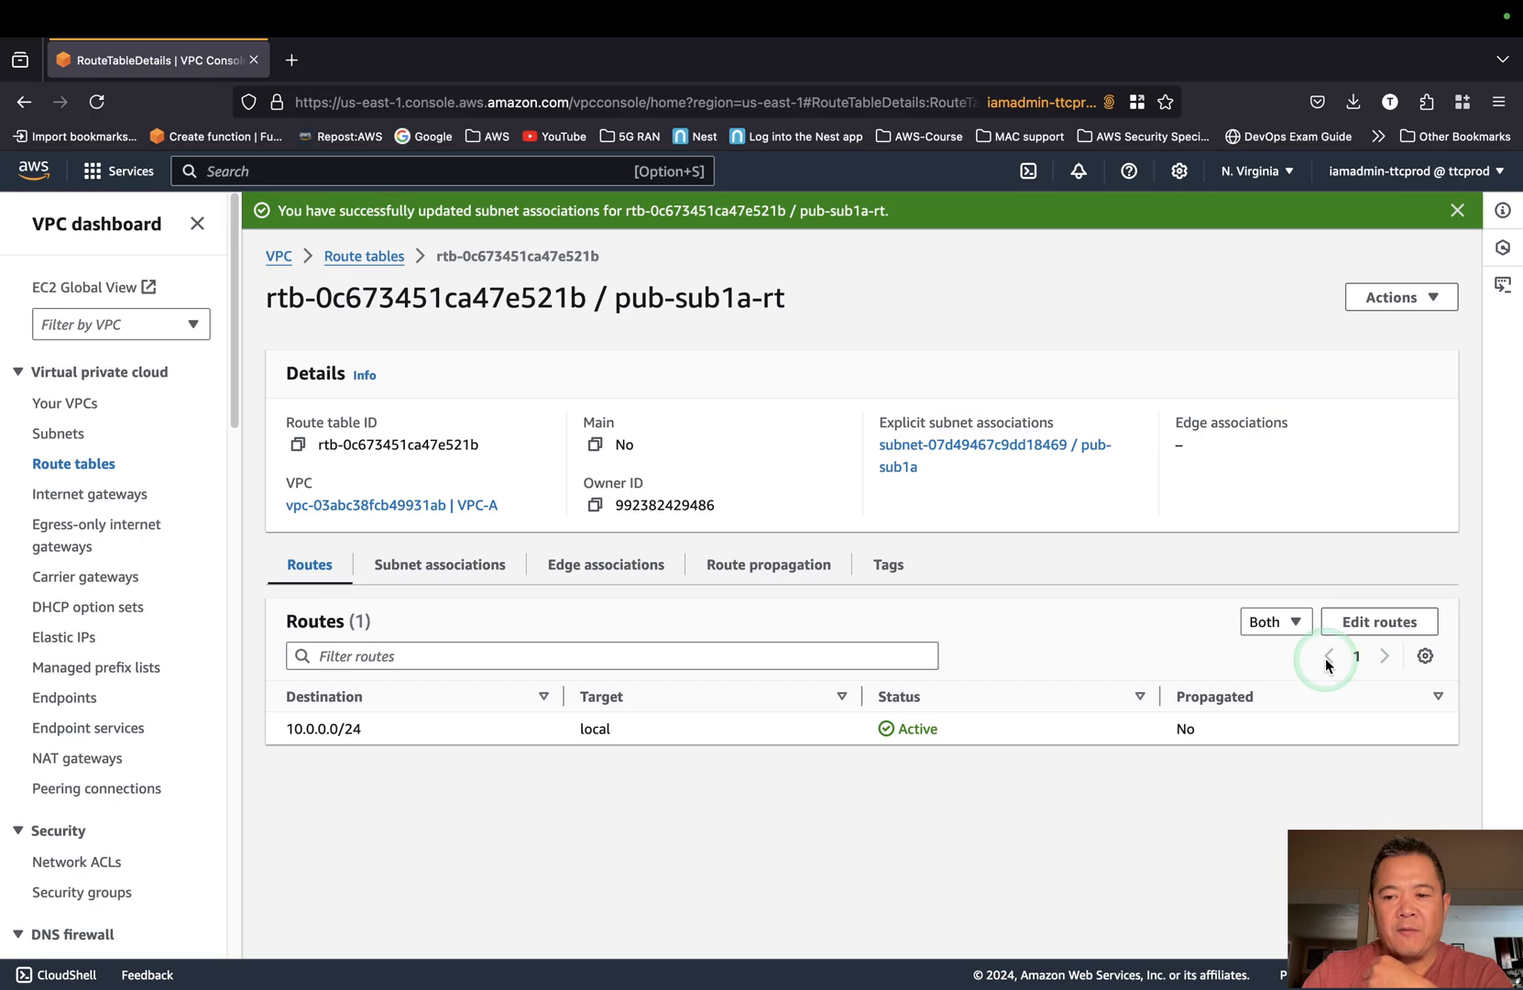
{"action": "left_click", "coordinate": [1381, 622]}
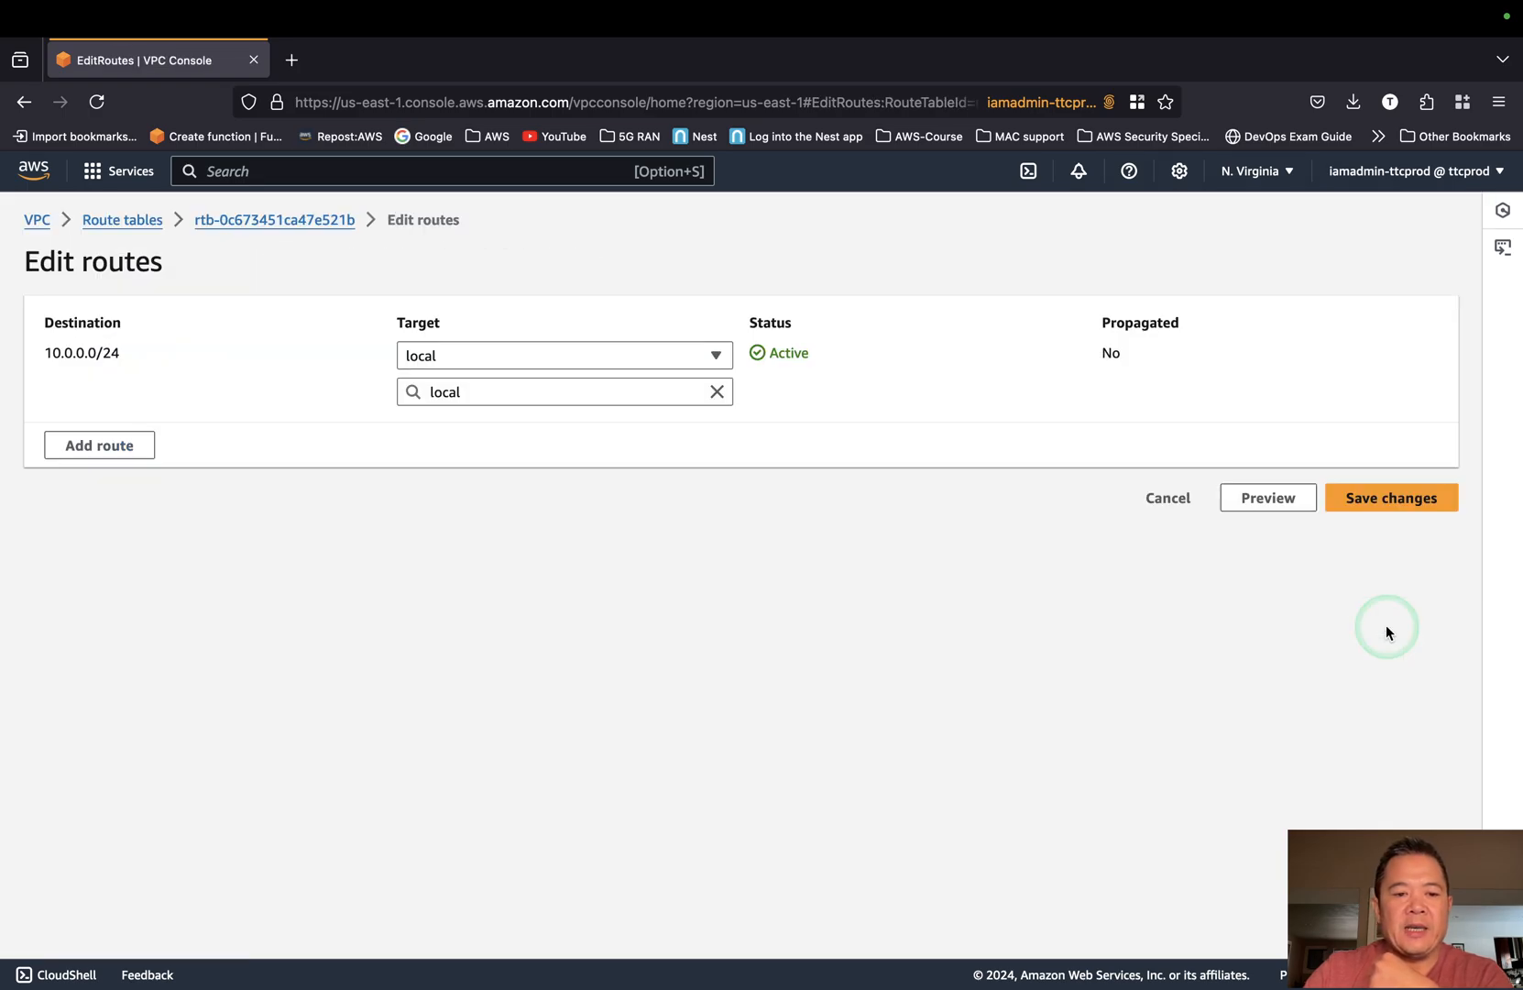
{"action": "left_click", "coordinate": [112, 449]}
{"action": "left_click", "coordinate": [171, 433]}
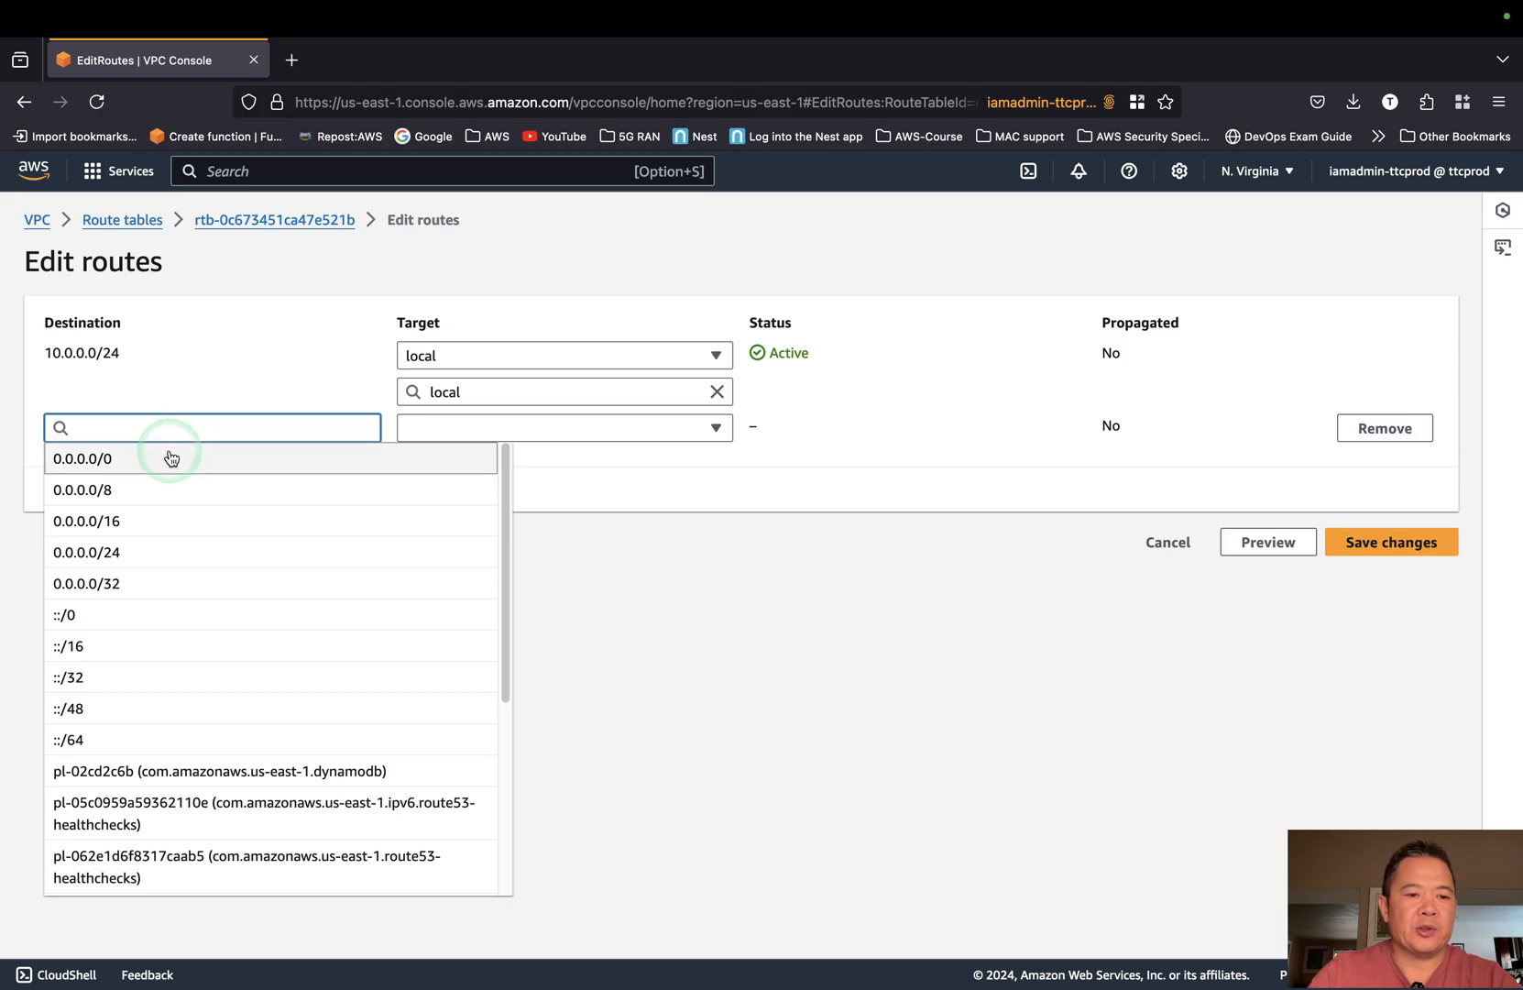
{"action": "left_click", "coordinate": [168, 452]}
{"action": "left_click", "coordinate": [627, 431]}
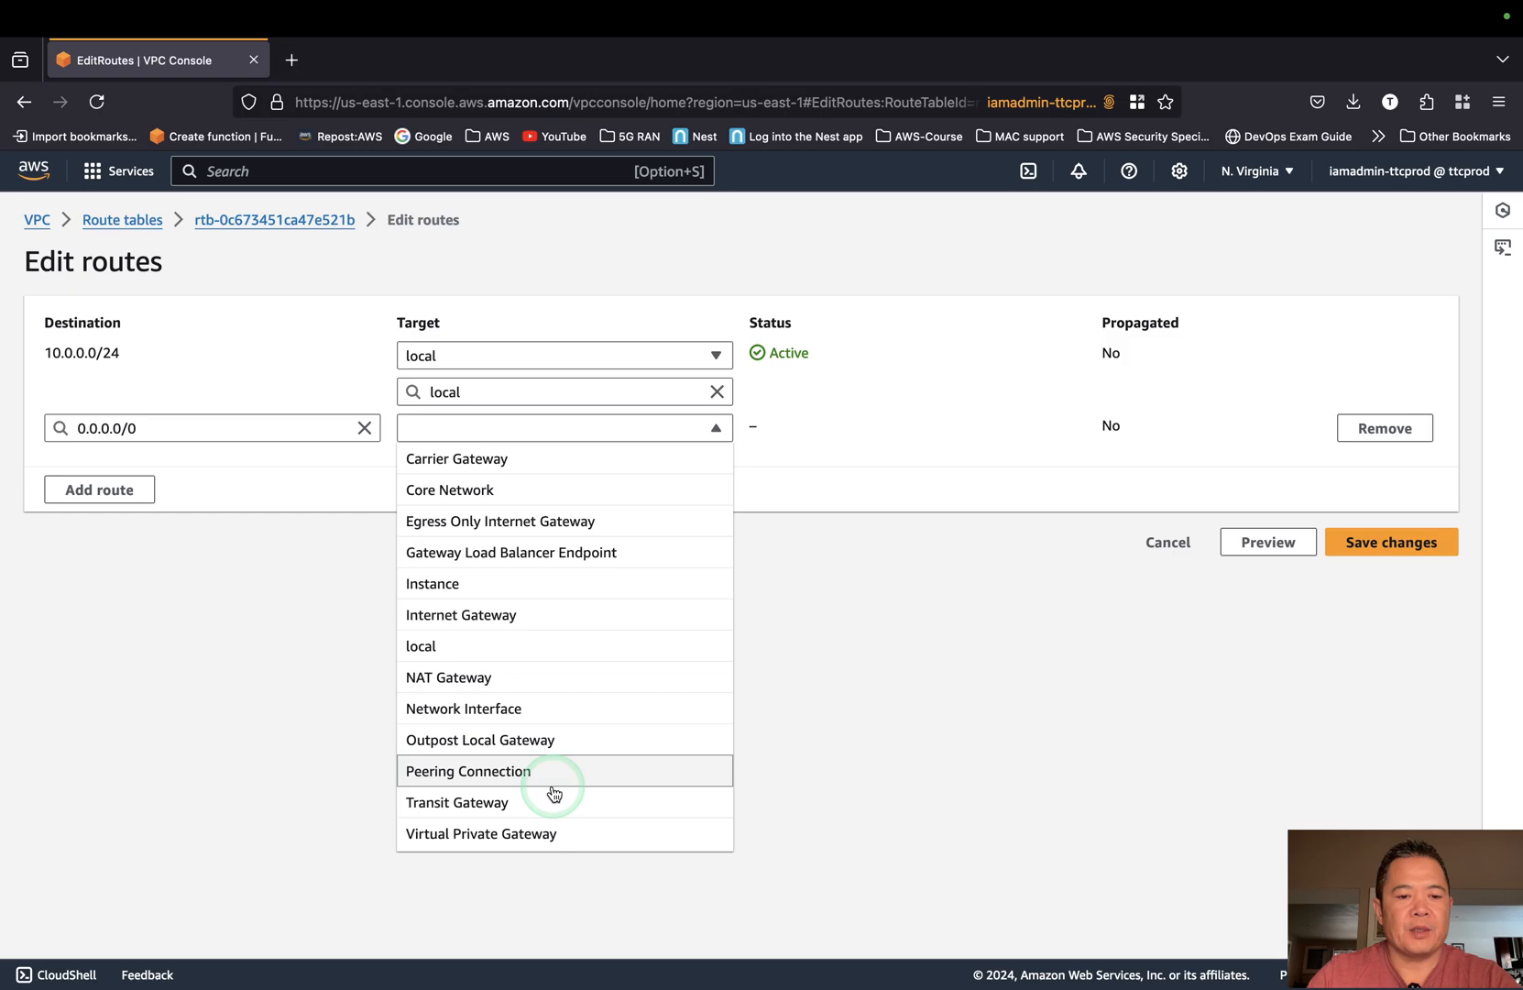
{"action": "left_click", "coordinate": [548, 618]}
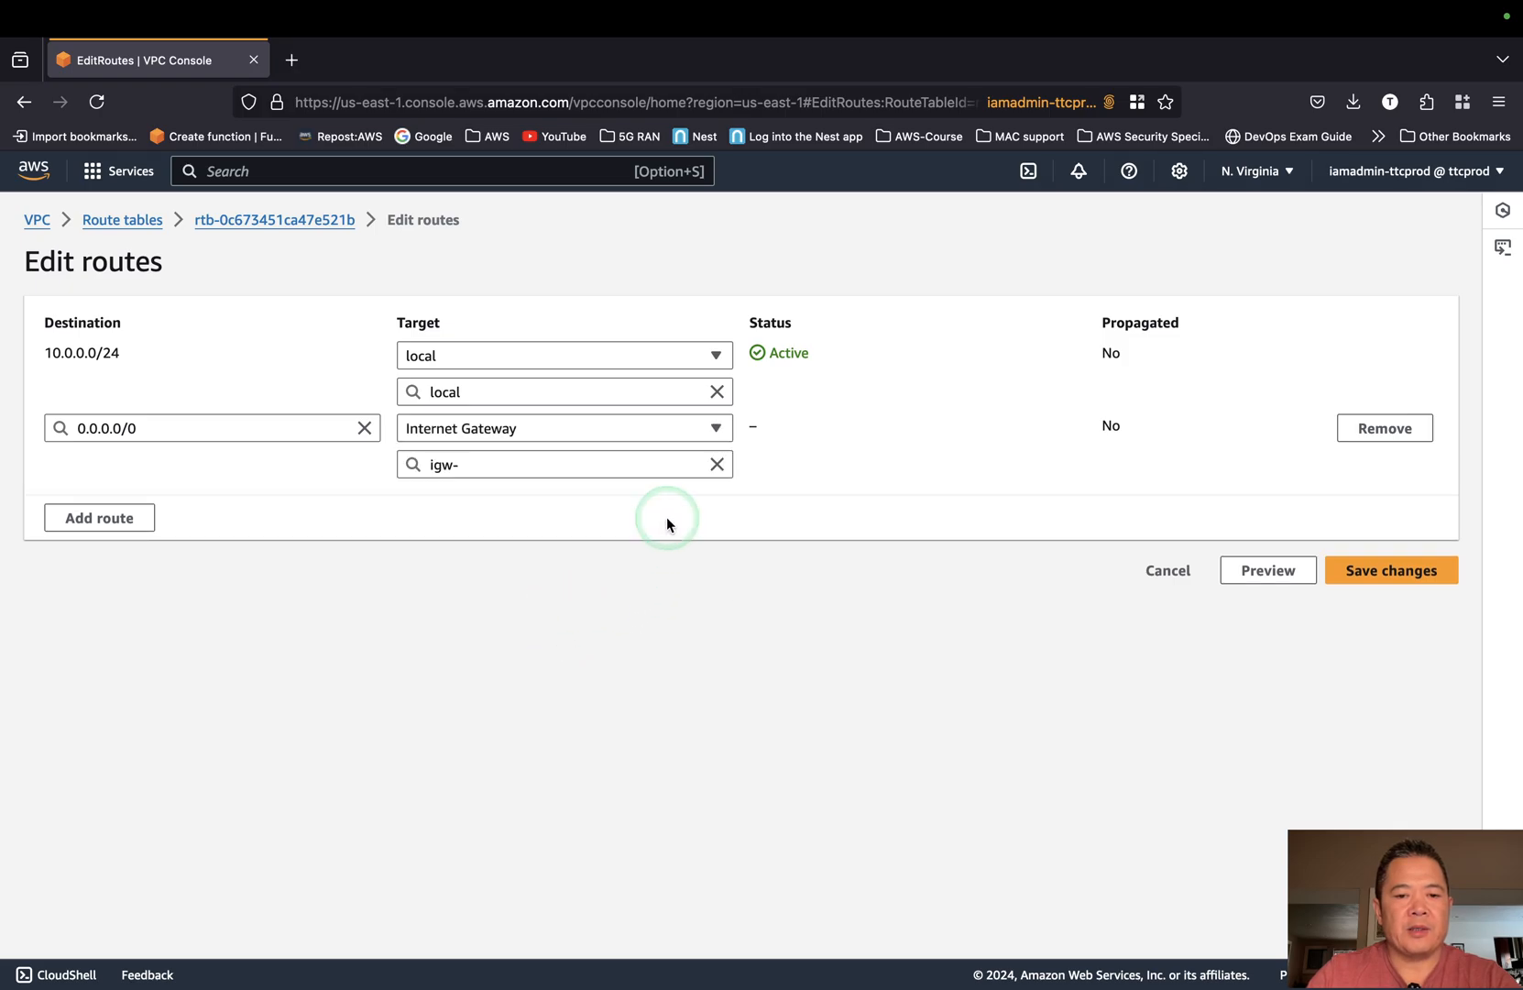
{"action": "left_click", "coordinate": [687, 472]}
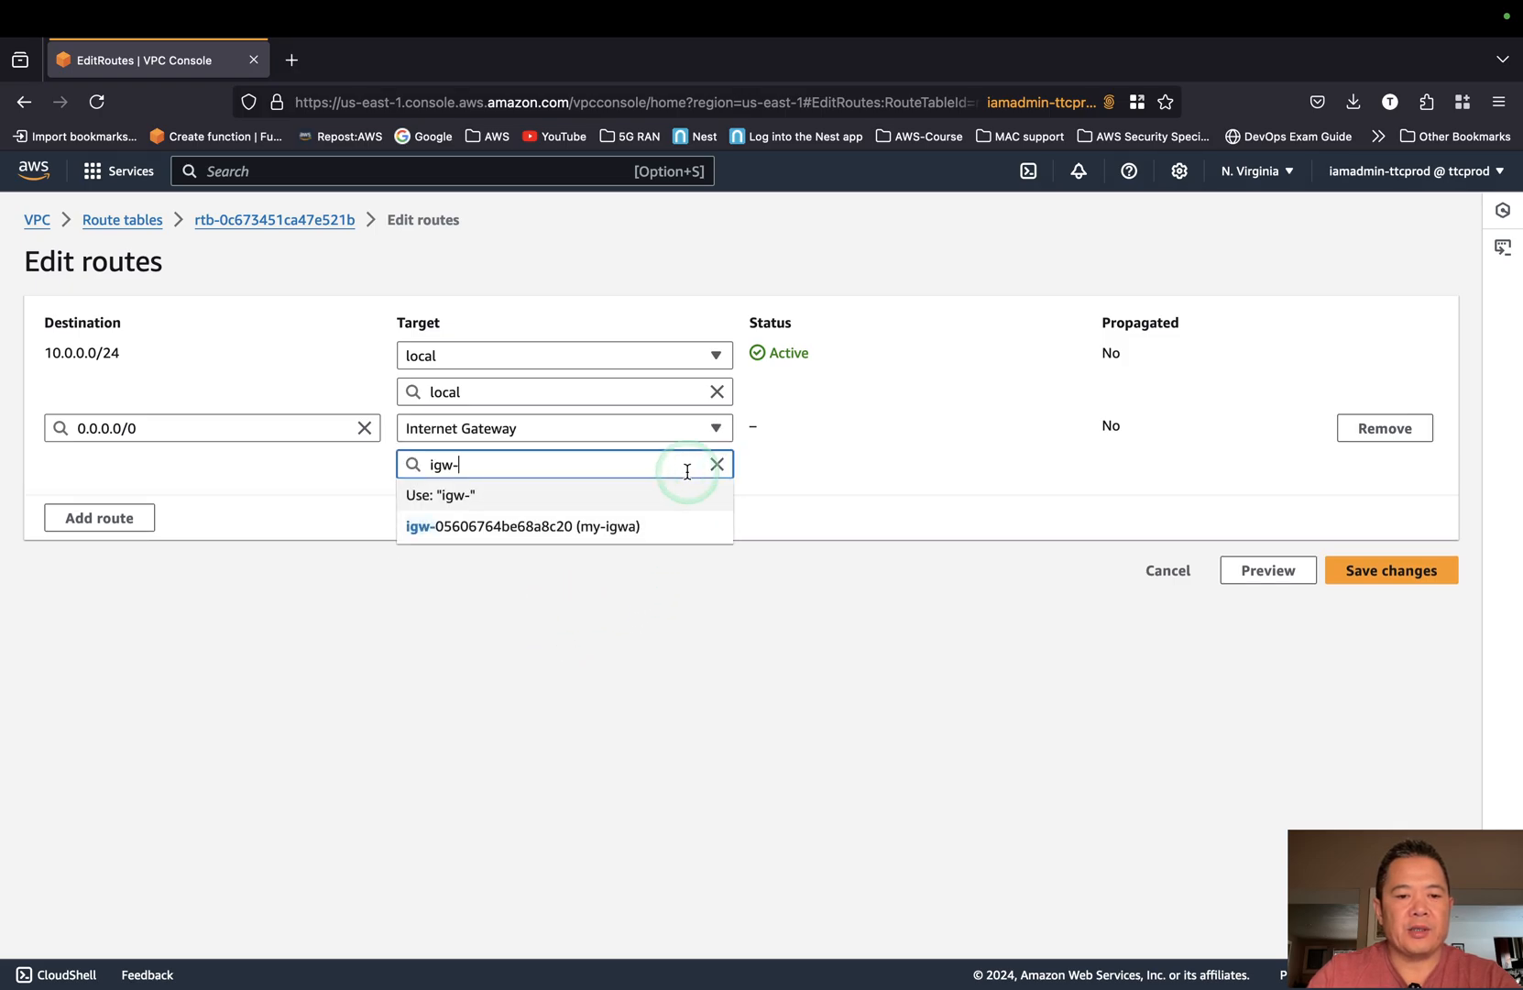
{"action": "left_click", "coordinate": [602, 530]}
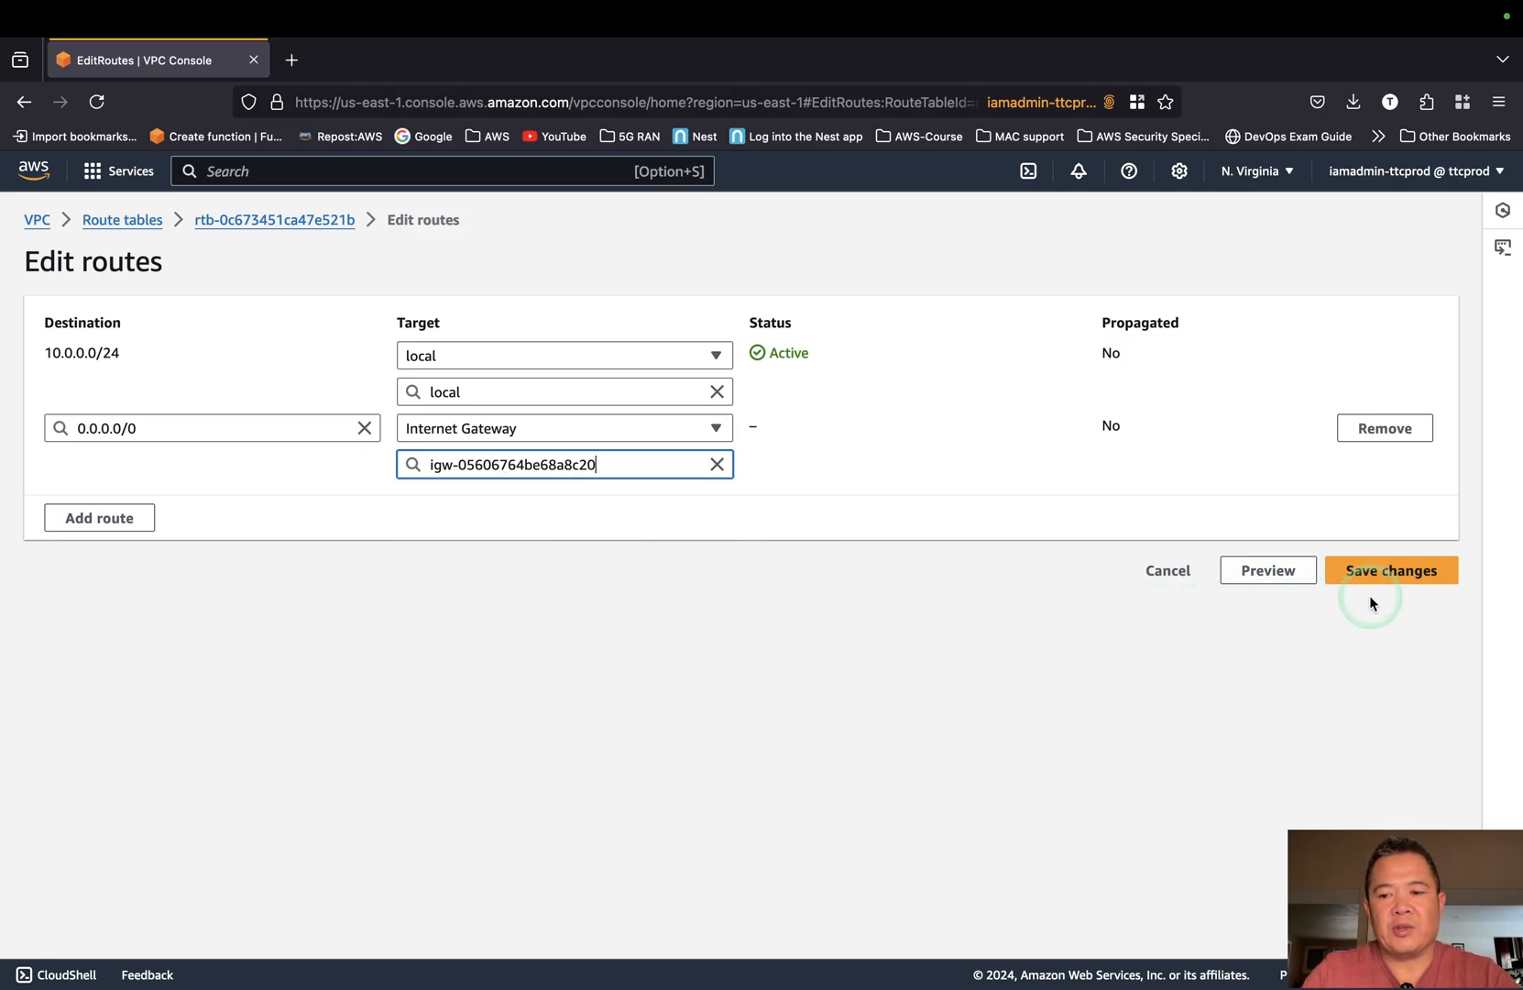
{"action": "left_click", "coordinate": [1389, 573]}
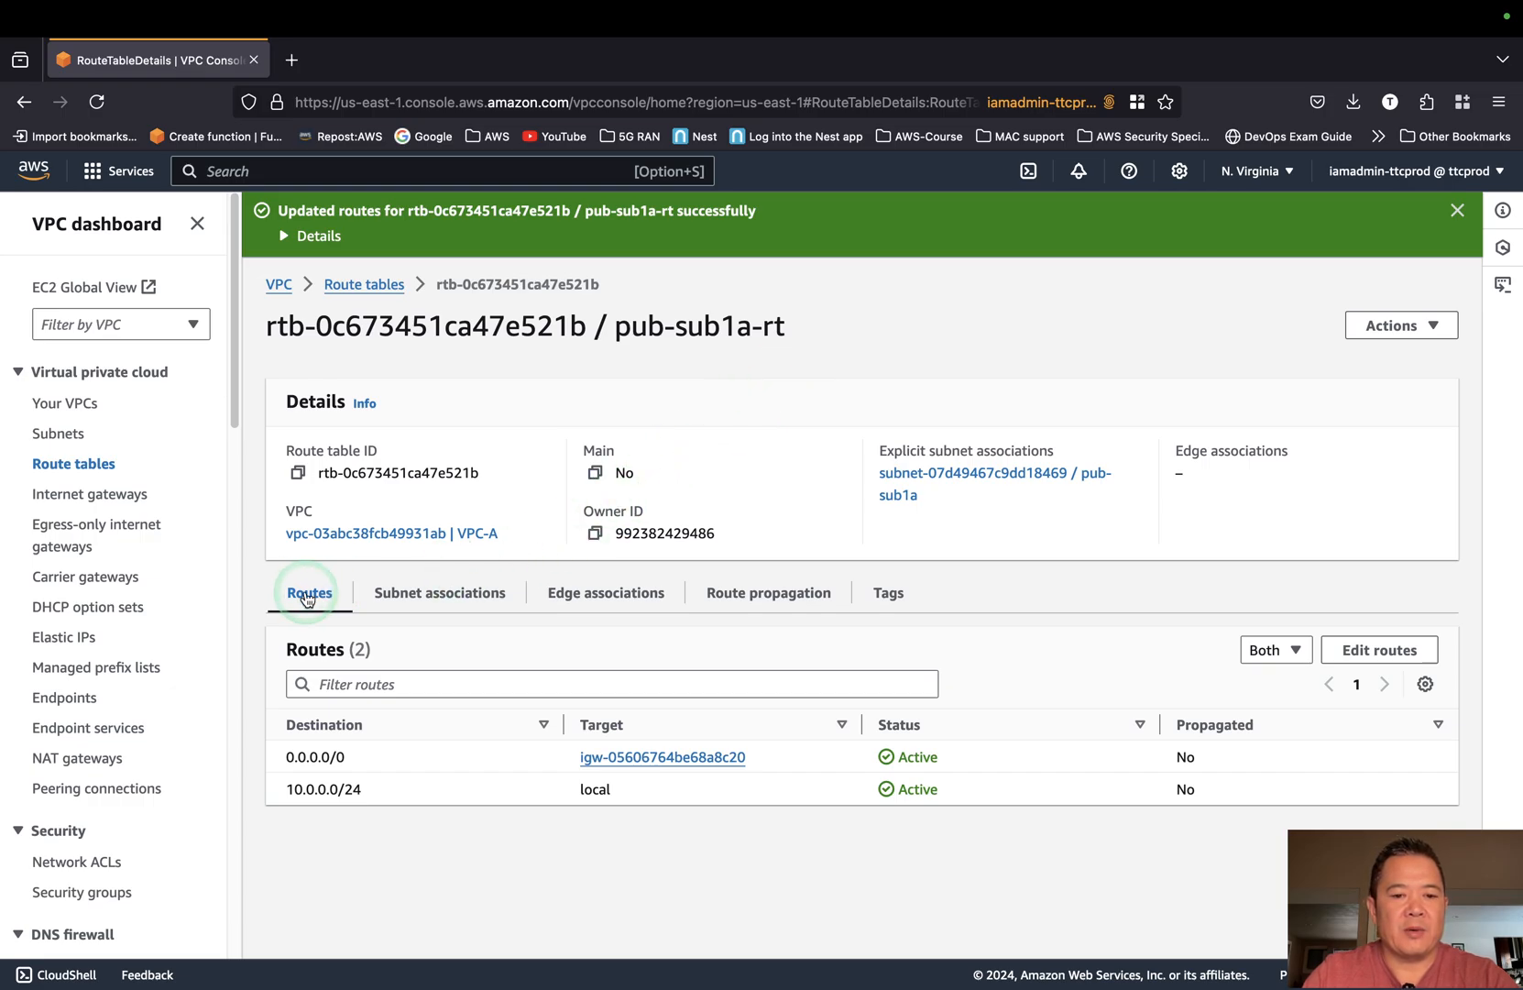
Review the routes and subnet associations of pub-sub1a-rt from the route tables list, then switch to the draw.io network diagram.
{"action": "left_click", "coordinate": [103, 466]}
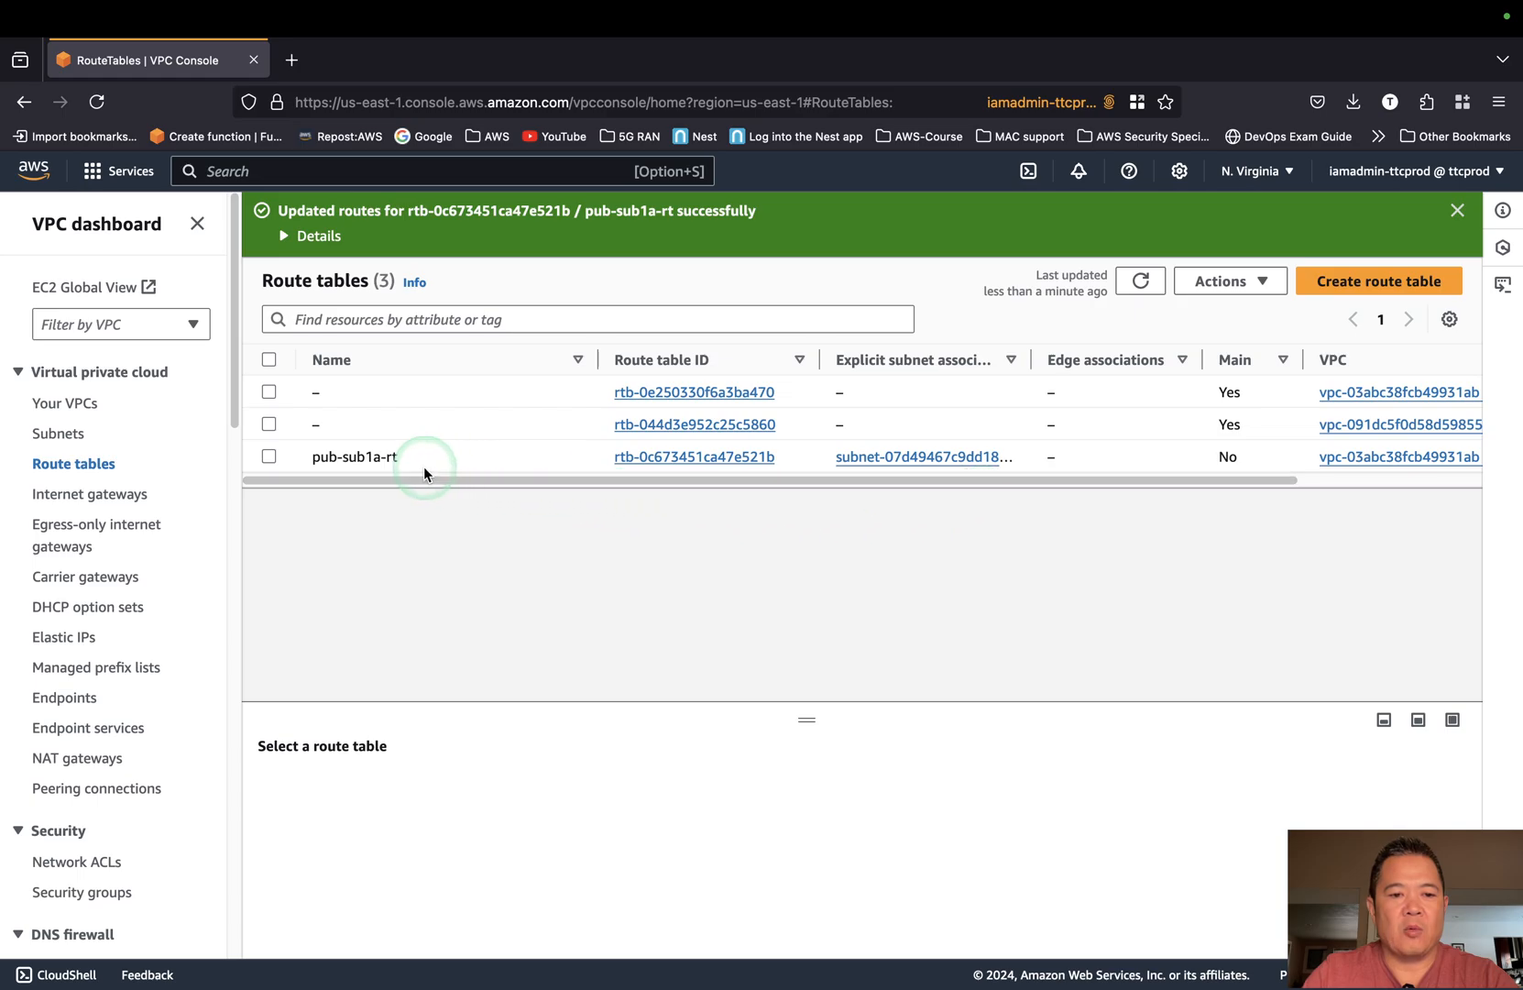
{"action": "mouse_move", "coordinate": [328, 458]}
{"action": "left_click", "coordinate": [269, 457]}
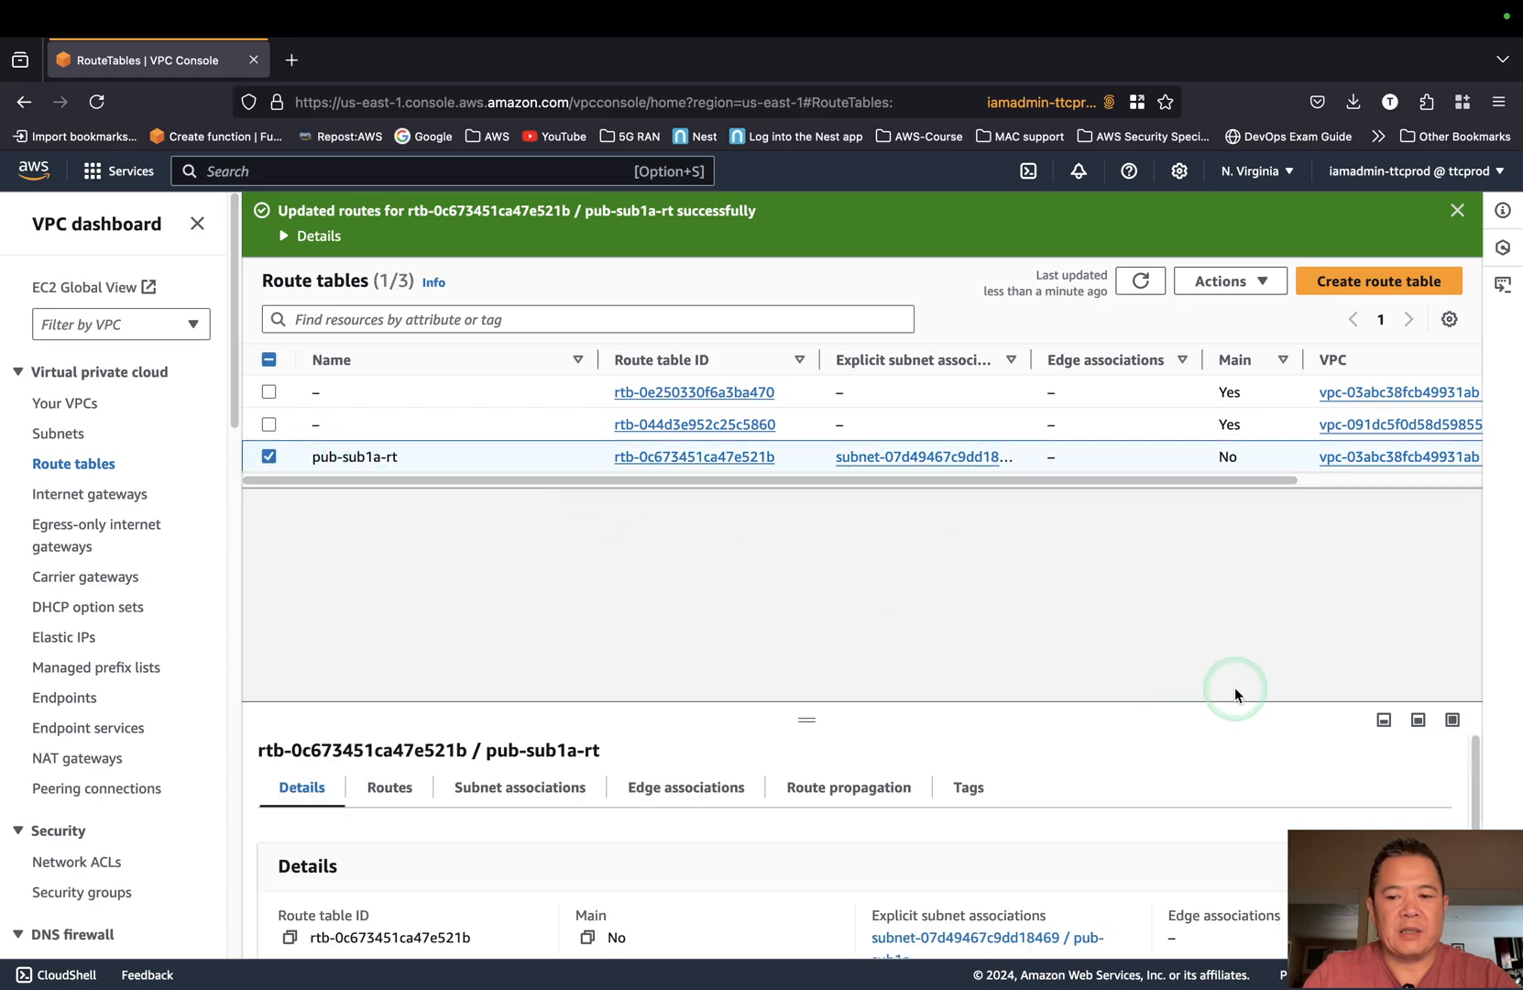
{"action": "left_click_drag", "start_coordinate": [832, 703], "coordinate": [832, 503]}
{"action": "left_click", "coordinate": [830, 597]}
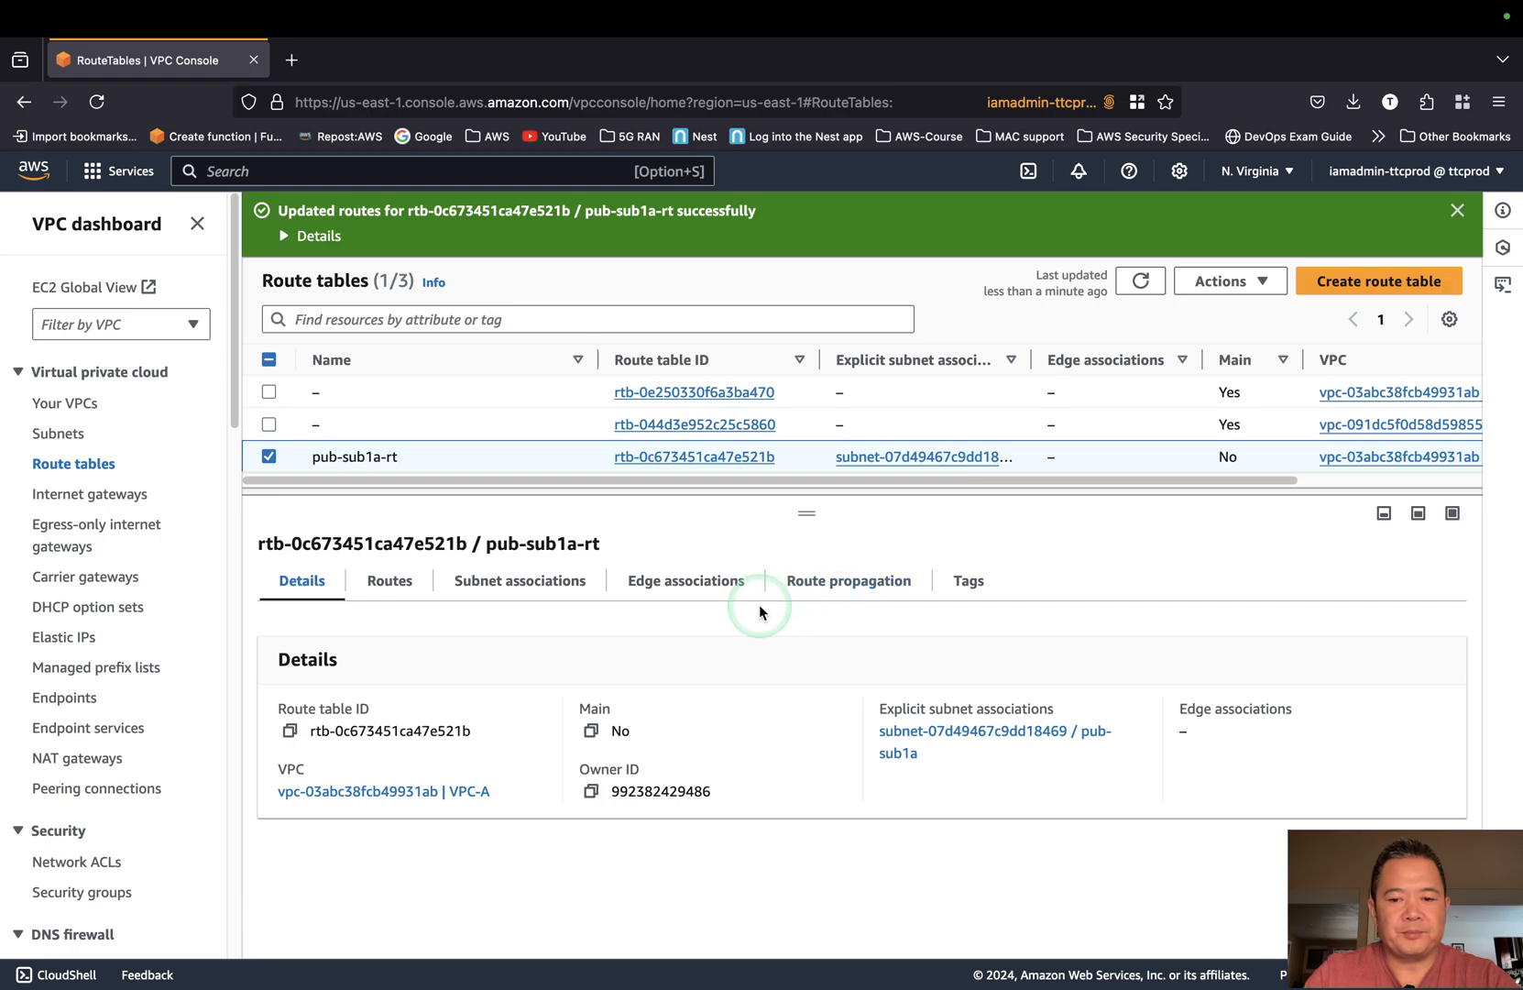
{"action": "left_click", "coordinate": [391, 582]}
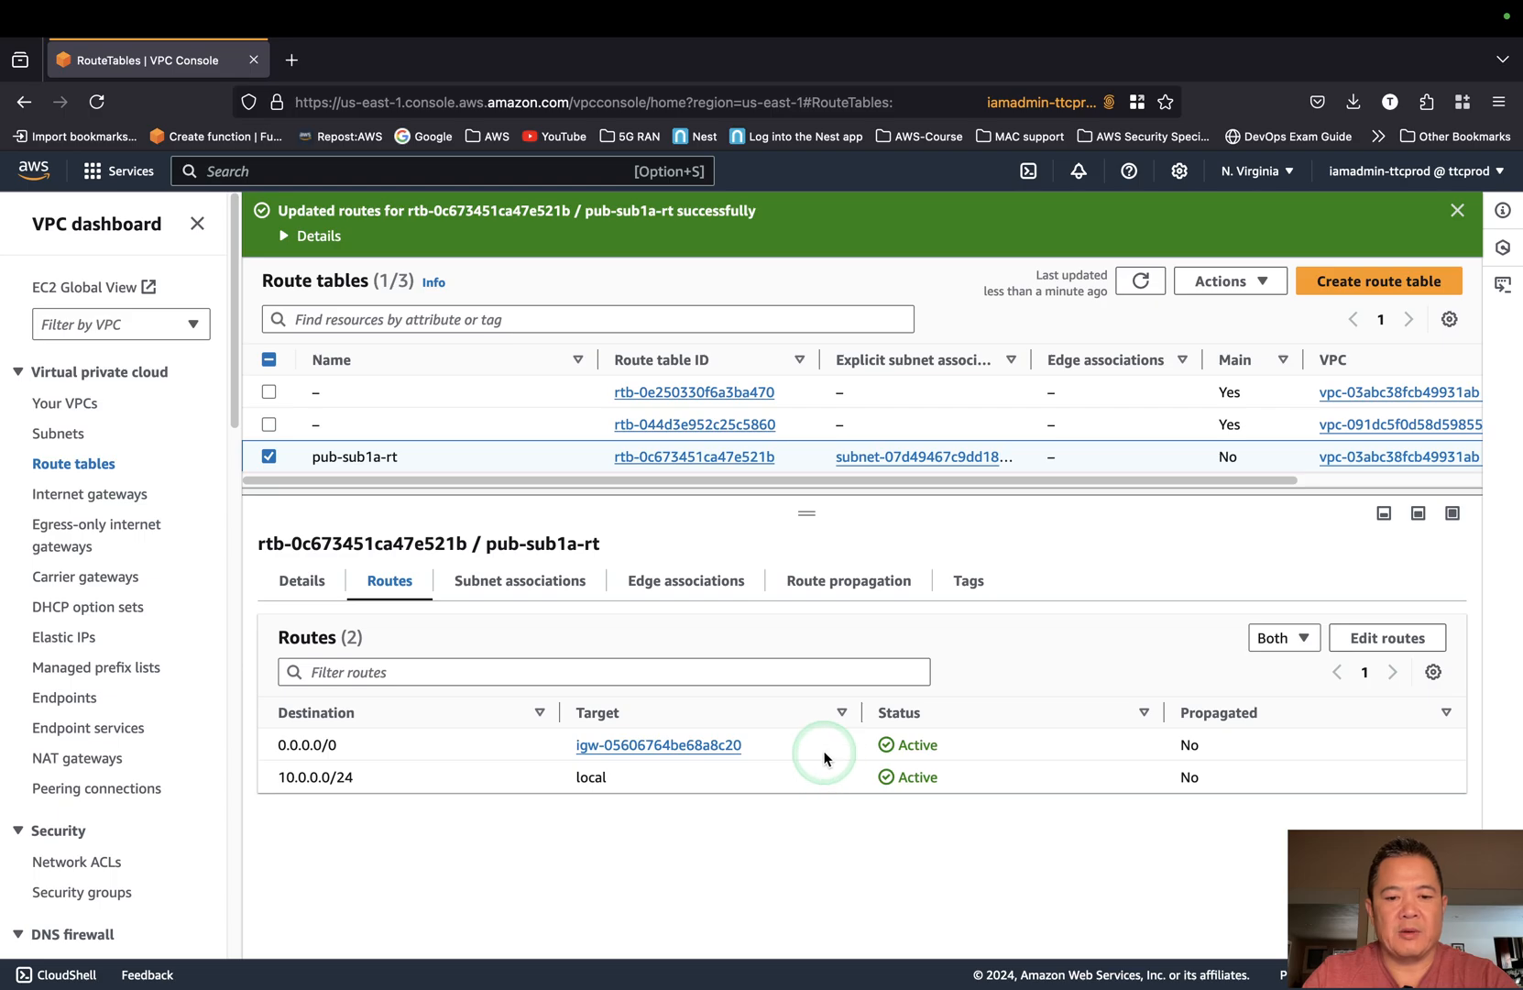
{"action": "left_click", "coordinate": [559, 583]}
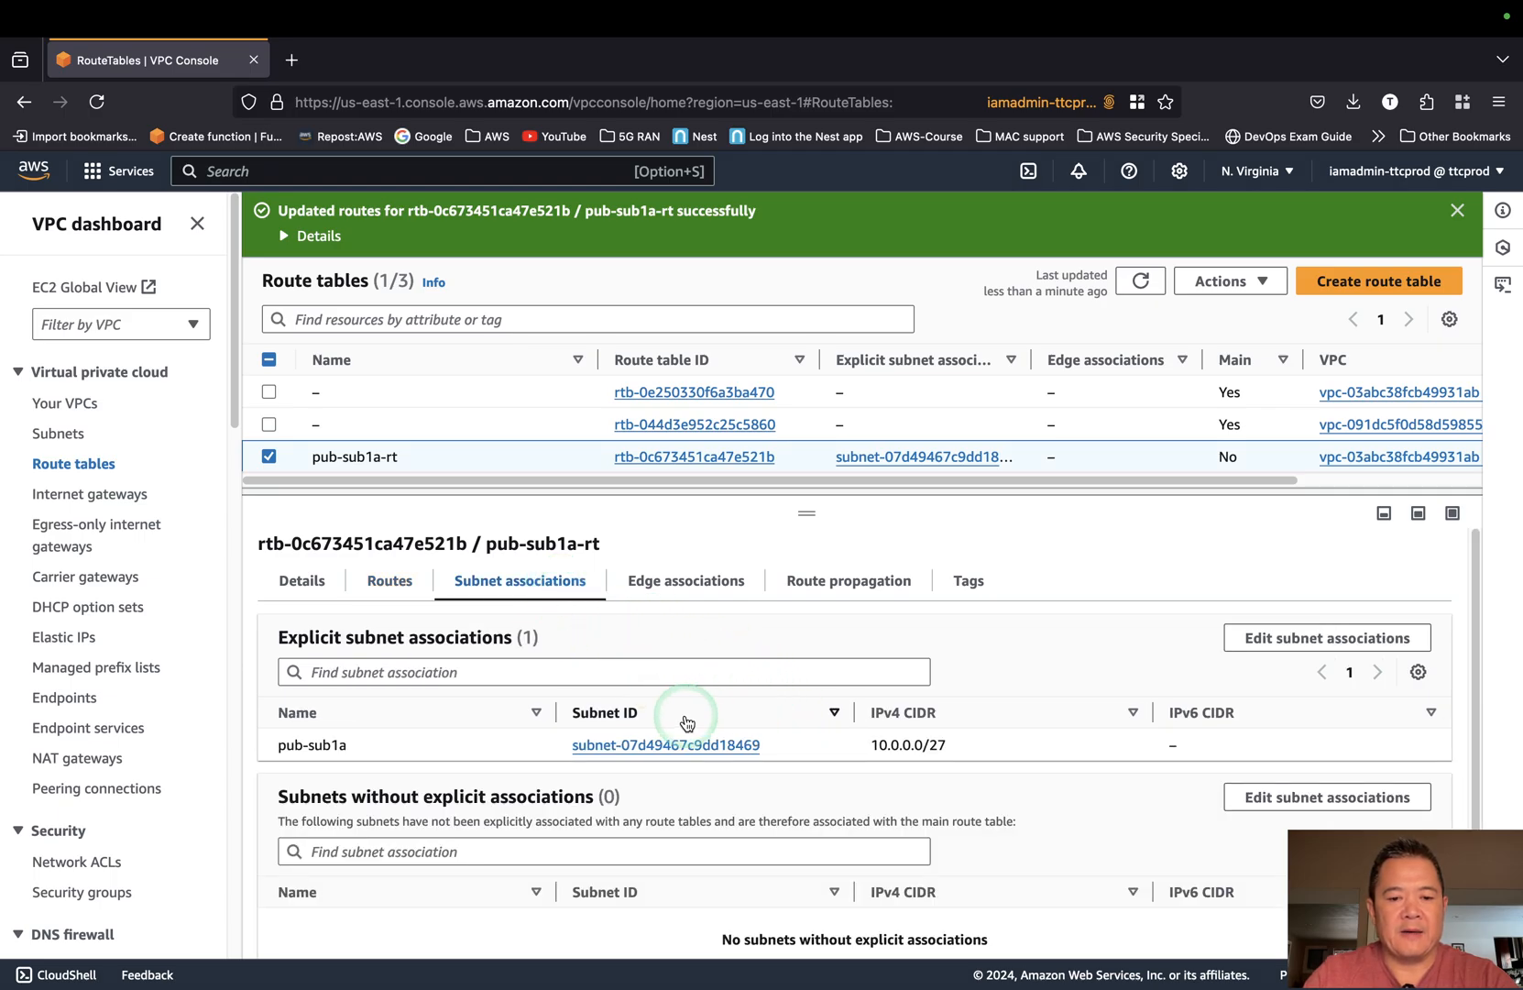
{"action": "left_click_drag", "start_coordinate": [950, 743], "coordinate": [866, 742]}
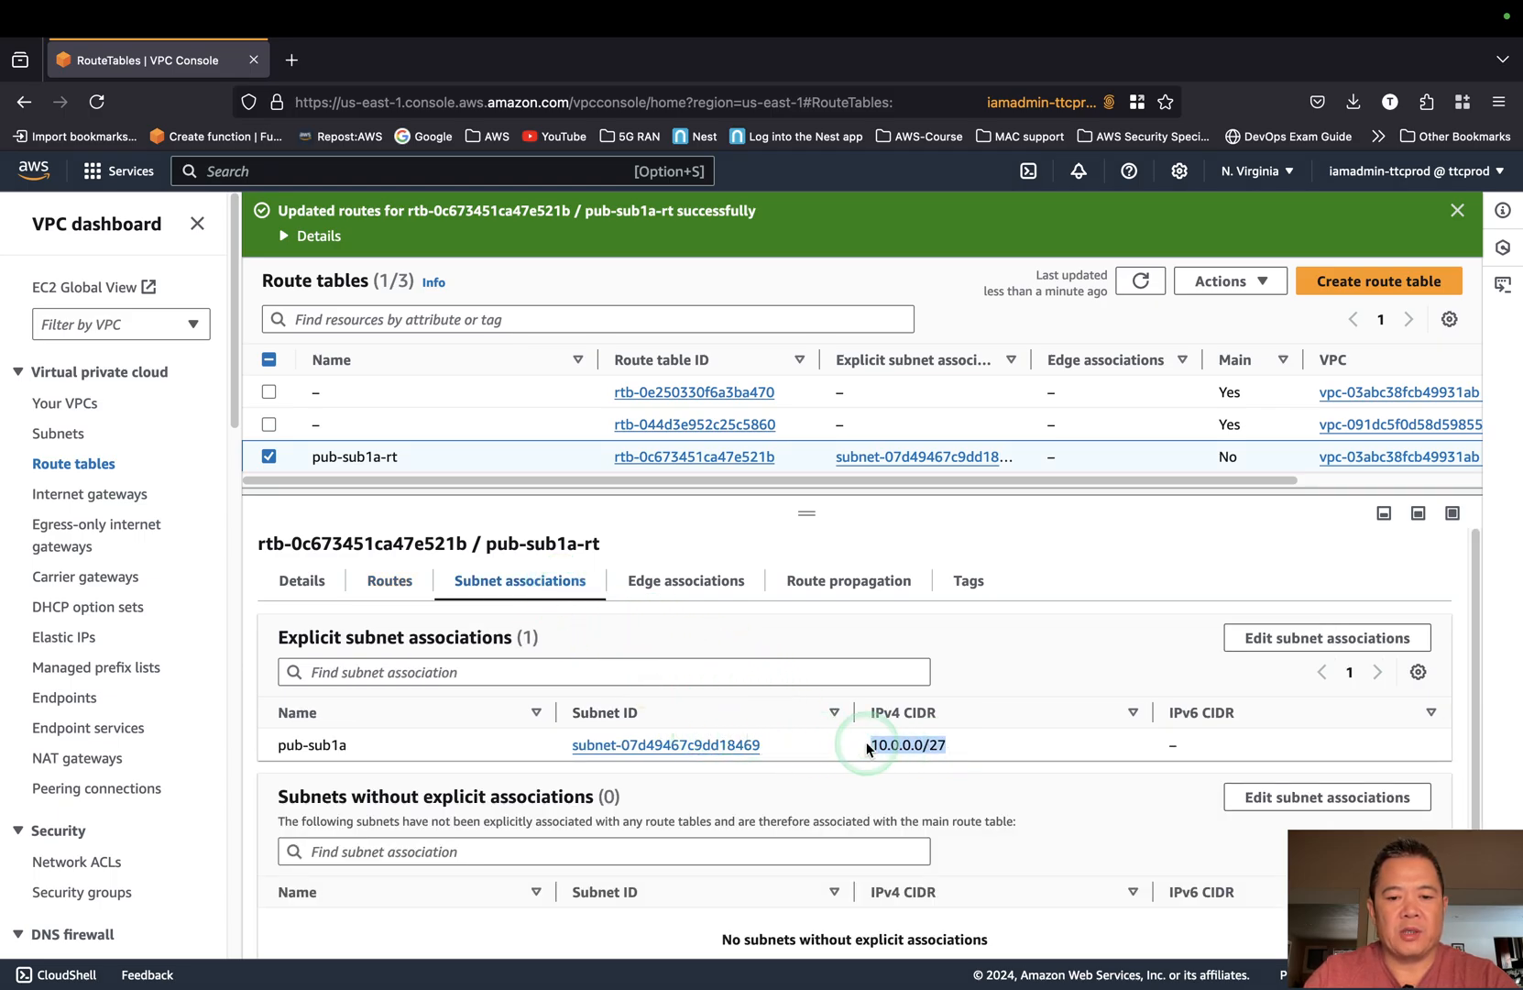
{"action": "left_click", "coordinate": [957, 738]}
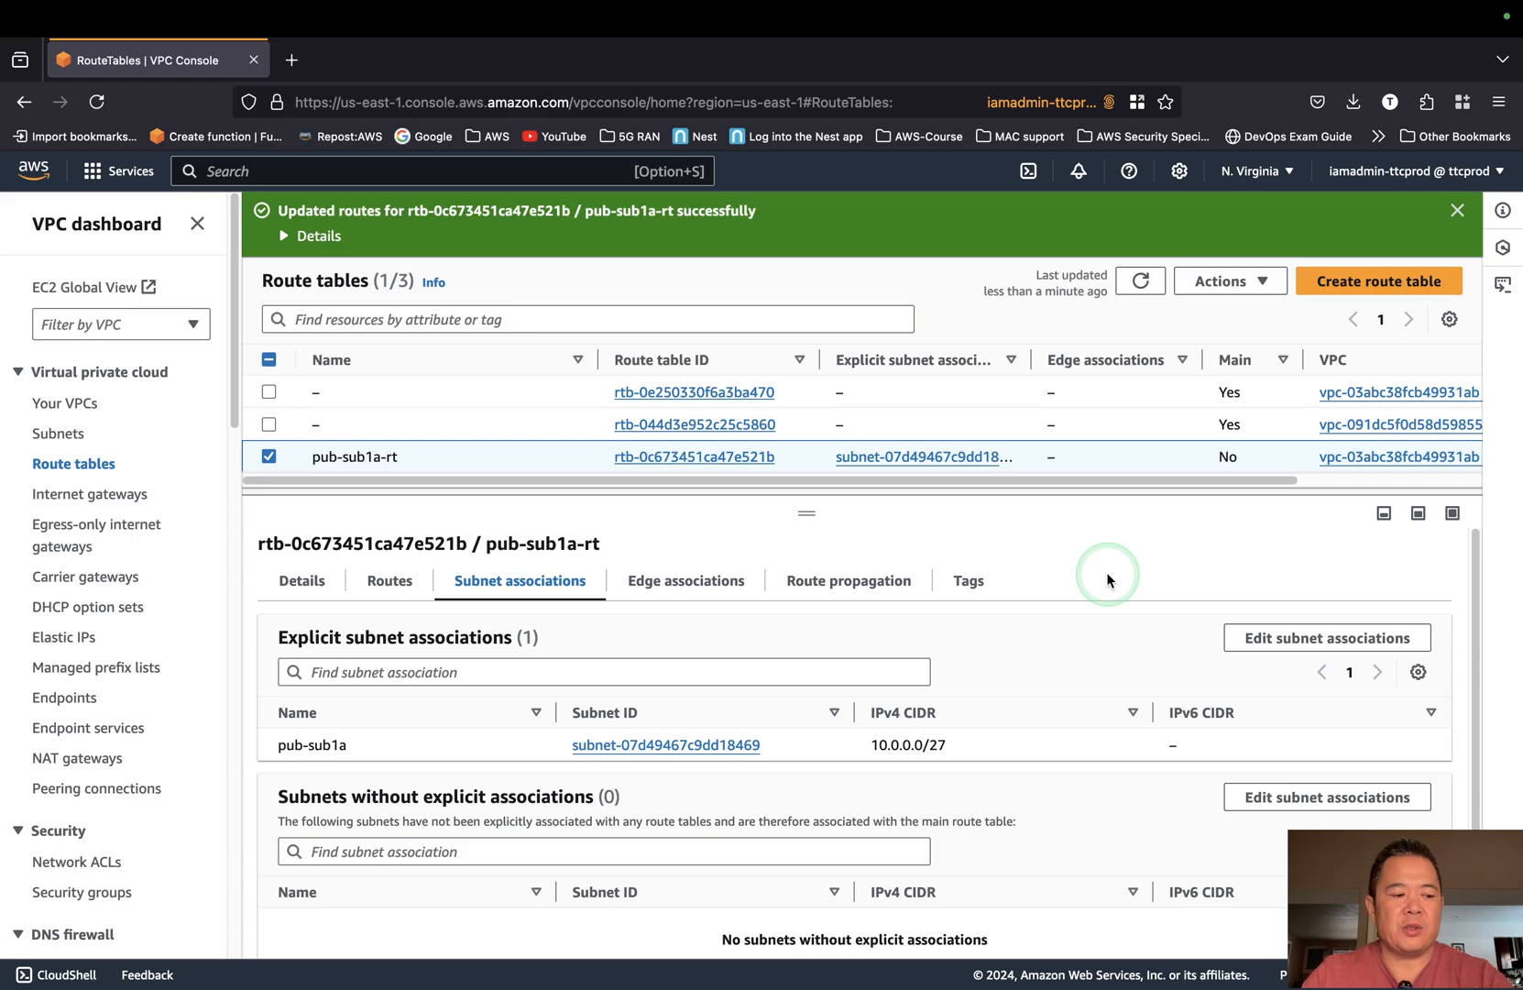
{"action": "key", "text": "ctrl+Left"}
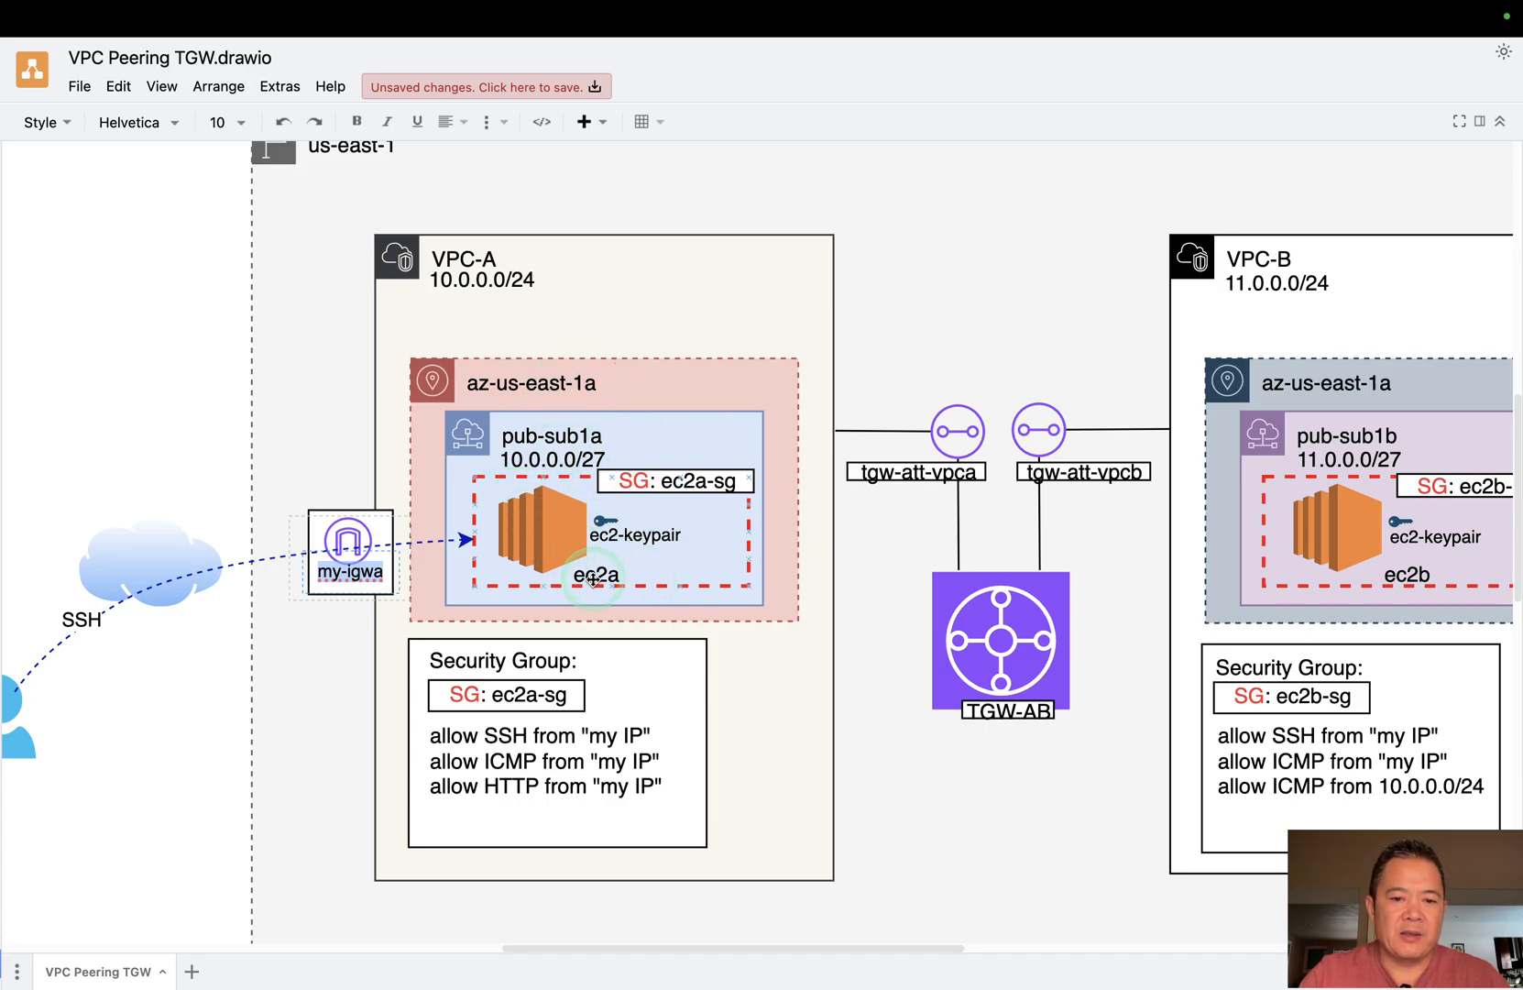
Switch back to the AWS console in the browser, search for ec2 and open the EC2 service in a new tab.
{"action": "left_click", "coordinate": [592, 578]}
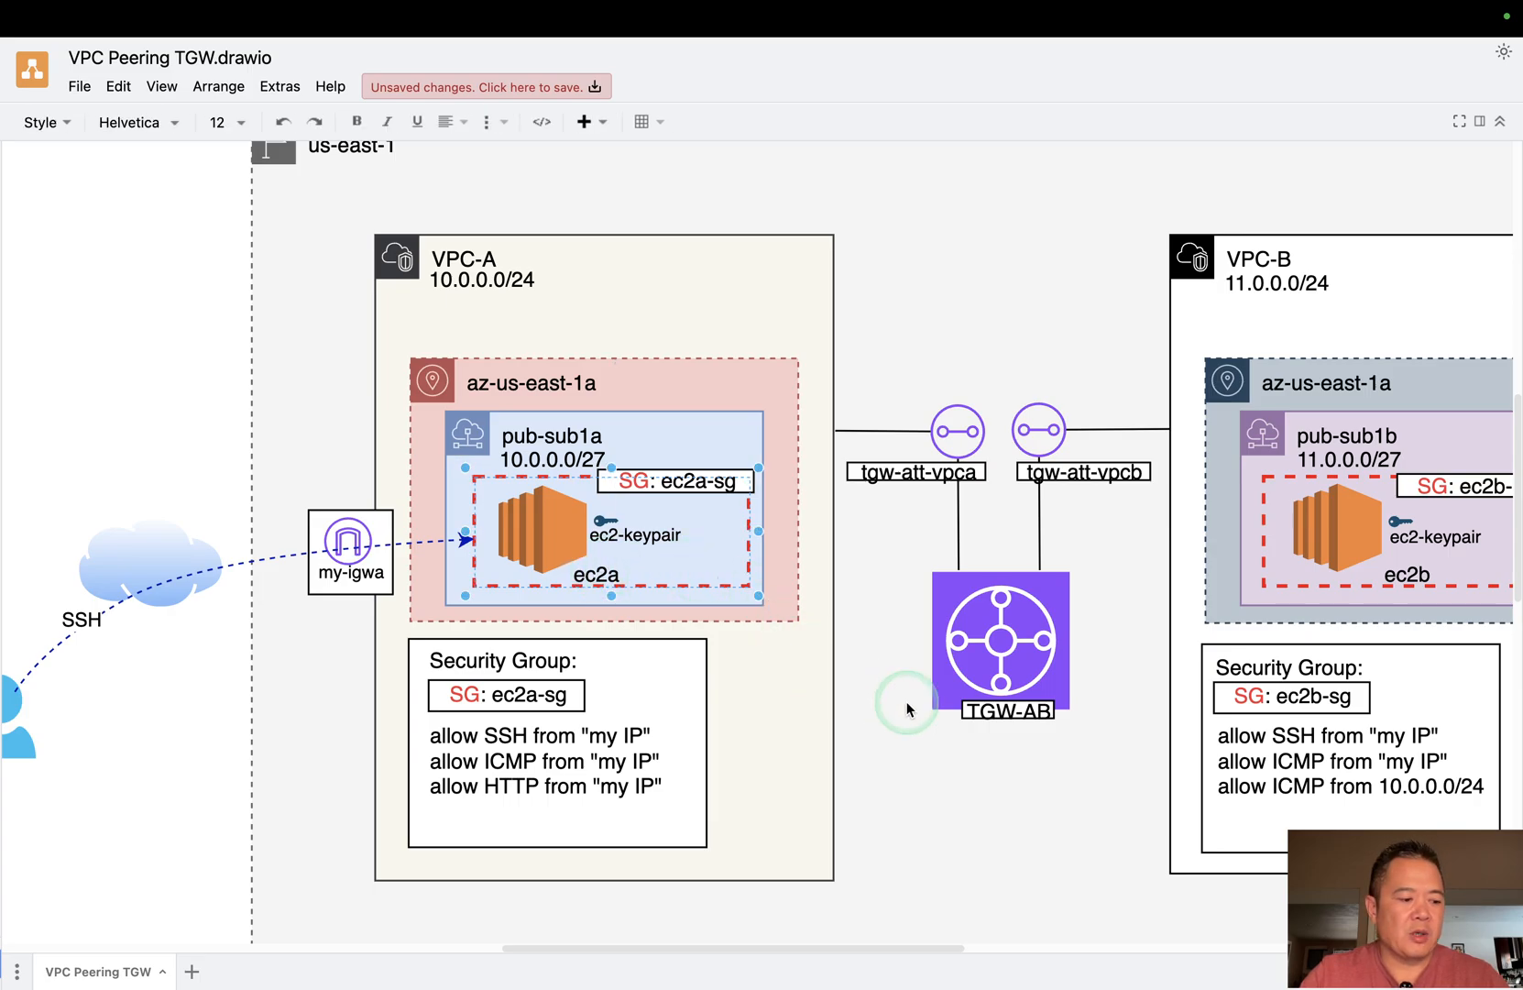
{"action": "key", "text": "ctrl+Right"}
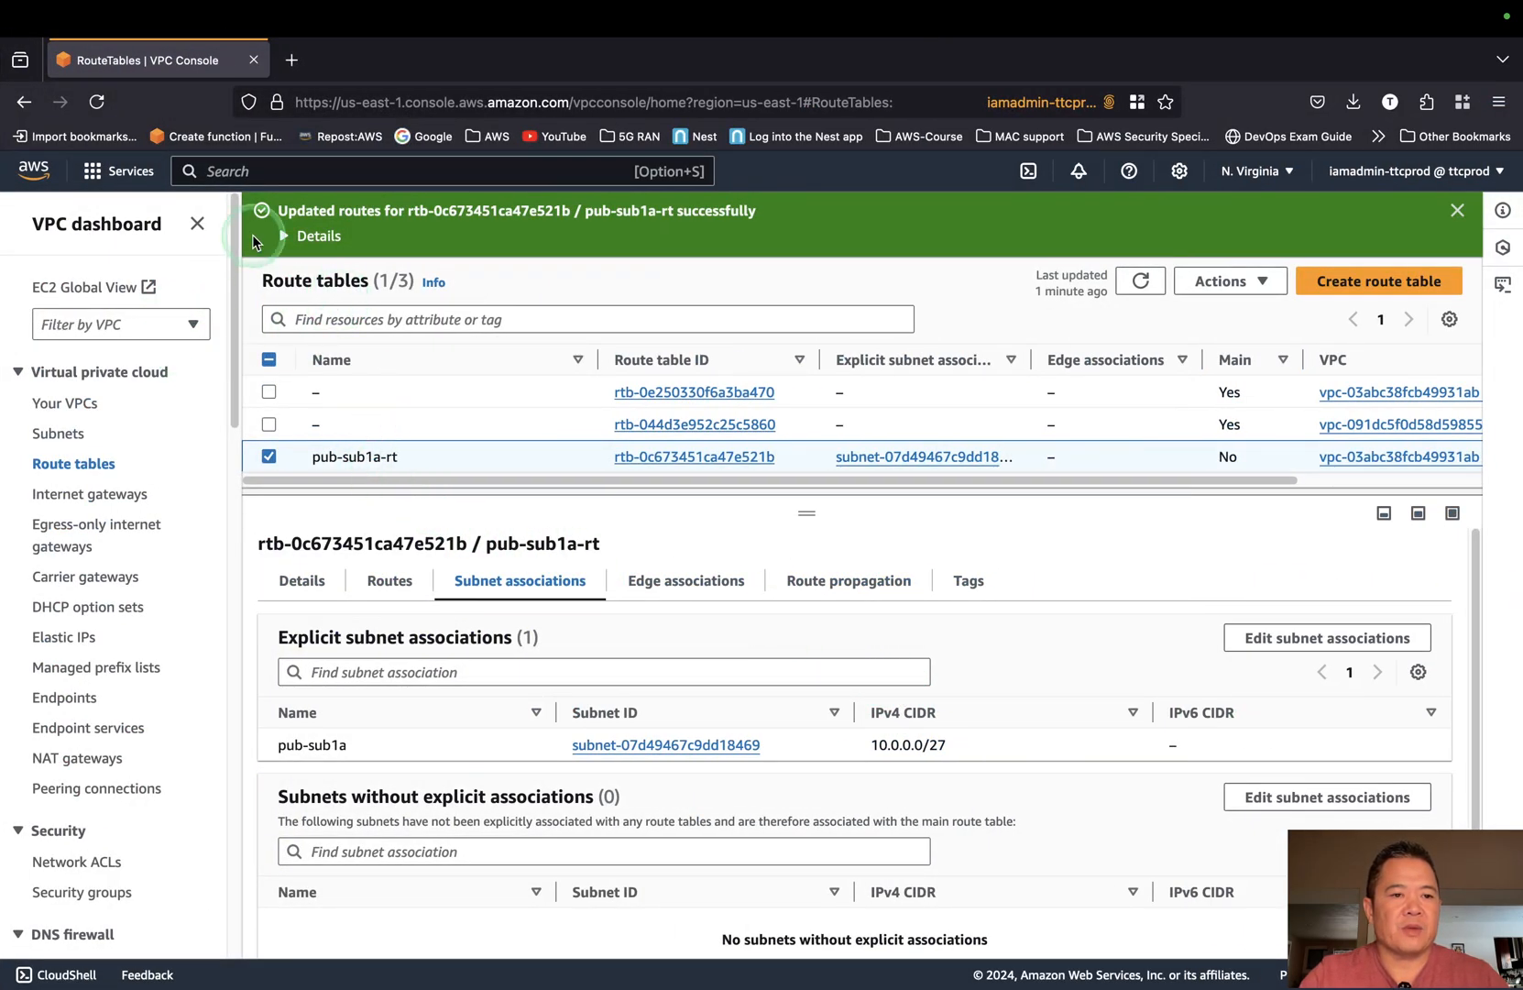
{"action": "left_click", "coordinate": [306, 169]}
{"action": "type", "text": "ec2"}
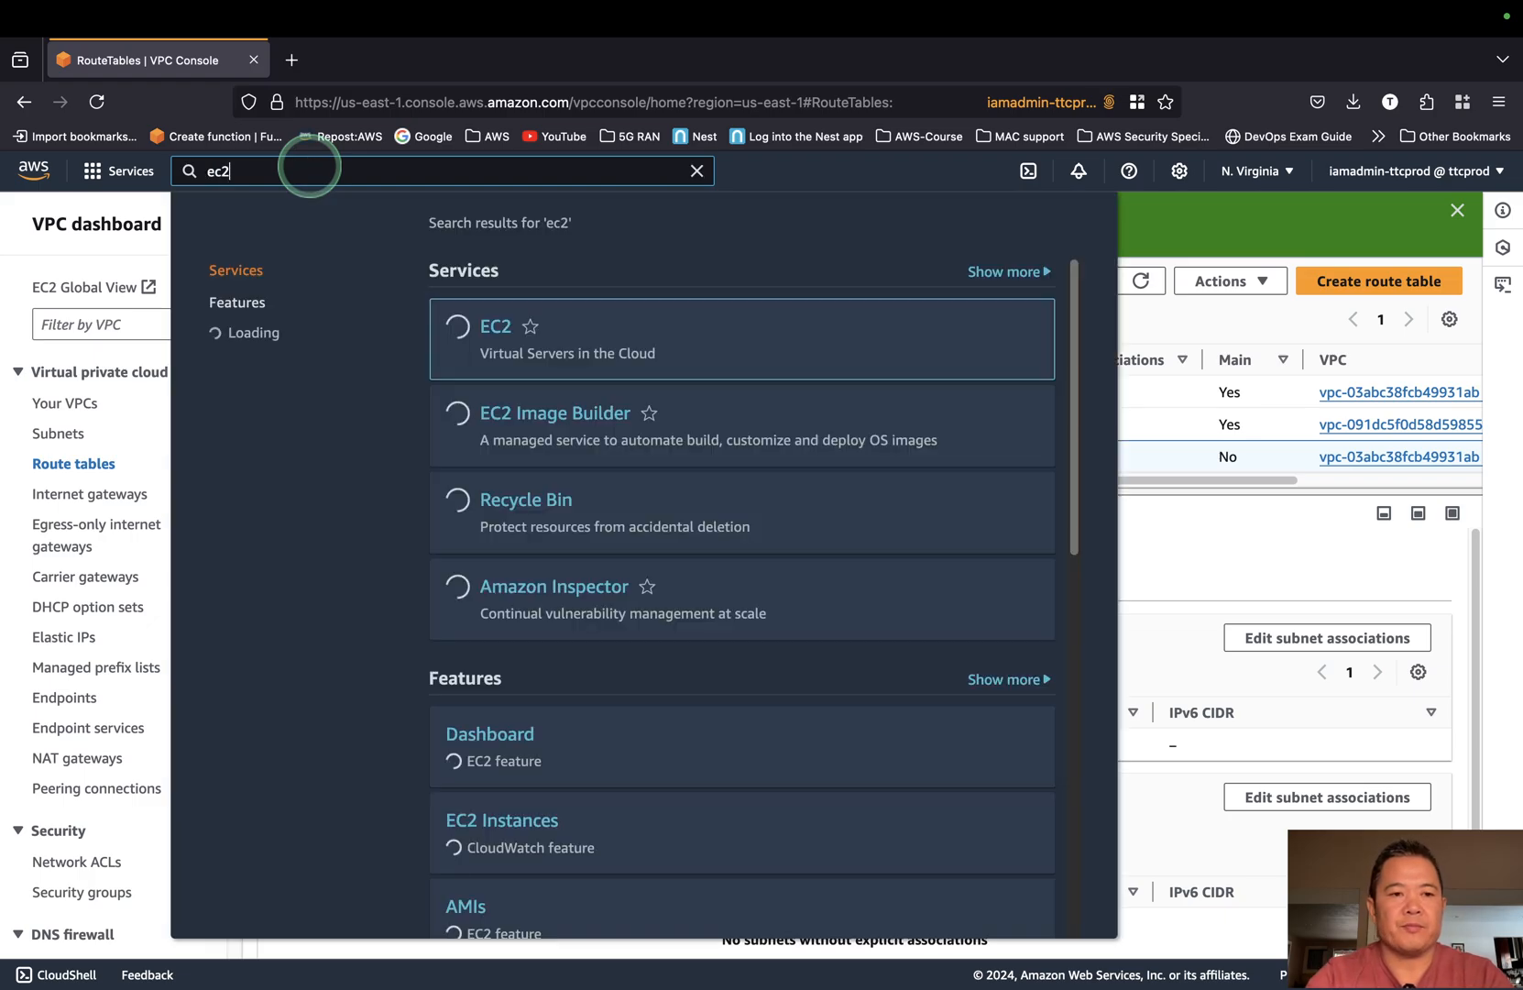
{"action": "right_click", "coordinate": [498, 327]}
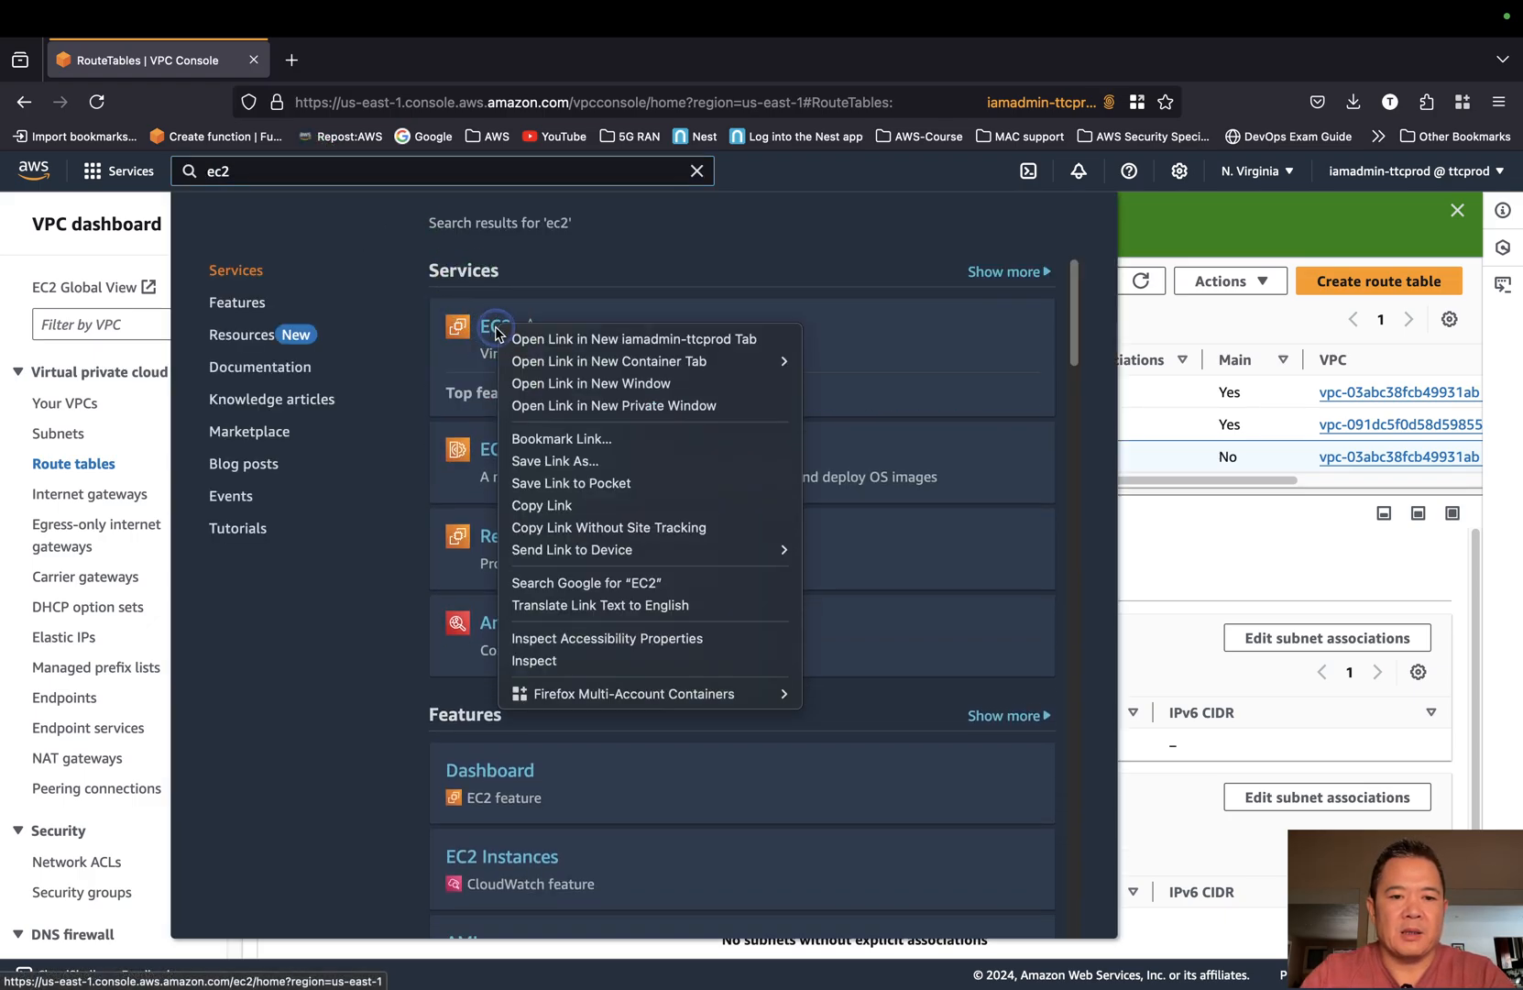
{"action": "left_click", "coordinate": [542, 341]}
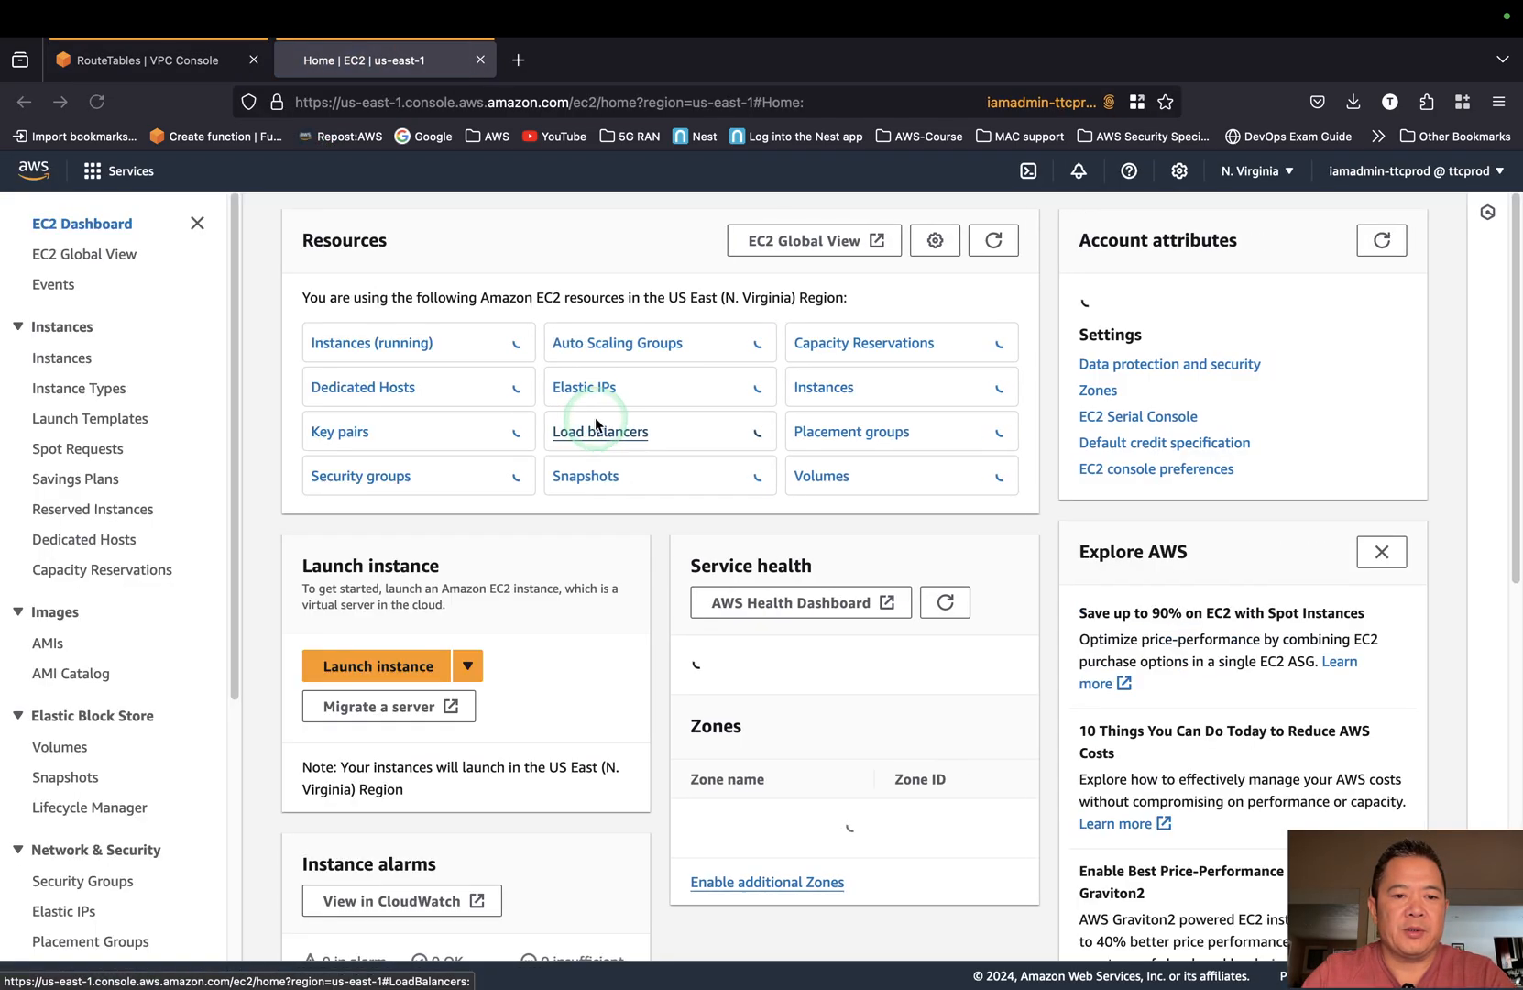
Start launching a new instance from the running instances list and name it ec2a.
{"action": "left_click", "coordinate": [362, 343]}
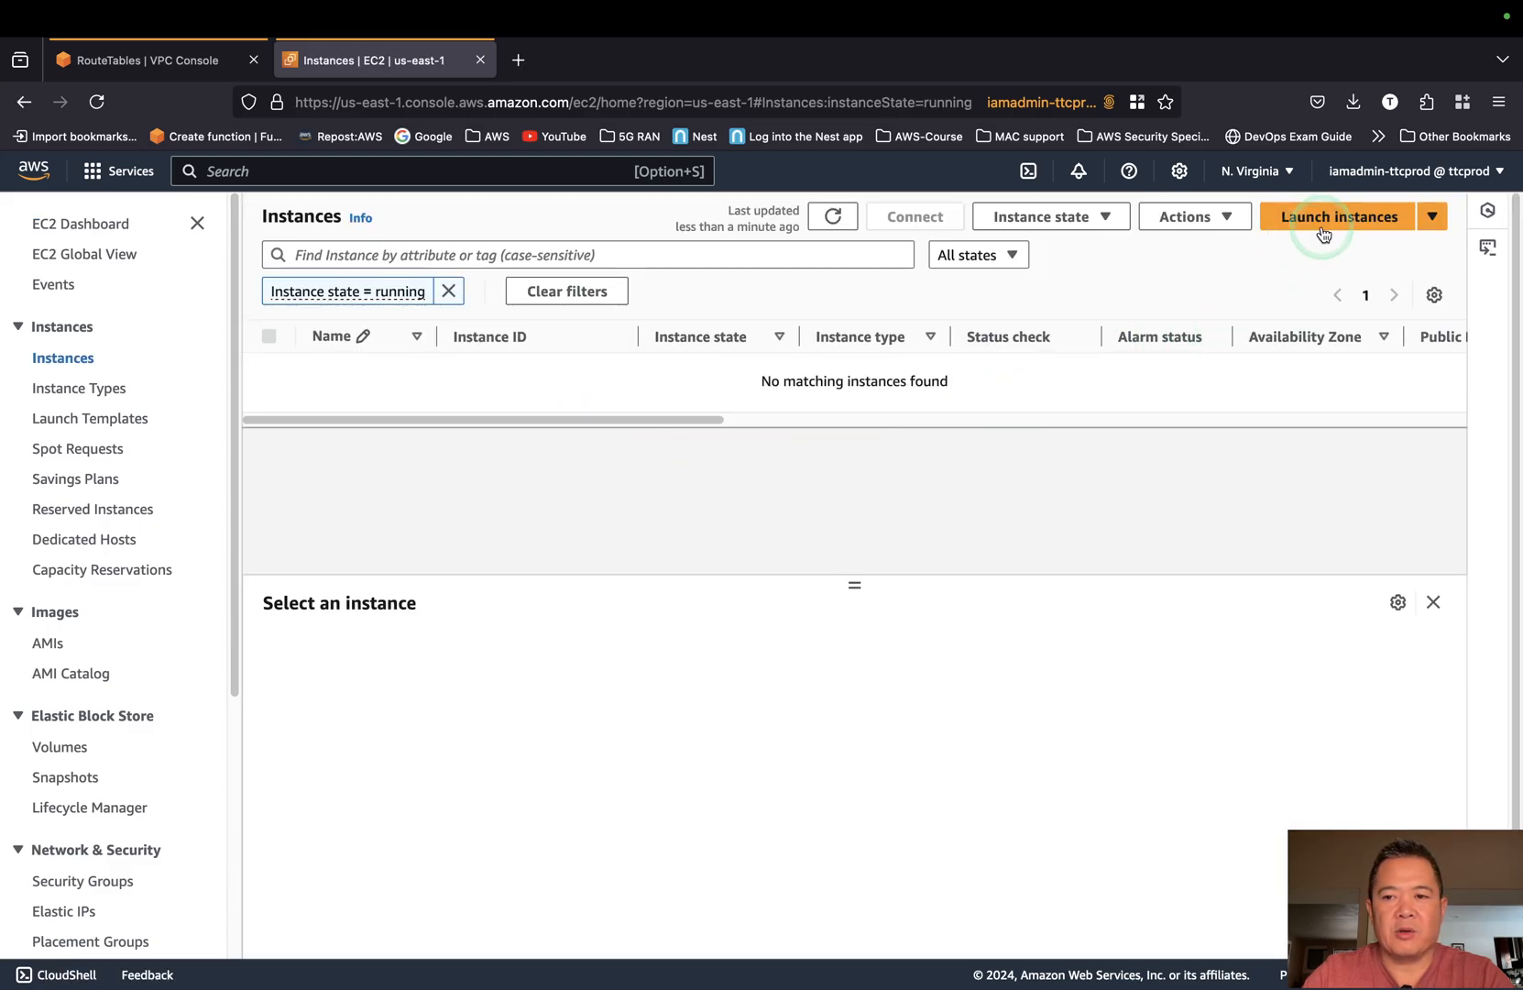
{"action": "left_click", "coordinate": [1330, 225]}
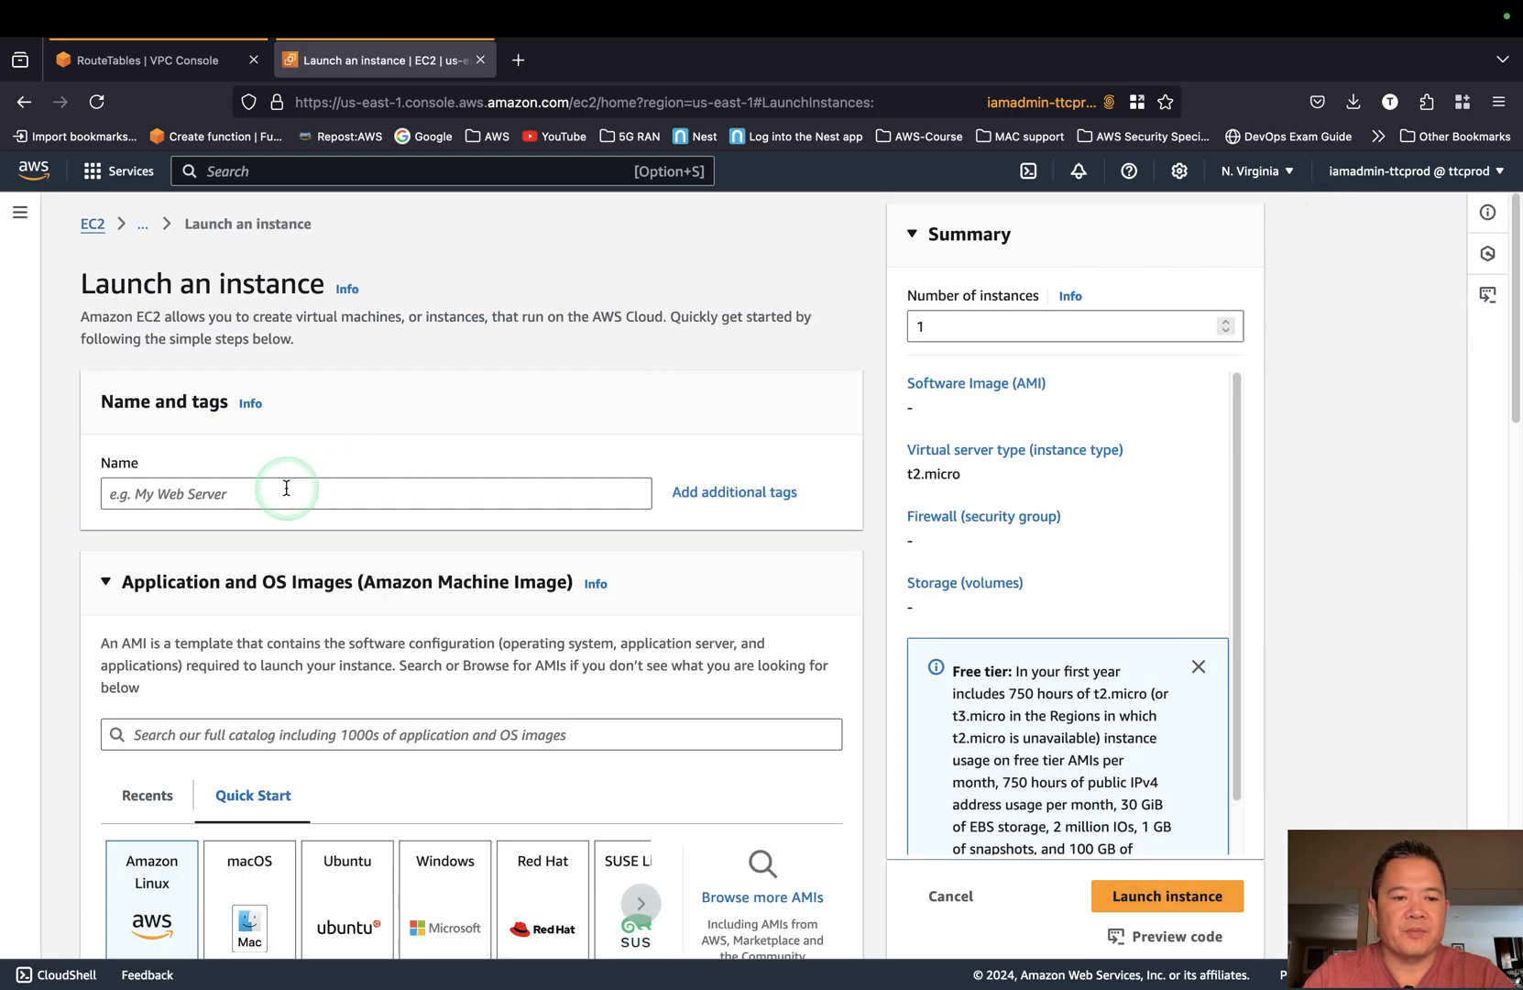
{"action": "left_click", "coordinate": [287, 488]}
{"action": "type", "text": "e"}
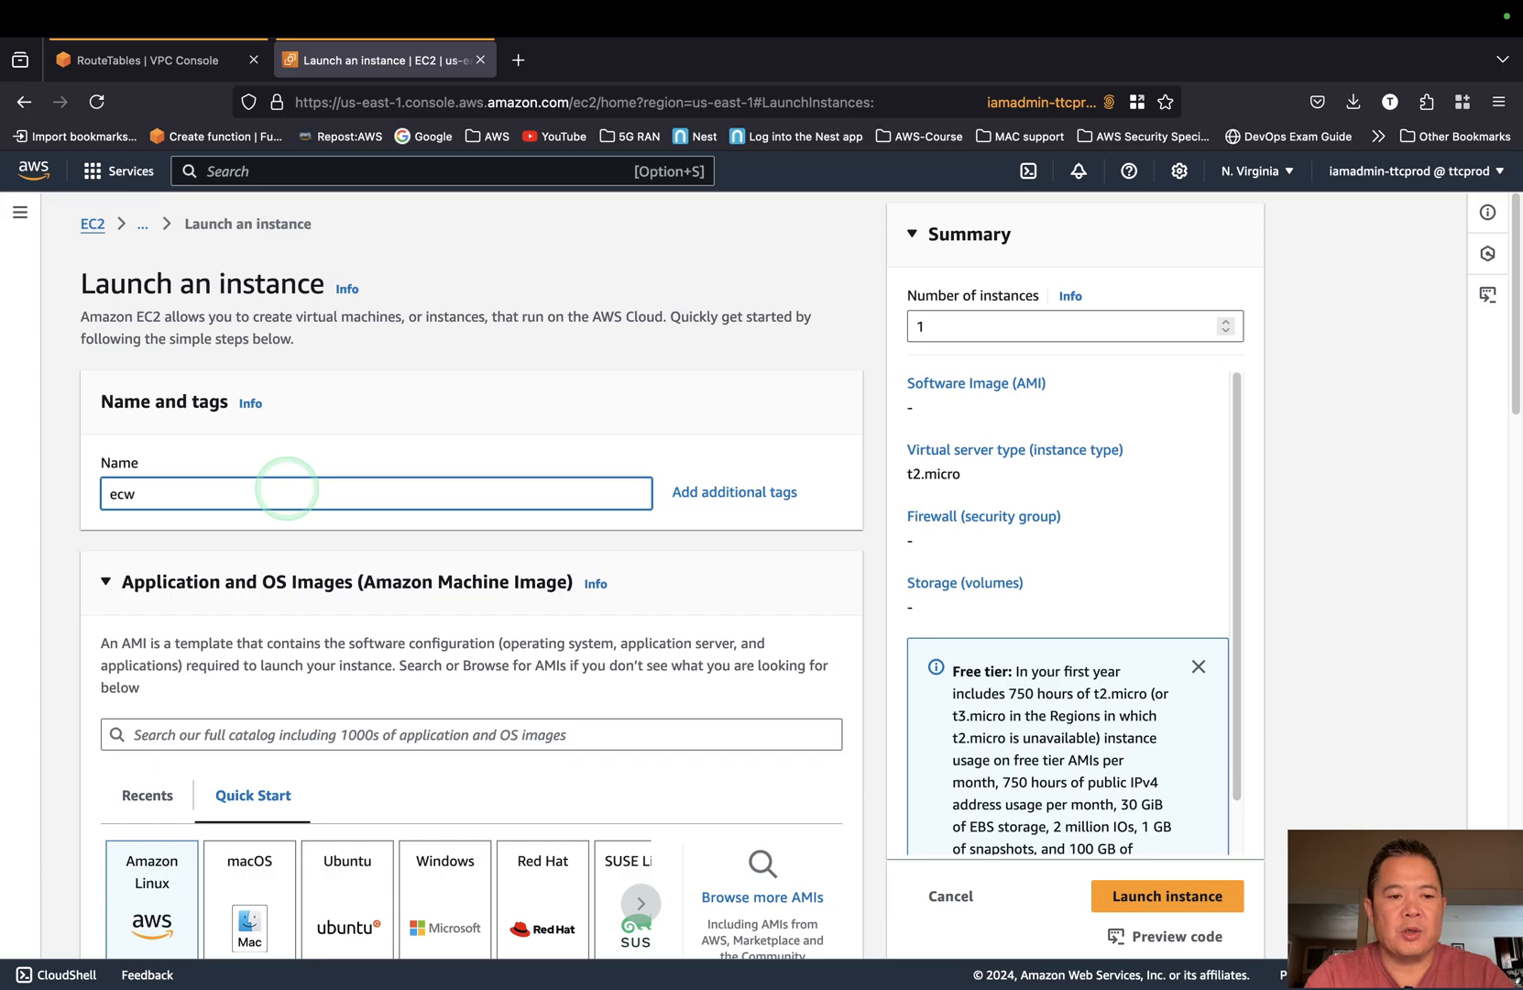
{"action": "type", "text": "cw"}
{"action": "key", "text": "BackSpace"}
{"action": "type", "text": "2a"}
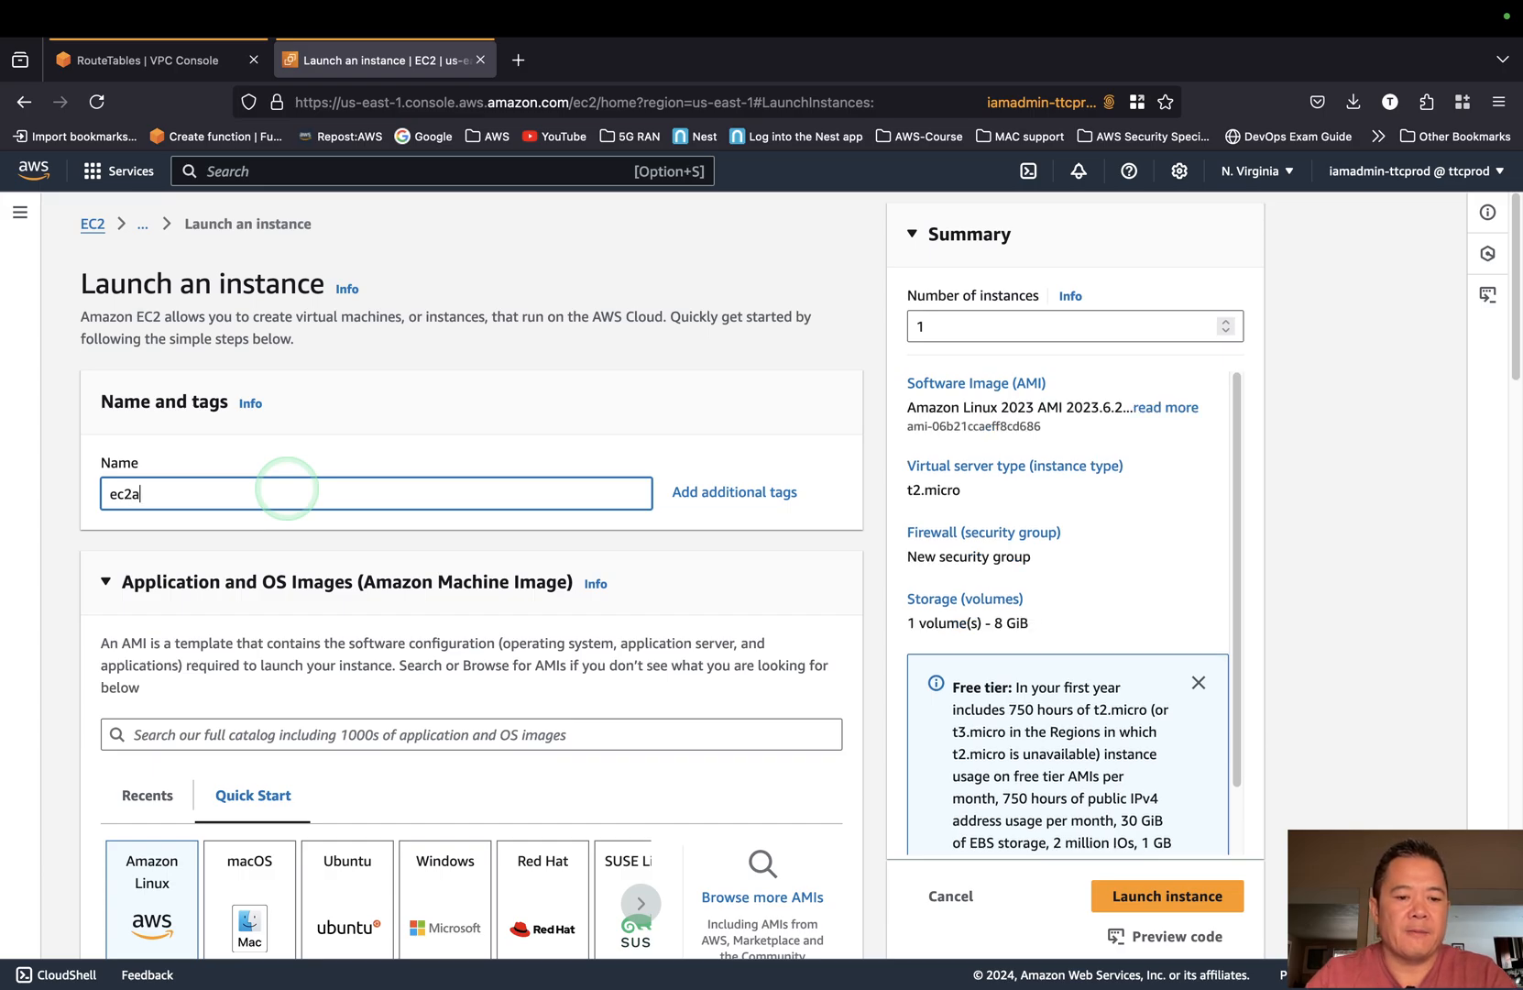
Create an RSA key pair named ec2-keypair in .pem format for the instance, keeping the Amazon Linux 2023 AMI and t2.micro type.
{"action": "scroll", "coordinate": [293, 495], "scroll_direction": "down", "scroll_amount": 5}
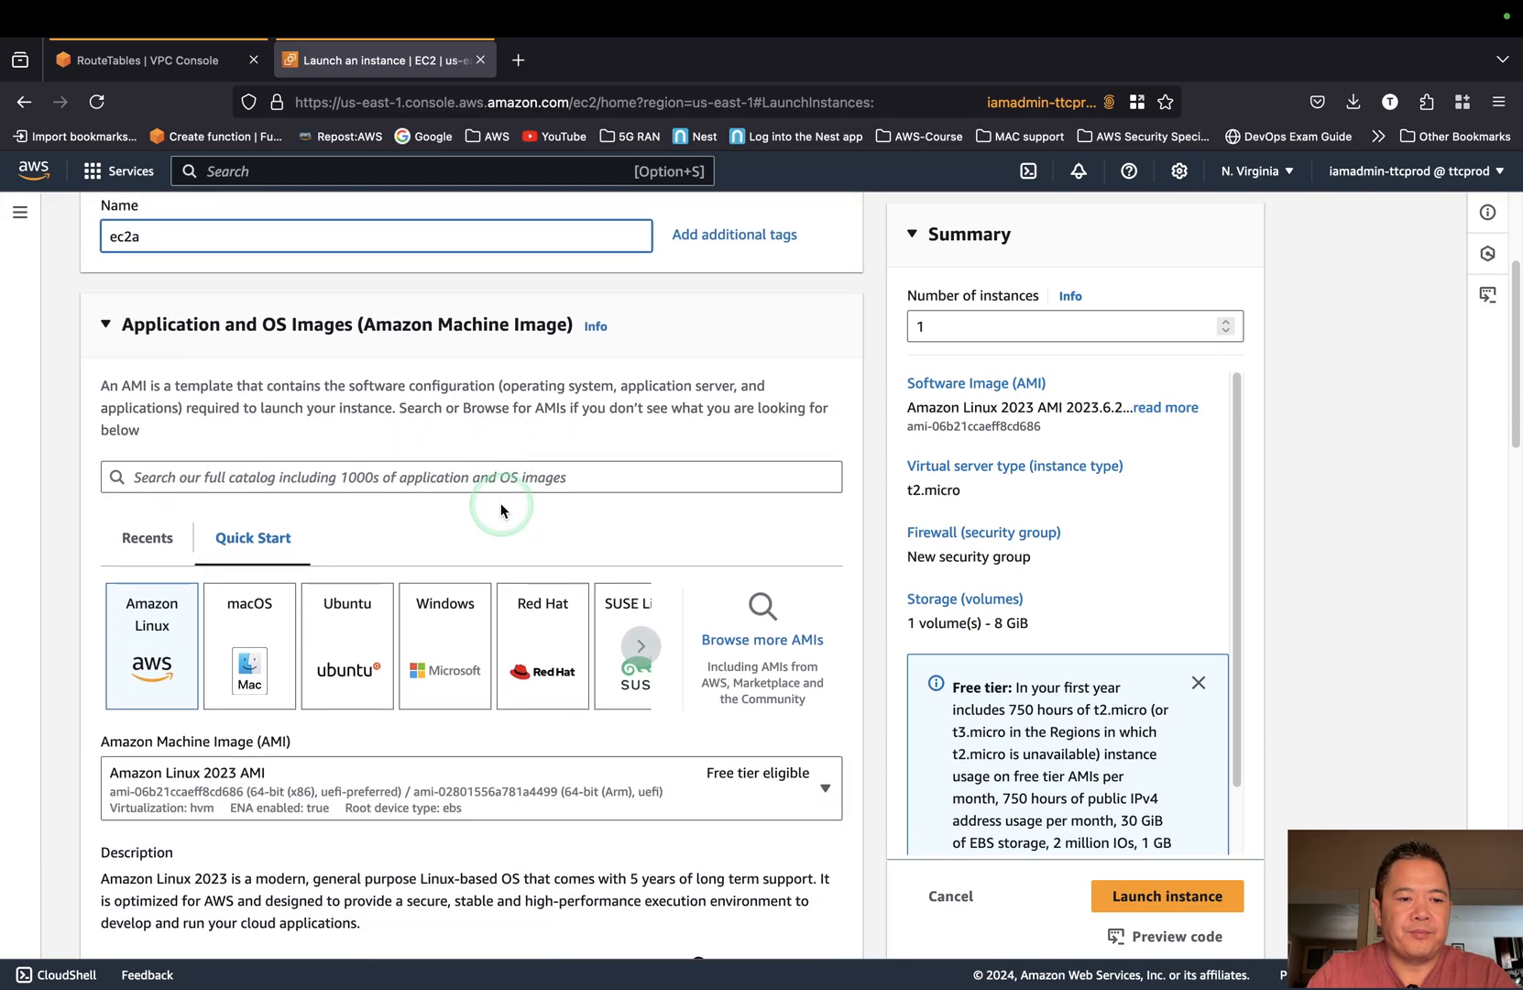
{"action": "scroll", "coordinate": [502, 511], "scroll_direction": "down", "scroll_amount": 2}
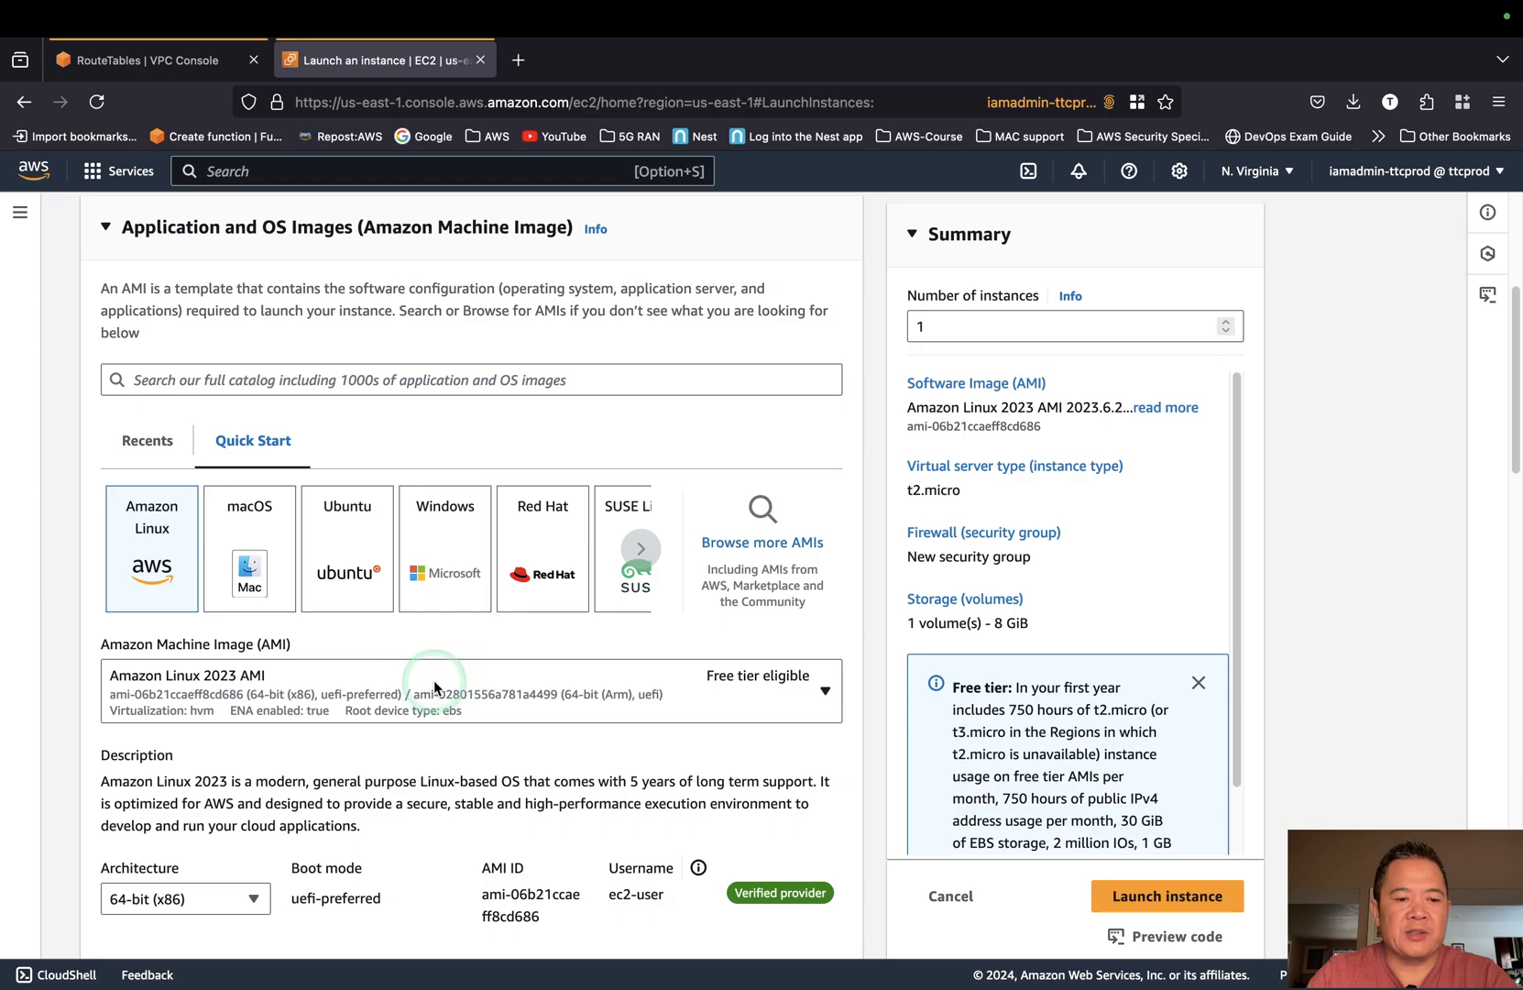
{"action": "scroll", "coordinate": [435, 687], "scroll_direction": "down", "scroll_amount": 3}
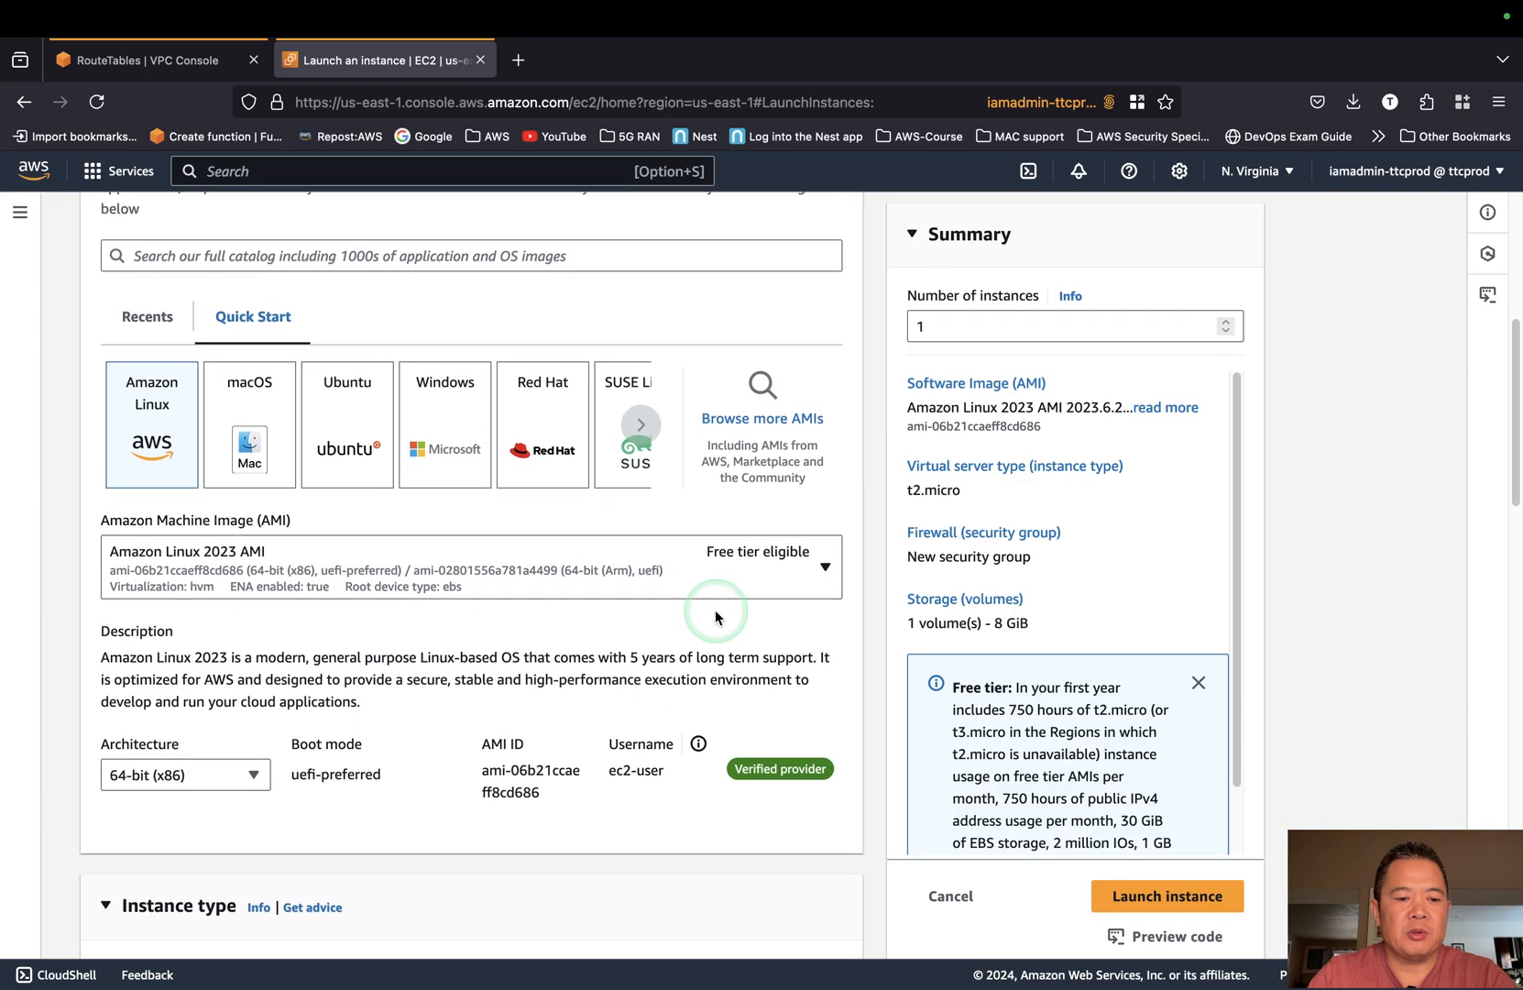
{"action": "scroll", "coordinate": [715, 615], "scroll_direction": "down", "scroll_amount": 7}
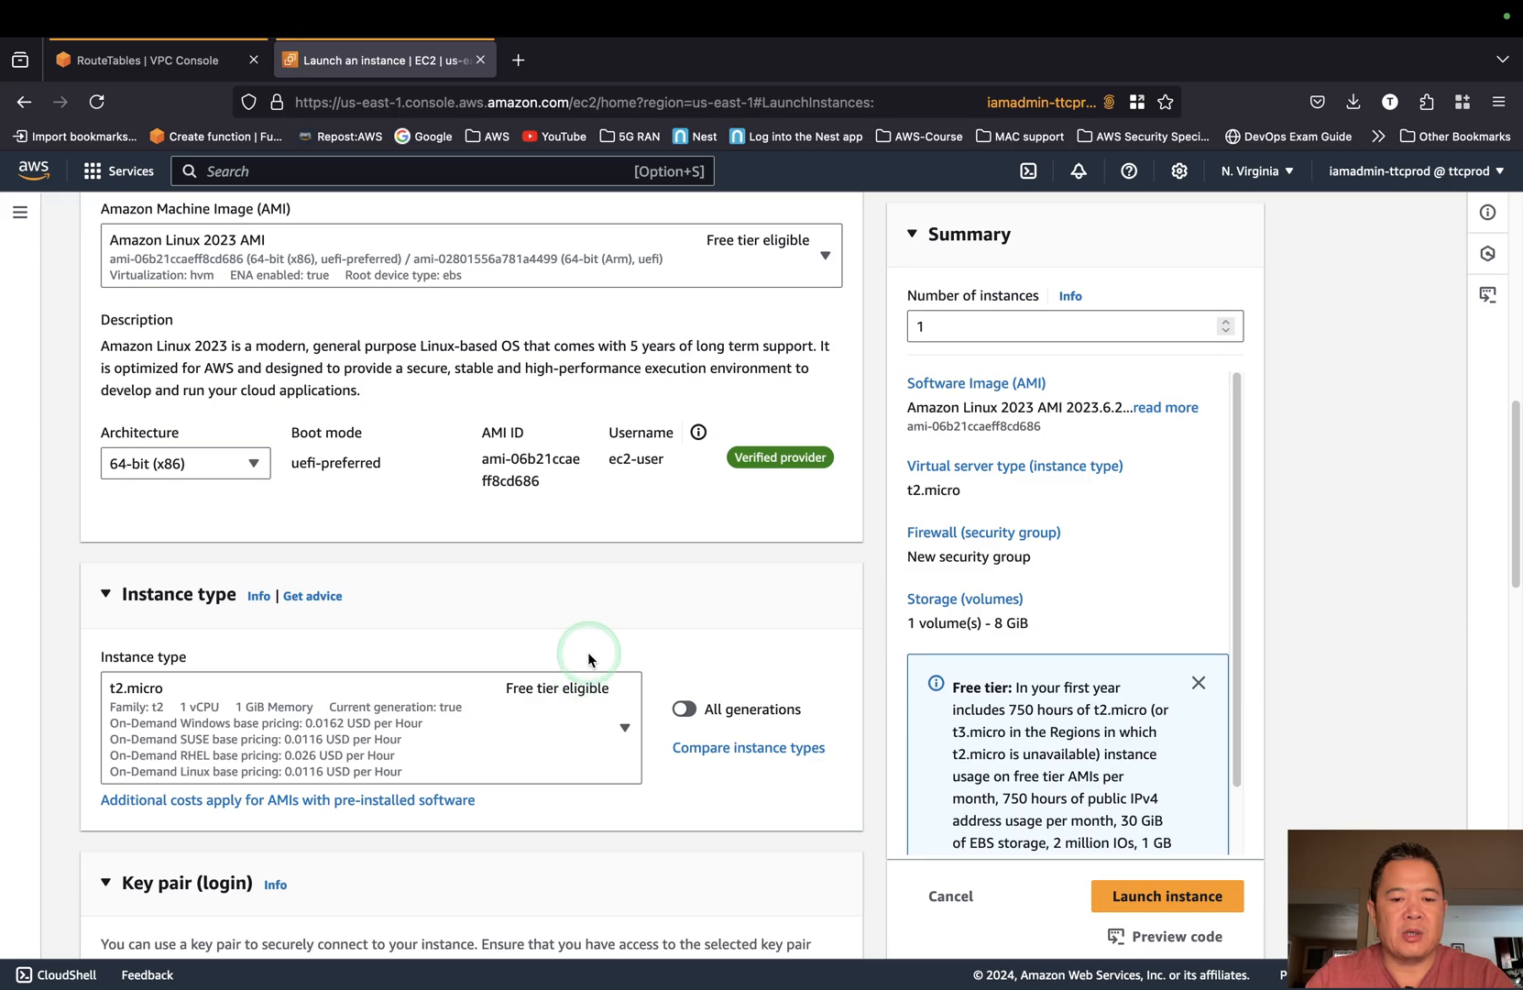
{"action": "scroll", "coordinate": [577, 623], "scroll_direction": "down", "scroll_amount": 8}
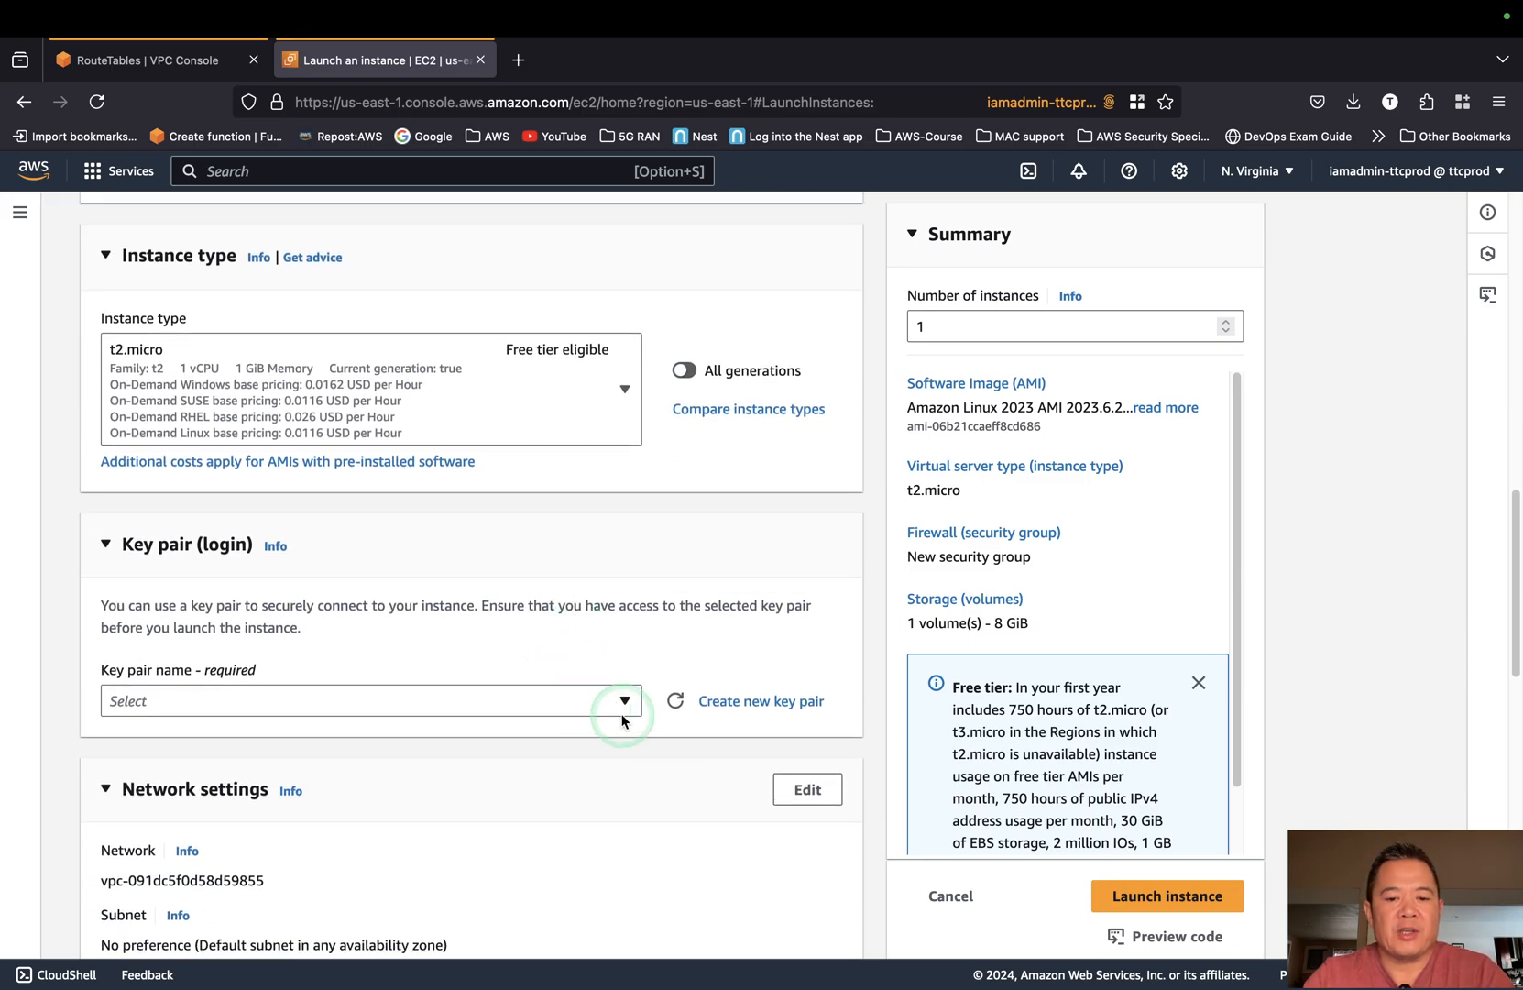
{"action": "left_click", "coordinate": [761, 700]}
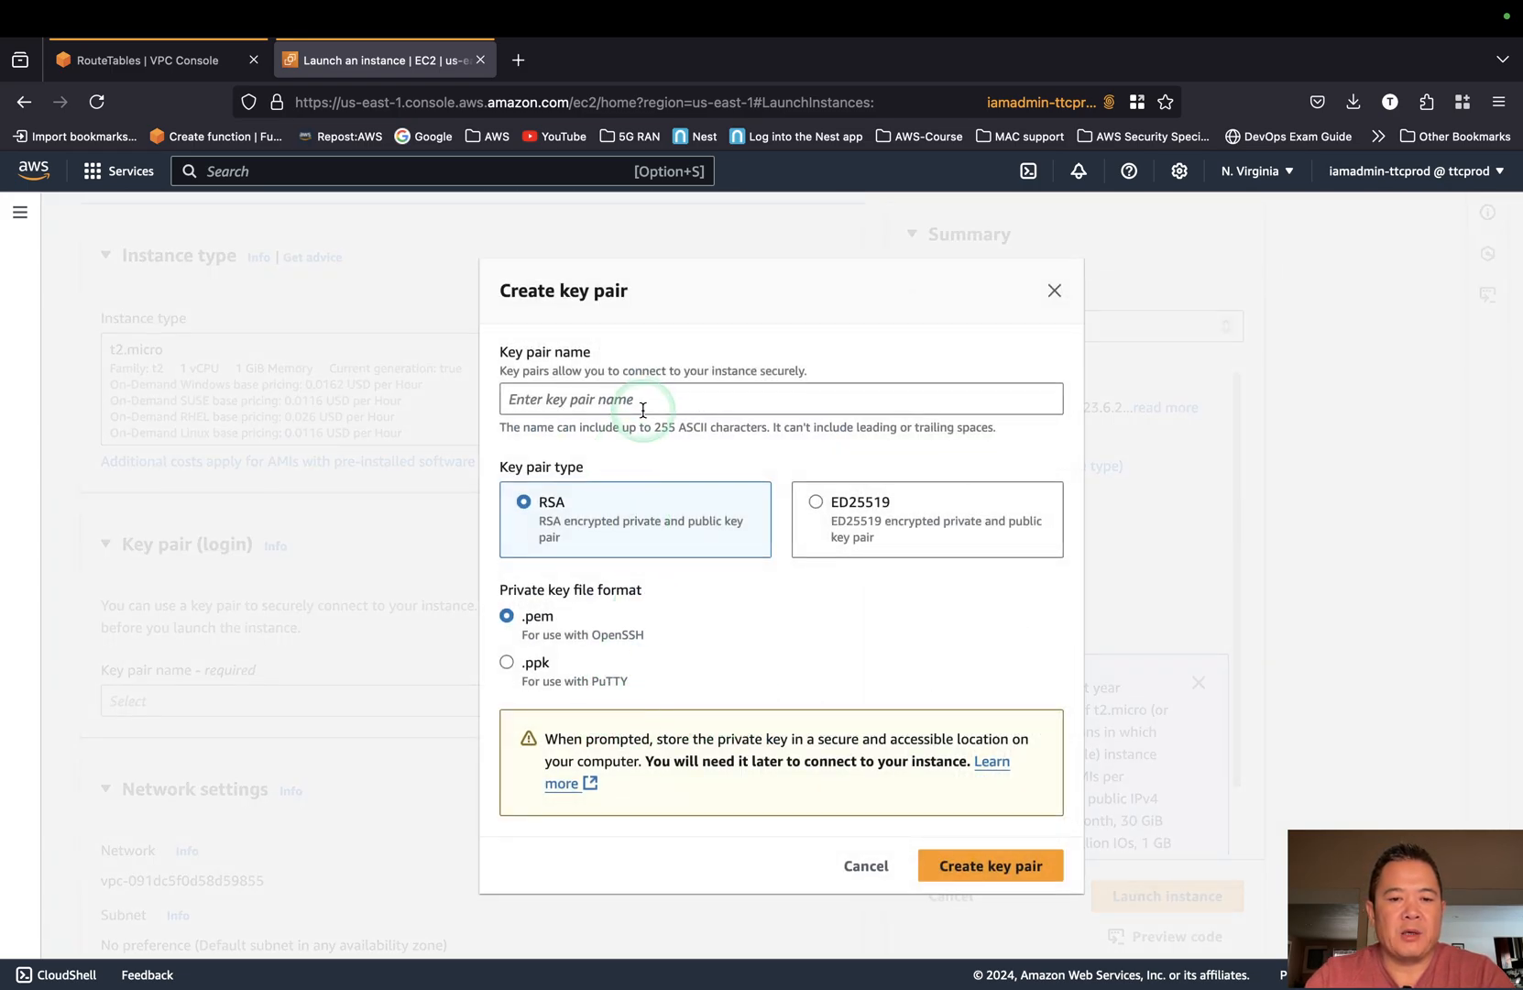
{"action": "left_click", "coordinate": [643, 408]}
{"action": "type", "text": "ec2-keypair"}
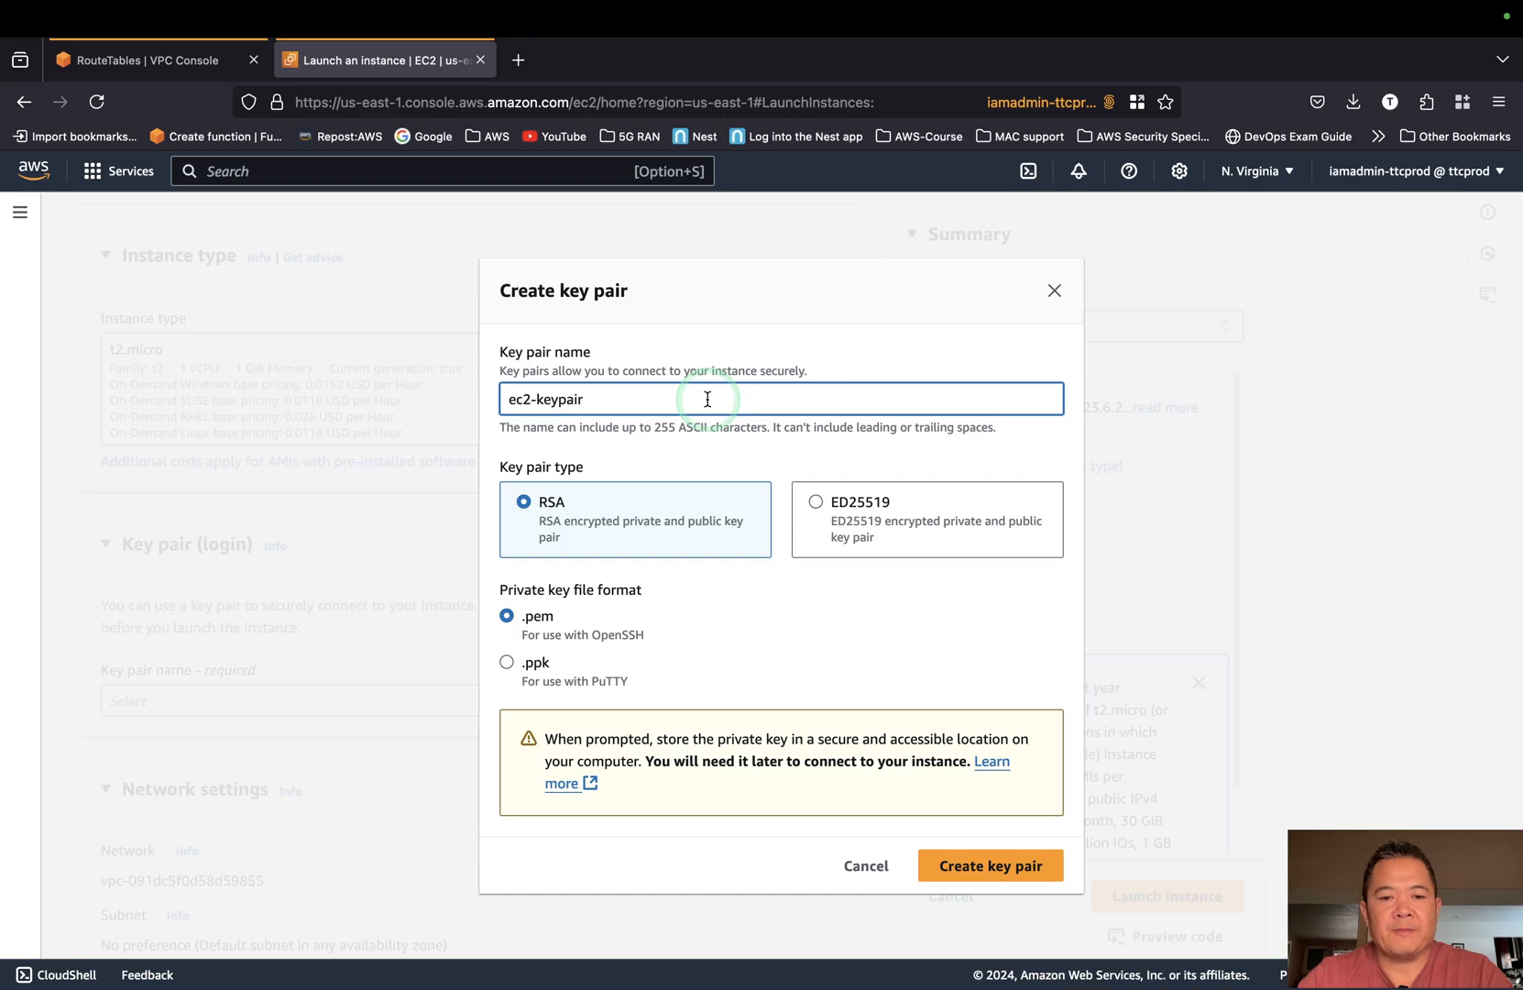
{"action": "left_click", "coordinate": [991, 869]}
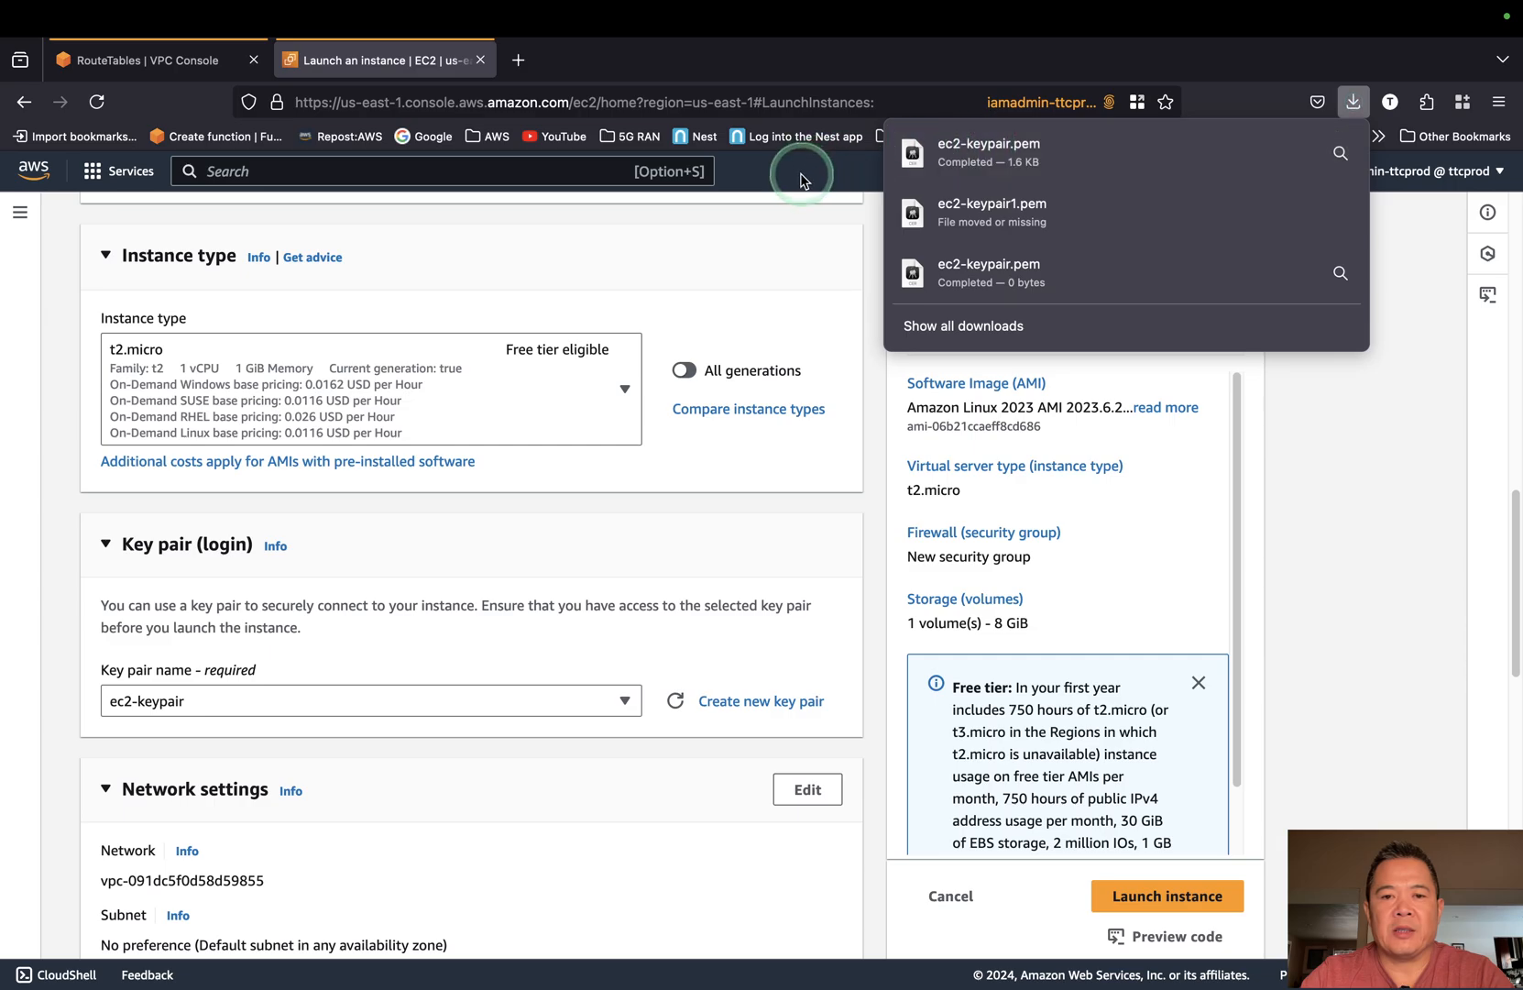
{"action": "left_click", "coordinate": [789, 266]}
Edit the instance's network settings and select VPC-A as its VPC.
{"action": "scroll", "coordinate": [610, 610], "scroll_direction": "down", "scroll_amount": 2}
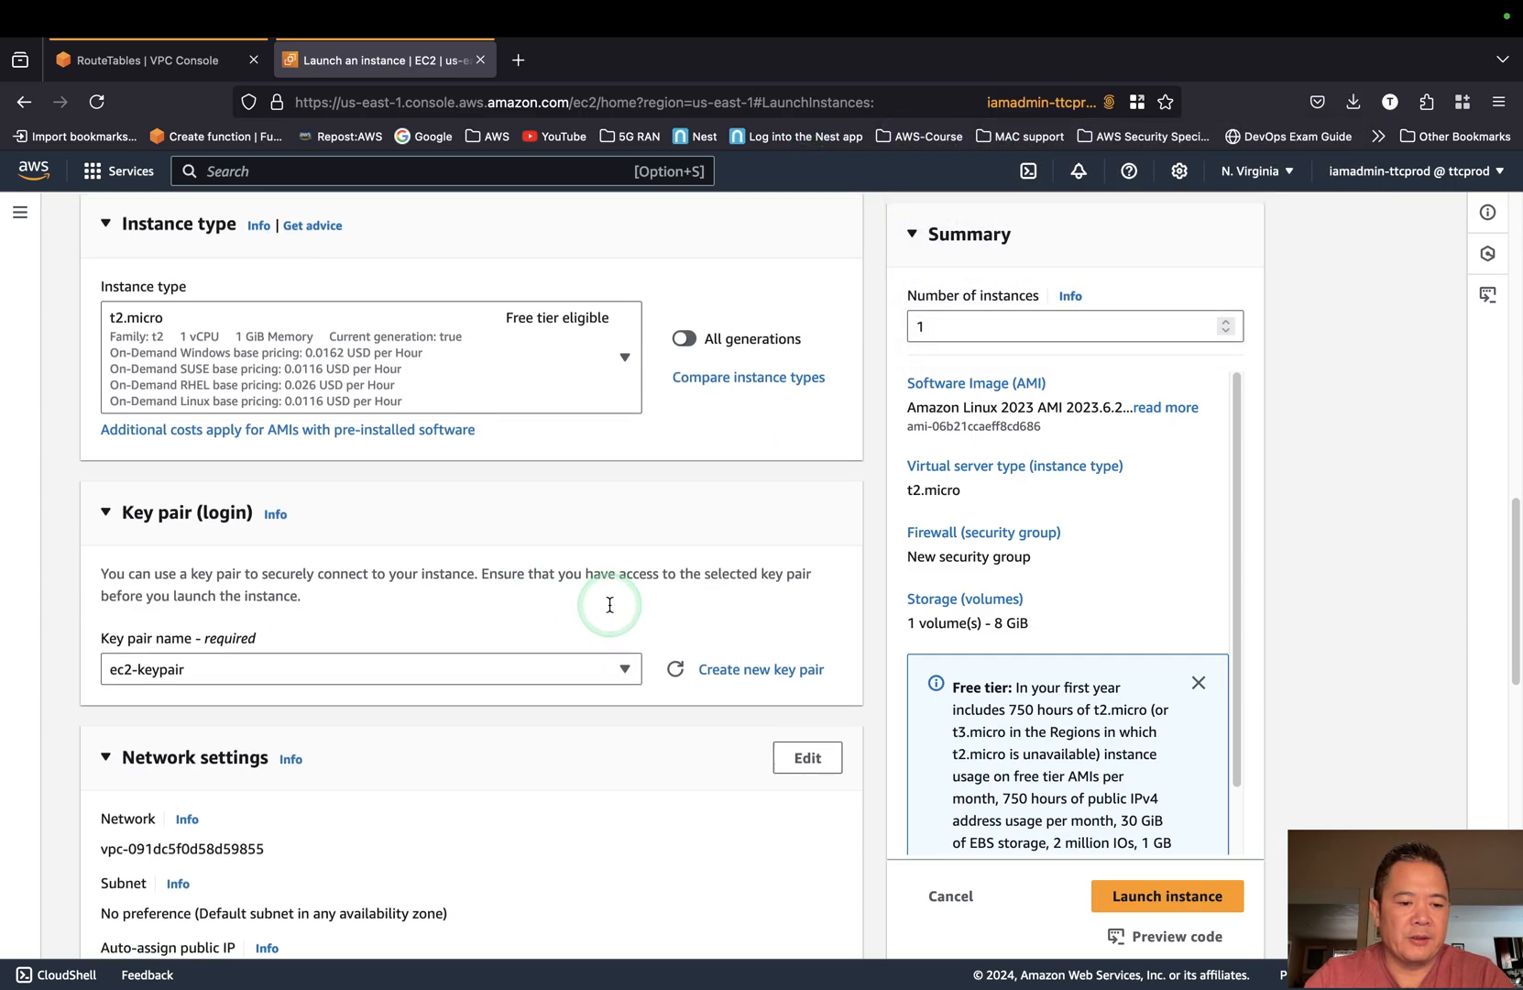
{"action": "scroll", "coordinate": [610, 610], "scroll_direction": "down", "scroll_amount": 3}
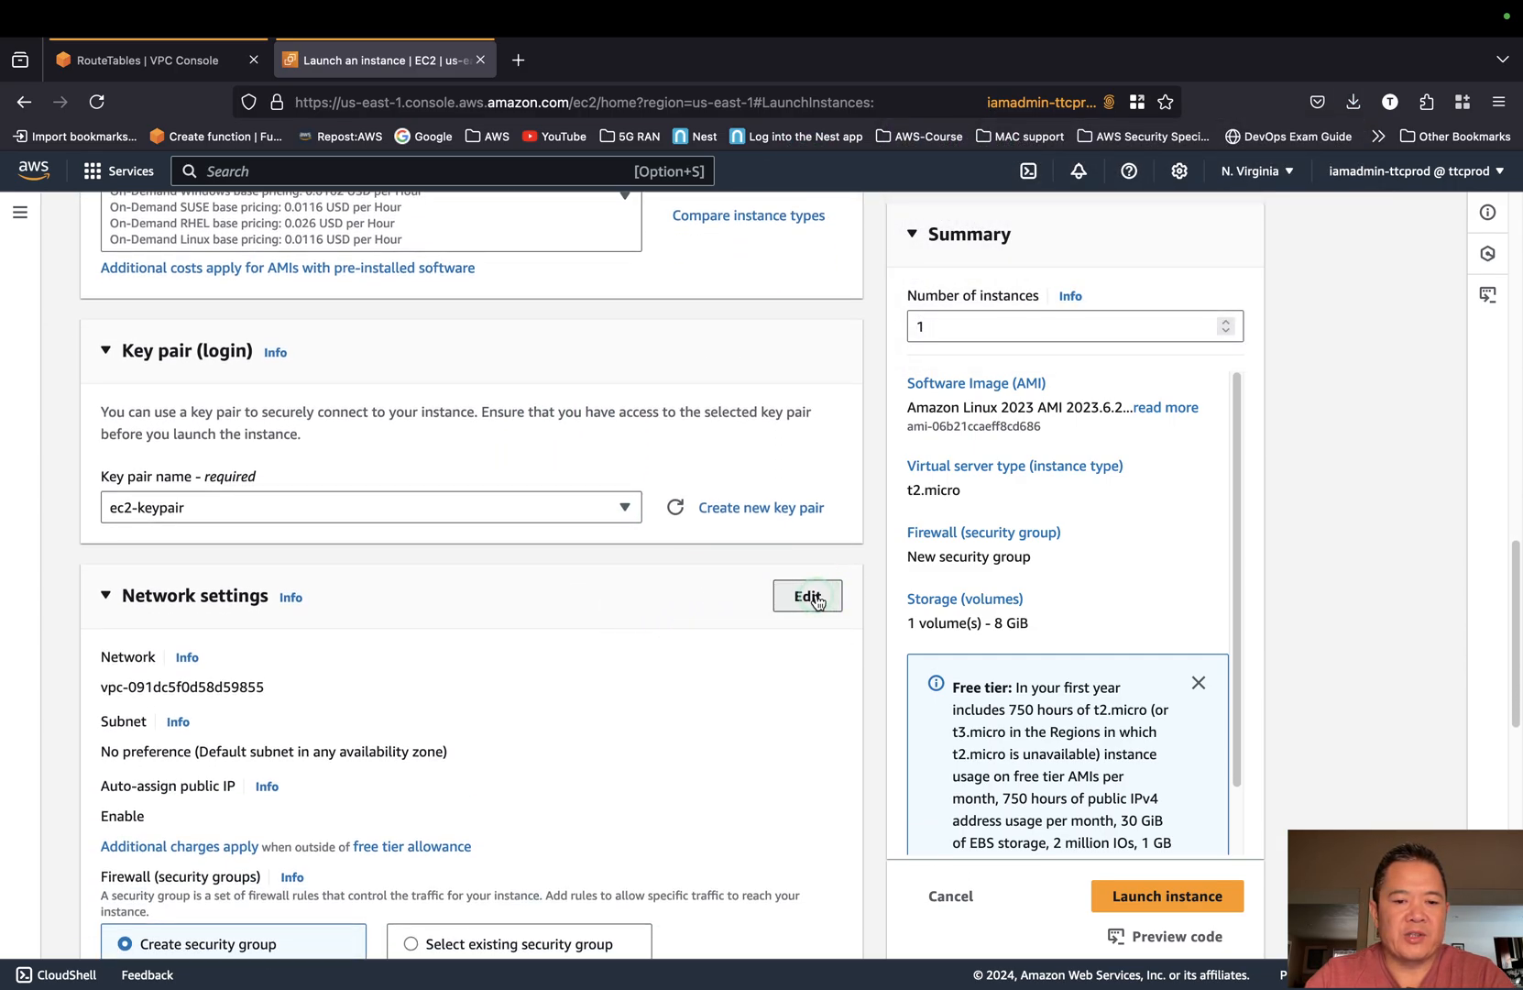
{"action": "left_click", "coordinate": [812, 598]}
{"action": "scroll", "coordinate": [816, 601], "scroll_direction": "down", "scroll_amount": 4}
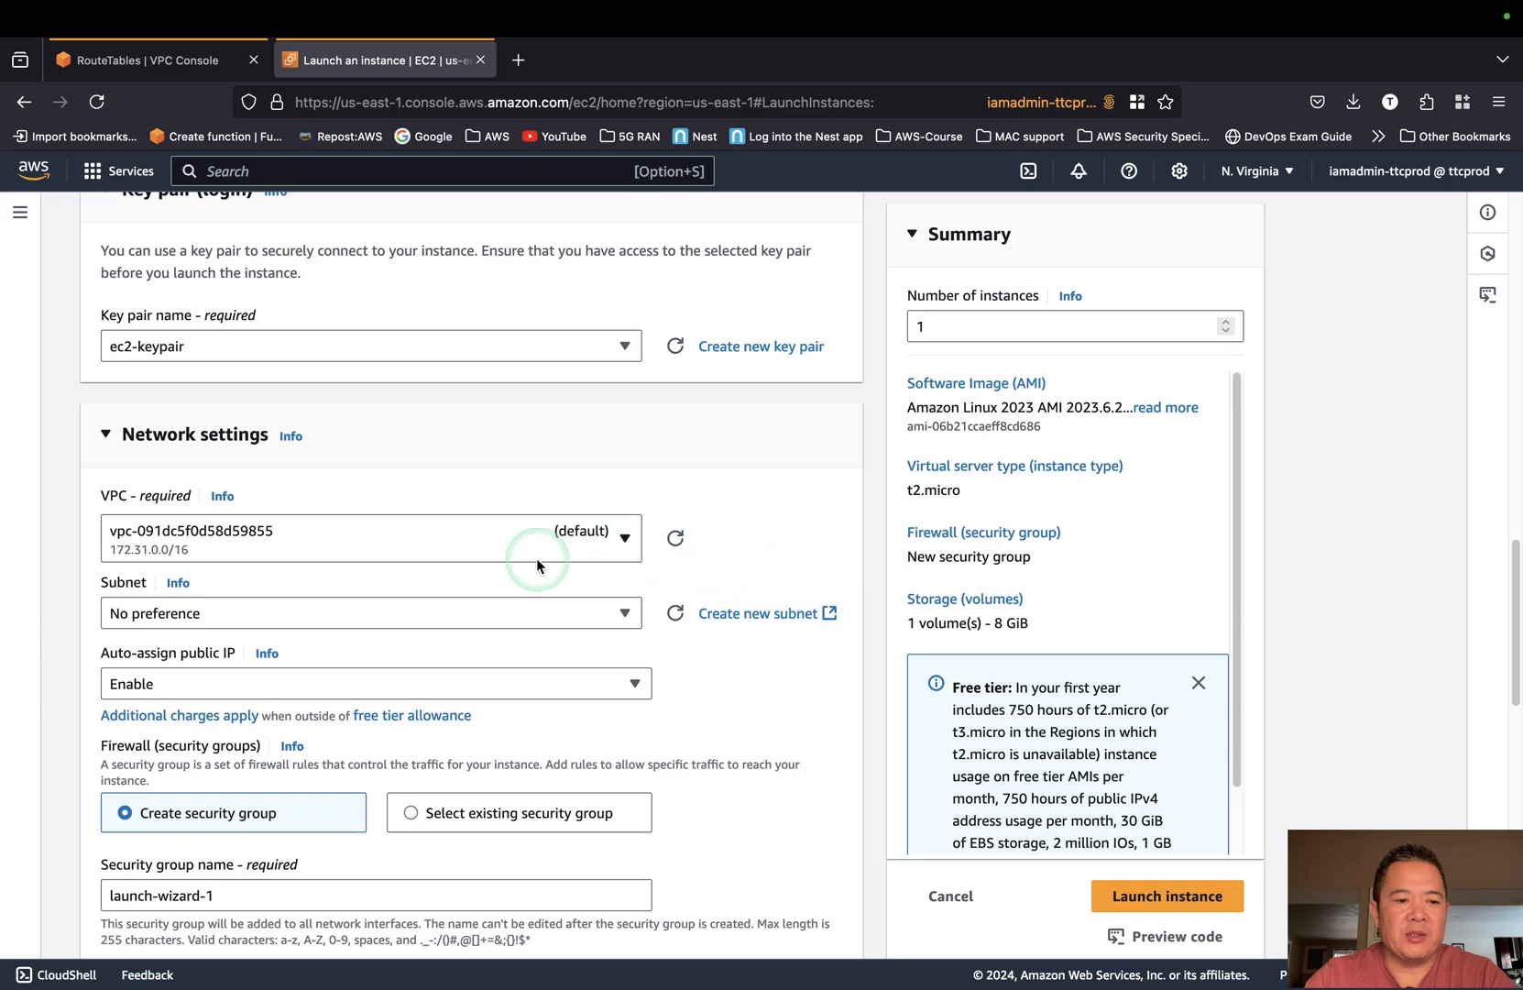
{"action": "left_click", "coordinate": [616, 536]}
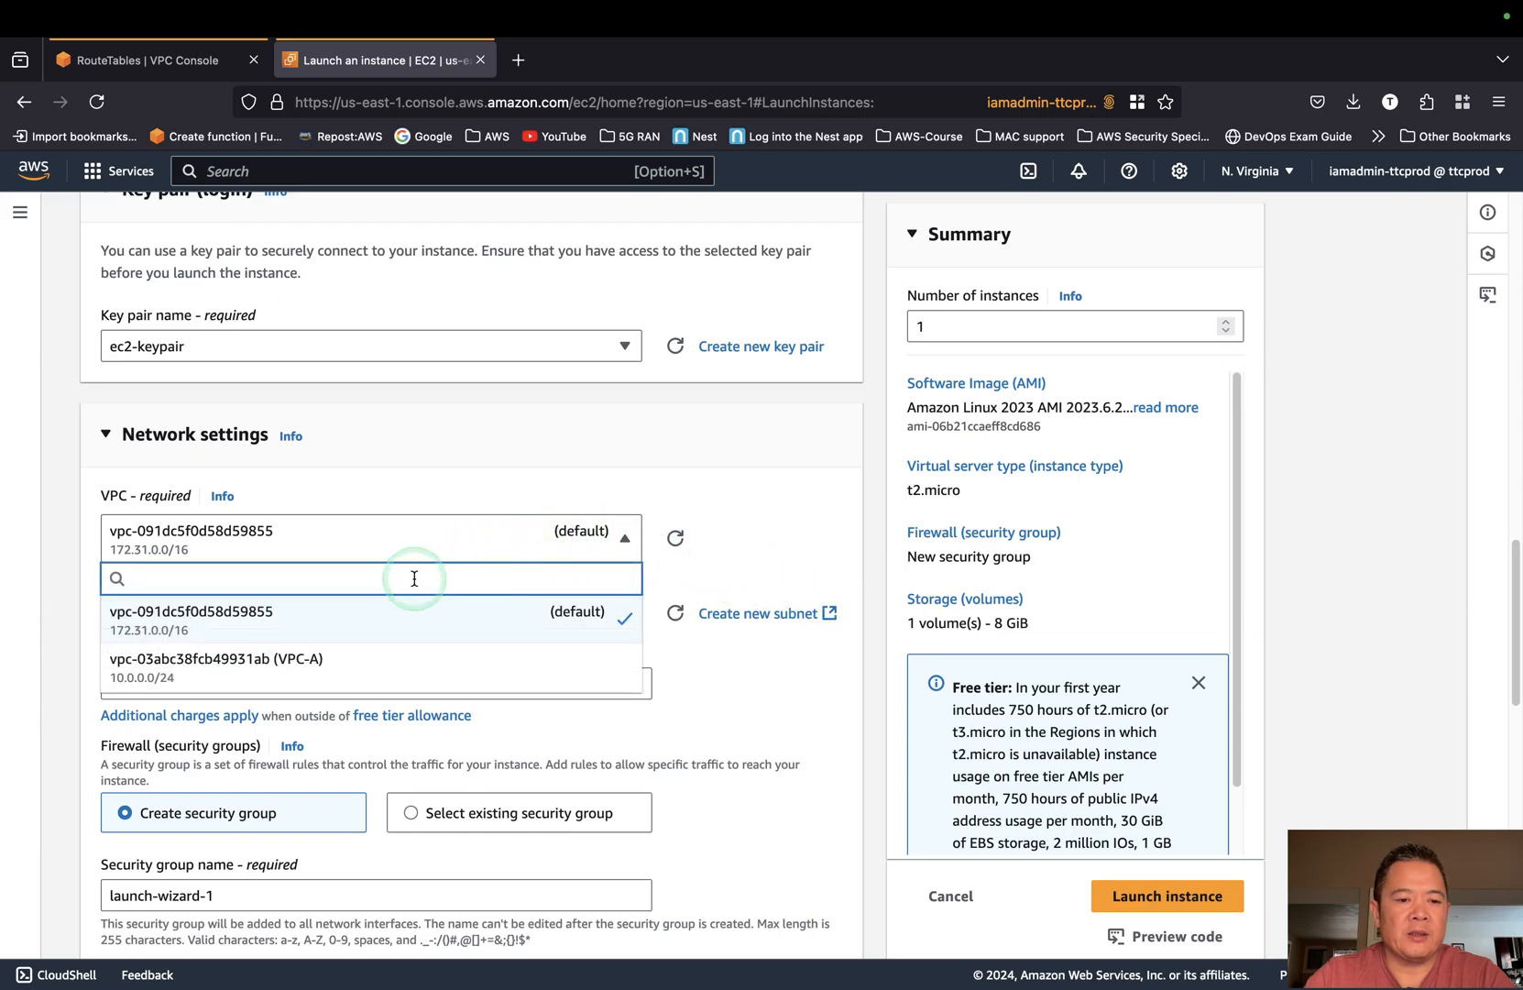
{"action": "left_click", "coordinate": [319, 668]}
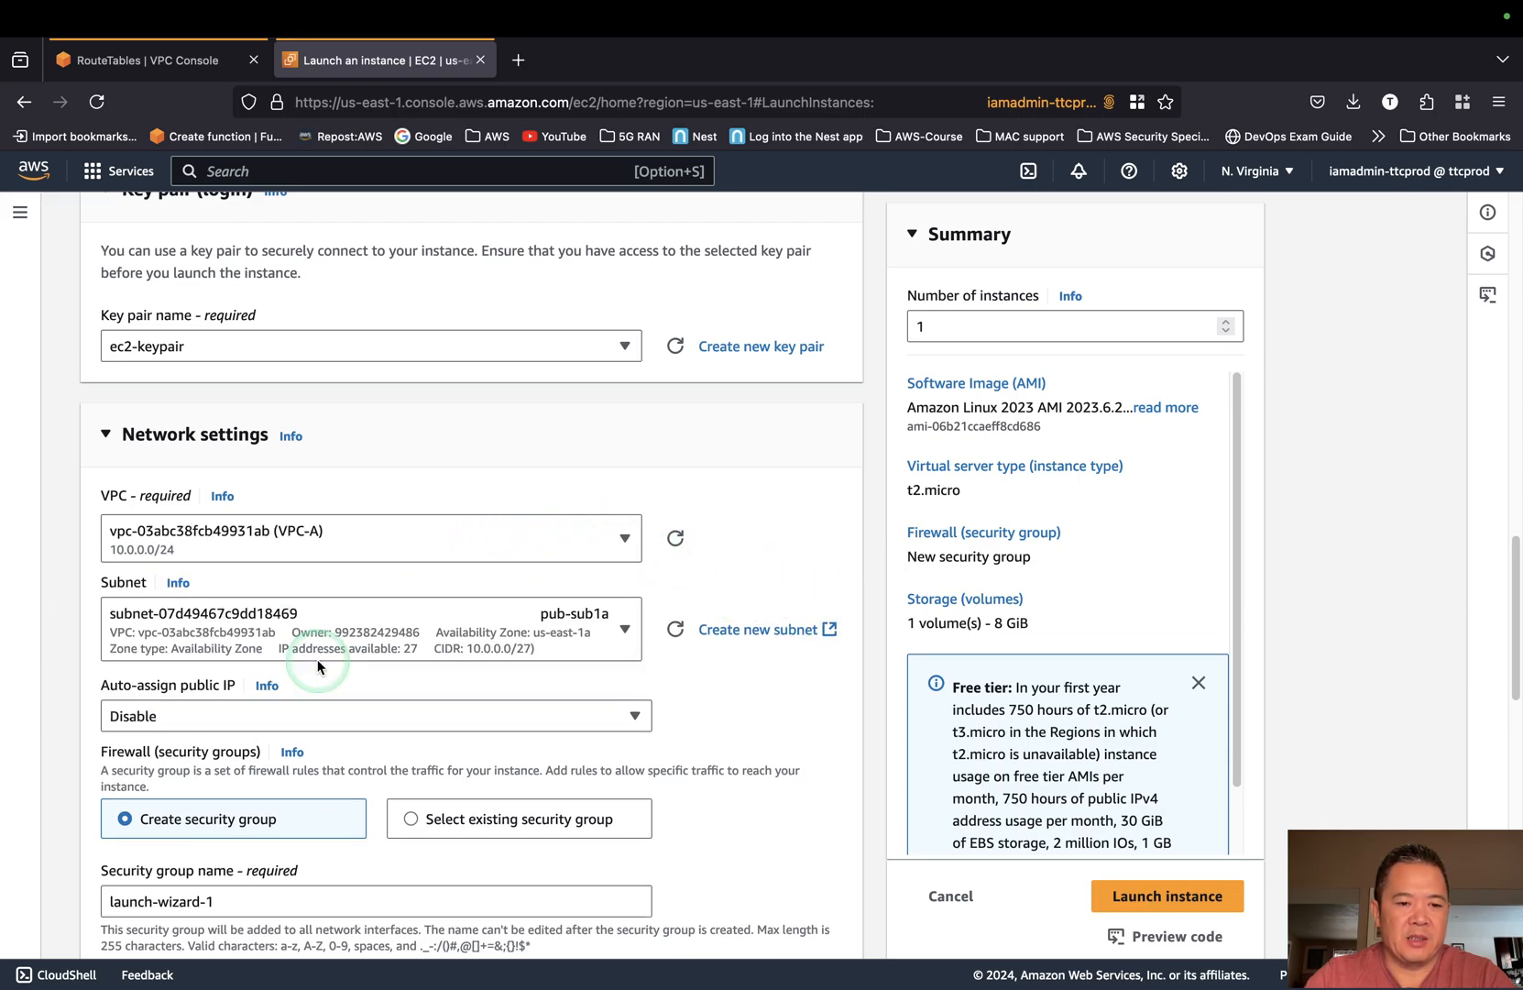
Enable auto-assignment of a public IP for the instance.
{"action": "scroll", "coordinate": [756, 674], "scroll_direction": "down", "scroll_amount": 3}
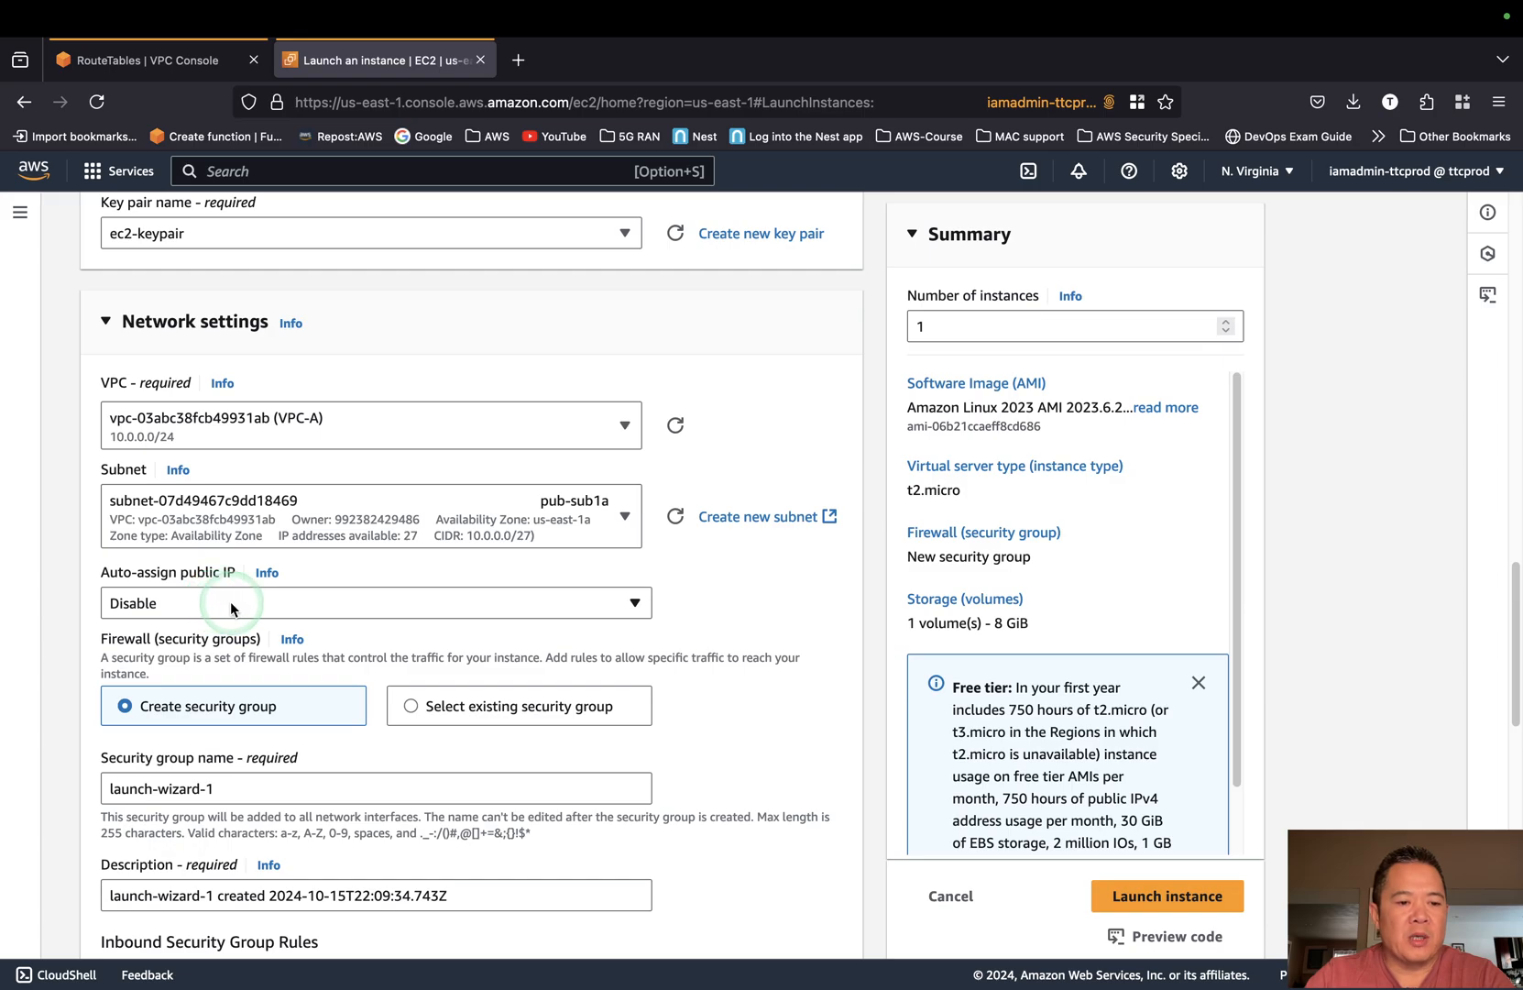
{"action": "left_click", "coordinate": [473, 605]}
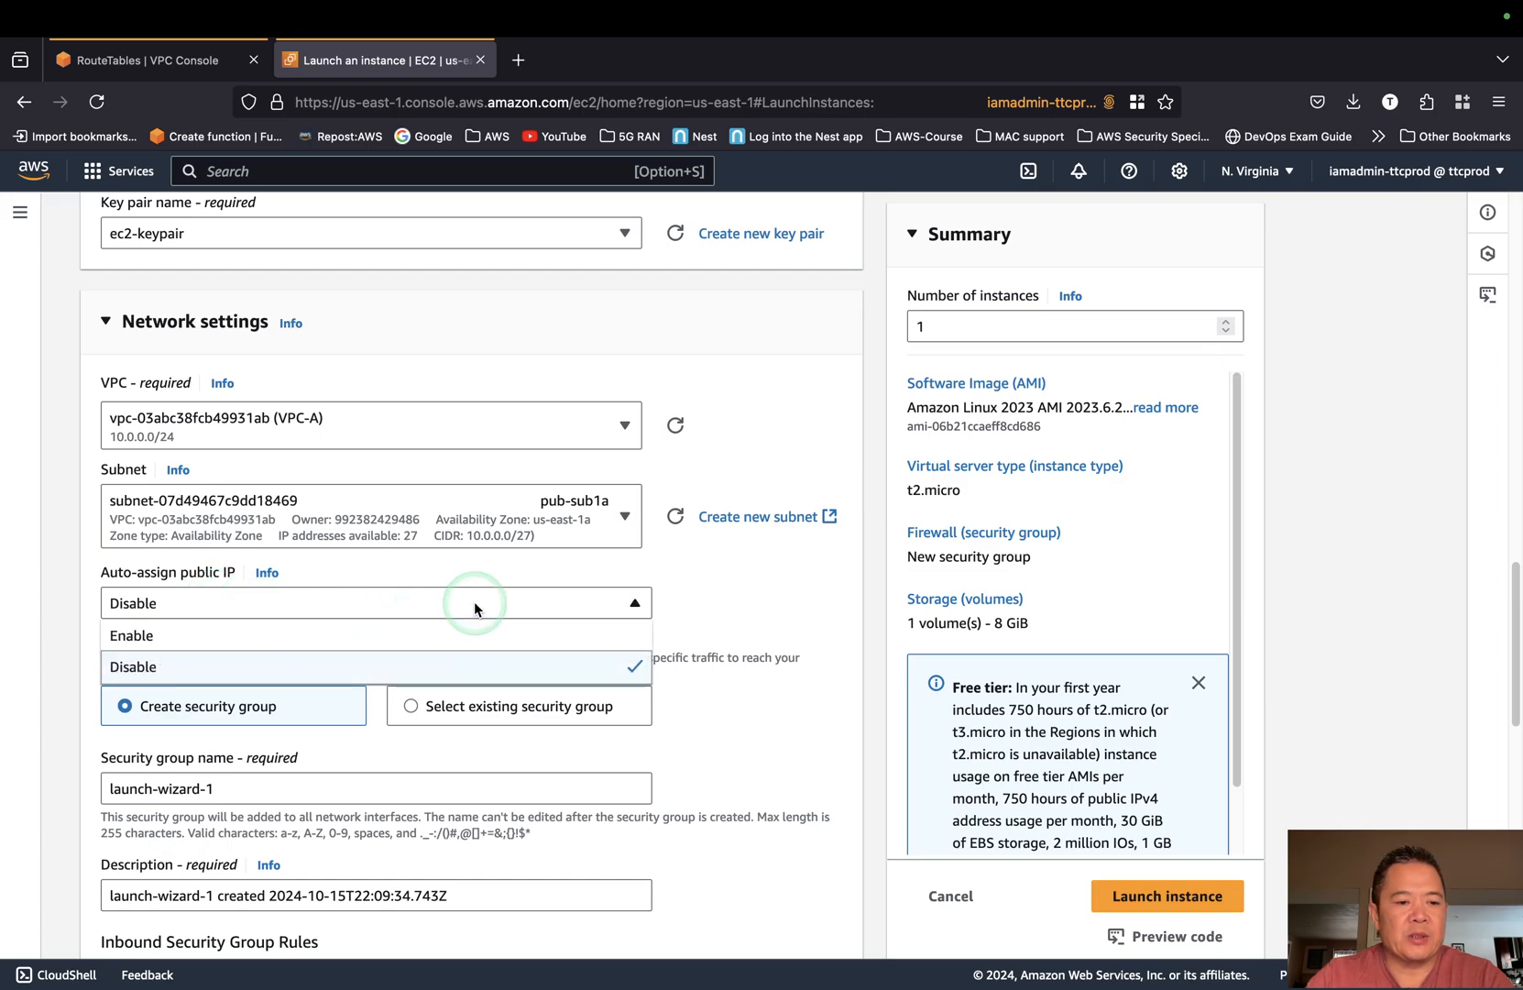
{"action": "left_click", "coordinate": [441, 644]}
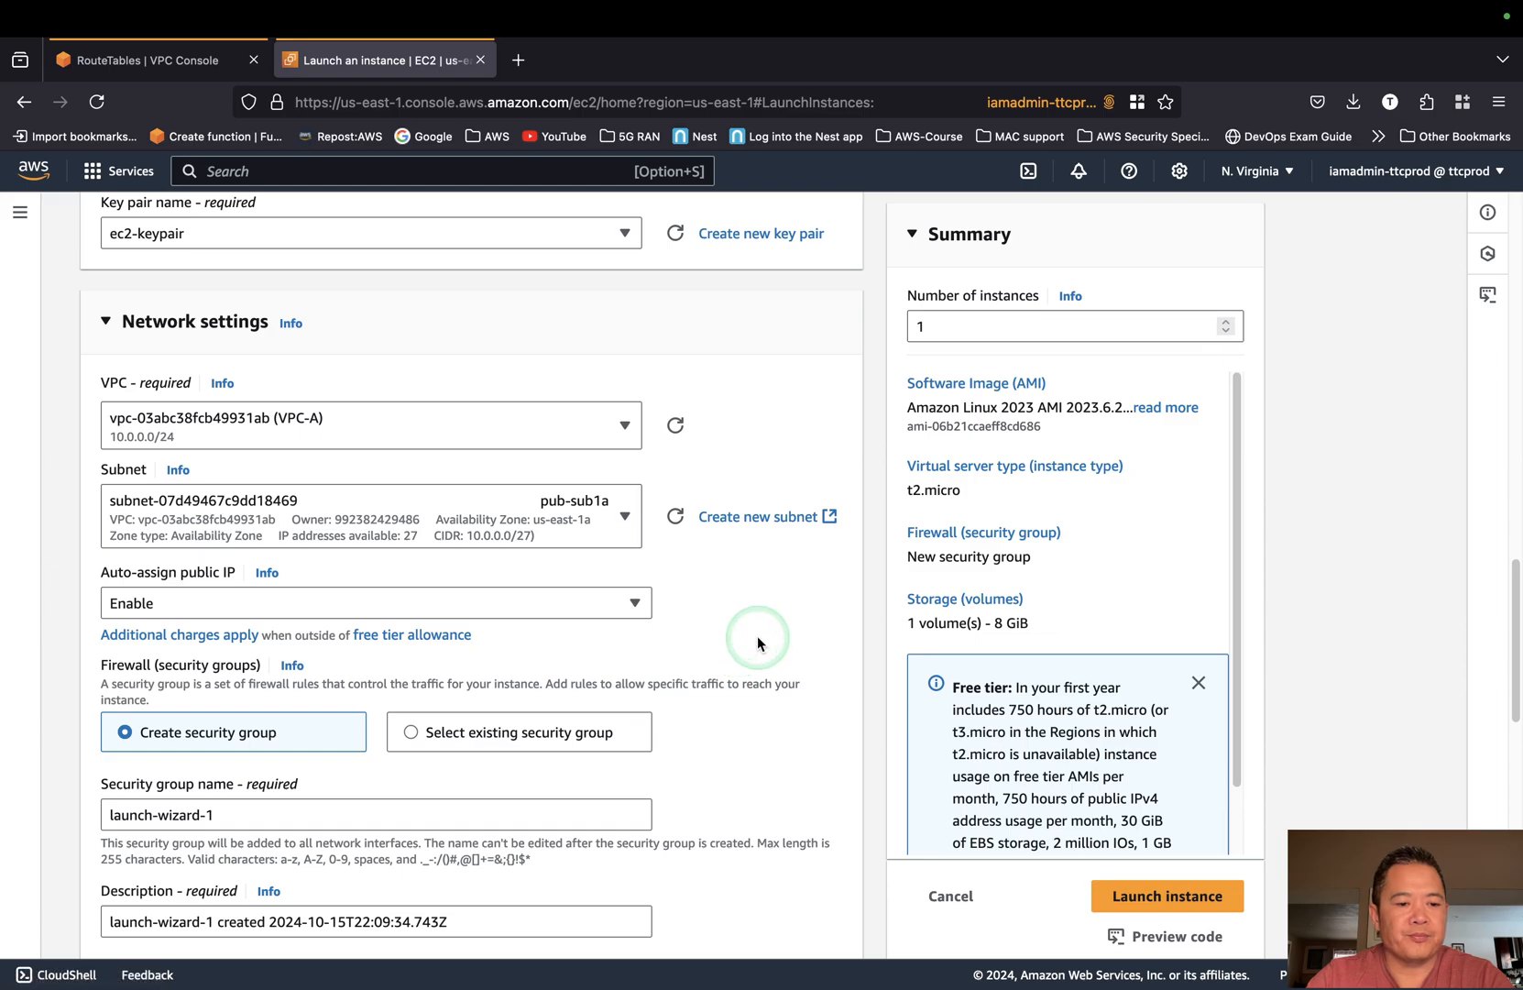
Name the instance's new security group ec2a-sg.
{"action": "scroll", "coordinate": [757, 642], "scroll_direction": "down", "scroll_amount": 2}
{"action": "scroll", "coordinate": [299, 628], "scroll_direction": "down", "scroll_amount": 1}
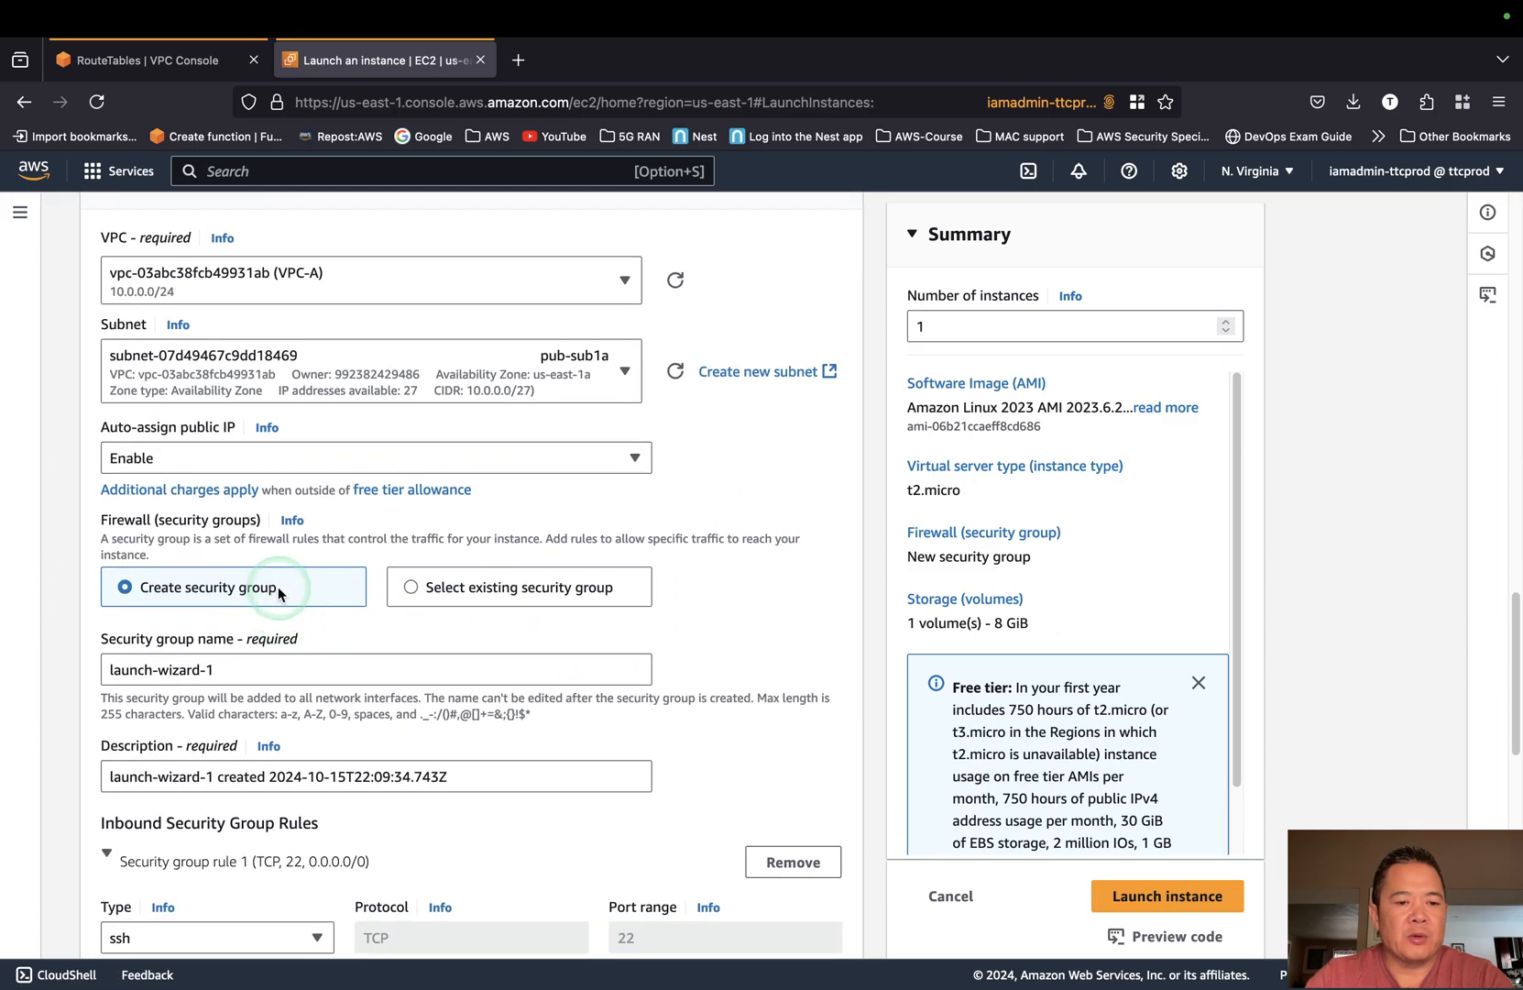
{"action": "left_click", "coordinate": [276, 662]}
{"action": "key", "text": "super+a"}
{"action": "type", "text": "e"}
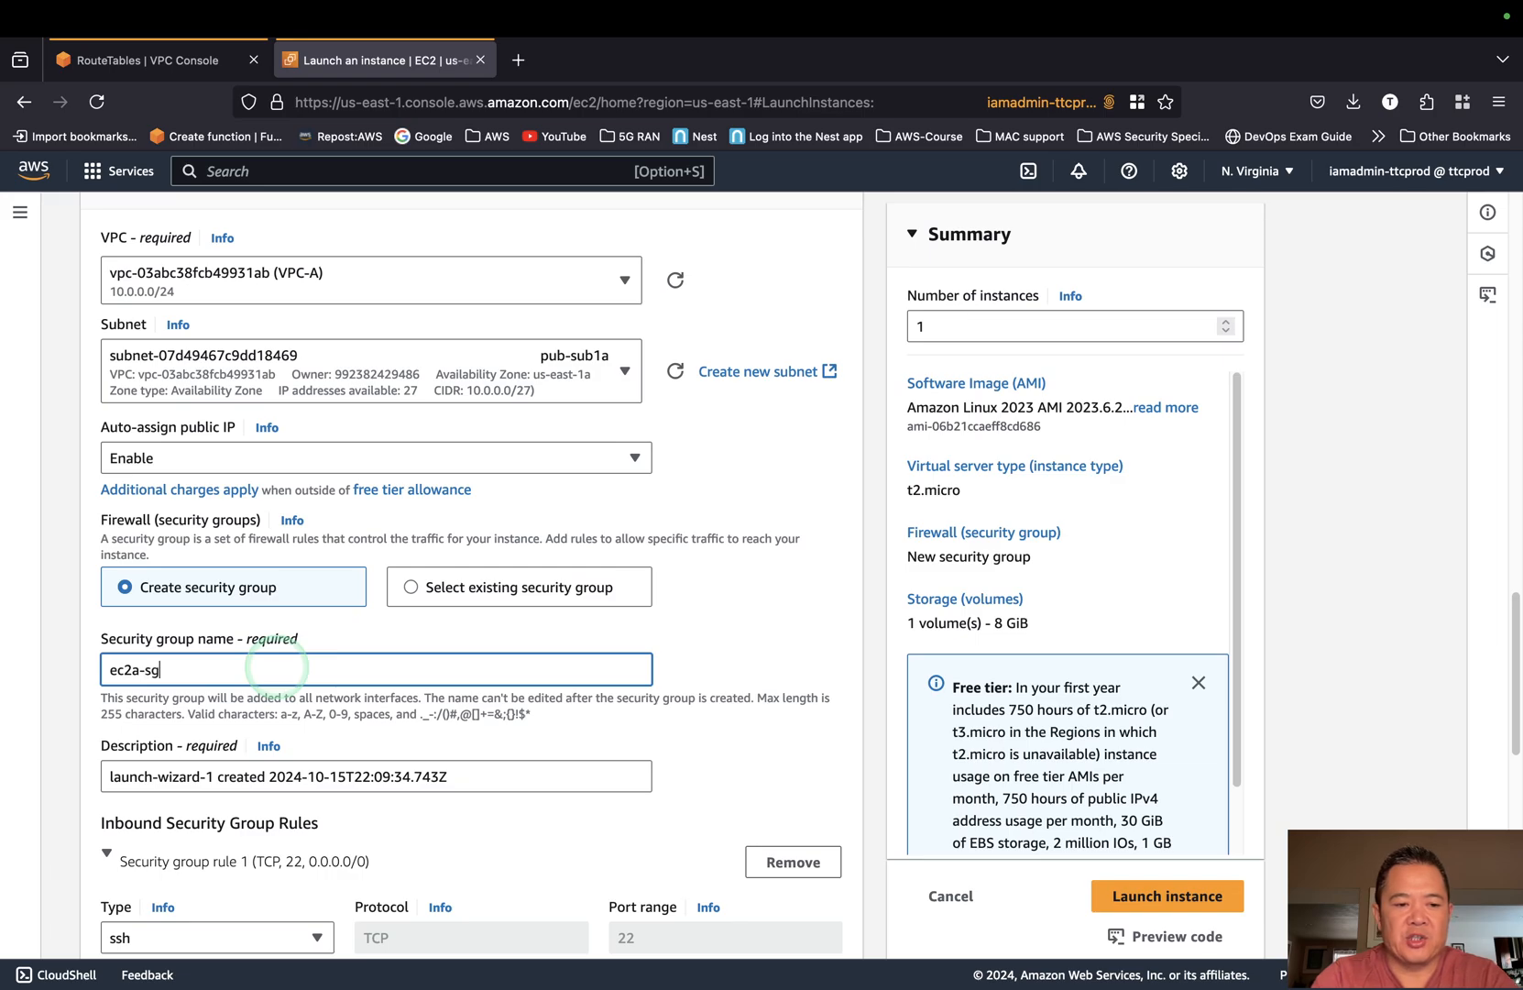
{"action": "type", "text": "c2a-sg"}
Set the source type of the inbound ssh rule to My IP.
{"action": "scroll", "coordinate": [623, 588], "scroll_direction": "down", "scroll_amount": 4}
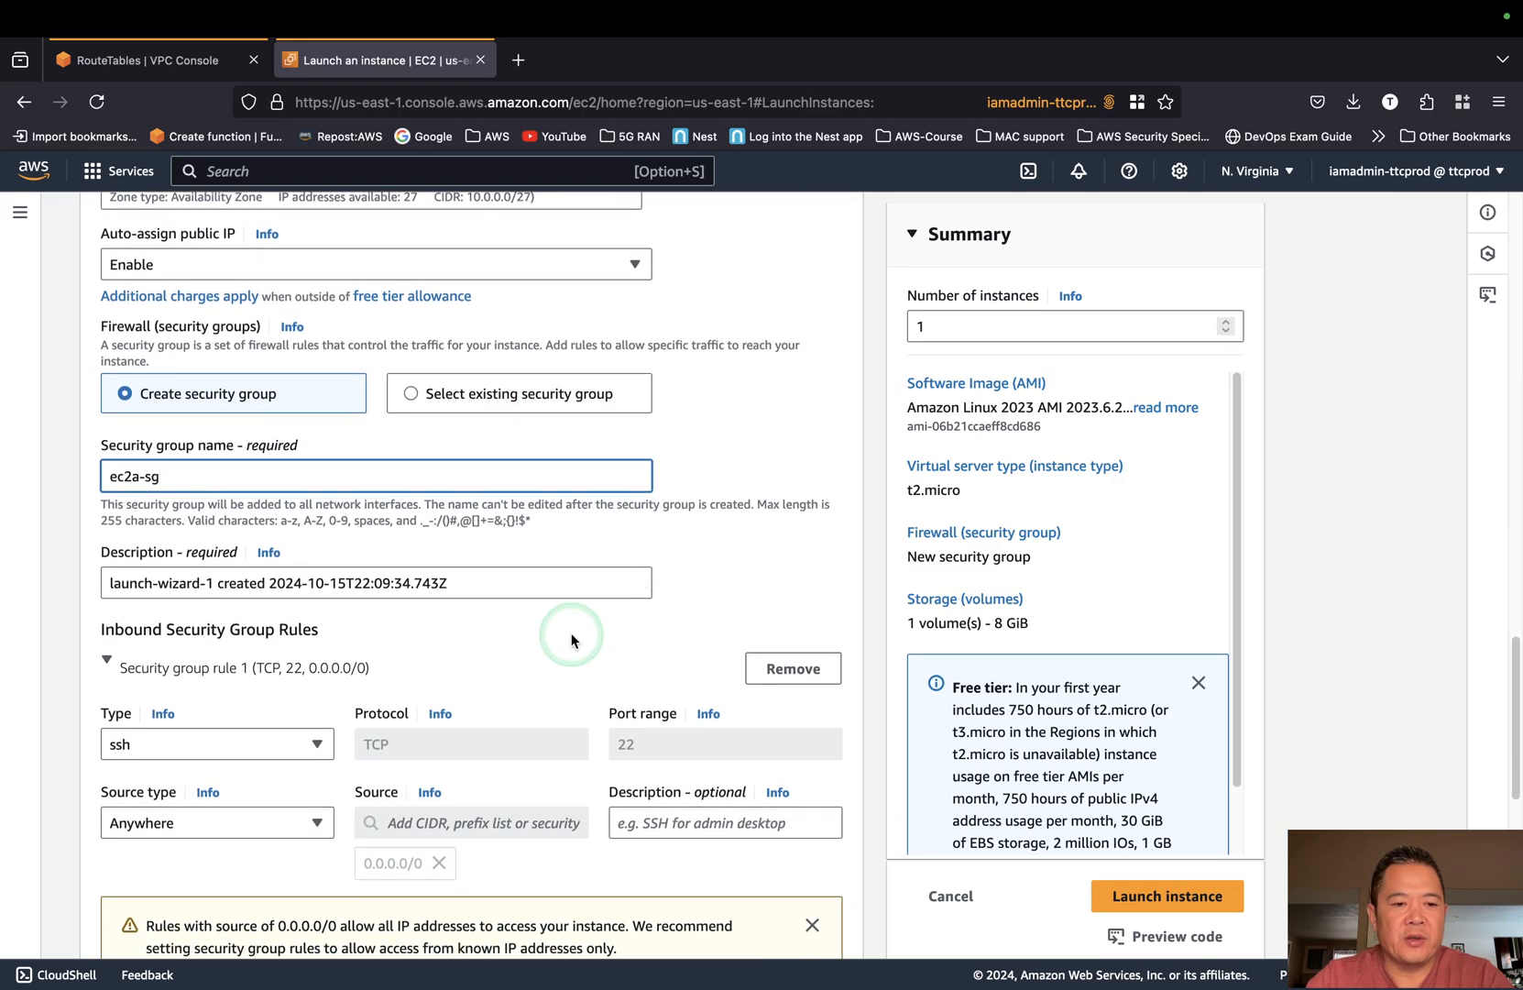
{"action": "scroll", "coordinate": [426, 639], "scroll_direction": "down", "scroll_amount": 2}
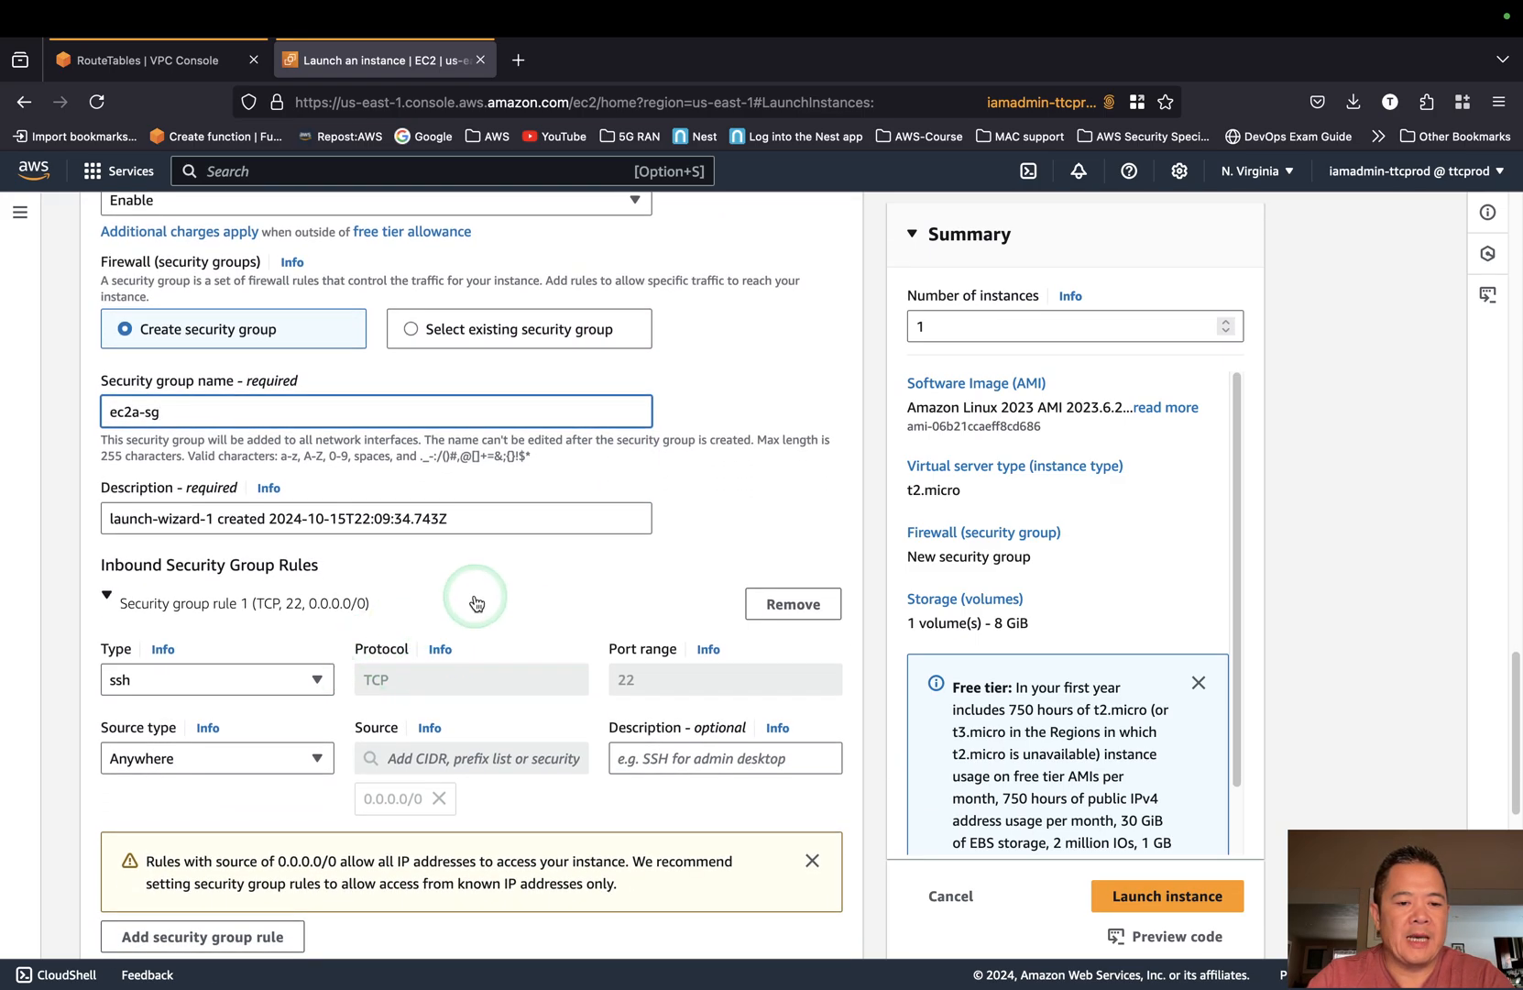
{"action": "left_click", "coordinate": [317, 758]}
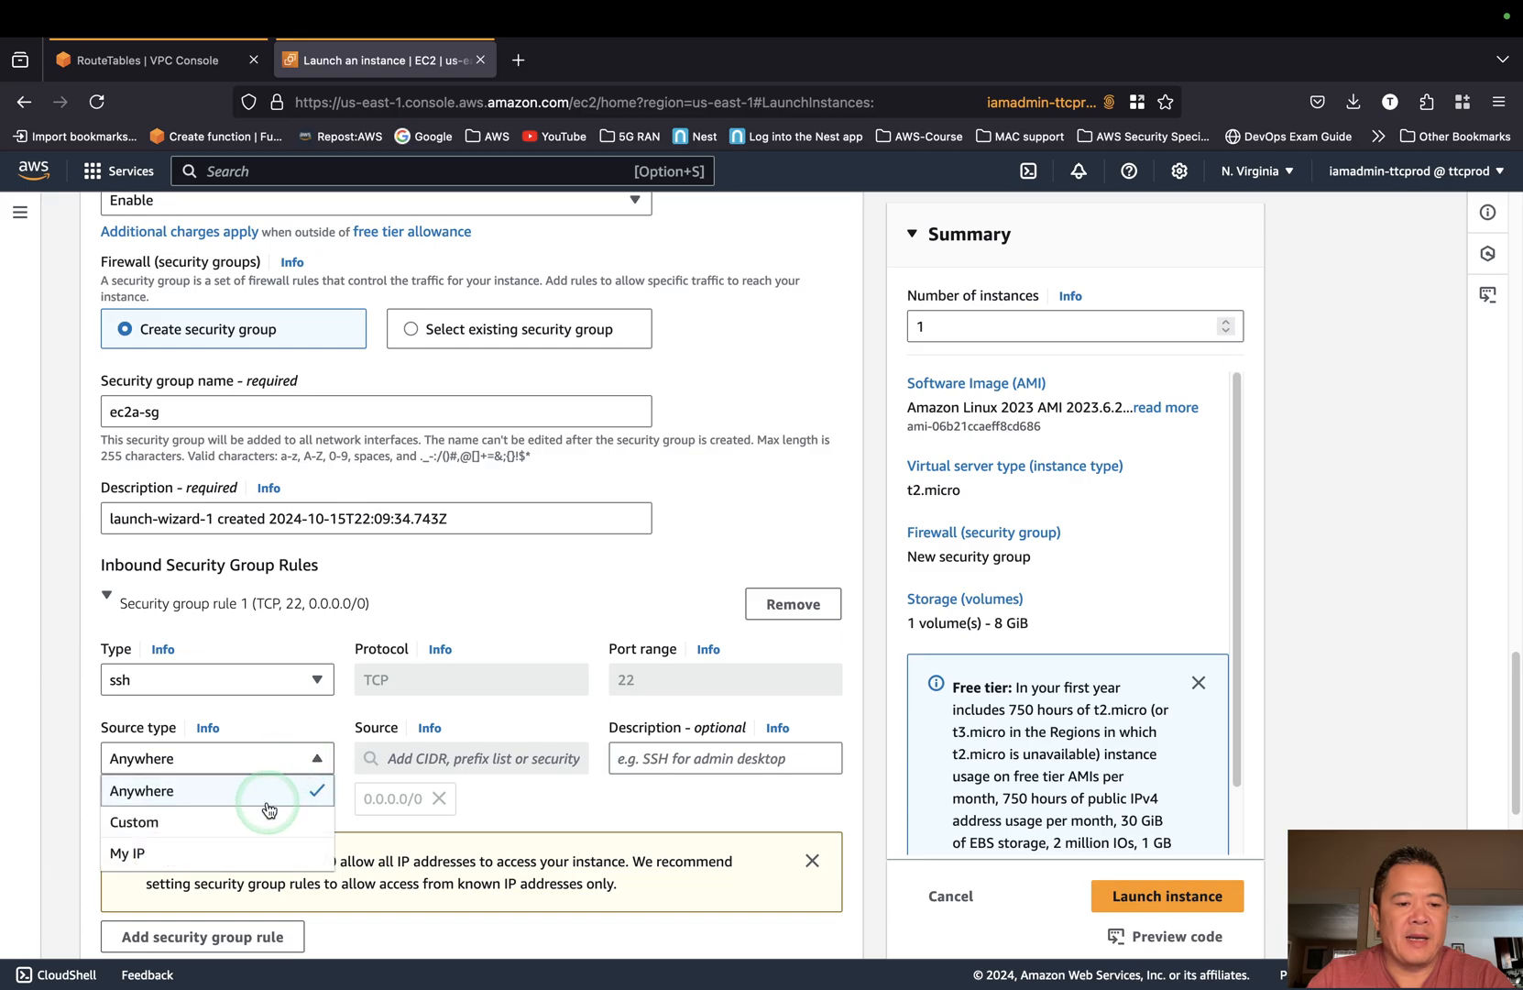
{"action": "left_click", "coordinate": [250, 854]}
Add a second inbound rule to the security group for All ICMP - IPv4 with My IP as the source type.
{"action": "scroll", "coordinate": [641, 623], "scroll_direction": "down", "scroll_amount": 2}
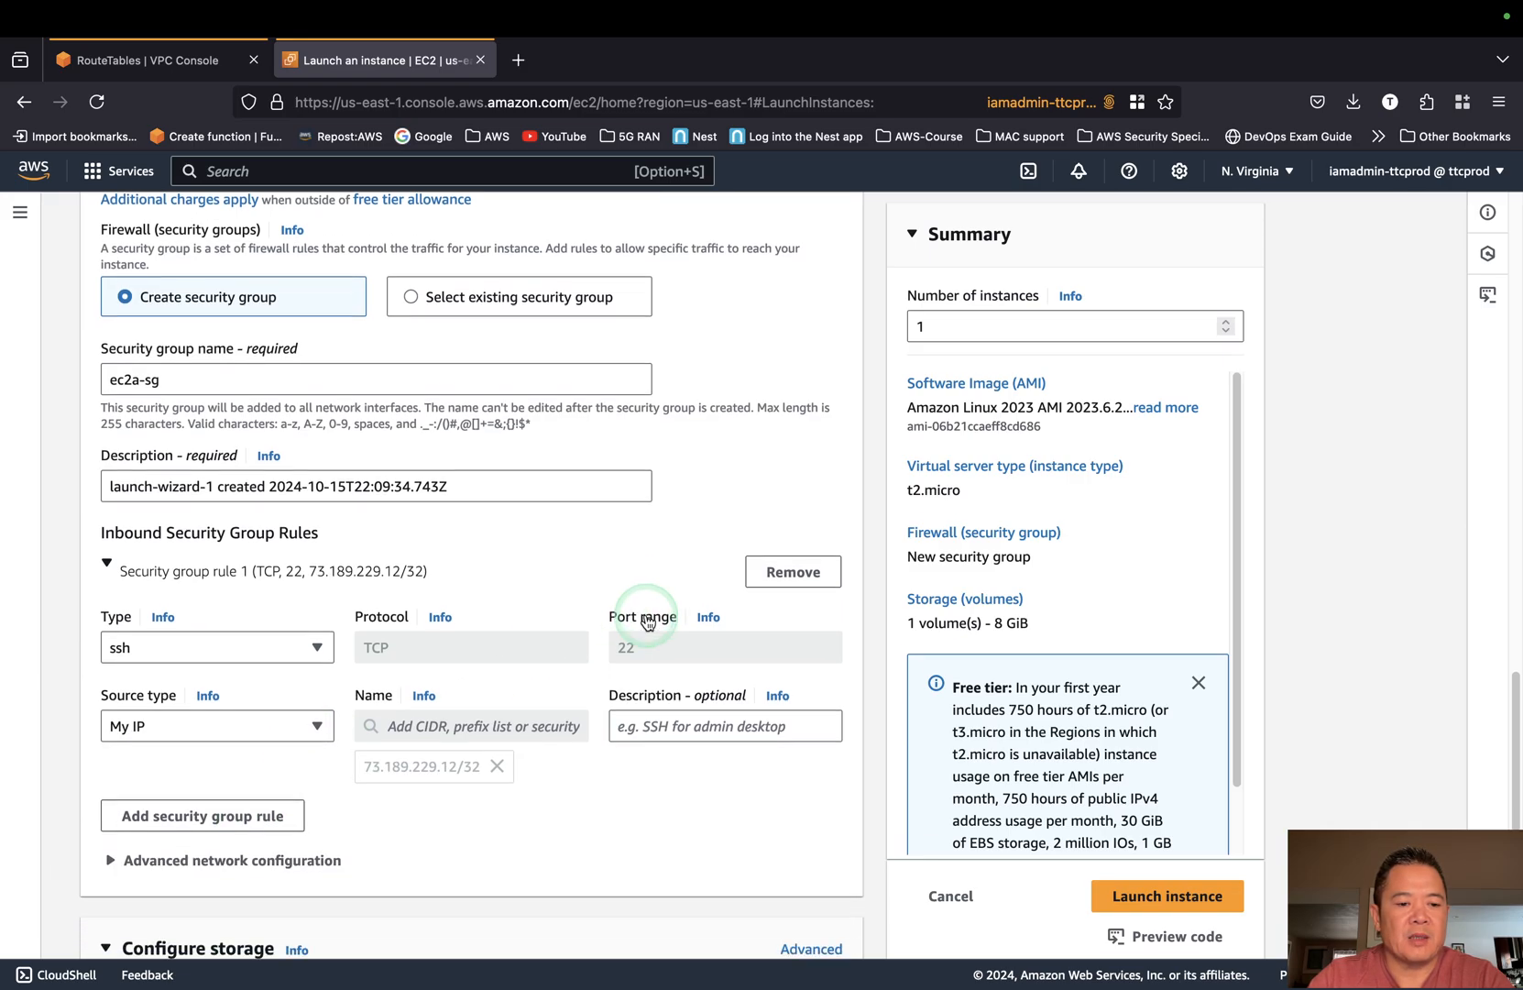
{"action": "left_click", "coordinate": [266, 782]}
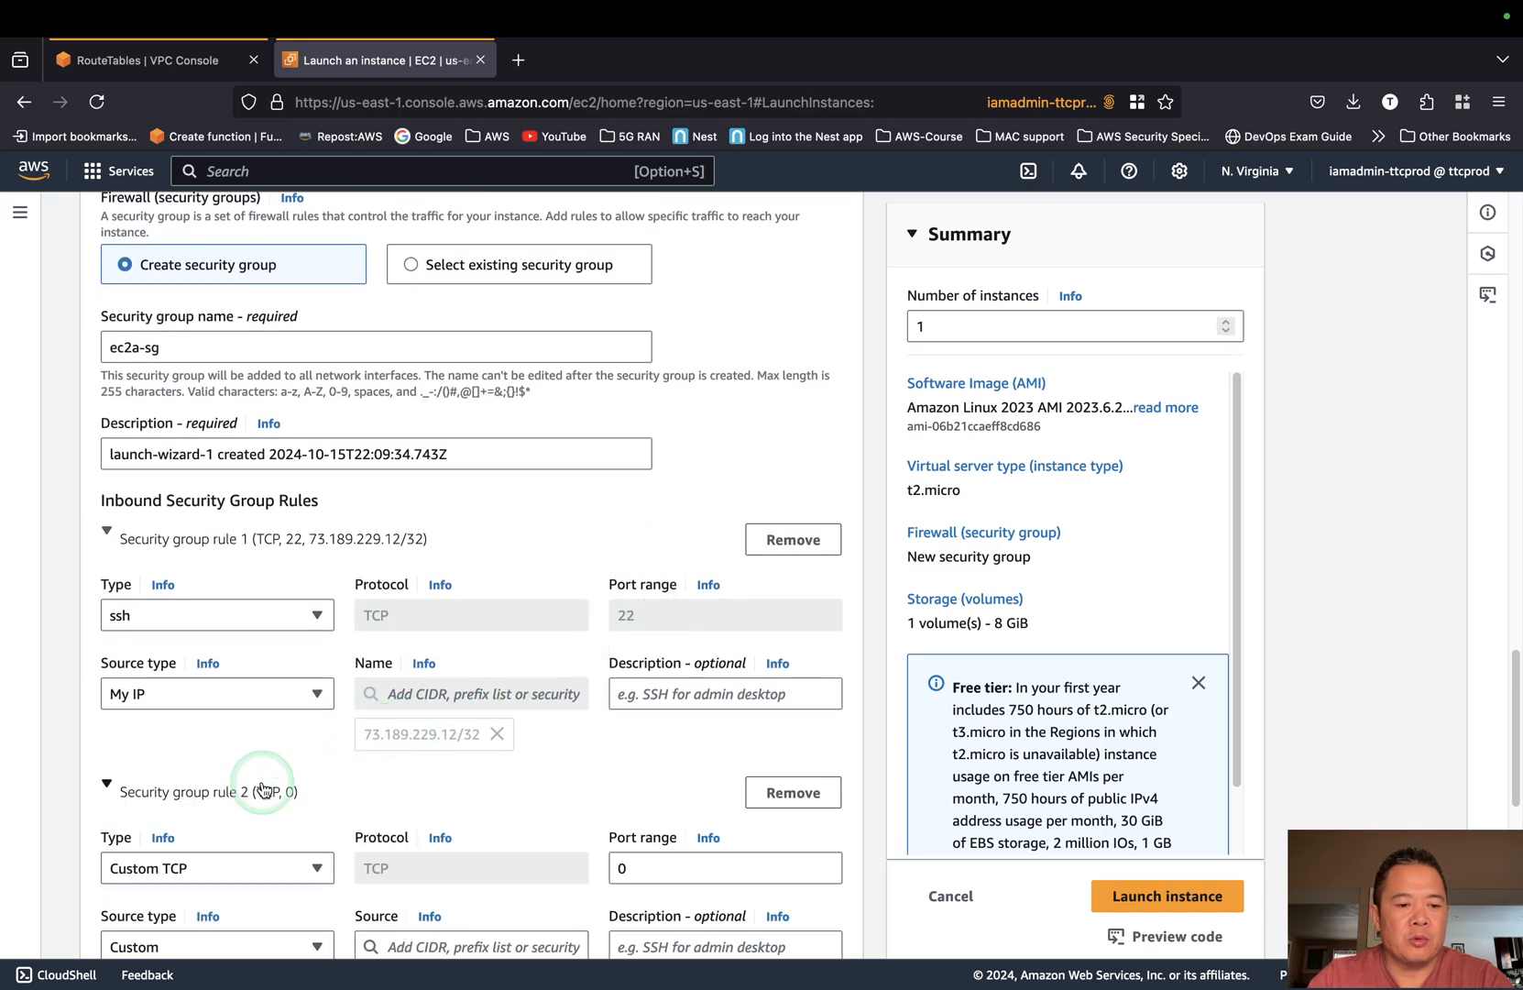
{"action": "scroll", "coordinate": [376, 736], "scroll_direction": "down", "scroll_amount": 1}
{"action": "scroll", "coordinate": [375, 736], "scroll_direction": "down", "scroll_amount": 4}
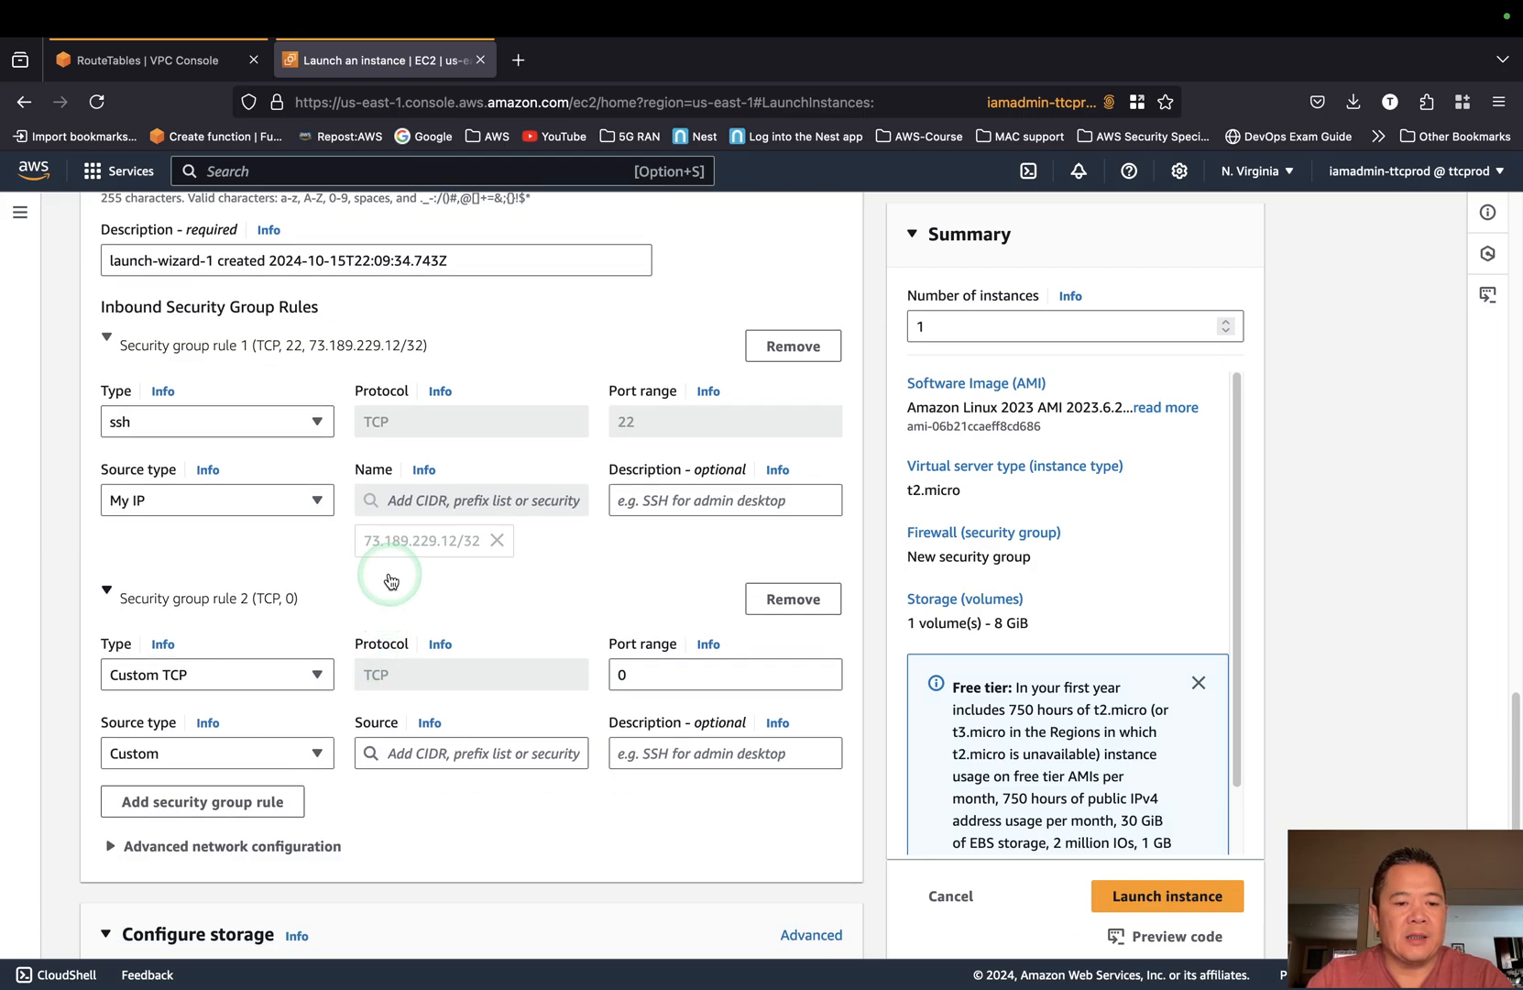
{"action": "left_click", "coordinate": [311, 674]}
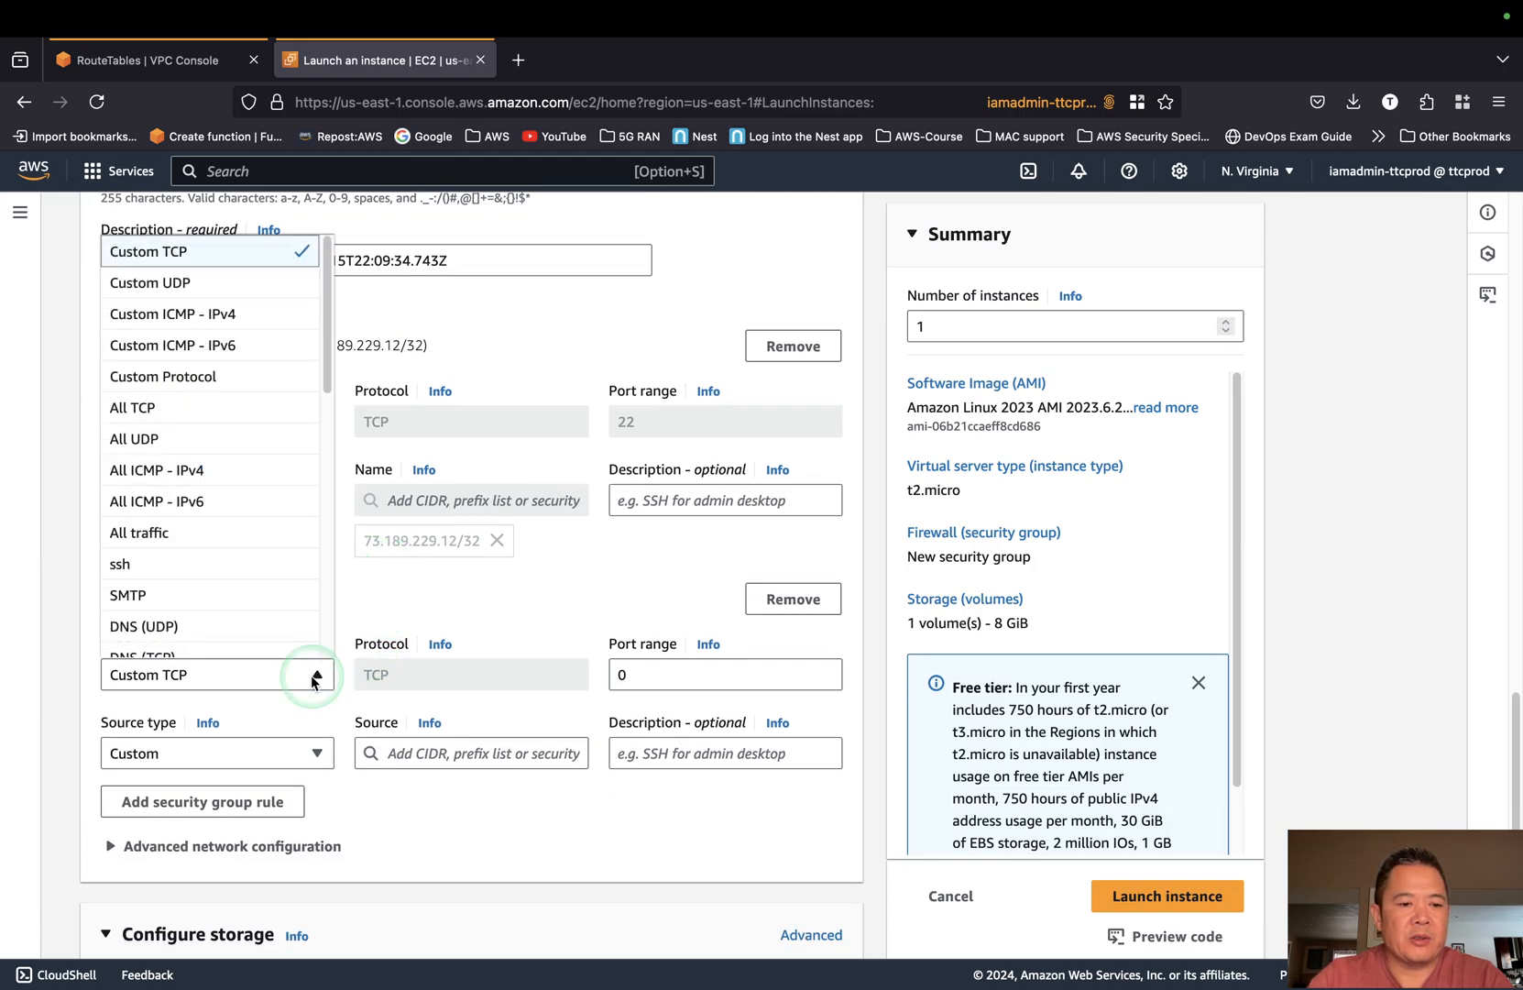
{"action": "left_click", "coordinate": [205, 473]}
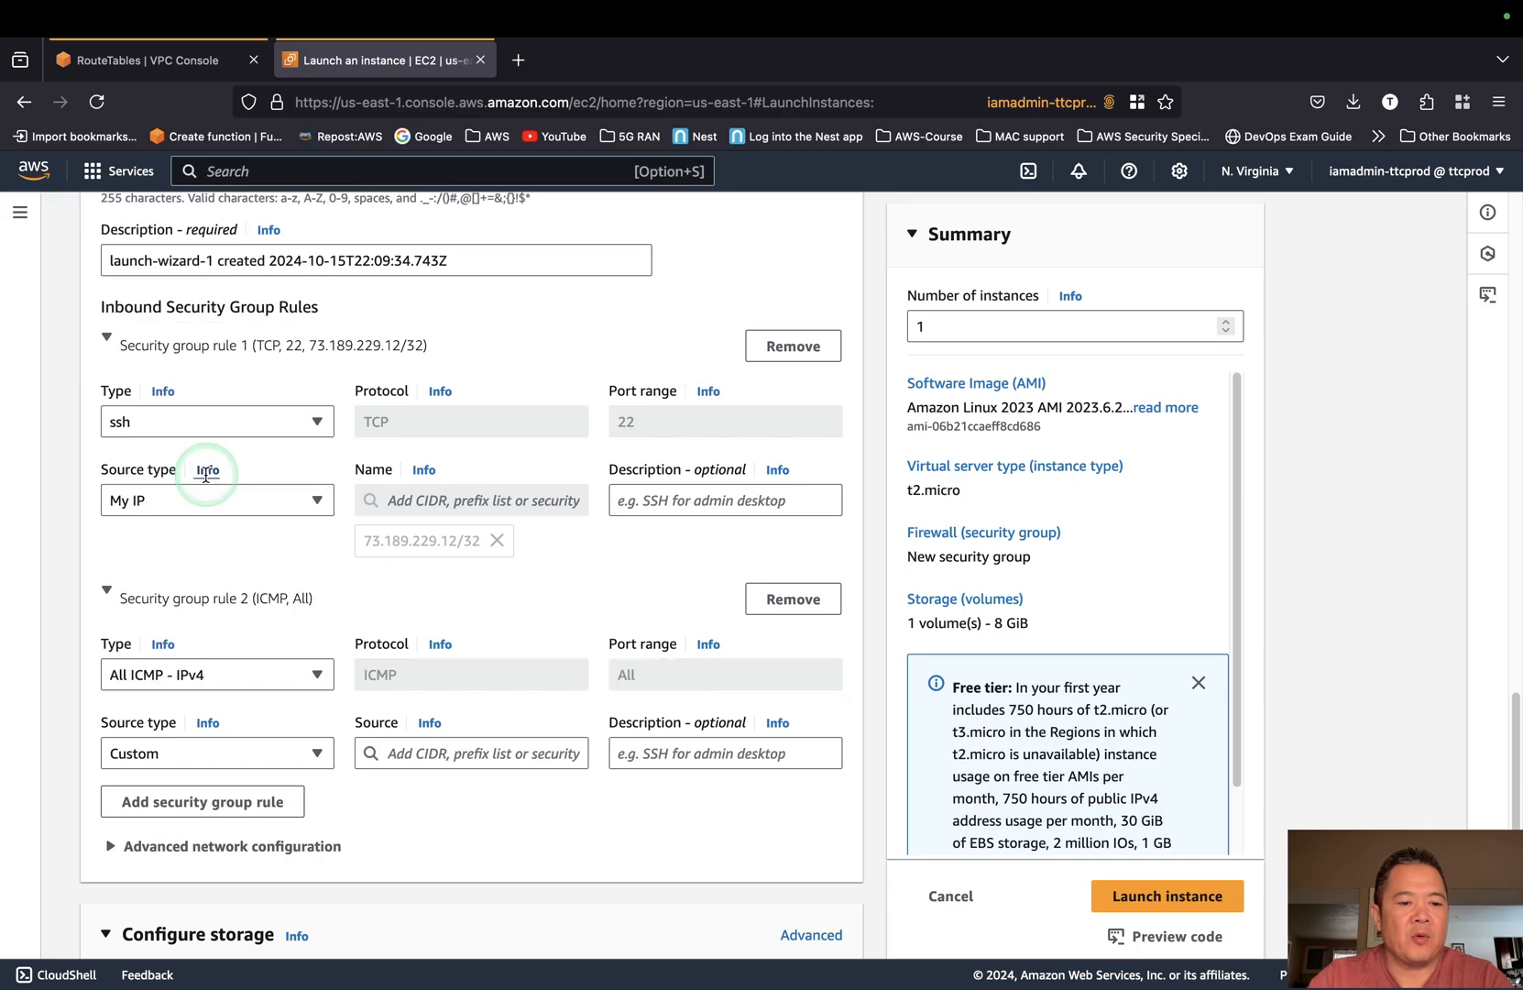
{"action": "left_click", "coordinate": [292, 753]}
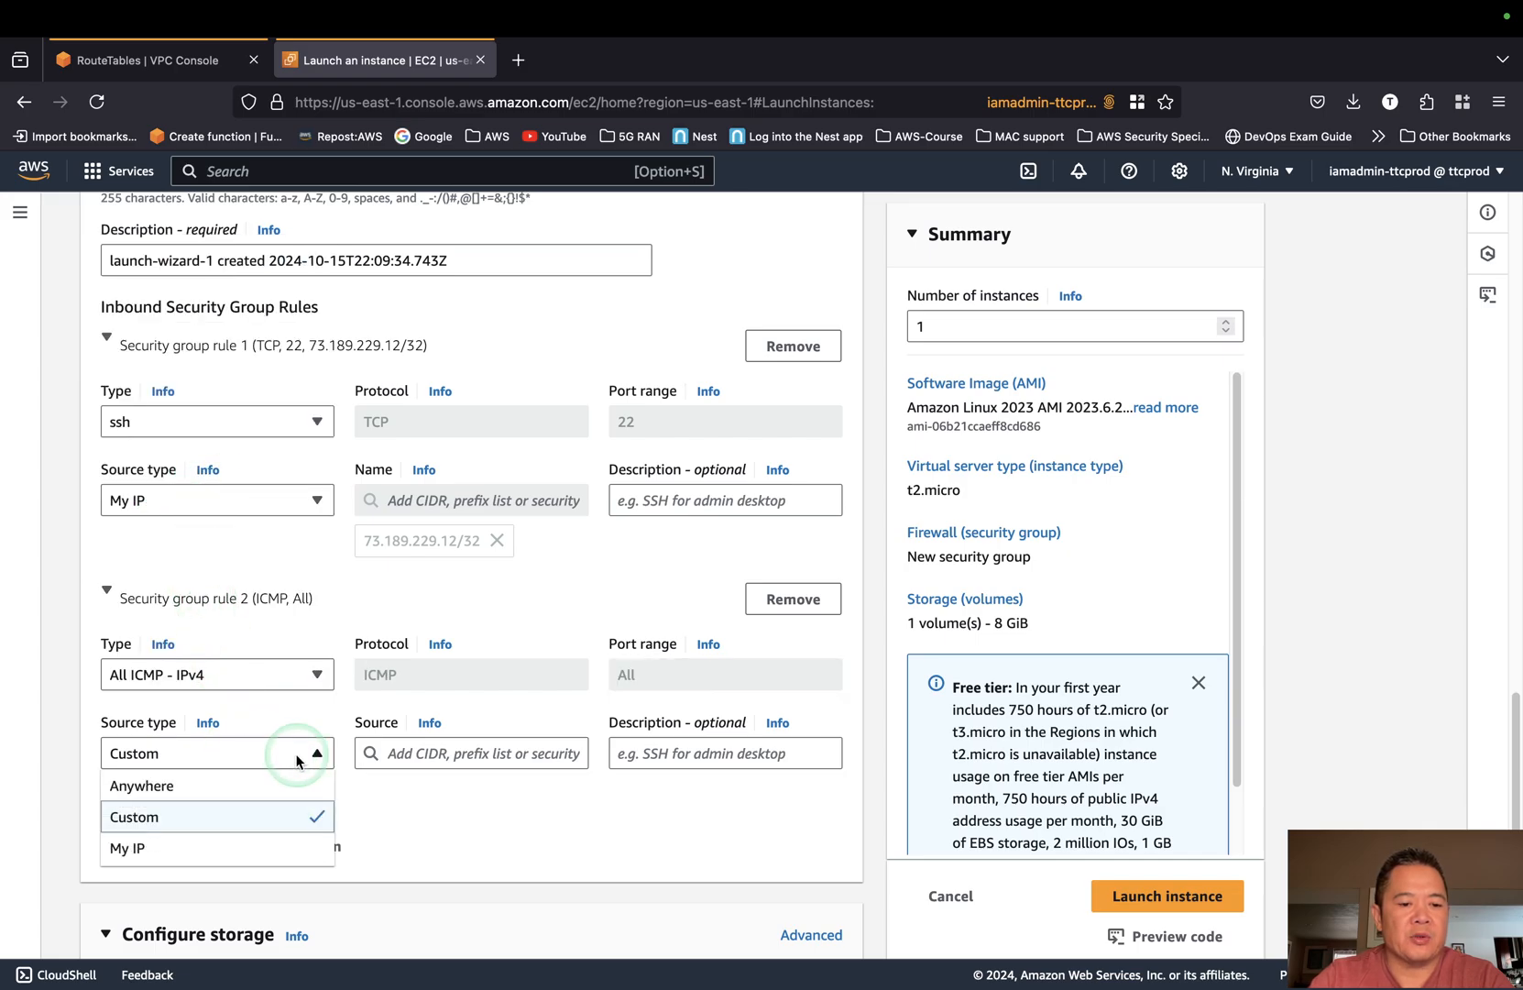
{"action": "left_click", "coordinate": [266, 853]}
{"action": "scroll", "coordinate": [517, 641], "scroll_direction": "down", "scroll_amount": 1}
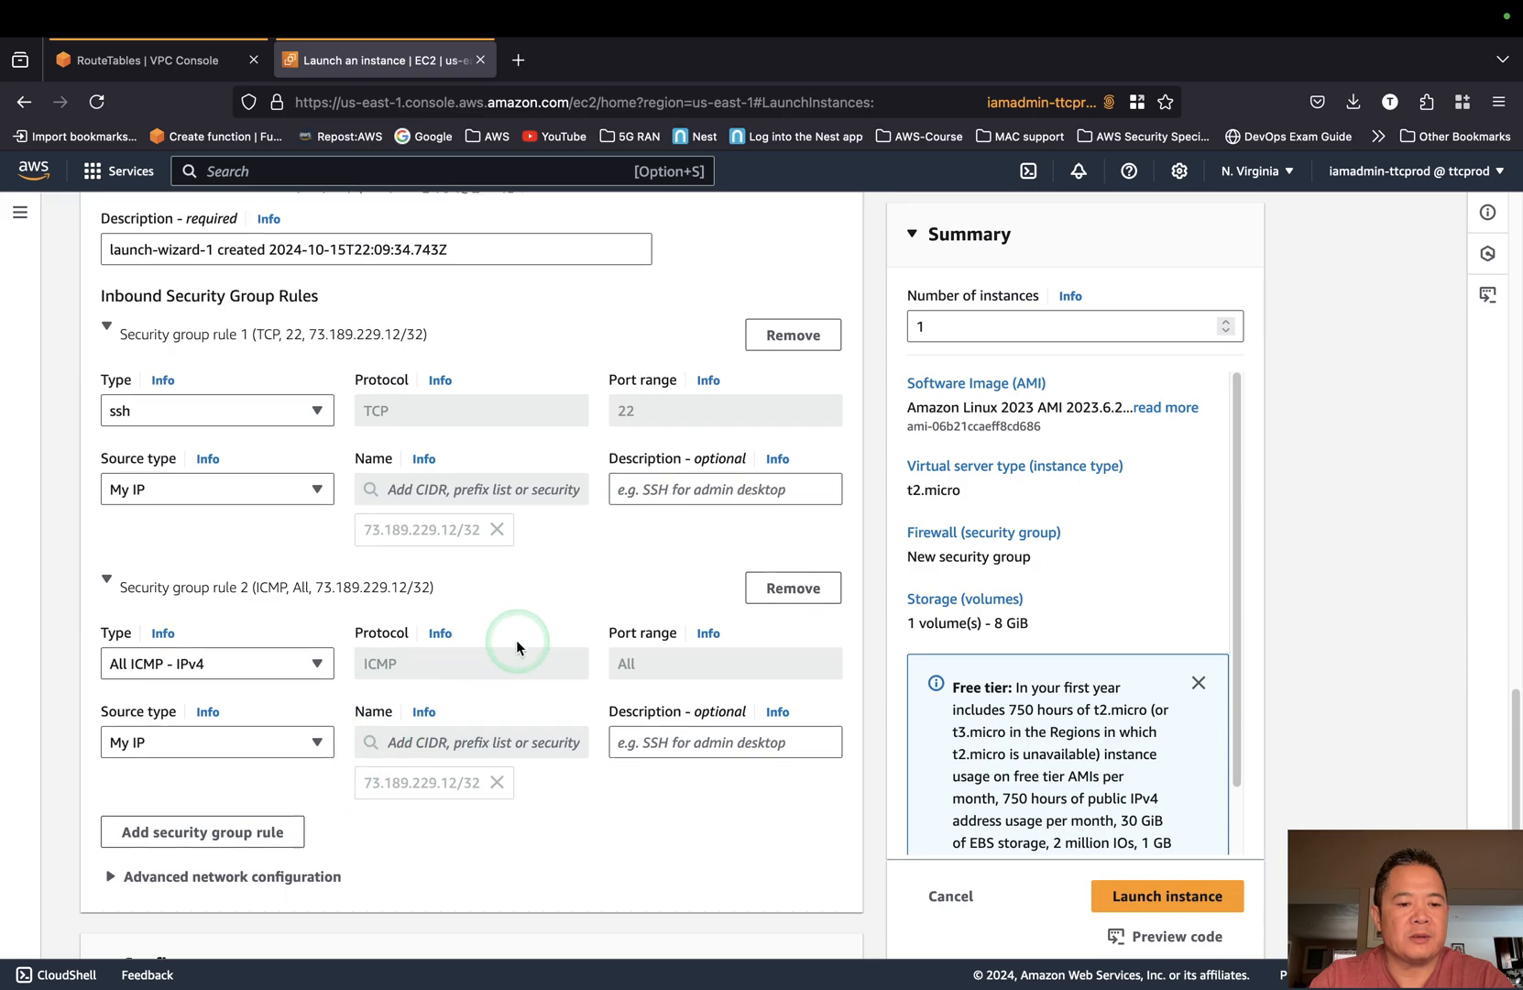
Add a third inbound security group rule for HTTP with My IP as the source type.
{"action": "scroll", "coordinate": [517, 641], "scroll_direction": "down", "scroll_amount": 3}
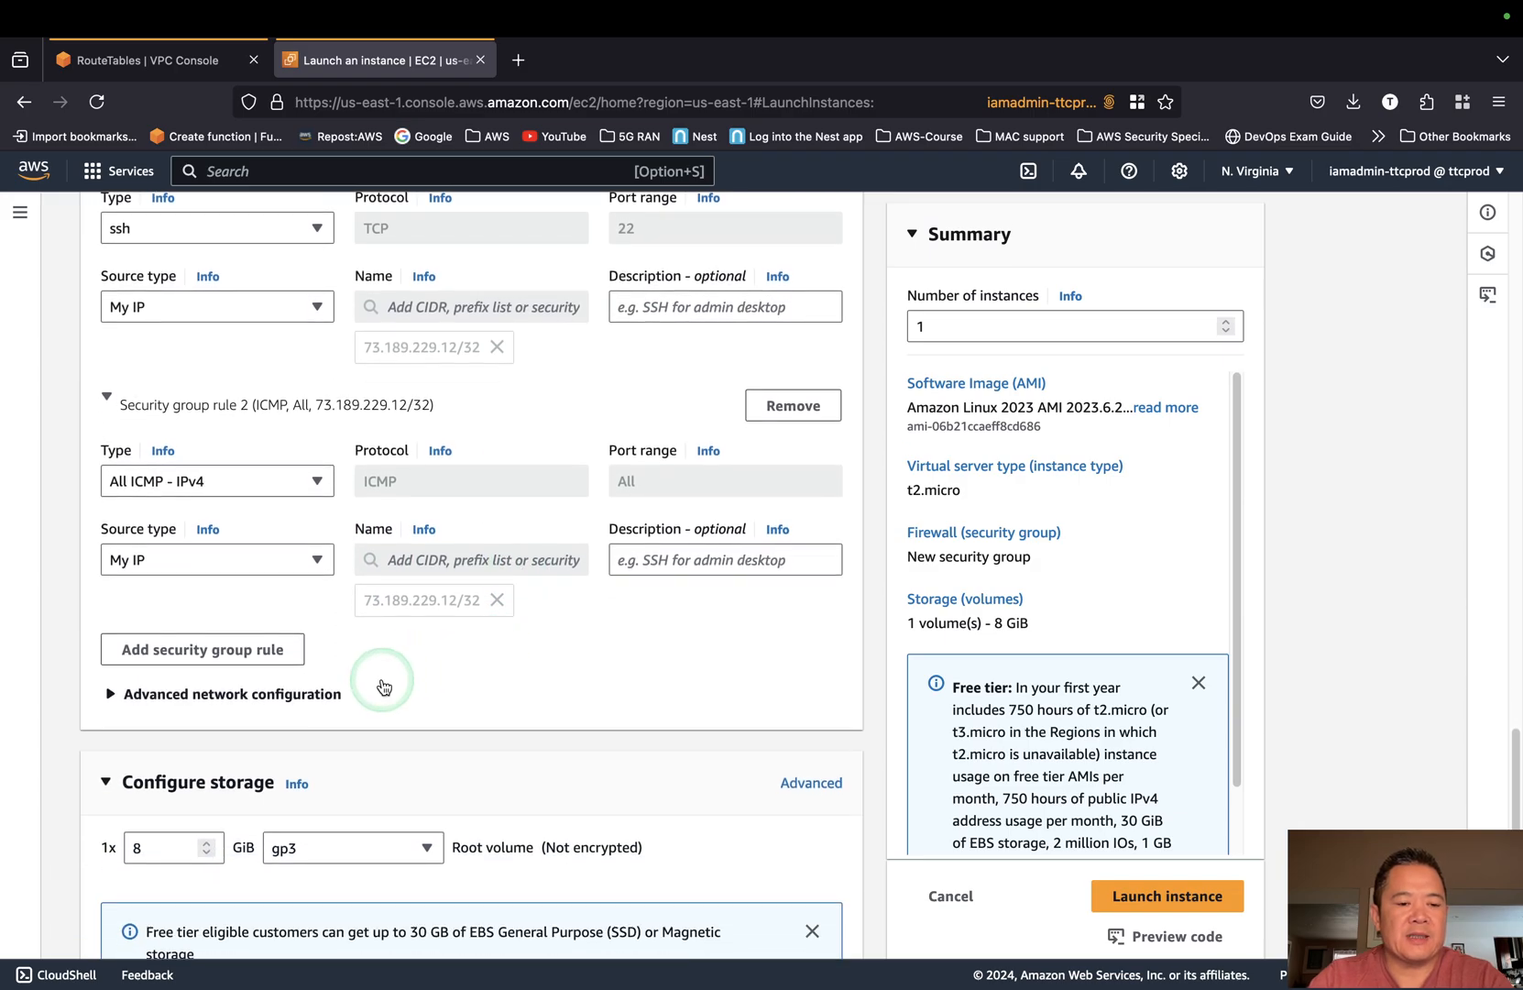
{"action": "left_click", "coordinate": [217, 652]}
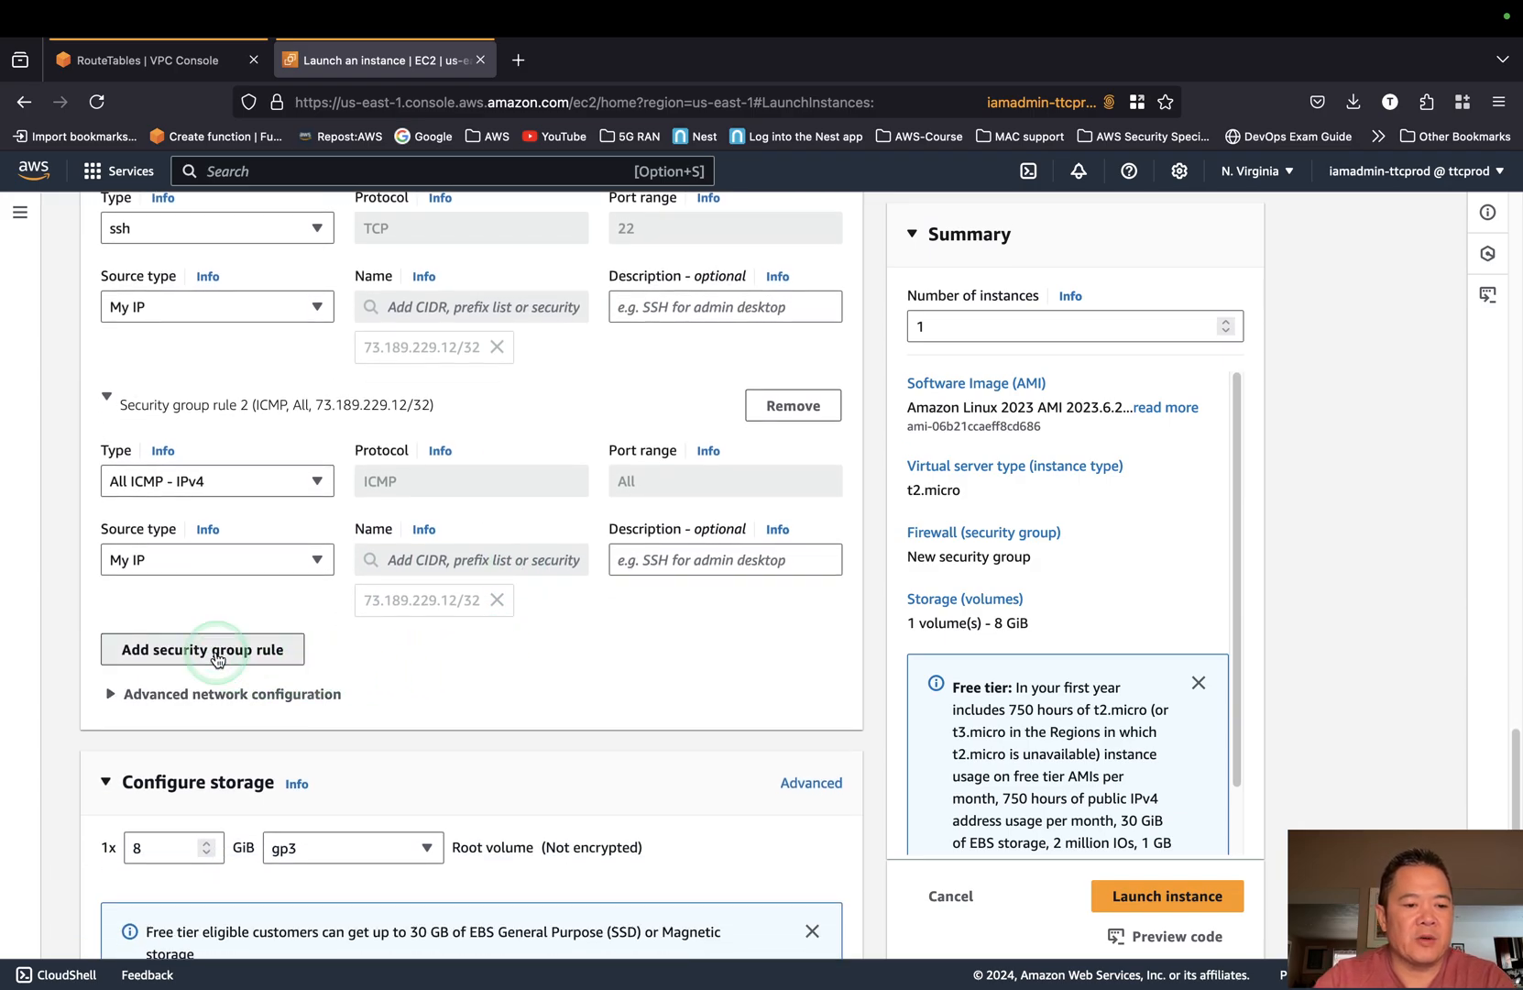
{"action": "left_click", "coordinate": [218, 729]}
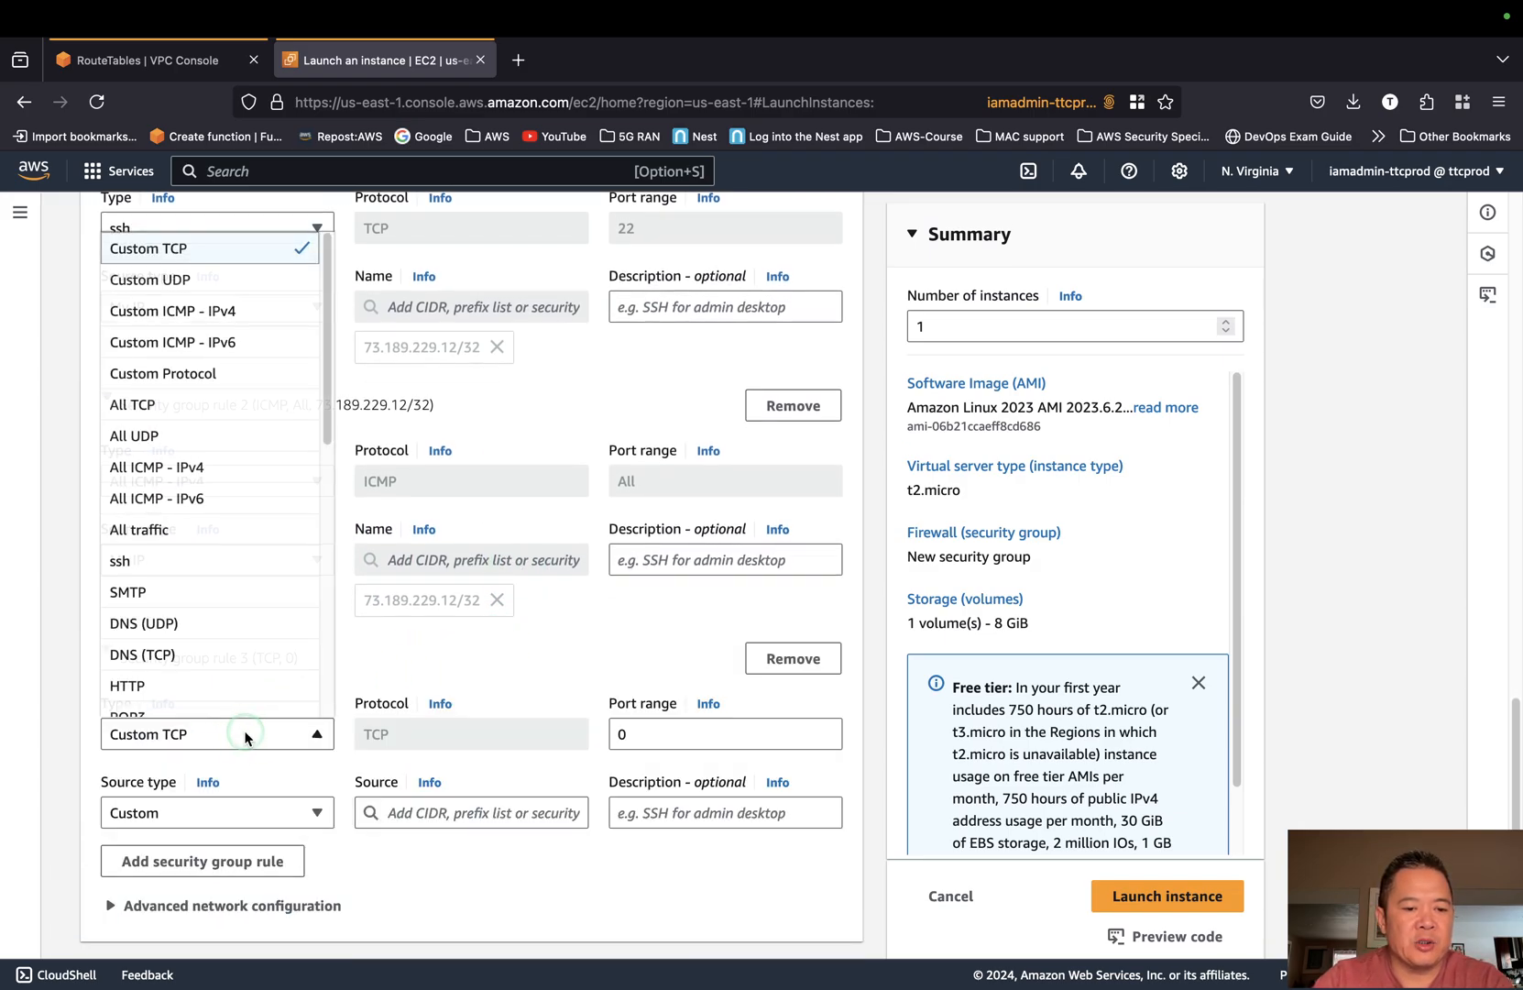
{"action": "left_click", "coordinate": [210, 686]}
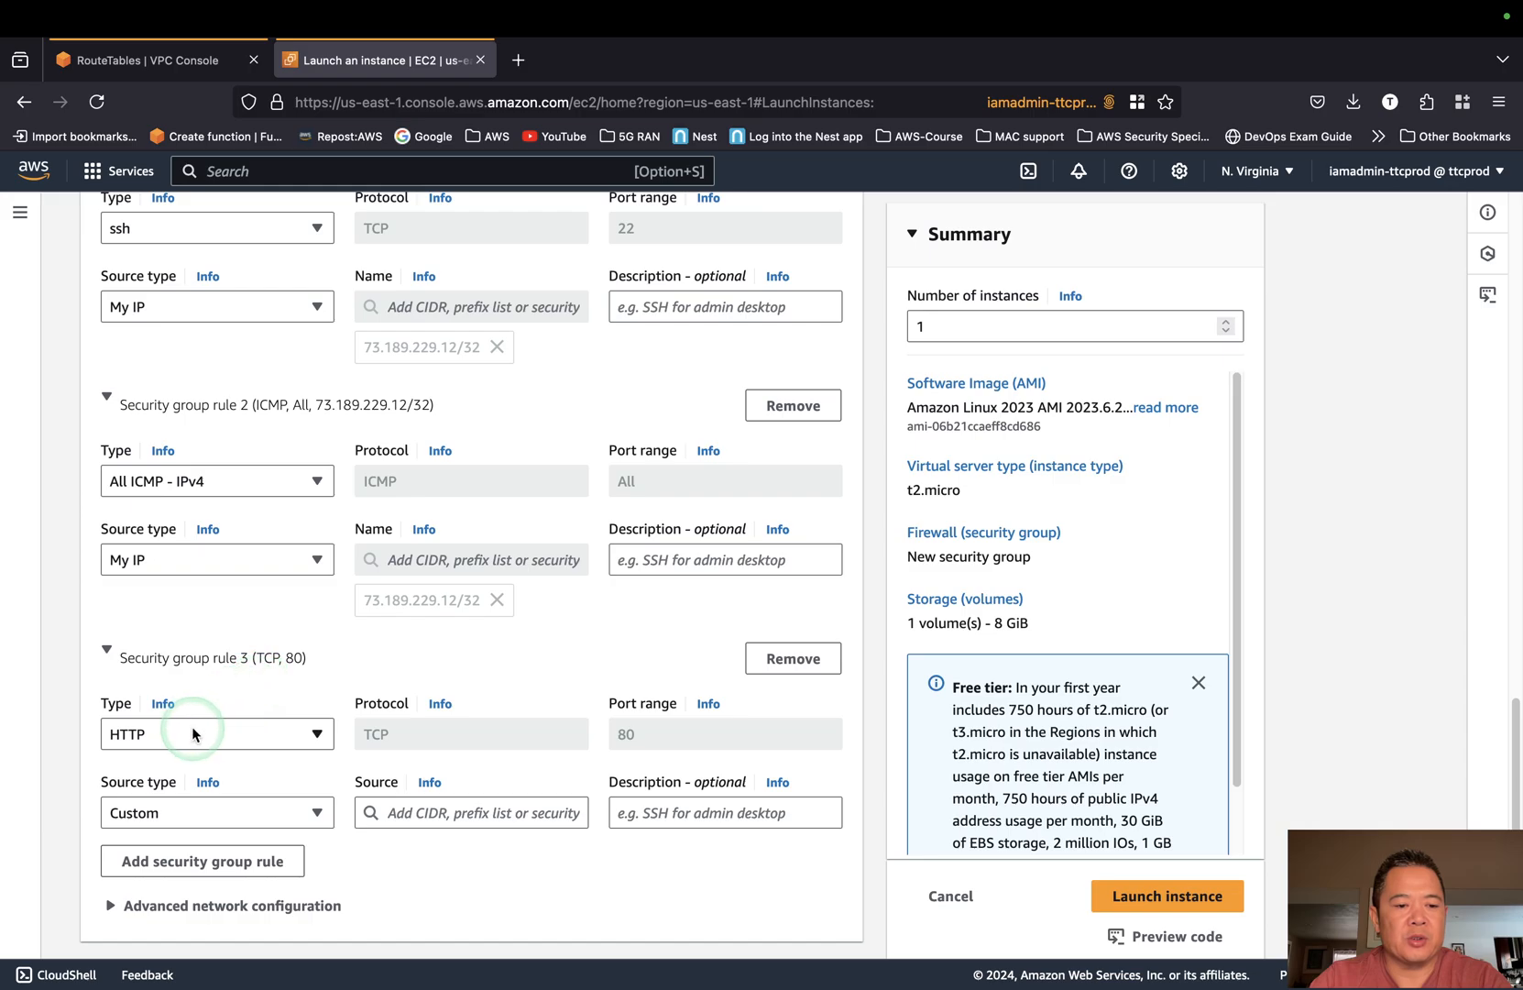
{"action": "scroll", "coordinate": [316, 715], "scroll_direction": "down", "scroll_amount": 3}
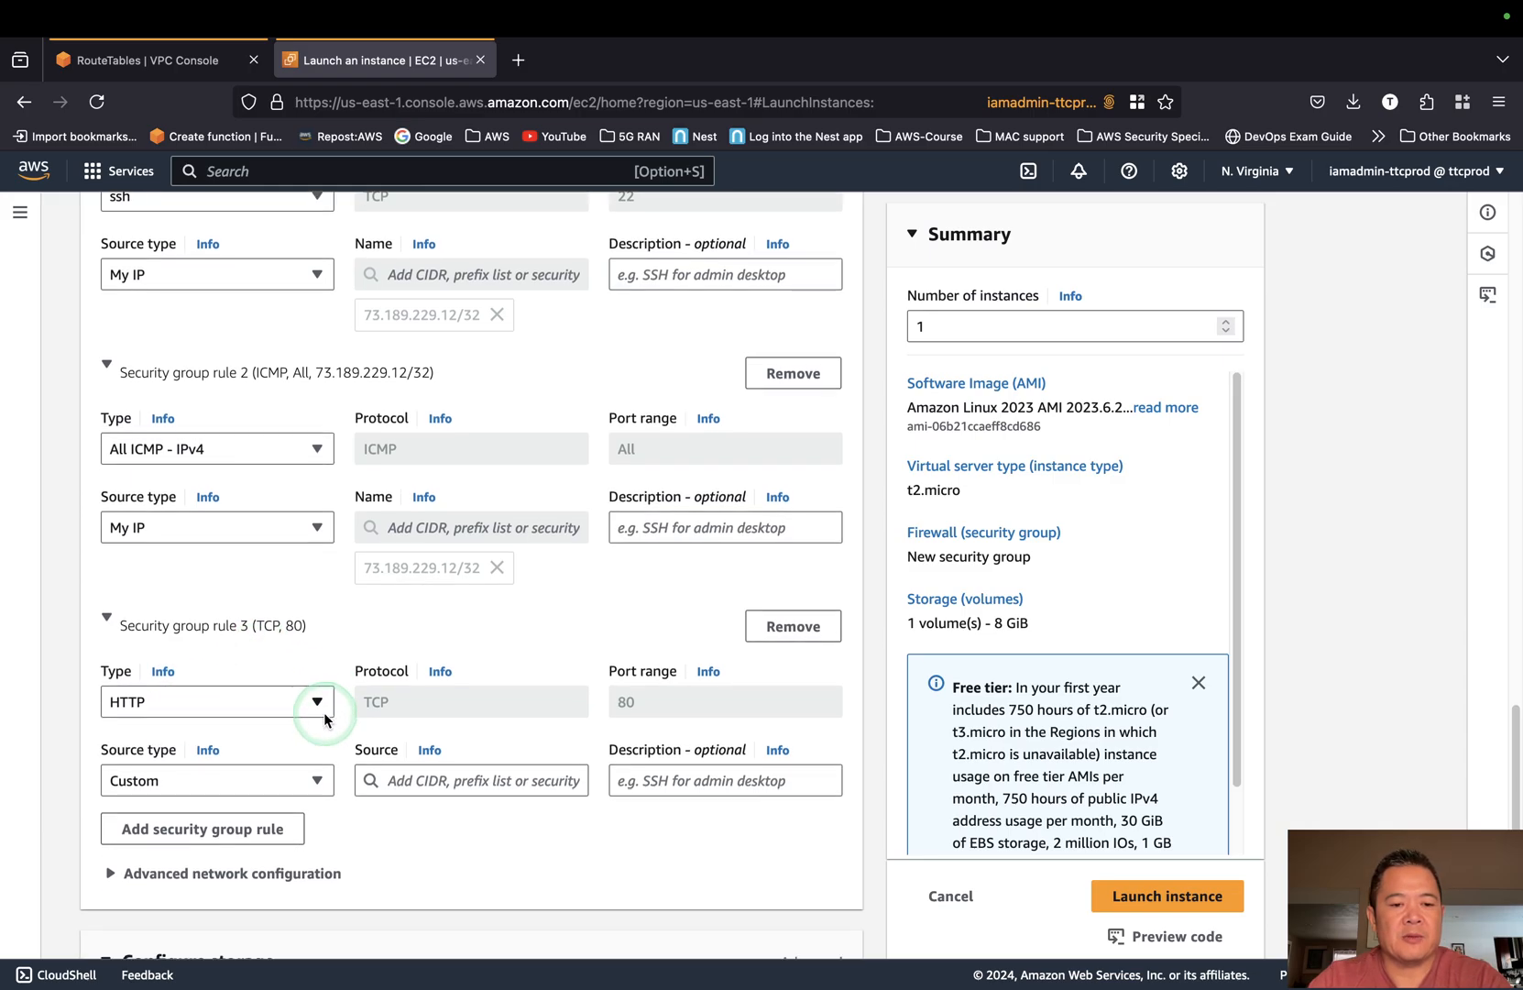
{"action": "scroll", "coordinate": [325, 718], "scroll_direction": "down", "scroll_amount": 2}
{"action": "left_click", "coordinate": [316, 620]}
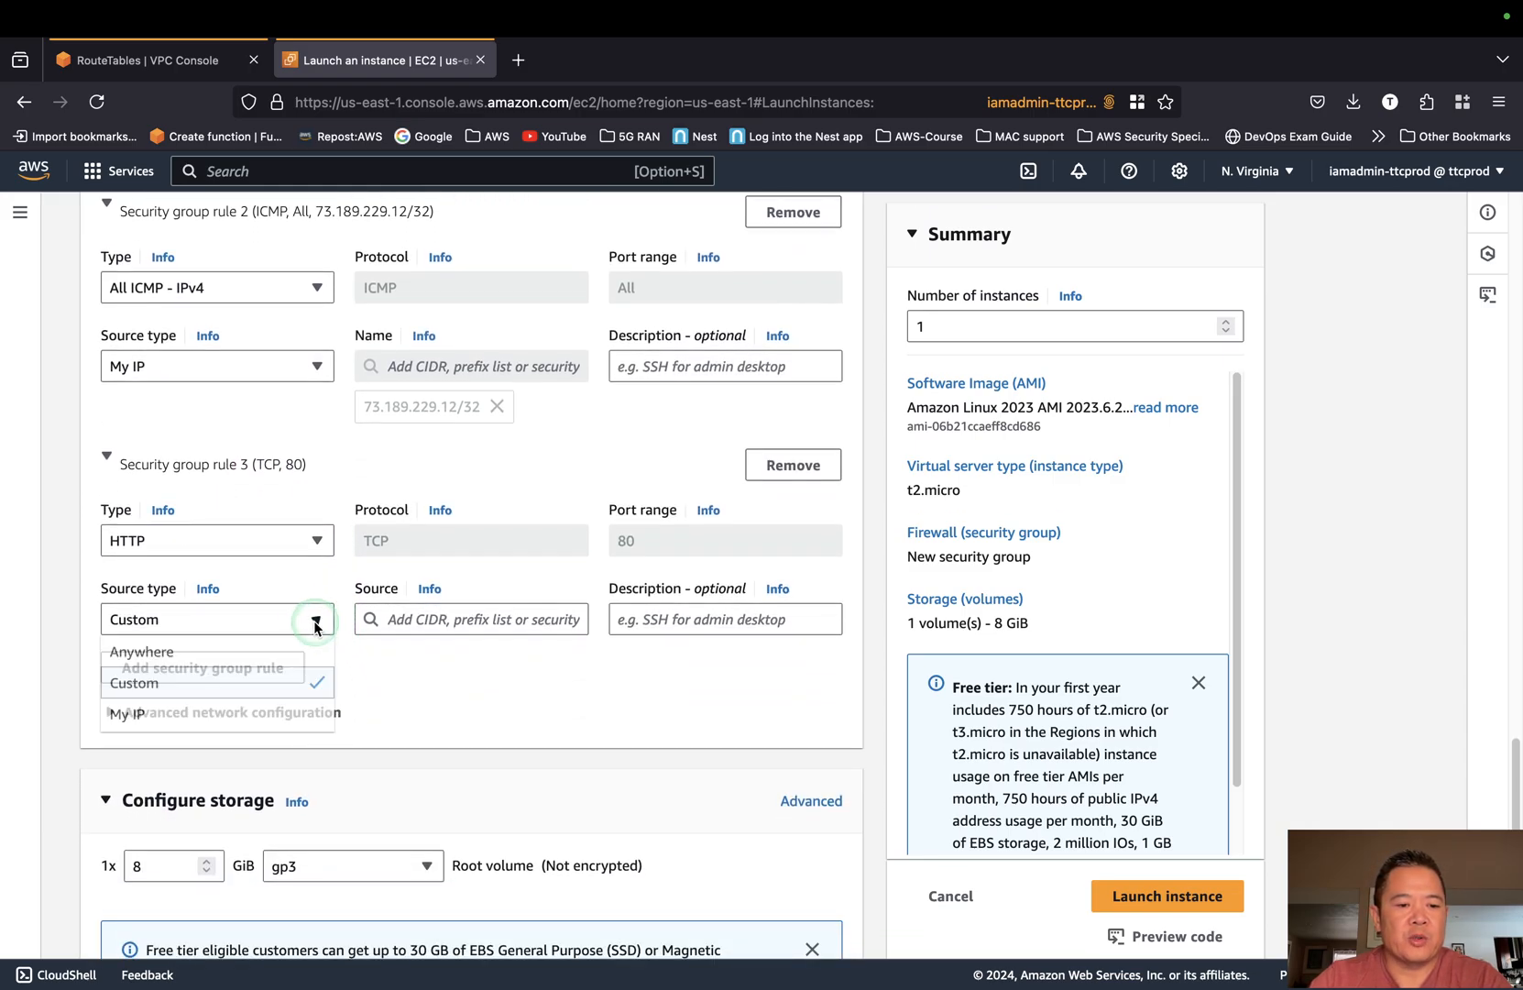
{"action": "left_click", "coordinate": [245, 714]}
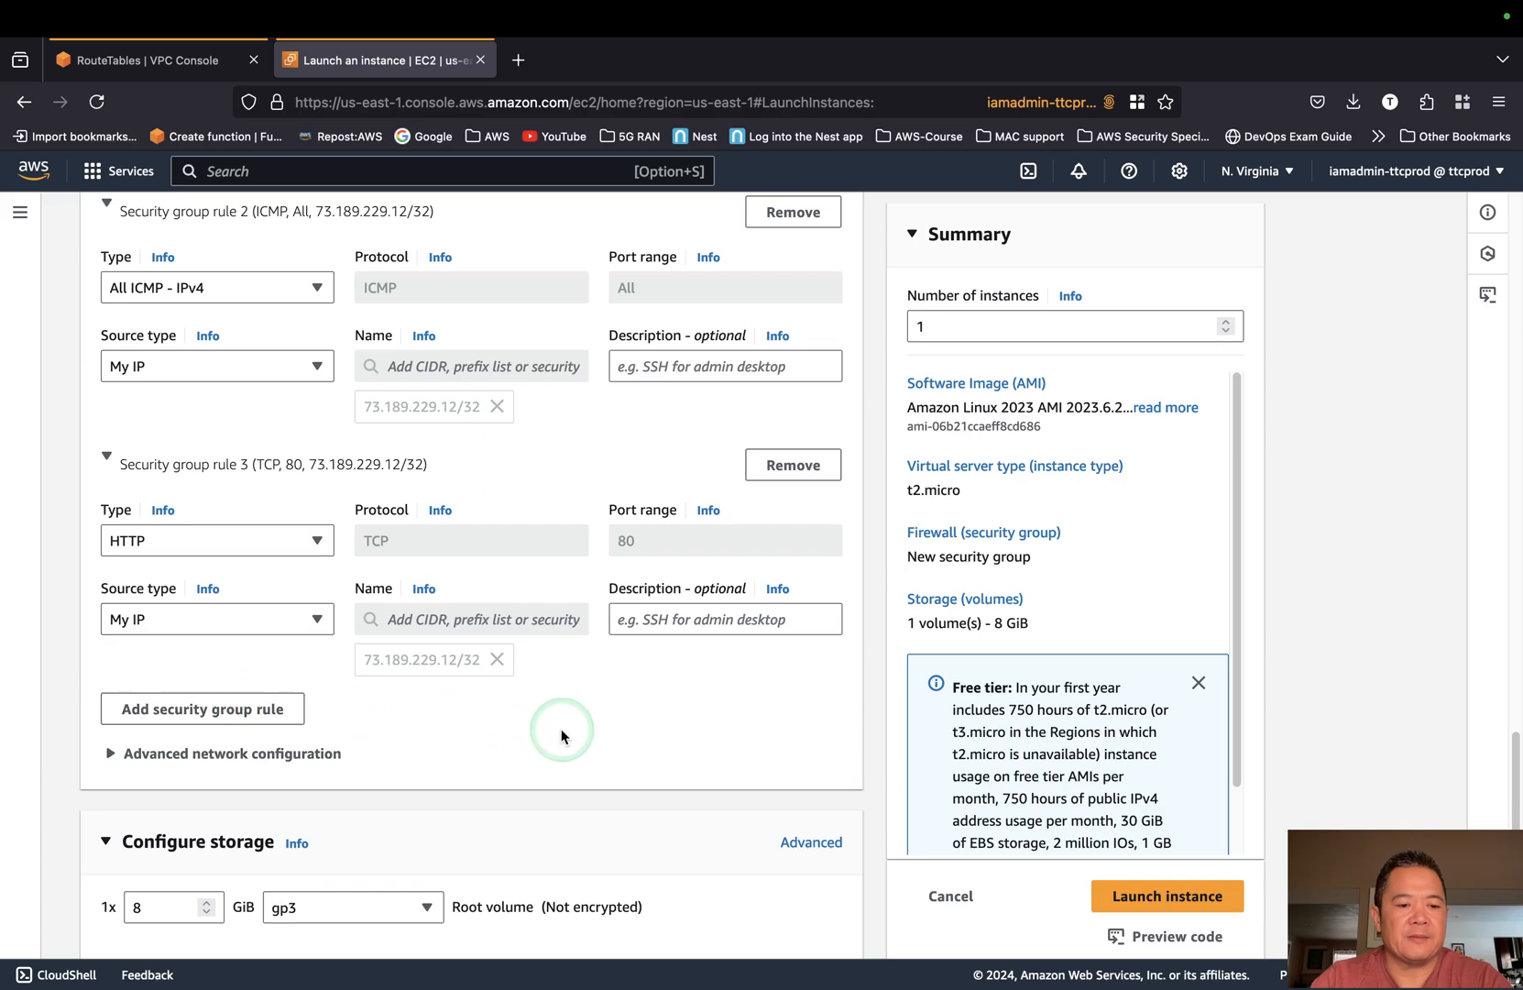
Keep the default storage and advanced settings and launch the ec2a instance.
{"action": "scroll", "coordinate": [568, 728], "scroll_direction": "down", "scroll_amount": 2}
{"action": "scroll", "coordinate": [578, 729], "scroll_direction": "down", "scroll_amount": 7}
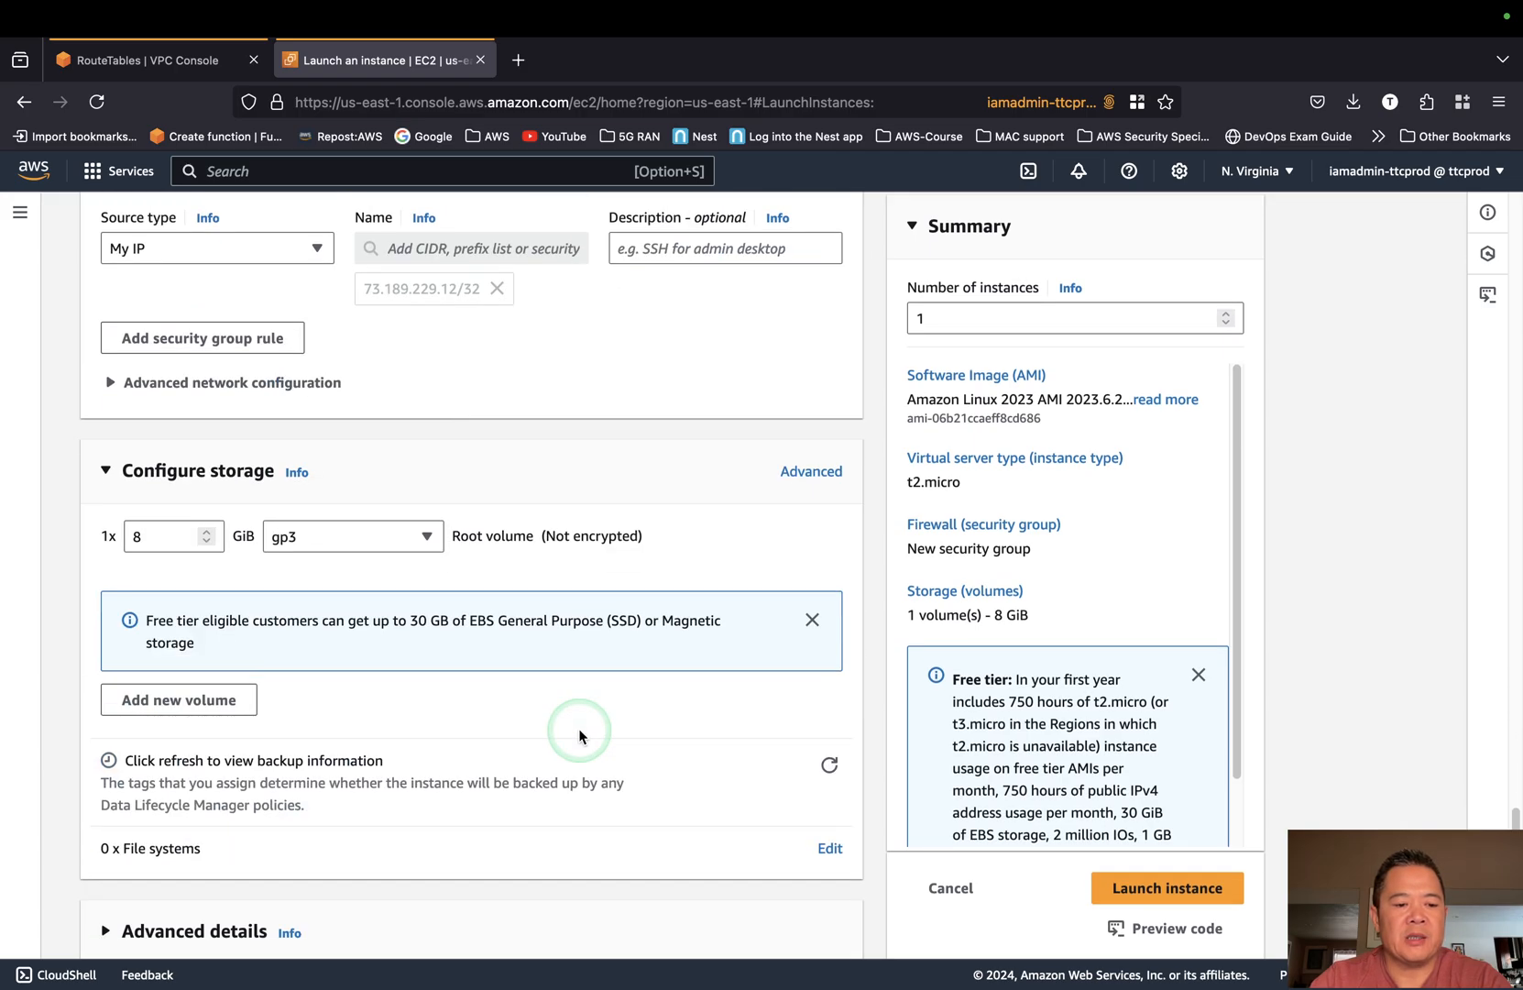
{"action": "scroll", "coordinate": [579, 736], "scroll_direction": "down", "scroll_amount": 1}
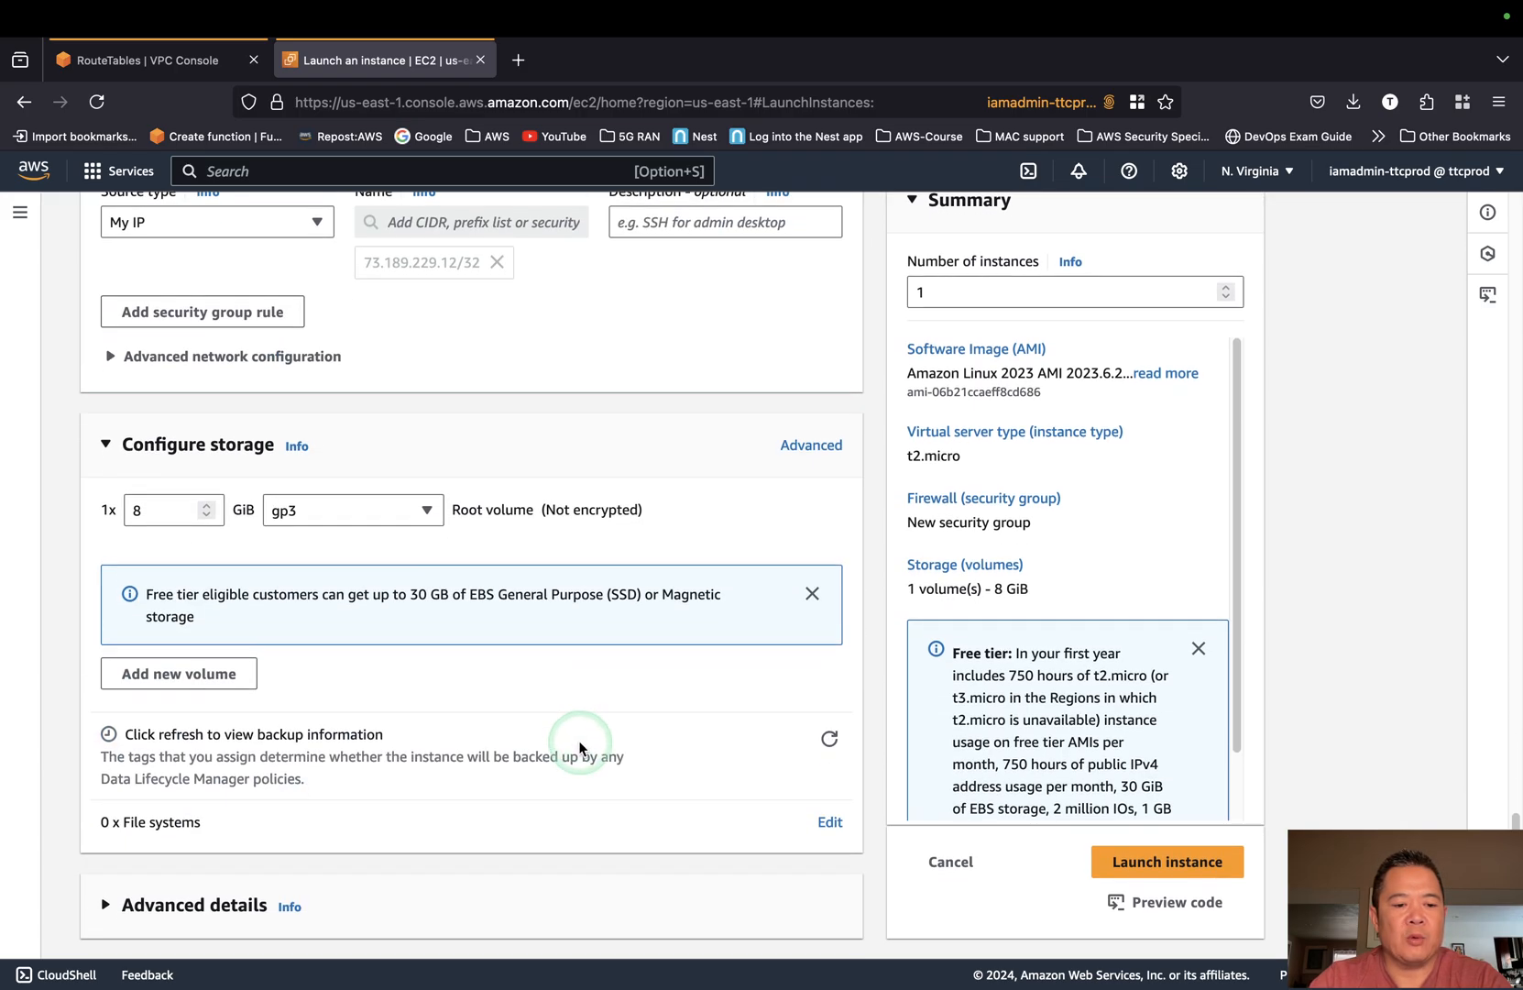
{"action": "left_click", "coordinate": [1157, 869]}
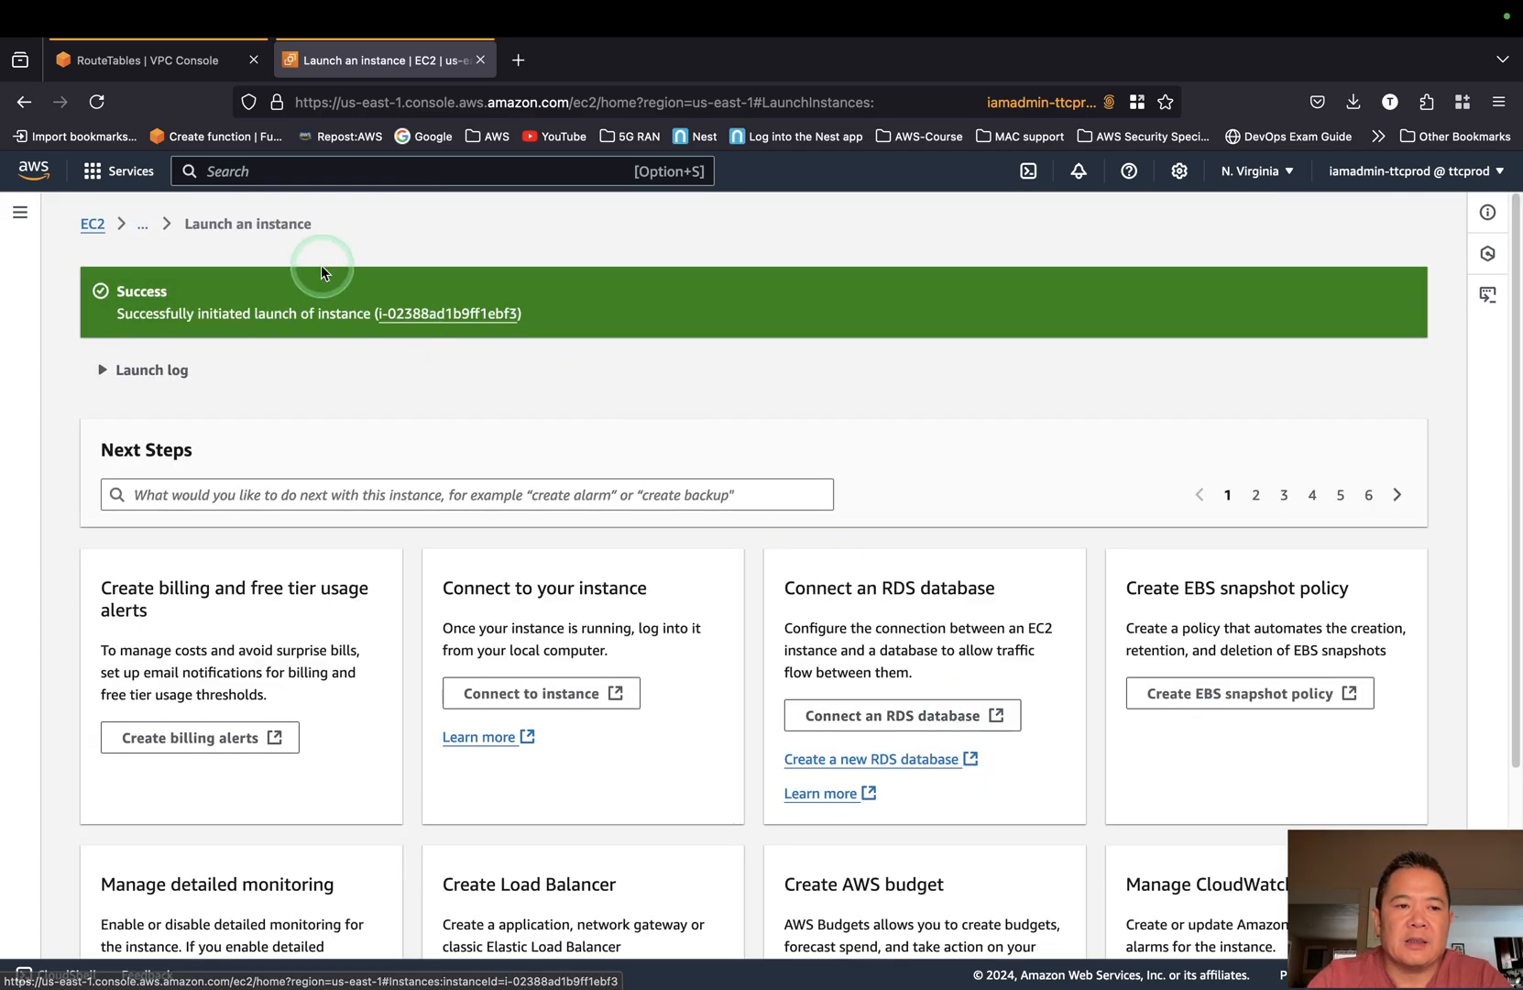
Go to the EC2 list of running instances and refresh it to find the new instance.
{"action": "left_click", "coordinate": [93, 224]}
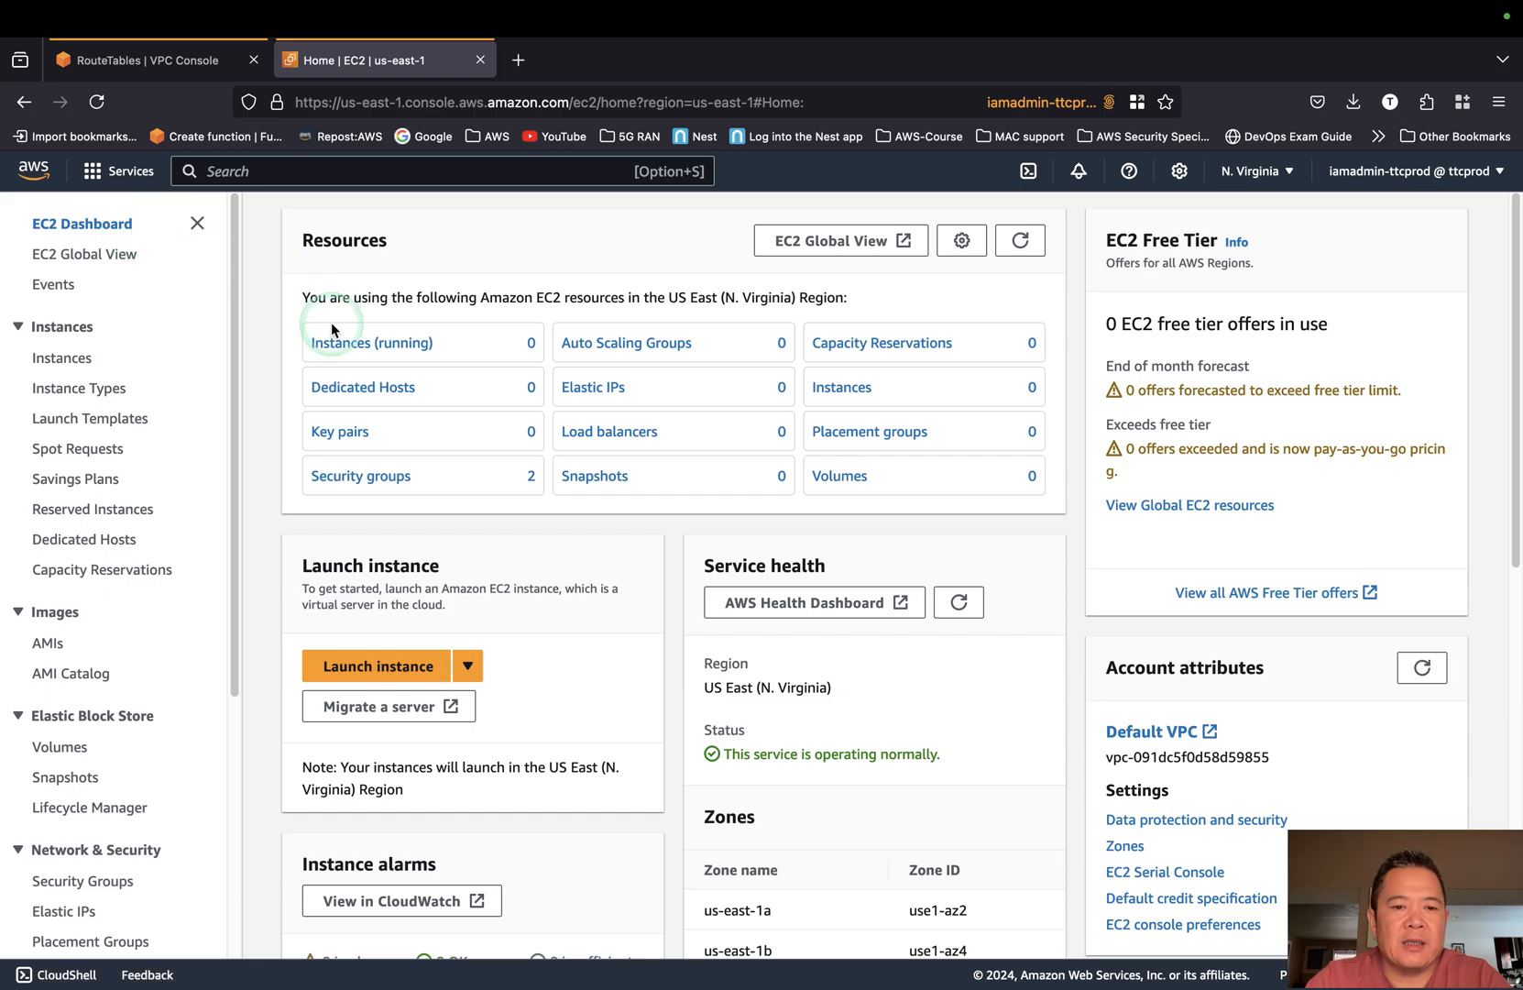
{"action": "left_click", "coordinate": [1022, 244]}
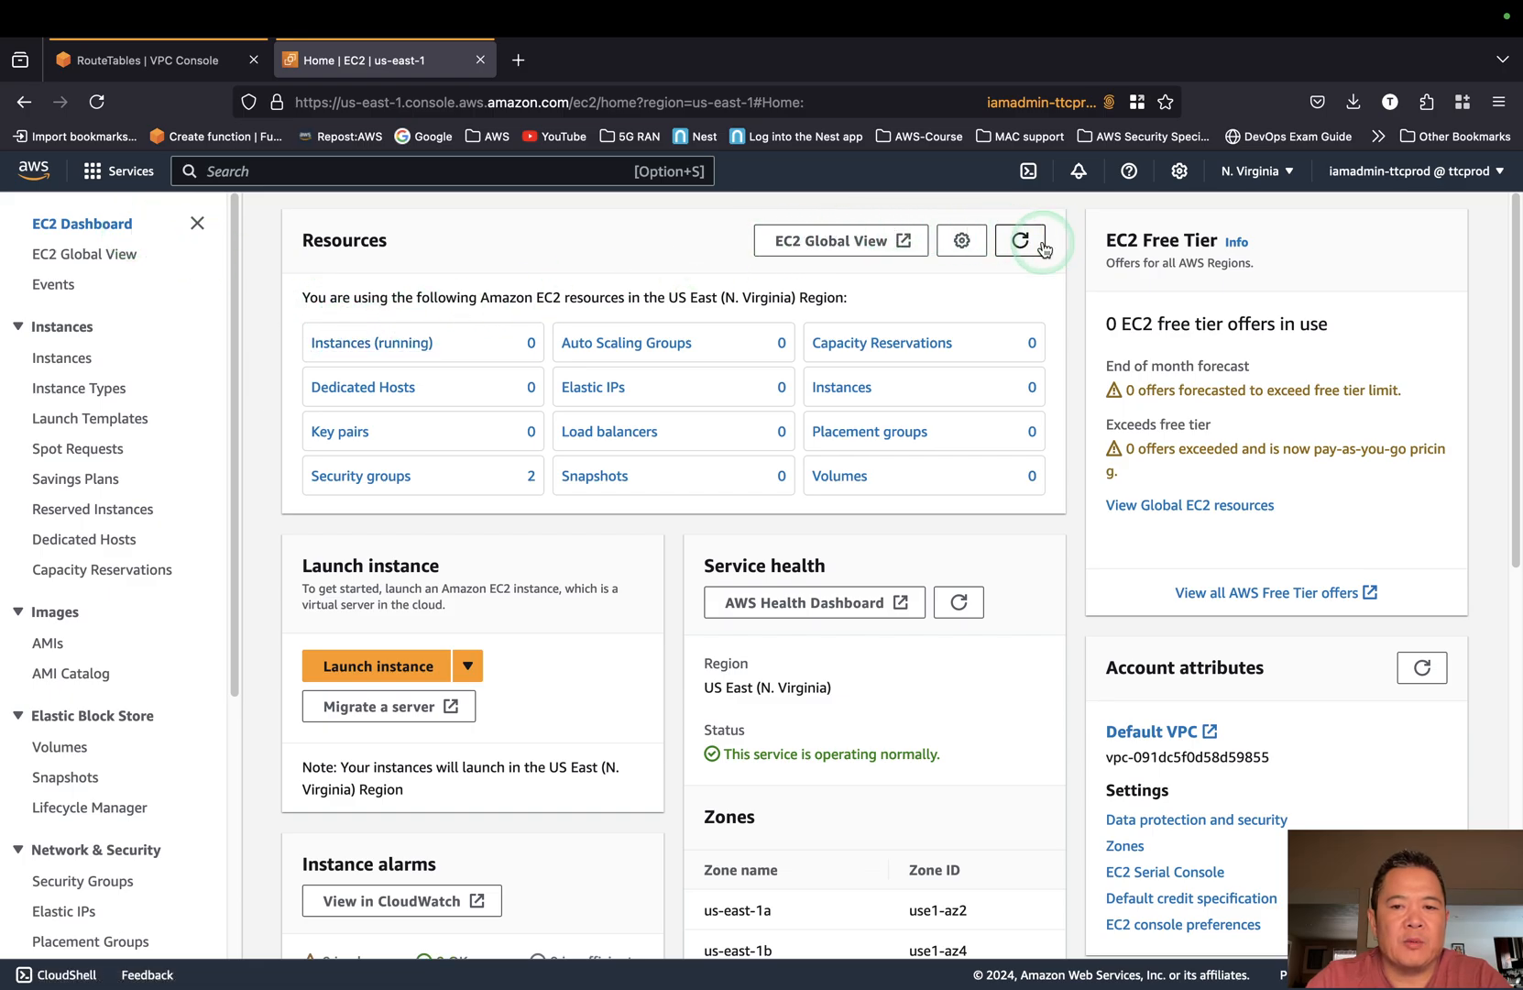
{"action": "left_click", "coordinate": [362, 343]}
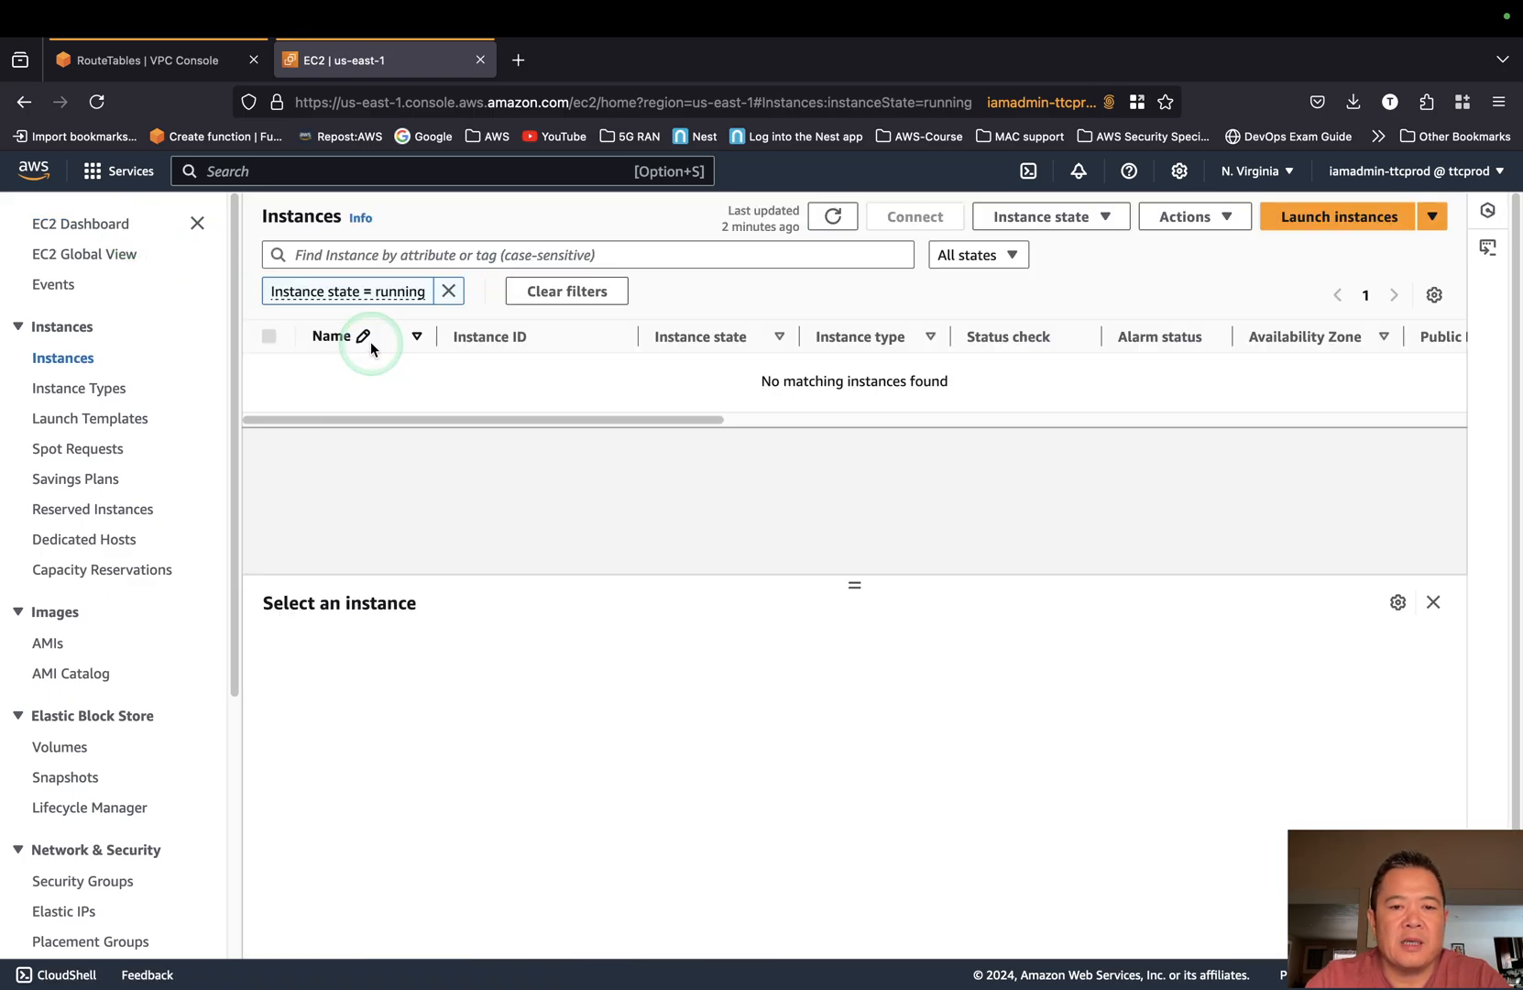
{"action": "left_click", "coordinate": [836, 221]}
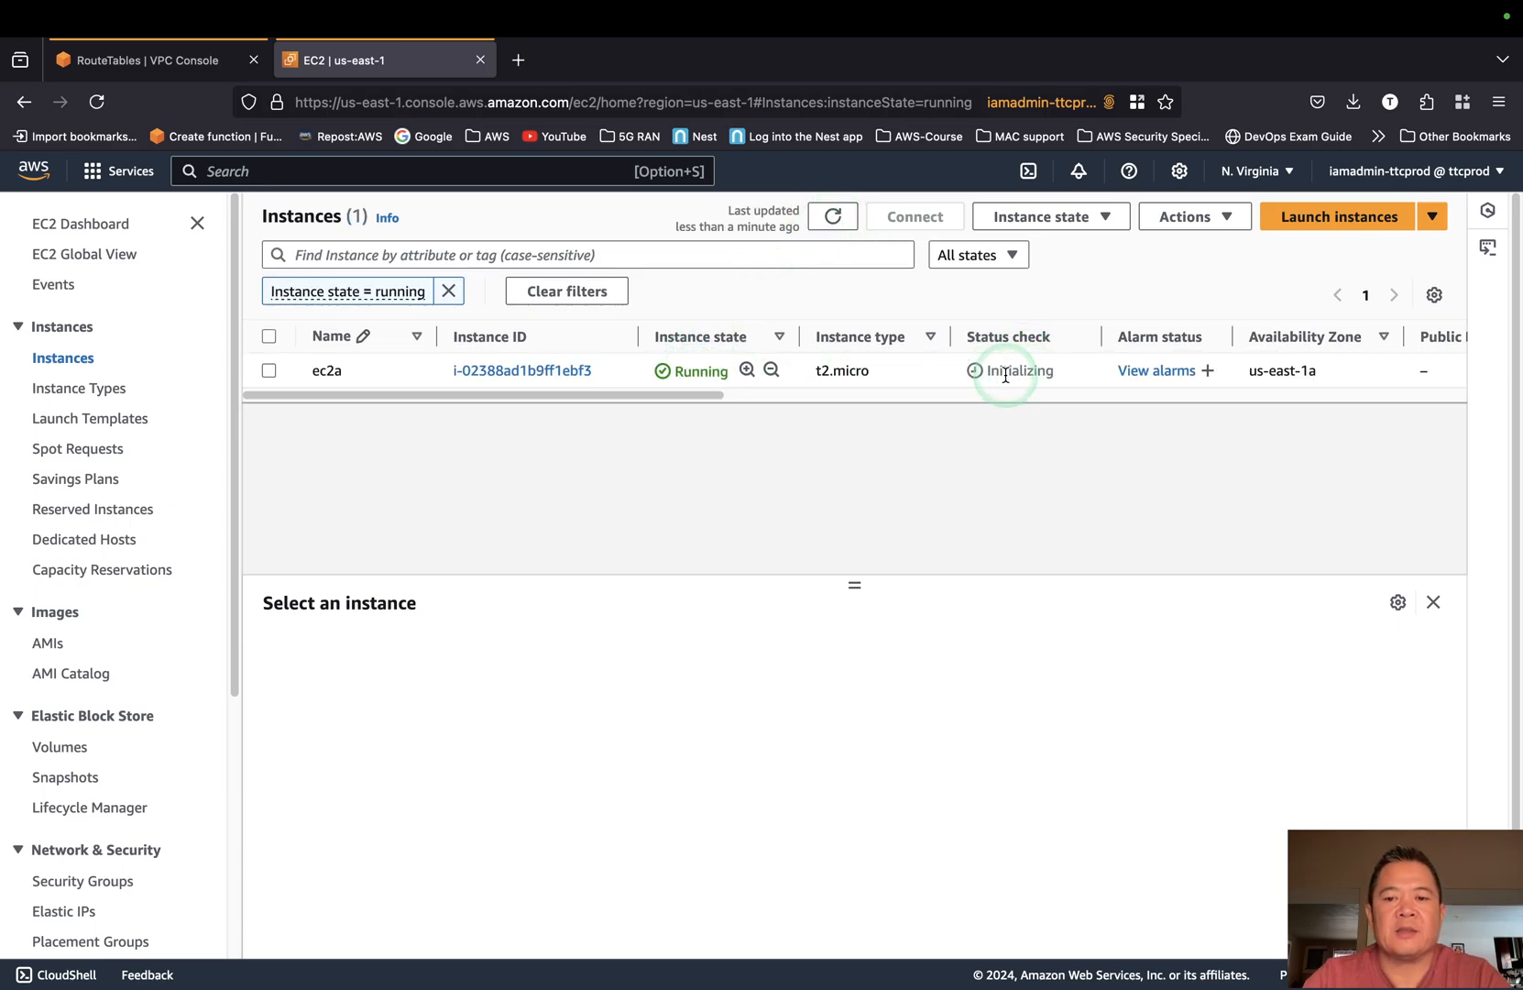
Select the ec2a instance, enlarge its details pane and review its security group and inbound rules.
{"action": "left_click", "coordinate": [271, 372]}
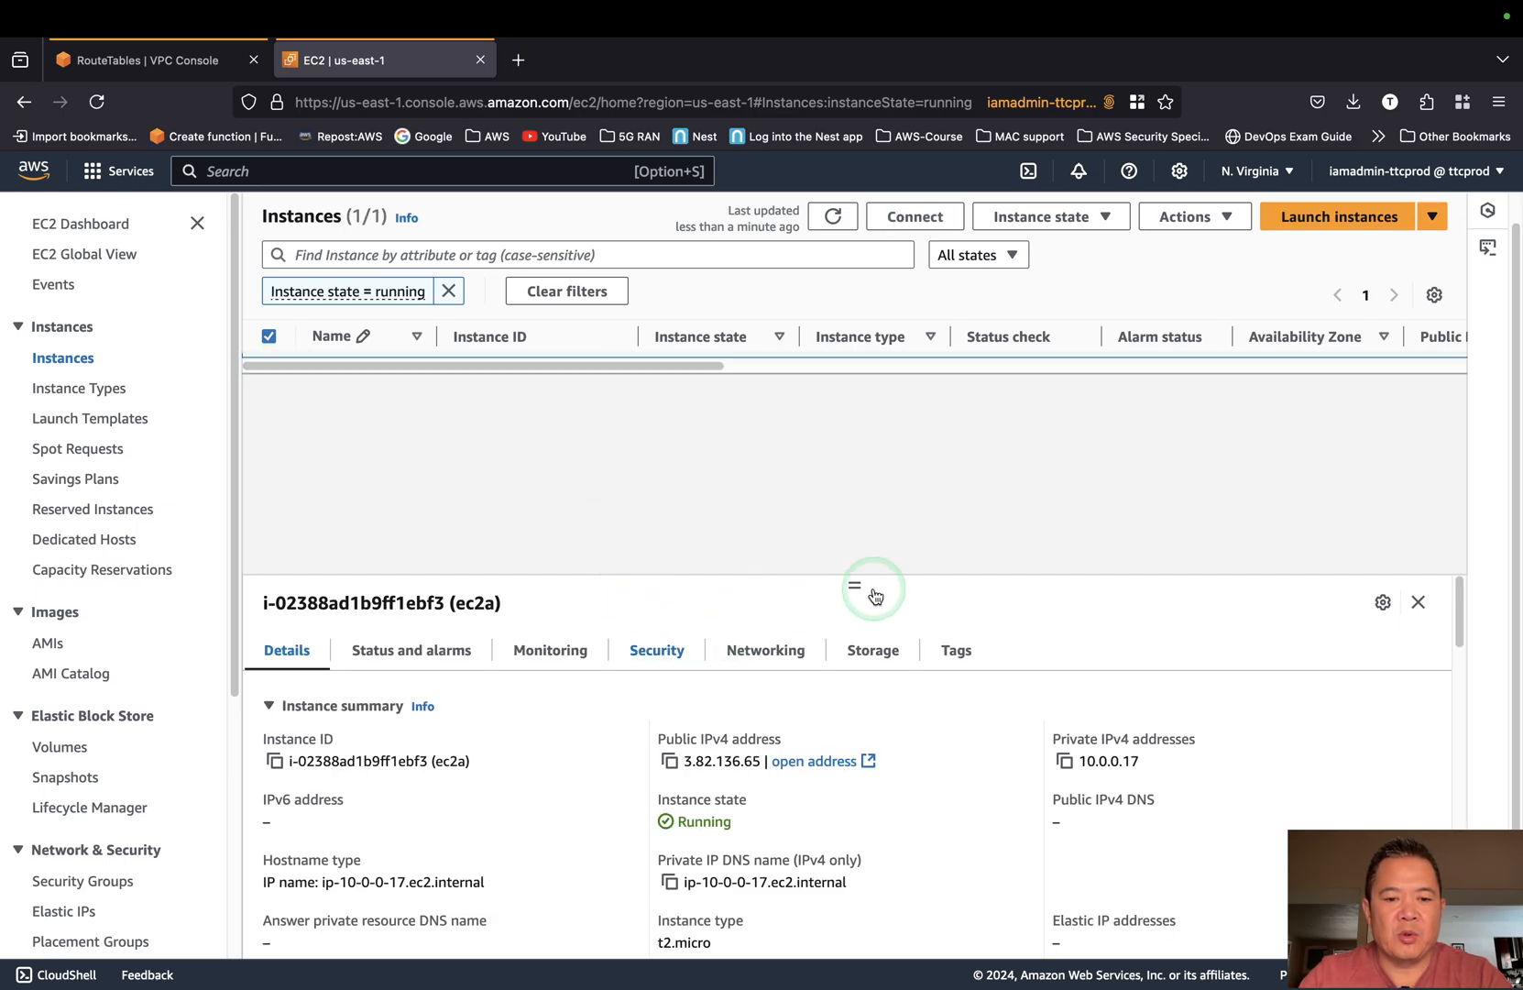
{"action": "left_click_drag", "start_coordinate": [852, 583], "coordinate": [859, 455]}
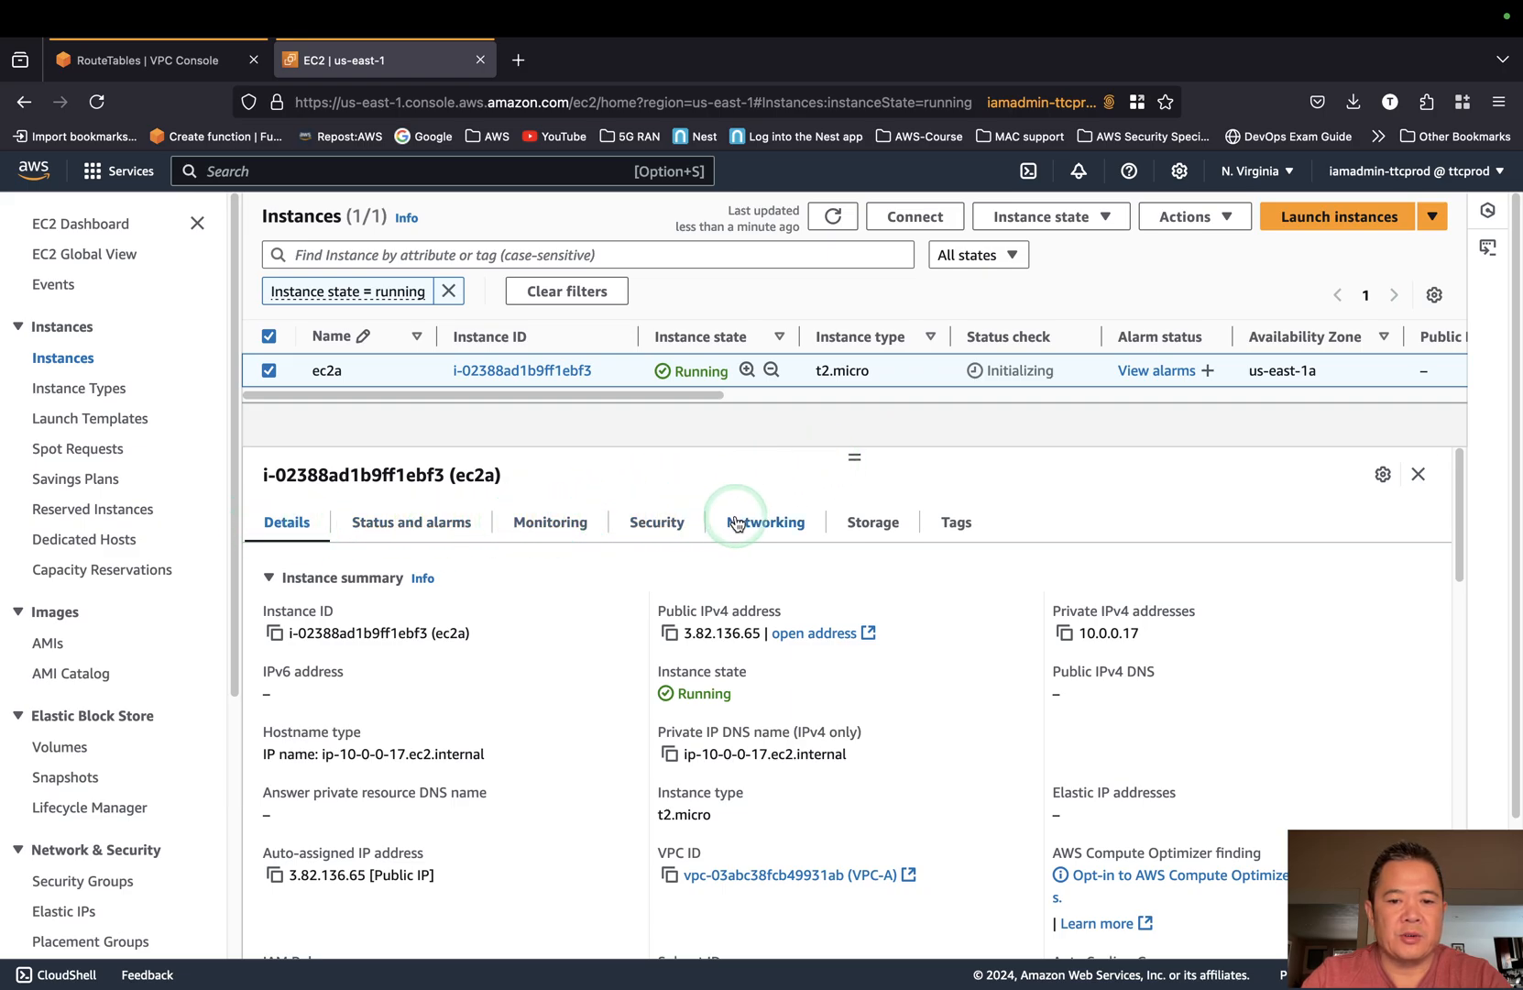
{"action": "left_click", "coordinate": [656, 523]}
{"action": "scroll", "coordinate": [1010, 715], "scroll_direction": "down", "scroll_amount": 4}
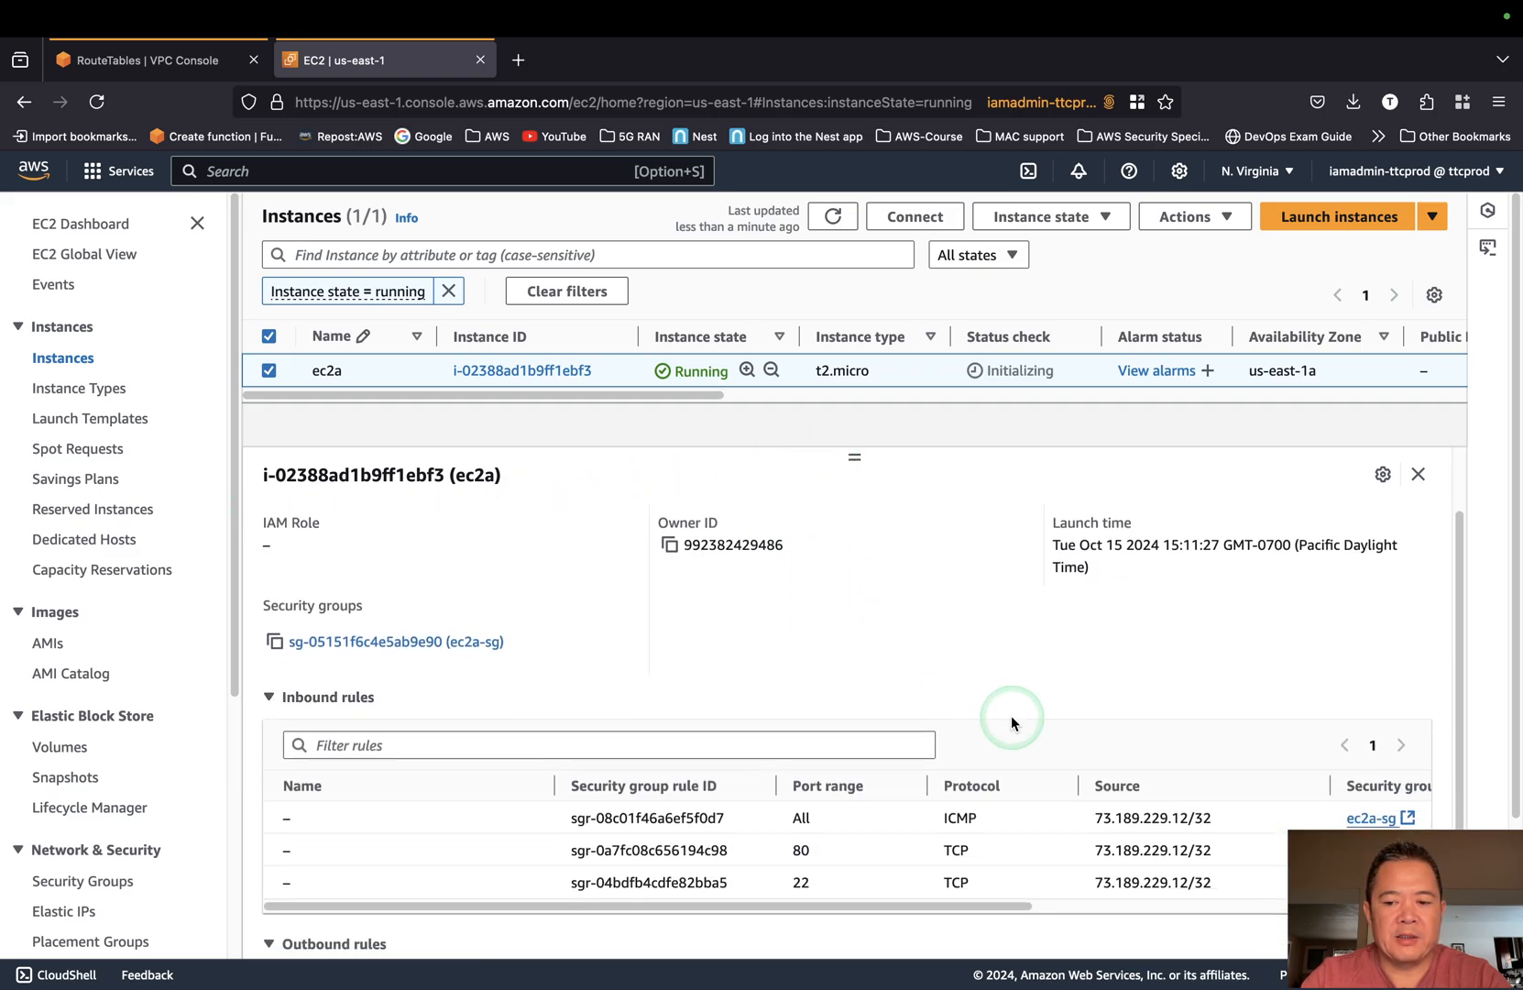
{"action": "scroll", "coordinate": [1004, 761], "scroll_direction": "up", "scroll_amount": 4}
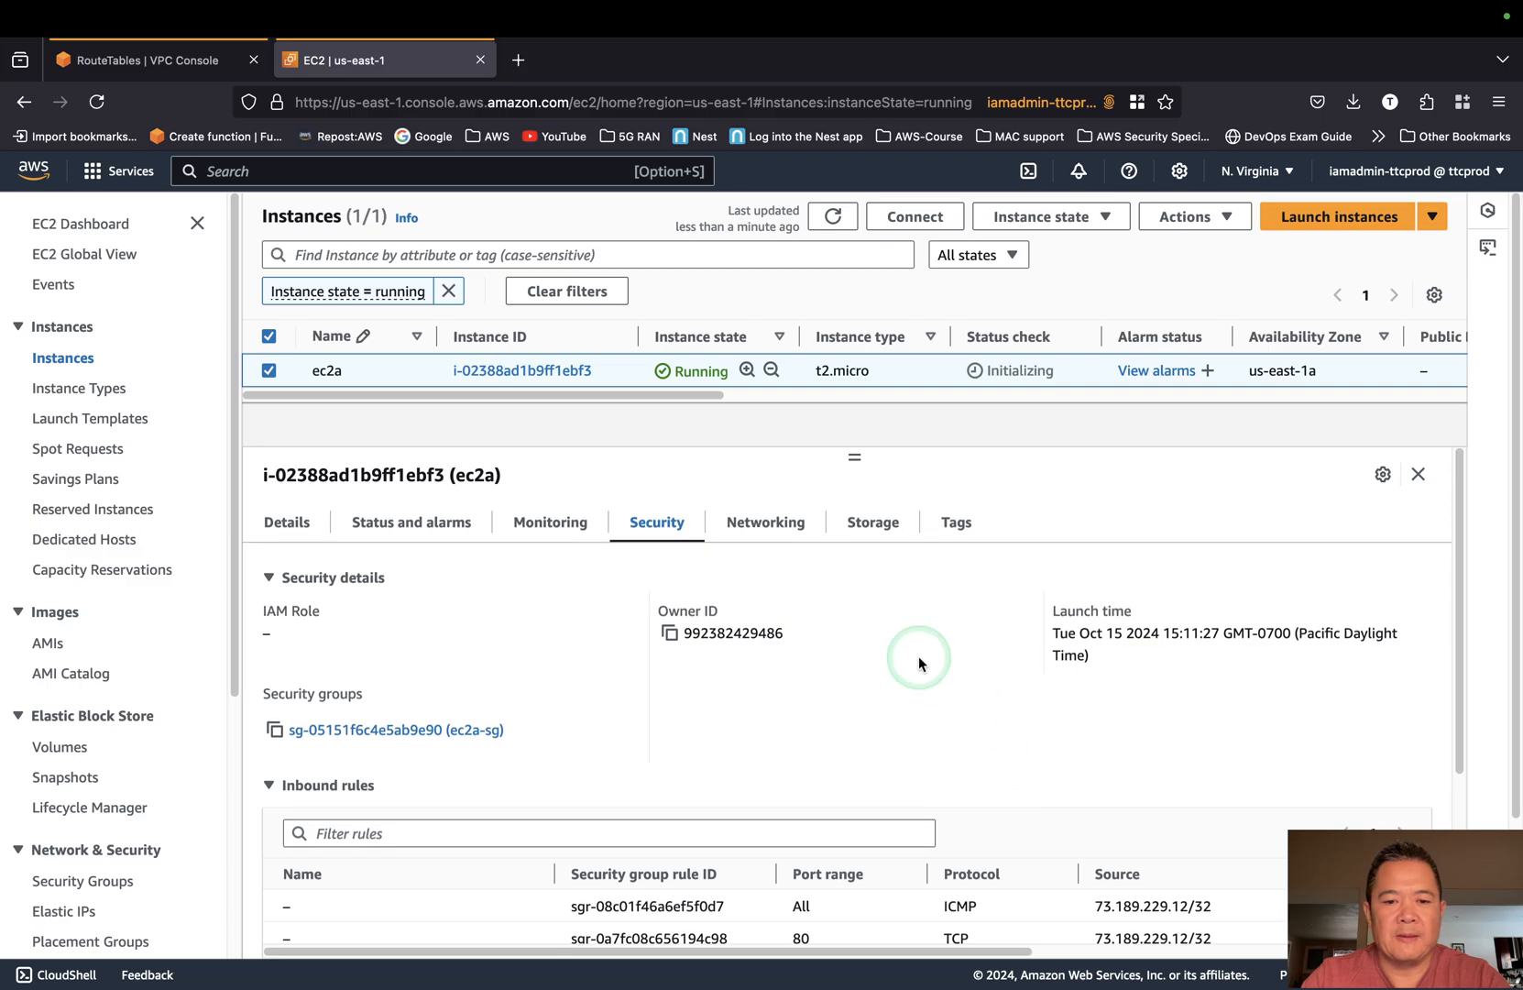
Review ec2a's networking details, including its IP addresses, VPC and subnet, and return to the instance summary.
{"action": "left_click", "coordinate": [770, 524]}
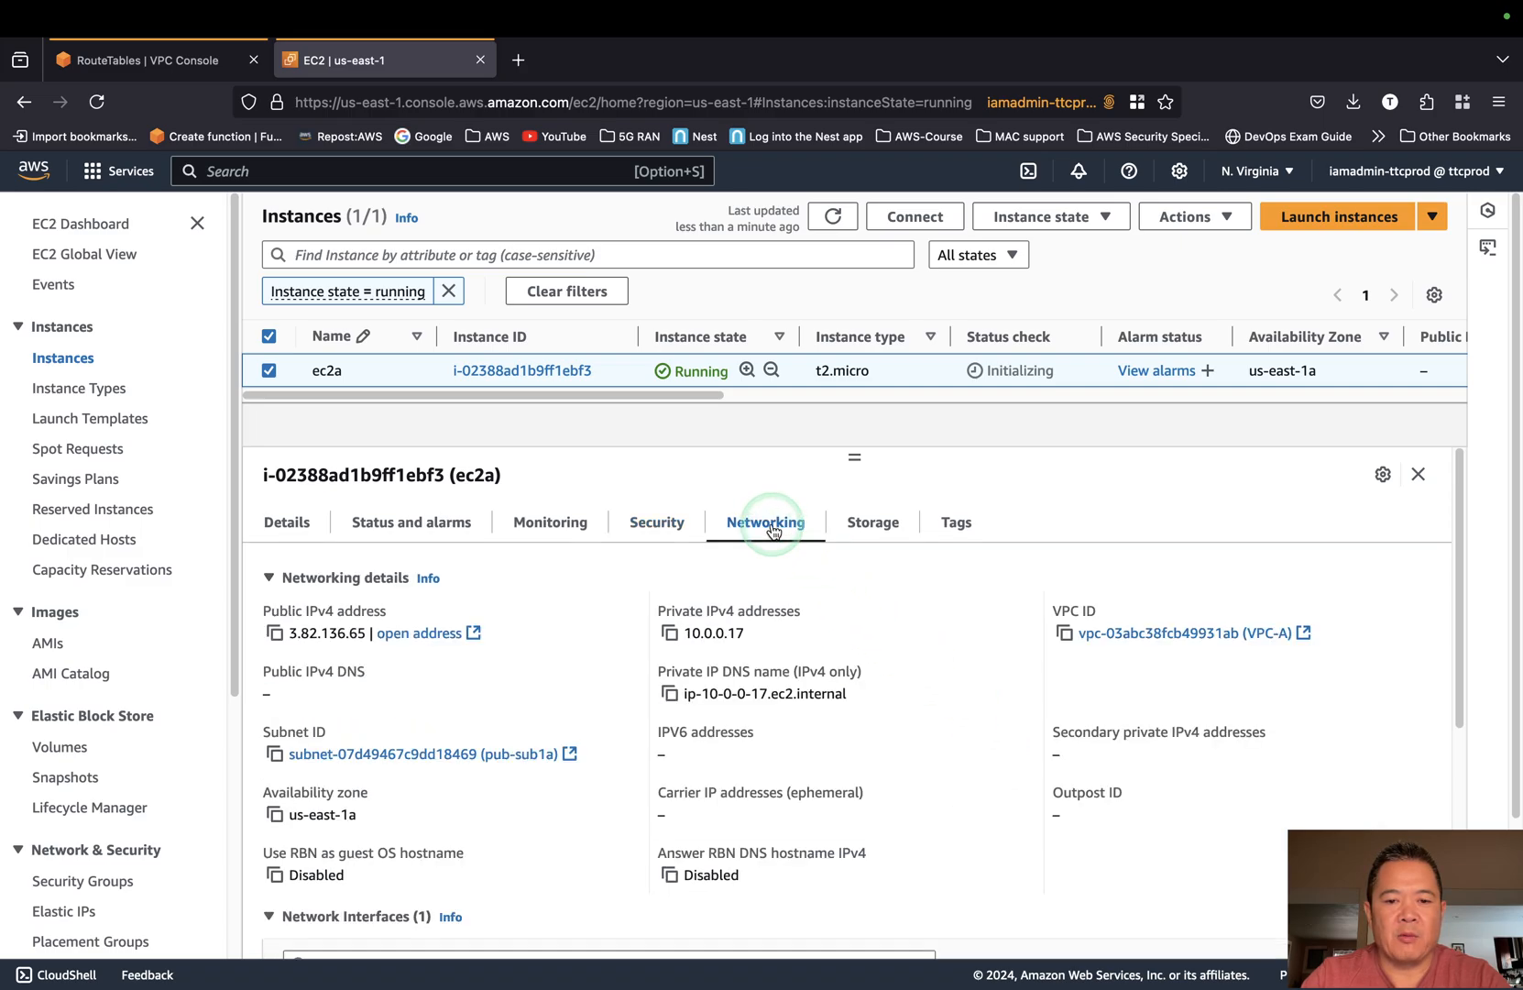
{"action": "scroll", "coordinate": [953, 639], "scroll_direction": "down", "scroll_amount": 1}
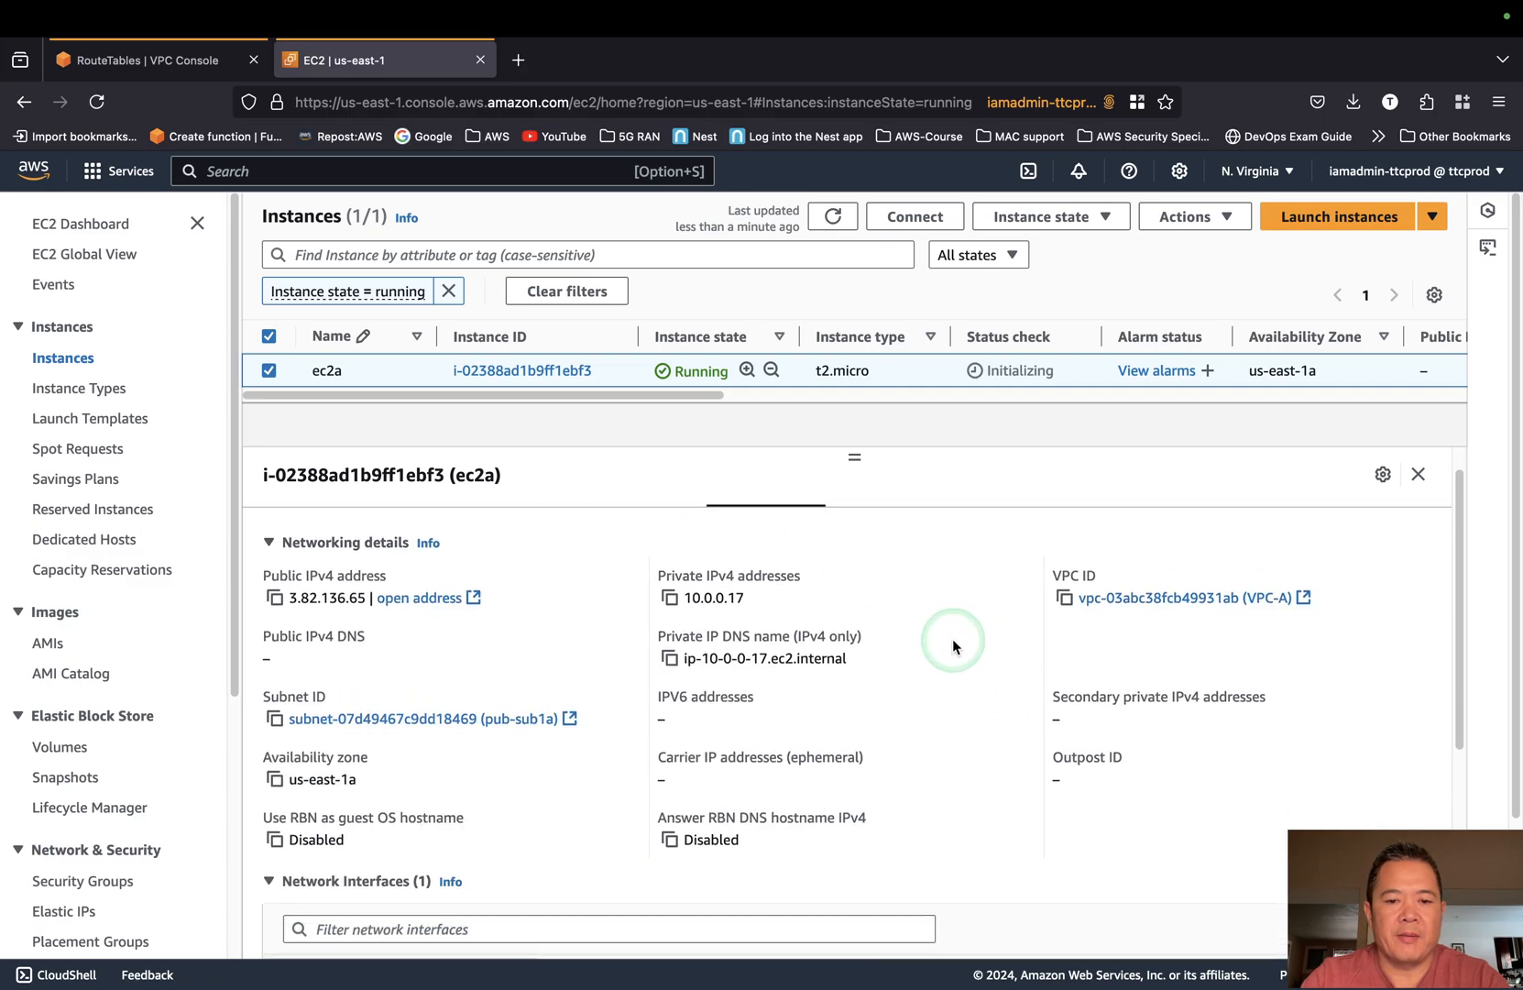
{"action": "scroll", "coordinate": [952, 639], "scroll_direction": "up", "scroll_amount": 1}
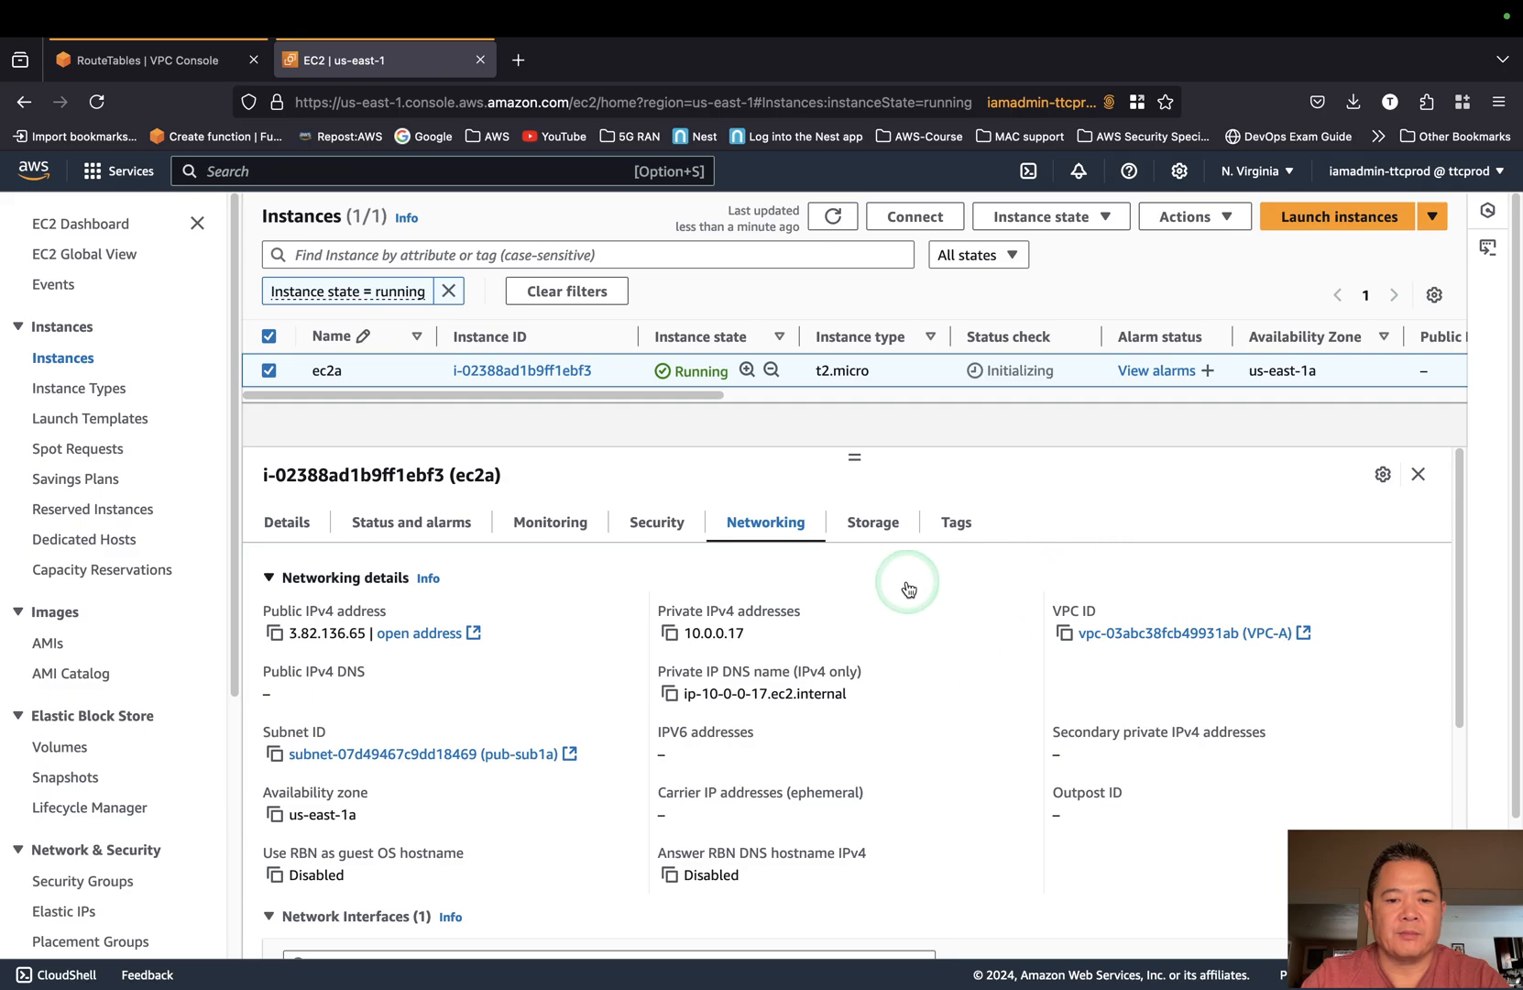
{"action": "left_click", "coordinate": [294, 522]}
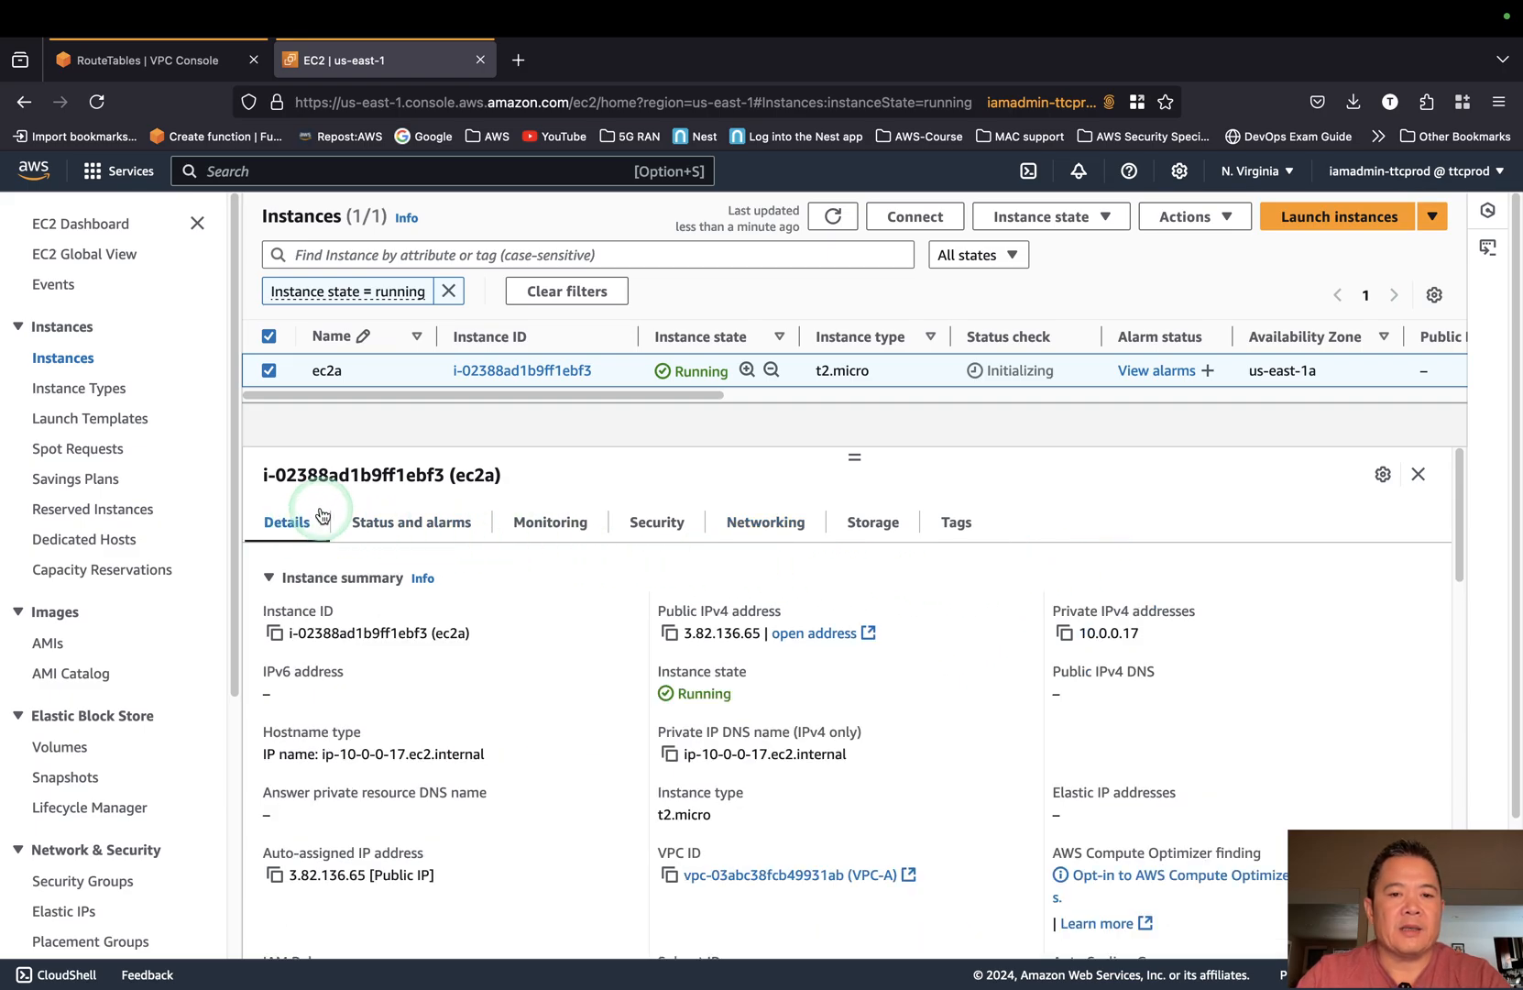
Switch to the VPC Peering TGW diagram in draw.io, examine the VPC-B design, and return to the AWS console.
{"action": "key", "text": "ctrl+Left"}
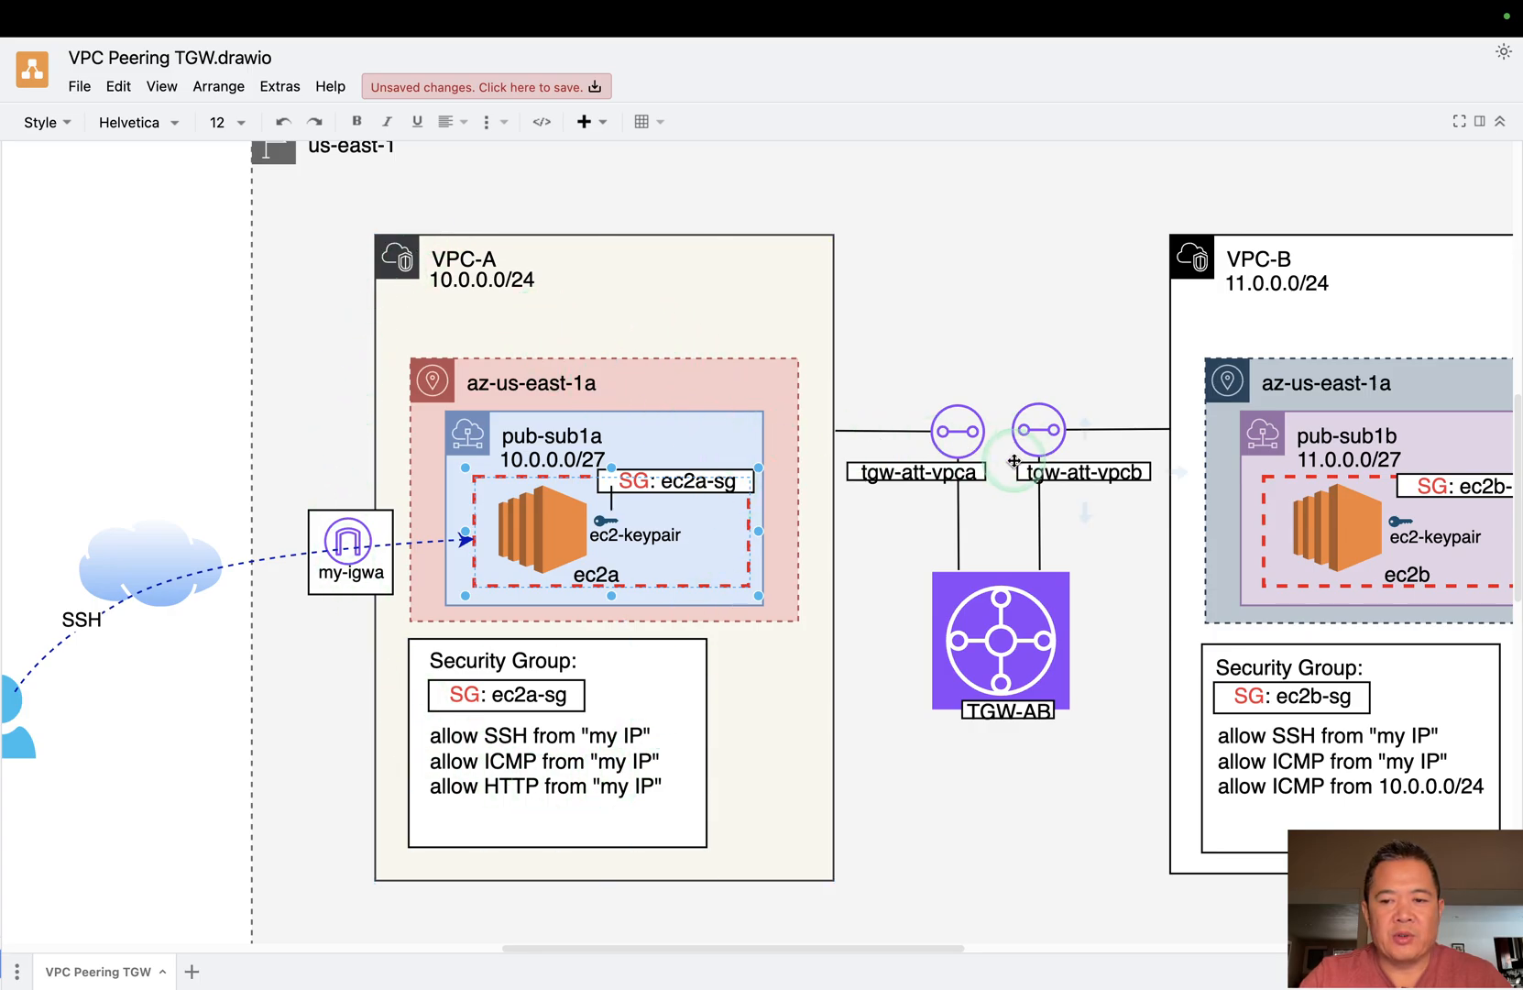
{"action": "left_click_drag", "start_coordinate": [949, 948], "coordinate": [1016, 949]}
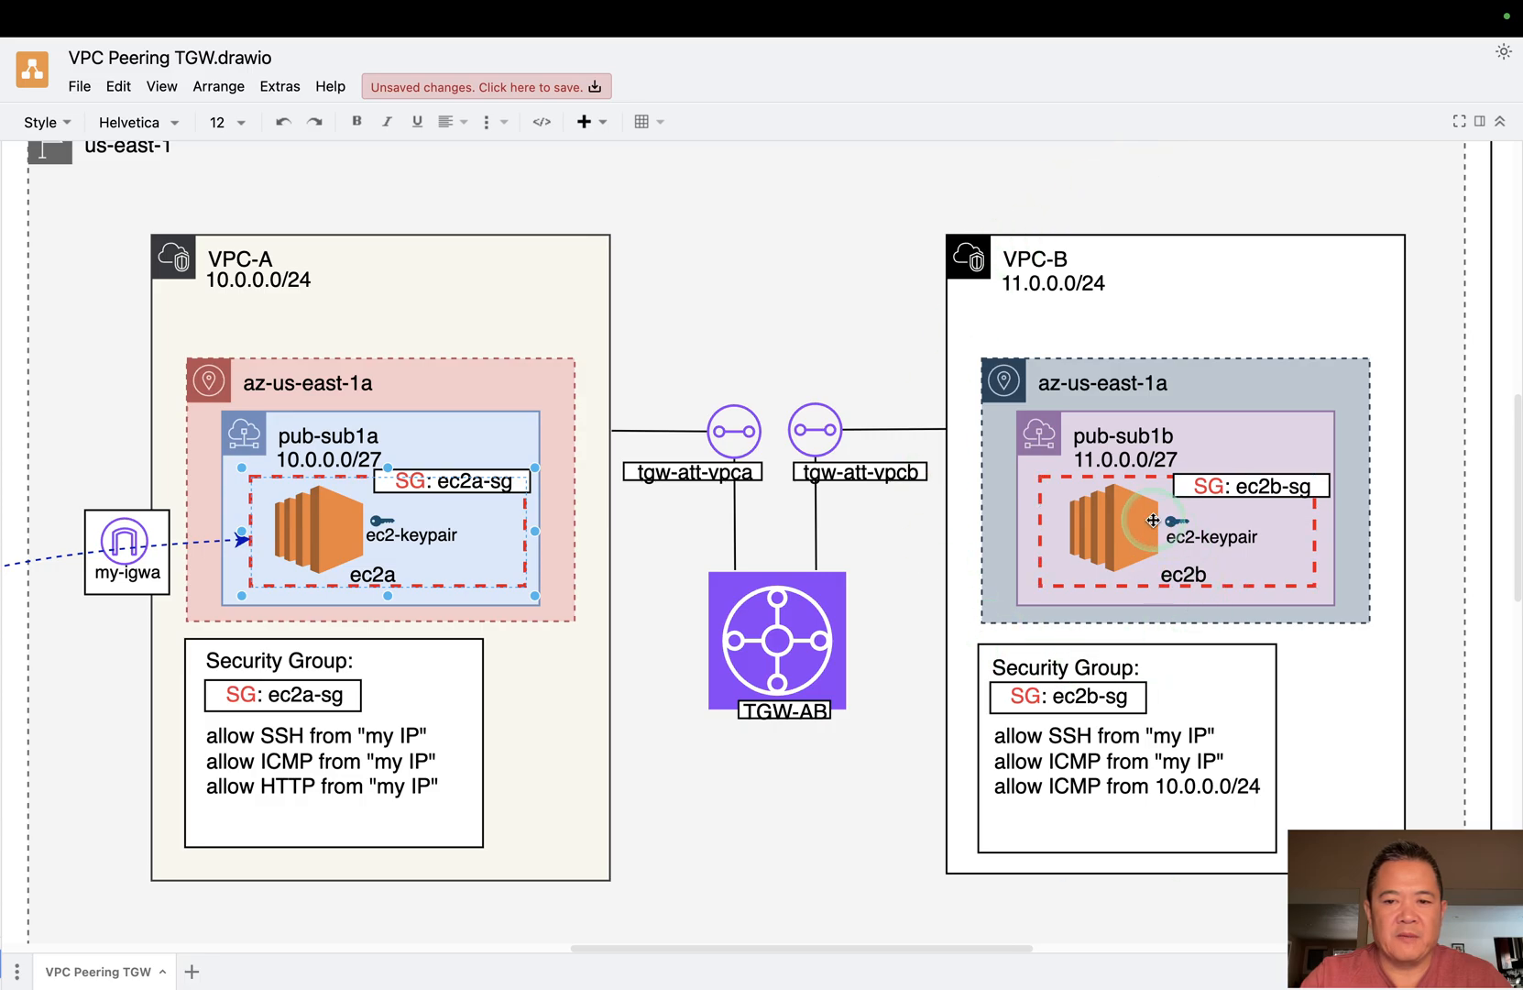
{"action": "key", "text": "ctrl+Right"}
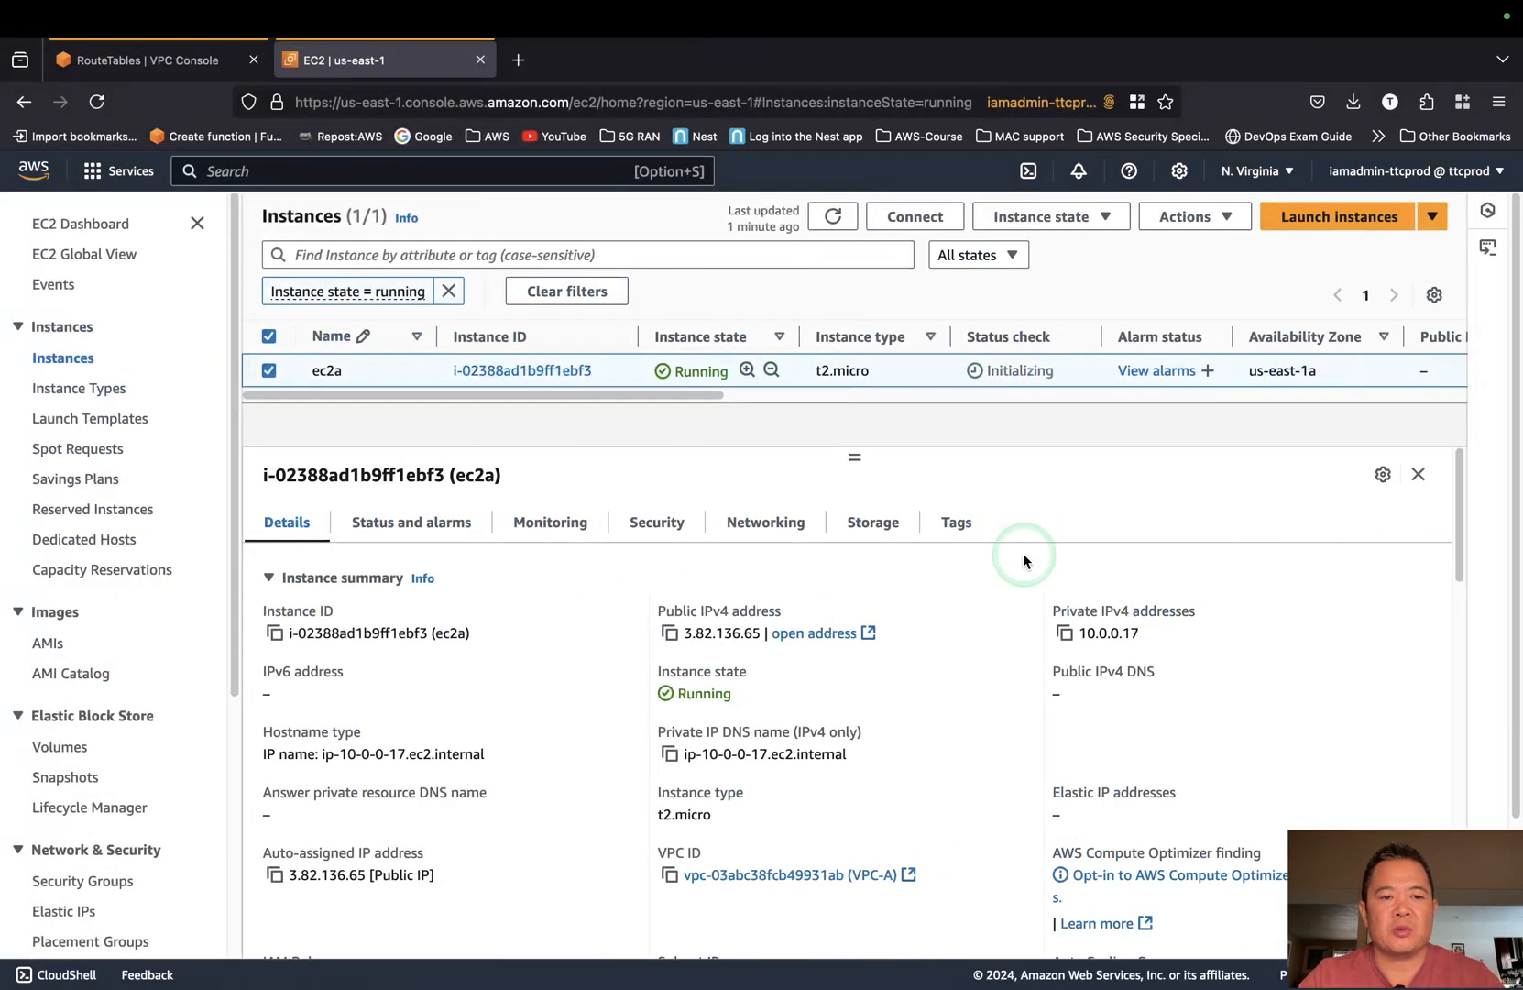
Return to the VPC console, dismiss the service search results and open the list of VPCs.
{"action": "left_click", "coordinate": [159, 73]}
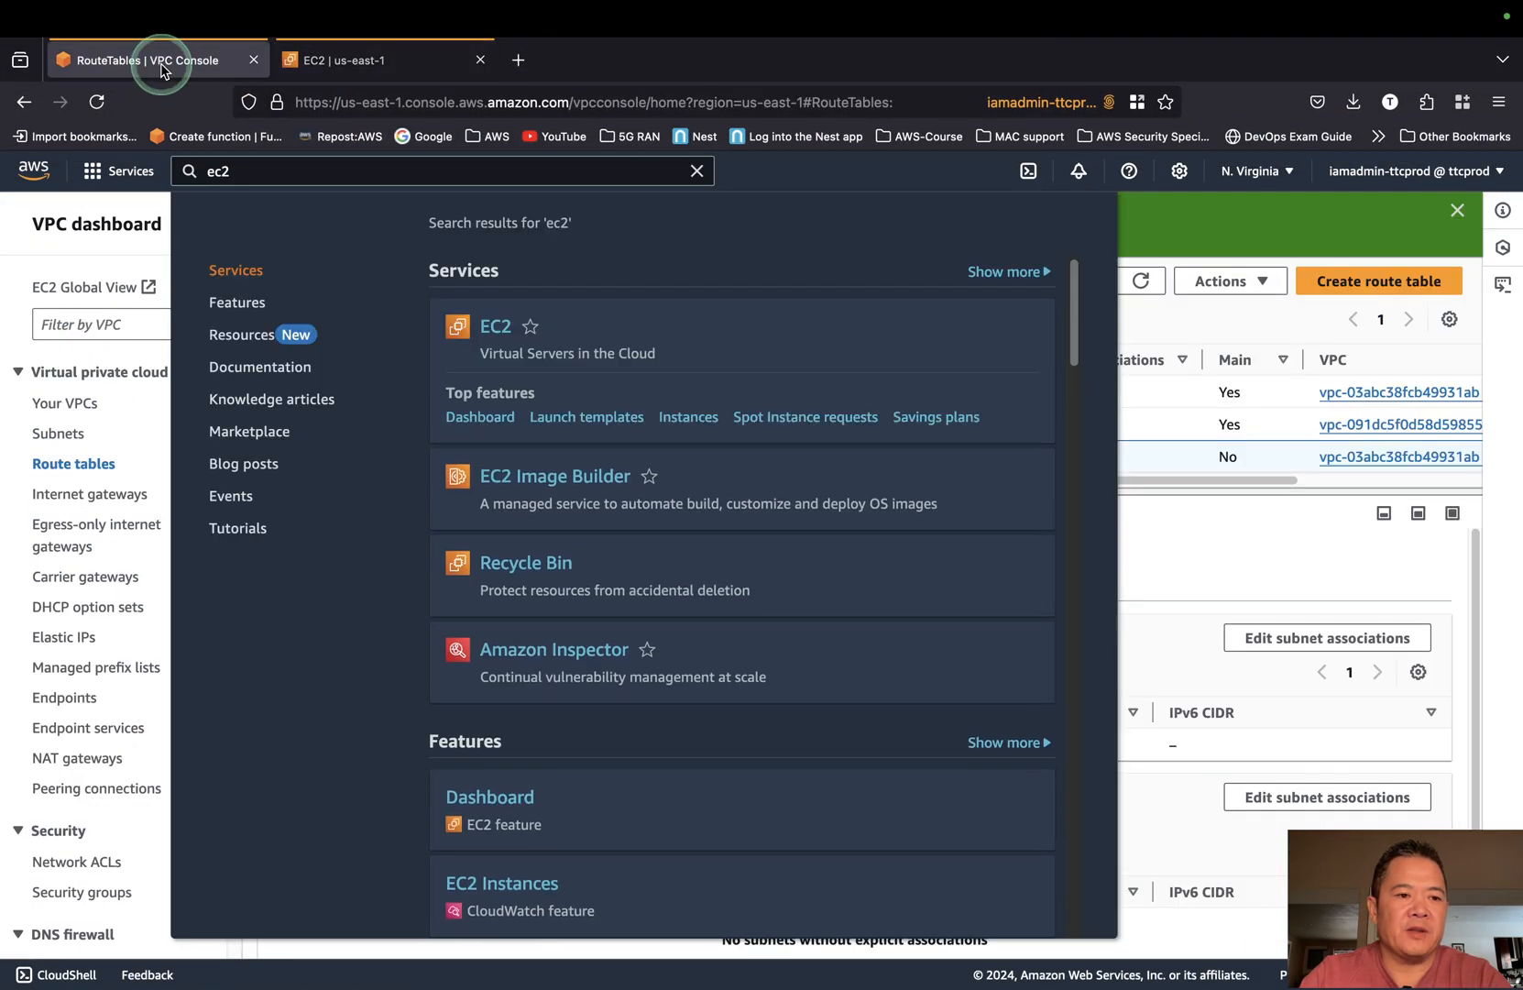
{"action": "left_click", "coordinate": [1203, 537]}
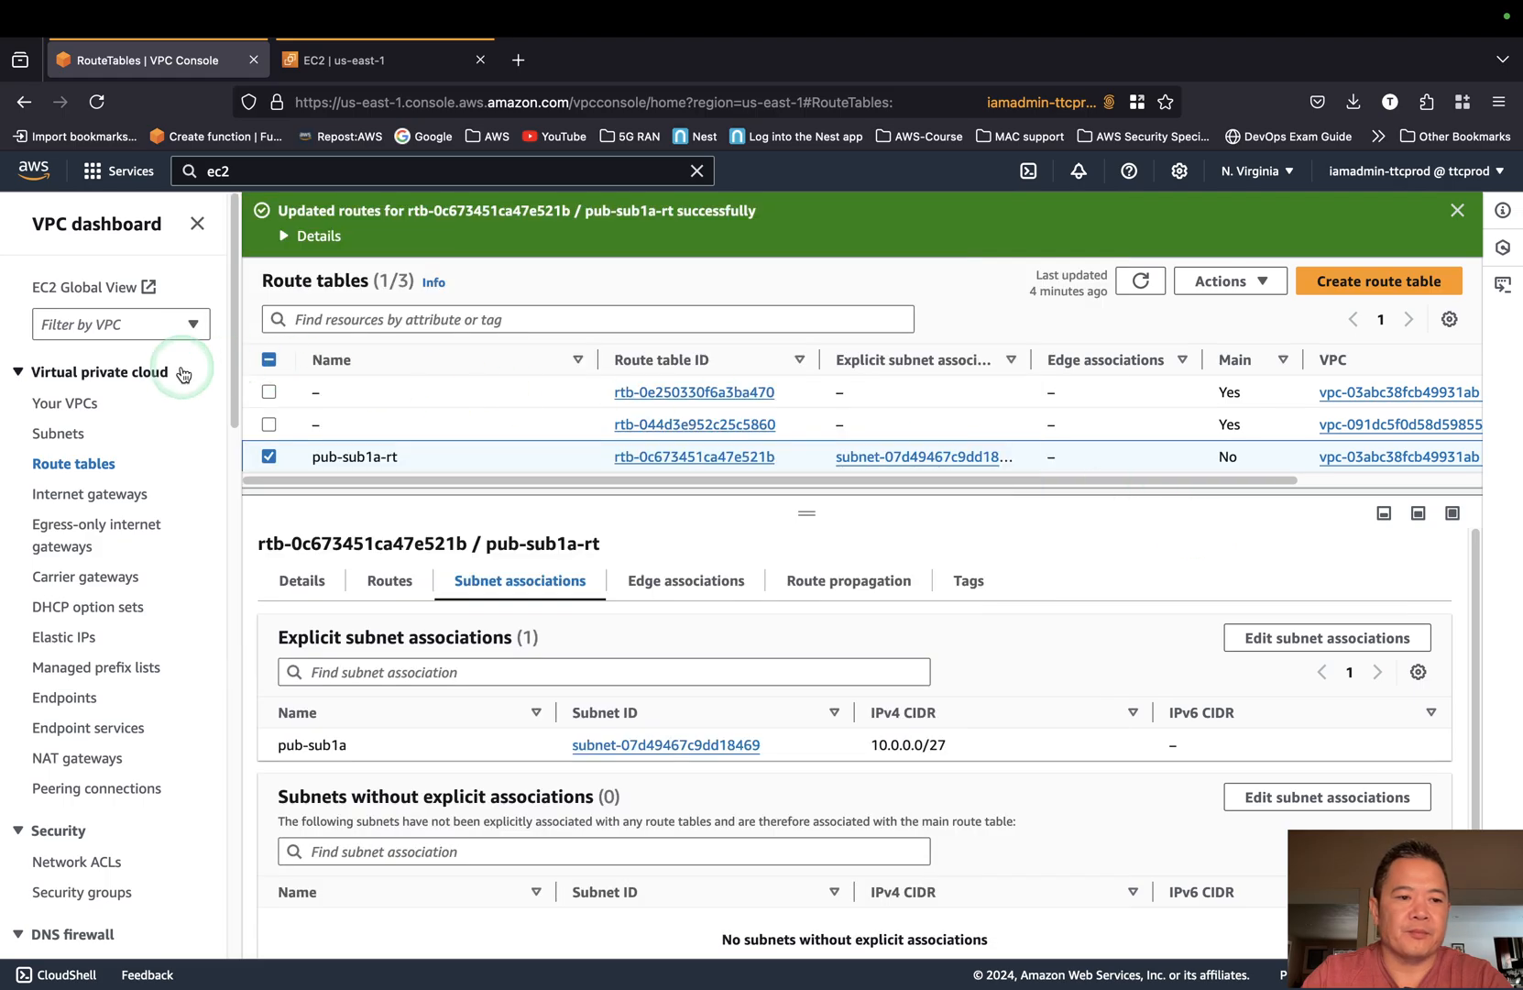
{"action": "left_click", "coordinate": [66, 402]}
{"action": "left_click", "coordinate": [503, 396]}
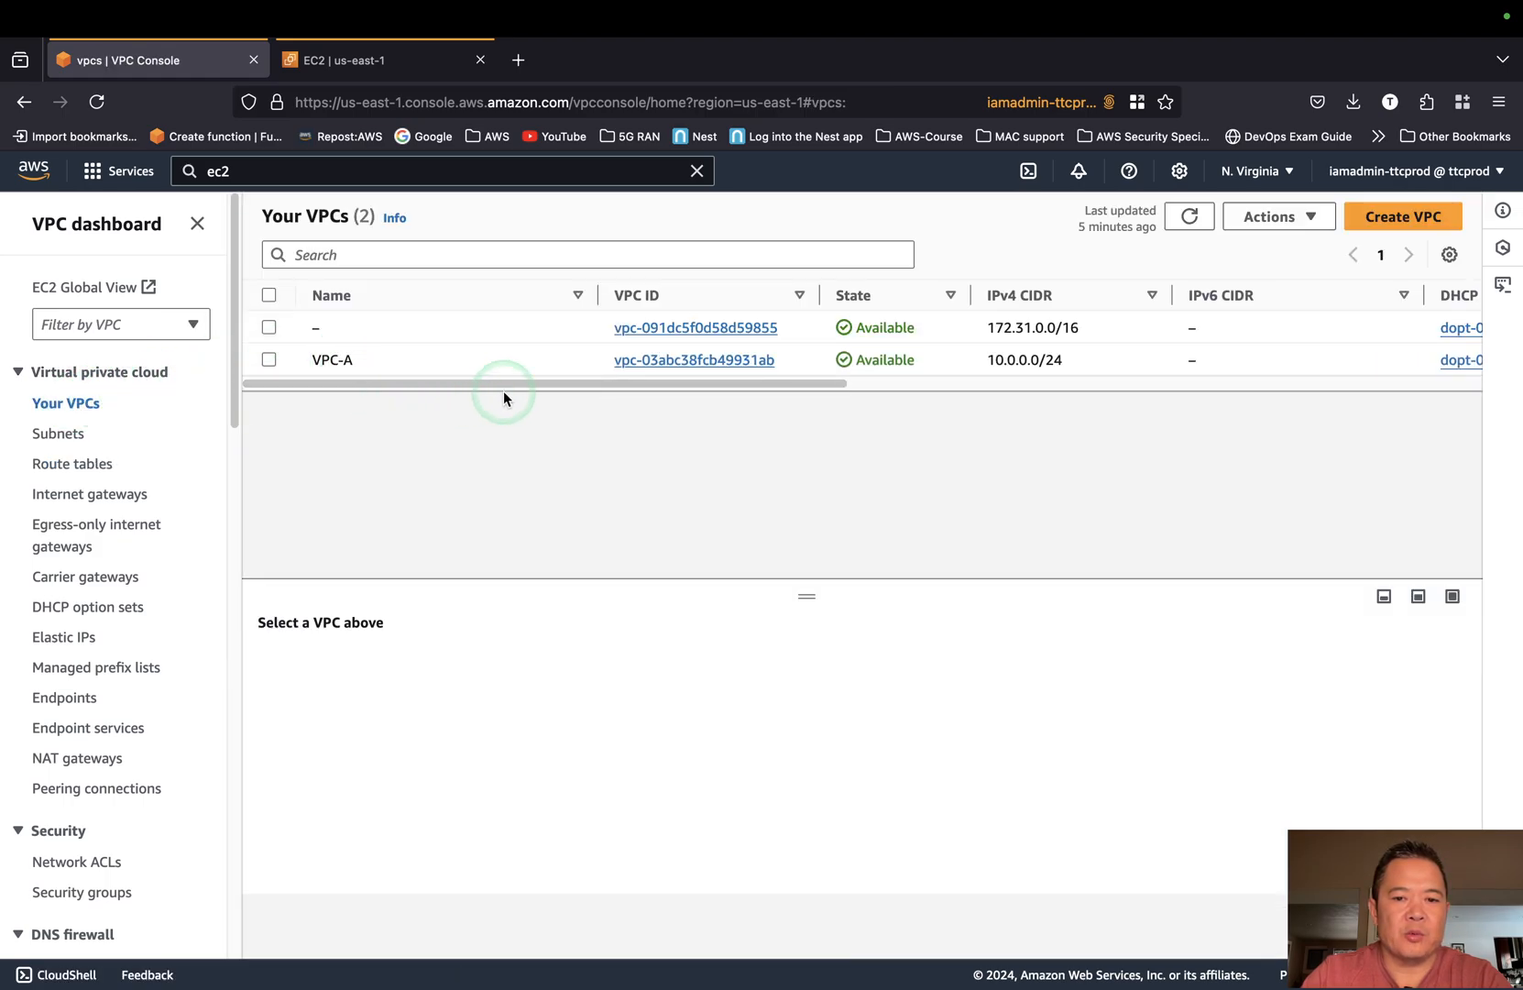
Create a VPC-only resource named VPC-B with the IPv4 CIDR 11.0.0.0/24.
{"action": "left_click", "coordinate": [1397, 218]}
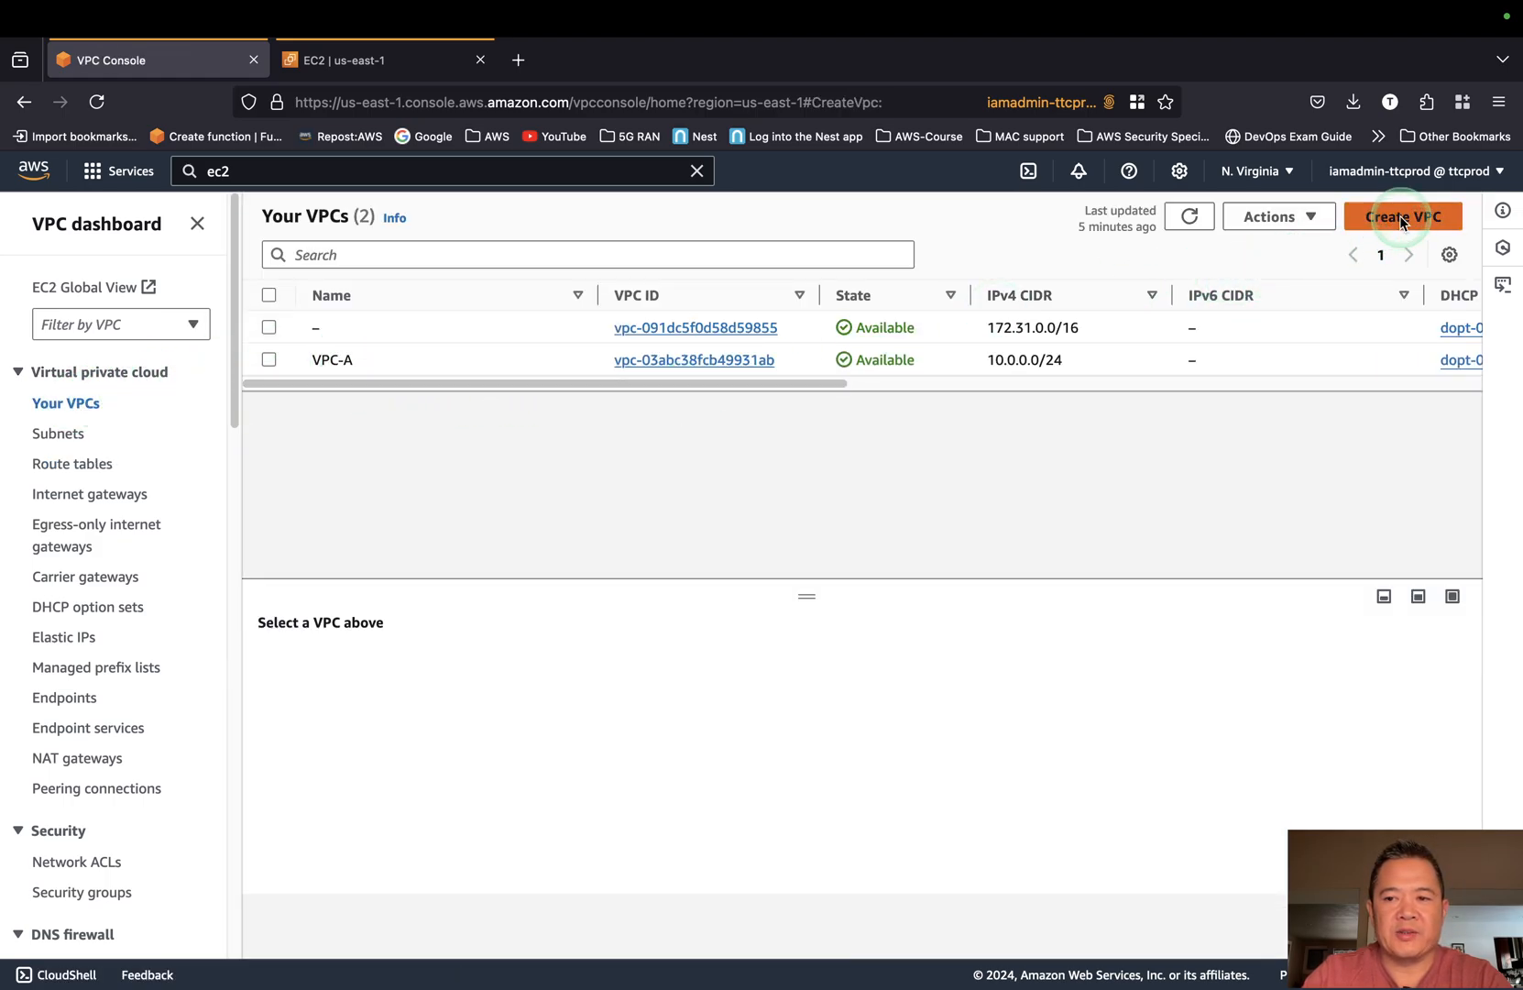
{"action": "left_click", "coordinate": [165, 539]}
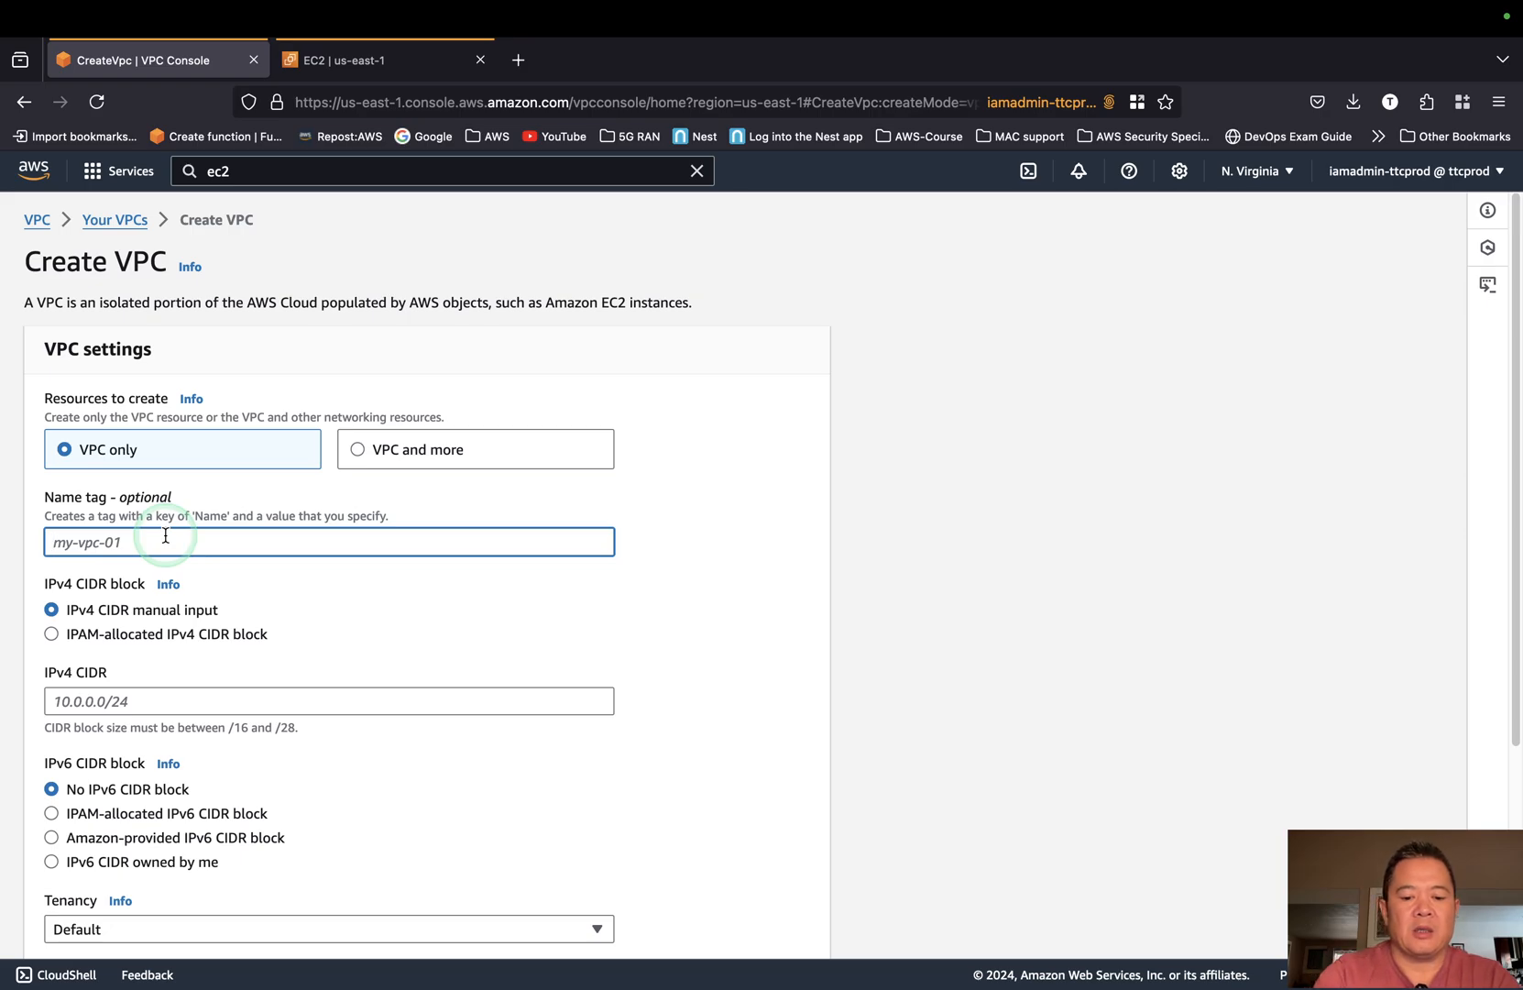
{"action": "type", "text": "VPC-B"}
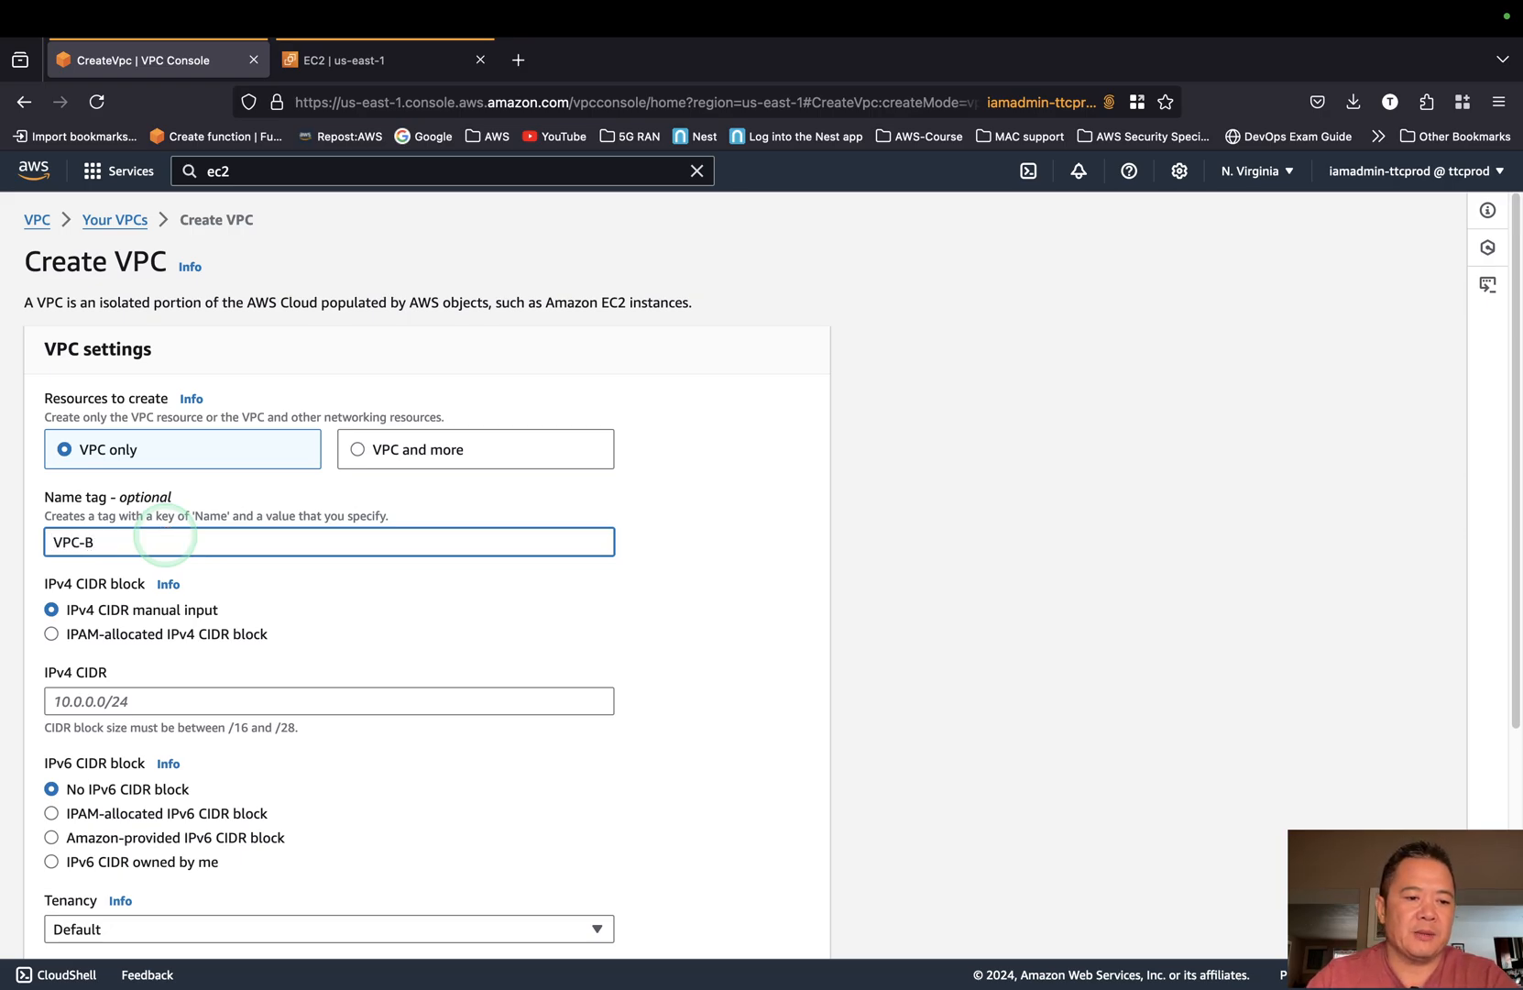
{"action": "scroll", "coordinate": [256, 561], "scroll_direction": "down", "scroll_amount": 2}
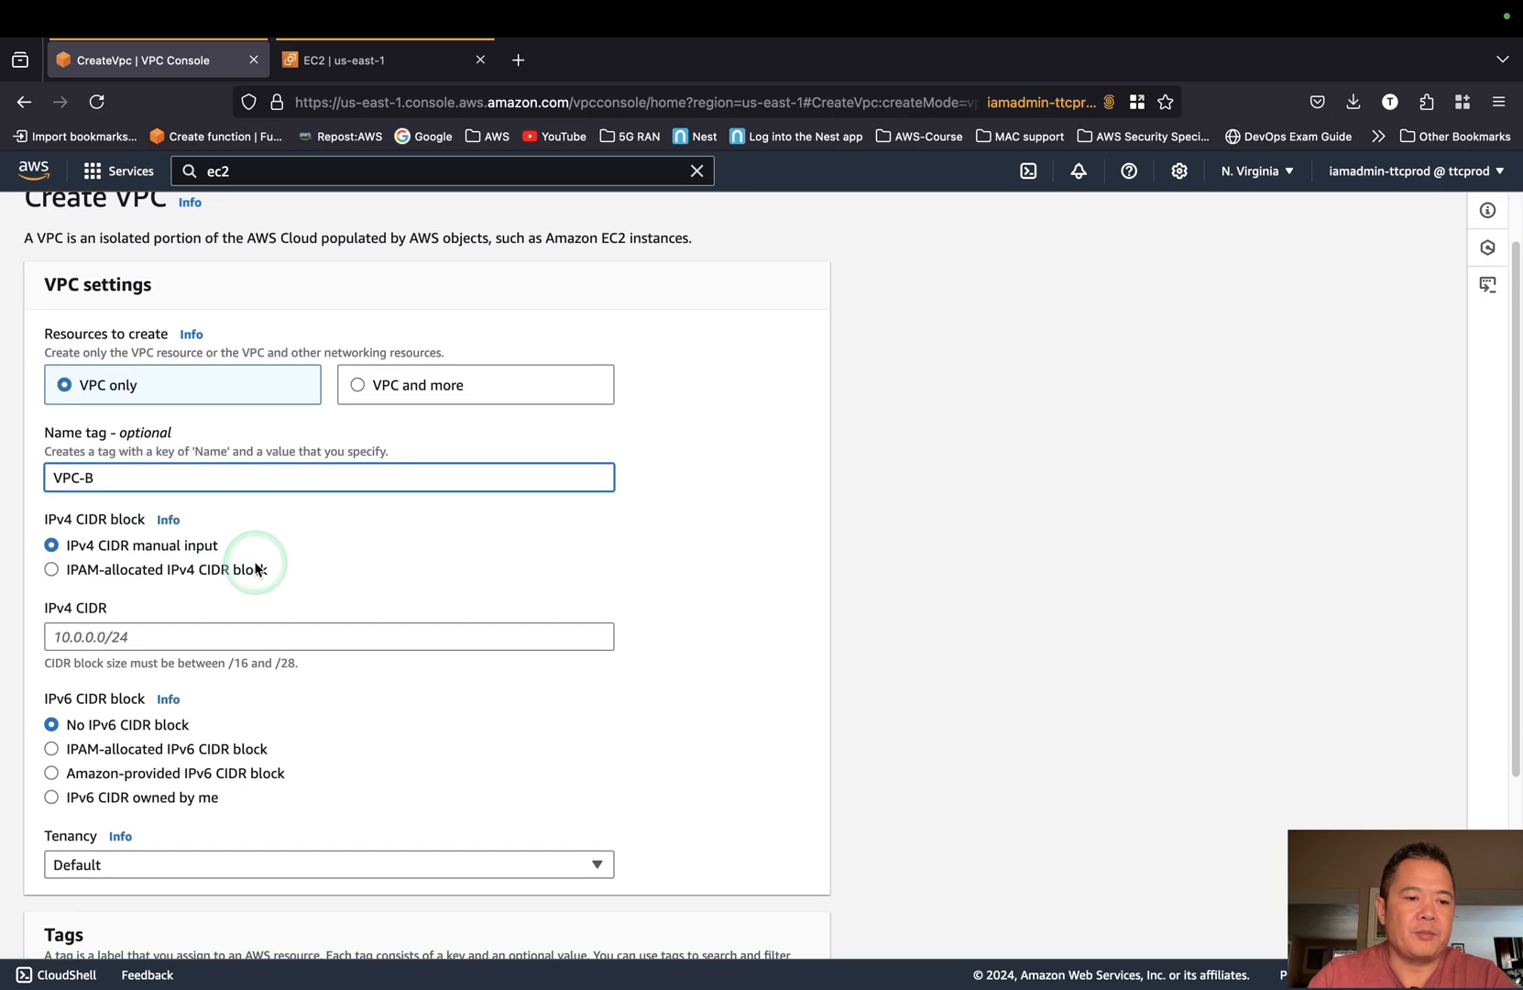
{"action": "left_click", "coordinate": [260, 615]}
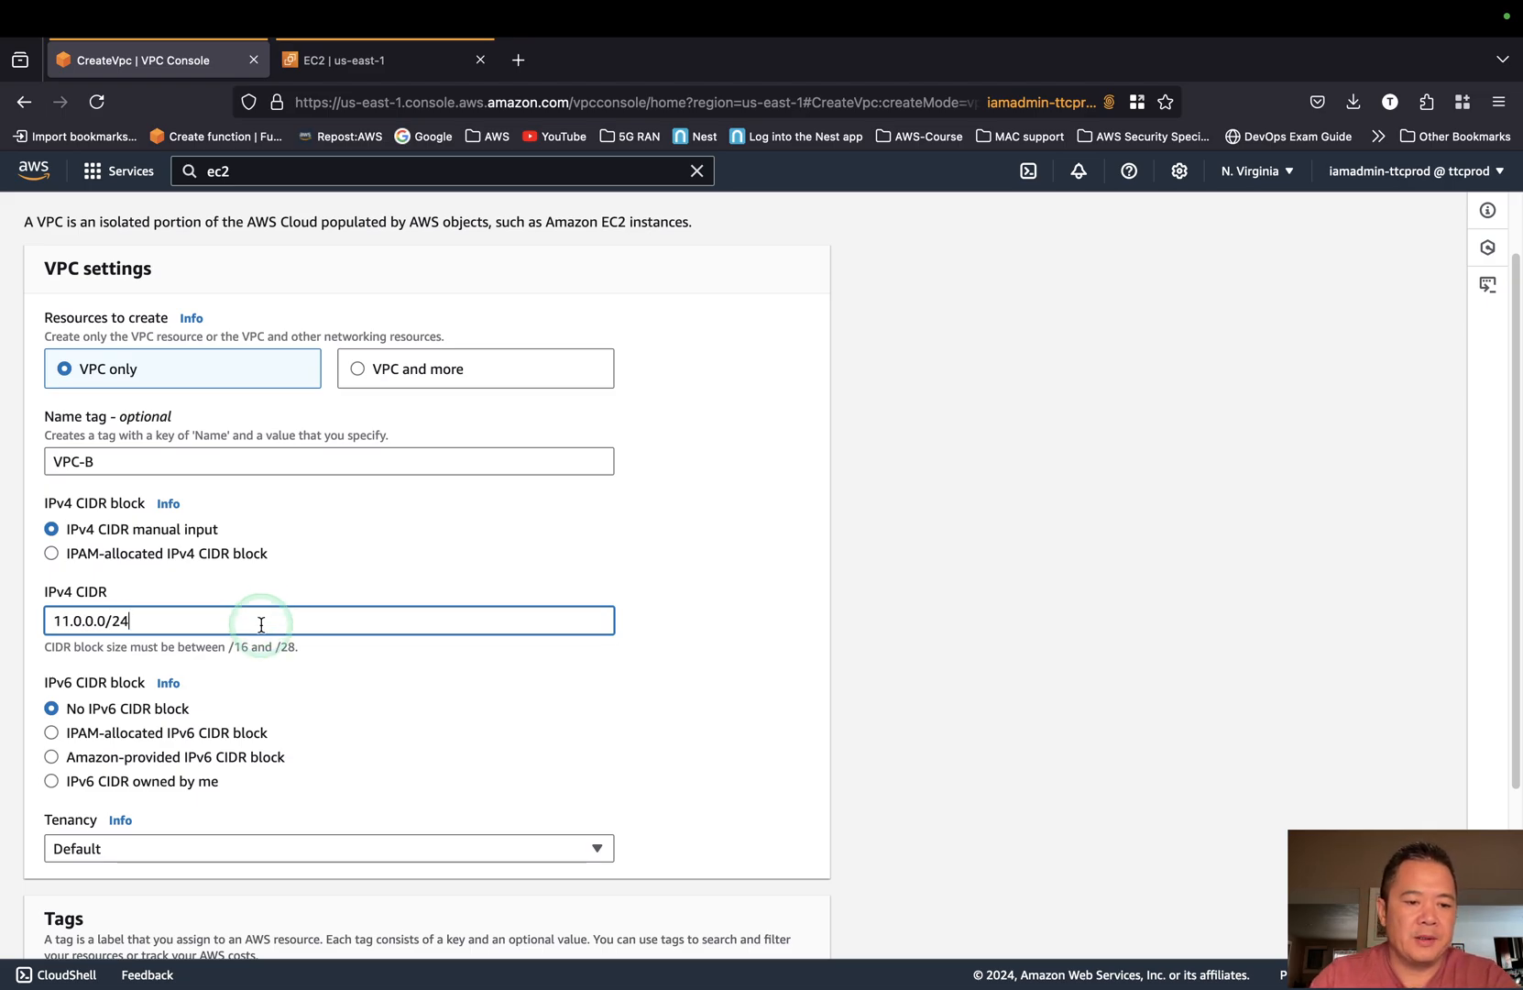
{"action": "scroll", "coordinate": [262, 628], "scroll_direction": "down", "scroll_amount": 5}
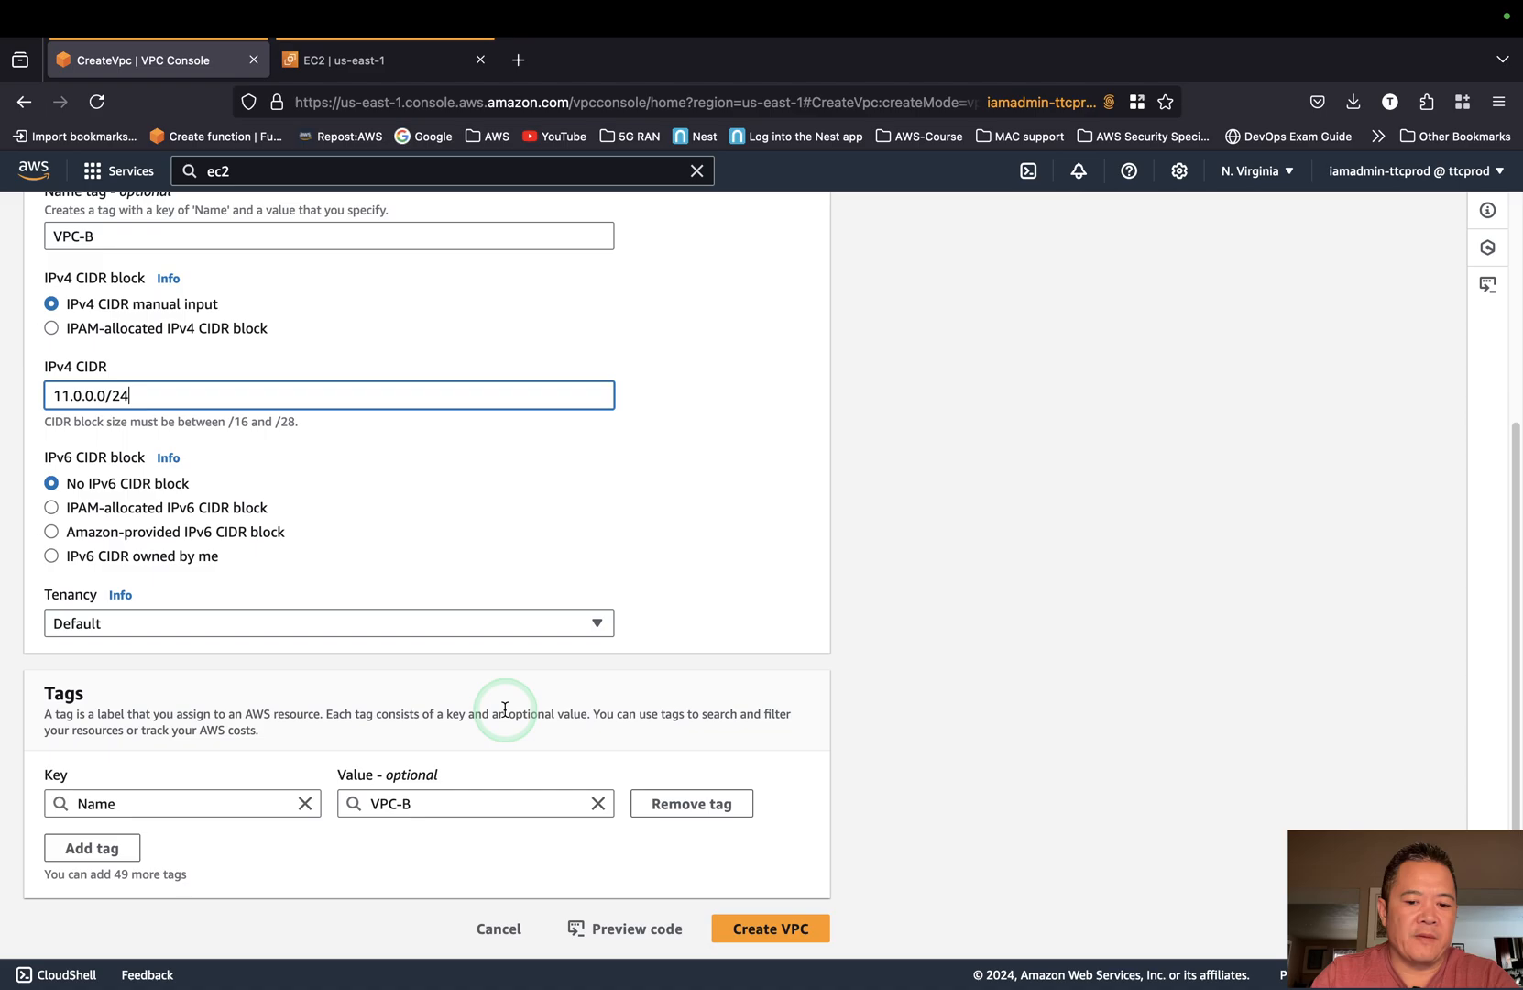
{"action": "left_click", "coordinate": [792, 927]}
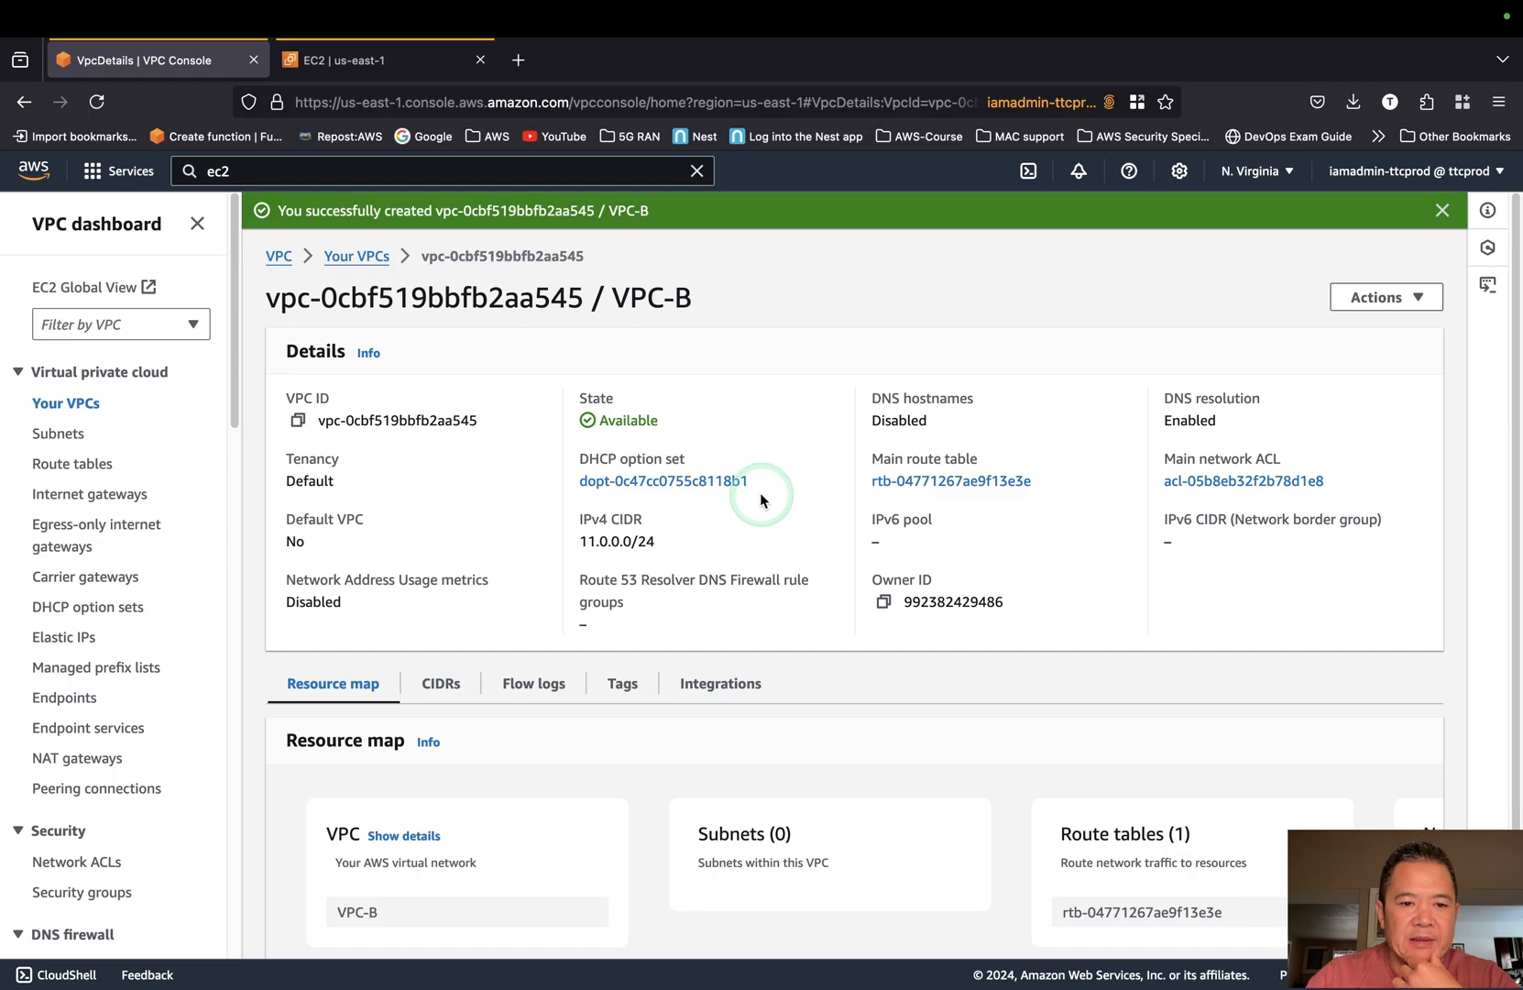
Open the list of subnets and copy the name of the pub-sub1a subnet.
{"action": "left_click", "coordinate": [64, 443]}
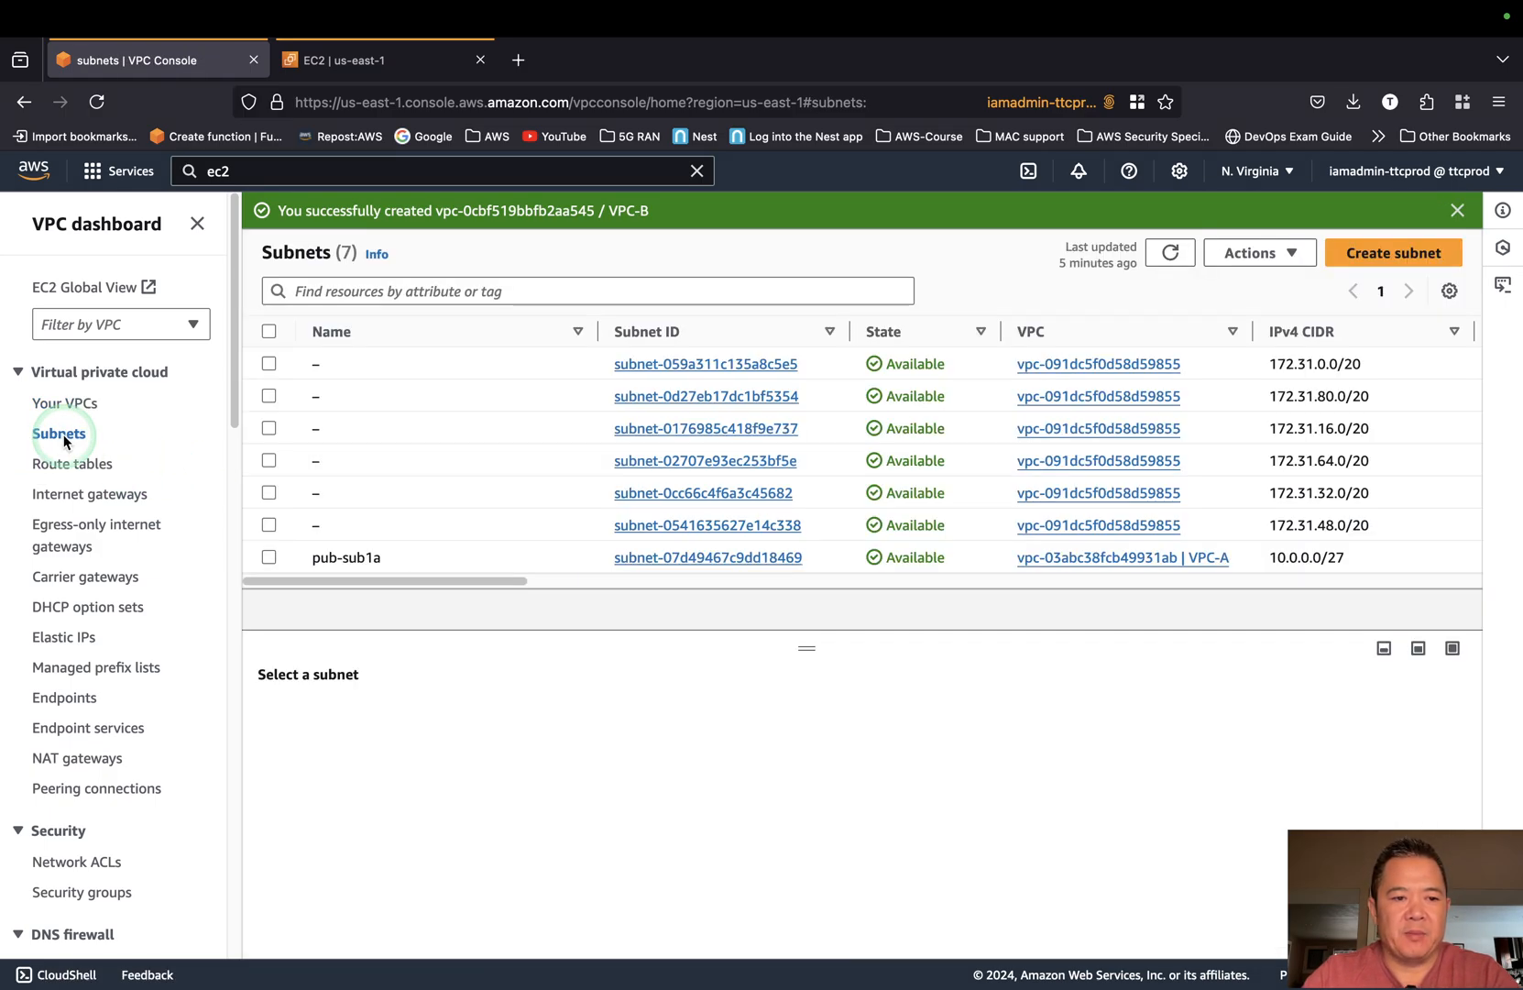
{"action": "left_click", "coordinate": [1386, 261]}
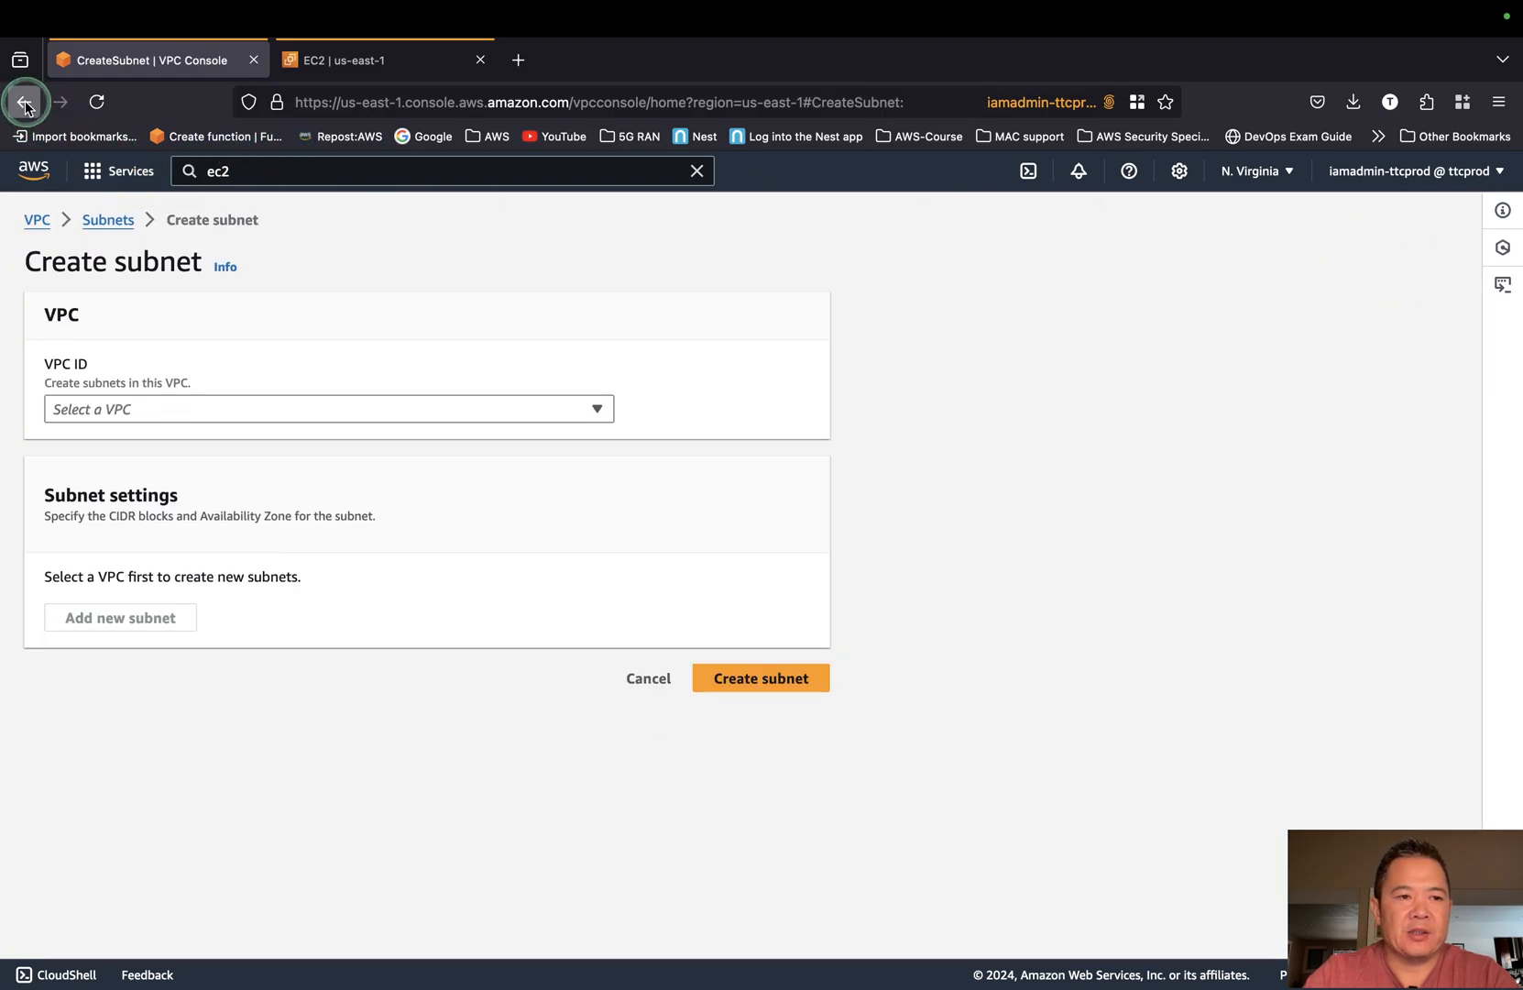
{"action": "left_click", "coordinate": [25, 107]}
{"action": "left_click", "coordinate": [366, 521]}
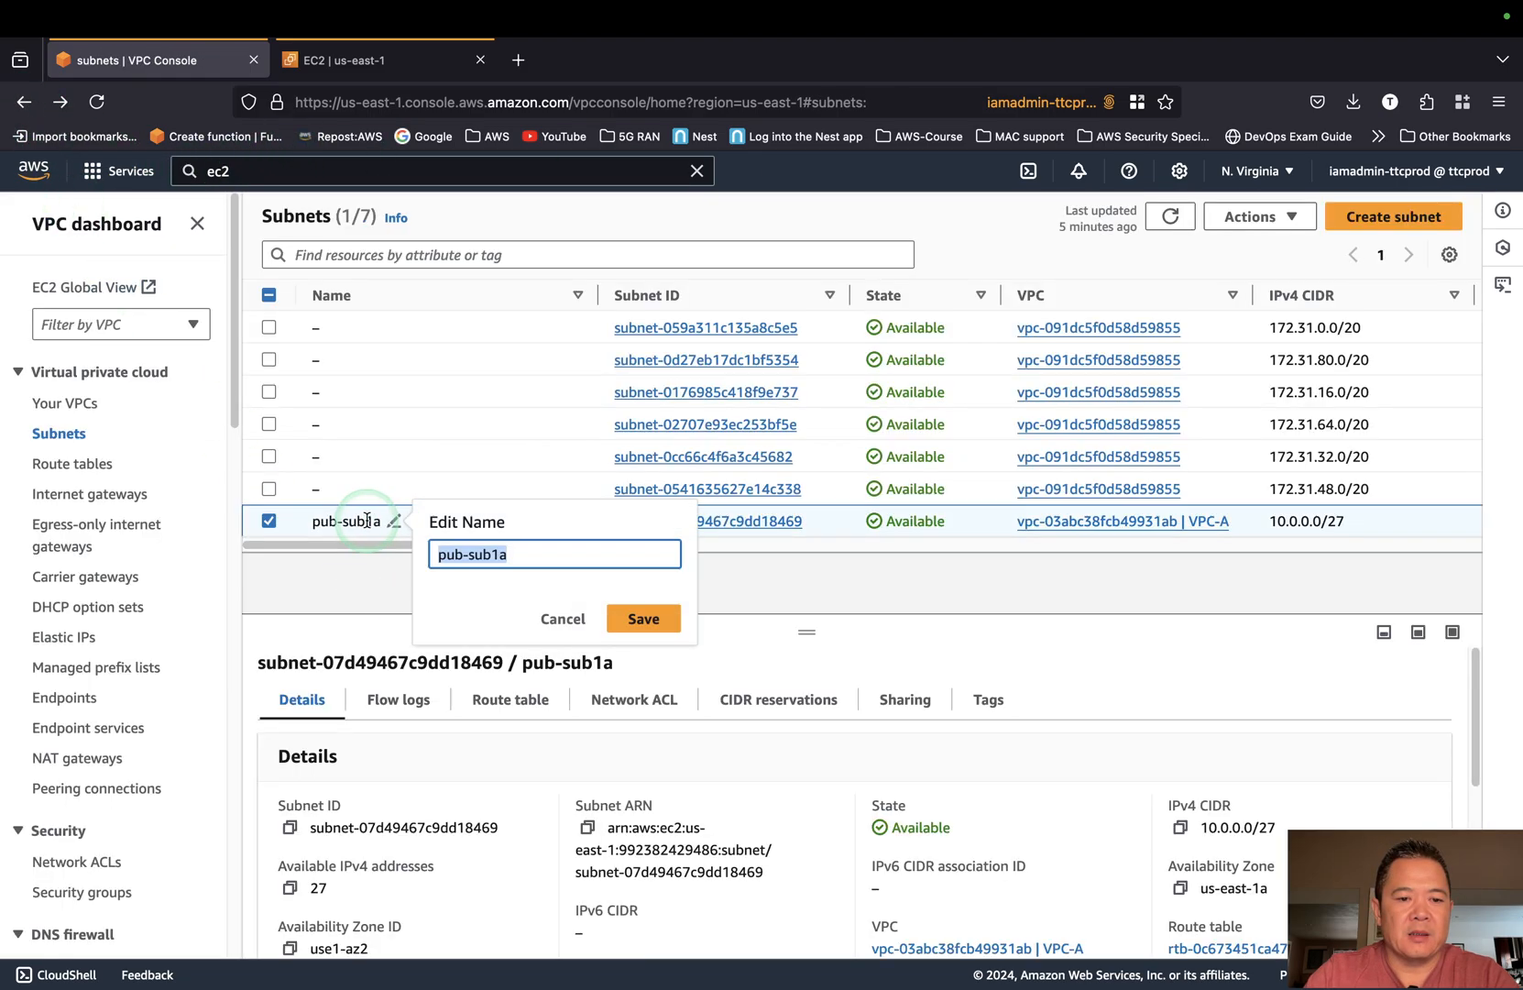
{"action": "double_click", "coordinate": [367, 521]}
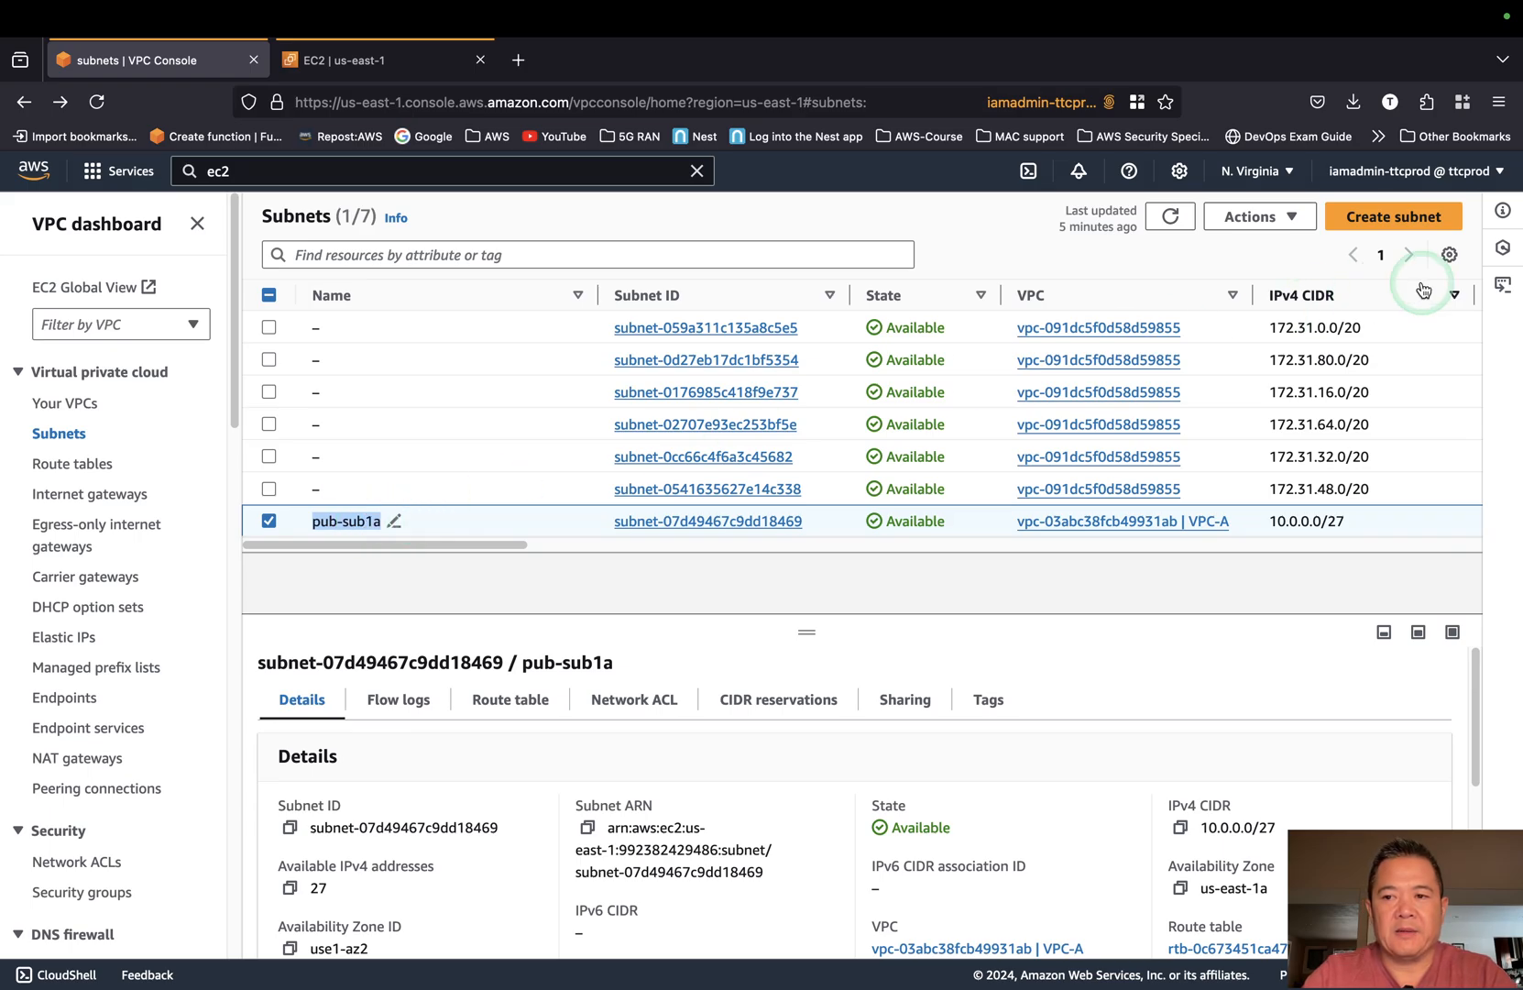
Start a new subnet in VPC-B, name it pub-sub1b and place it in the us-east-1a availability zone.
{"action": "left_click", "coordinate": [1355, 224]}
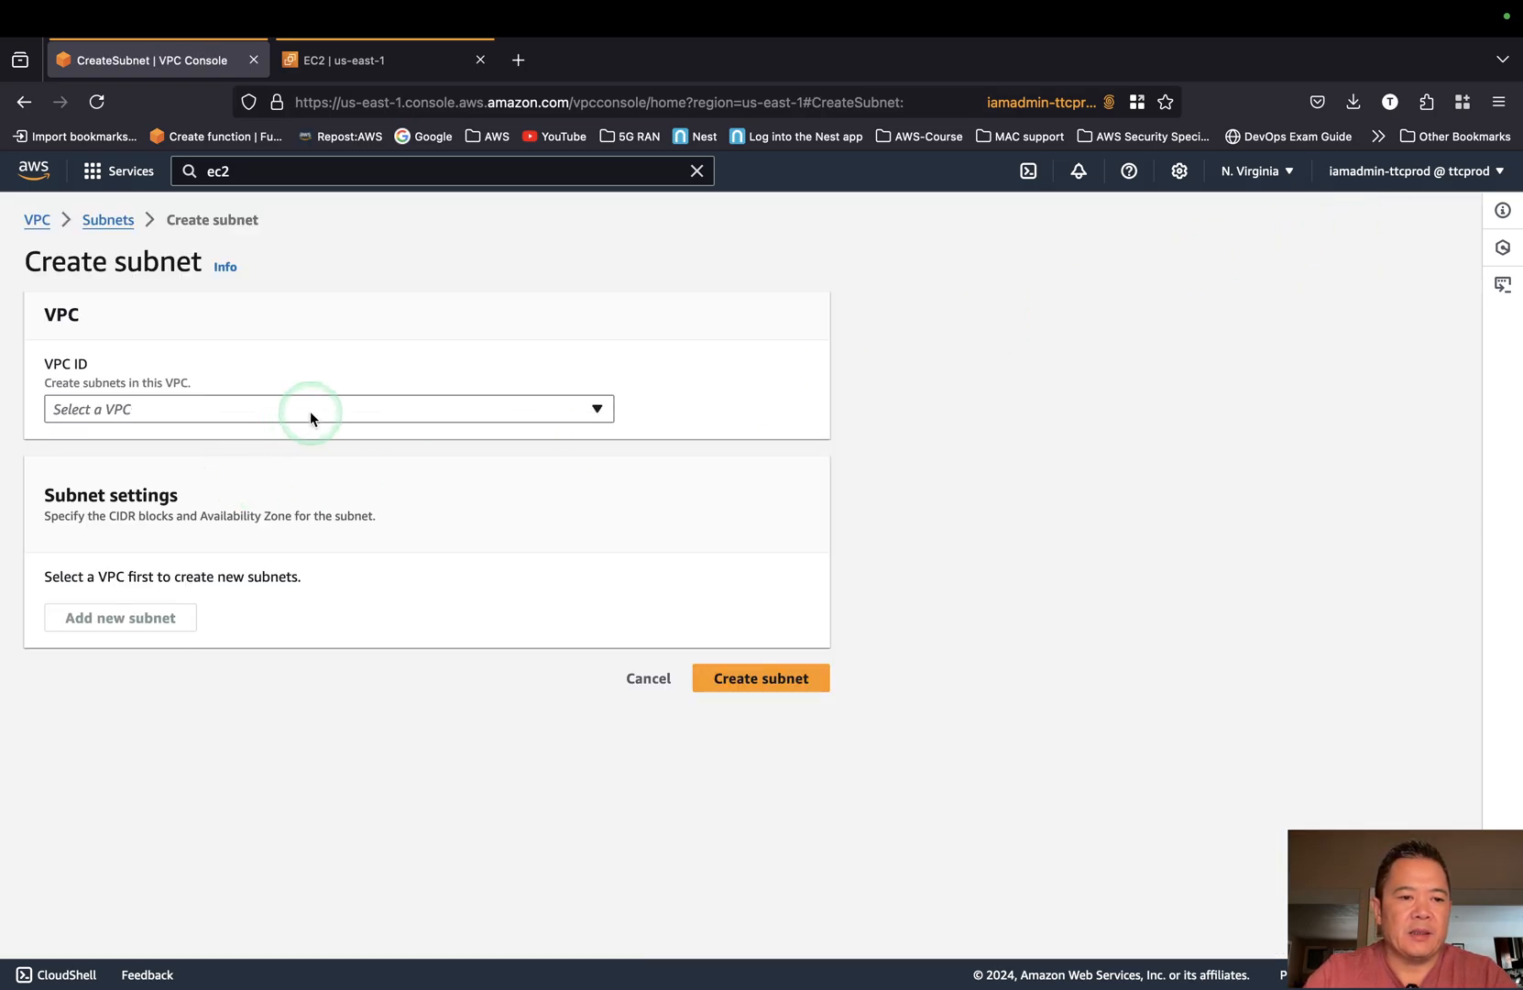
{"action": "left_click", "coordinate": [311, 414]}
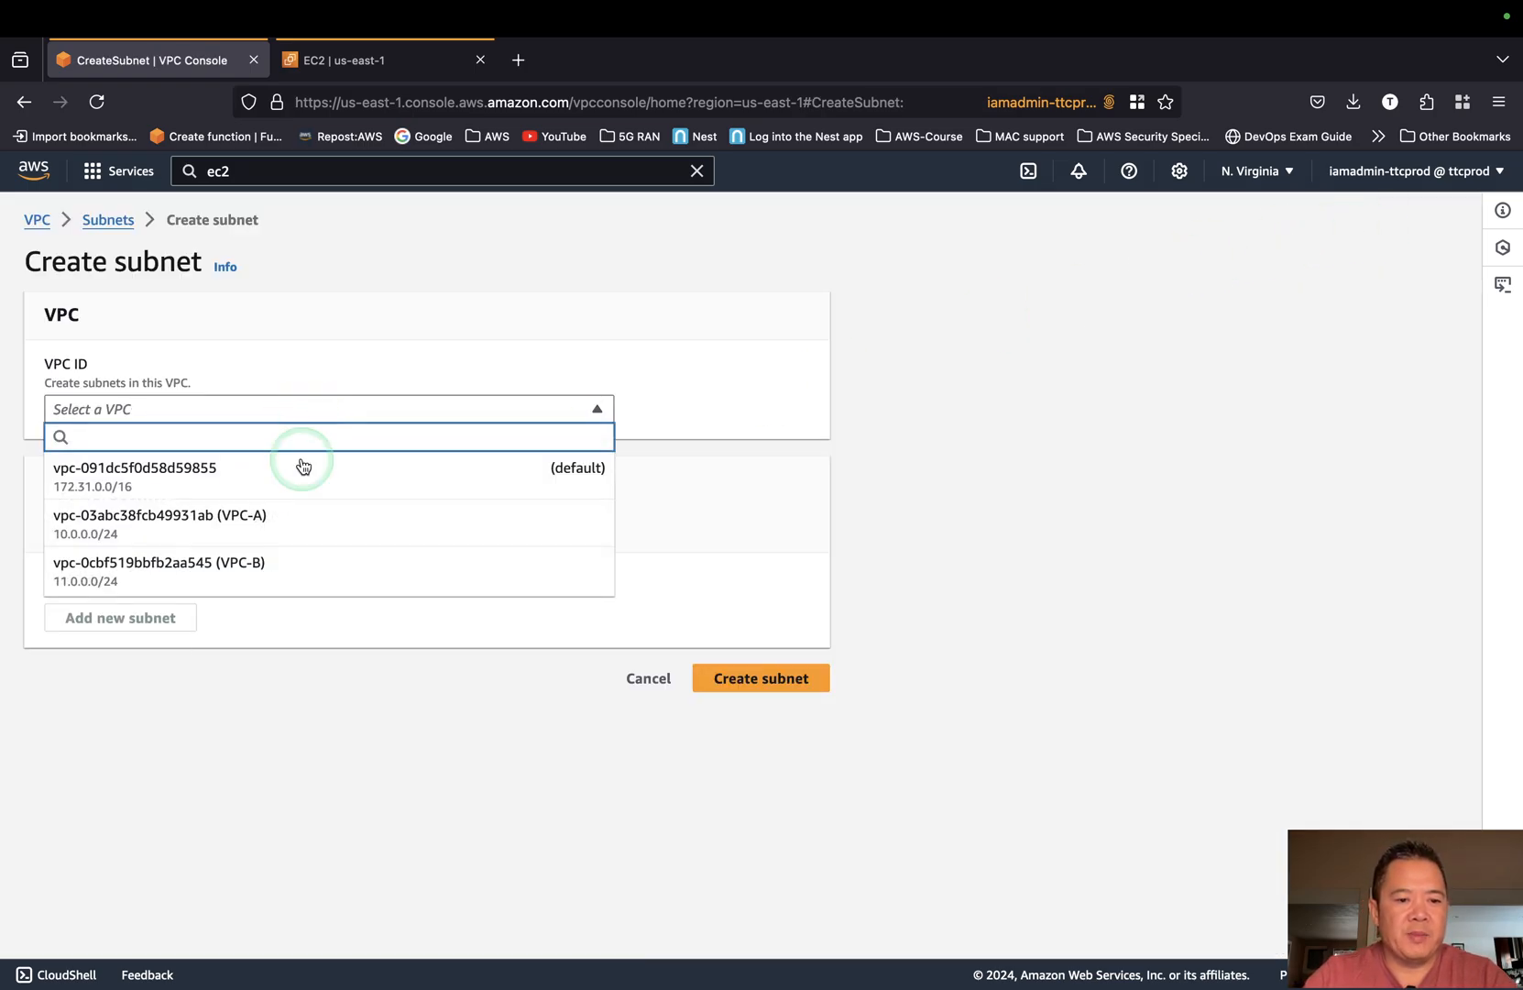
{"action": "left_click", "coordinate": [301, 581]}
{"action": "scroll", "coordinate": [359, 679], "scroll_direction": "down", "scroll_amount": 3}
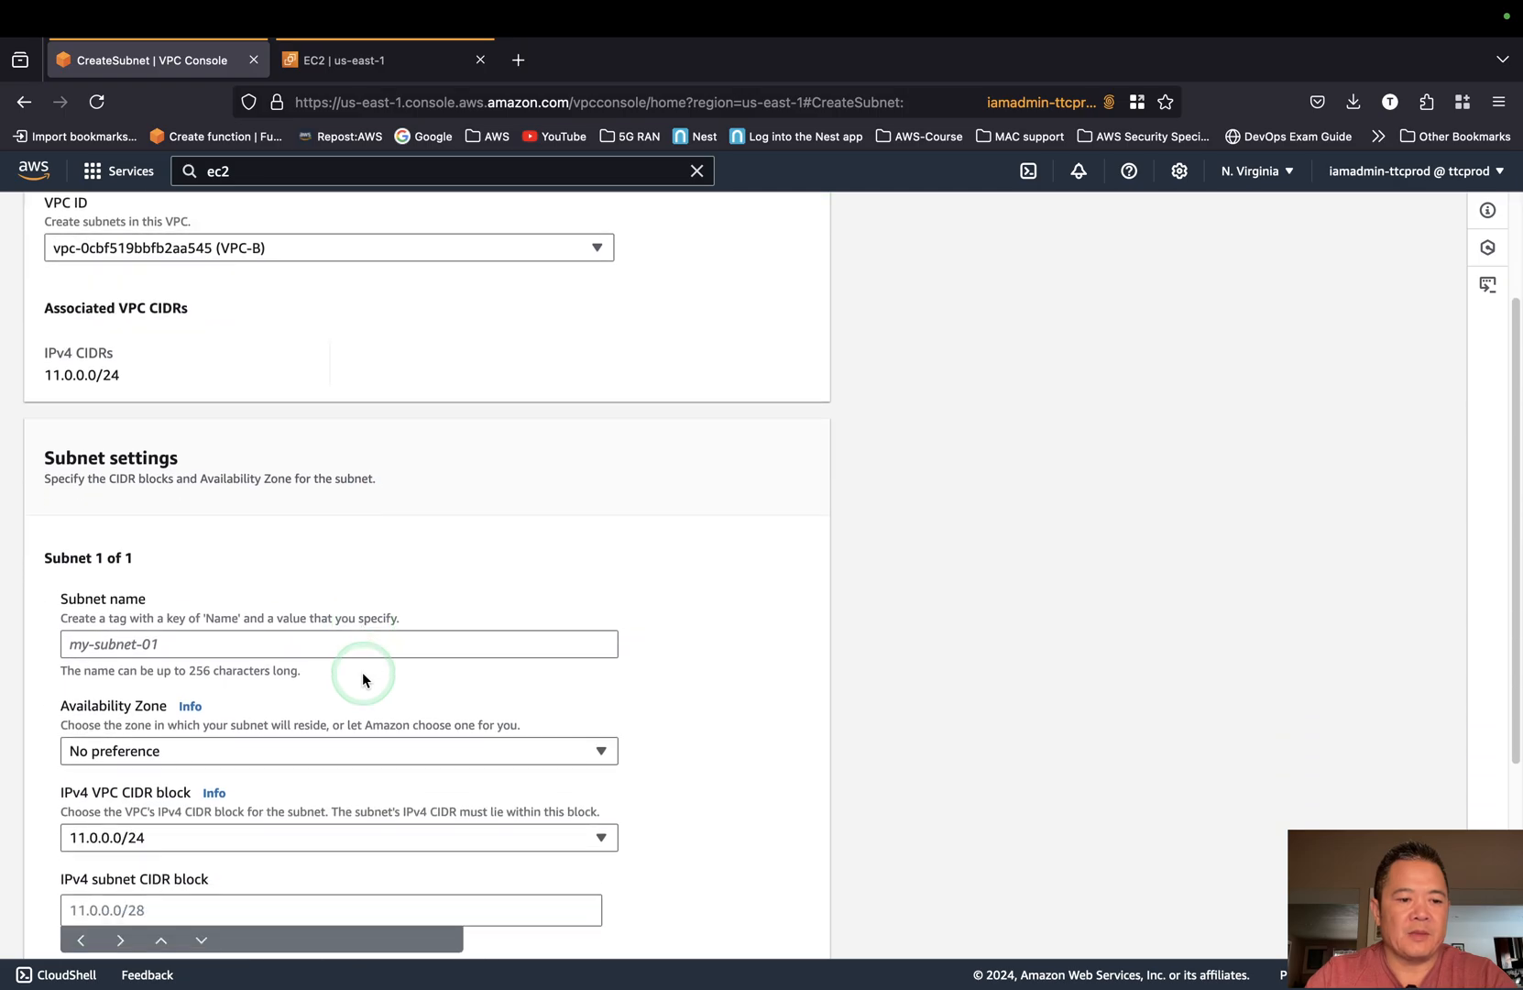
{"action": "left_click", "coordinate": [349, 625]}
{"action": "type", "text": "pub-sub1a"}
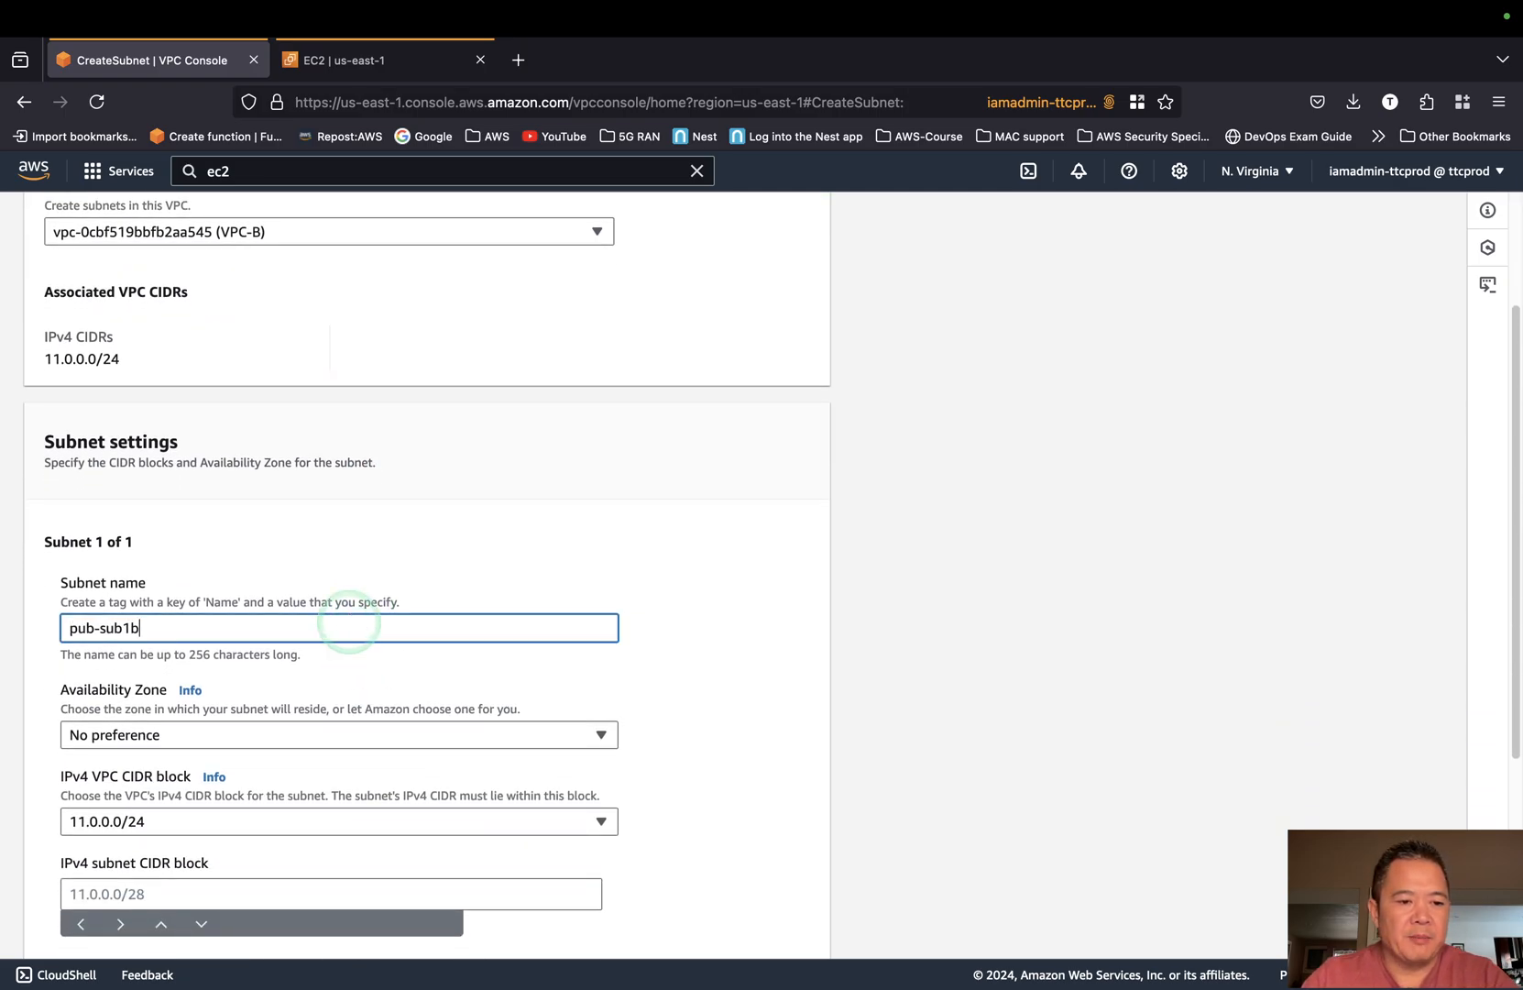
{"action": "scroll", "coordinate": [330, 687], "scroll_direction": "down", "scroll_amount": 2}
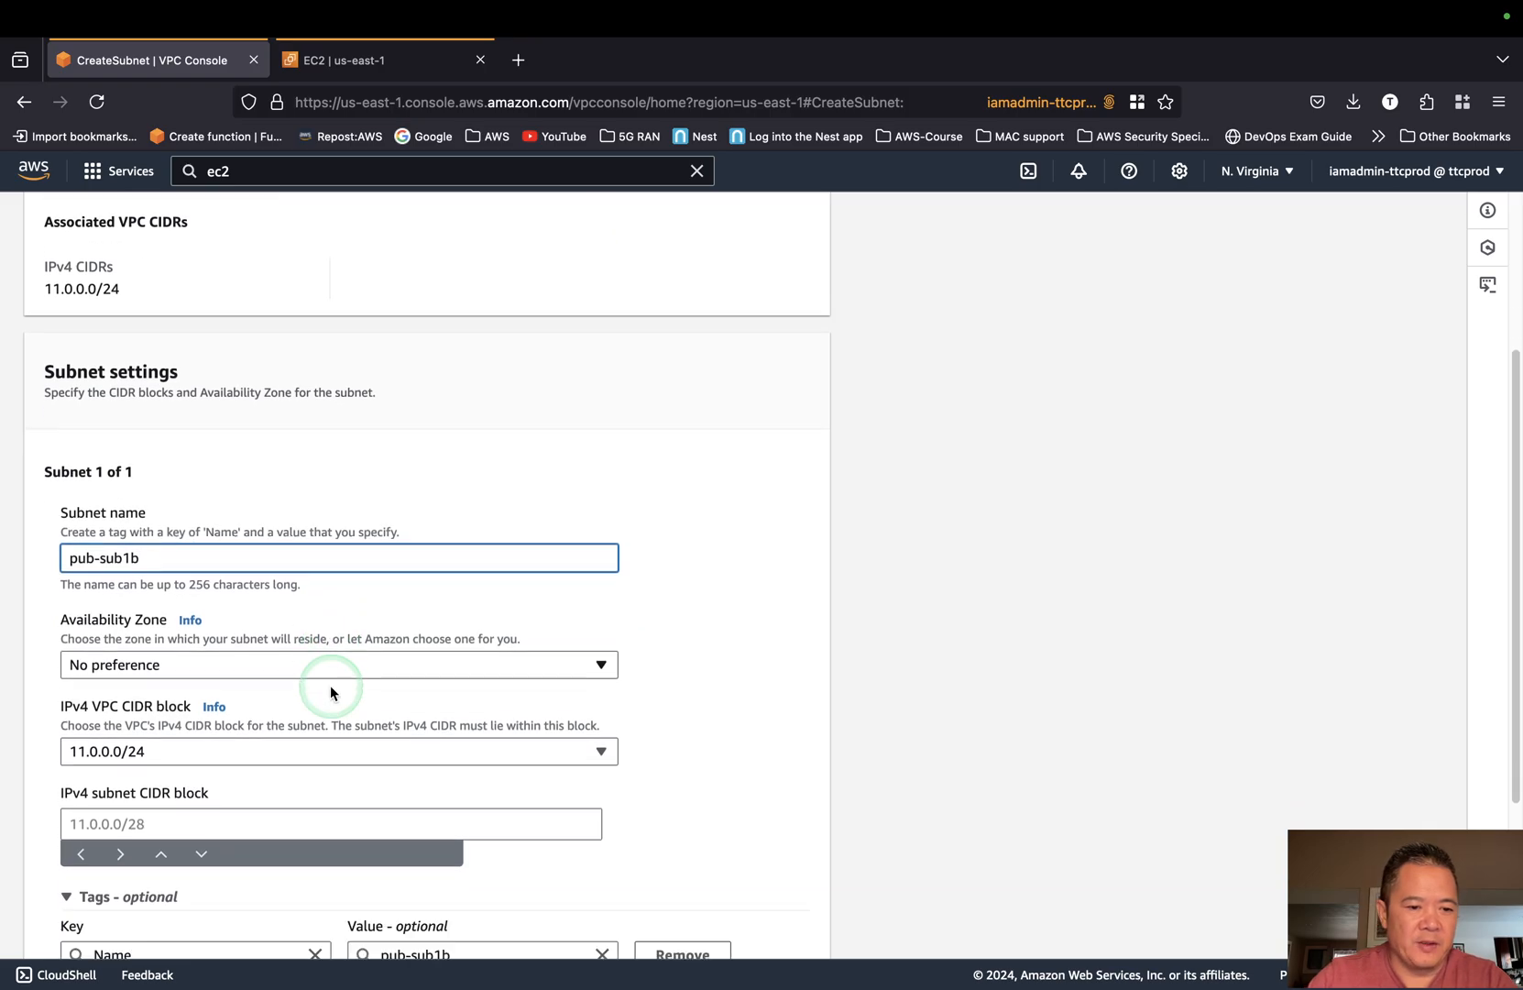
{"action": "scroll", "coordinate": [330, 692], "scroll_direction": "down", "scroll_amount": 1}
{"action": "left_click", "coordinate": [463, 609]}
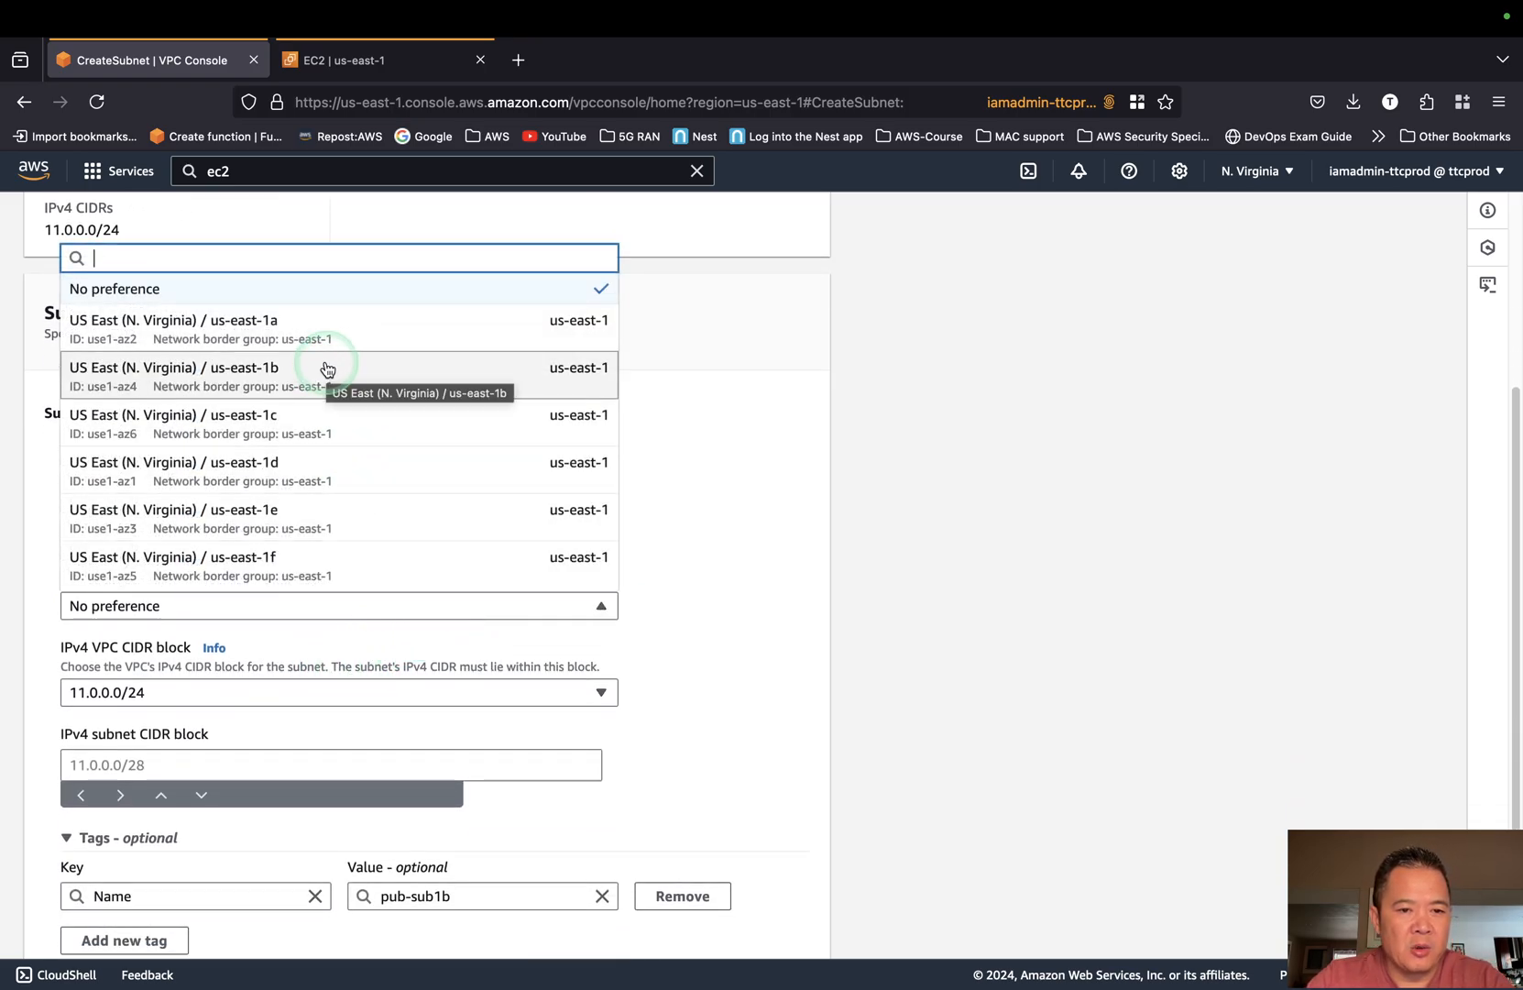
{"action": "left_click", "coordinate": [385, 333]}
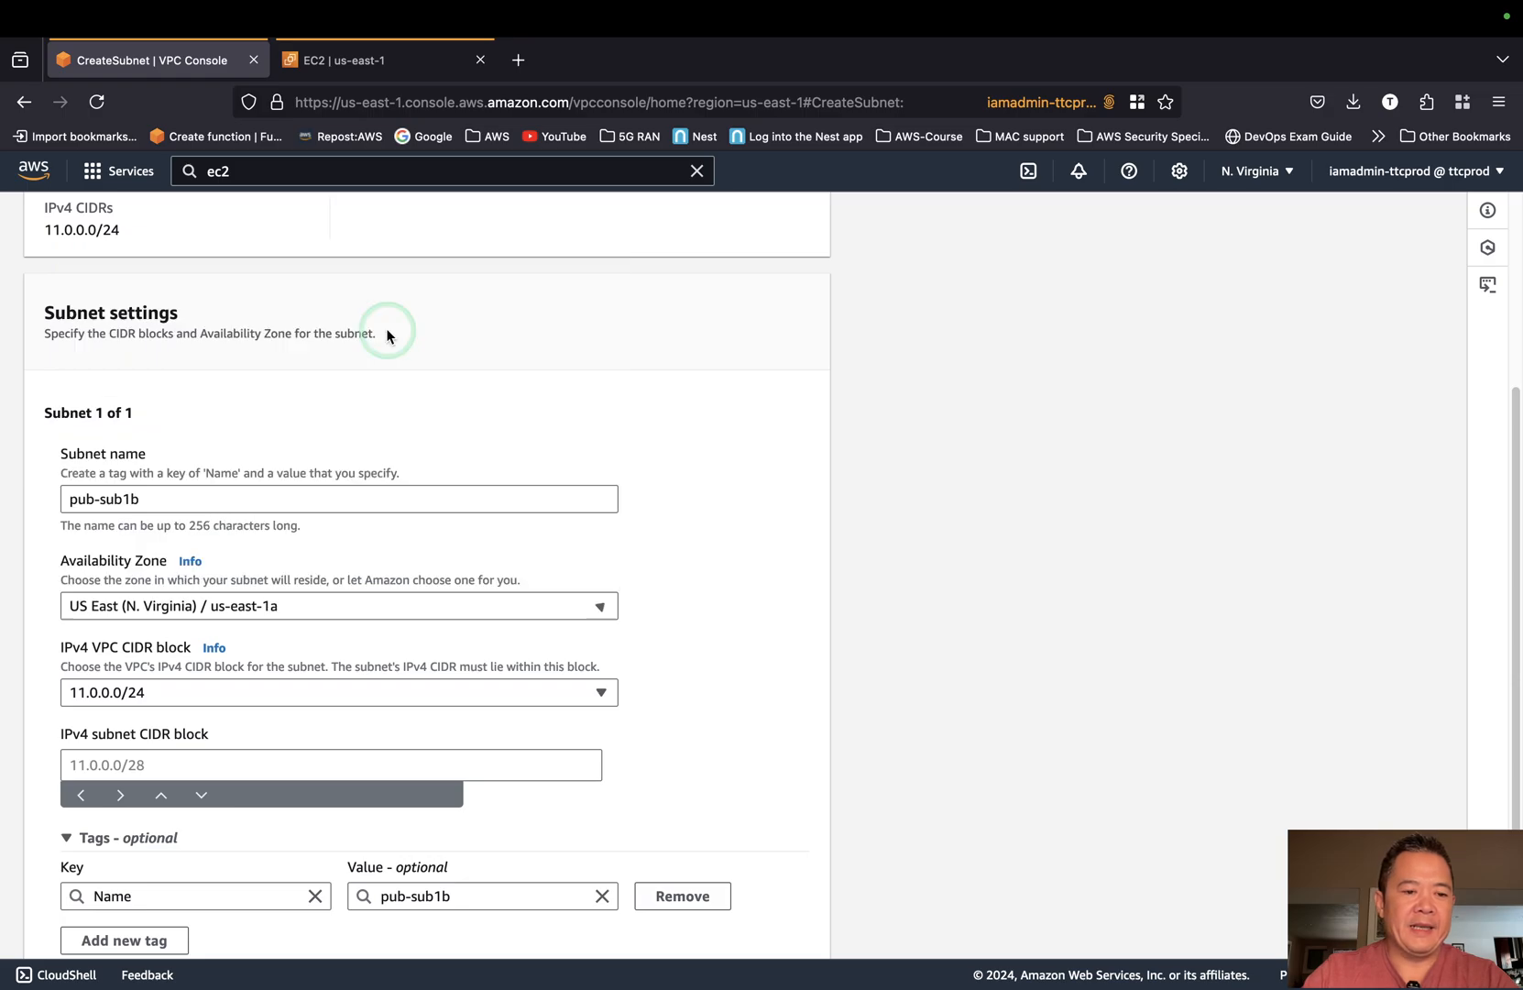
Set the subnet's IPv4 CIDR block to 11.0.0.0/27 and create the subnet.
{"action": "scroll", "coordinate": [759, 703], "scroll_direction": "down", "scroll_amount": 1}
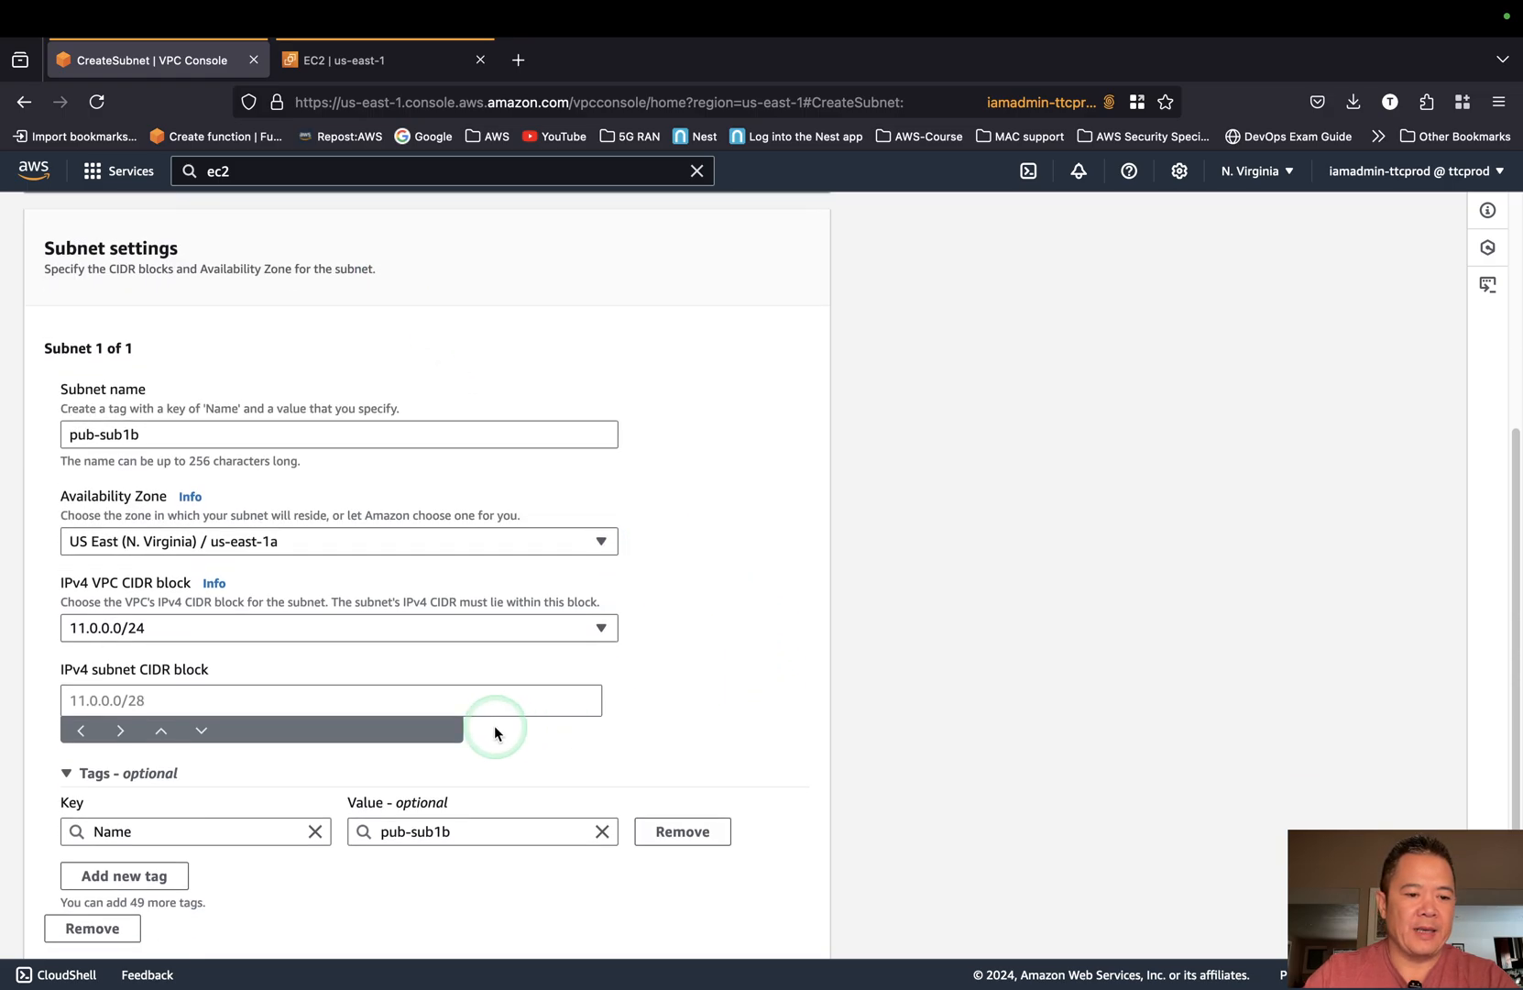
{"action": "left_click", "coordinate": [443, 698]}
{"action": "type", "text": "11.0.0."}
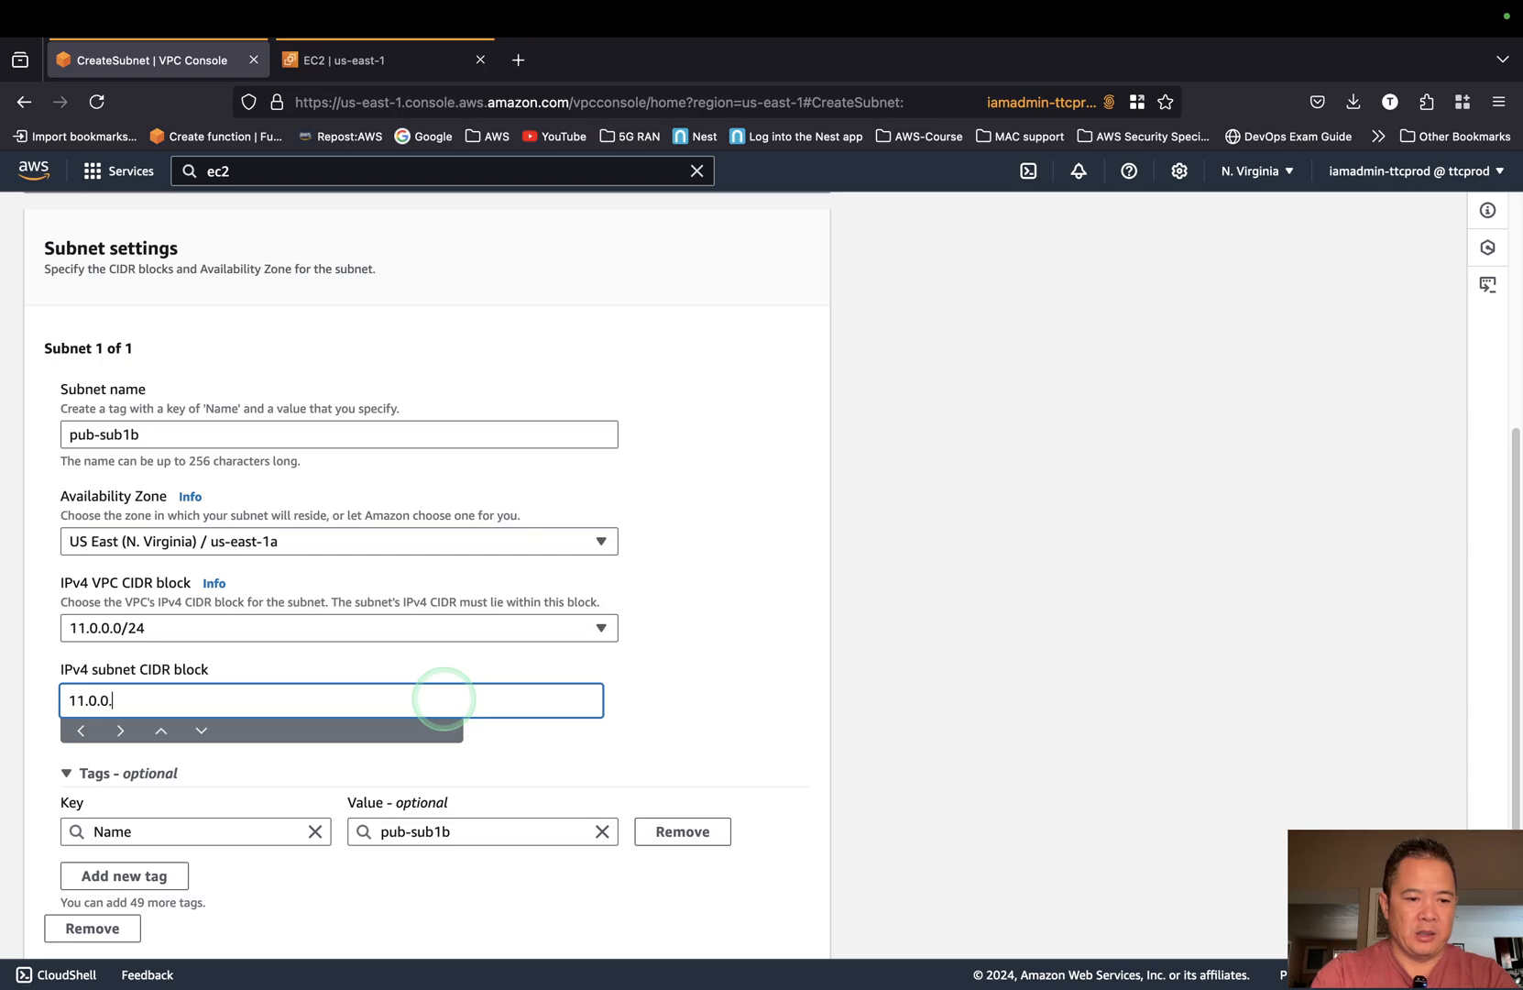
{"action": "type", "text": "0/27"}
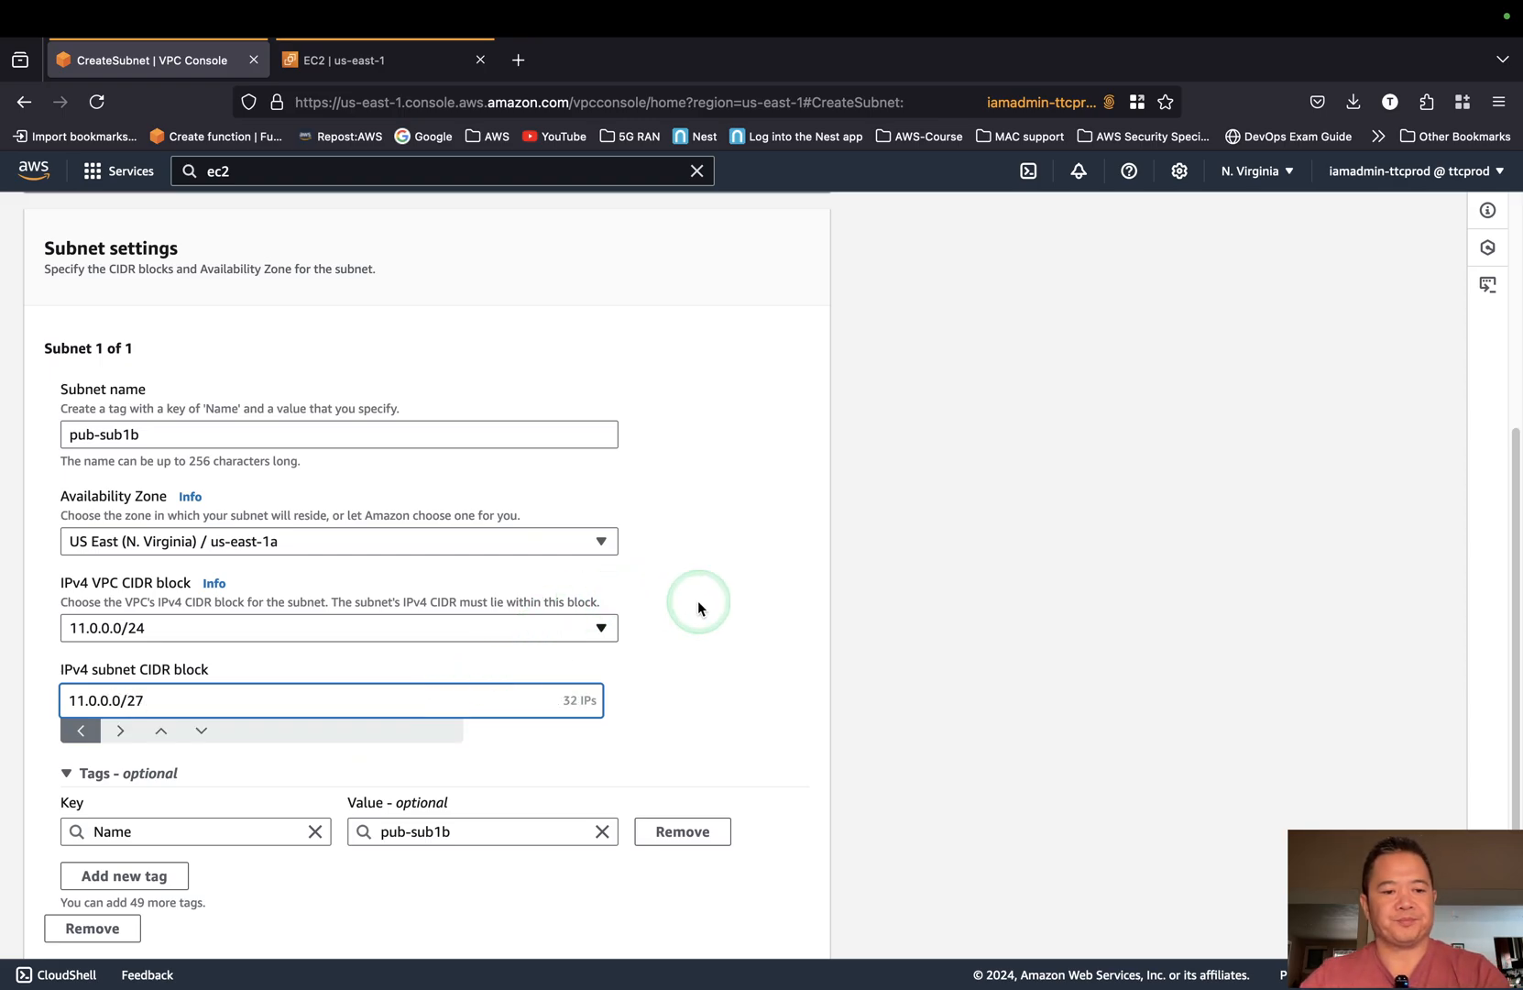
{"action": "left_click", "coordinate": [735, 626]}
{"action": "scroll", "coordinate": [735, 626], "scroll_direction": "down", "scroll_amount": 1}
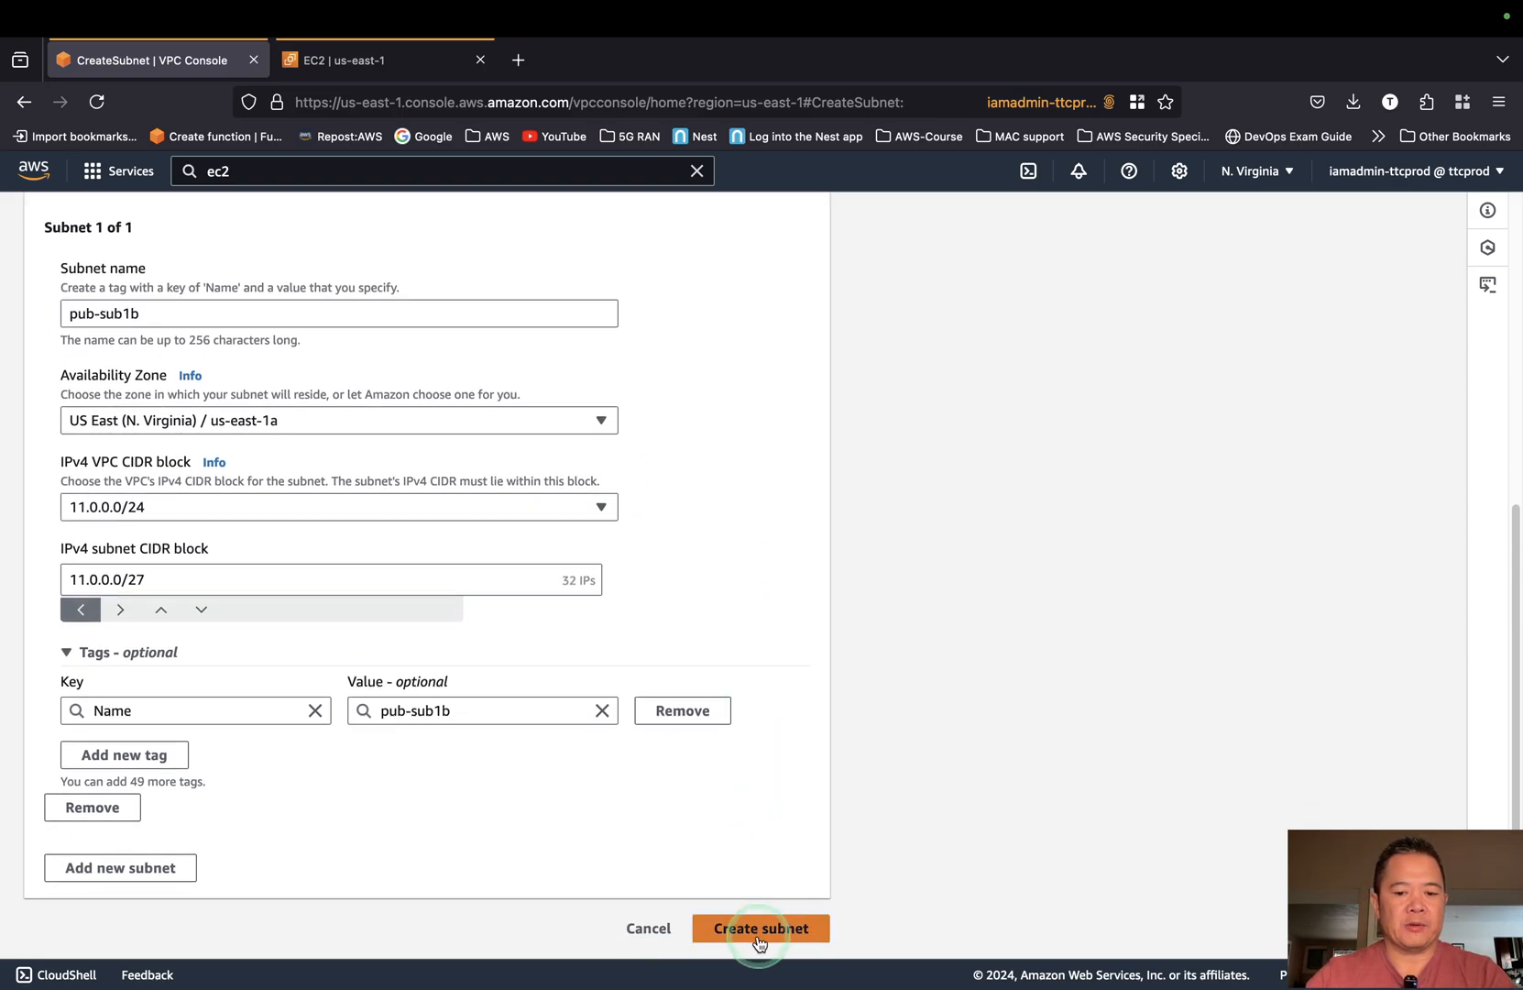
{"action": "left_click", "coordinate": [761, 935]}
{"action": "left_click", "coordinate": [762, 932]}
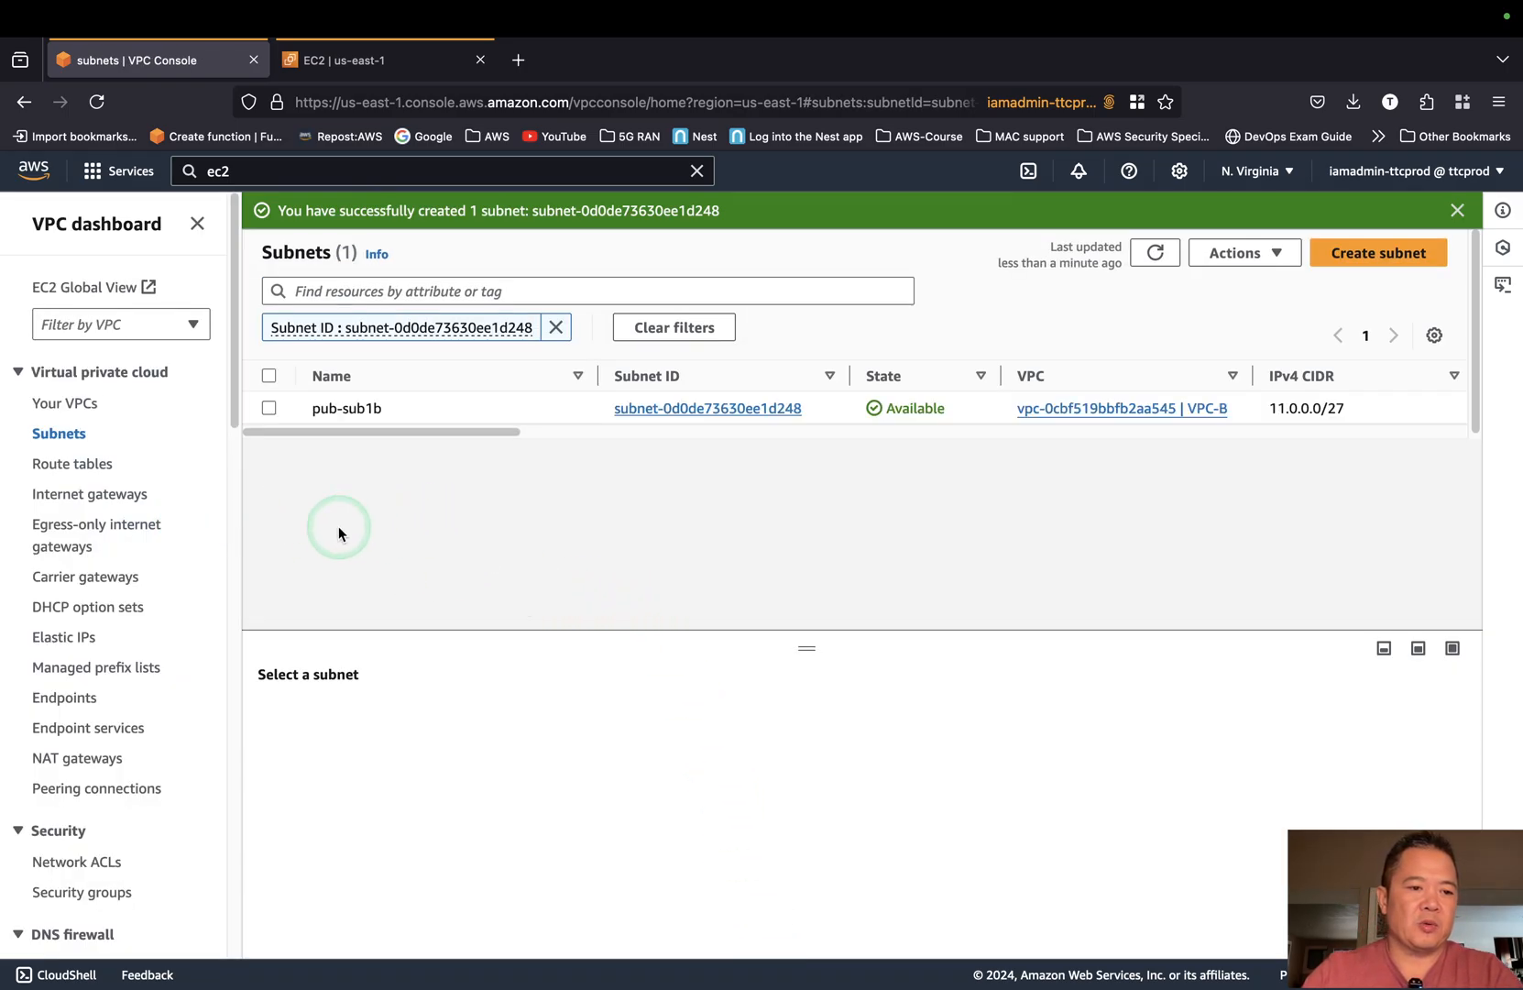
Review the subnet associations of the pub-sub1a-rt route table, deselect it, refresh the route tables list and enlarge the list area.
{"action": "left_click", "coordinate": [84, 472]}
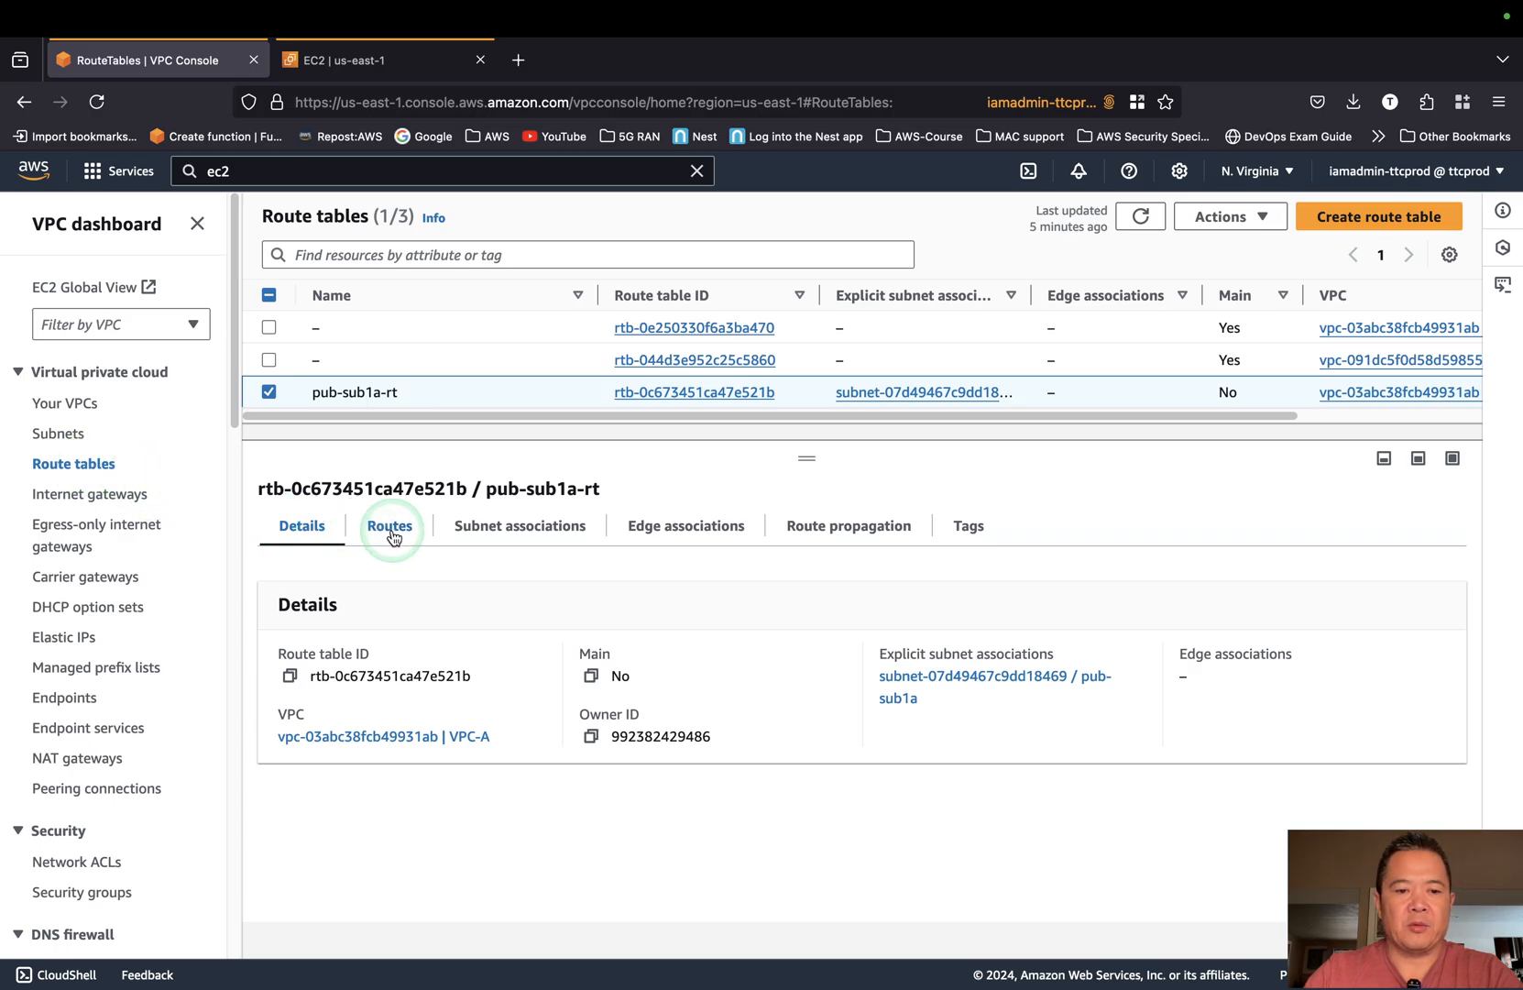
{"action": "left_click", "coordinate": [518, 535]}
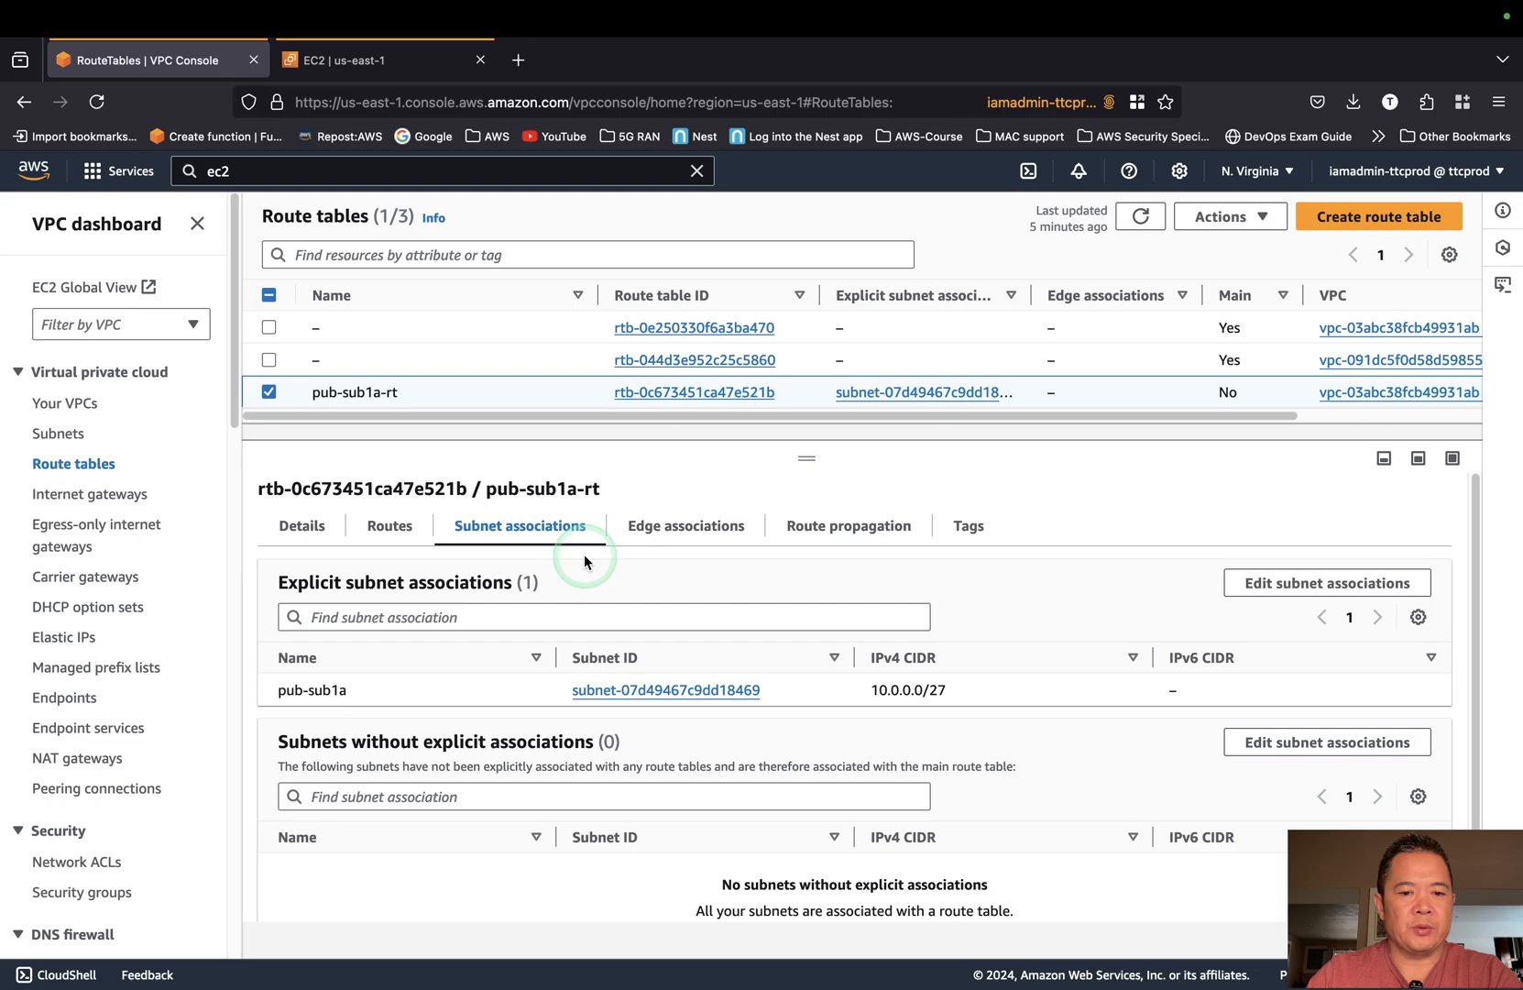
{"action": "left_click", "coordinate": [268, 393]}
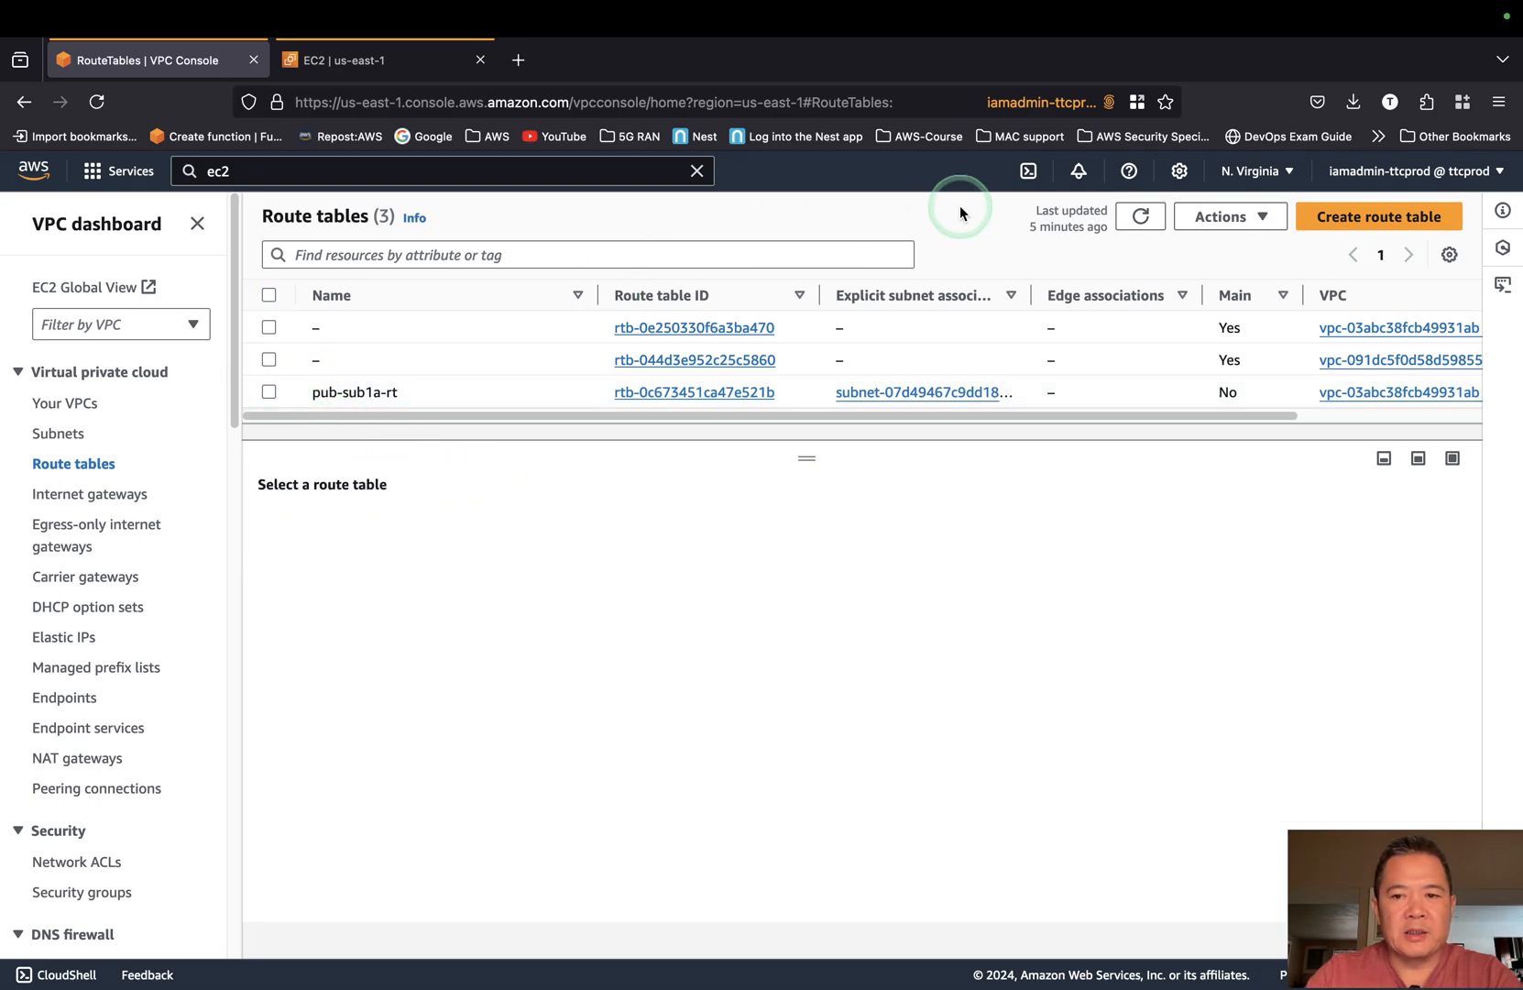
{"action": "left_click", "coordinate": [1140, 218]}
{"action": "left_click_drag", "start_coordinate": [799, 455], "coordinate": [794, 567]}
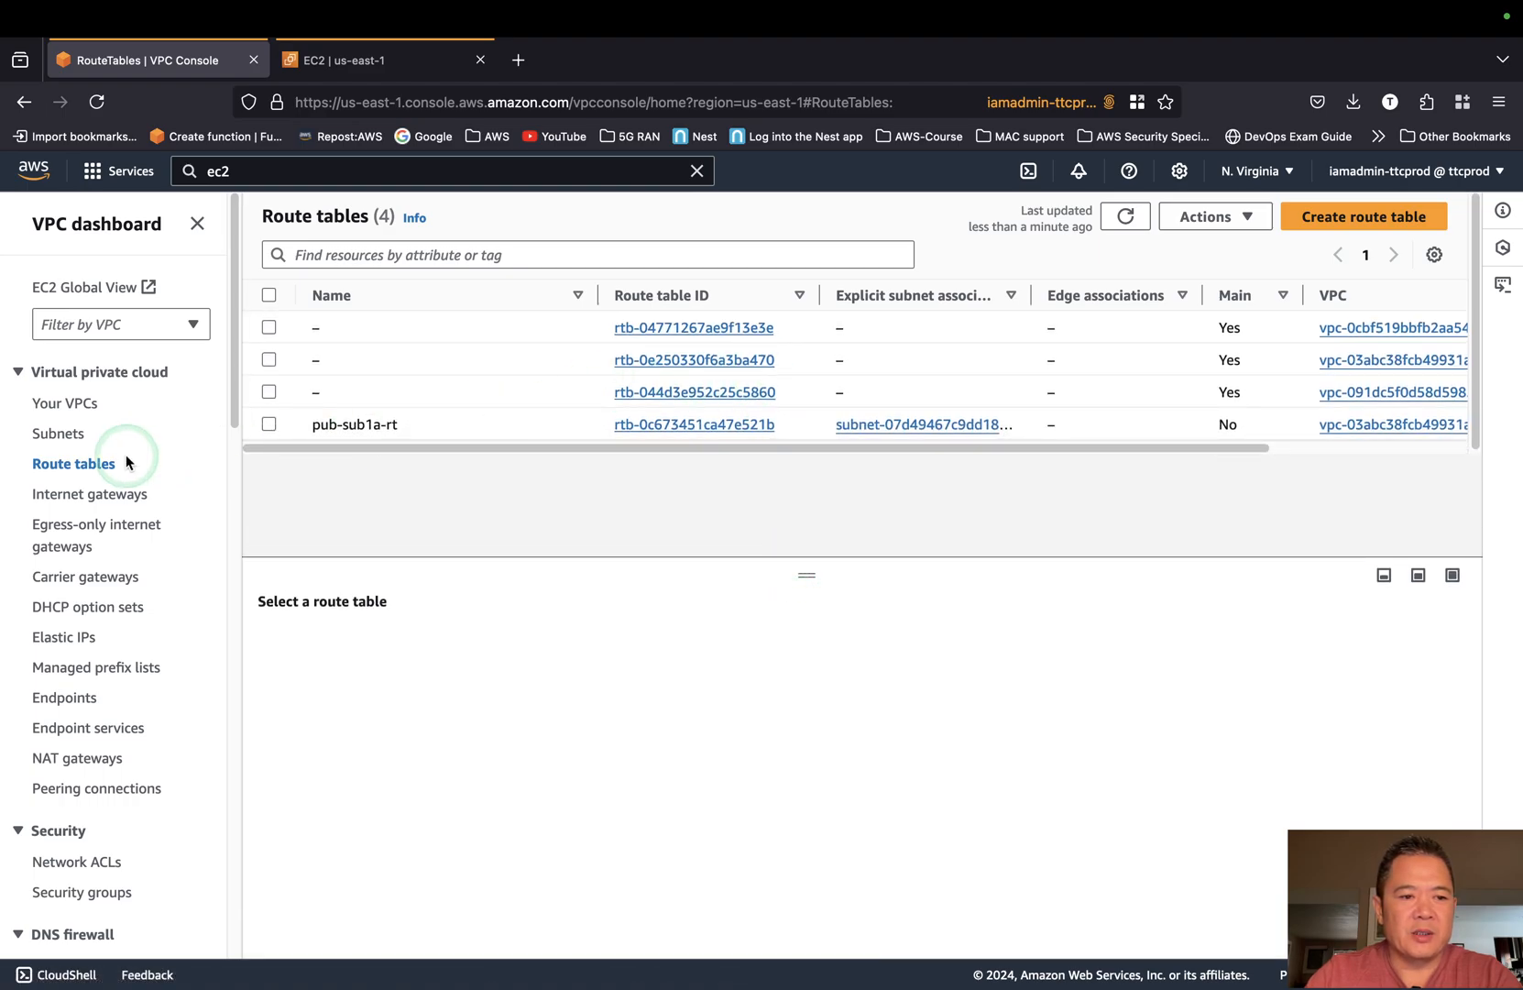
Check the subnets list, return to the route tables and copy the name of pub-sub1a-rt without editing it.
{"action": "left_click", "coordinate": [73, 443]}
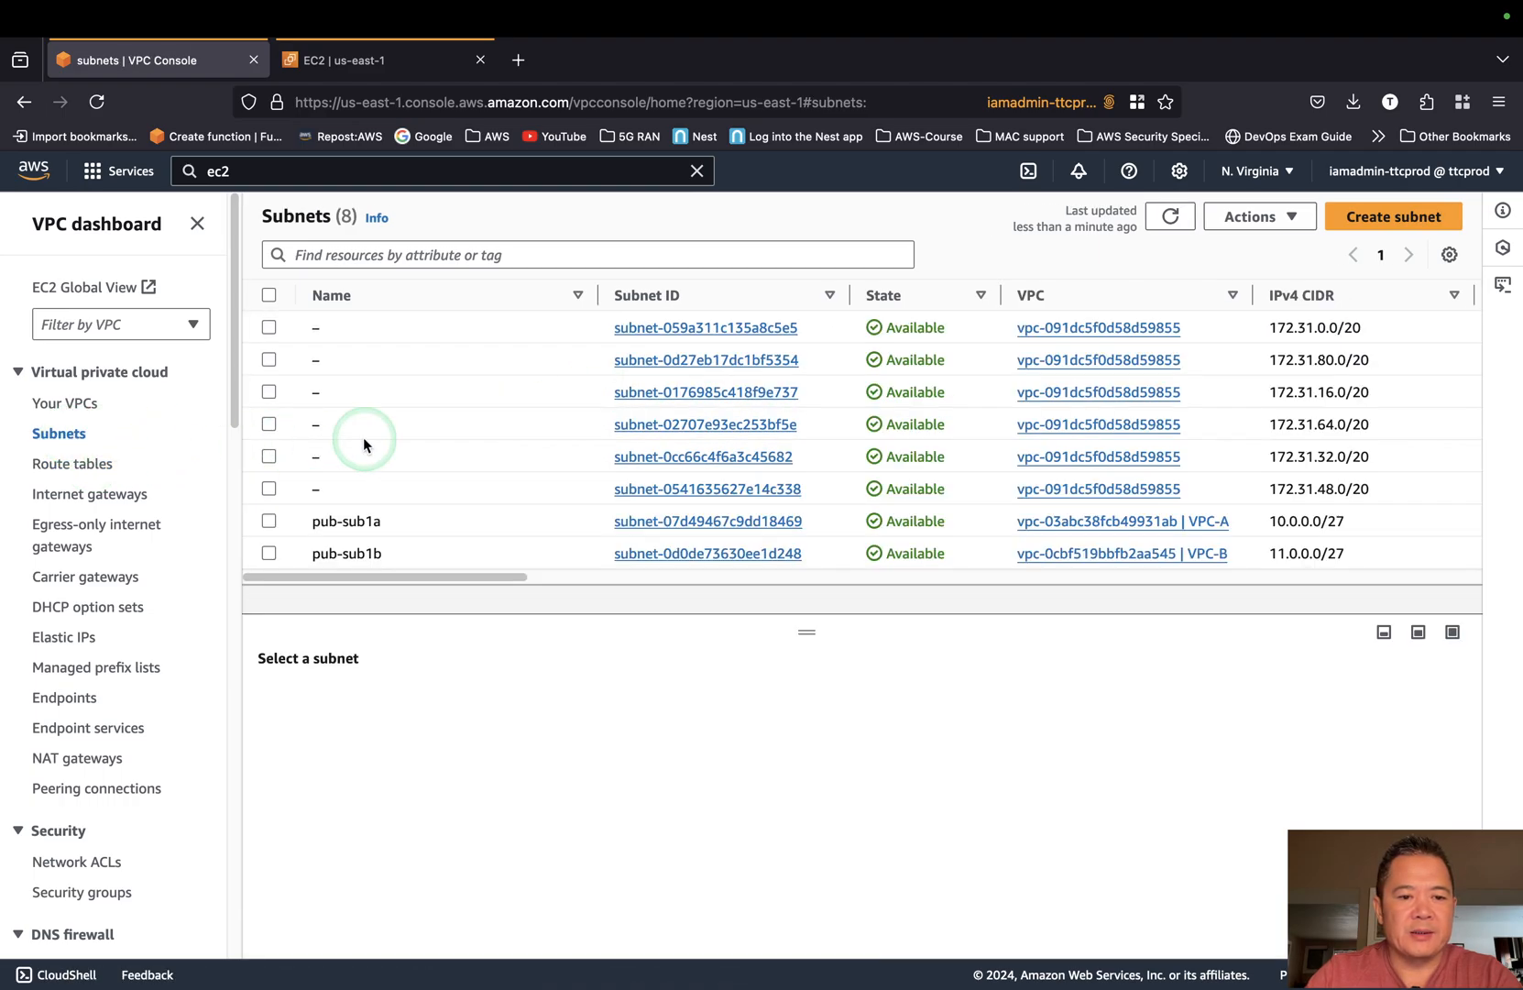
{"action": "left_click", "coordinate": [96, 463]}
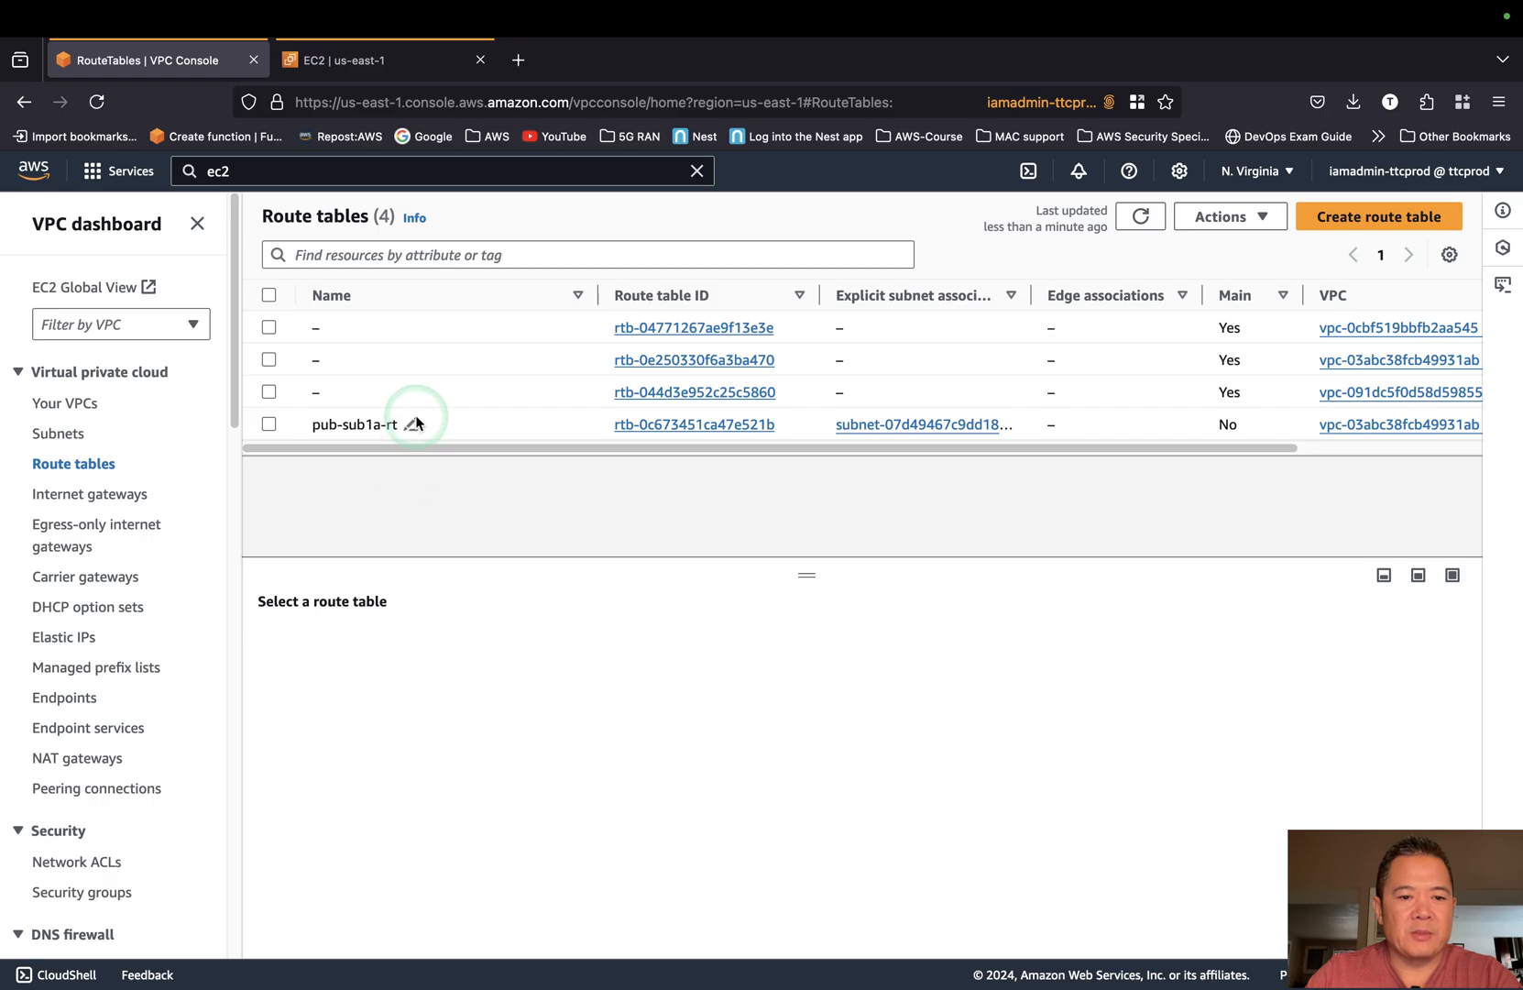
{"action": "left_click", "coordinate": [411, 424]}
{"action": "key", "text": "super+c"}
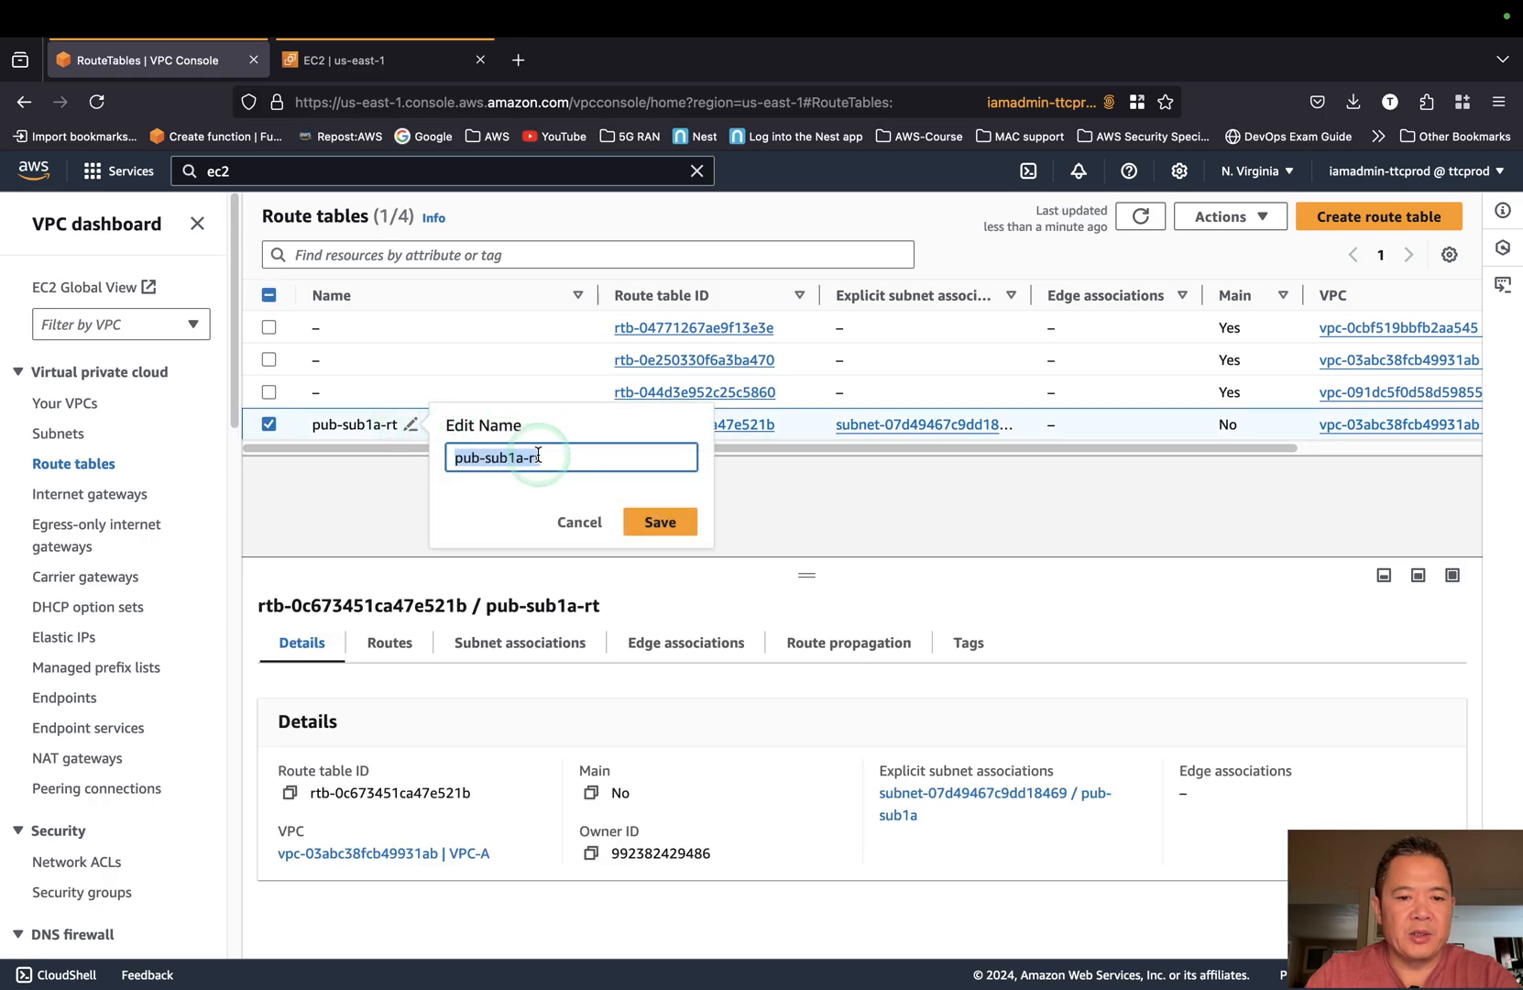
{"action": "right_click", "coordinate": [538, 456]}
{"action": "left_click", "coordinate": [501, 459]}
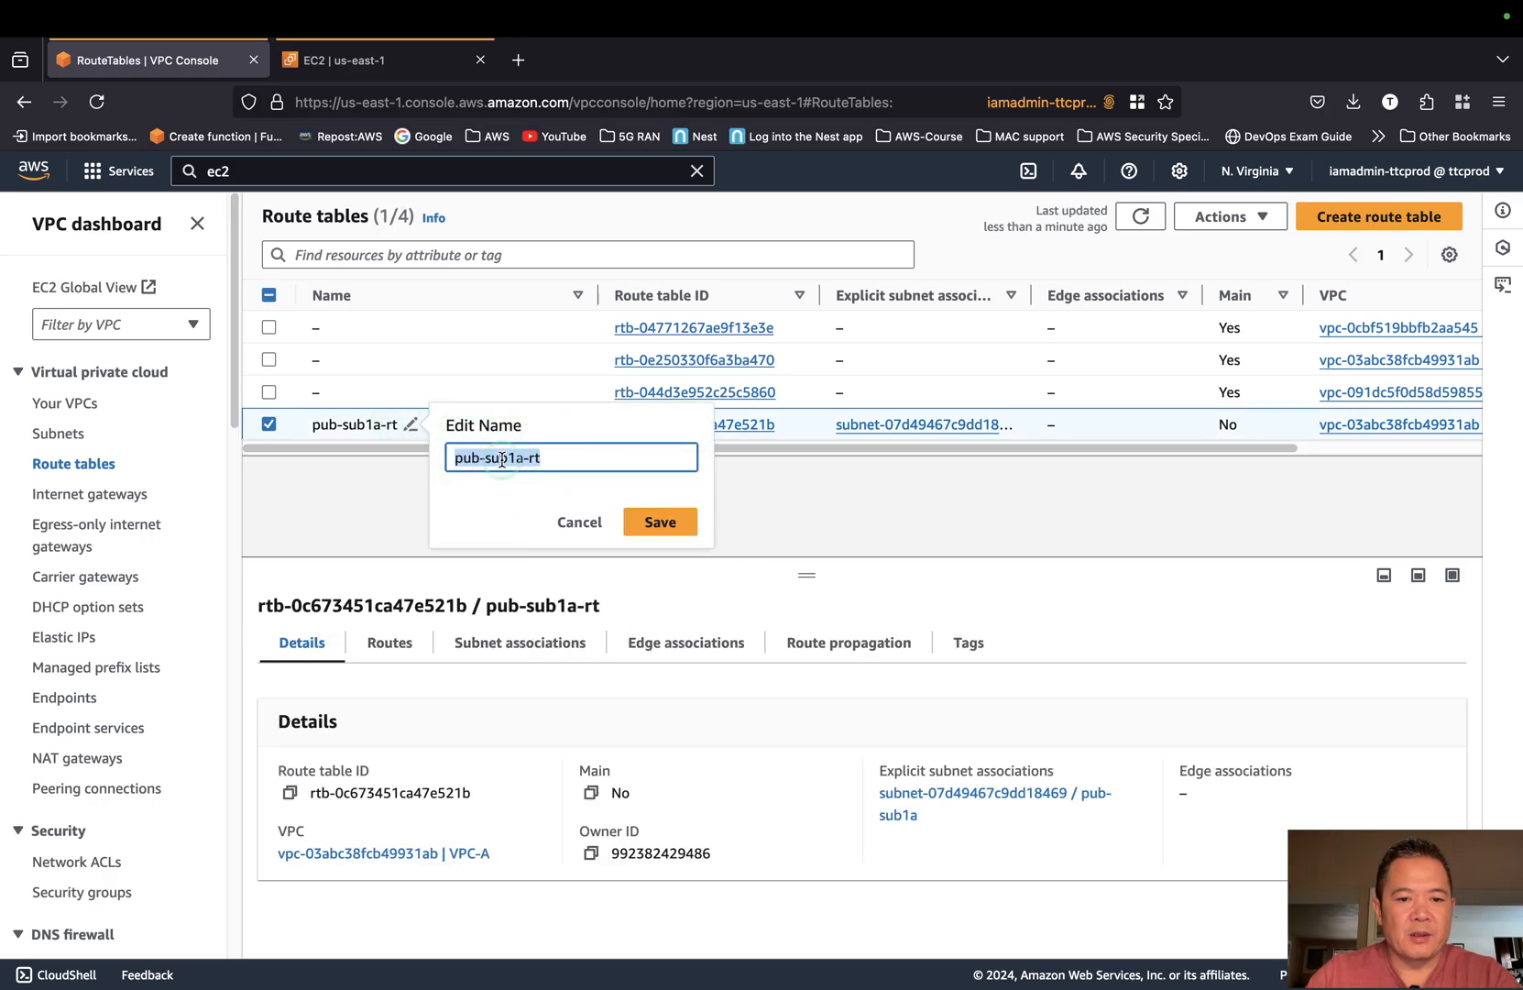
{"action": "left_click", "coordinate": [390, 507]}
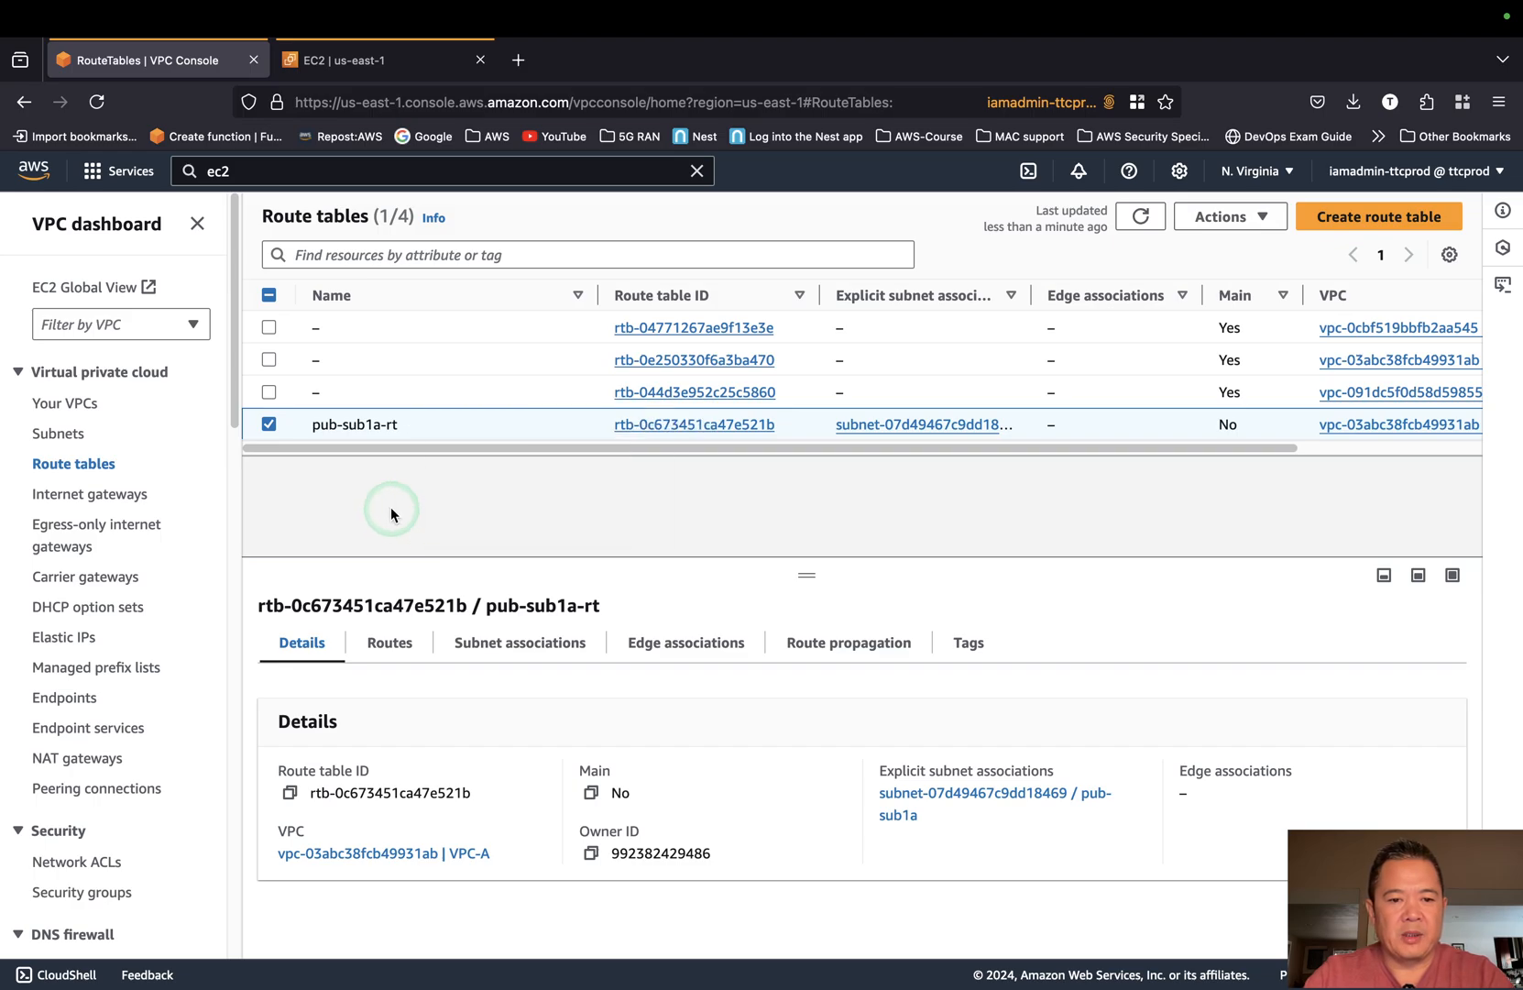
Create a route table named pub-sub1b-rt in VPC-B.
{"action": "left_click", "coordinate": [1388, 218]}
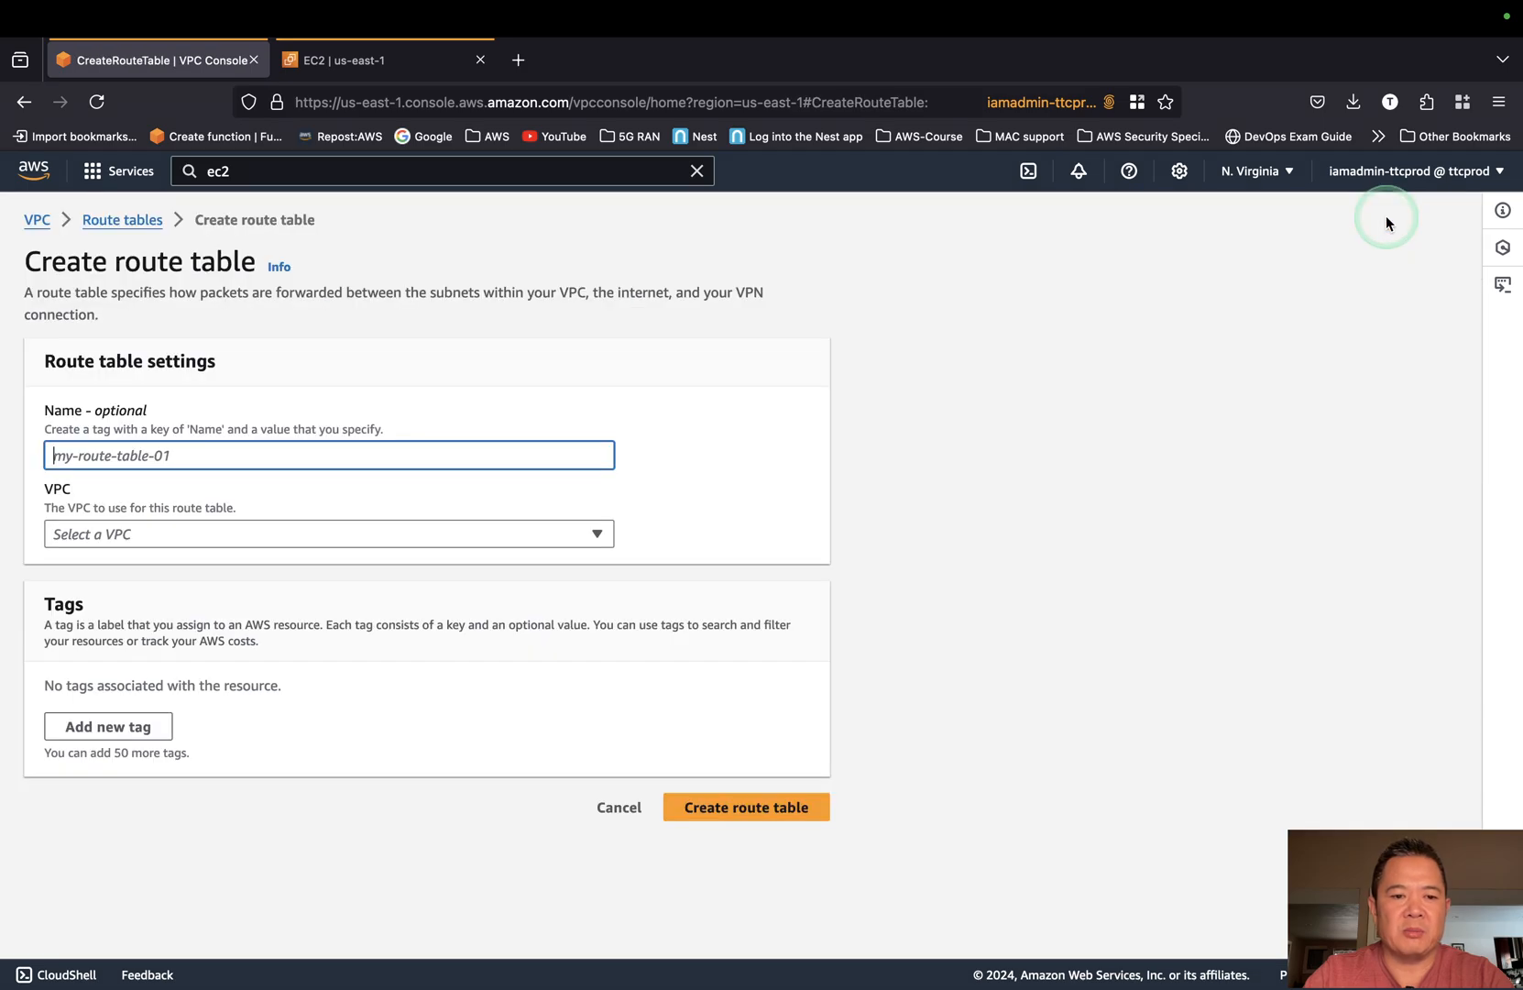
{"action": "key", "text": "super+v"}
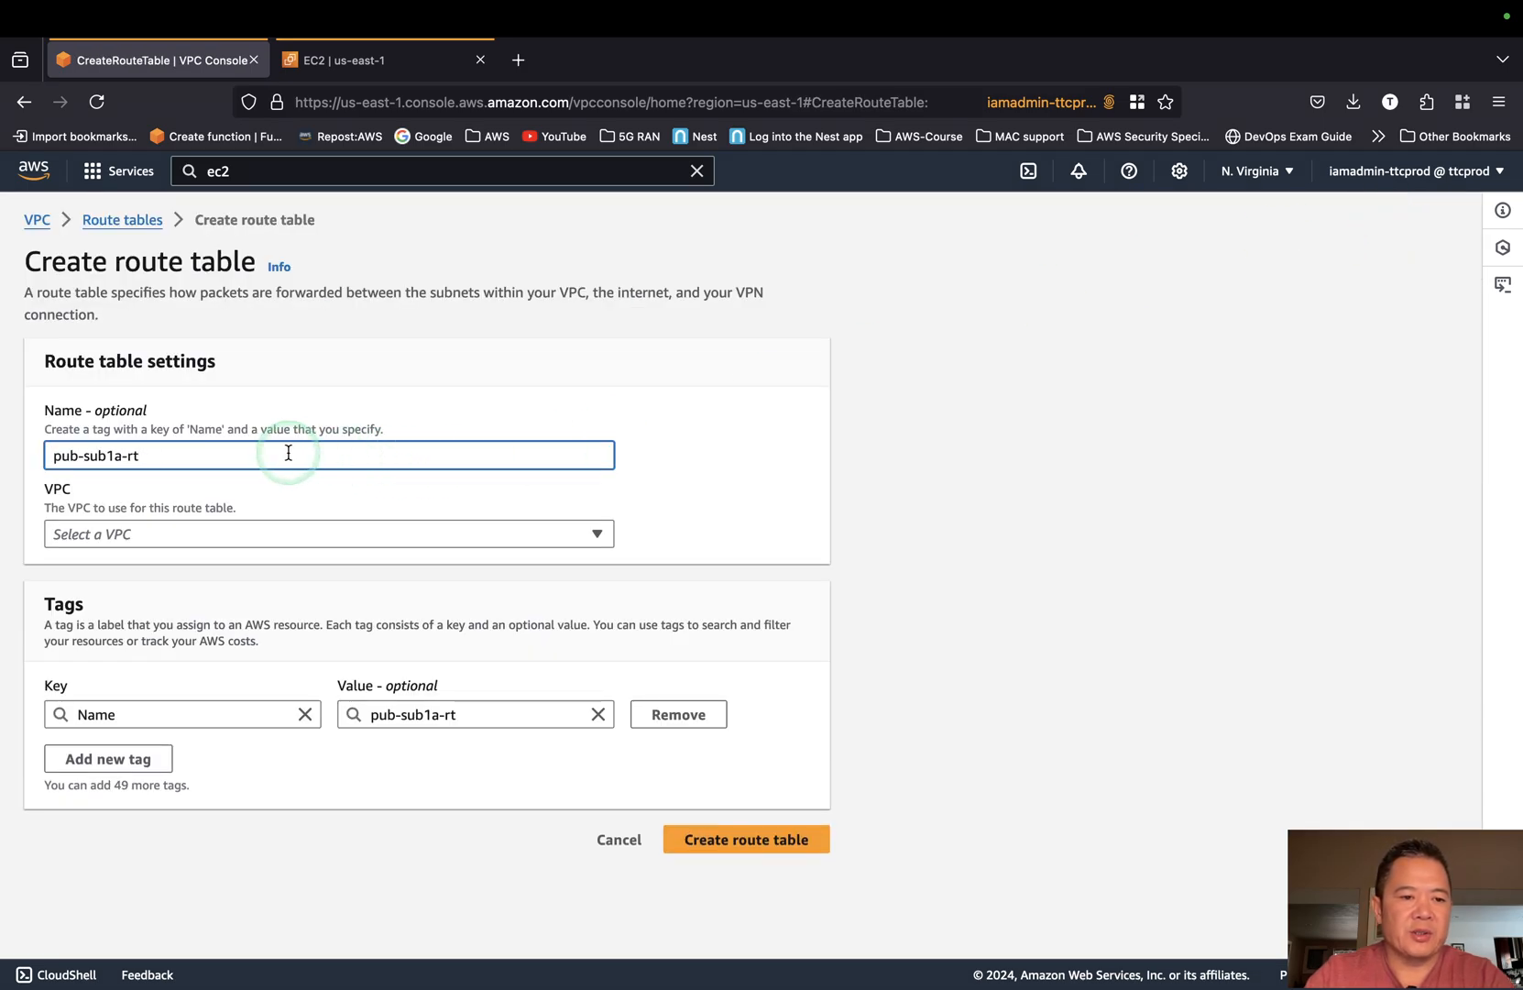
{"action": "left_click", "coordinate": [121, 454]}
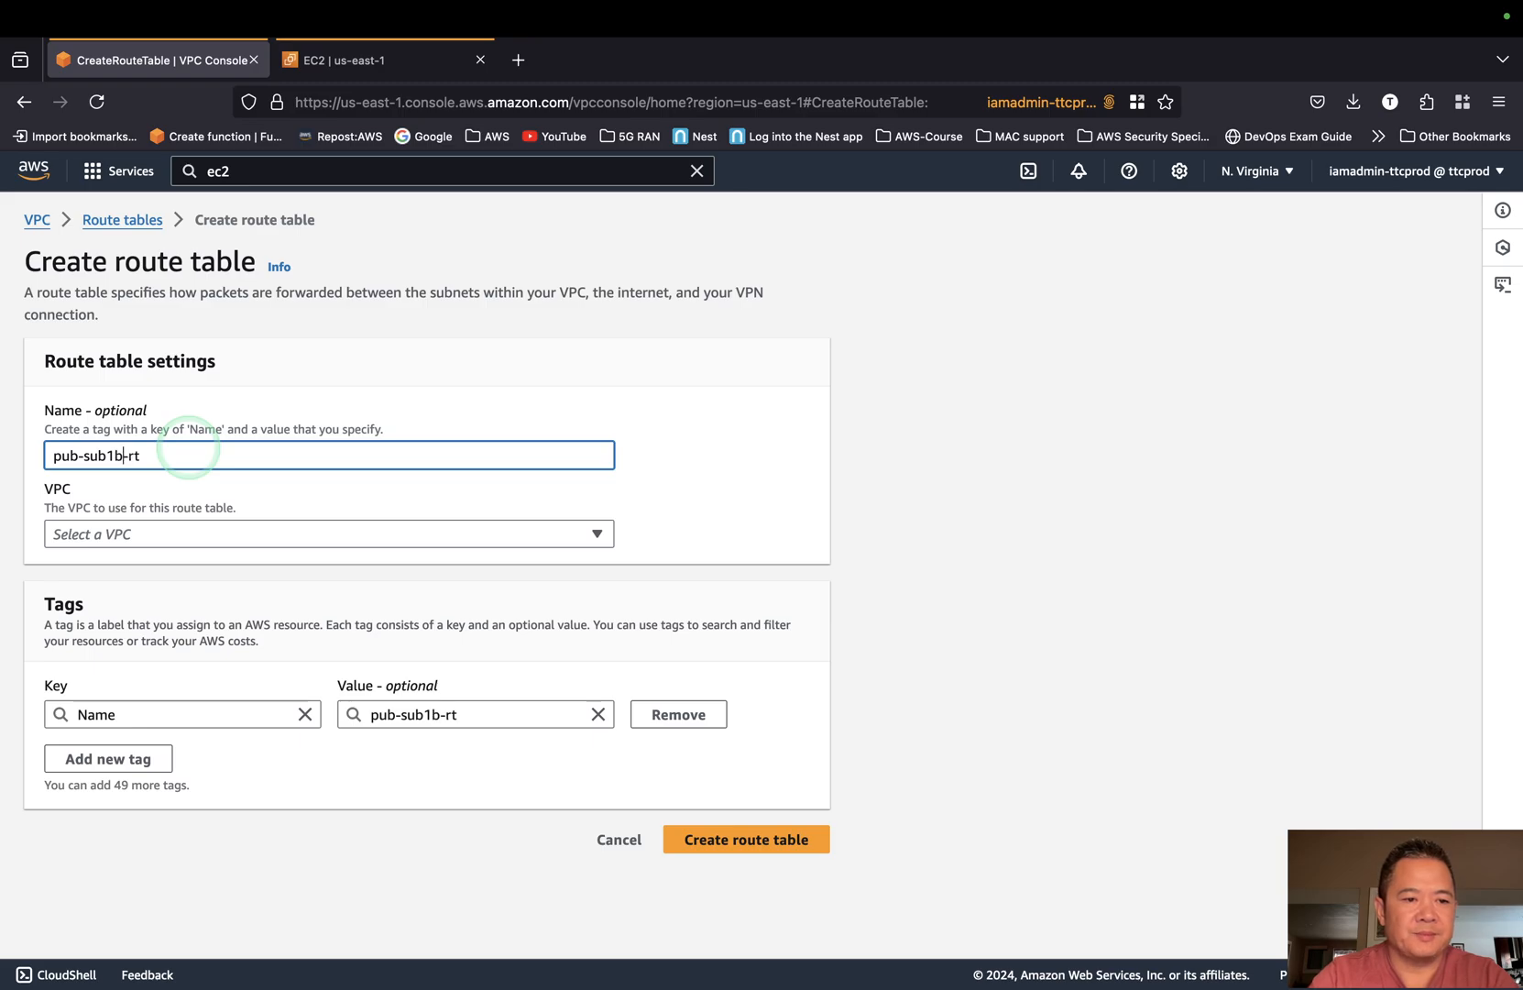
{"action": "type", "text": "b"}
{"action": "left_click", "coordinate": [189, 533]}
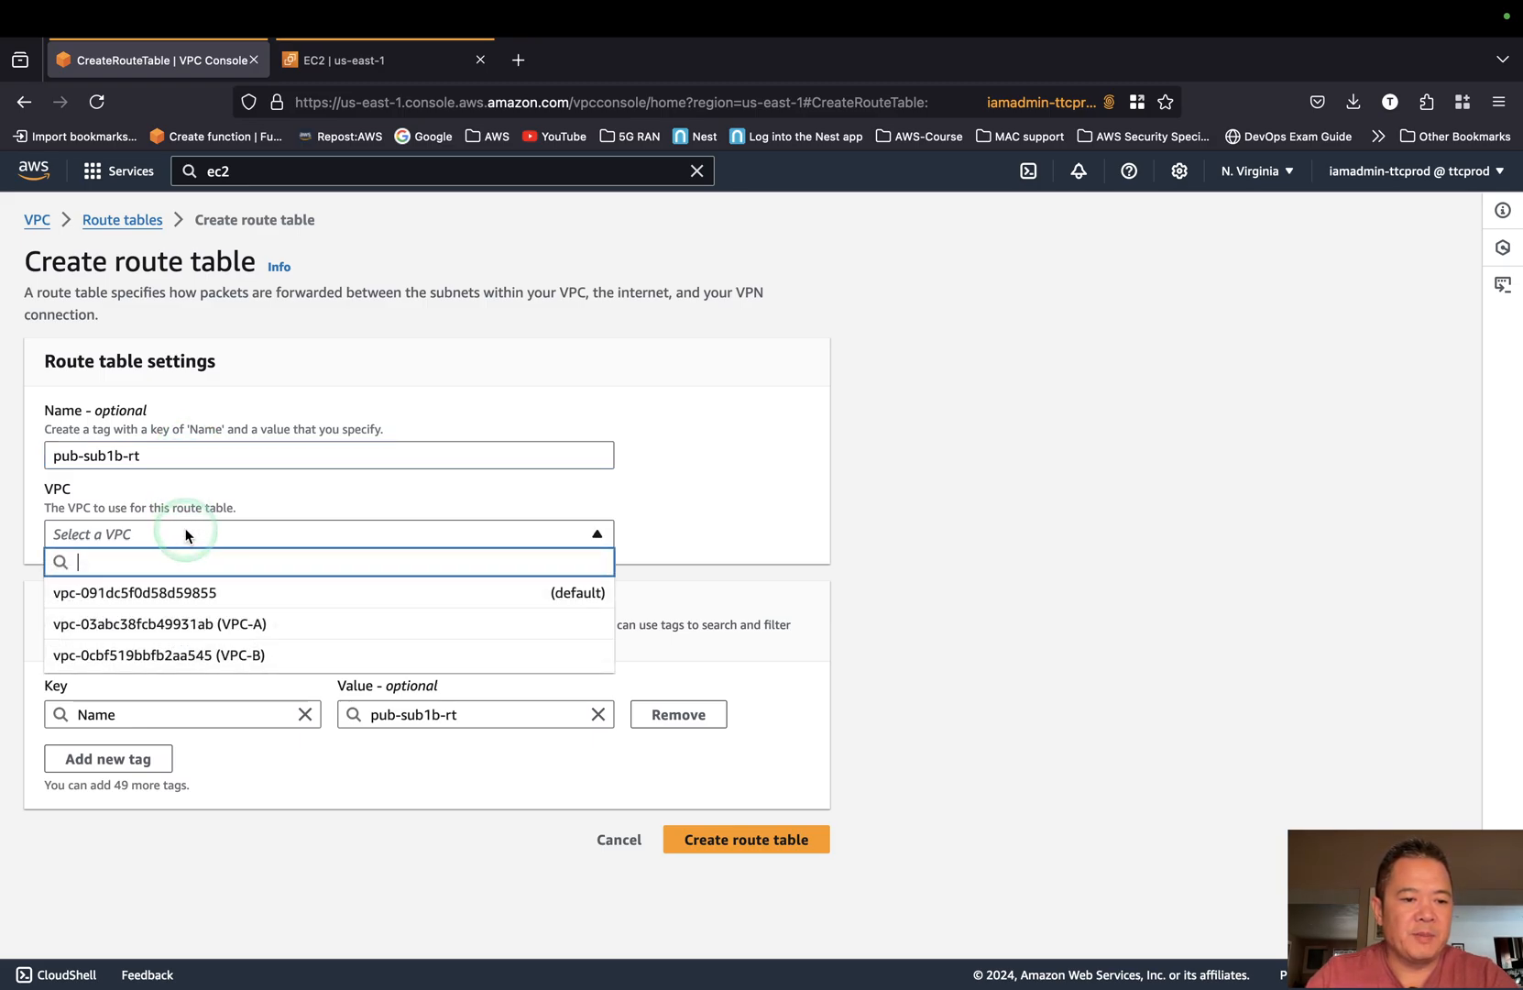
{"action": "left_click", "coordinate": [220, 653]}
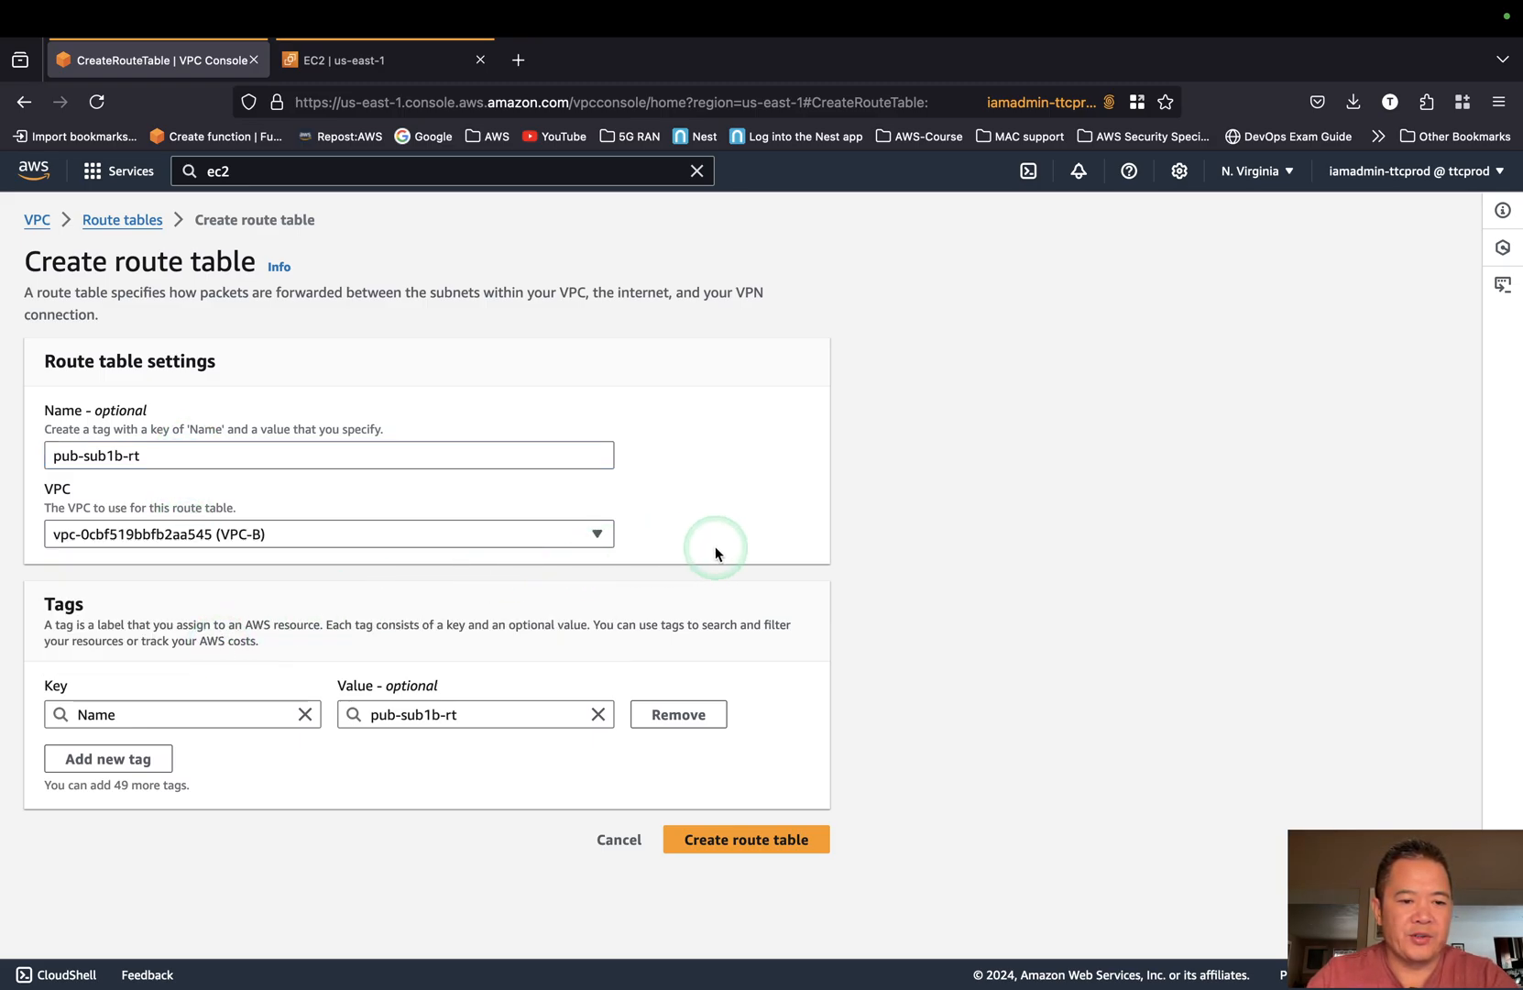
{"action": "left_click", "coordinate": [756, 840]}
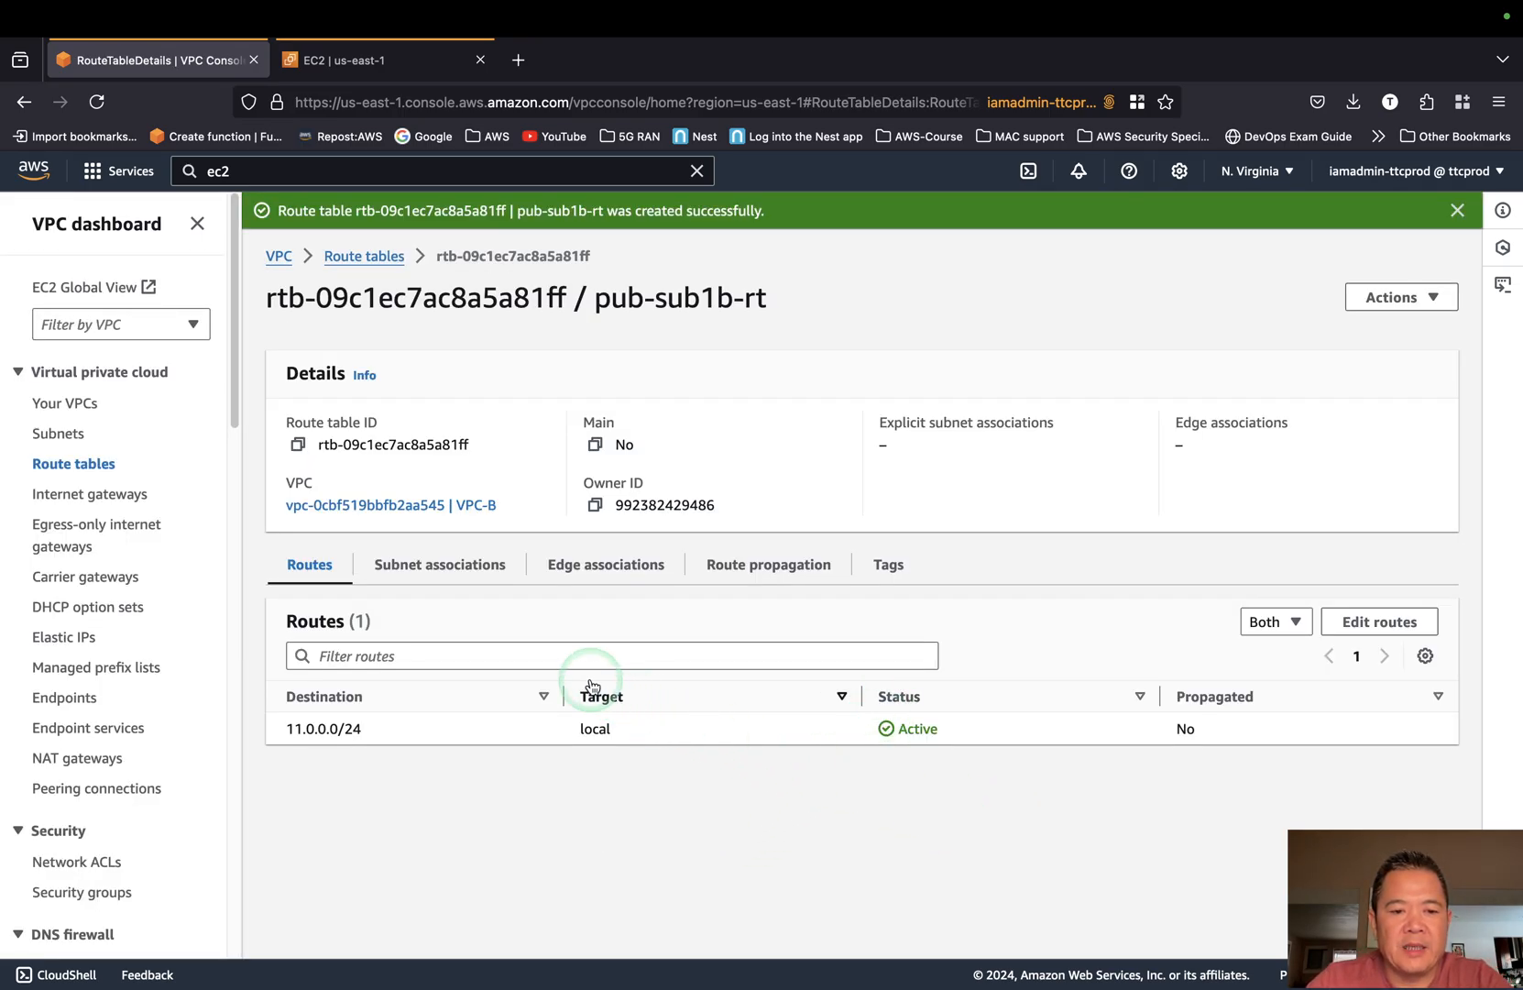
Associate the pub-sub1b subnet with the pub-sub1b-rt route table and save the association.
{"action": "left_click", "coordinate": [453, 570]}
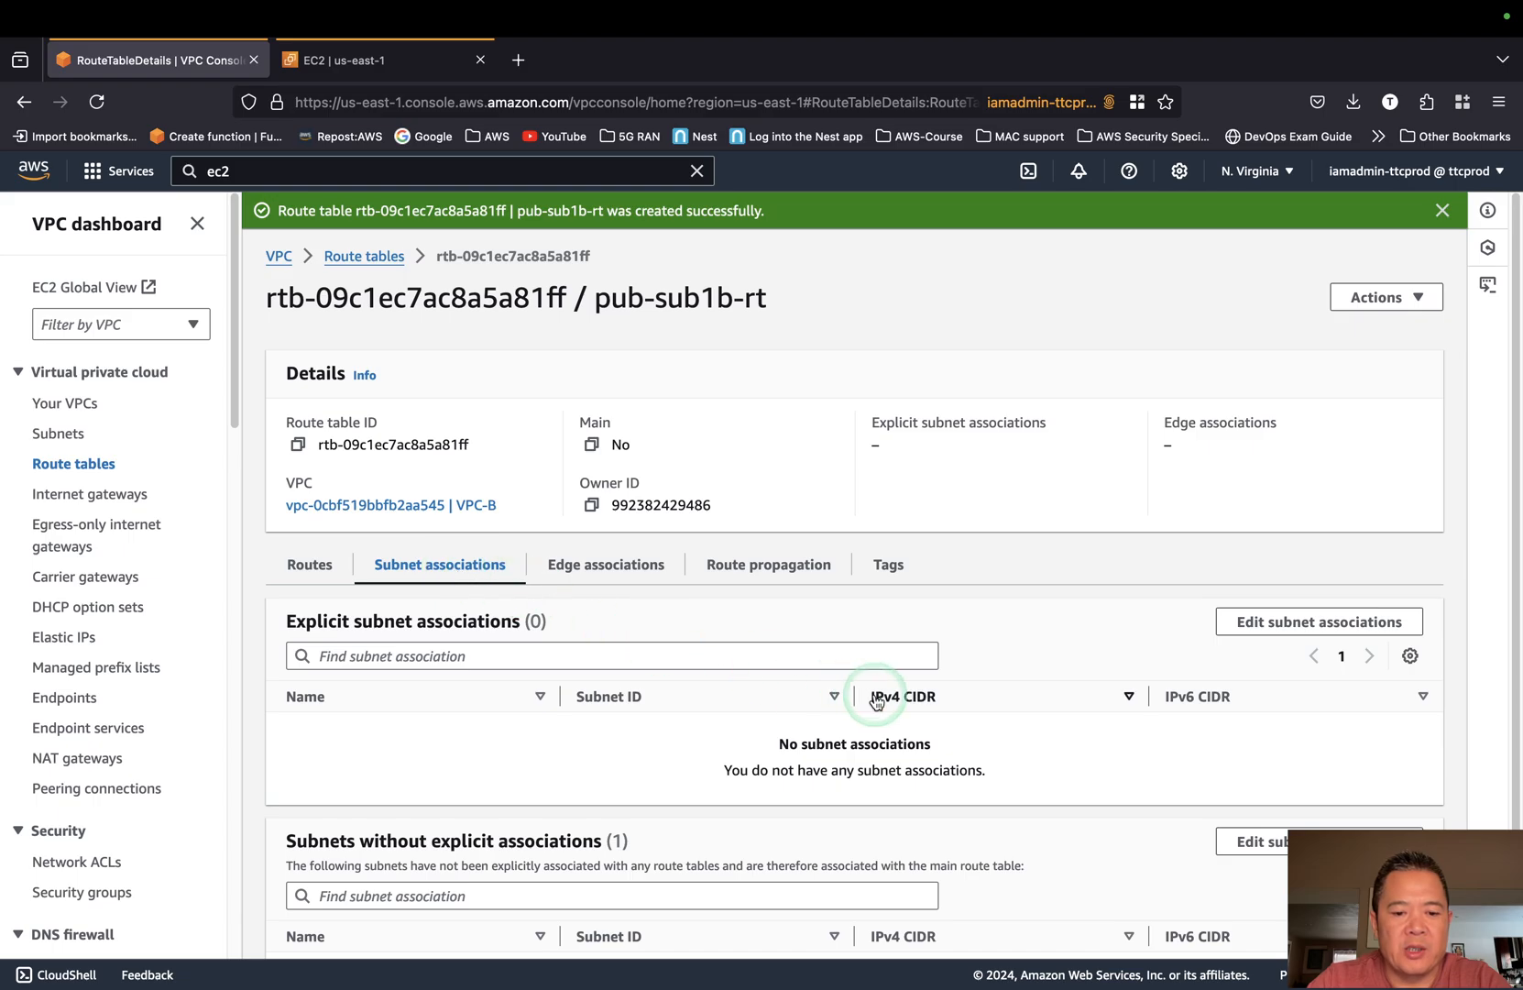
{"action": "scroll", "coordinate": [873, 701], "scroll_direction": "down", "scroll_amount": 1}
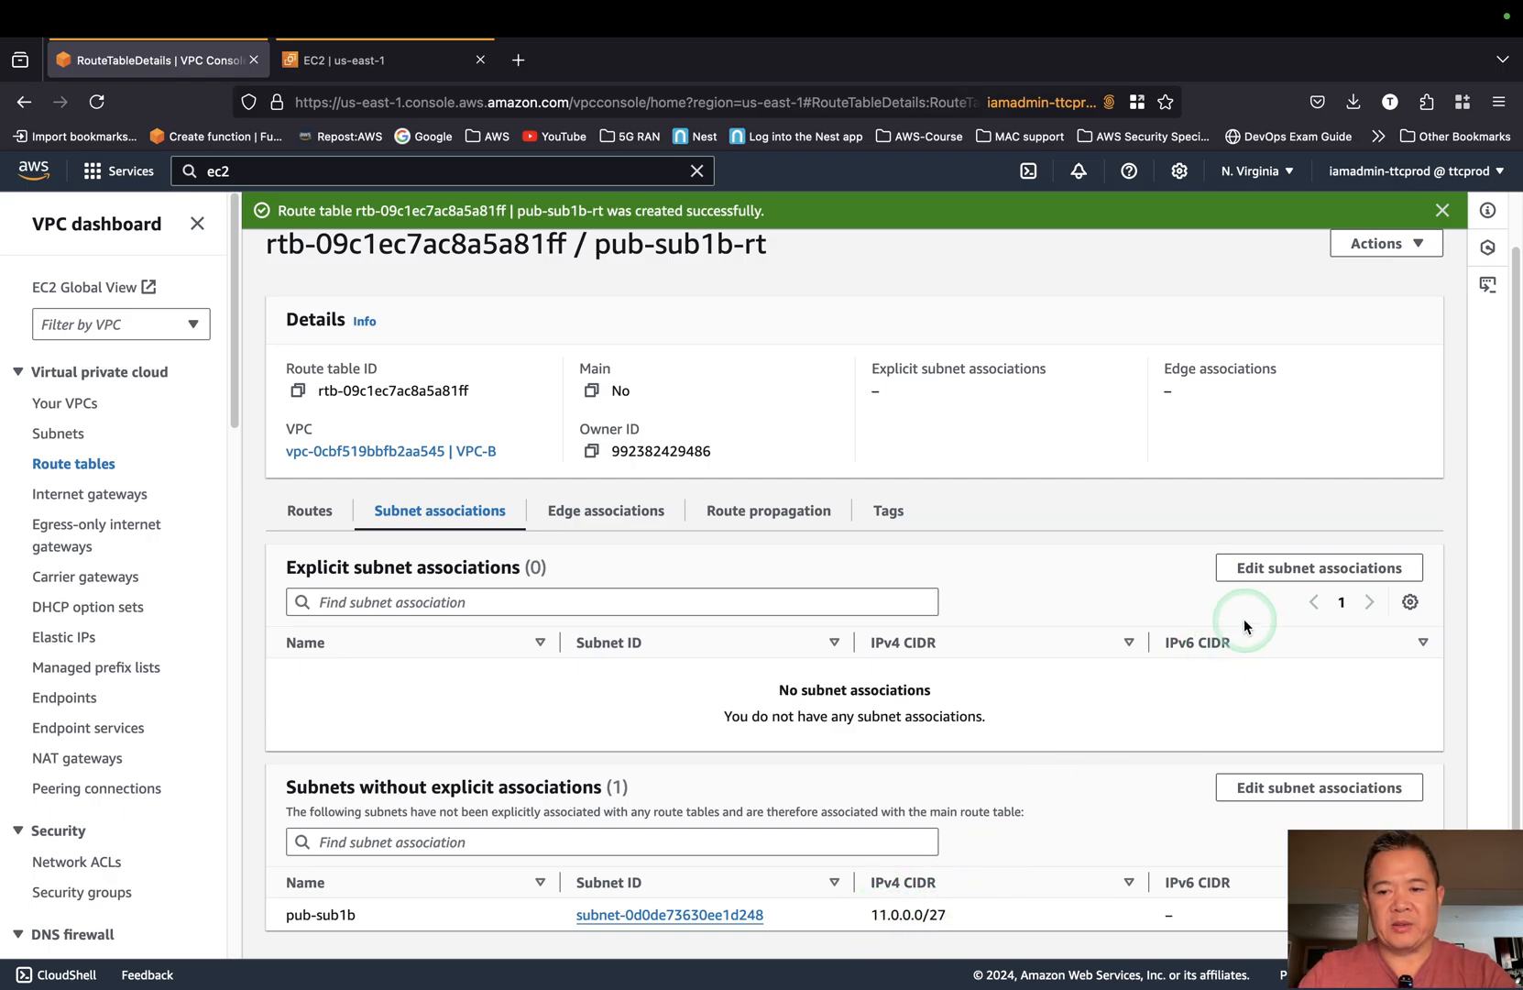
{"action": "left_click", "coordinate": [1297, 570]}
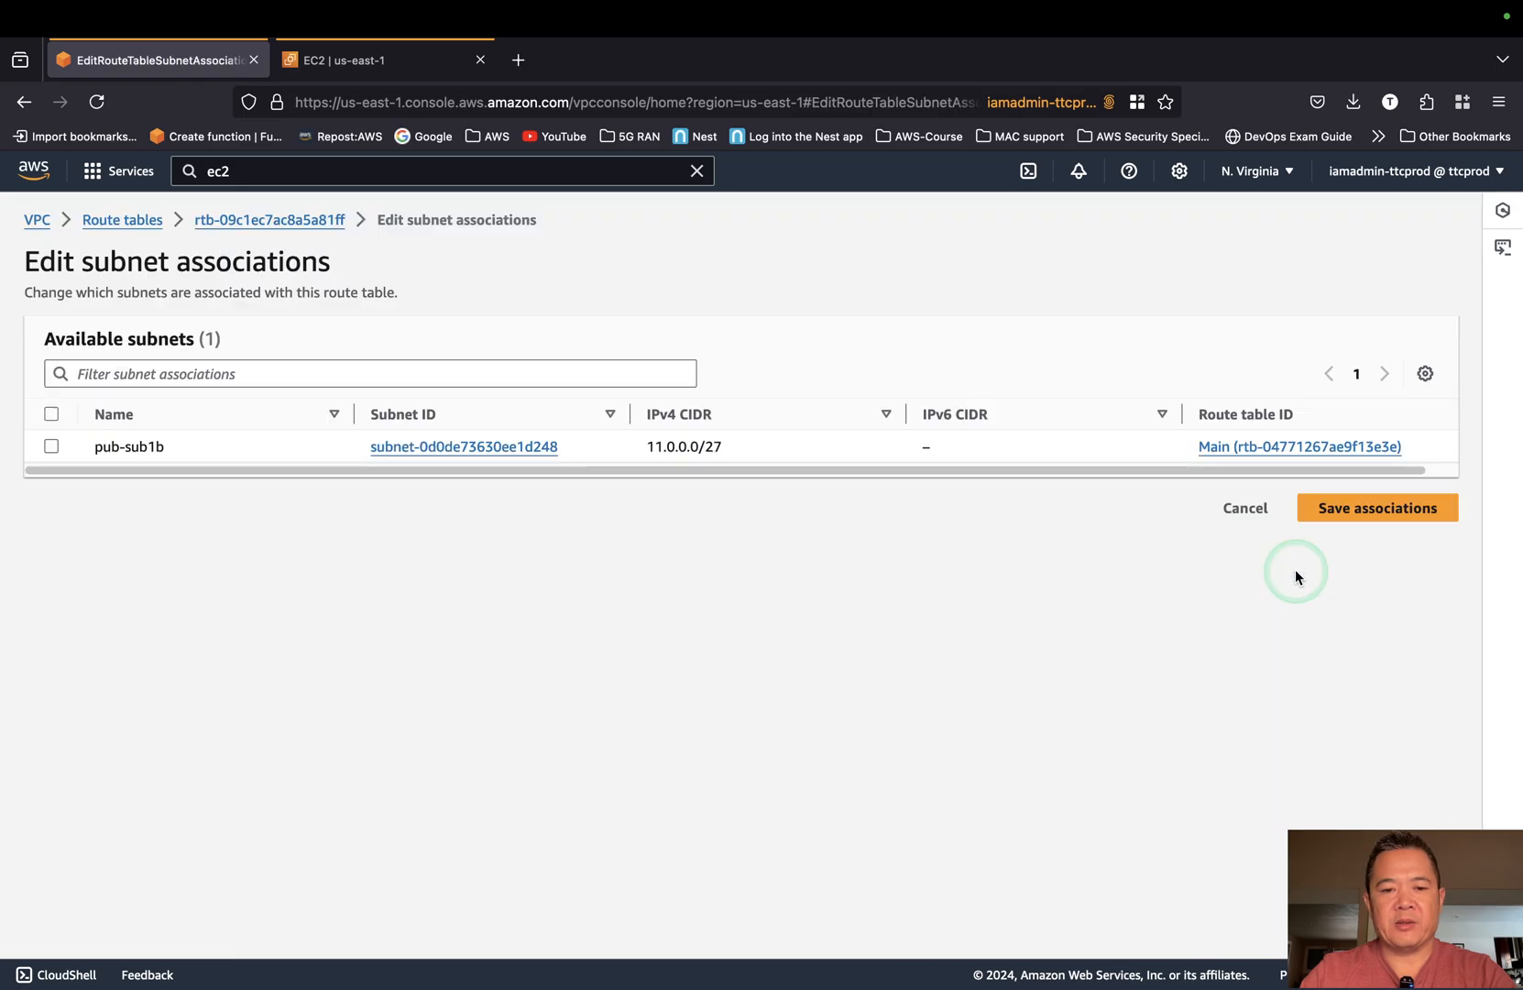
{"action": "left_click", "coordinate": [50, 446]}
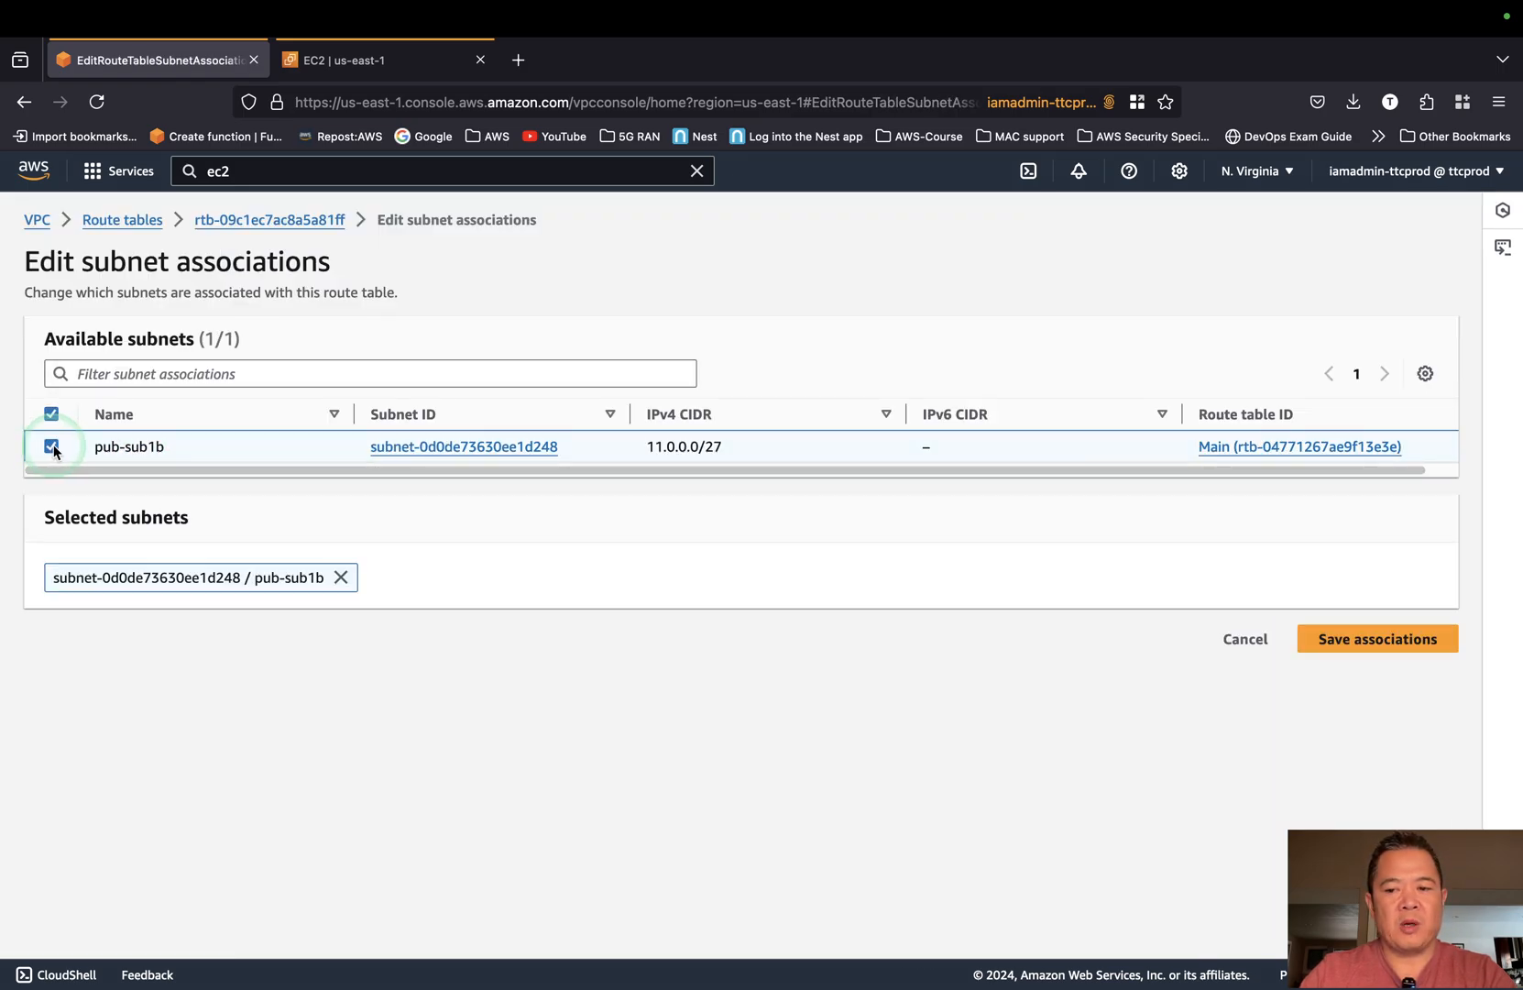
{"action": "left_click", "coordinate": [1368, 646]}
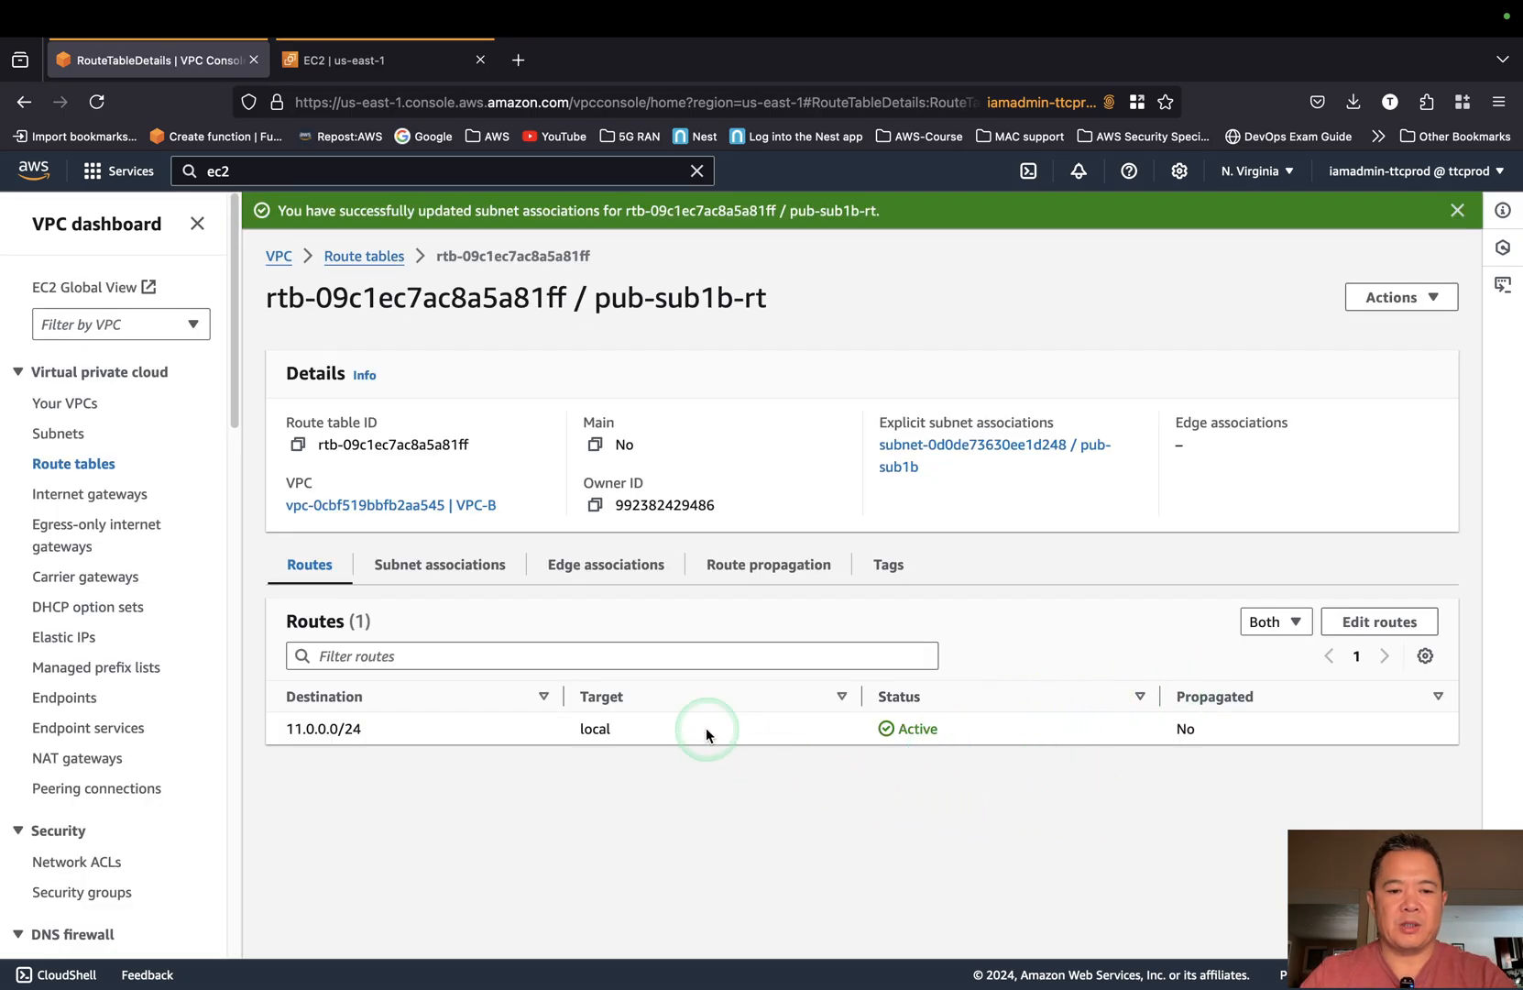
Review the subnet associations and routes of pub-sub1b-rt, check the VPC peering diagram in draw.io and return to the AWS console.
{"action": "left_click", "coordinate": [468, 576]}
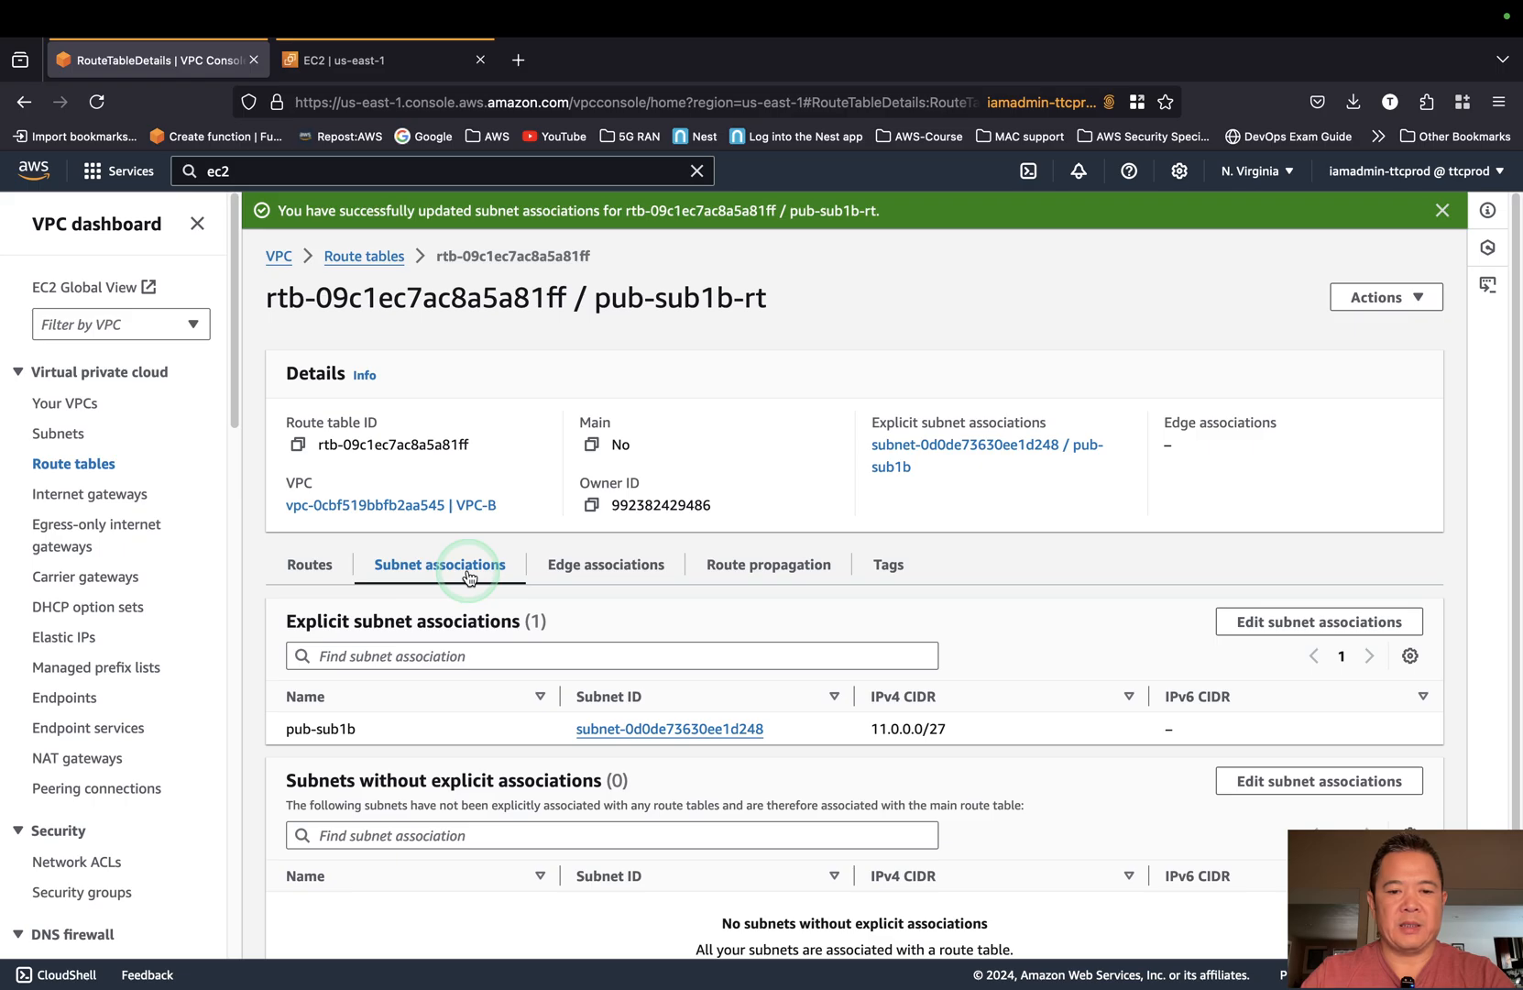
{"action": "scroll", "coordinate": [464, 570], "scroll_direction": "down", "scroll_amount": 1}
{"action": "left_click", "coordinate": [310, 515]}
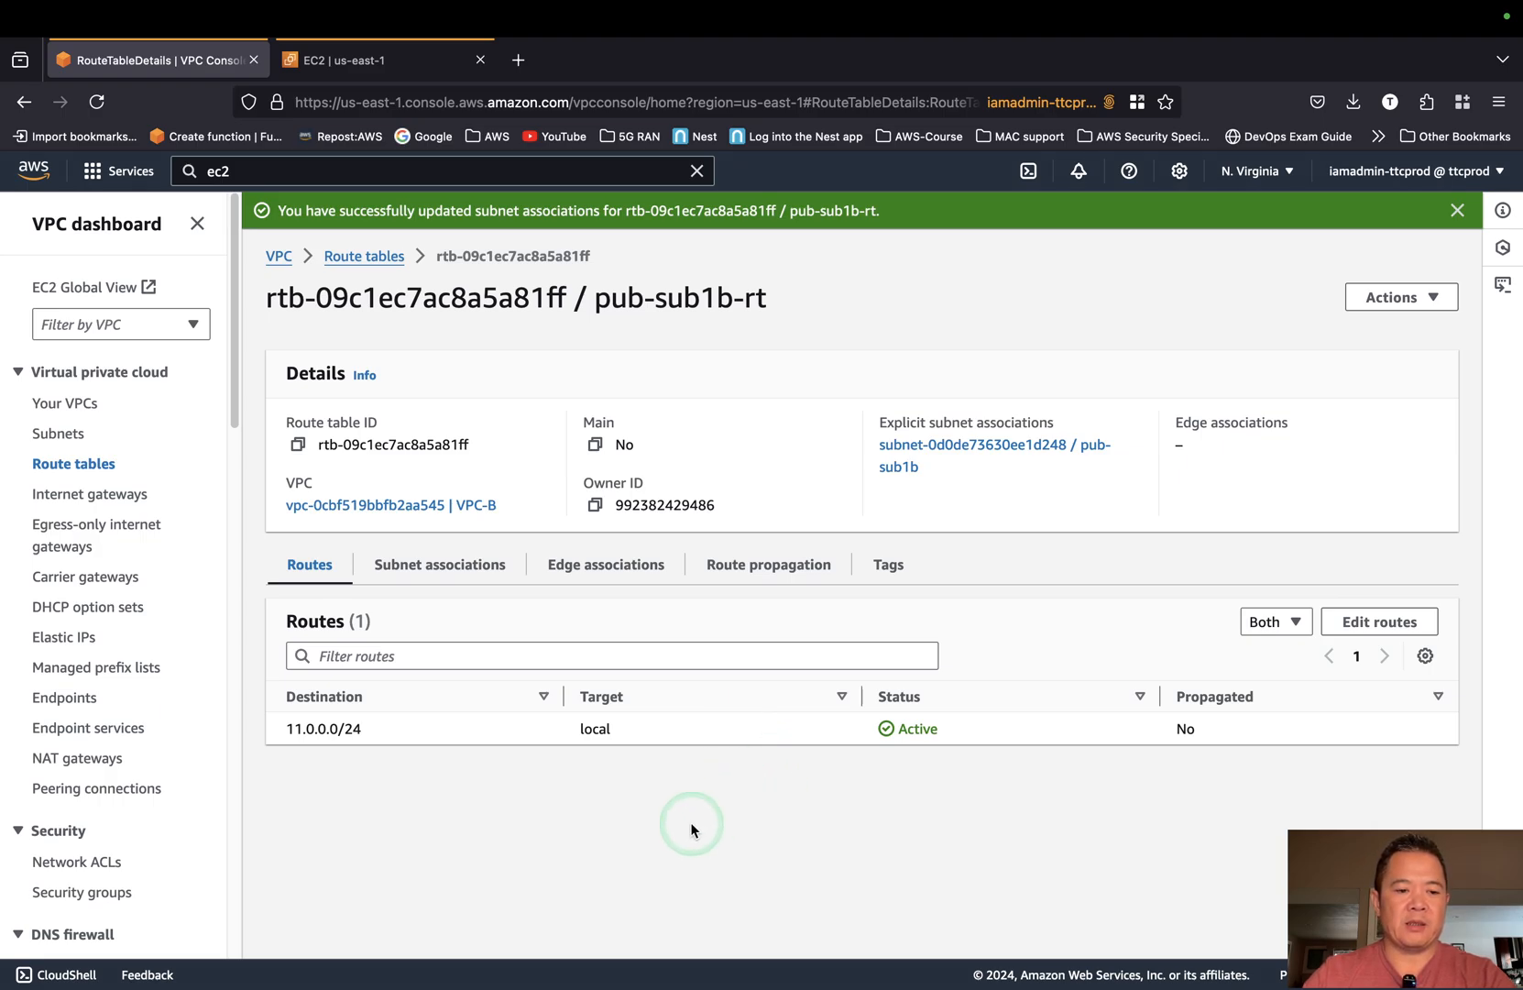
{"action": "key", "text": "ctrl+Left"}
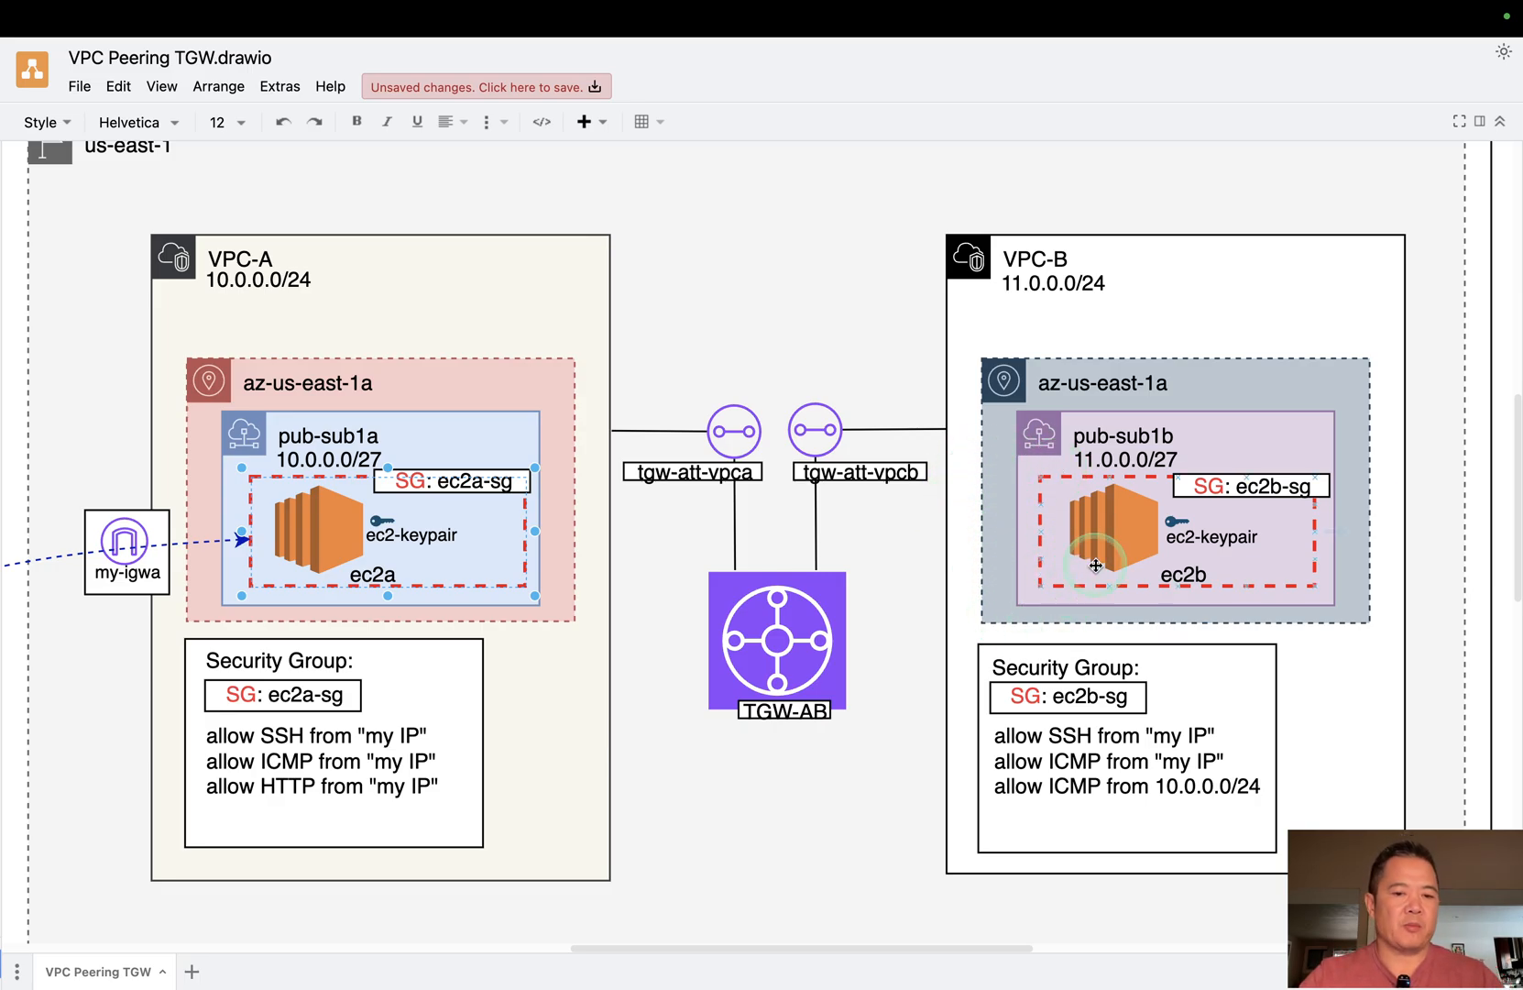
{"action": "key", "text": "ctrl+Right"}
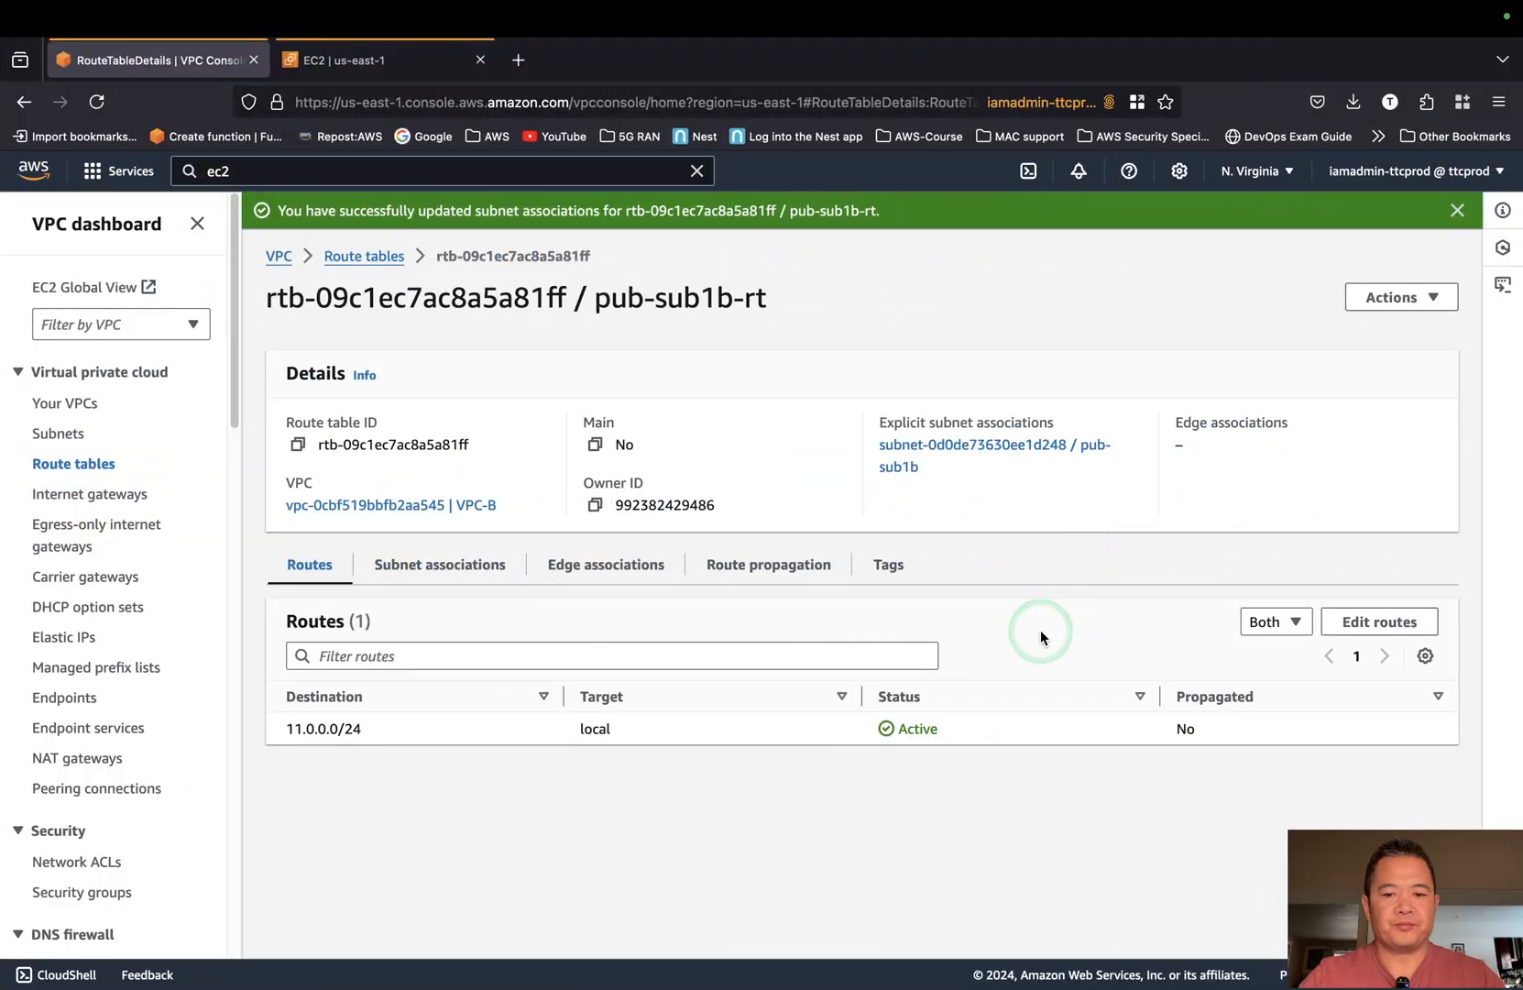
Compare the routes of pub-sub1a-rt and pub-sub1b-rt from the route tables list.
{"action": "left_click", "coordinate": [117, 465]}
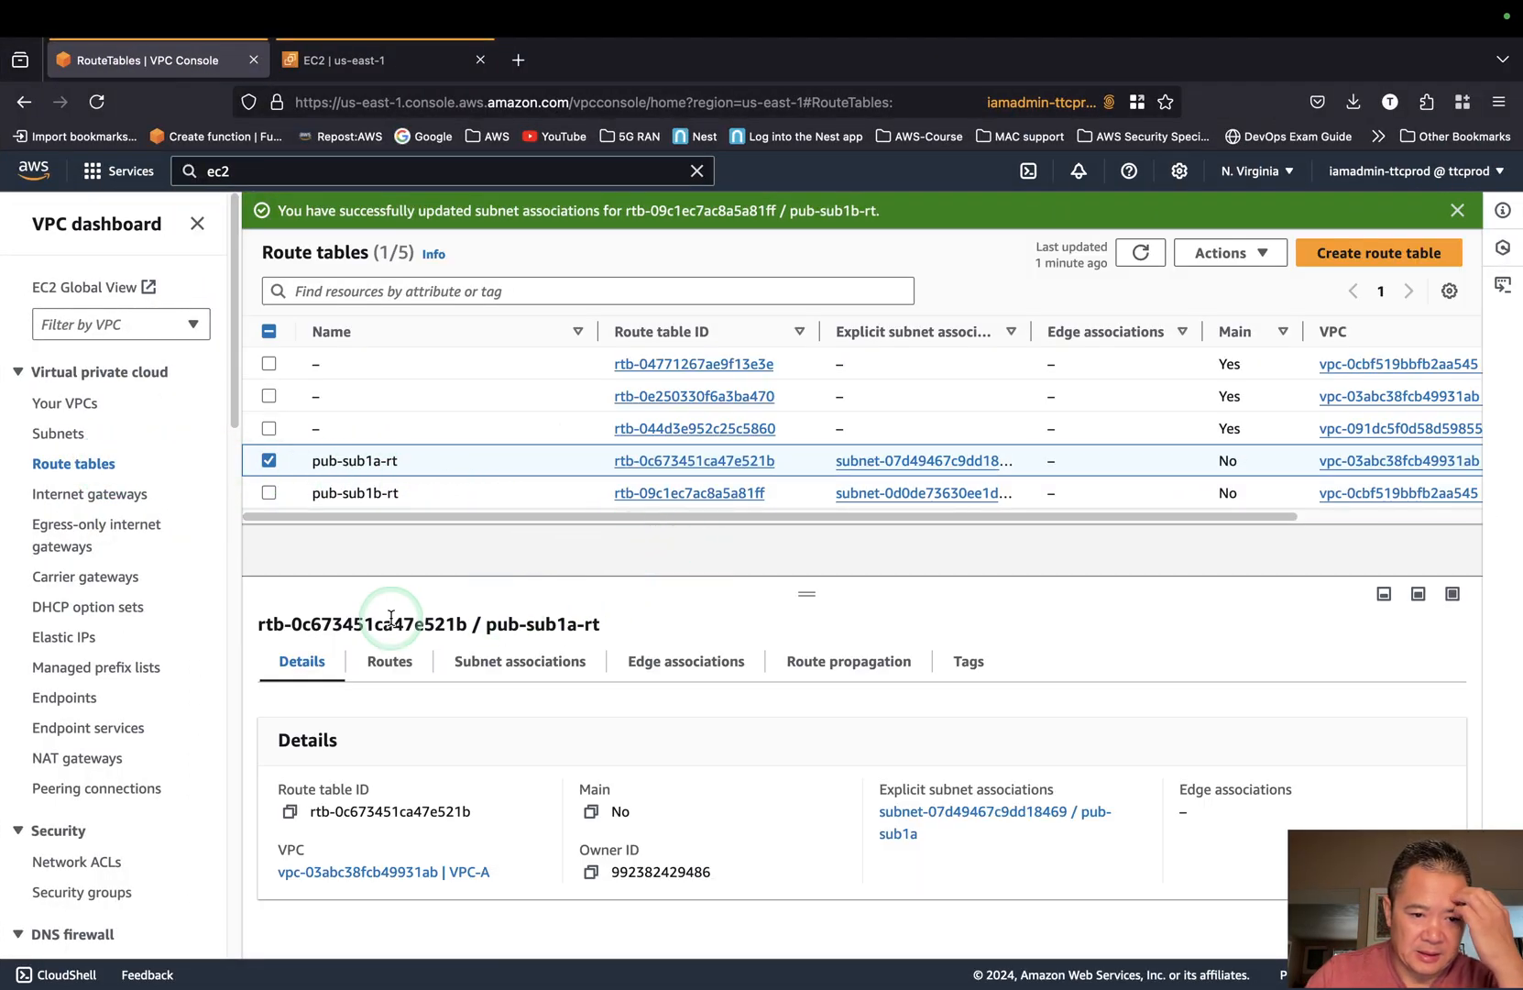
{"action": "left_click", "coordinate": [390, 659]}
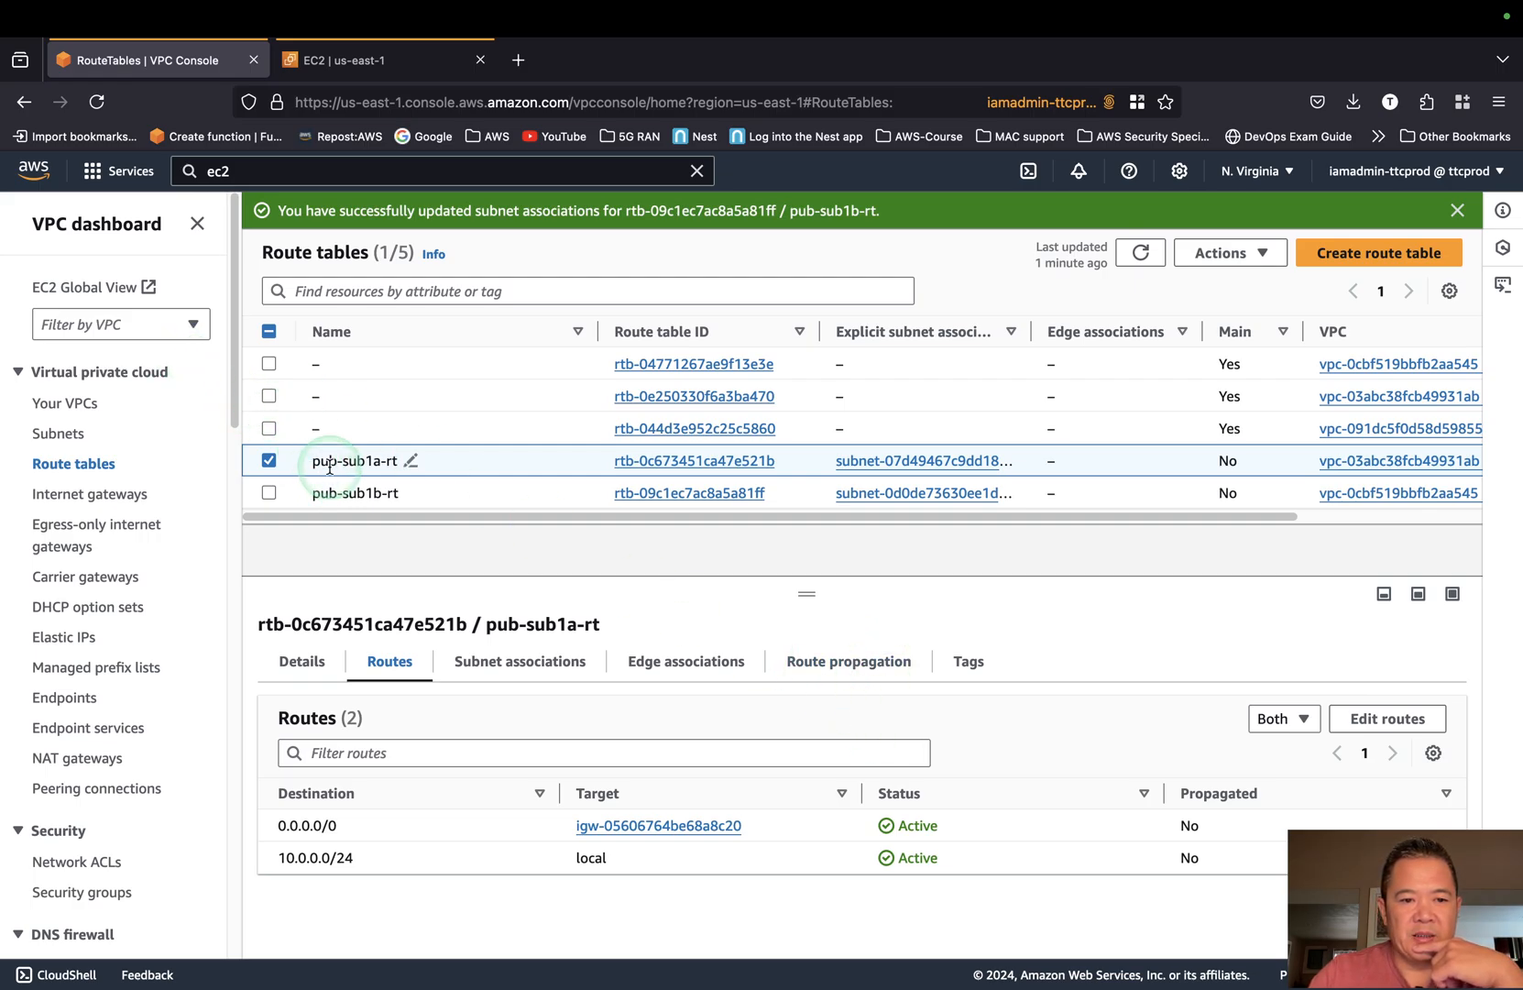
{"action": "left_click", "coordinate": [268, 493]}
{"action": "left_click", "coordinate": [289, 486]}
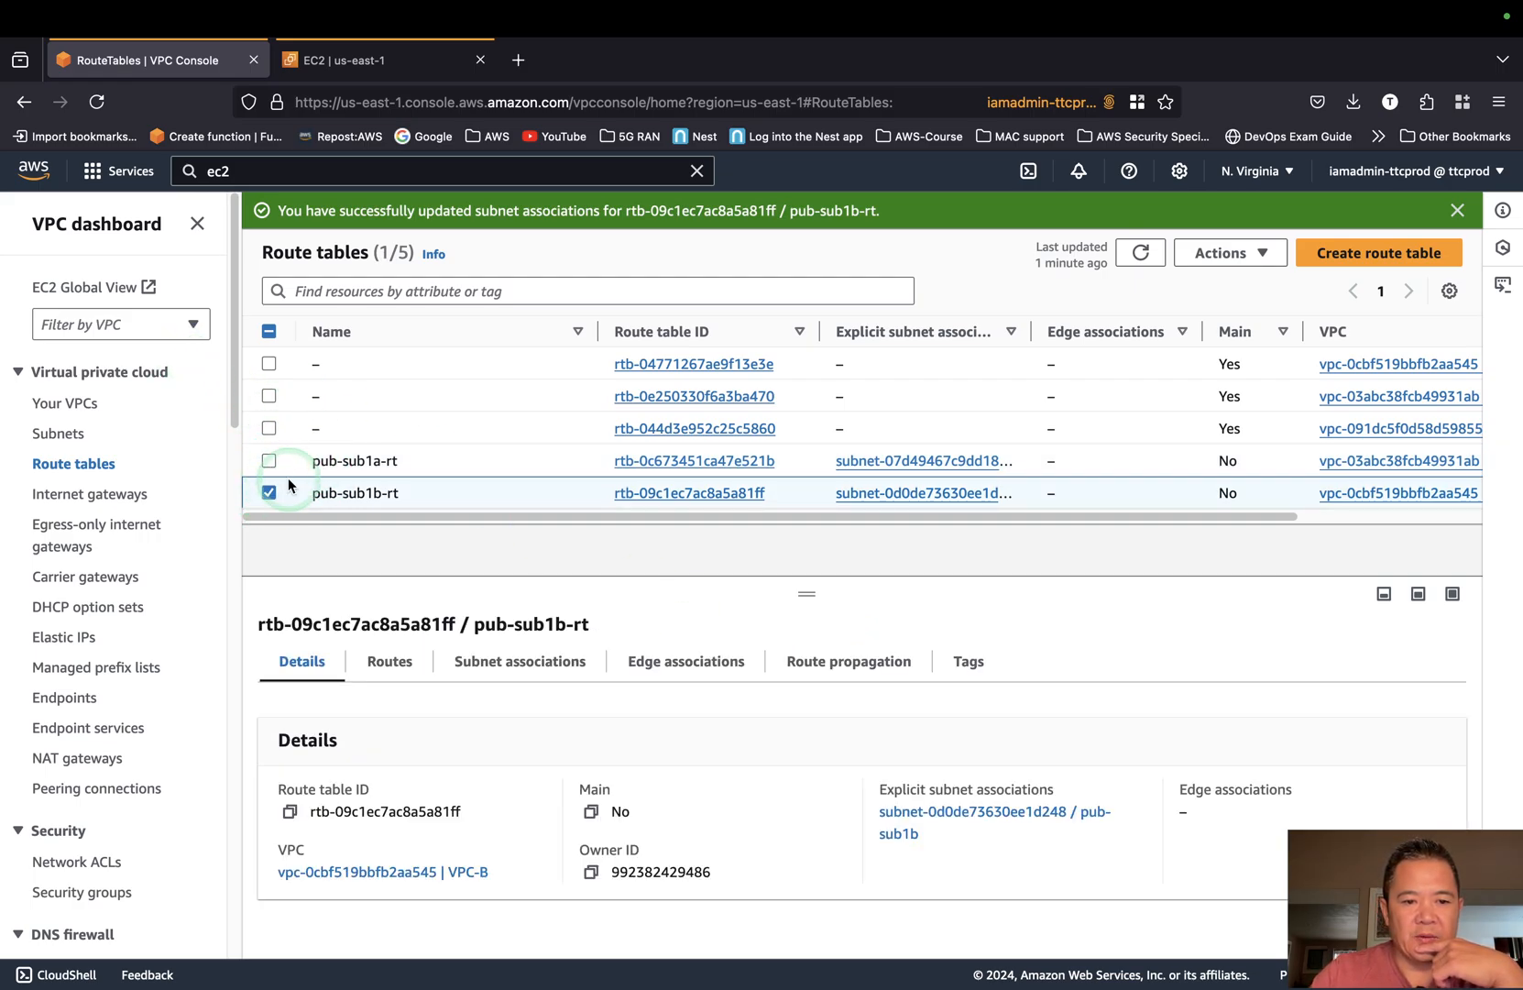
{"action": "left_click", "coordinate": [389, 663]}
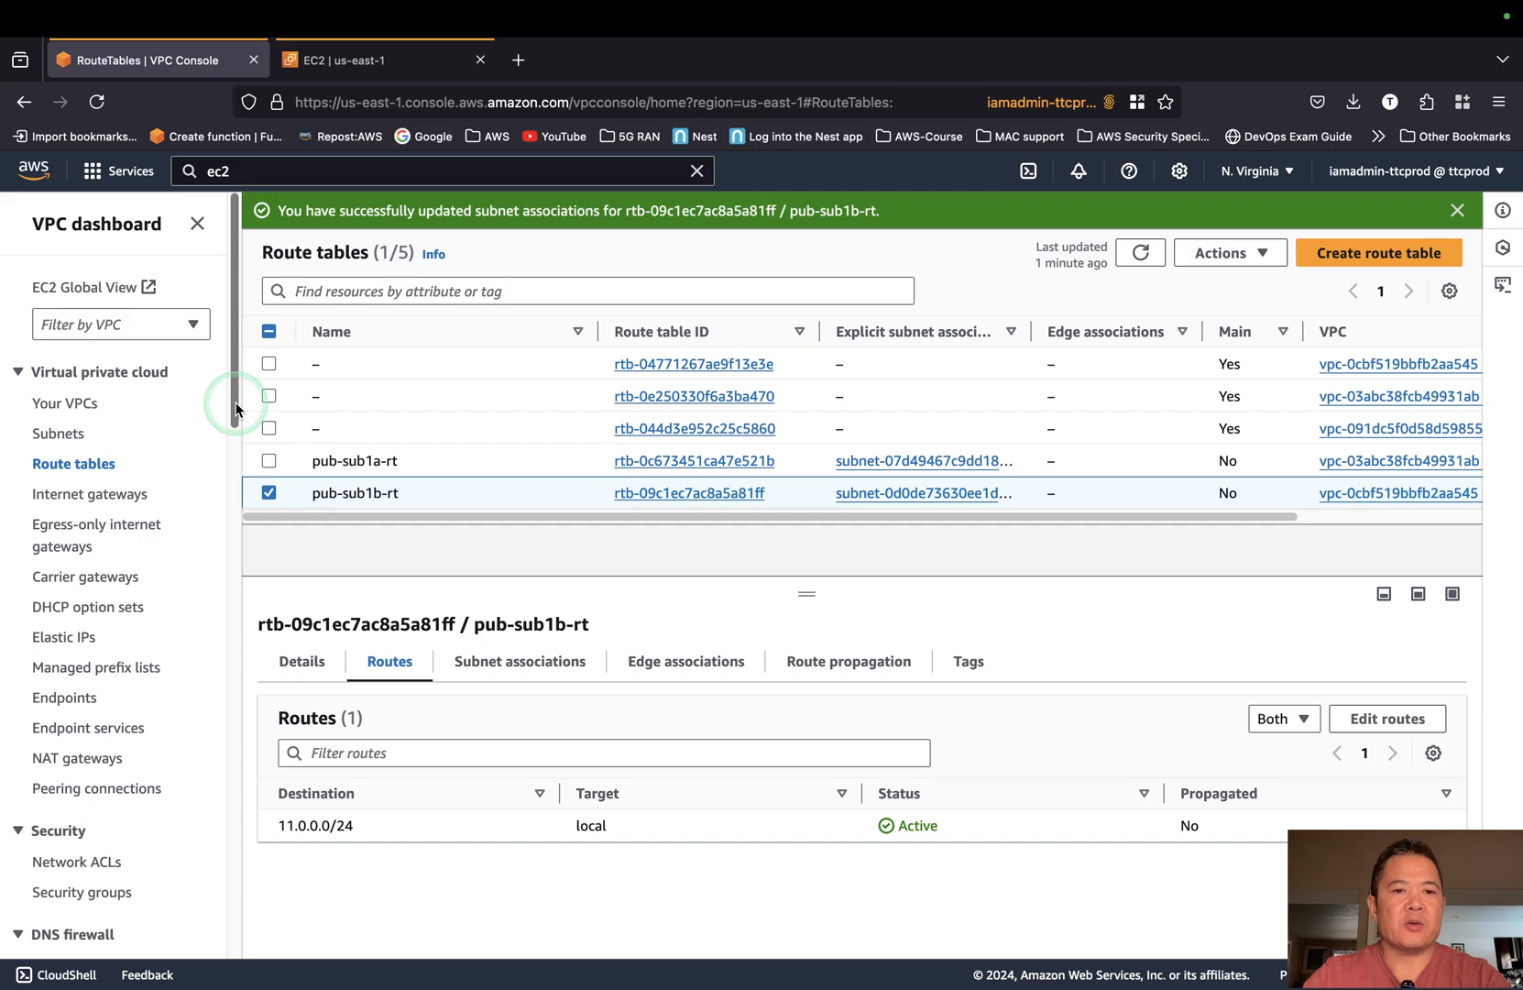
Switch to the EC2 console, copy the existing instance's name without editing it, and start launching a new instance named ec2b.
{"action": "left_click", "coordinate": [385, 62]}
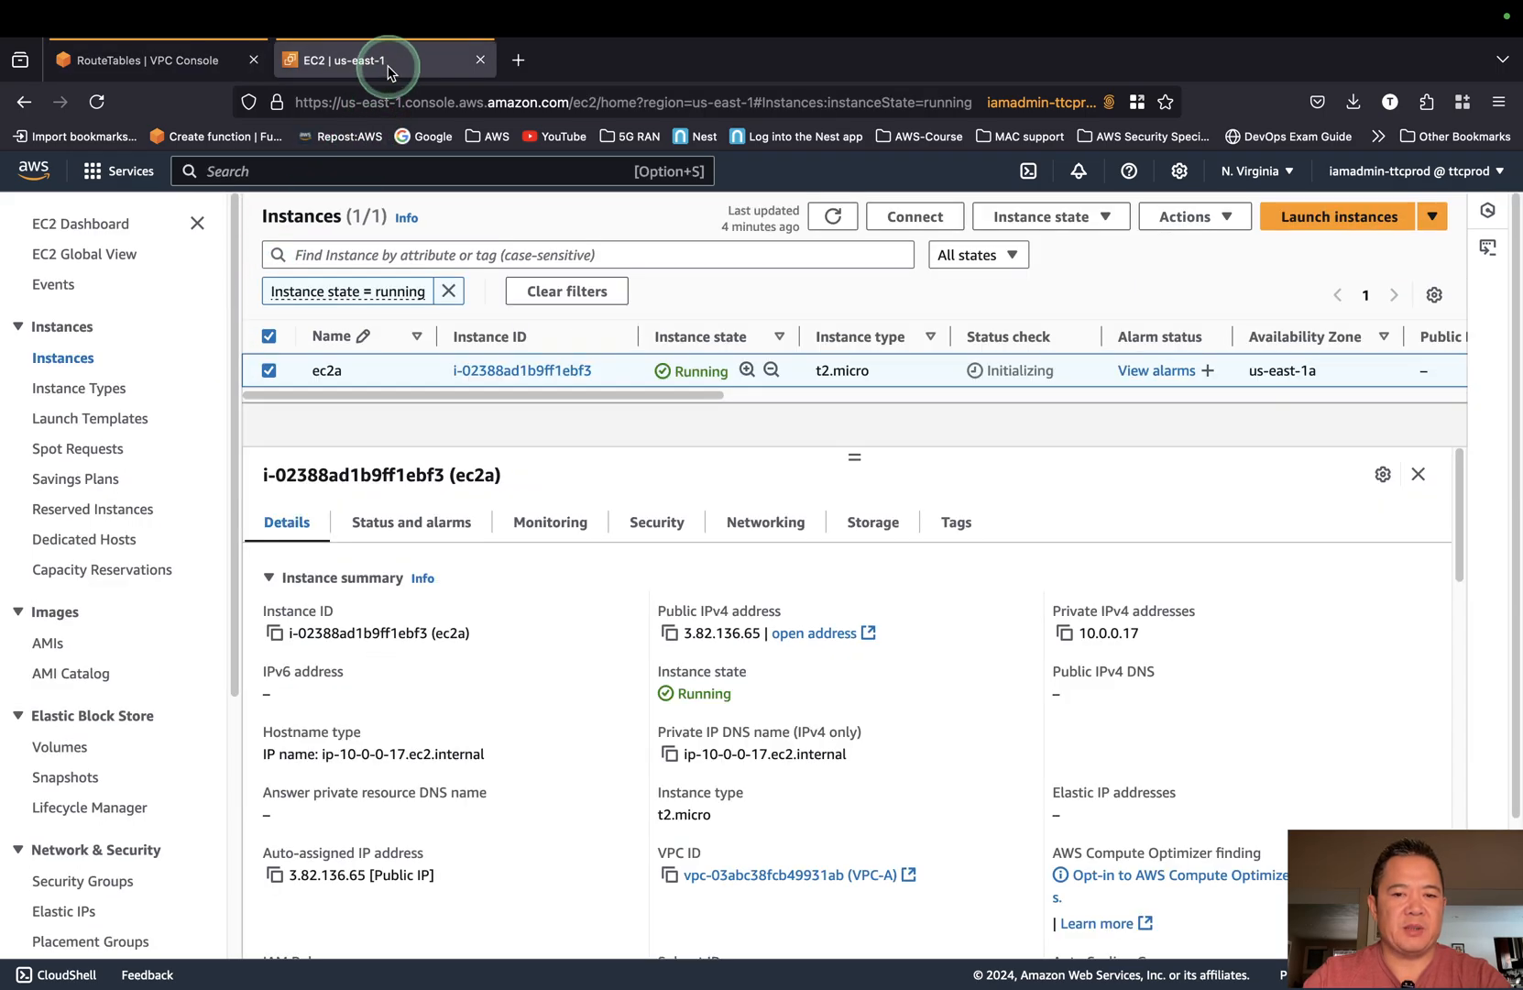
{"action": "left_click", "coordinate": [336, 376]}
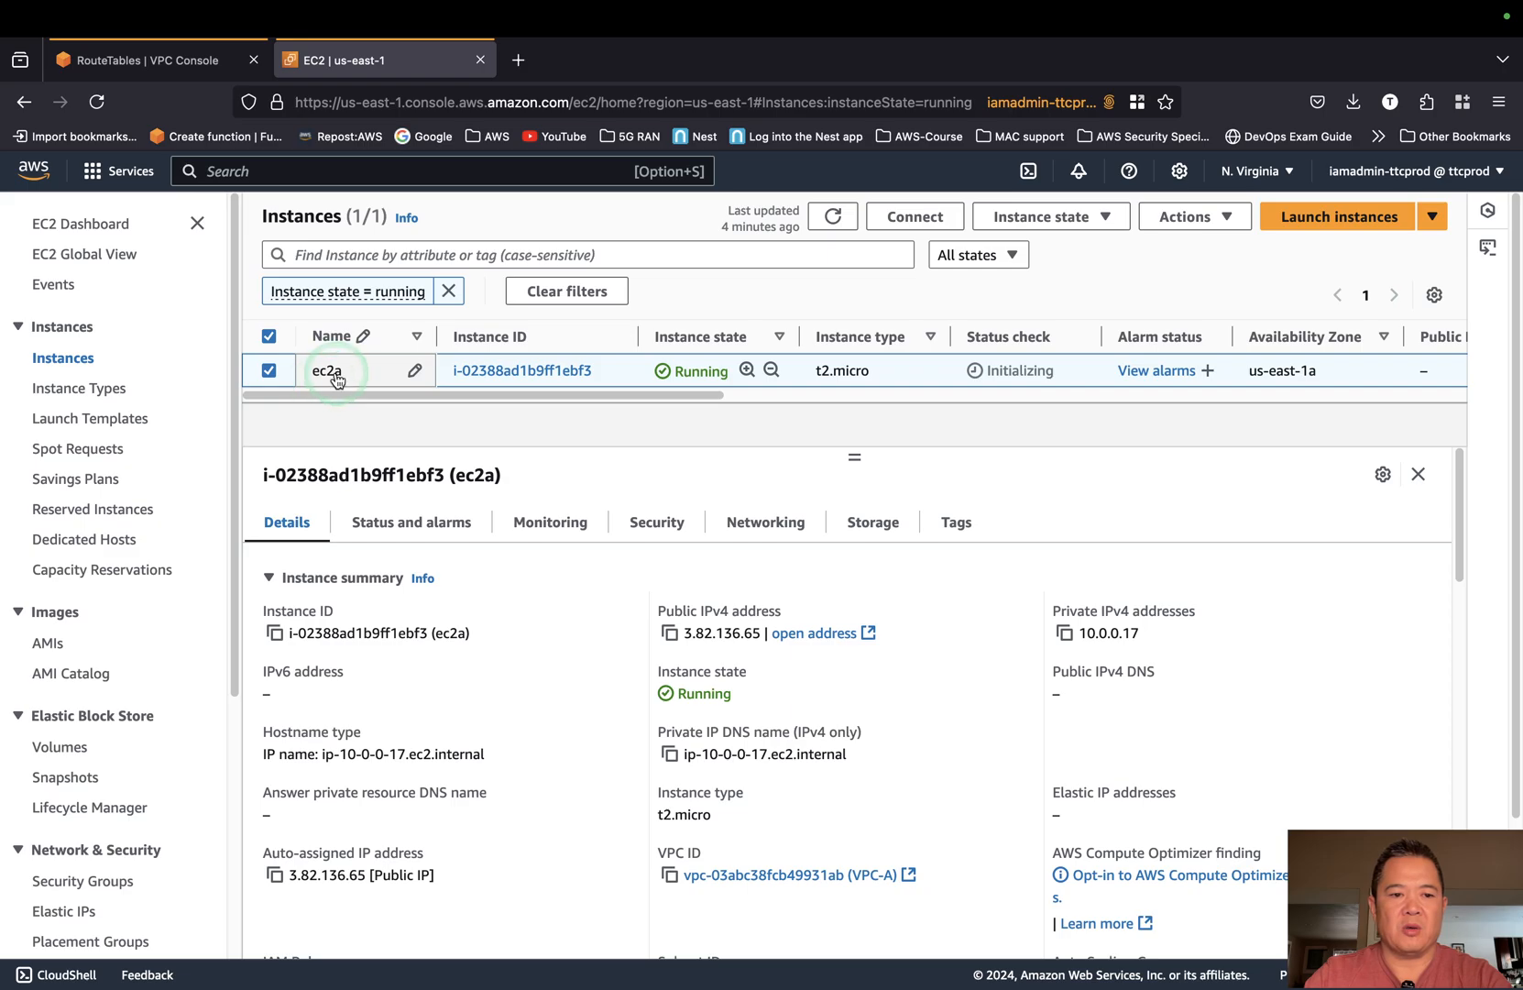
{"action": "left_click", "coordinate": [337, 373]}
{"action": "left_click", "coordinate": [413, 432]}
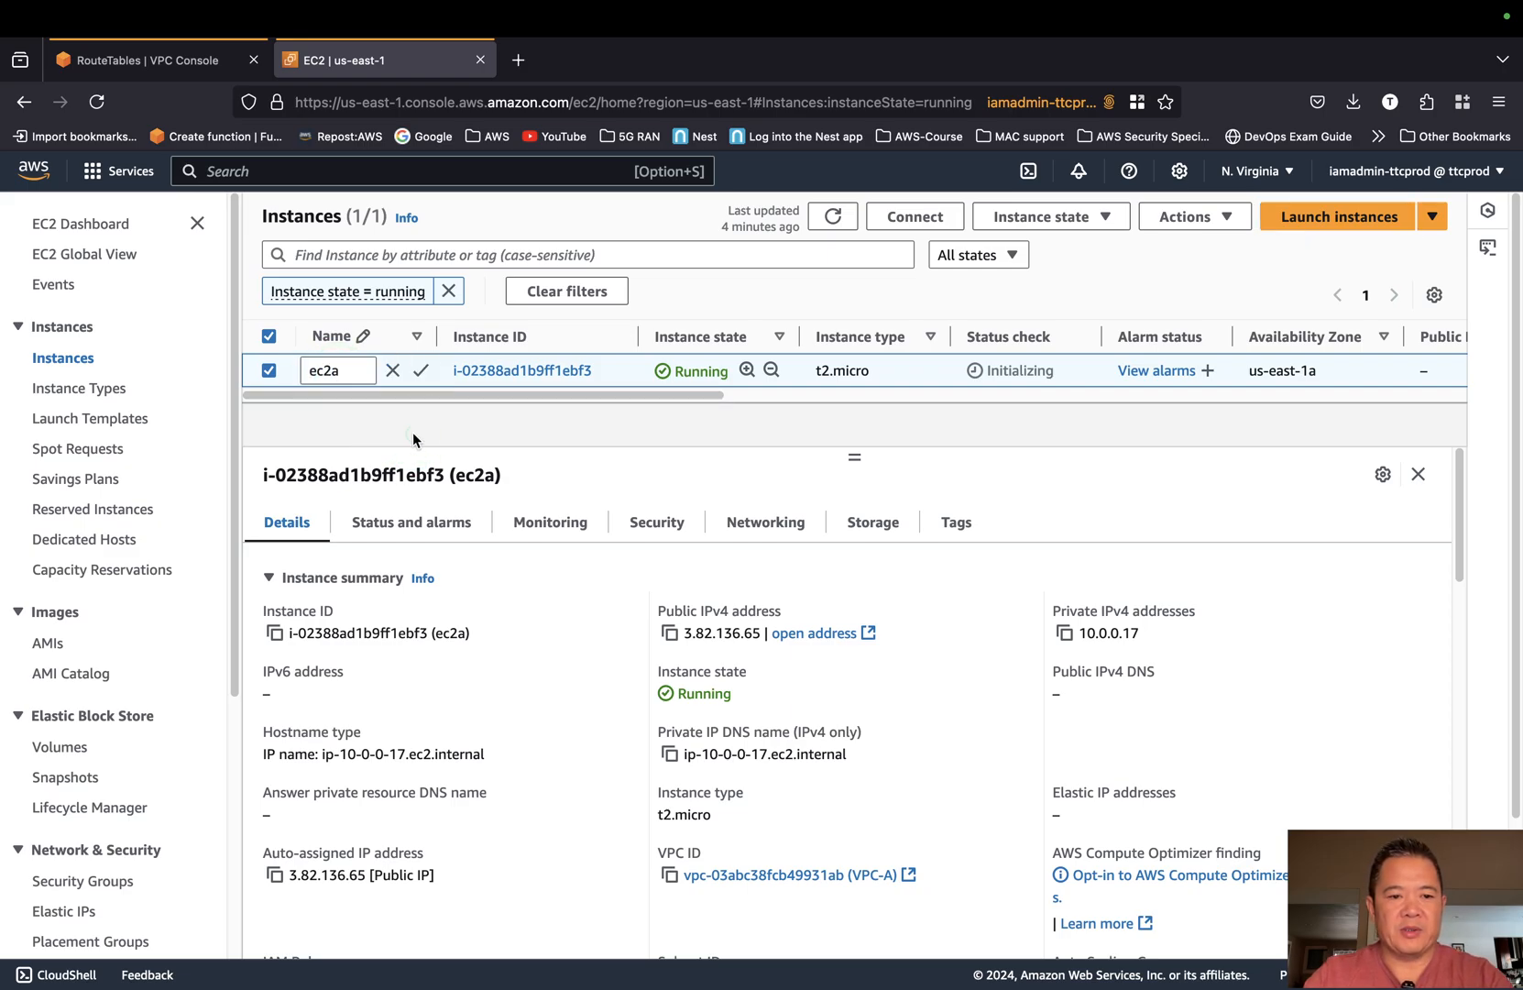
{"action": "left_click", "coordinate": [1331, 234]}
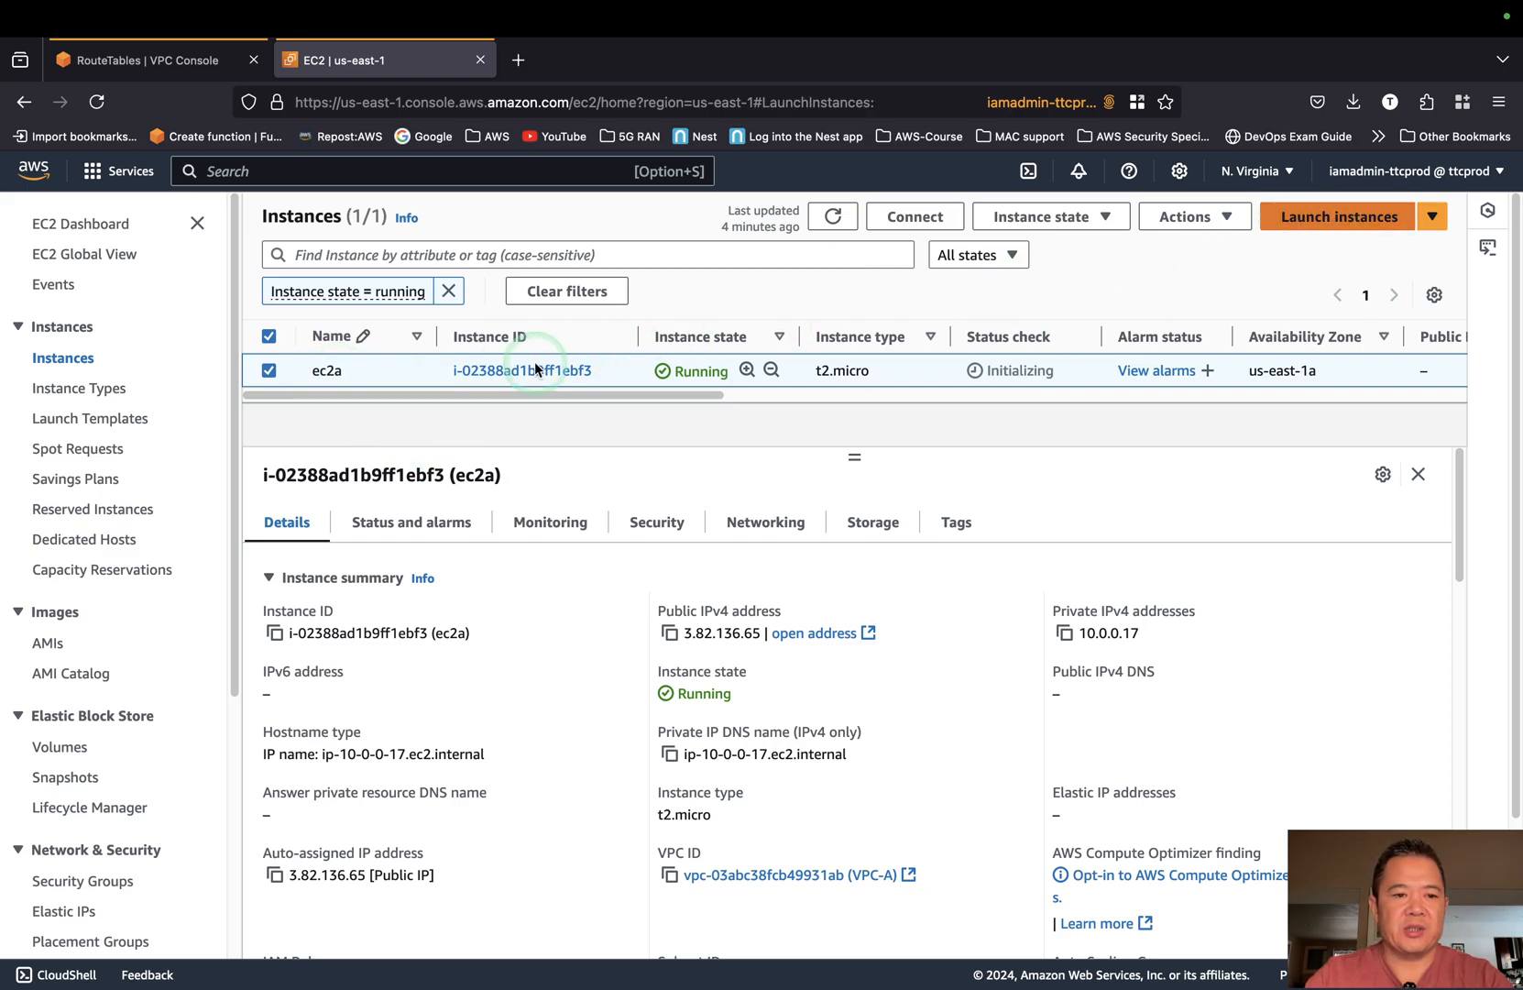
{"action": "left_click", "coordinate": [287, 479]}
{"action": "type", "text": "ec2"}
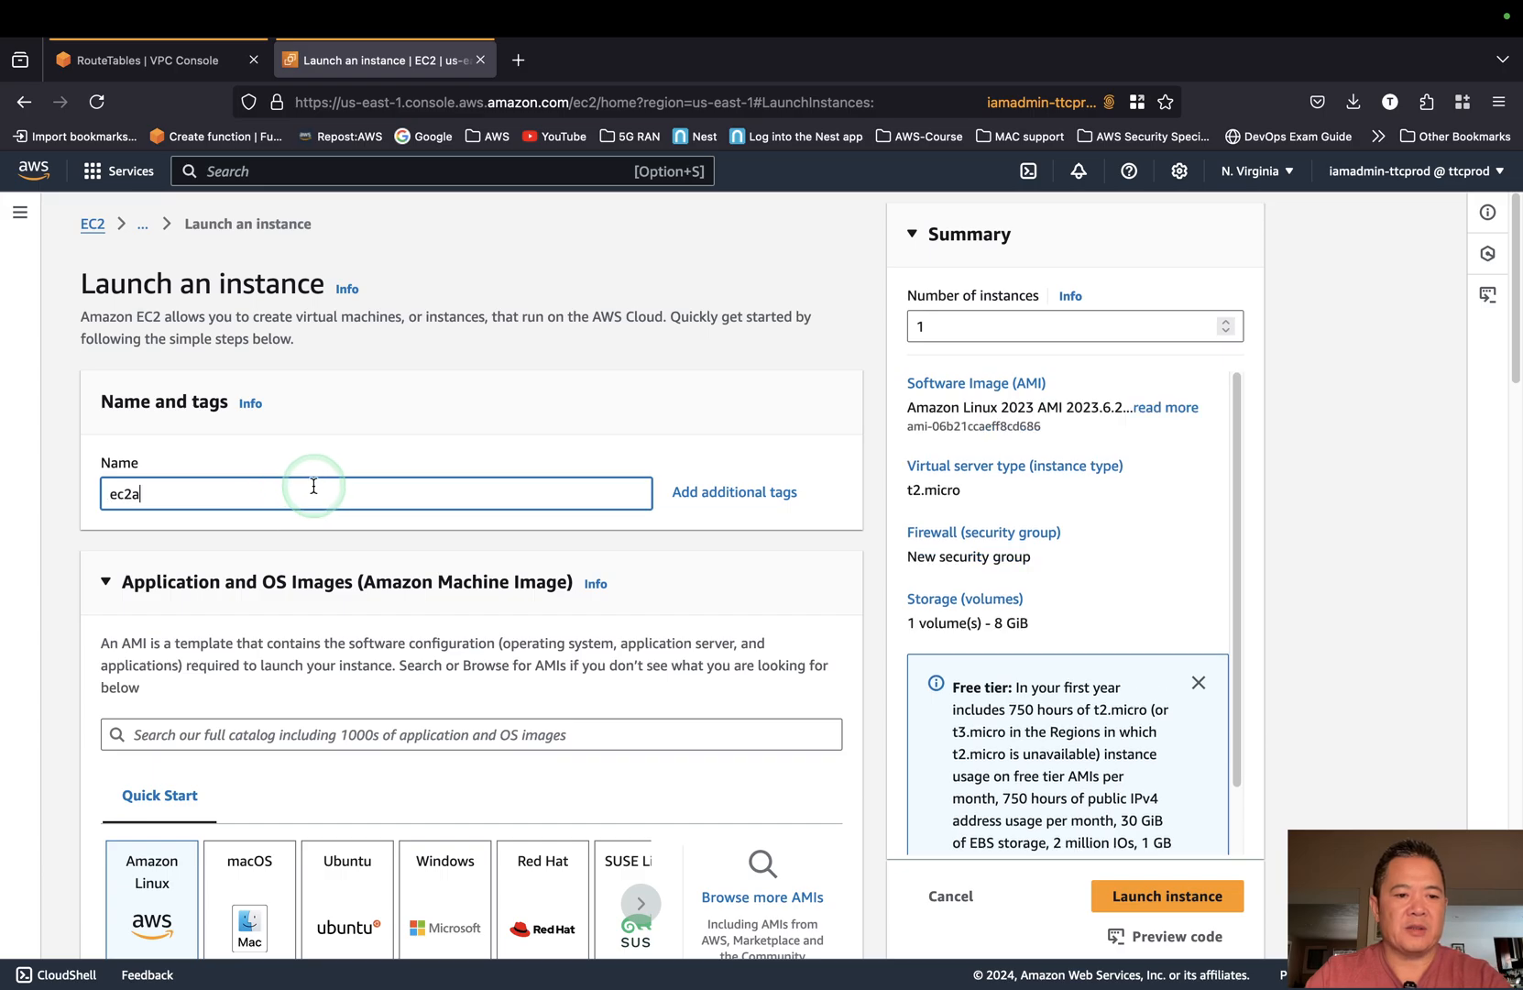
{"action": "type", "text": "b"}
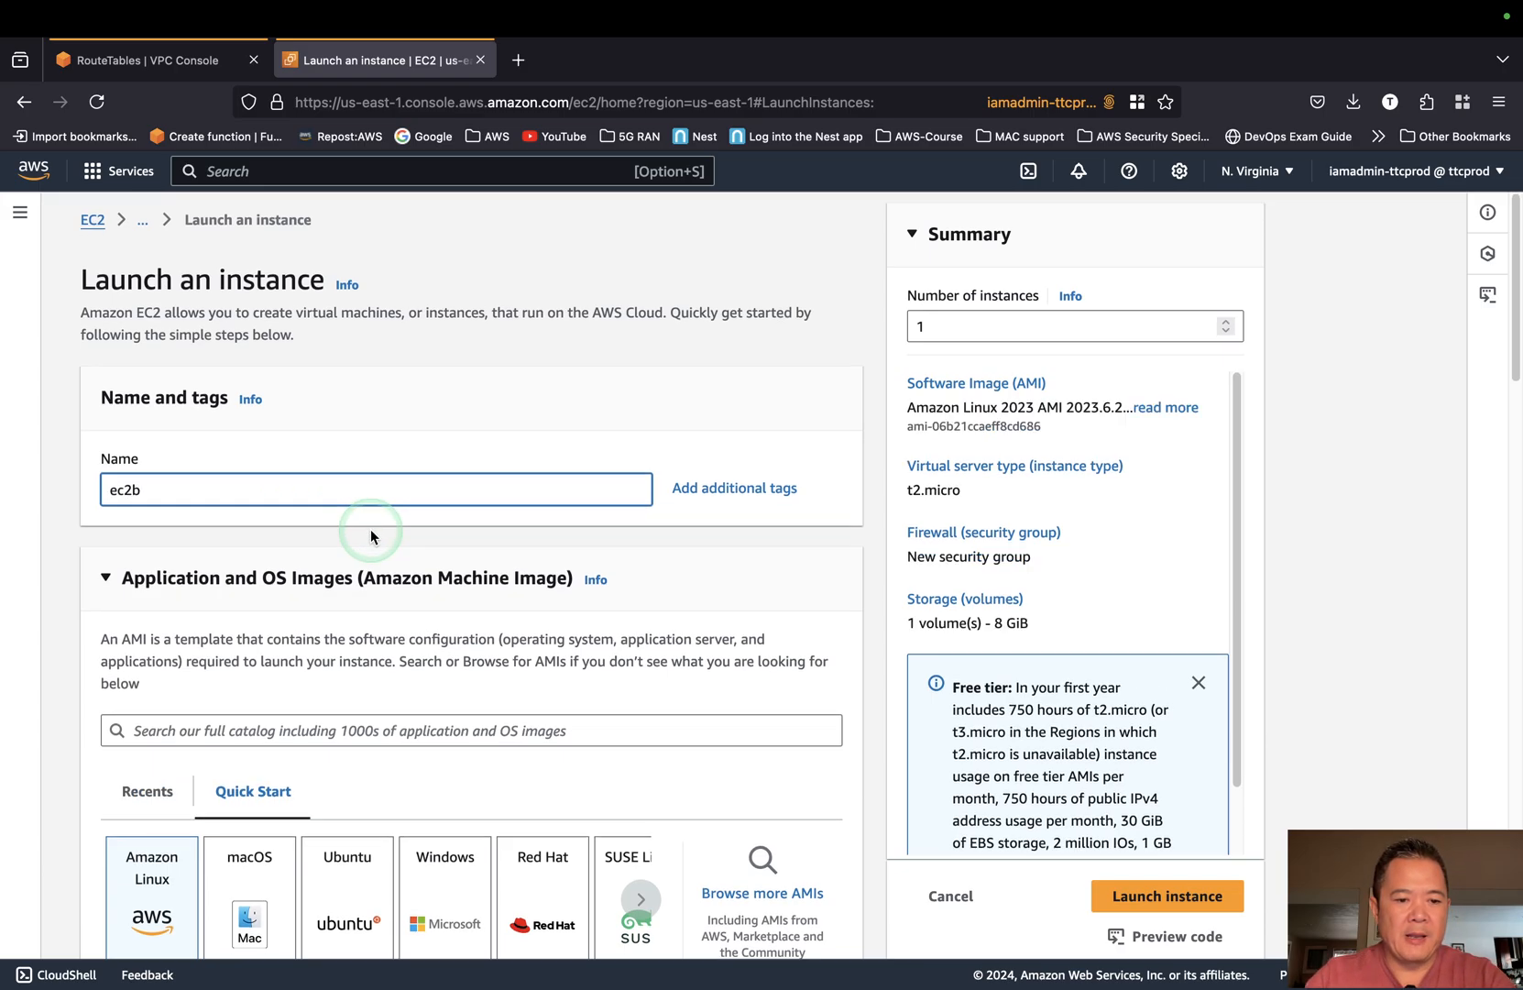
Keep the Amazon Linux 2023 AMI and t2.micro type for the instance and select ec2-keypair as its key pair.
{"action": "scroll", "coordinate": [370, 530], "scroll_direction": "down", "scroll_amount": 3}
{"action": "scroll", "coordinate": [389, 556], "scroll_direction": "down", "scroll_amount": 2}
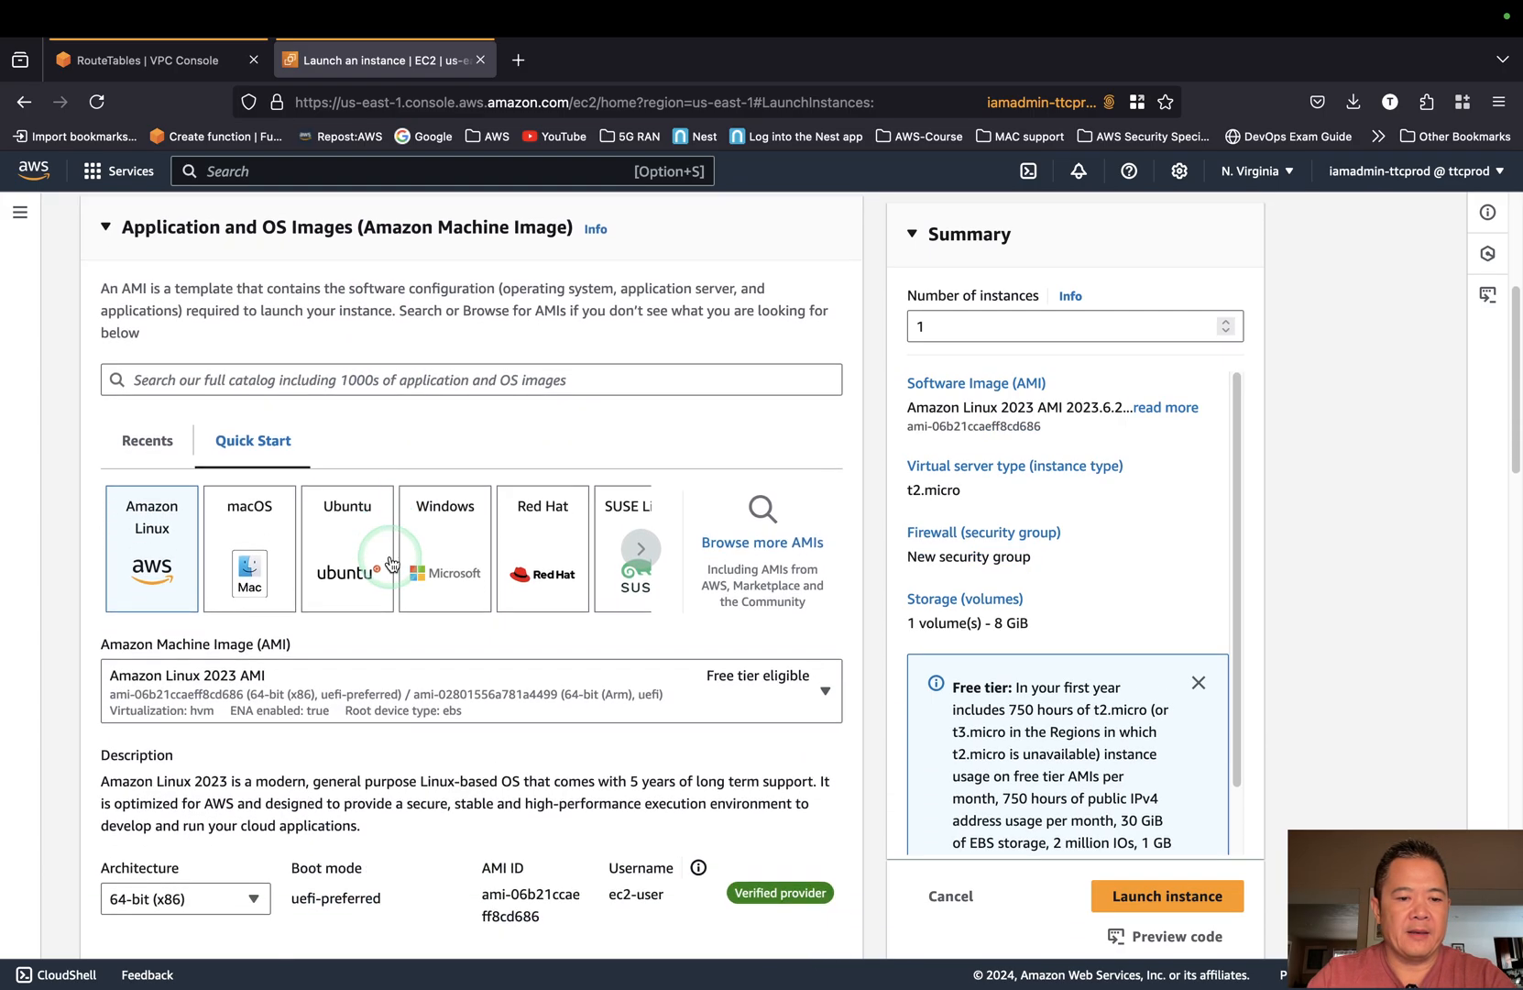
{"action": "scroll", "coordinate": [390, 556], "scroll_direction": "down", "scroll_amount": 5}
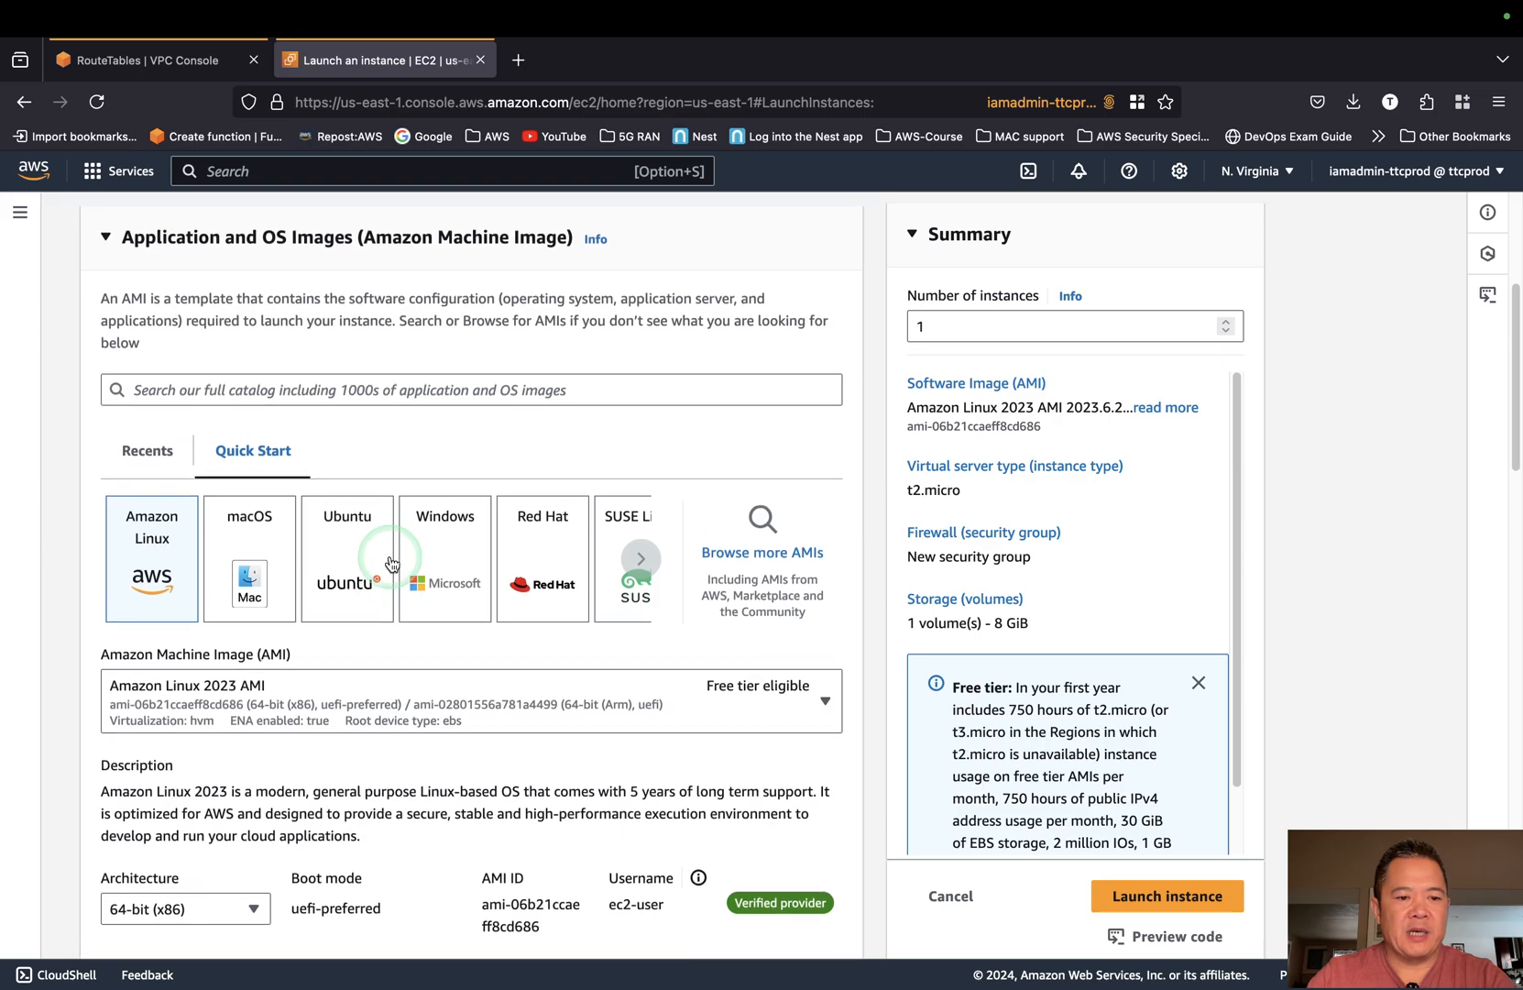
{"action": "scroll", "coordinate": [390, 556], "scroll_direction": "down", "scroll_amount": 9}
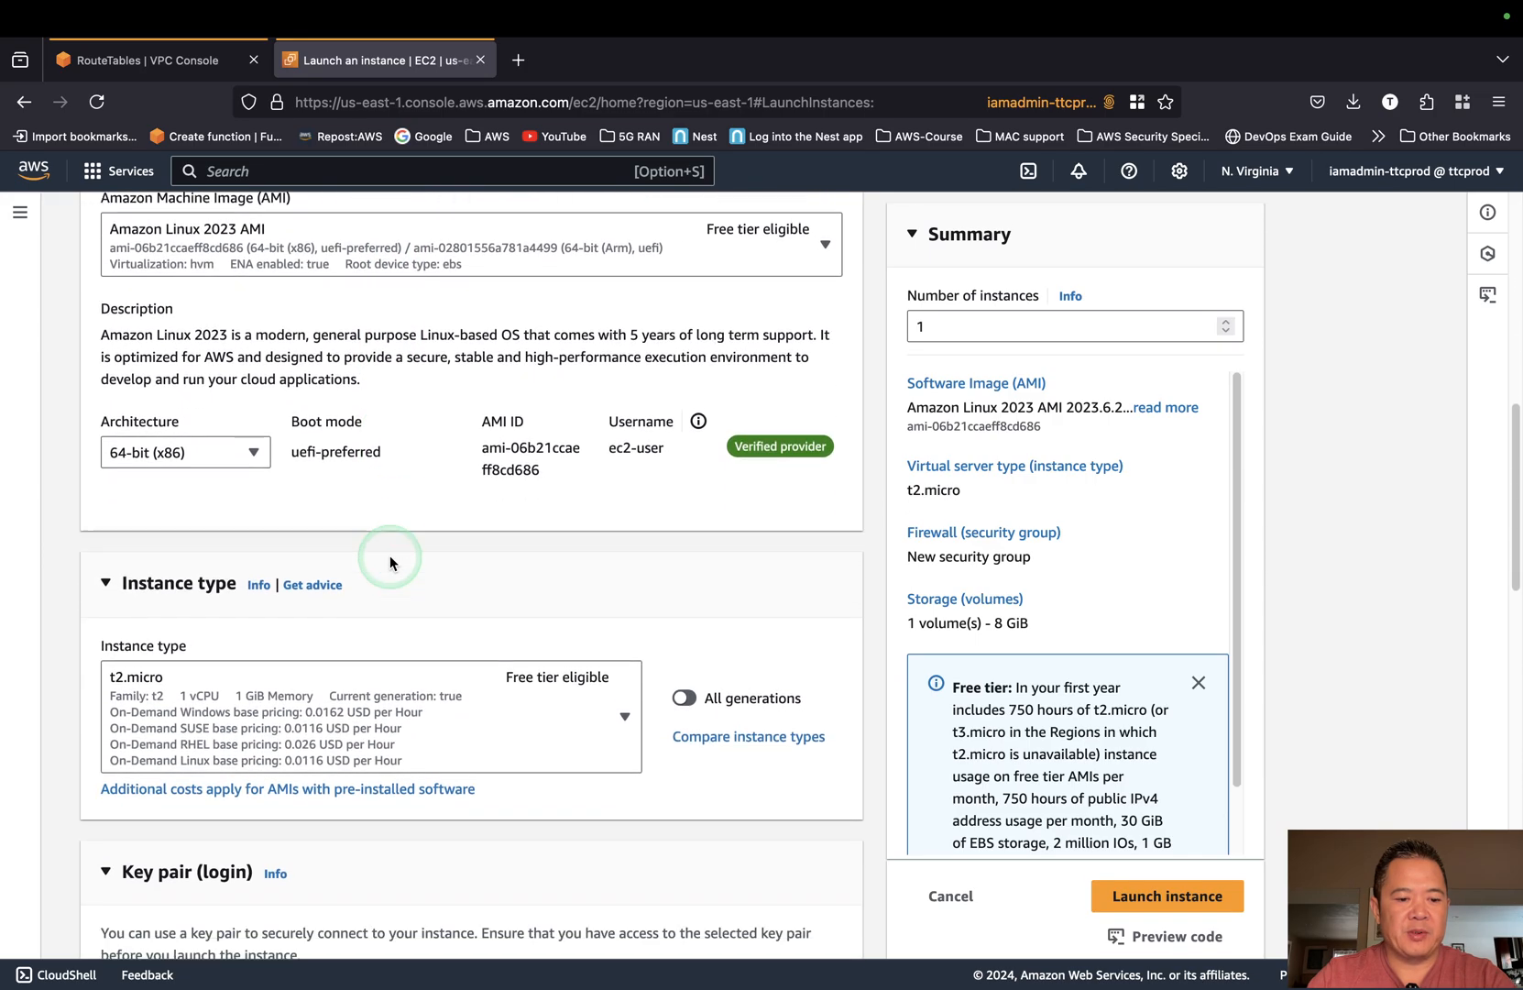
{"action": "scroll", "coordinate": [426, 579], "scroll_direction": "down", "scroll_amount": 1}
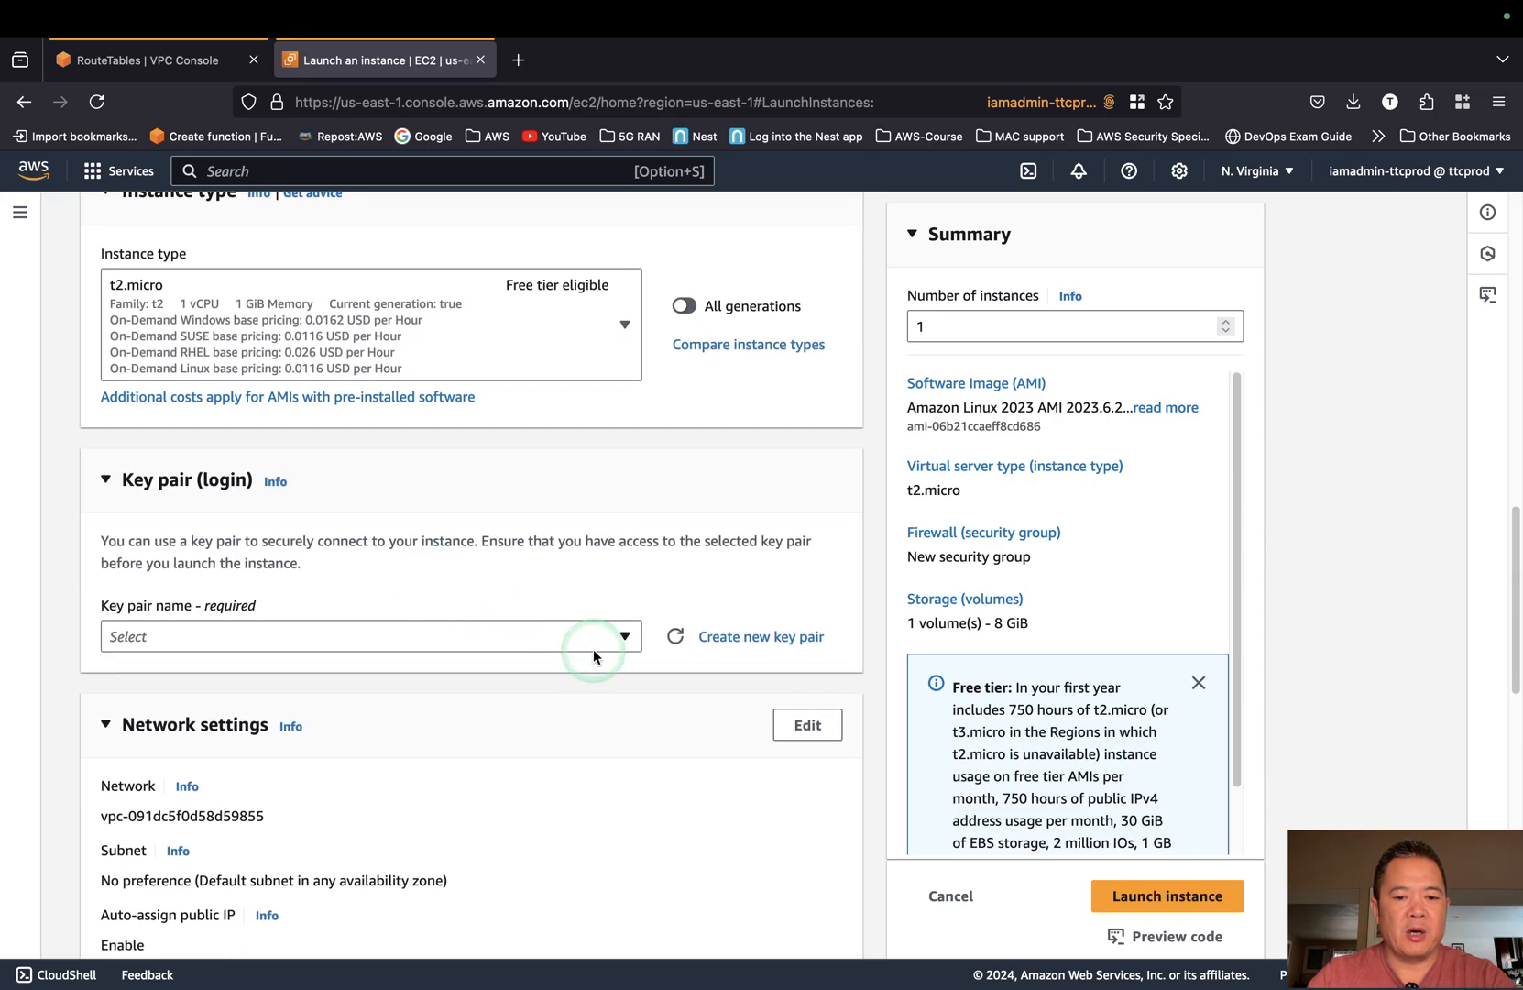
{"action": "left_click", "coordinate": [622, 638]}
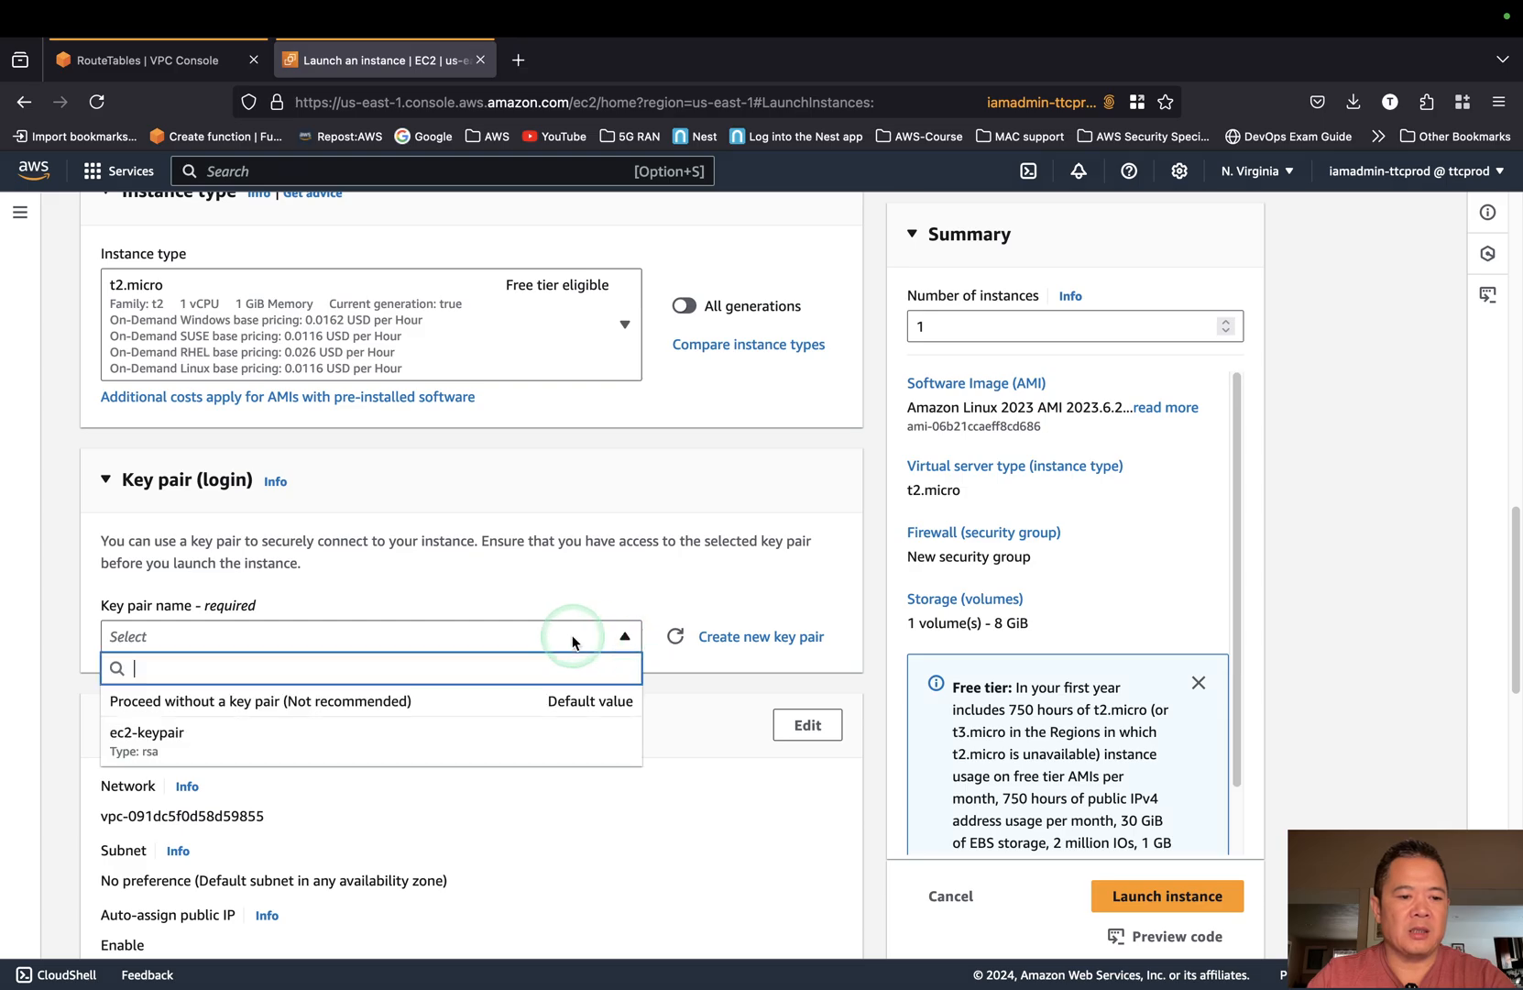
{"action": "left_click", "coordinate": [224, 741]}
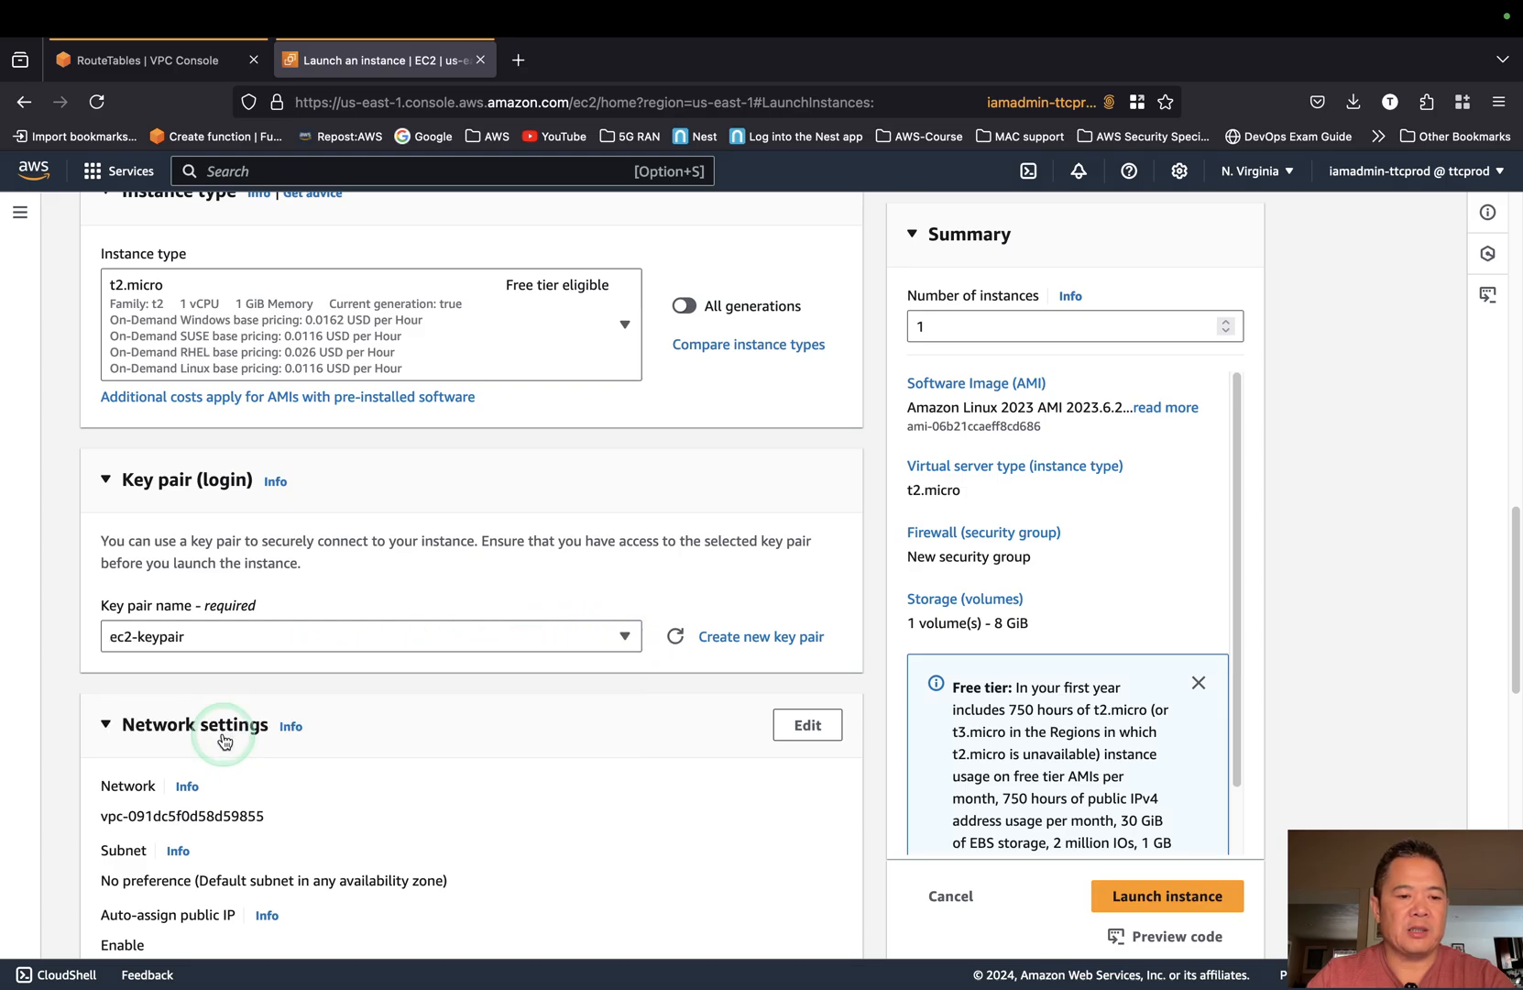
Edit the instance's network settings to place it in VPC-B with the pub-sub1b subnet.
{"action": "scroll", "coordinate": [595, 738], "scroll_direction": "down", "scroll_amount": 3}
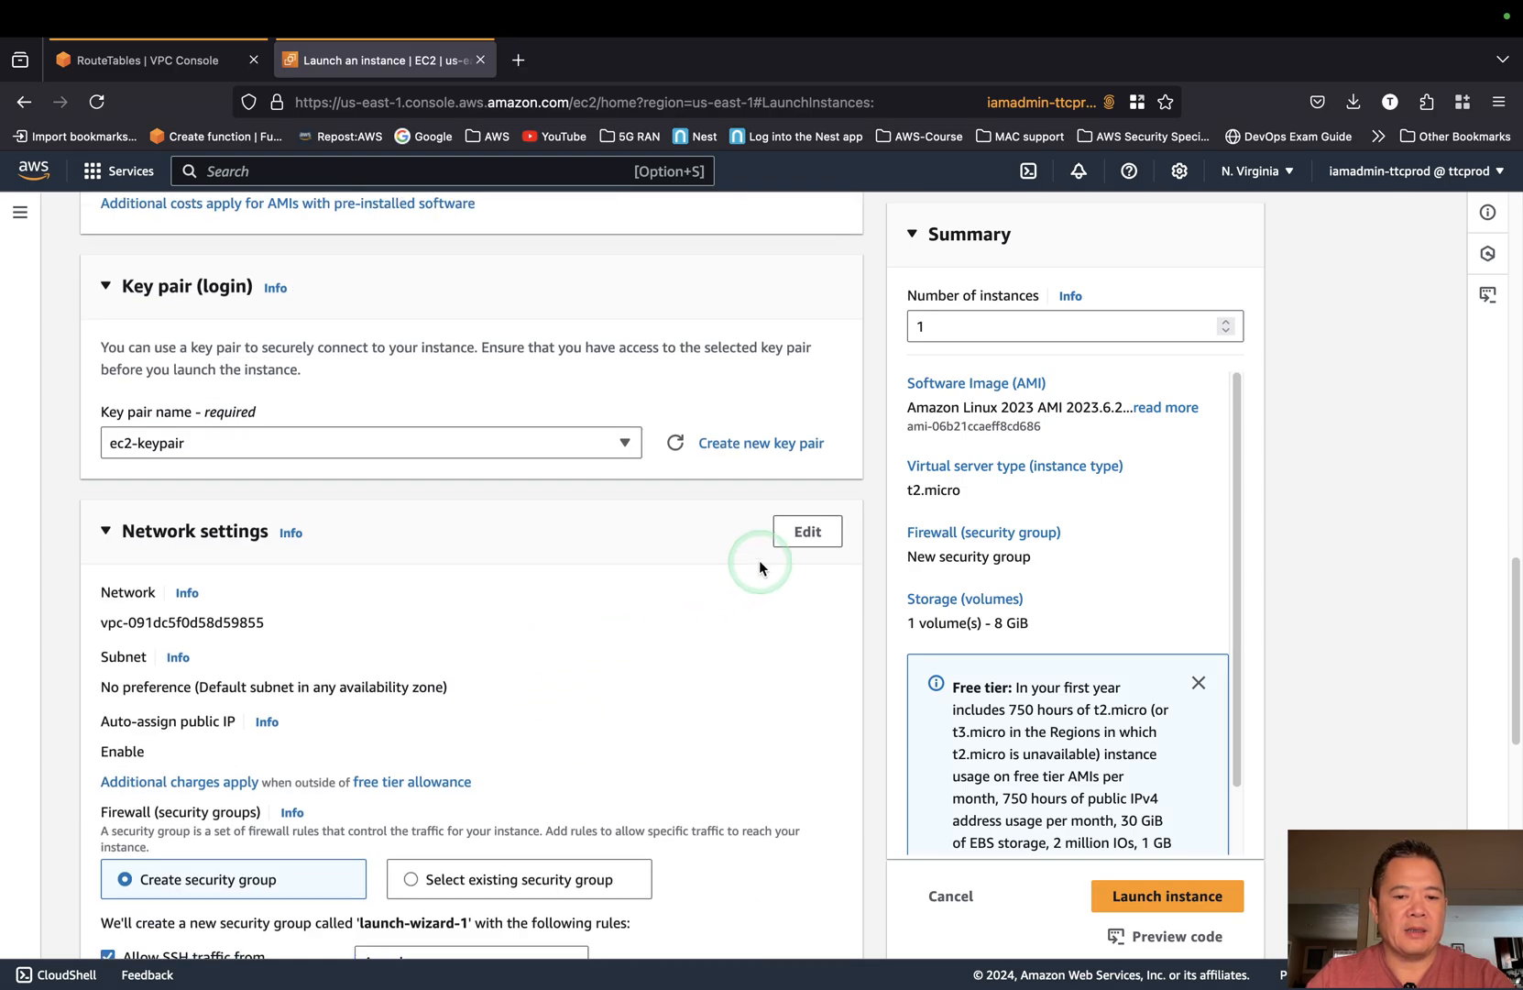
{"action": "left_click", "coordinate": [807, 531]}
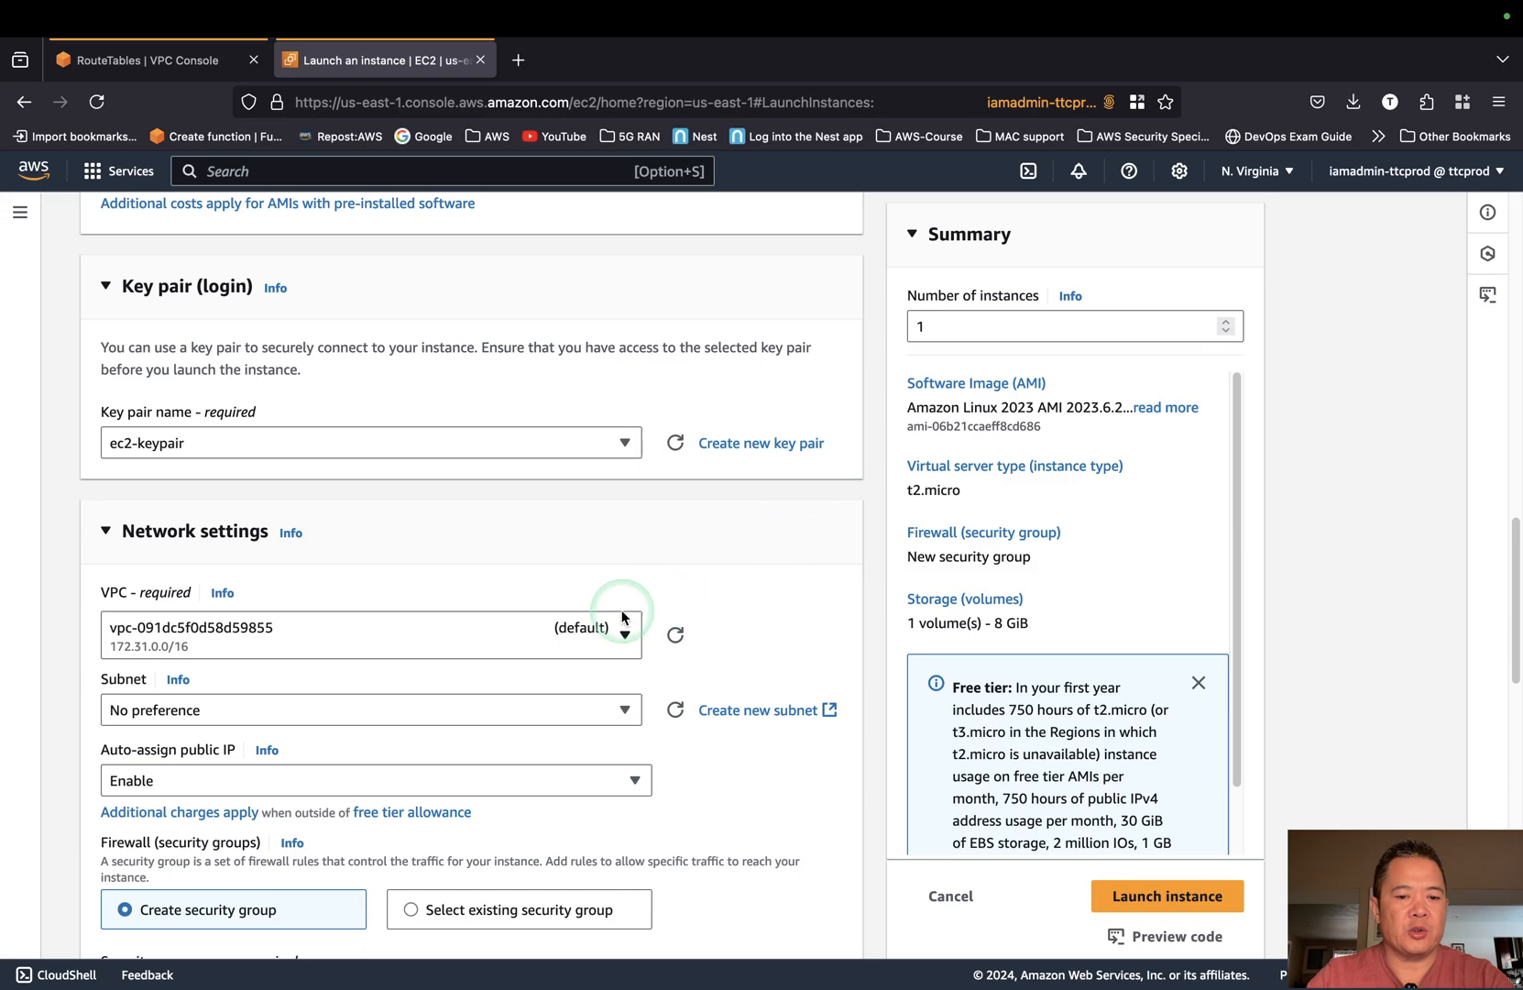
{"action": "left_click", "coordinate": [574, 641]}
{"action": "left_click", "coordinate": [459, 714]}
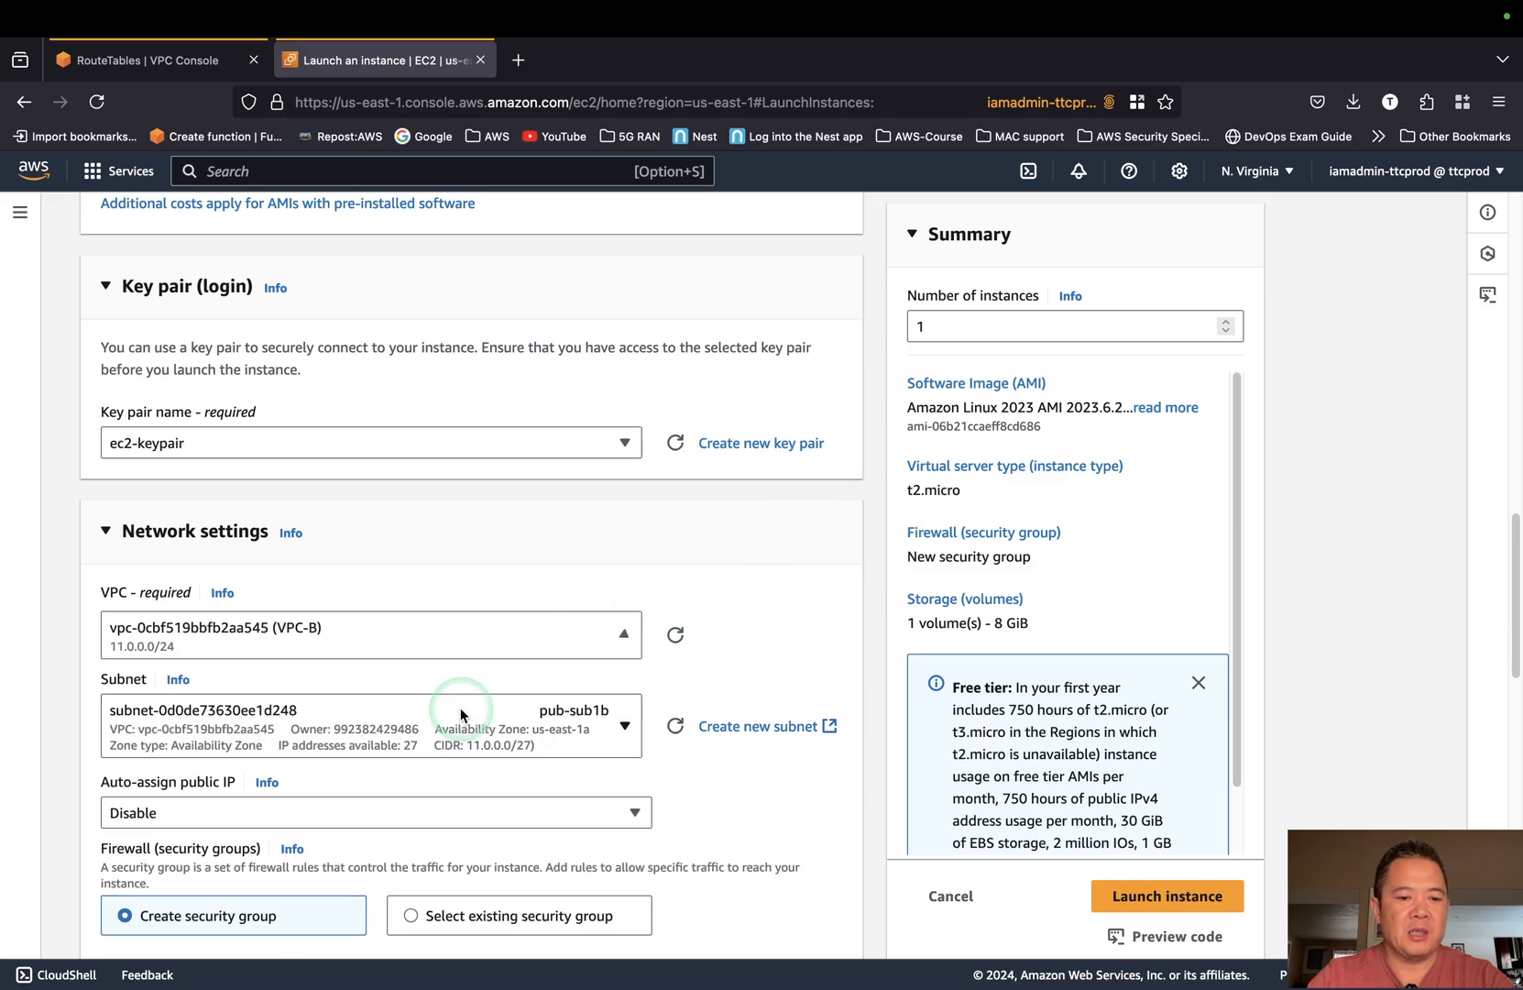
{"action": "scroll", "coordinate": [665, 720], "scroll_direction": "down", "scroll_amount": 1}
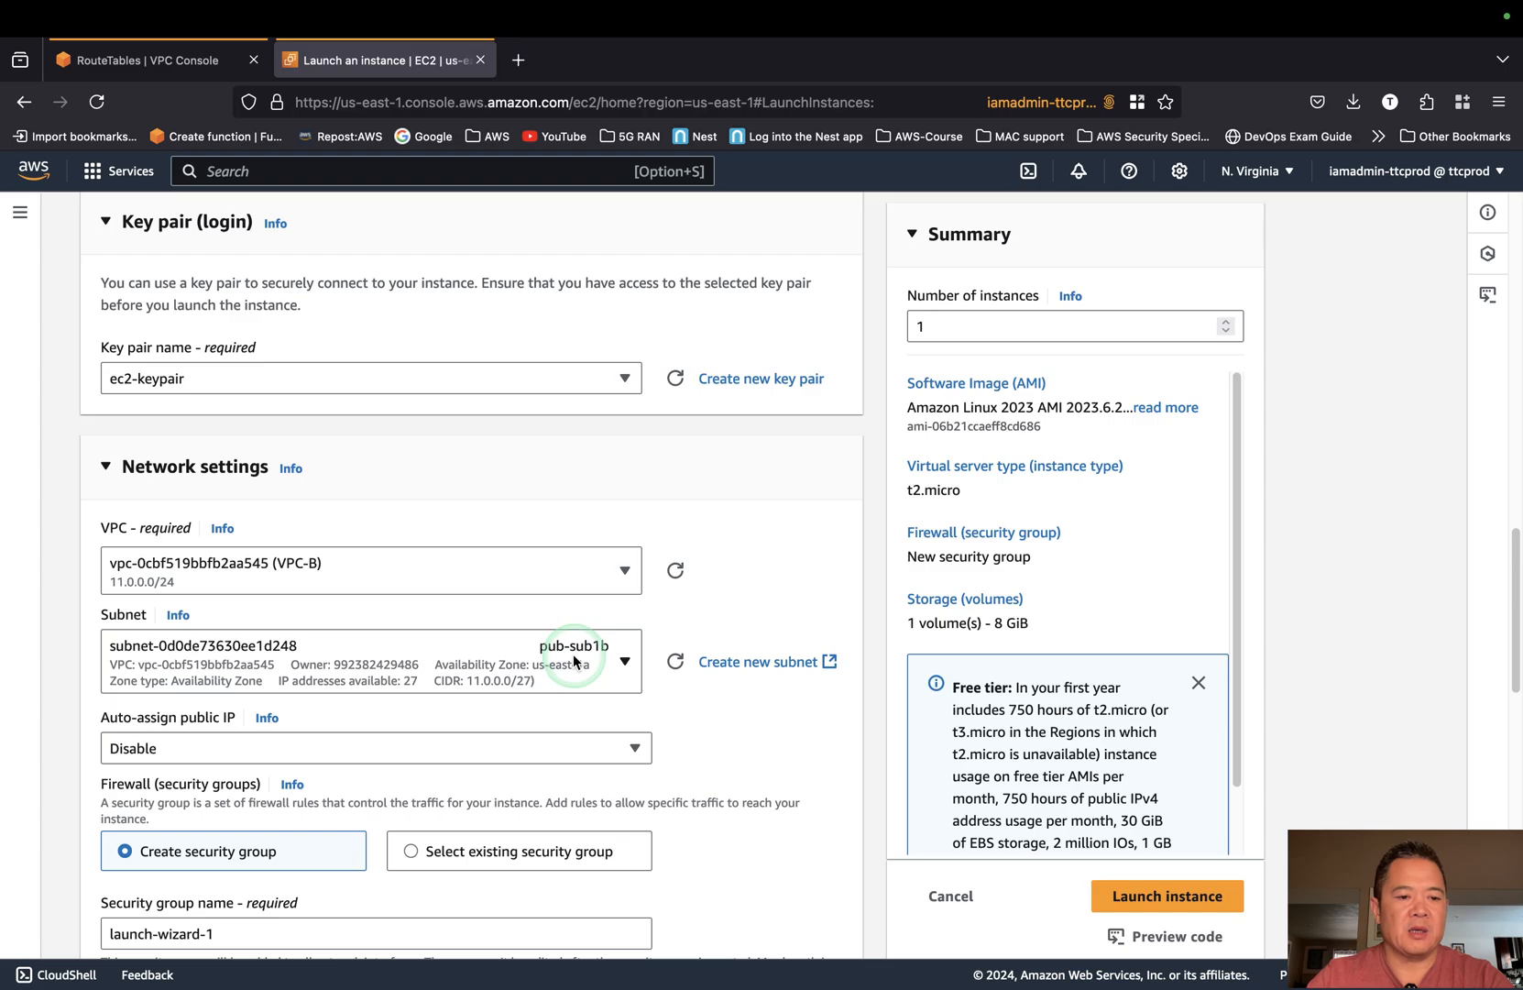
{"action": "scroll", "coordinate": [573, 655], "scroll_direction": "down", "scroll_amount": 2}
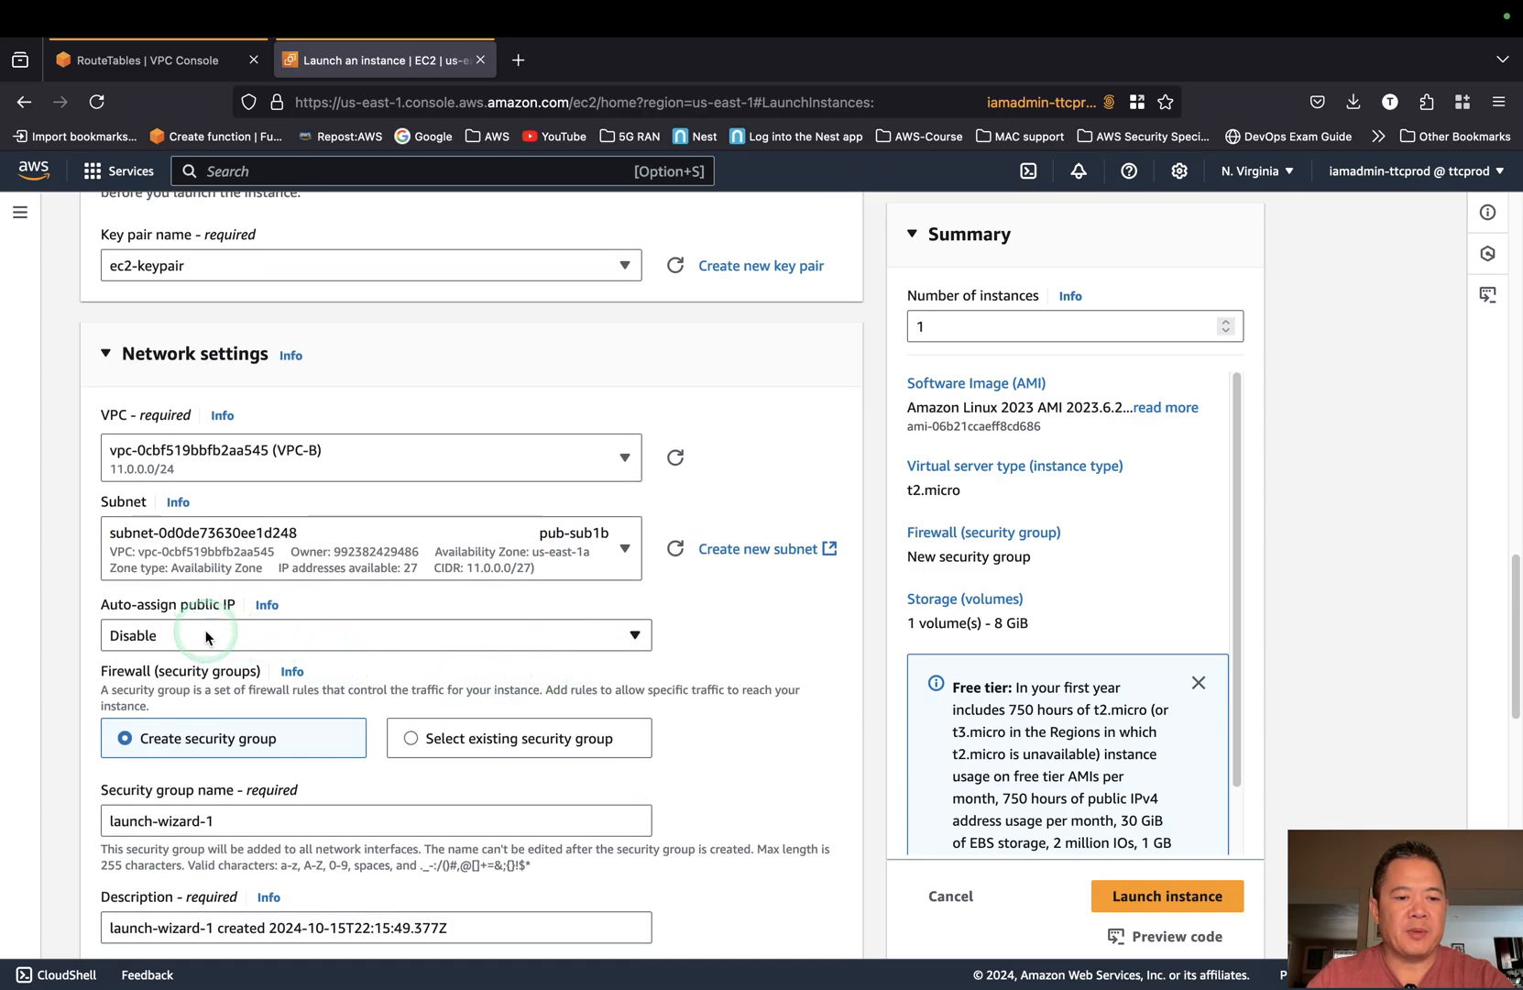
{"action": "left_click", "coordinate": [520, 640]}
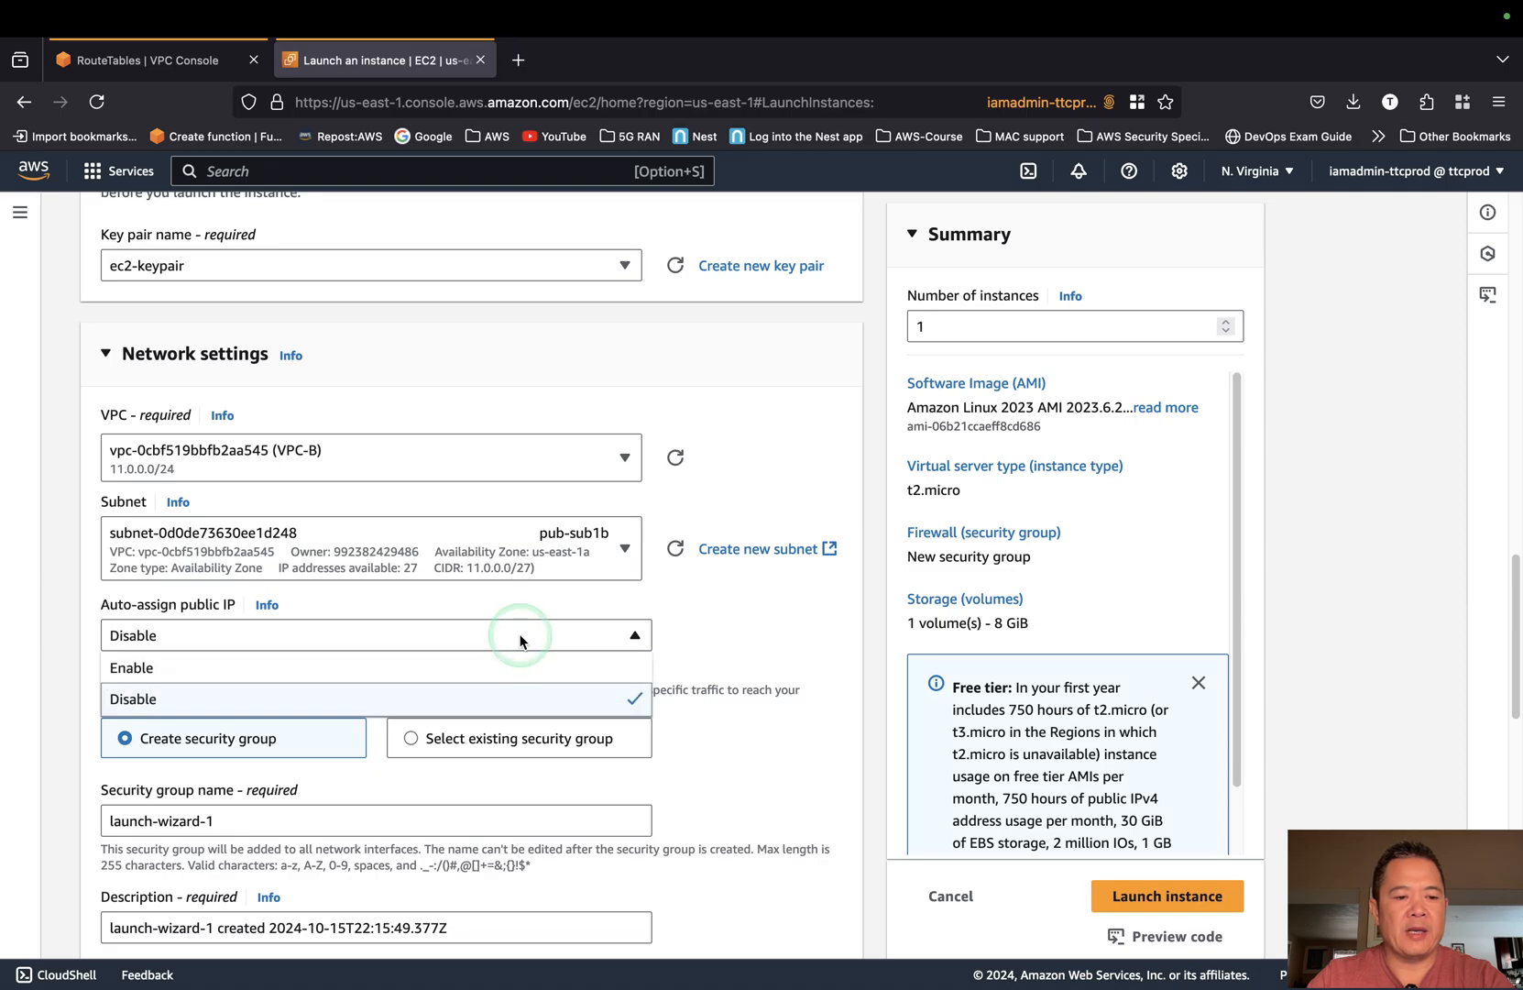
{"action": "left_click", "coordinate": [510, 669]}
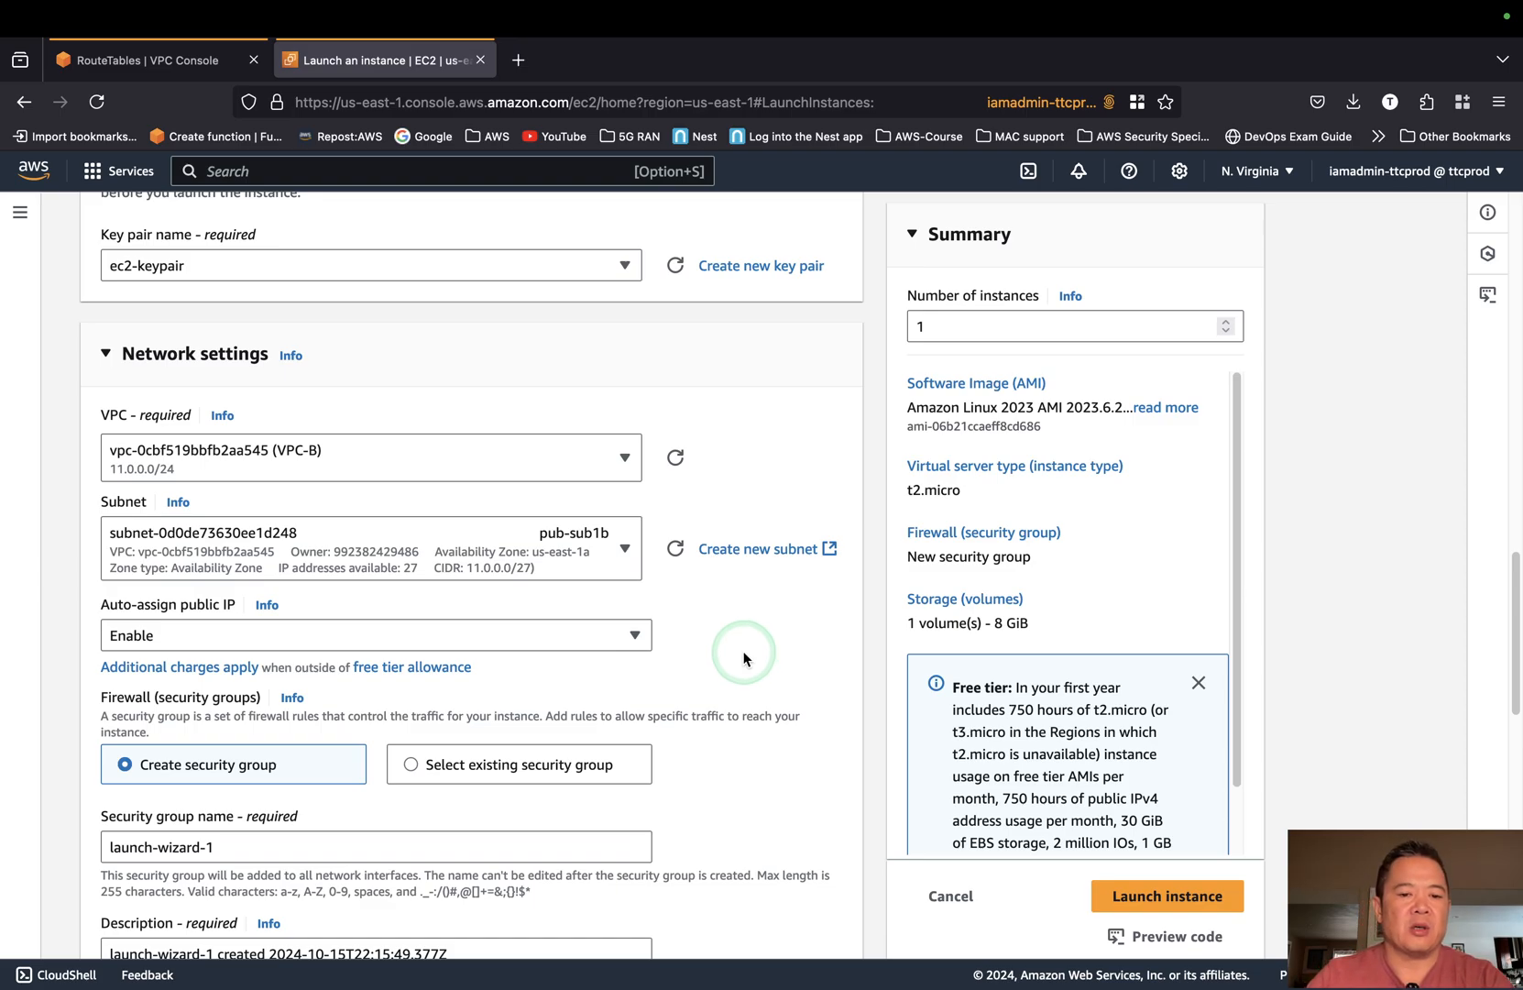
{"action": "left_click", "coordinate": [604, 641]}
{"action": "left_click", "coordinate": [266, 697]}
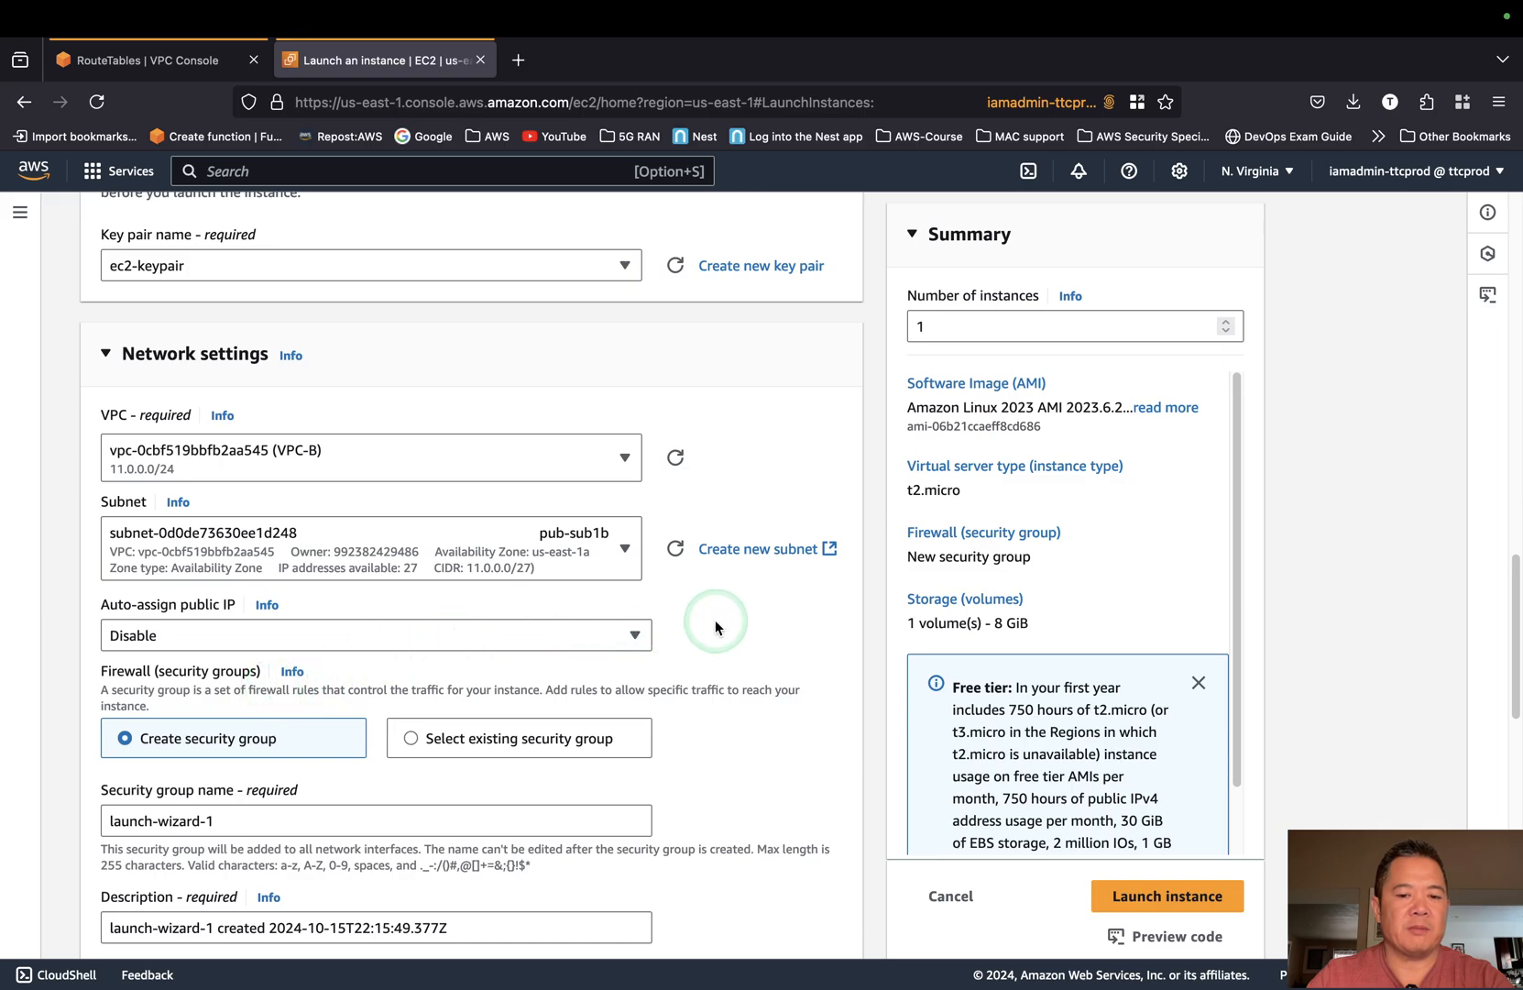
Name the instance's new security group ec2b-sg and set its description to "access to ec2b".
{"action": "scroll", "coordinate": [750, 632], "scroll_direction": "down", "scroll_amount": 3}
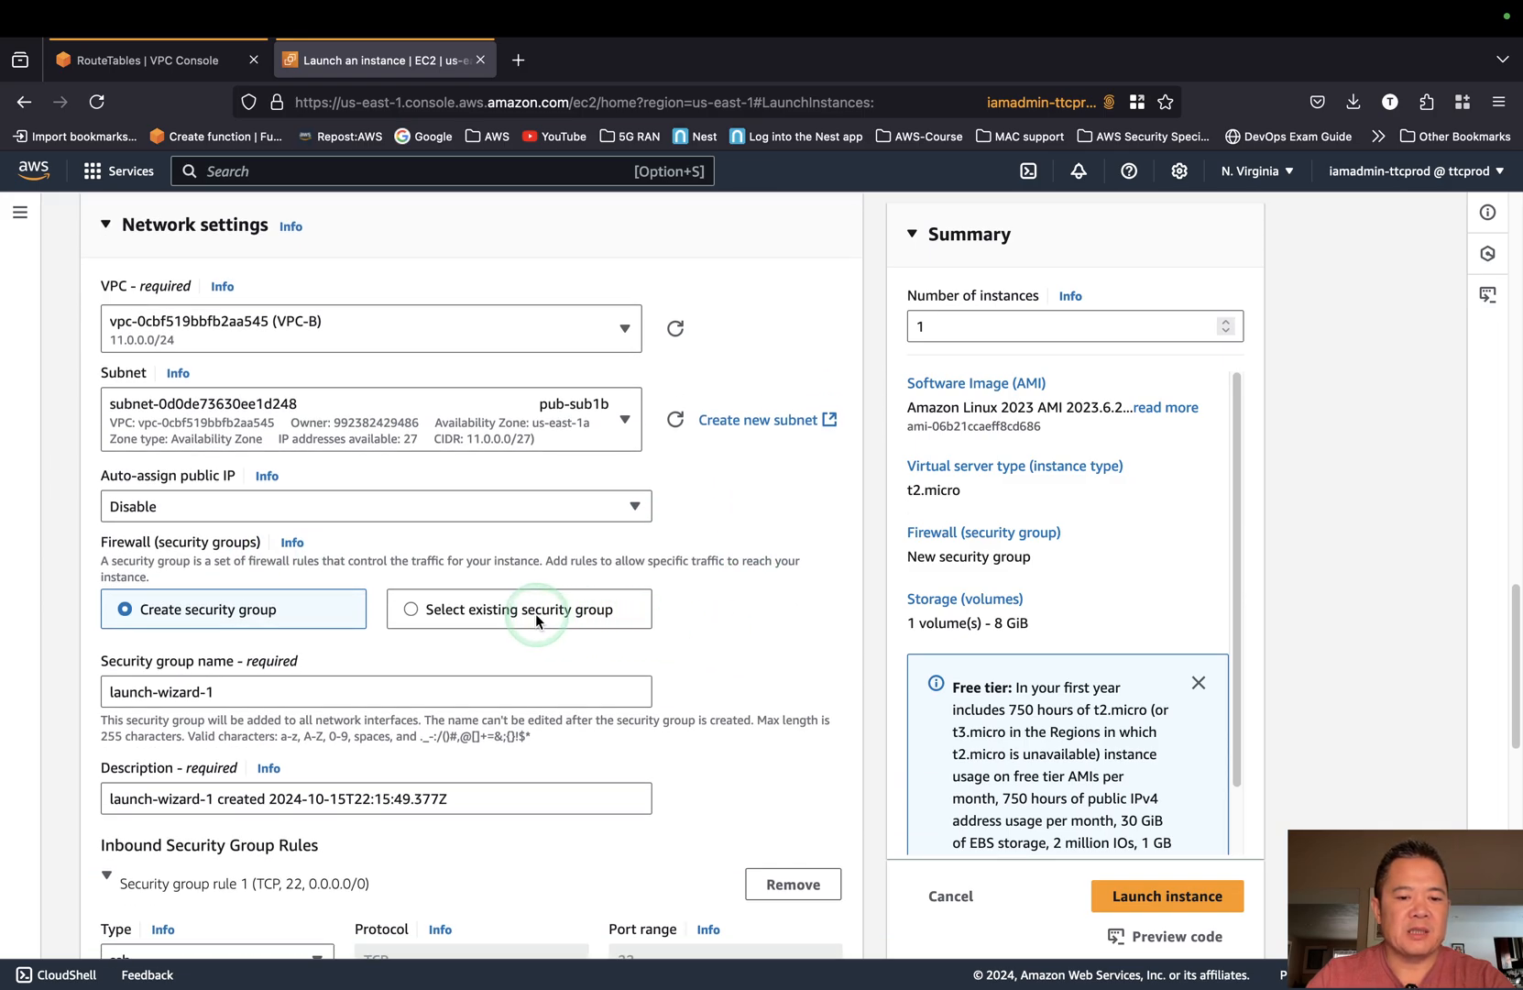
{"action": "left_click", "coordinate": [272, 688]}
{"action": "triple_click", "coordinate": [272, 687]}
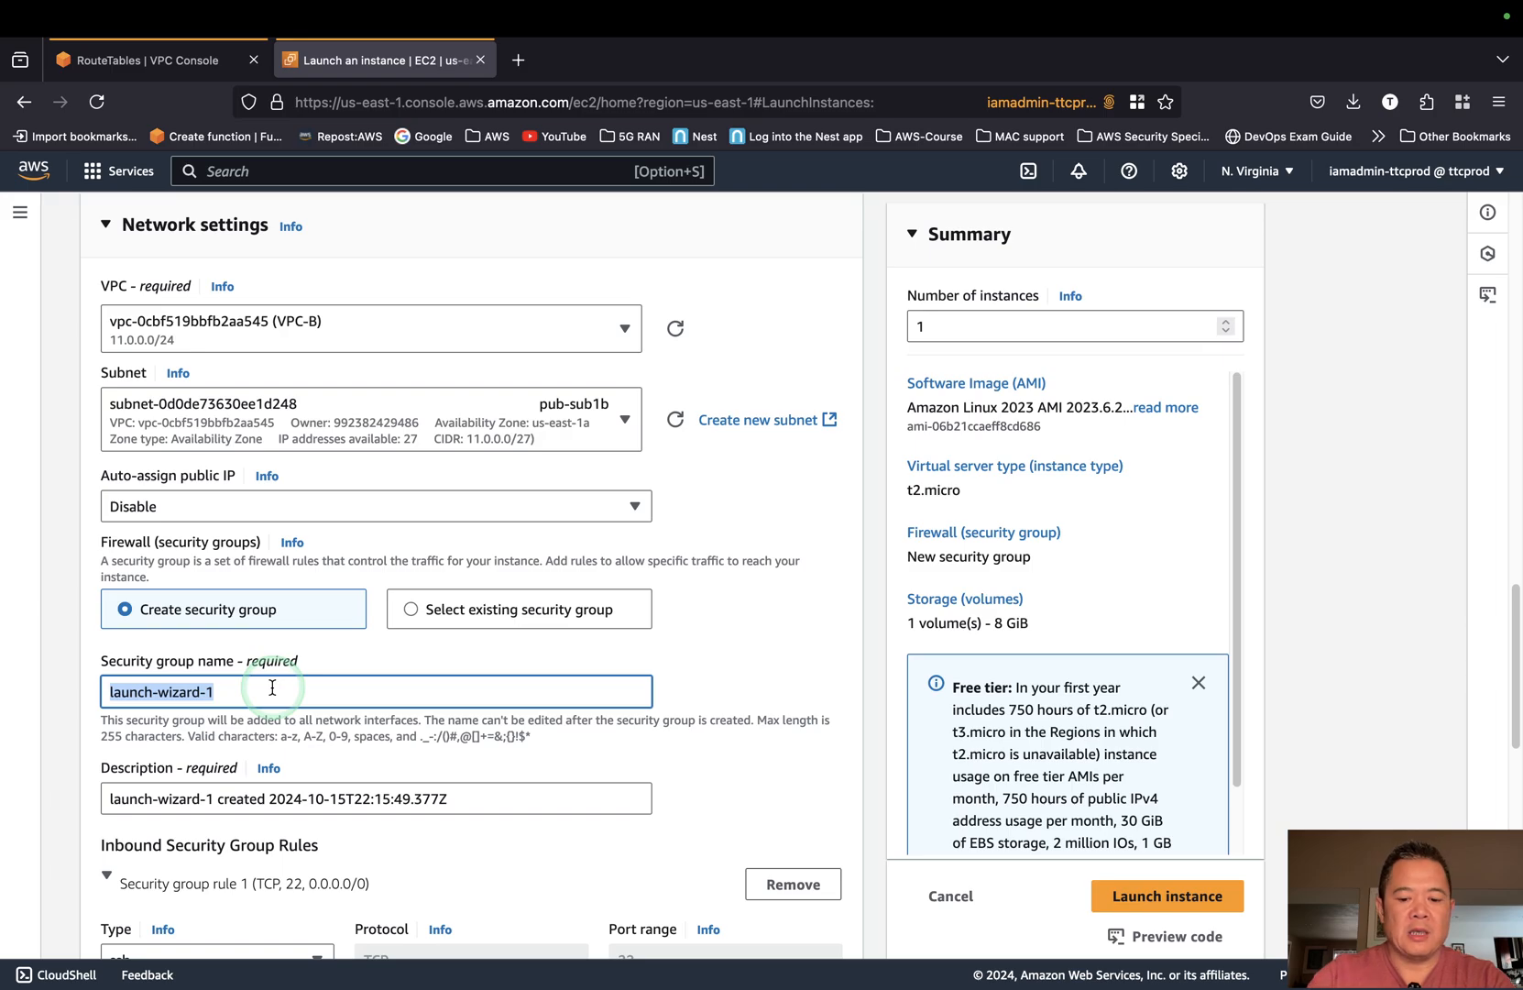
{"action": "type", "text": "ec2b-sg"}
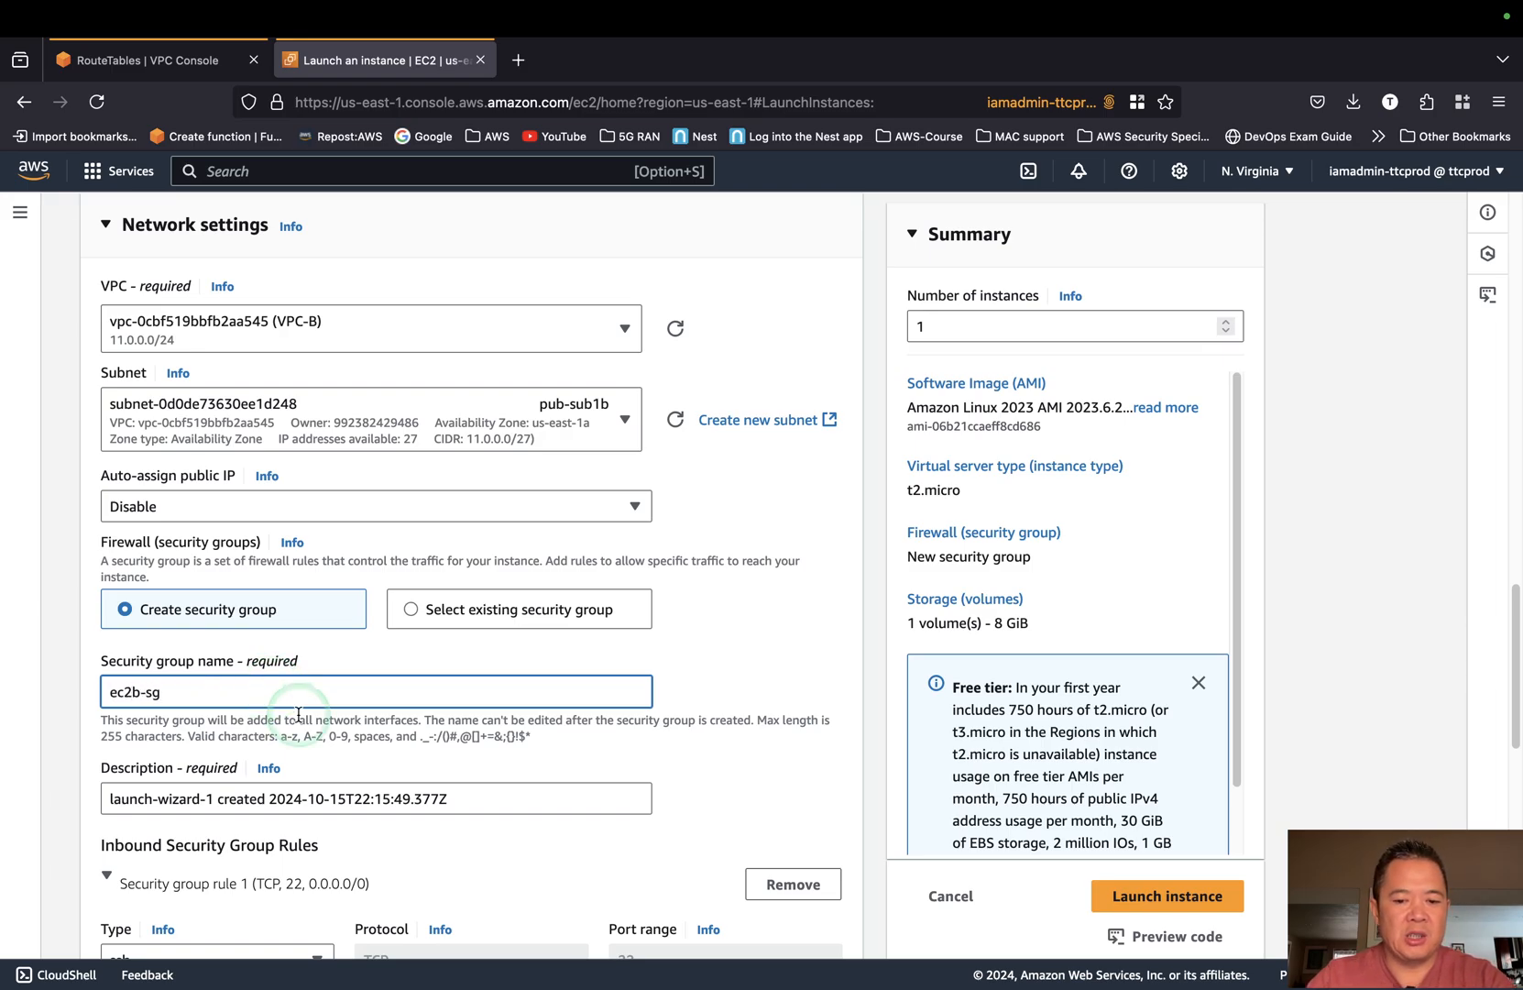
{"action": "scroll", "coordinate": [303, 706], "scroll_direction": "down", "scroll_amount": 3}
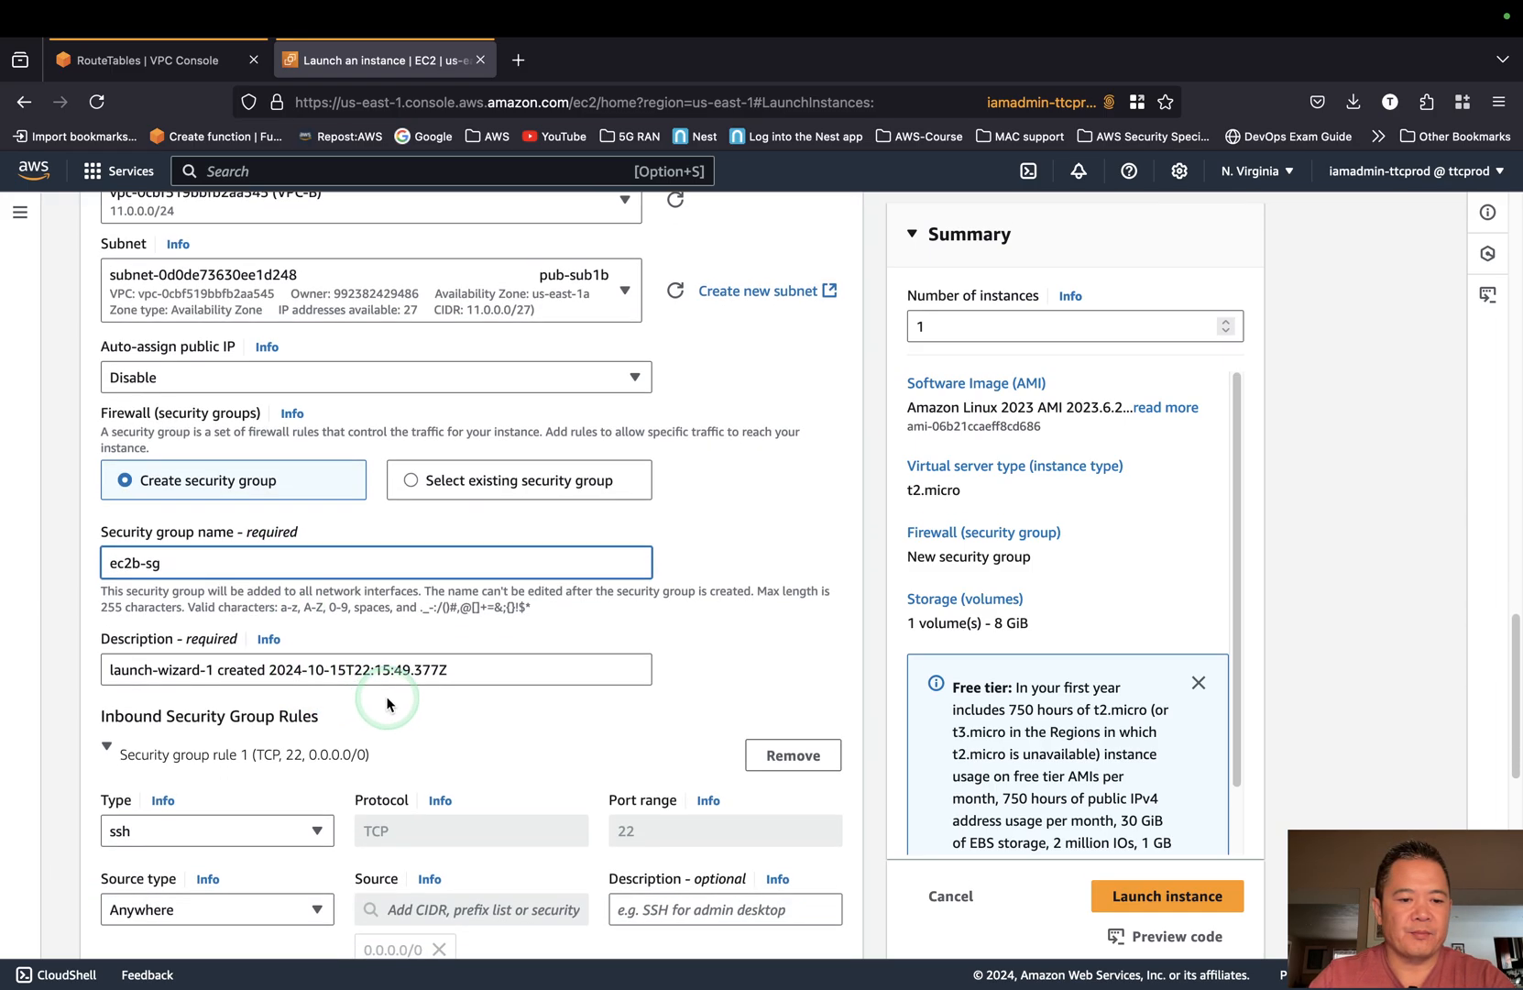
{"action": "left_click", "coordinate": [504, 672]}
{"action": "triple_click", "coordinate": [505, 672]}
{"action": "type", "text": "access to ec2b"}
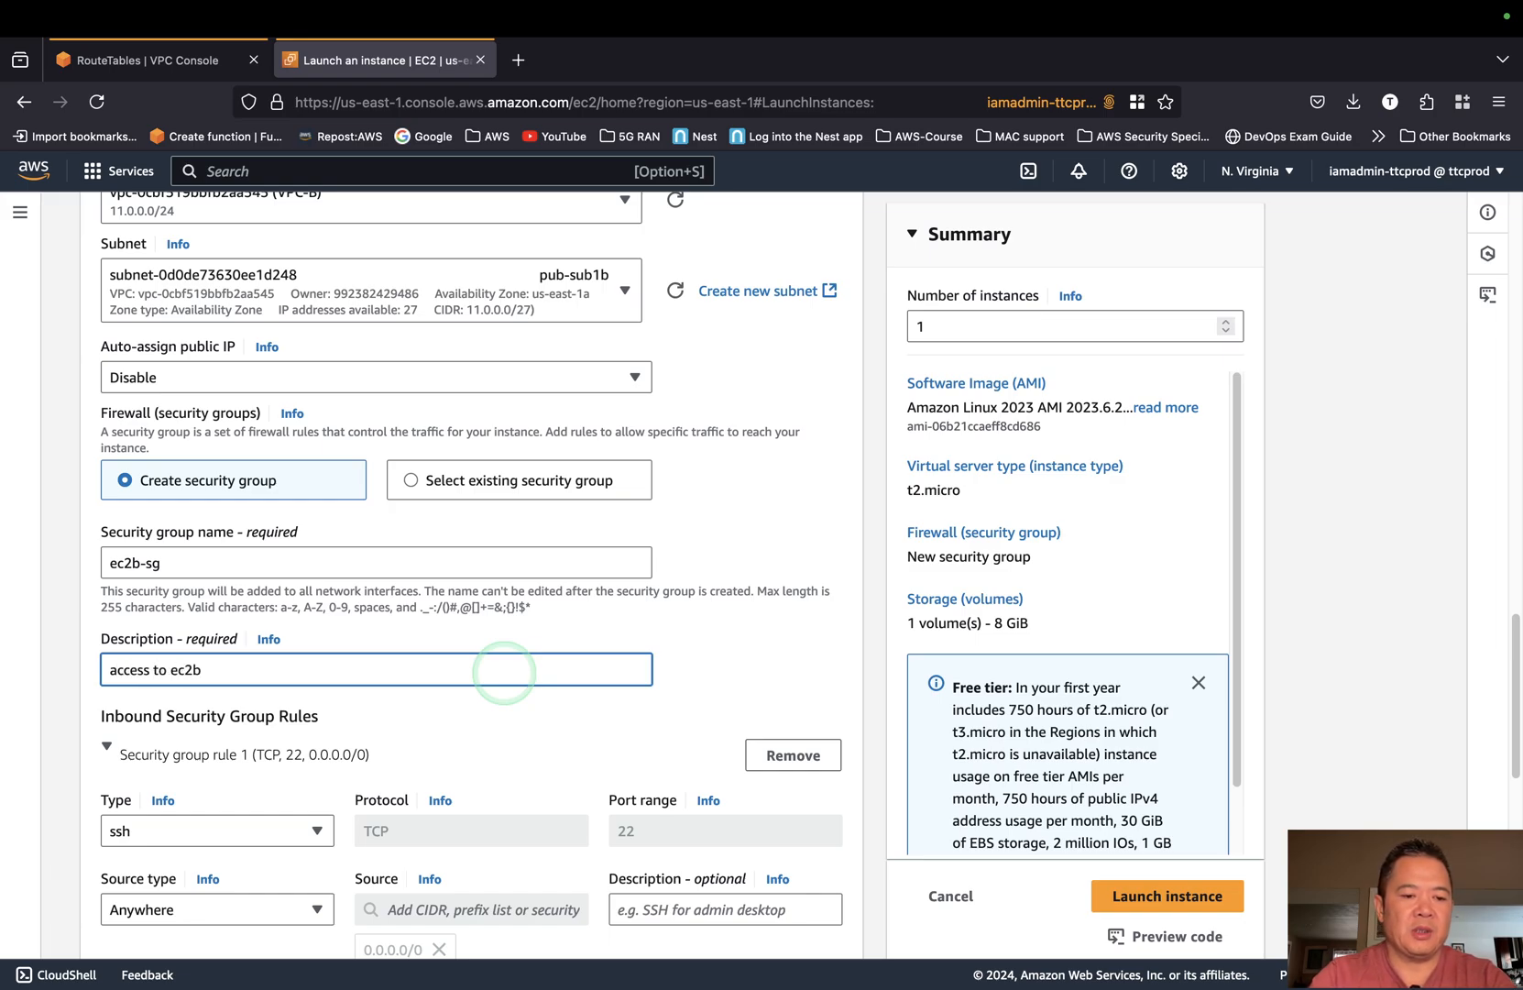
Set the security group's inbound rule to allow All ICMP - IPv4 from the custom source 10.0.0.0/24.
{"action": "scroll", "coordinate": [505, 674], "scroll_direction": "down", "scroll_amount": 4}
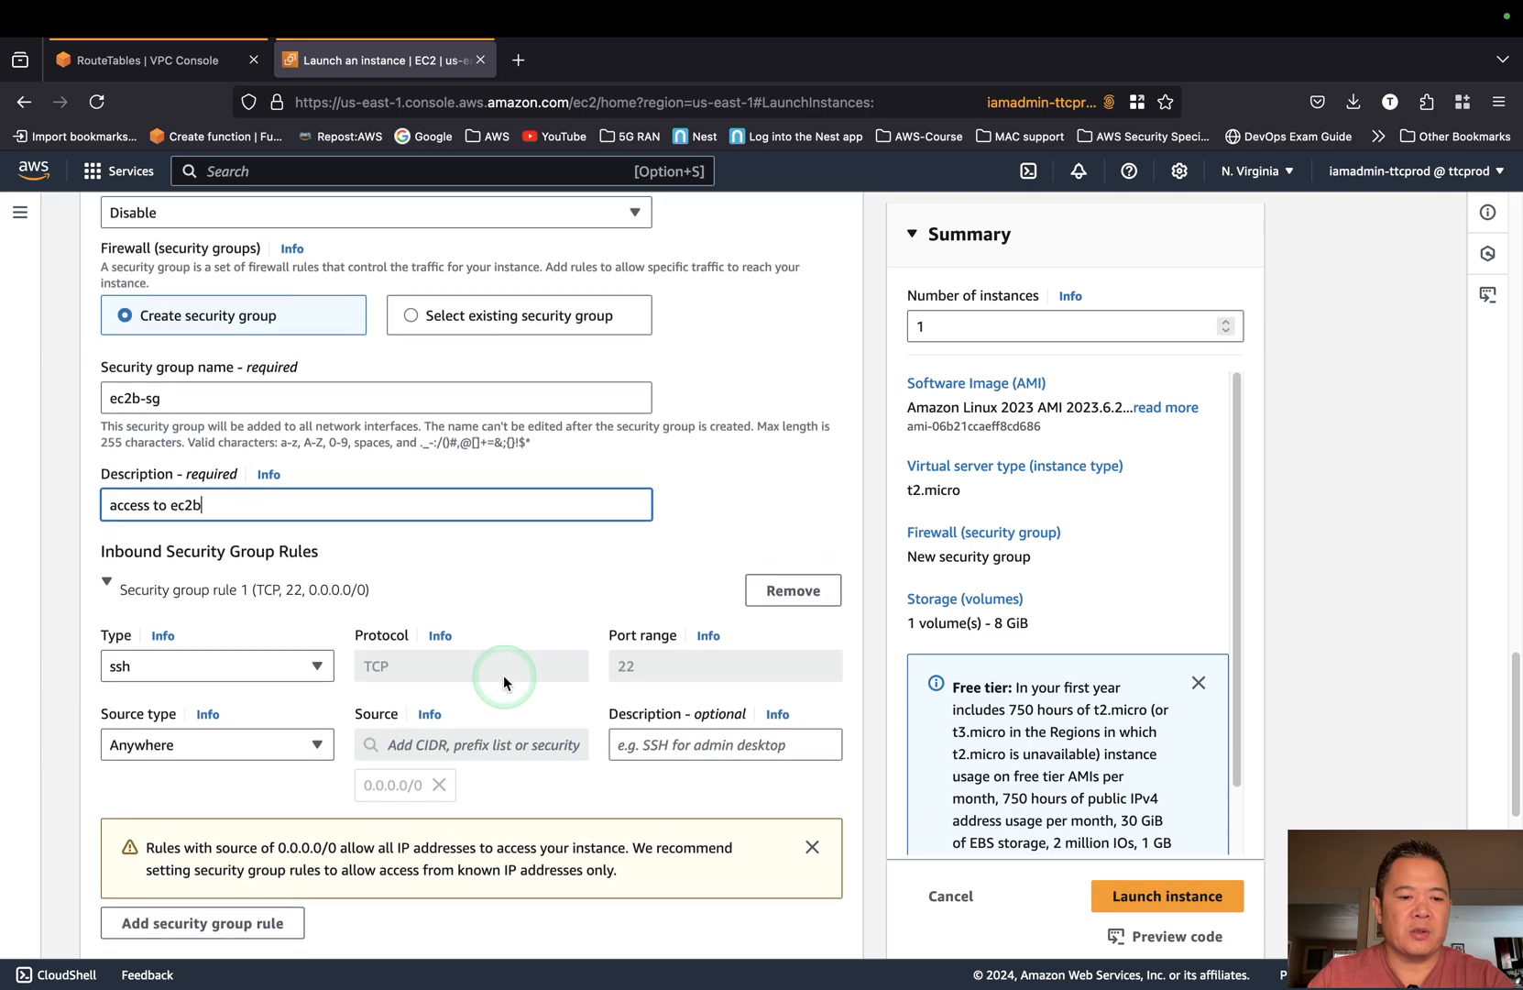
{"action": "scroll", "coordinate": [504, 675], "scroll_direction": "down", "scroll_amount": 1}
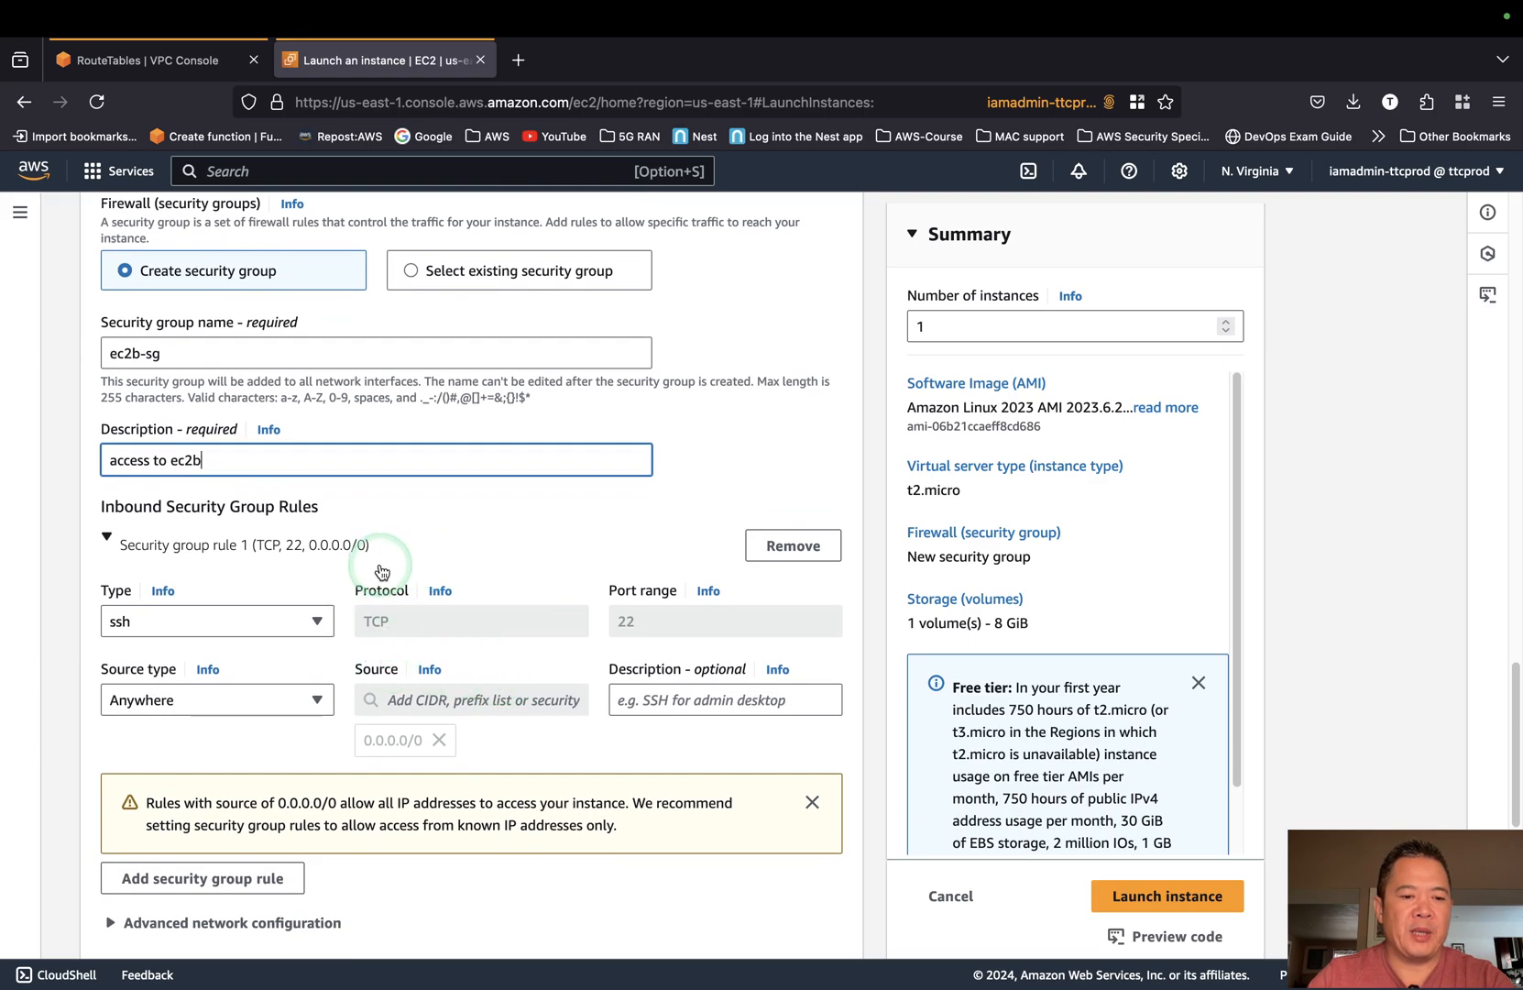
{"action": "left_click", "coordinate": [317, 621]}
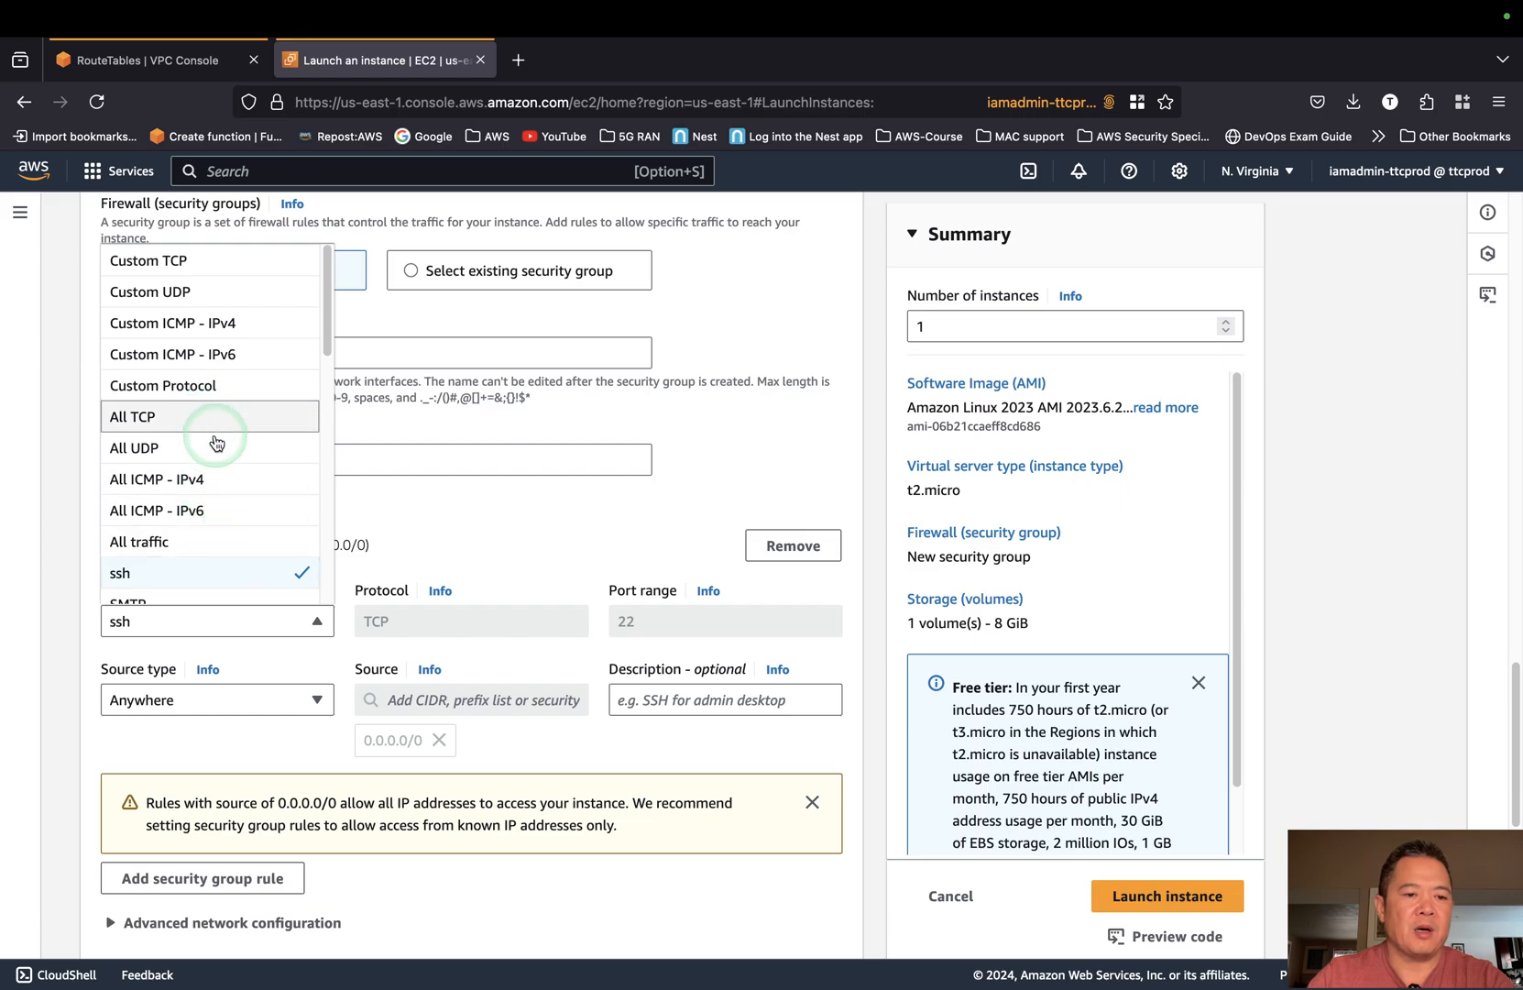
{"action": "left_click", "coordinate": [219, 496]}
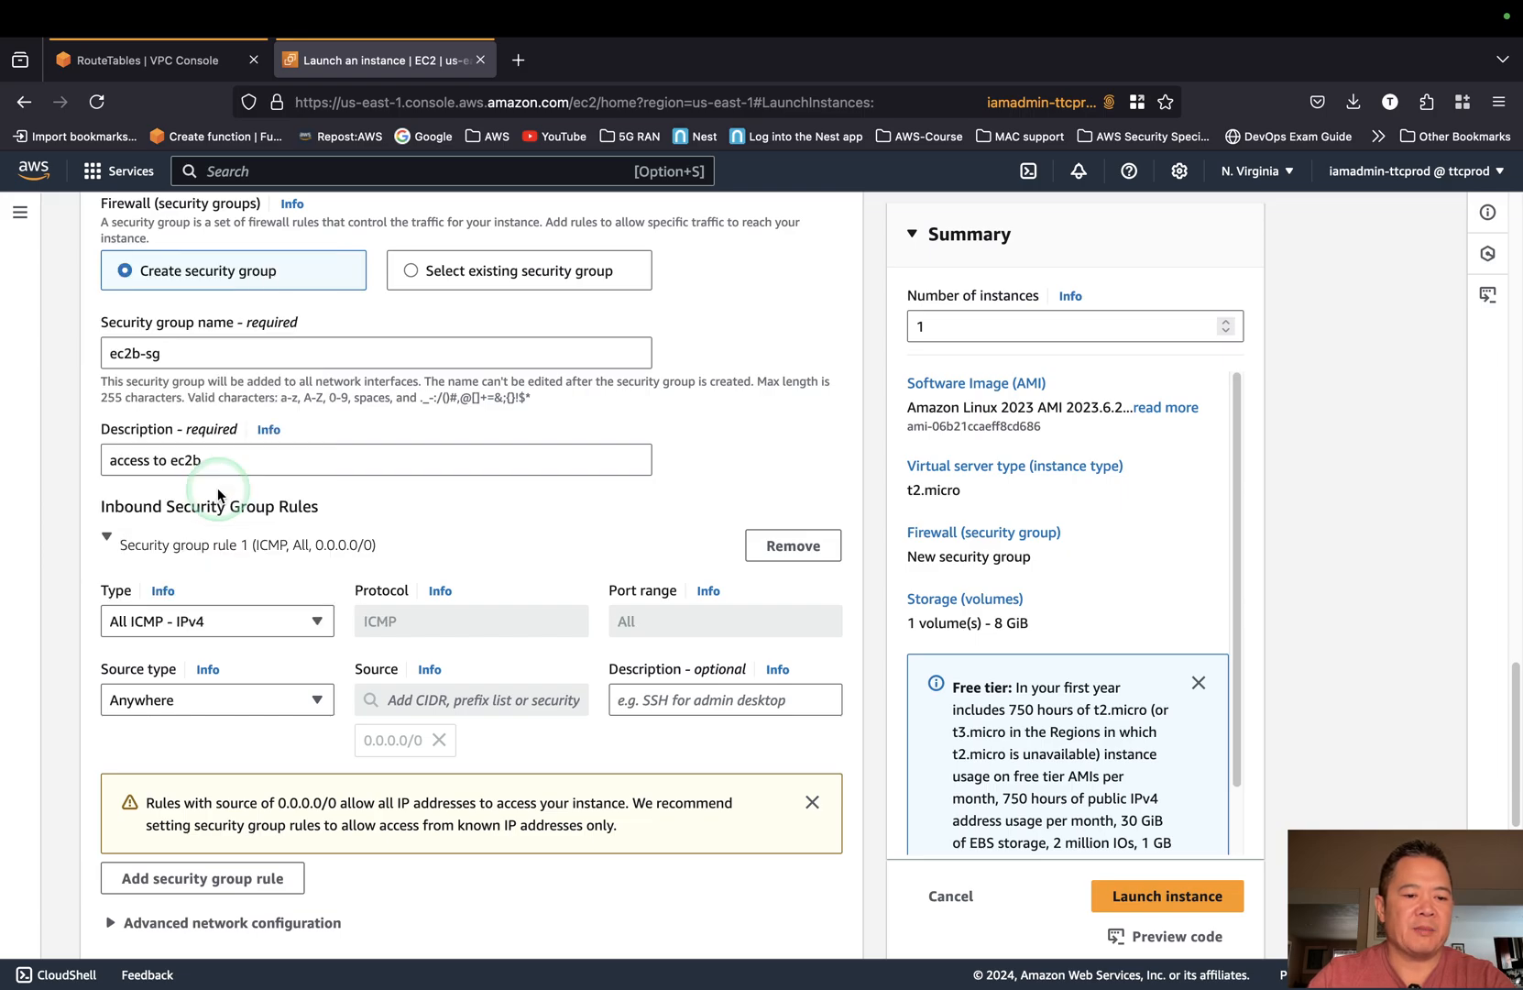
{"action": "left_click", "coordinate": [316, 703]}
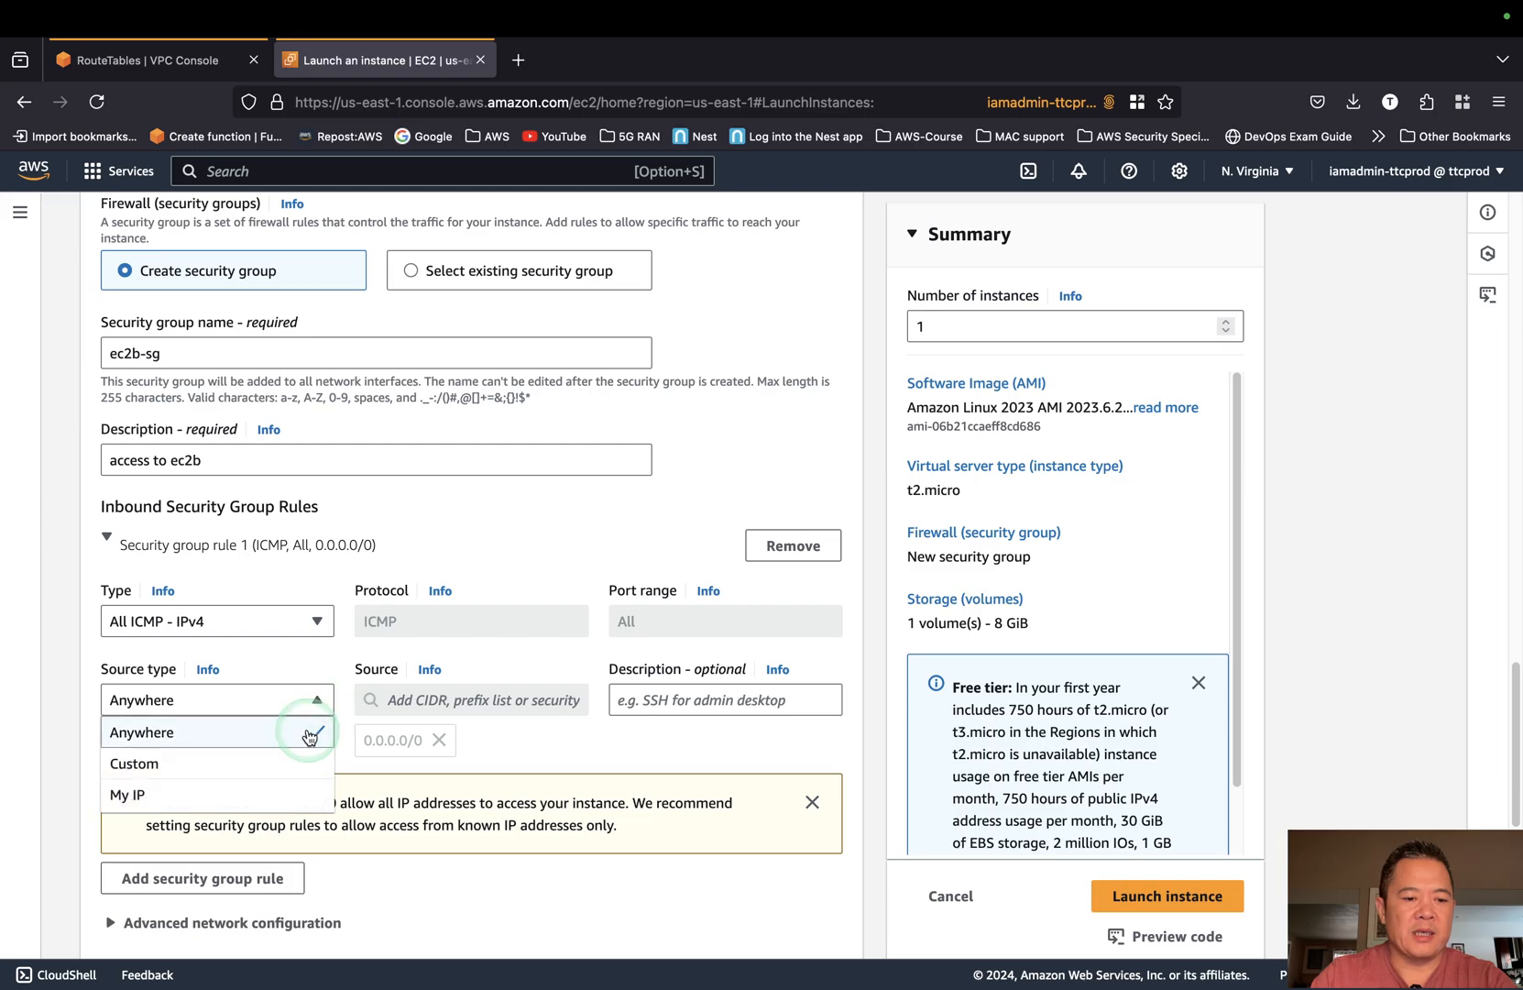
{"action": "left_click", "coordinate": [306, 759]}
{"action": "left_click", "coordinate": [444, 704]}
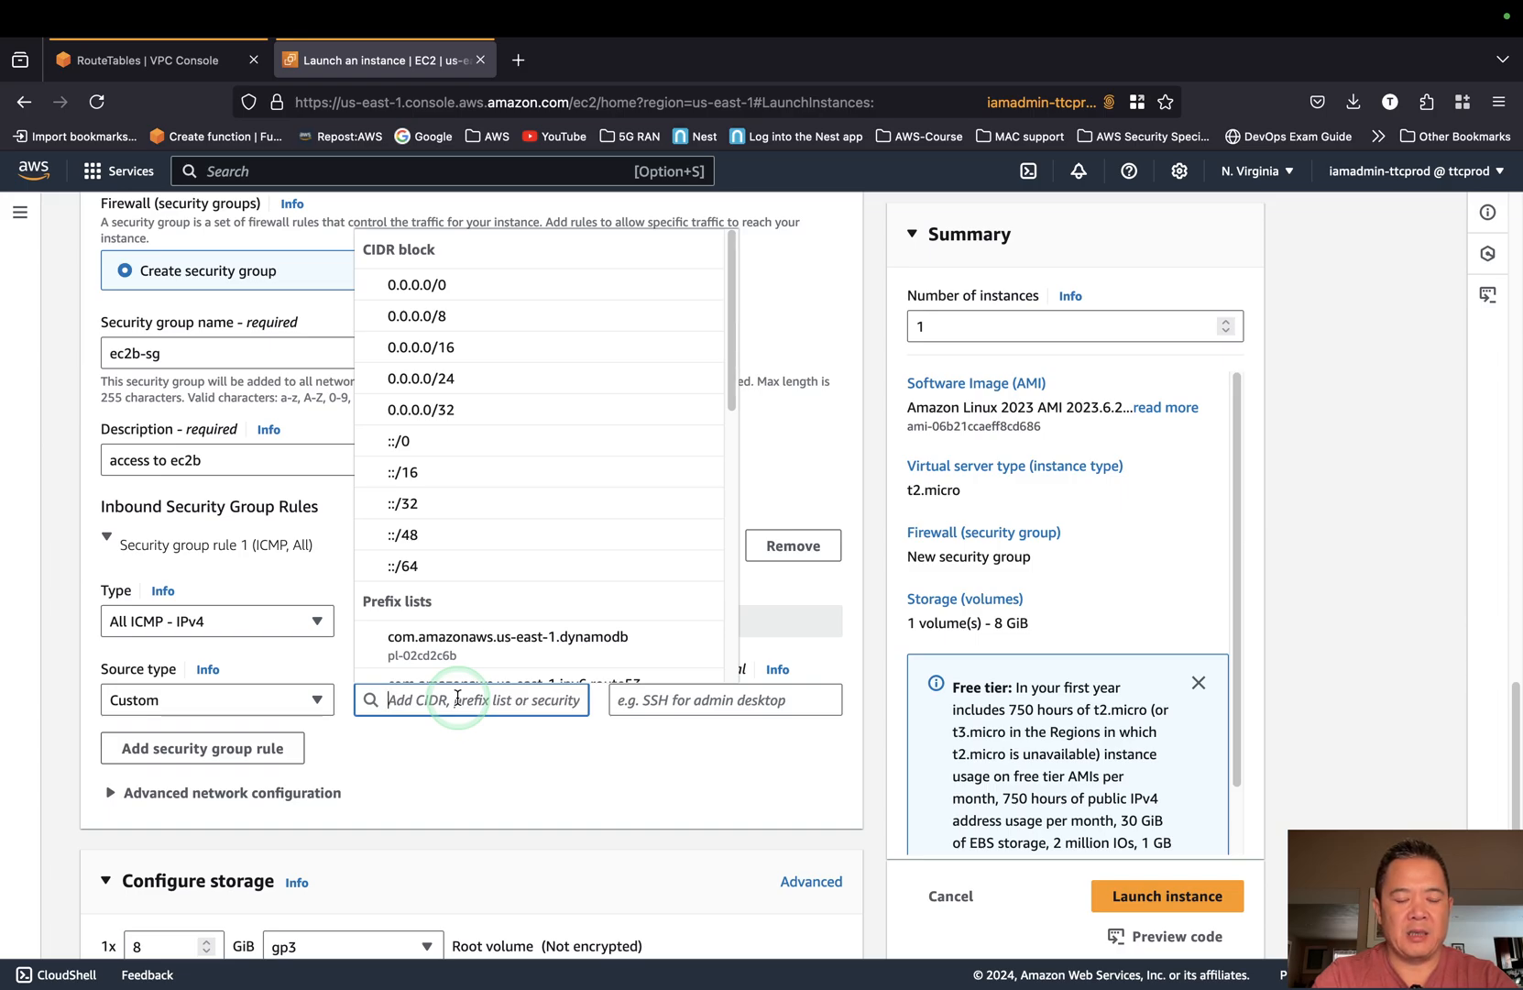
{"action": "type", "text": "1"}
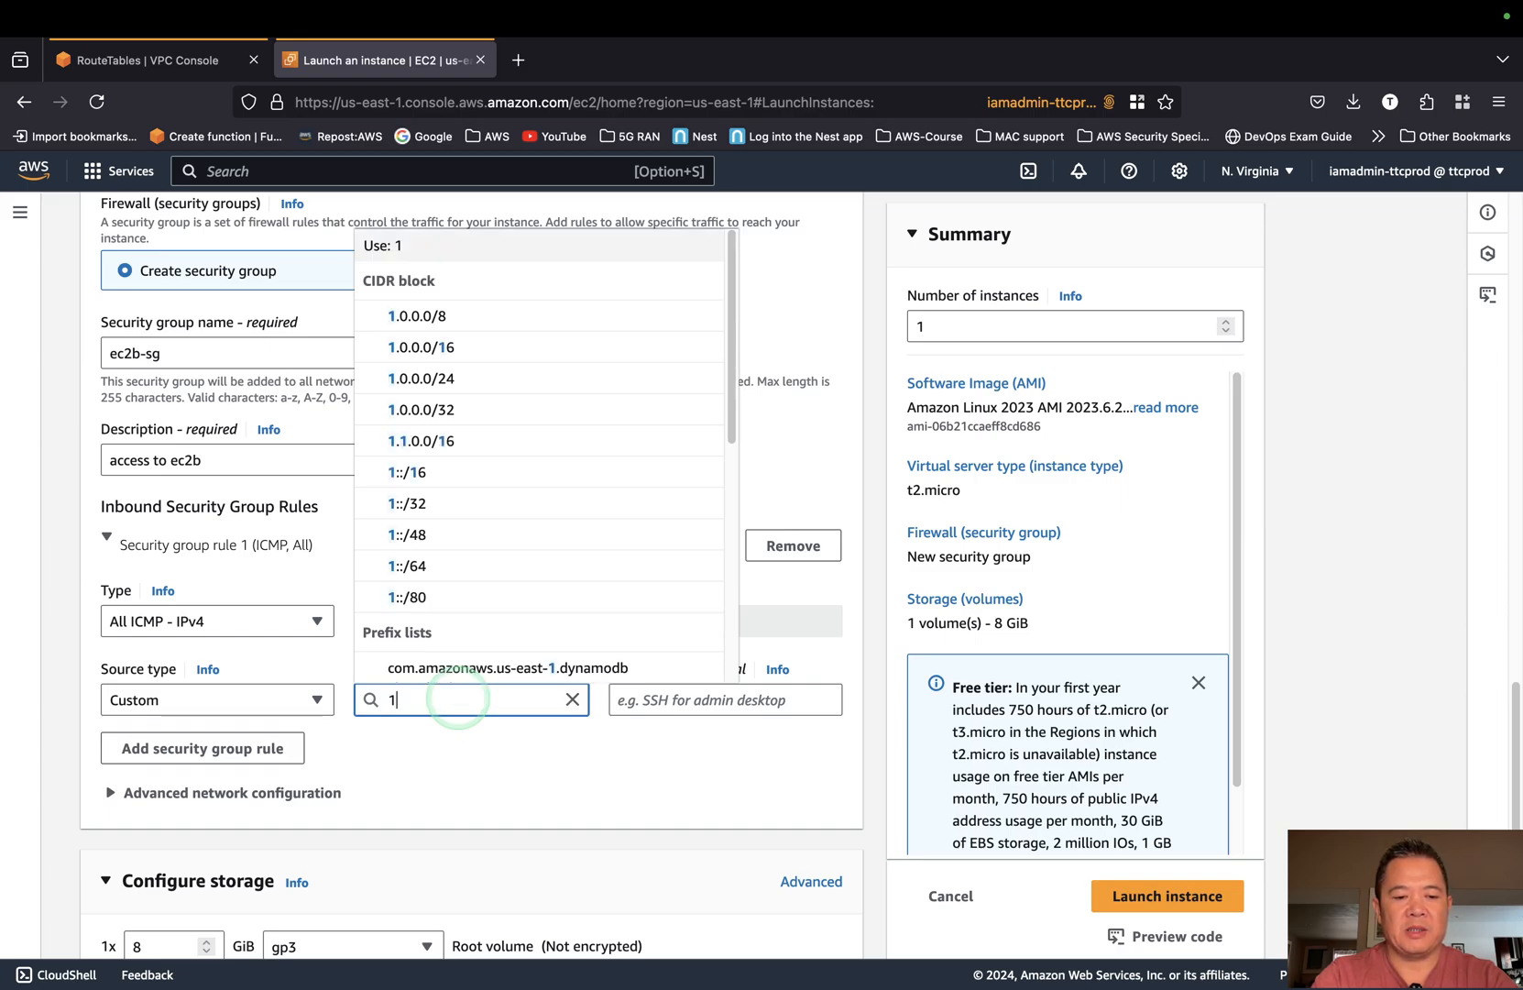
{"action": "type", "text": "0.0.0.0/24"}
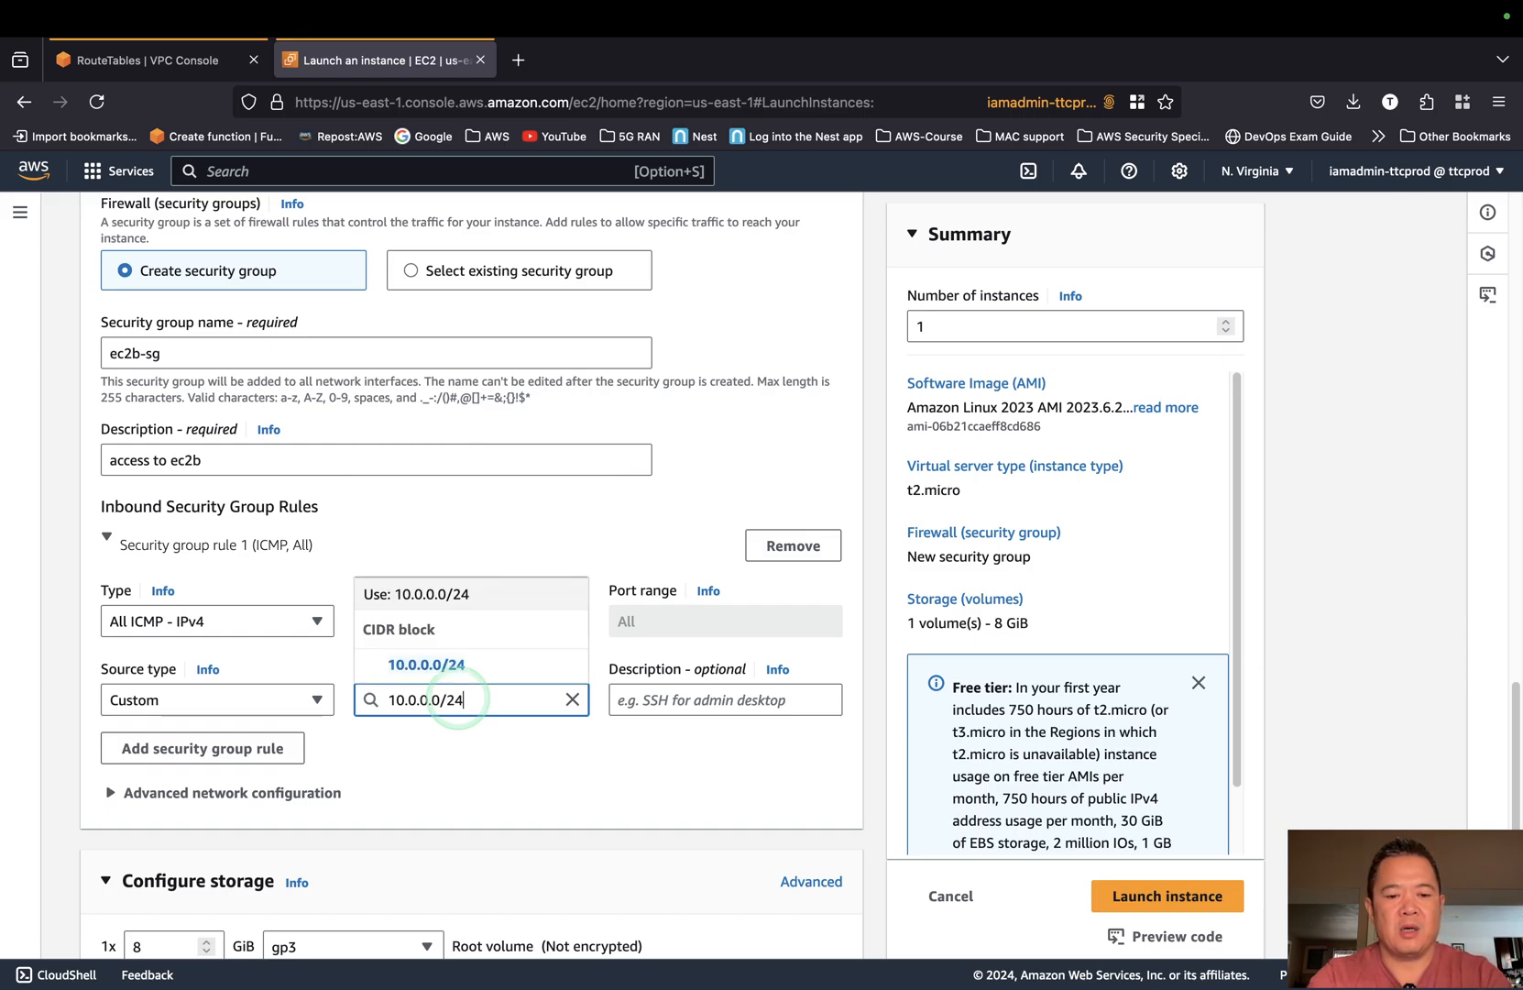
{"action": "key", "text": "Return"}
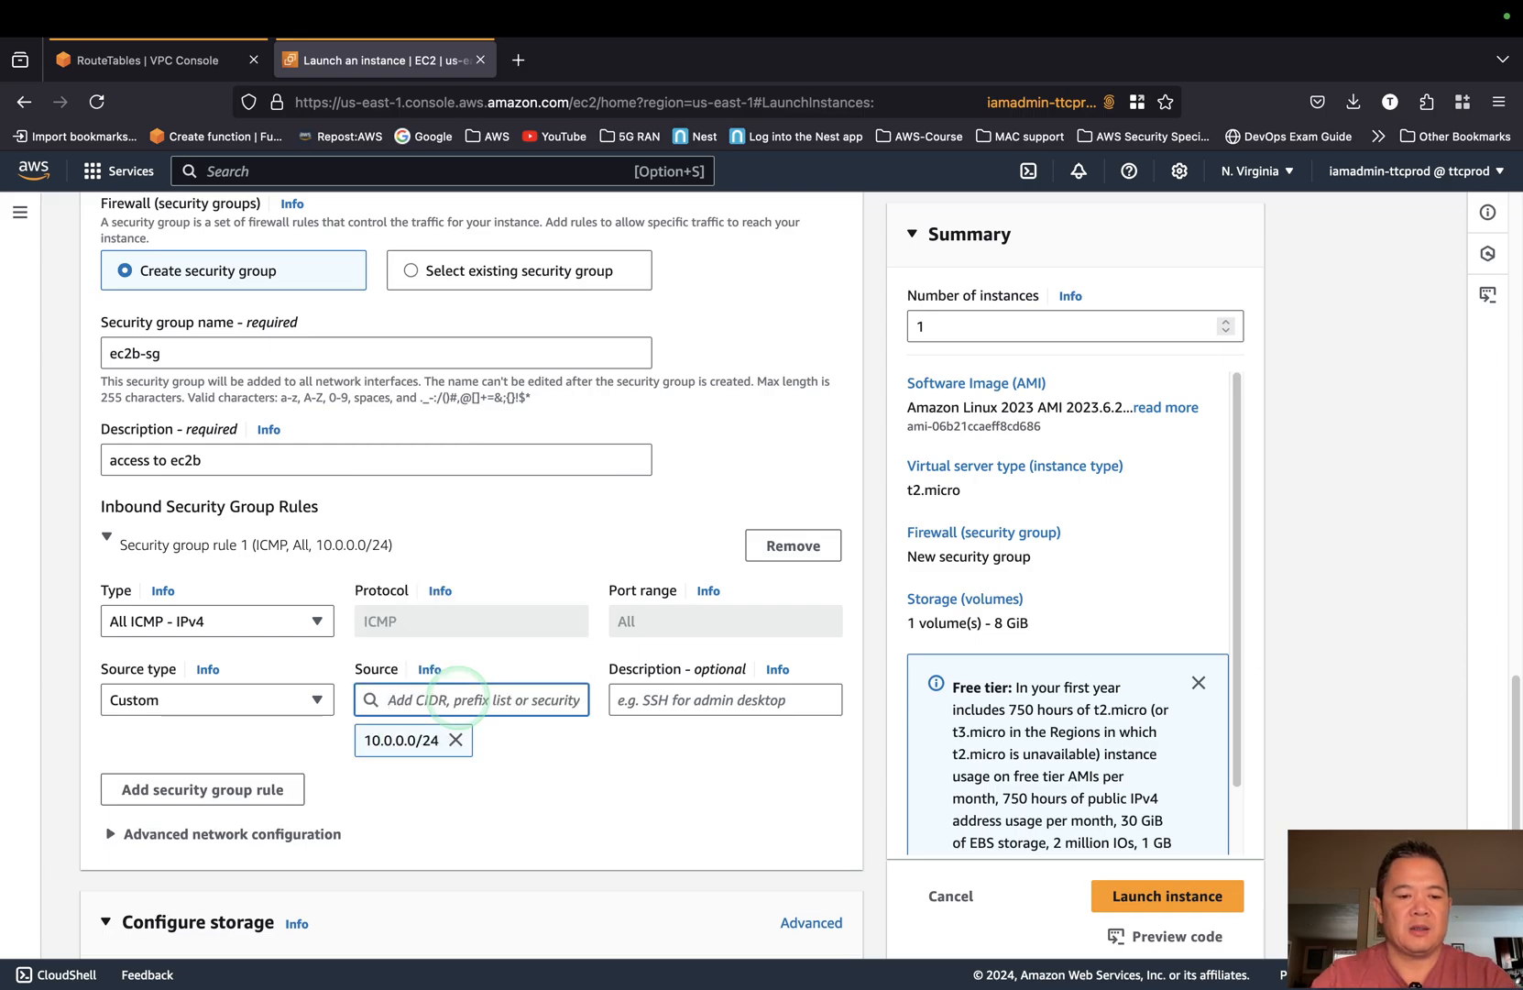
Keep the 8 GiB gp3 root volume and launch the ec2b instance.
{"action": "scroll", "coordinate": [546, 805], "scroll_direction": "down", "scroll_amount": 2}
{"action": "scroll", "coordinate": [549, 814], "scroll_direction": "down", "scroll_amount": 5}
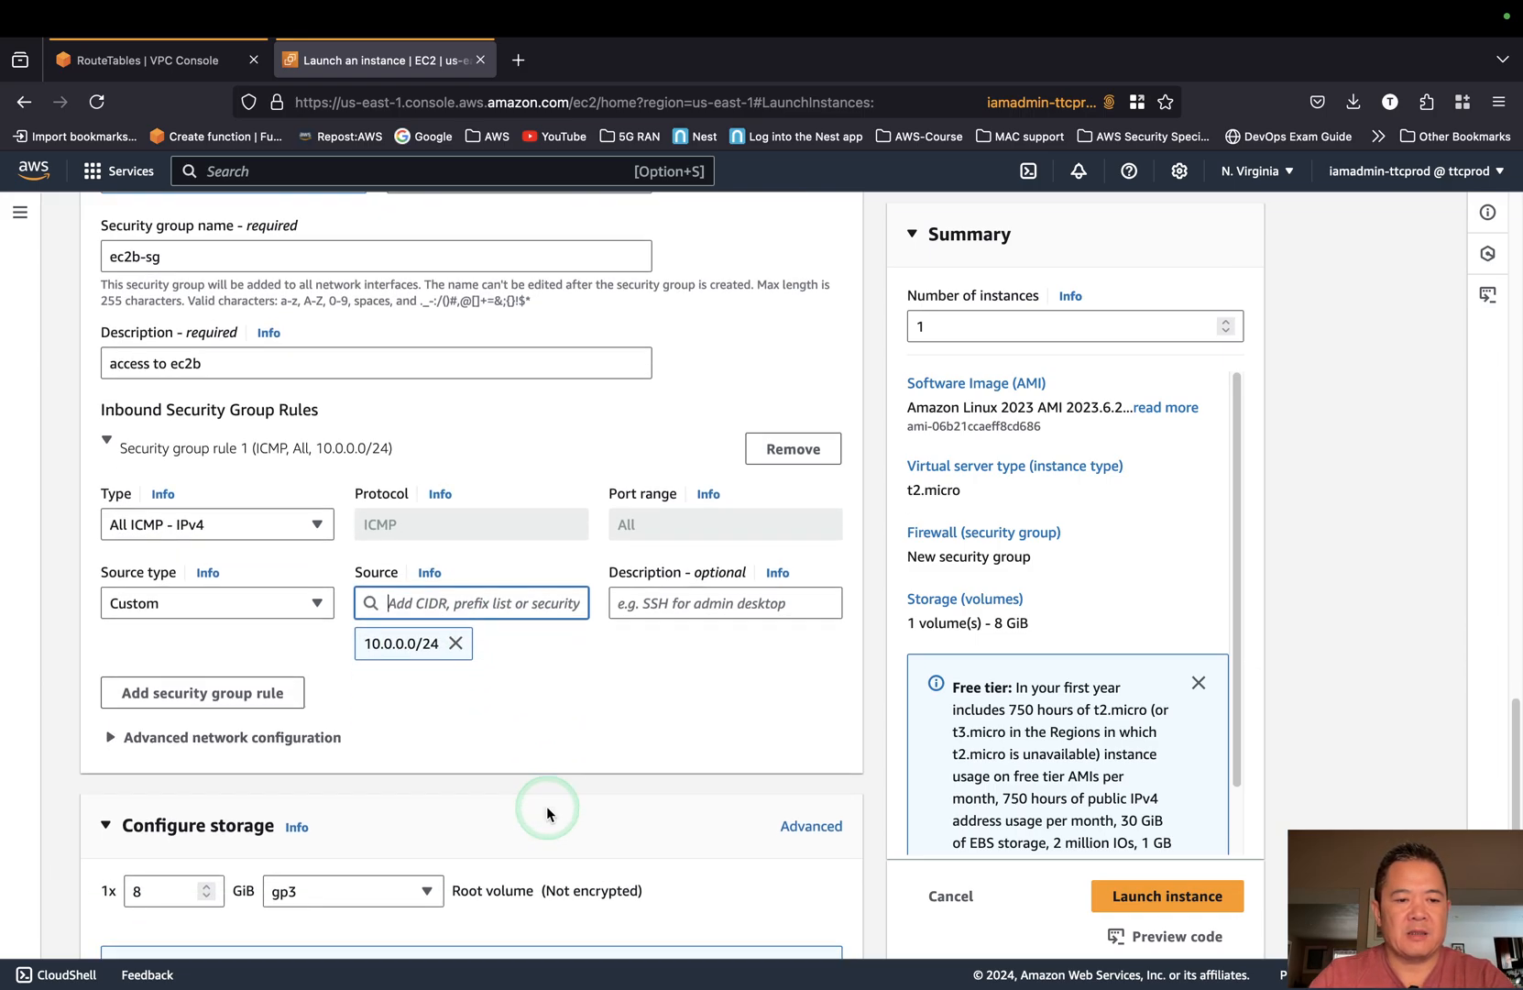
{"action": "scroll", "coordinate": [546, 806], "scroll_direction": "down", "scroll_amount": 4}
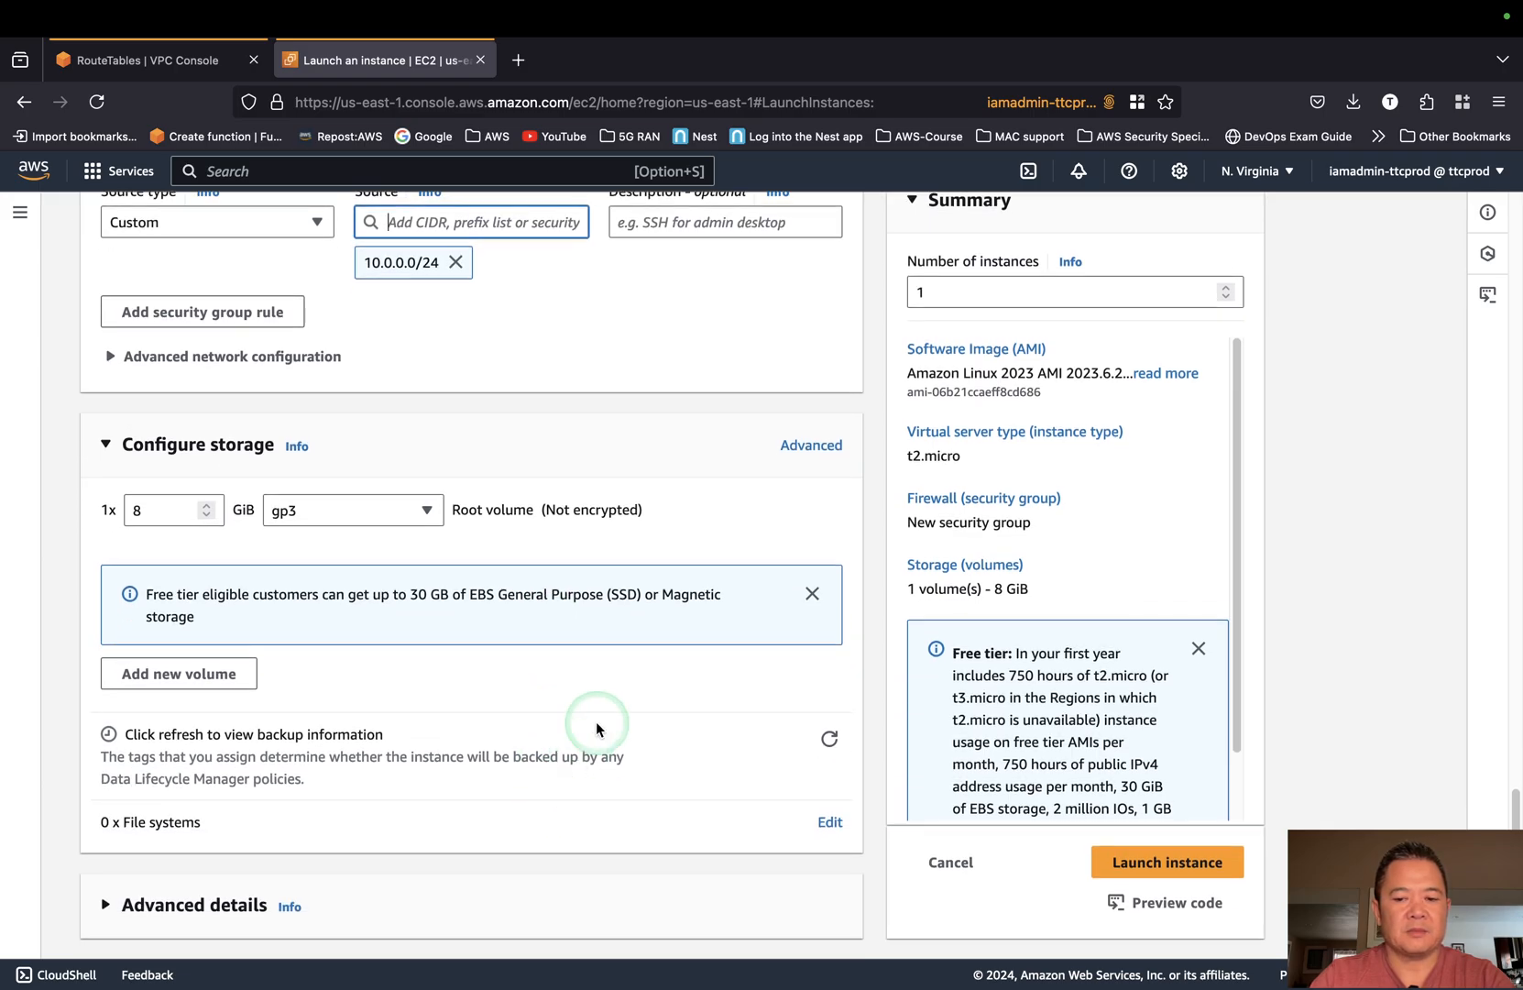
{"action": "left_click", "coordinate": [1167, 861]}
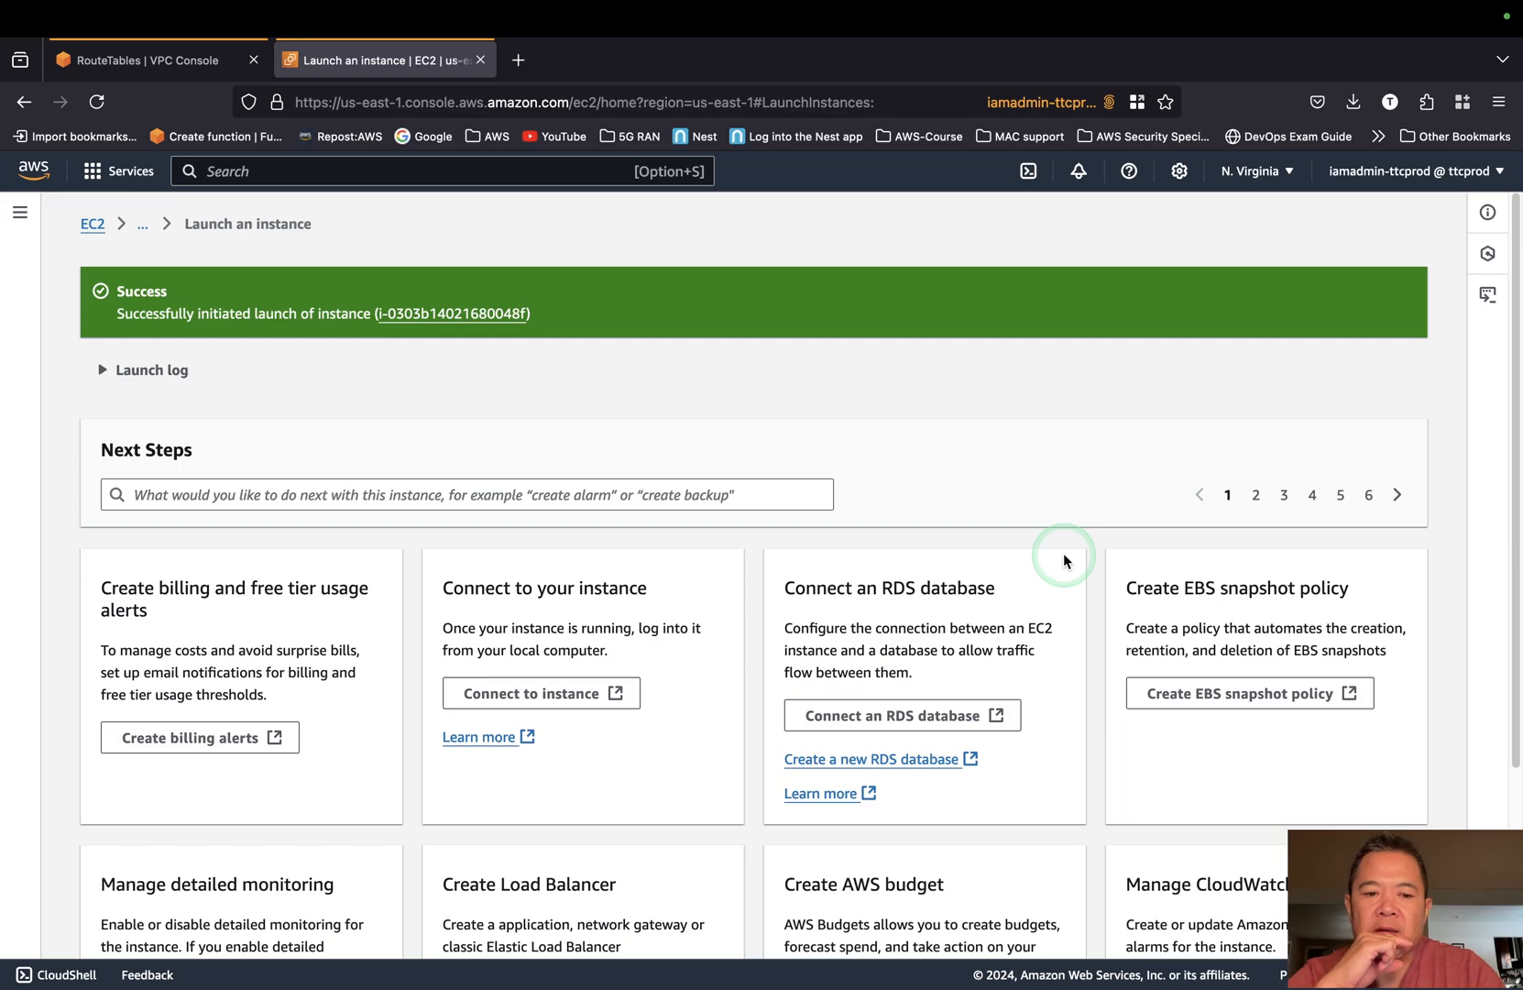
Open the EC2 instances list and remove the running-state filter to show all instances.
{"action": "left_click", "coordinate": [92, 229]}
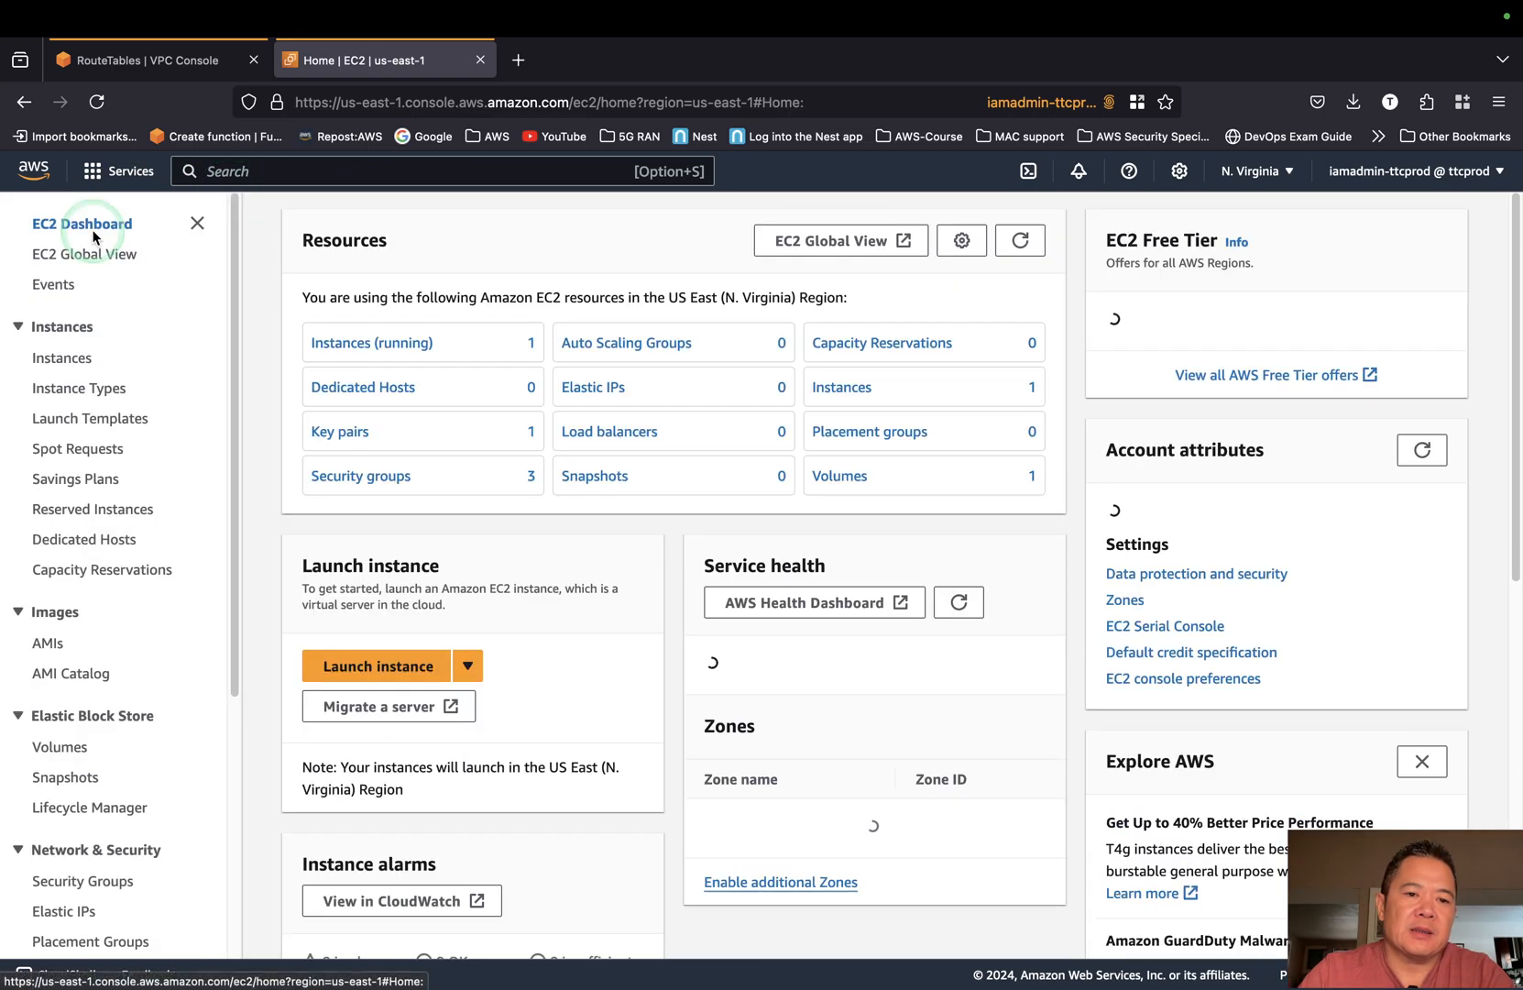
{"action": "left_click", "coordinate": [363, 354]}
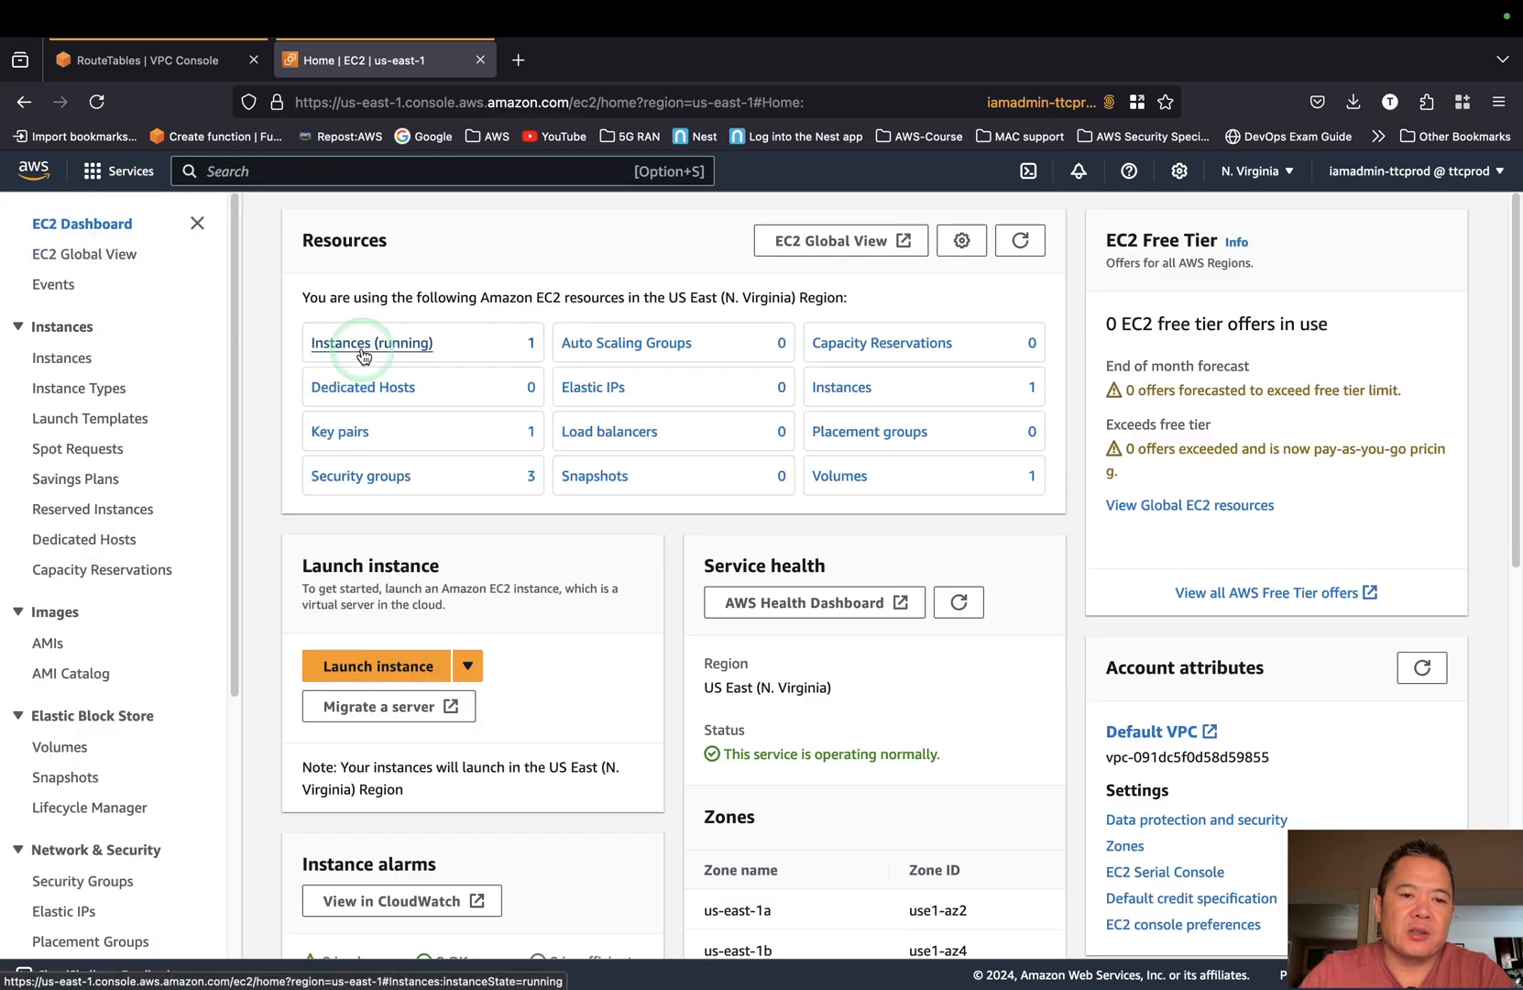
{"action": "left_click", "coordinate": [477, 308]}
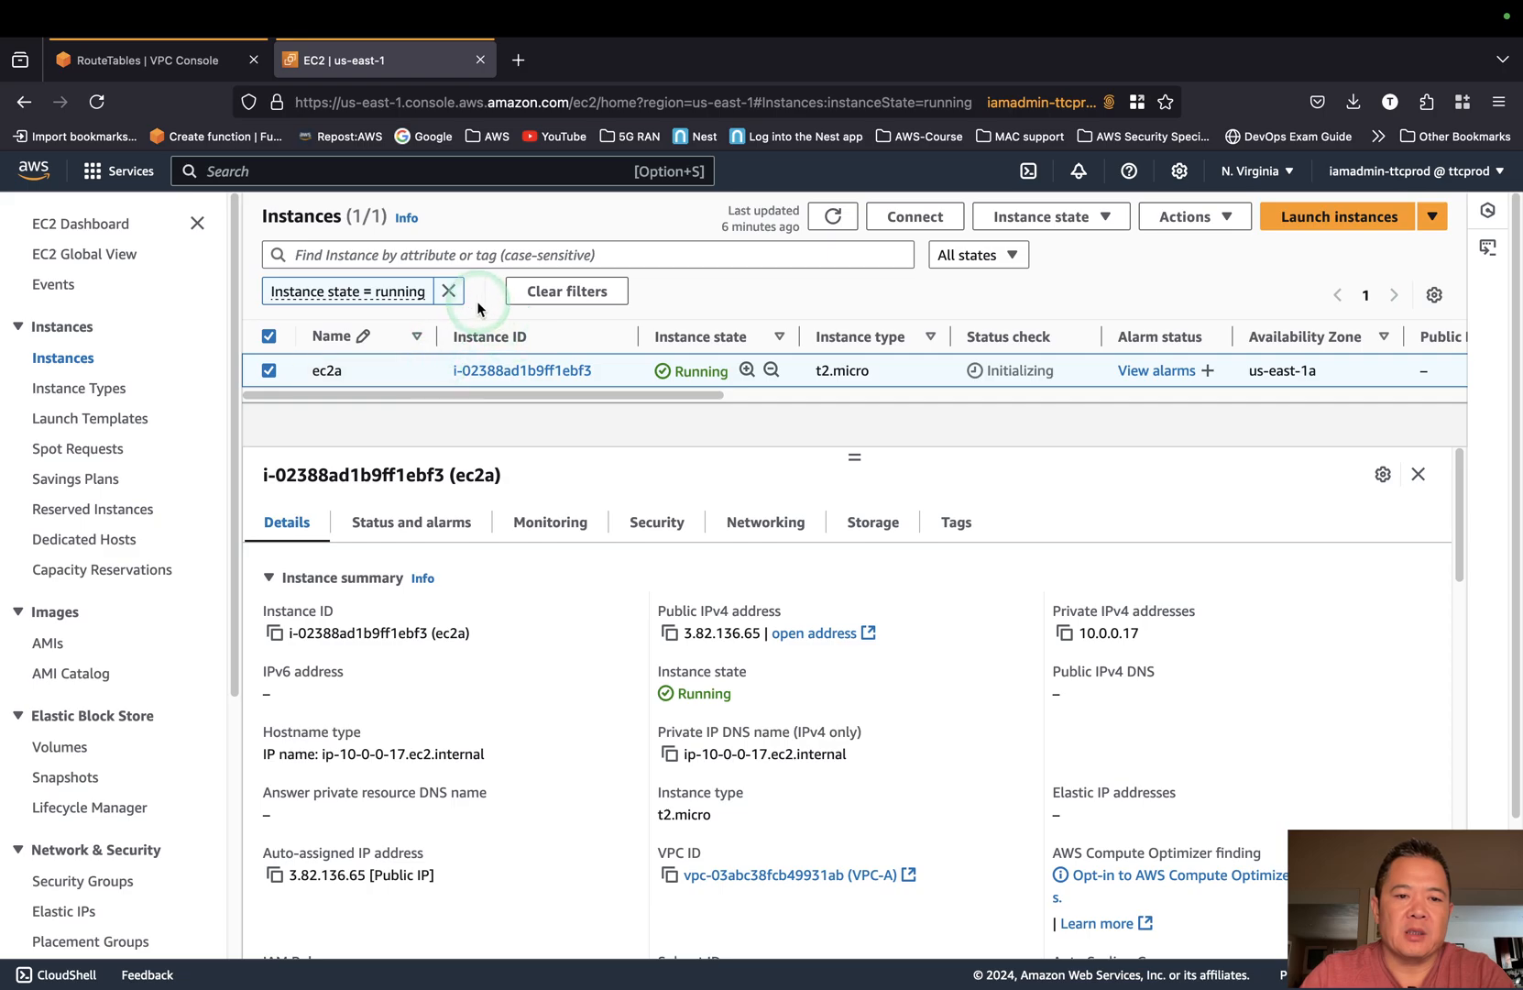
{"action": "left_click", "coordinate": [449, 290]}
{"action": "left_click", "coordinate": [717, 431]}
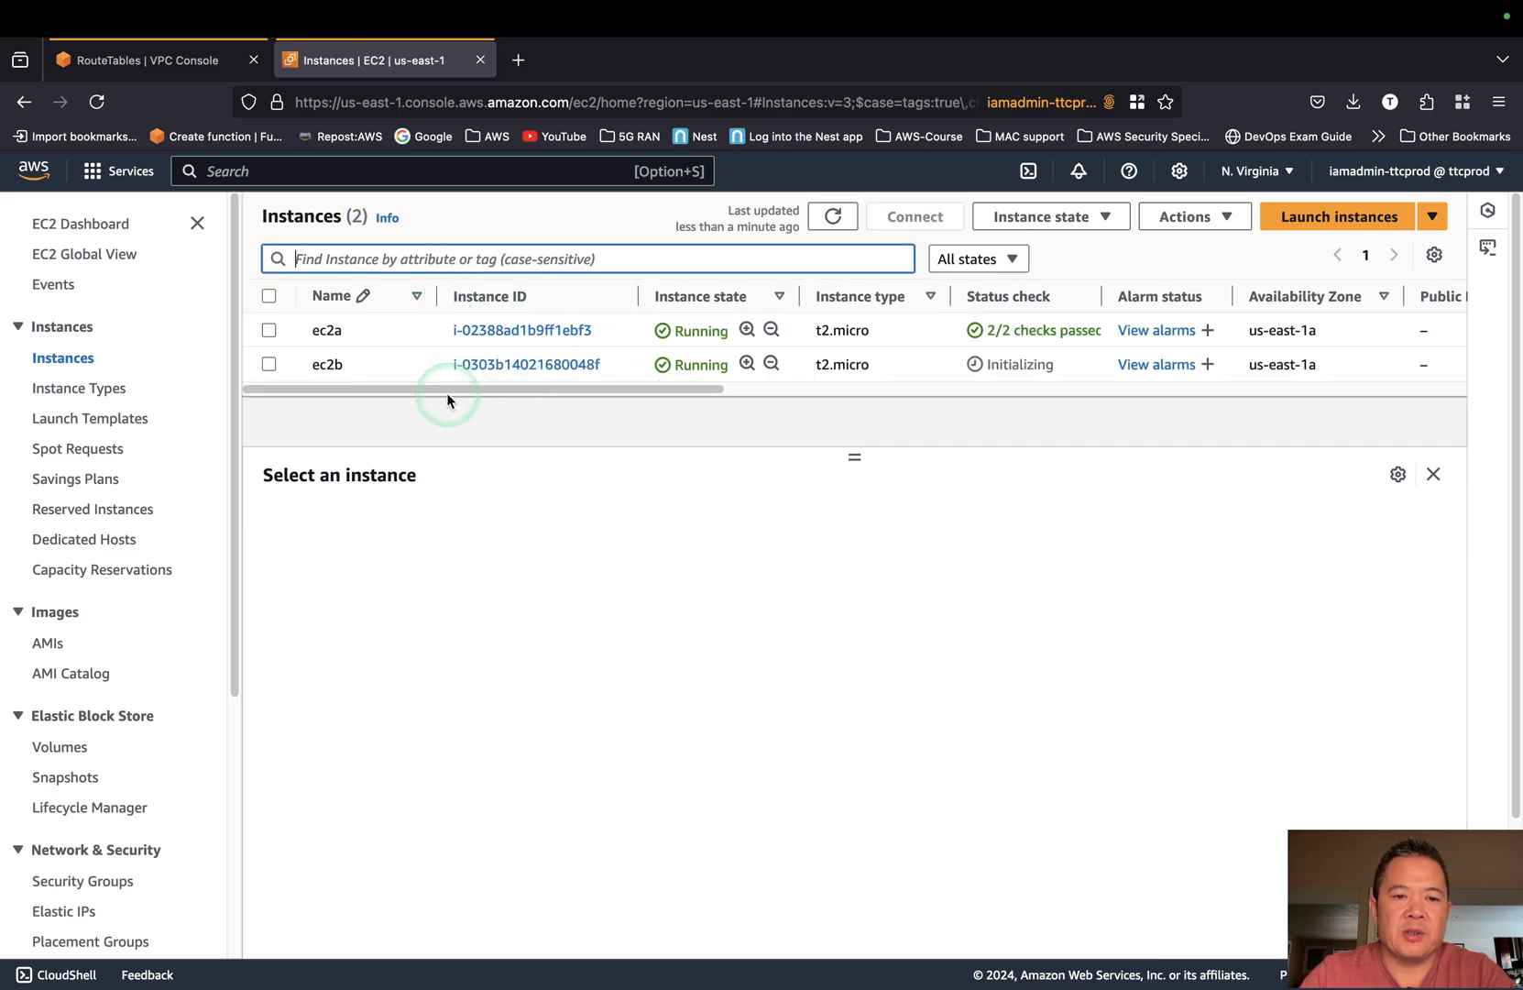
Select the ec2a instance and copy its public IPv4 address from the instance summary.
{"action": "left_click", "coordinate": [363, 333]}
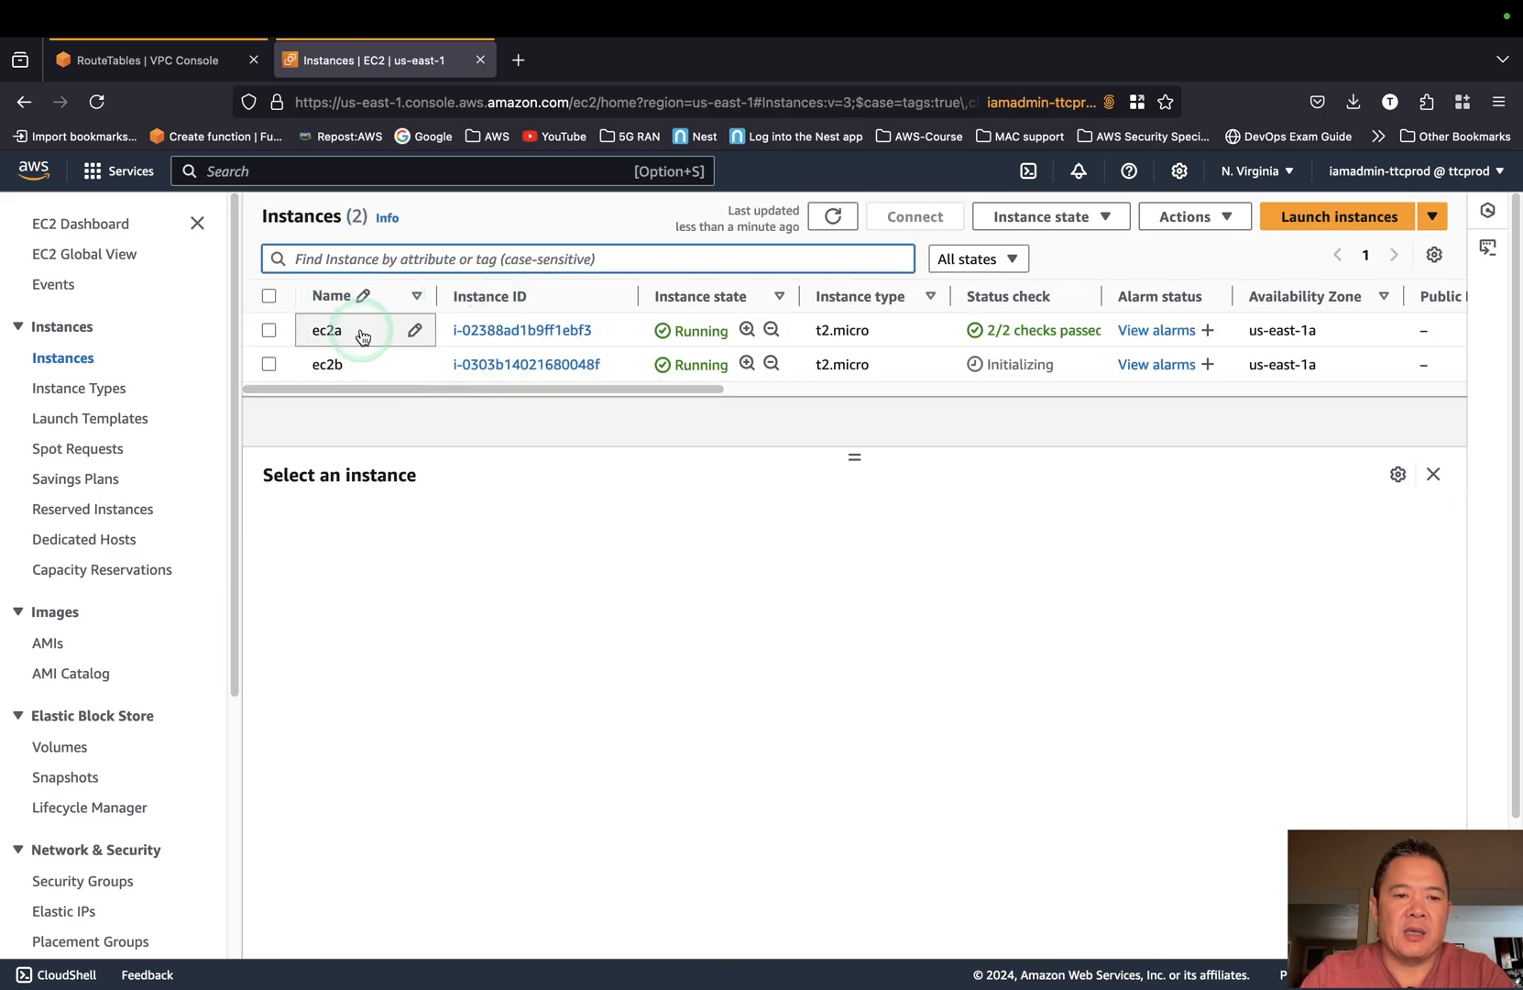
{"action": "left_click", "coordinate": [363, 368]}
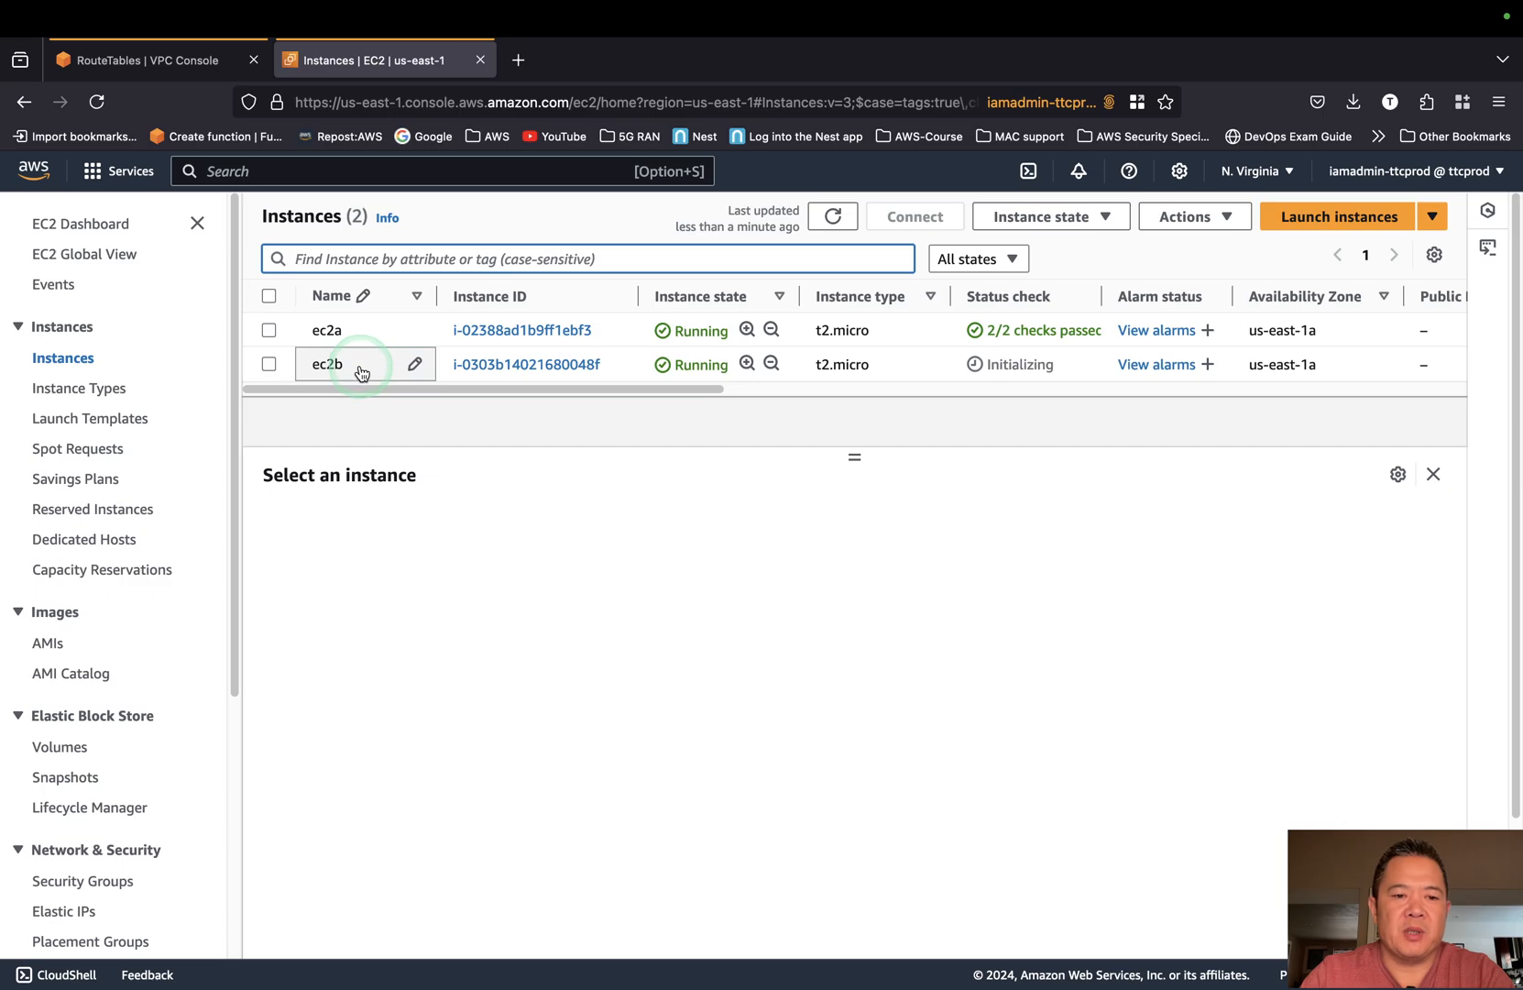
{"action": "left_click", "coordinate": [953, 592]}
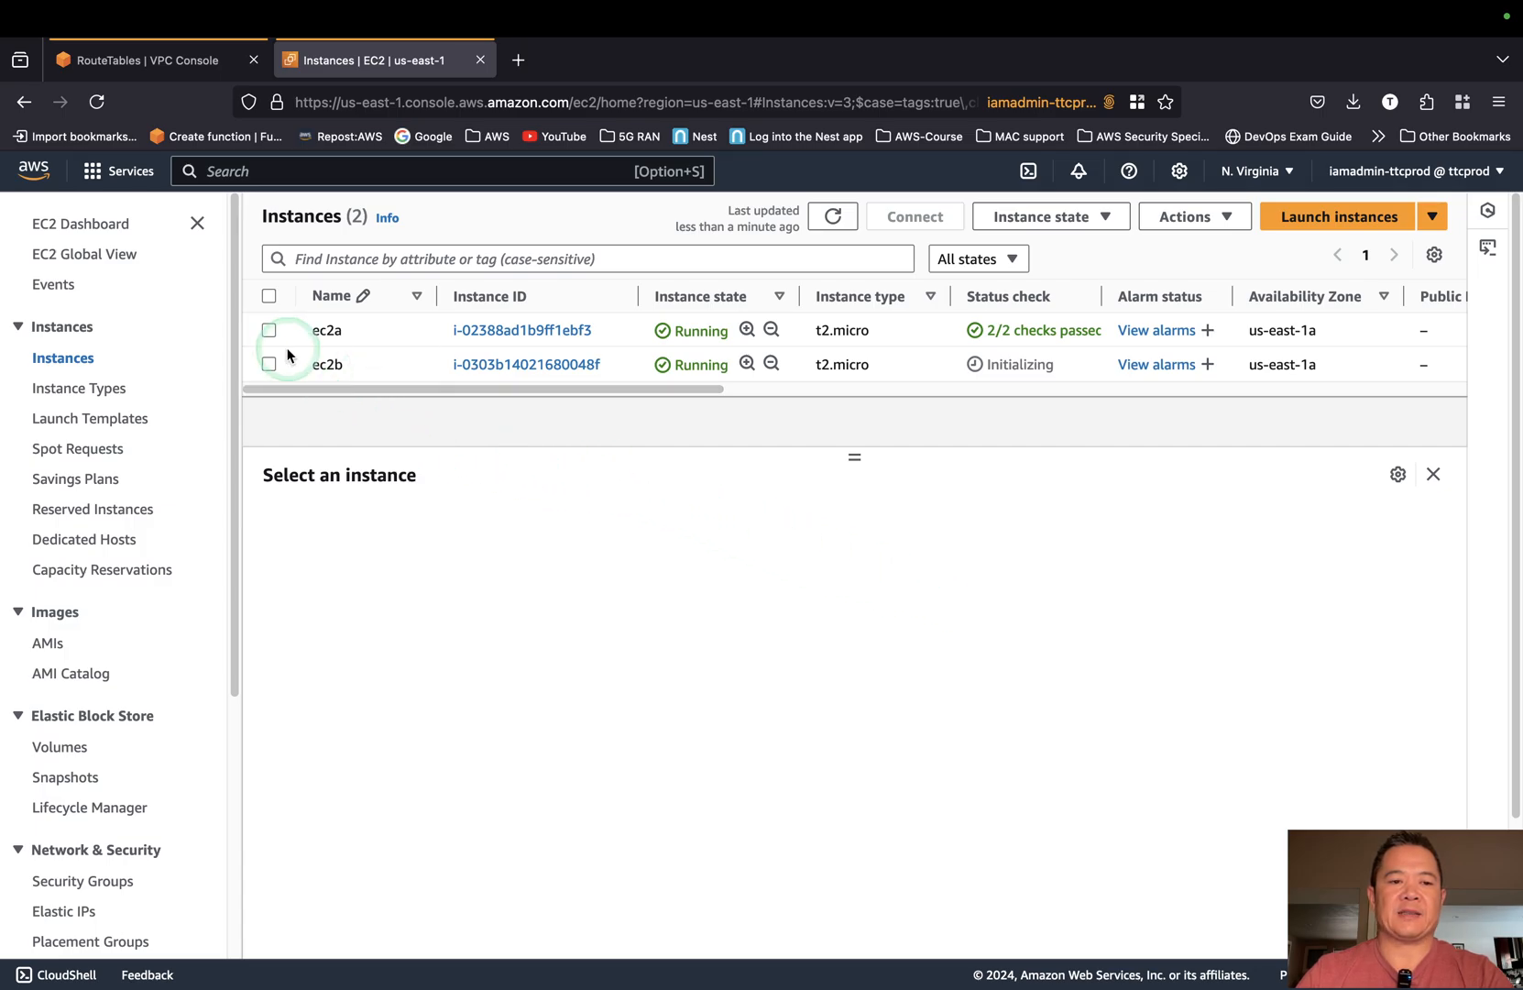
{"action": "left_click", "coordinate": [269, 330]}
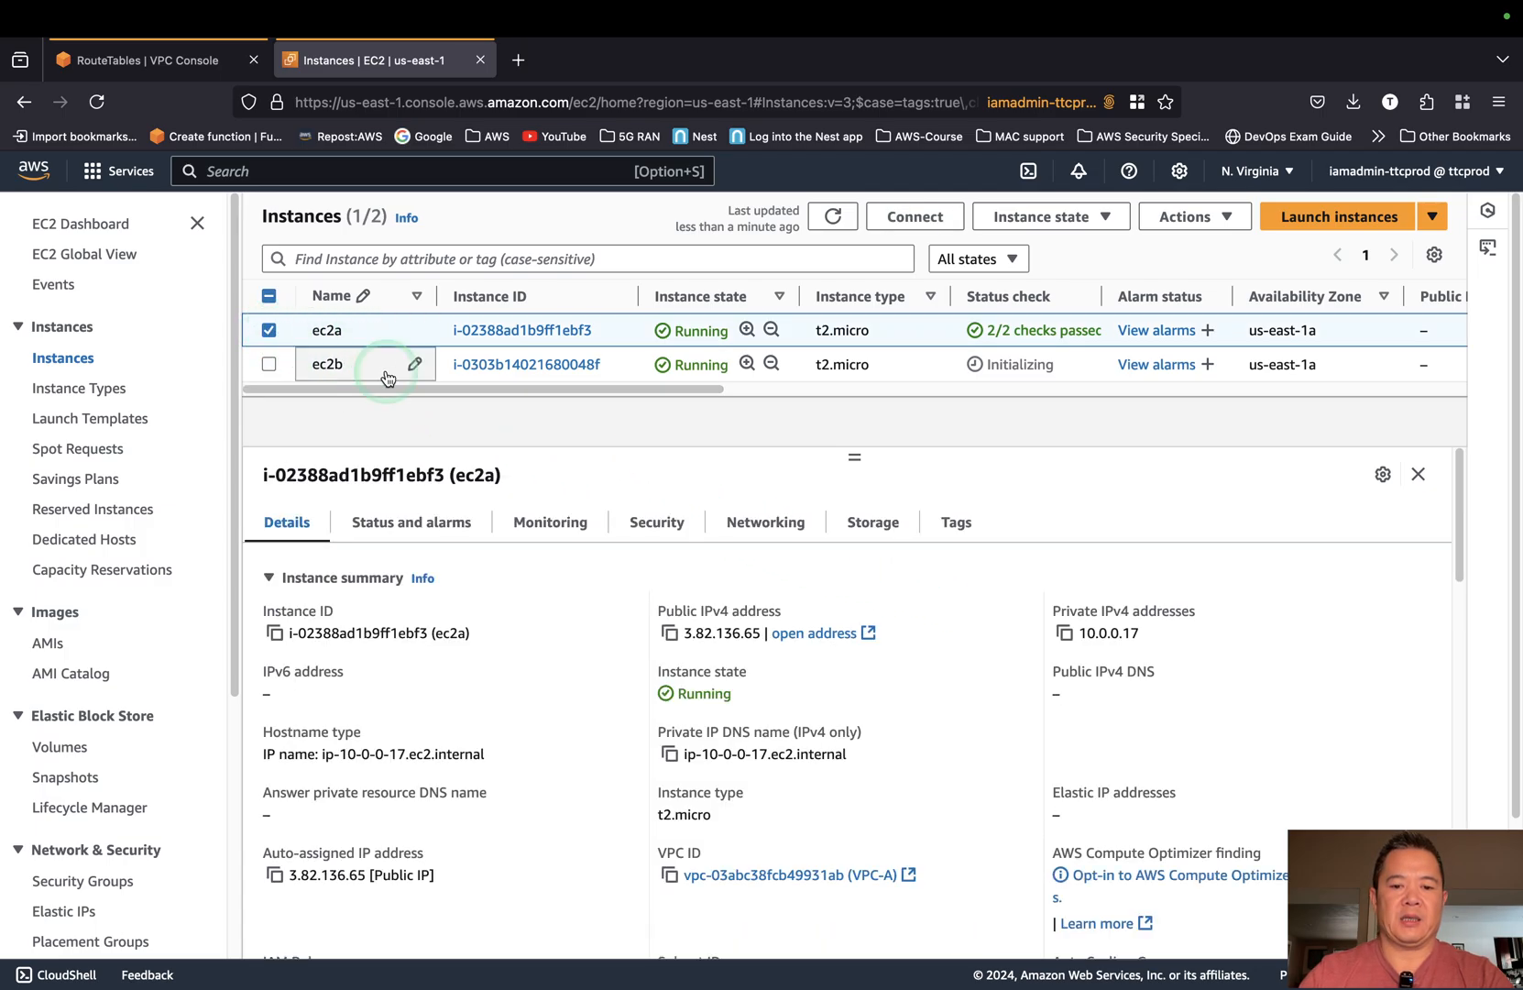
{"action": "left_click", "coordinate": [670, 635]}
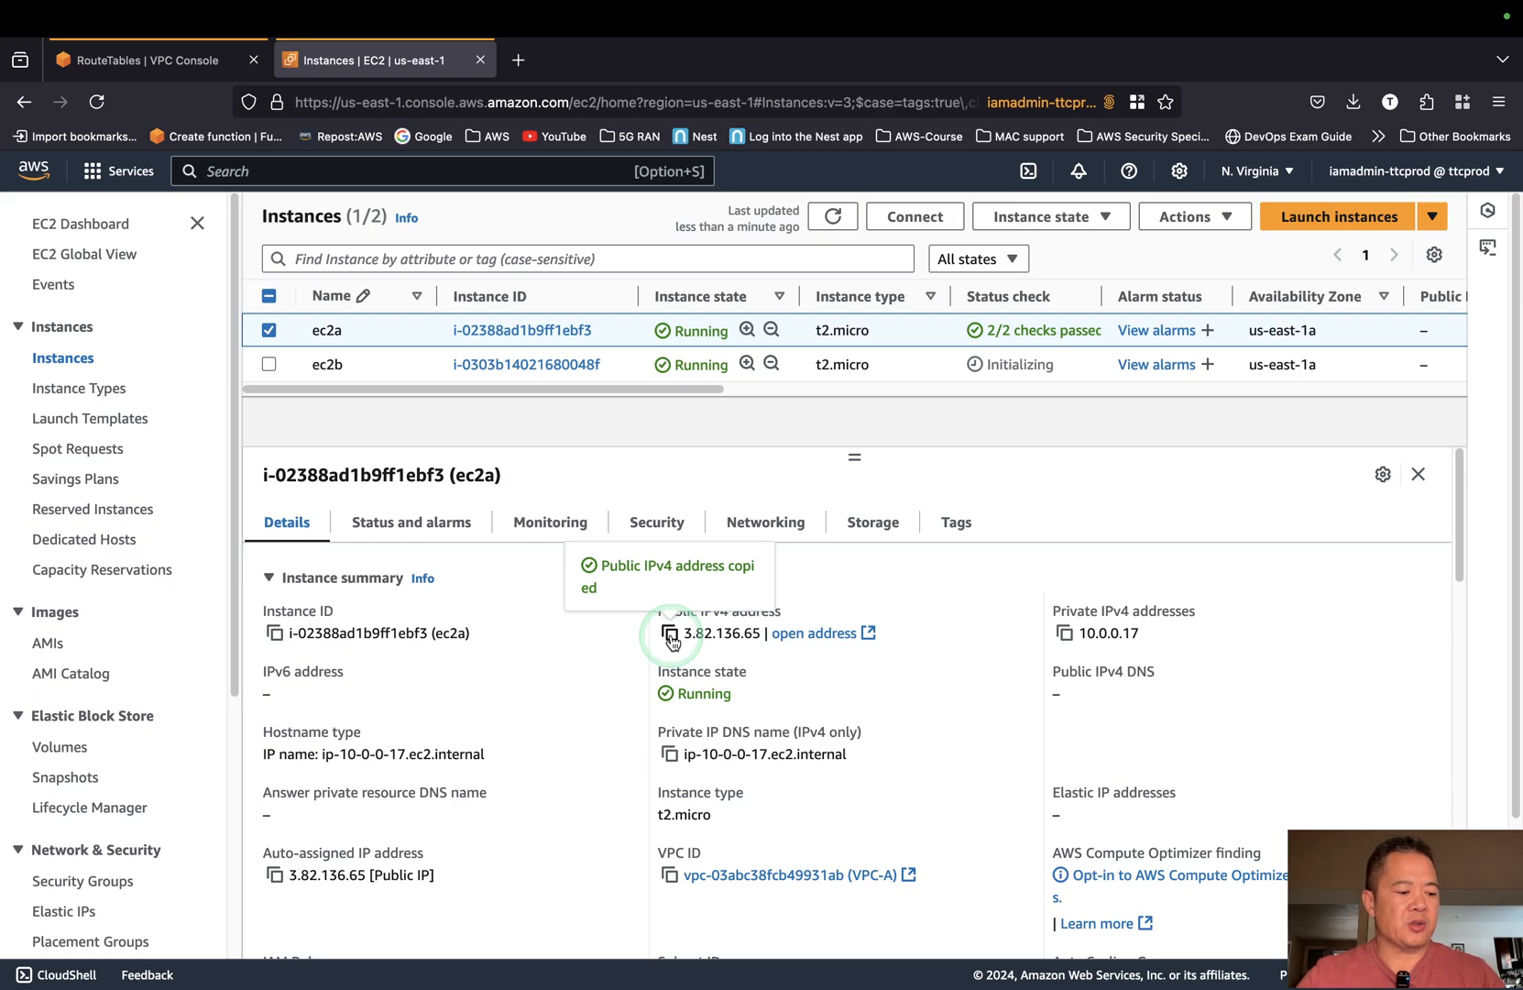
Switch to the terminal and list the .pem files in the Downloads folder with ls -la *.pem.
{"action": "key", "text": "ctrl+Right"}
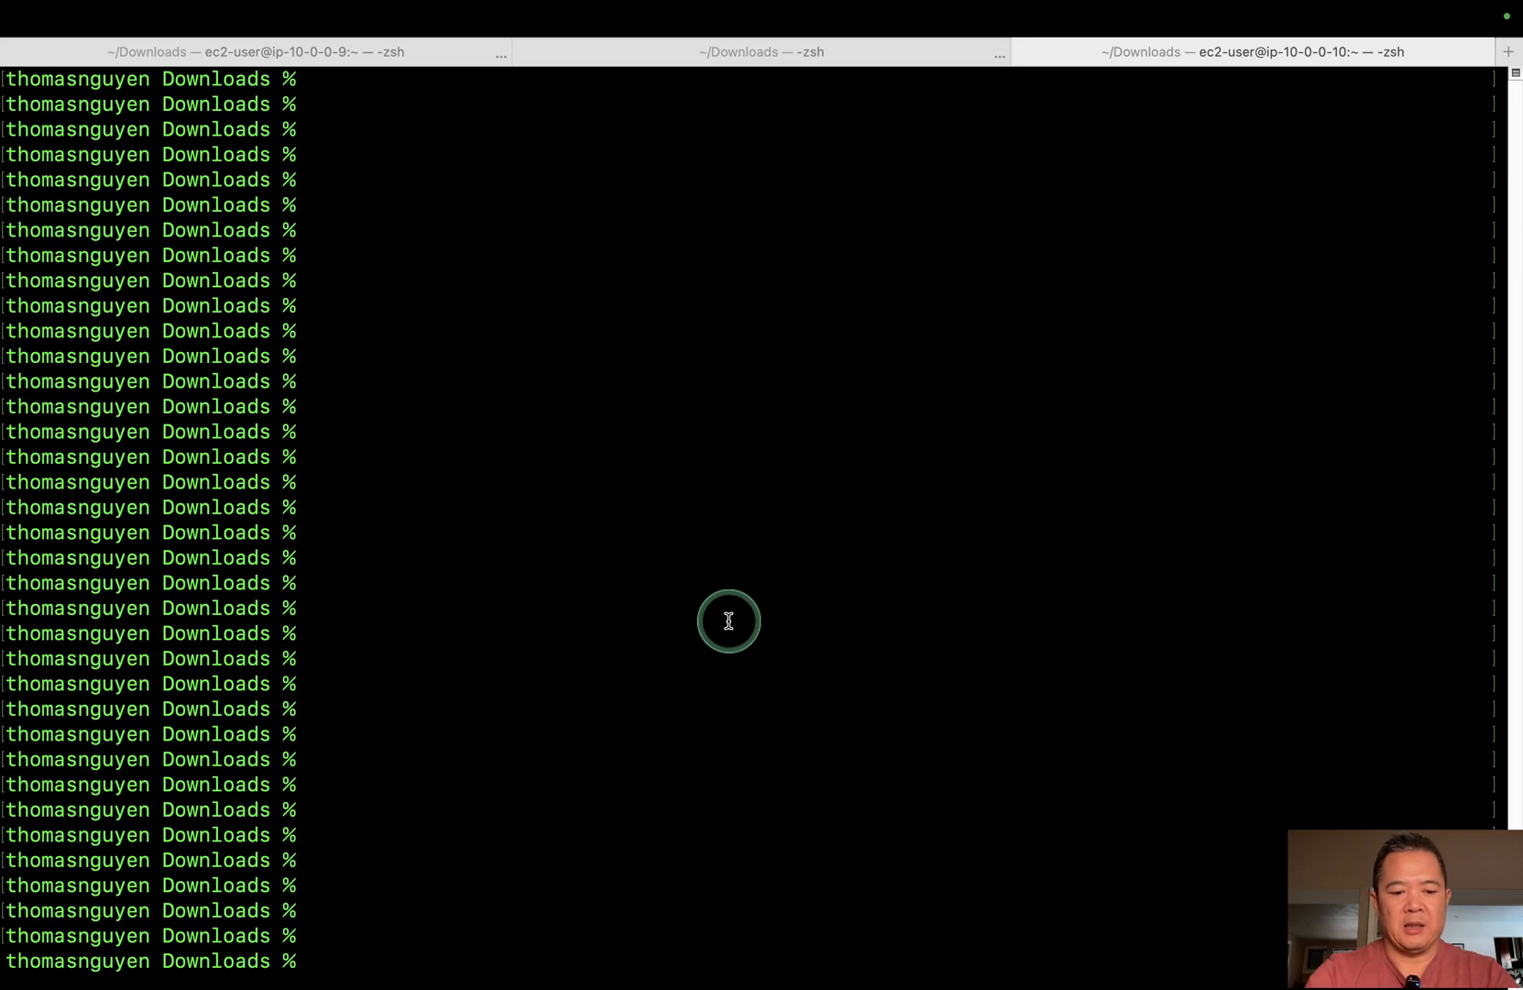
{"action": "type", "text": "ls -la "}
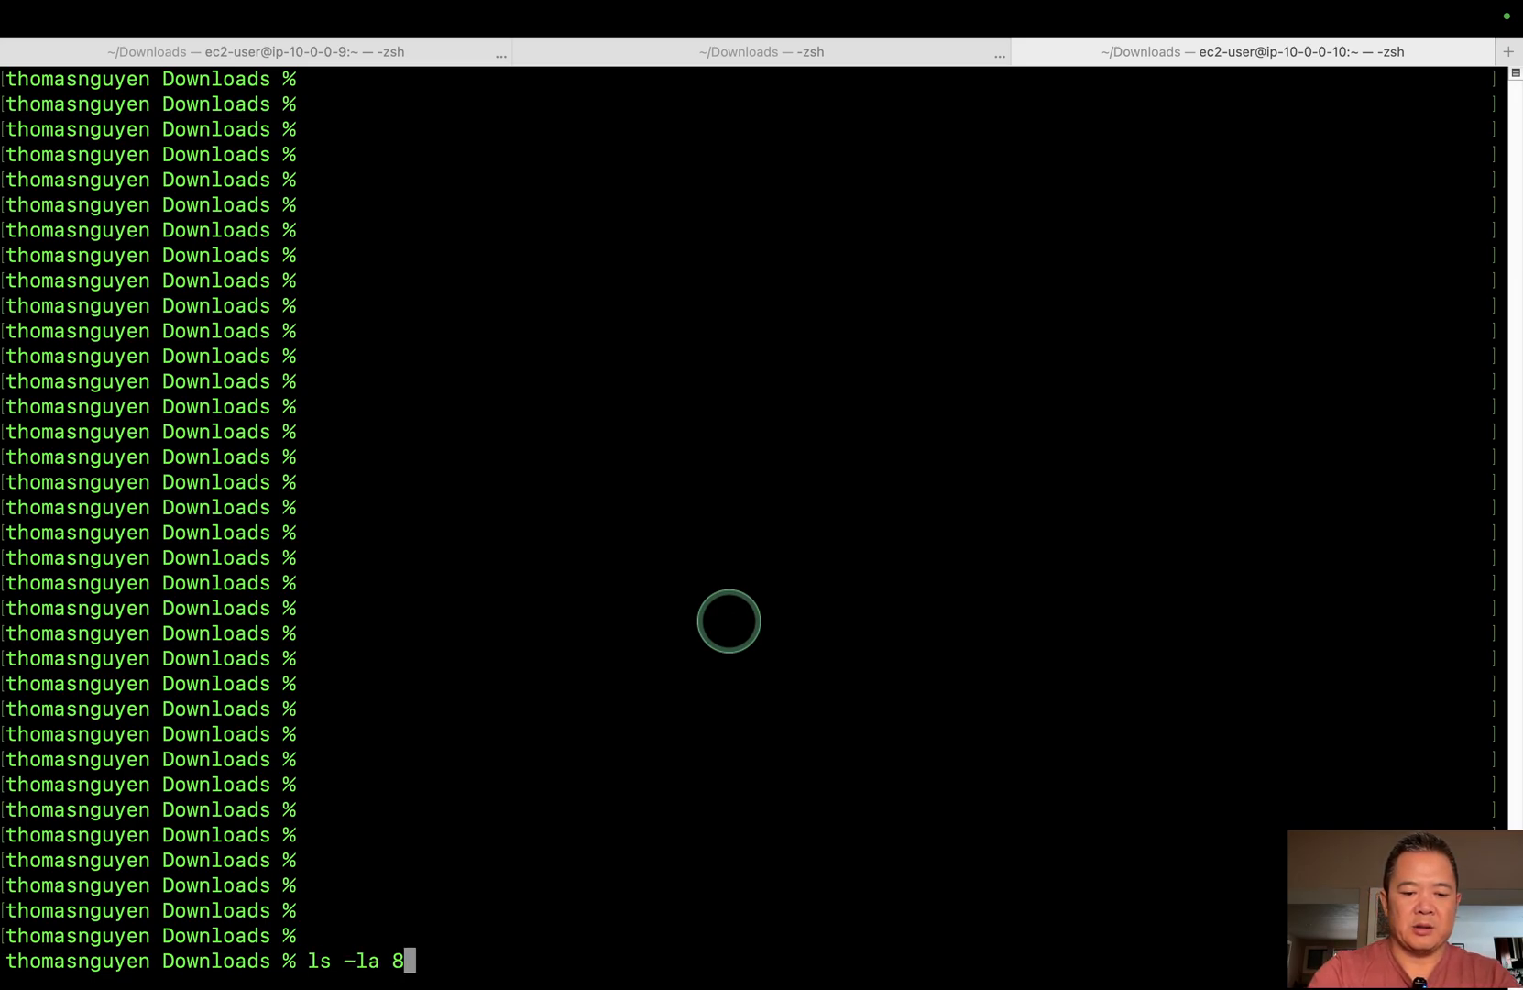
{"action": "type", "text": "8"}
{"action": "key", "text": "BackSpace"}
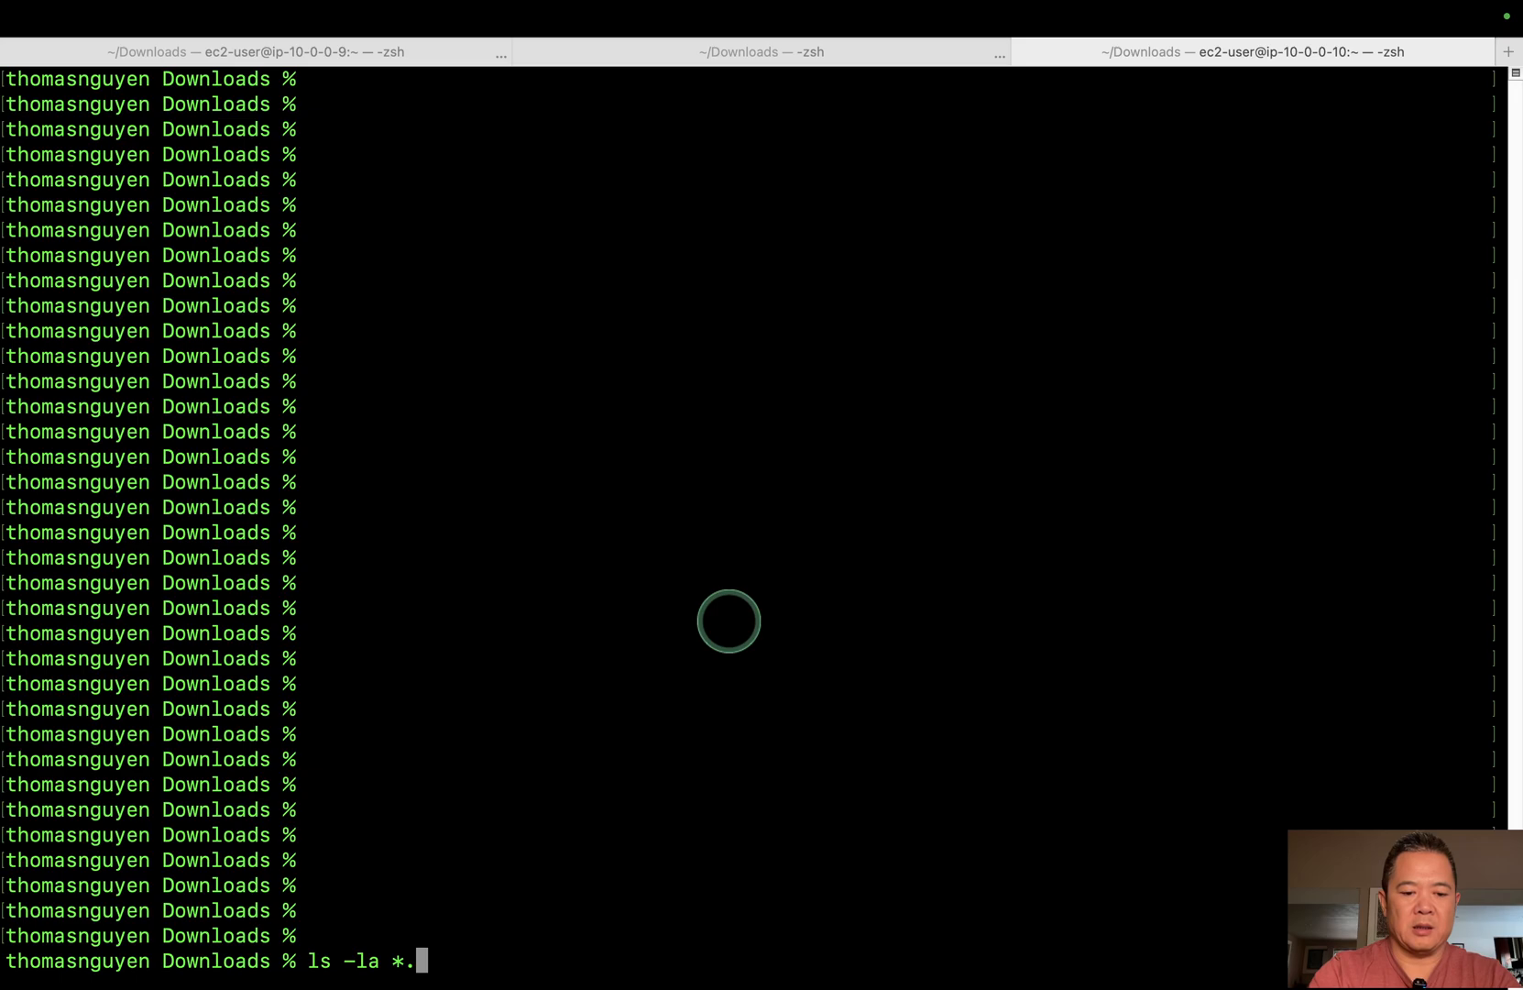
{"action": "type", "text": "*.pem"}
{"action": "key", "text": "Return"}
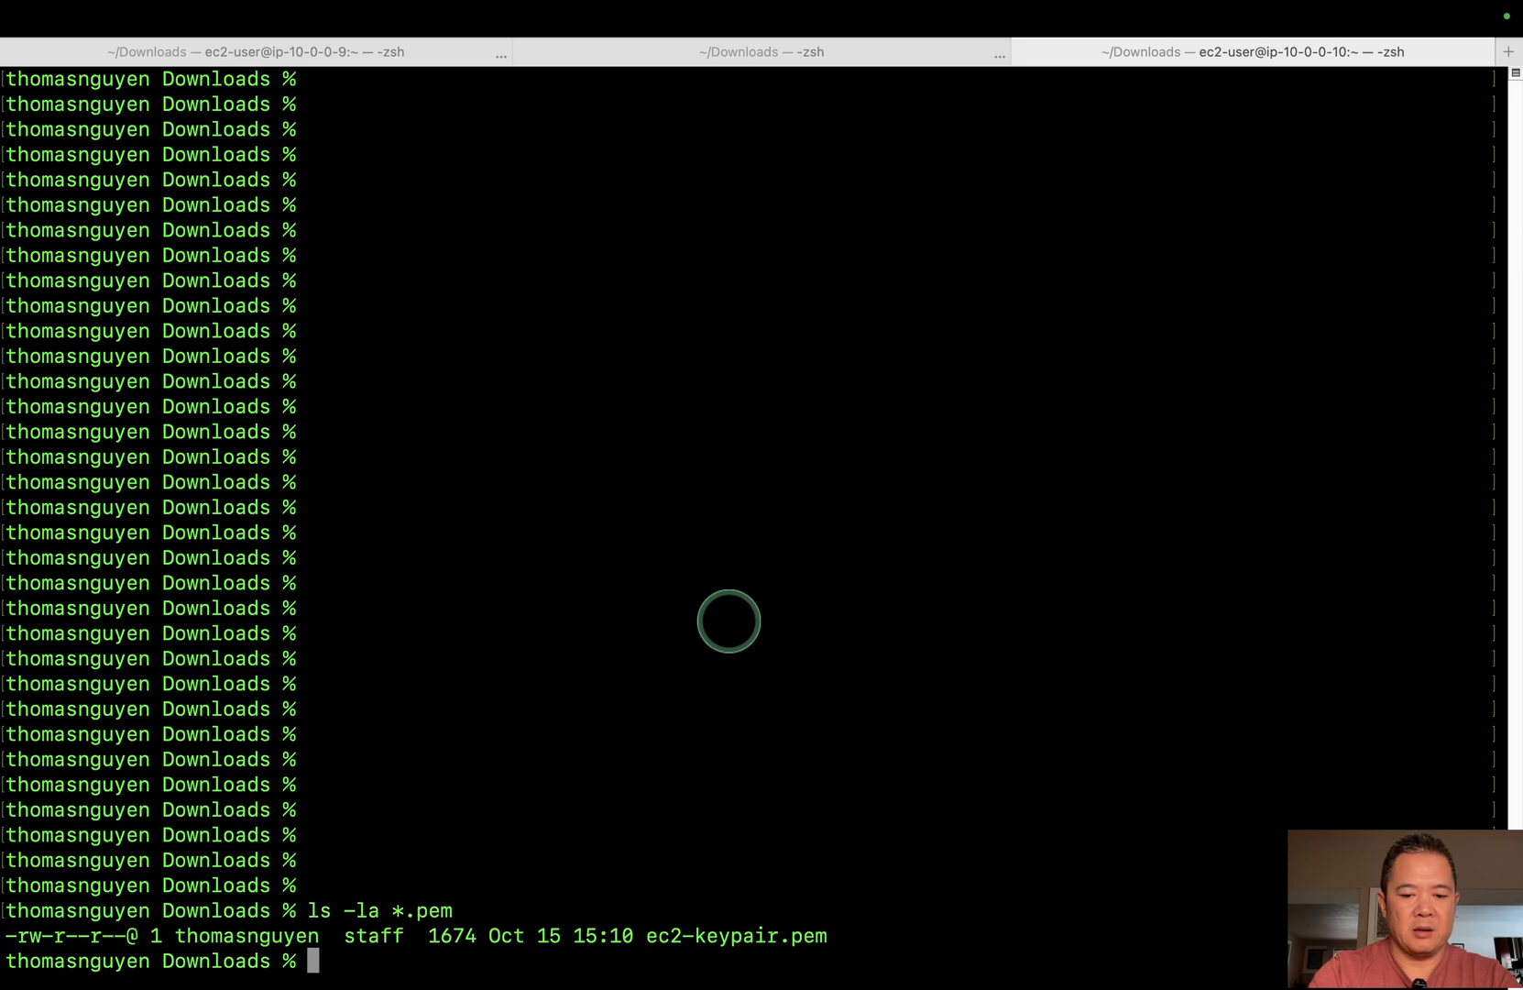
{"action": "key", "text": "Return"}
{"action": "key", "text": "Return"}
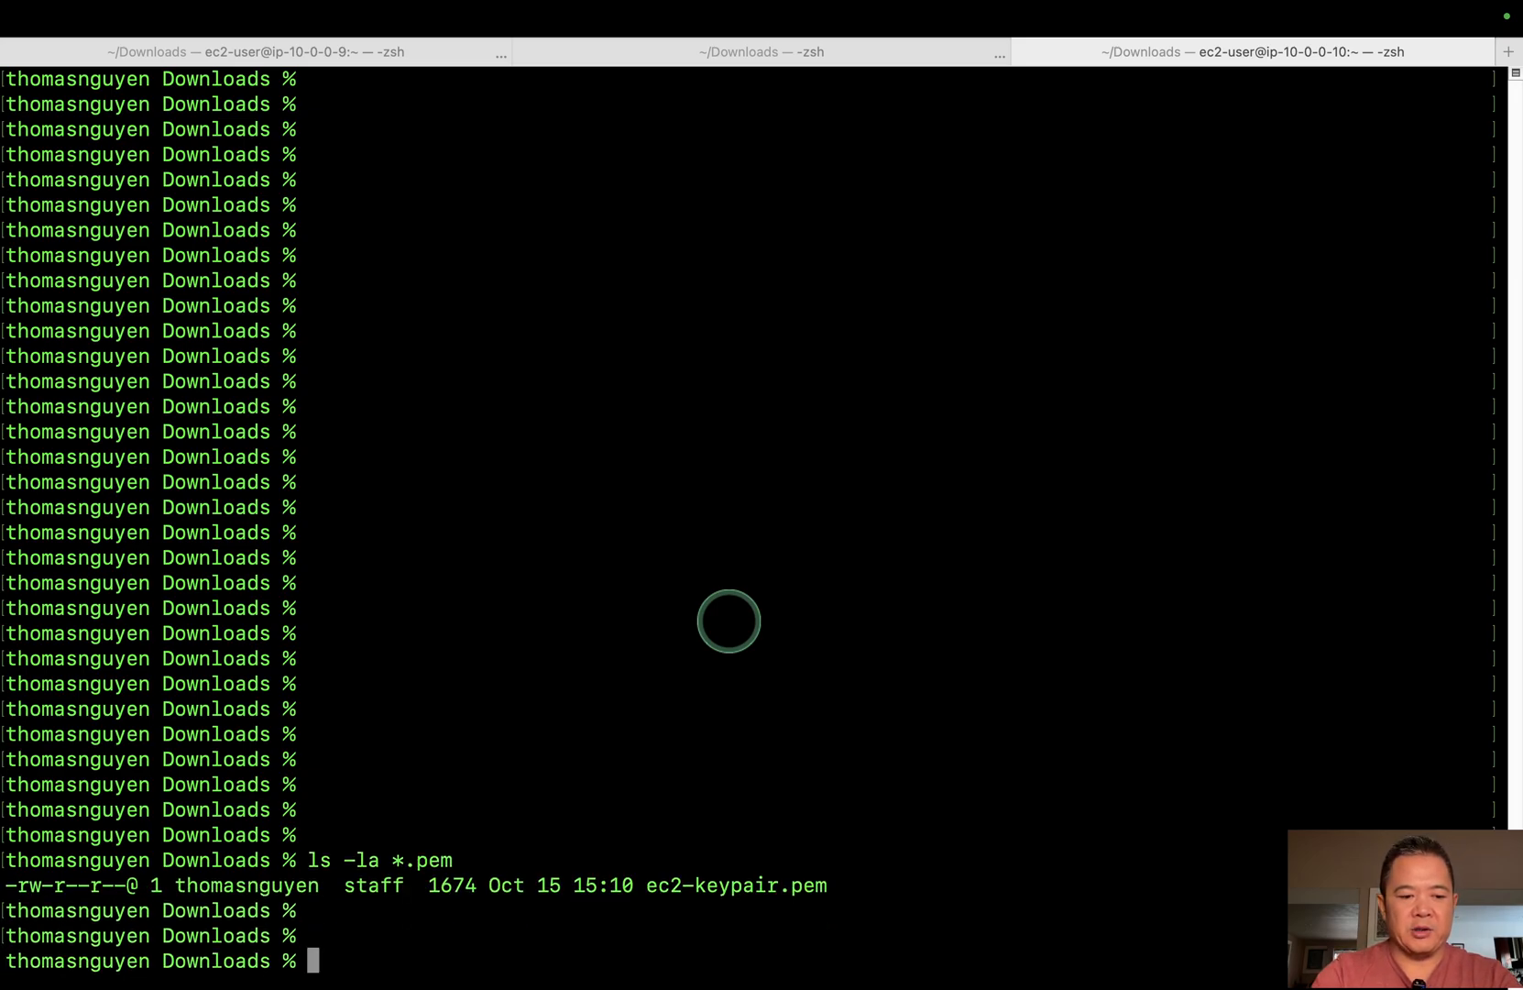
Restrict the key file's permissions with chmod 400 ec2-keypair.pem.
{"action": "type", "text": "chmod 400 ec"}
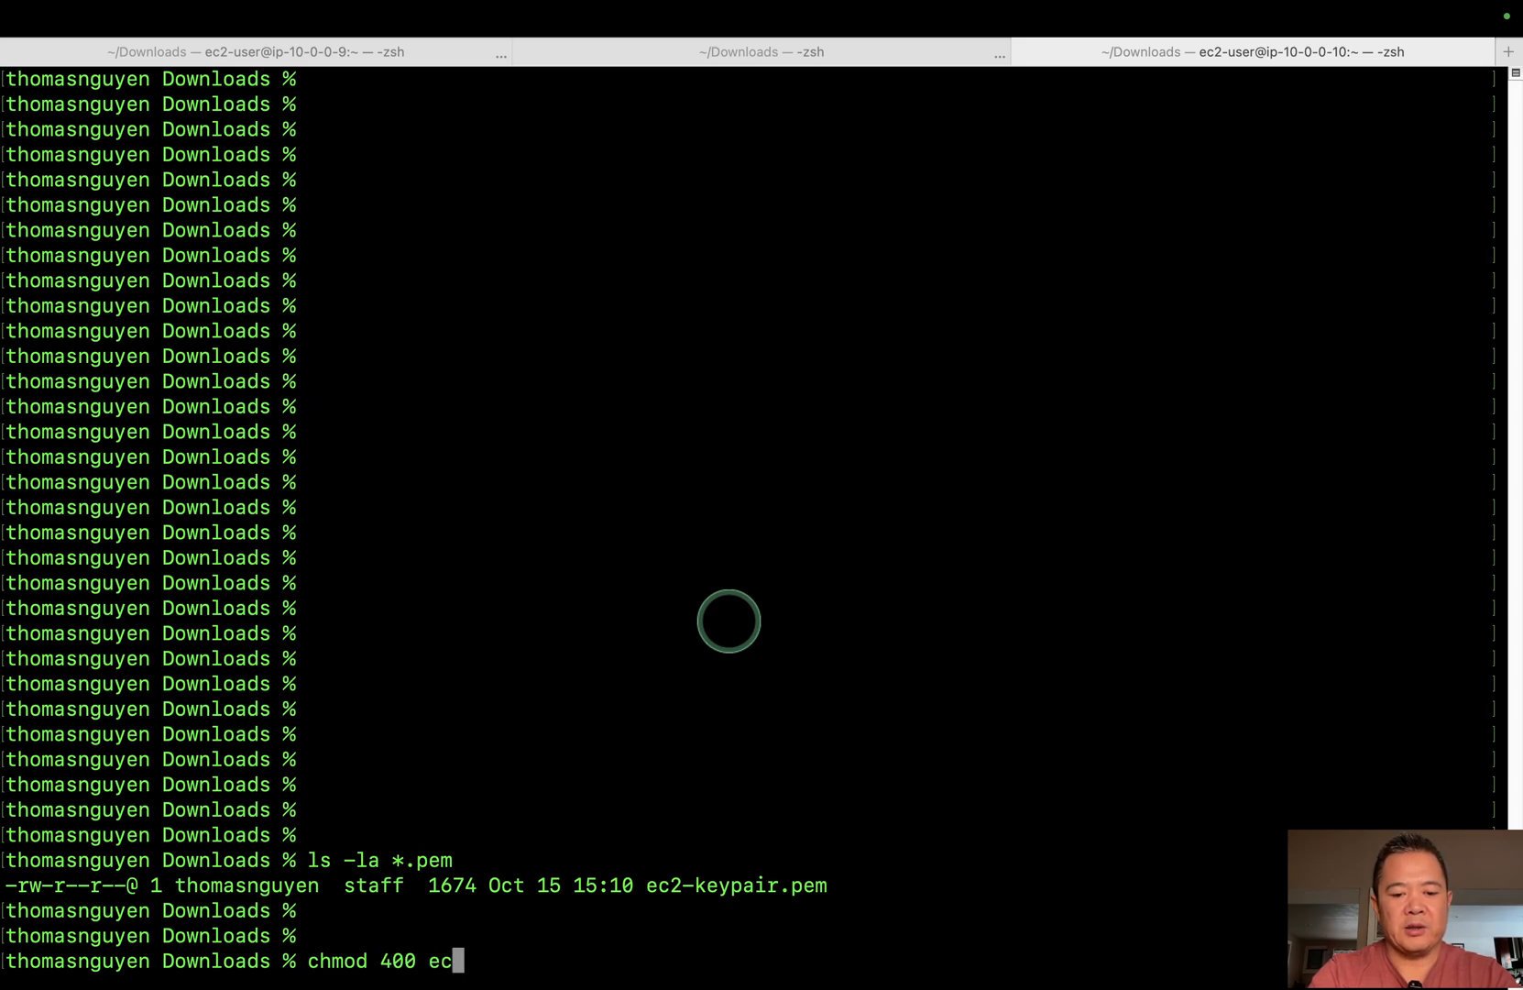
{"action": "key", "text": "Tab"}
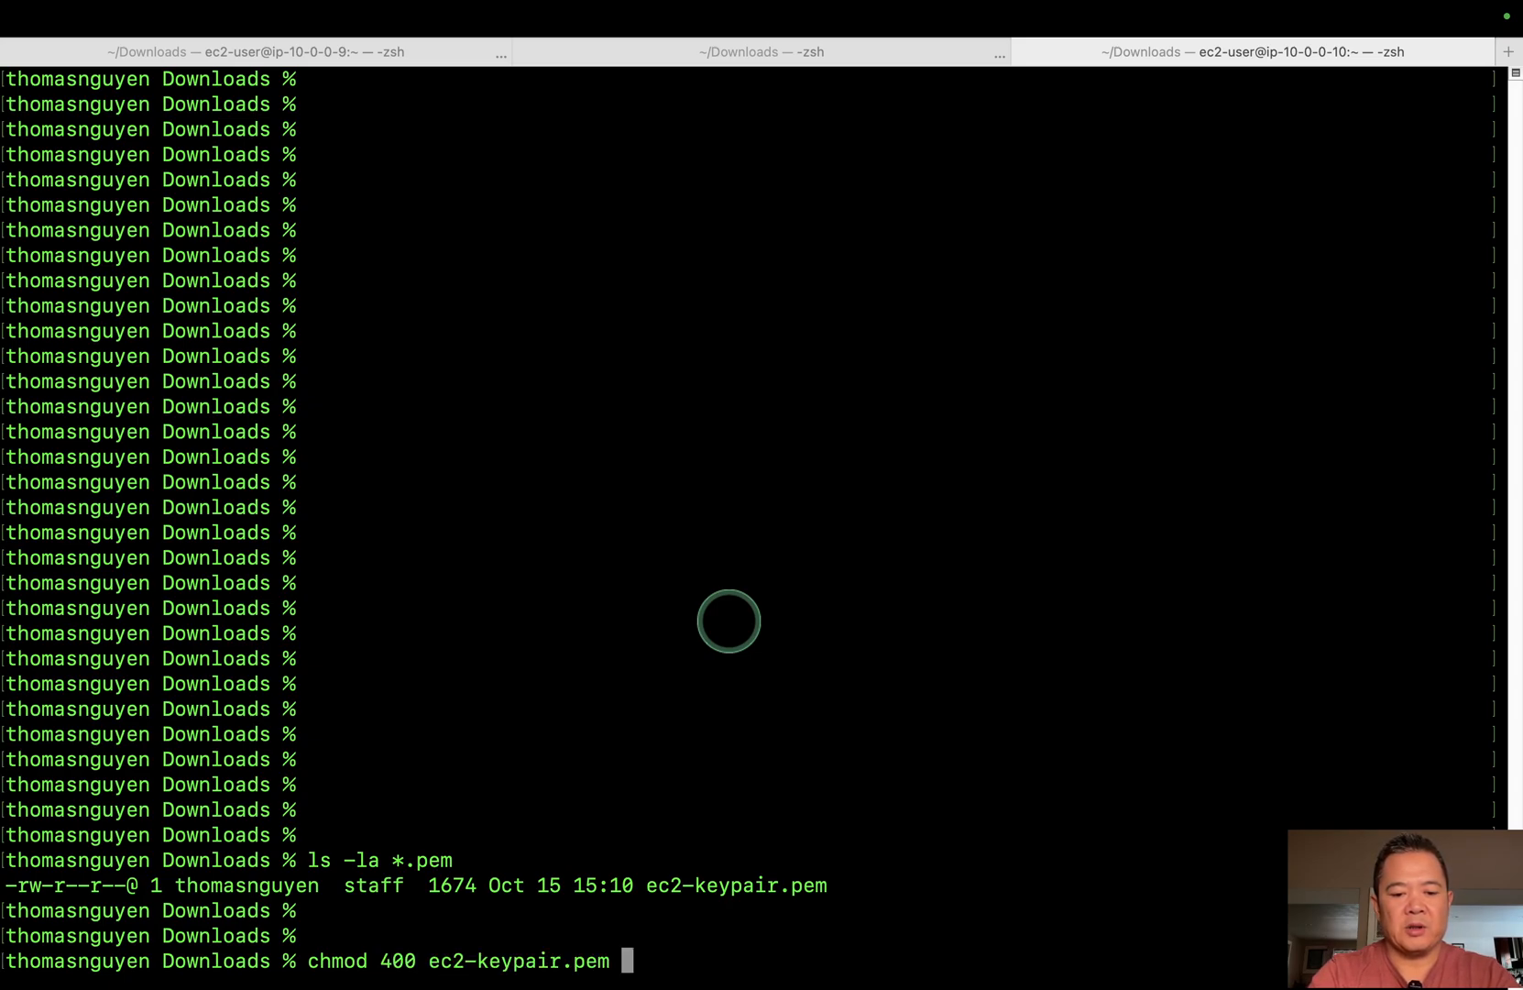
{"action": "key", "text": "Return"}
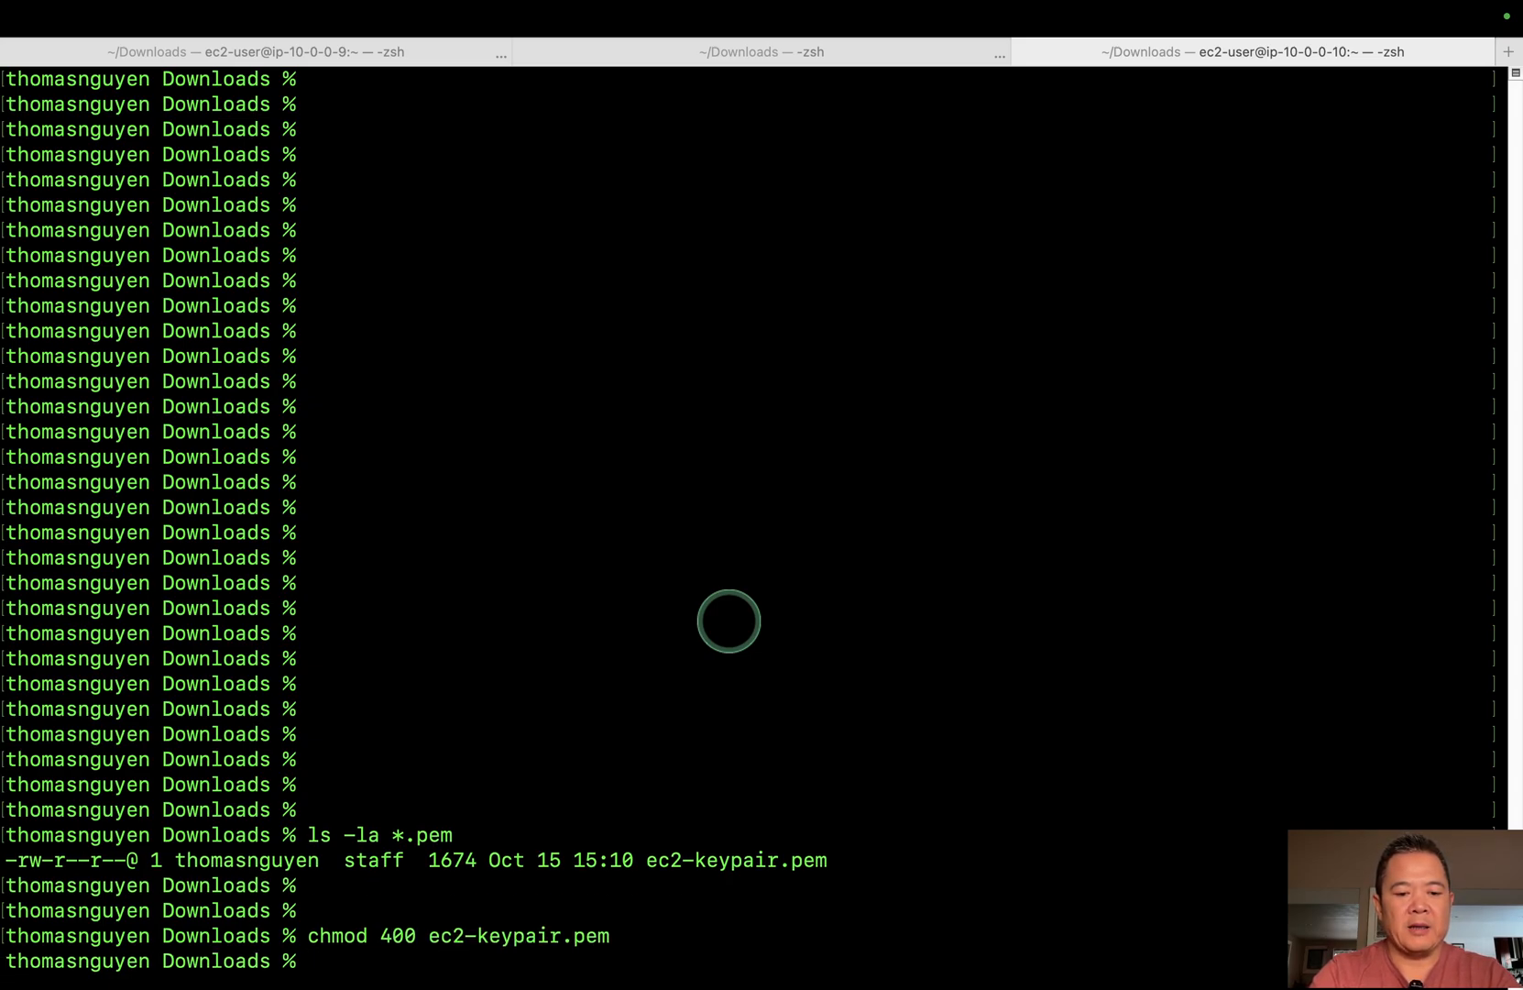
Connect over SSH as ec2-user to ec2a's public address 3.82.136.65 using ec2-keypair.pem, accepting the host's authenticity.
{"action": "type", "text": "ssh -i"}
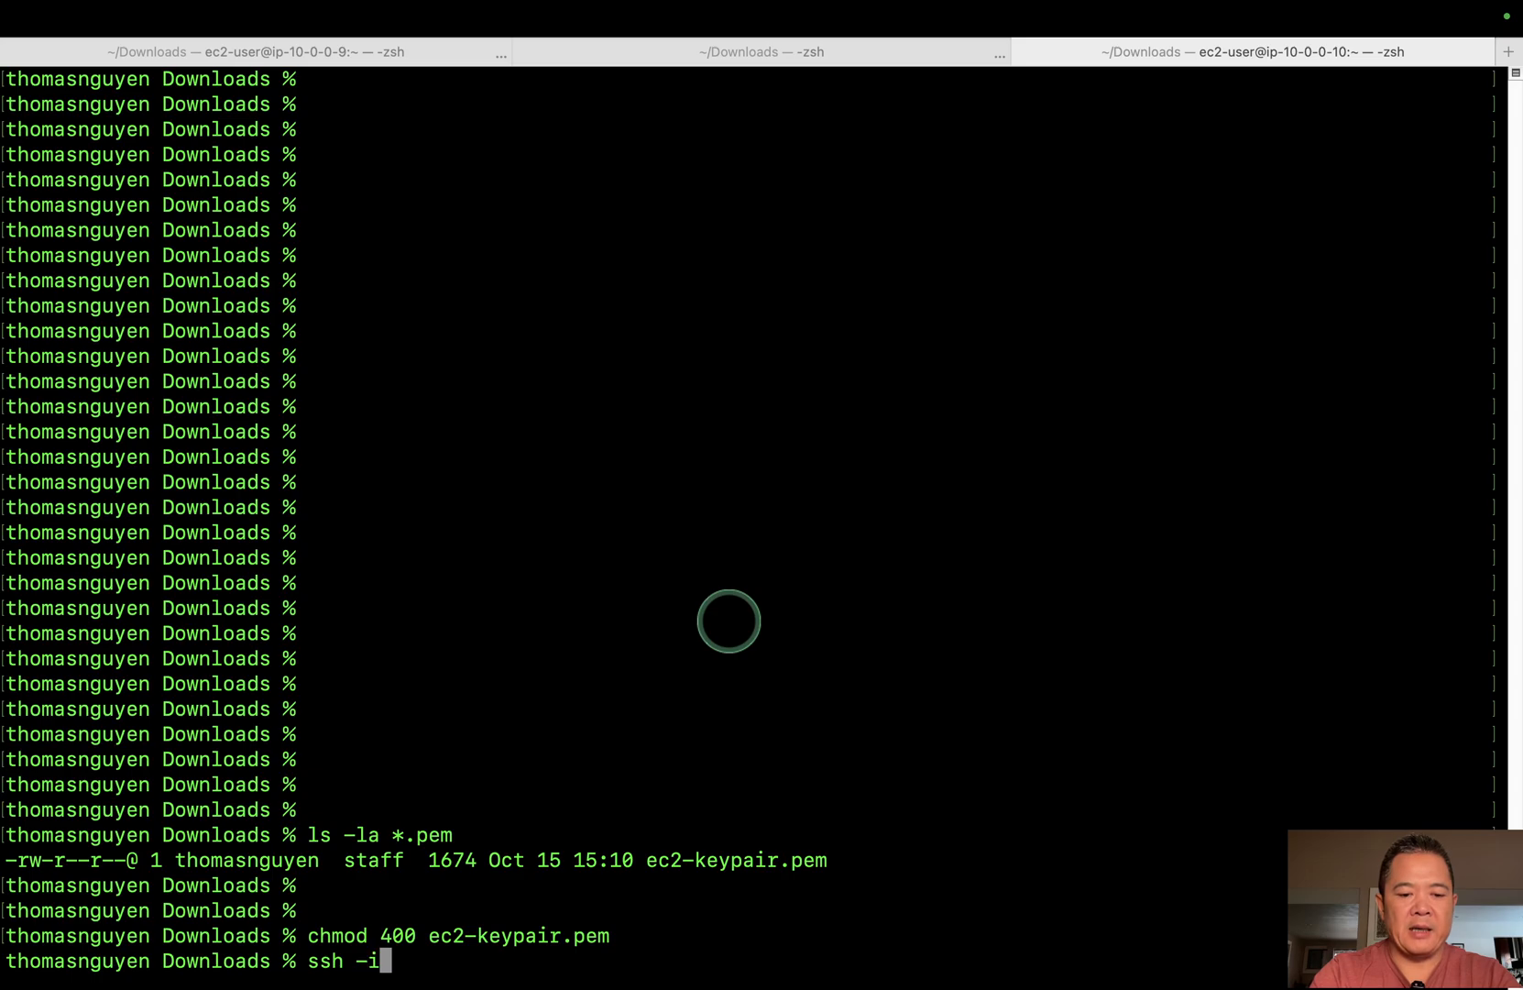
{"action": "type", "text": " ec"}
{"action": "key", "text": "Tab"}
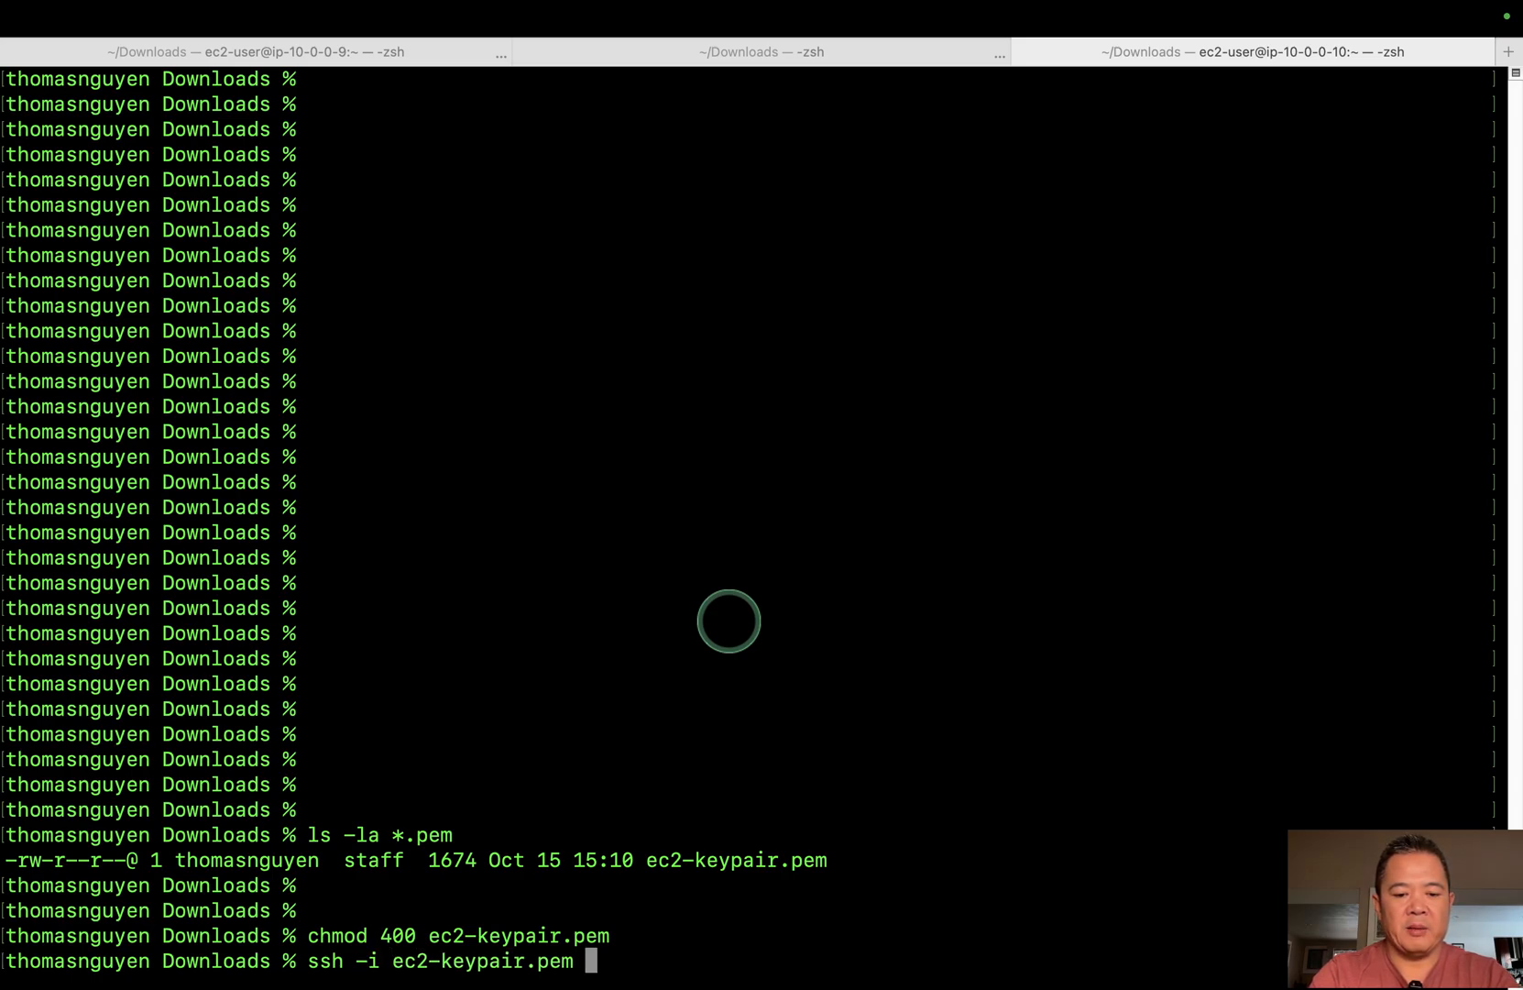
{"action": "type", "text": "ec2-"}
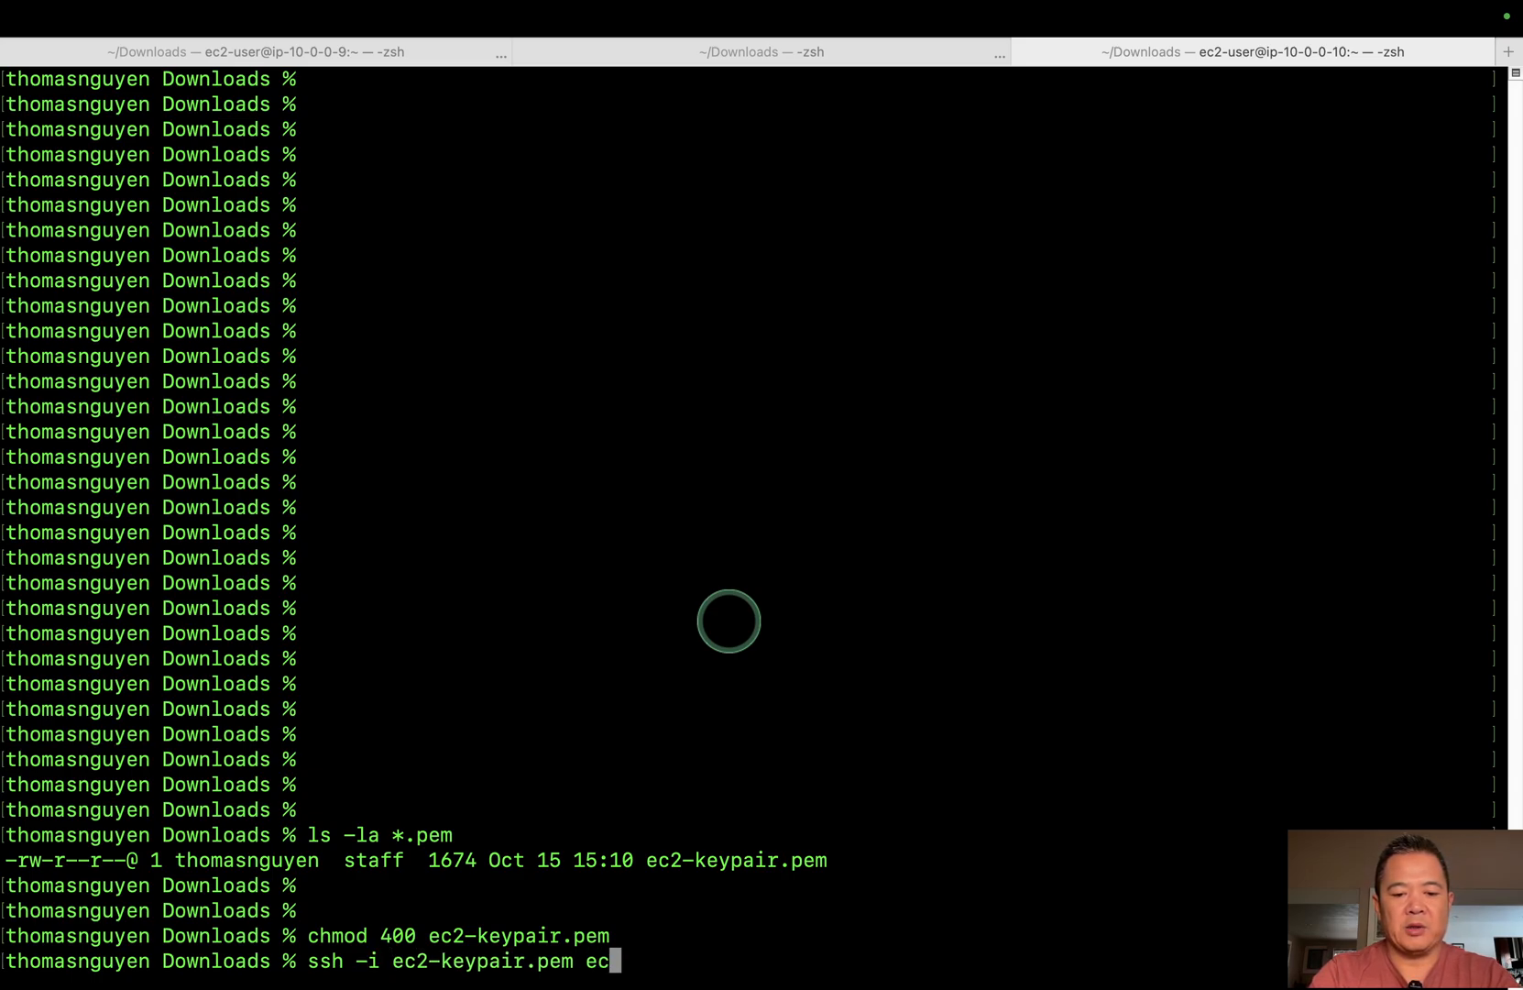
{"action": "type", "text": "user@"}
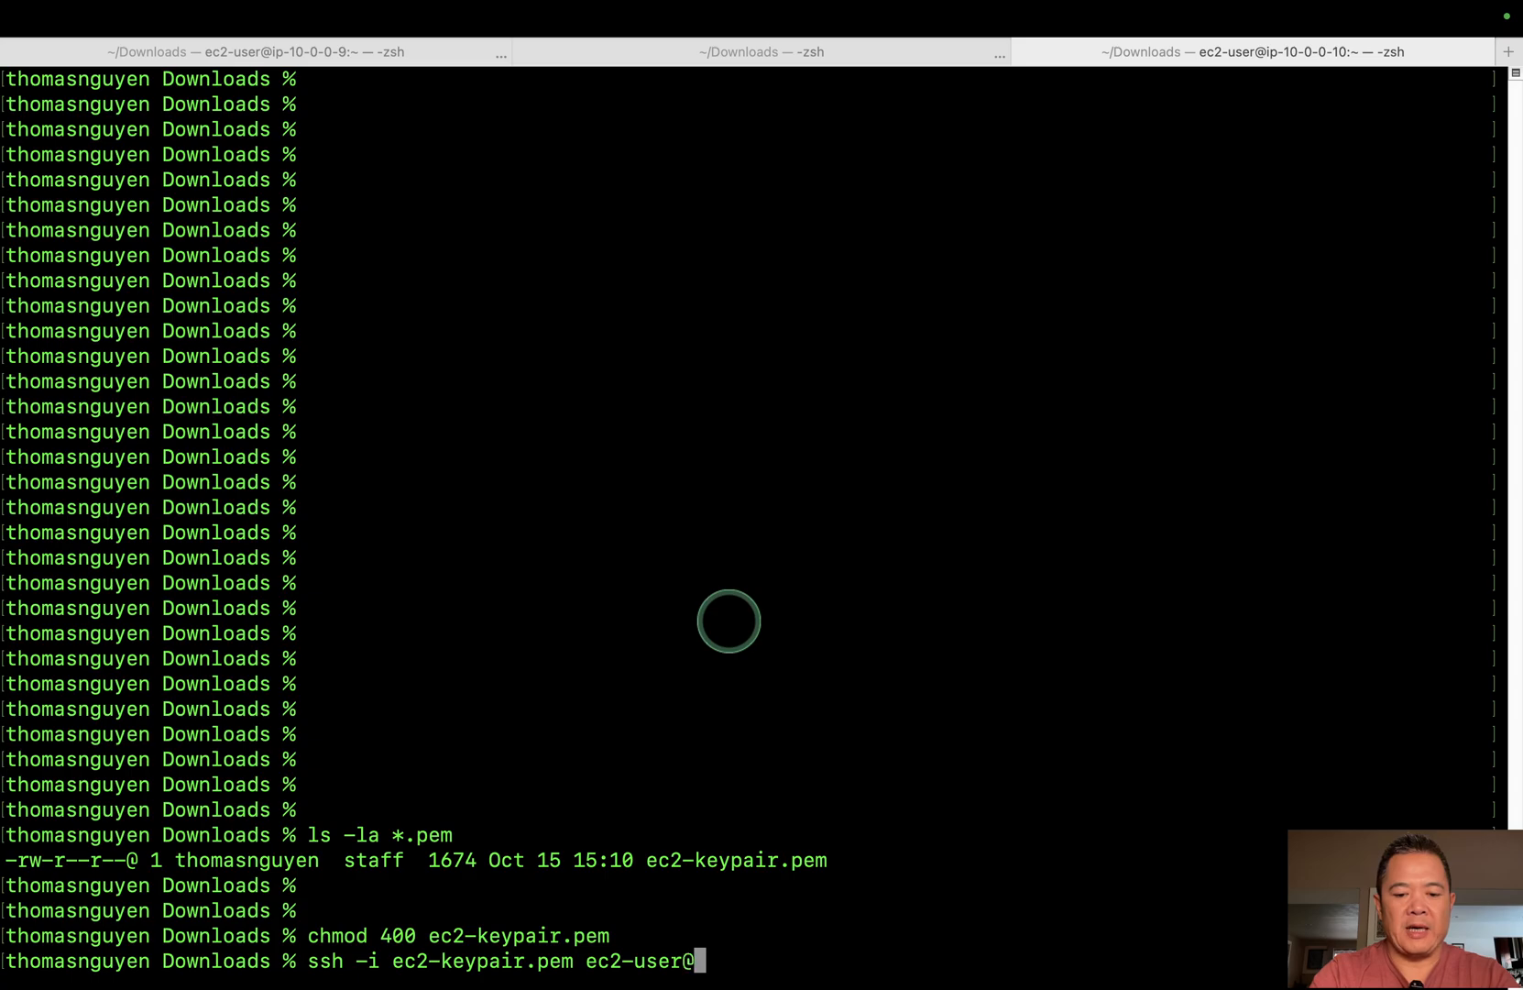
{"action": "key", "text": "super+v"}
{"action": "key", "text": "Return"}
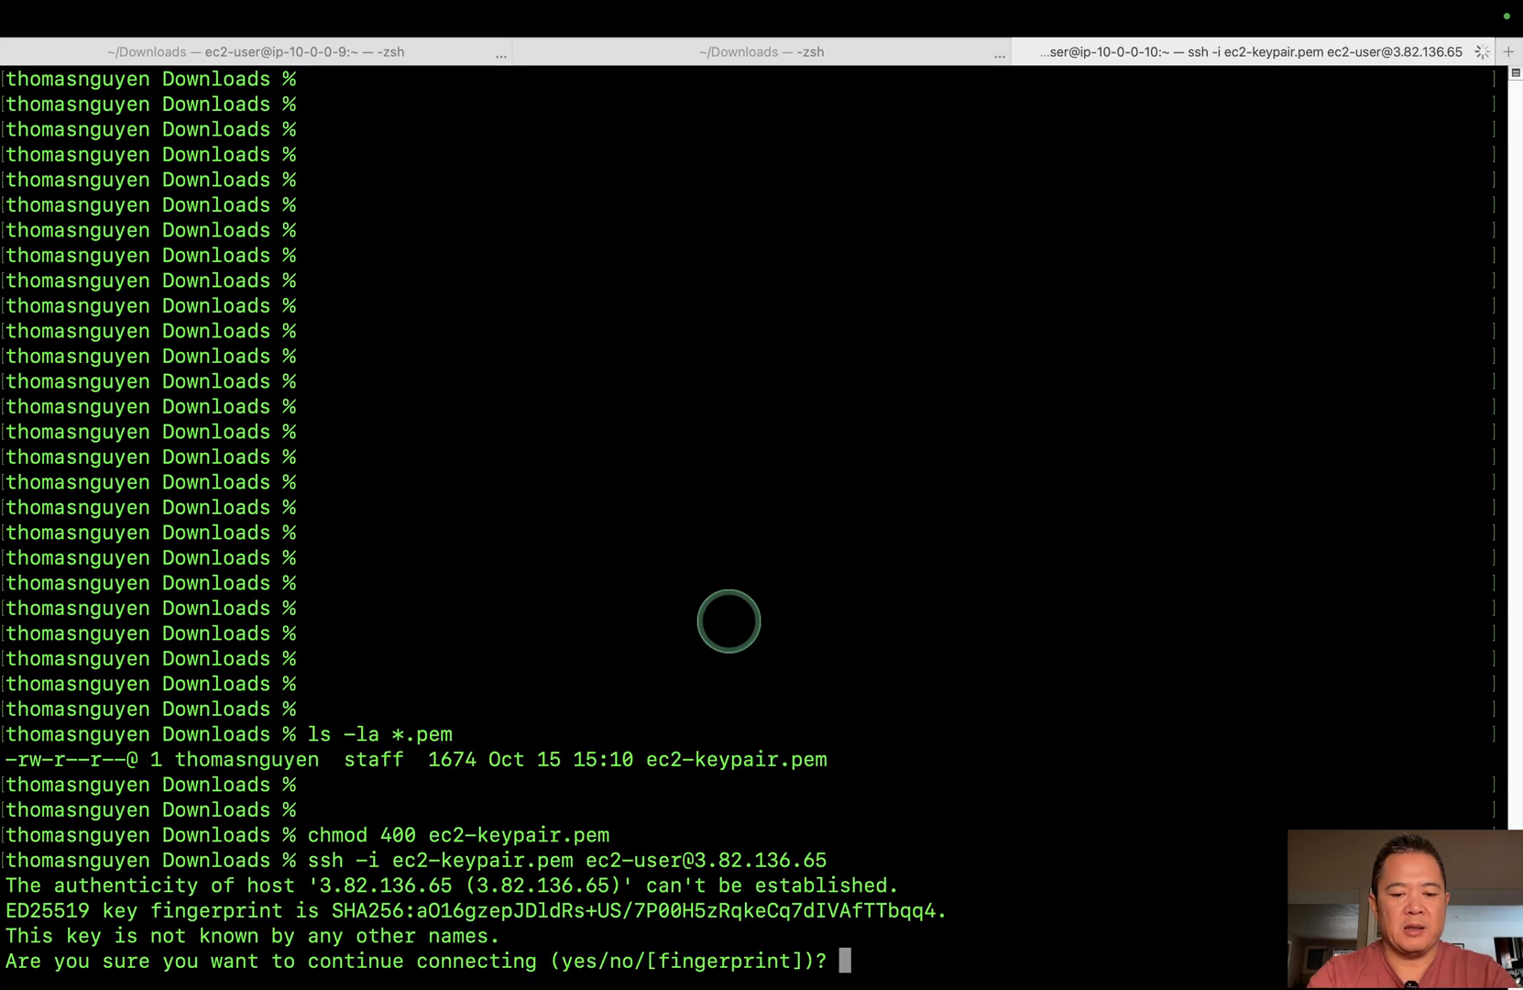
{"action": "type", "text": "yes"}
{"action": "key", "text": "Return"}
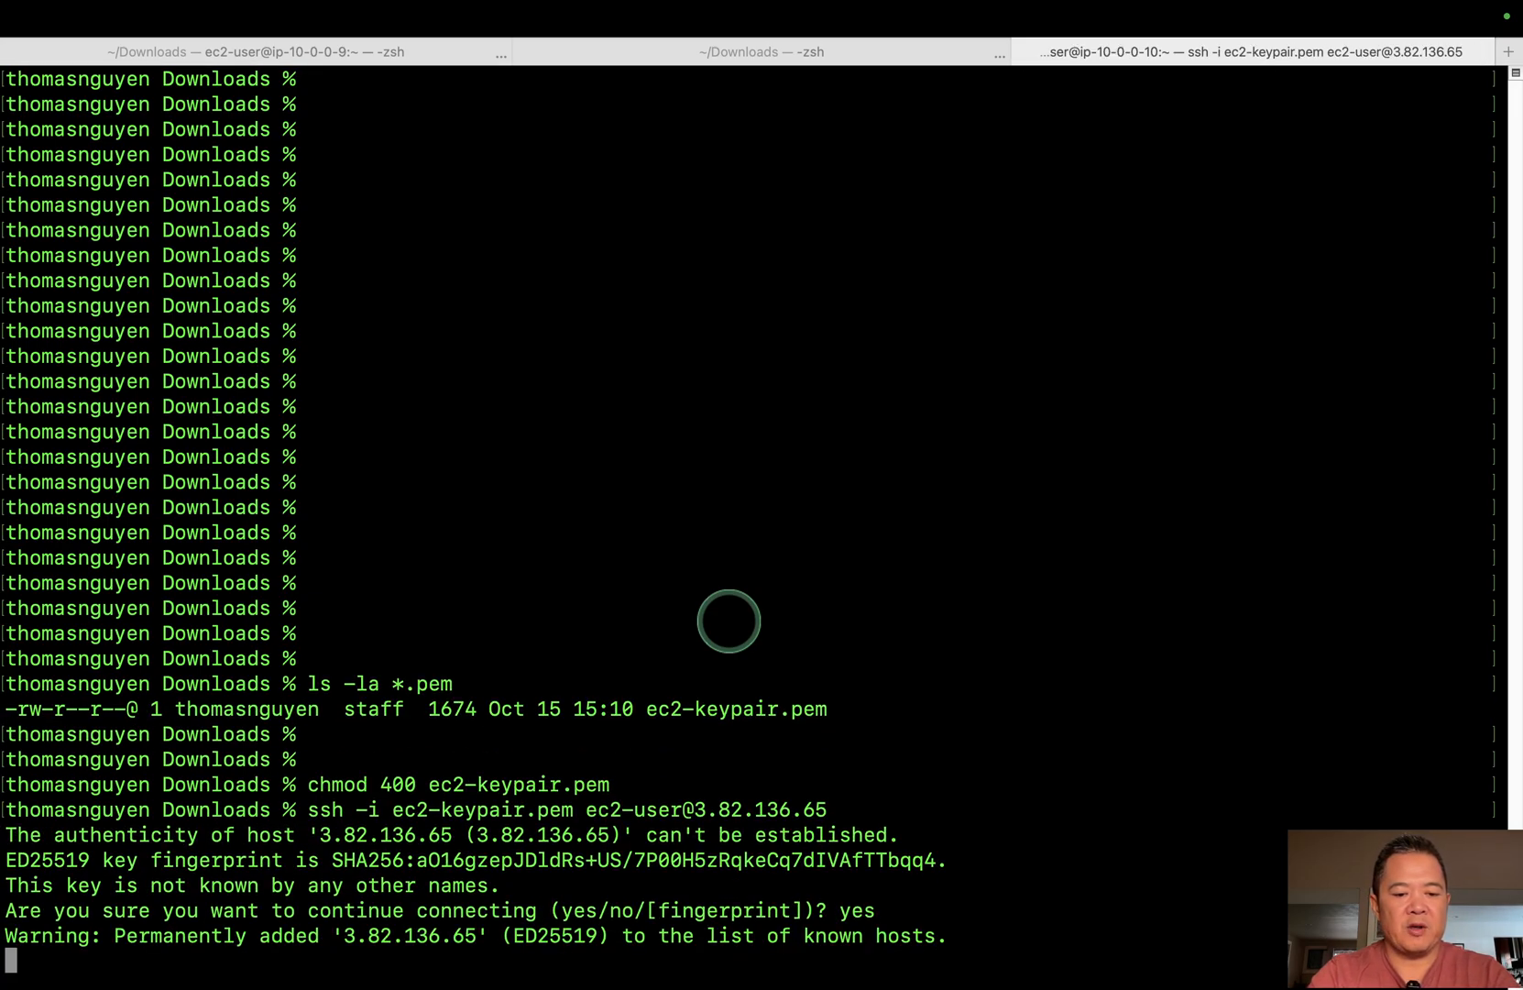
{"action": "key", "text": "Return"}
{"action": "key", "text": "Return"}
{"action": "key", "text": "Return"}
{"action": "key", "text": "Return"}
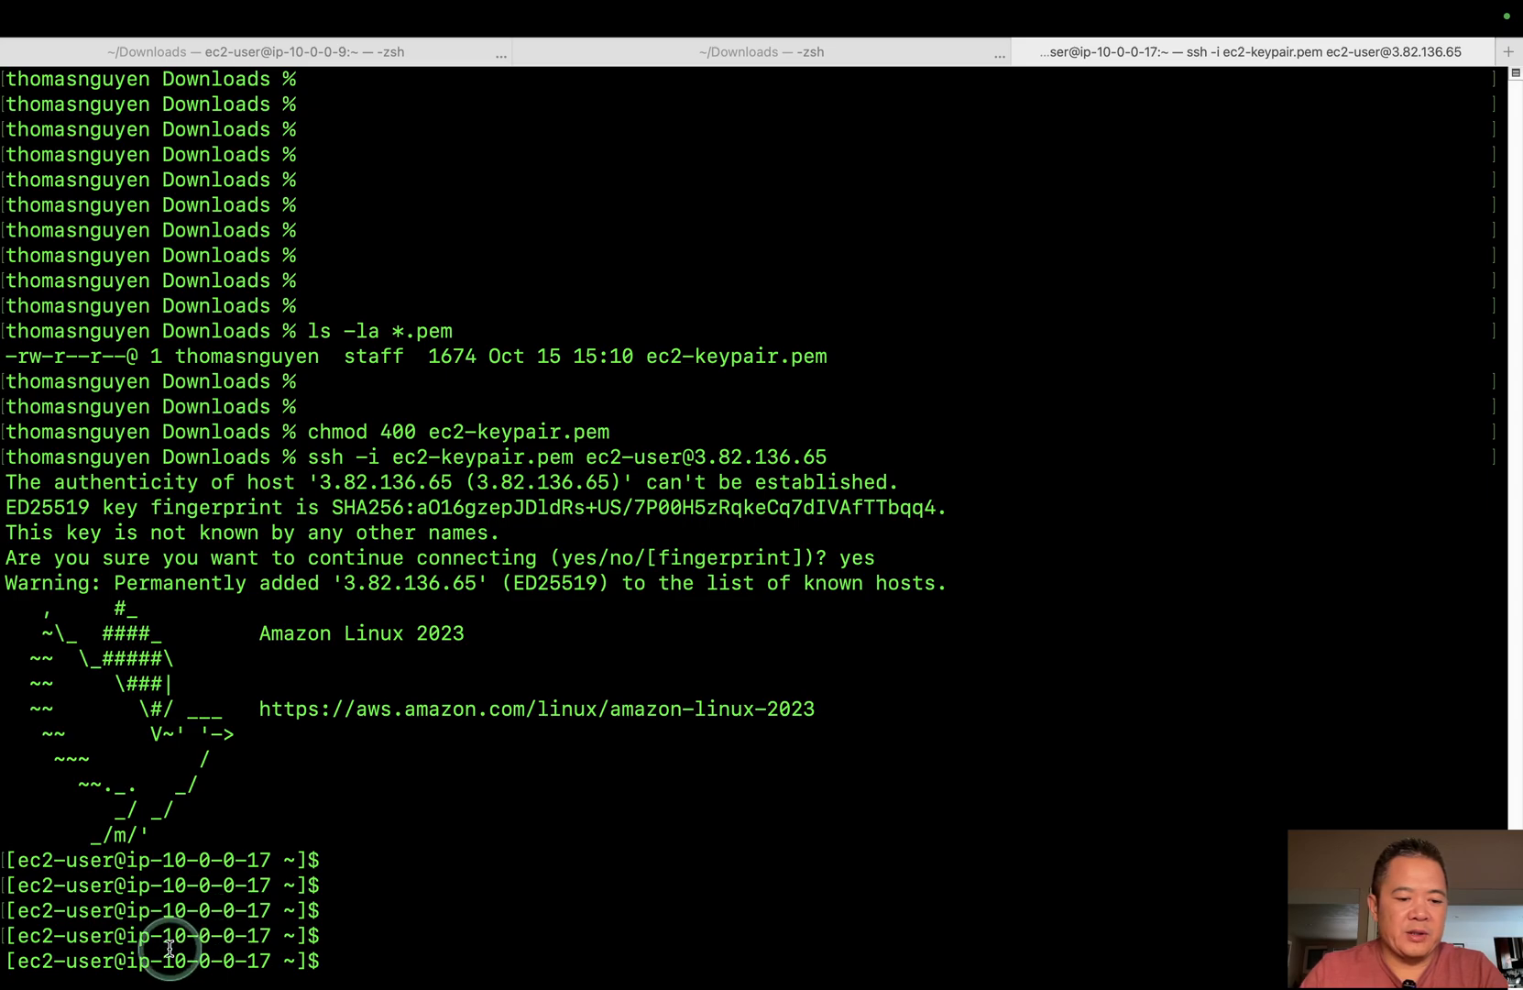
Compare the IP in the shell prompt with ec2a's private IPv4 address in the browser's EC2 console.
{"action": "left_click_drag", "start_coordinate": [163, 958], "coordinate": [268, 957]}
{"action": "left_click", "coordinate": [269, 957]}
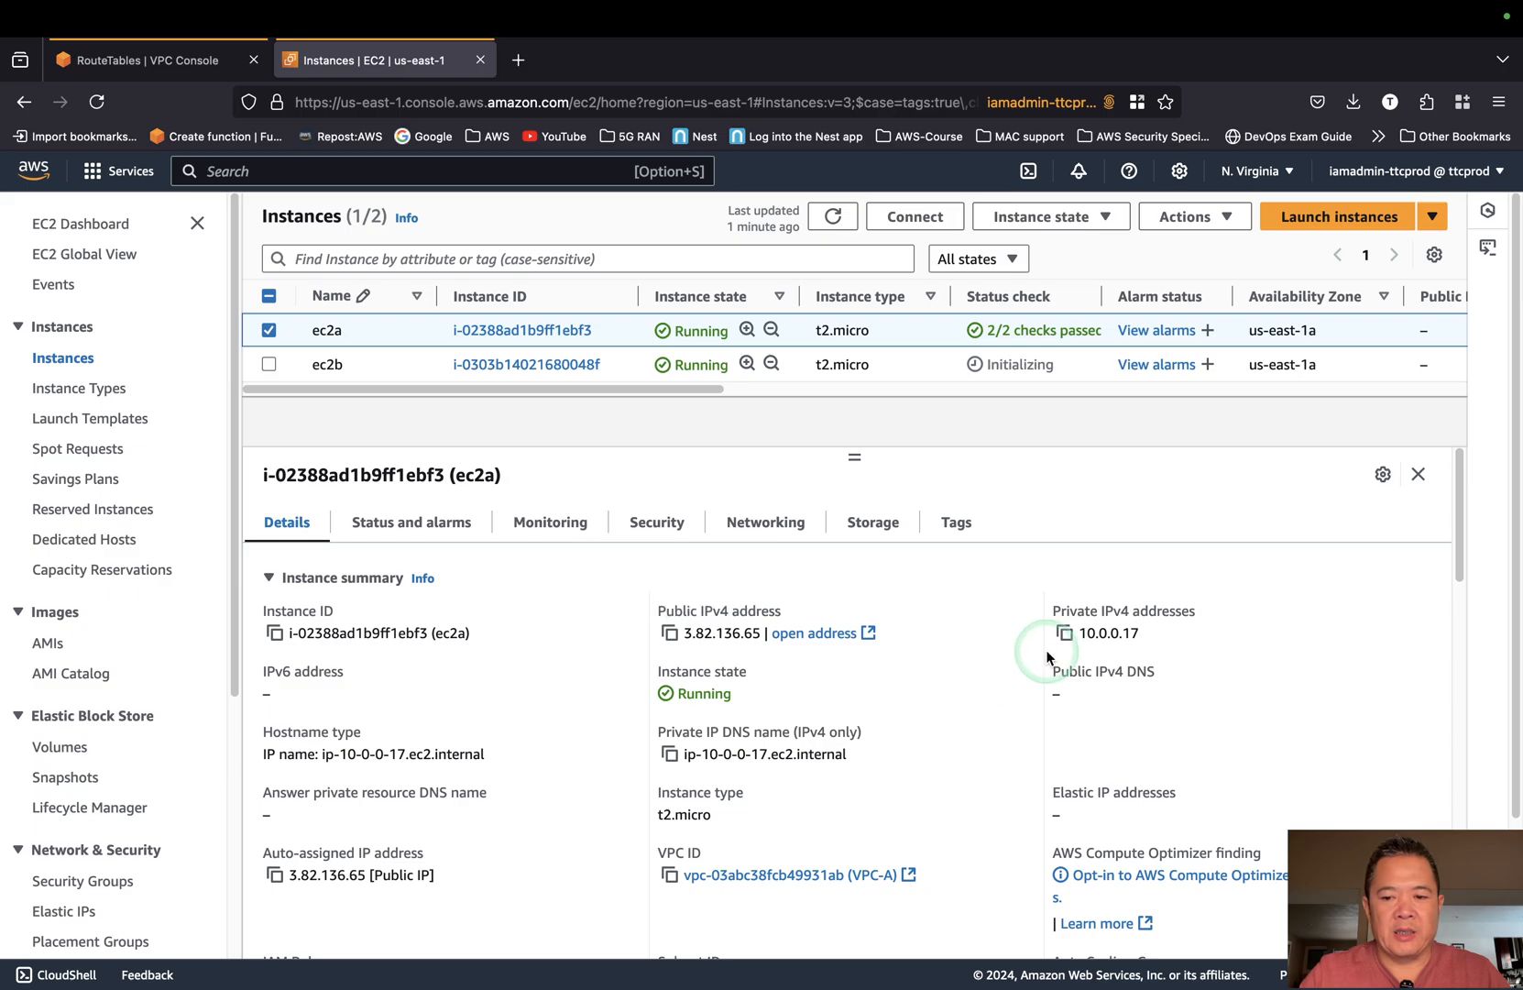
{"action": "left_click_drag", "start_coordinate": [1079, 633], "coordinate": [1140, 639]}
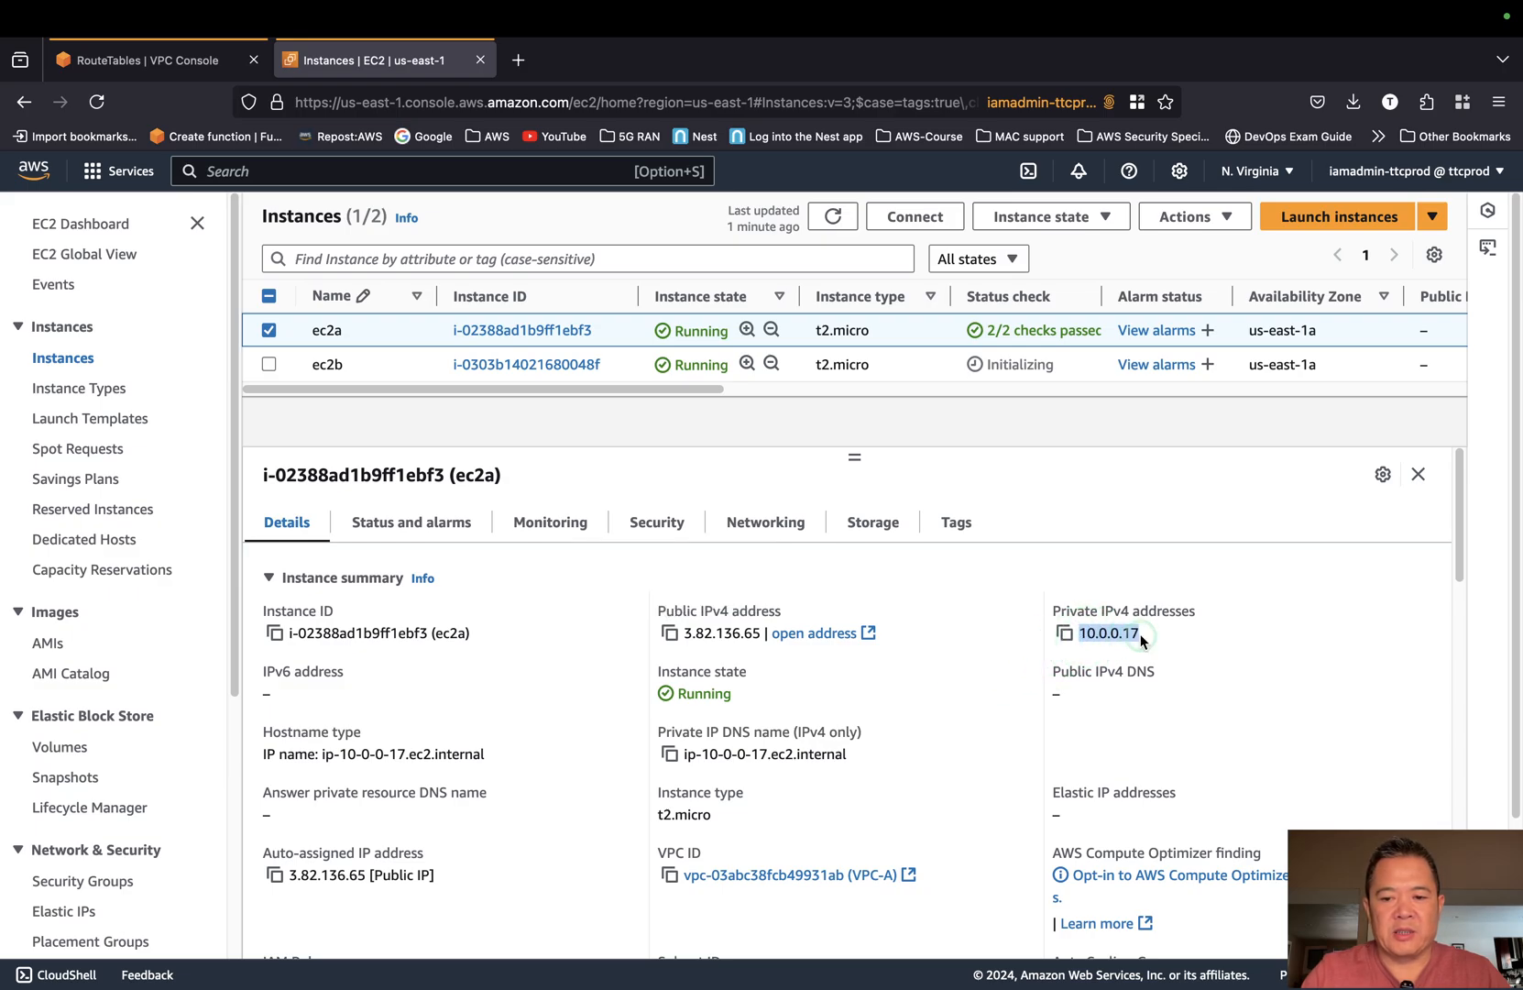
Return to the terminal and display ec2a's system information with uname -a.
{"action": "key", "text": "ctrl+Right"}
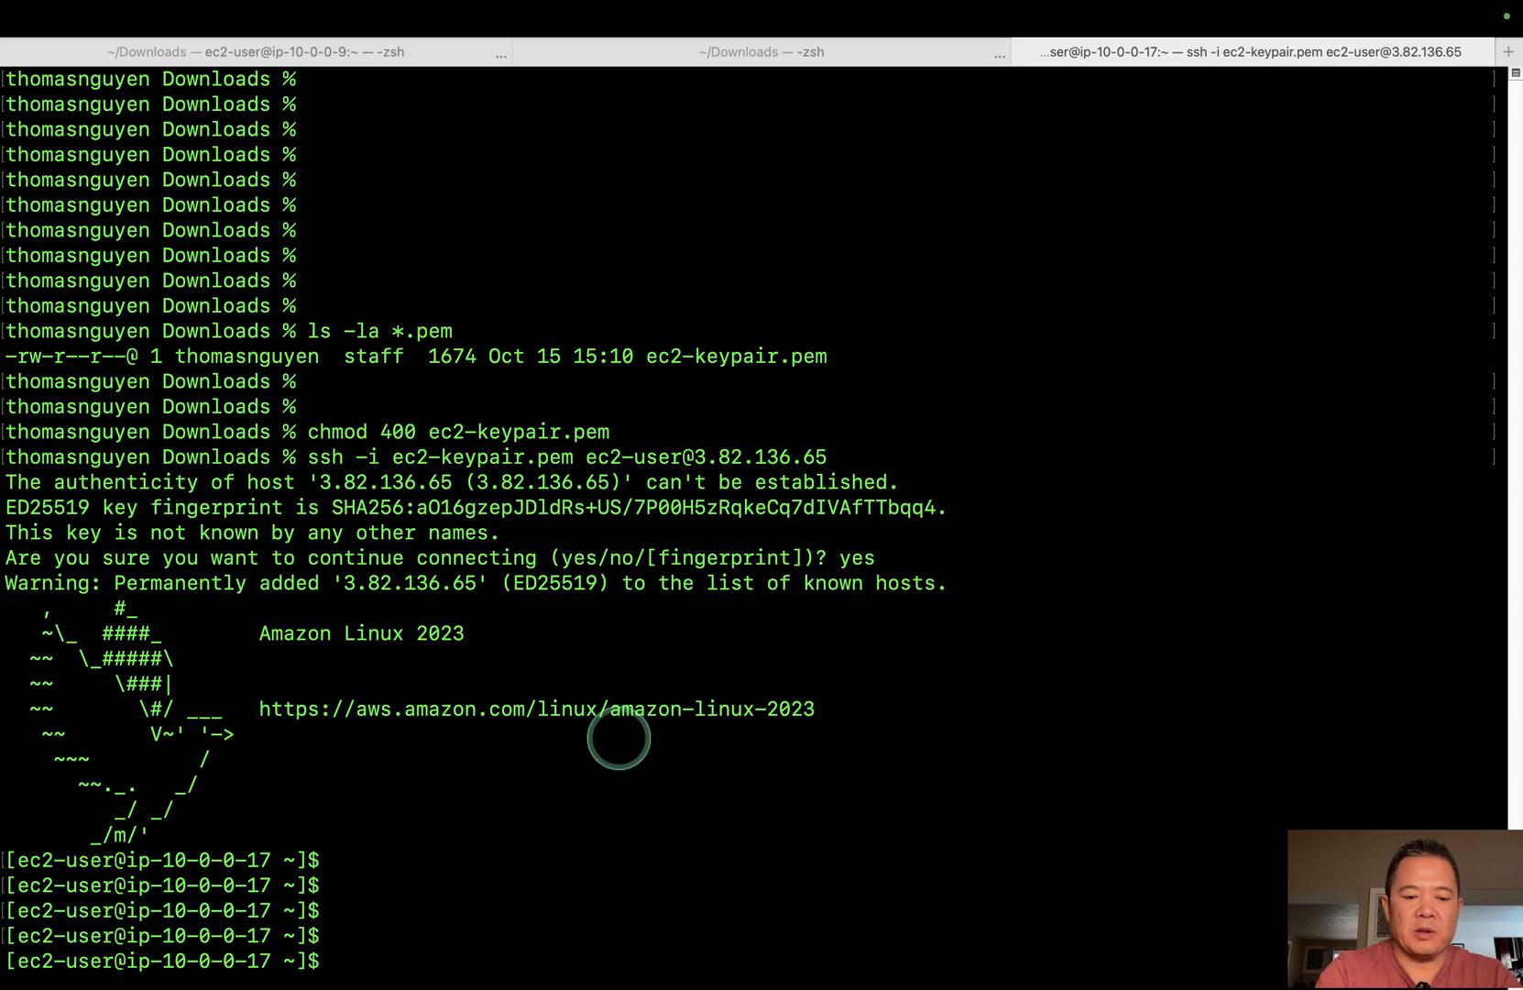
{"action": "type", "text": "uname -a"}
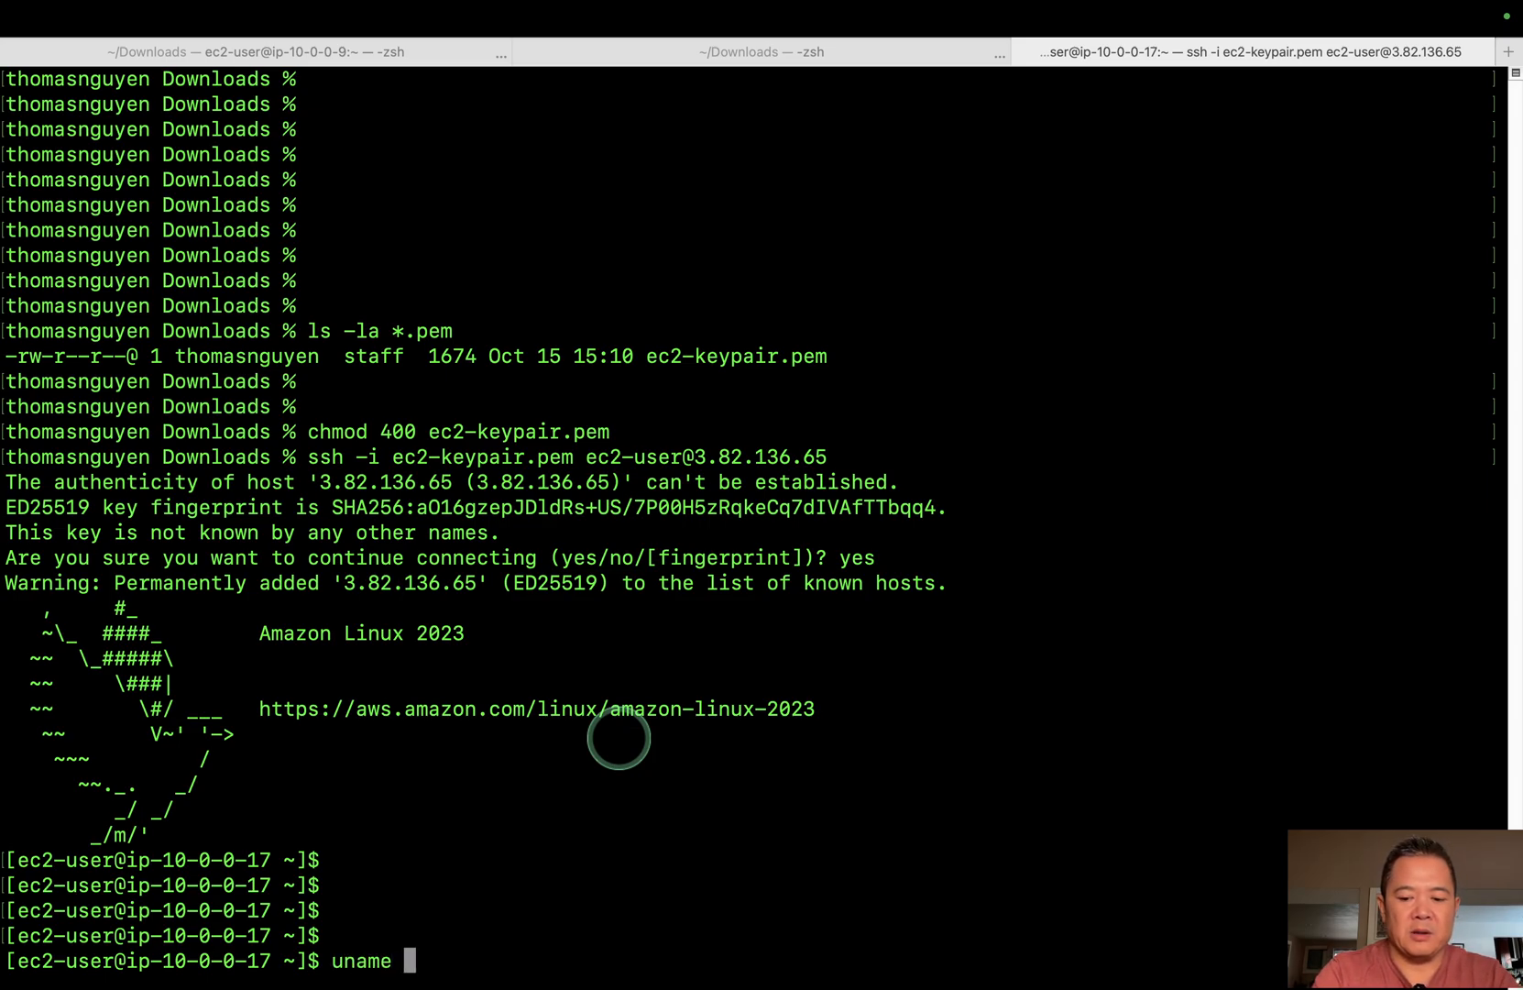
{"action": "key", "text": "Return"}
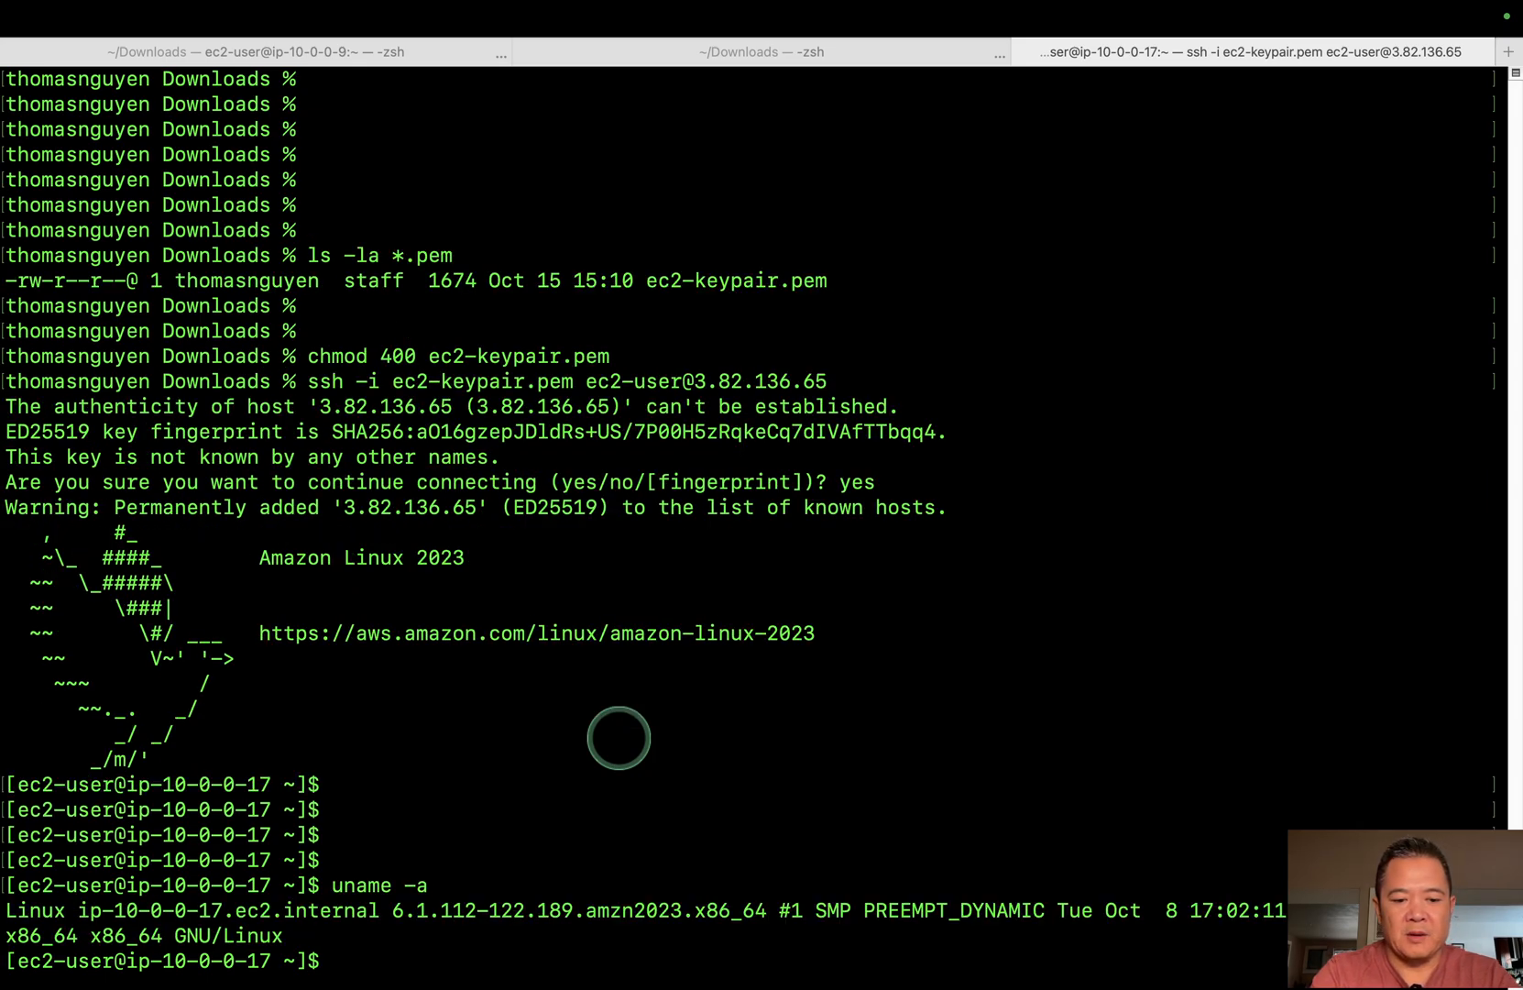
{"action": "key", "text": "Return"}
{"action": "key", "text": "Return"}
{"action": "key", "text": "Return"}
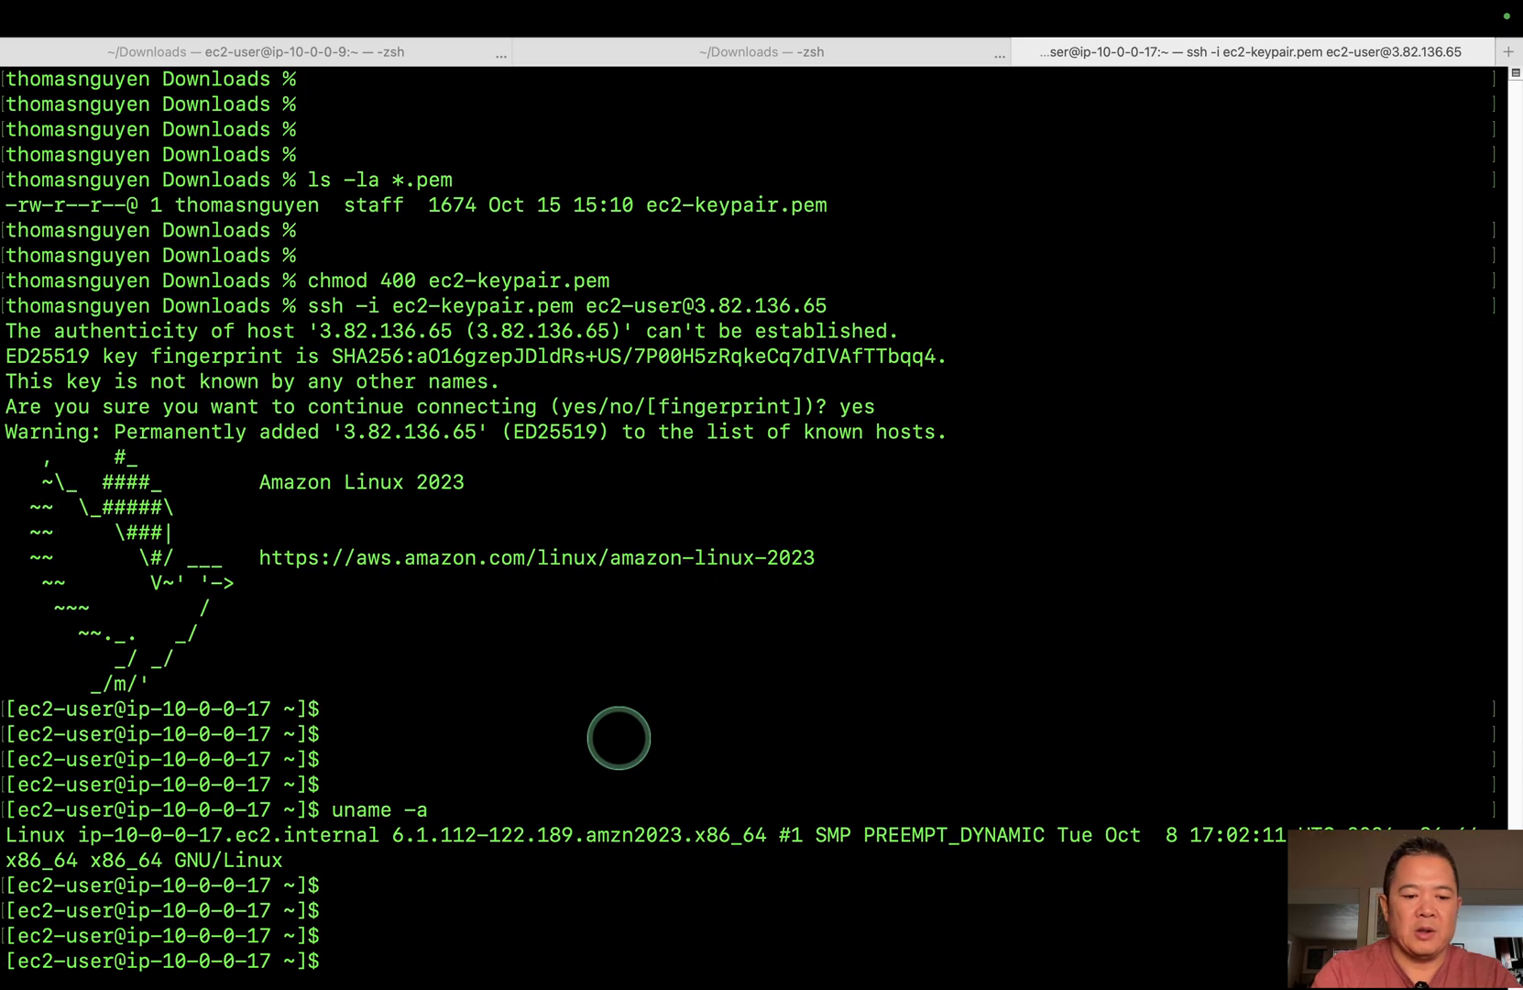
Update the installed packages on ec2a with sudo yum update -y.
{"action": "type", "text": "su"}
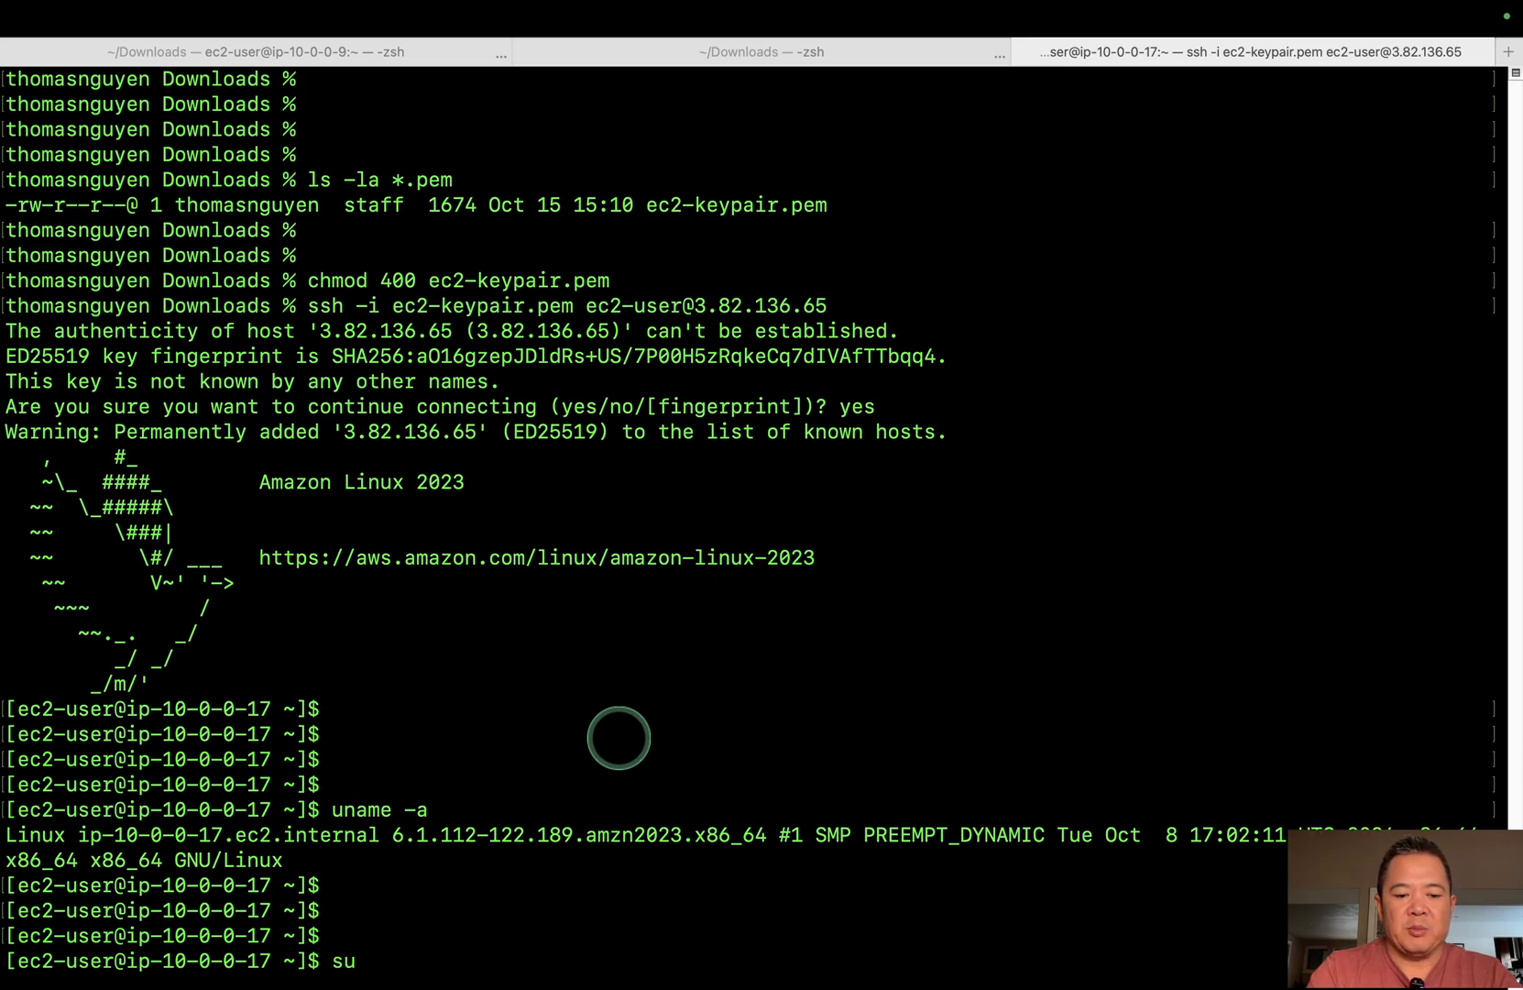
{"action": "type", "text": "do y"}
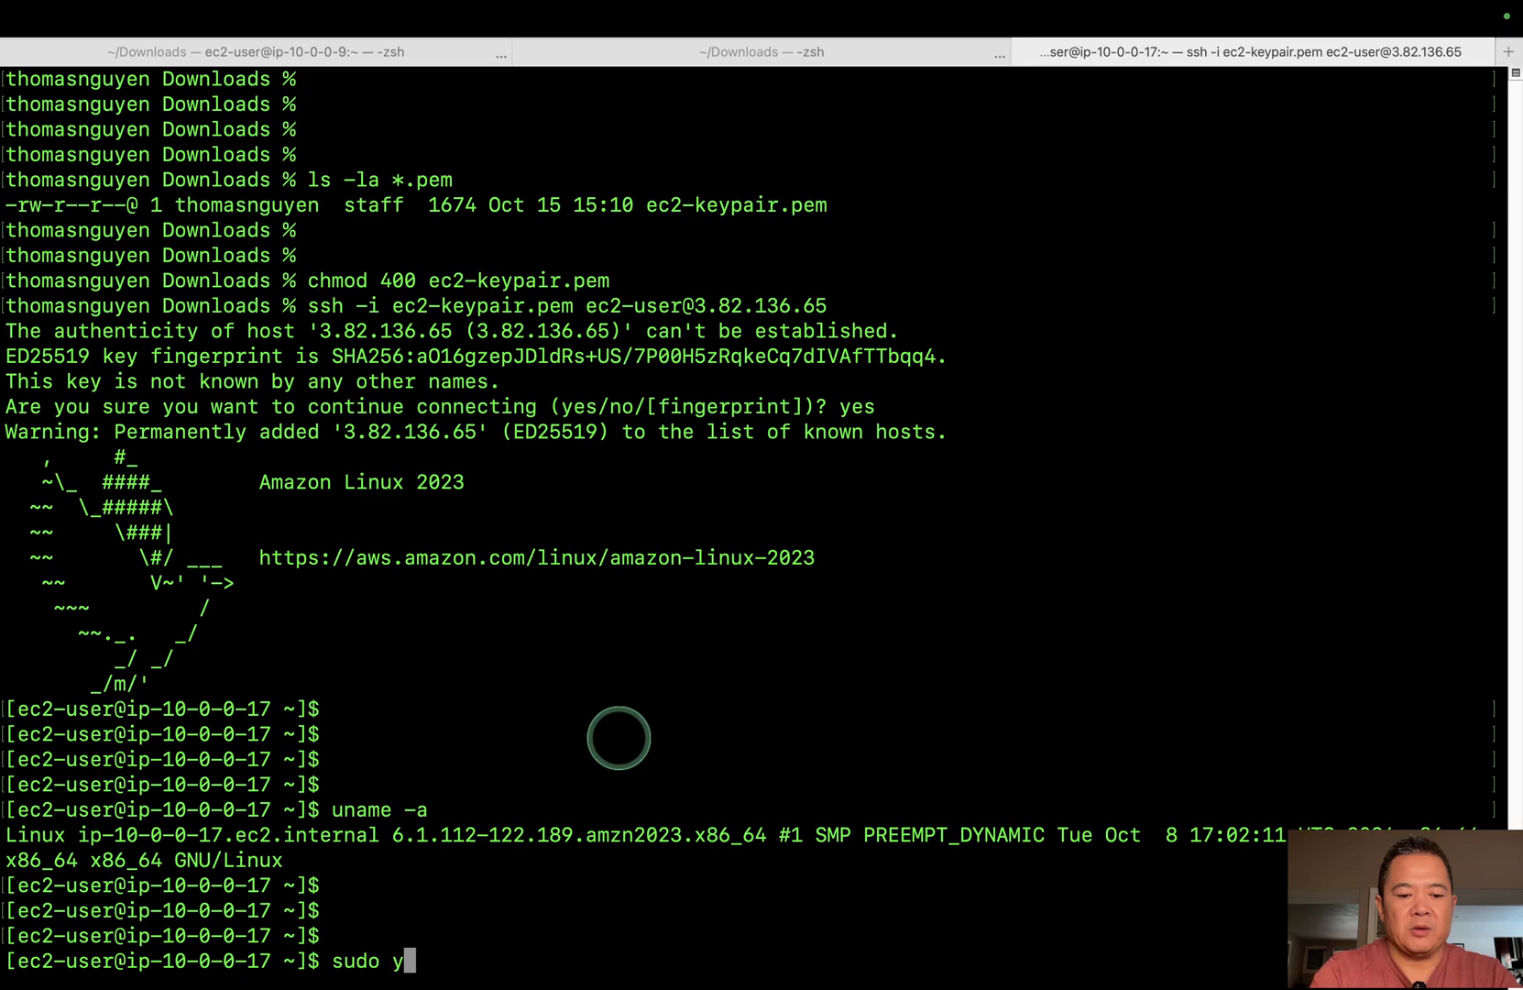
{"action": "type", "text": "um updat"}
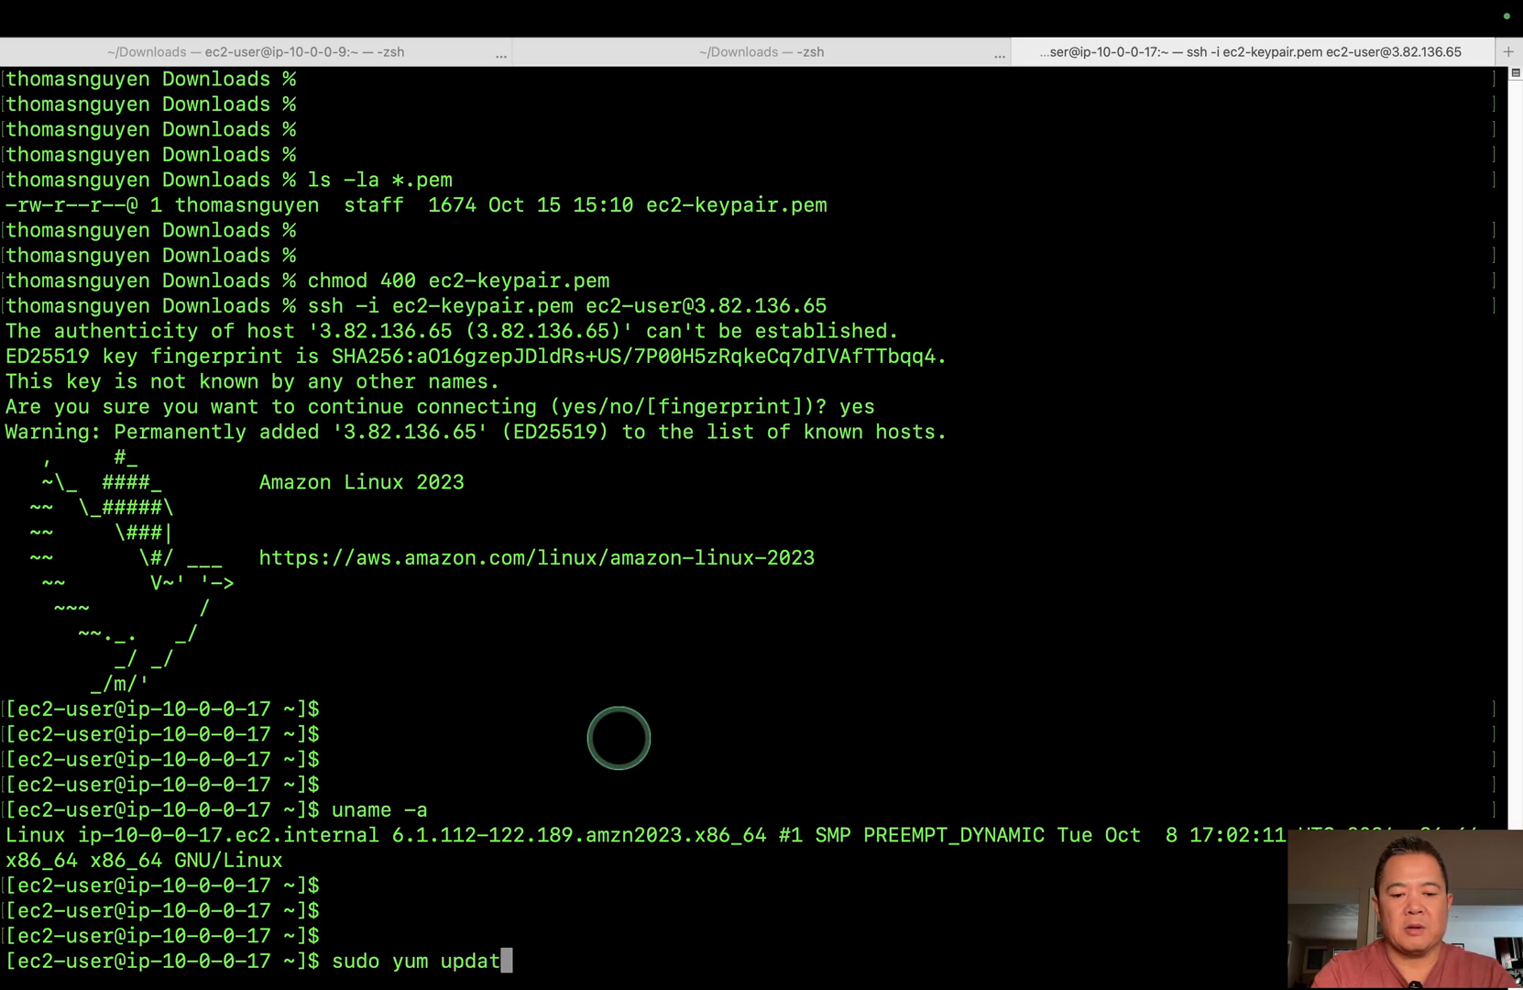
{"action": "type", "text": "e -y"}
{"action": "key", "text": "Return"}
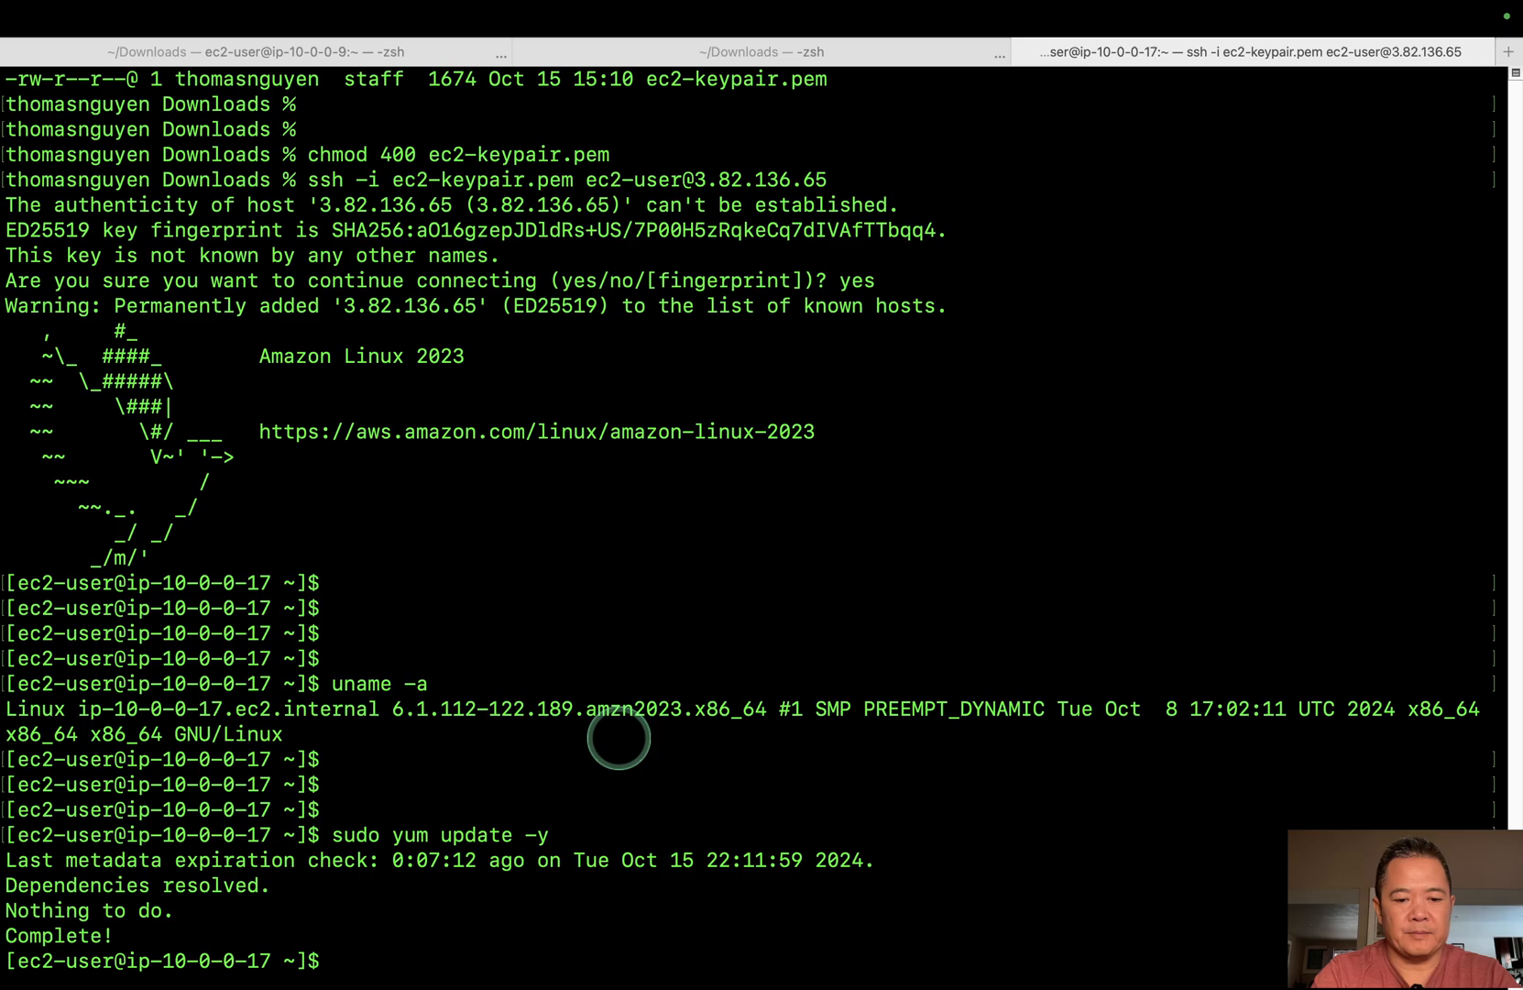
Install the Apache web server on ec2a with sudo yum install httpd, accepting the package transaction.
{"action": "type", "text": "sudo yum "}
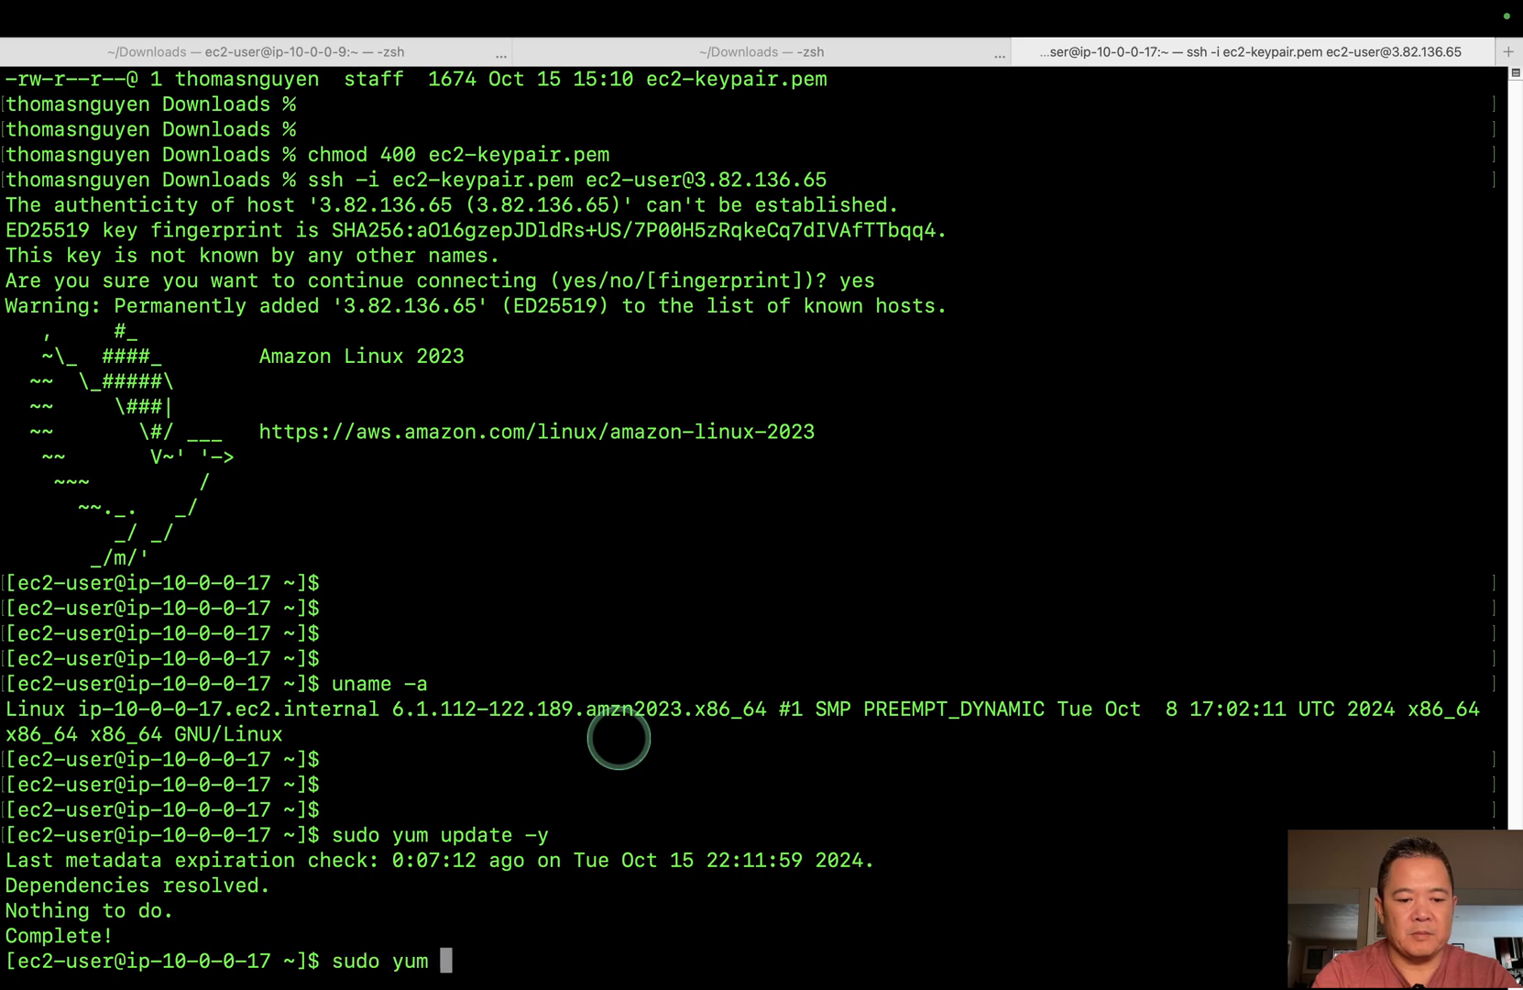
{"action": "type", "text": "install httpd"}
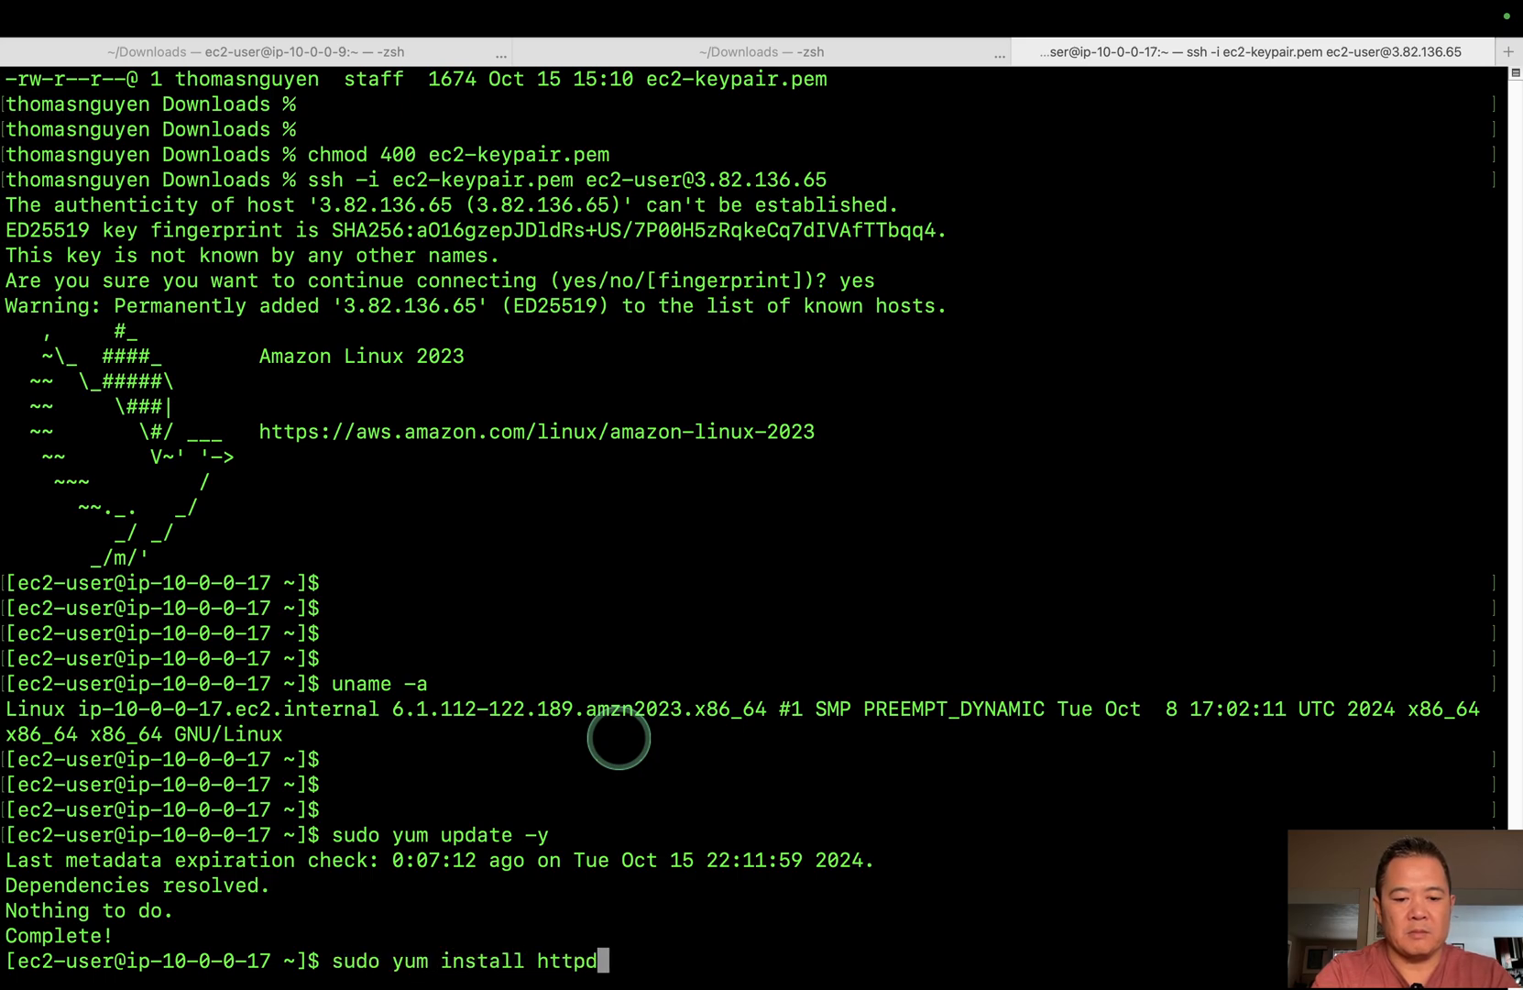
{"action": "key", "text": "Return"}
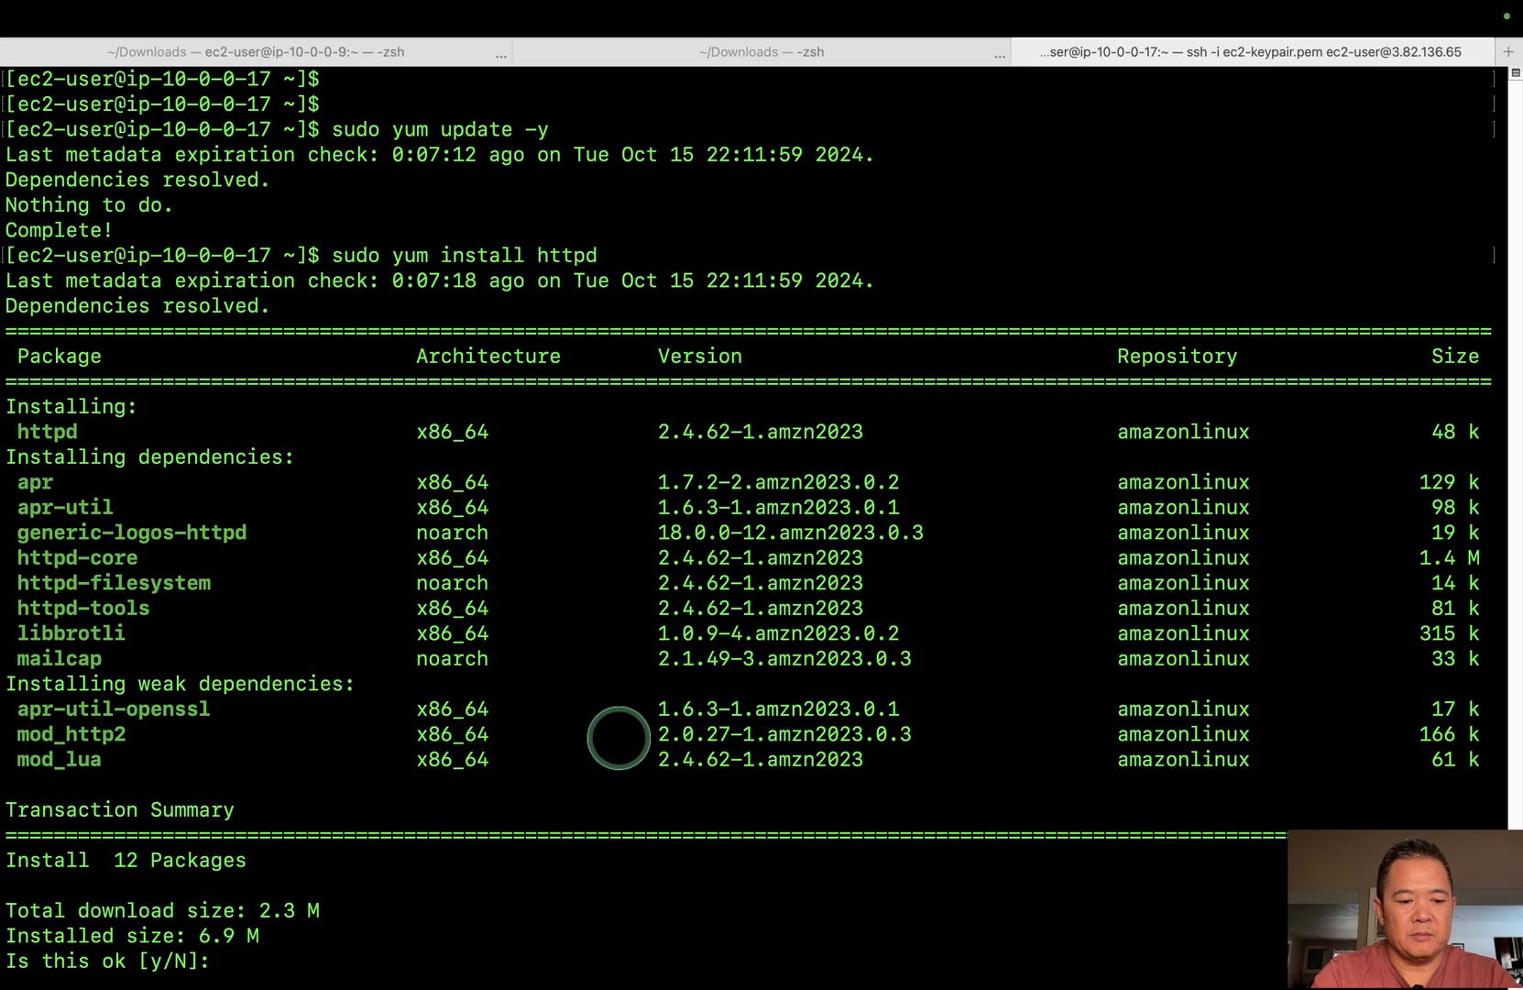
{"action": "type", "text": "y"}
{"action": "key", "text": "Return"}
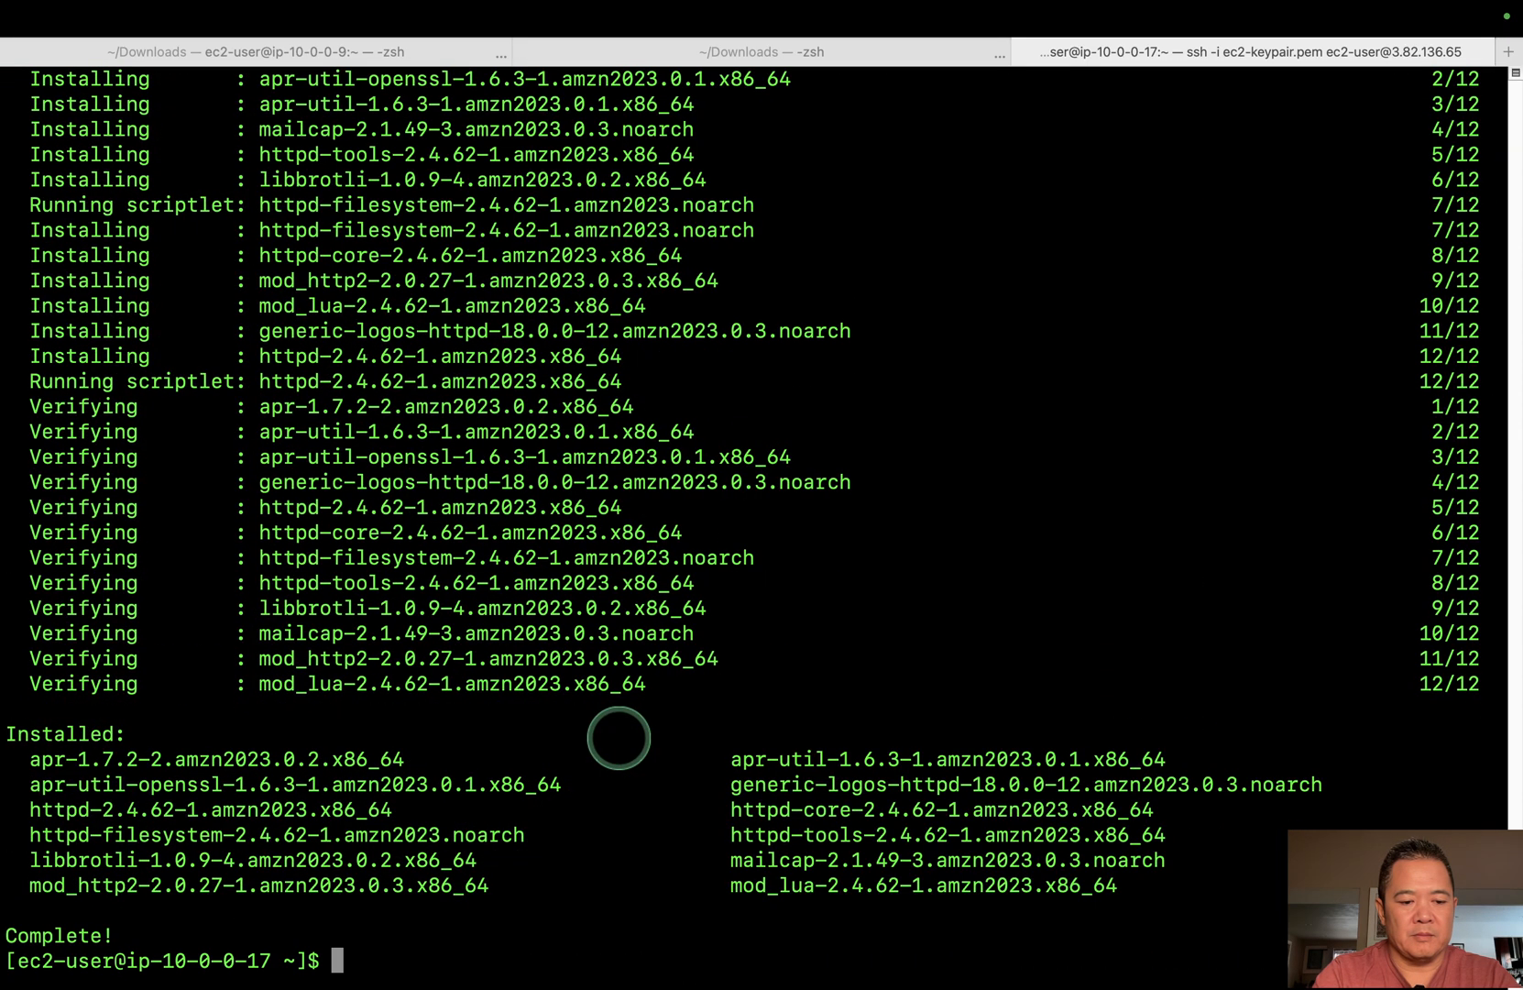
{"action": "key", "text": "Return"}
{"action": "key", "text": "Return"}
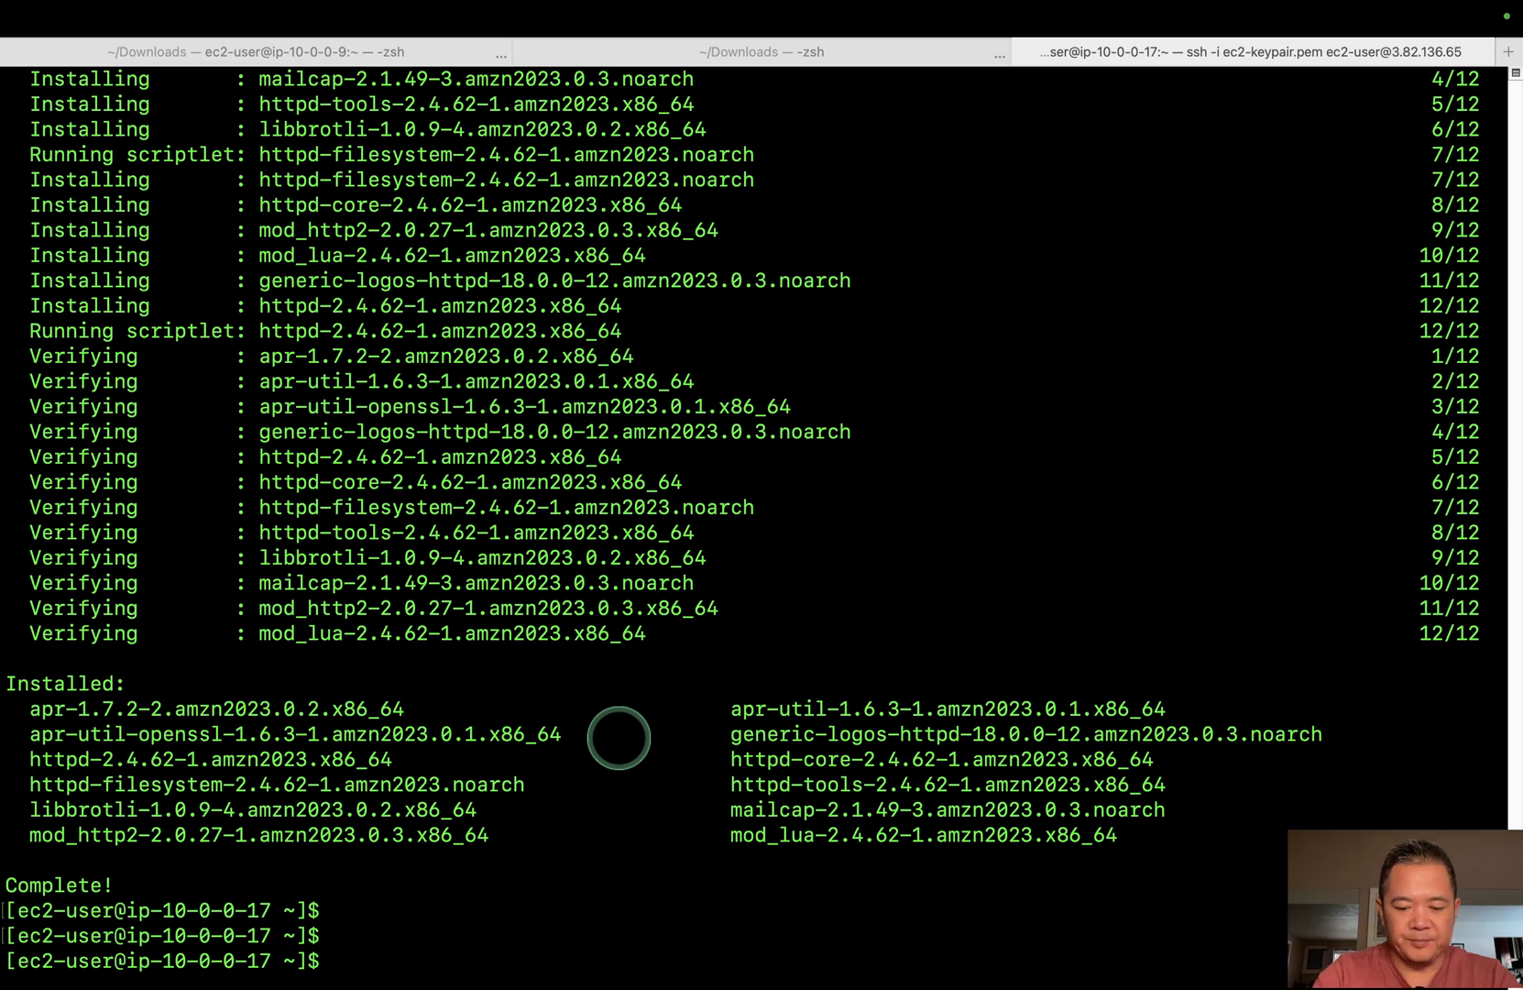
Start the web server on ec2a with sudo systemctl start httpd.
{"action": "type", "text": "sys"}
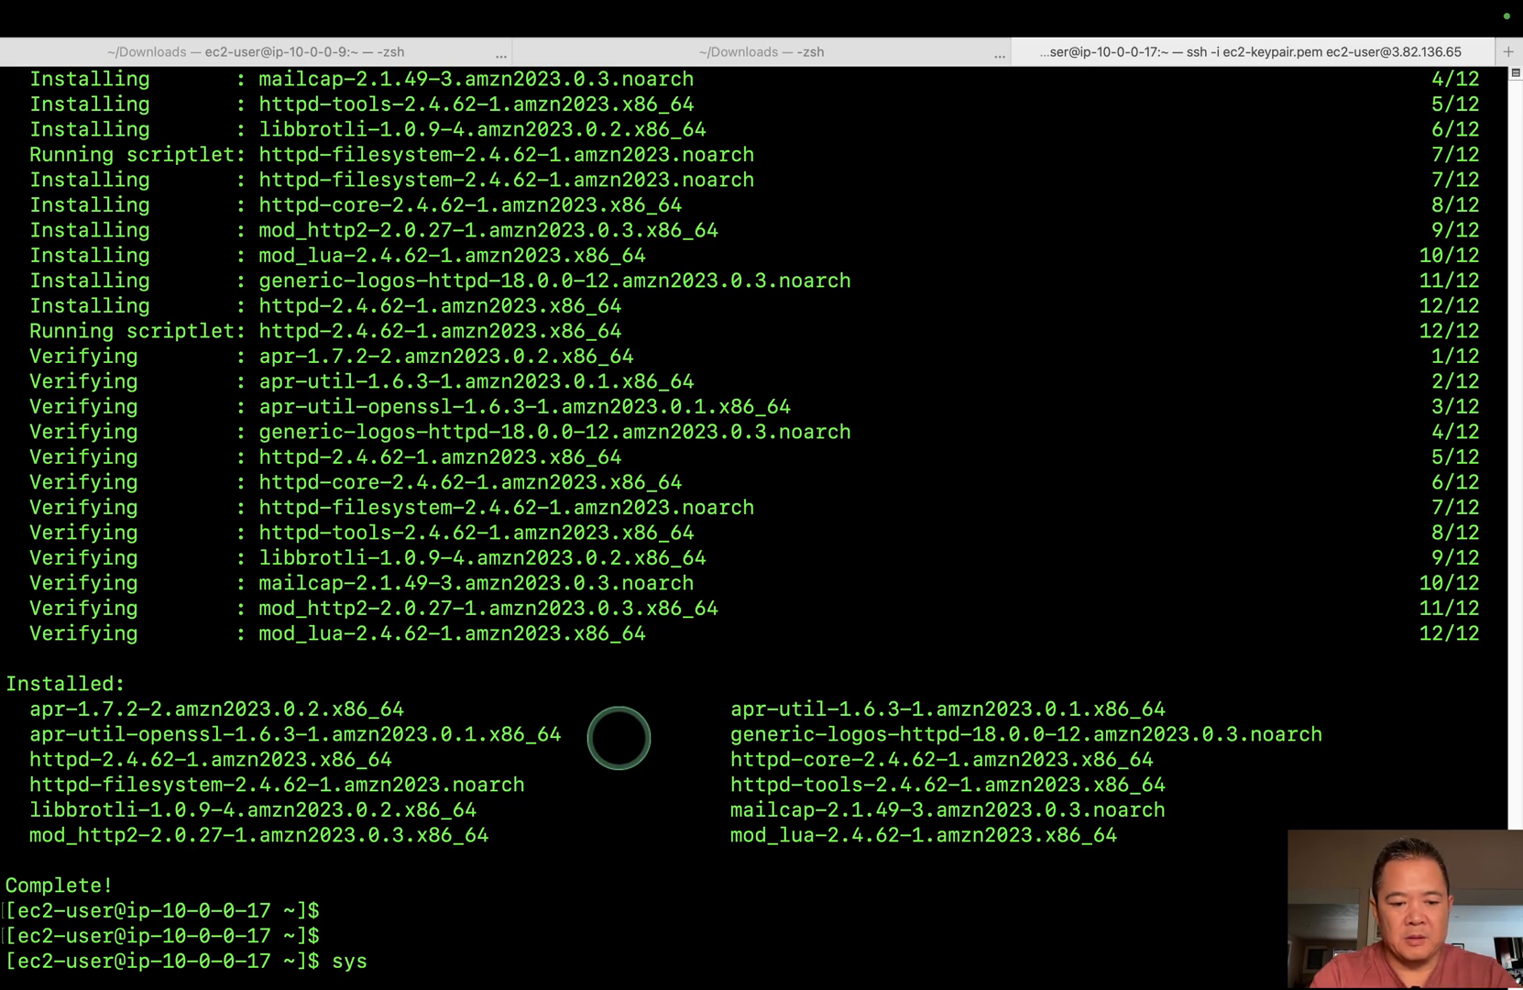
{"action": "key", "text": "BackSpace"}
{"action": "key", "text": "BackSpace"}
{"action": "key", "text": "BackSpace"}
{"action": "type", "text": "sudo s"}
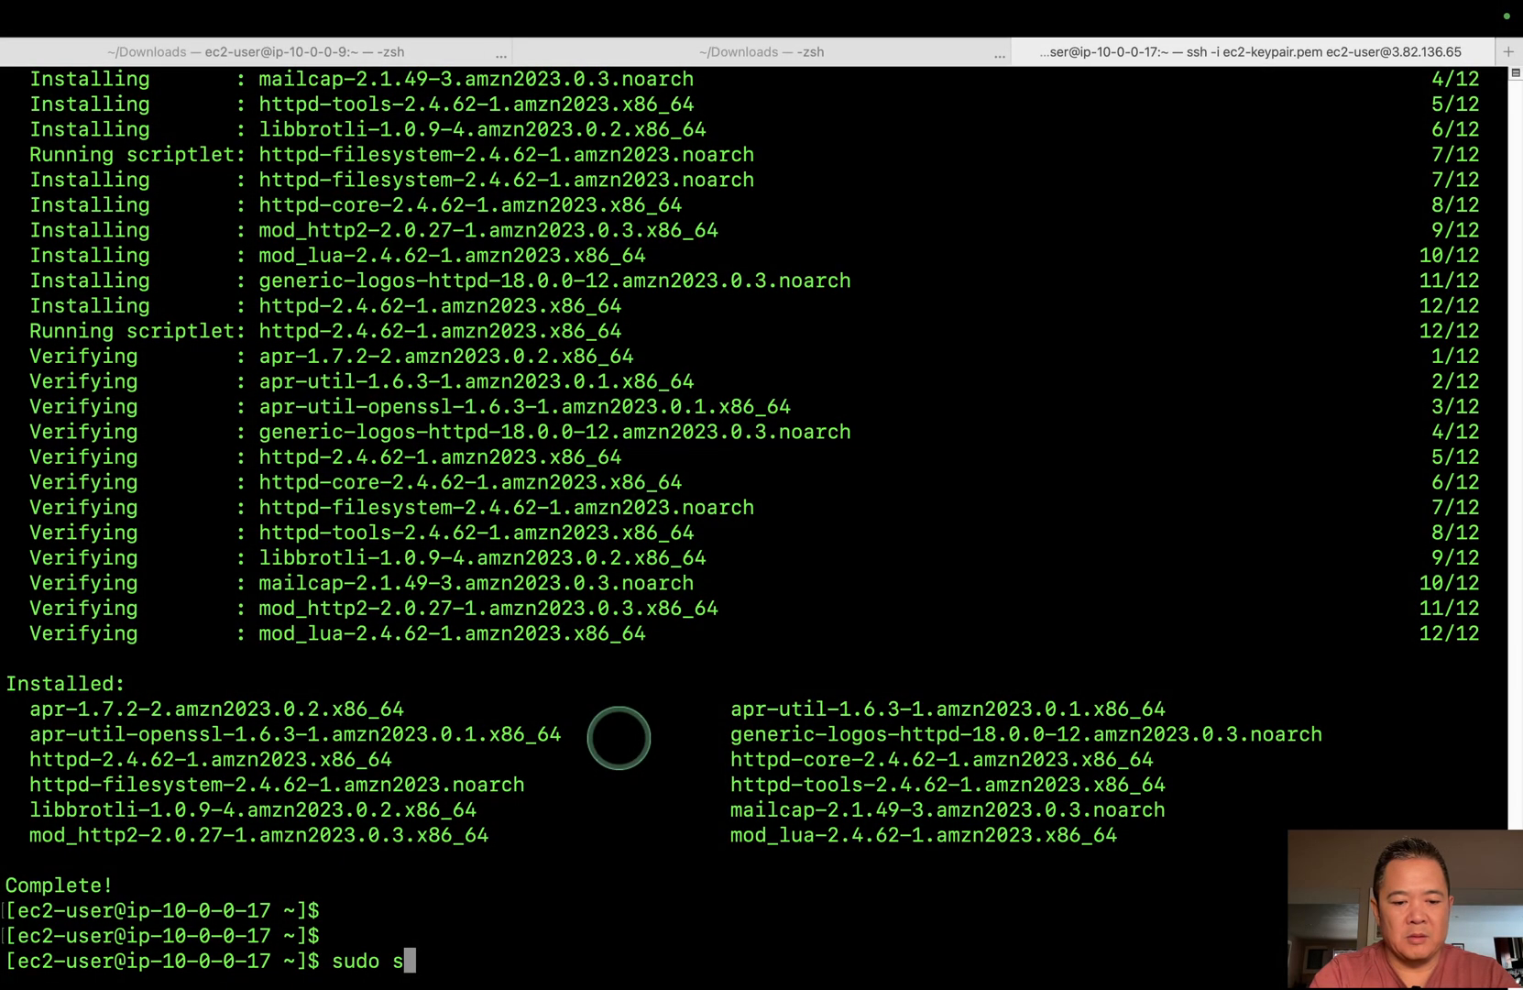
{"action": "type", "text": "ystem"}
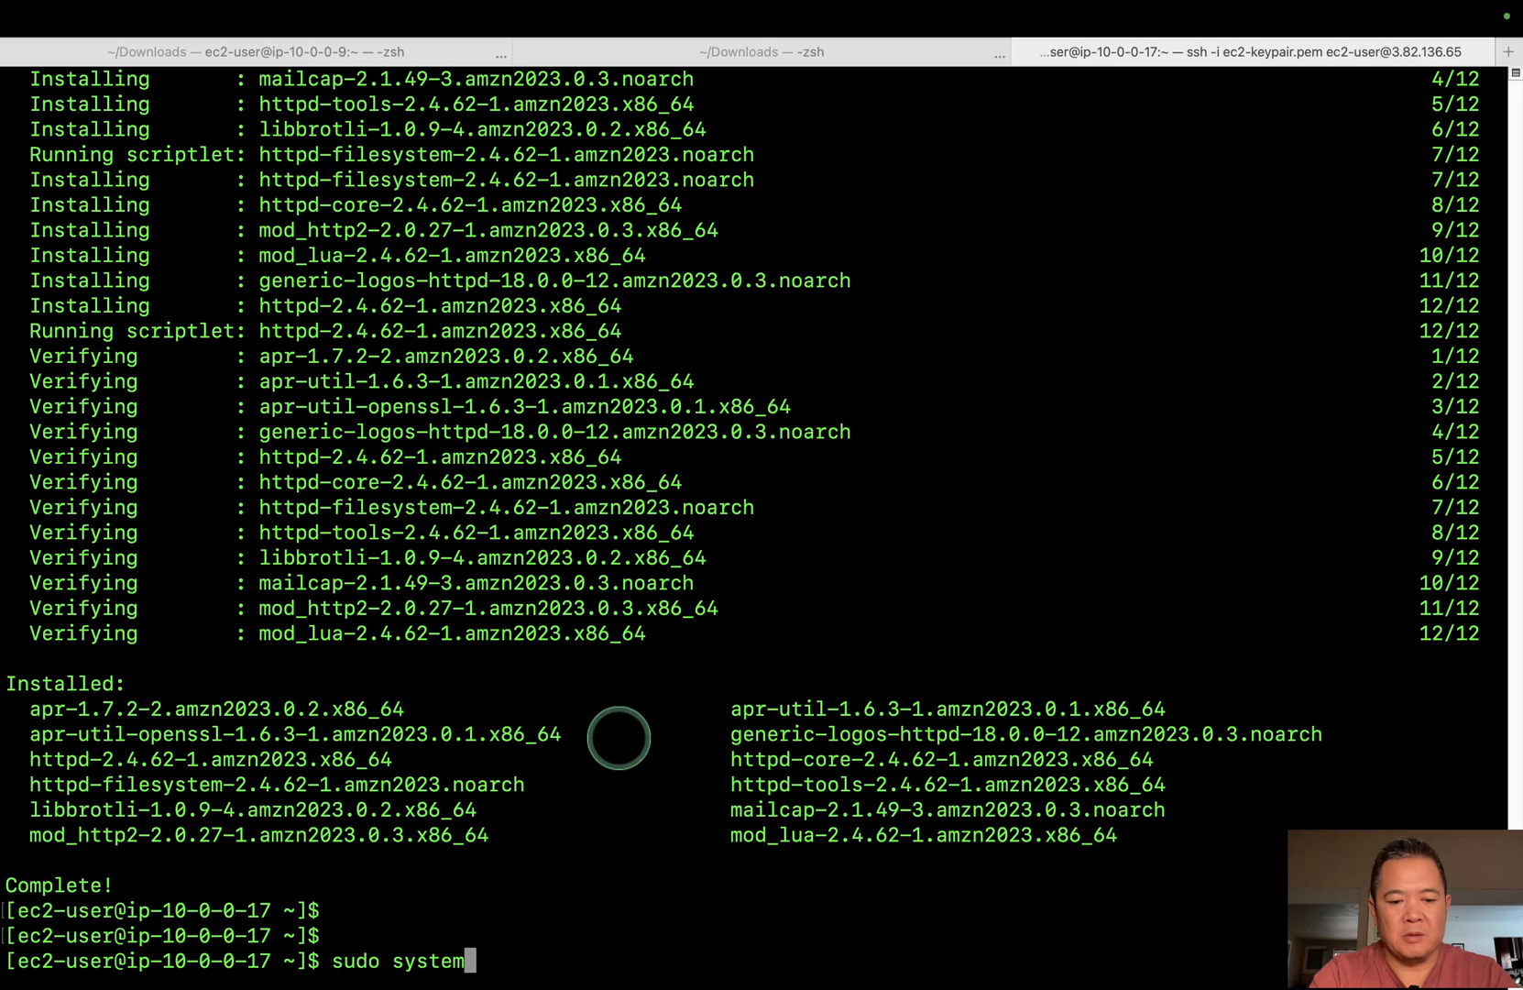
{"action": "type", "text": "ctl "}
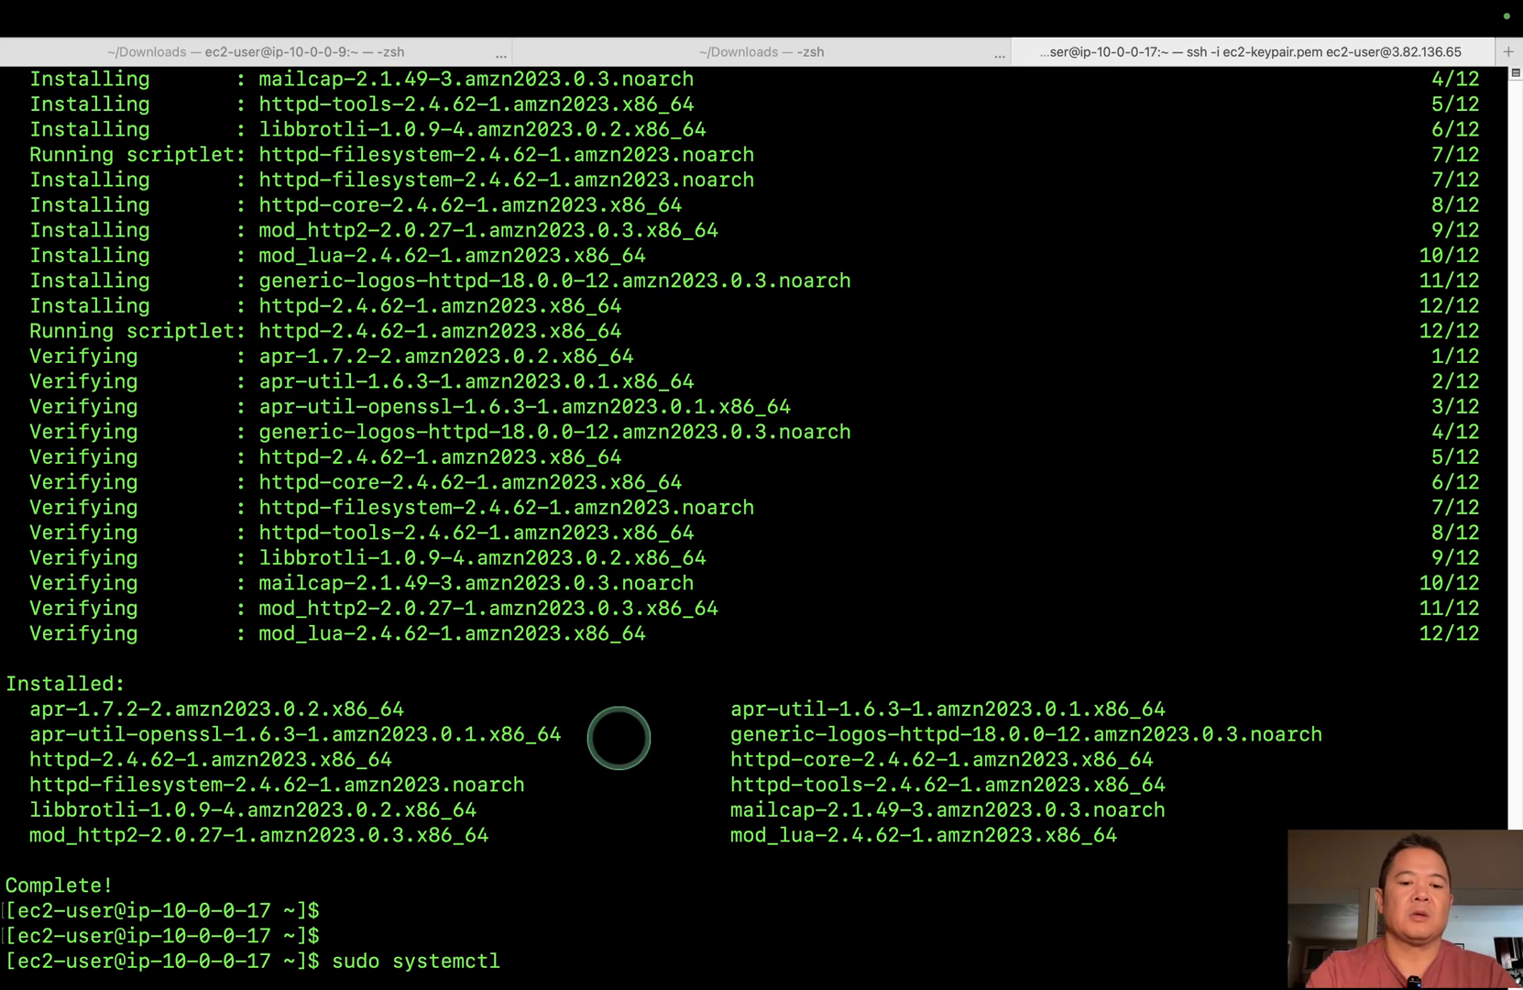
{"action": "type", "text": "st"}
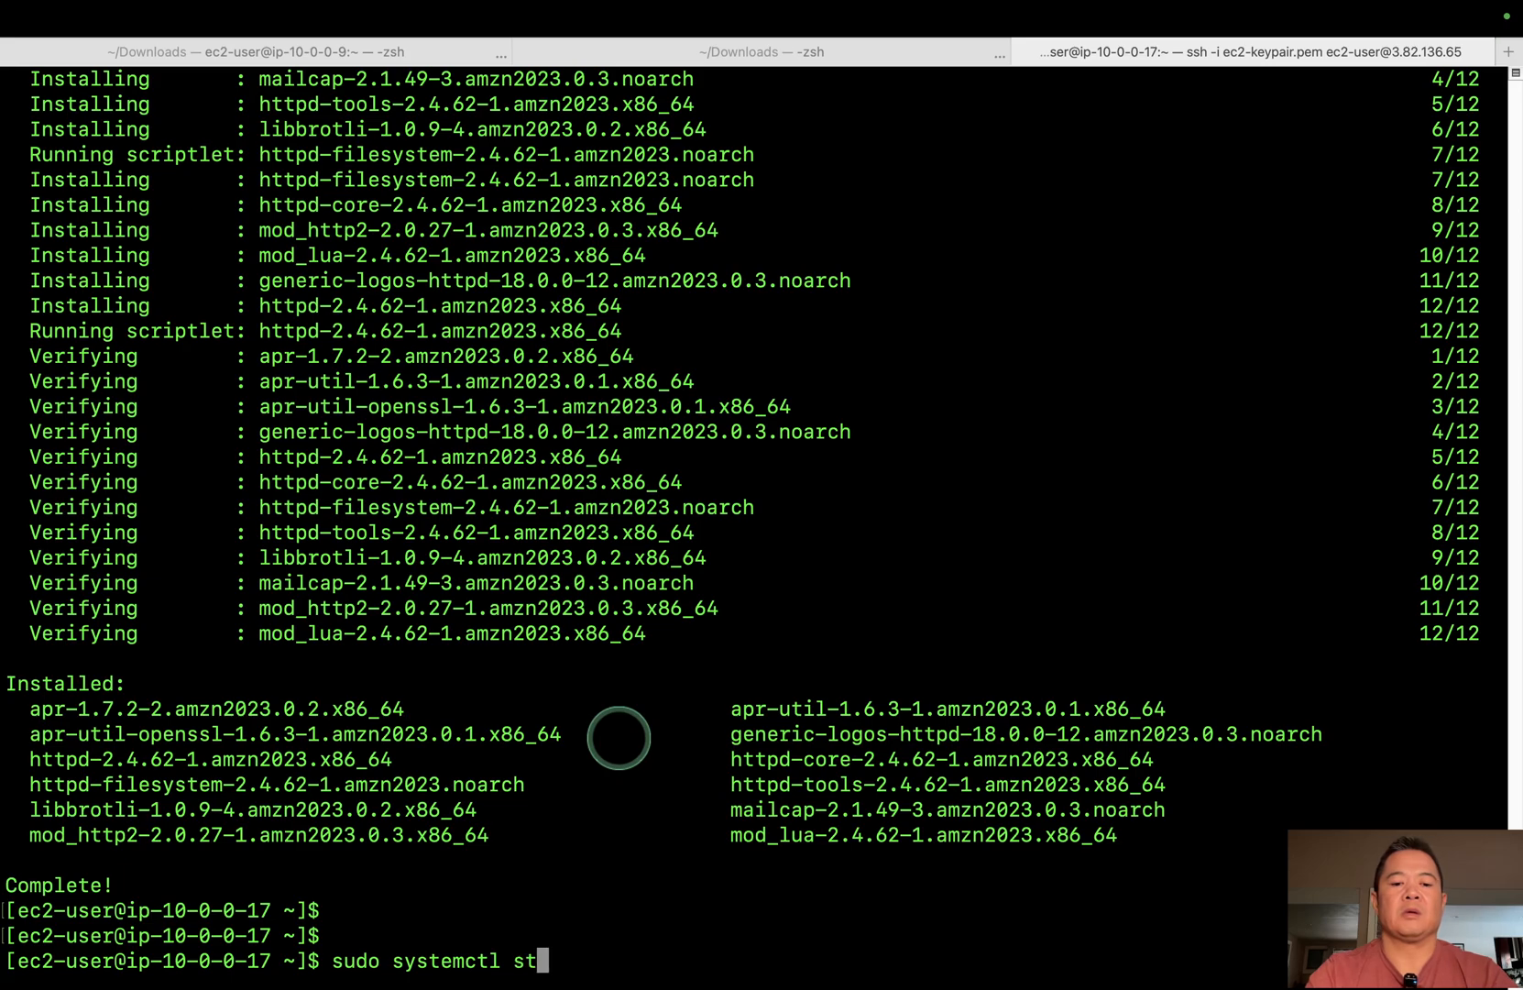
{"action": "type", "text": "art httpd"}
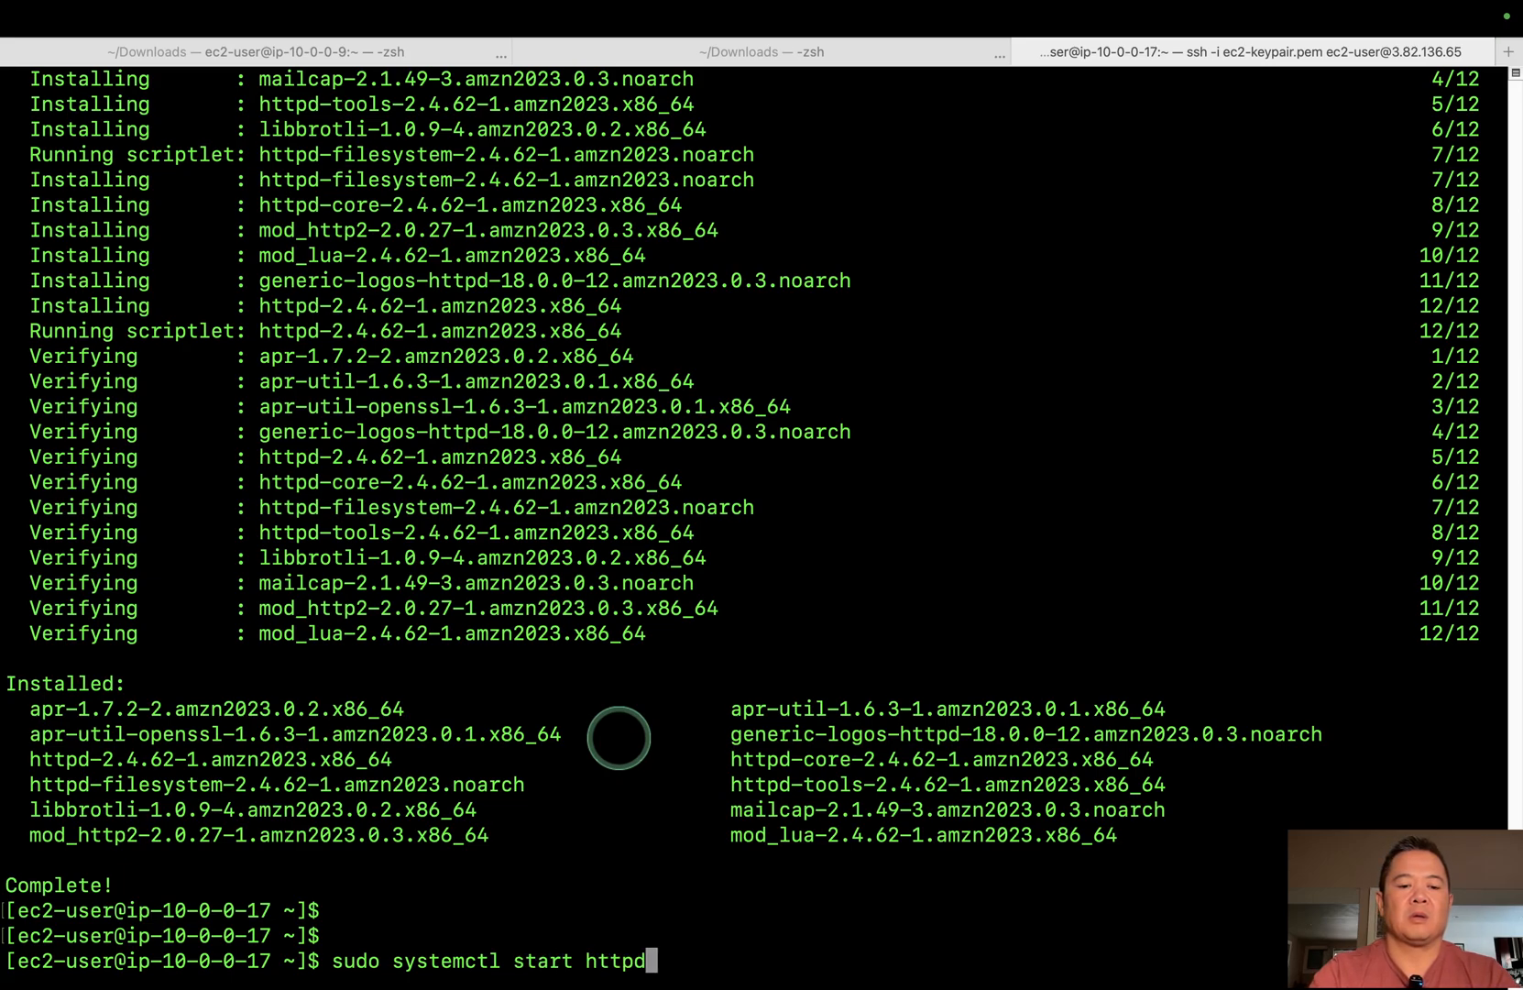
{"action": "key", "text": "Return"}
Enable the web server at boot on ec2a with sudo systemctl enable httpd.
{"action": "type", "text": "sudo system"}
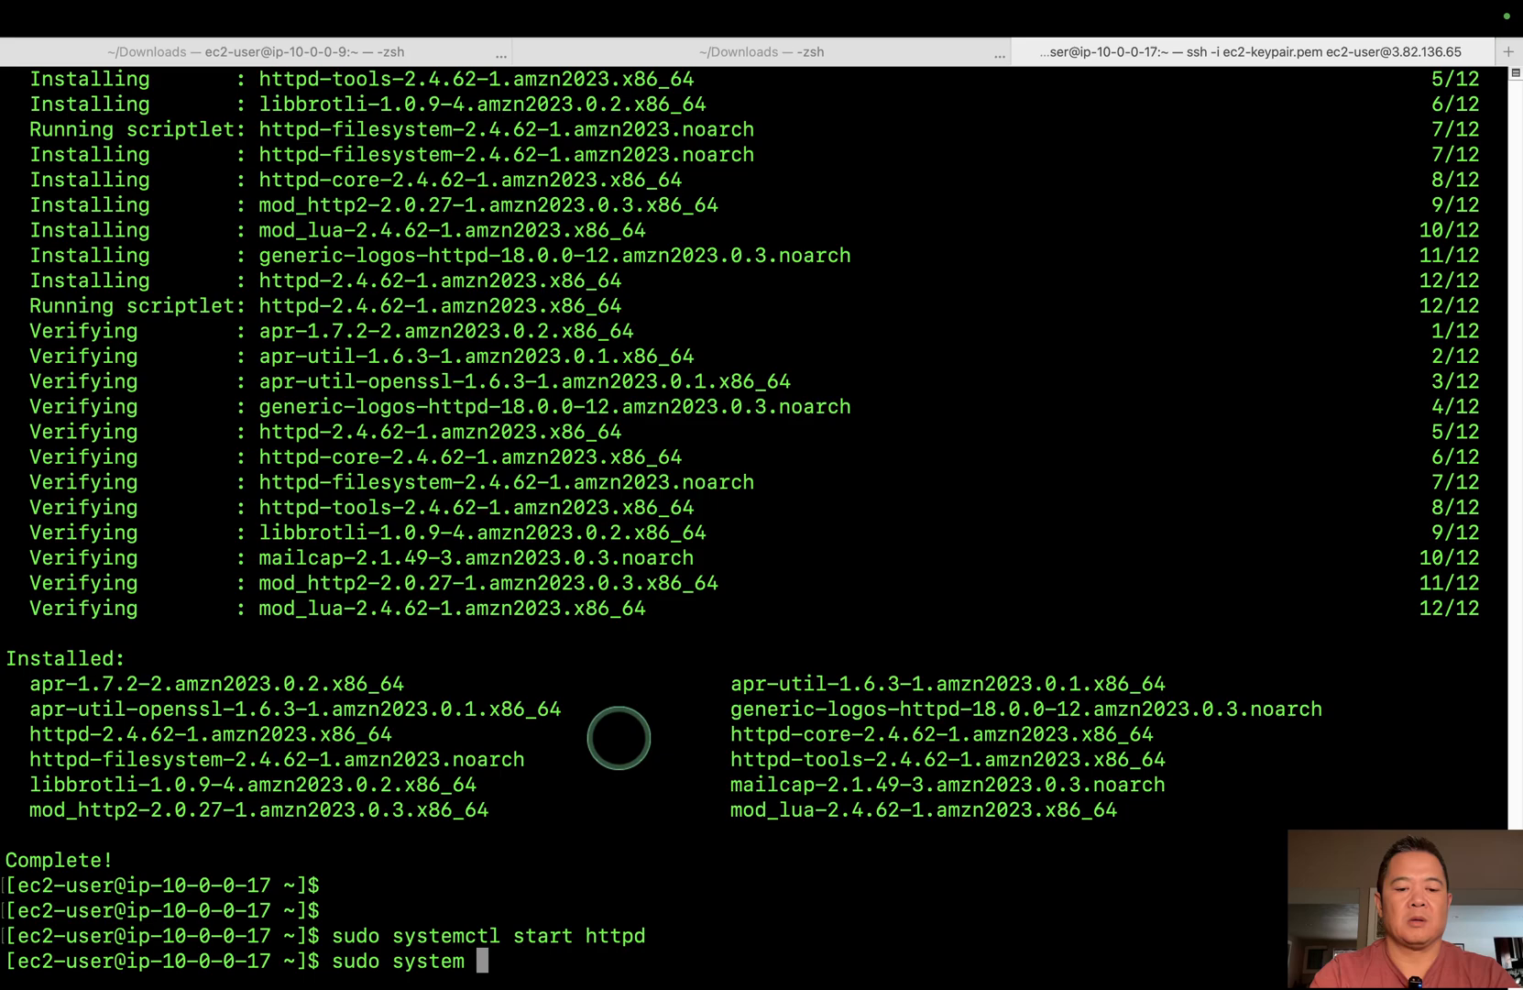
{"action": "key", "text": "BackSpace"}
{"action": "type", "text": "ctl enable h"}
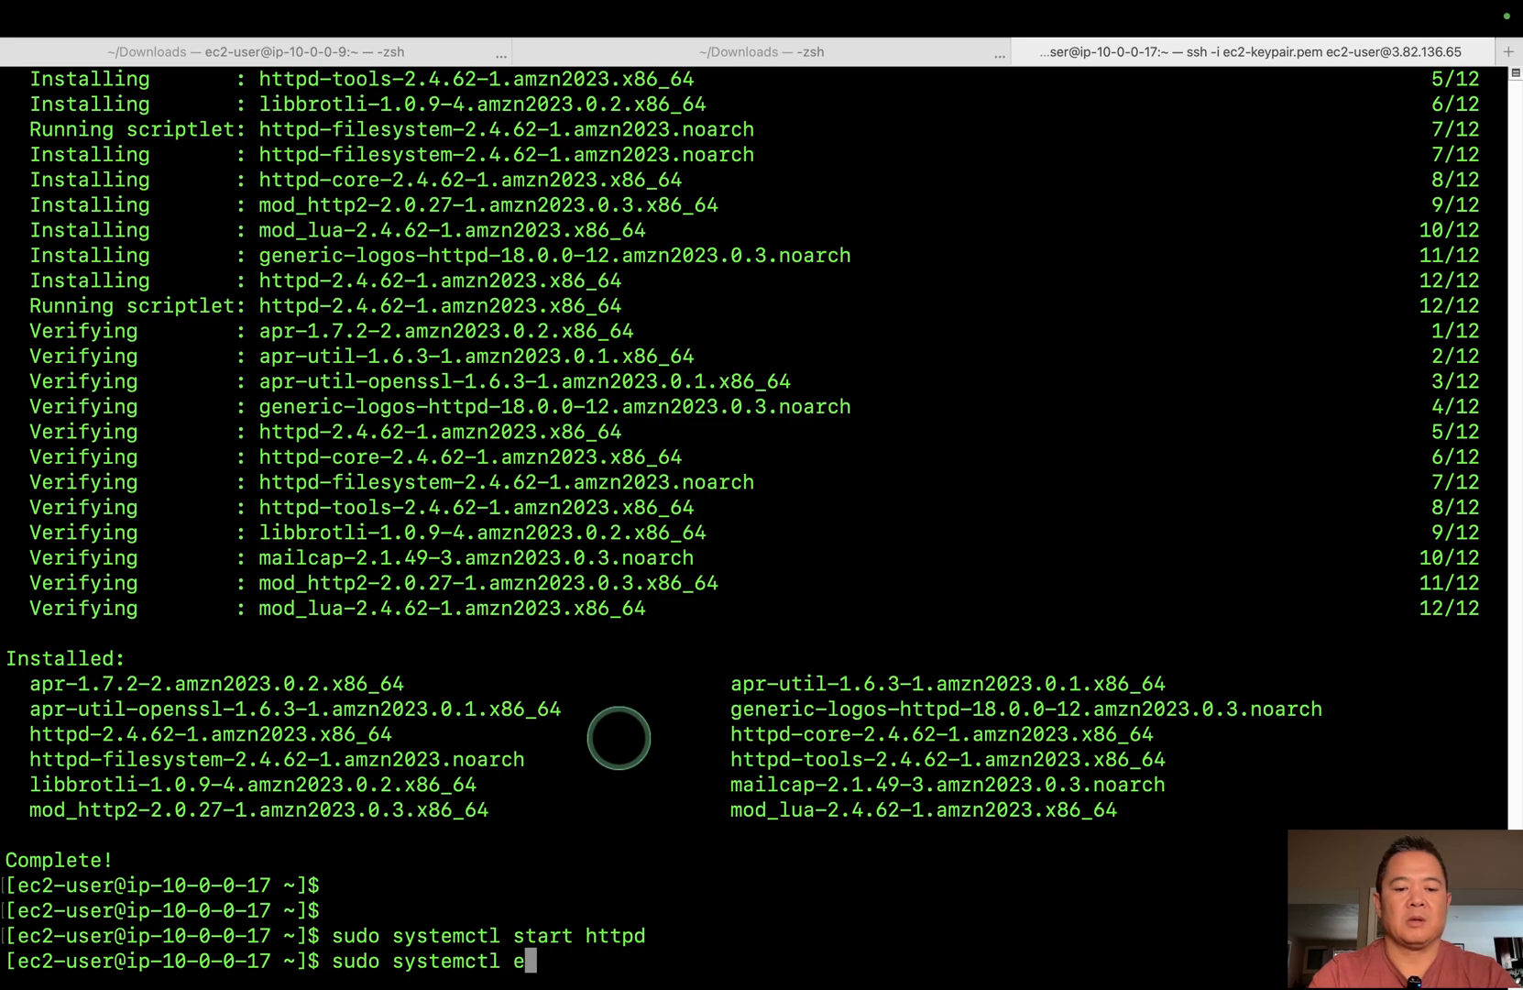
{"action": "type", "text": "ttpd"}
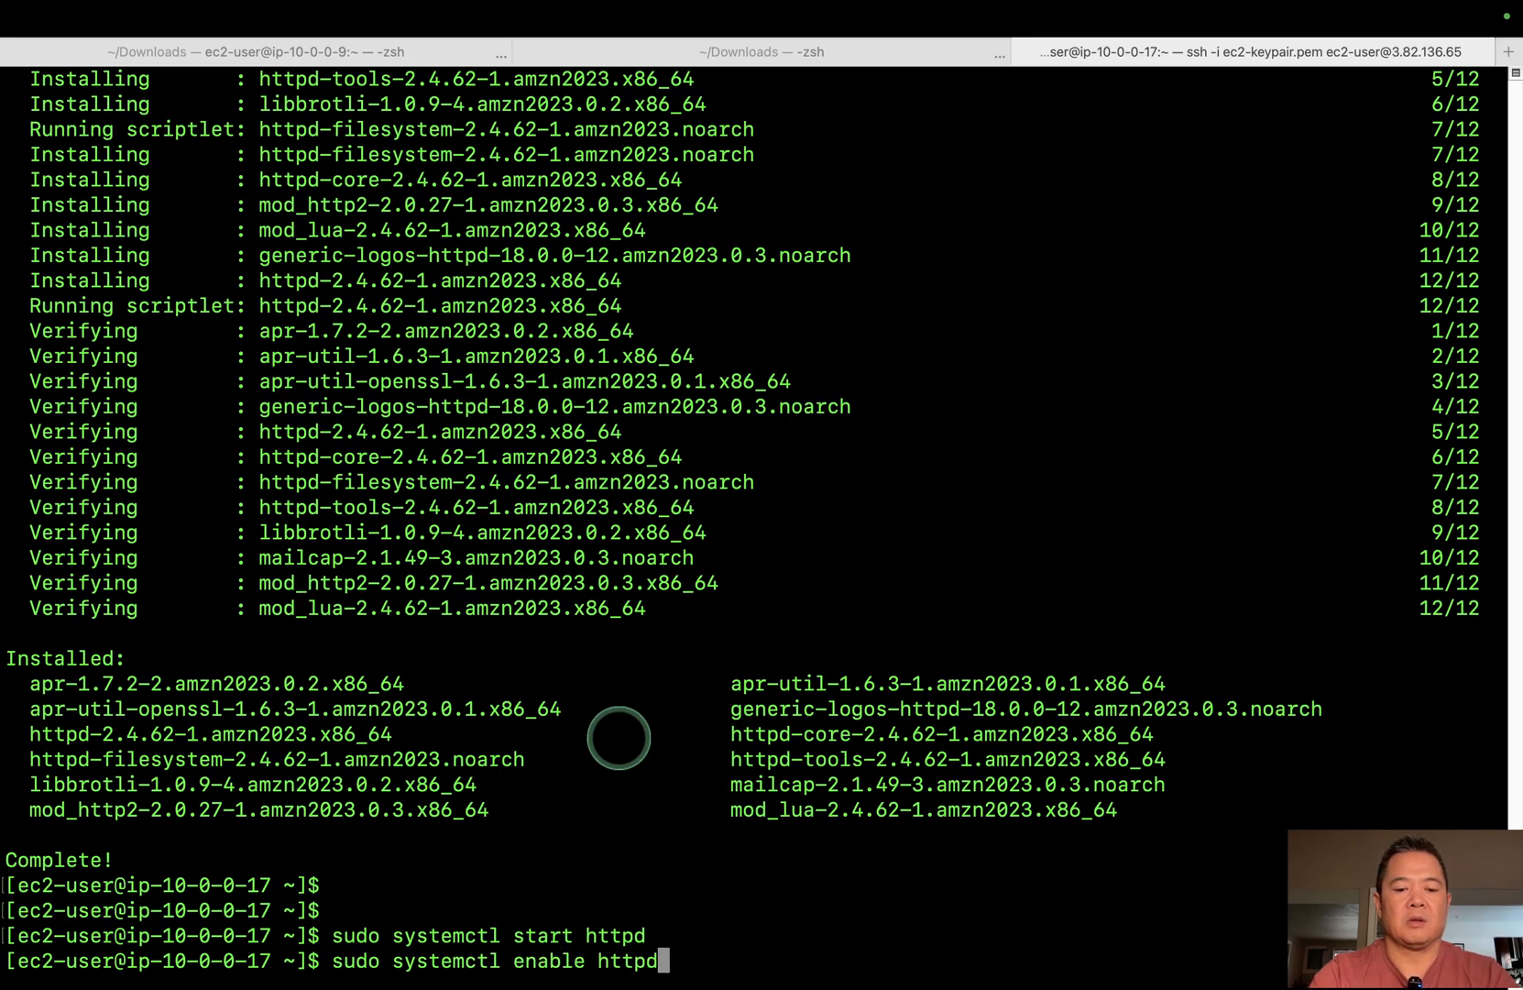
{"action": "key", "text": "Return"}
{"action": "key", "text": "Return"}
{"action": "key", "text": "Return"}
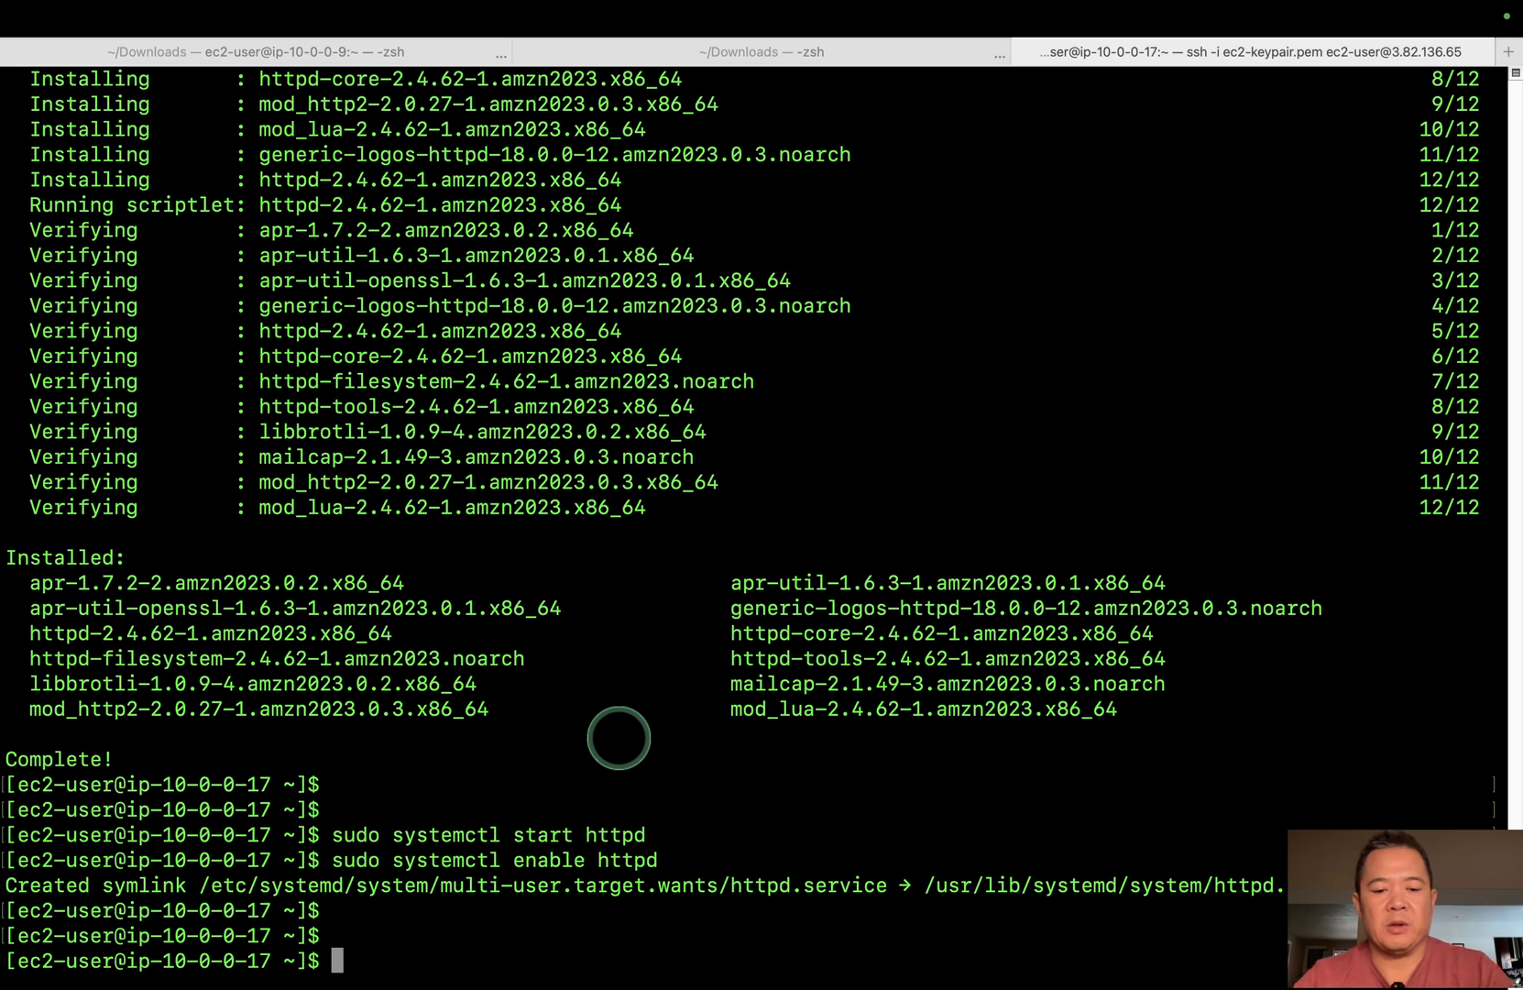
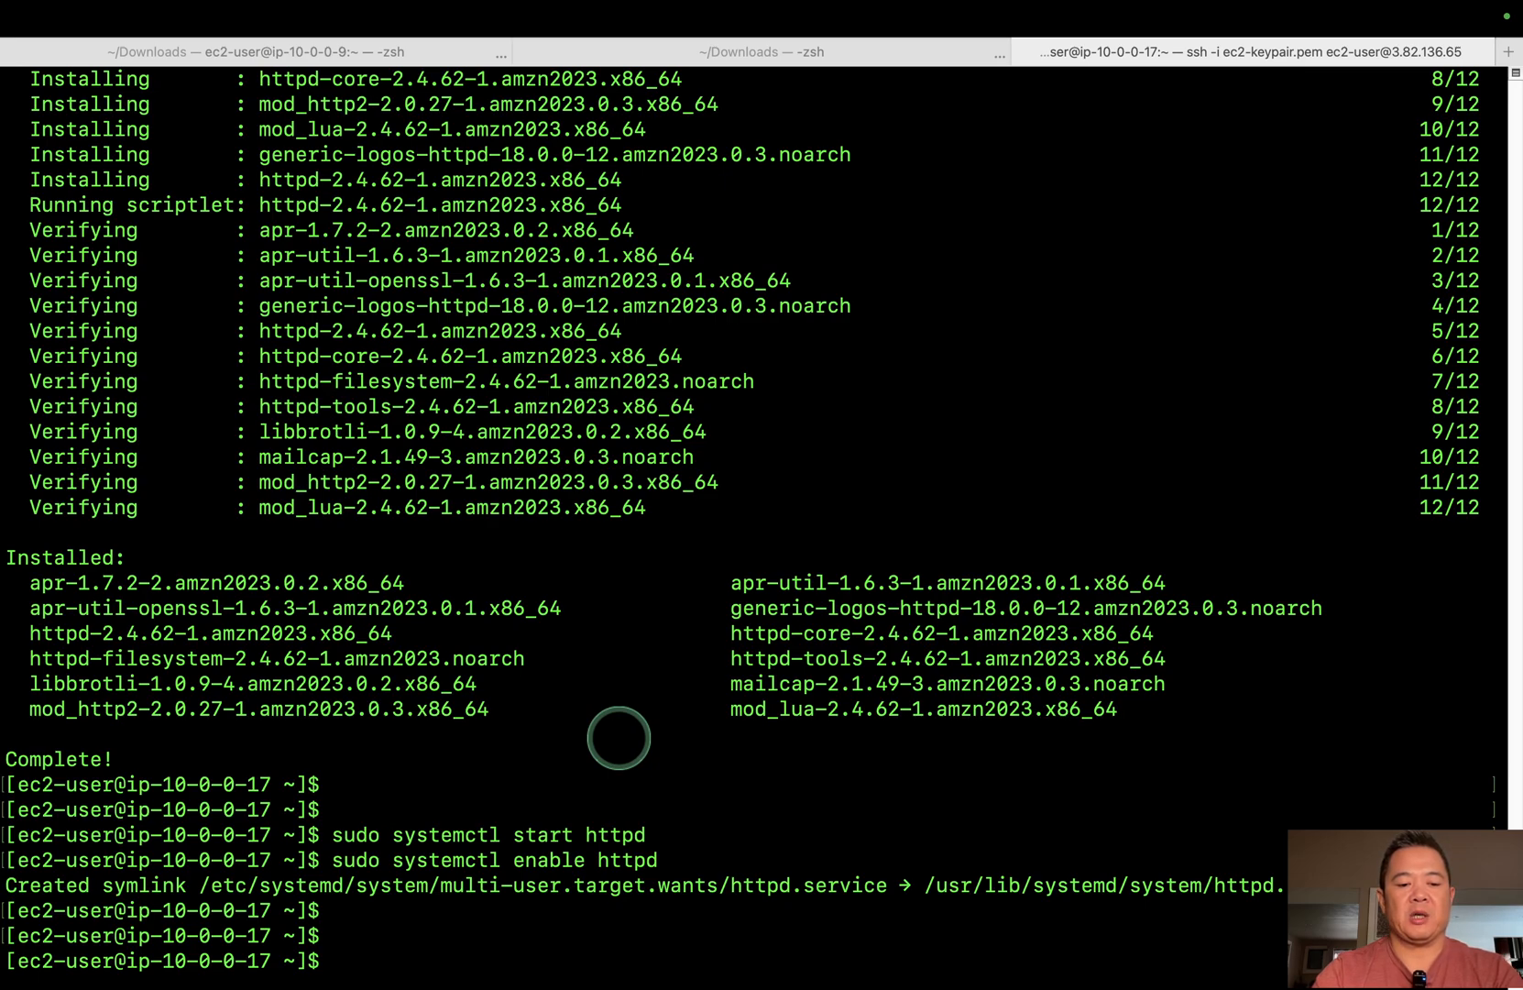
Change to the web root directory /var/www/html on ec2a and list its contents with ls.
{"action": "type", "text": "c"}
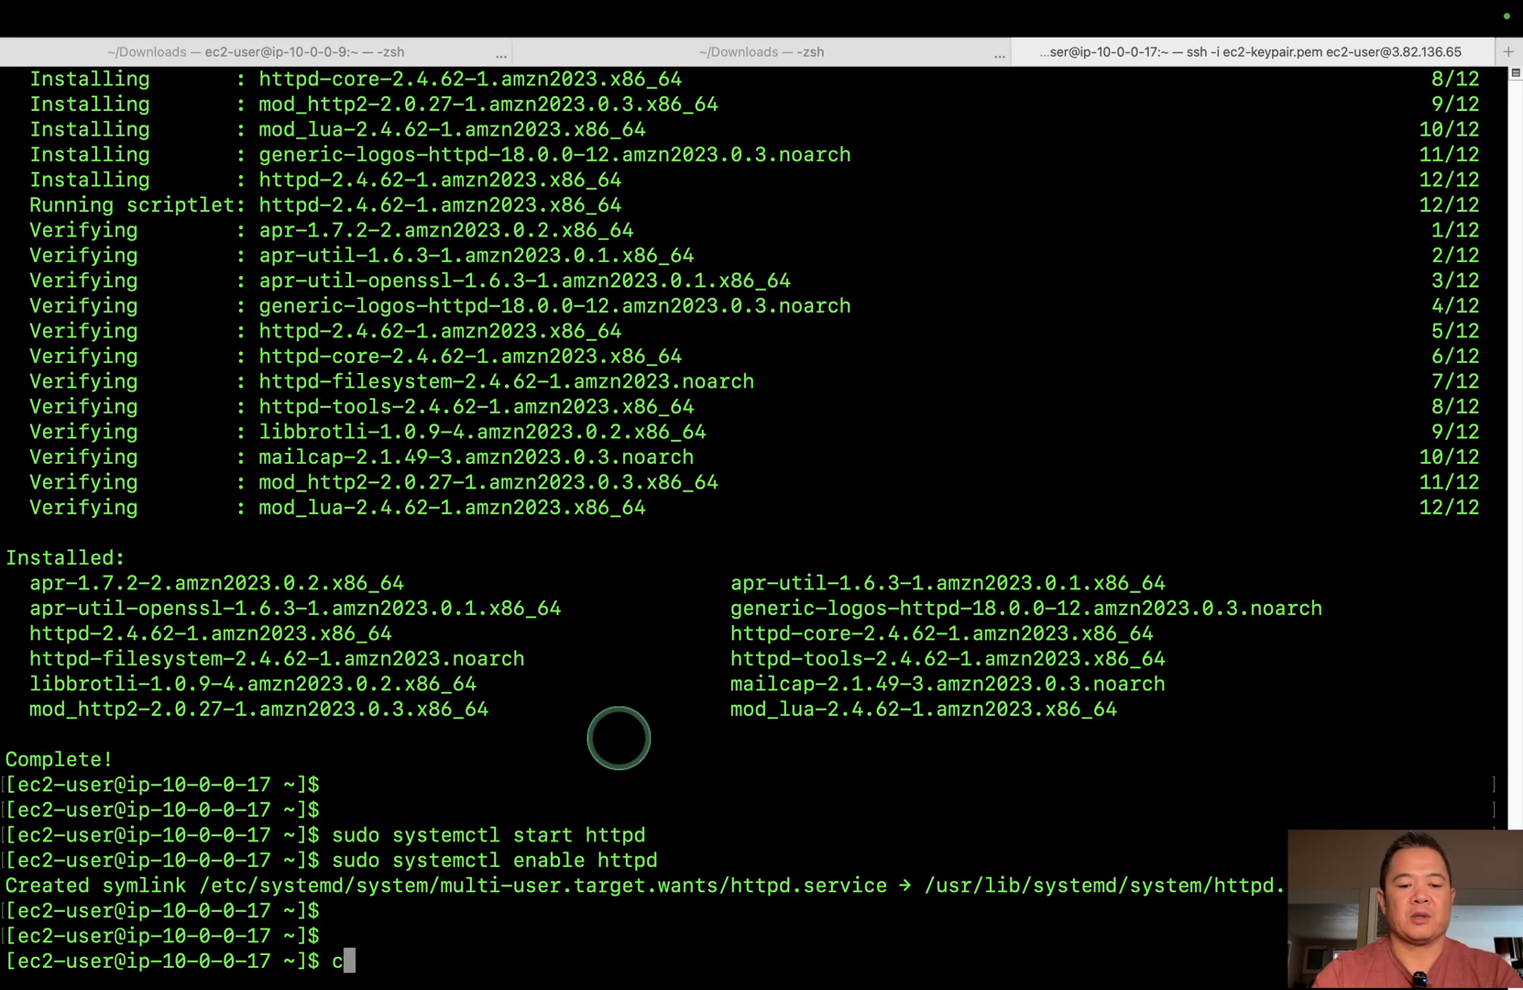
{"action": "type", "text": "d /var"}
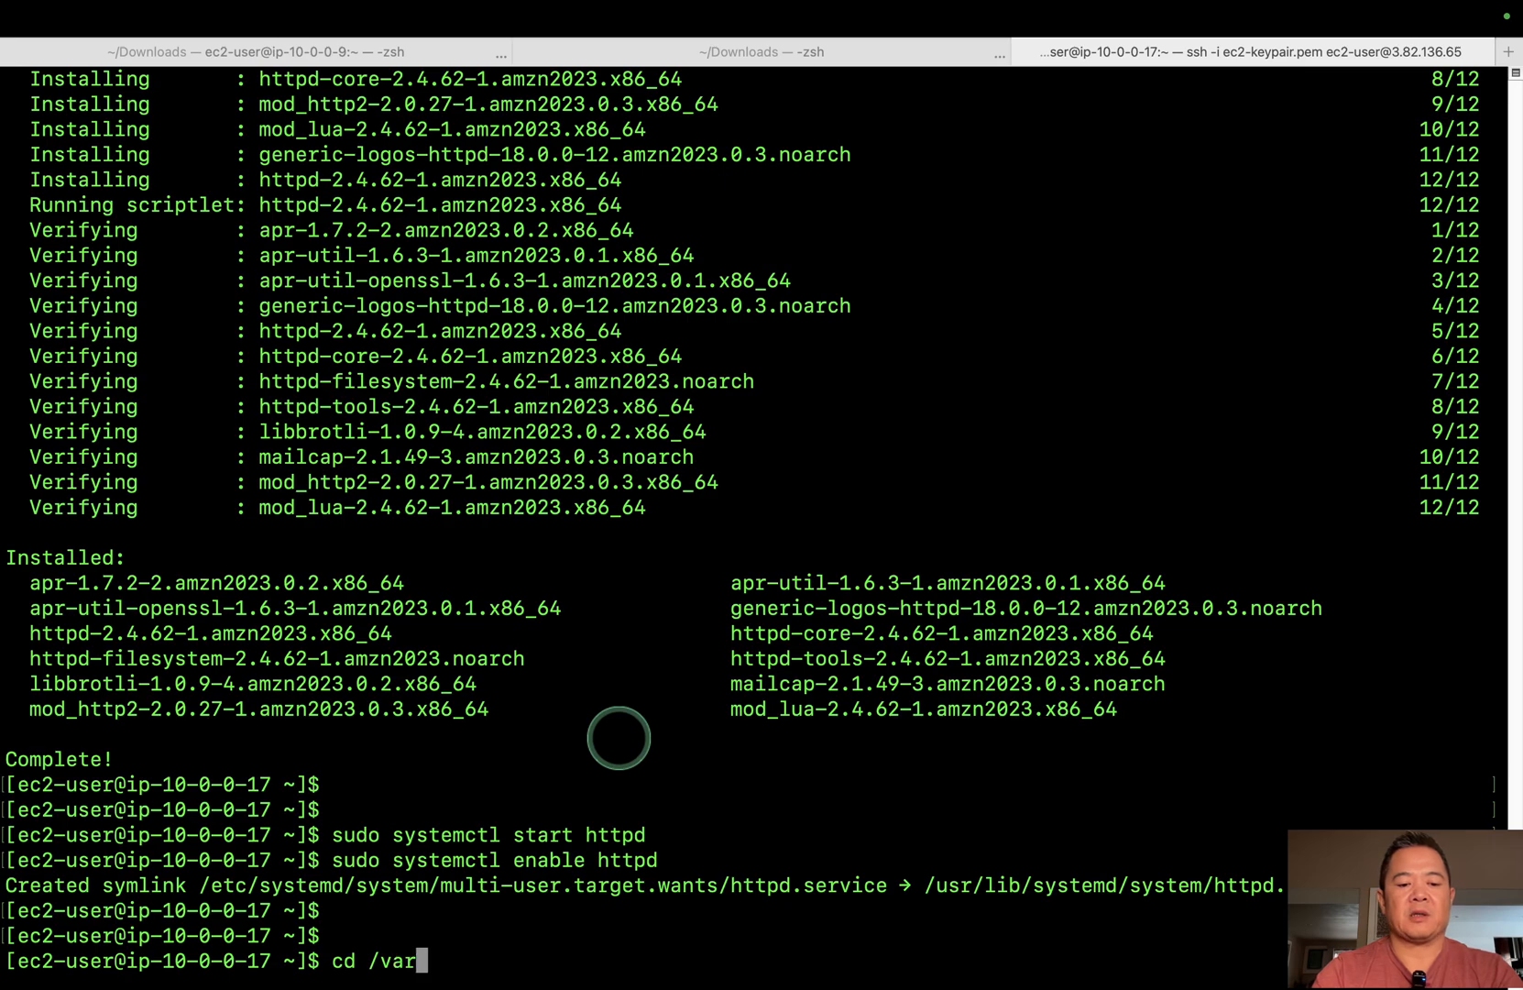
{"action": "type", "text": "/www/html"}
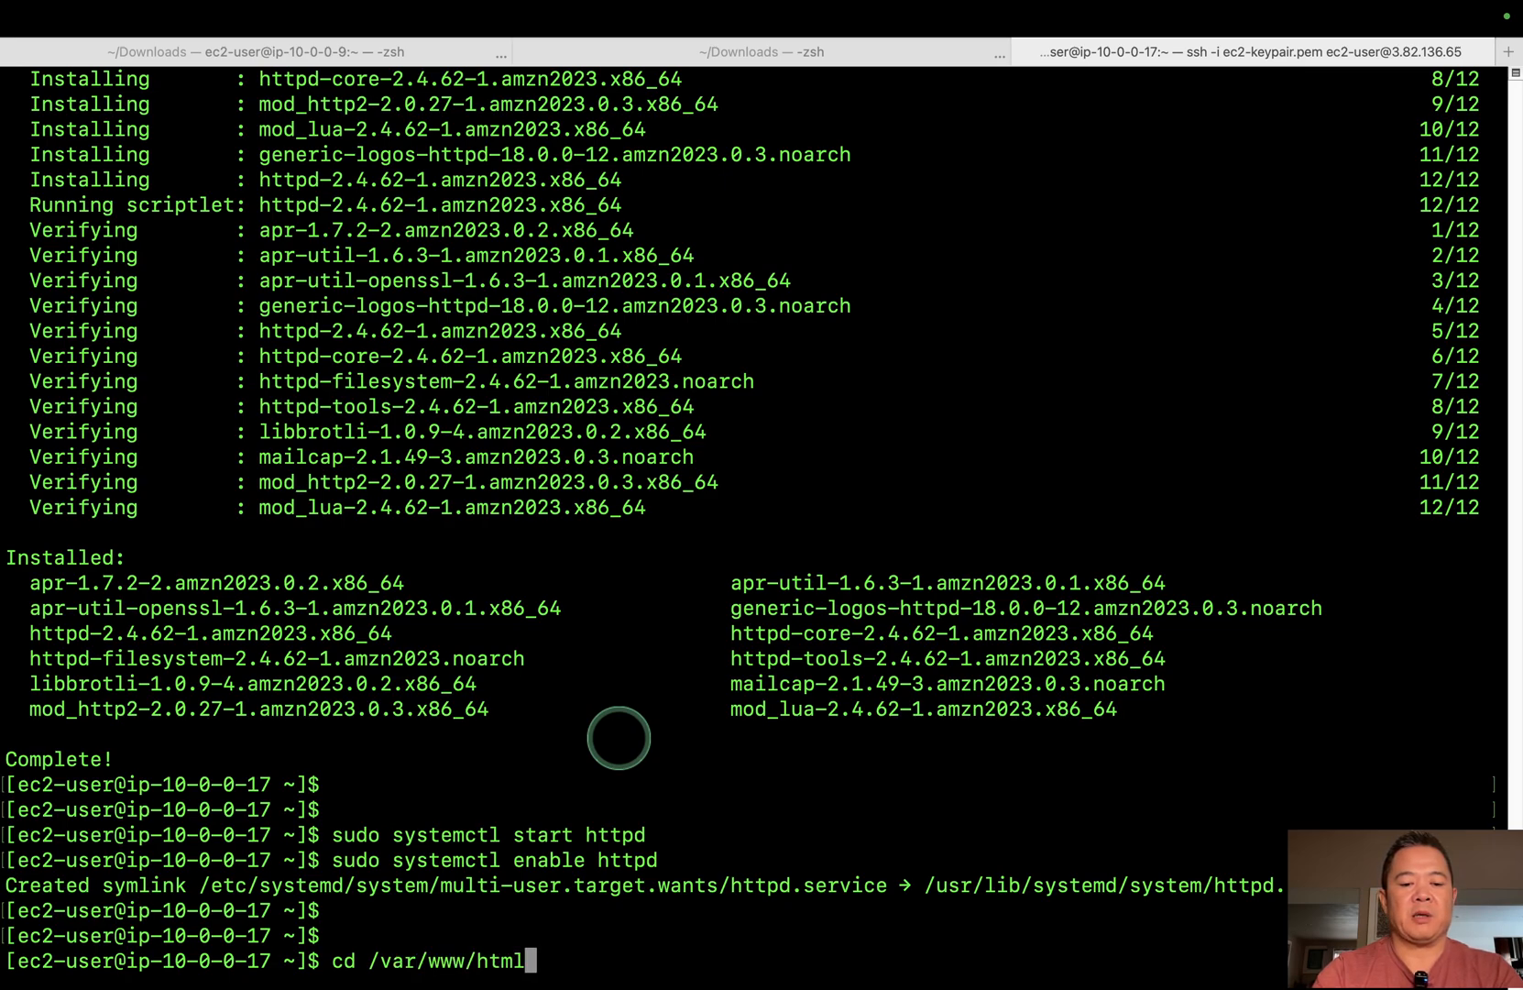
{"action": "key", "text": "Return"}
{"action": "type", "text": "ls"}
{"action": "key", "text": "Return"}
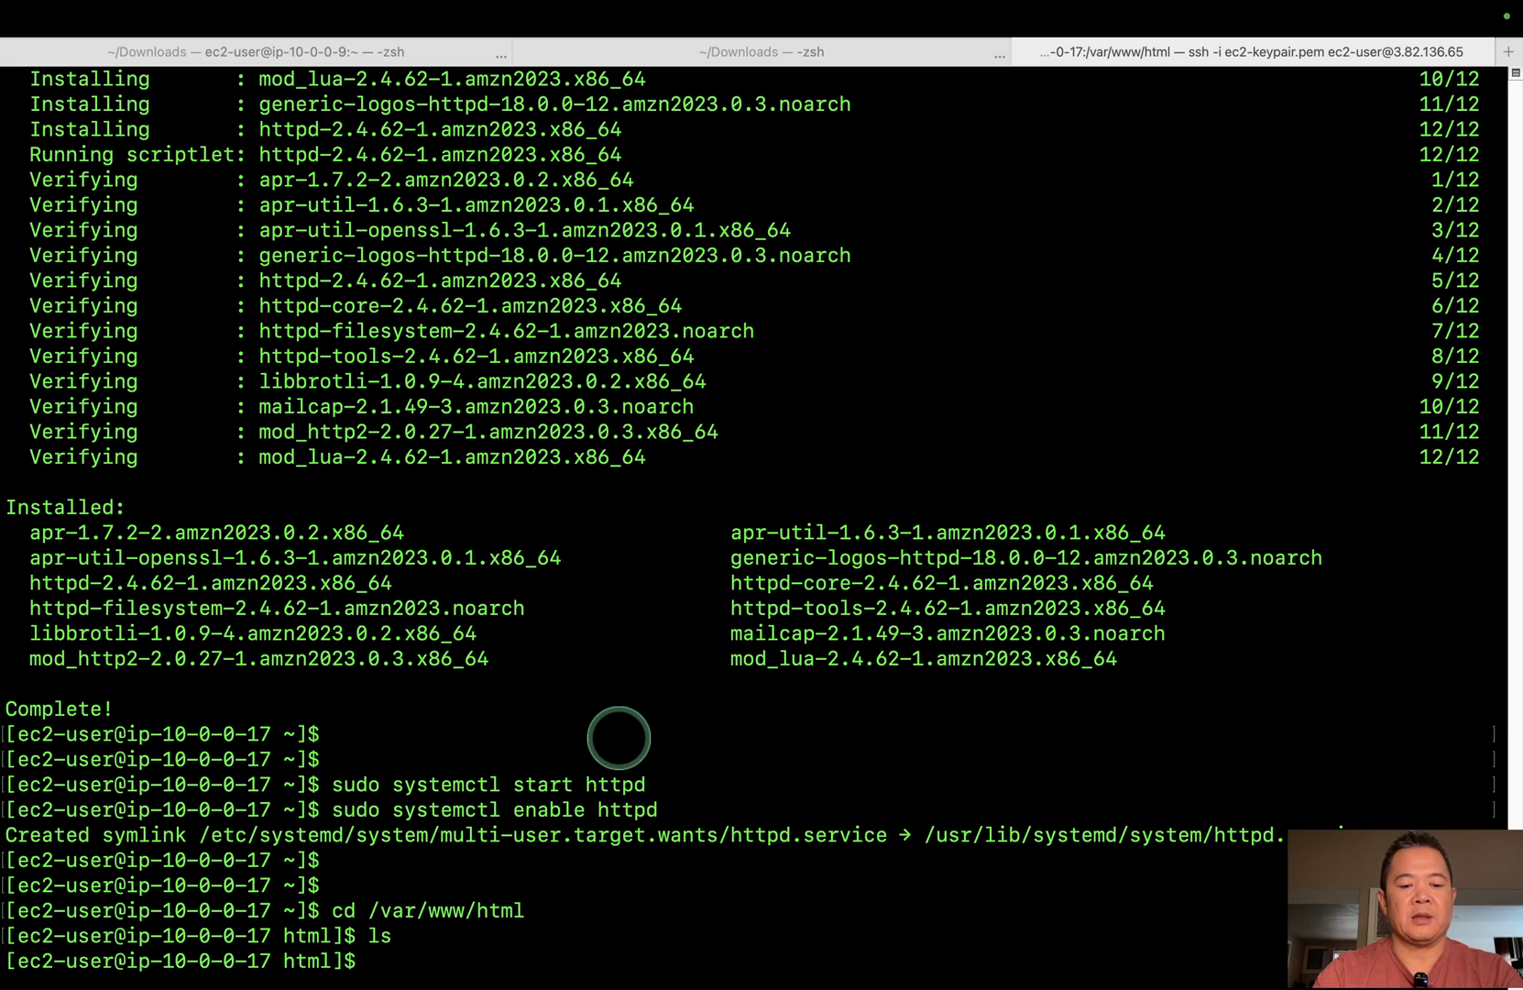
Switch to the root user with sudo su and create index.html using cat, containing the line "THIS MESSAGE IS FROM EC2-VPC-A".
{"action": "type", "text": "sudo su"}
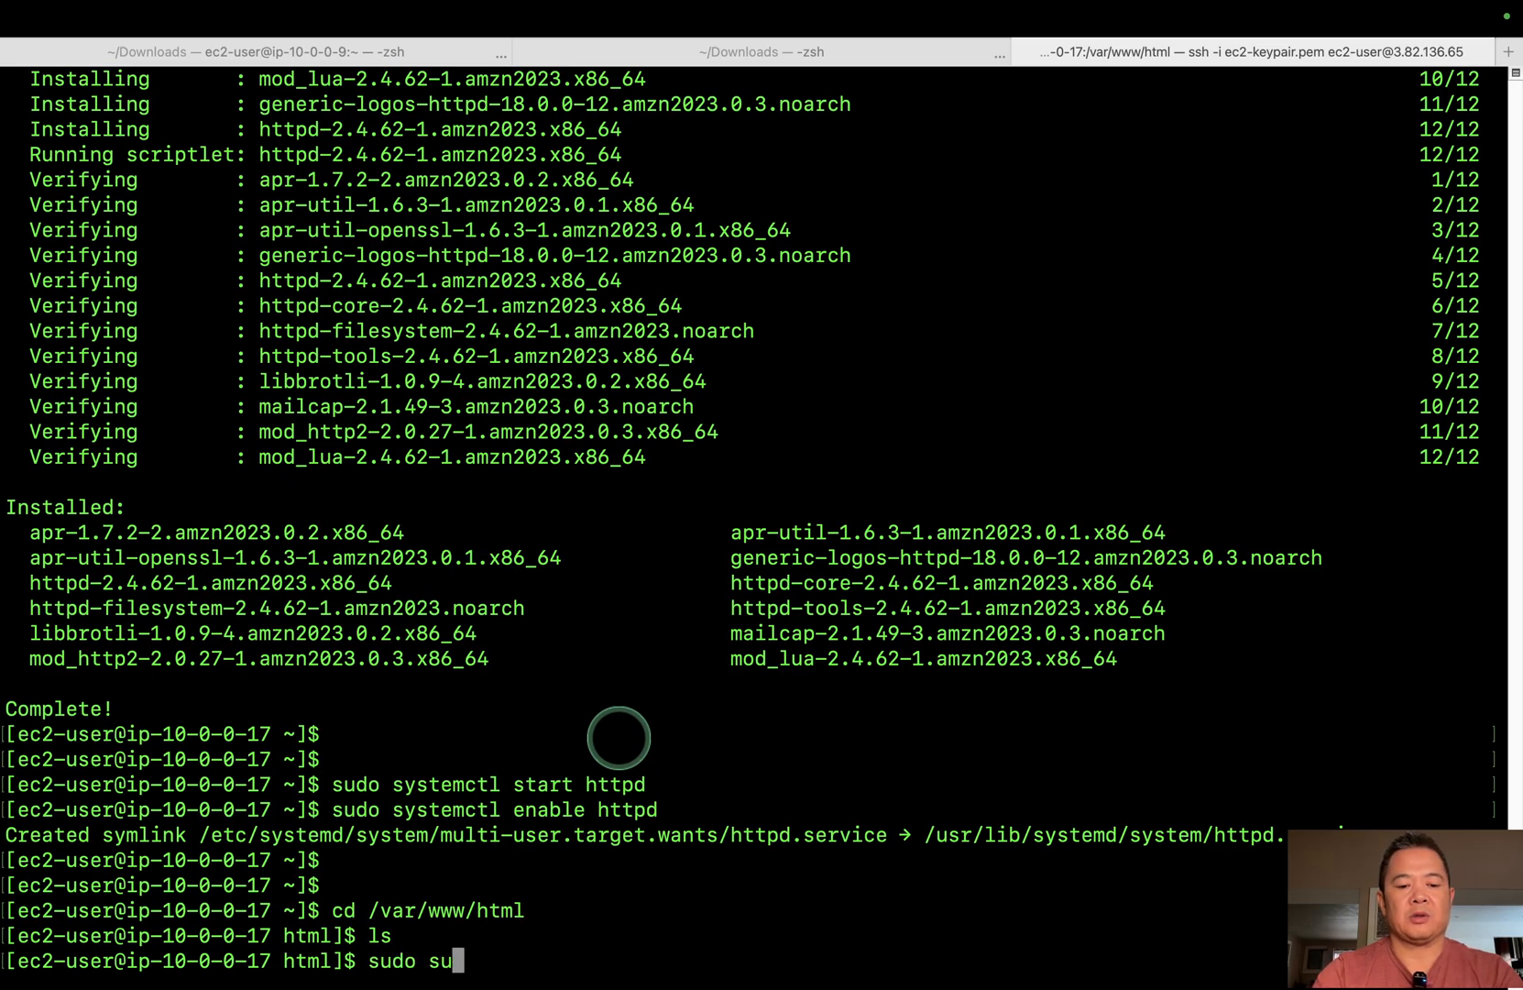
{"action": "key", "text": "Return"}
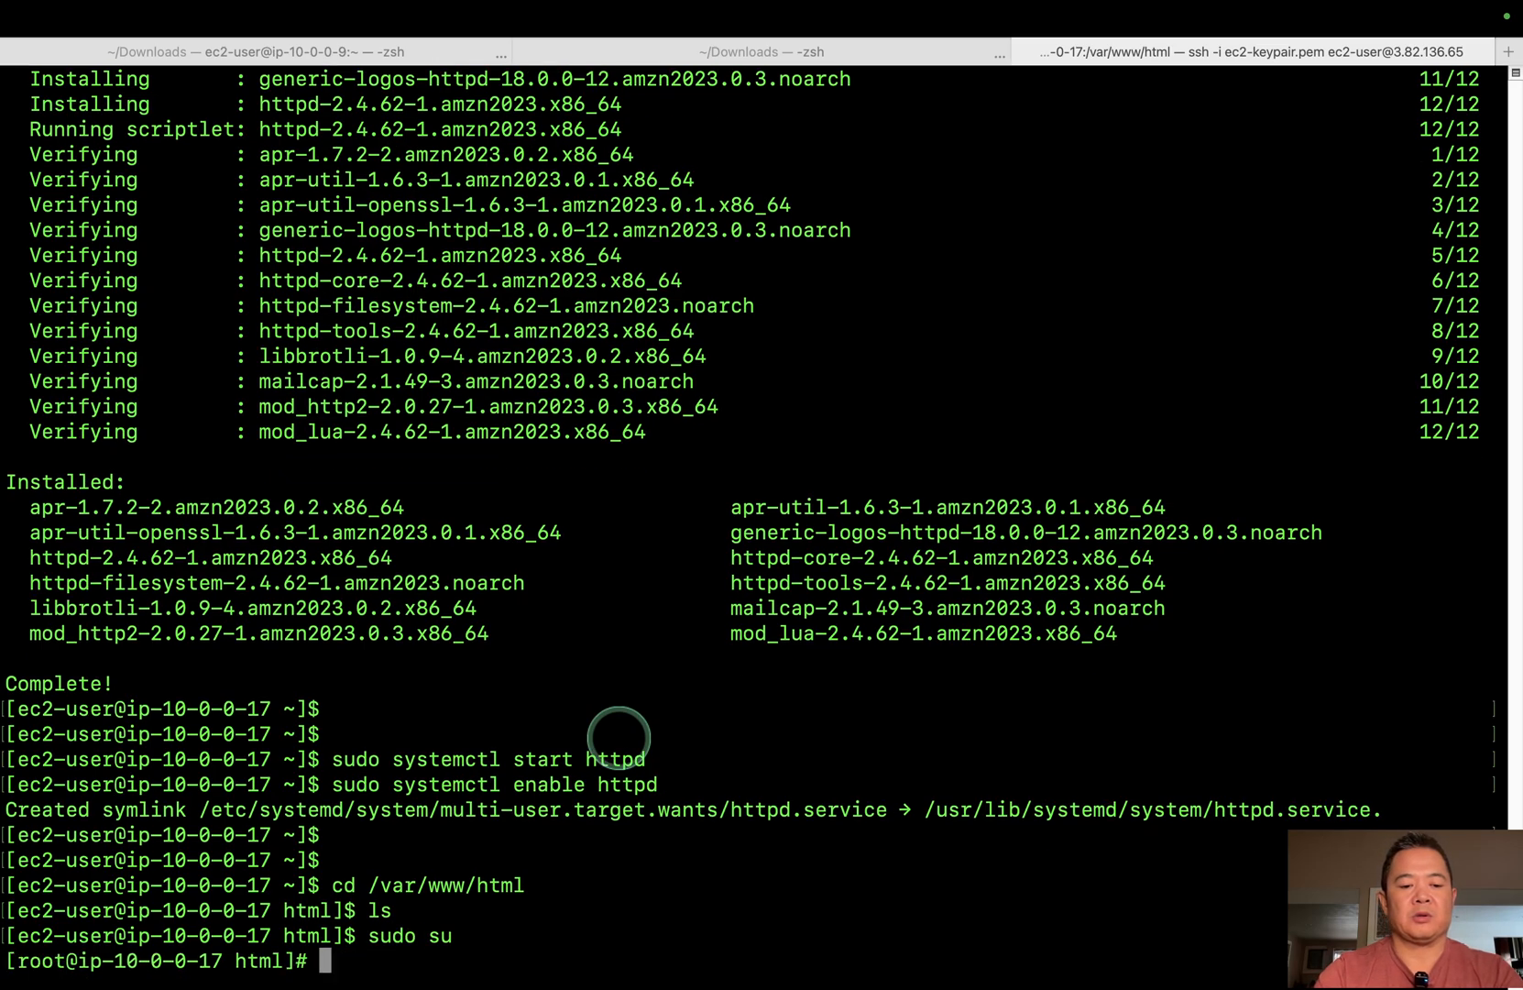
{"action": "type", "text": "cat > "}
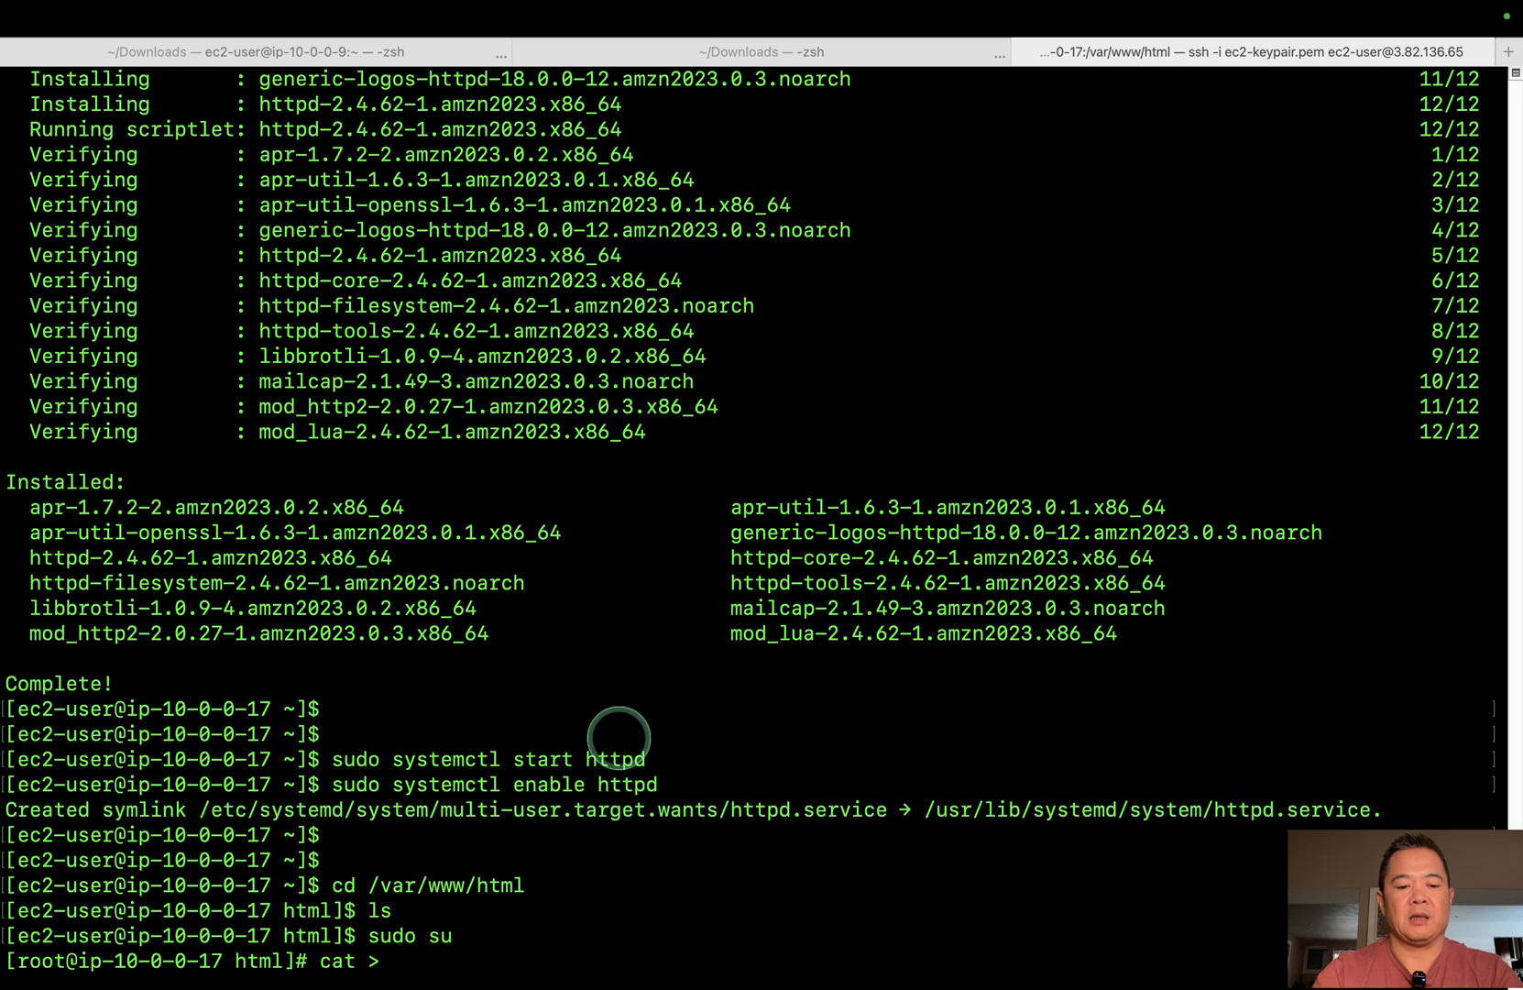
{"action": "type", "text": "index"}
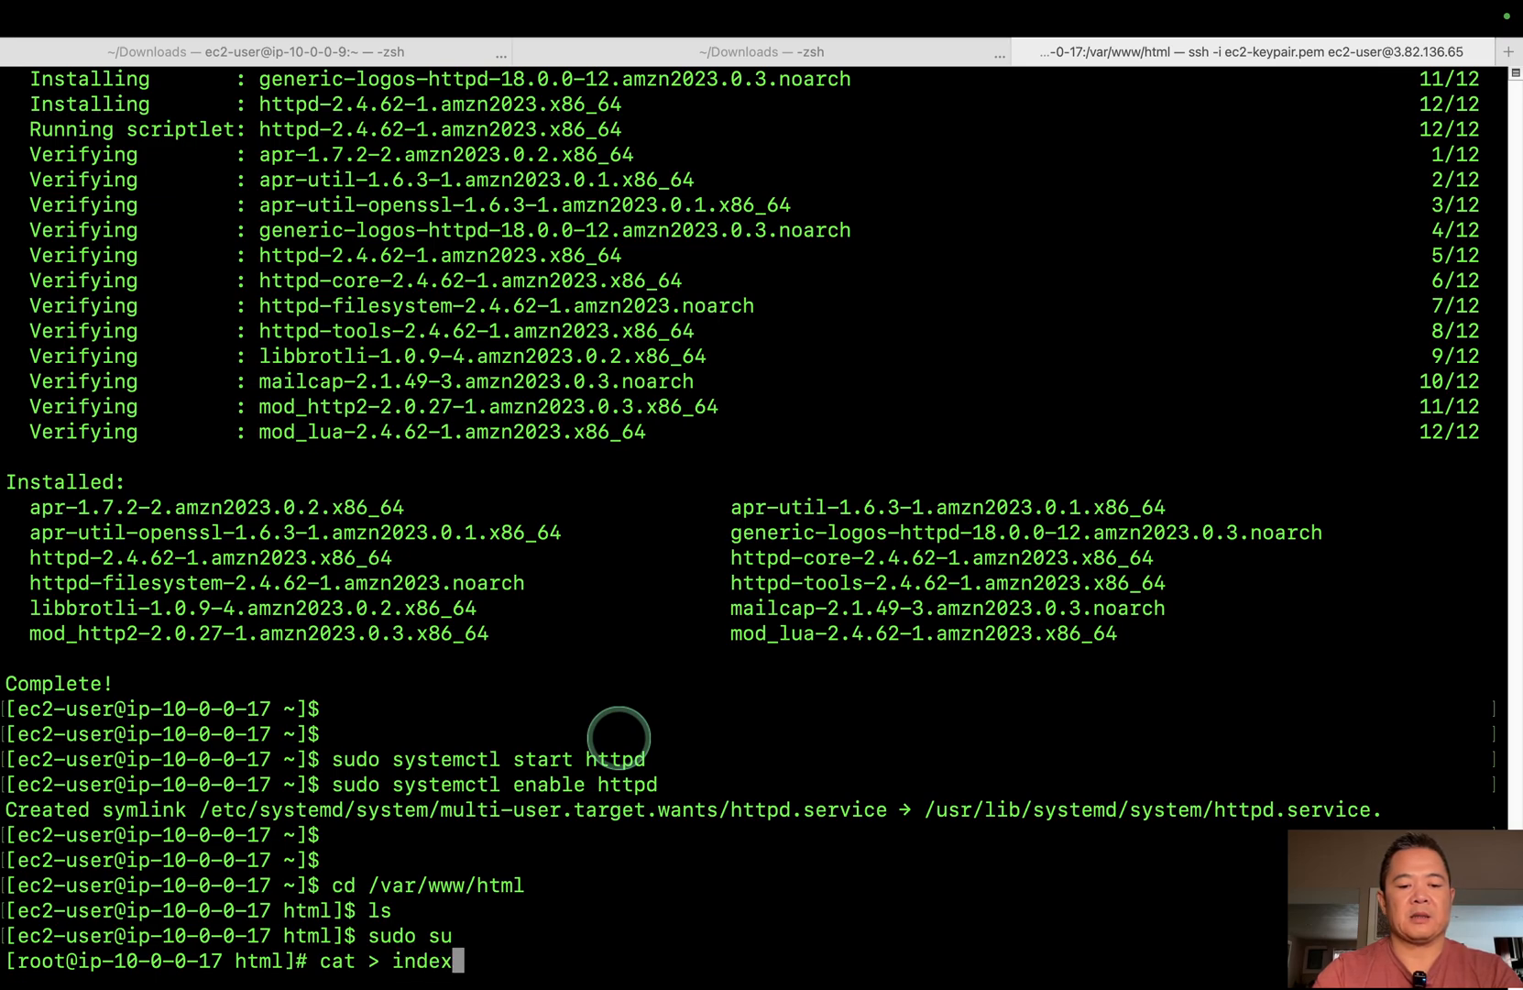
{"action": "type", "text": ".html"}
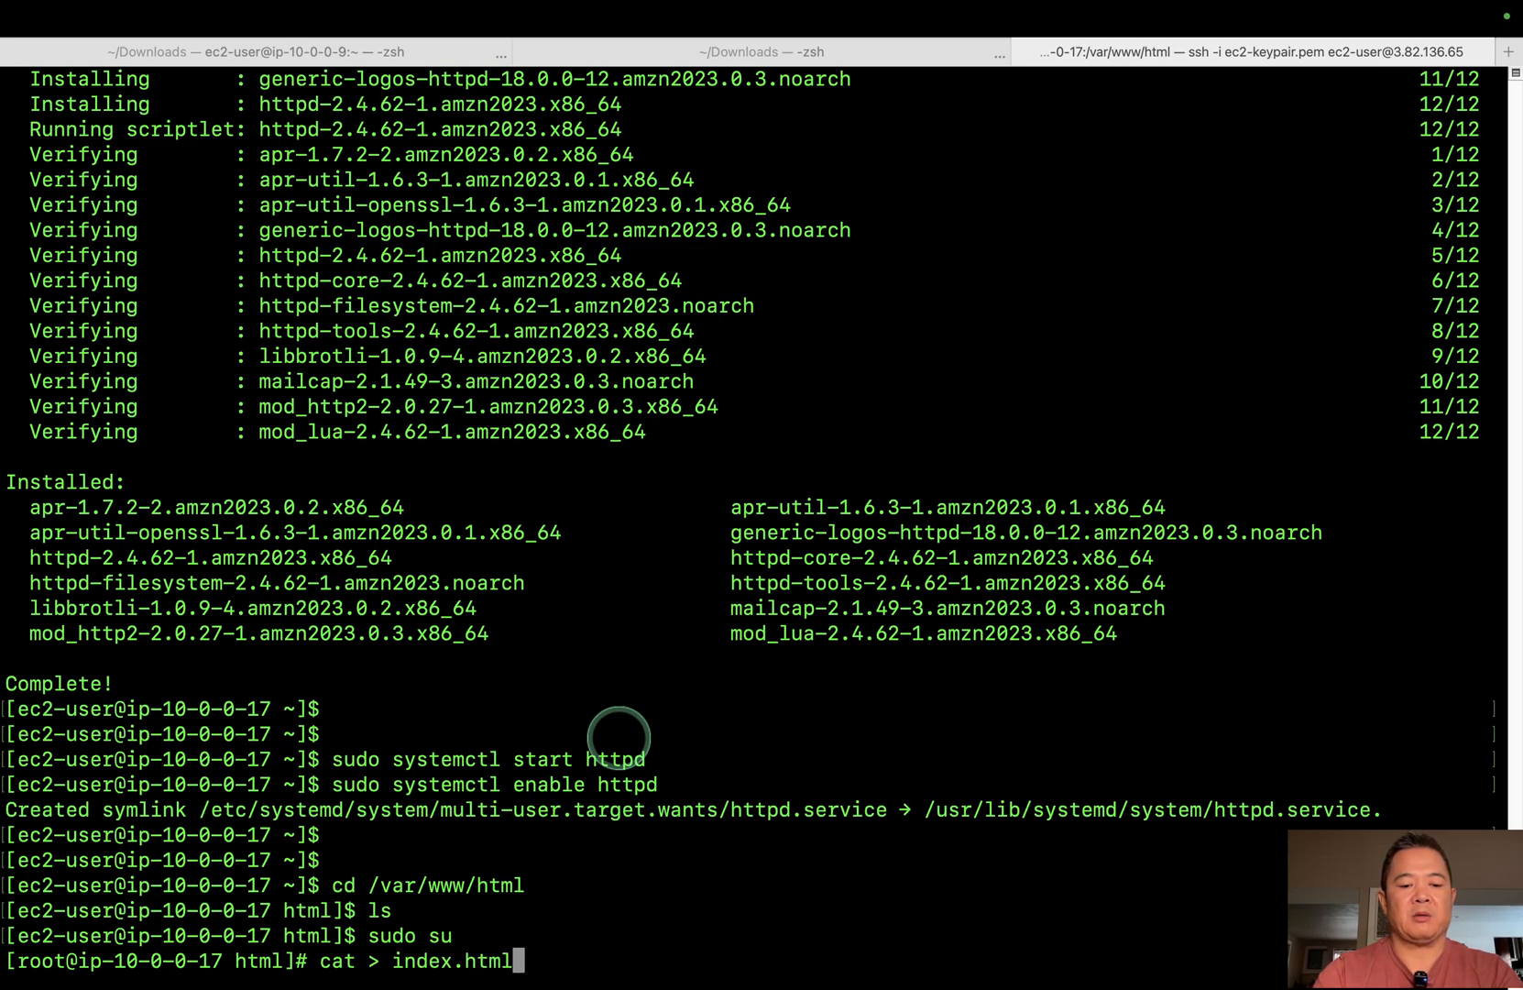
{"action": "key", "text": "Return"}
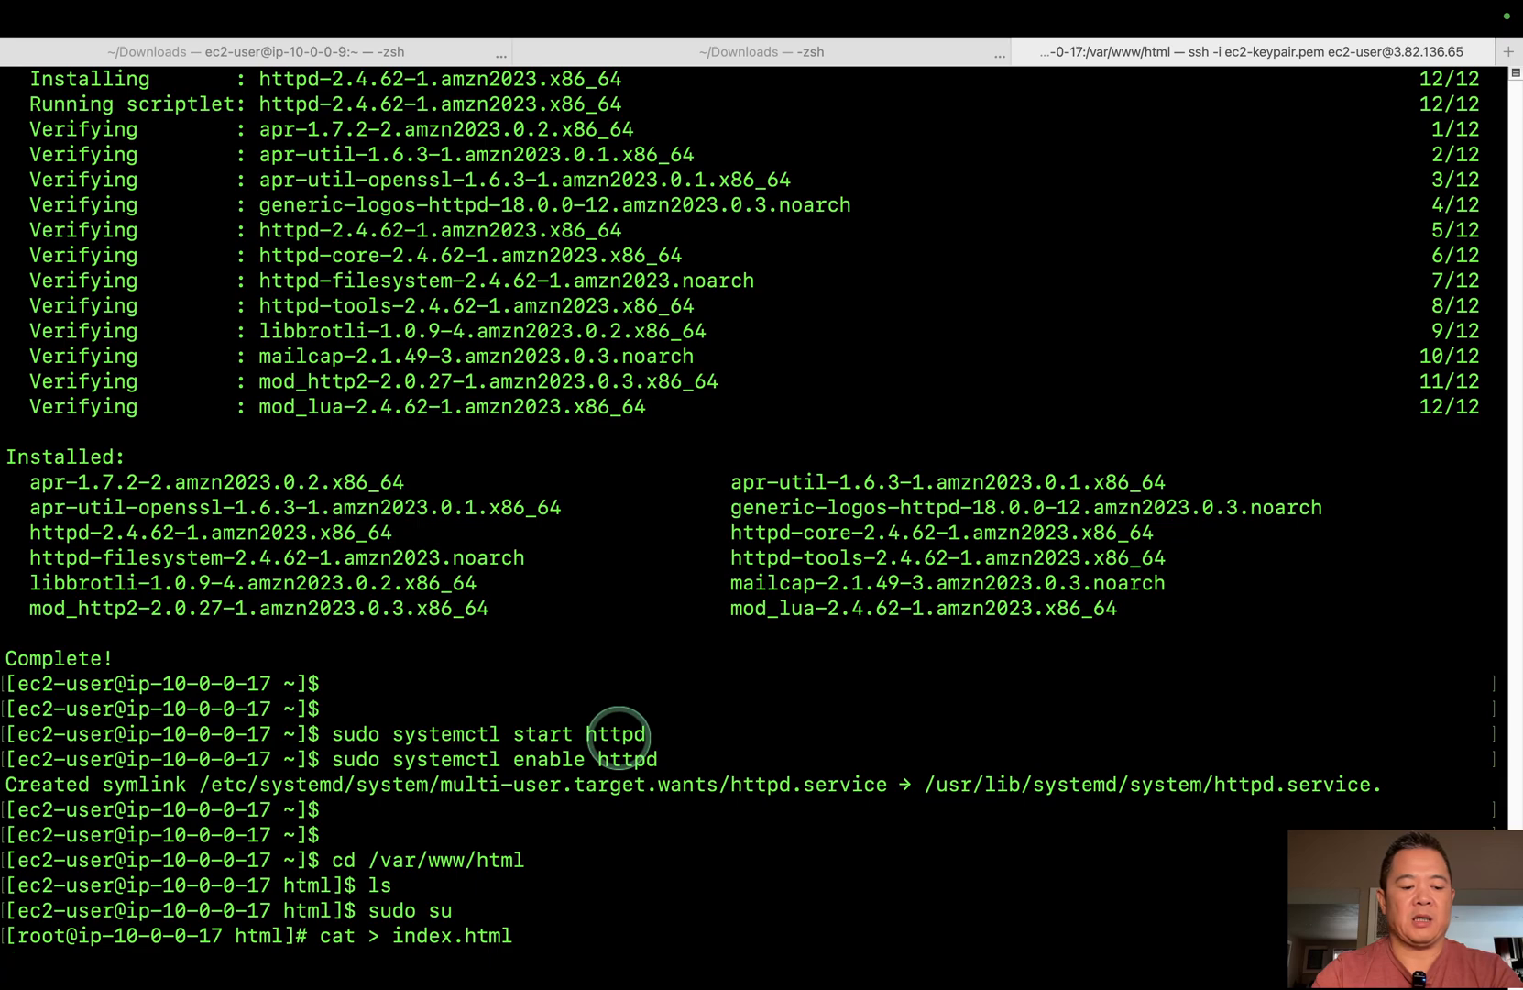
{"action": "type", "text": "THIS ME"}
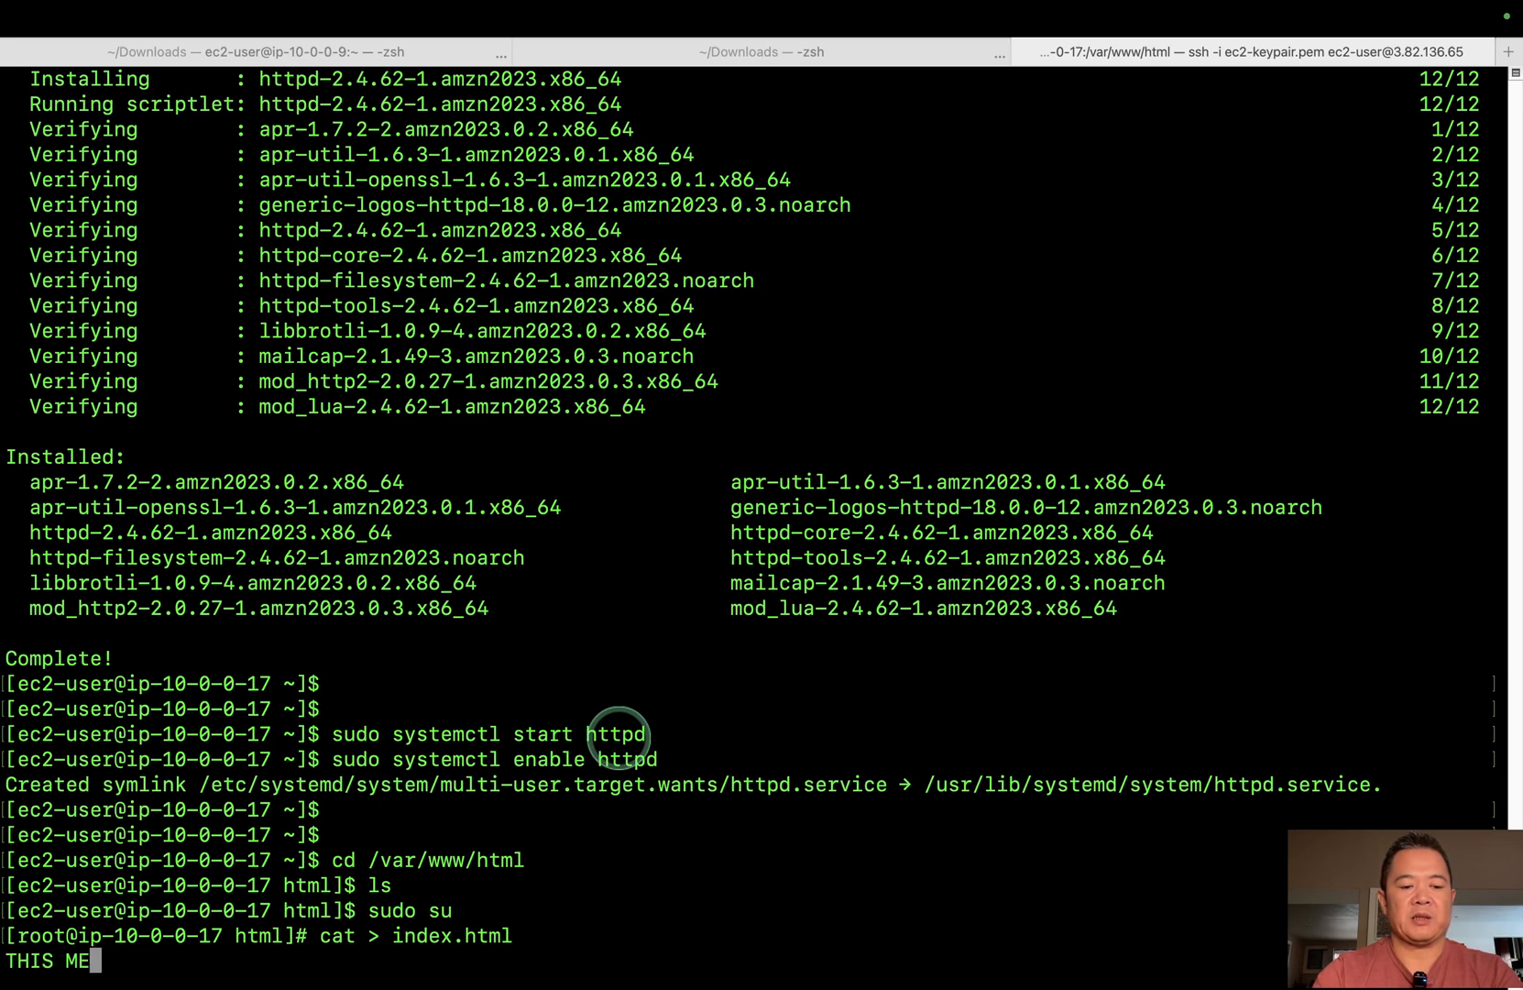
{"action": "type", "text": "SSAGE IS F"}
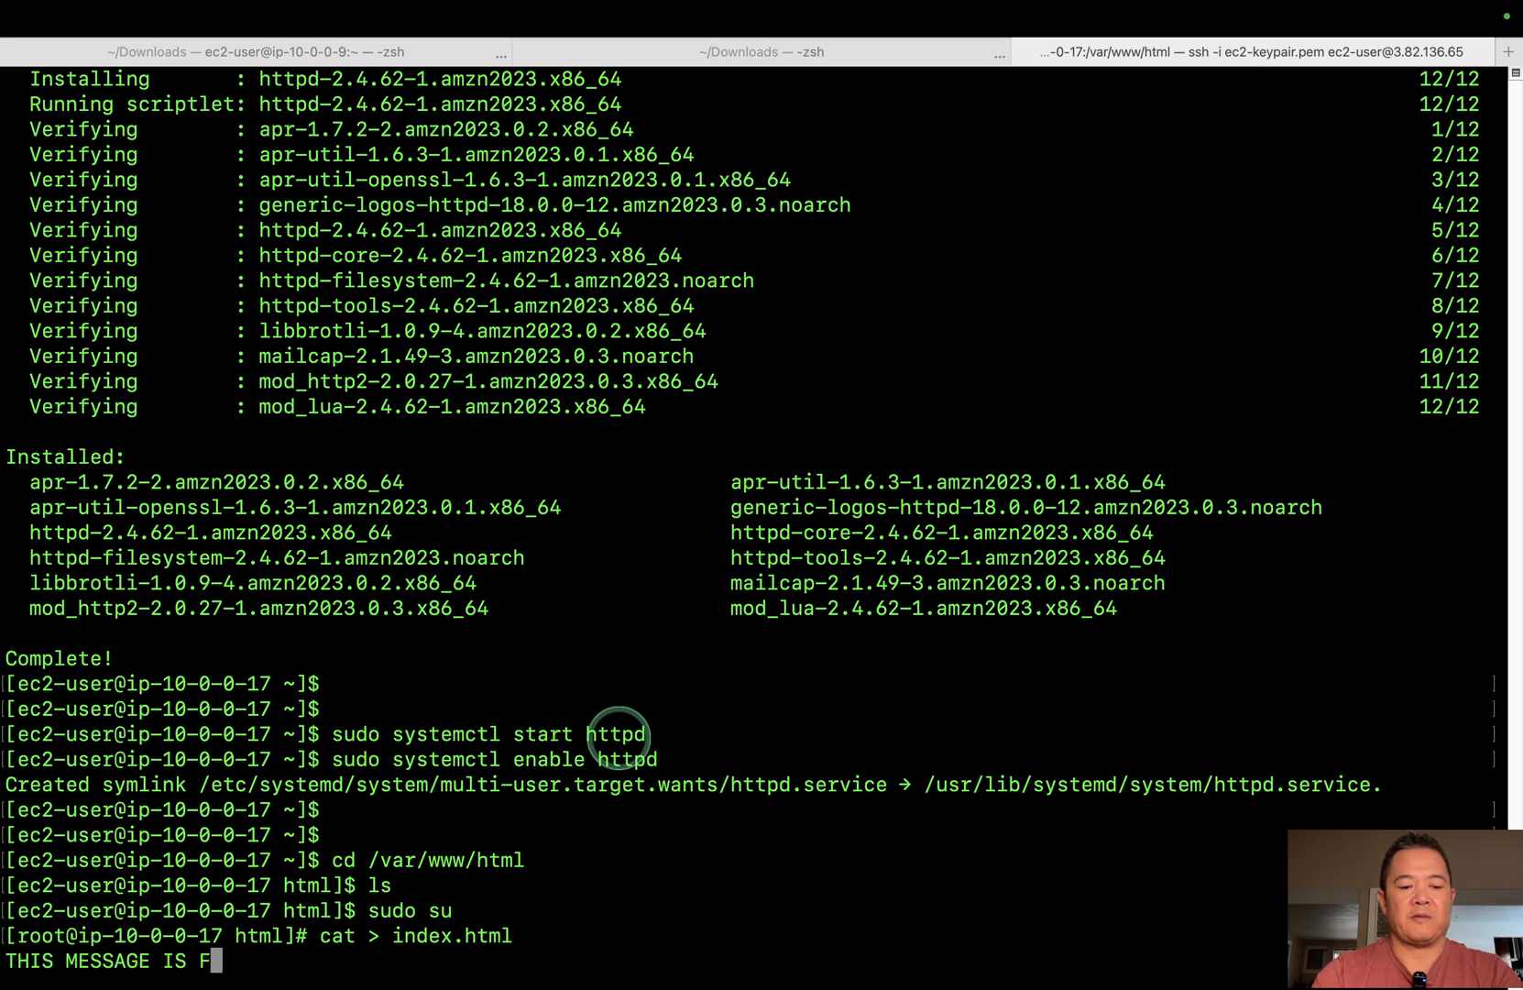
{"action": "type", "text": "ROM EC2"}
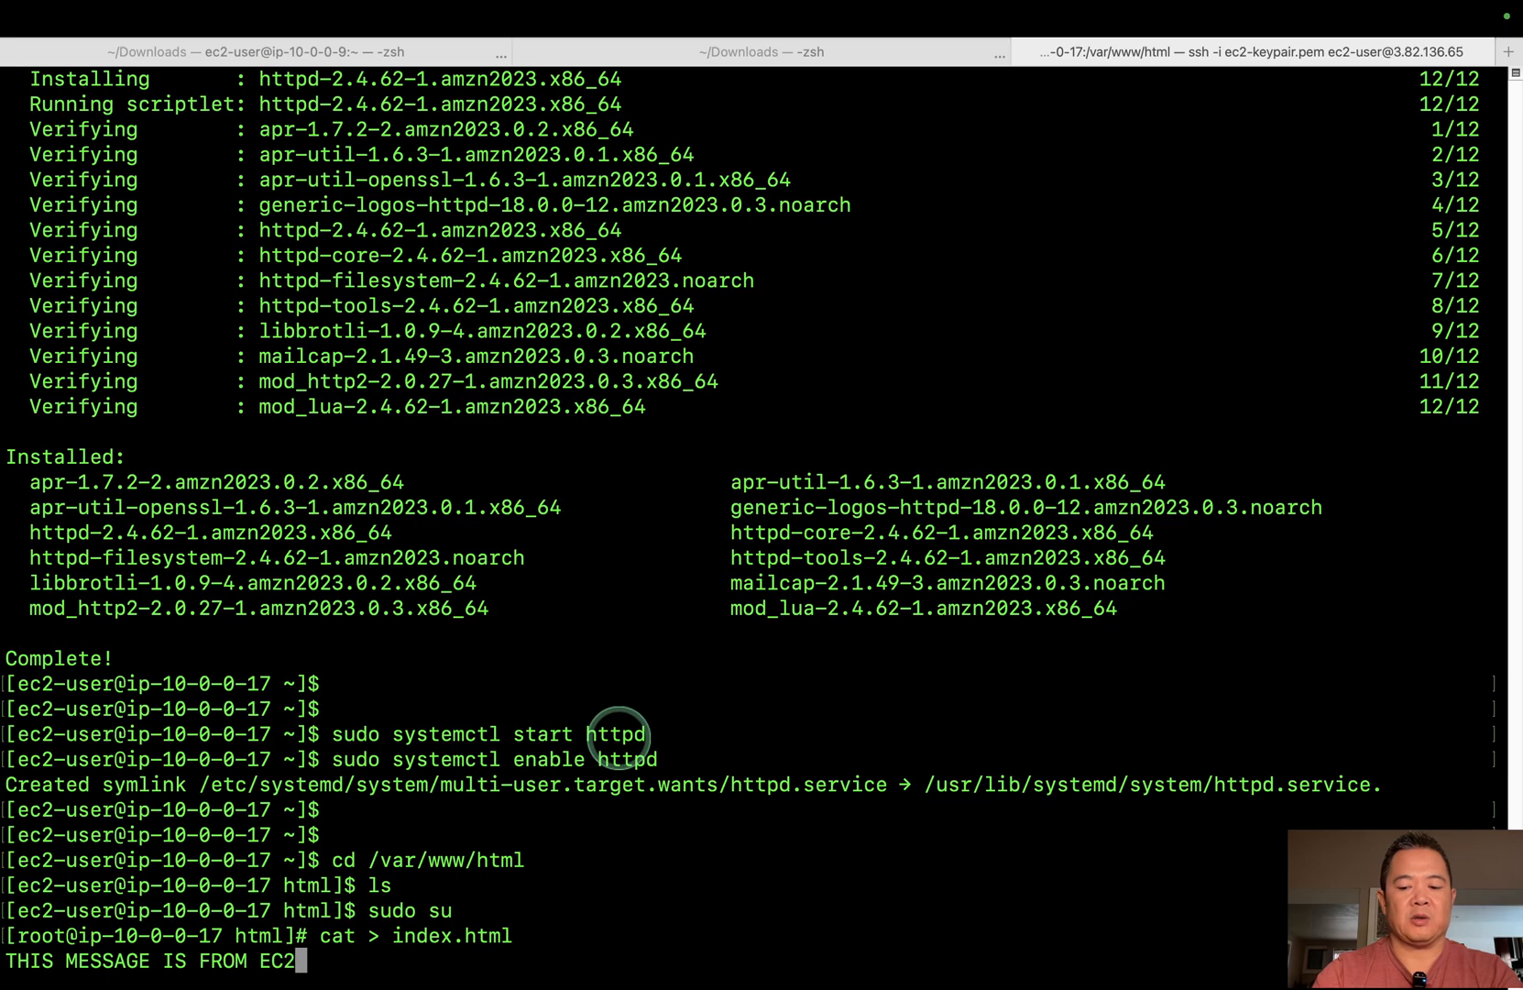
{"action": "type", "text": "-VPC"}
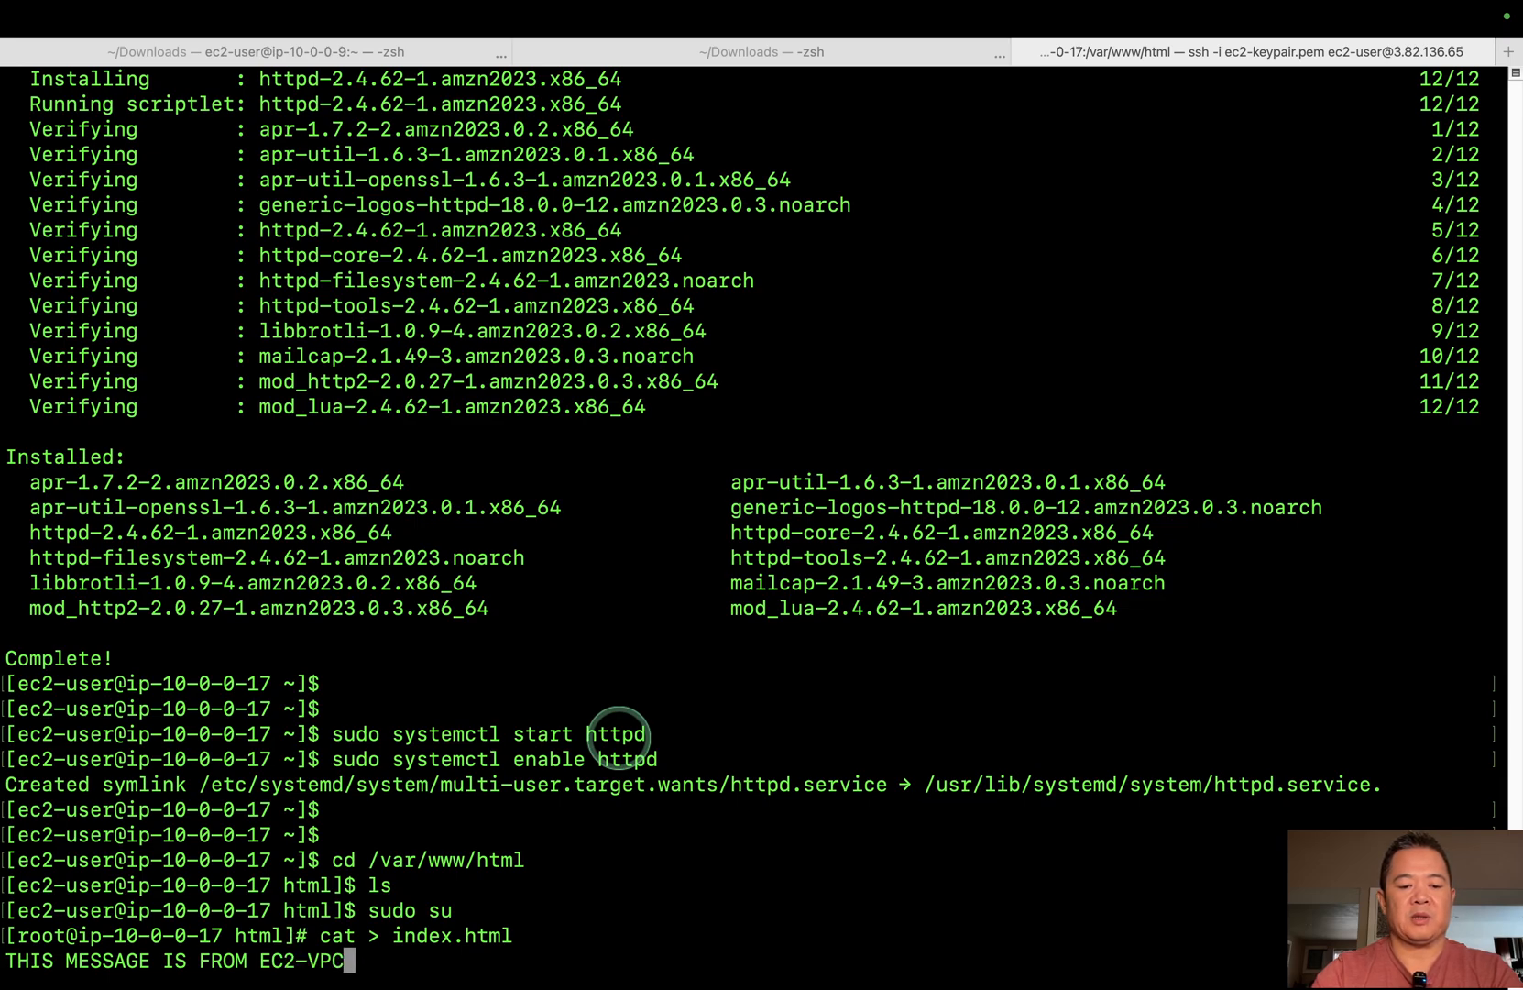
{"action": "type", "text": "-A"}
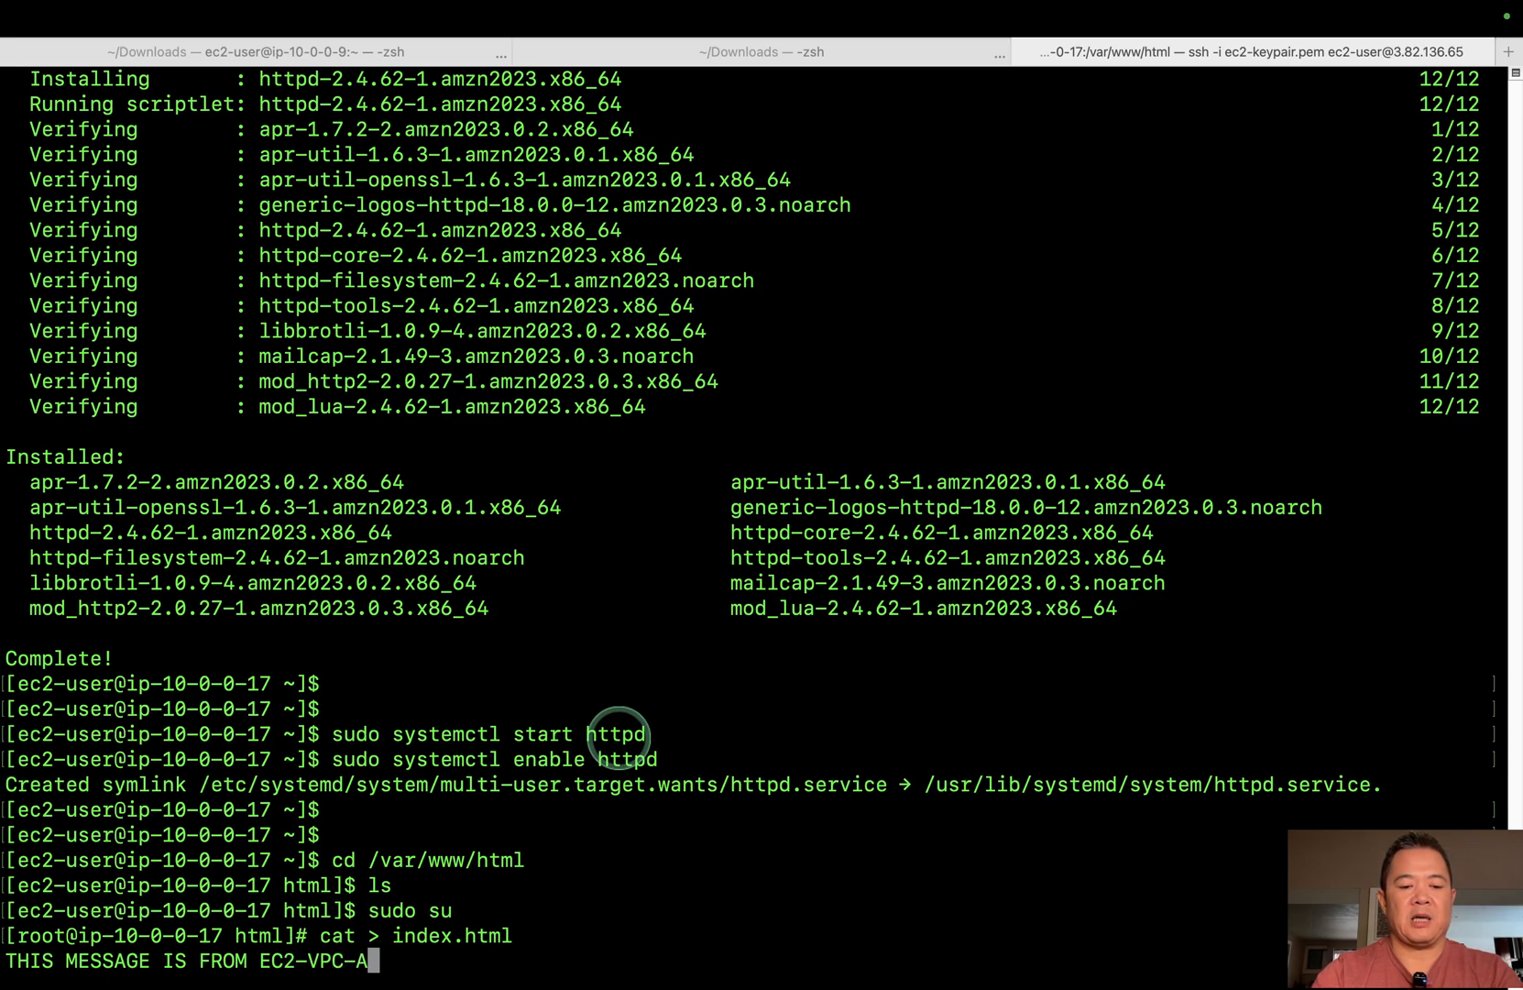
{"action": "key", "text": "Return"}
{"action": "key", "text": "Caps_Lock"}
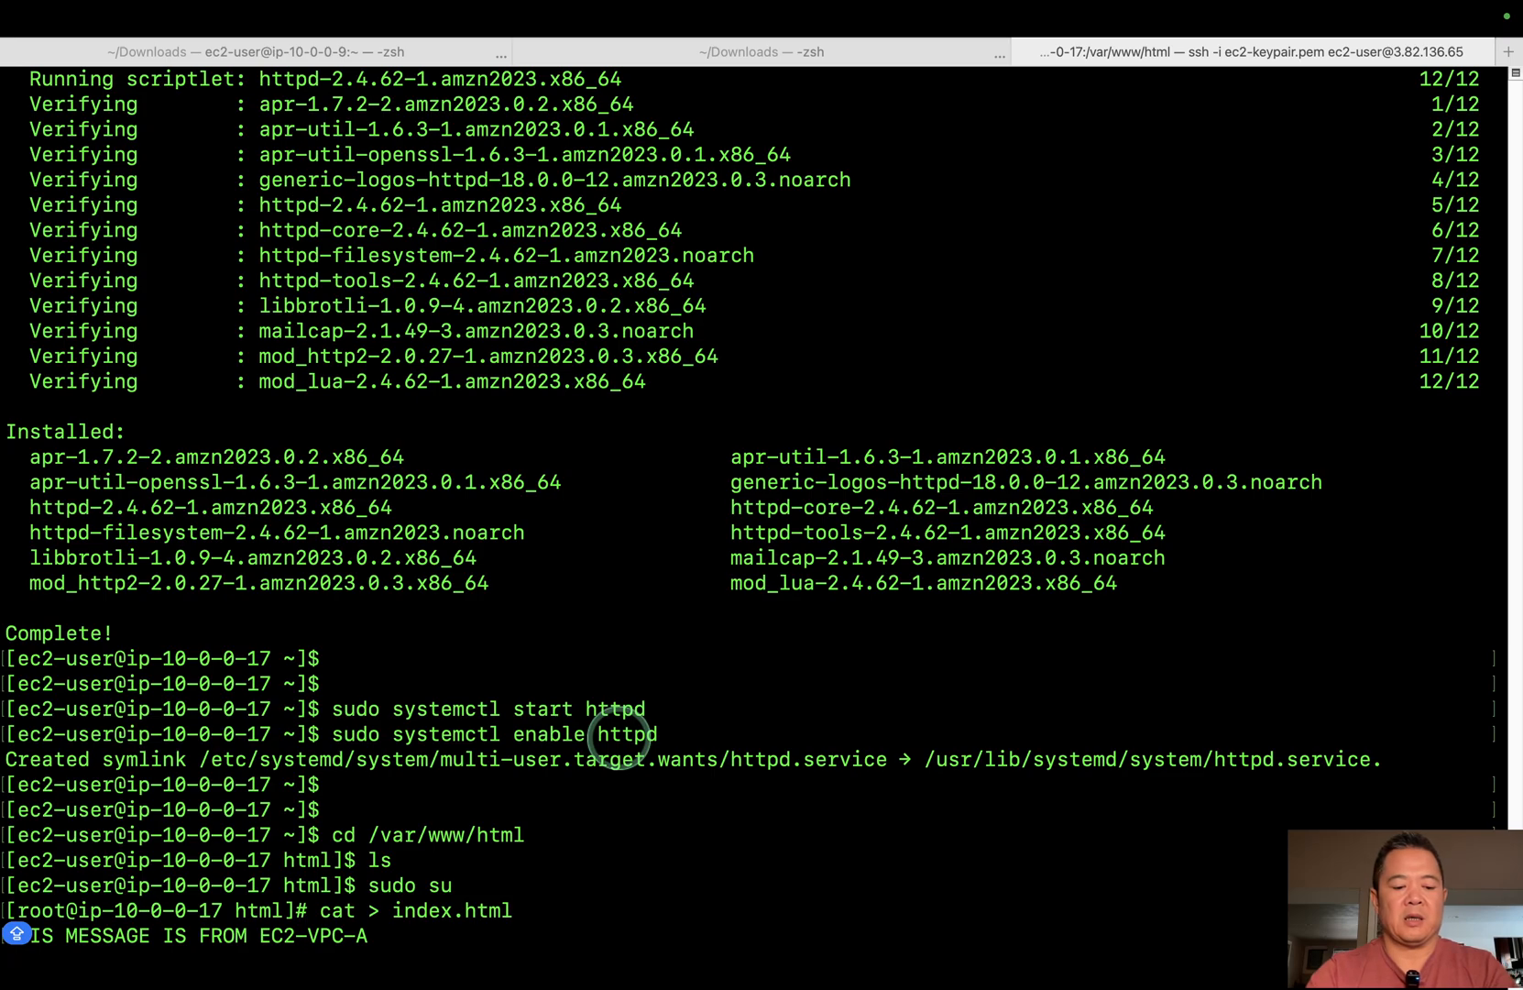
{"action": "key", "text": "ctrl+c"}
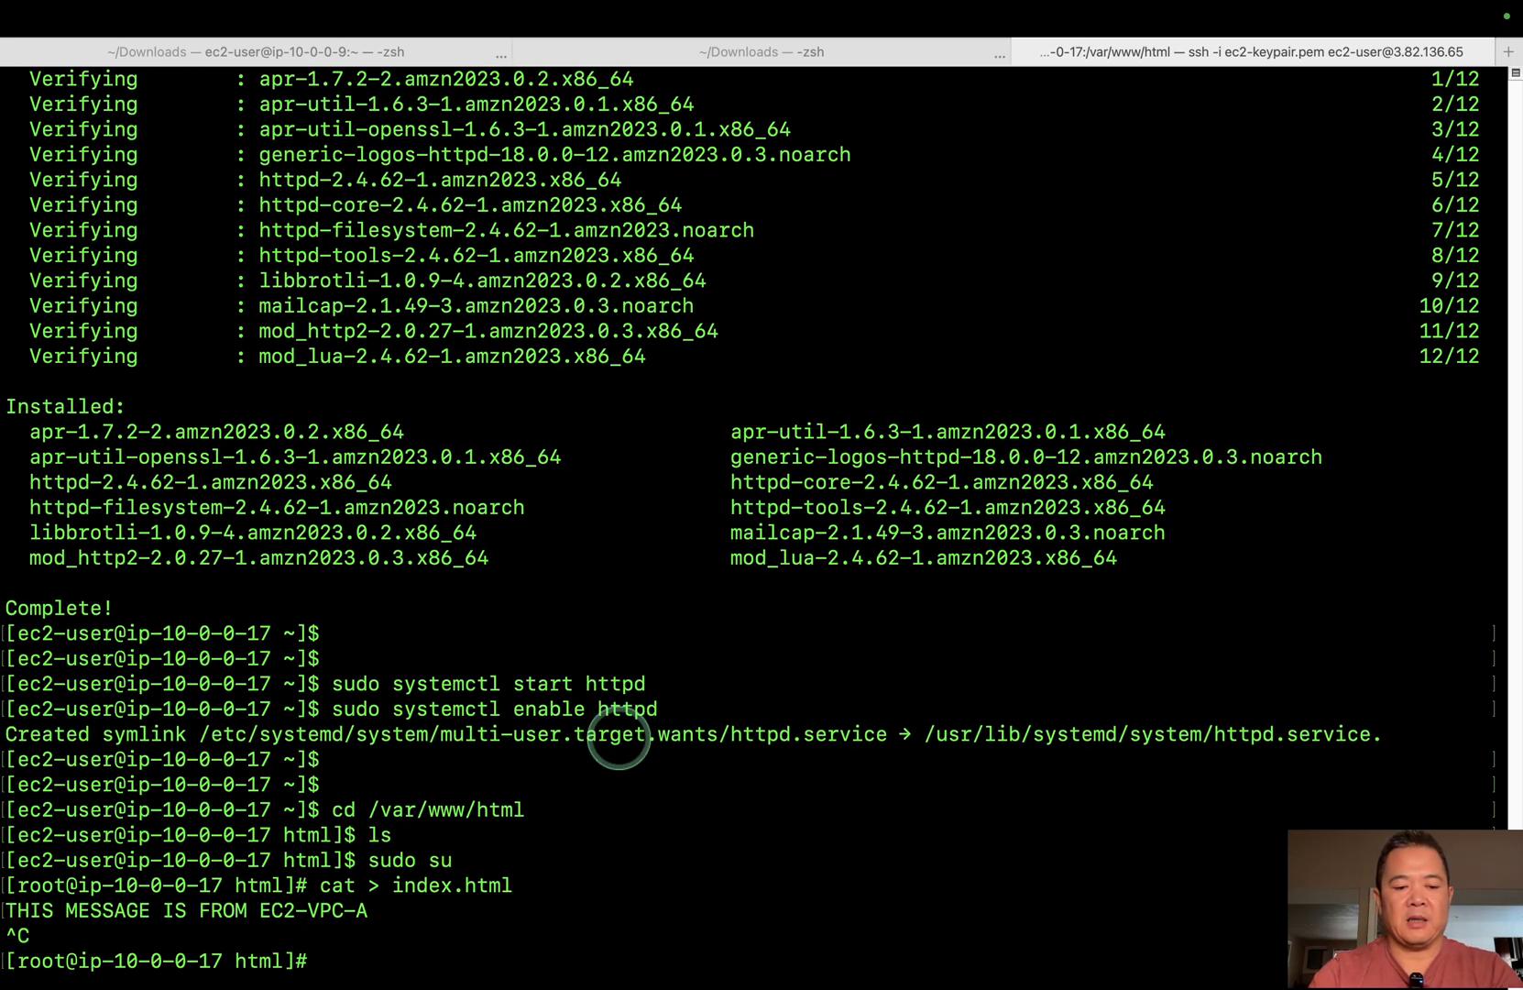
Exit the root shell to get back to the ec2-user session on the ec2a server.
{"action": "key", "text": "Return"}
{"action": "key", "text": "Return"}
{"action": "key", "text": "Caps_Lock"}
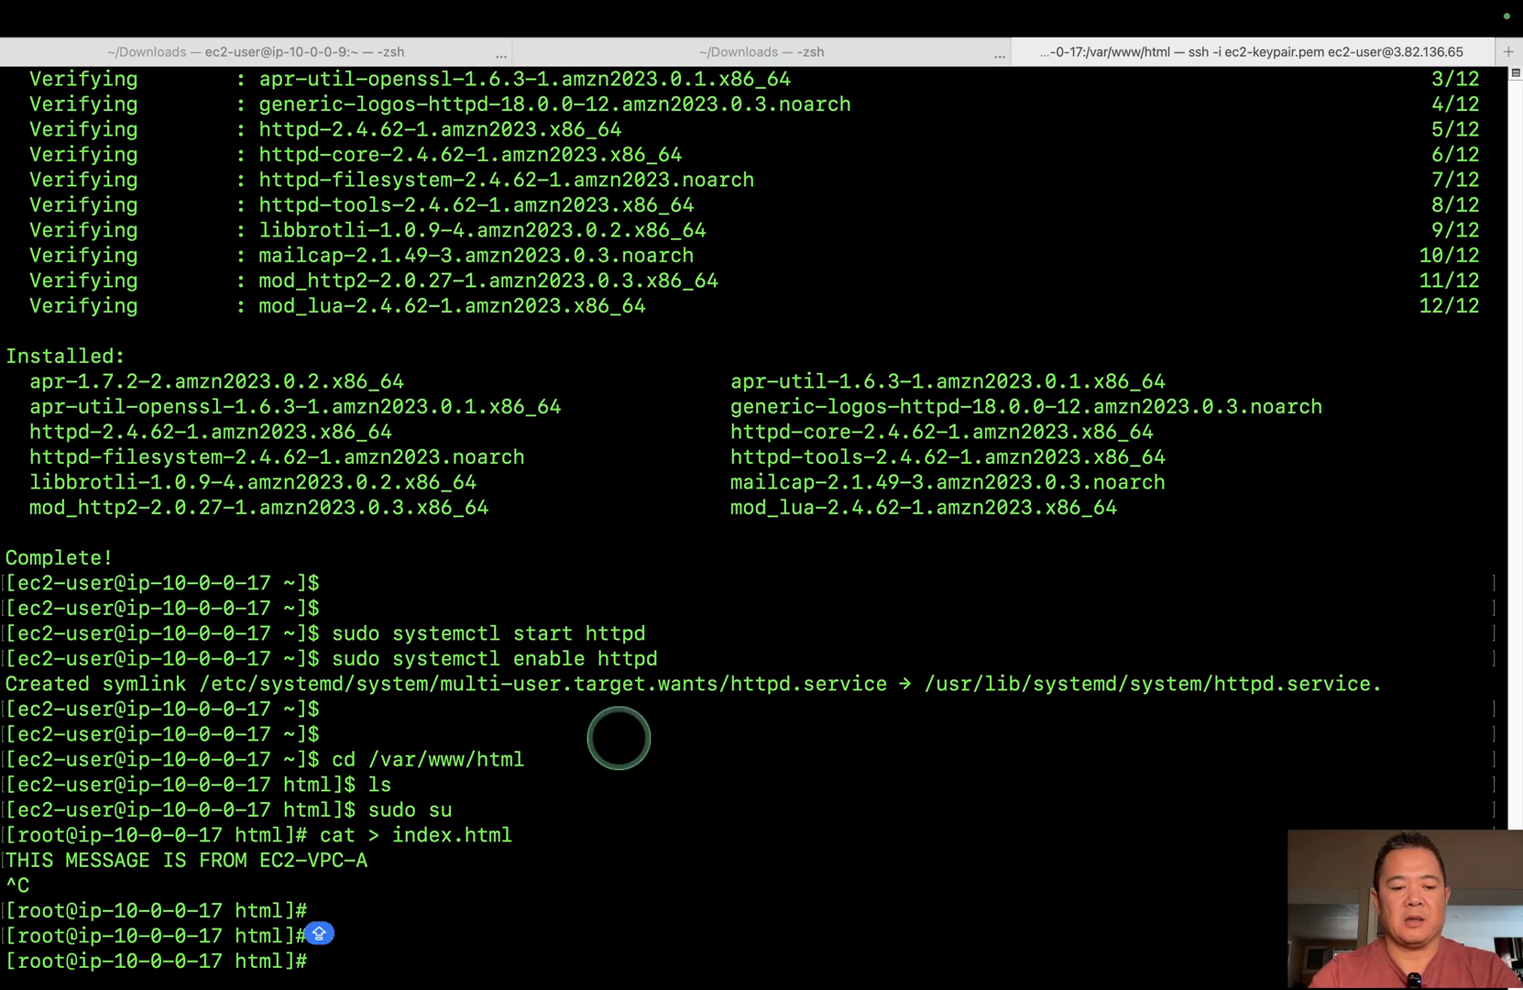
{"action": "type", "text": "EXIT"}
{"action": "key", "text": "BackSpace"}
{"action": "key", "text": "BackSpace"}
{"action": "key", "text": "BackSpace"}
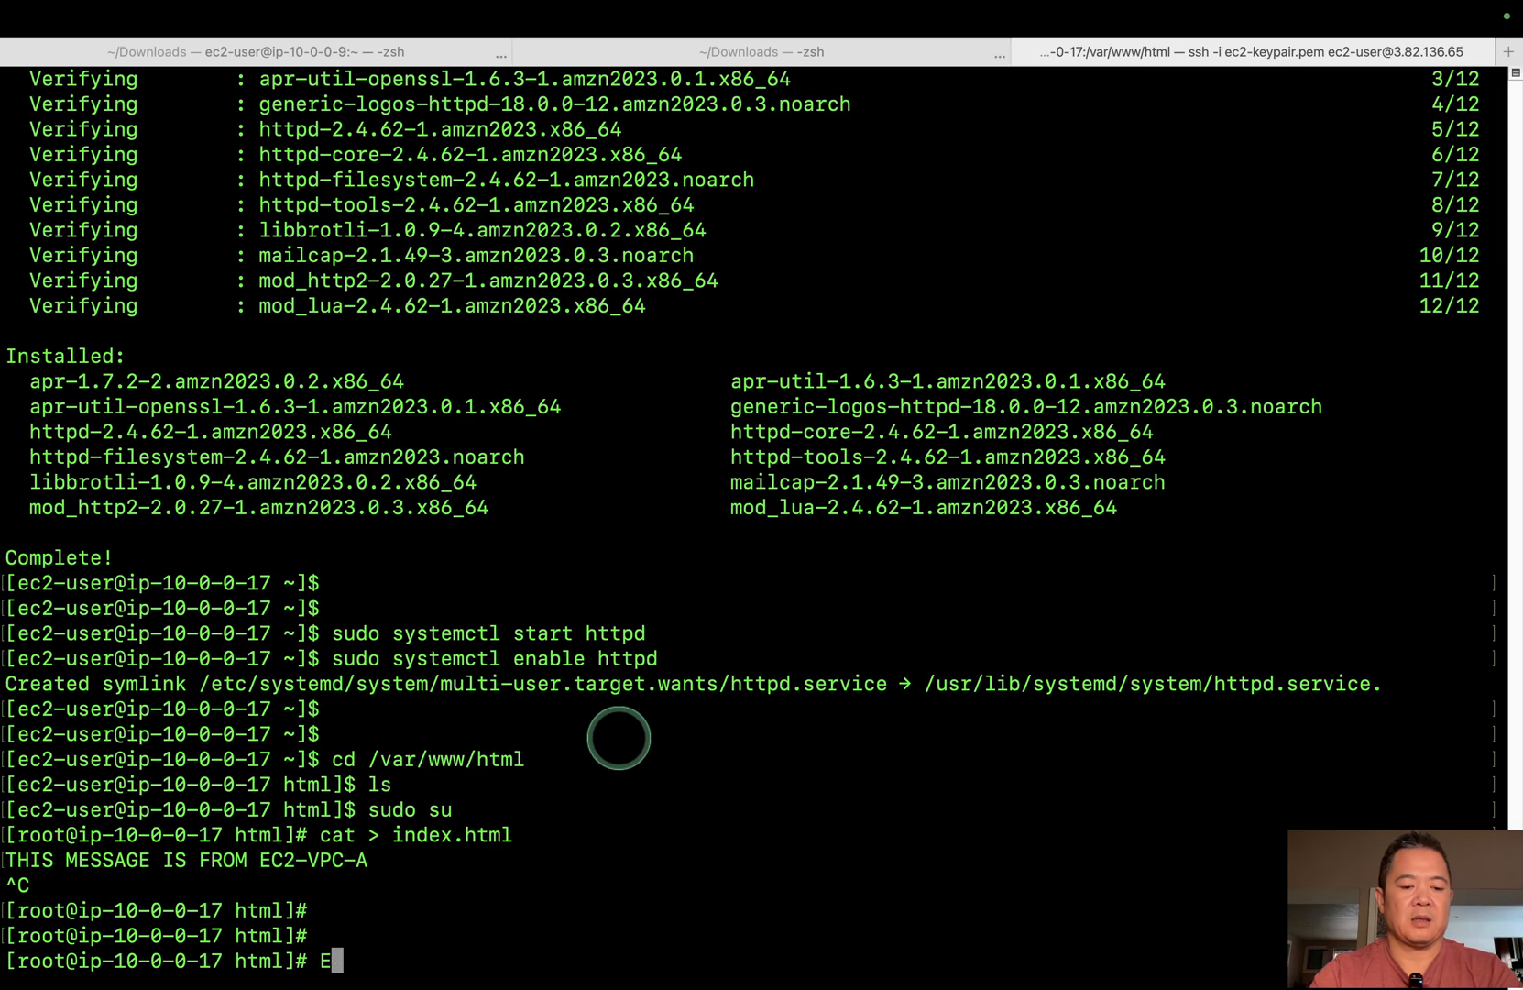
{"action": "key", "text": "BackSpace"}
{"action": "type", "text": "exit"}
{"action": "key", "text": "Return"}
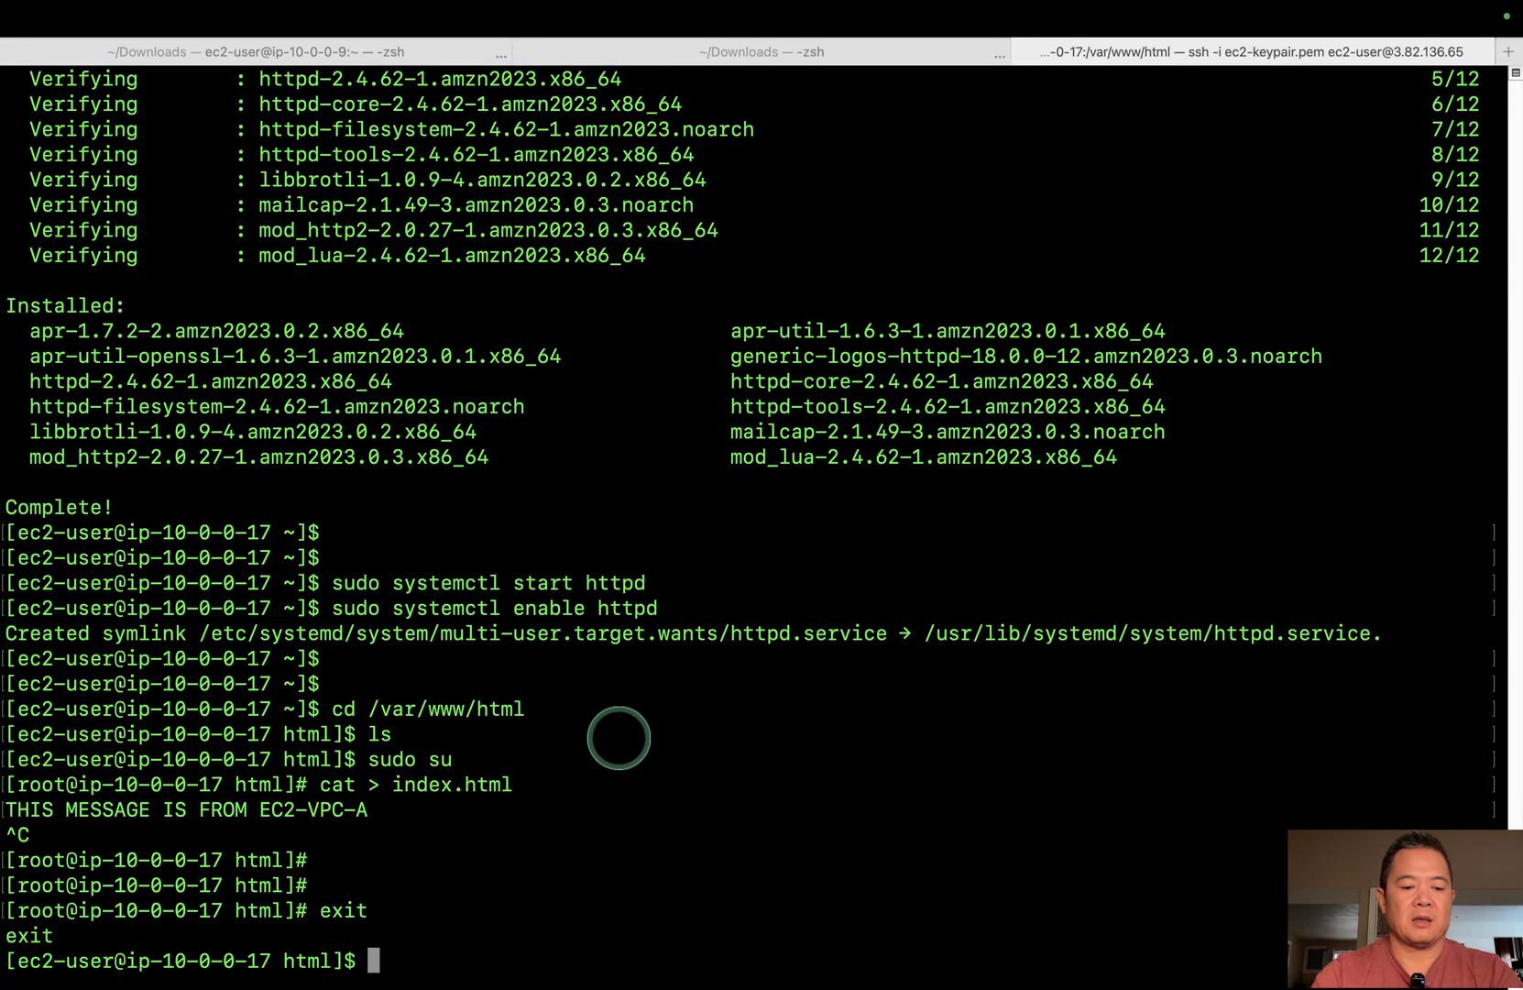
{"action": "key", "text": "Return"}
{"action": "key", "text": "Return"}
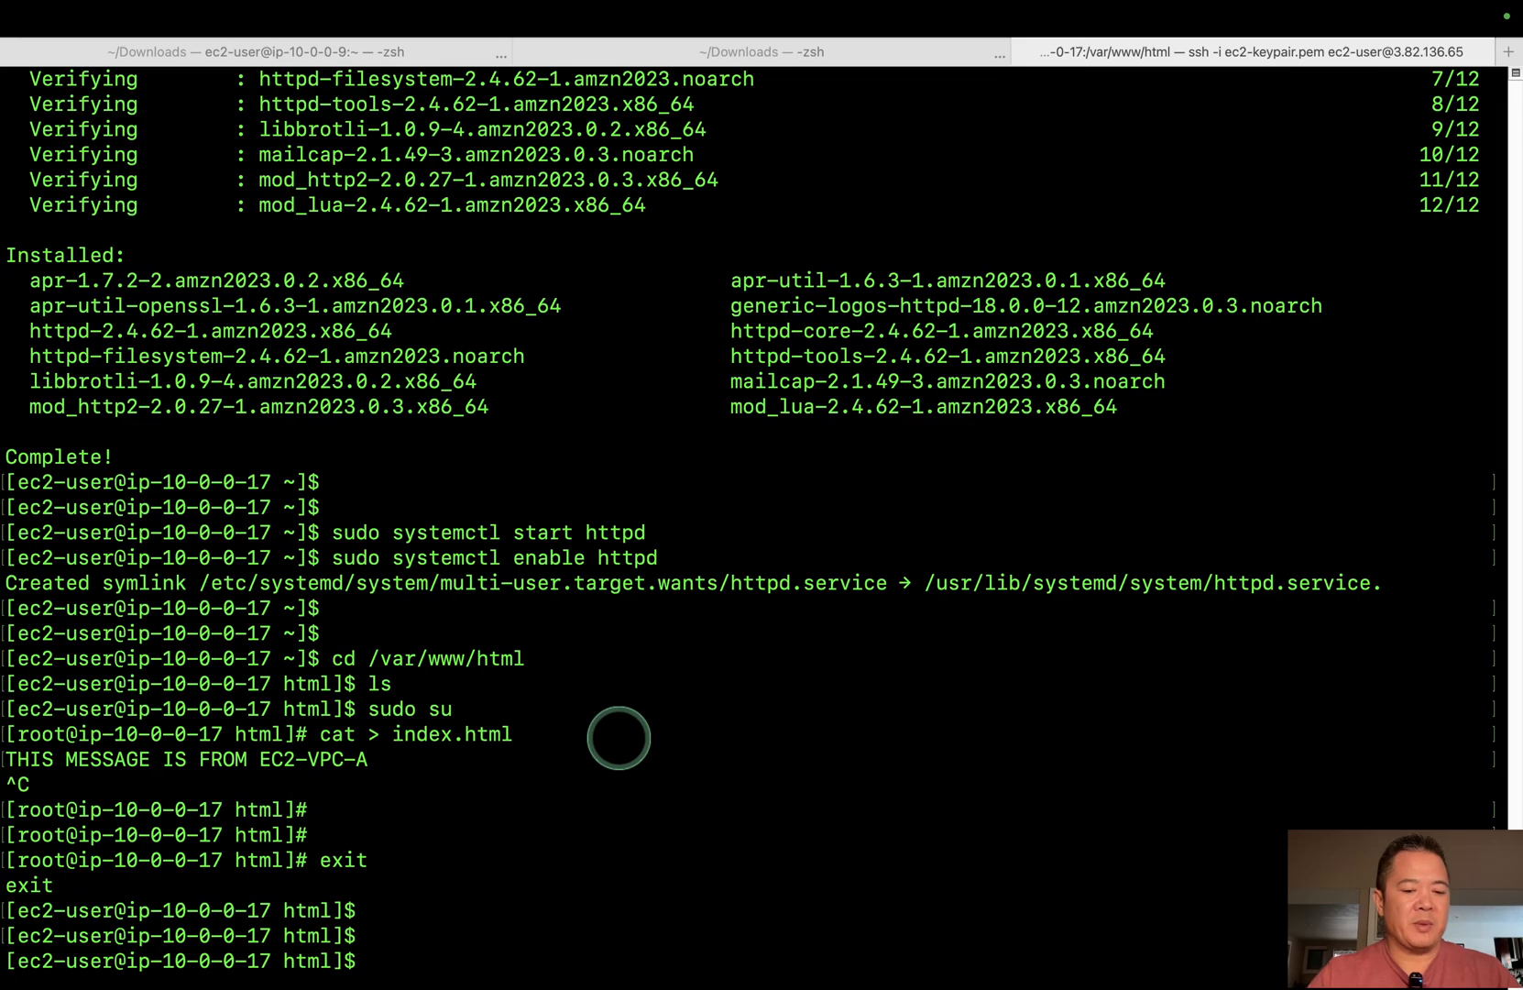
Switch to the EC2 console in the browser and copy the public IPv4 address from the ec2a instance summary.
{"action": "key", "text": "ctrl+Left"}
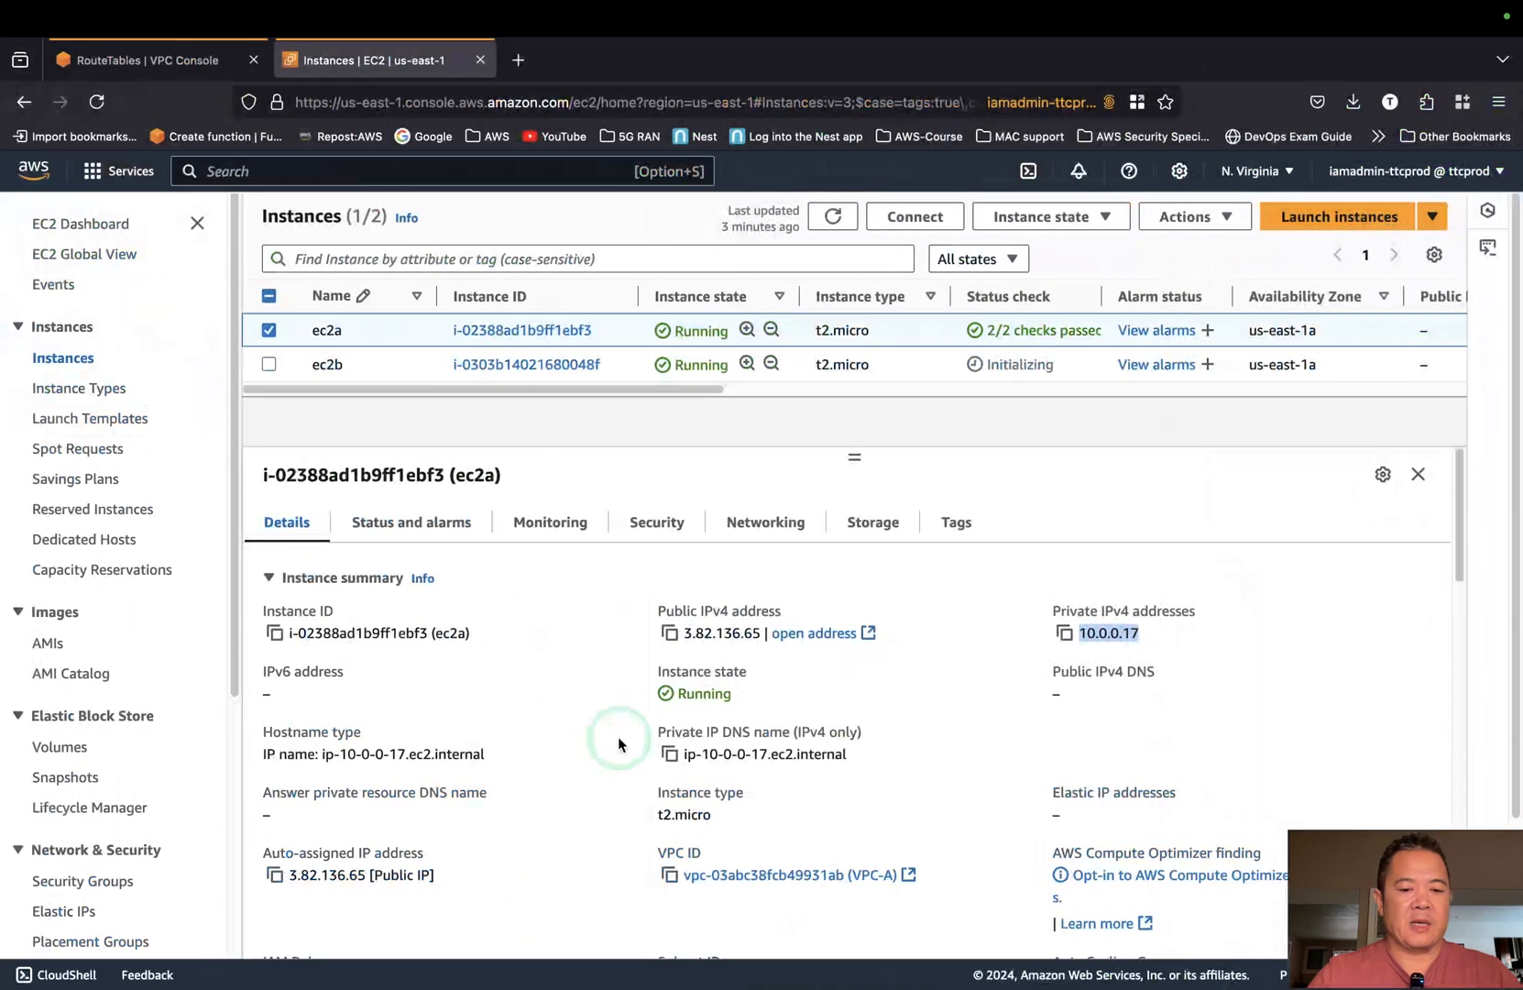
{"action": "left_click", "coordinate": [981, 579]}
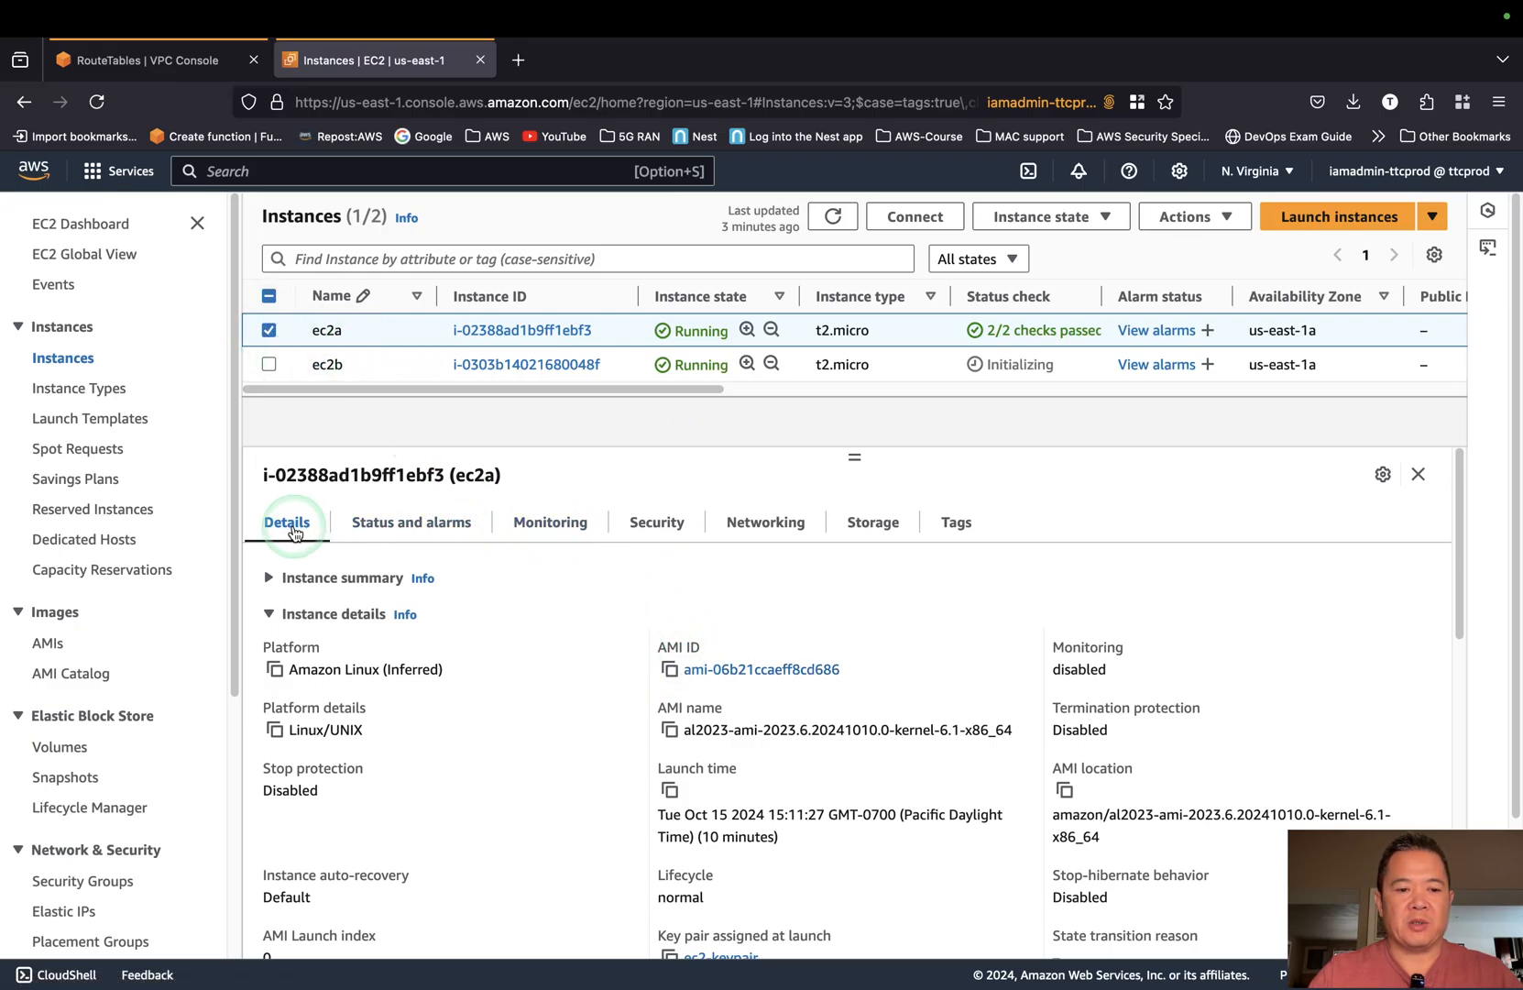
{"action": "scroll", "coordinate": [943, 637], "scroll_direction": "down", "scroll_amount": 1}
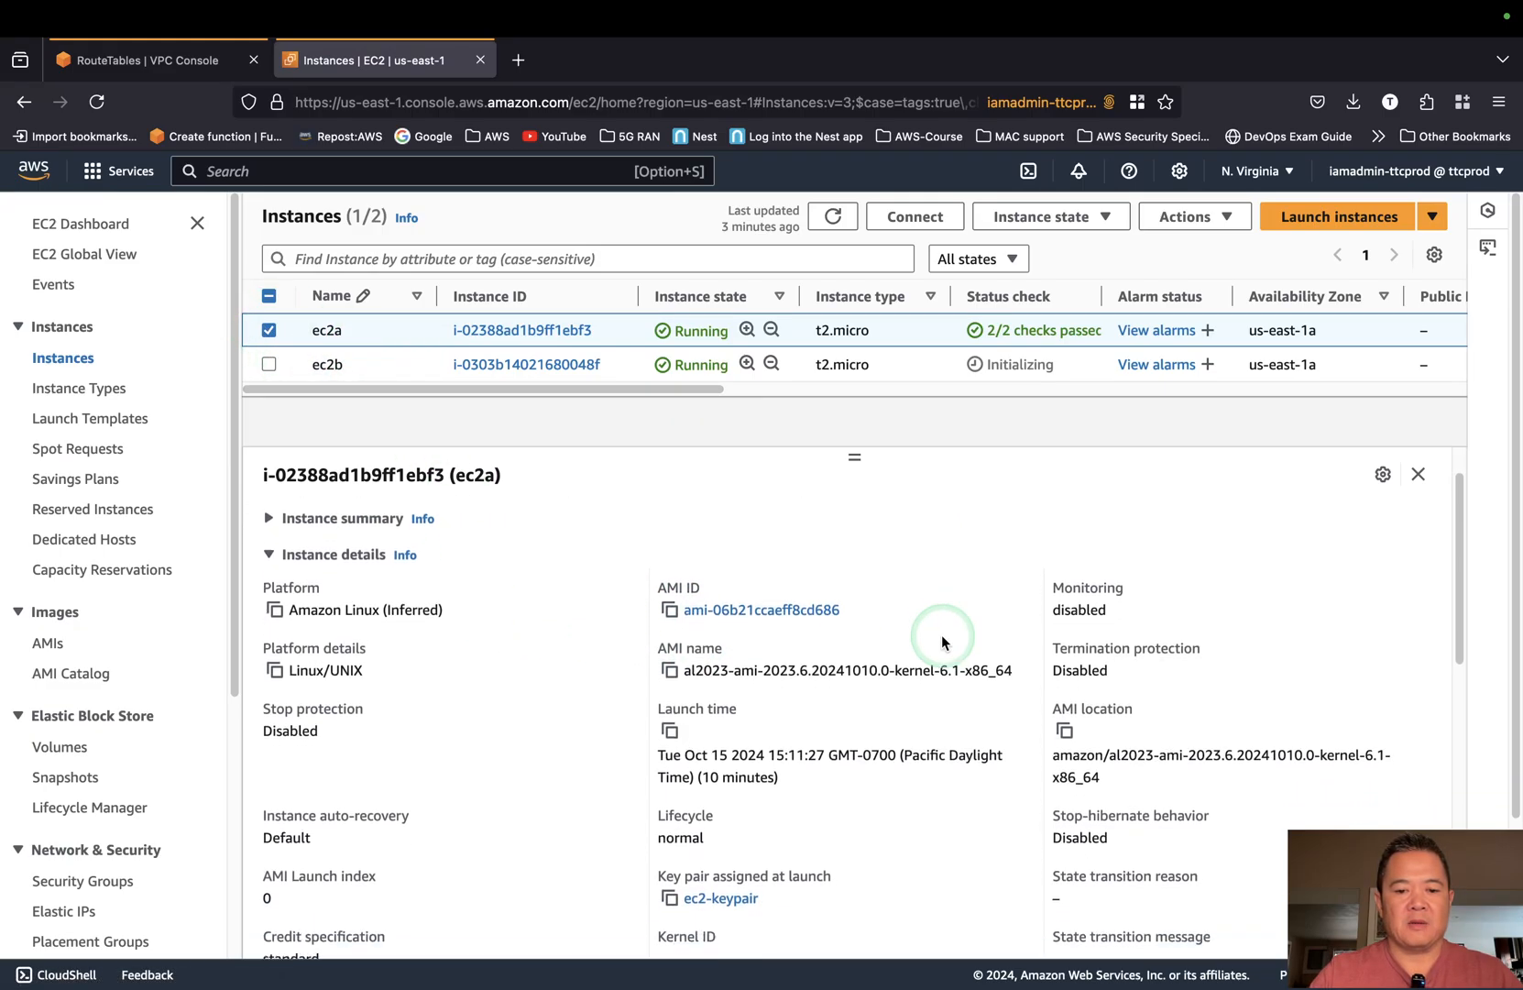
{"action": "scroll", "coordinate": [943, 637], "scroll_direction": "up", "scroll_amount": 1}
{"action": "left_click", "coordinate": [268, 330]}
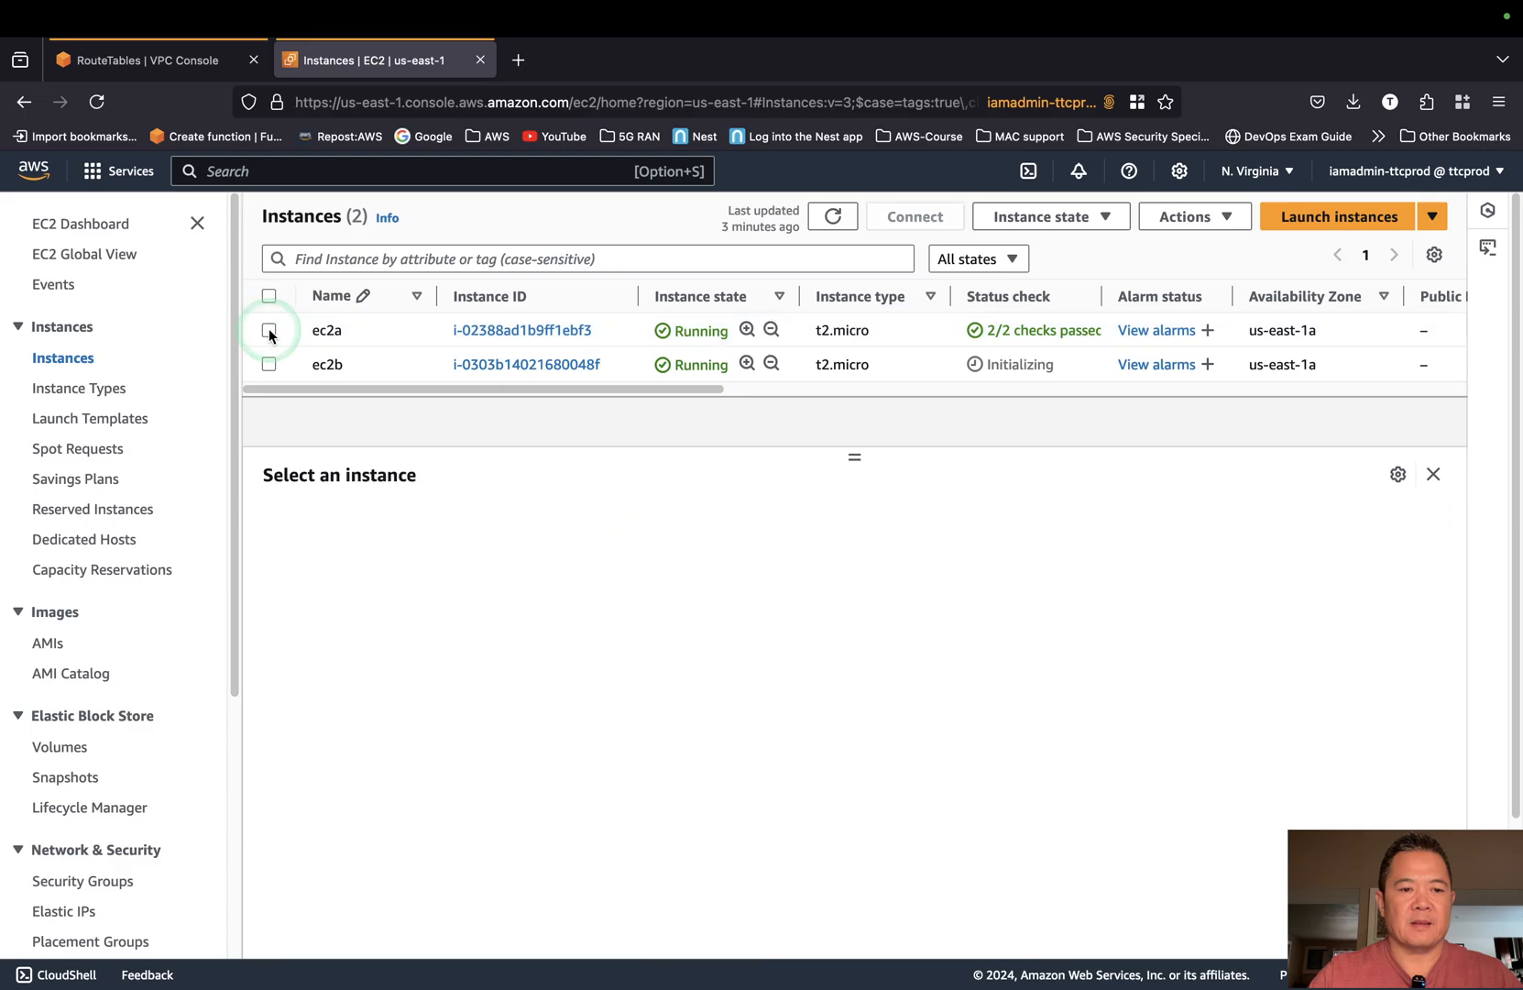
{"action": "left_click", "coordinate": [269, 330]}
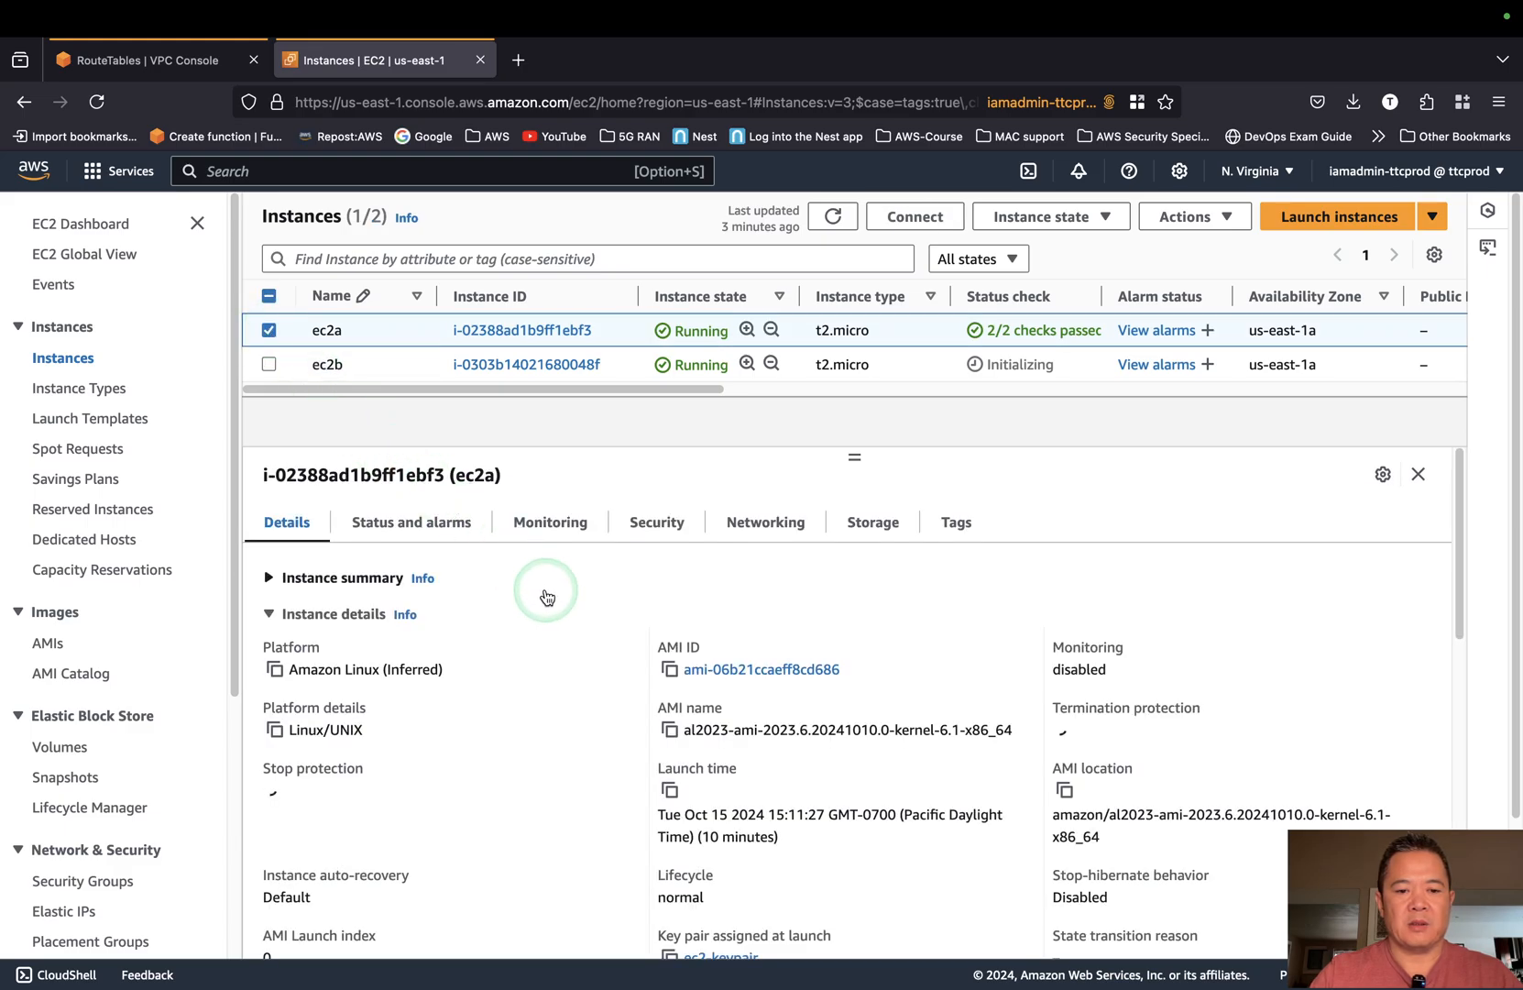
{"action": "left_click", "coordinate": [275, 577]}
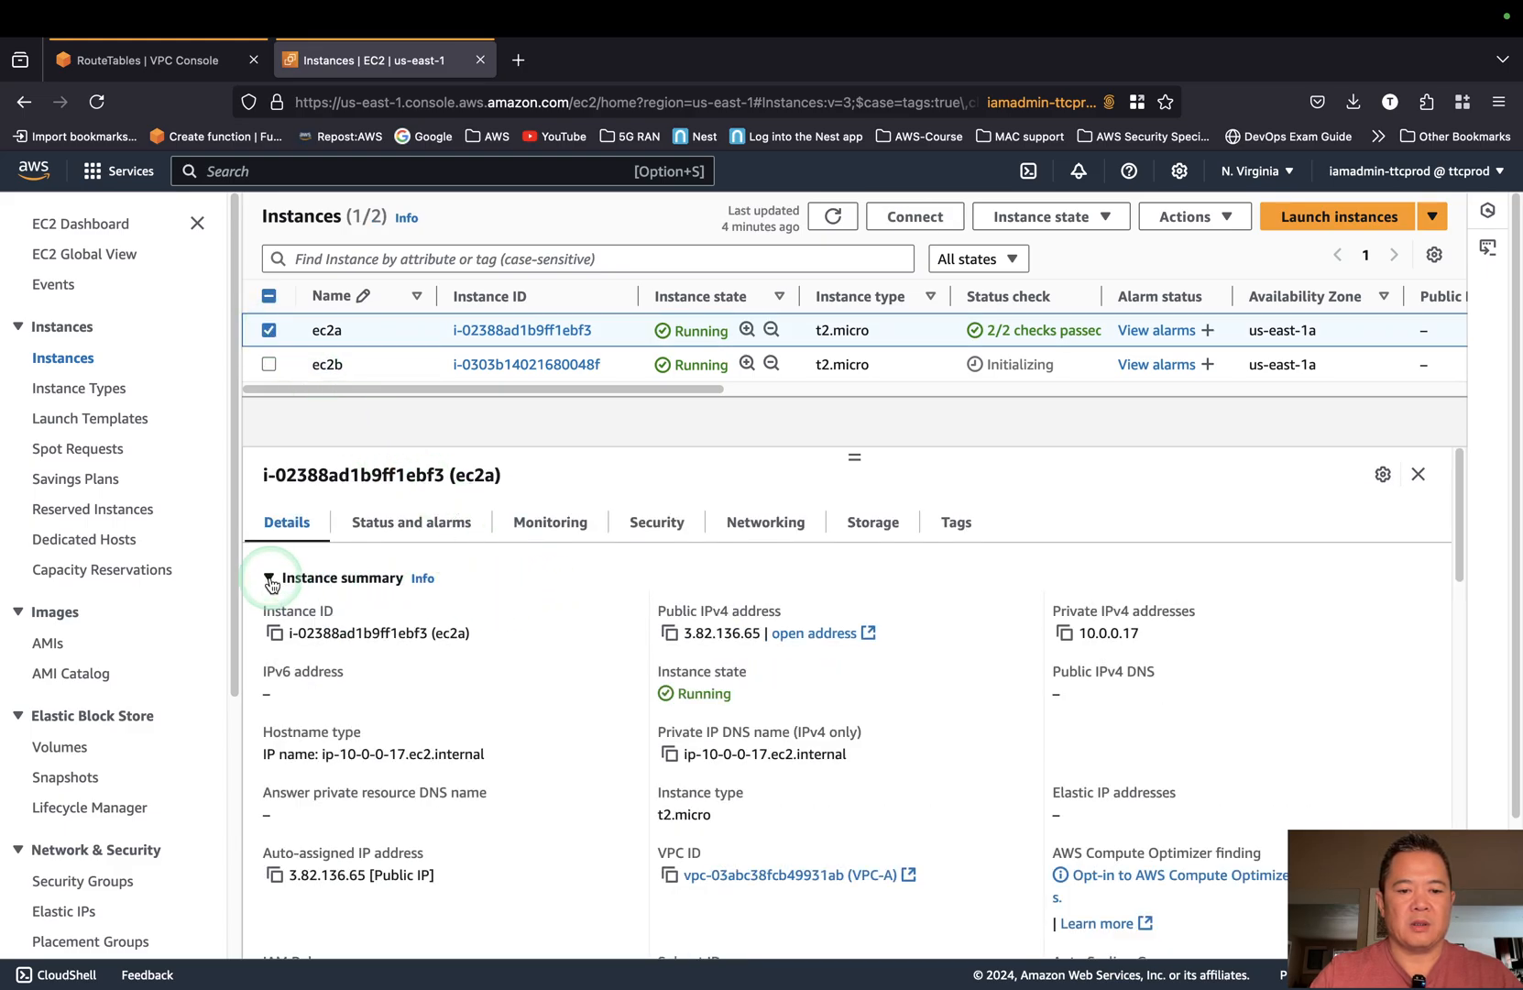
{"action": "left_click", "coordinate": [671, 634]}
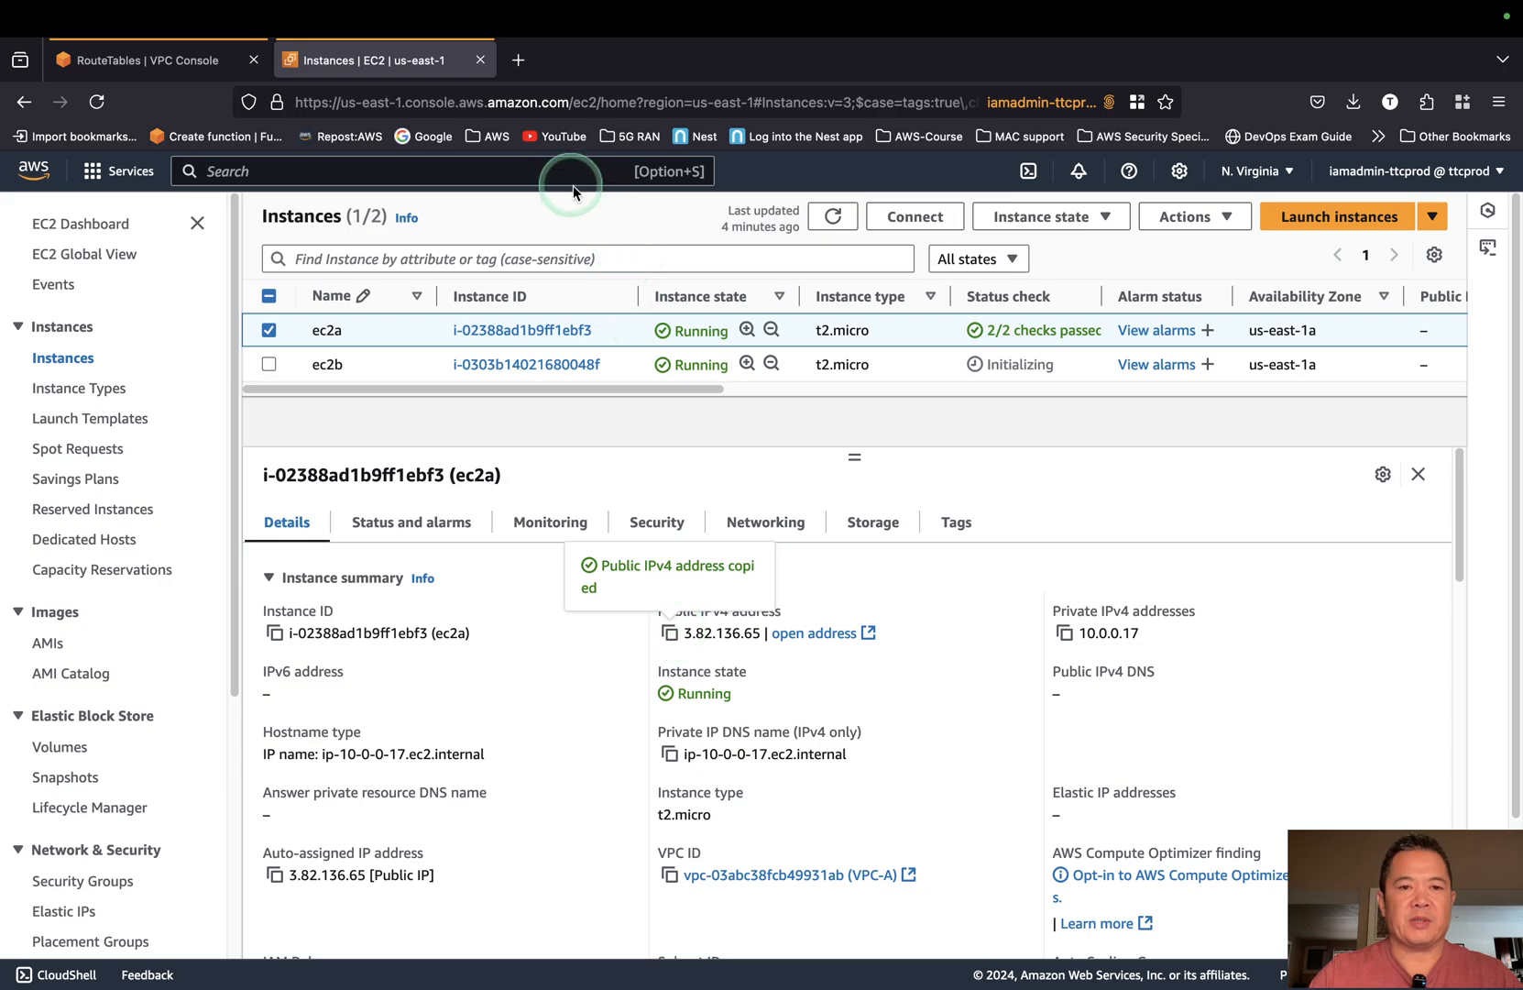
Load the copied address 3.82.136.65 in a new browser tab and examine the message on the page.
{"action": "left_click", "coordinate": [519, 61]}
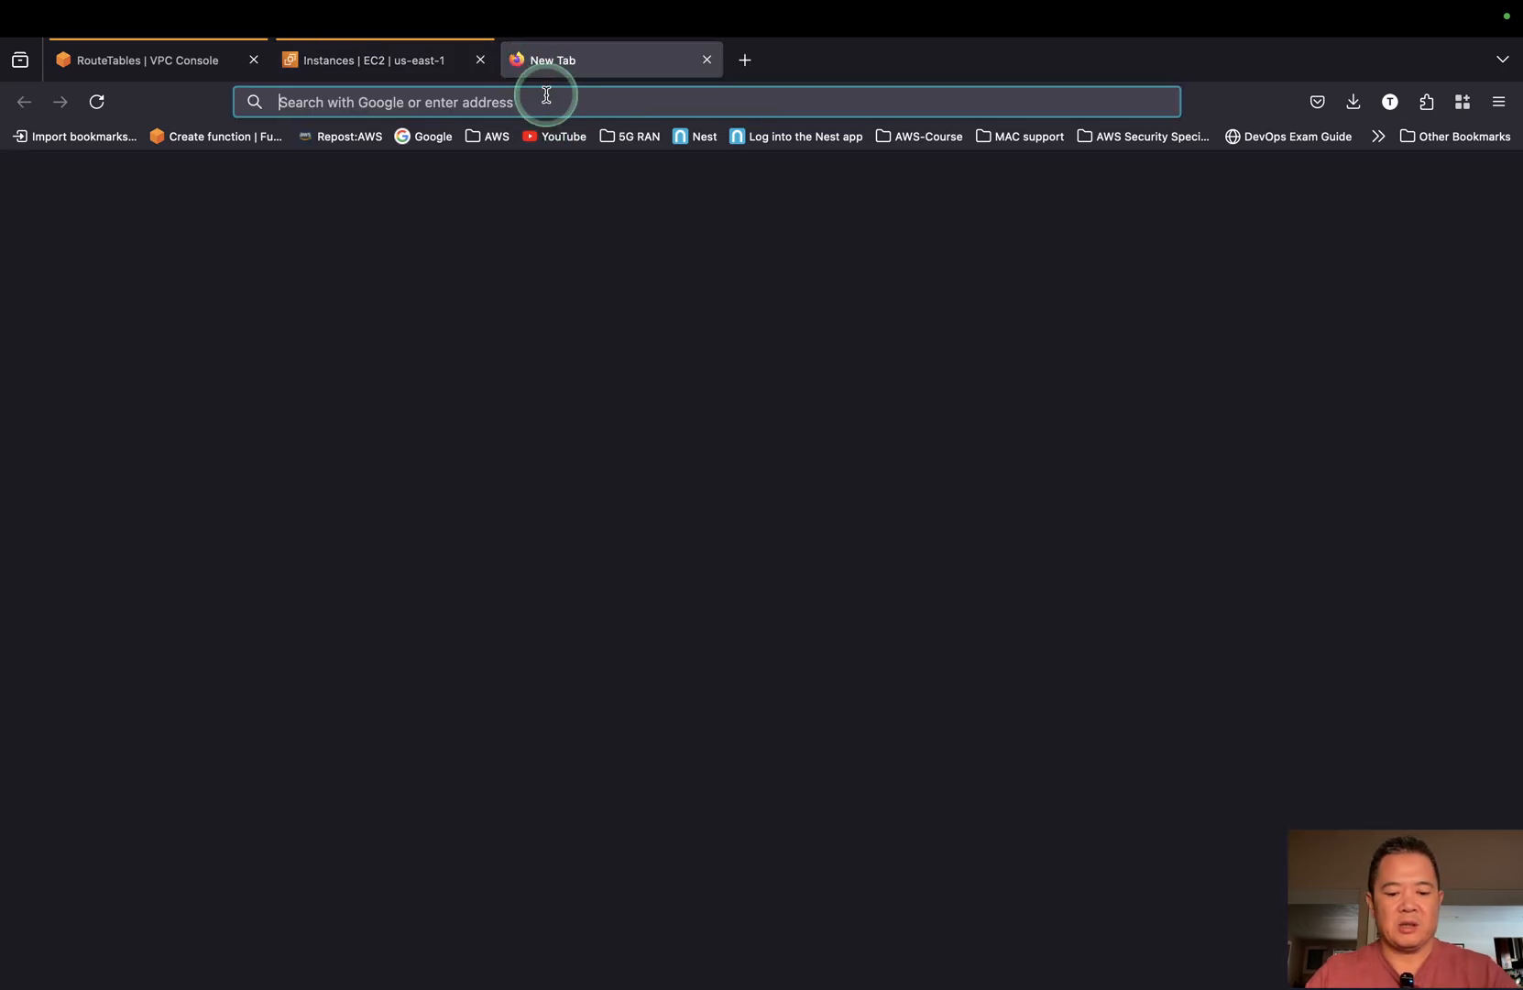
{"action": "key", "text": "super+v"}
{"action": "key", "text": "Return"}
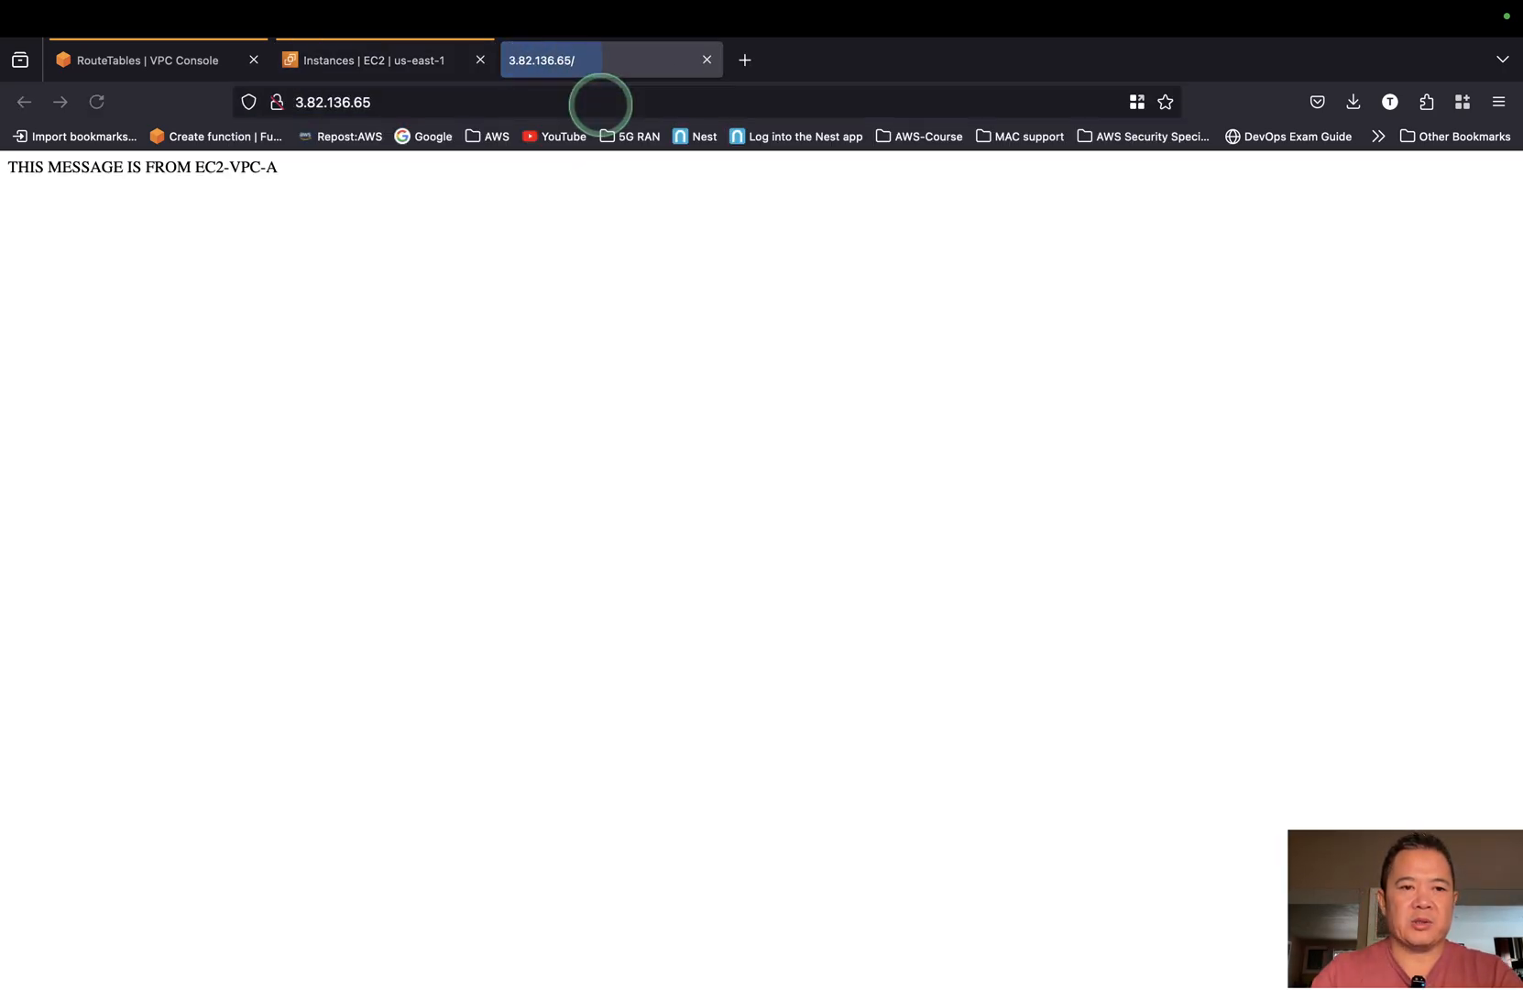
{"action": "left_click_drag", "start_coordinate": [310, 173], "coordinate": [4, 170]}
{"action": "left_click", "coordinate": [200, 194]}
{"action": "left_click_drag", "start_coordinate": [304, 172], "coordinate": [22, 167]}
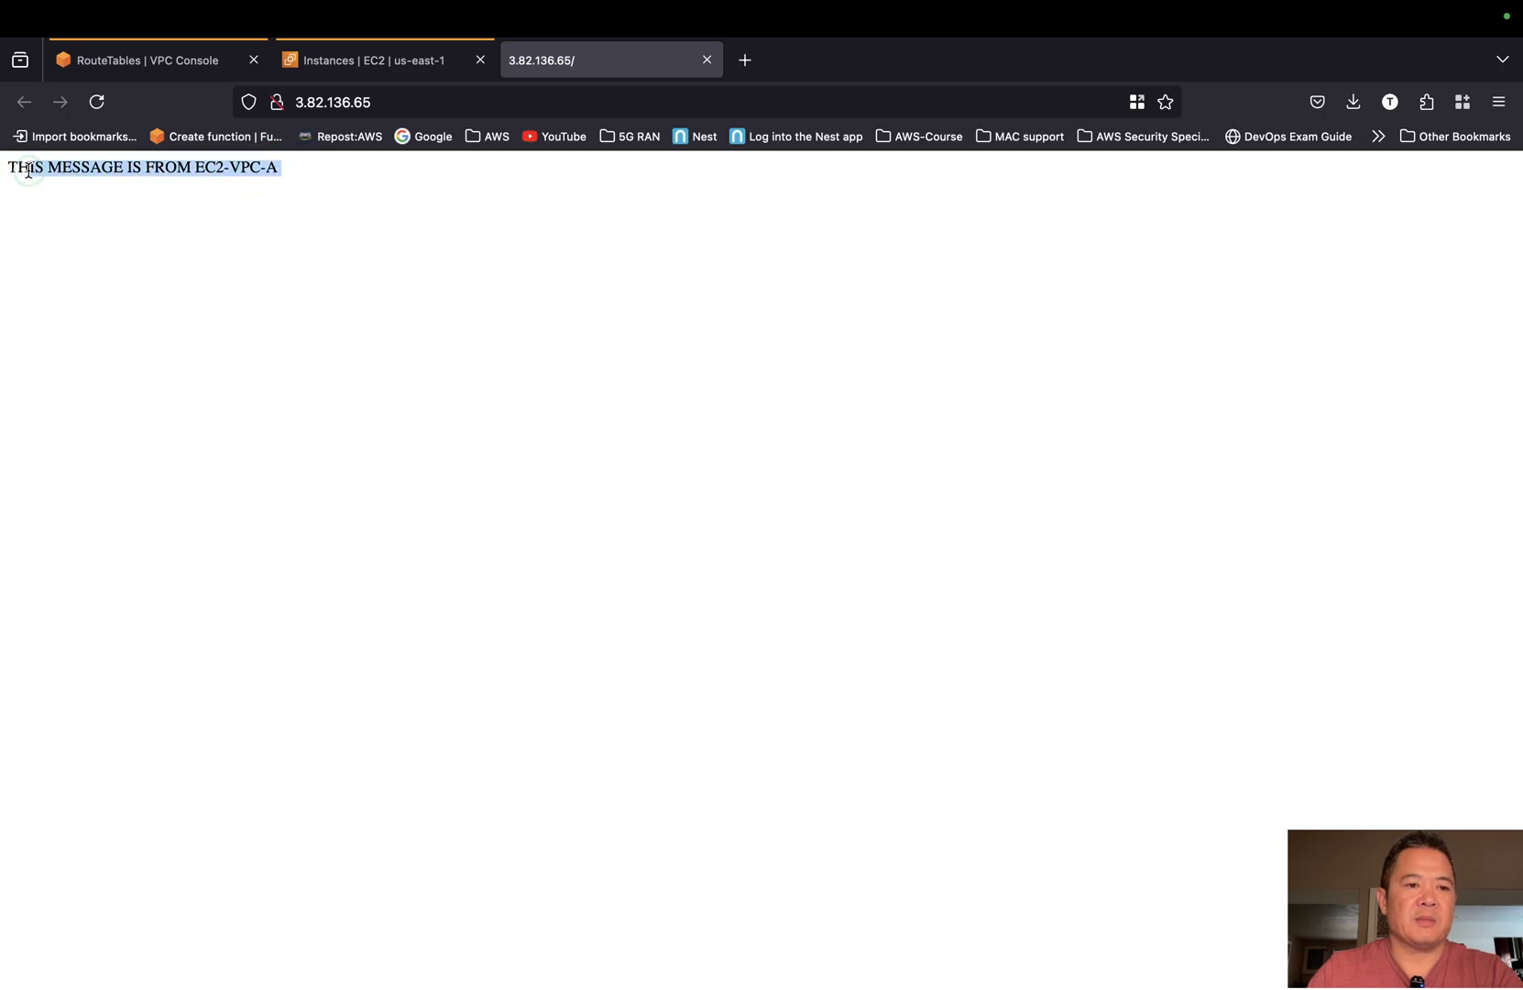
{"action": "left_click", "coordinate": [252, 192]}
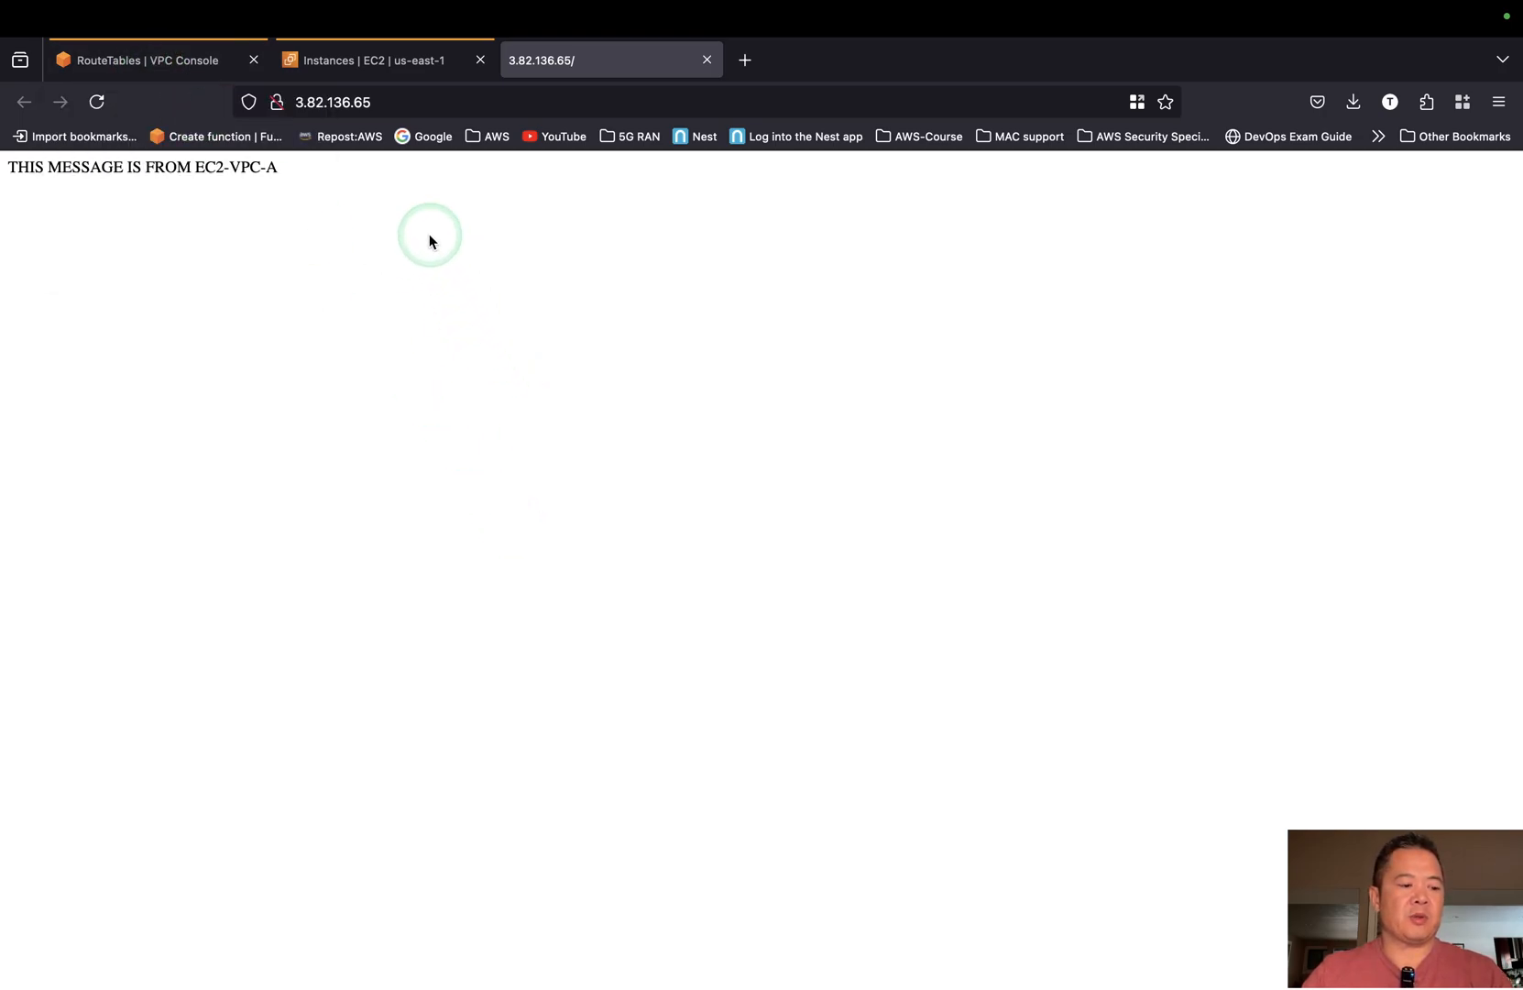
Return to the EC2 instances, select only ec2b instead of ec2a, and refresh the instance list.
{"action": "left_click", "coordinate": [356, 61]}
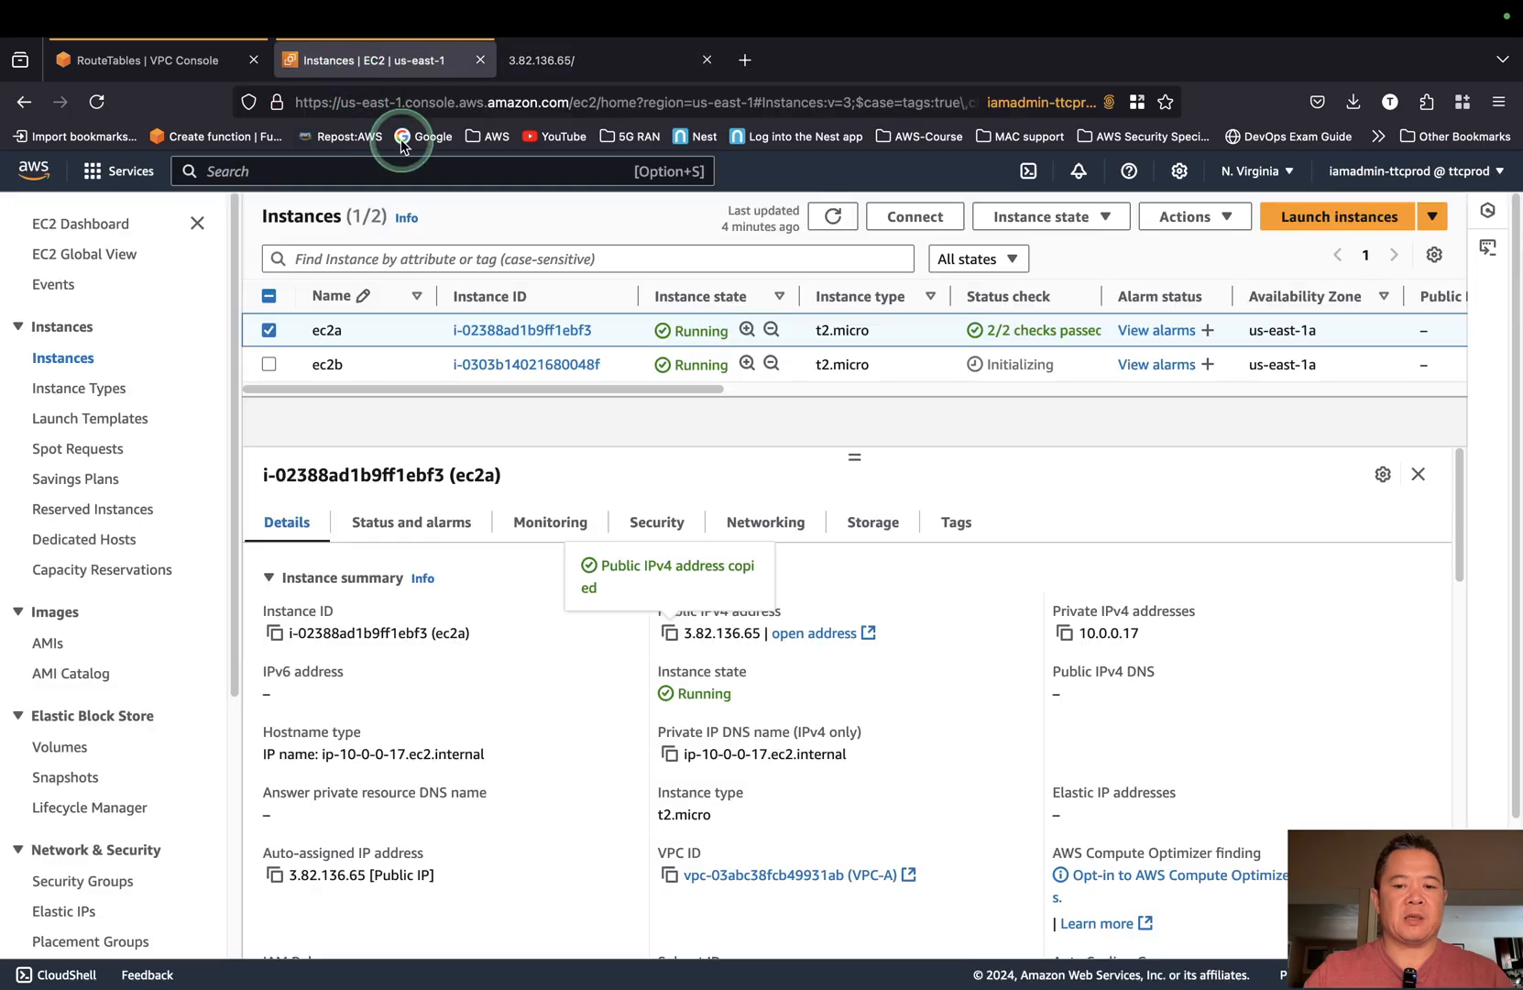
{"action": "left_click", "coordinate": [911, 588]}
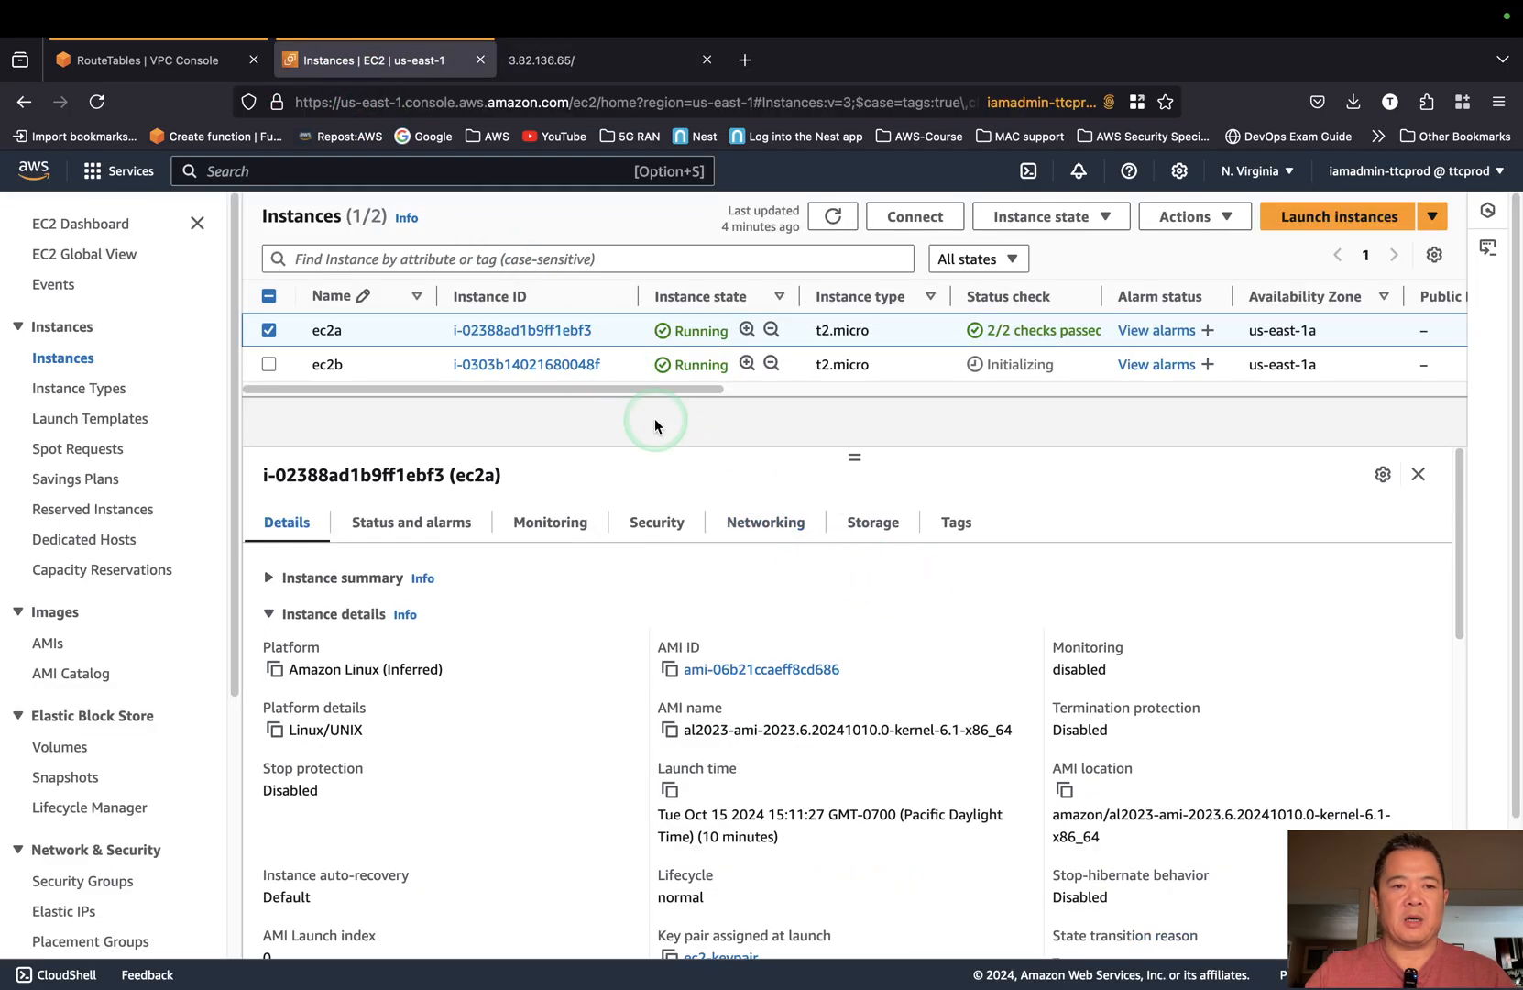
{"action": "left_click", "coordinate": [312, 345]}
{"action": "left_click", "coordinate": [263, 331]}
{"action": "left_click", "coordinate": [267, 330]}
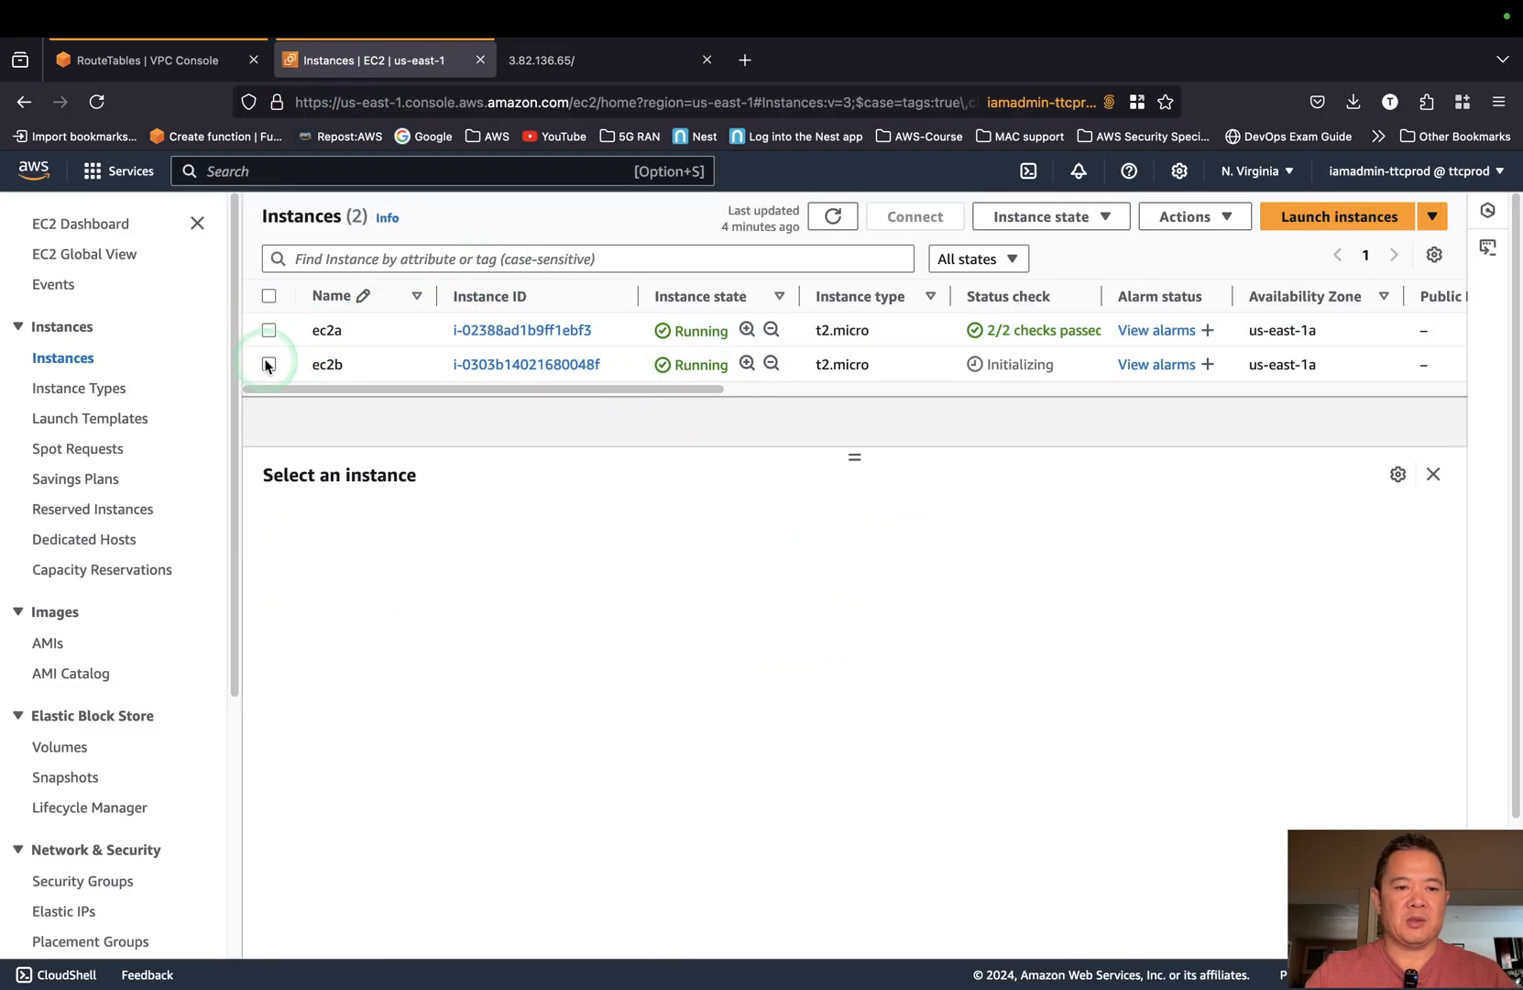
{"action": "left_click", "coordinate": [269, 364]}
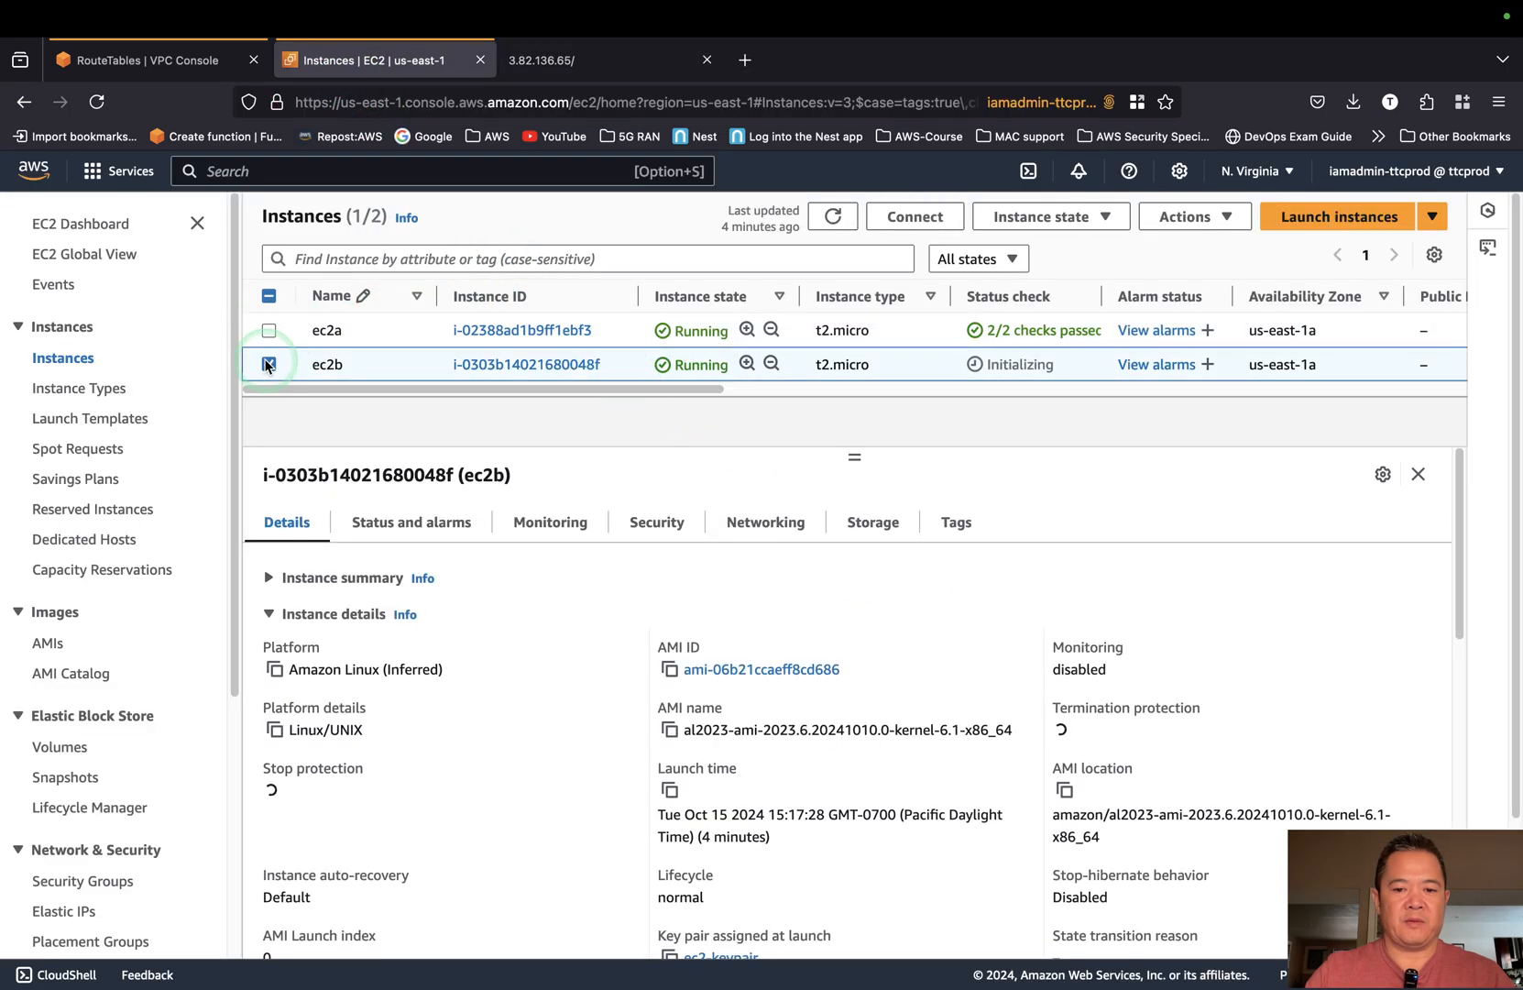
{"action": "left_click", "coordinate": [833, 216]}
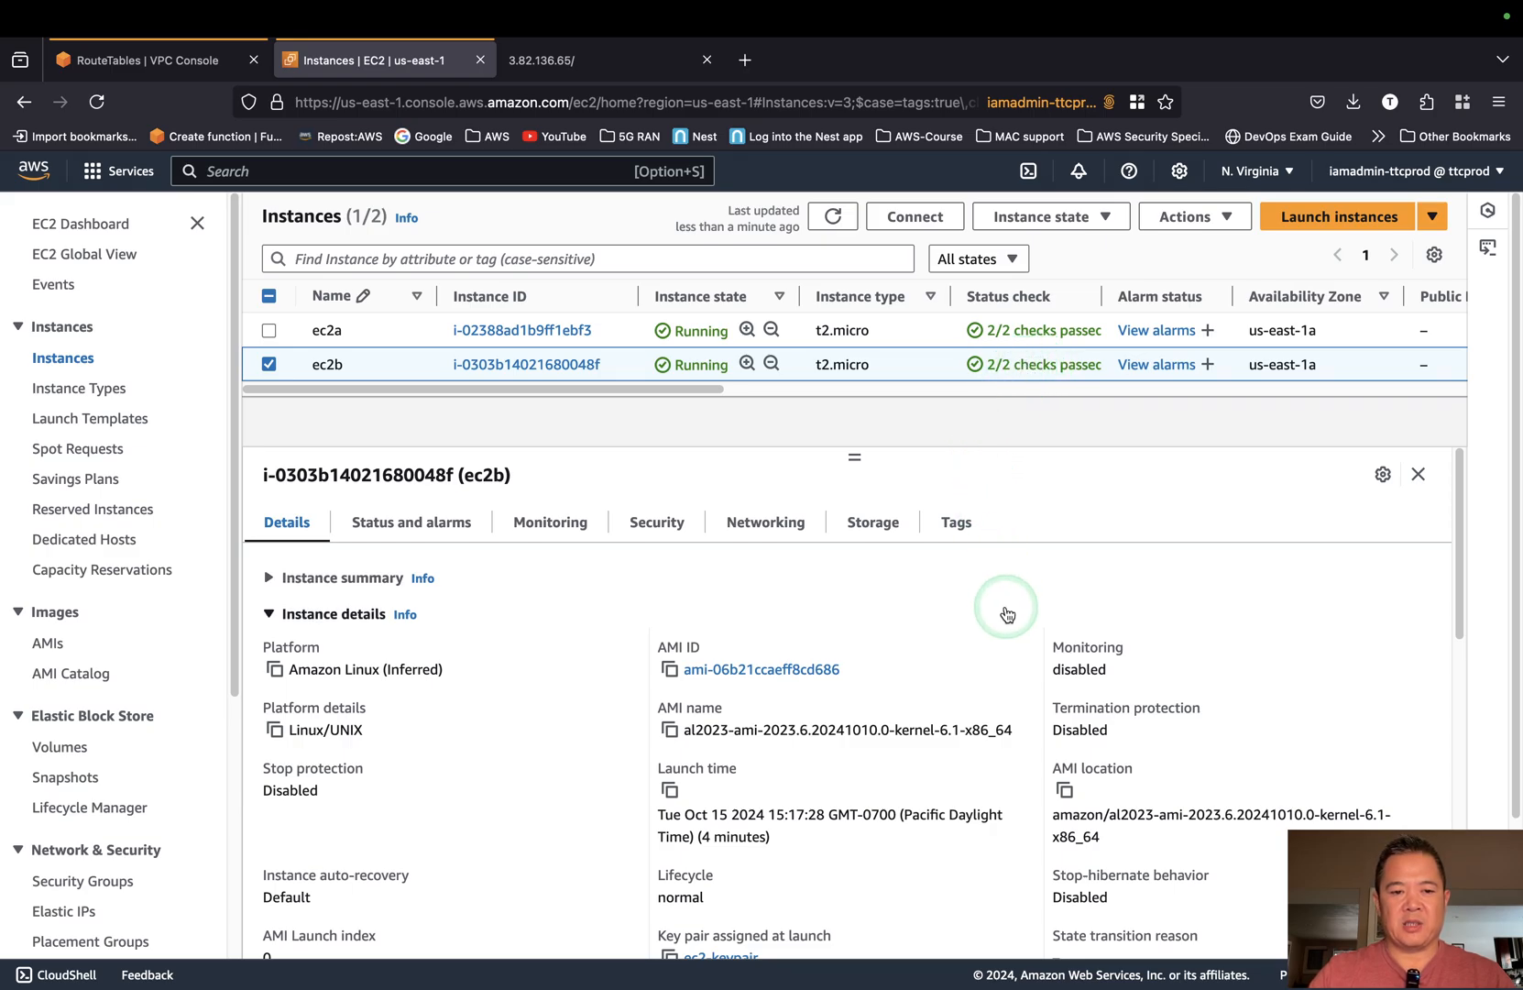
Expand the ec2b instance summary and copy its private IPv4 address.
{"action": "scroll", "coordinate": [1007, 614], "scroll_direction": "down", "scroll_amount": 1}
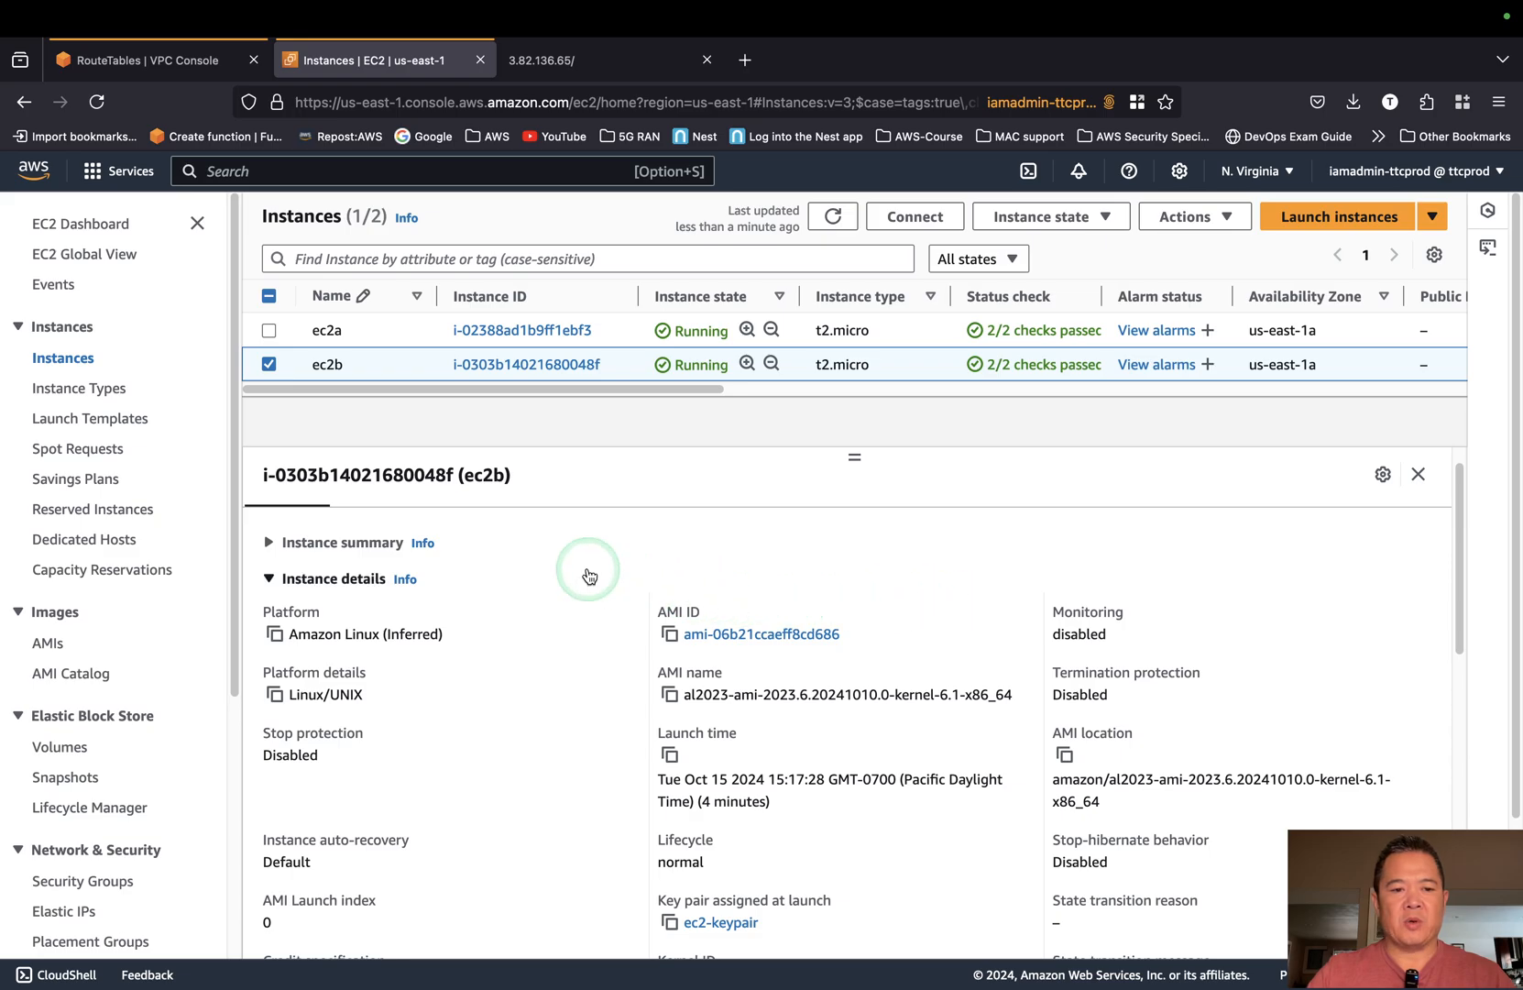
{"action": "scroll", "coordinate": [584, 570], "scroll_direction": "up", "scroll_amount": 1}
{"action": "left_click", "coordinate": [269, 578]}
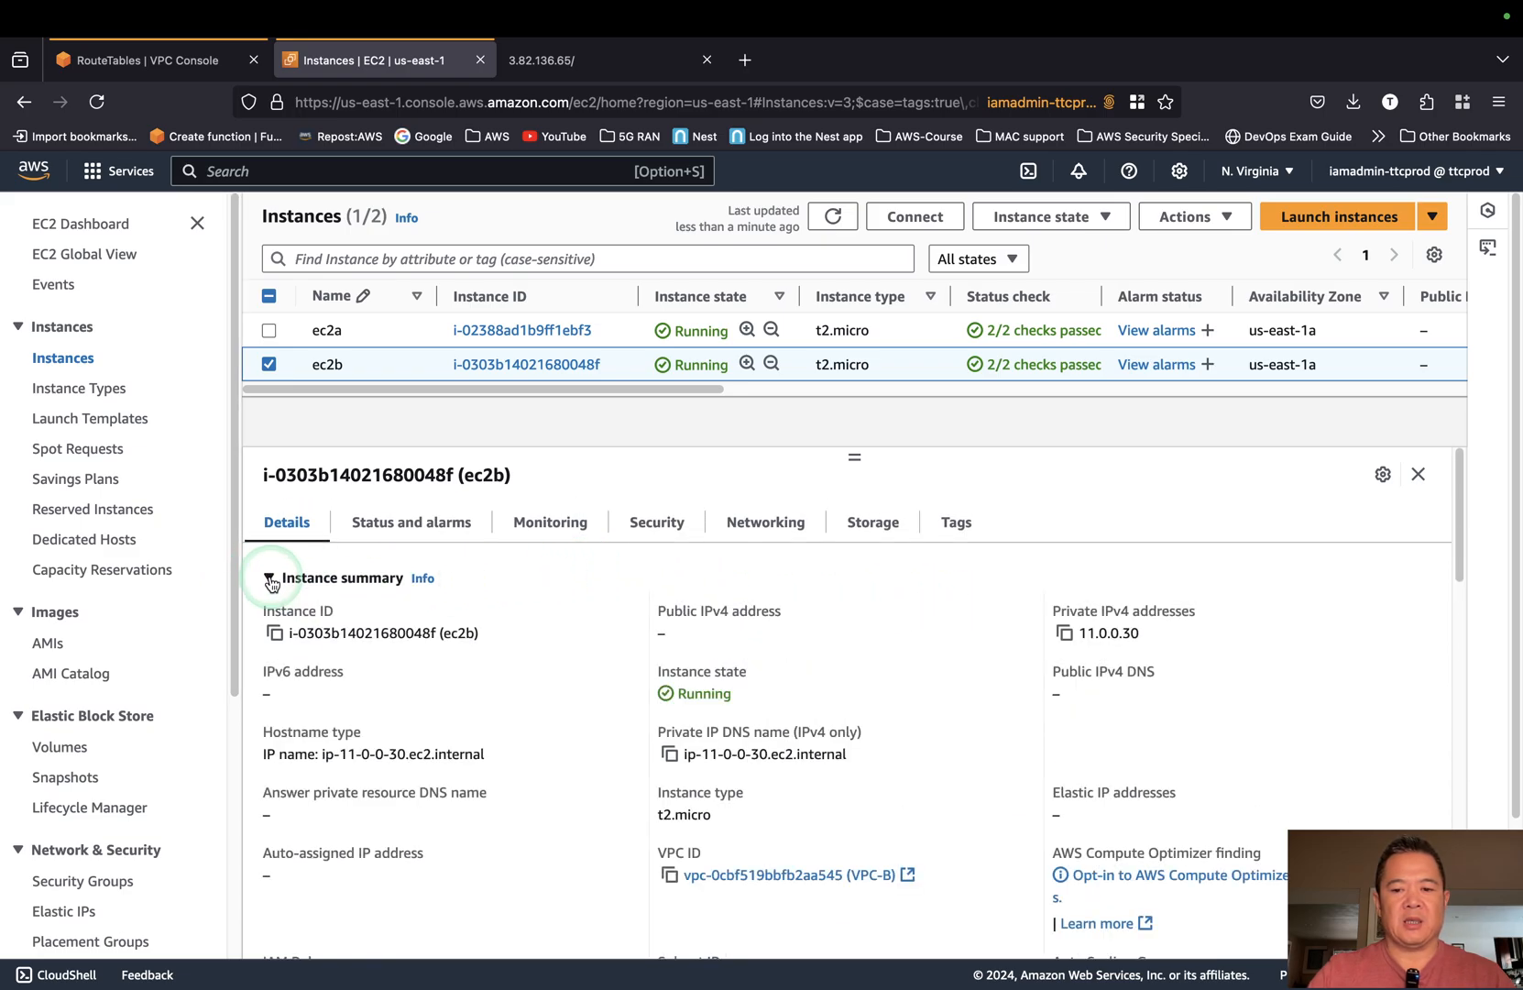
{"action": "left_click", "coordinate": [1064, 634]}
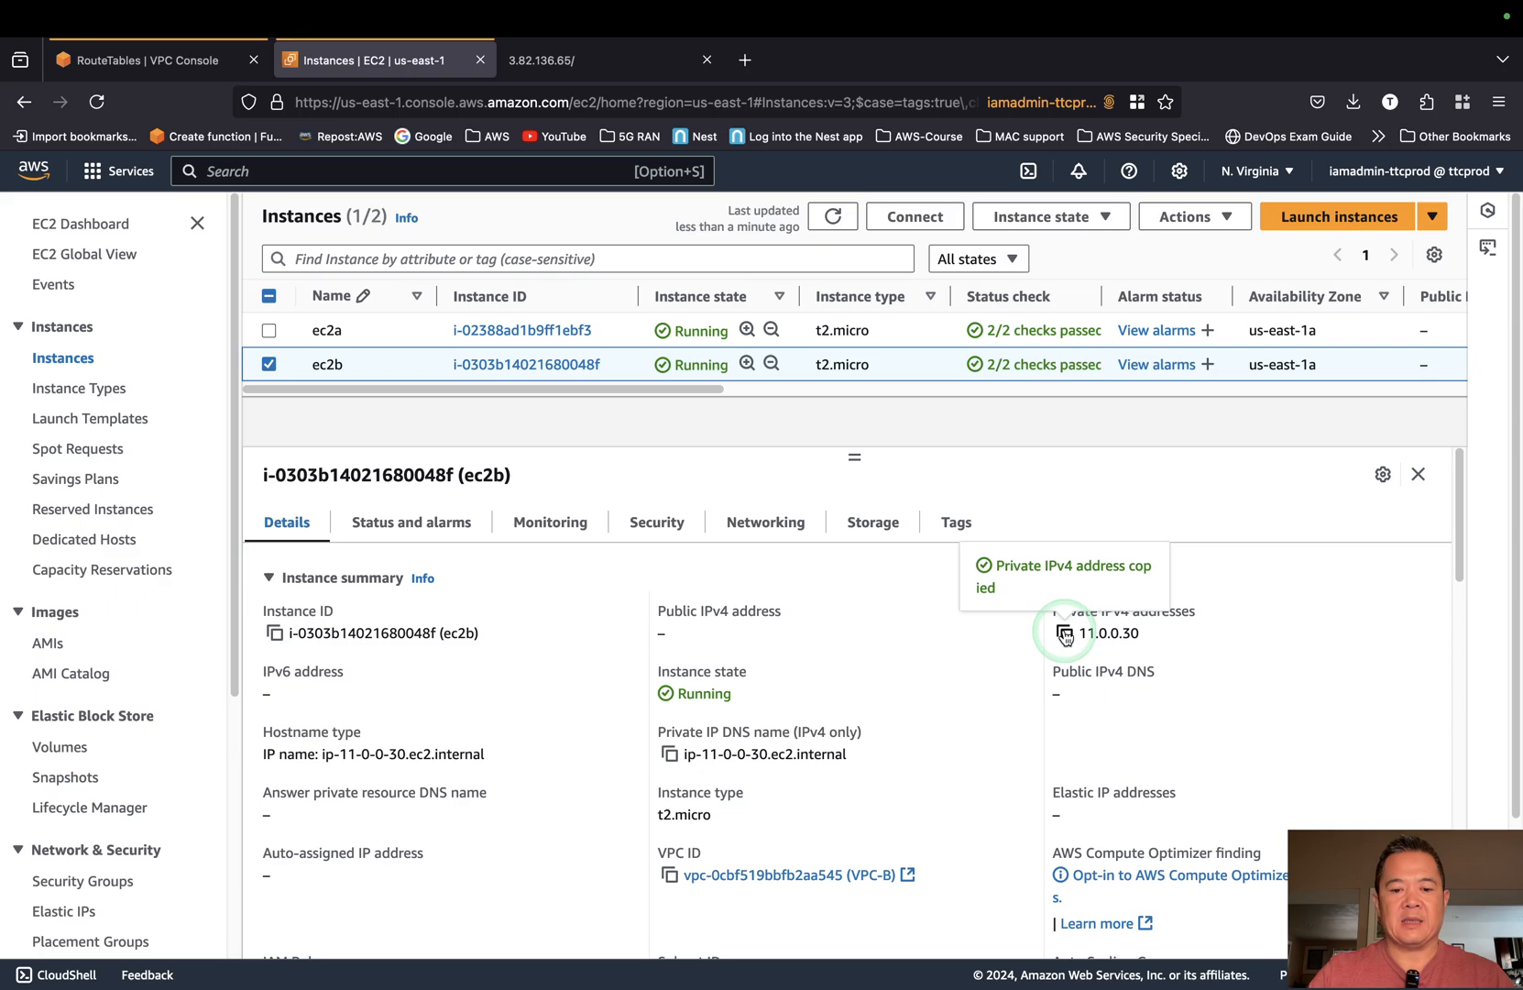
Switch to the terminal and ping ec2b's private address 11.0.0.30 from the ec2a session.
{"action": "key", "text": "ctrl+Right"}
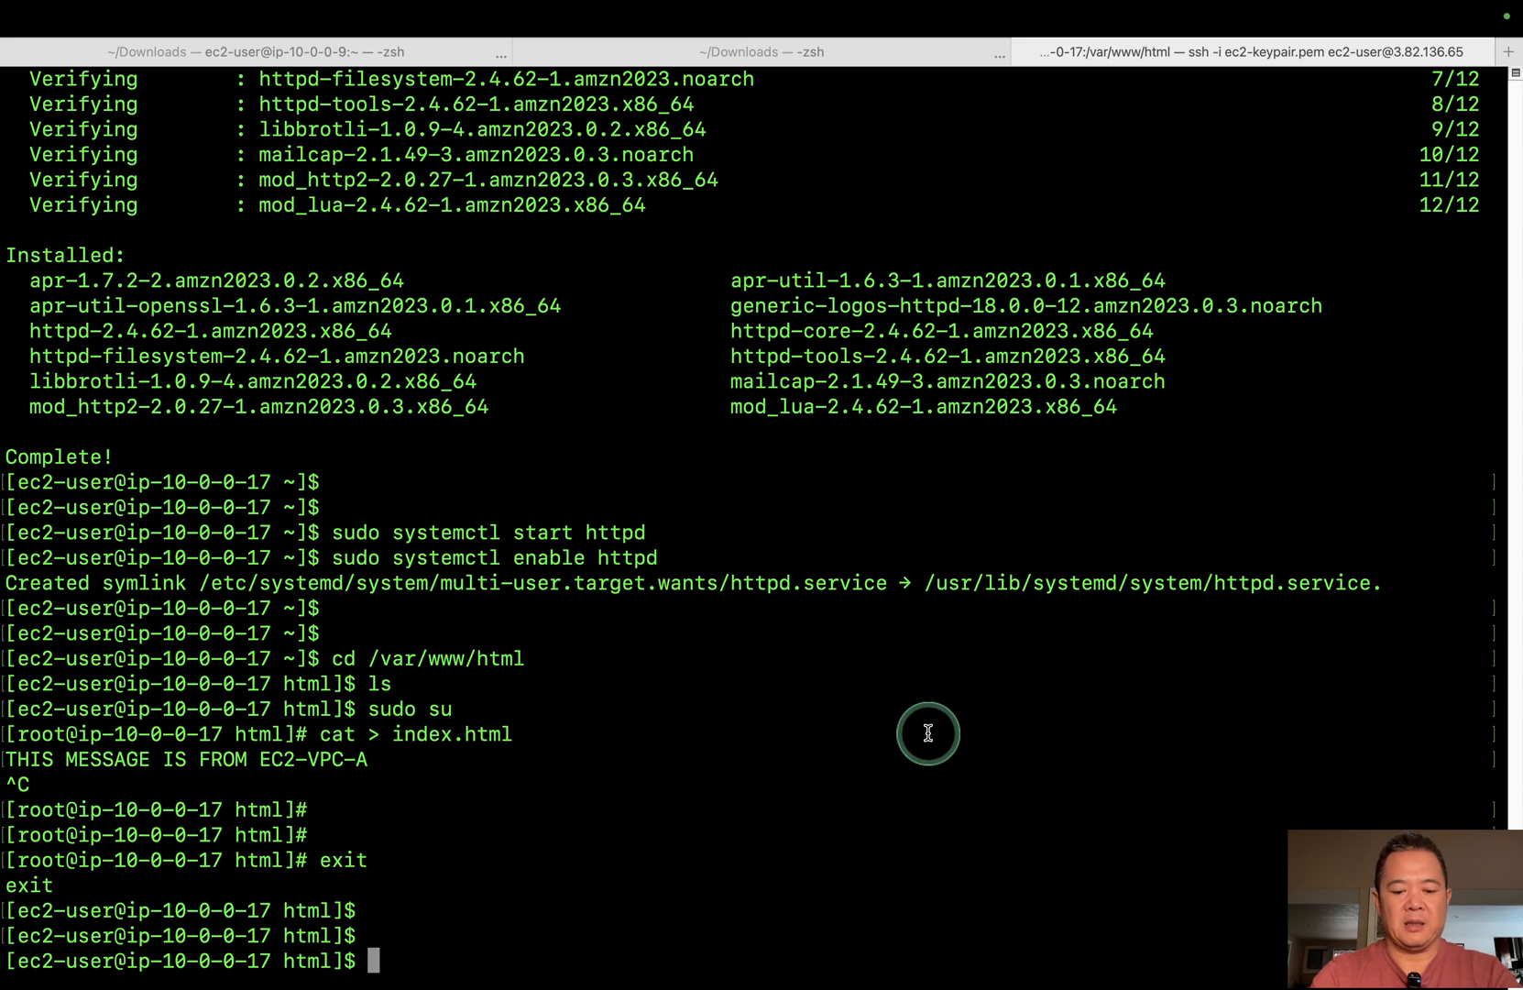
{"action": "type", "text": "ping"}
{"action": "key", "text": "super+v"}
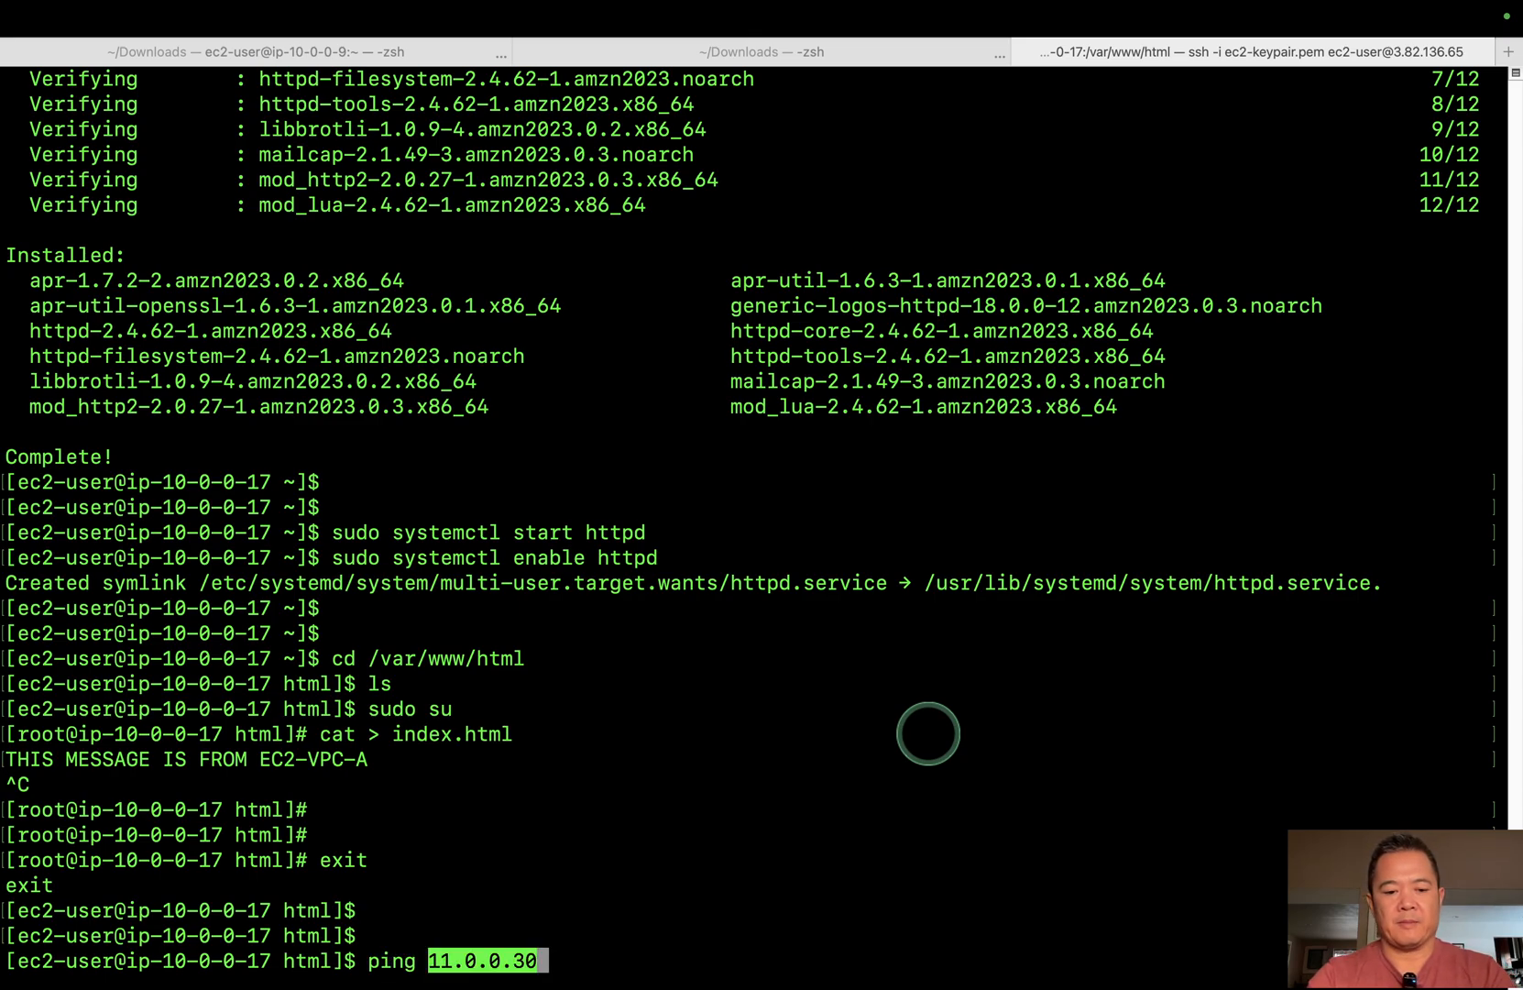
{"action": "key", "text": "Return"}
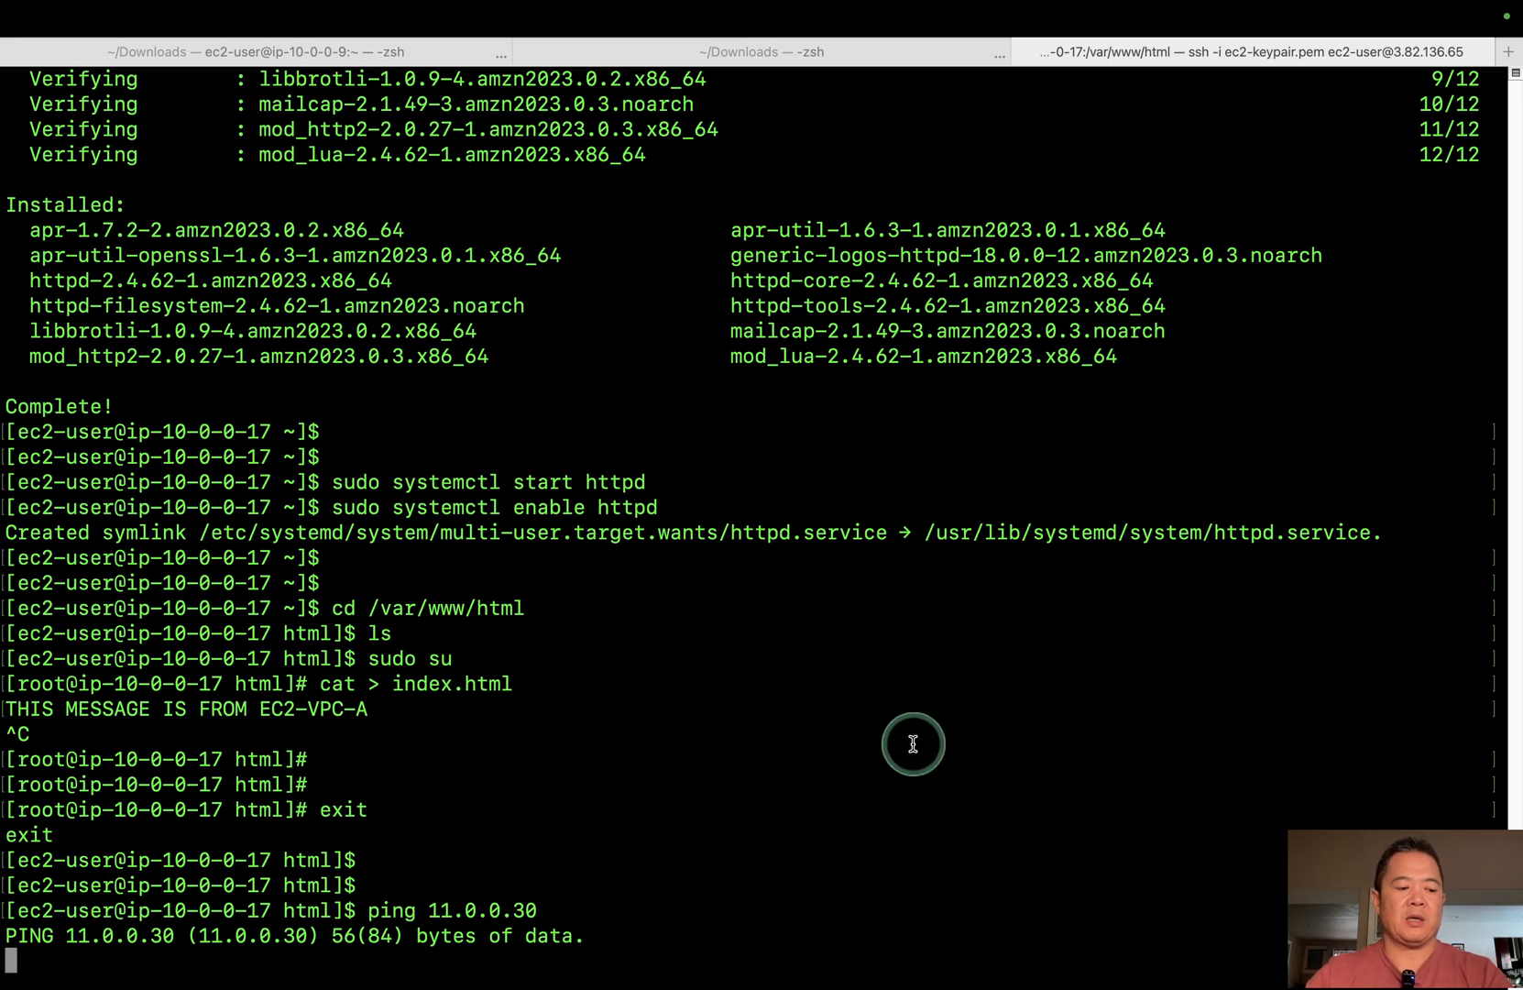
Switch back to the browser and open the Transit gateways page in the VPC console.
{"action": "key", "text": "ctrl+Left"}
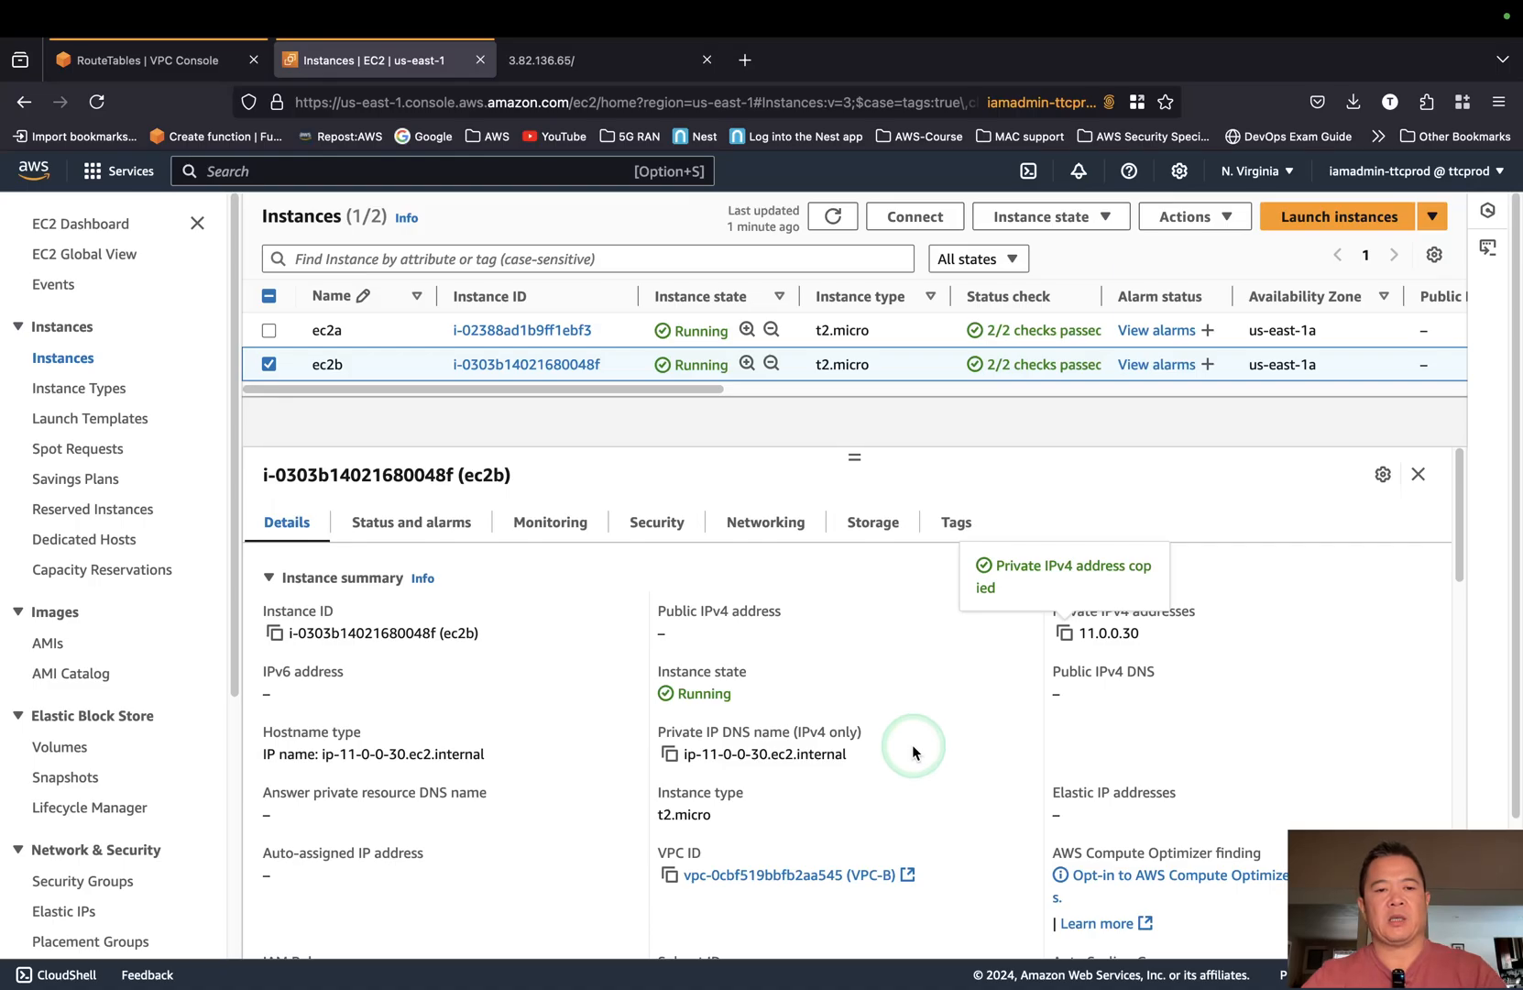
{"action": "left_click", "coordinate": [414, 172]}
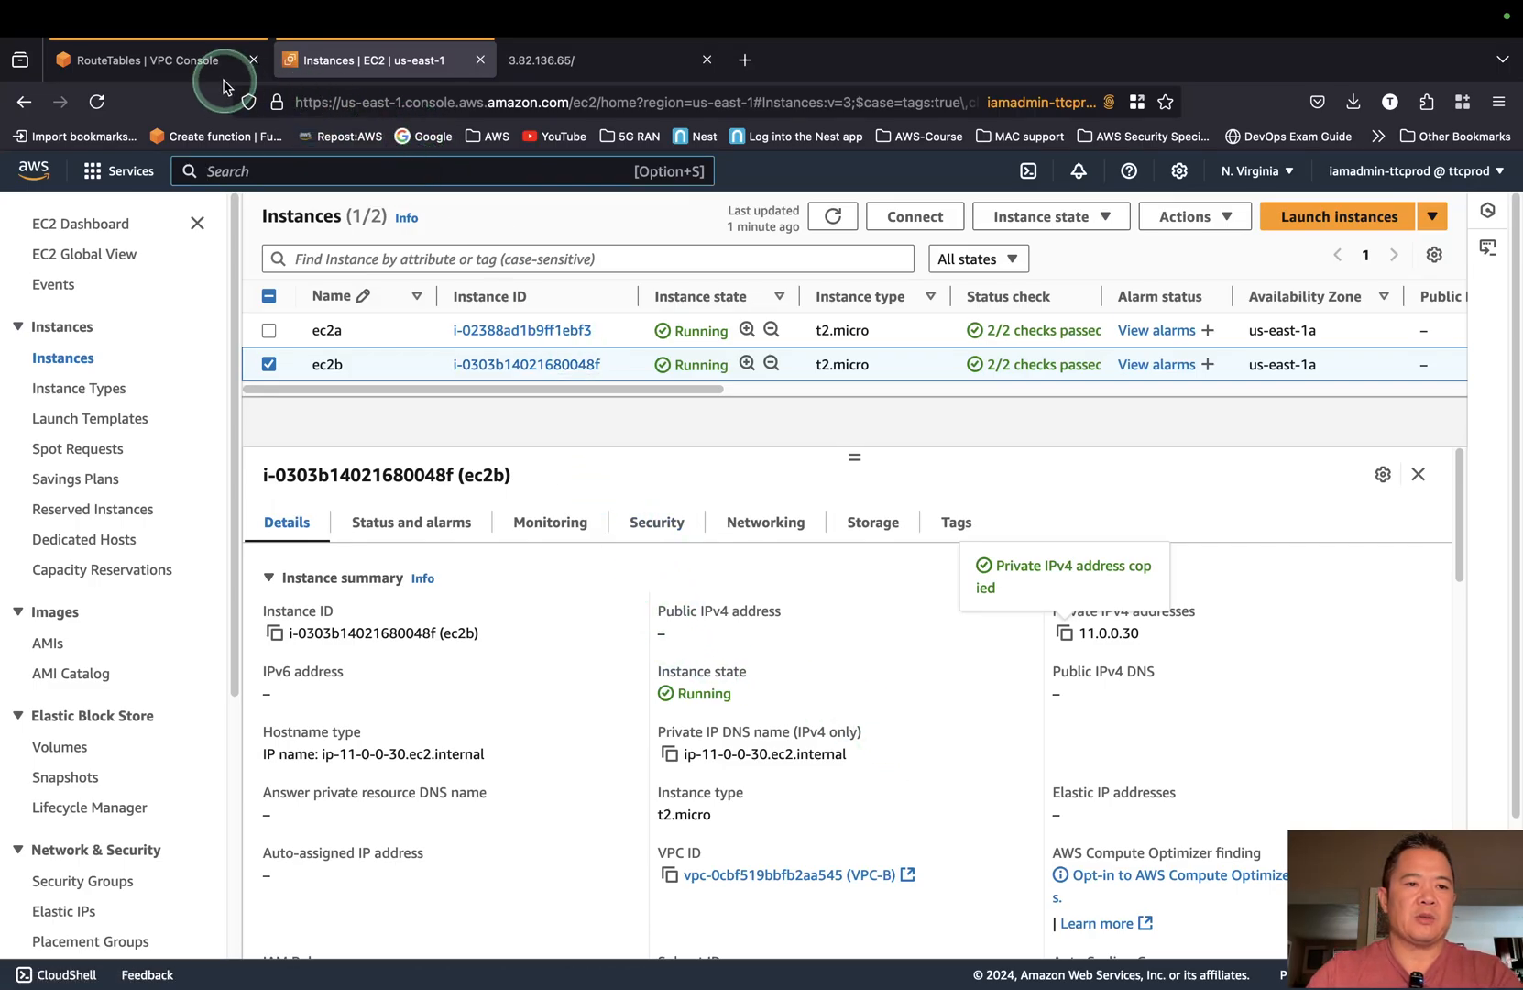
{"action": "left_click", "coordinate": [189, 59]}
{"action": "left_click", "coordinate": [66, 409]}
{"action": "scroll", "coordinate": [112, 807], "scroll_direction": "down", "scroll_amount": 6}
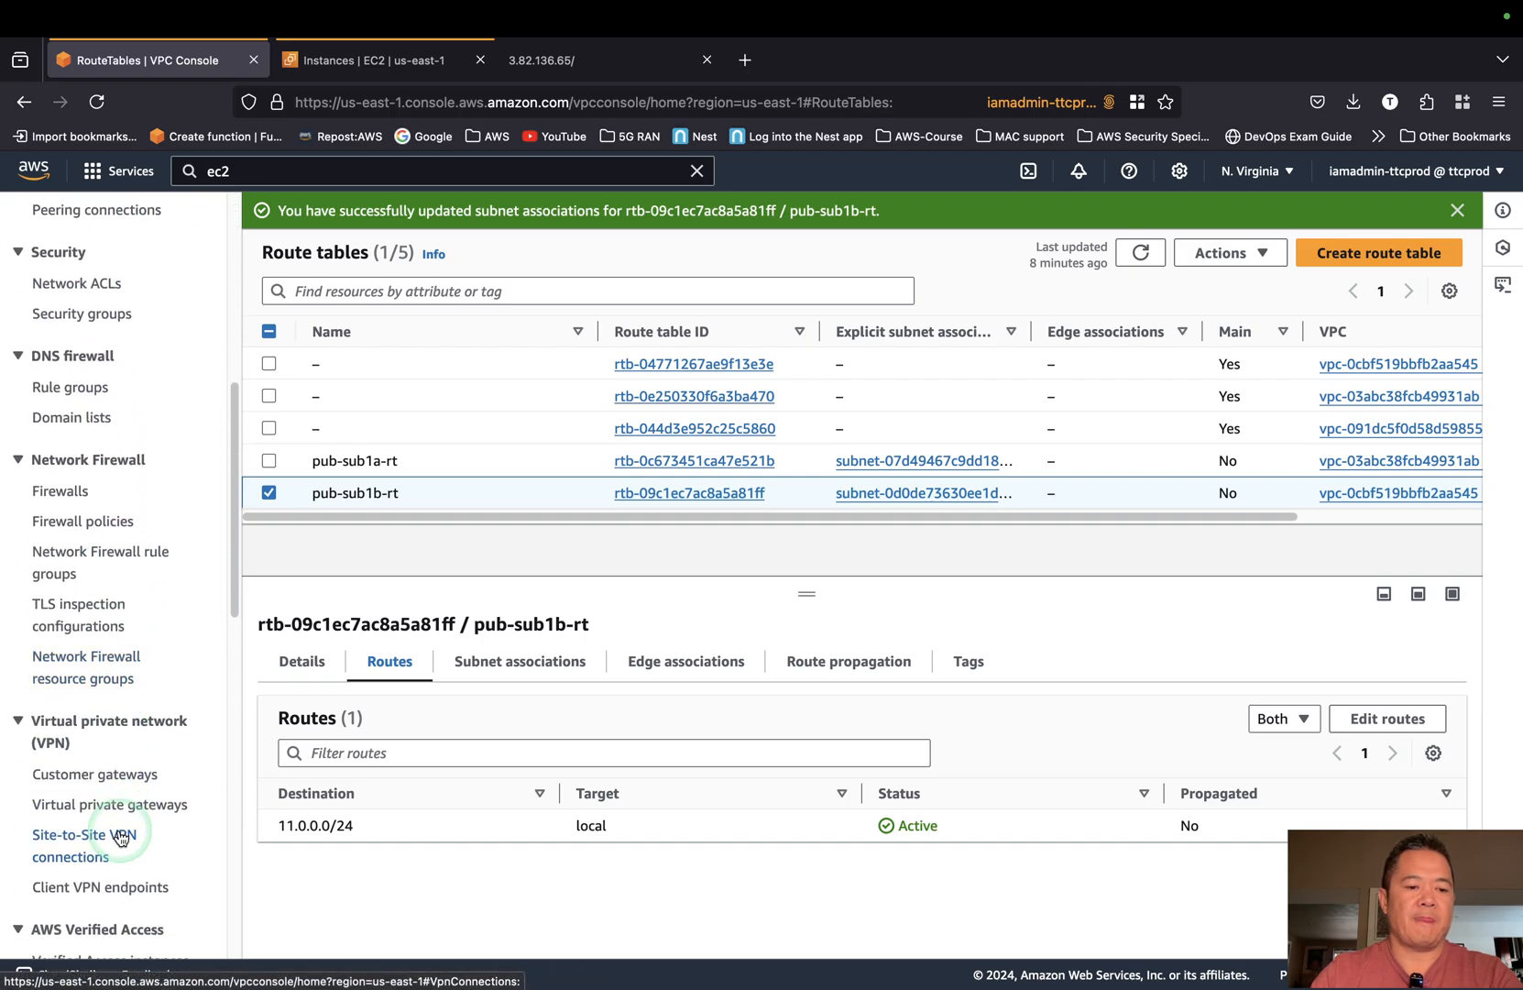
{"action": "scroll", "coordinate": [119, 837], "scroll_direction": "down", "scroll_amount": 2}
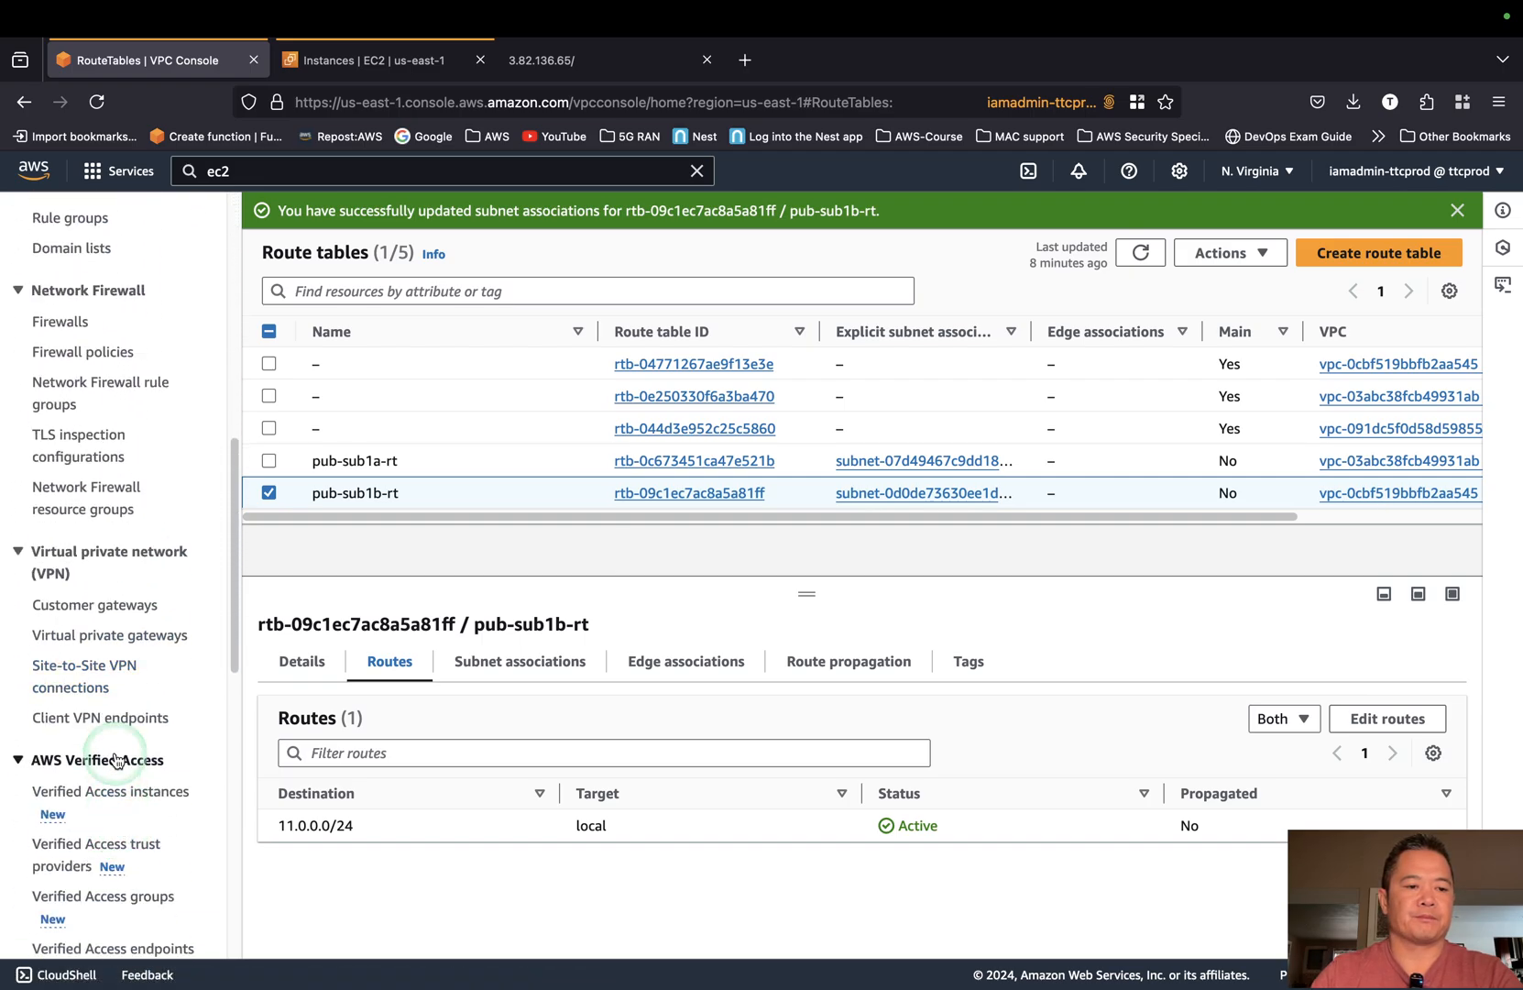
{"action": "scroll", "coordinate": [110, 714], "scroll_direction": "down", "scroll_amount": 3}
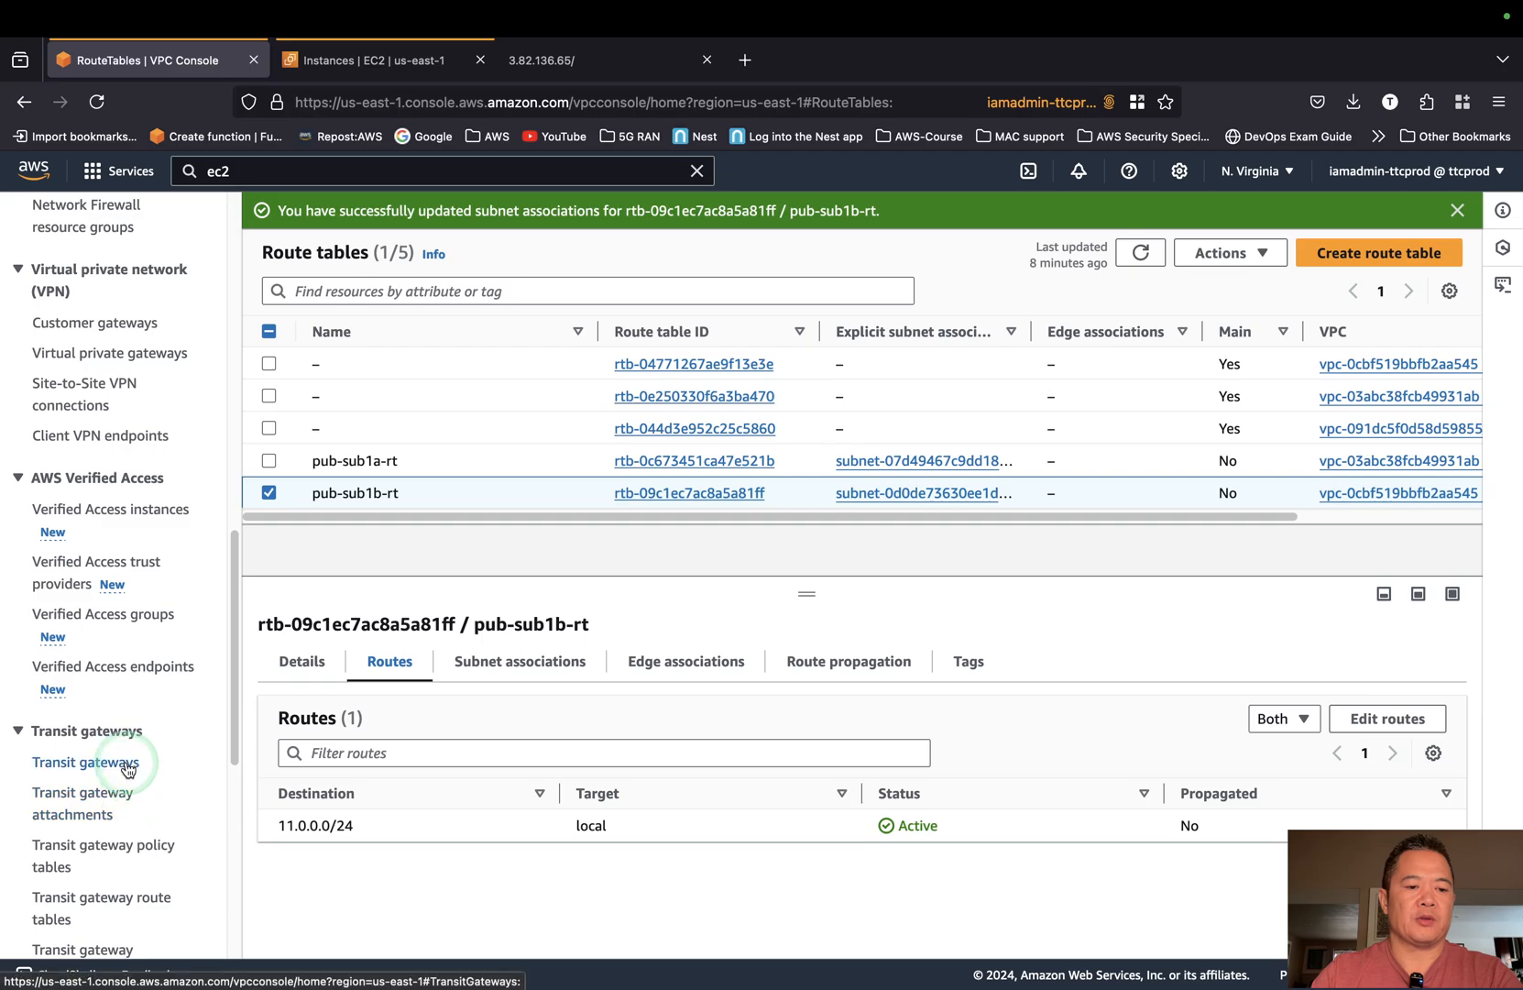
{"action": "left_click", "coordinate": [128, 763]}
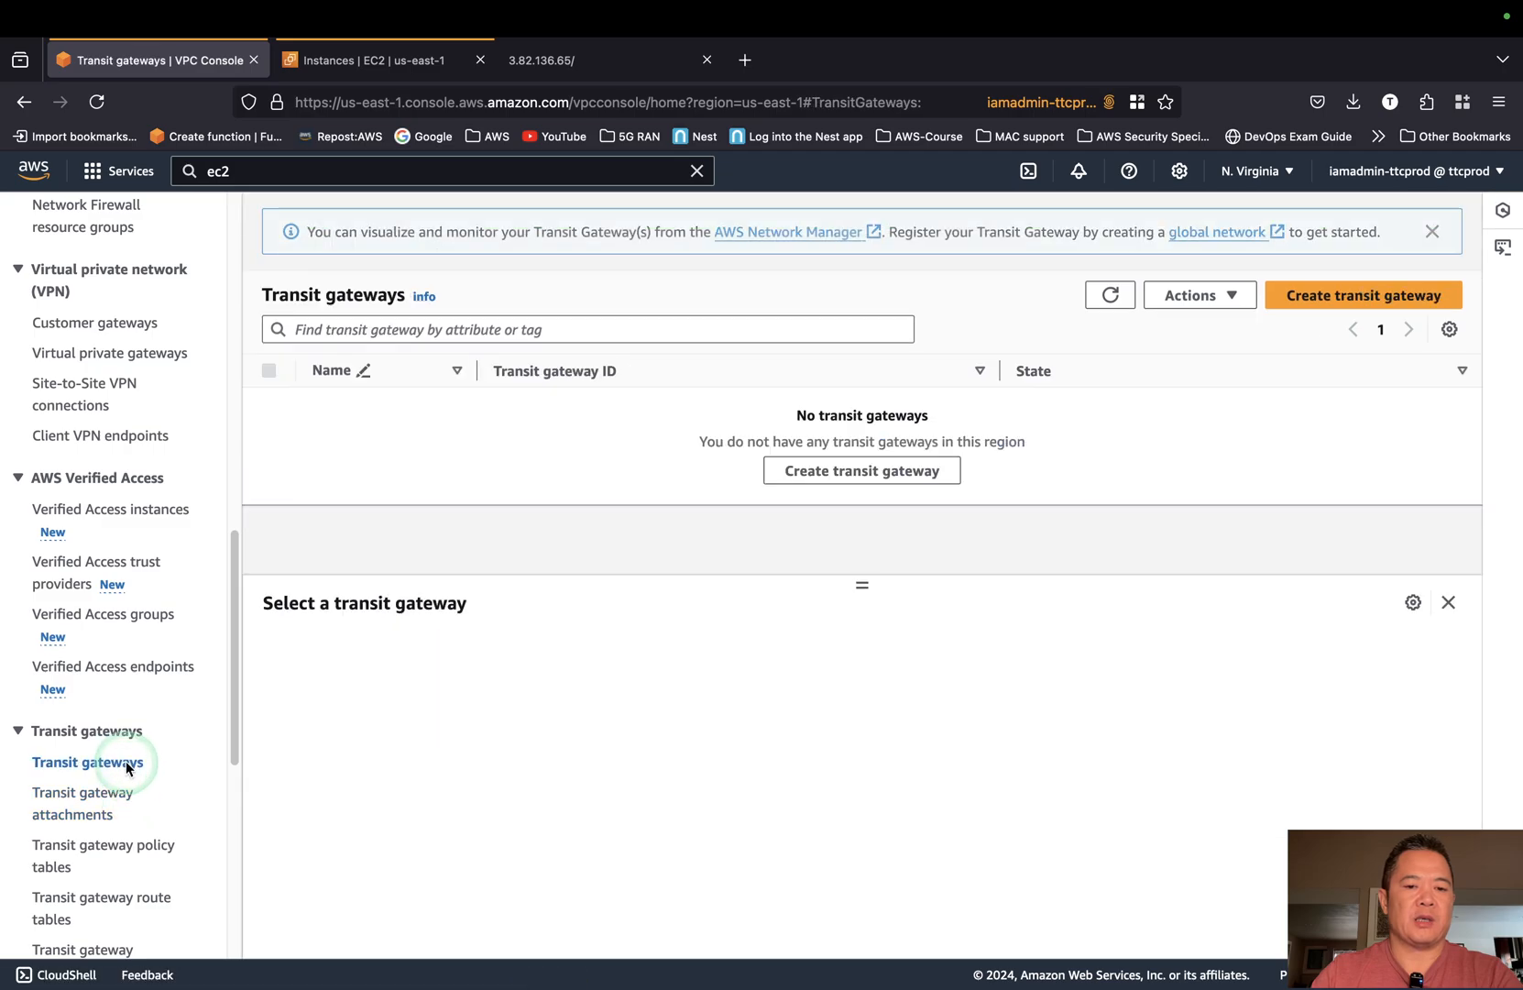
Start creating a transit gateway and set its name tag to TGW-AB.
{"action": "left_click", "coordinate": [1356, 296]}
{"action": "left_click", "coordinate": [303, 452]}
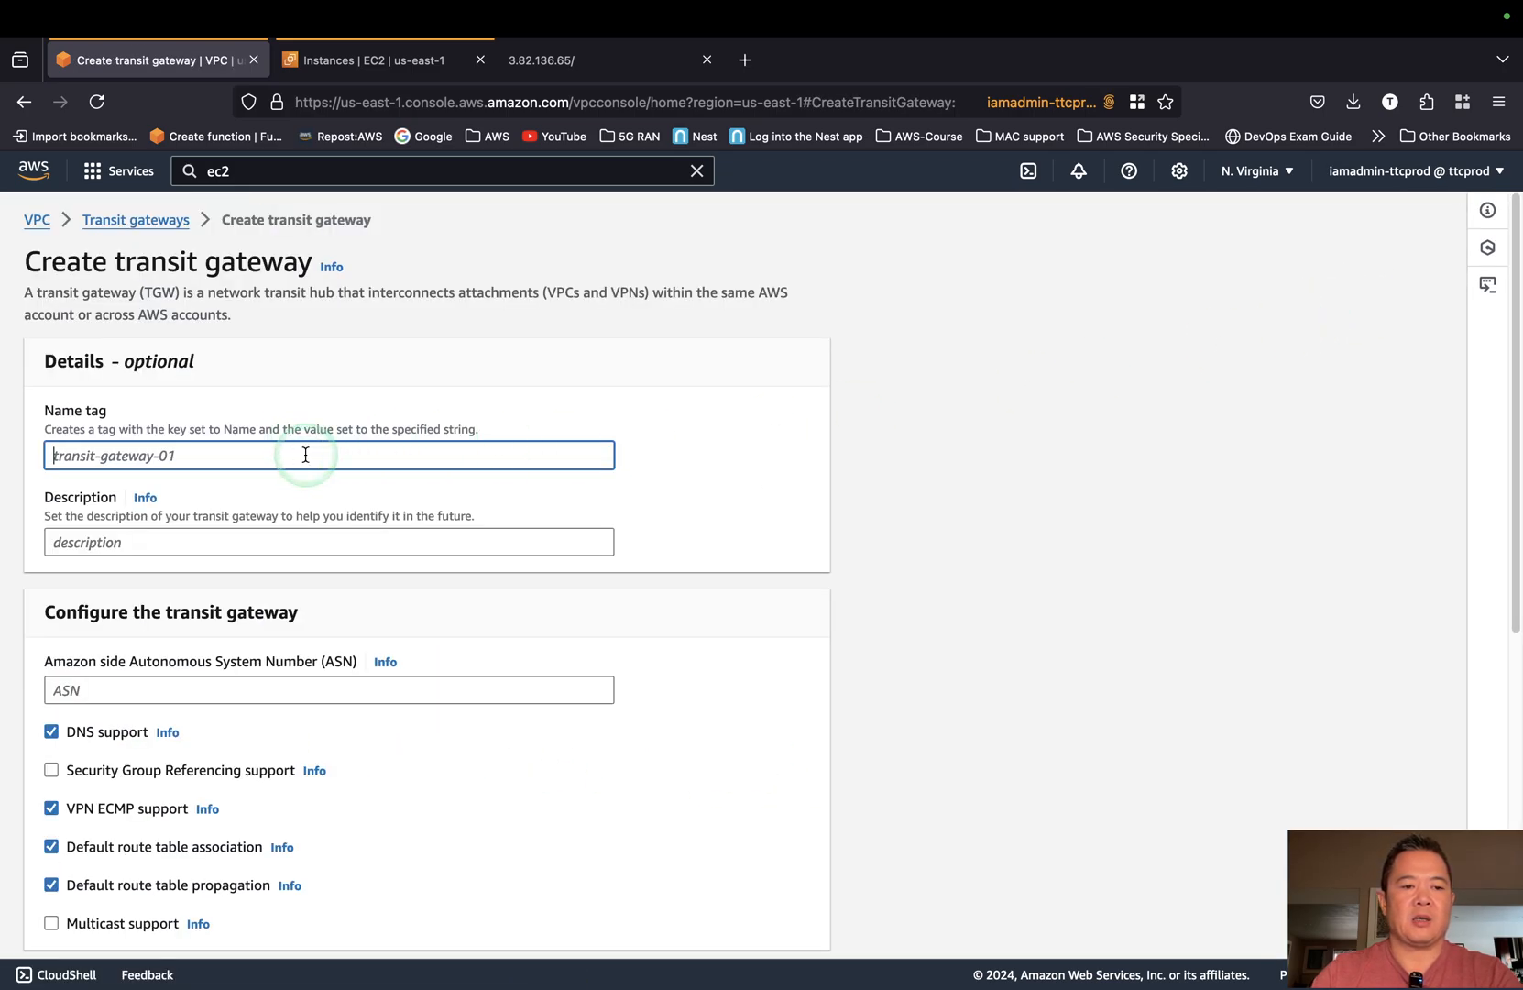
{"action": "type", "text": "TGW-AB"}
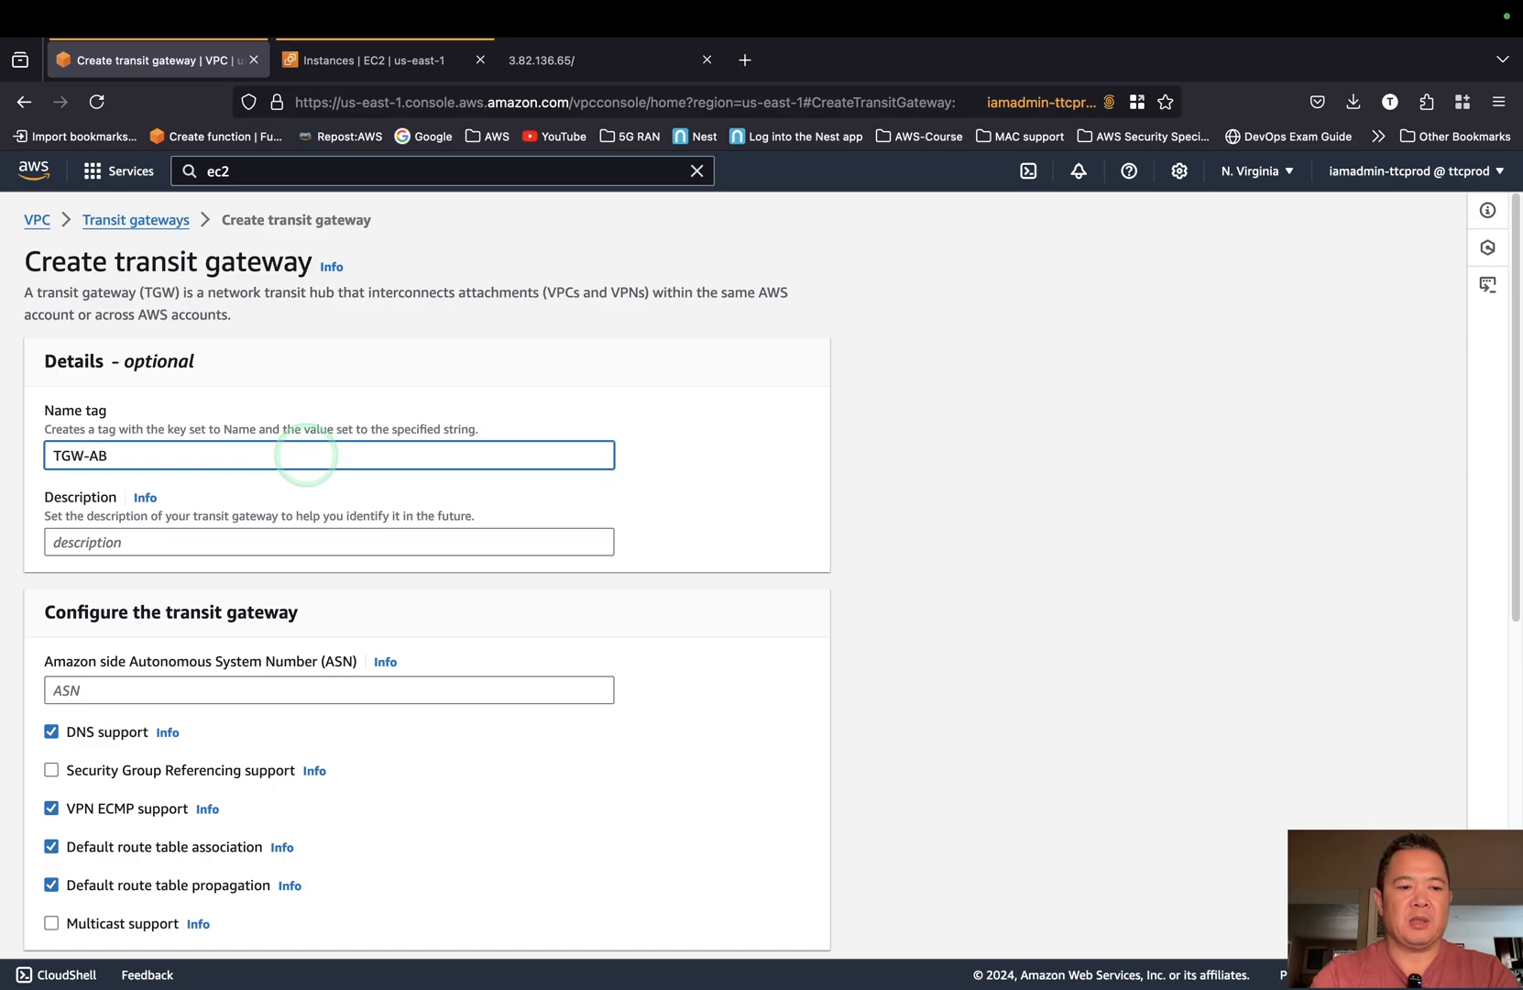
{"action": "key", "text": "Tab"}
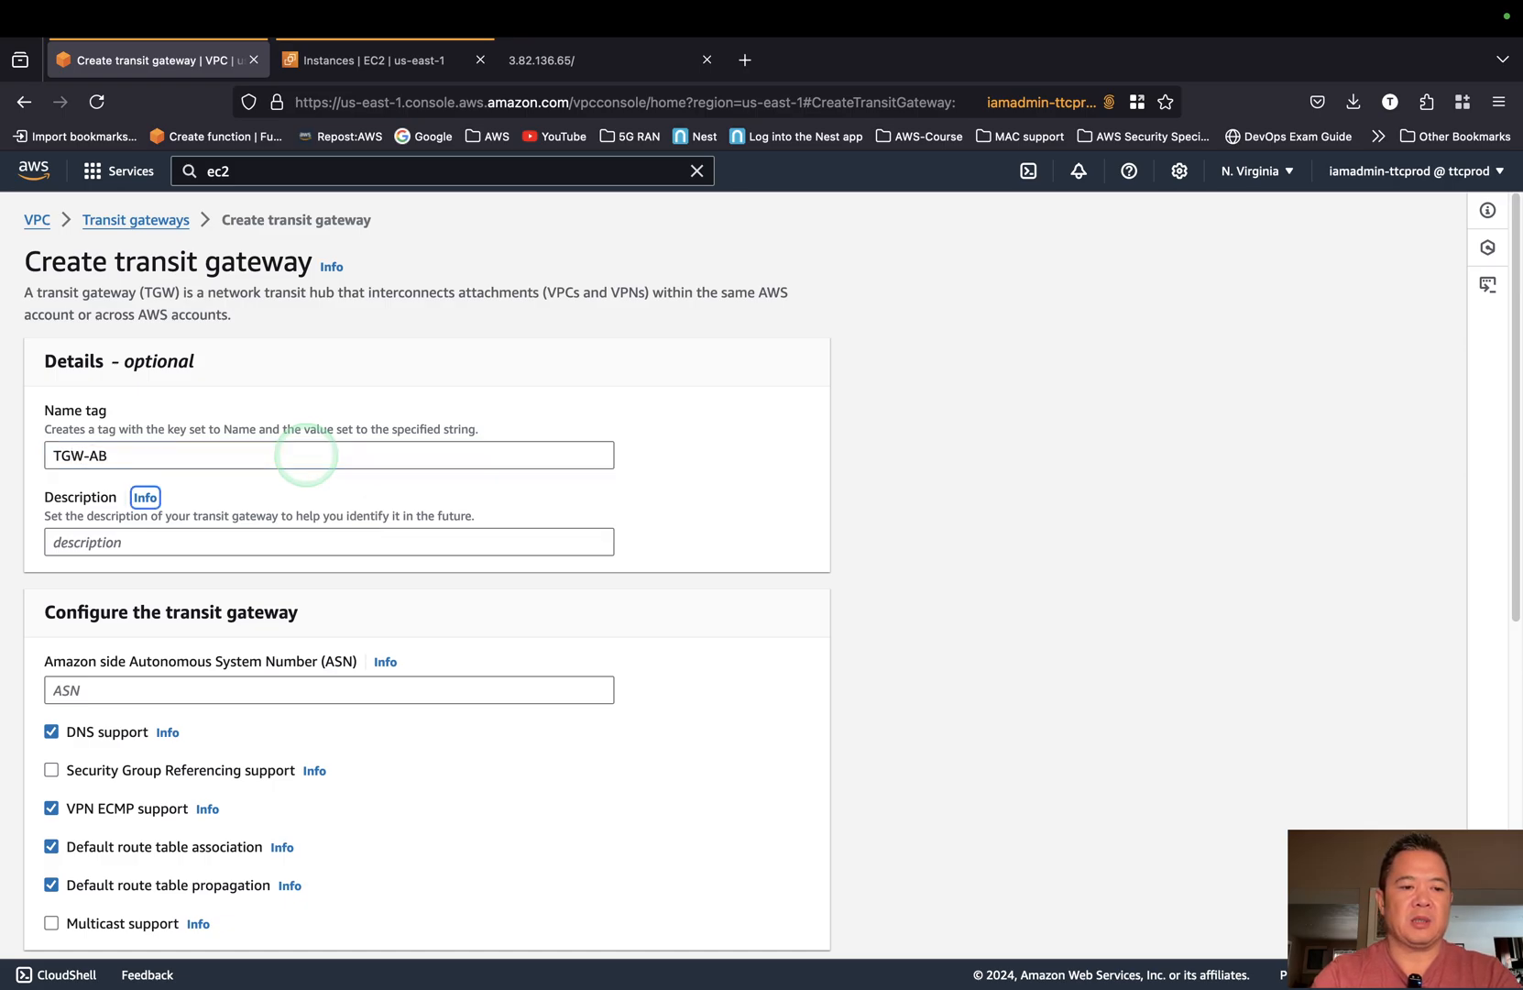
Set the transit gateway's description to "tgw to peer vpc" and create it with the default configuration.
{"action": "left_click", "coordinate": [309, 547]}
{"action": "type", "text": "tgw to peer vpc"}
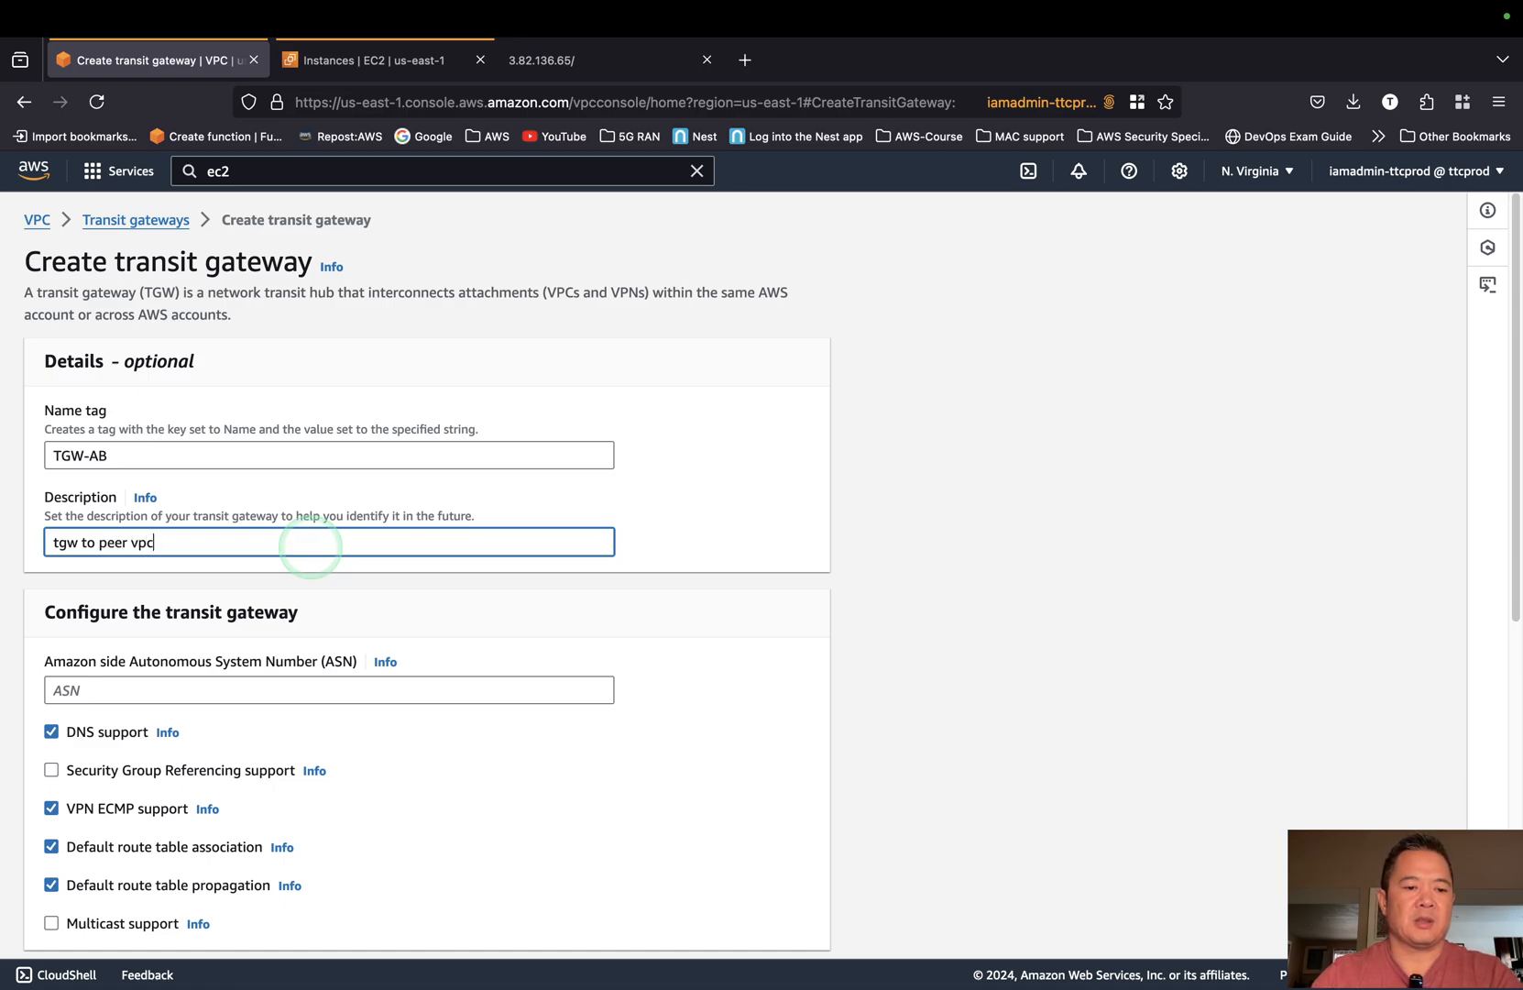
{"action": "scroll", "coordinate": [310, 547], "scroll_direction": "down", "scroll_amount": 10}
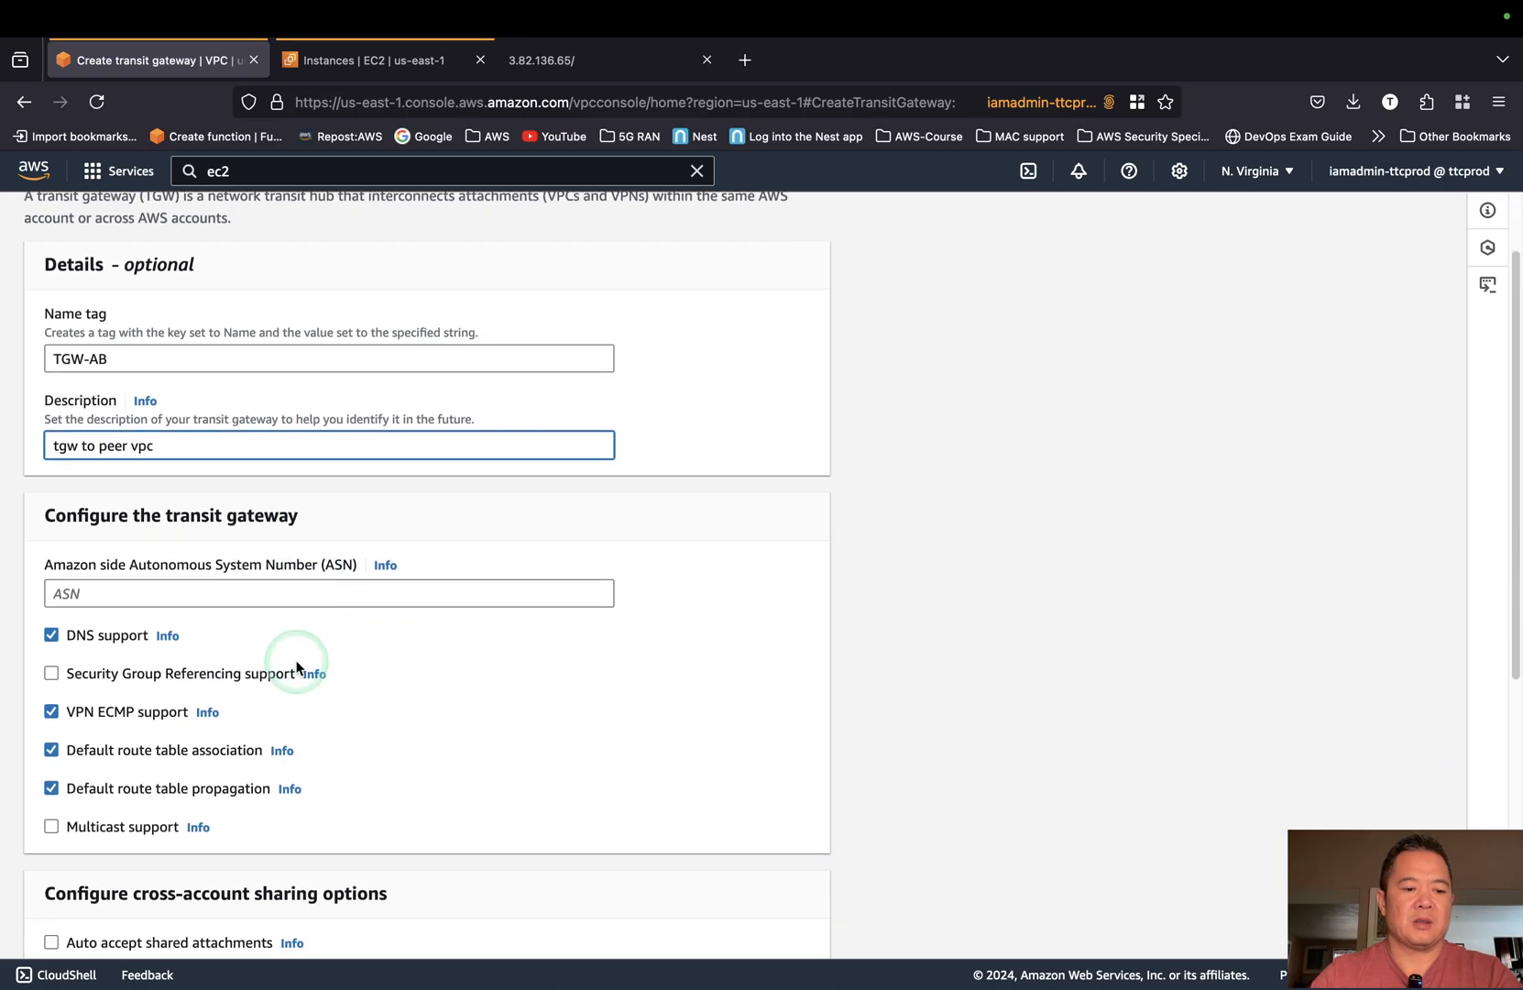
{"action": "left_click", "coordinate": [715, 930]}
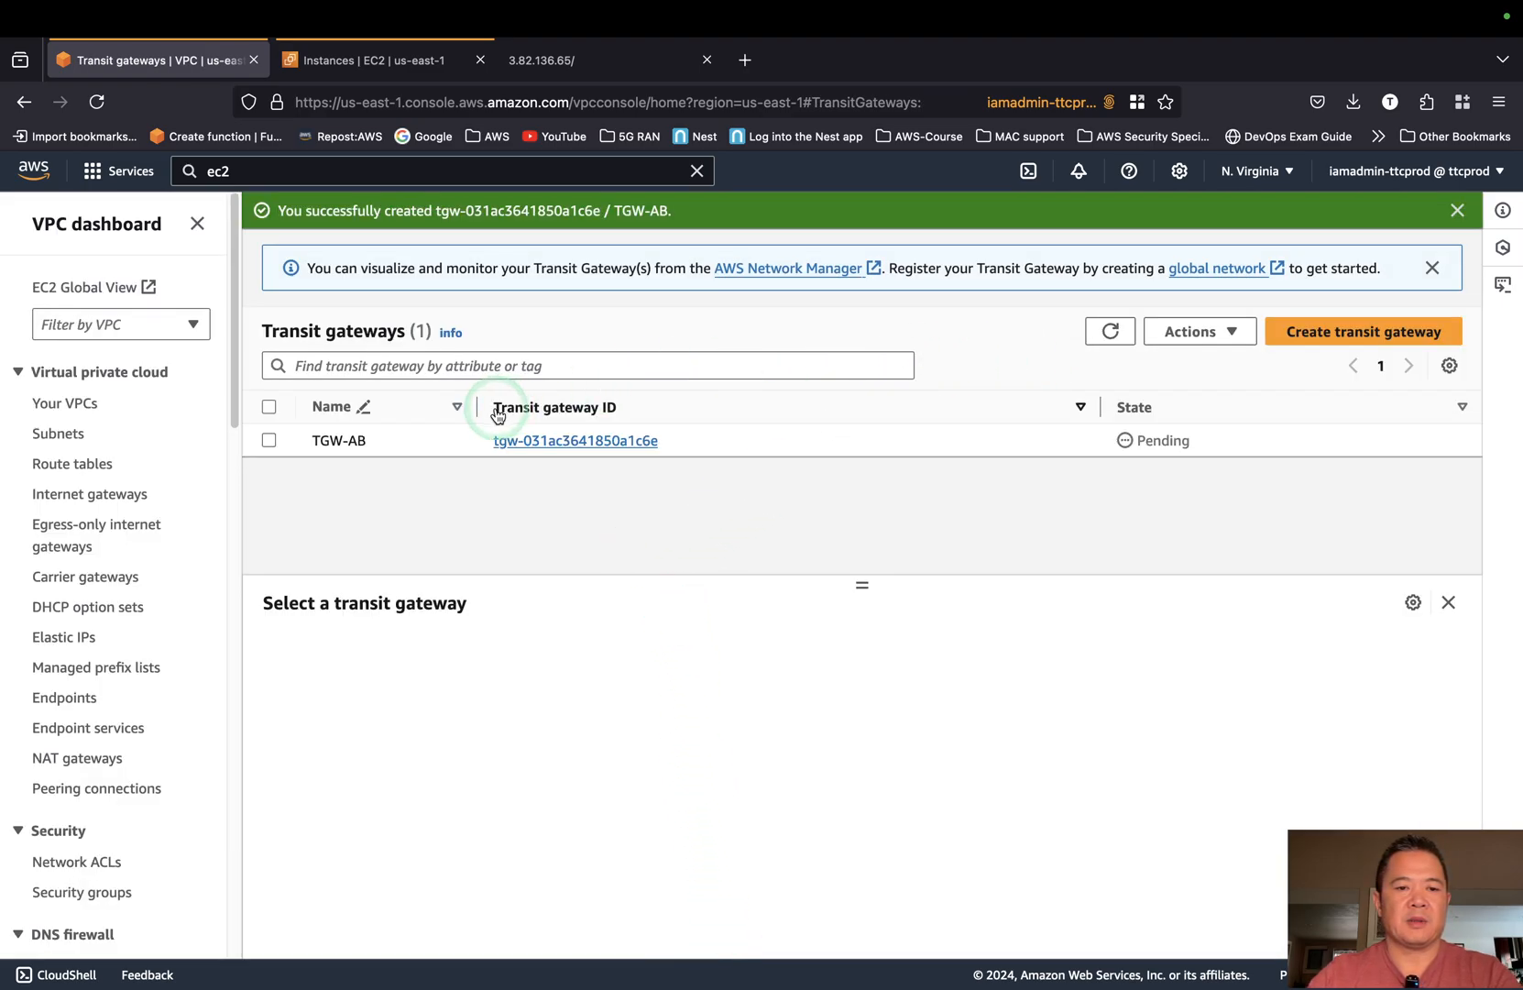
Refresh the transit gateways list and check the state of TGW-AB.
{"action": "left_click", "coordinate": [1090, 330]}
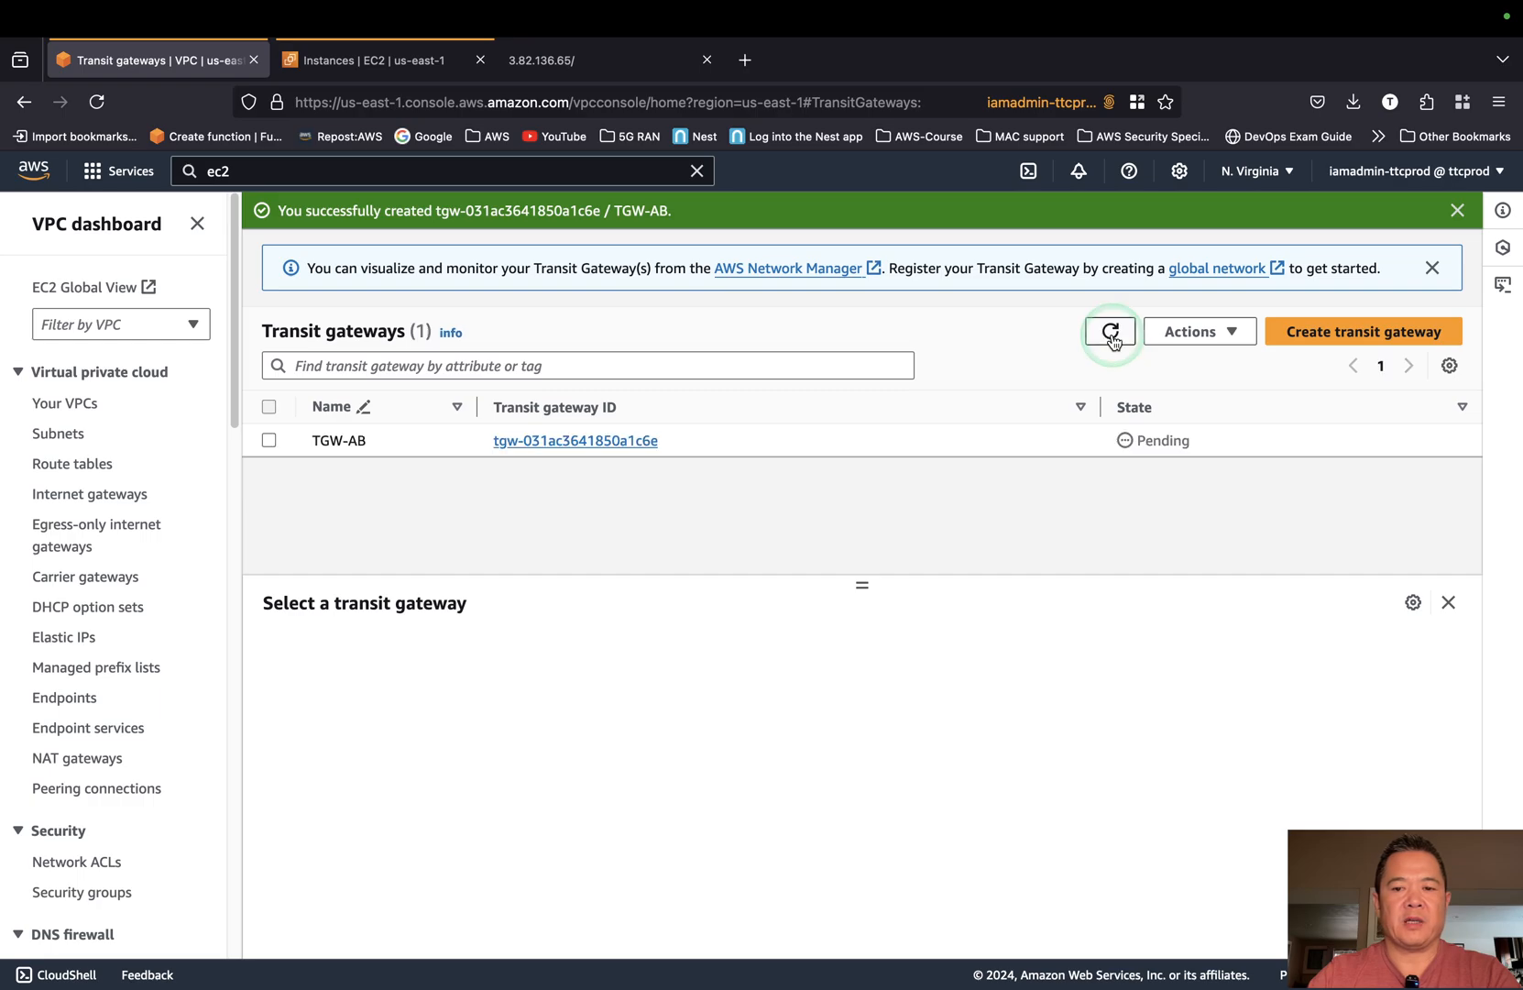
{"action": "left_click_drag", "start_coordinate": [1190, 442], "coordinate": [1093, 442]}
{"action": "left_click", "coordinate": [1194, 443]}
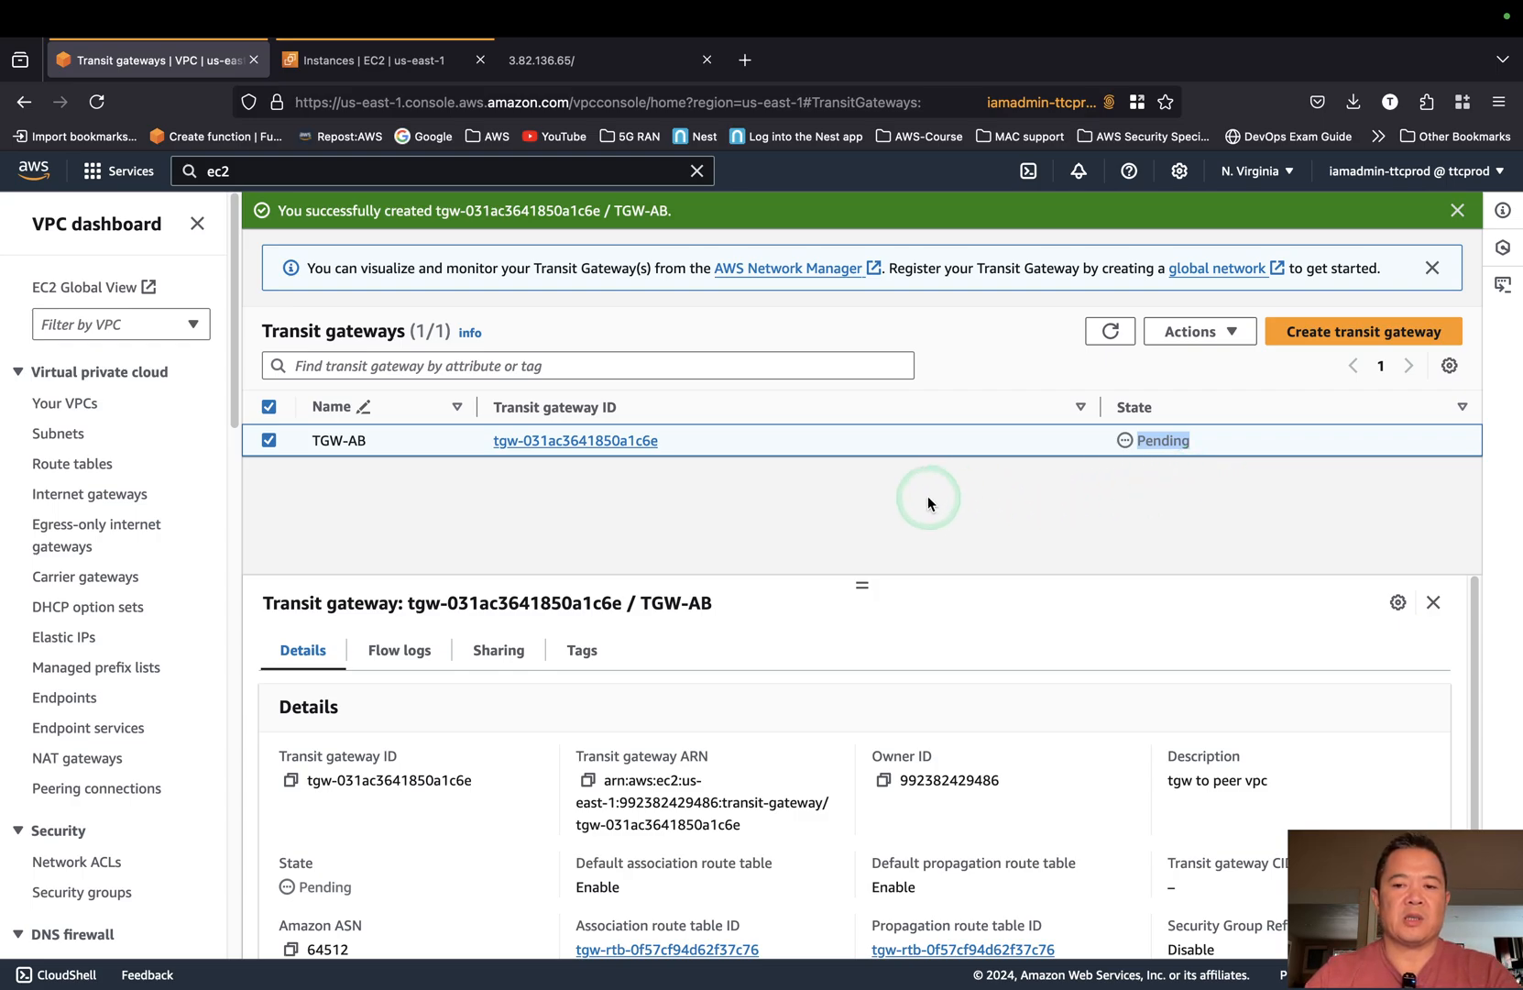
{"action": "left_click", "coordinate": [1025, 495]}
{"action": "left_click", "coordinate": [1111, 333]}
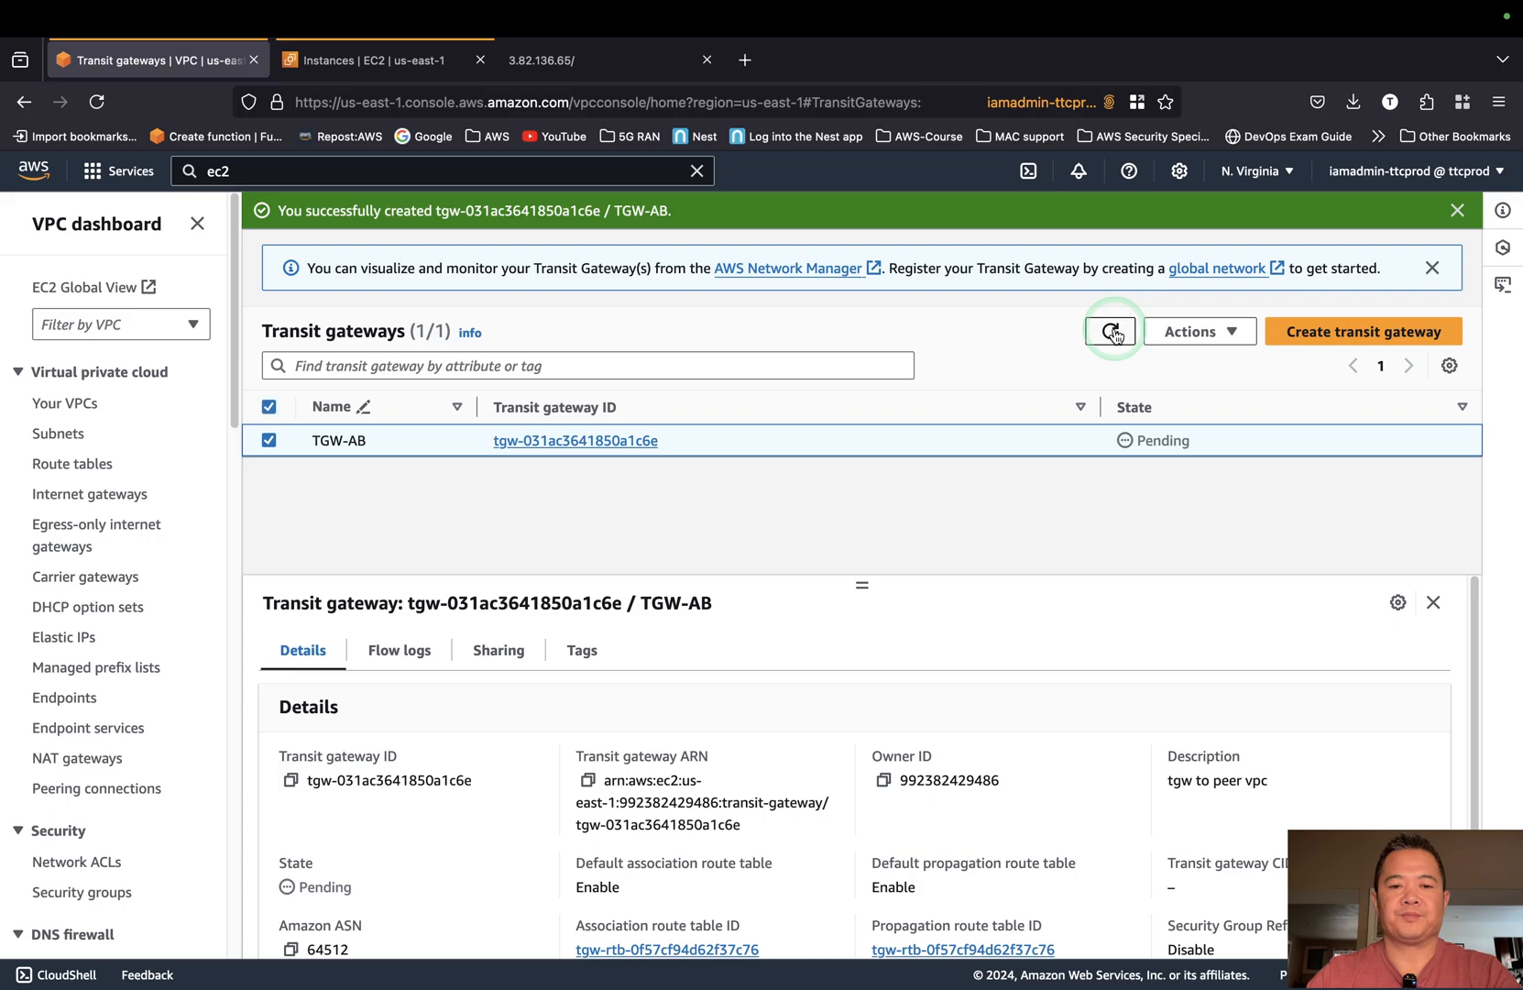
{"action": "left_click", "coordinate": [1112, 333]}
{"action": "left_click", "coordinate": [1111, 333]}
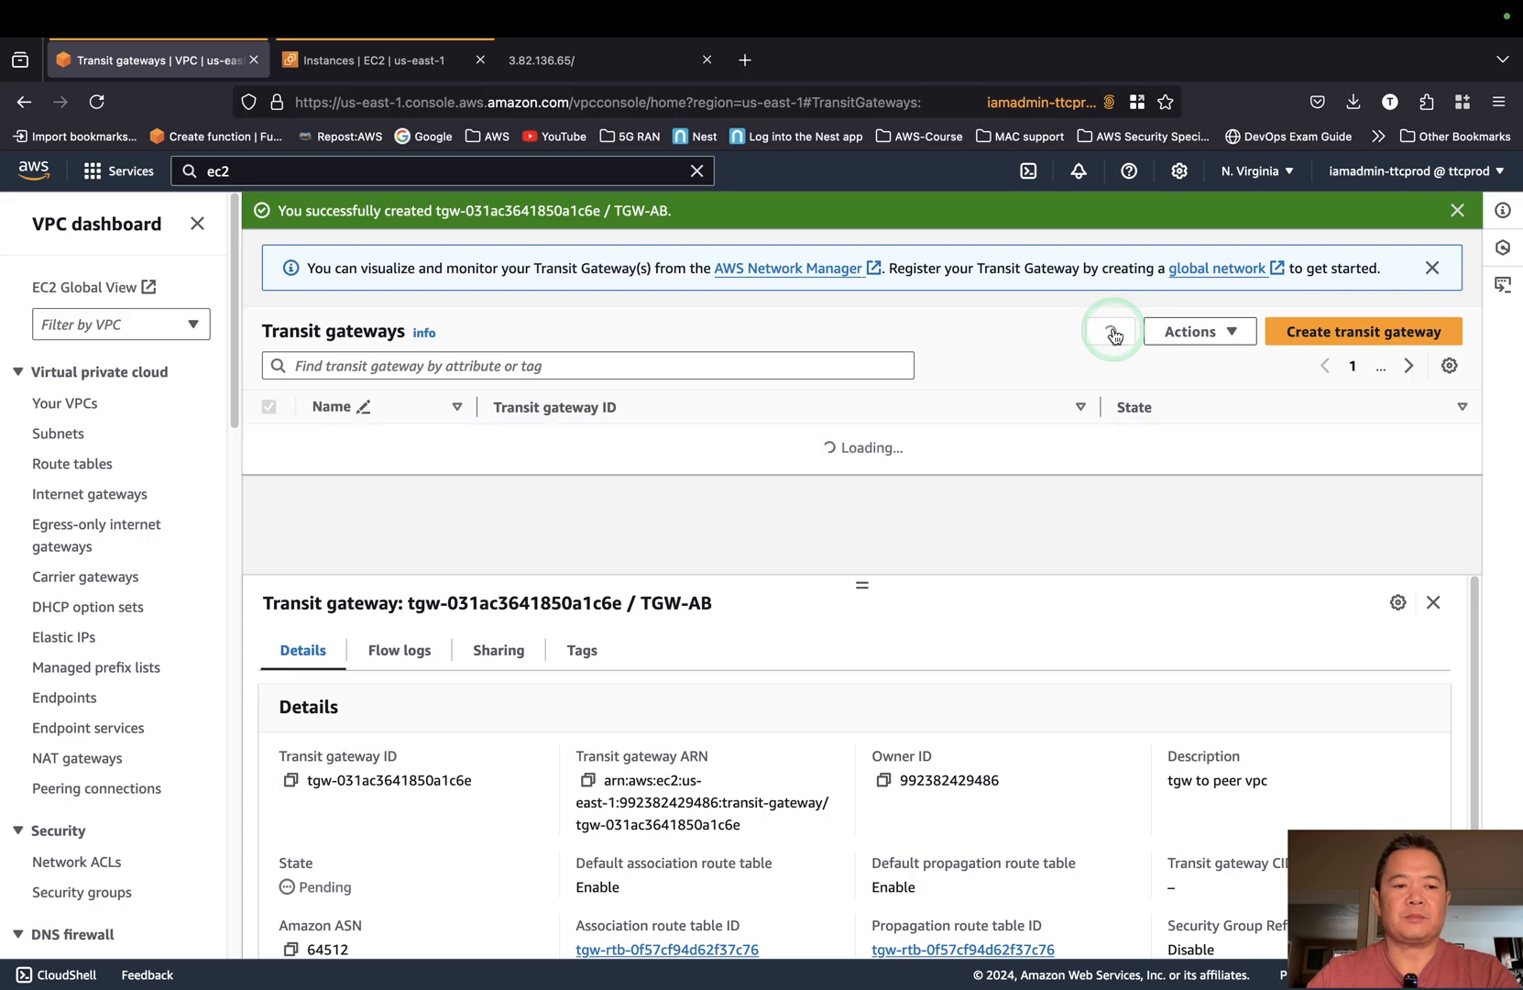
Switch to the draw.io diagram to check the VPC-A attachment's name, and return to the browser.
{"action": "scroll", "coordinate": [163, 755], "scroll_direction": "down", "scroll_amount": 5}
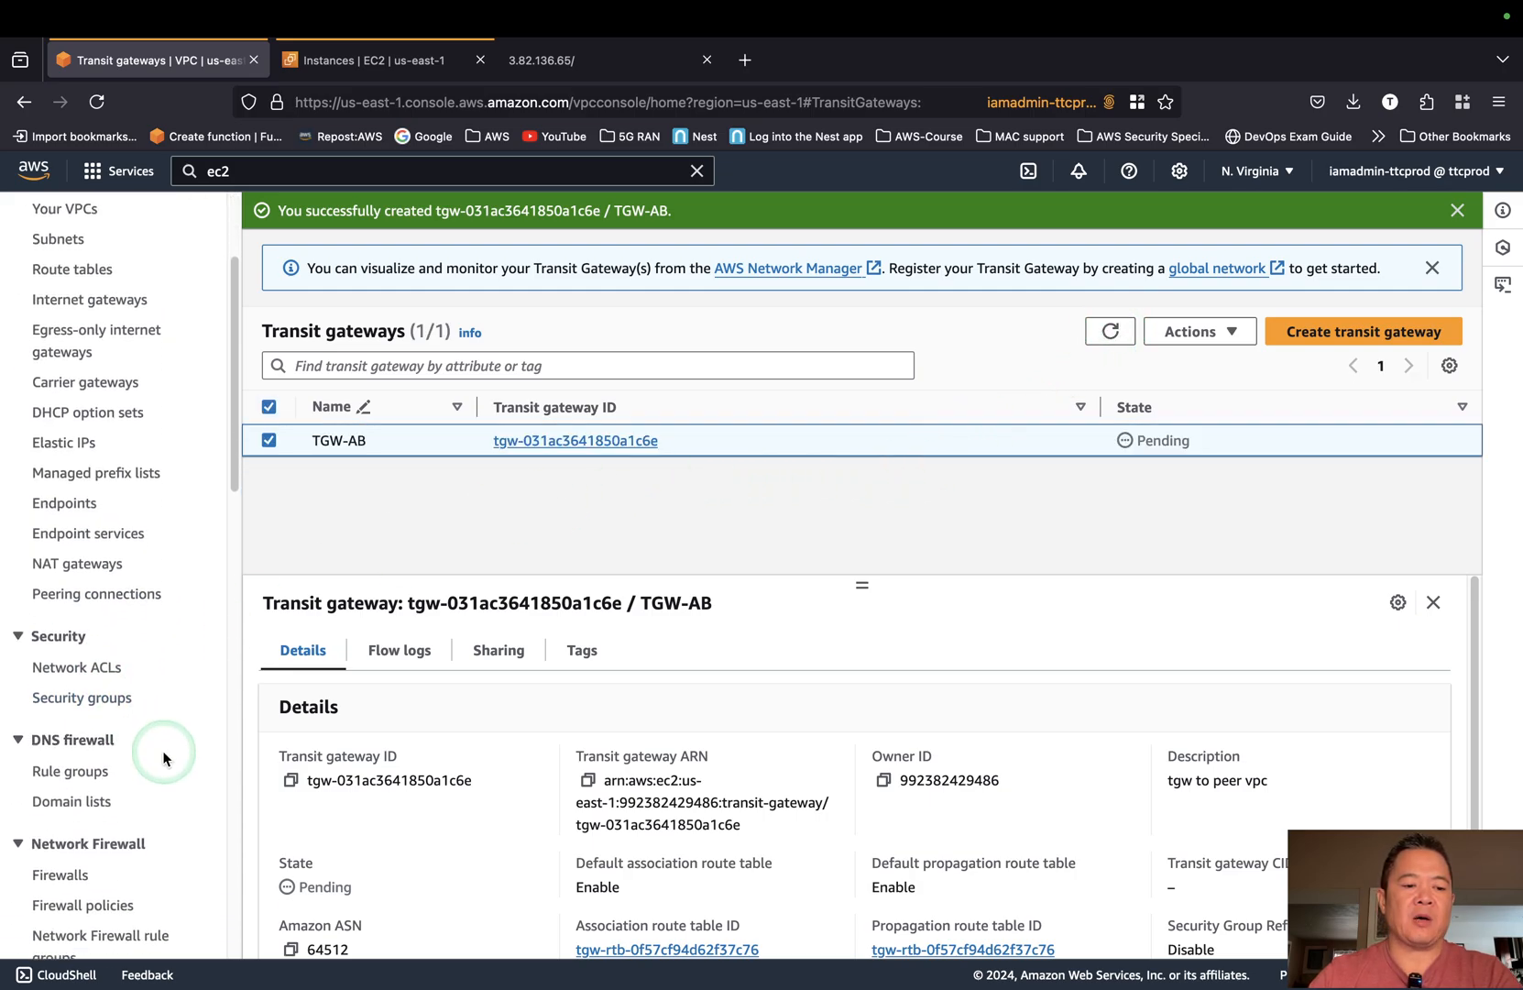
{"action": "key", "text": "ctrl+Left"}
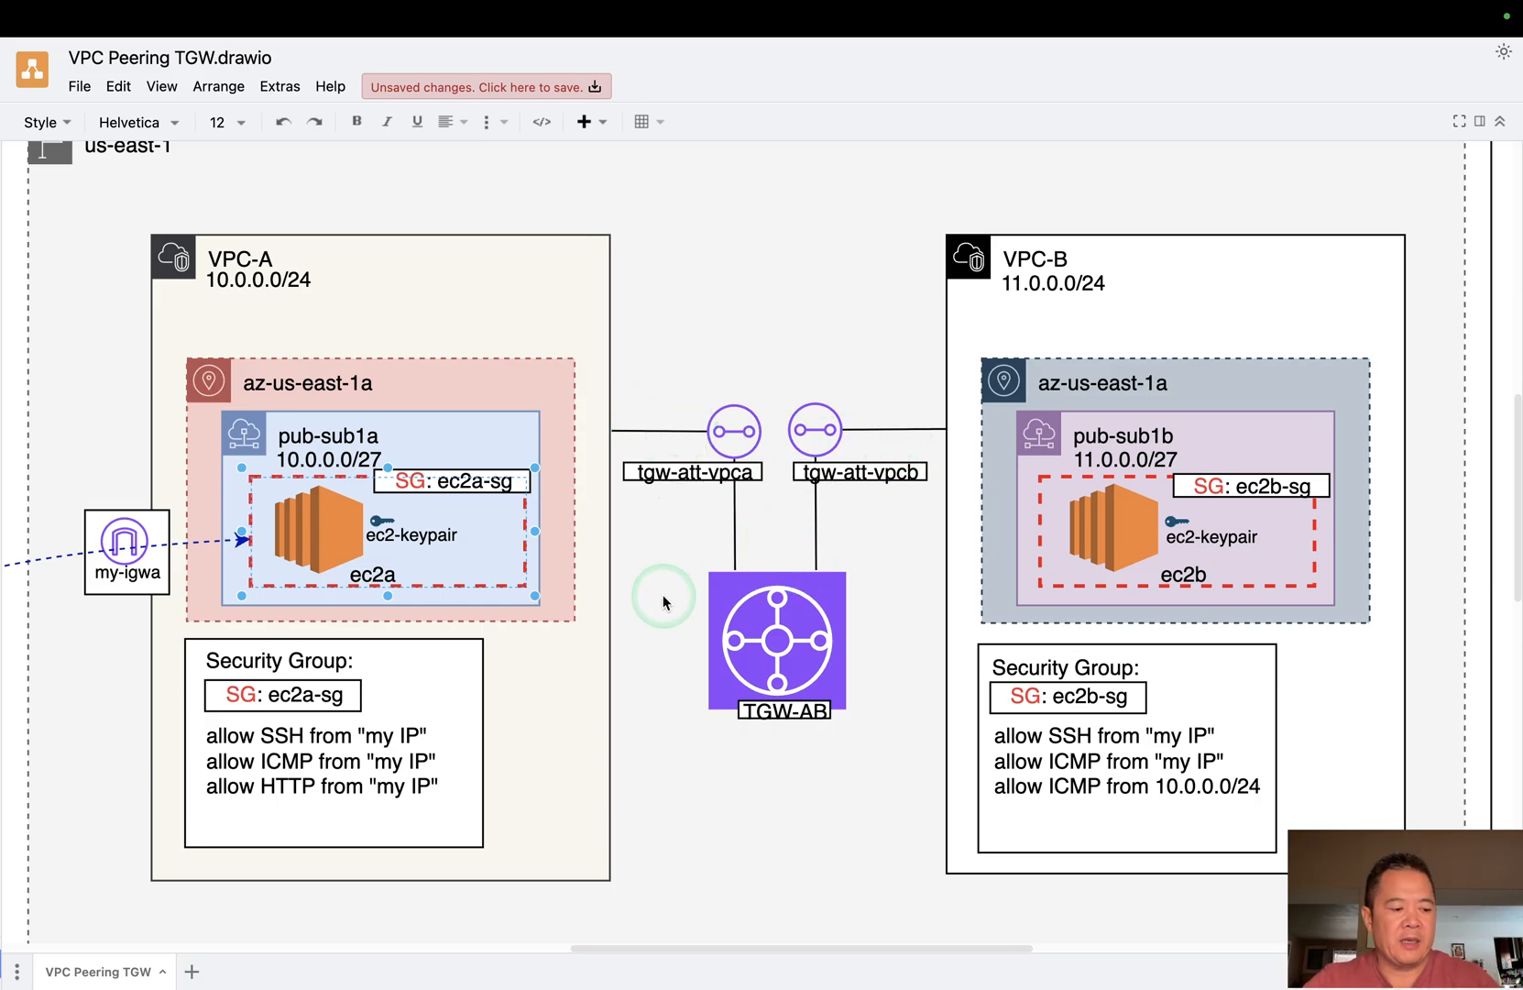
{"action": "double_click", "coordinate": [718, 475]}
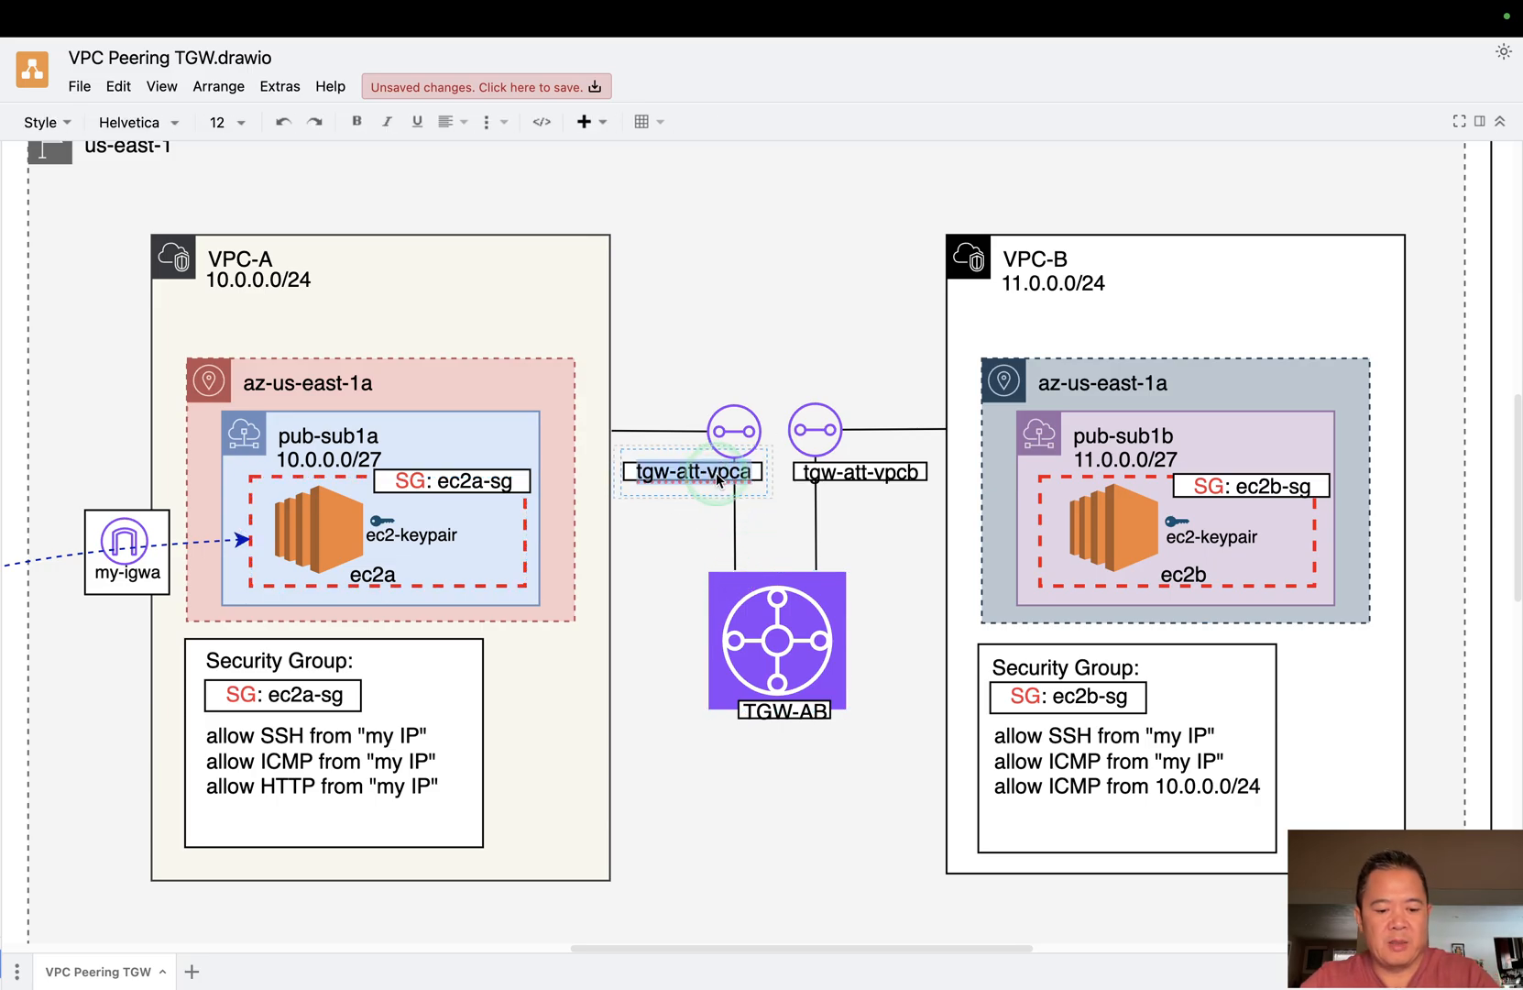
{"action": "left_click", "coordinate": [706, 532]}
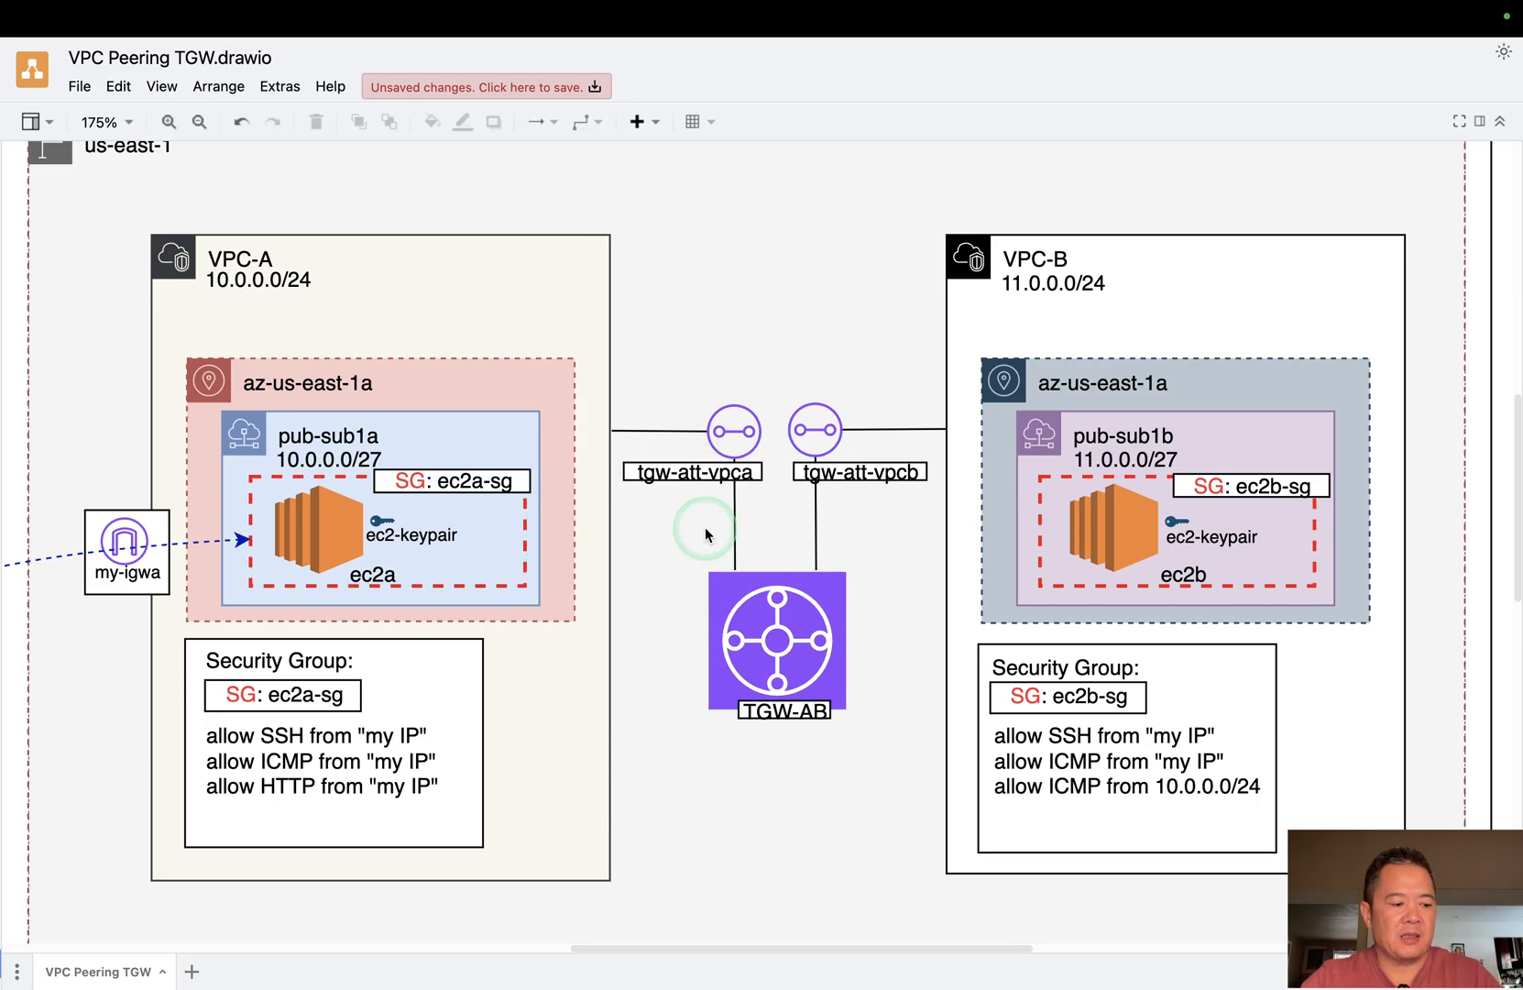
{"action": "key", "text": "ctrl+Right"}
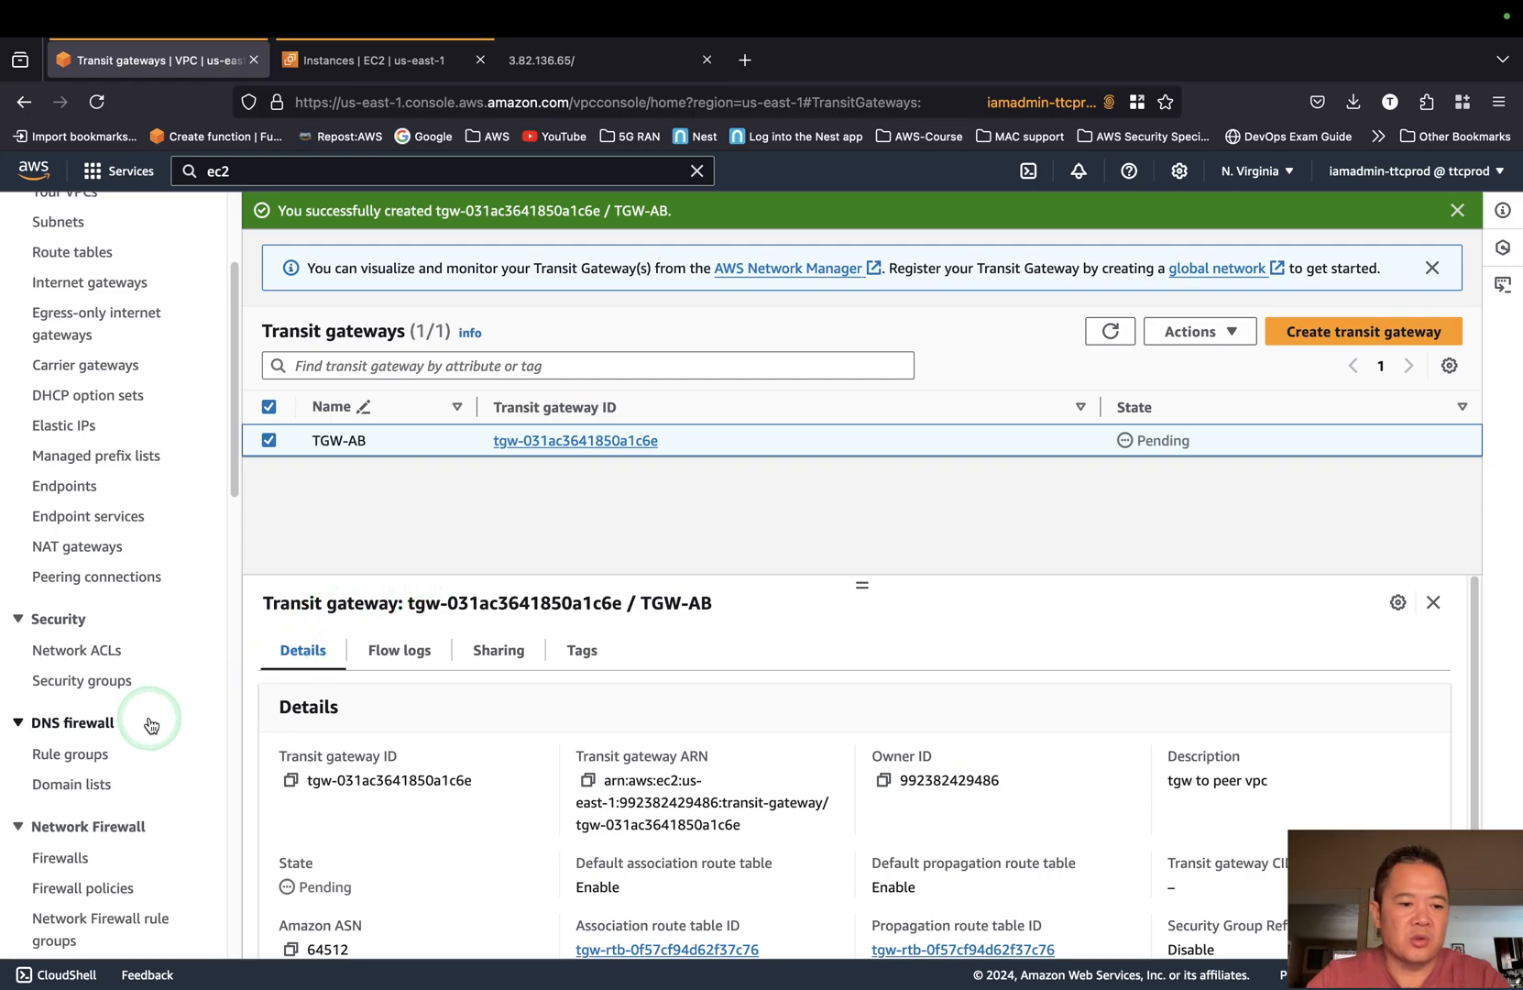
Reload the transit gateways list to check whether TGW-AB is ready for attachments.
{"action": "scroll", "coordinate": [96, 840], "scroll_direction": "down", "scroll_amount": 1}
{"action": "scroll", "coordinate": [95, 842], "scroll_direction": "down", "scroll_amount": 5}
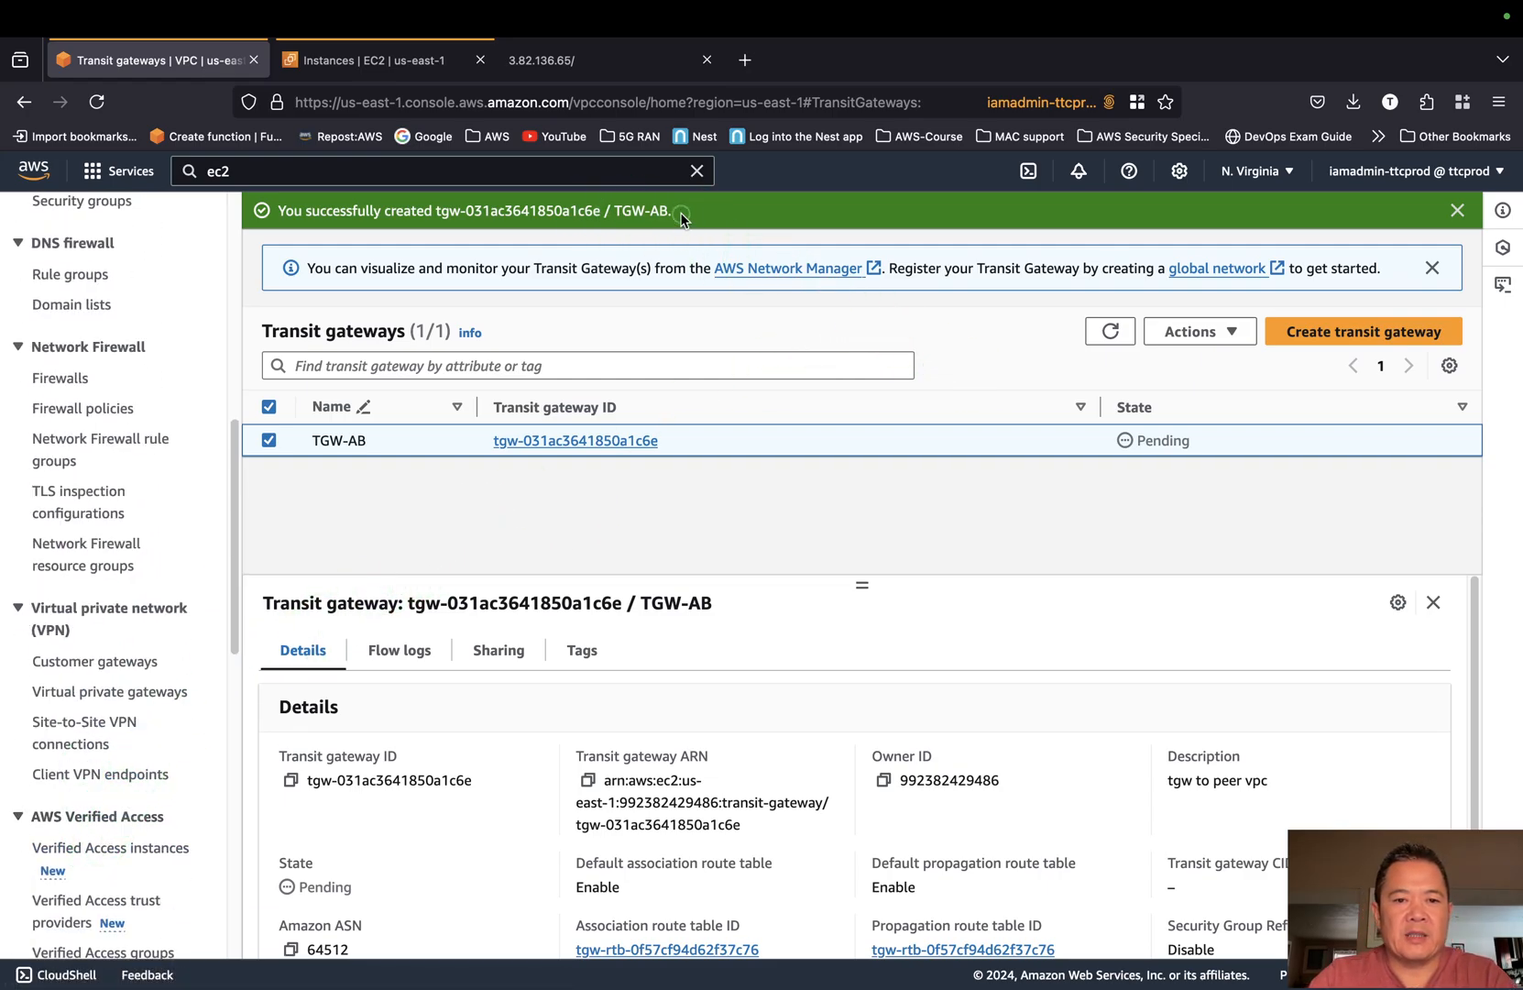
{"action": "left_click_drag", "start_coordinate": [594, 210], "coordinate": [674, 210]}
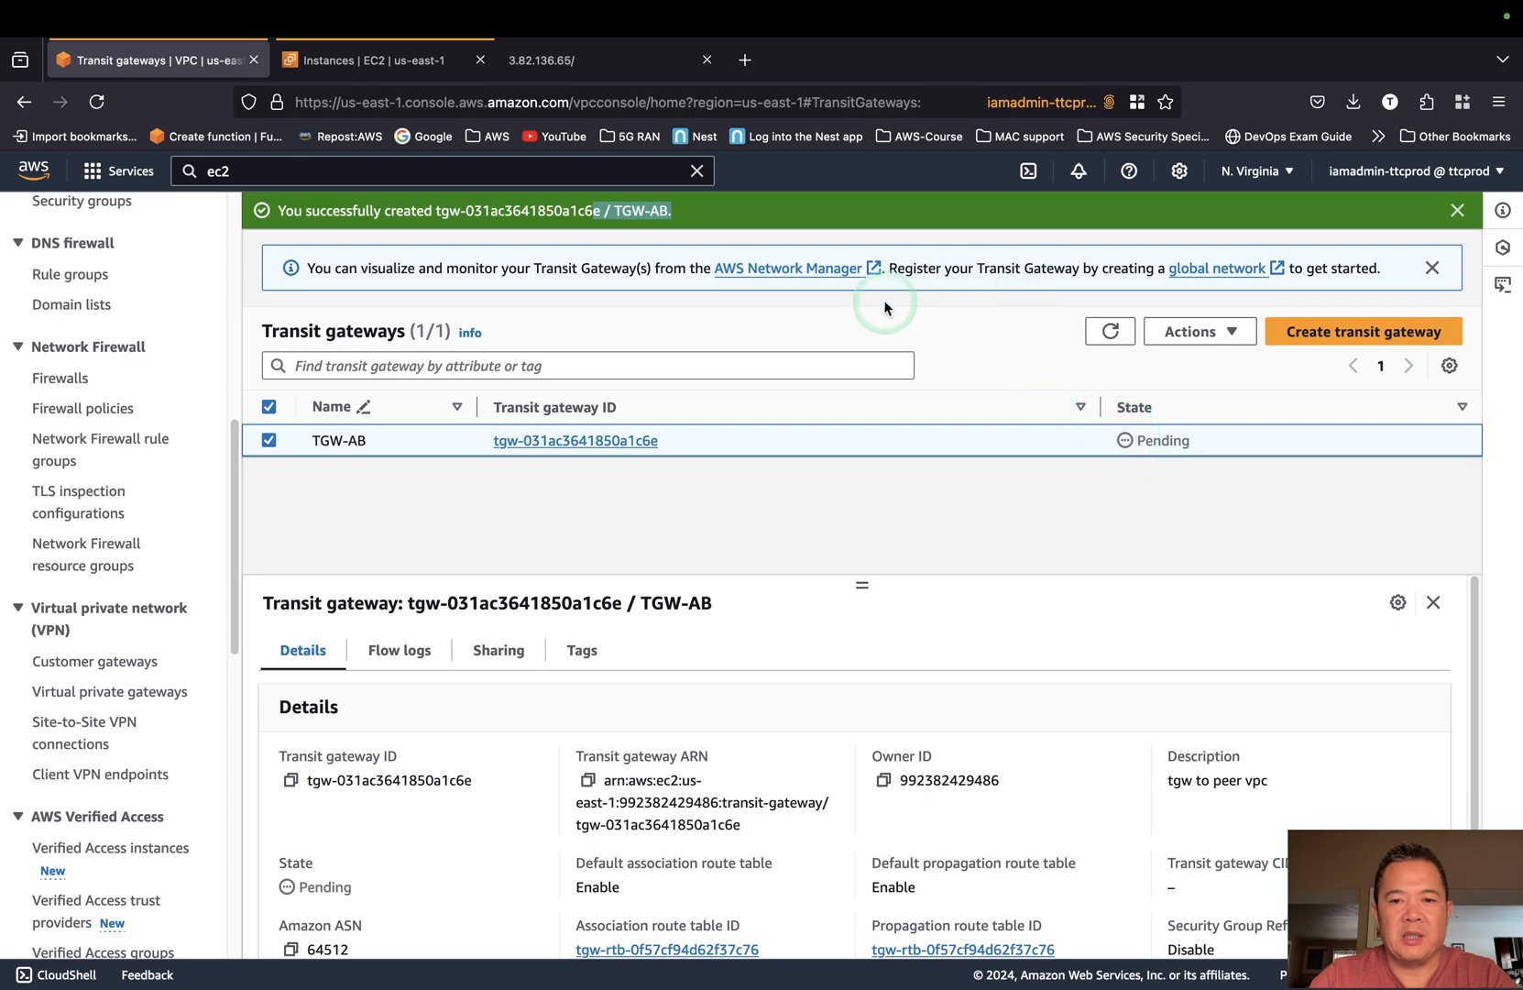
{"action": "left_click", "coordinate": [1110, 333]}
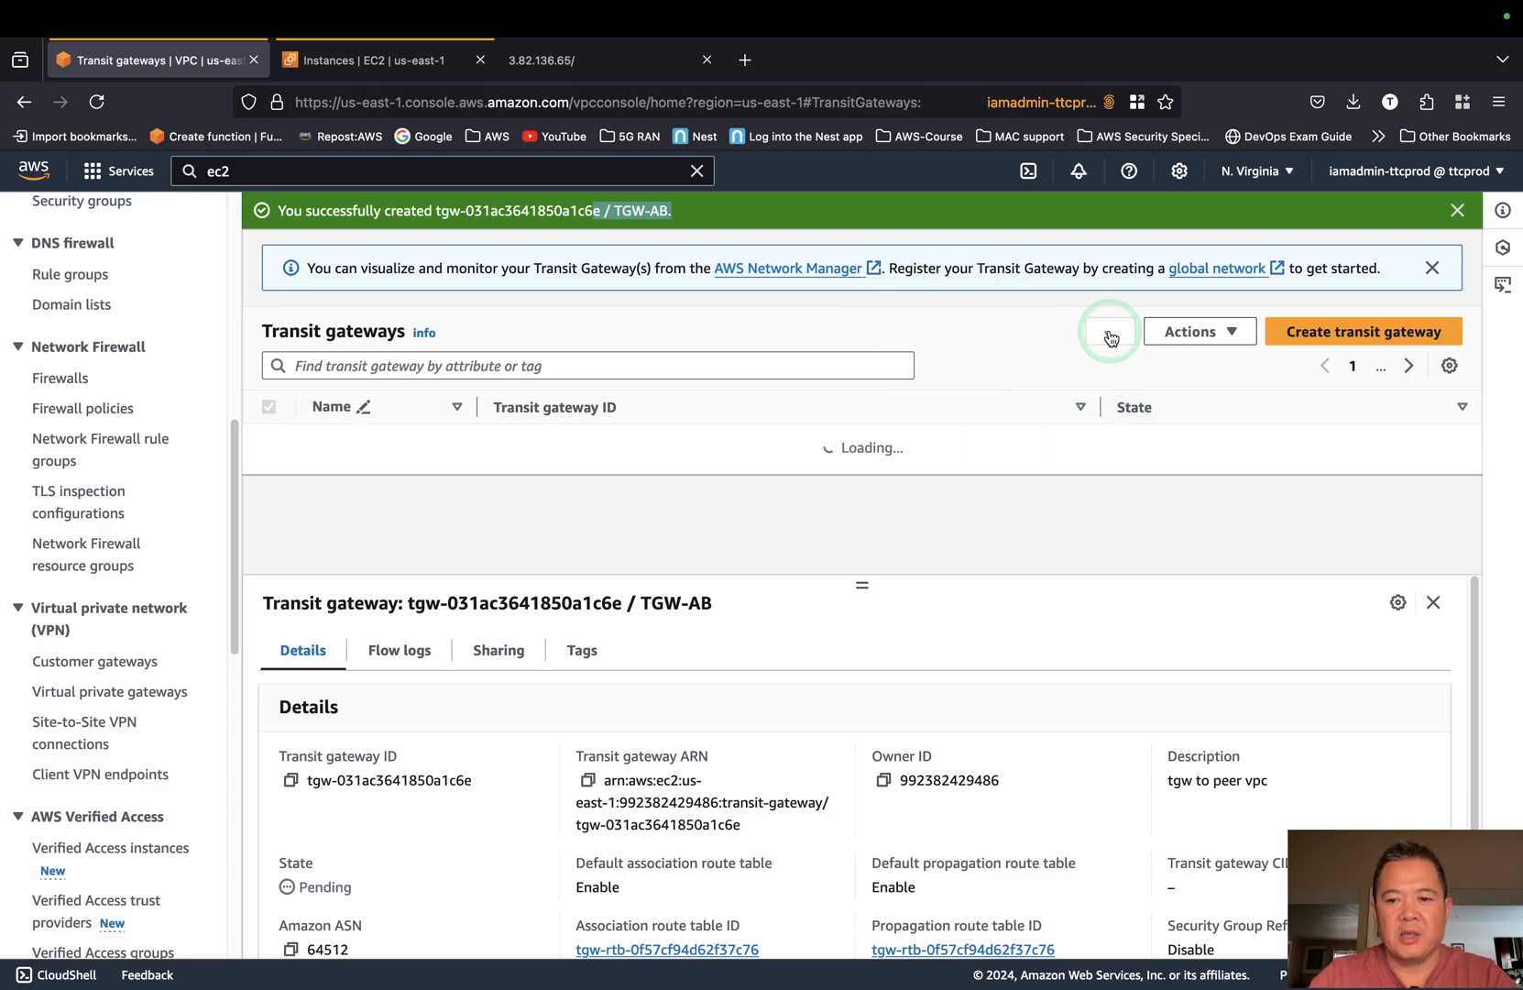
{"action": "left_click_drag", "start_coordinate": [1212, 448], "coordinate": [1104, 440]}
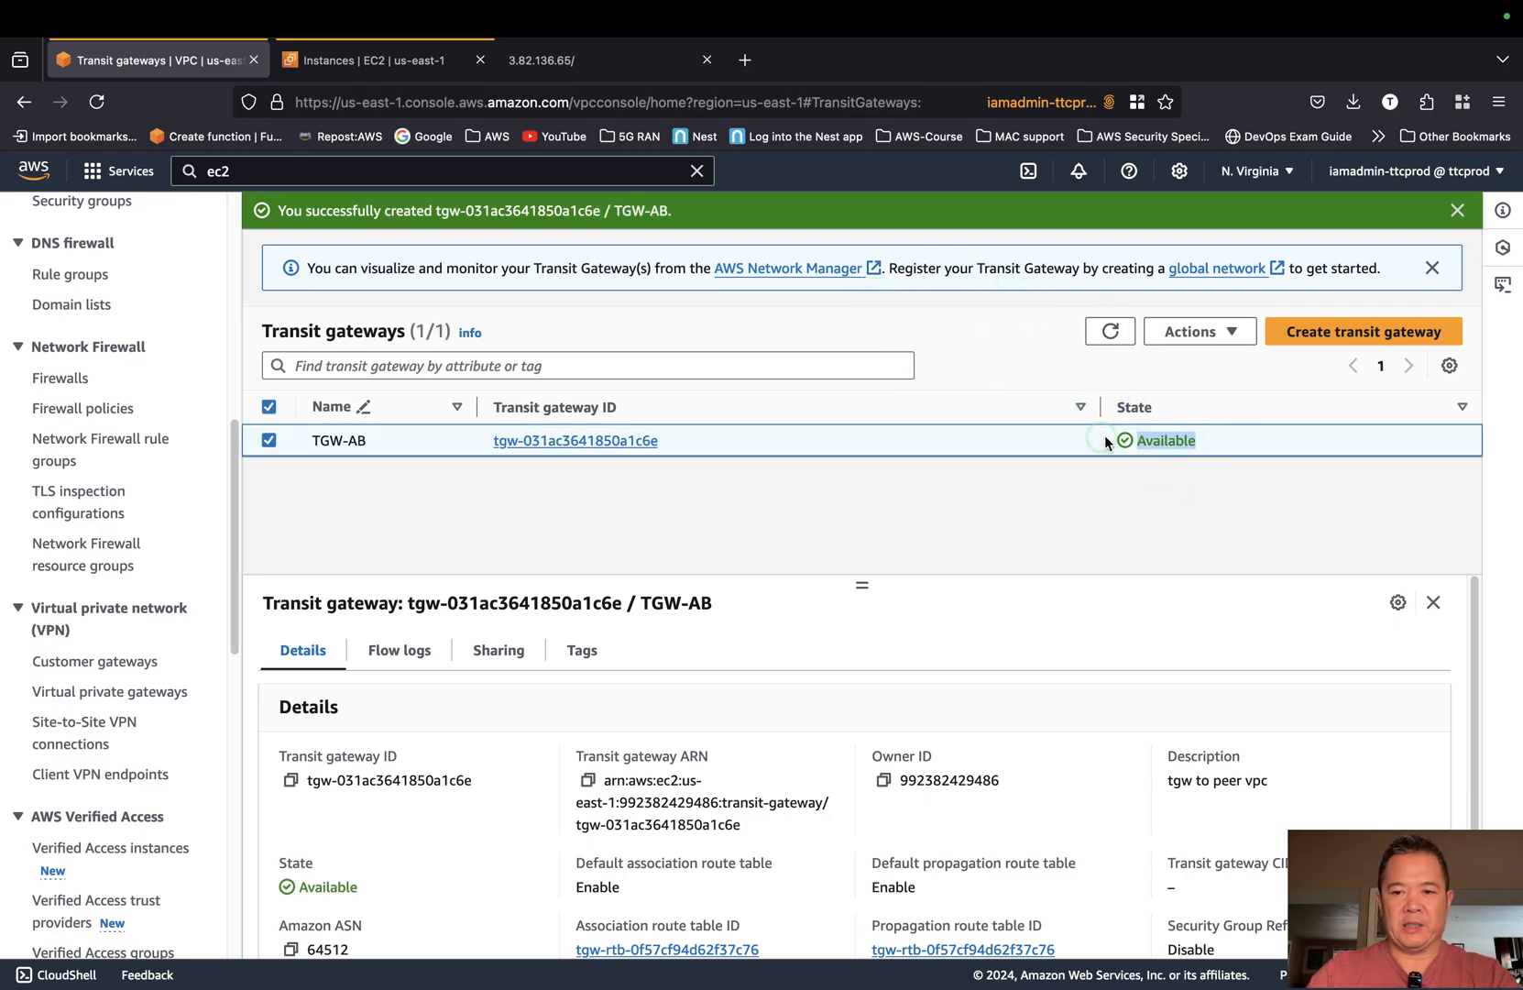
{"action": "left_click", "coordinate": [969, 486]}
Open the Transit gateway attachments page and start a new attachment with the name tag tgw-att-vpca.
{"action": "scroll", "coordinate": [74, 802], "scroll_direction": "down", "scroll_amount": 10}
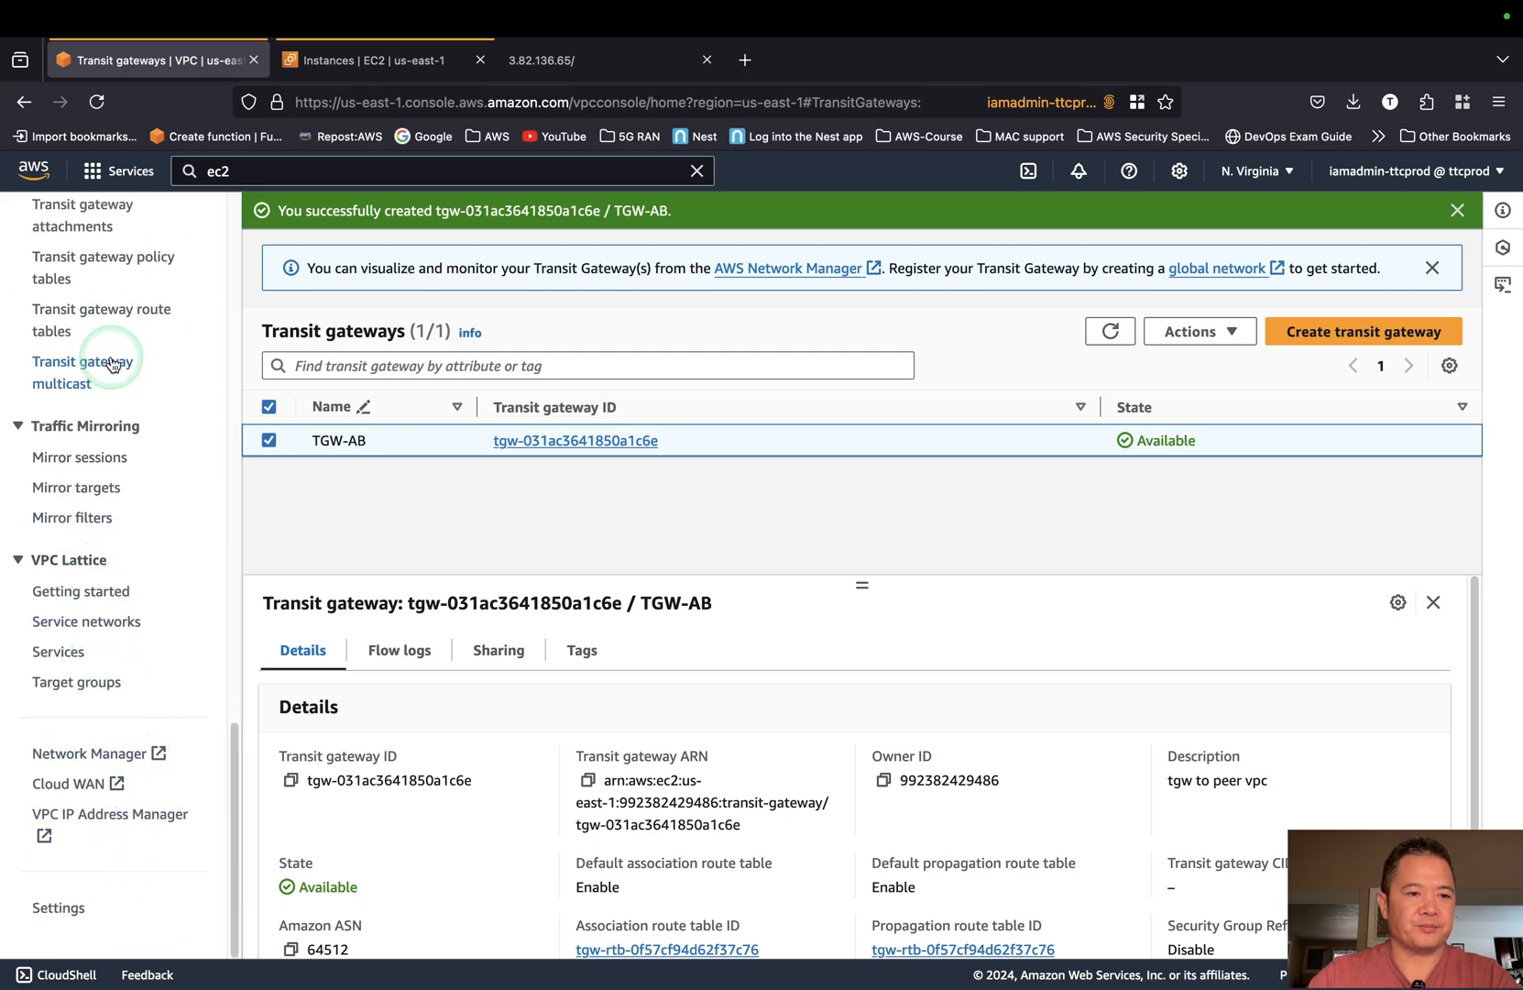
{"action": "left_click", "coordinate": [107, 227]}
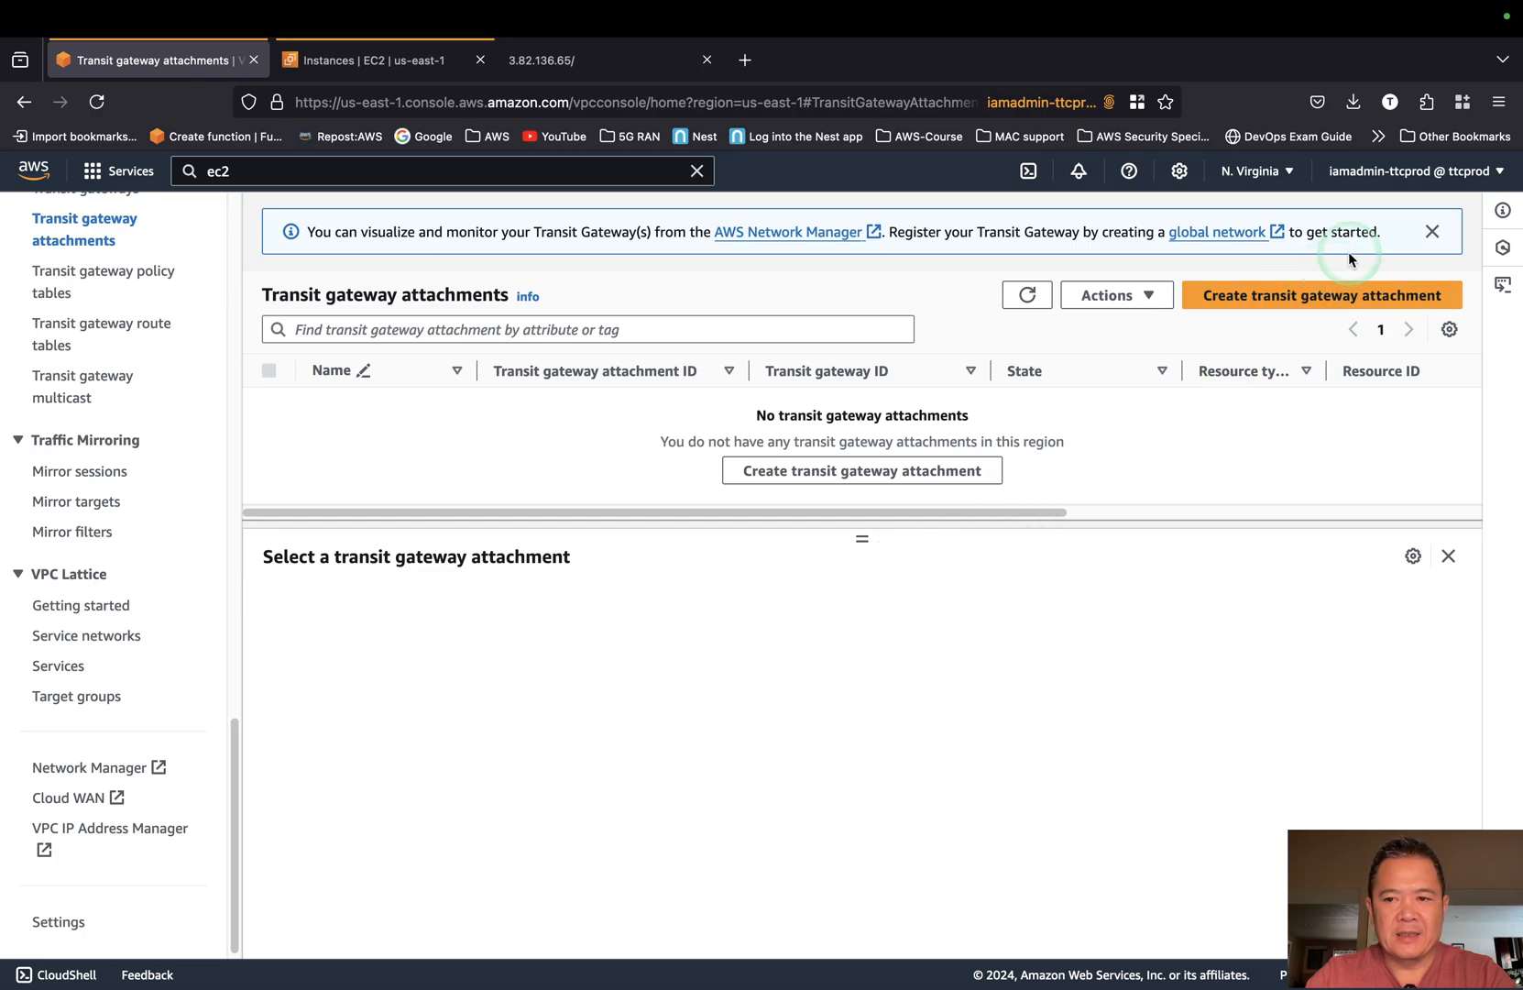
{"action": "left_click", "coordinate": [1344, 297]}
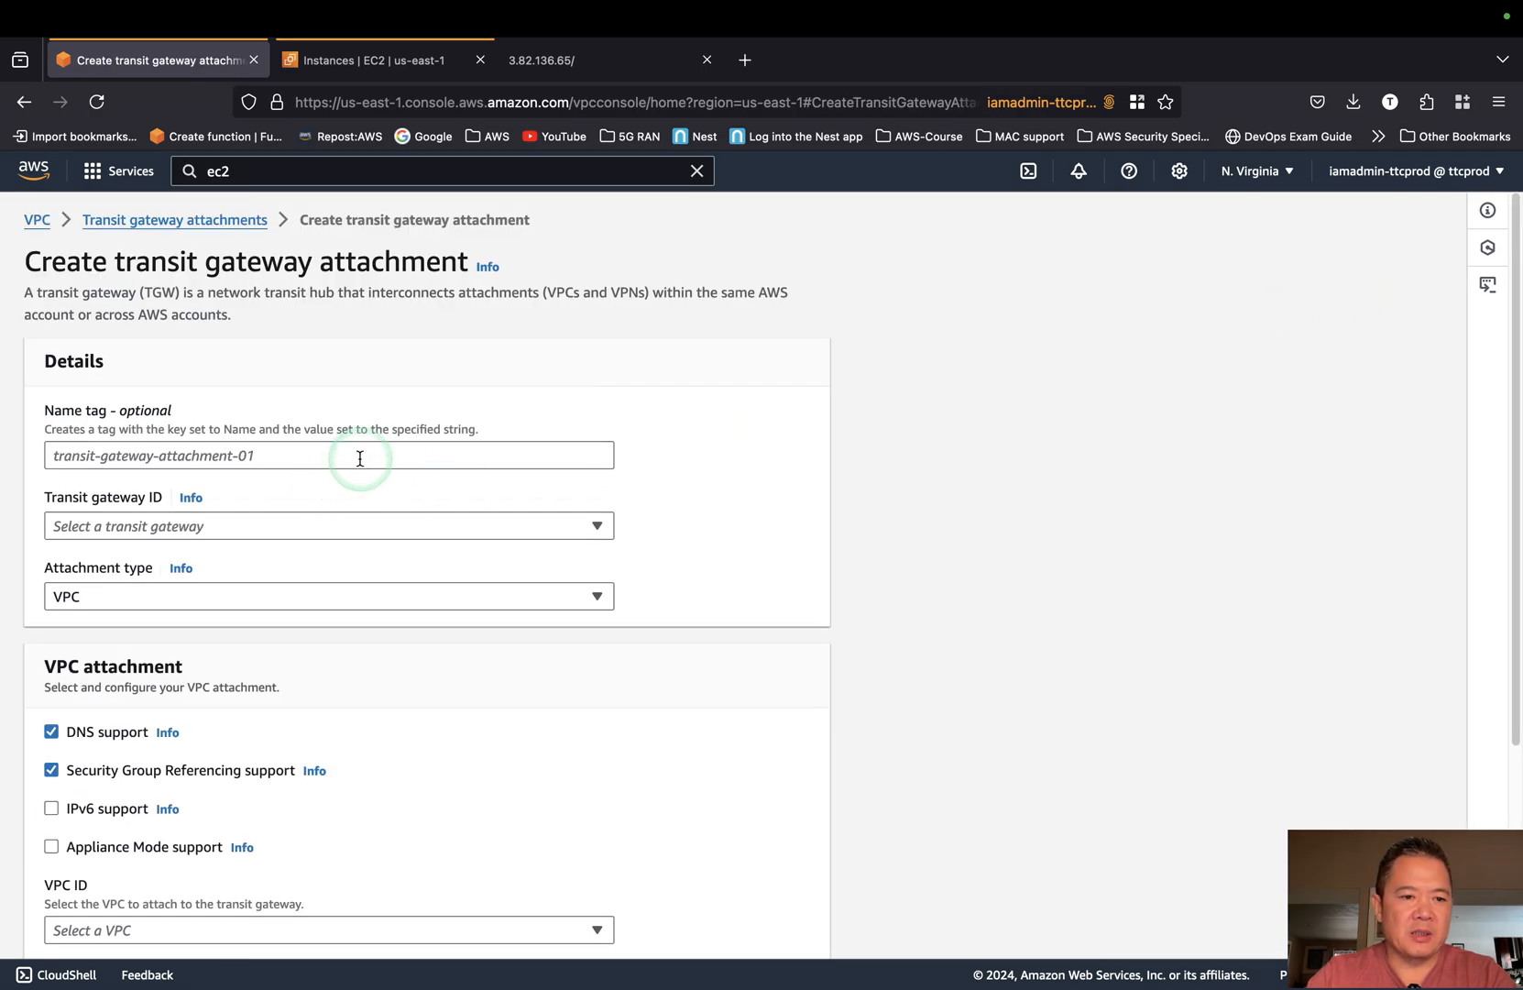
{"action": "left_click", "coordinate": [367, 455]}
{"action": "type", "text": "tgw-att-vpca"}
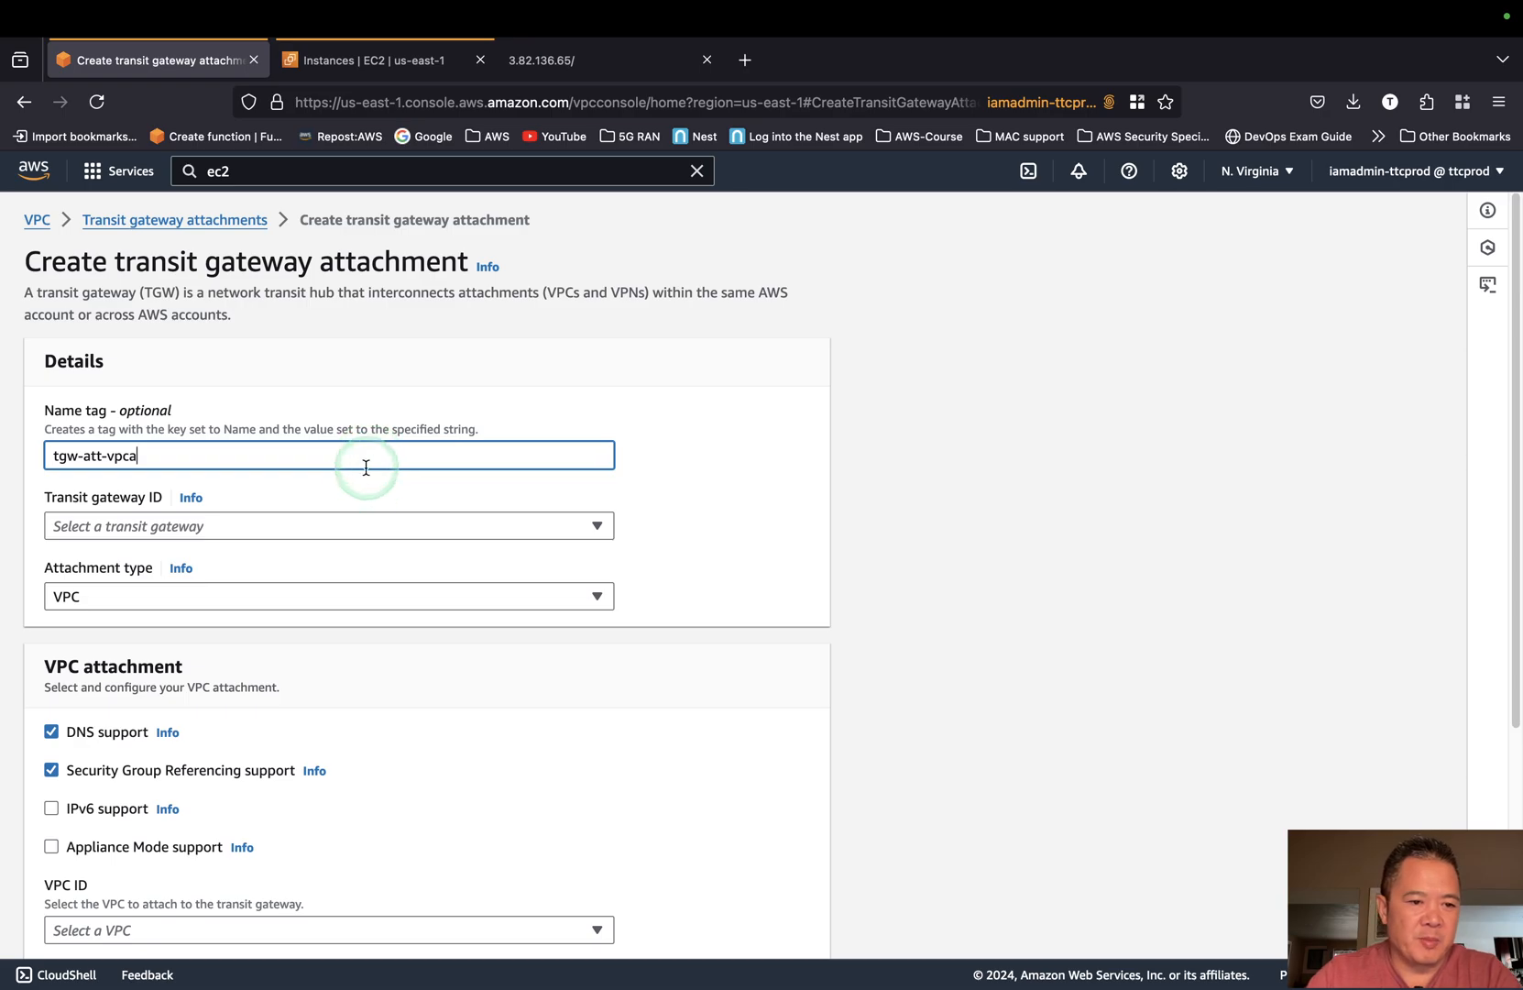
Select TGW-AB as the attachment's transit gateway and keep VPC as the attachment type.
{"action": "left_click", "coordinate": [367, 526]}
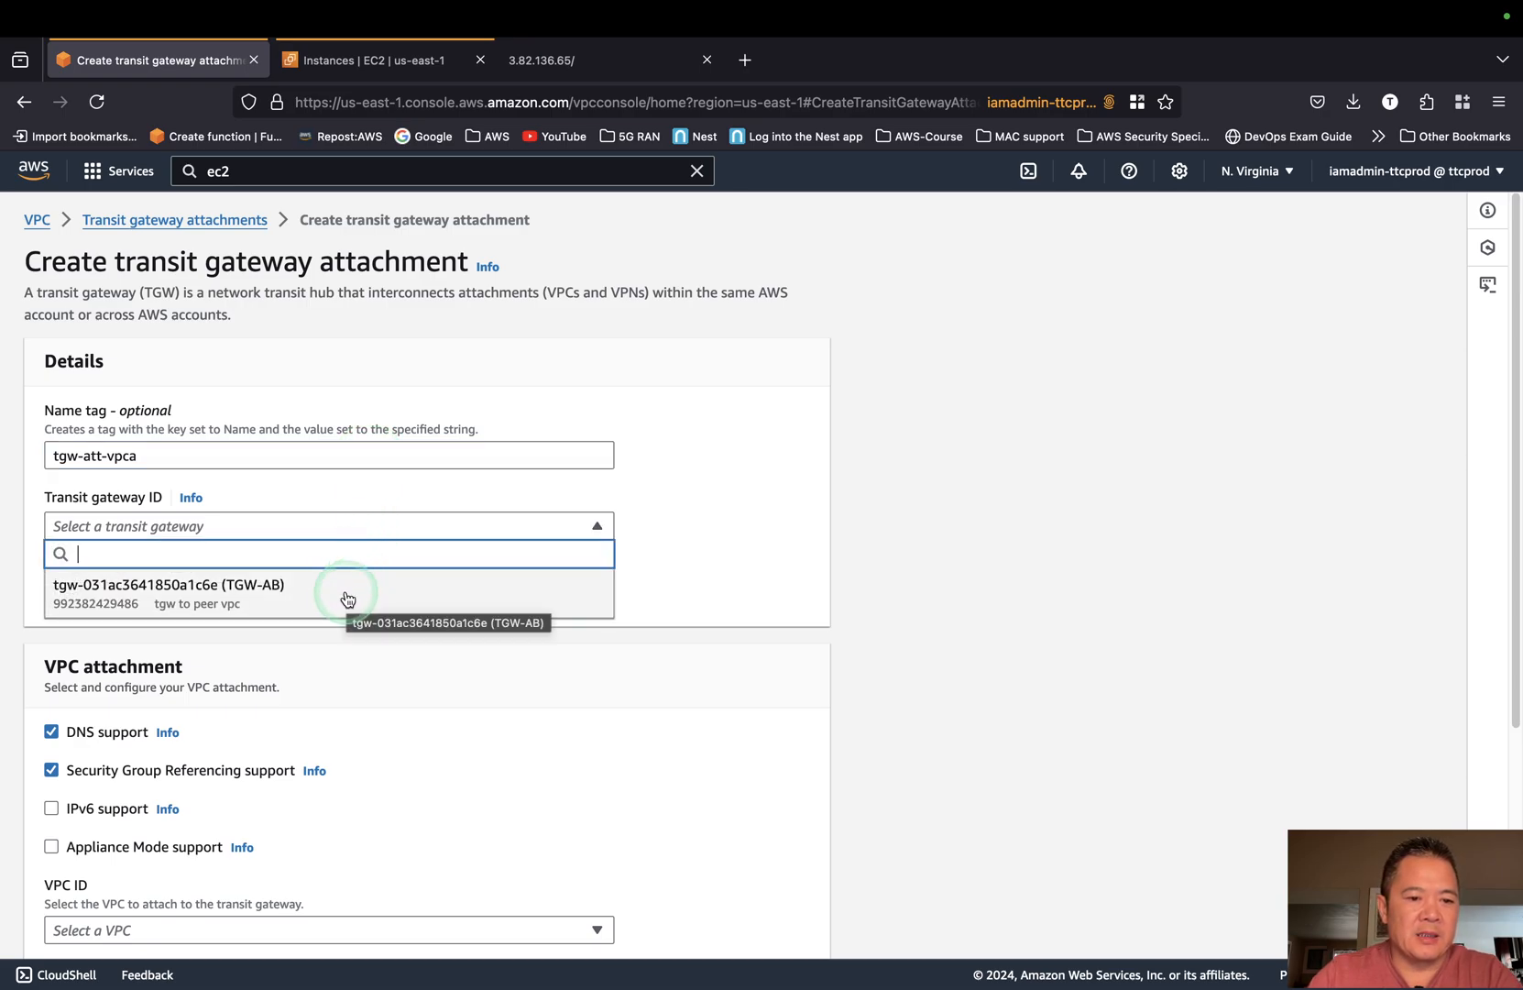
{"action": "left_click", "coordinate": [347, 599]}
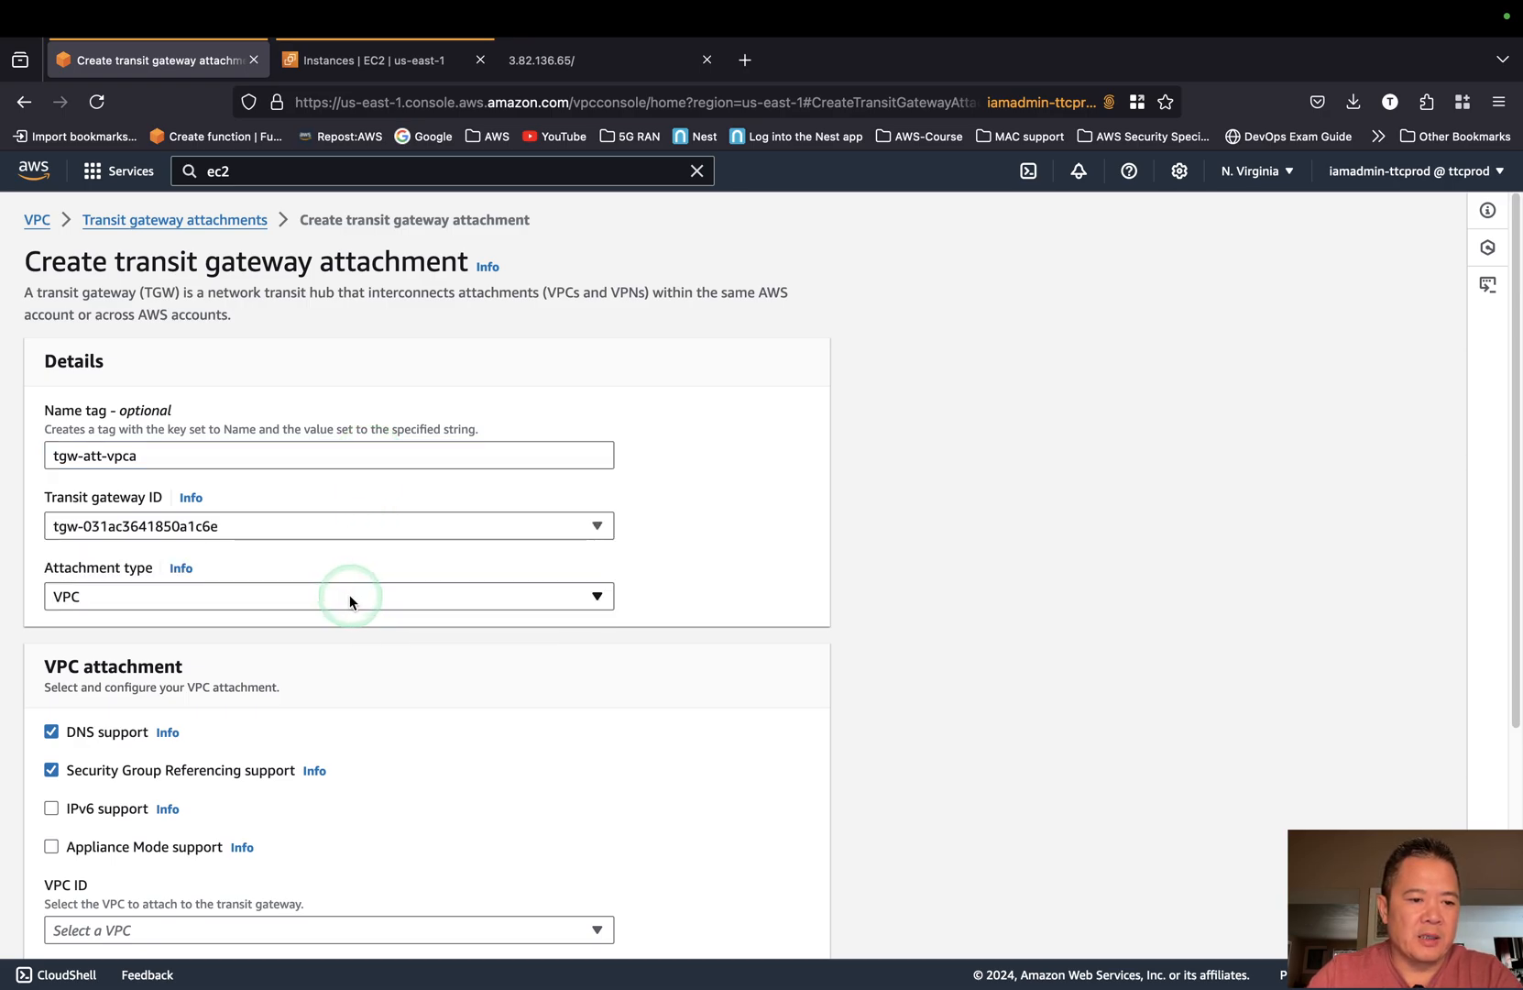
{"action": "left_click", "coordinate": [349, 598]}
{"action": "left_click", "coordinate": [339, 652]}
{"action": "scroll", "coordinate": [668, 705], "scroll_direction": "down", "scroll_amount": 5}
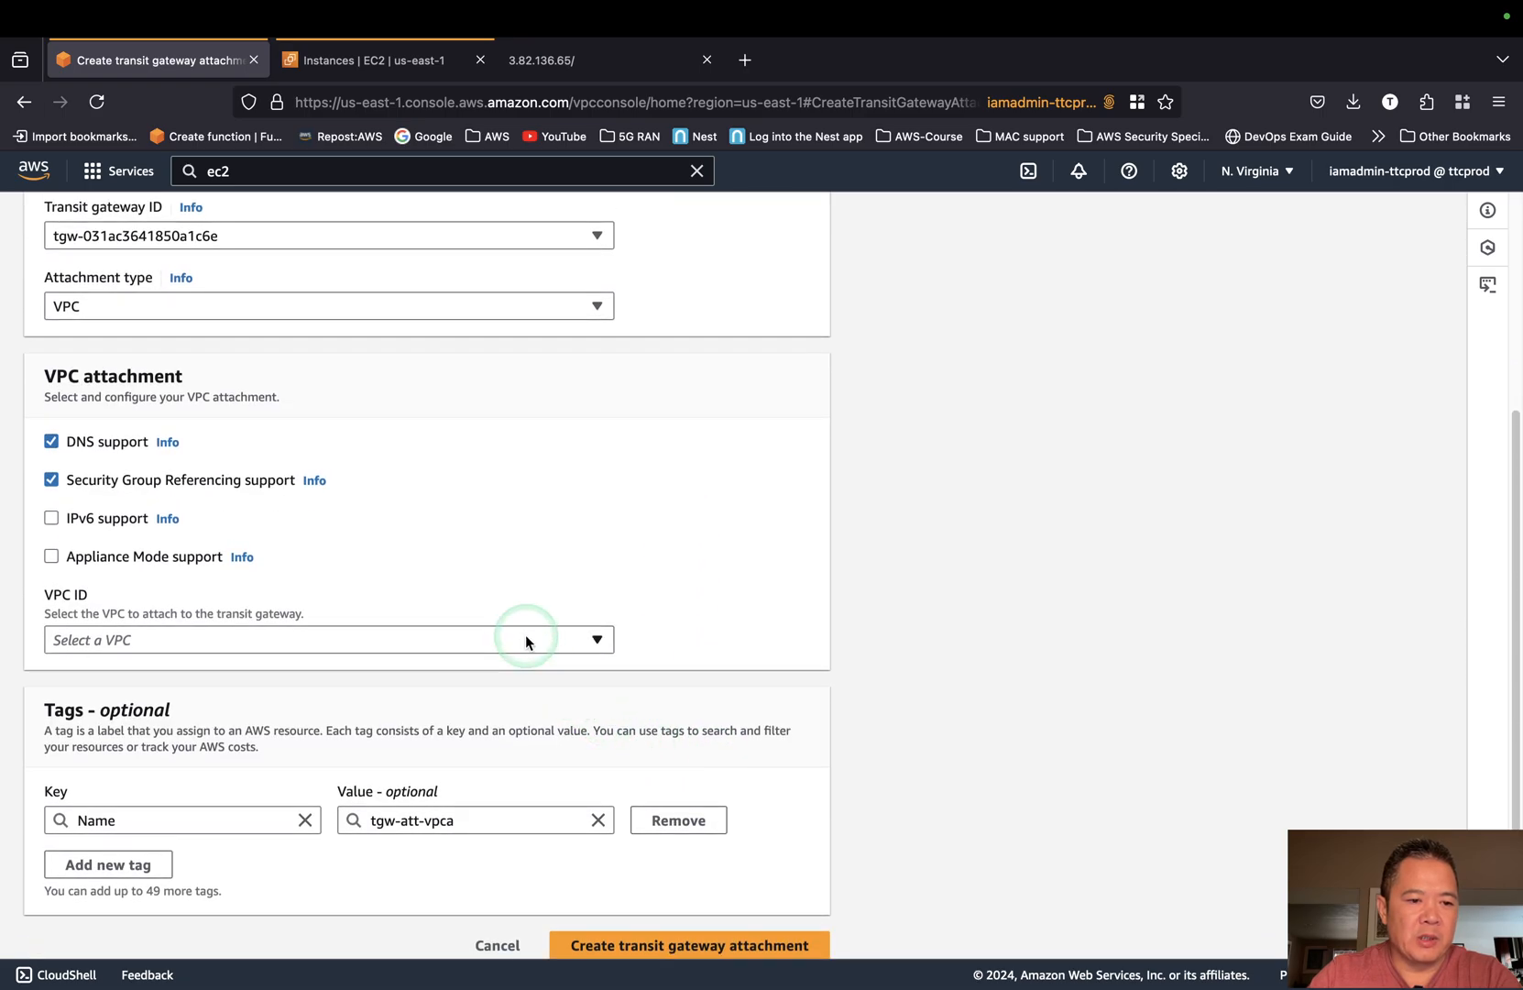
Choose VPC-A with its us-east-1a subnet and create the transit gateway attachment.
{"action": "left_click", "coordinate": [526, 638]}
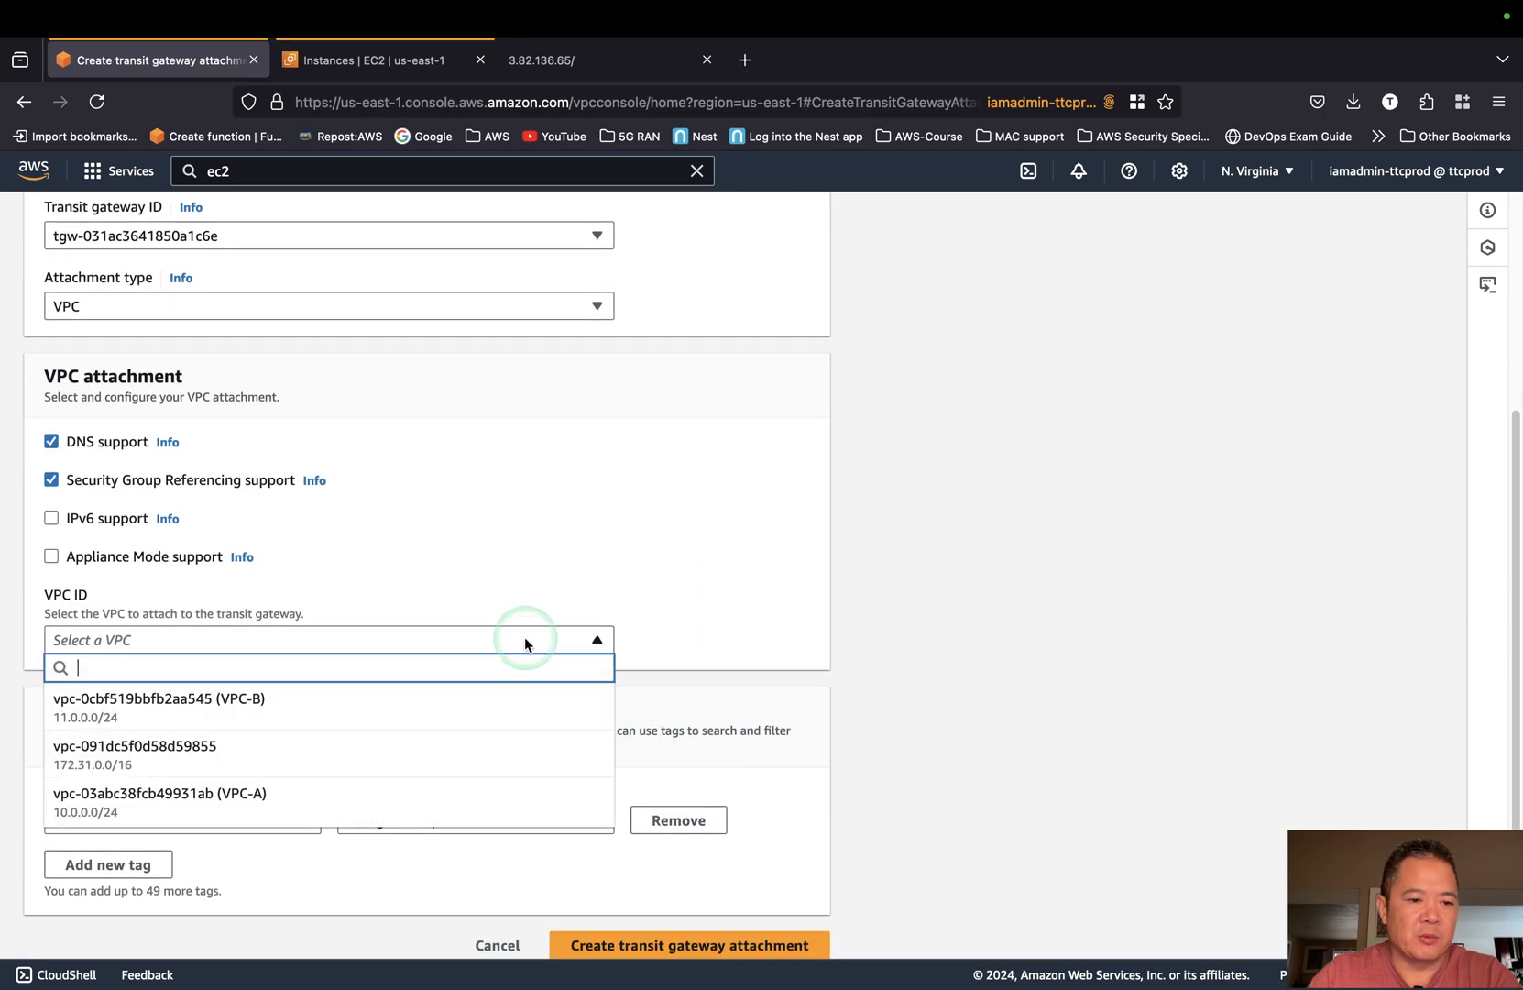
{"action": "left_click", "coordinate": [337, 814]}
{"action": "scroll", "coordinate": [687, 783], "scroll_direction": "down", "scroll_amount": 2}
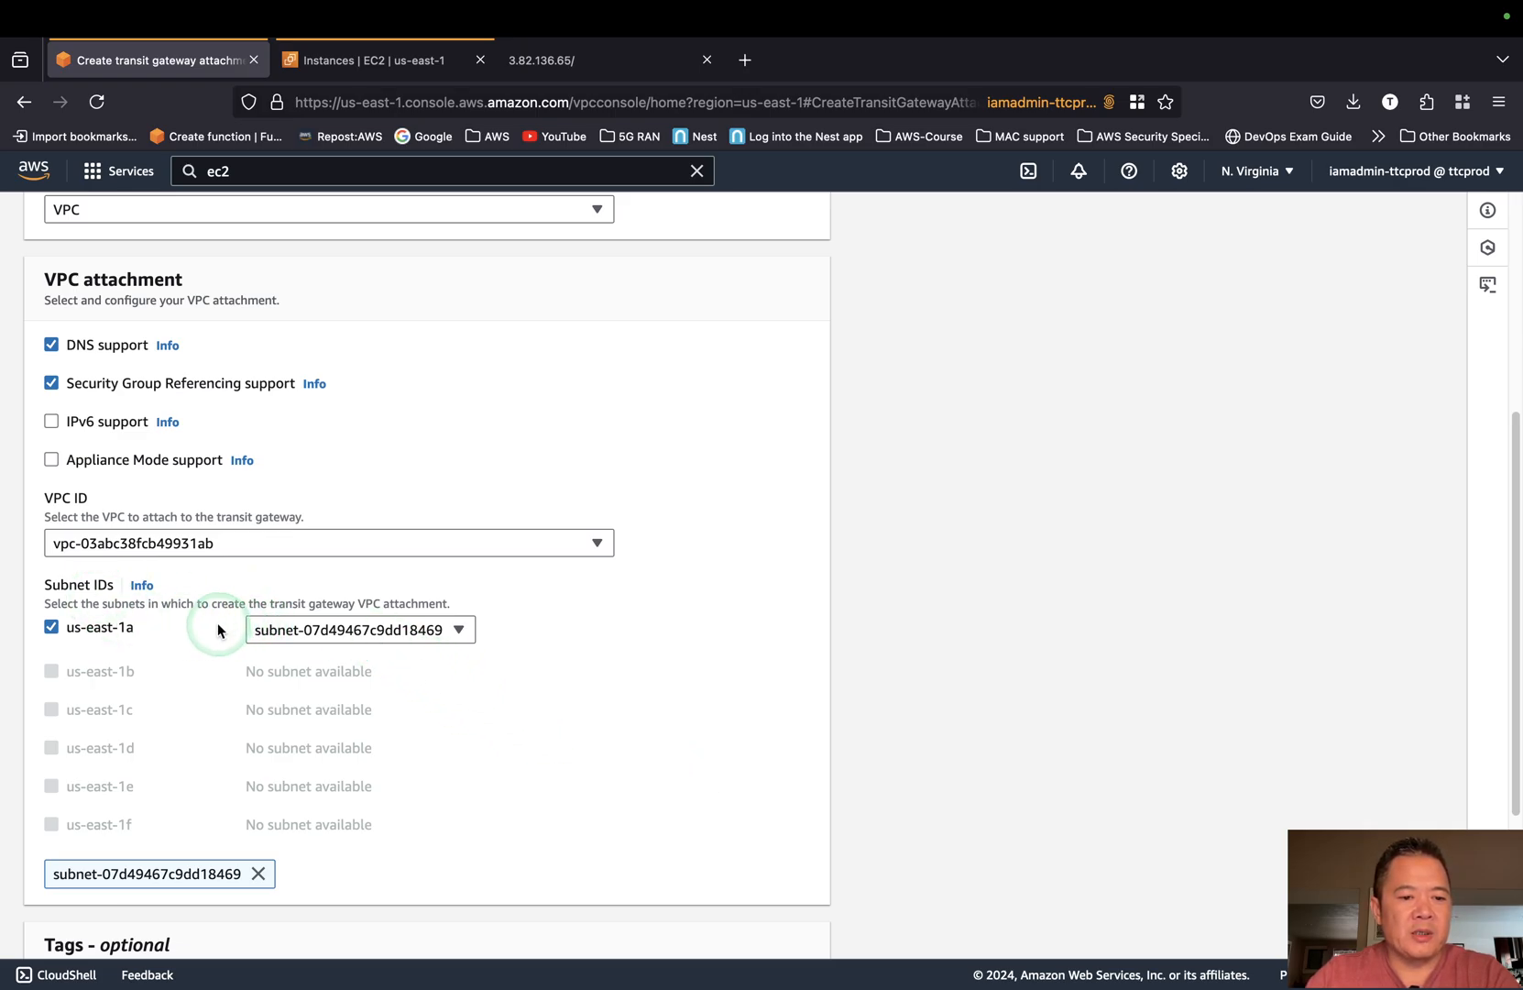
{"action": "scroll", "coordinate": [521, 698], "scroll_direction": "down", "scroll_amount": 3}
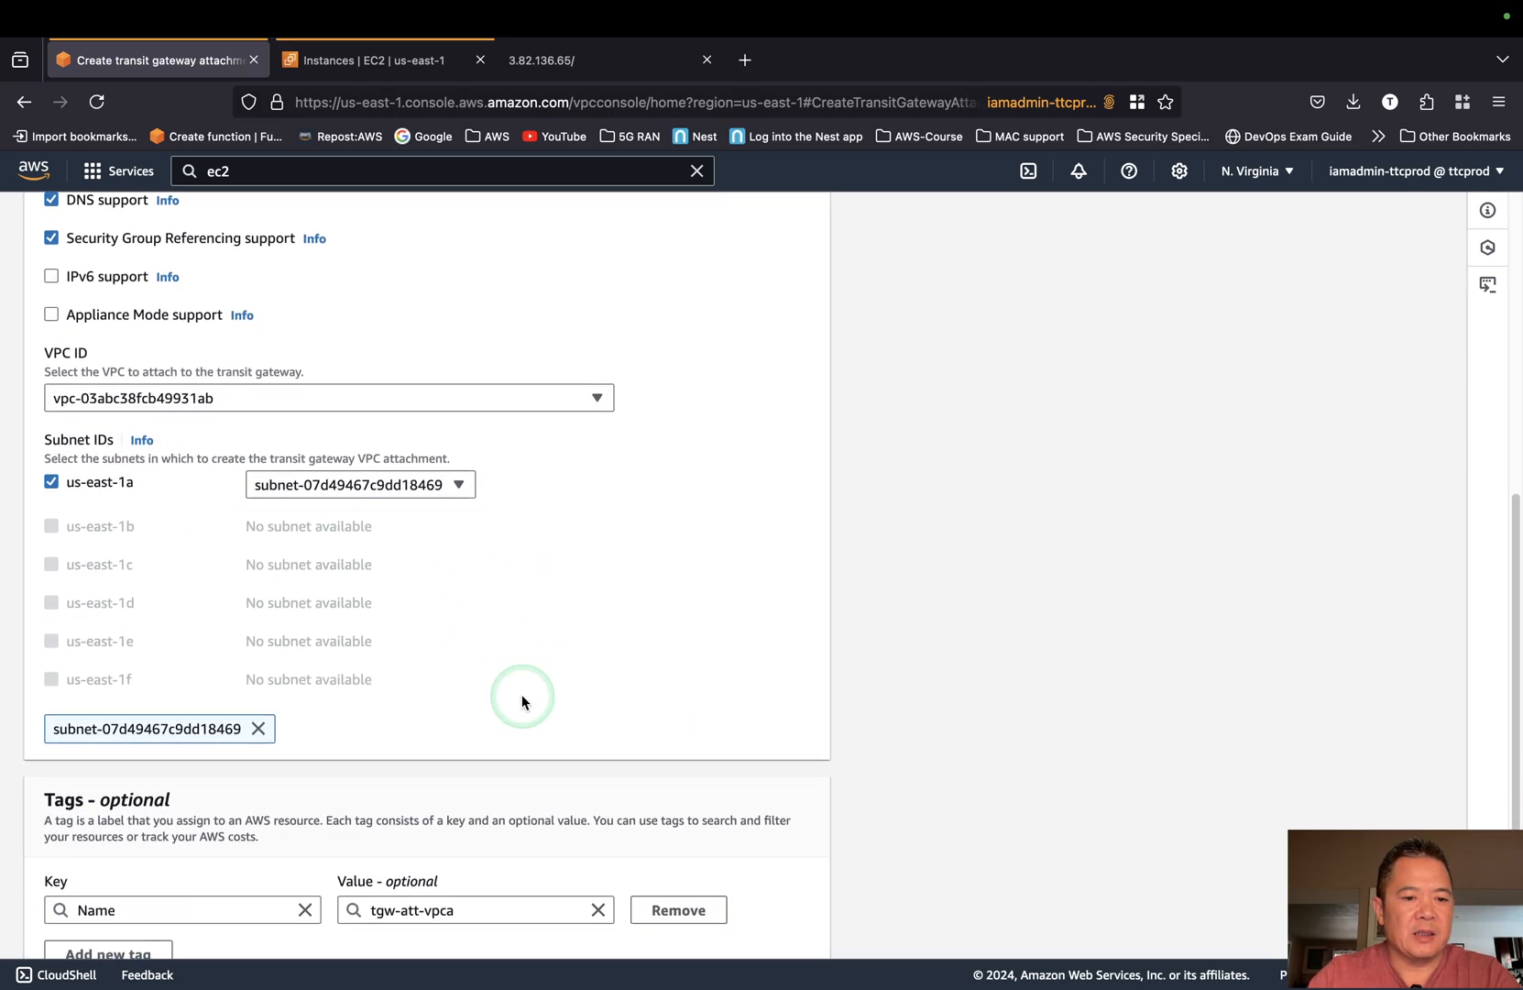
{"action": "scroll", "coordinate": [521, 698], "scroll_direction": "down", "scroll_amount": 2}
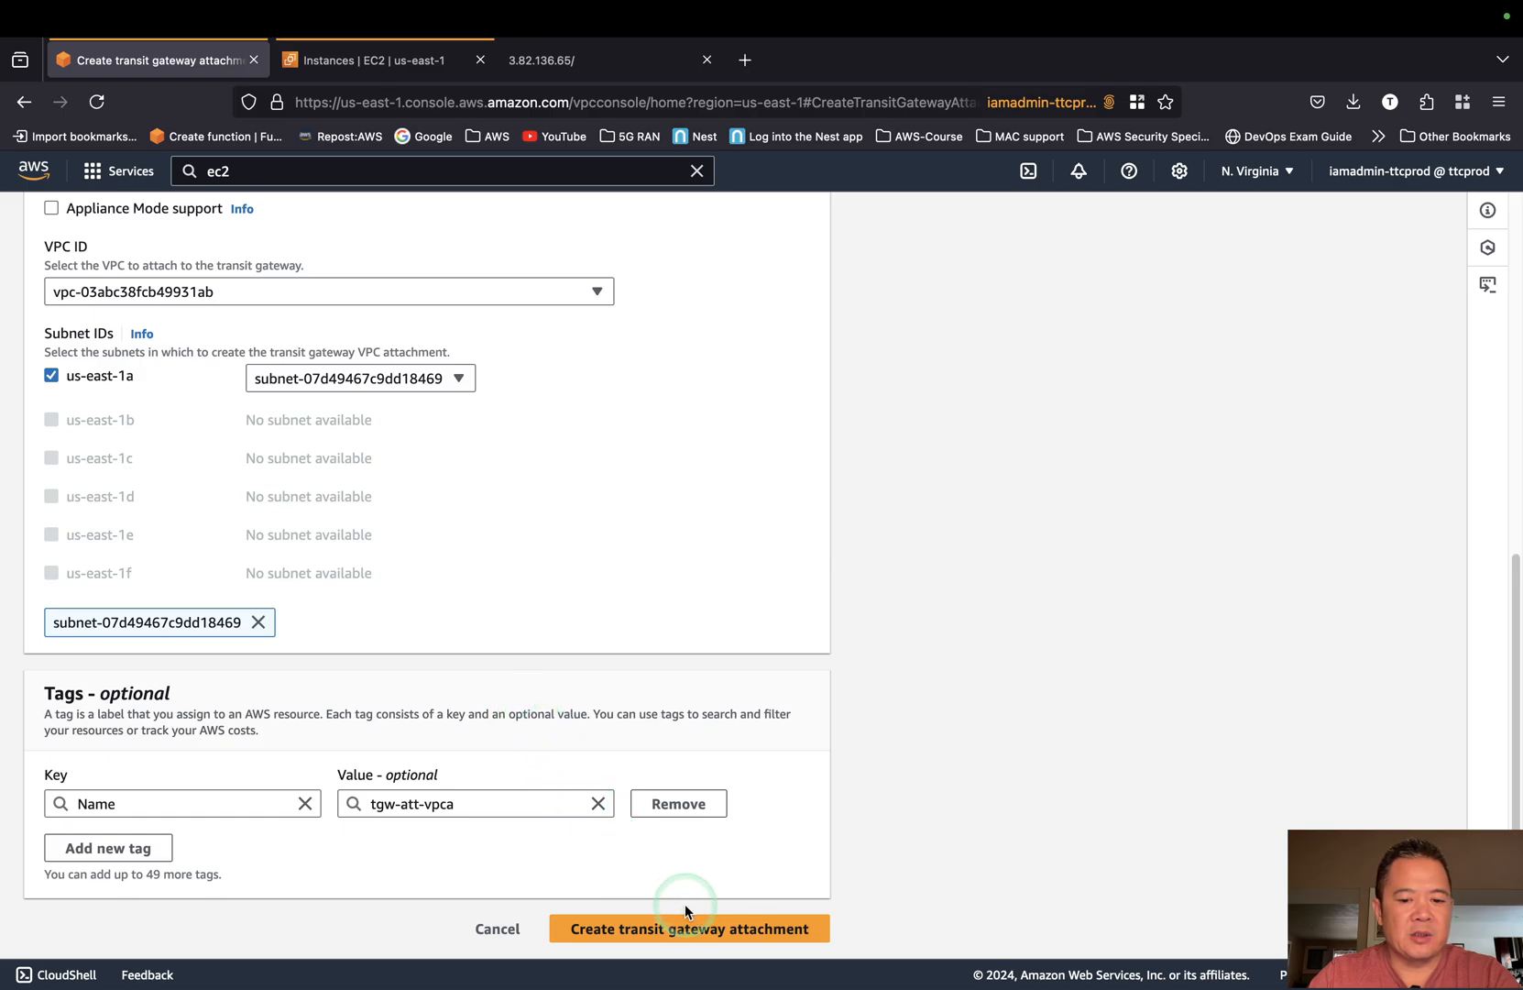
{"action": "left_click", "coordinate": [685, 909]}
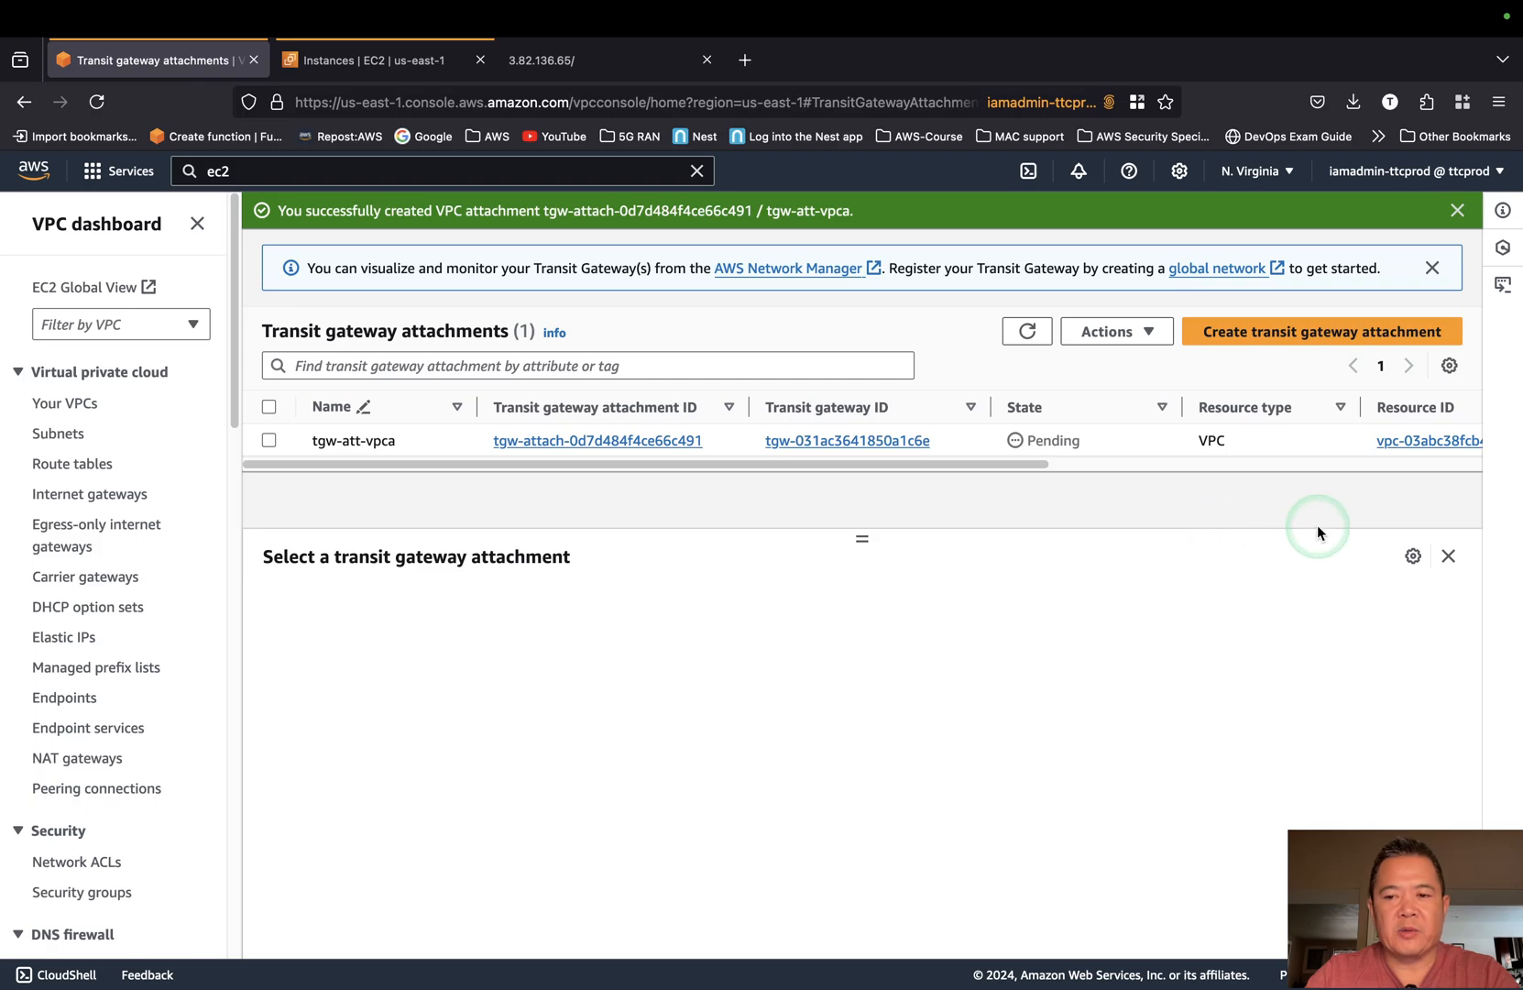
Start a second transit gateway attachment with the name tag tgw-att-vpcb and select TGW-AB as its transit gateway.
{"action": "left_click", "coordinate": [1323, 335]}
{"action": "left_click", "coordinate": [423, 454]}
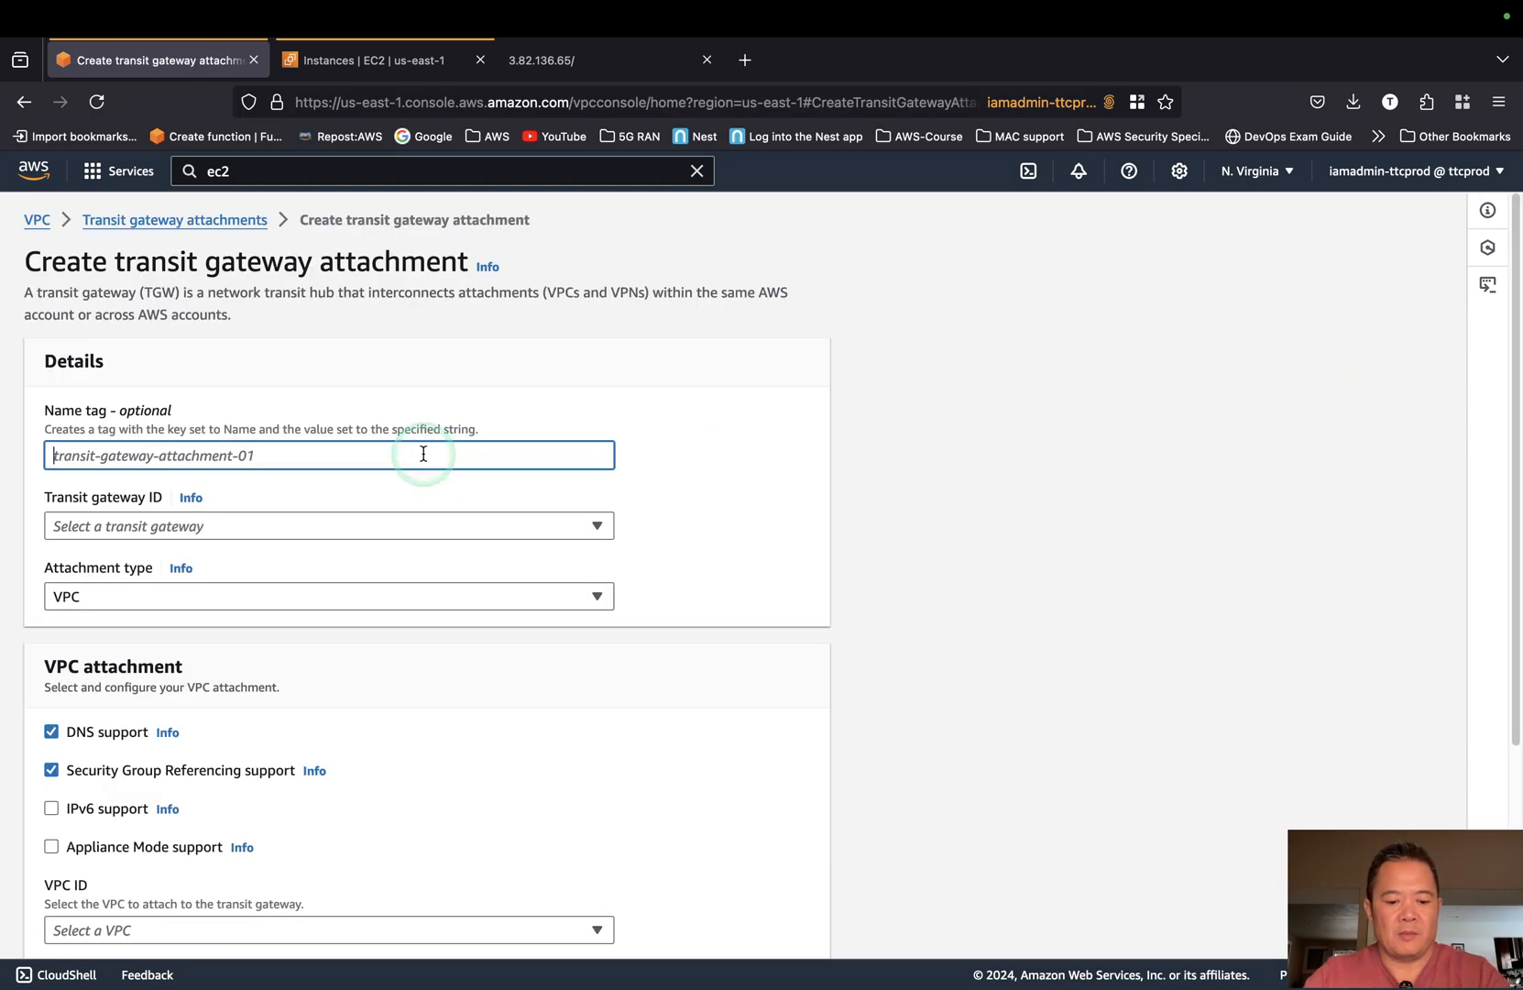
{"action": "type", "text": "tgw-att-vpca"}
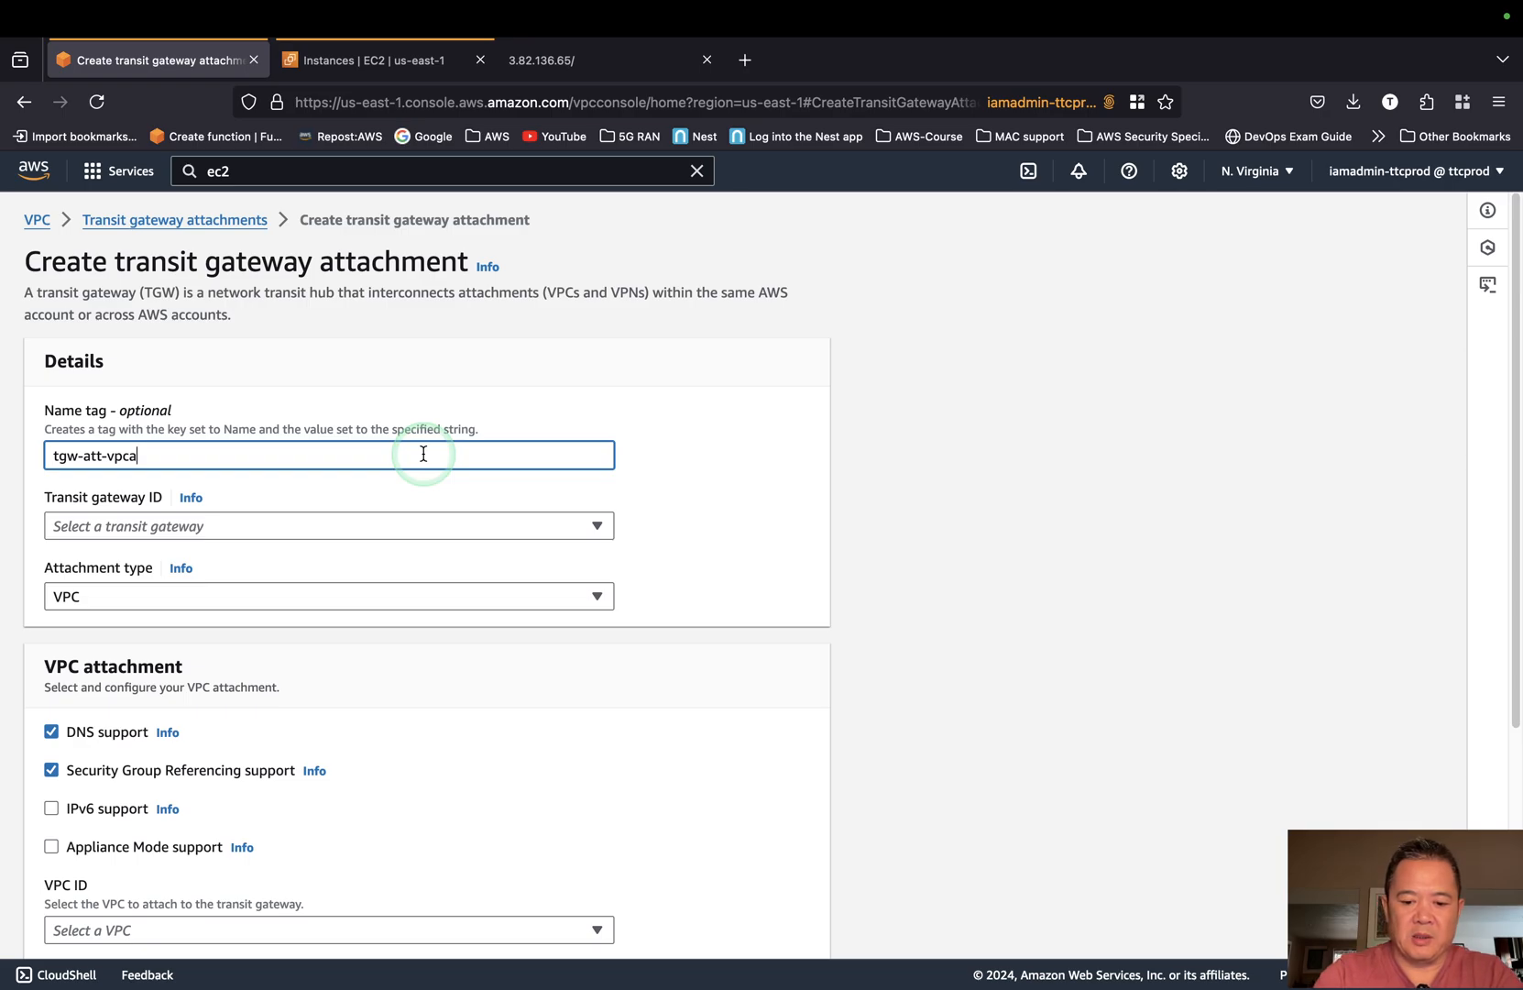
{"action": "left_click", "coordinate": [416, 525]}
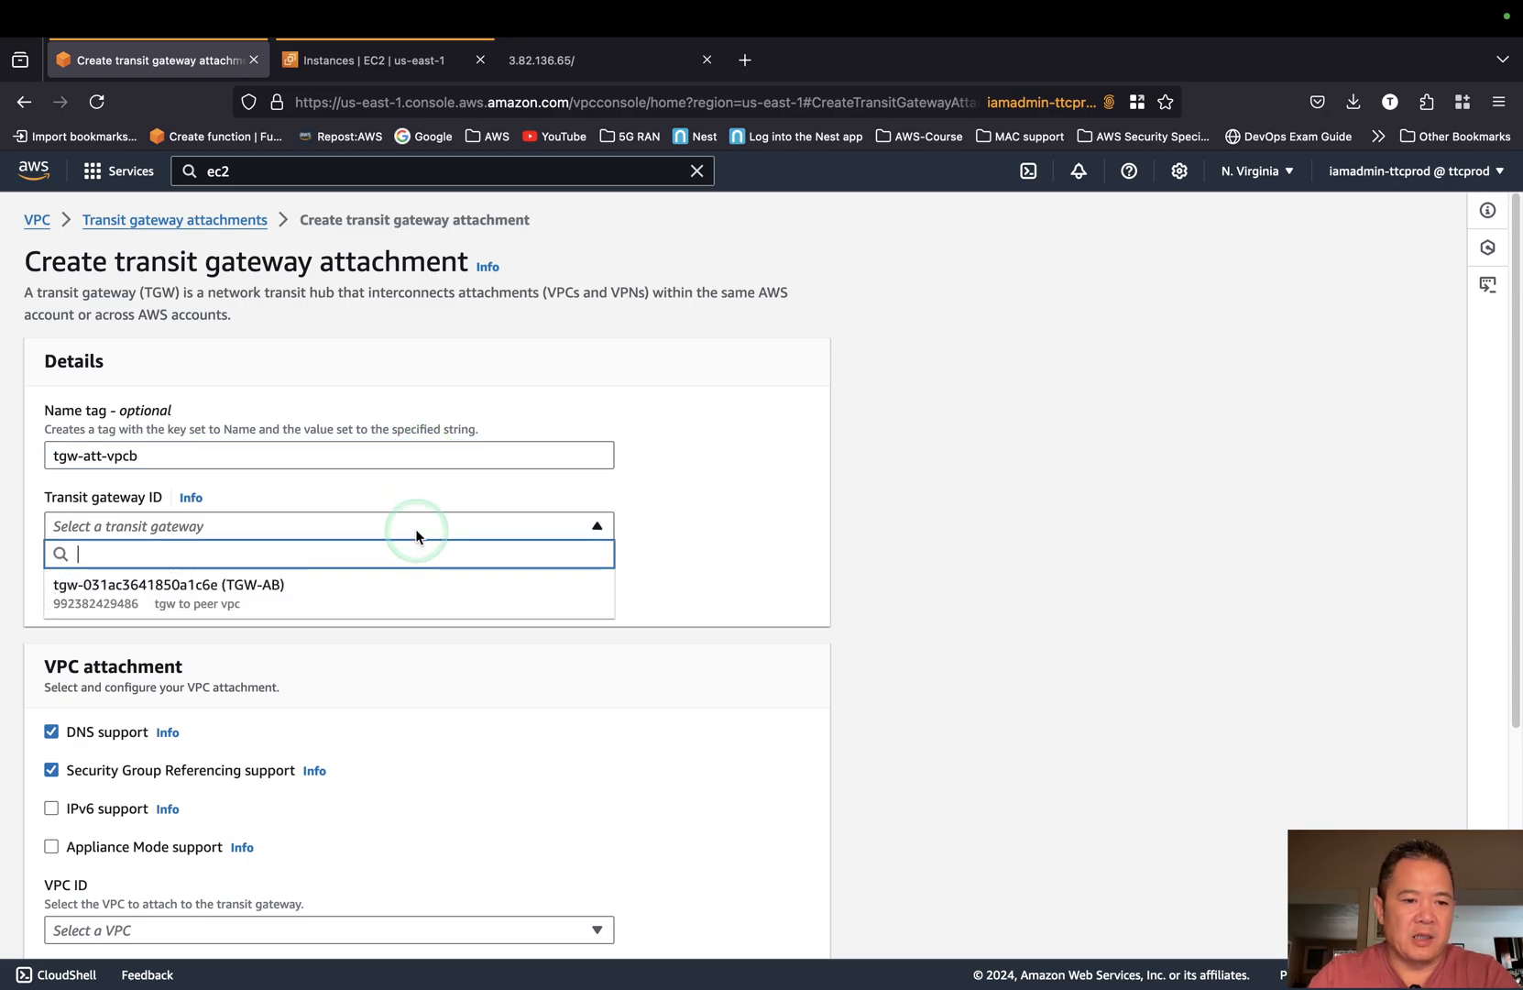
{"action": "left_click", "coordinate": [403, 576]}
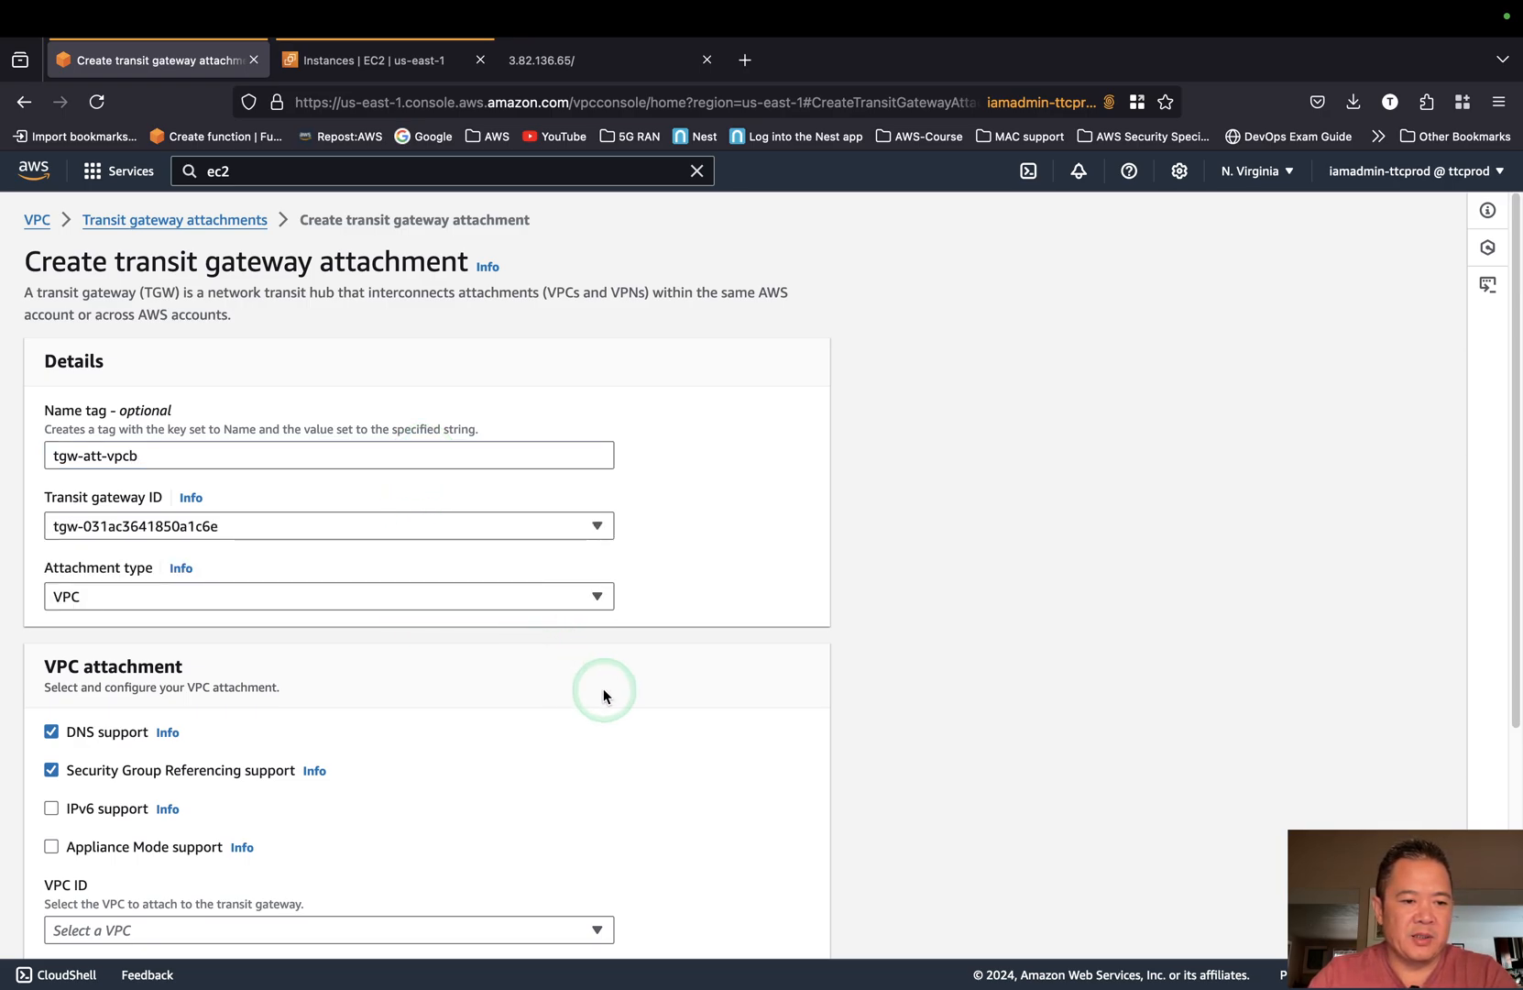
Choose VPC-B with its us-east-1a subnet and create the tgw-att-vpcb transit gateway attachment.
{"action": "scroll", "coordinate": [792, 711], "scroll_direction": "down", "scroll_amount": 2}
{"action": "scroll", "coordinate": [793, 710], "scroll_direction": "down", "scroll_amount": 4}
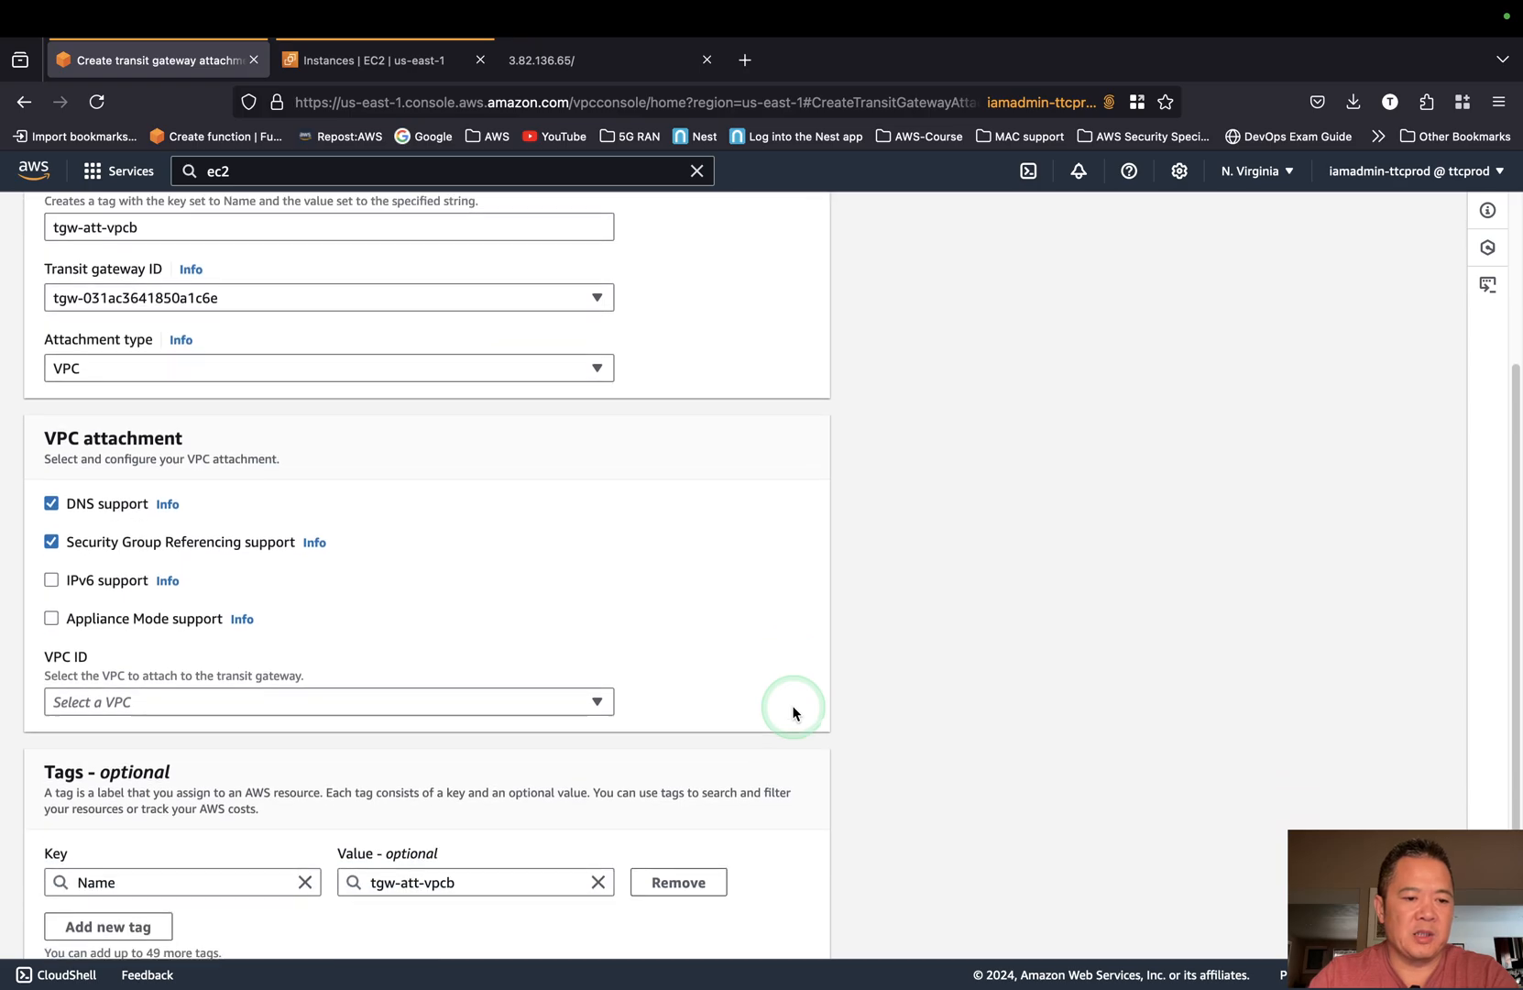
{"action": "left_click", "coordinate": [592, 674]}
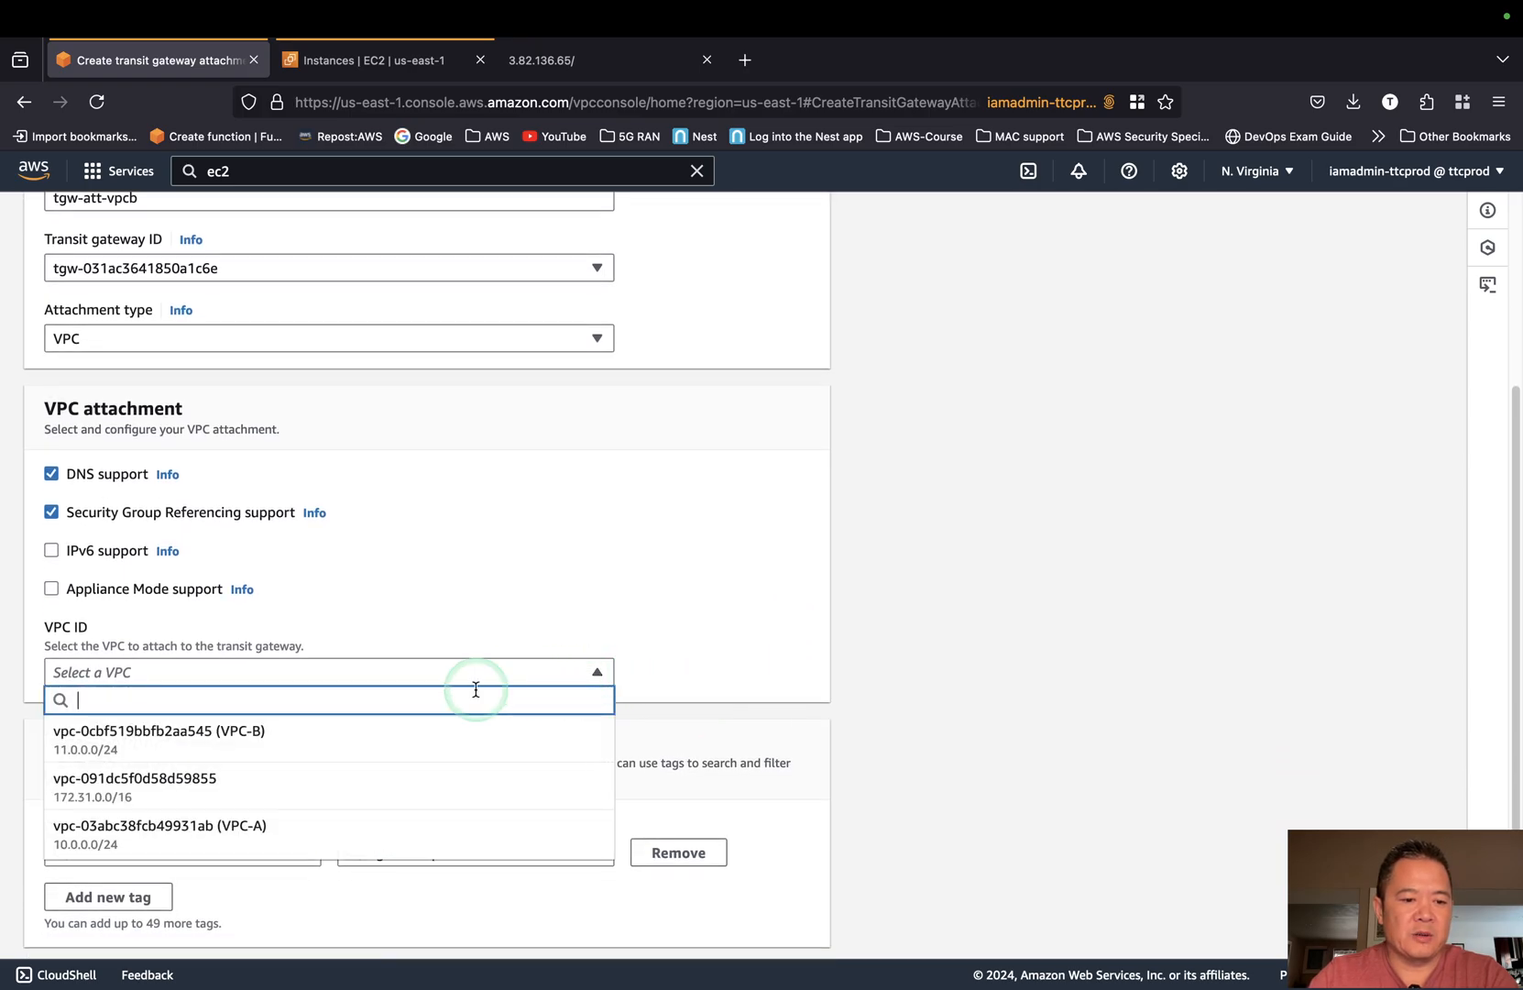
{"action": "left_click", "coordinate": [371, 740]}
{"action": "scroll", "coordinate": [759, 820], "scroll_direction": "down", "scroll_amount": 9}
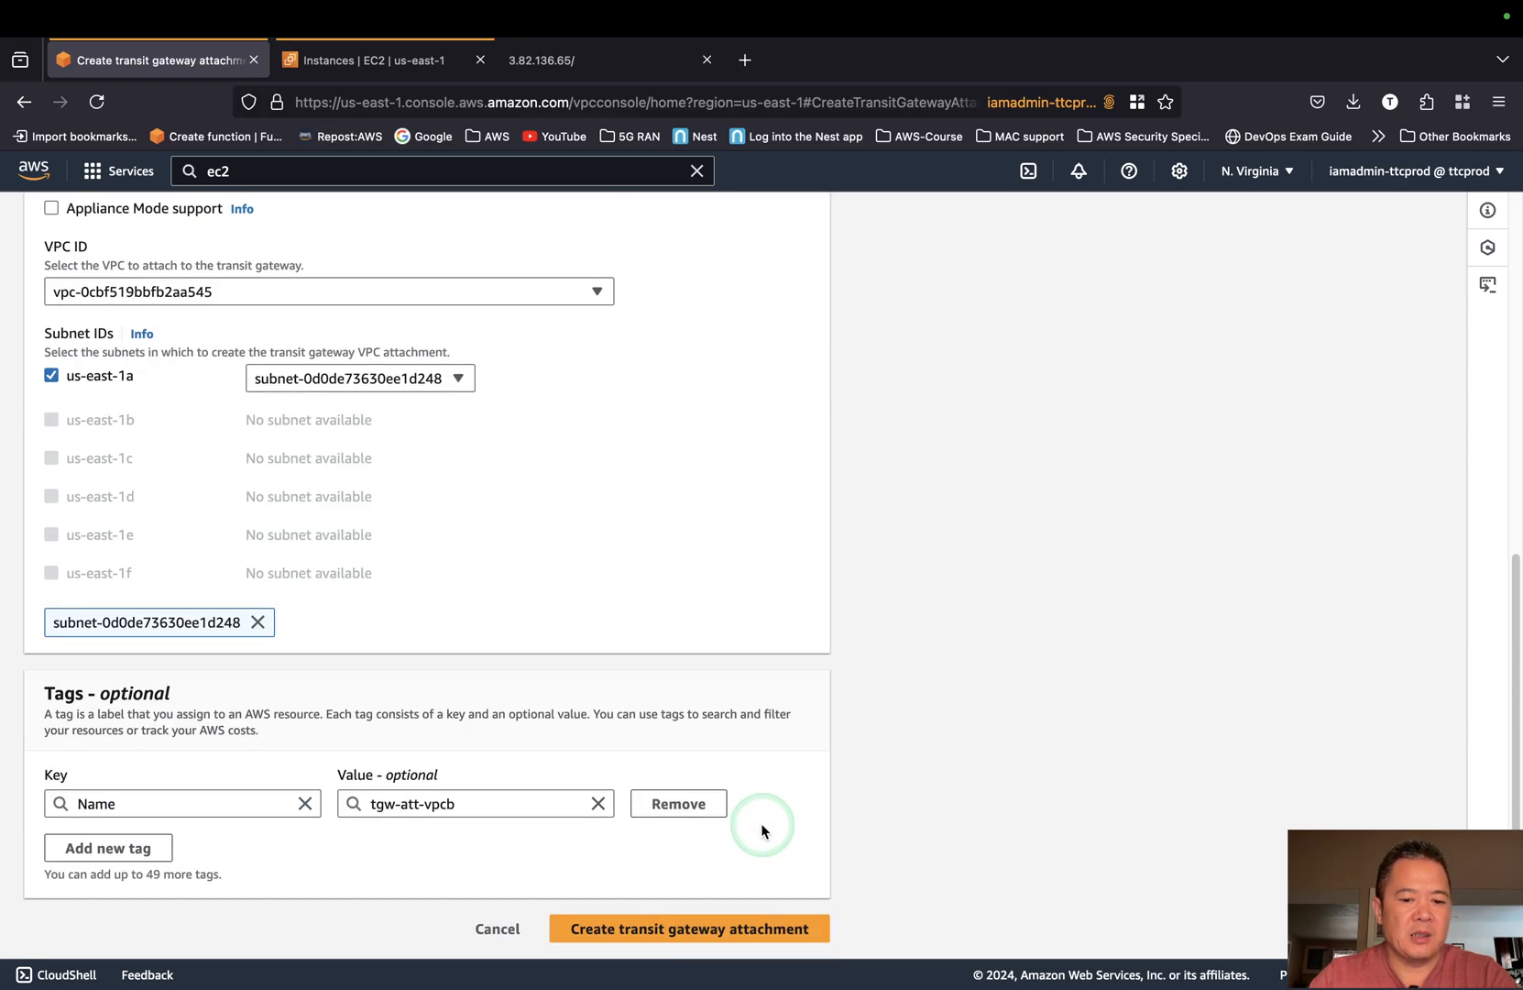
{"action": "left_click", "coordinate": [687, 929]}
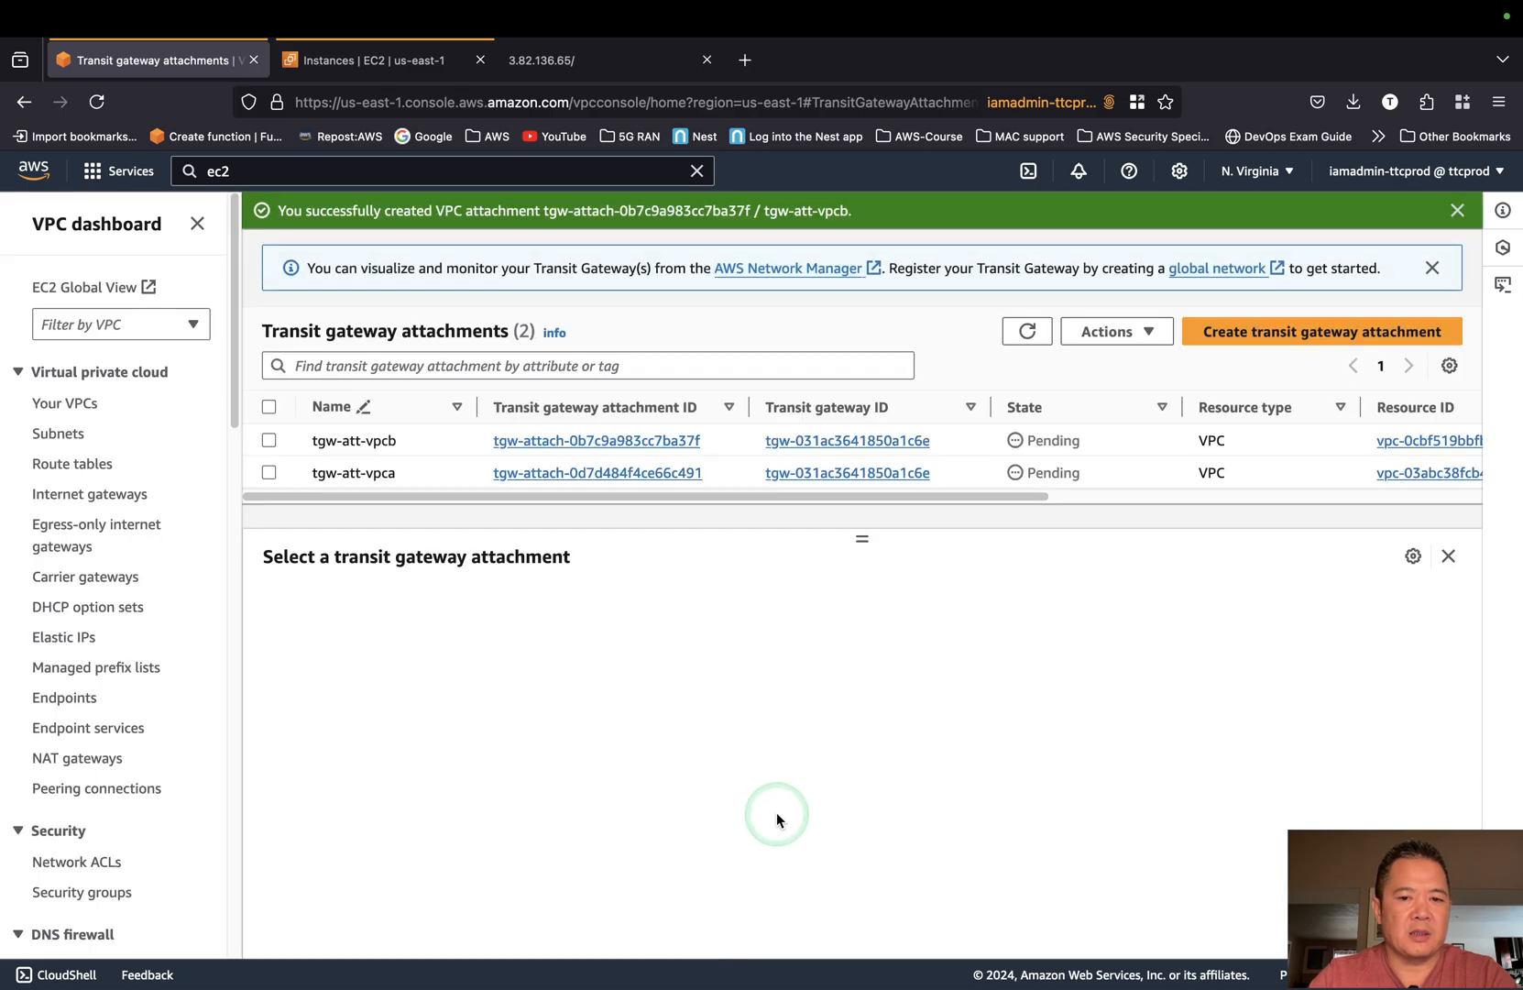
Refresh the transit gateway attachments list to check the state of both attachments.
{"action": "left_click", "coordinate": [1029, 334]}
{"action": "left_click", "coordinate": [1029, 334]}
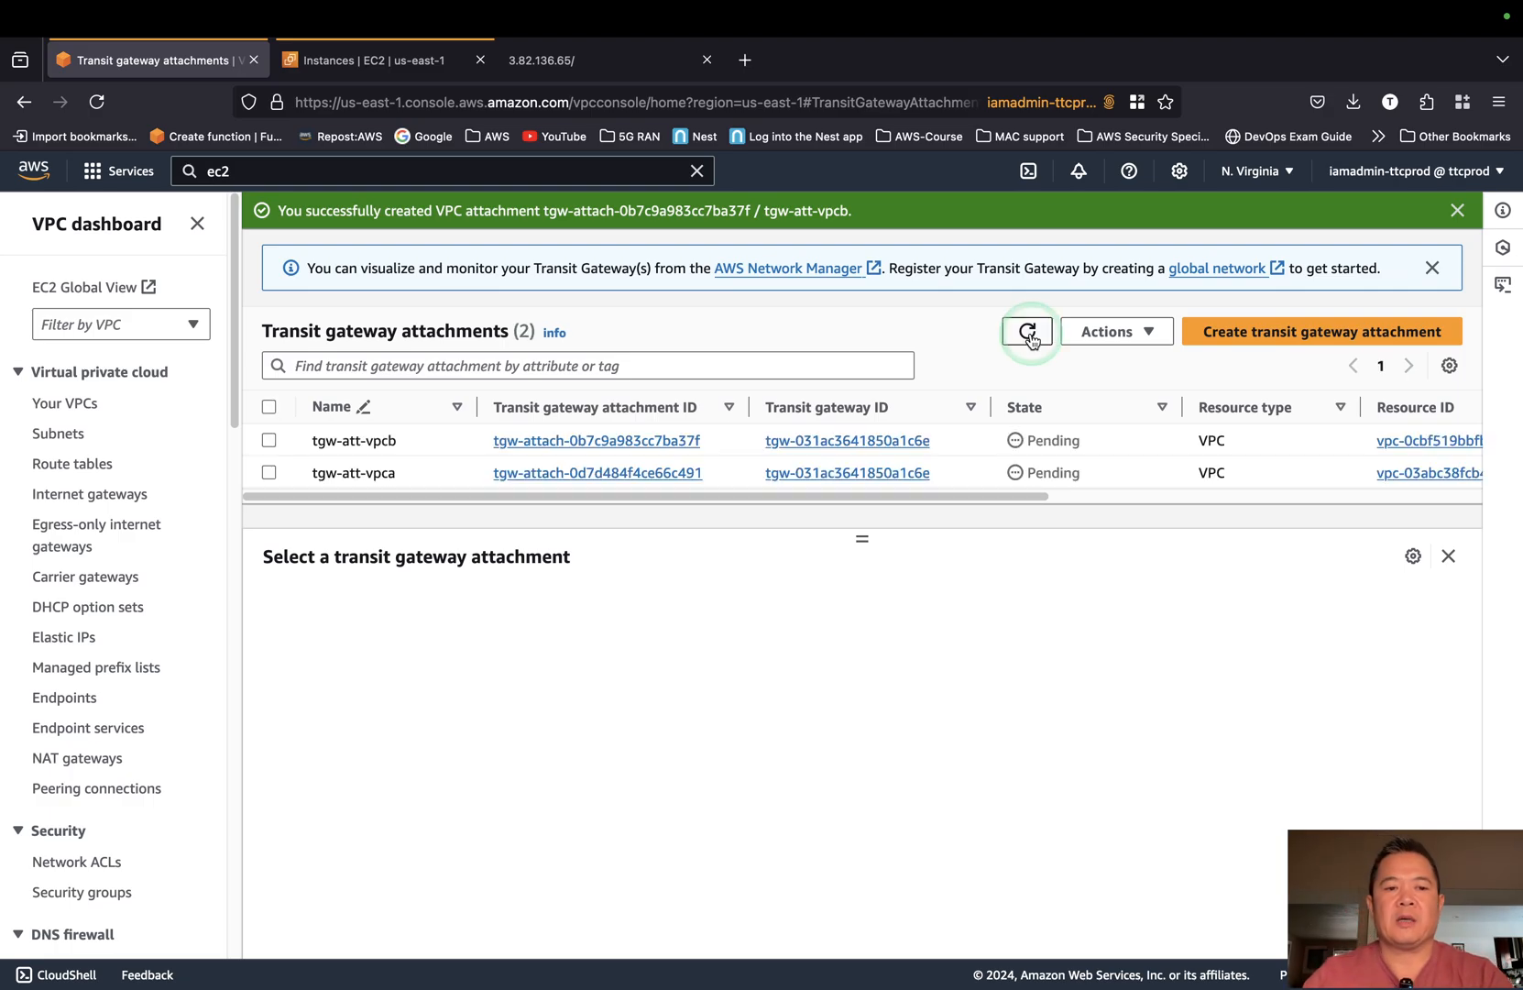
{"action": "left_click", "coordinate": [1029, 333]}
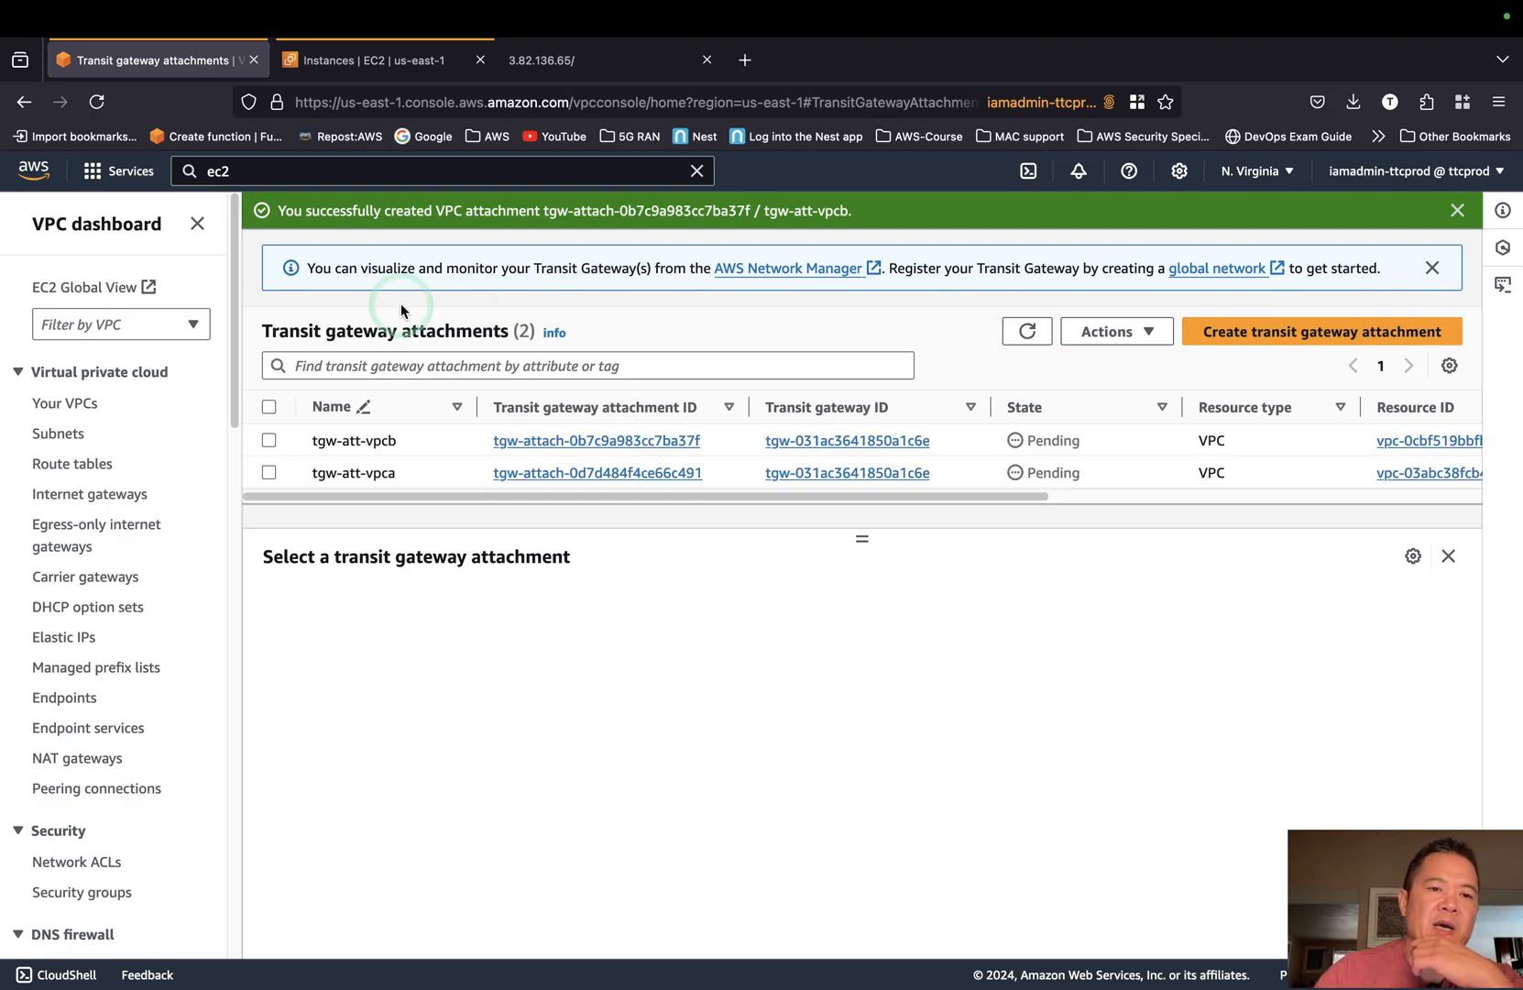
Switch from the EC2 instances page to the VPC route tables and display the routes of pub-sub1a-rt.
{"action": "left_click", "coordinate": [379, 65]}
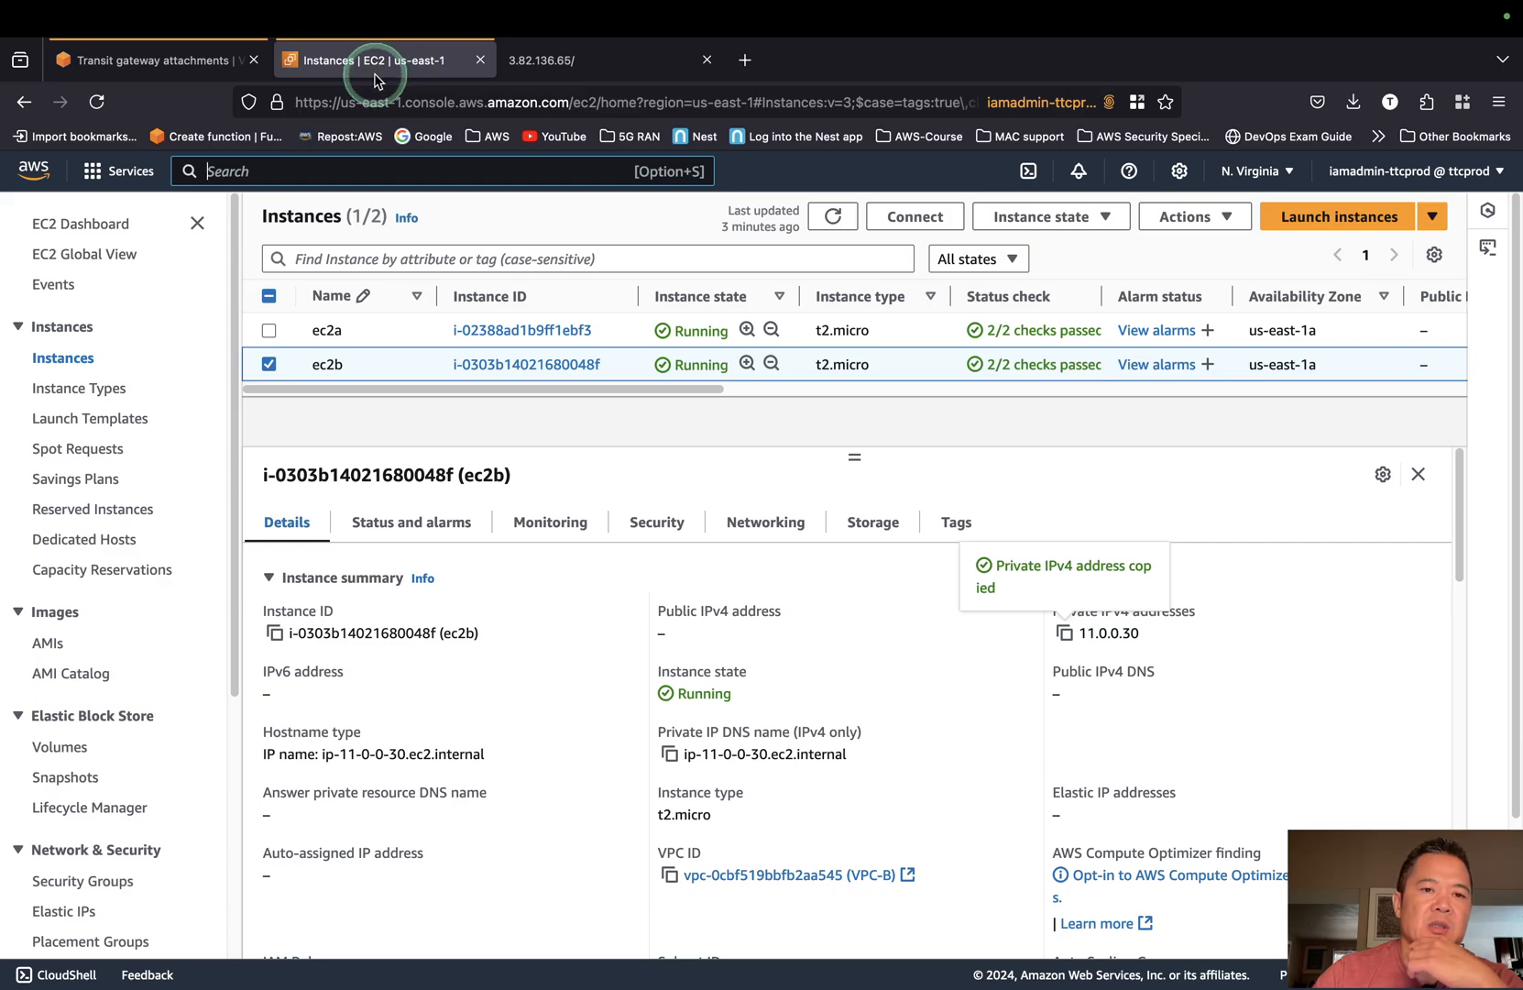
{"action": "left_click", "coordinate": [267, 174]}
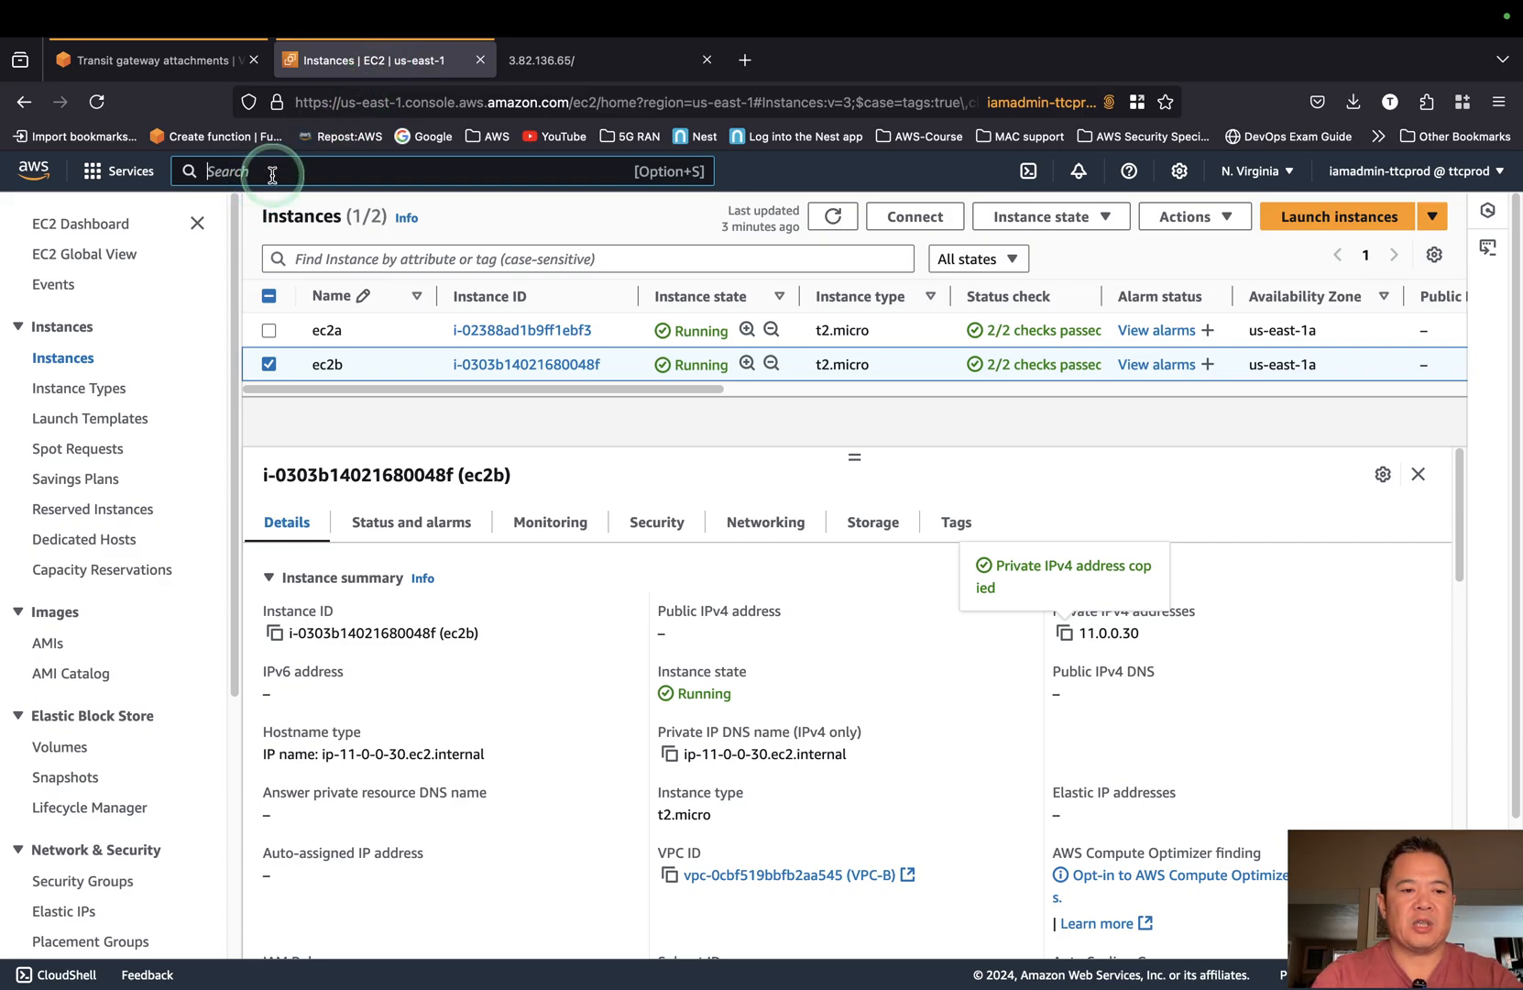
{"action": "type", "text": "vpc"}
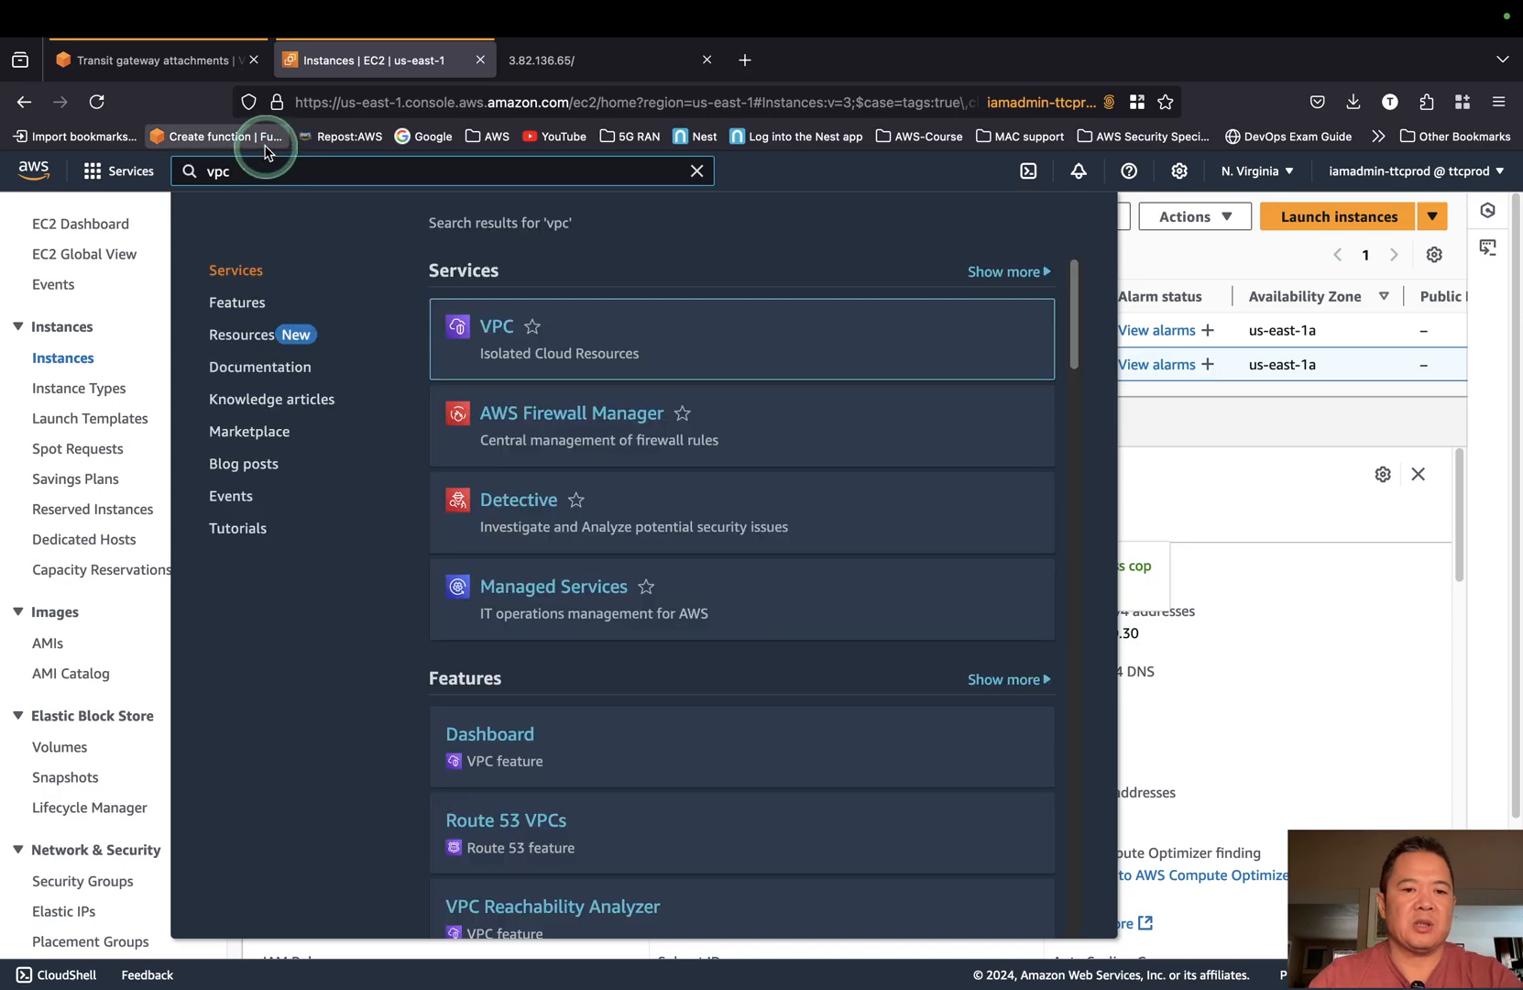
{"action": "left_click", "coordinate": [490, 328]}
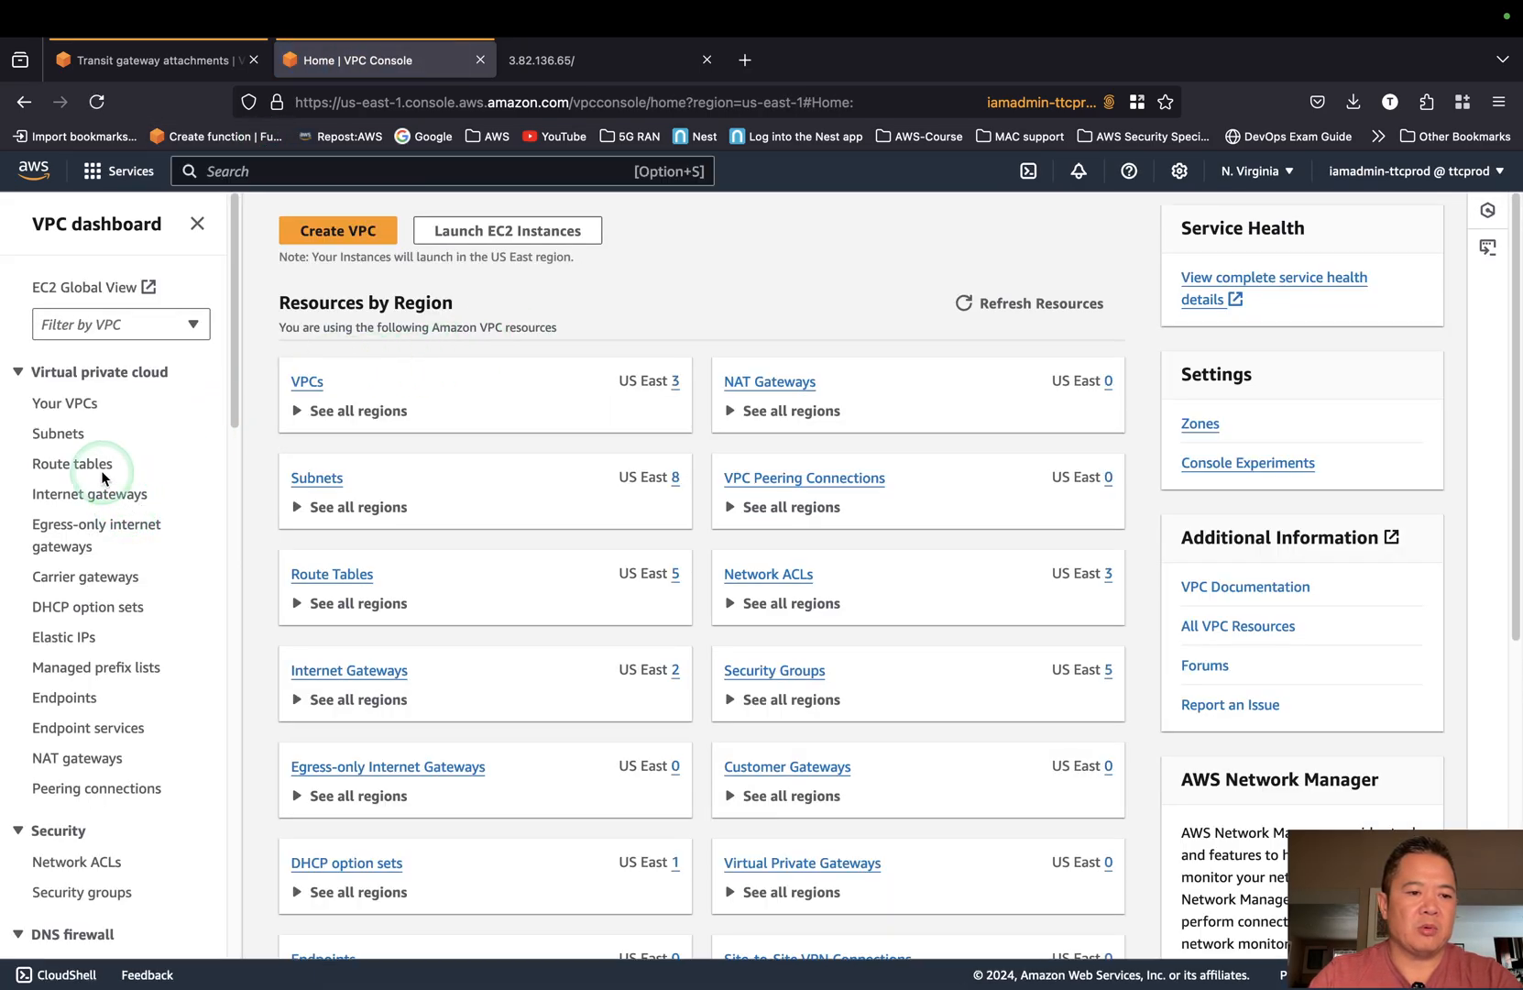
{"action": "left_click", "coordinate": [95, 465]}
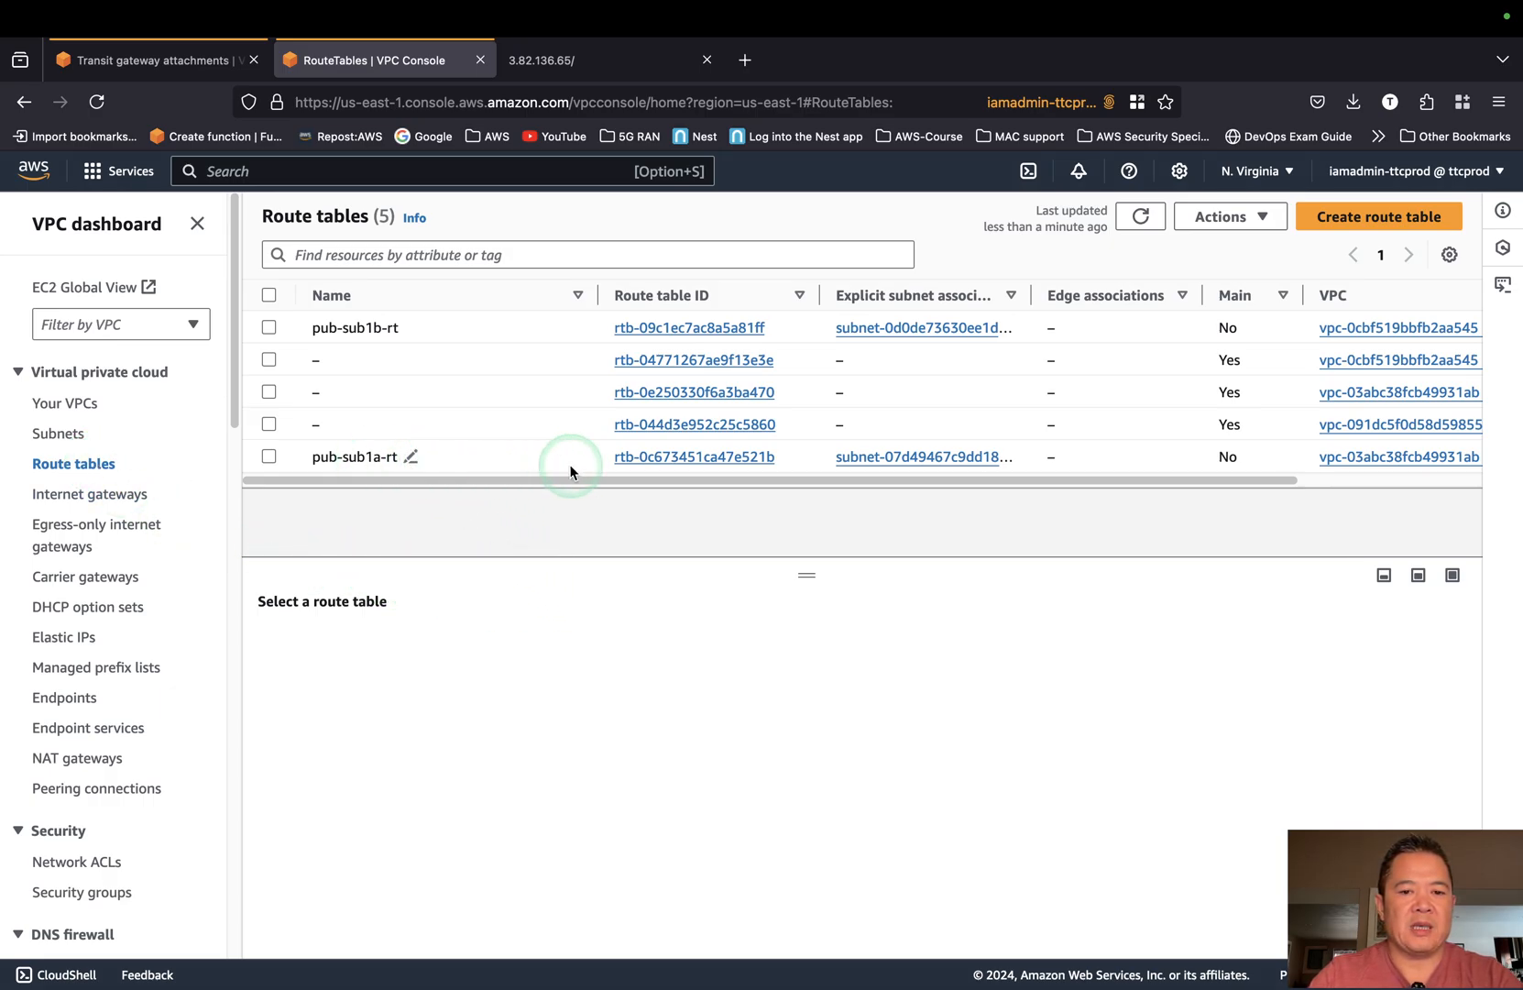
{"action": "left_click", "coordinate": [269, 457]}
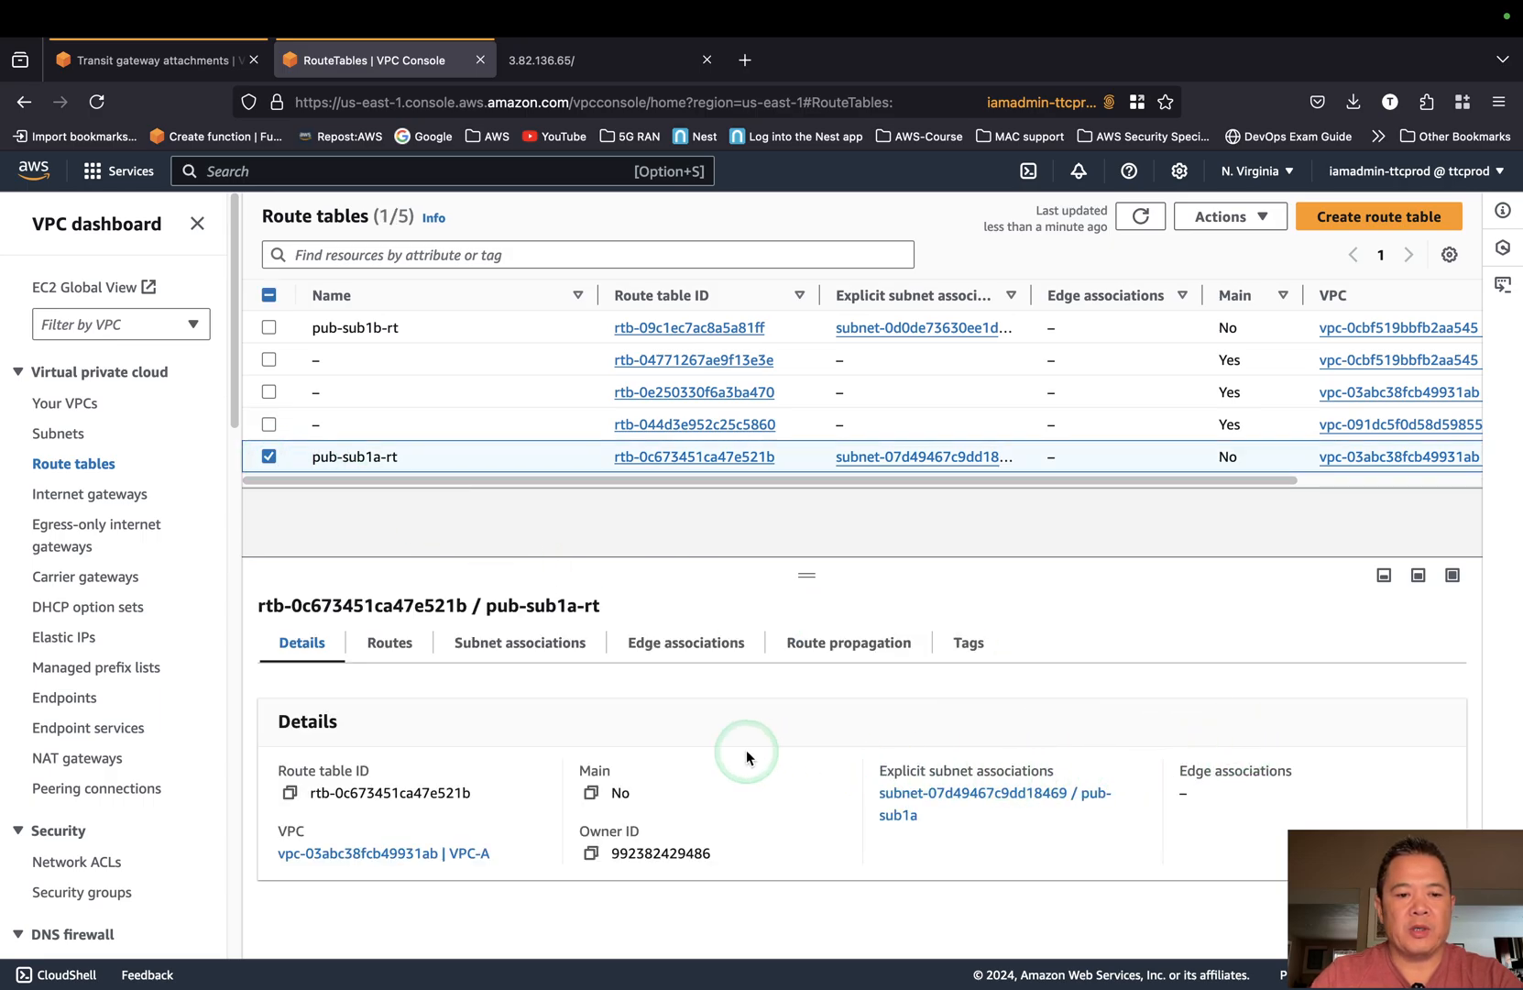
{"action": "key", "text": "ctrl+Left"}
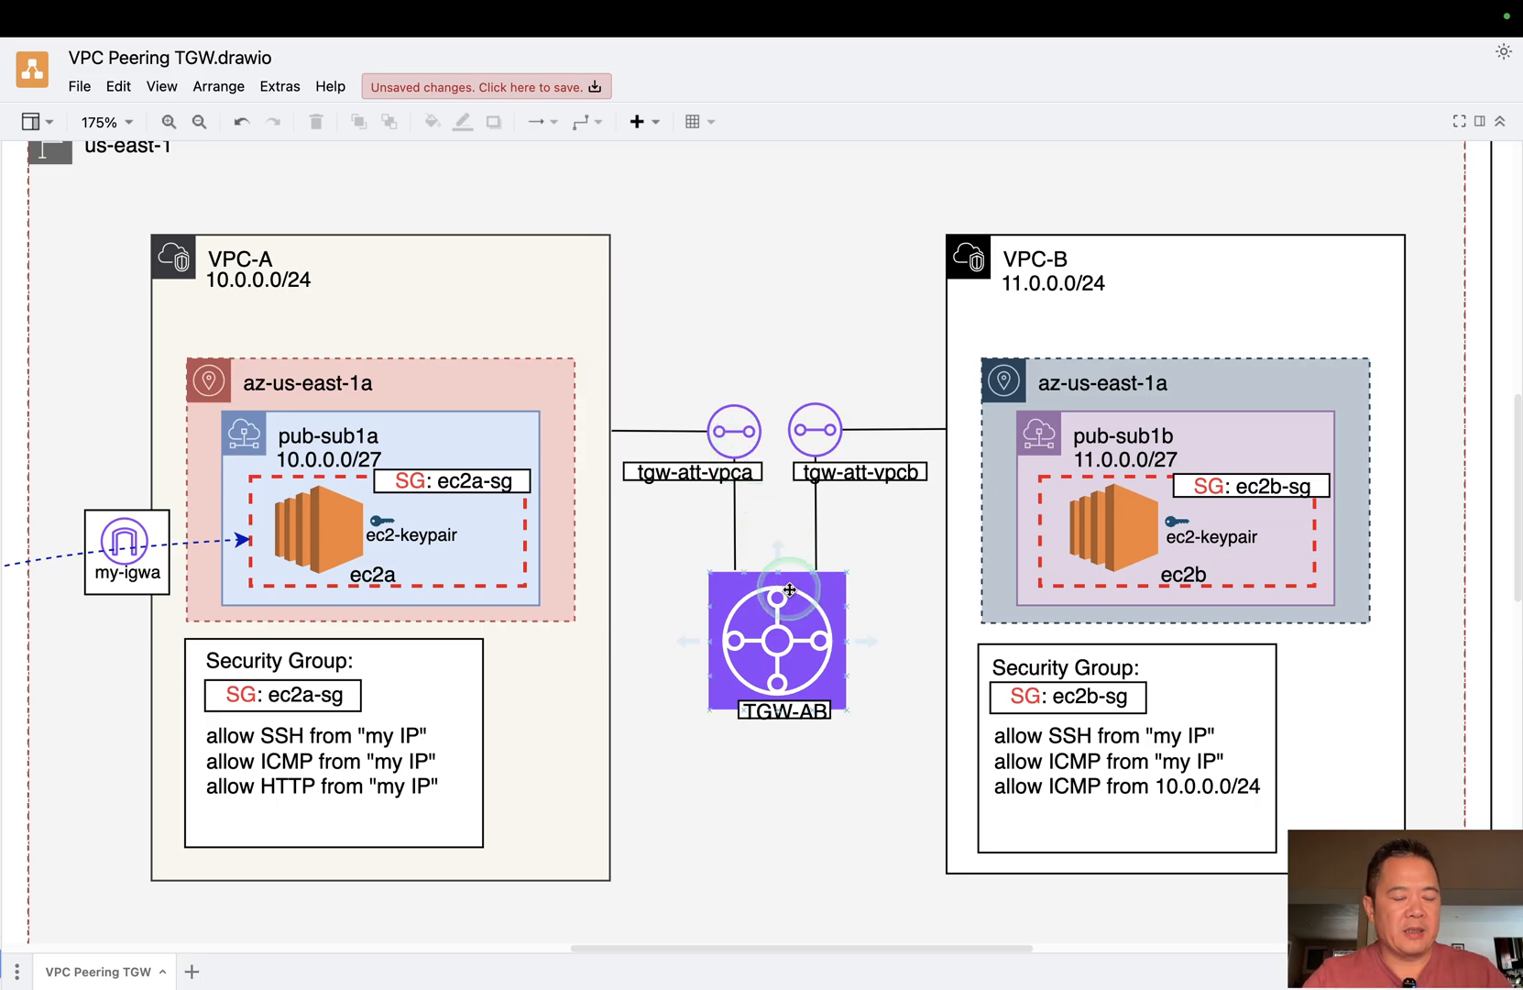
{"action": "key", "text": "ctrl+Right"}
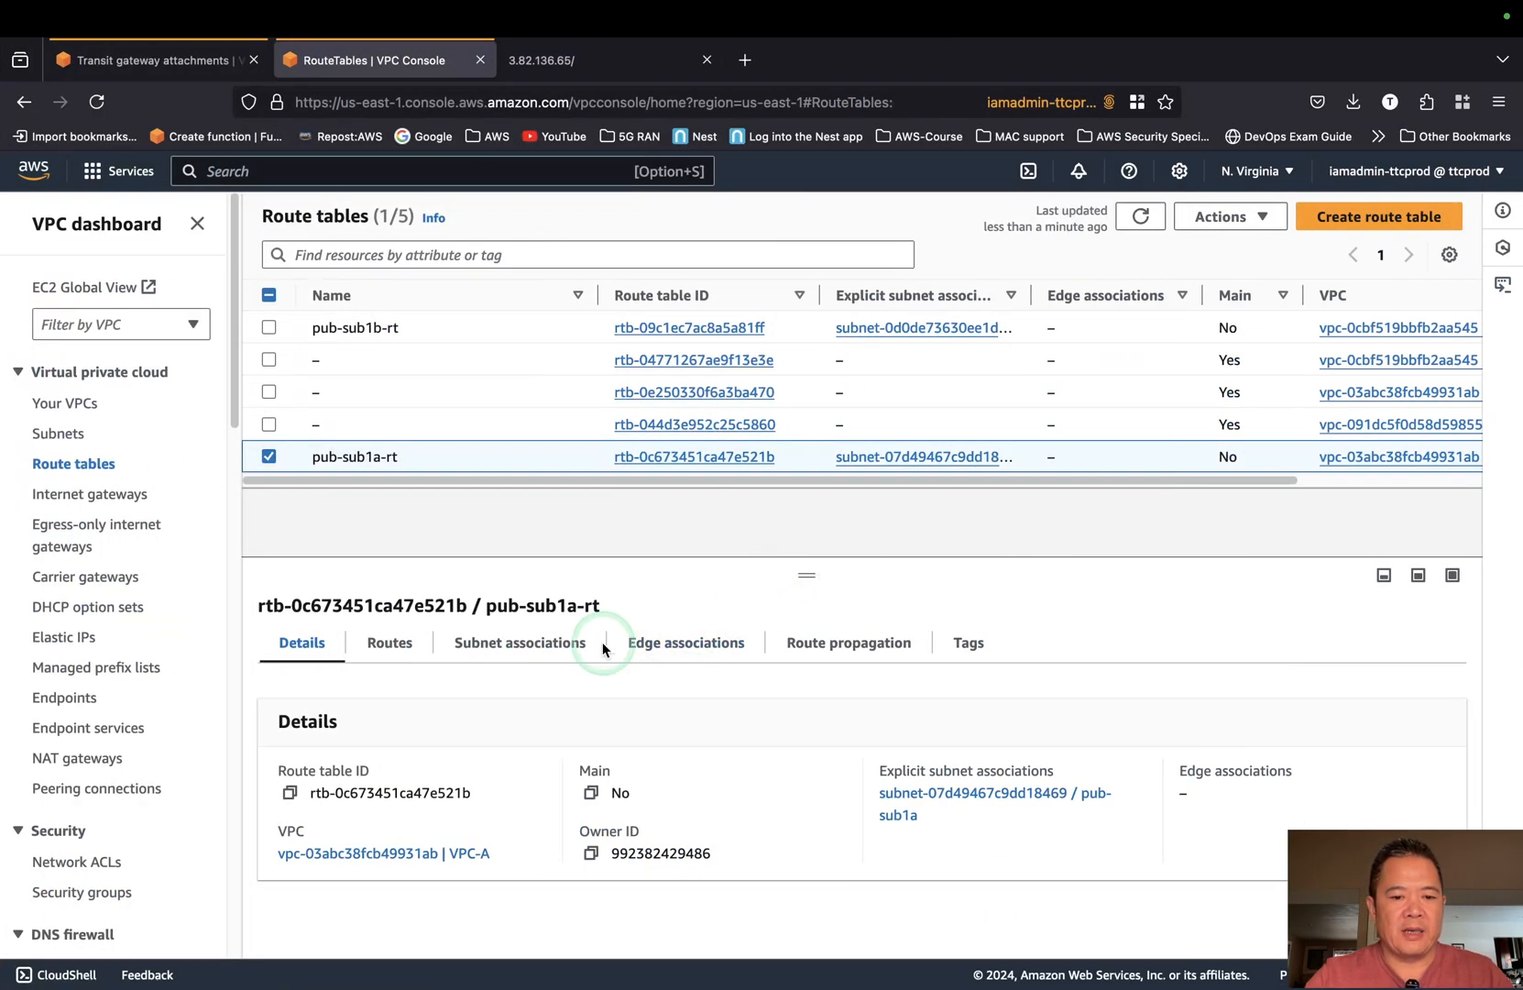
{"action": "left_click", "coordinate": [386, 645]}
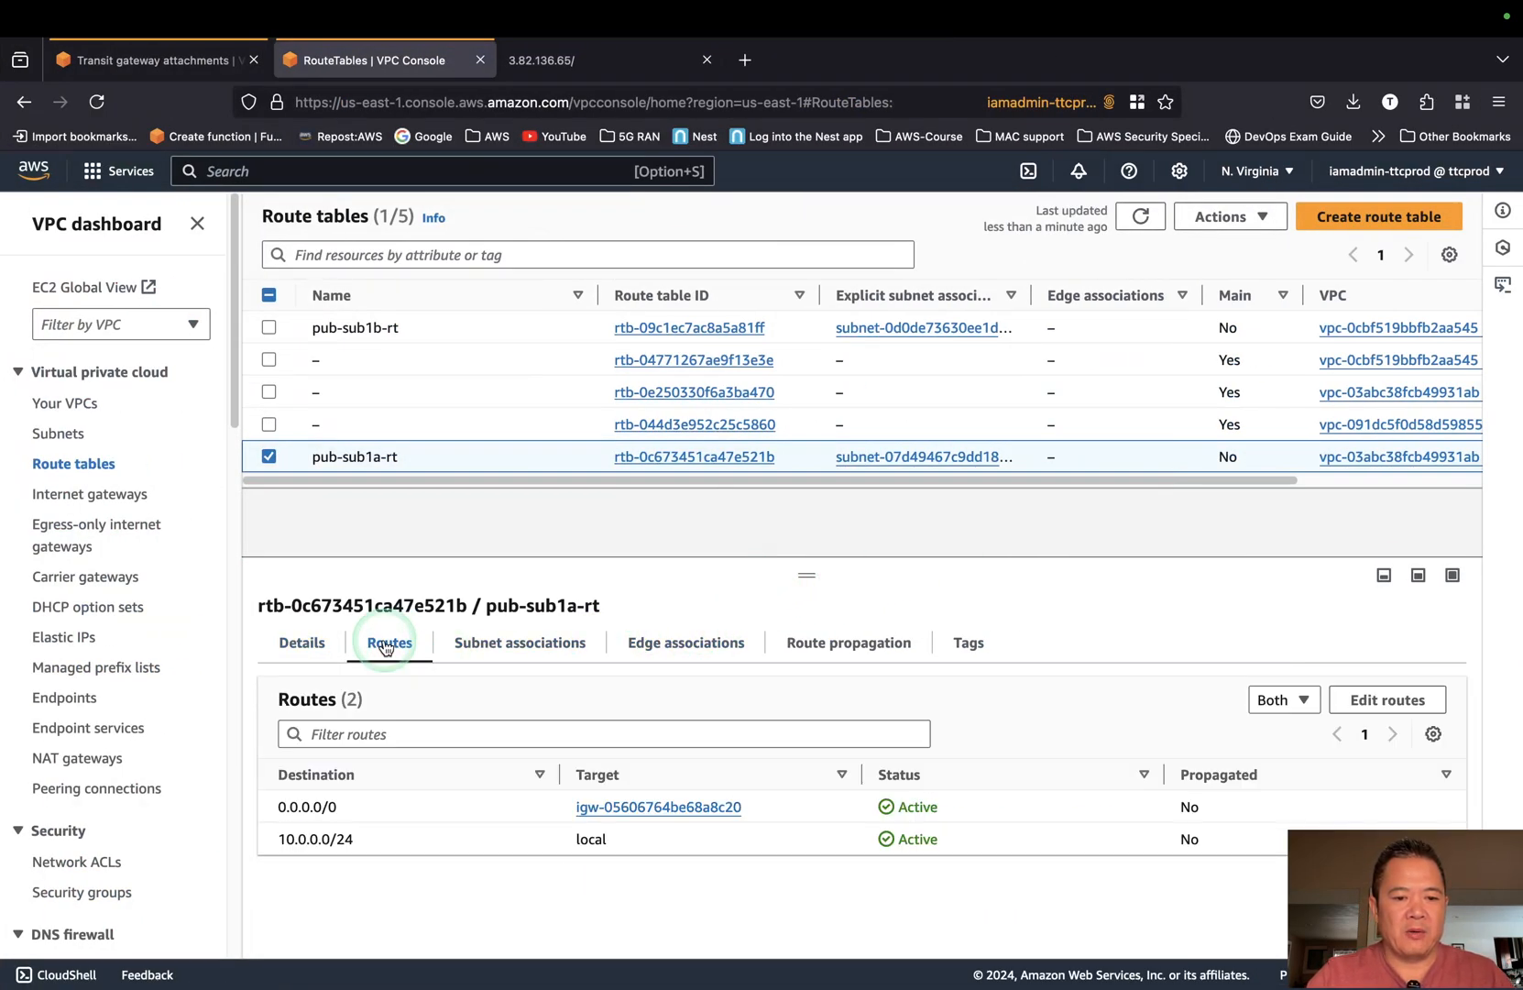
Try to add a route for 11.0.0.0/24 with a transit gateway target to pub-sub1a-rt.
{"action": "left_click", "coordinate": [1372, 706]}
{"action": "left_click", "coordinate": [129, 516]}
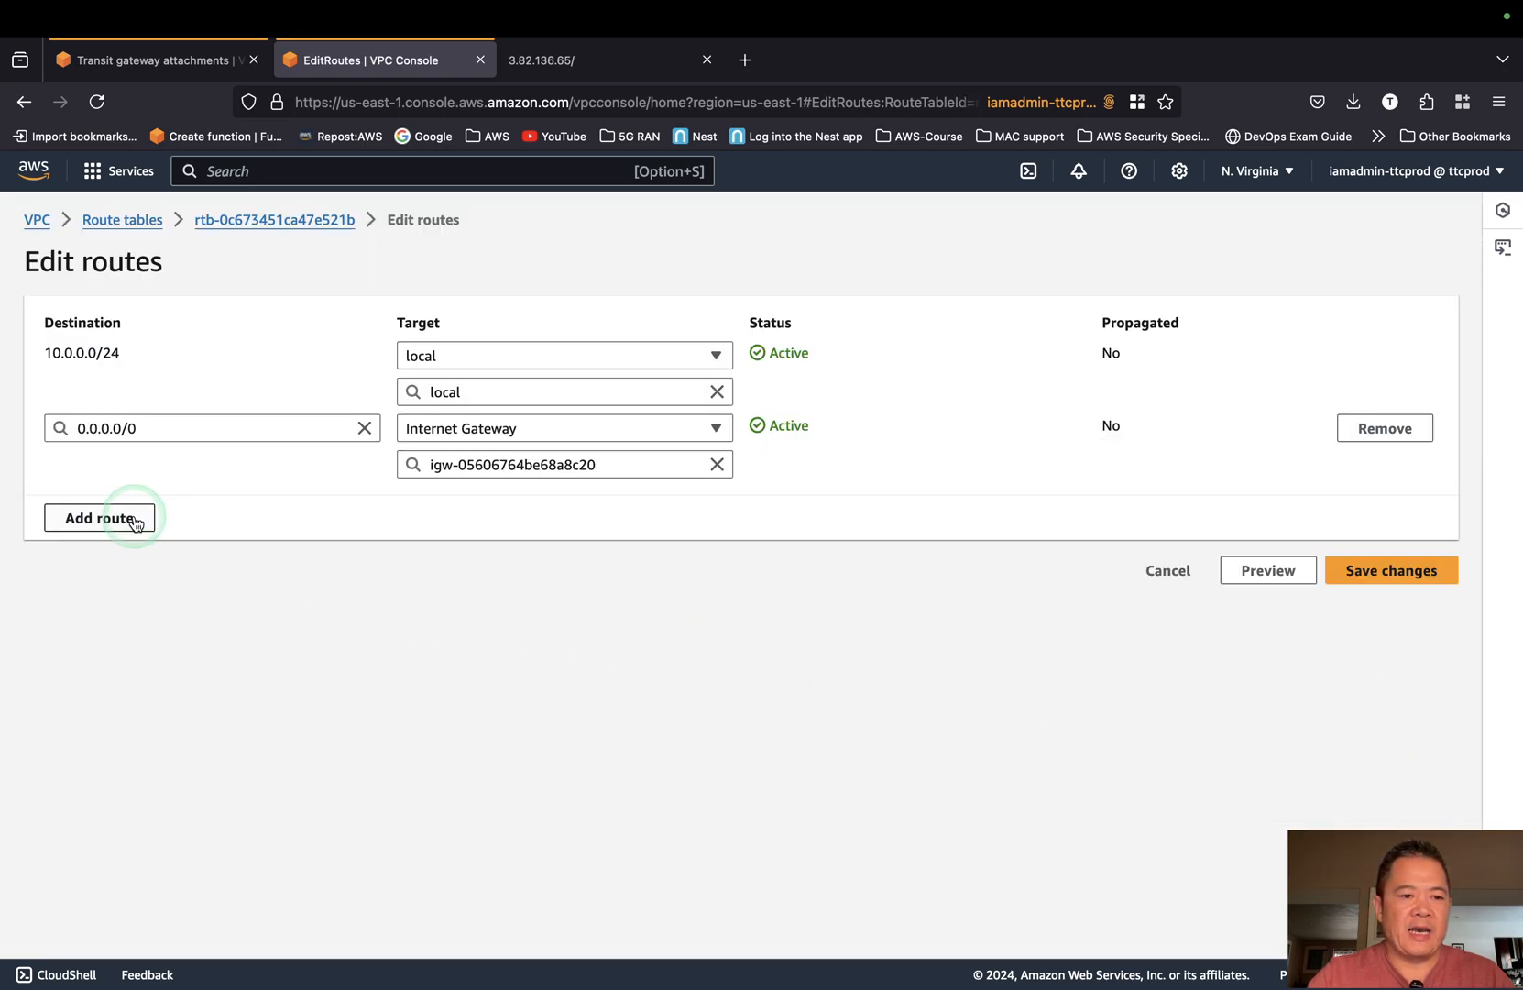
{"action": "left_click", "coordinate": [178, 505]}
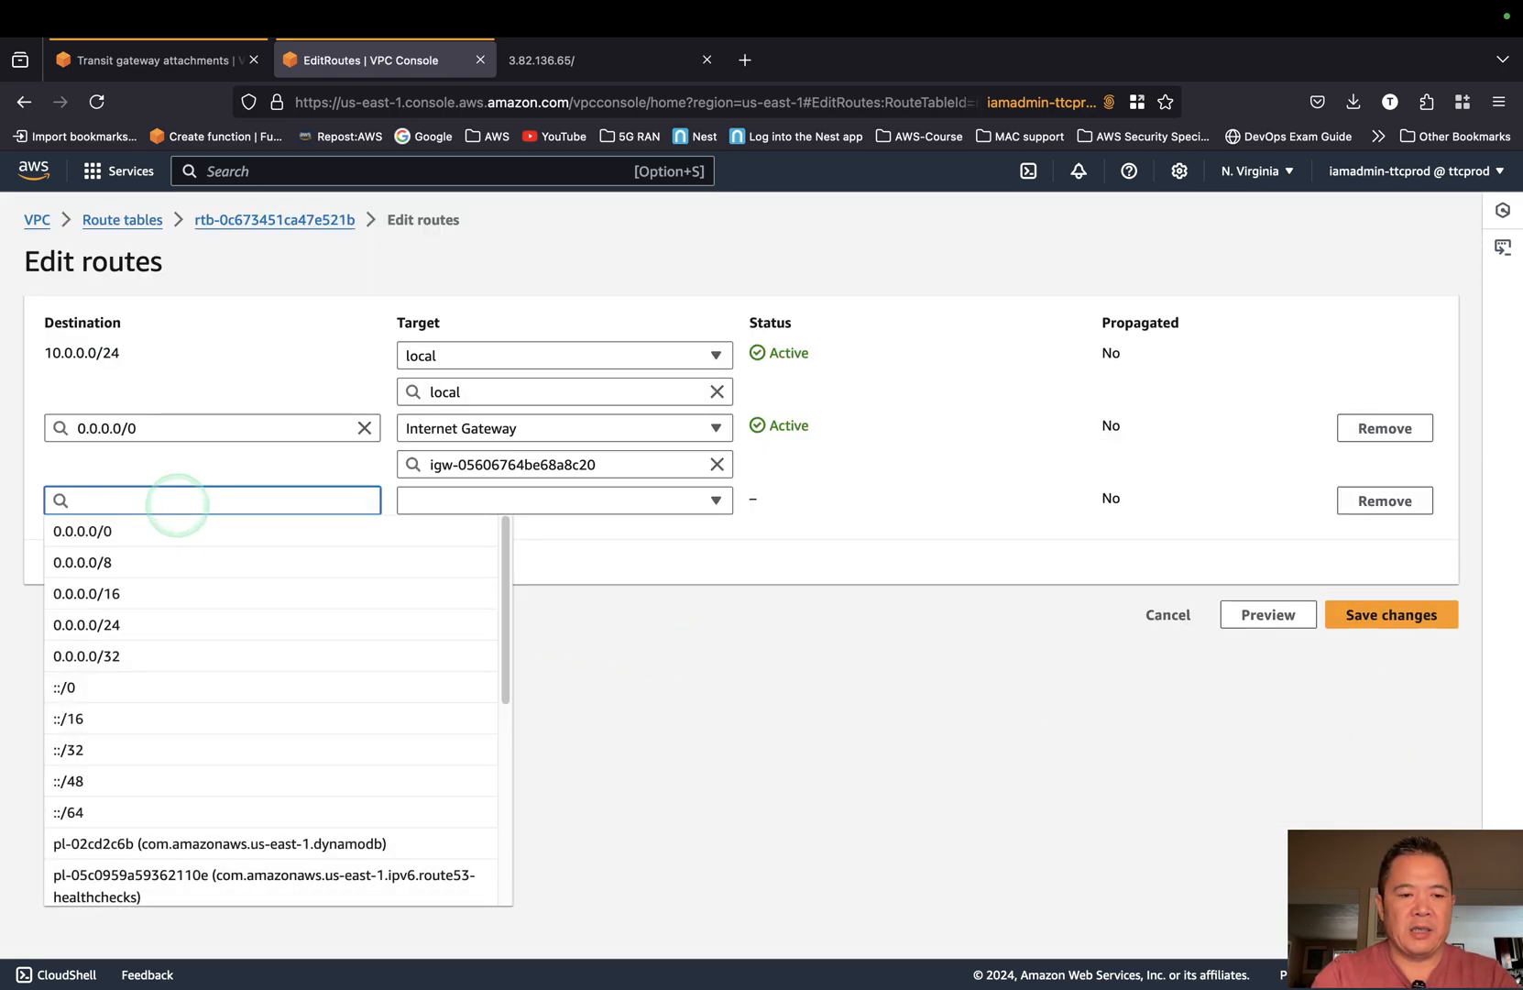
{"action": "type", "text": "11.0.0.0"}
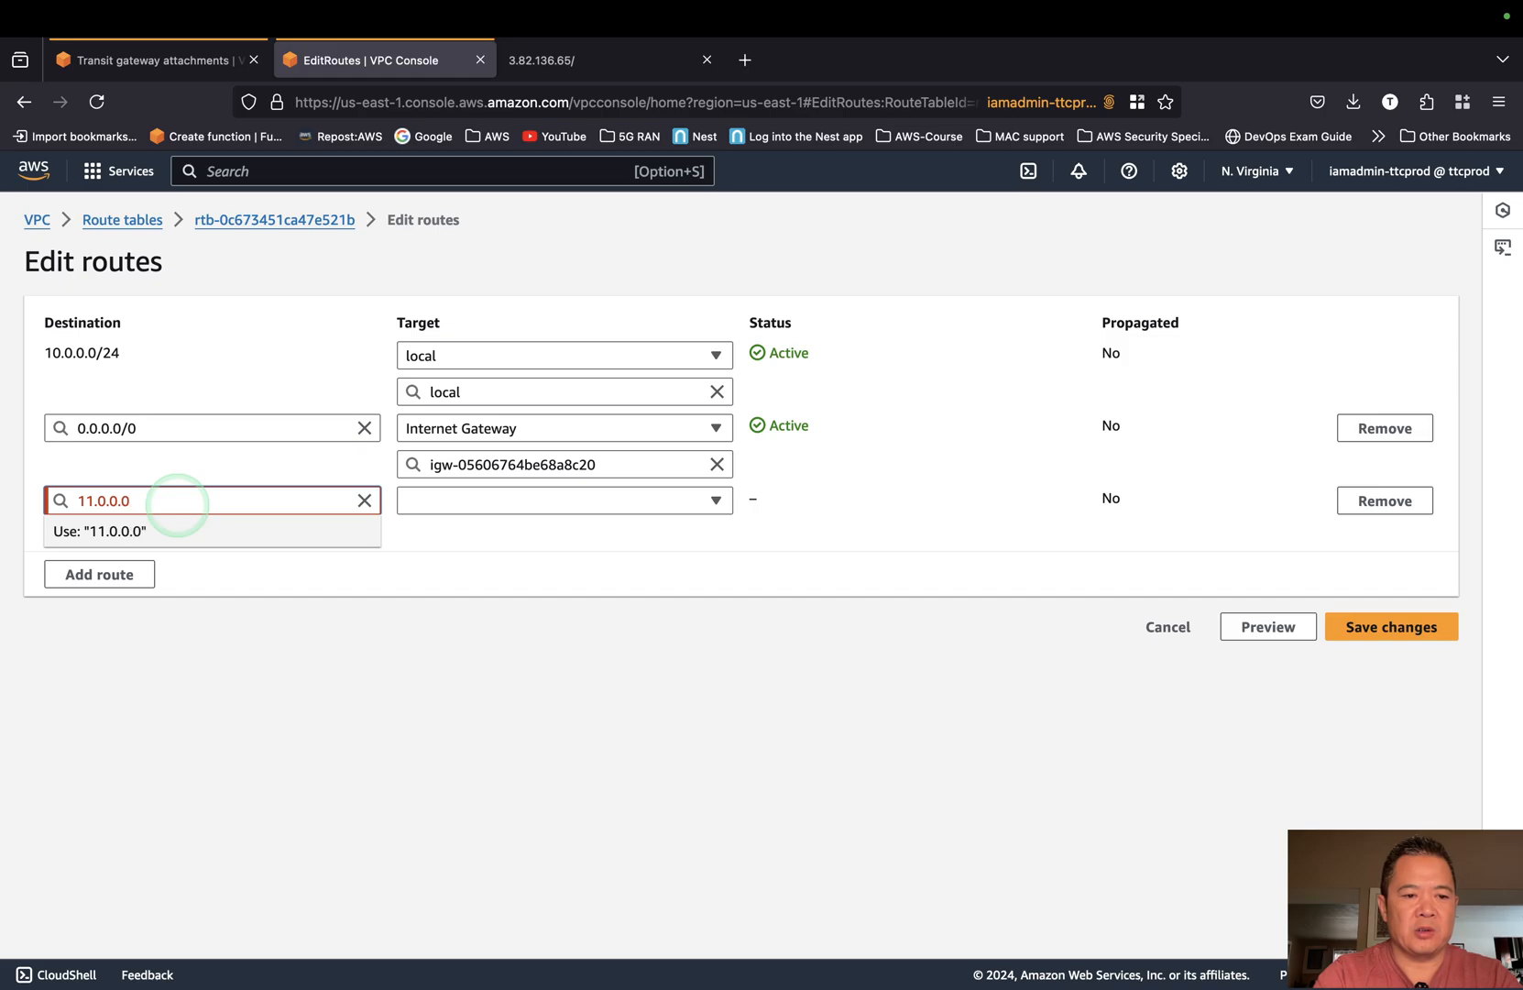
{"action": "type", "text": "/24"}
{"action": "left_click", "coordinate": [486, 500]}
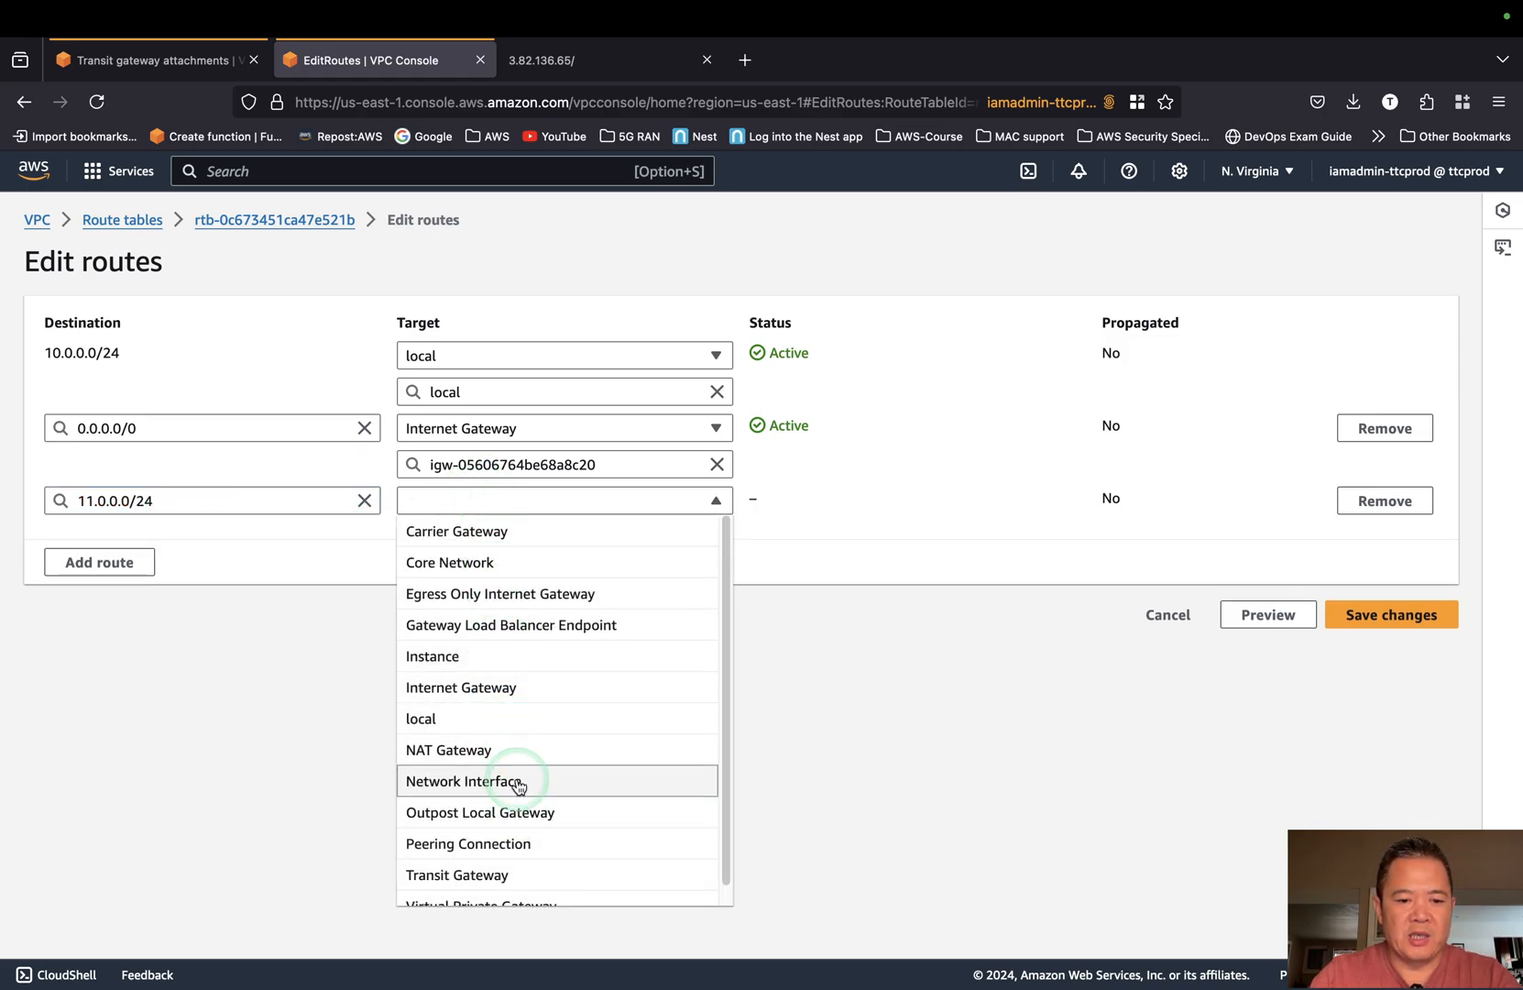
{"action": "left_click", "coordinate": [532, 882]}
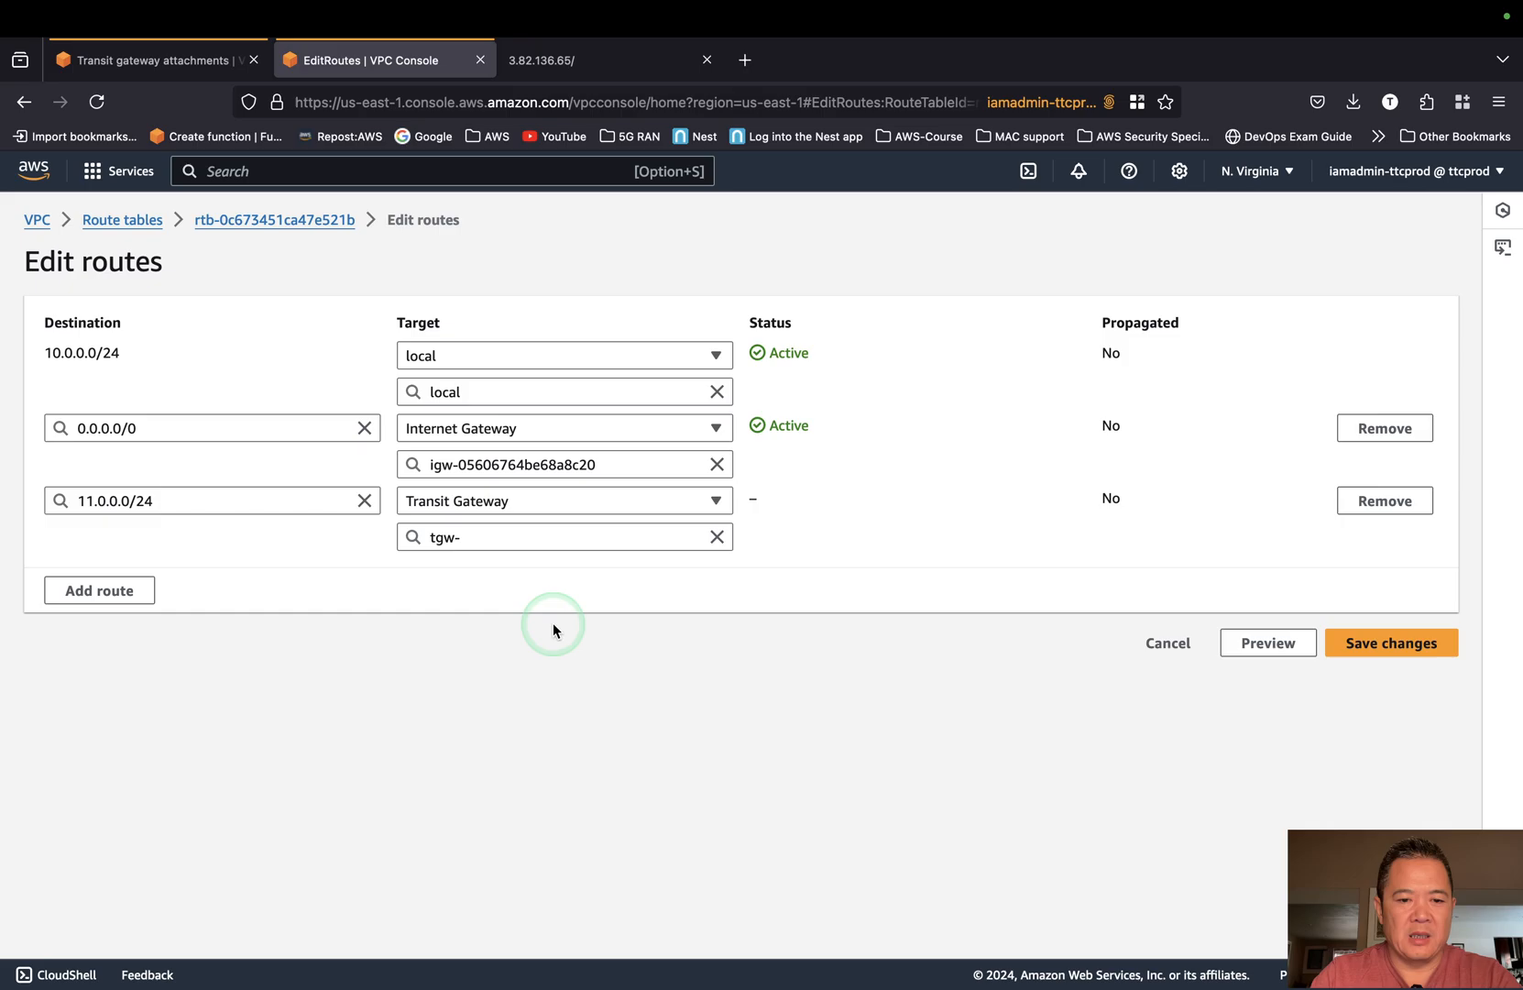
{"action": "left_click", "coordinate": [693, 533]}
{"action": "left_click", "coordinate": [777, 618]}
{"action": "left_click", "coordinate": [641, 539]}
{"action": "left_click", "coordinate": [689, 634]}
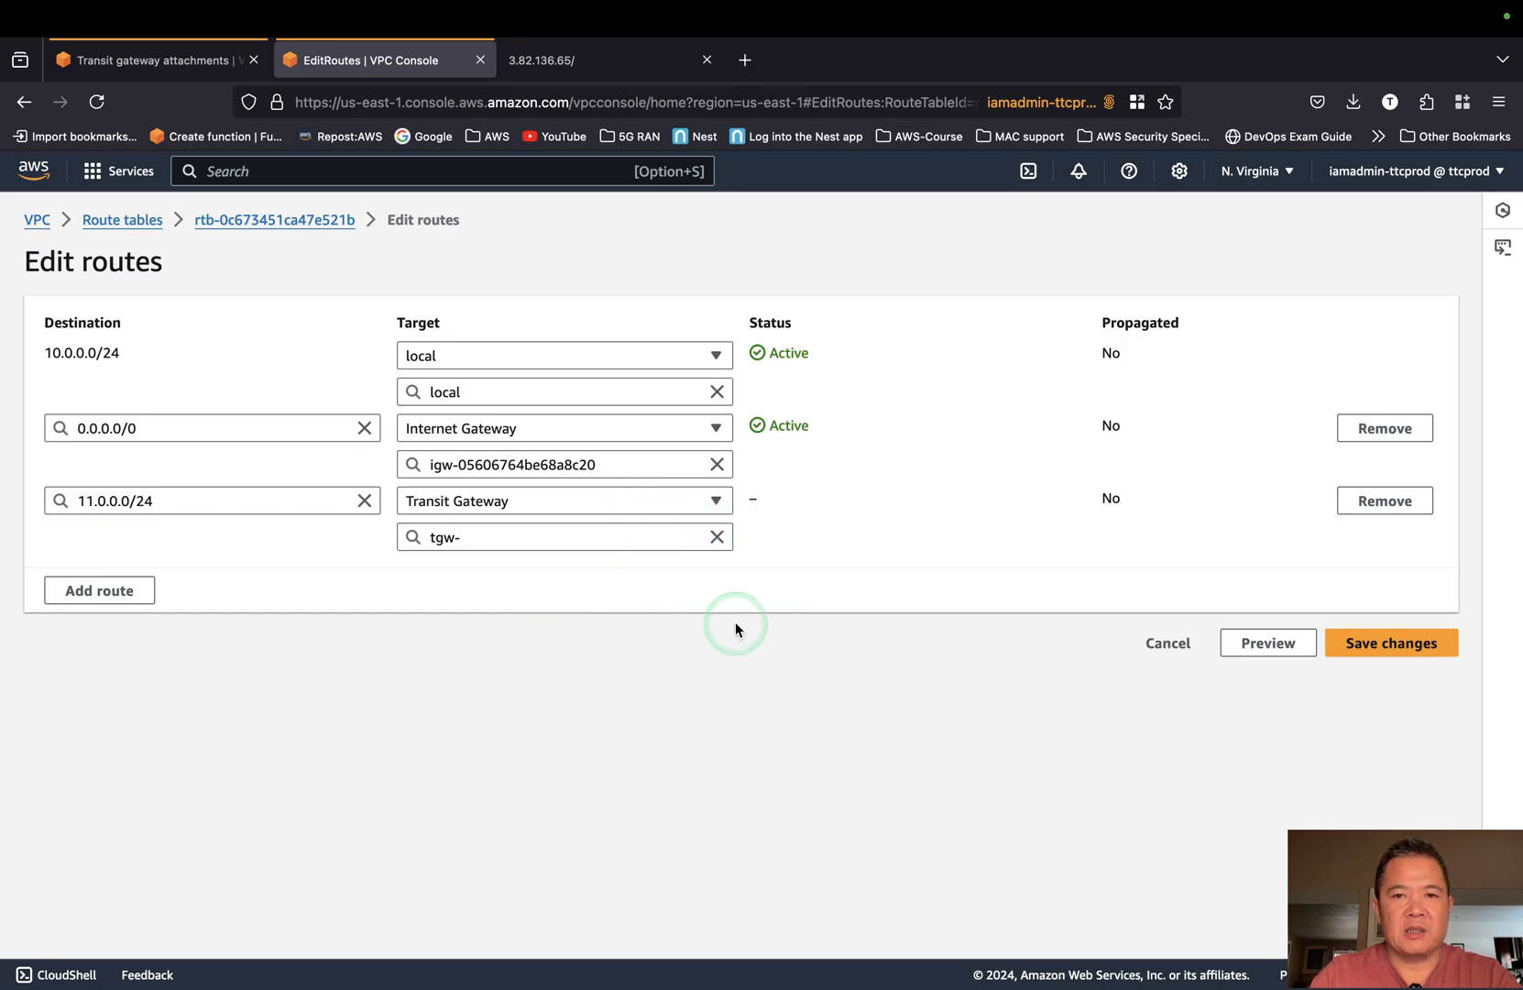
Check the refreshed state of the two transit gateway attachments and return to the route editing page.
{"action": "left_click", "coordinate": [223, 61]}
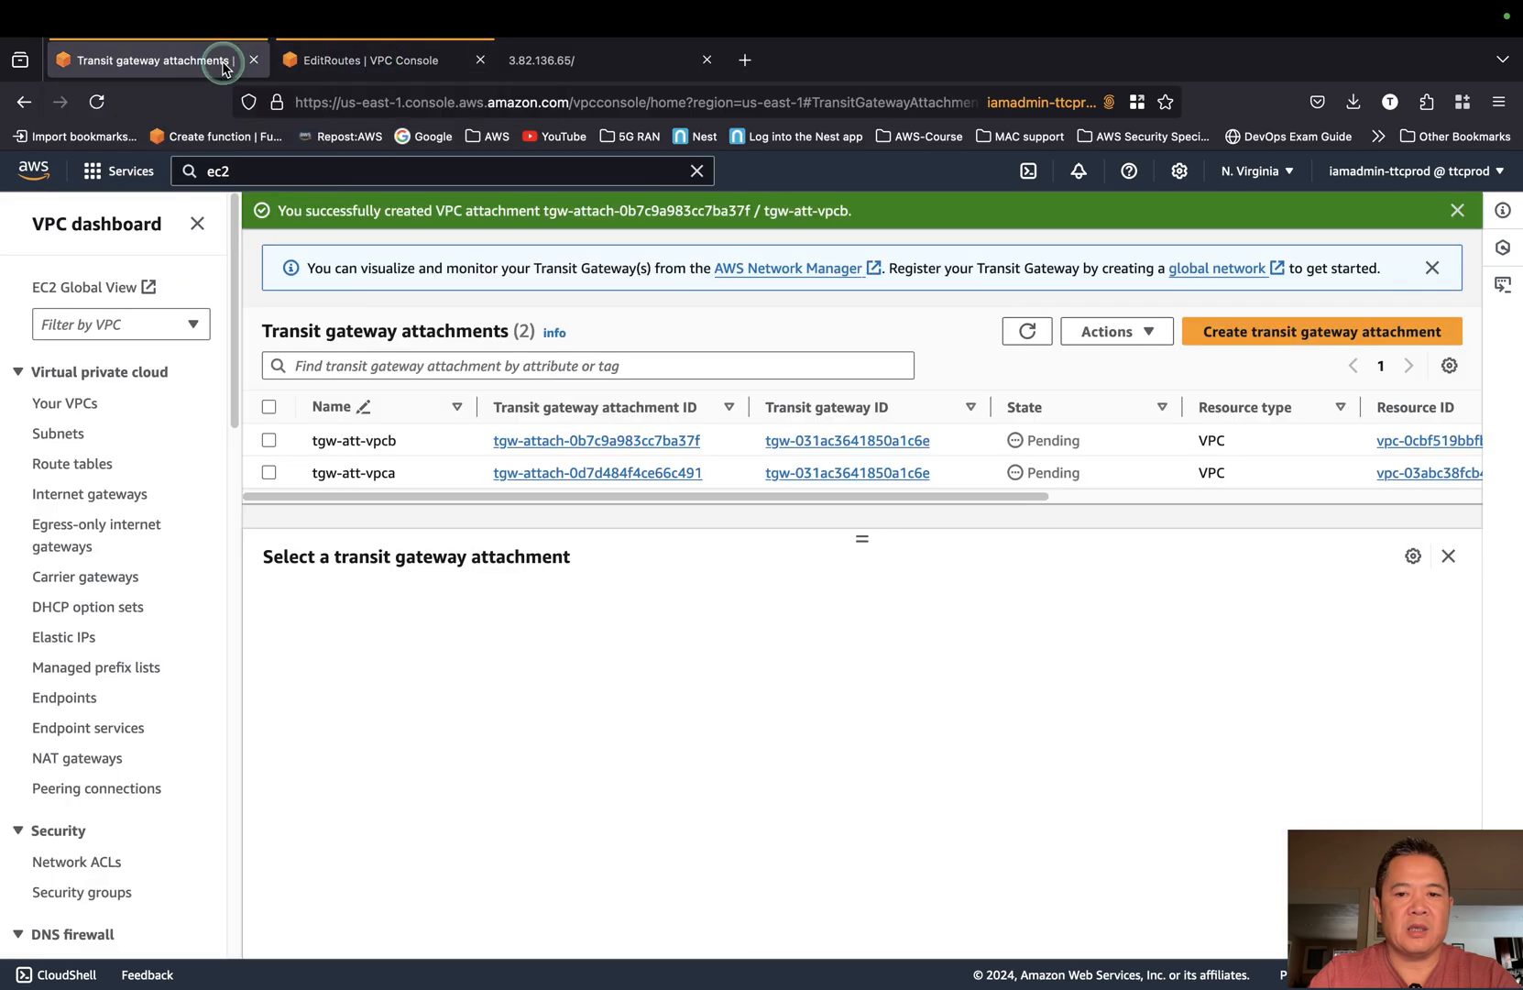
{"action": "left_click", "coordinate": [1041, 345]}
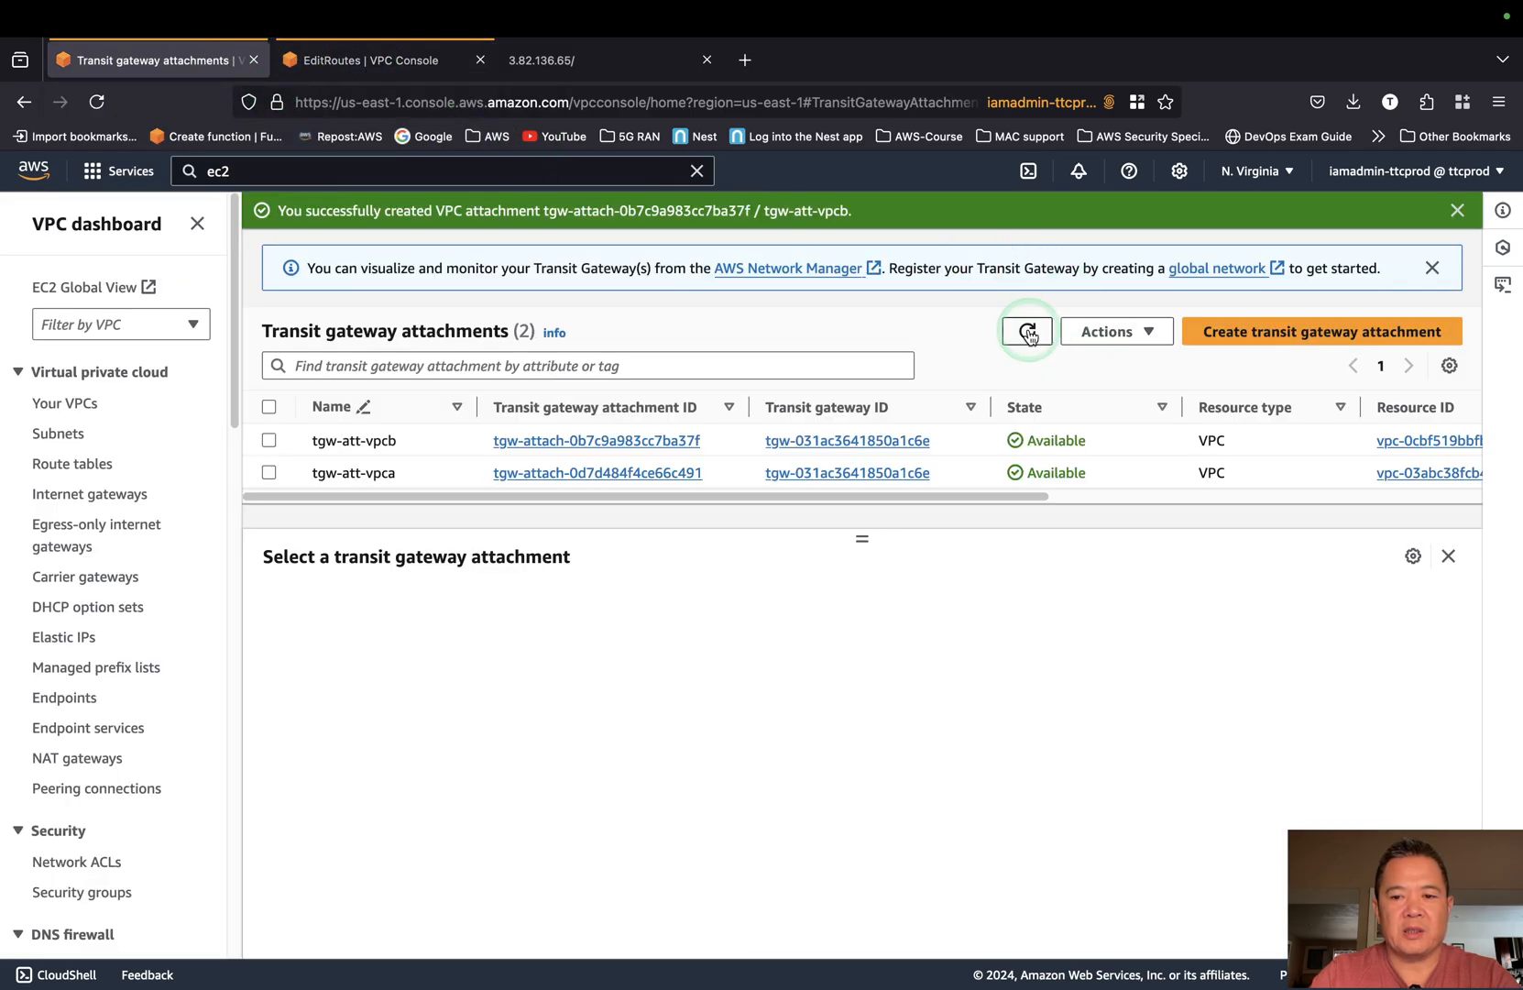
{"action": "left_click", "coordinate": [1027, 331]}
{"action": "left_click", "coordinate": [433, 83]}
{"action": "left_click", "coordinate": [779, 408]}
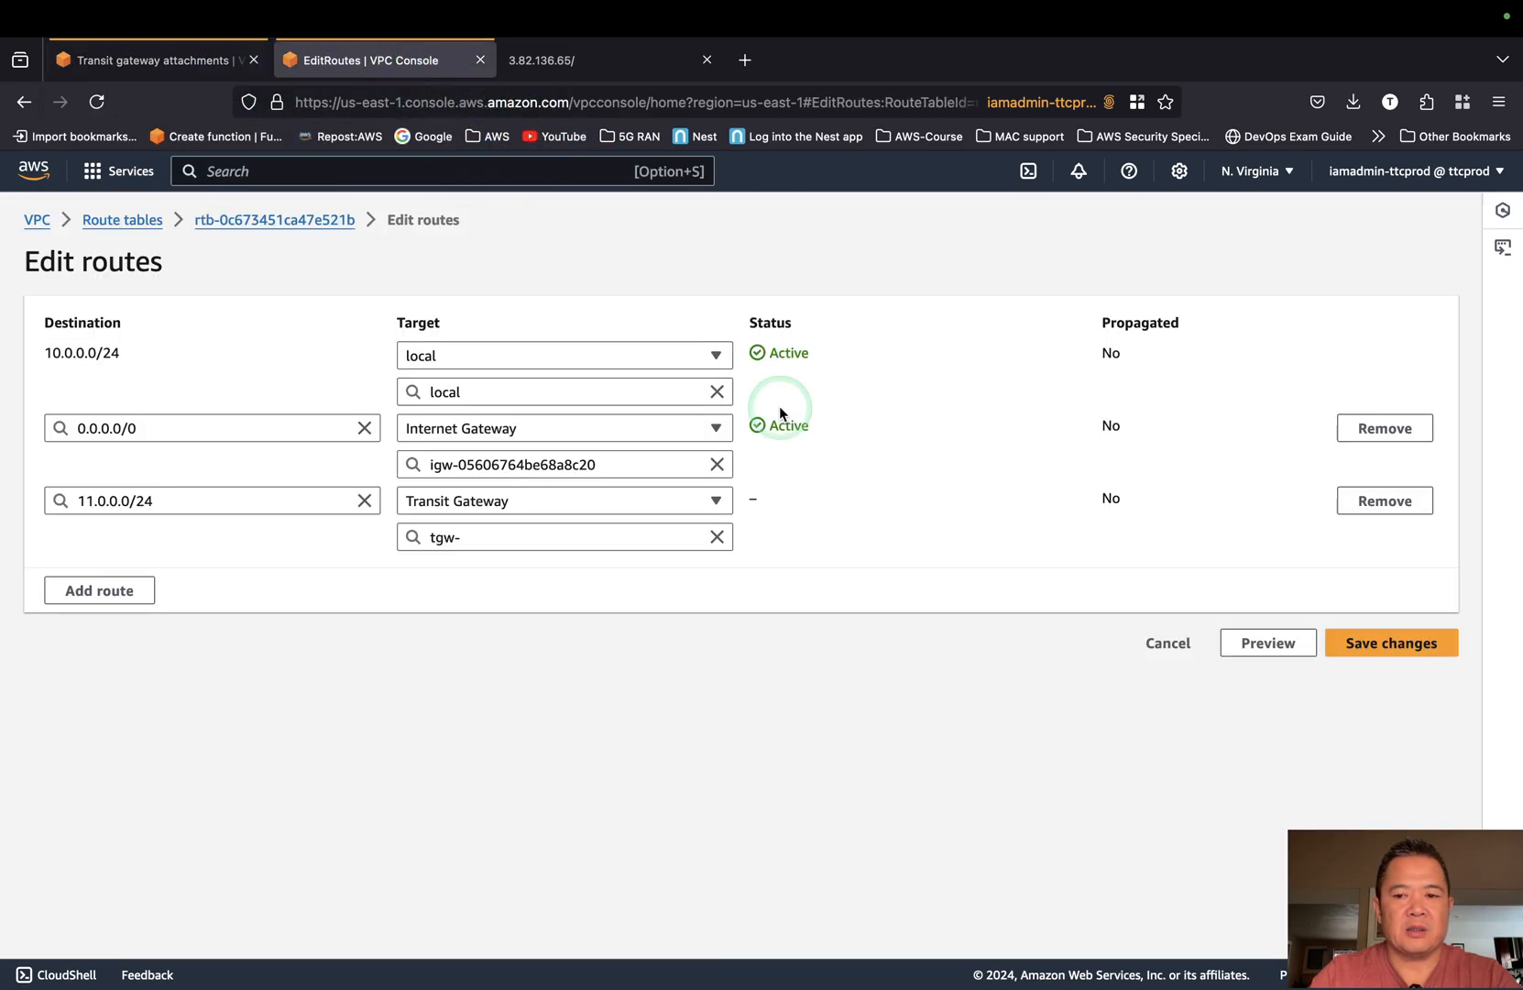
Discard the unsaved route edits, reopen the pub-sub1a-rt routes for editing and add a route with destination 11.0.0.0/24.
{"action": "left_click", "coordinate": [258, 222]}
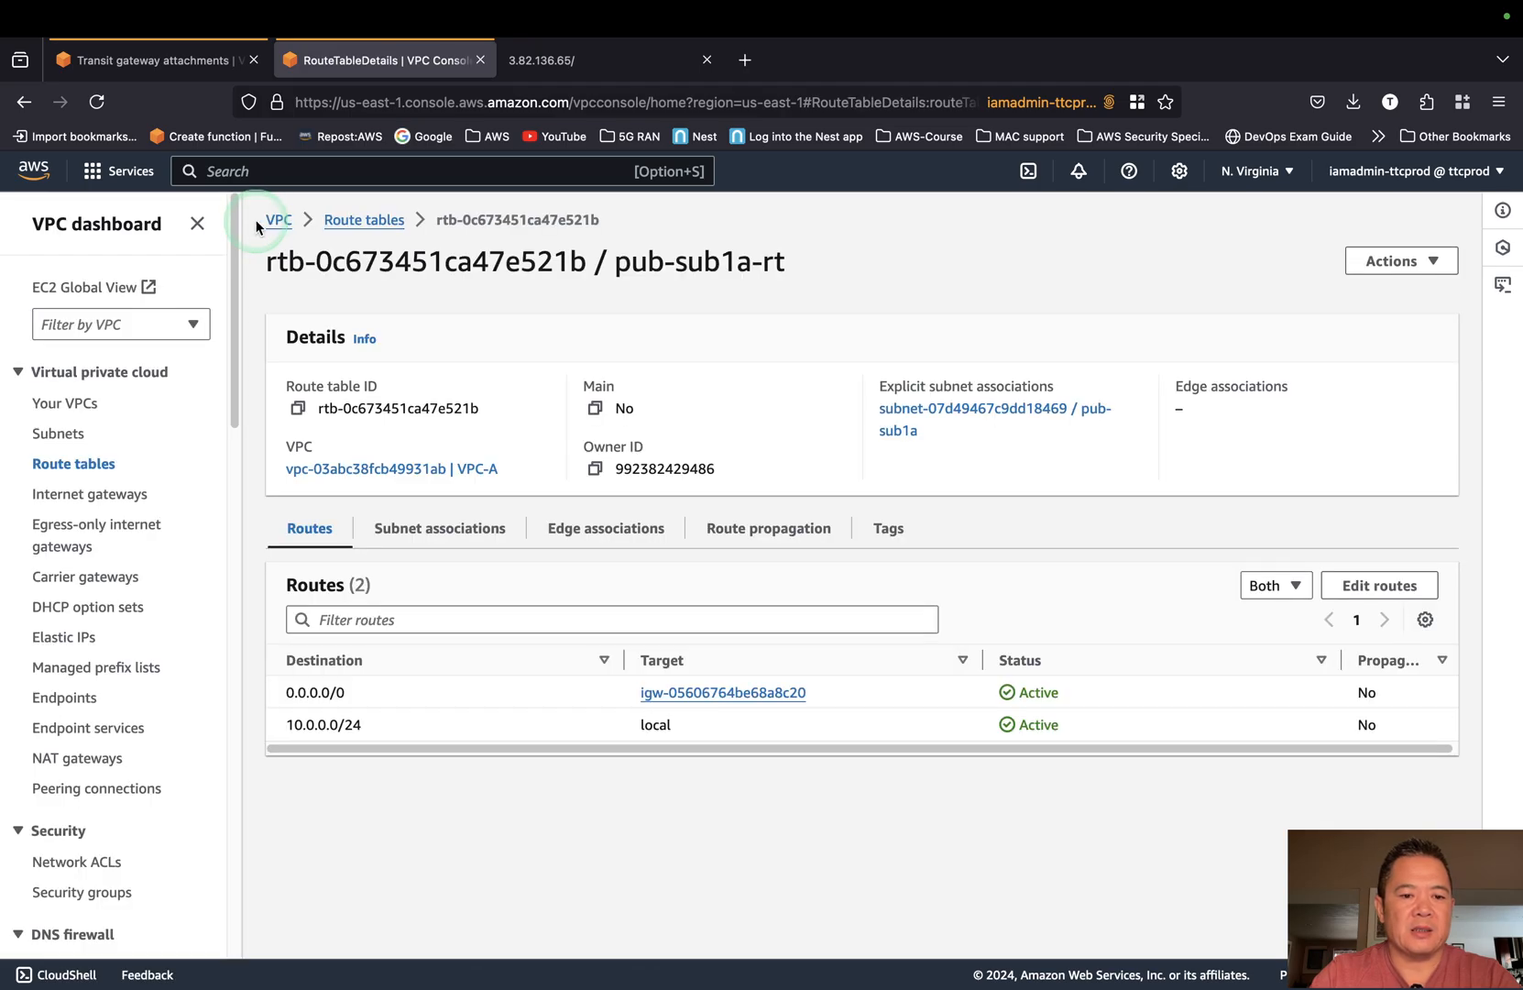
{"action": "left_click", "coordinate": [544, 467]}
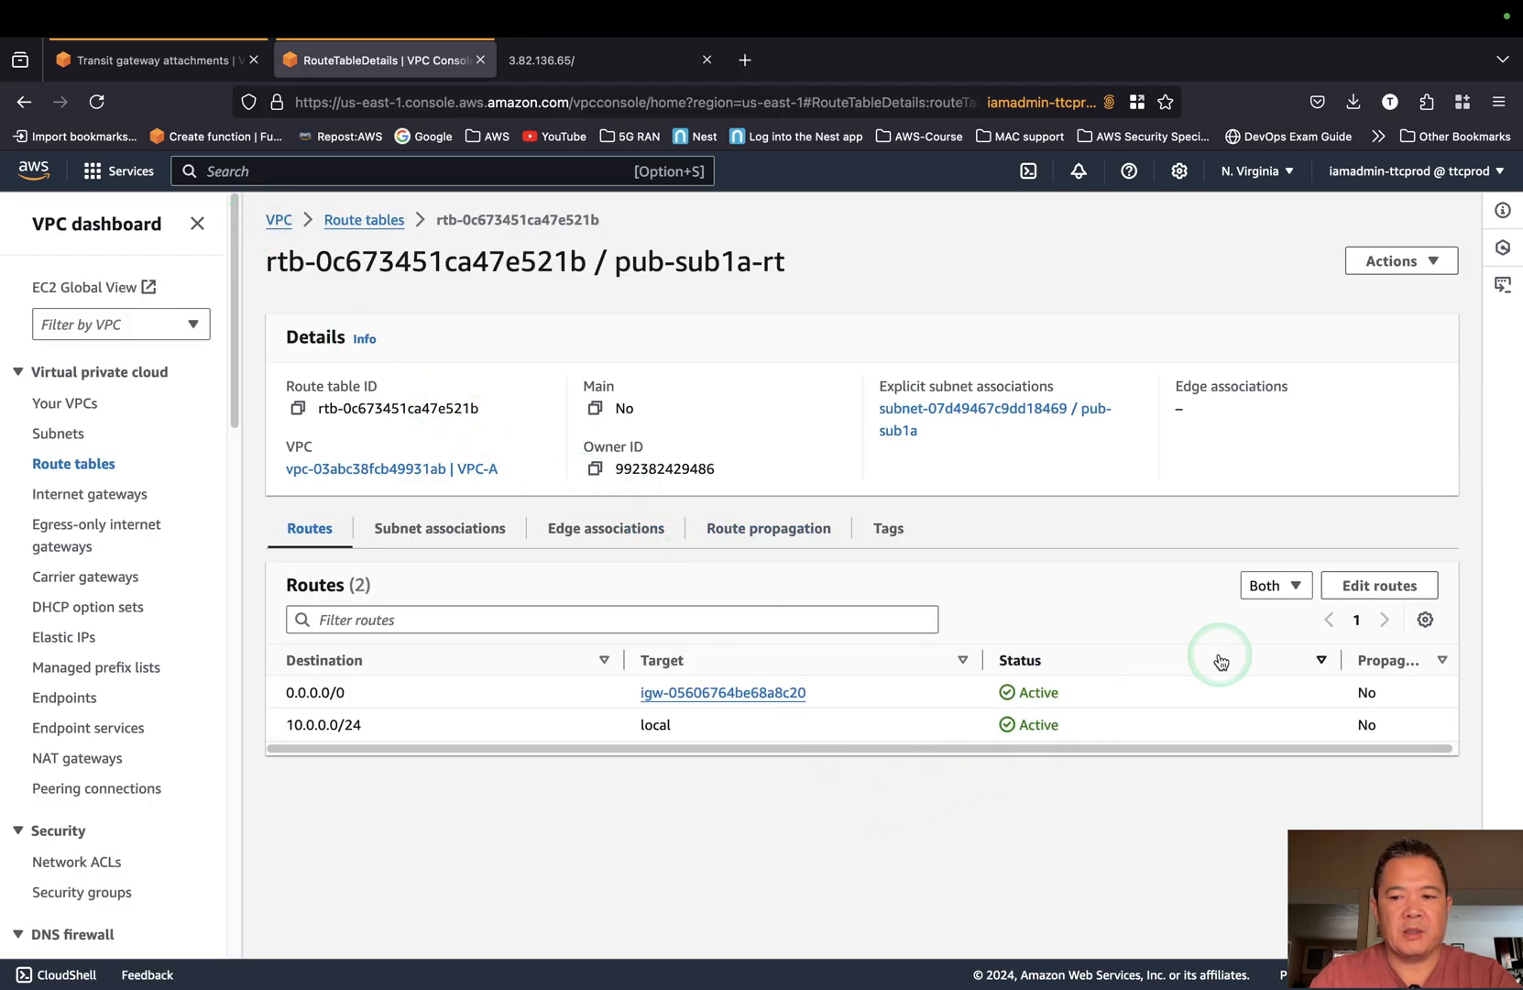
{"action": "left_click", "coordinate": [1376, 585]}
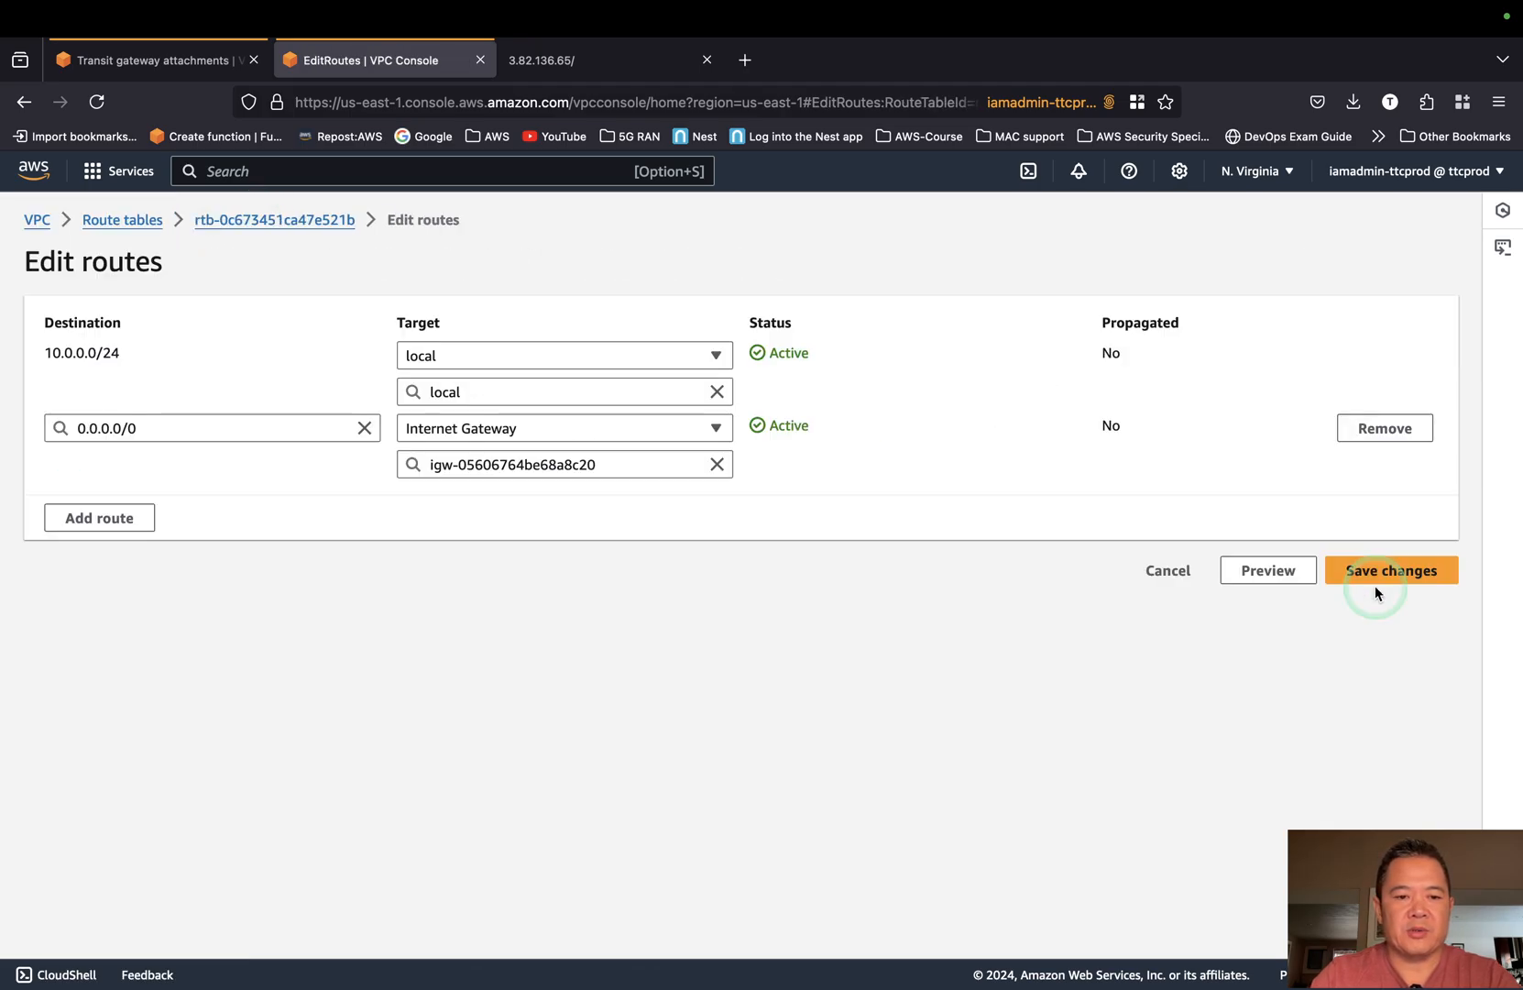
{"action": "left_click", "coordinate": [128, 516]}
{"action": "left_click", "coordinate": [143, 499]}
{"action": "type", "text": "11.0.0.0"}
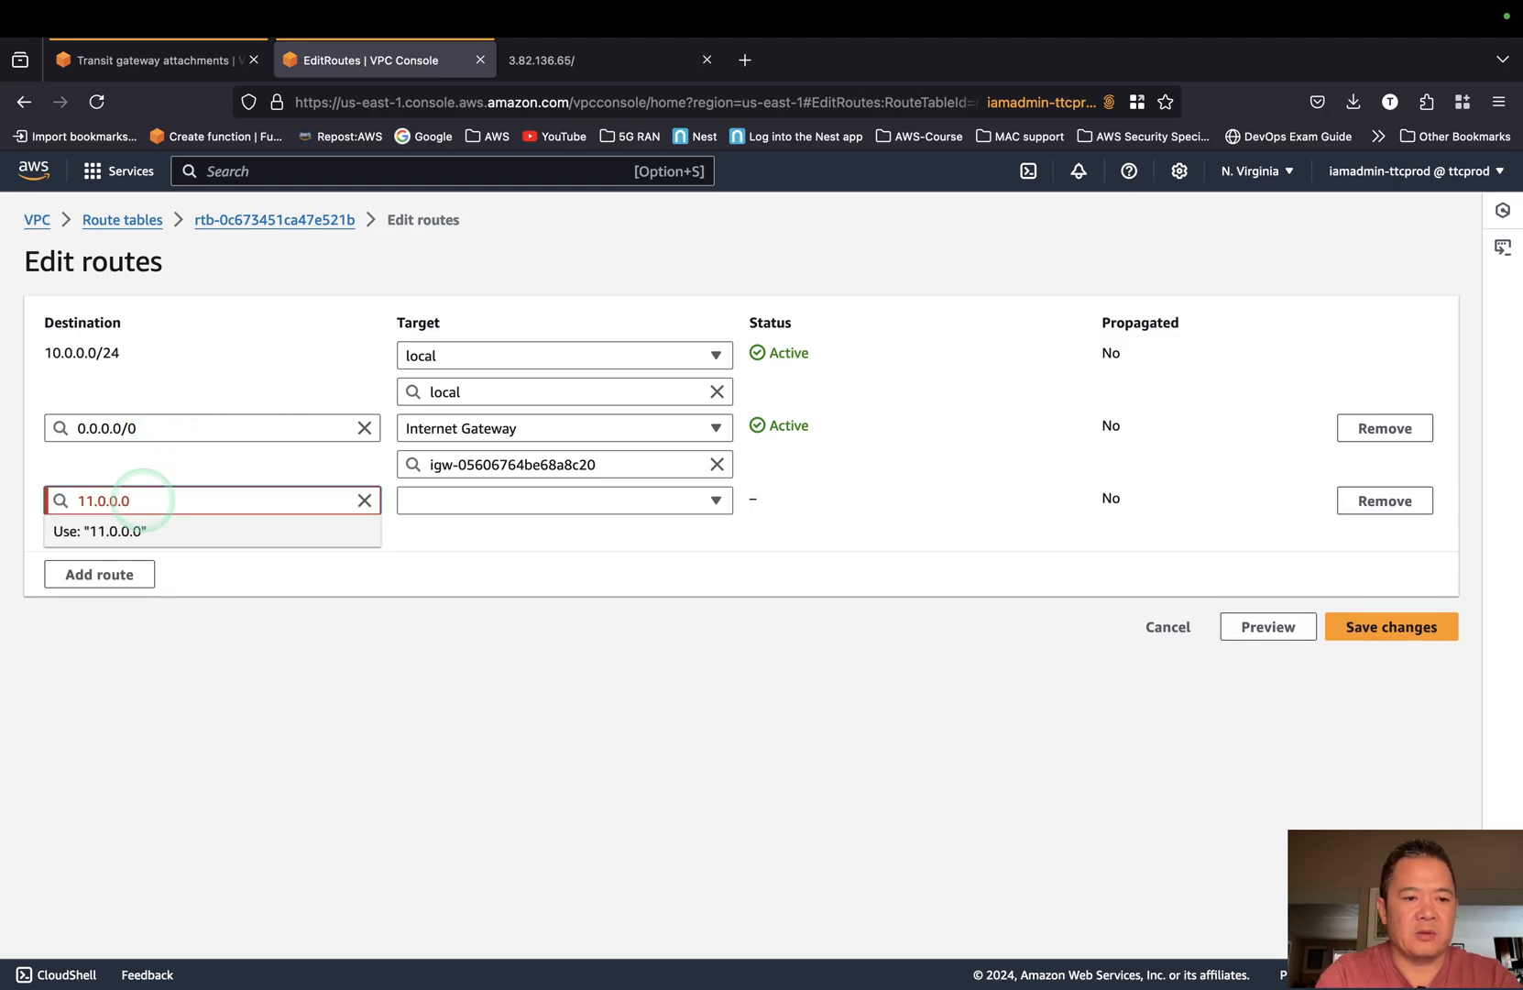
{"action": "type", "text": "/24"}
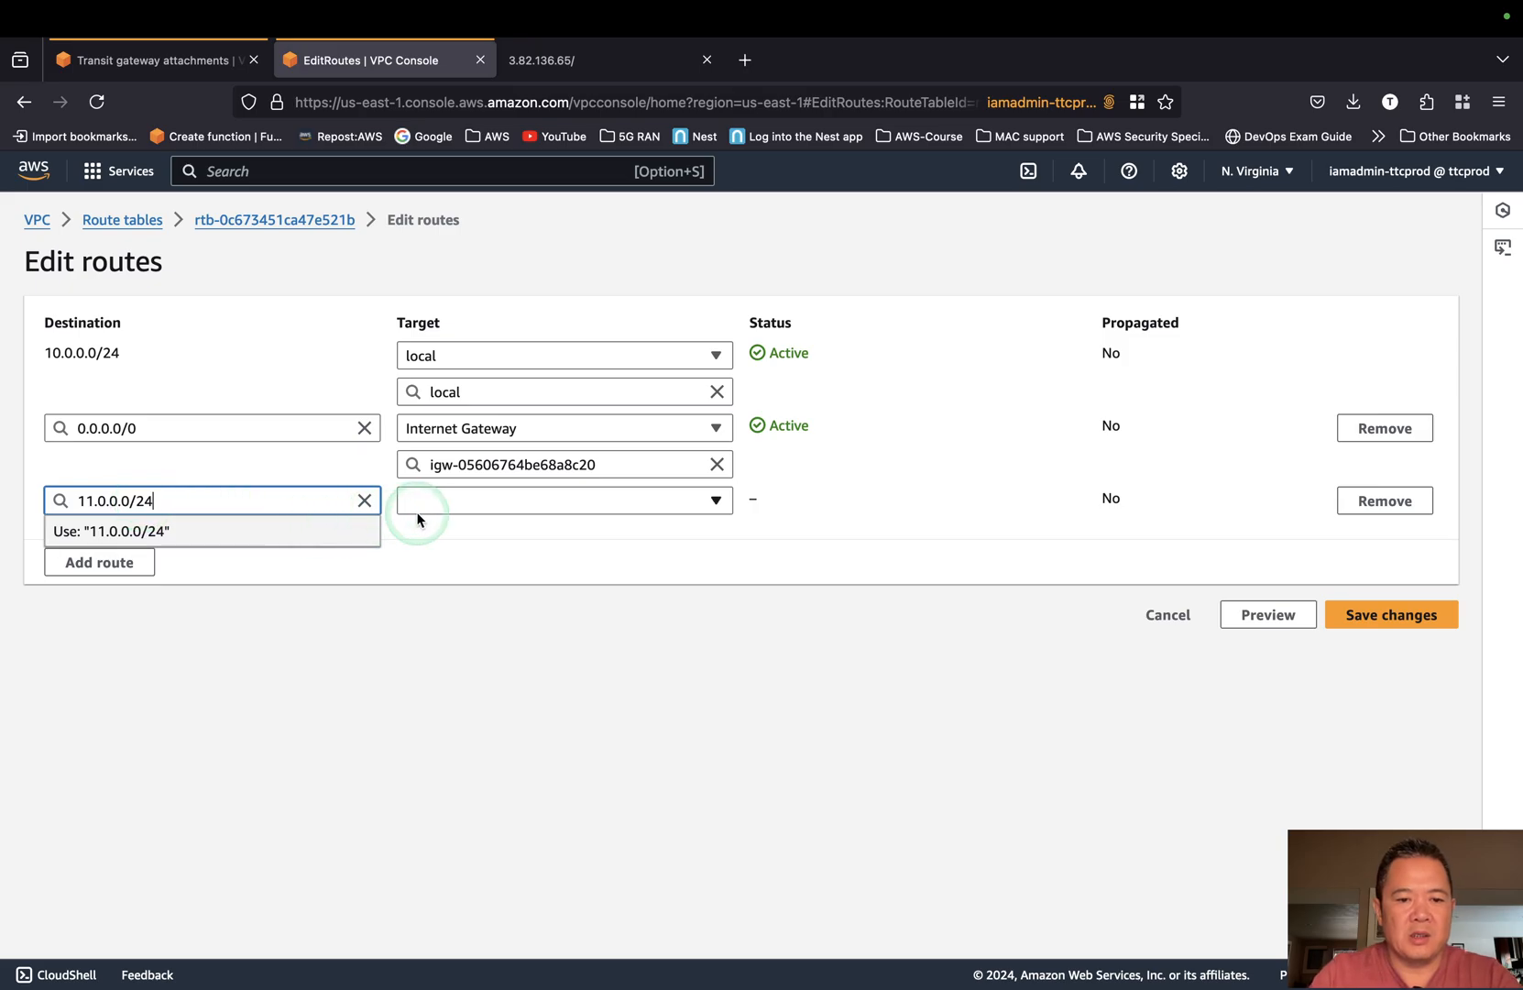
Set the 11.0.0.0/24 route's target to transit gateway tgw-031ac3641850a1c6e and save the route table changes.
{"action": "left_click", "coordinate": [446, 503]}
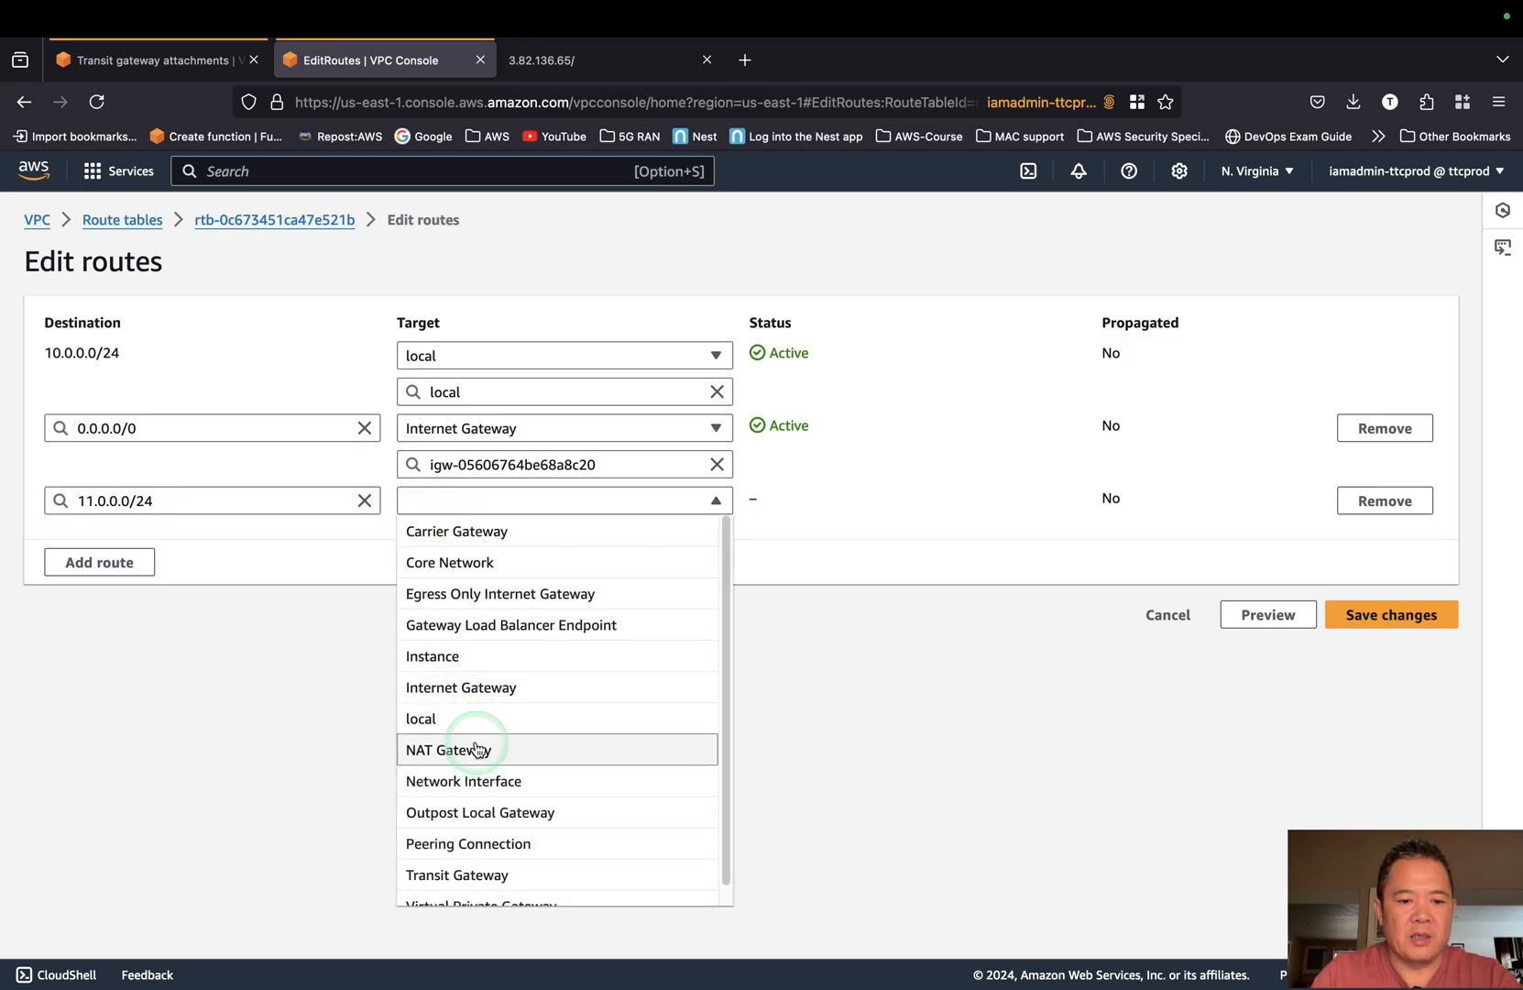
{"action": "left_click", "coordinate": [475, 875]}
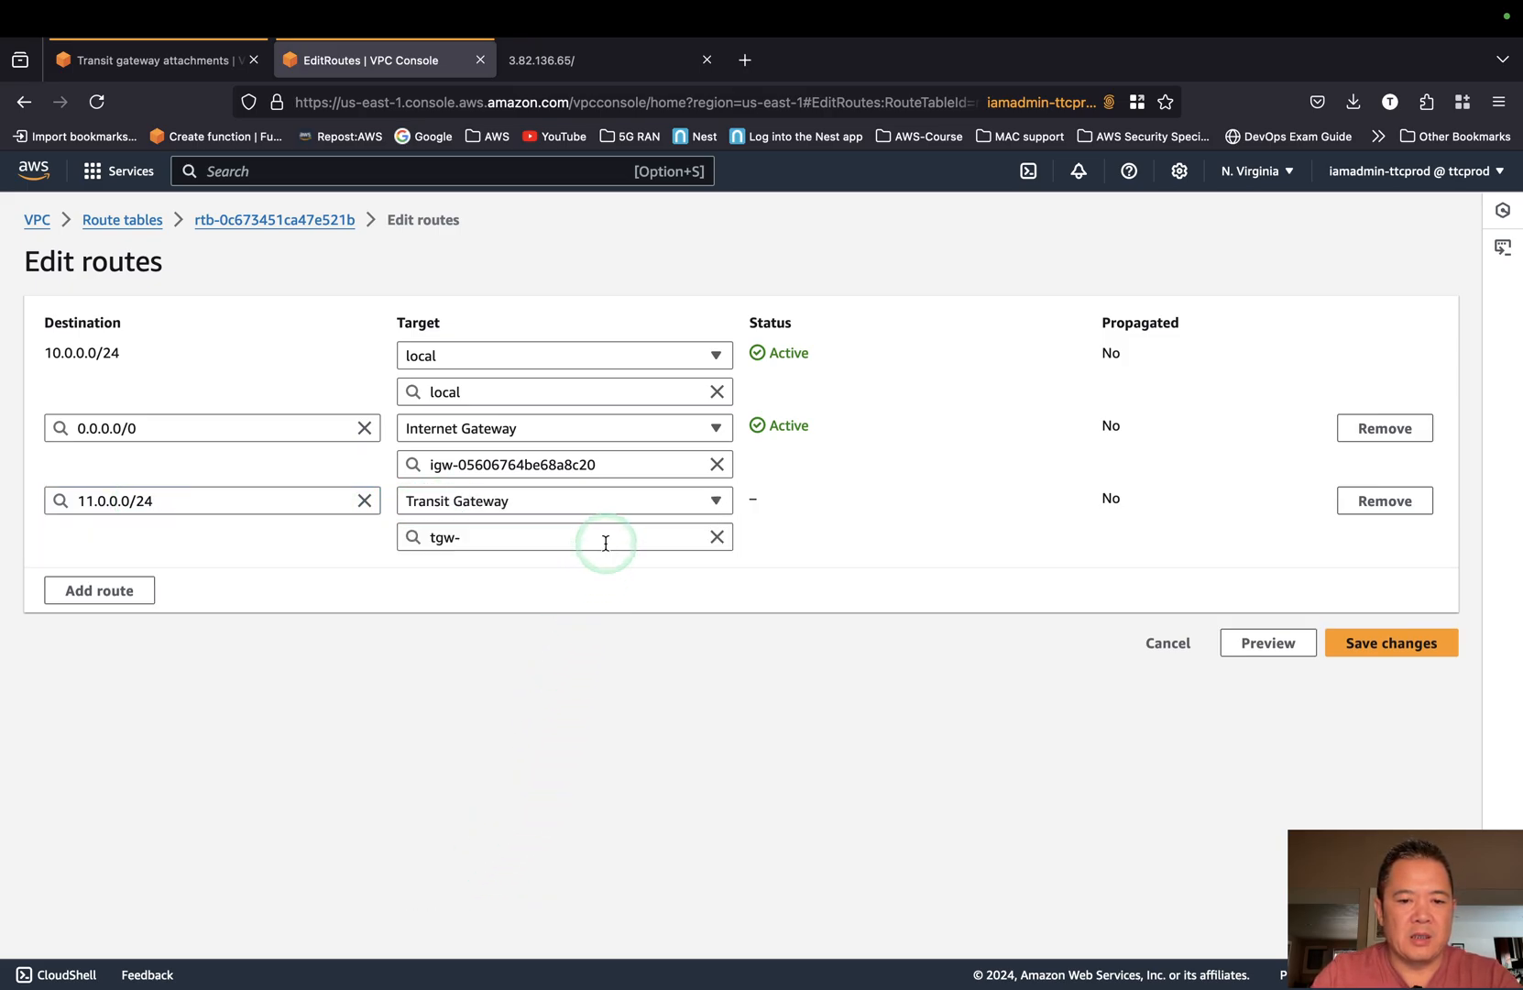
{"action": "left_click", "coordinate": [606, 543]}
{"action": "left_click", "coordinate": [586, 595]}
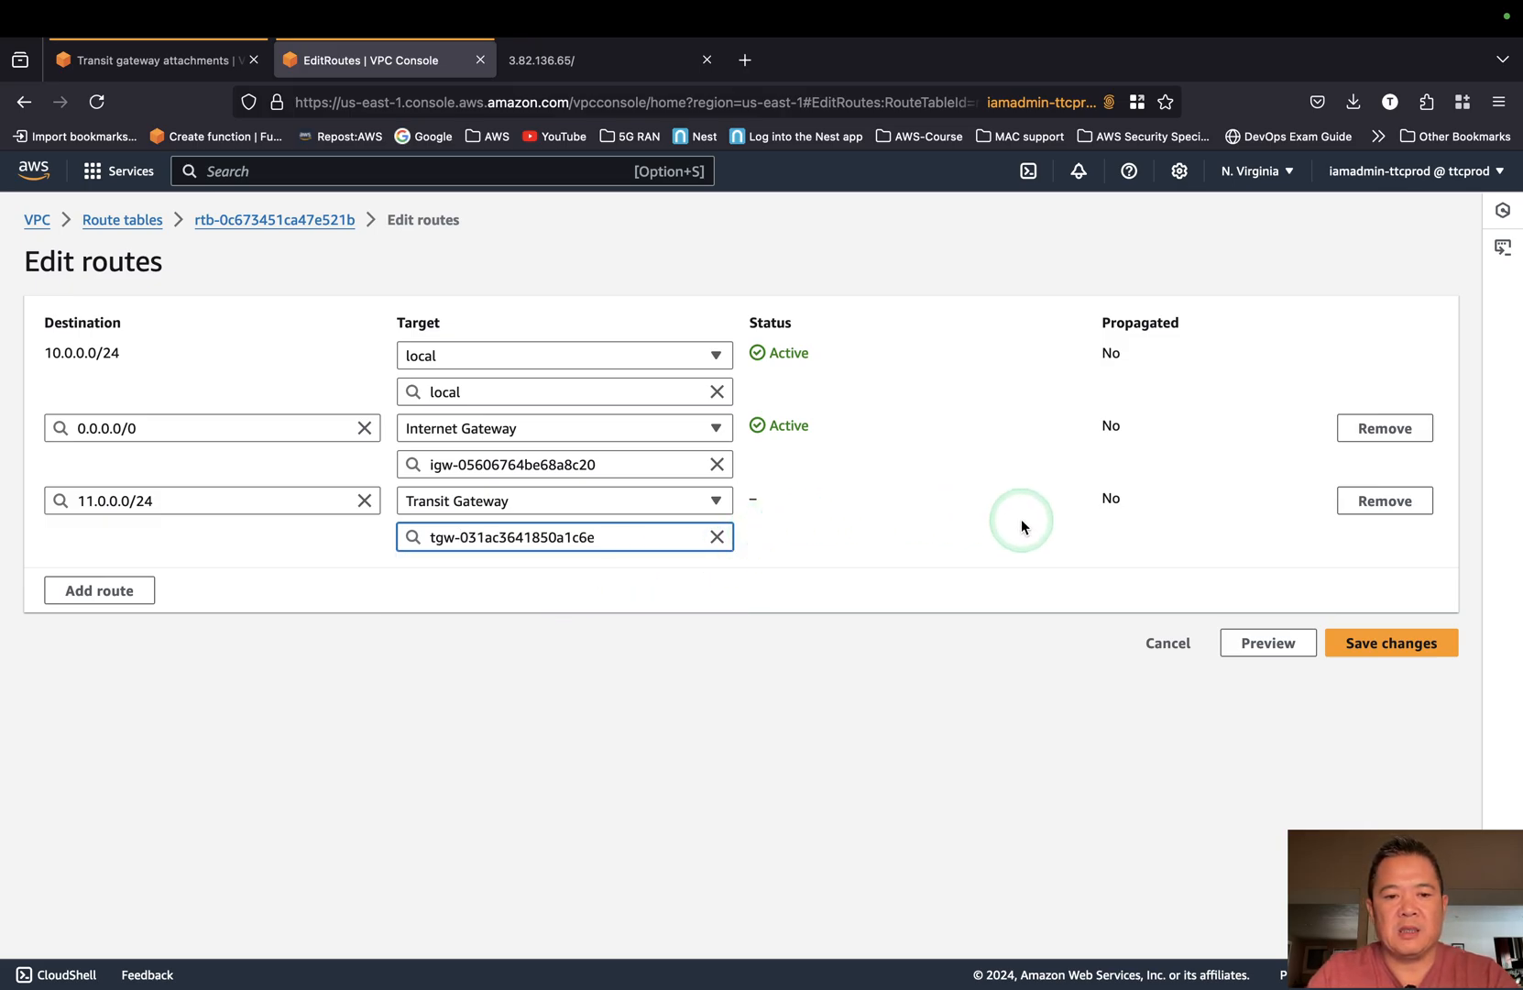
{"action": "left_click", "coordinate": [623, 538]}
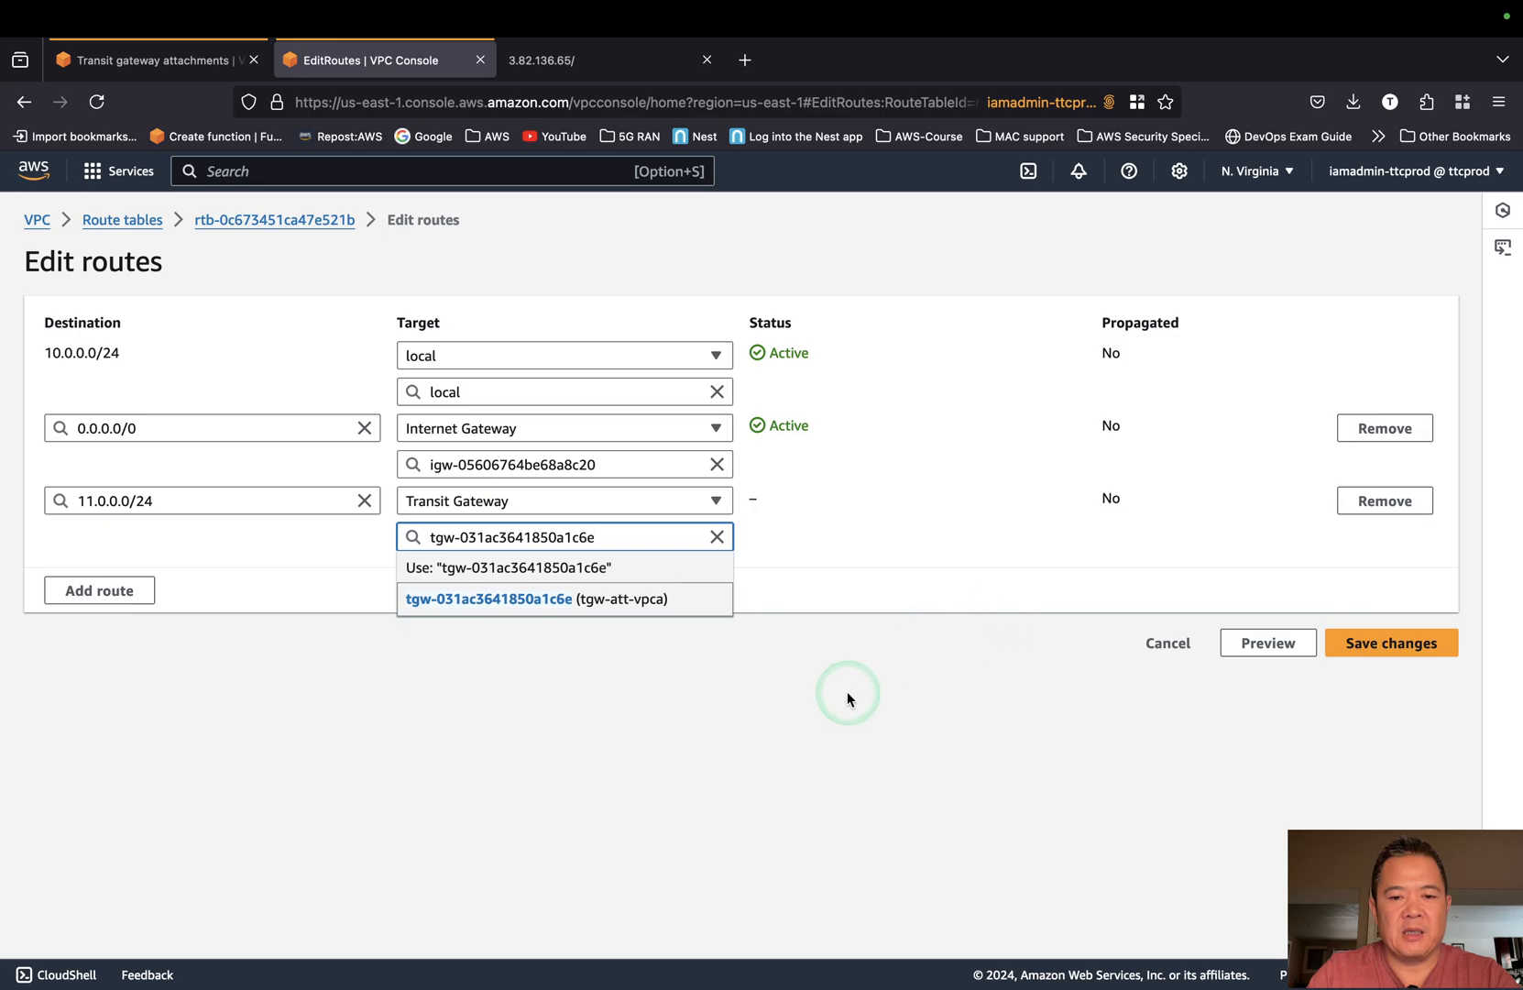
{"action": "left_click", "coordinate": [667, 602]}
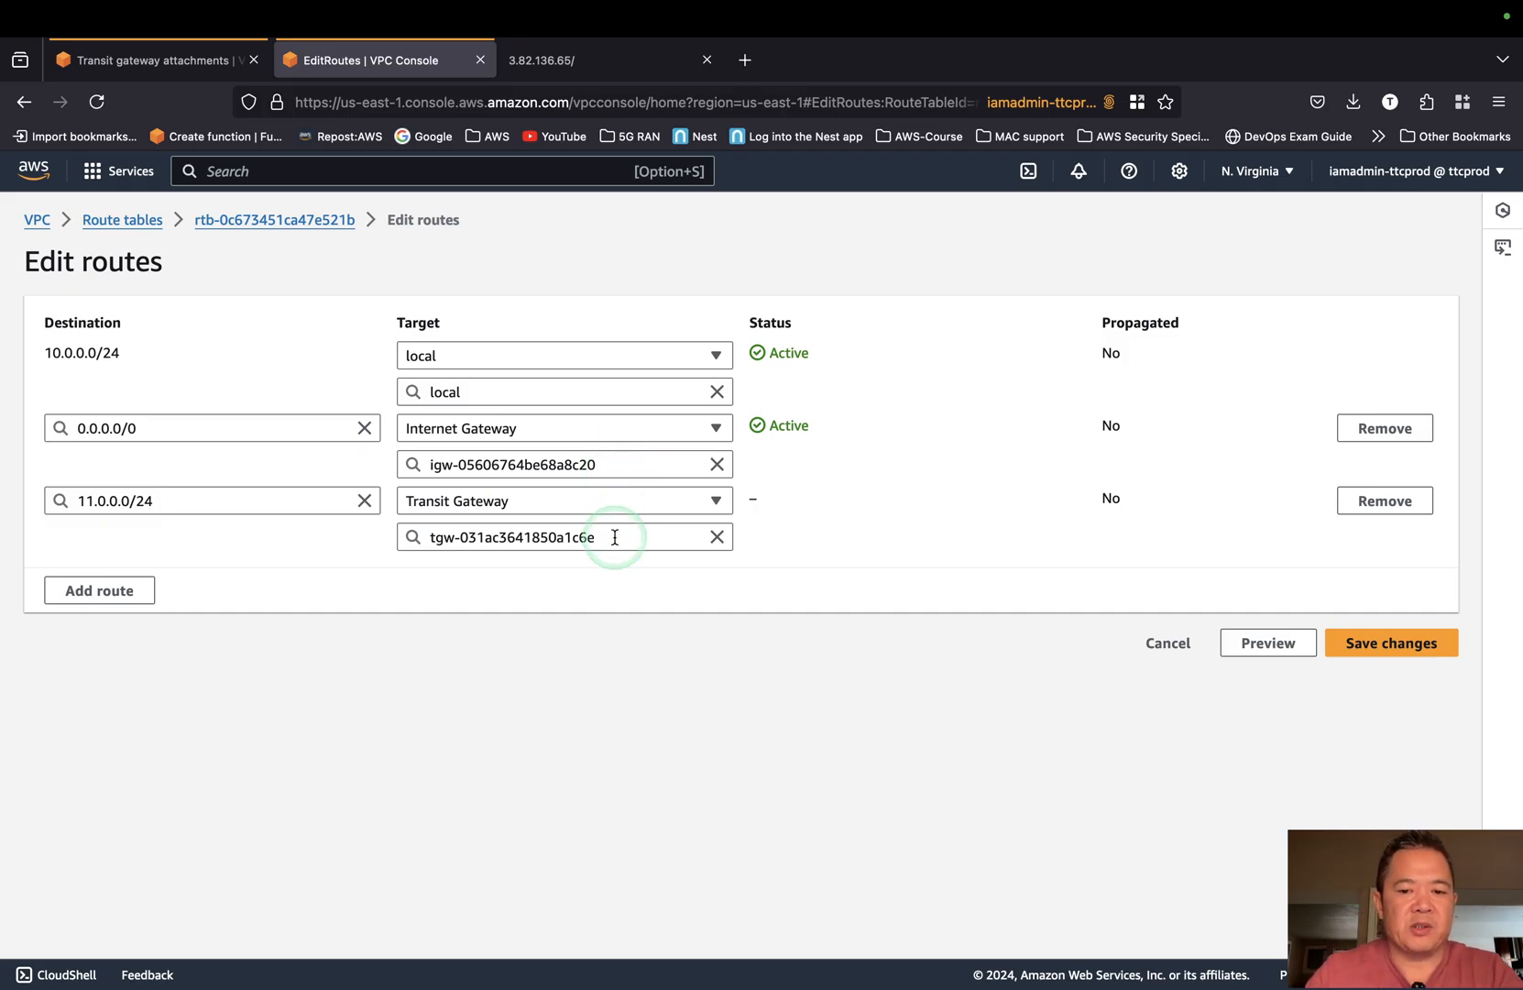
{"action": "left_click", "coordinate": [1384, 649]}
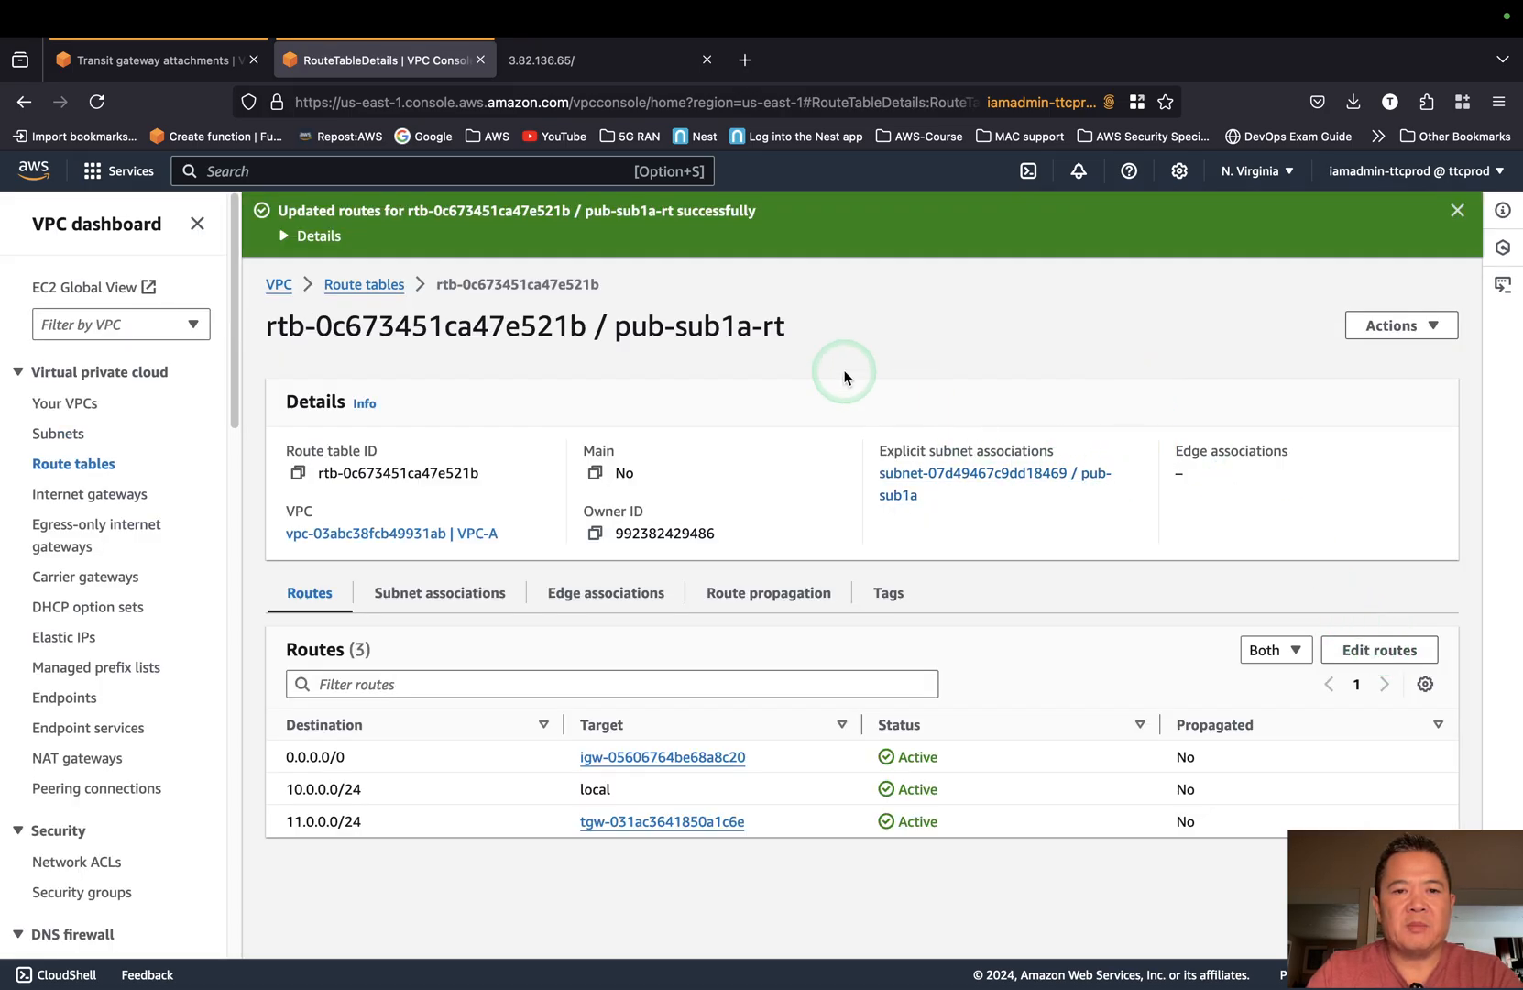
Check the ping running in the terminal, and open the routes of route table pub-sub1b-rt for editing.
{"action": "key", "text": "ctrl+Right"}
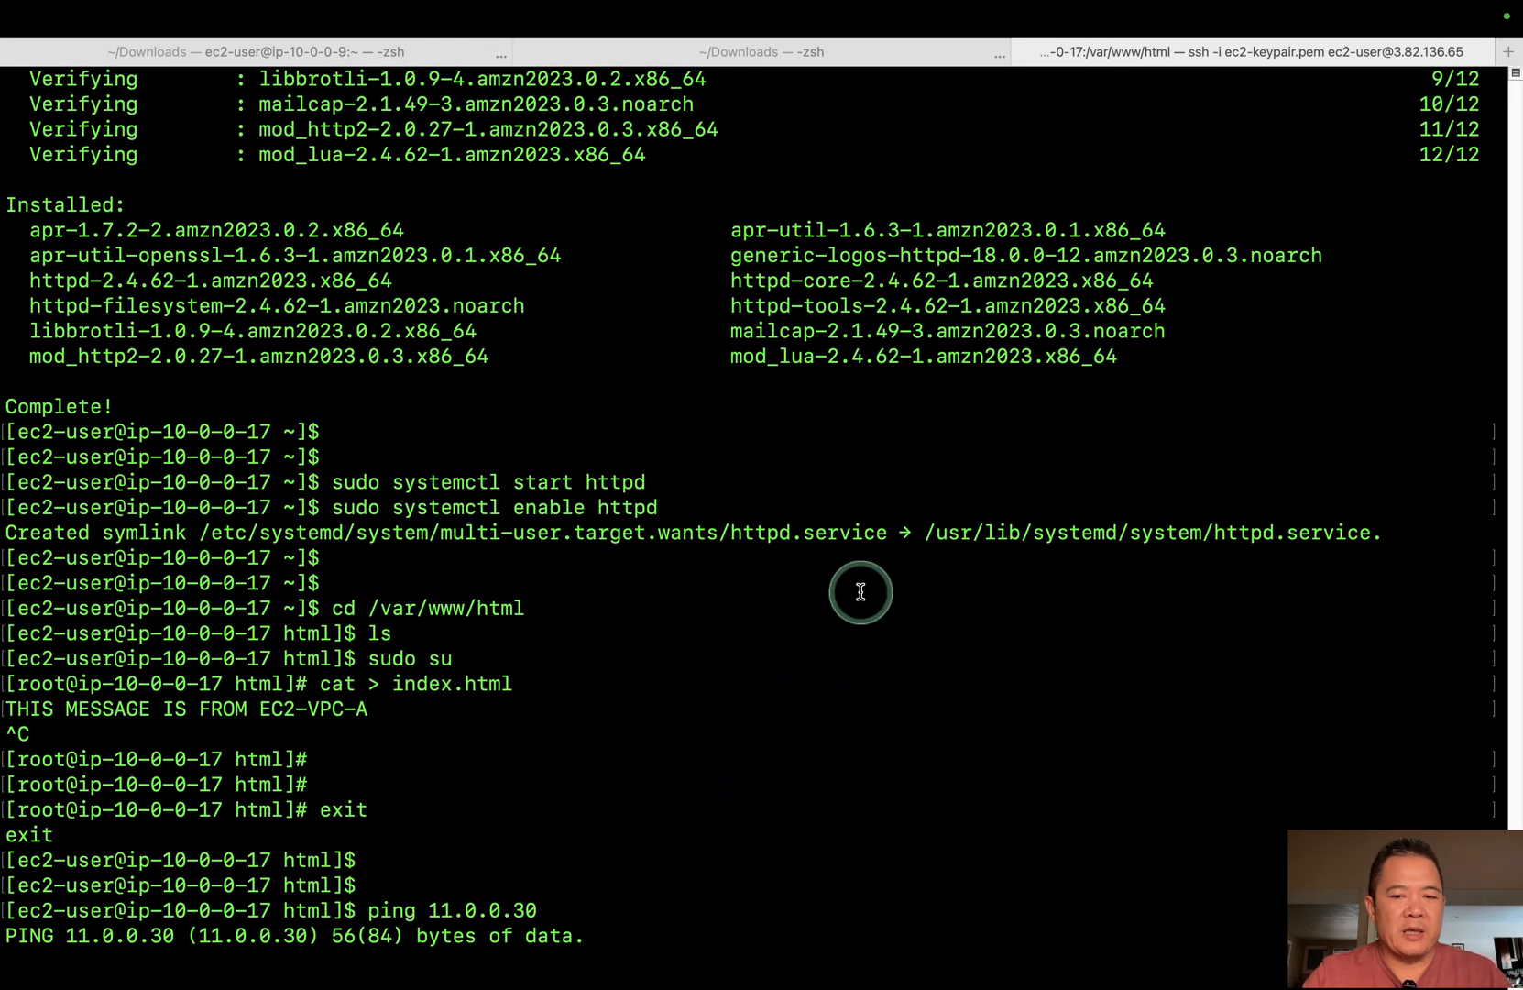
{"action": "key", "text": "ctrl+Left"}
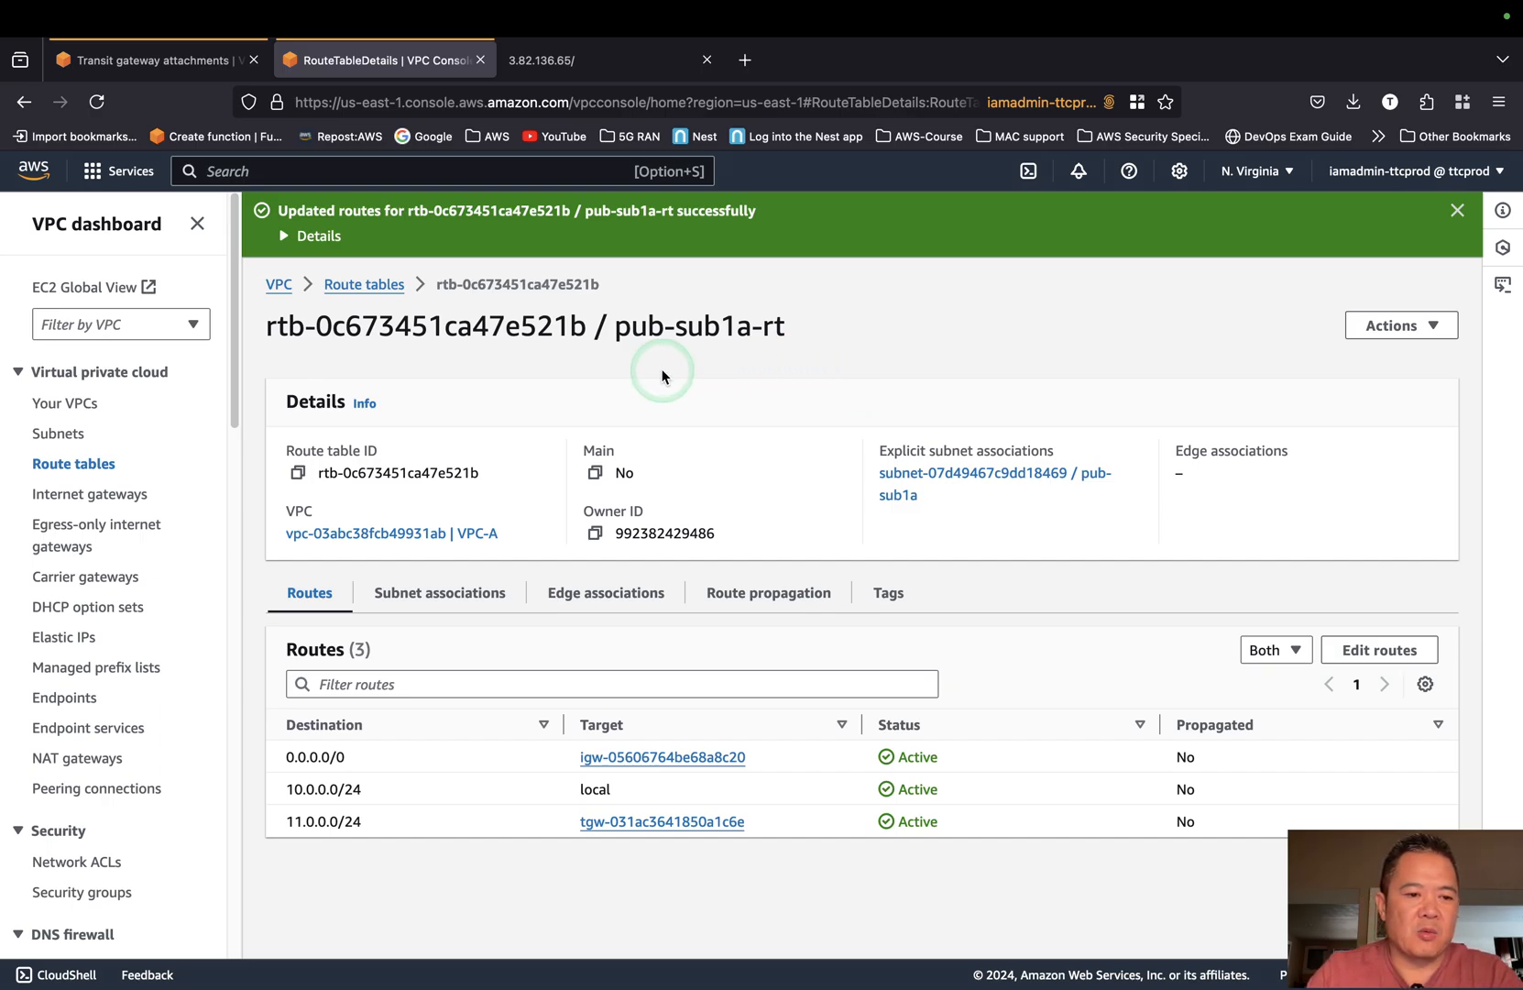
{"action": "left_click", "coordinate": [100, 464]}
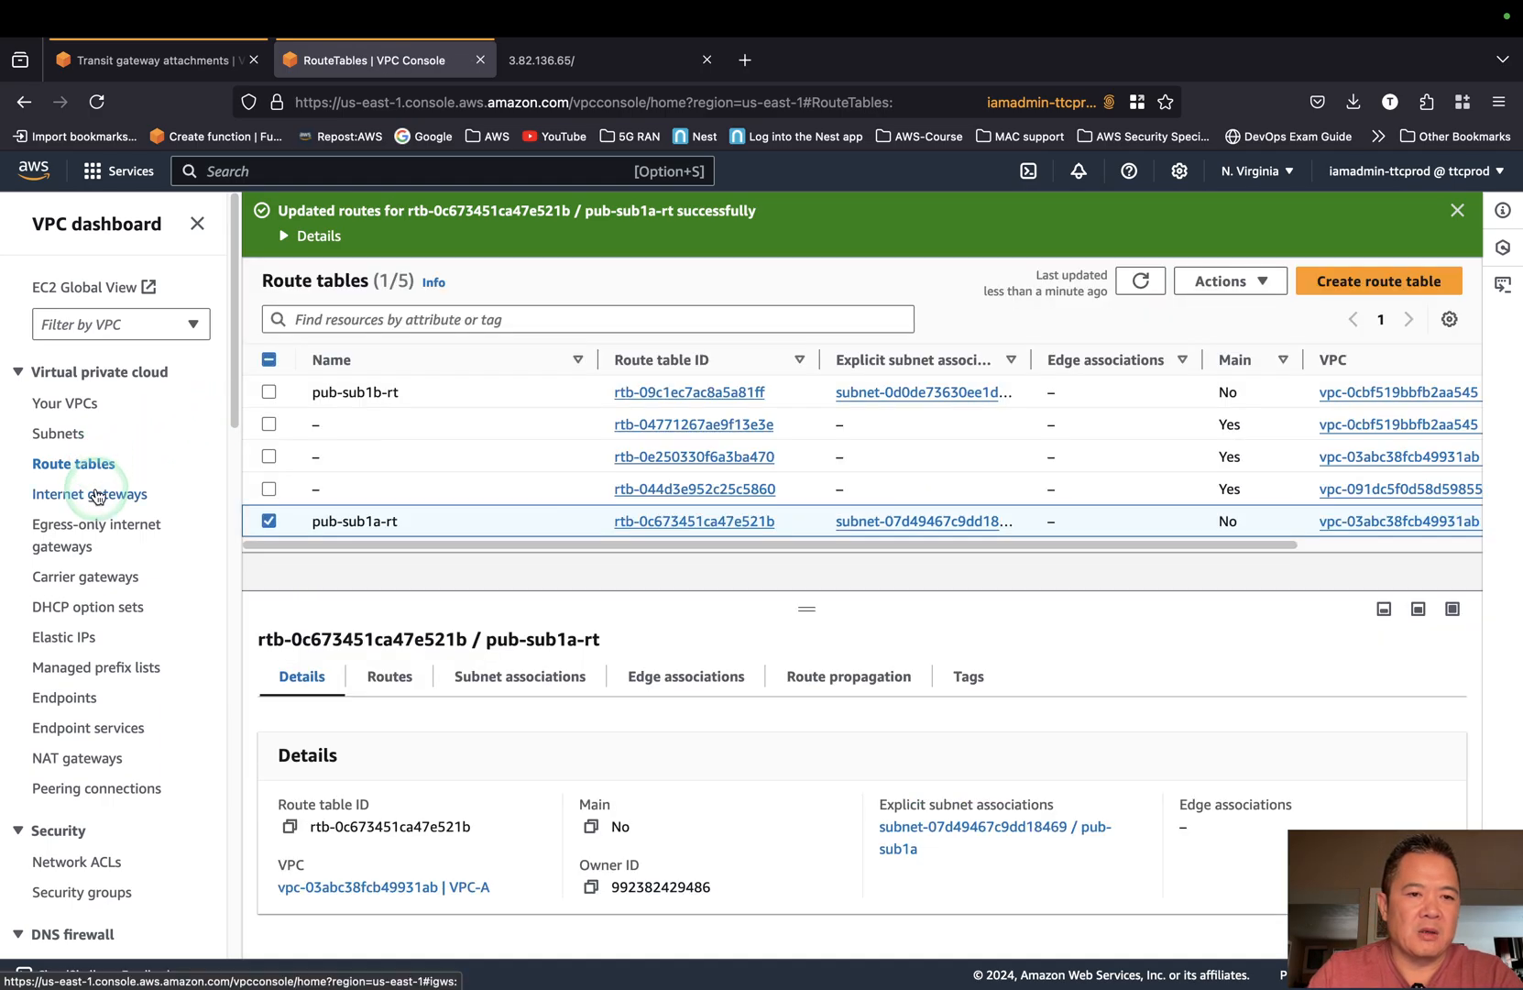
{"action": "left_click", "coordinate": [197, 57]}
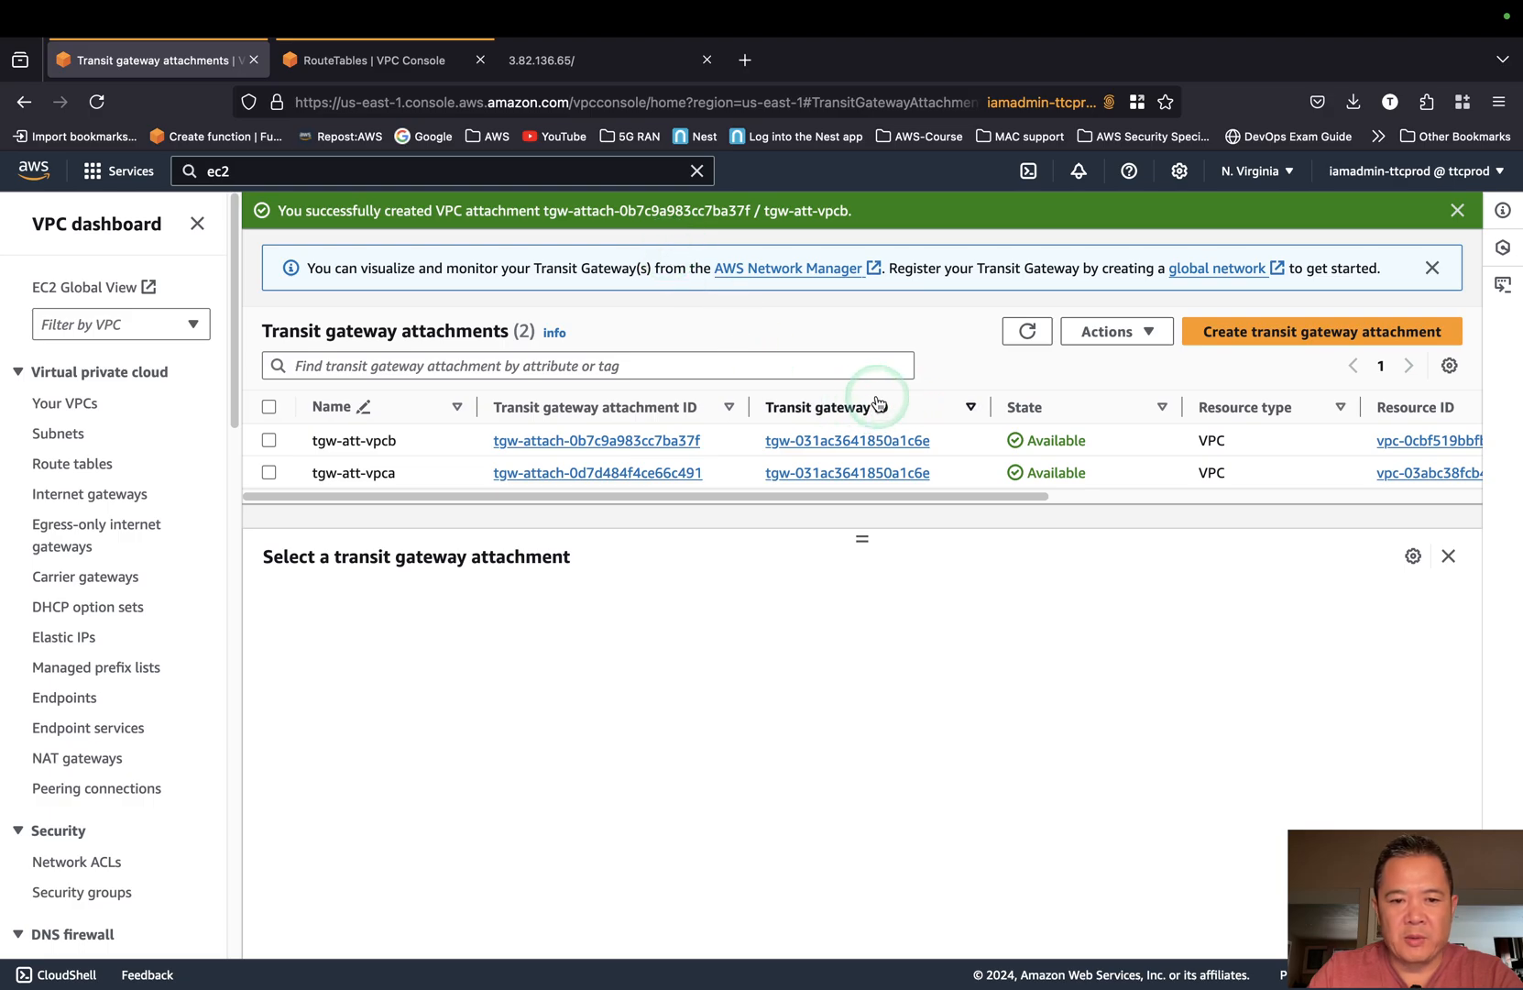
{"action": "left_click", "coordinate": [73, 464]}
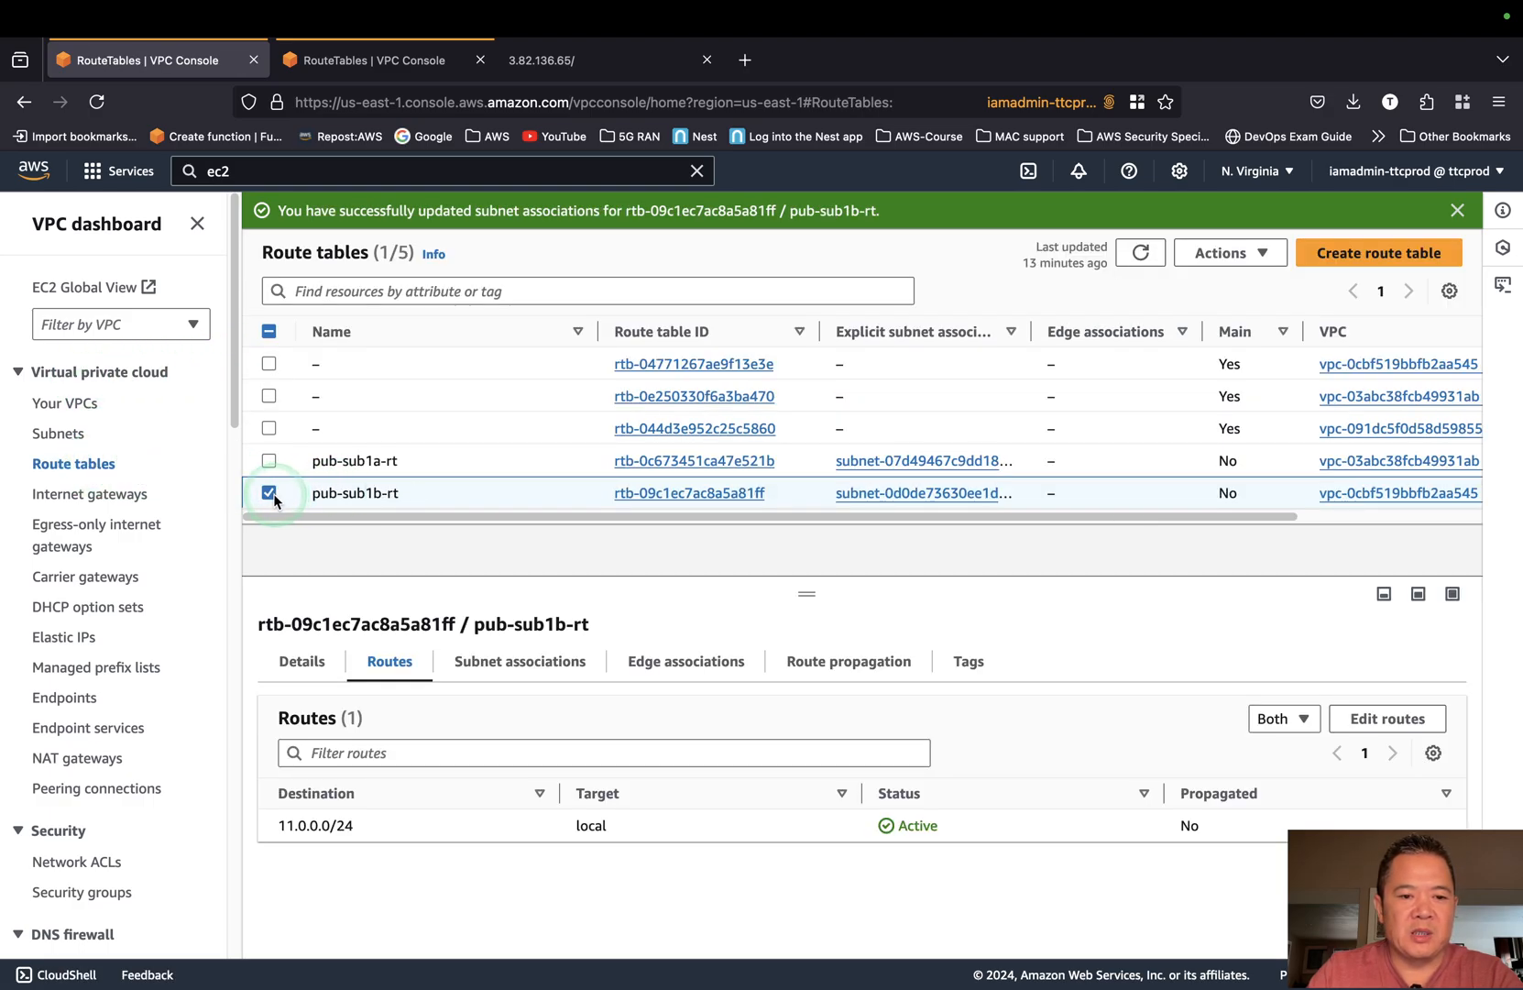
{"action": "left_click", "coordinate": [312, 663]}
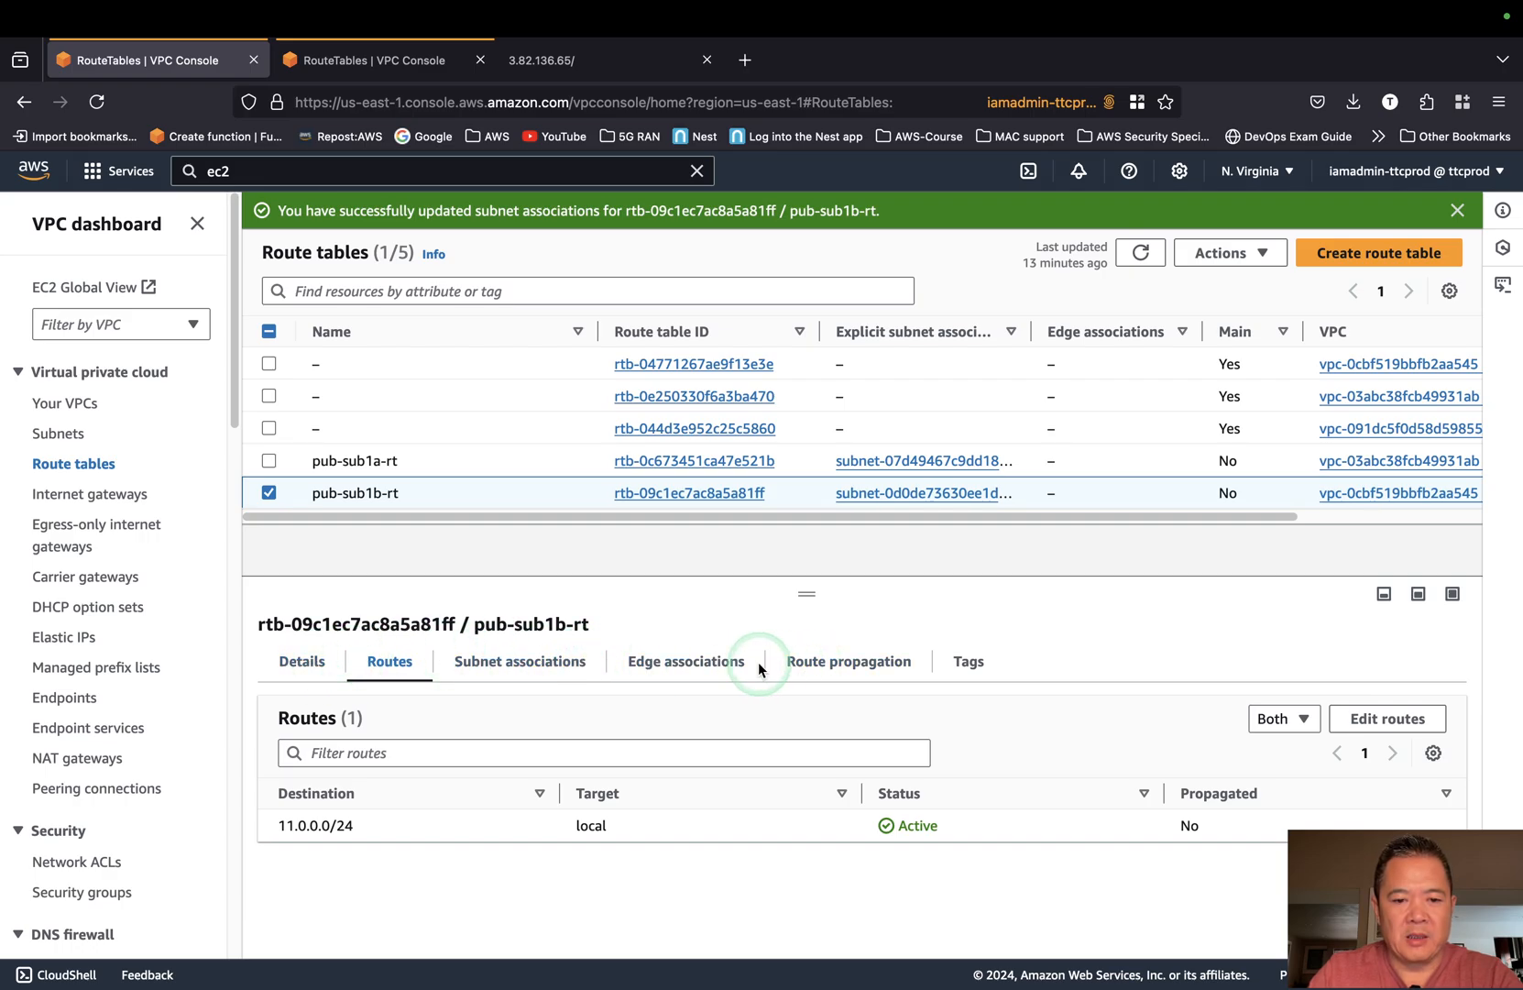
{"action": "left_click", "coordinate": [1382, 718]}
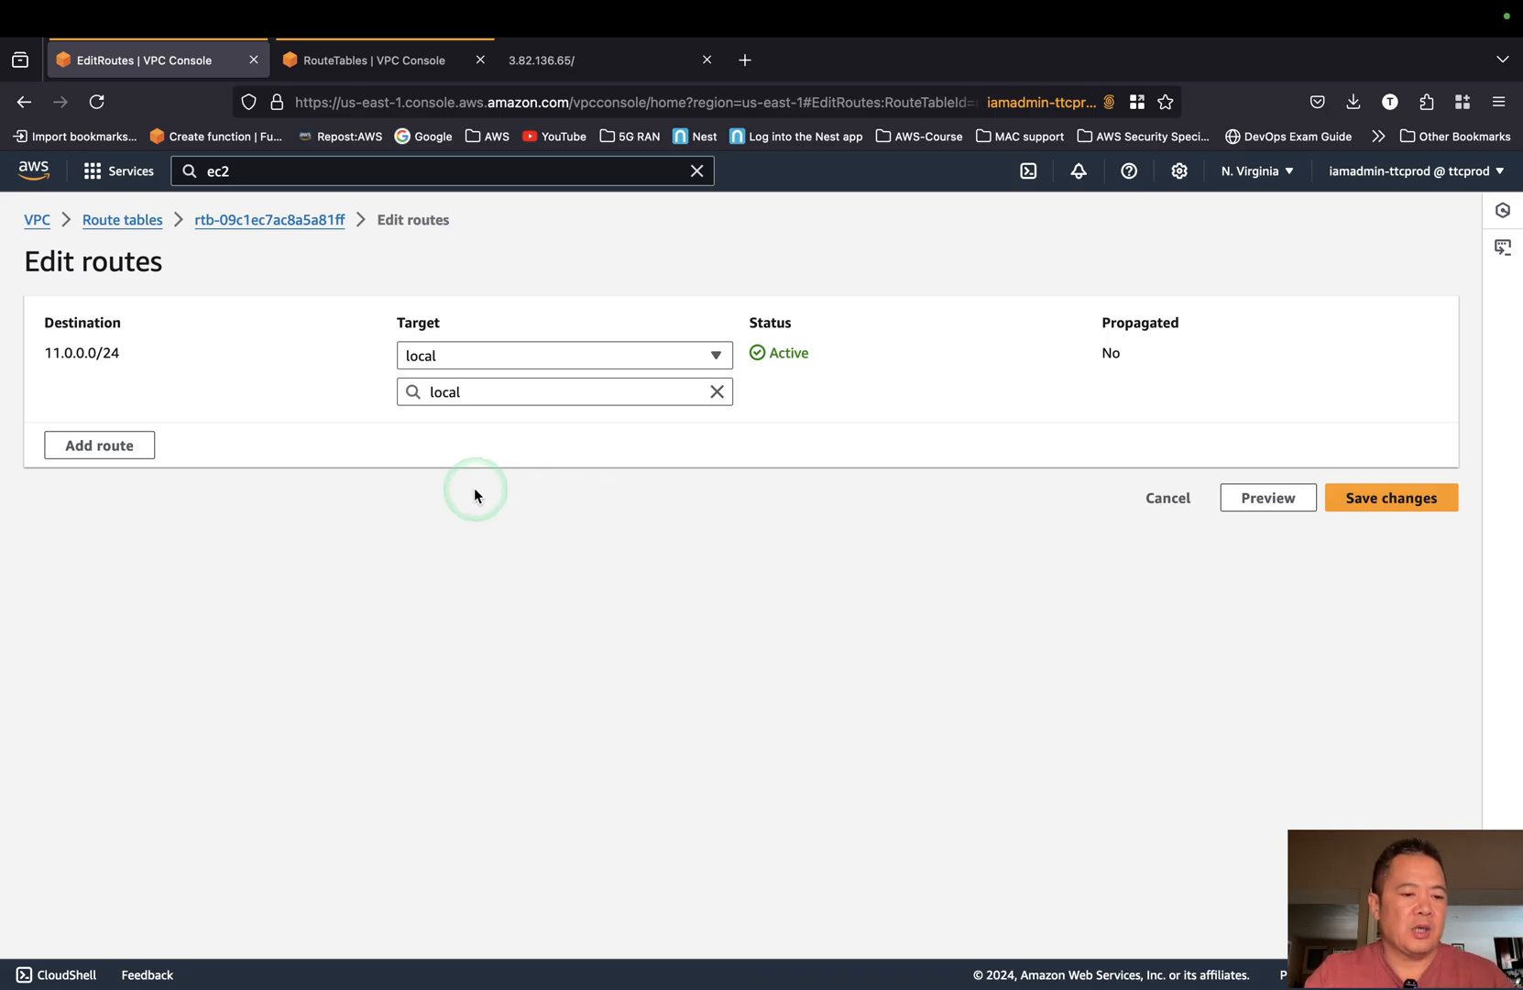
Check VPC-A's CIDR in the network diagram and add a route with destination 10.0.0.0/24 to pub-sub1b-rt.
{"action": "key", "text": "ctrl+Left"}
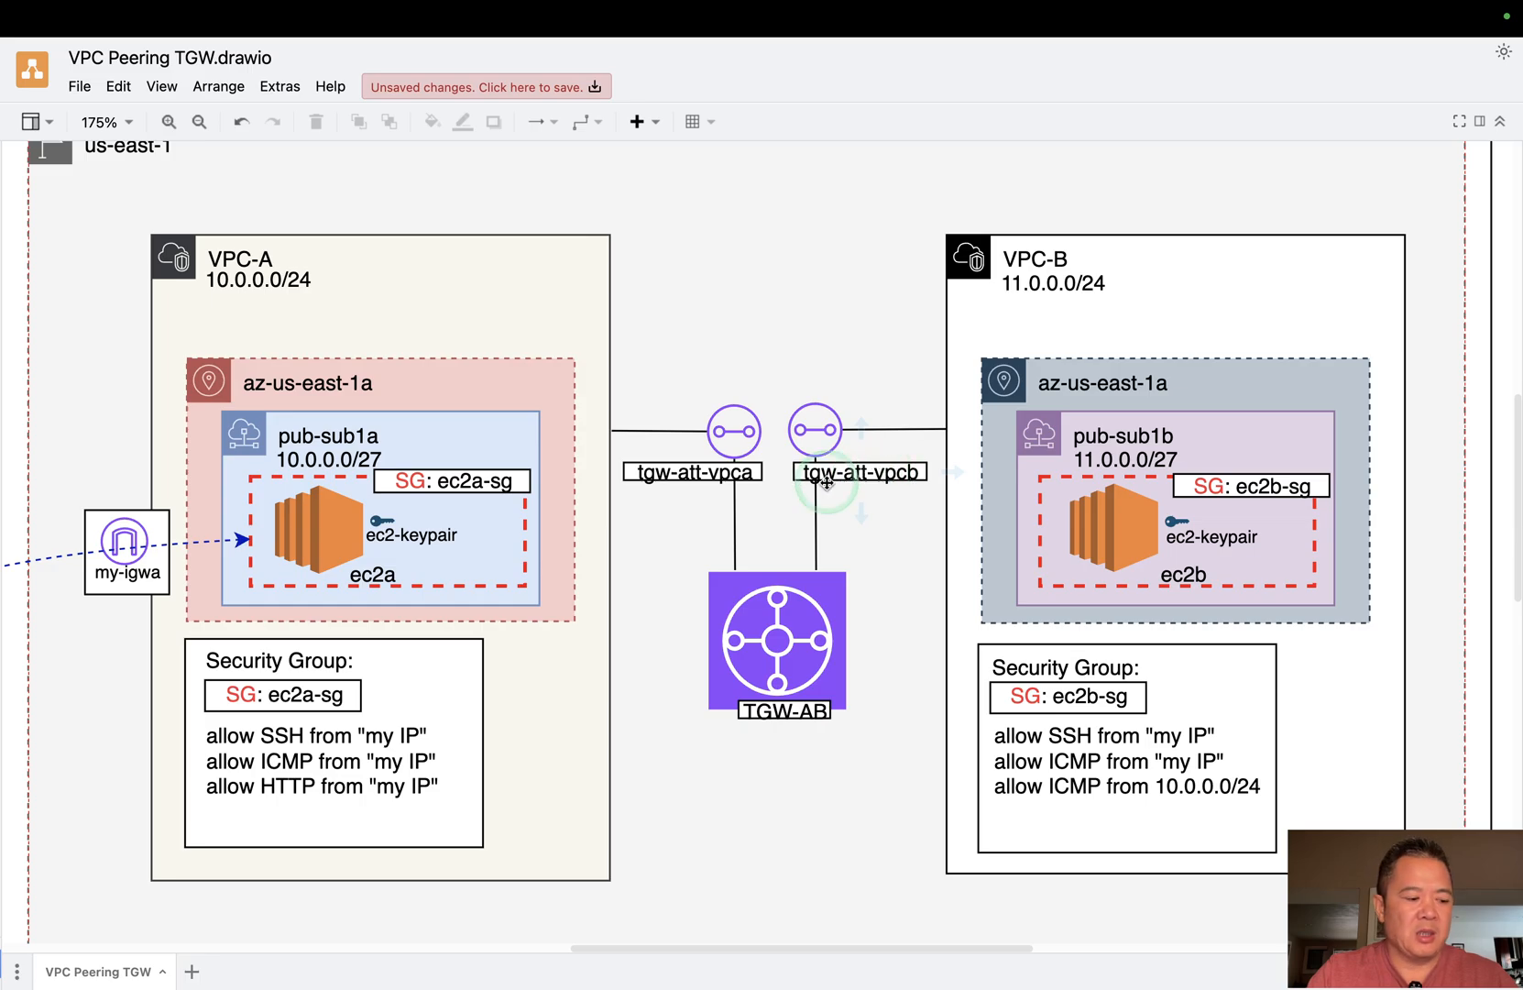
{"action": "key", "text": "ctrl+Right"}
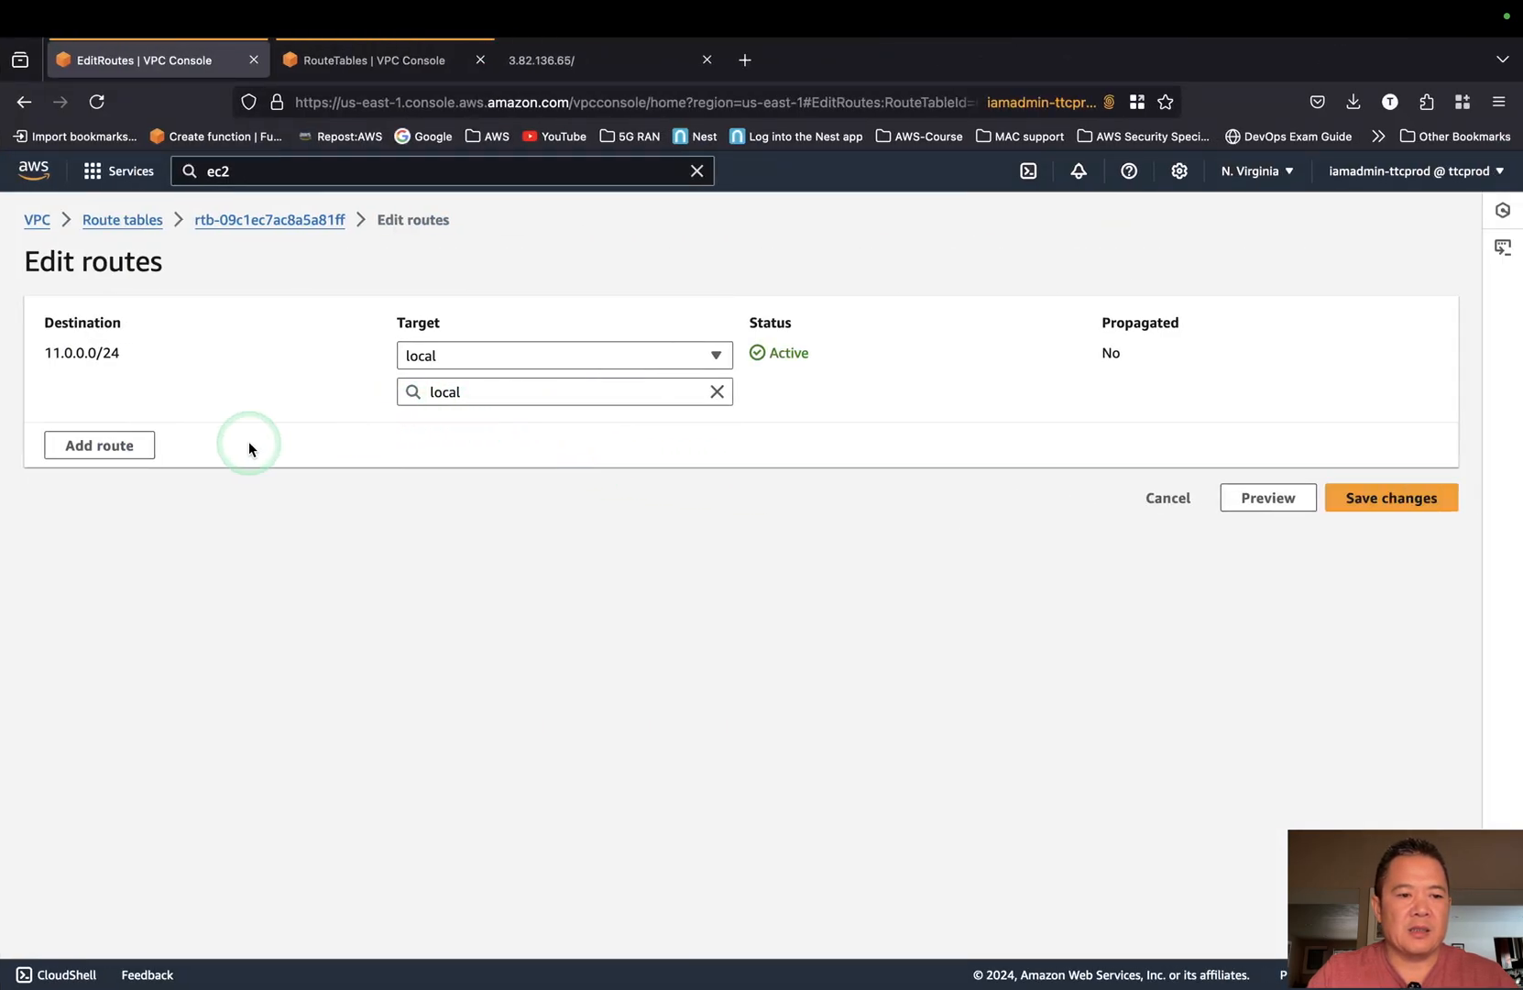
{"action": "left_click", "coordinate": [119, 445]}
{"action": "left_click", "coordinate": [154, 432]}
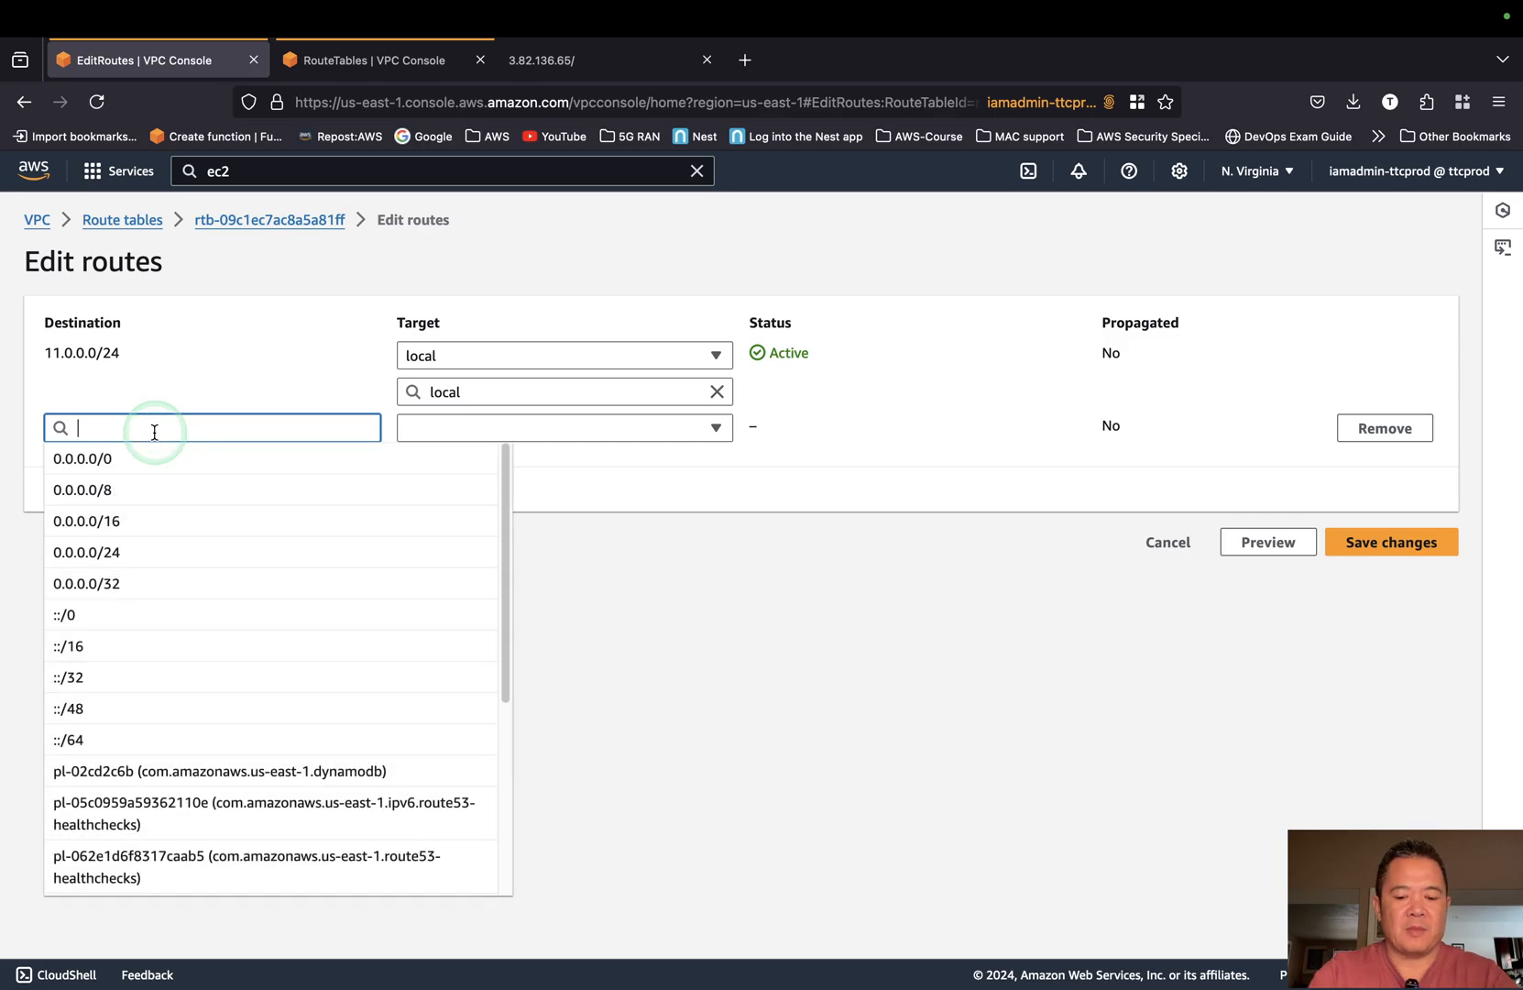
{"action": "type", "text": "10.0.0"}
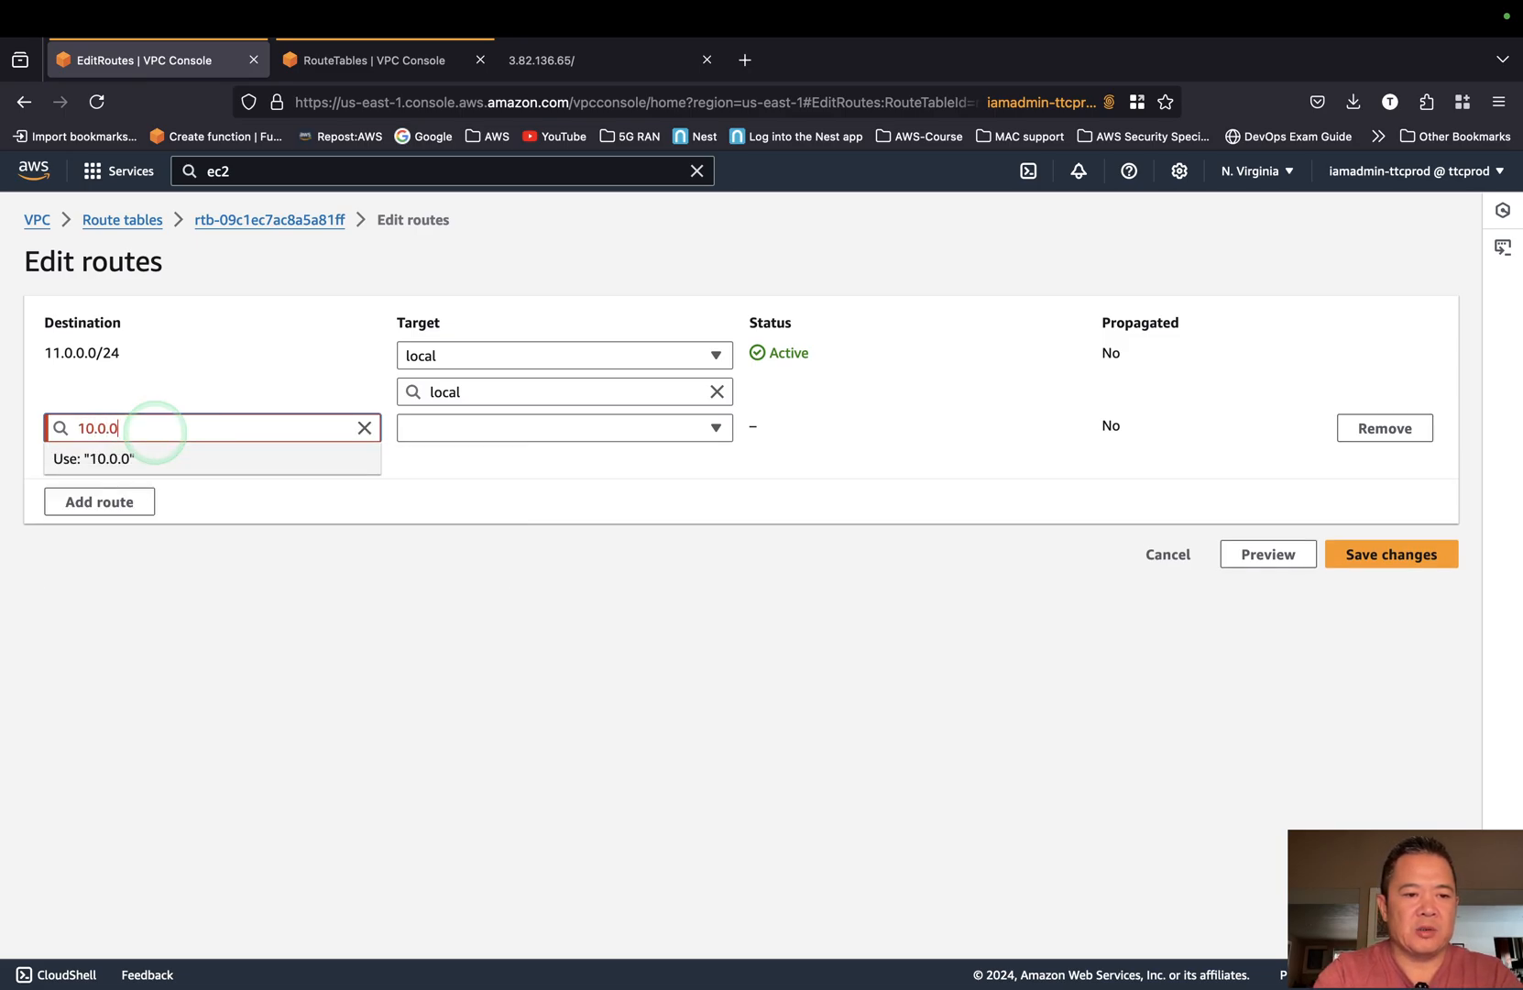
{"action": "type", "text": ".0/24"}
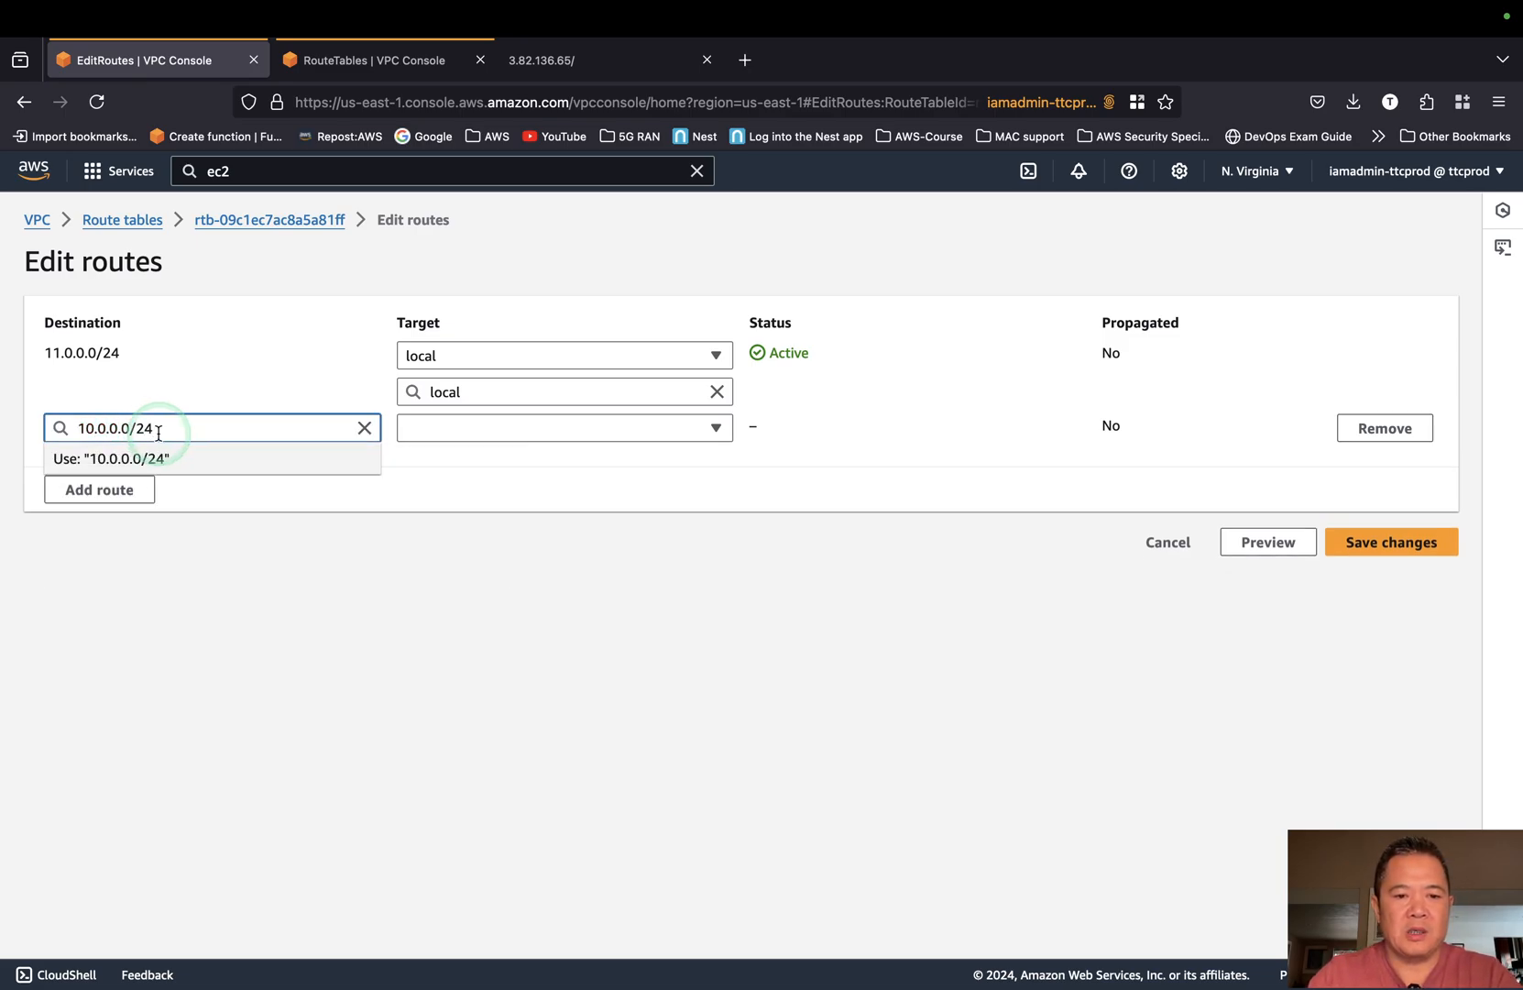
{"action": "left_click", "coordinate": [388, 474]}
Set the 10.0.0.0/24 route's target to transit gateway tgw-031ac3641850a1c6e and save the route table changes.
{"action": "left_click", "coordinate": [563, 436]}
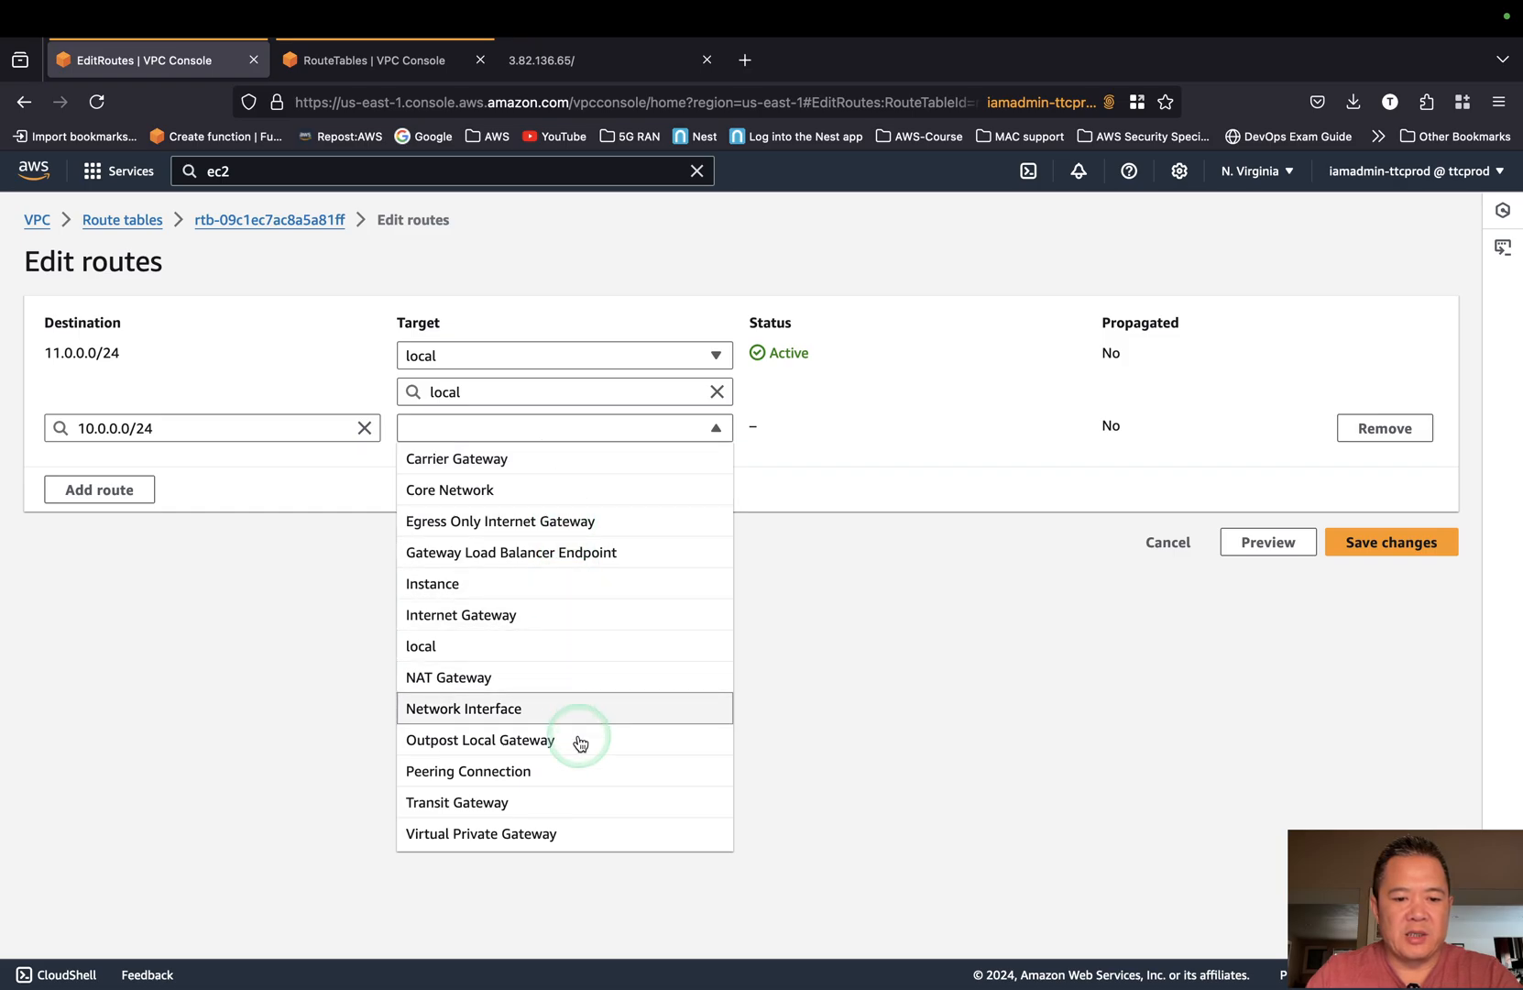
{"action": "left_click", "coordinate": [585, 802]}
{"action": "left_click", "coordinate": [667, 470]}
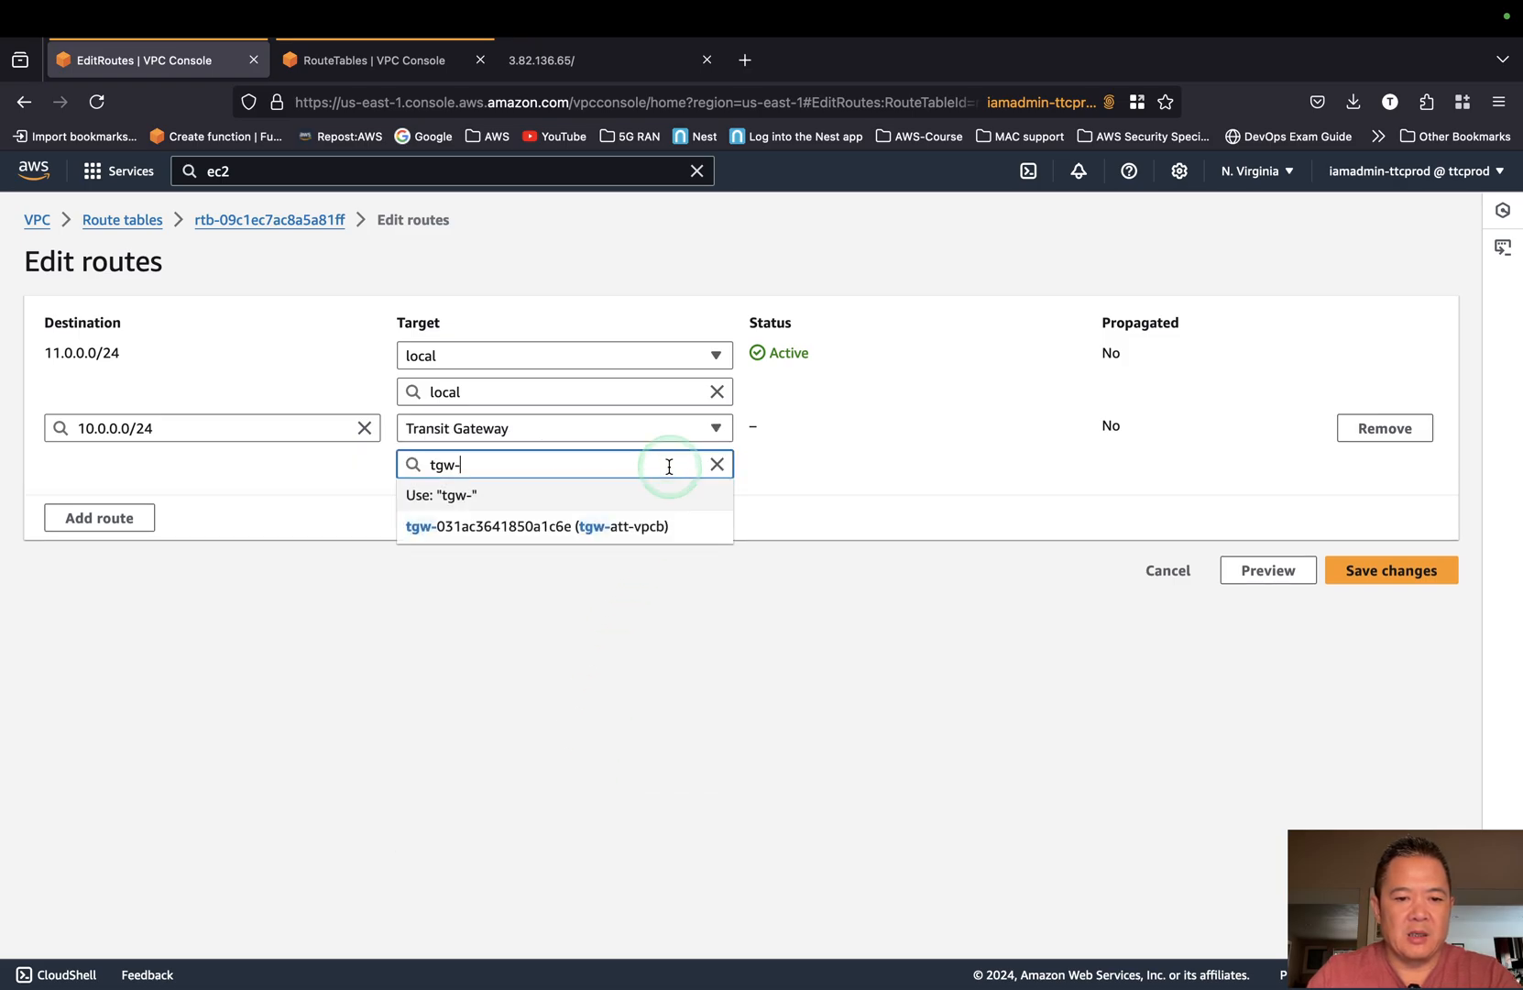
{"action": "left_click", "coordinate": [644, 537]}
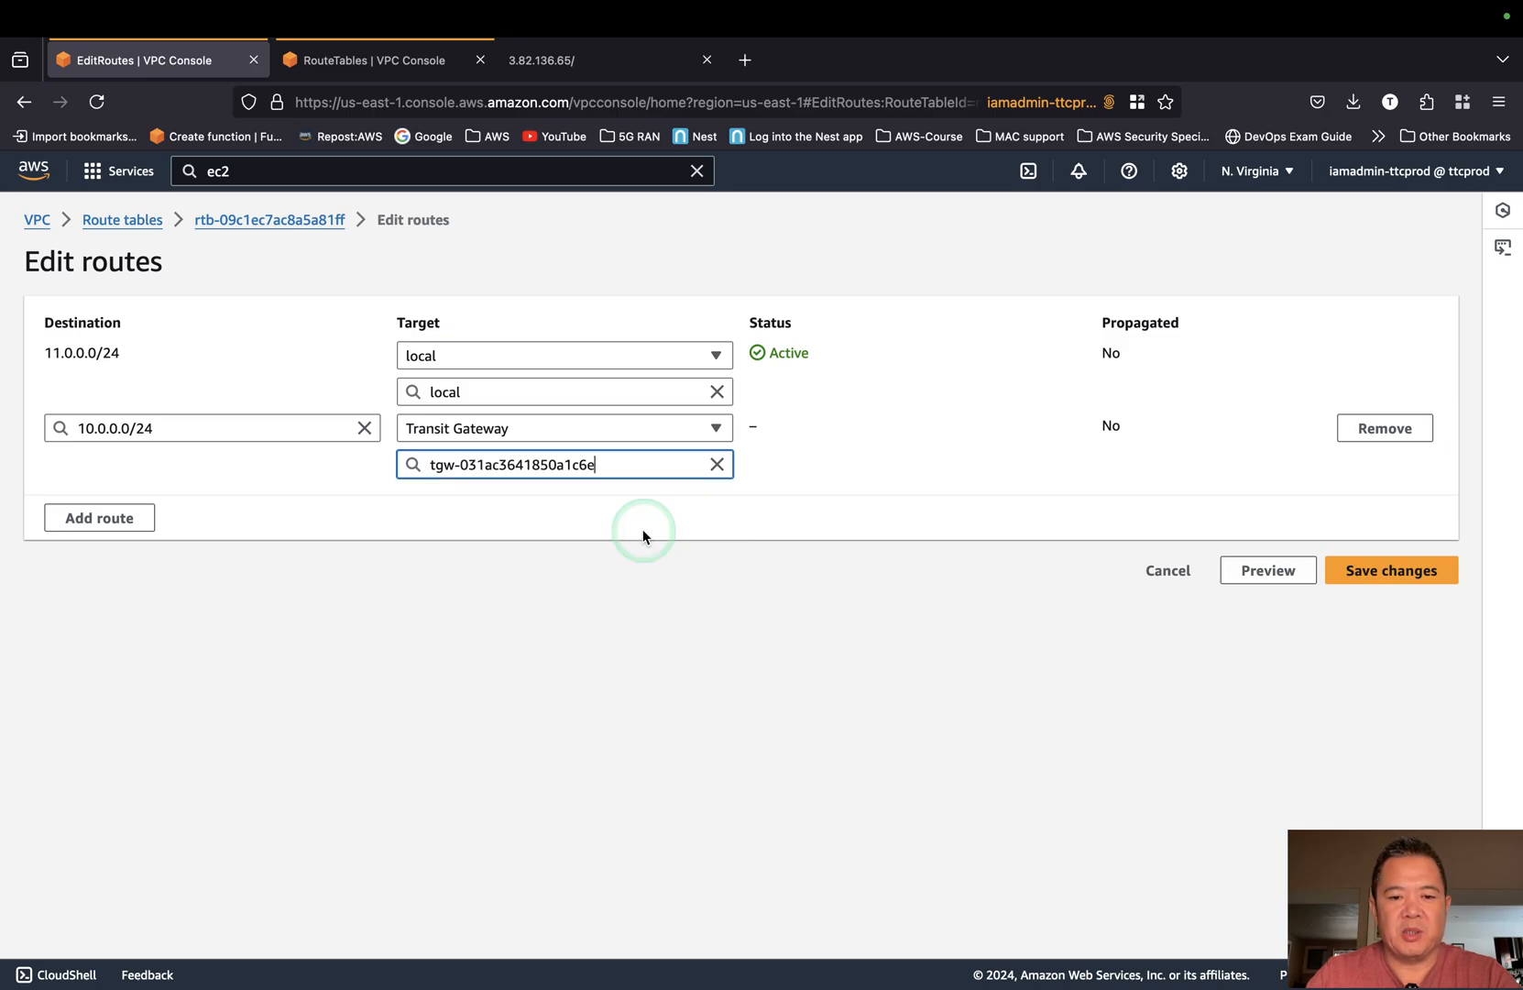
{"action": "left_click", "coordinate": [1363, 576]}
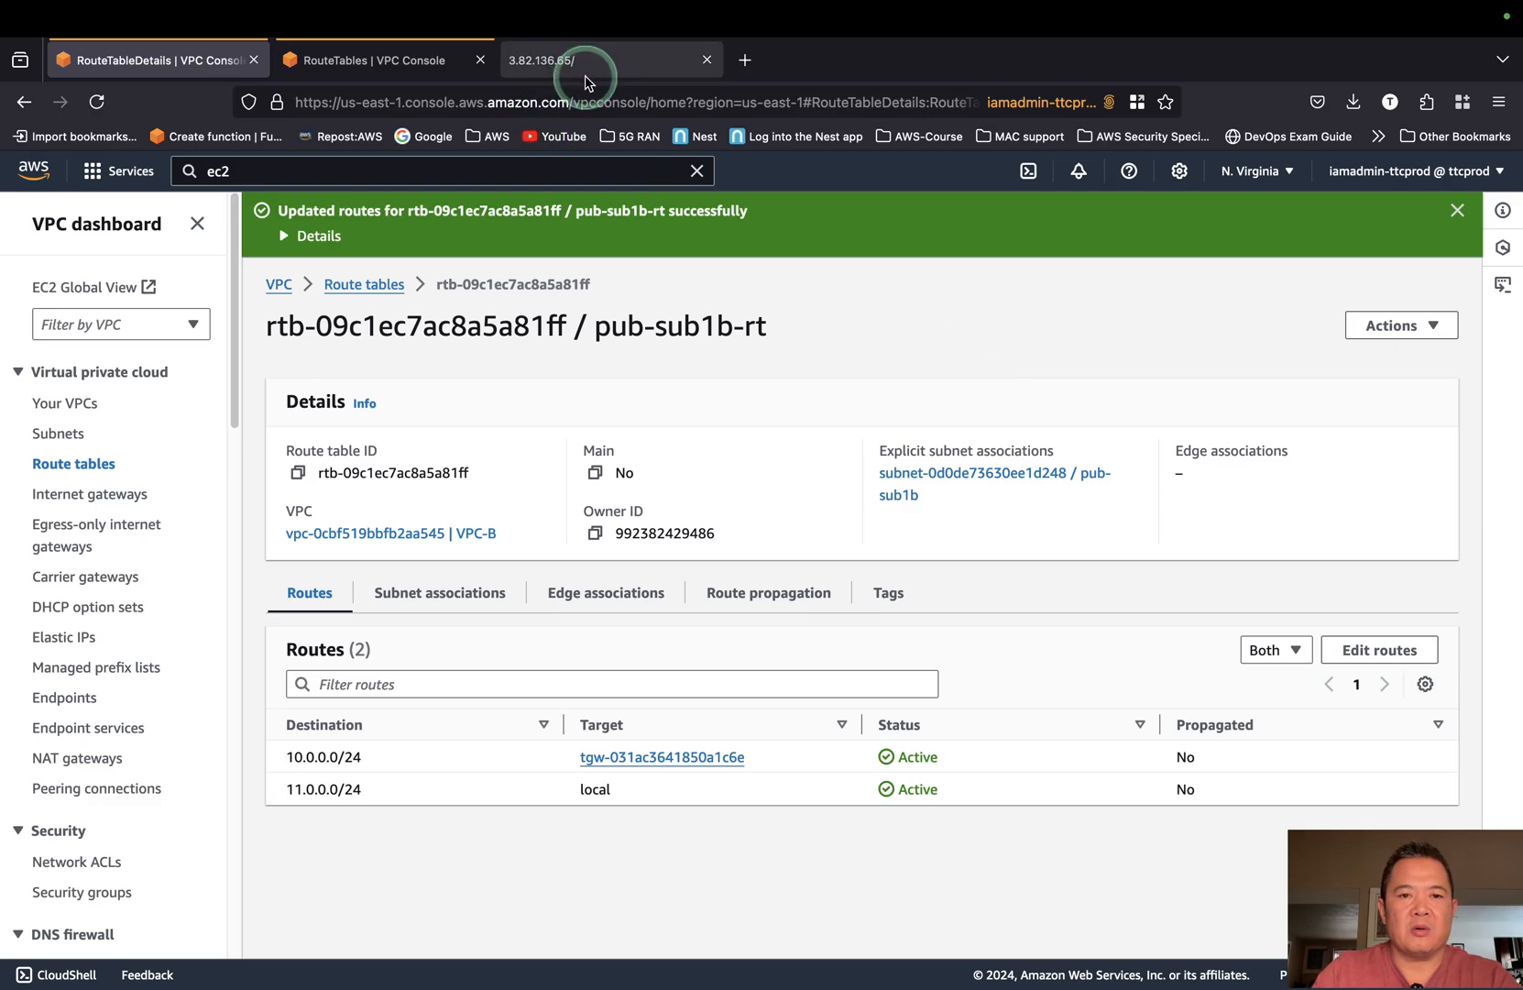
Switch to the terminal session on ec2a, stop the running ping and test ec2b again by pinging 11.0.0.30.
{"action": "key", "text": "super+Tab"}
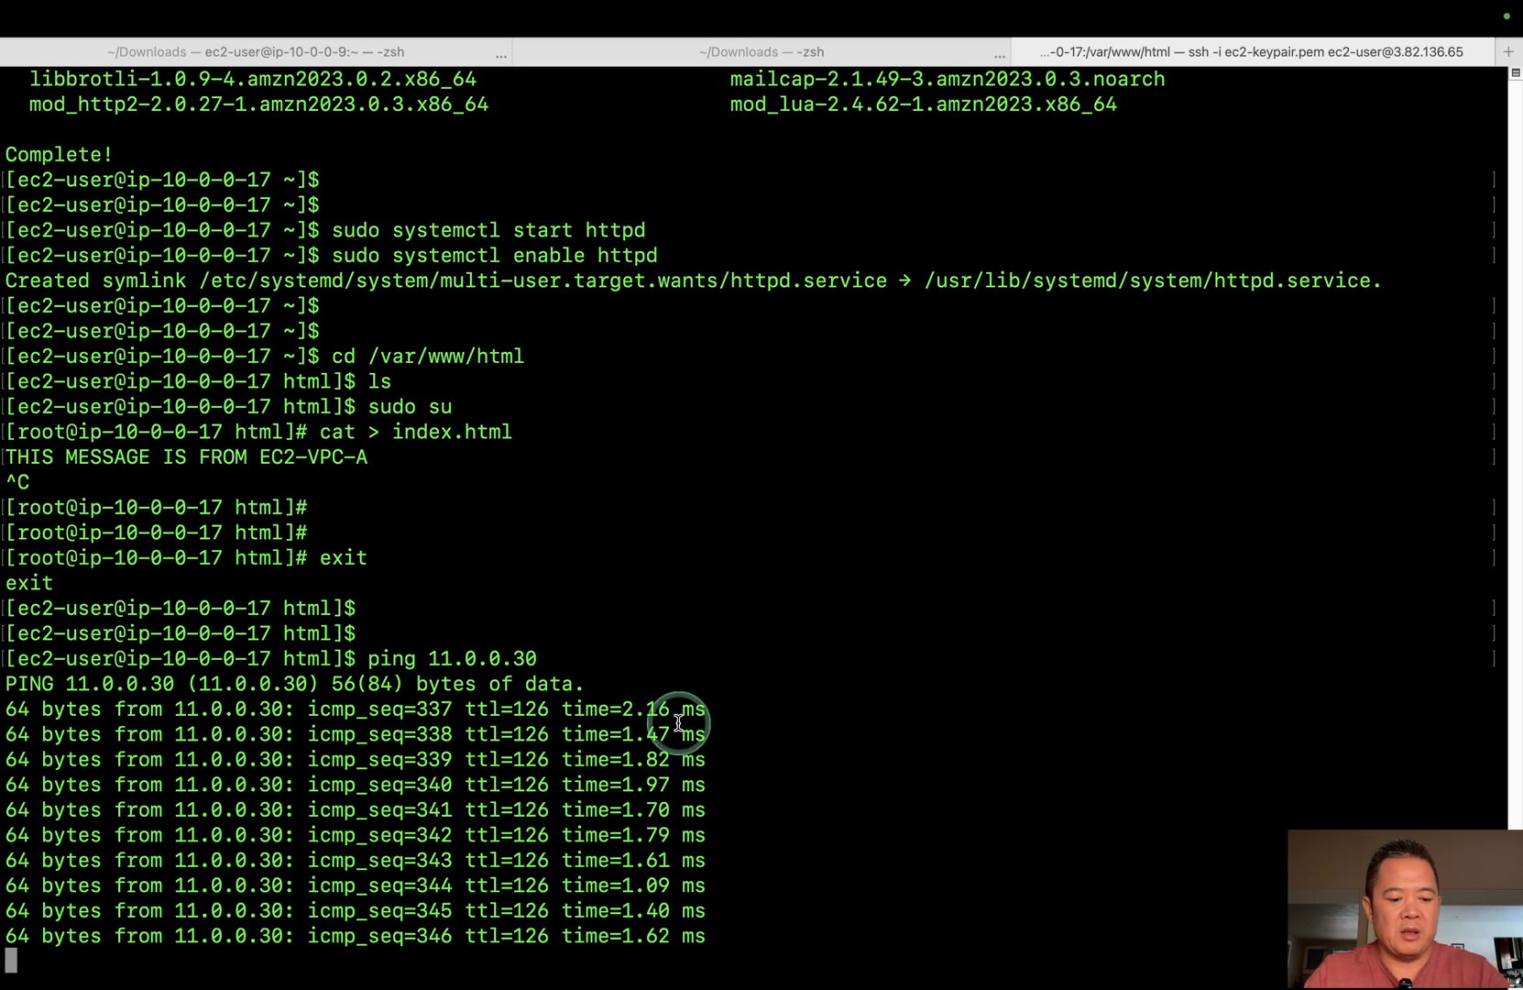
{"action": "key", "text": "ctrl+c"}
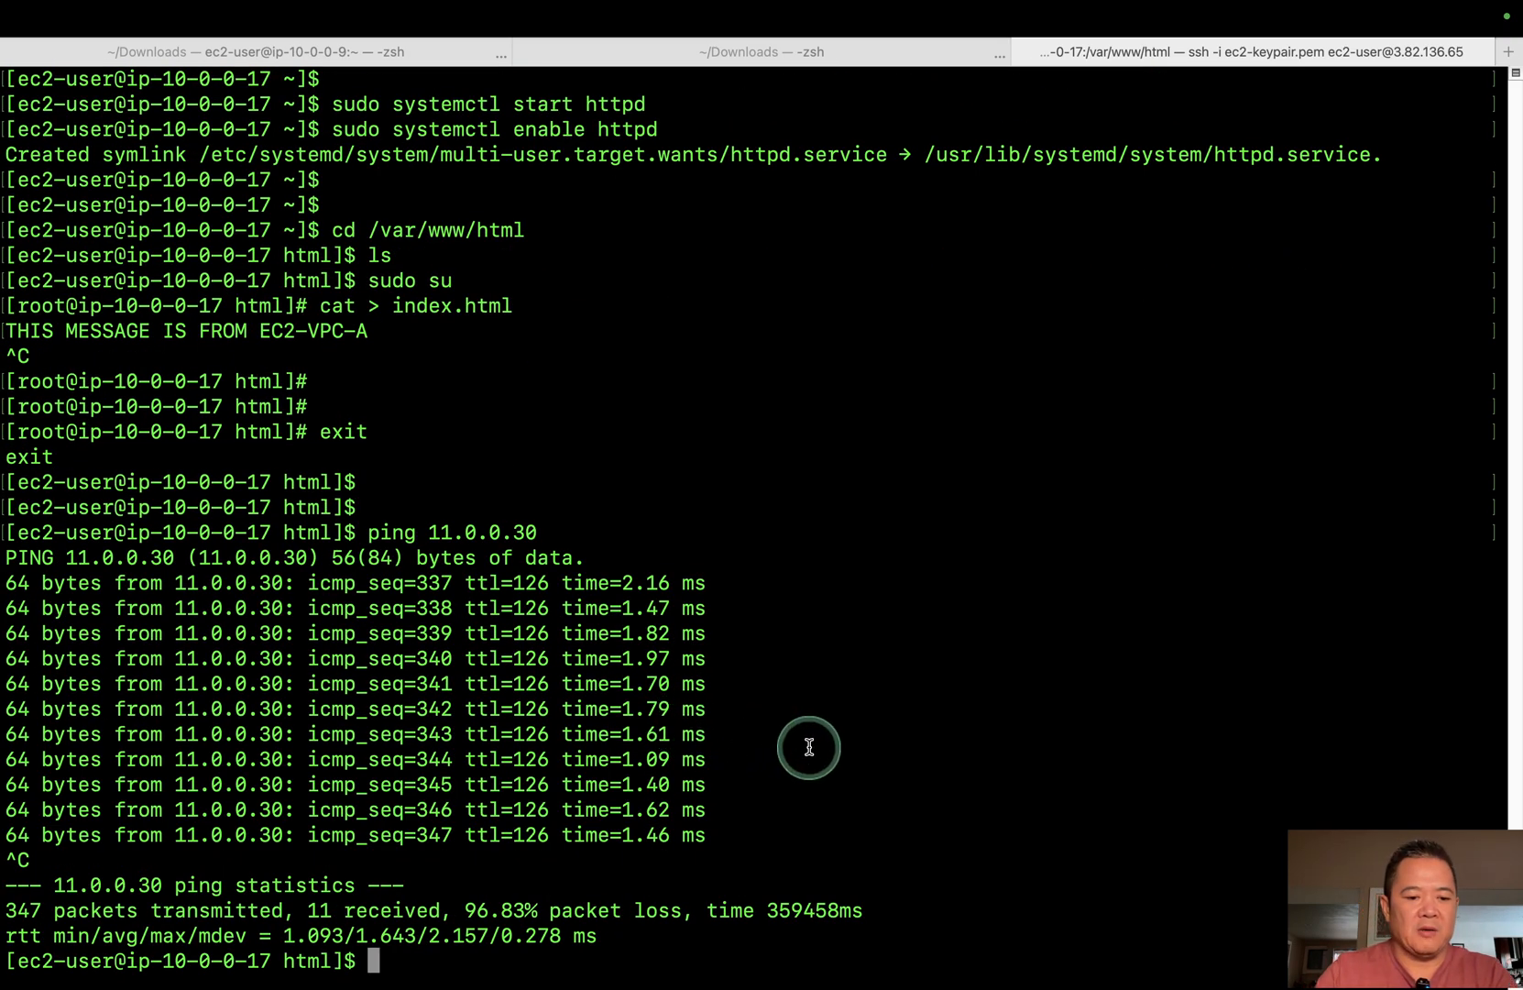
{"action": "key", "text": "Up"}
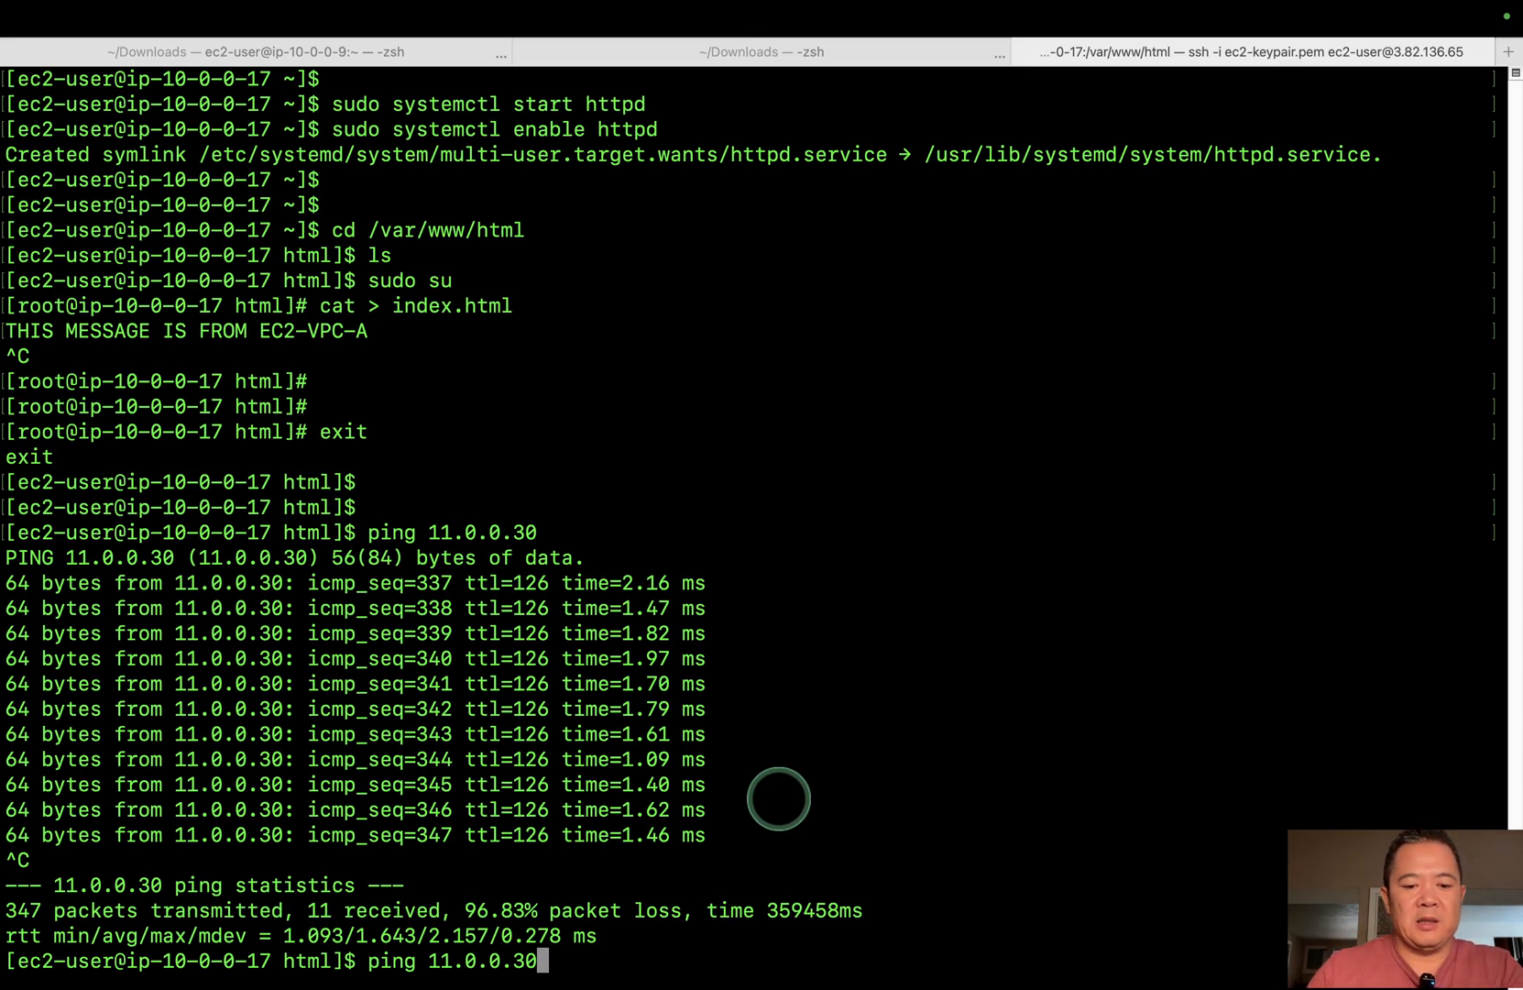
{"action": "key", "text": "Return"}
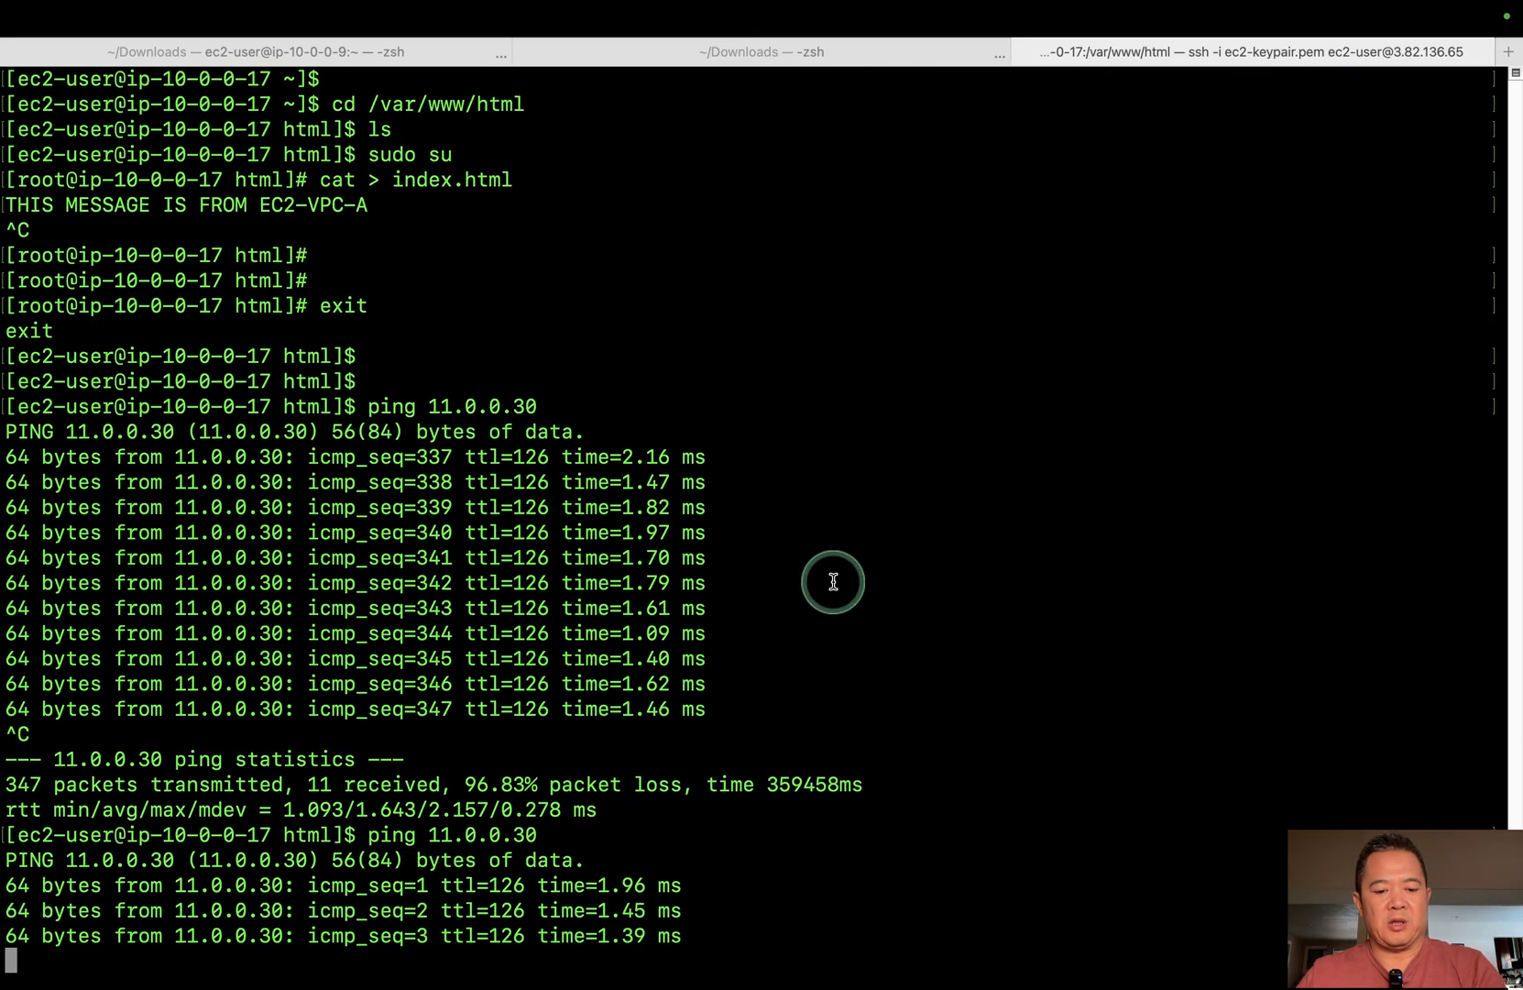
{"action": "key", "text": "ctrl+c"}
Return to the AWS console in the browser and examine the details of transit gateway TGW-AB.
{"action": "key", "text": "ctrl+Left"}
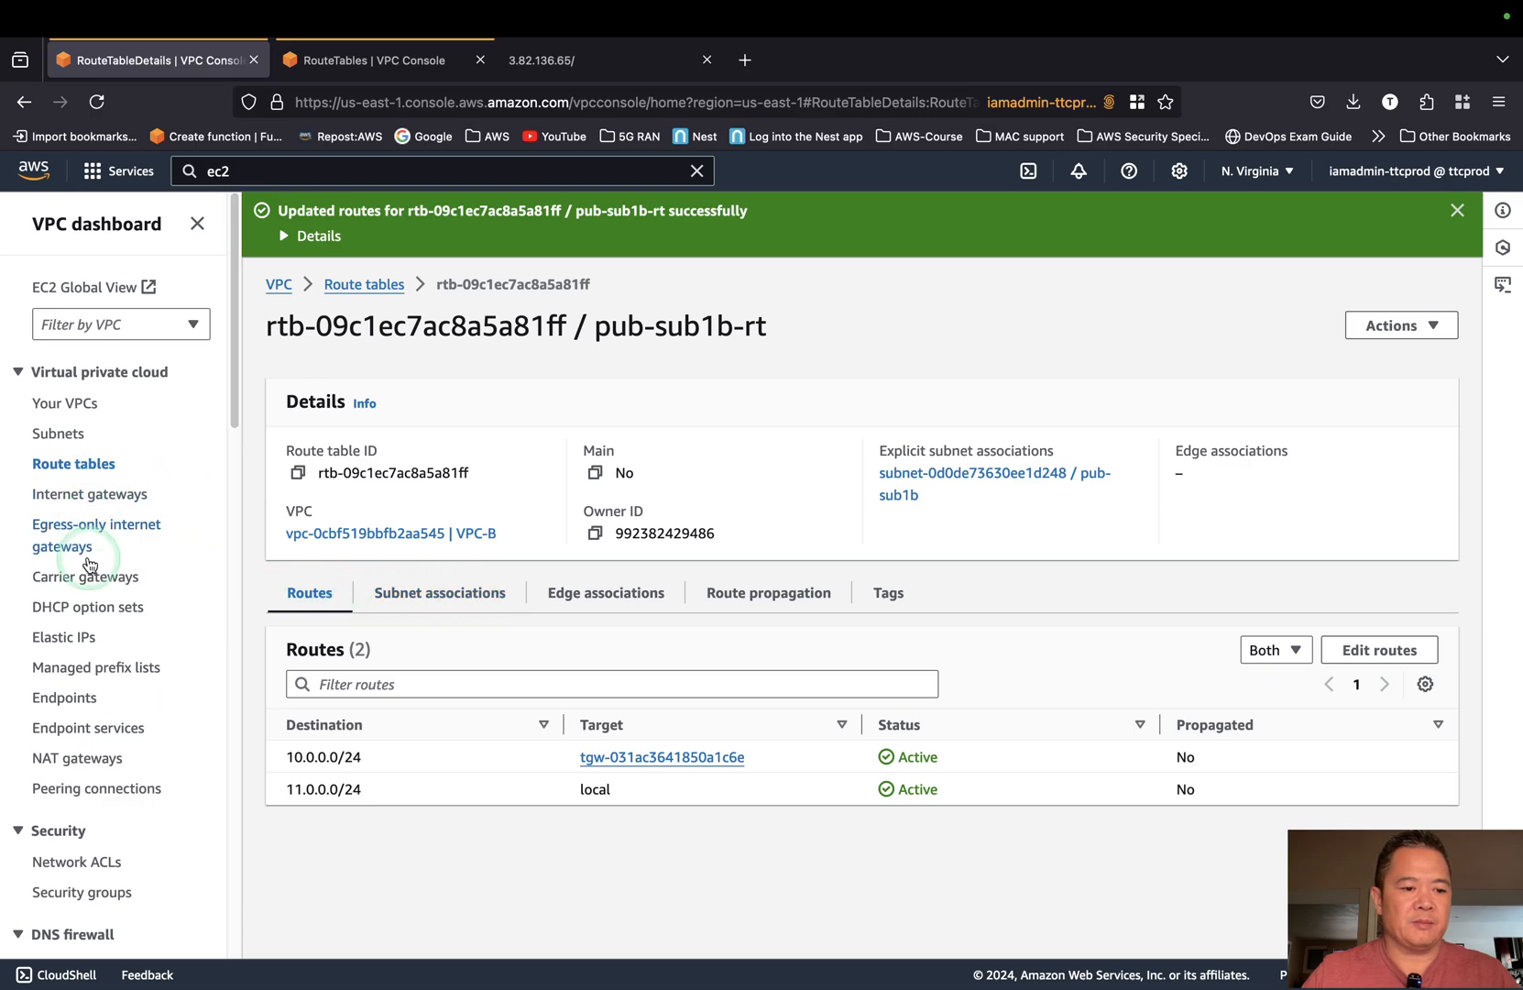
{"action": "scroll", "coordinate": [101, 623], "scroll_direction": "down", "scroll_amount": 2}
{"action": "scroll", "coordinate": [91, 550], "scroll_direction": "up", "scroll_amount": 1}
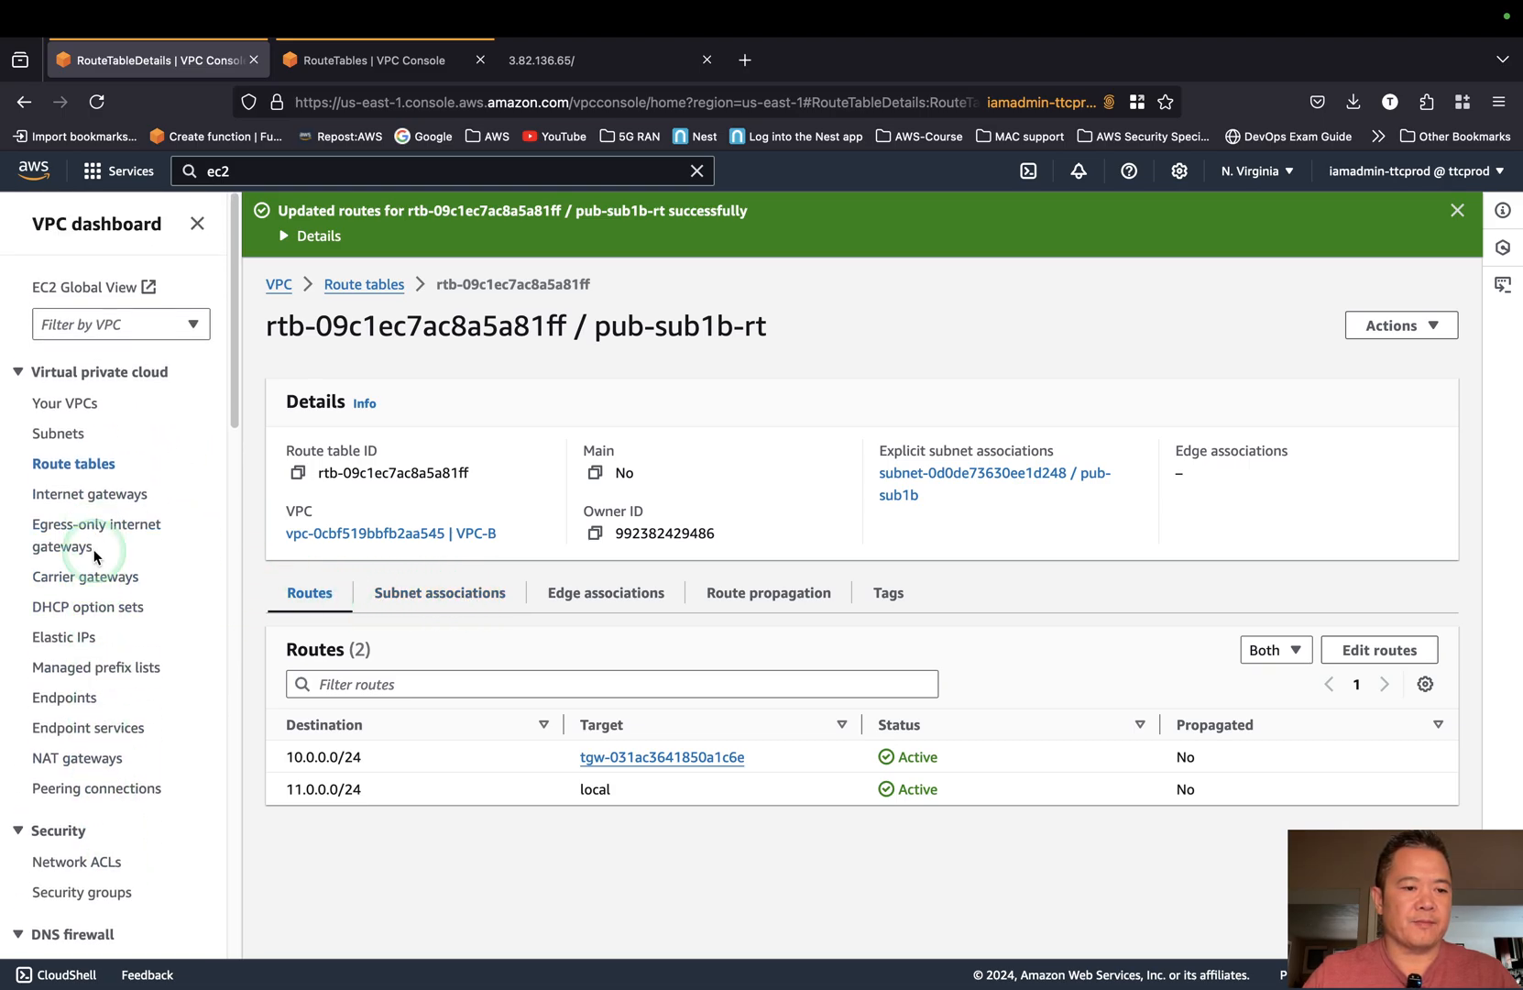
{"action": "scroll", "coordinate": [101, 697], "scroll_direction": "down", "scroll_amount": 10}
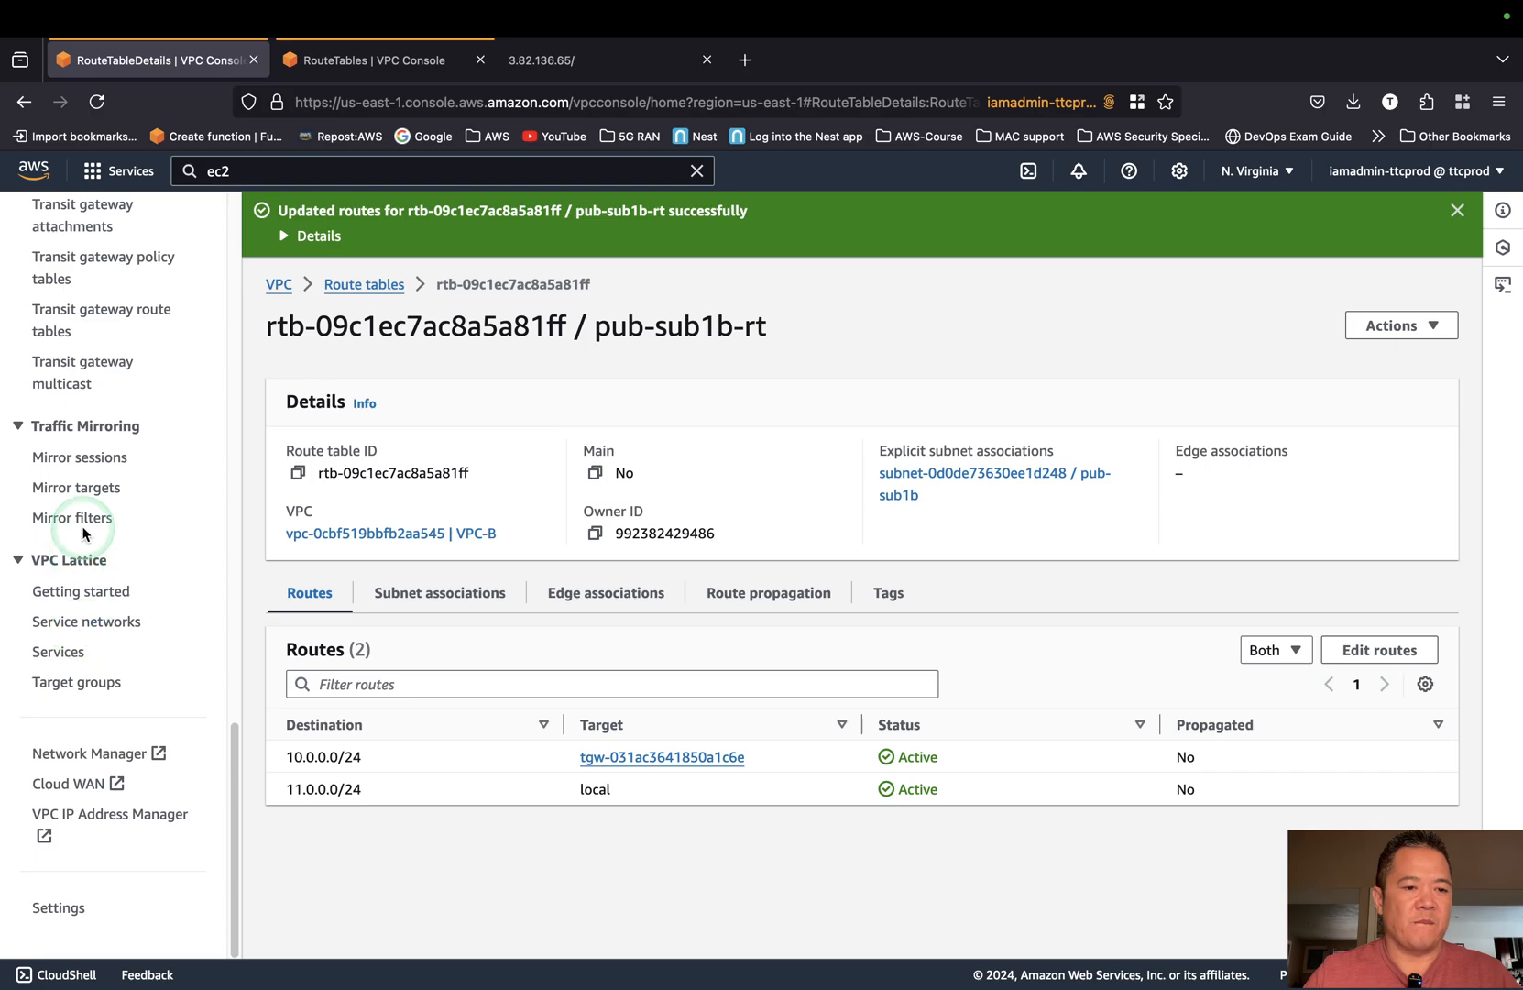
{"action": "scroll", "coordinate": [102, 327], "scroll_direction": "up", "scroll_amount": 3}
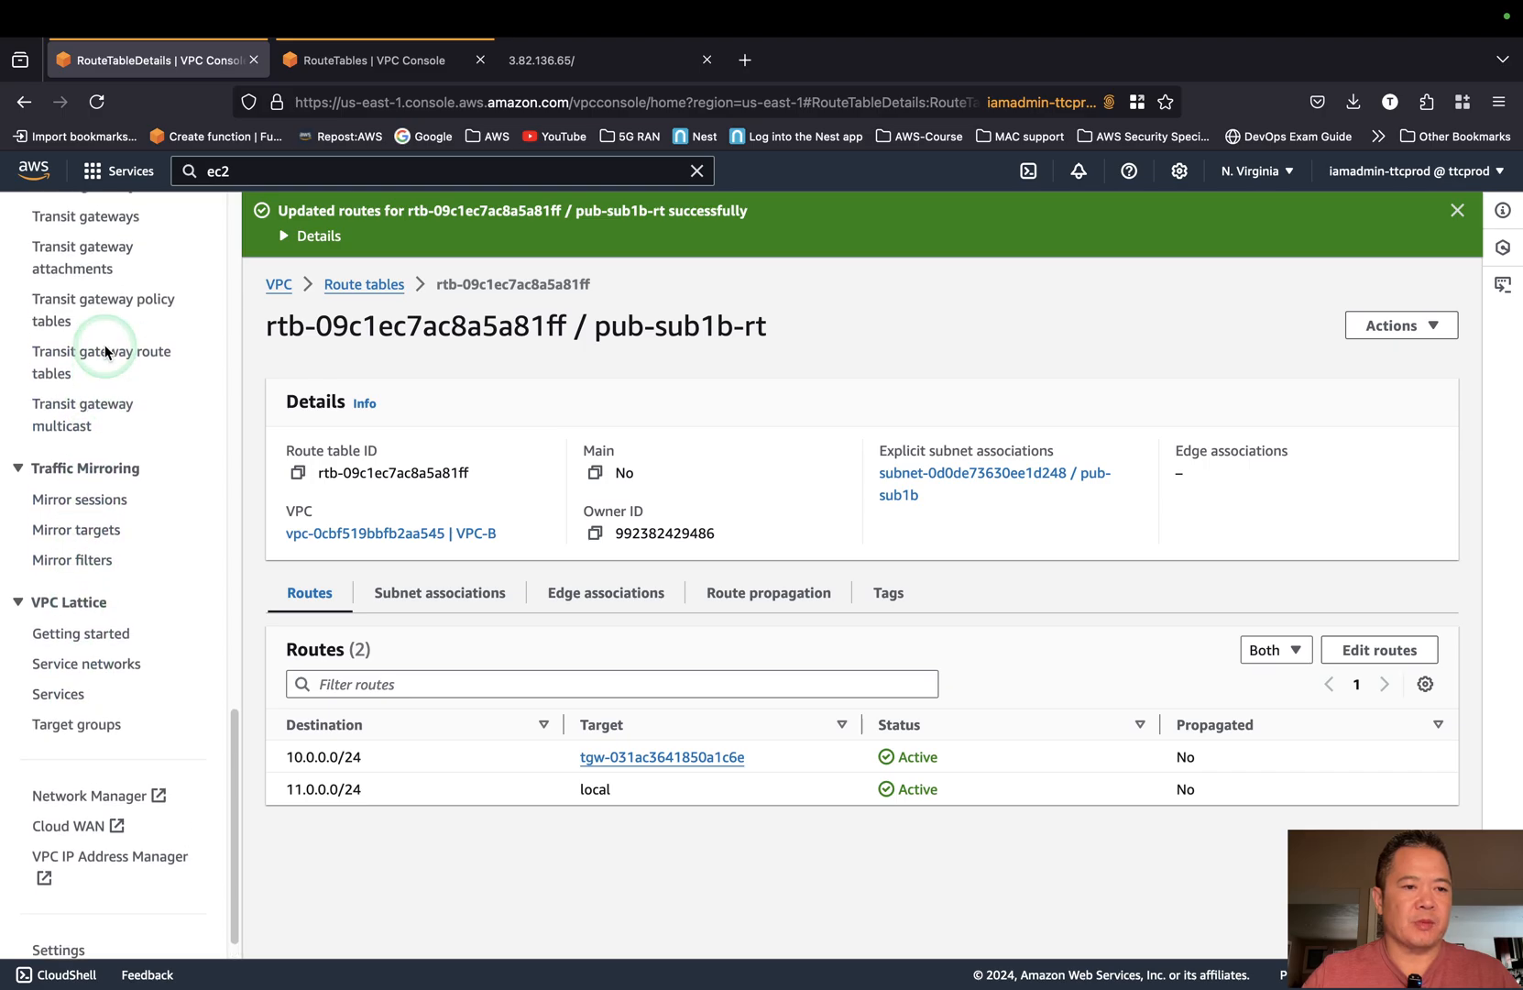
{"action": "left_click", "coordinate": [116, 339]}
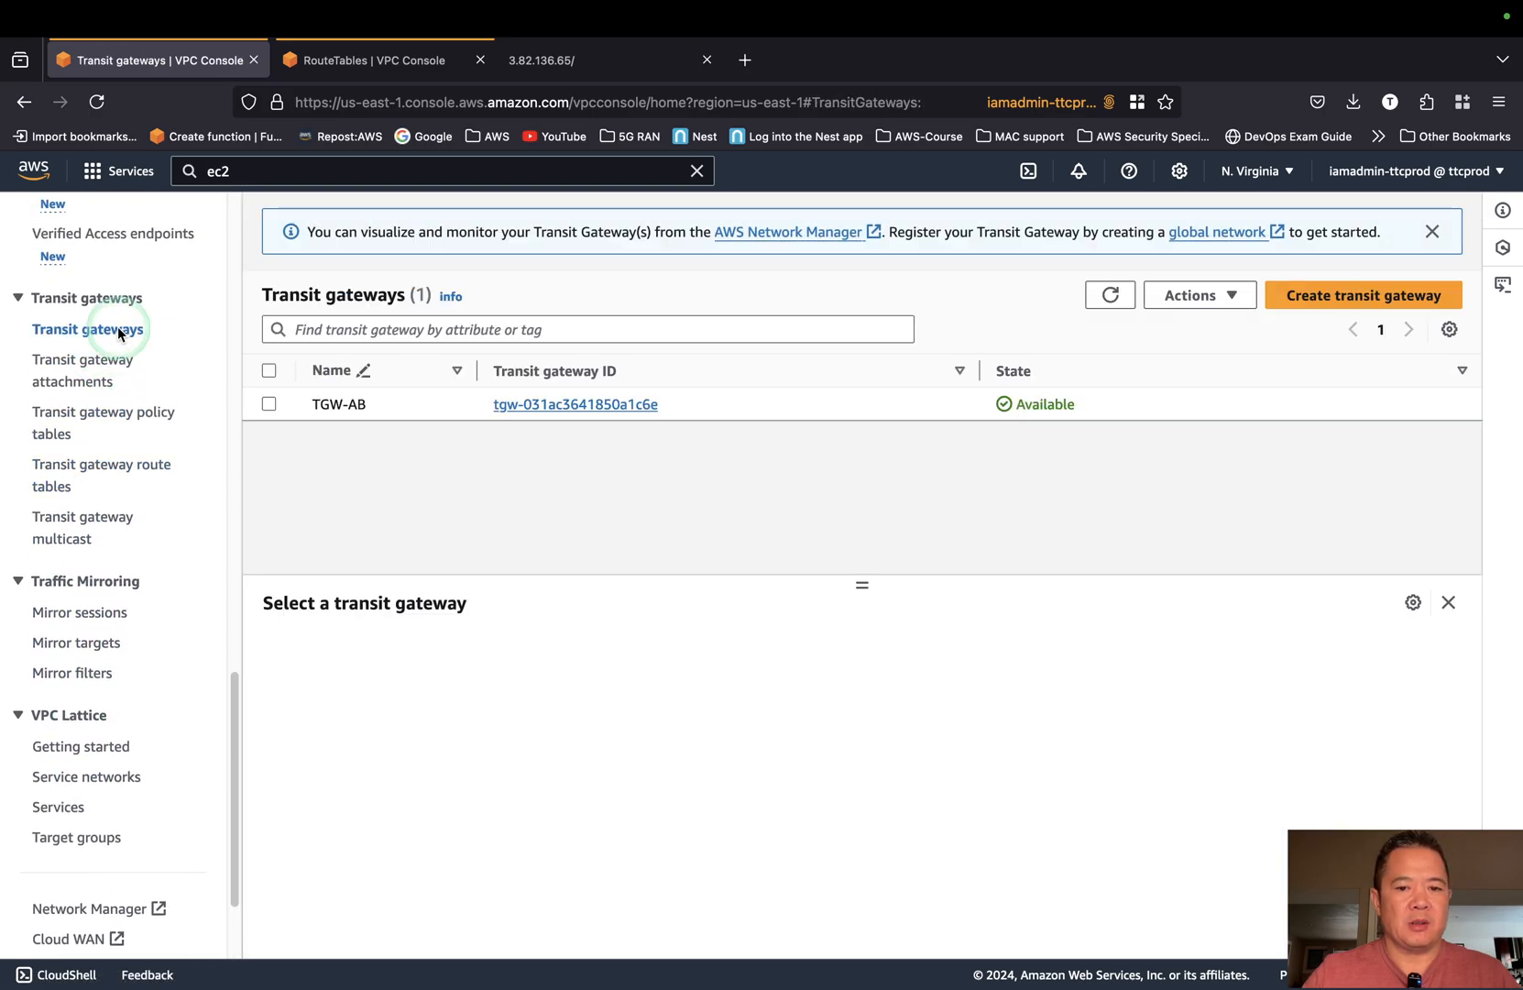
{"action": "left_click", "coordinate": [268, 405]}
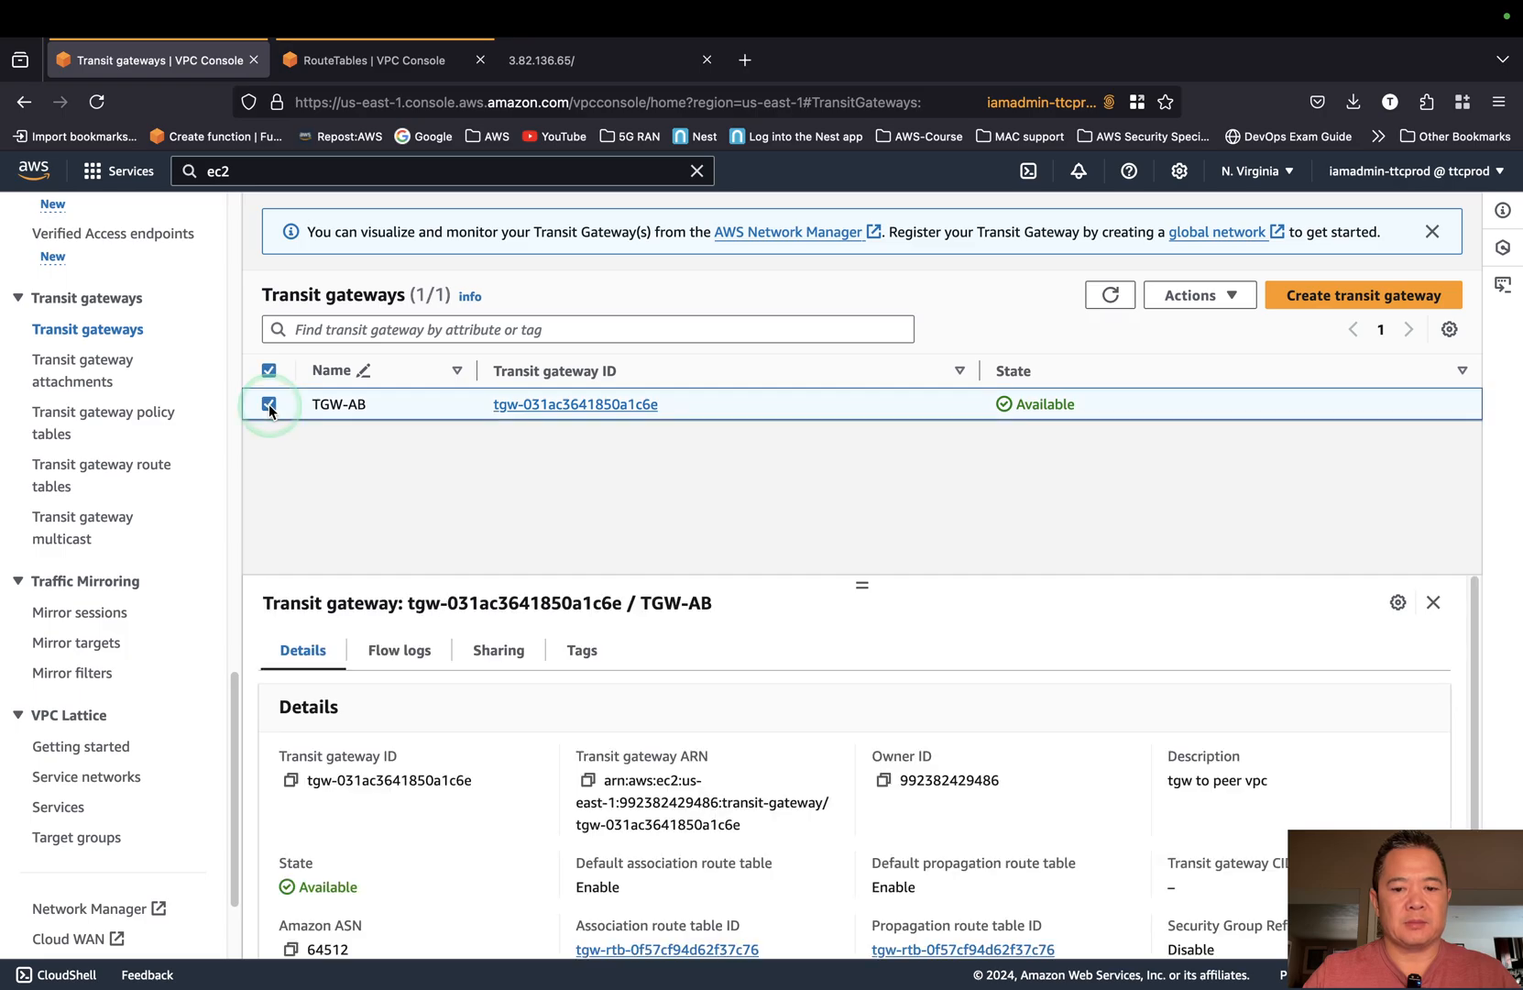
{"action": "scroll", "coordinate": [917, 641], "scroll_direction": "down", "scroll_amount": 1}
{"action": "scroll", "coordinate": [918, 641], "scroll_direction": "up", "scroll_amount": 1}
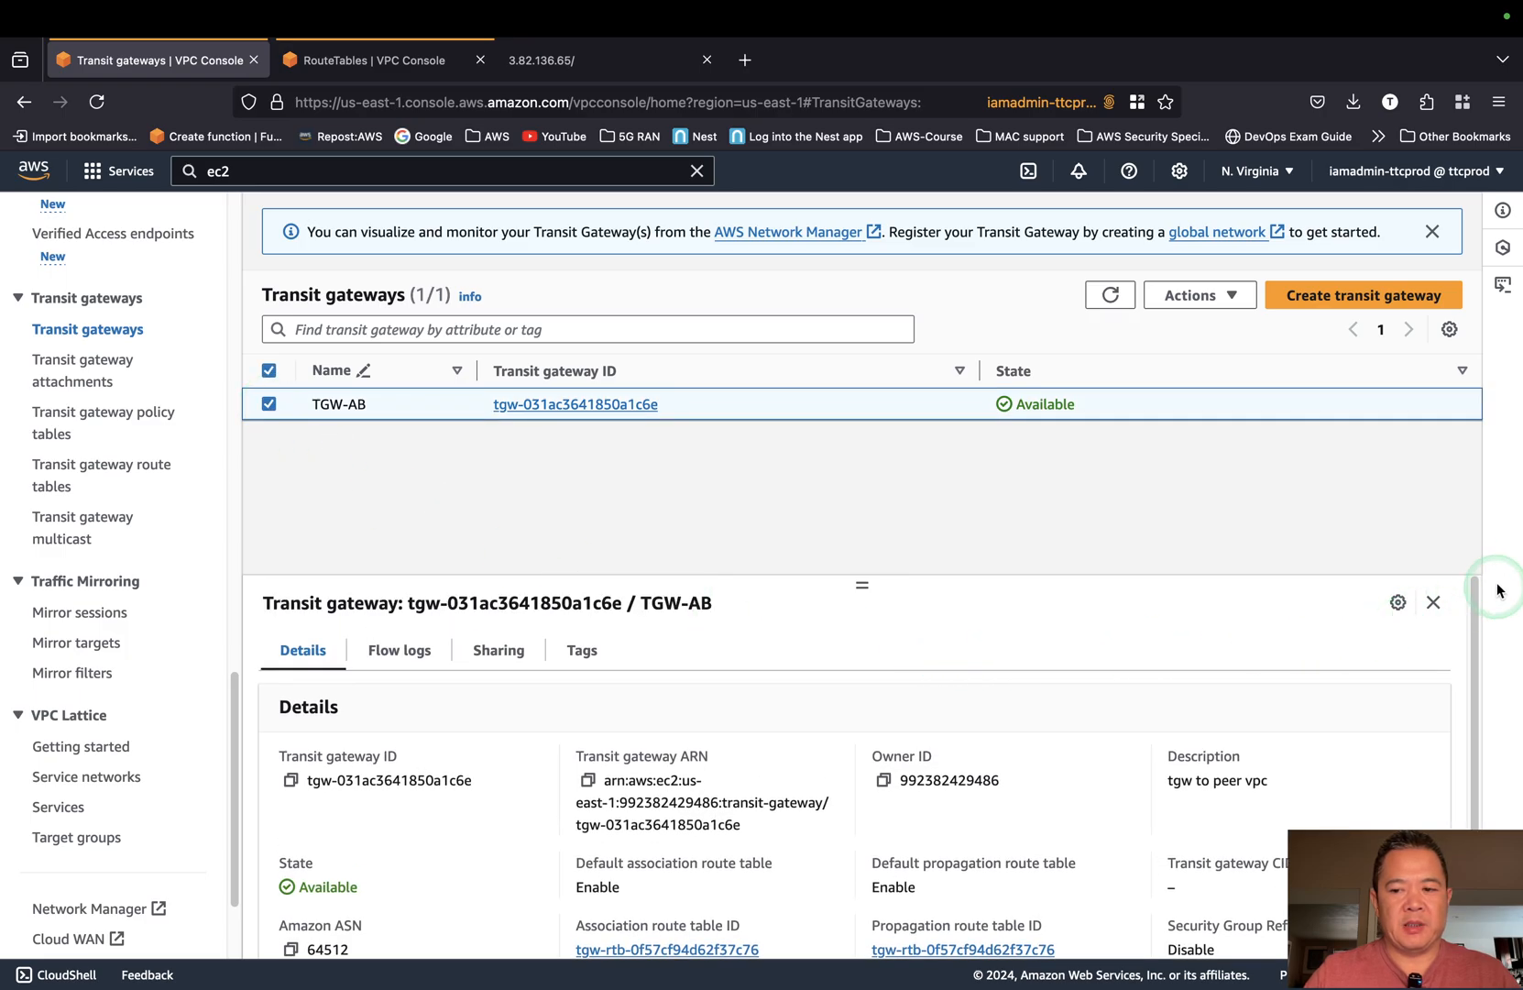
{"action": "left_click_drag", "start_coordinate": [1472, 605], "coordinate": [1468, 690]}
{"action": "left_click_drag", "start_coordinate": [1465, 764], "coordinate": [1473, 605]}
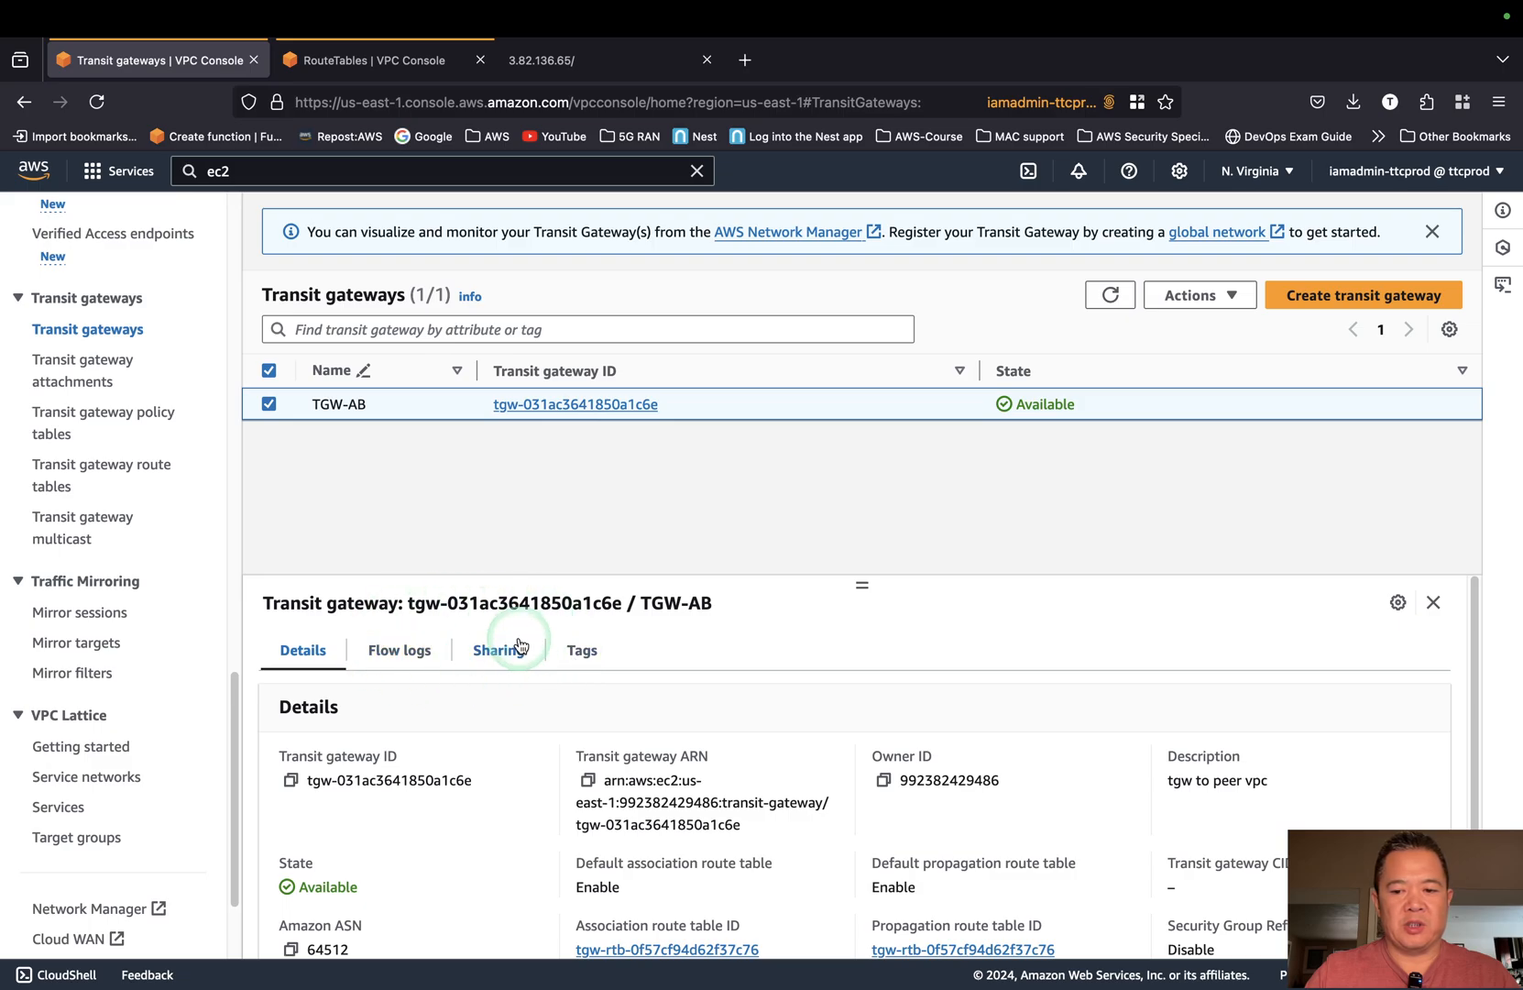
{"action": "scroll", "coordinate": [995, 661], "scroll_direction": "down", "scroll_amount": 1}
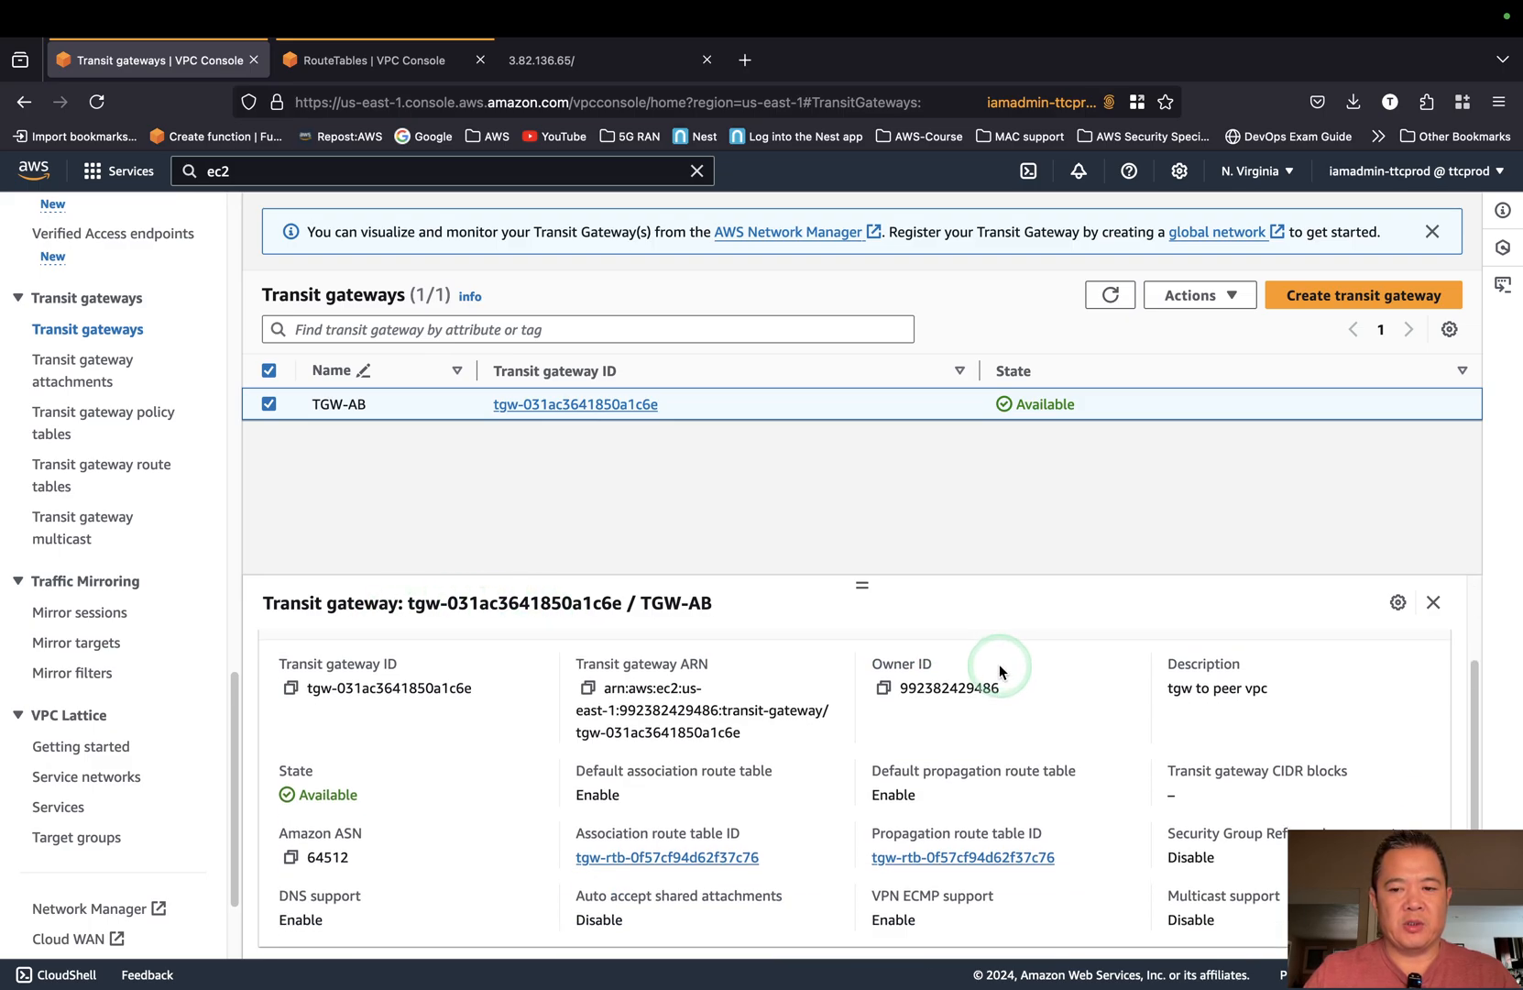
{"action": "scroll", "coordinate": [998, 668], "scroll_direction": "up", "scroll_amount": 1}
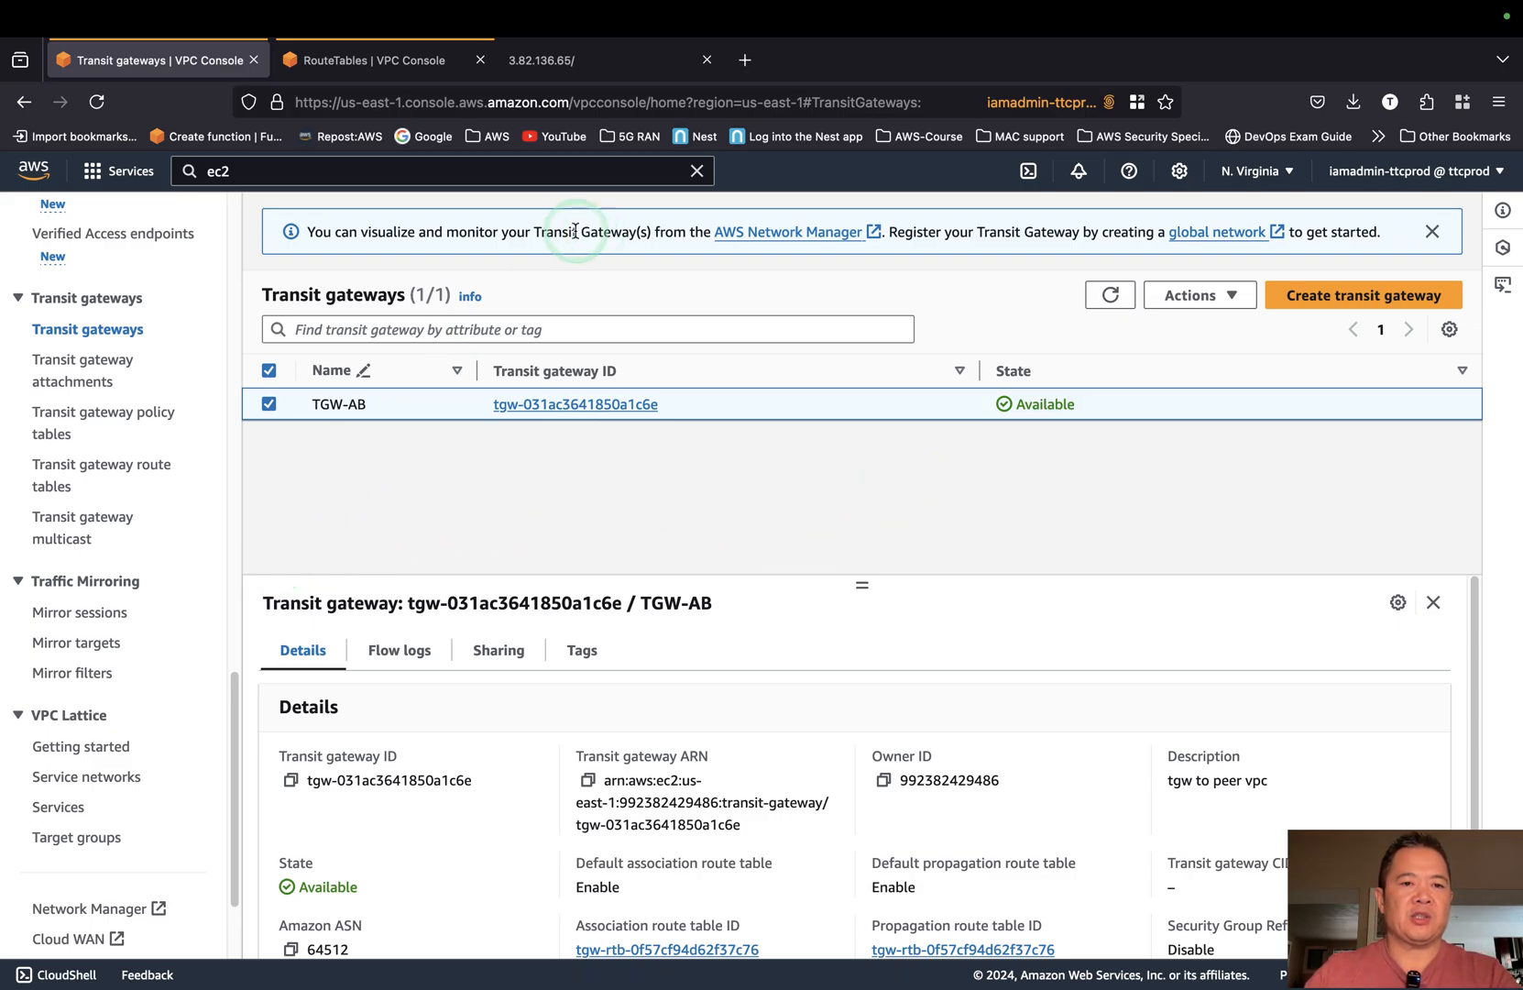
Open the EC2 service and list the running instances.
{"action": "left_click", "coordinate": [287, 171]}
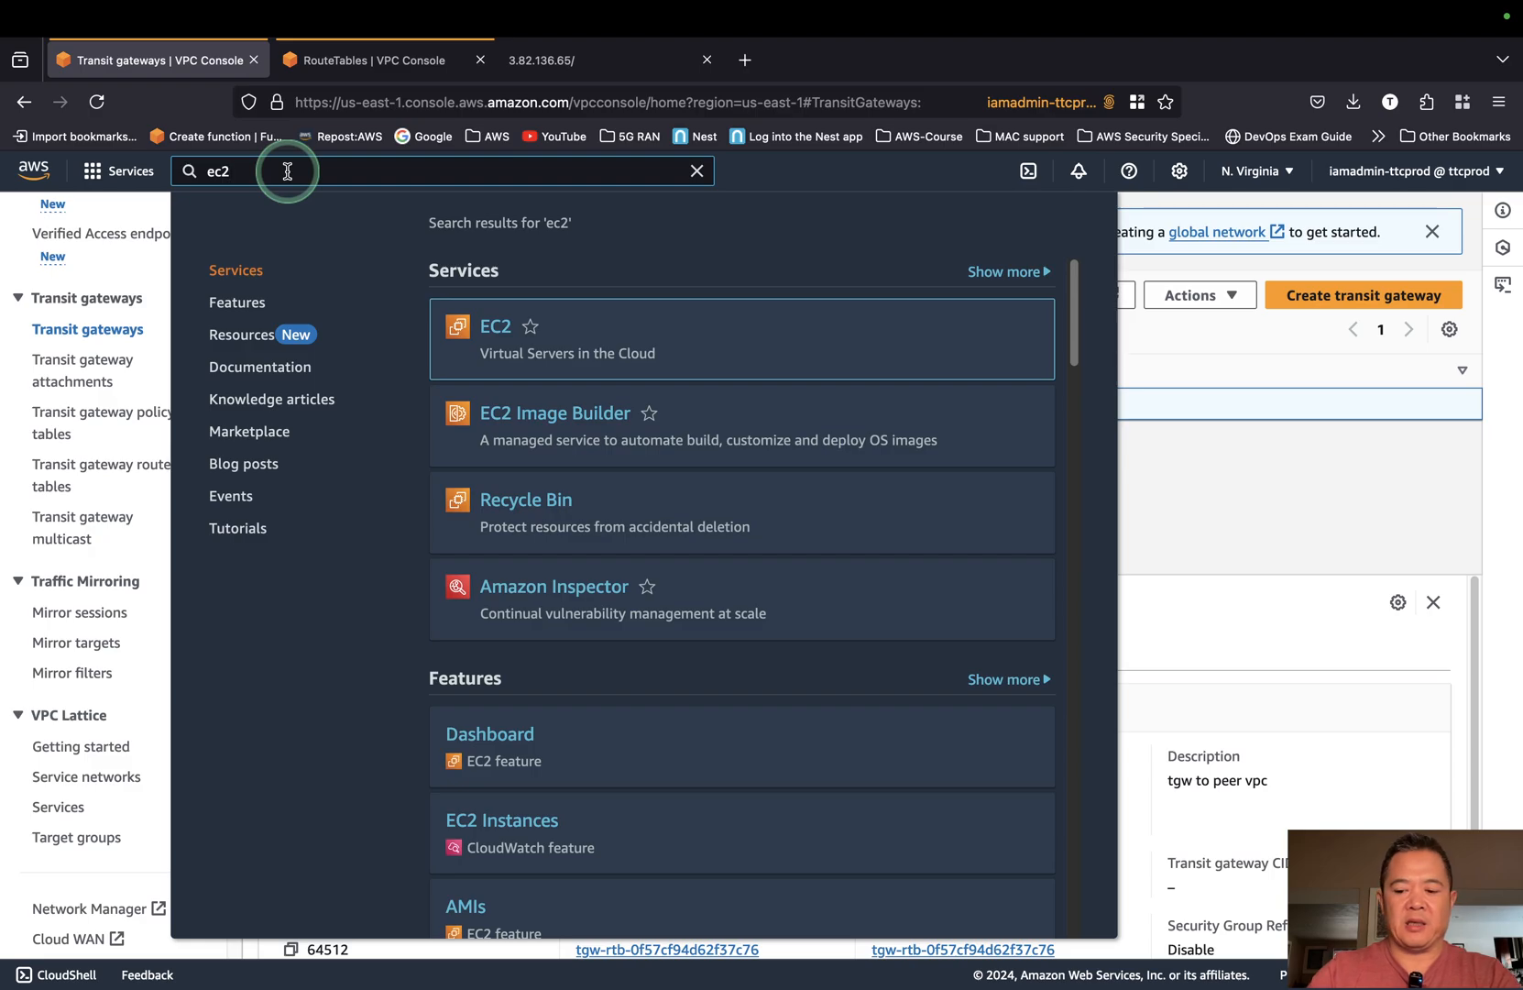
{"action": "key", "text": "Return"}
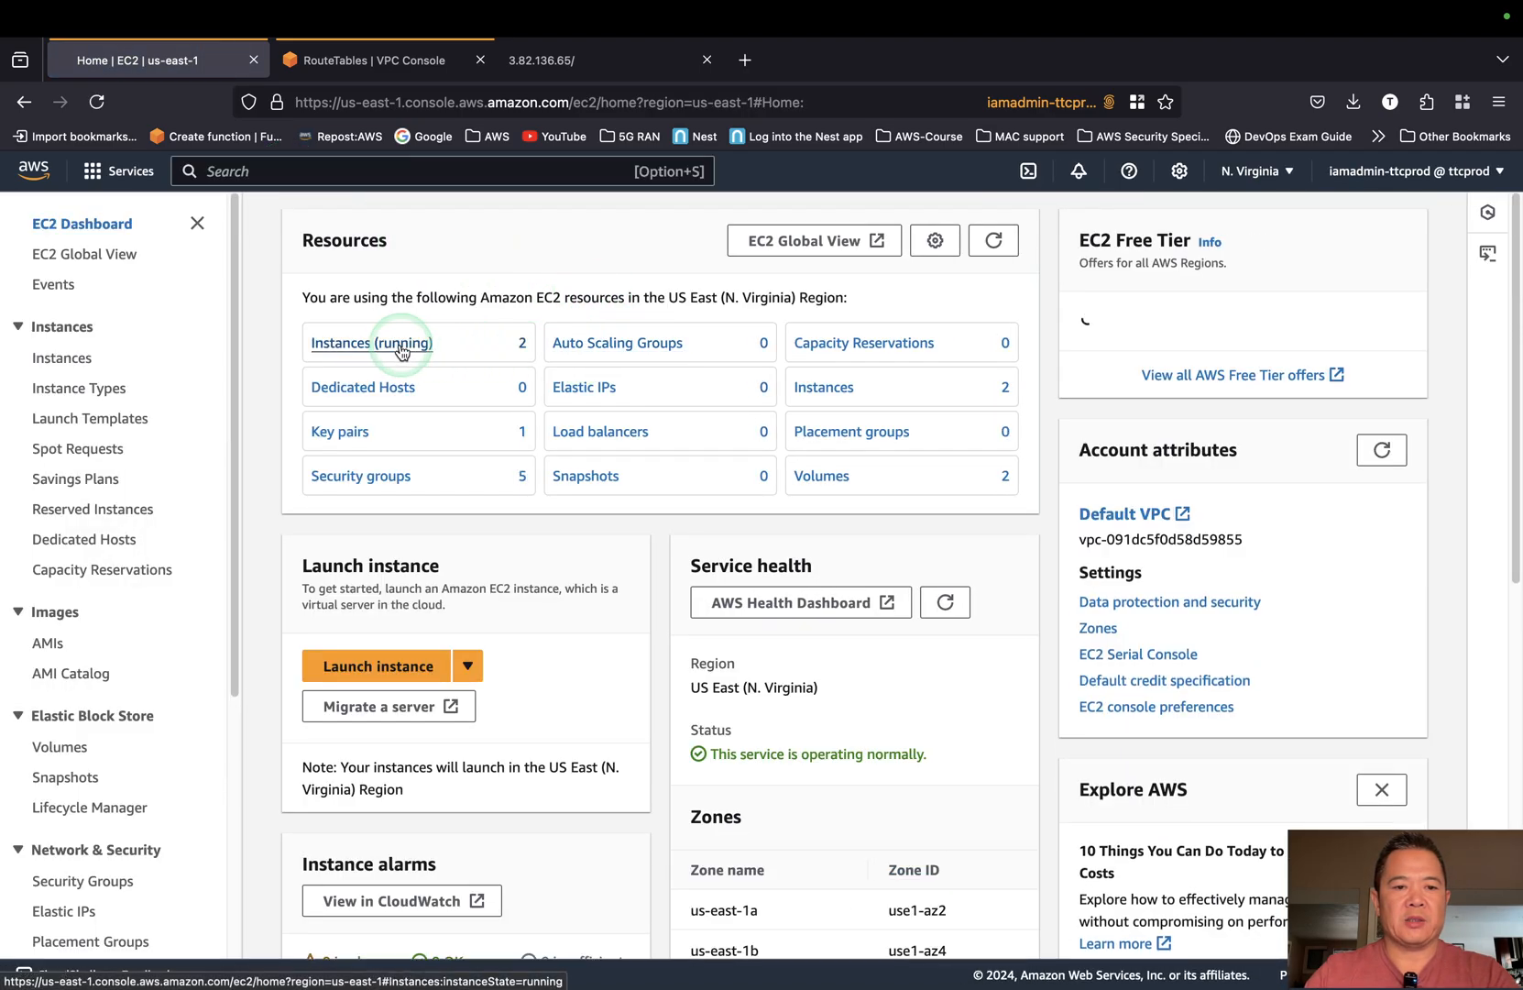
{"action": "left_click", "coordinate": [401, 349]}
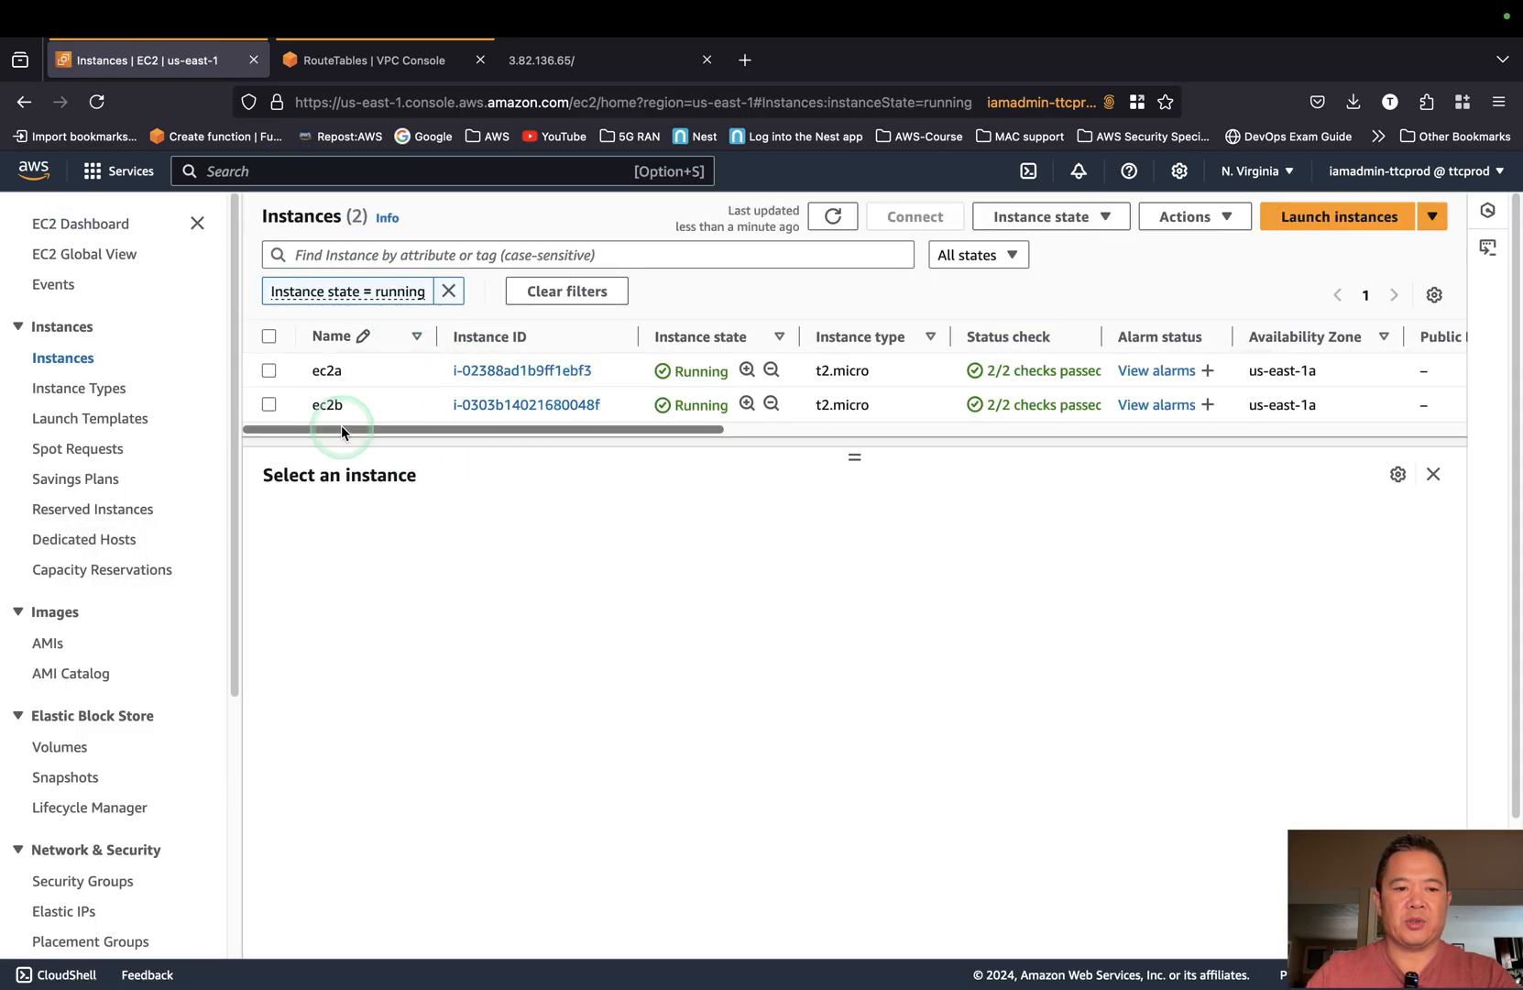
Terminate the instances ec2a and ec2b together, then refresh the instance list.
{"action": "left_click", "coordinate": [274, 337]}
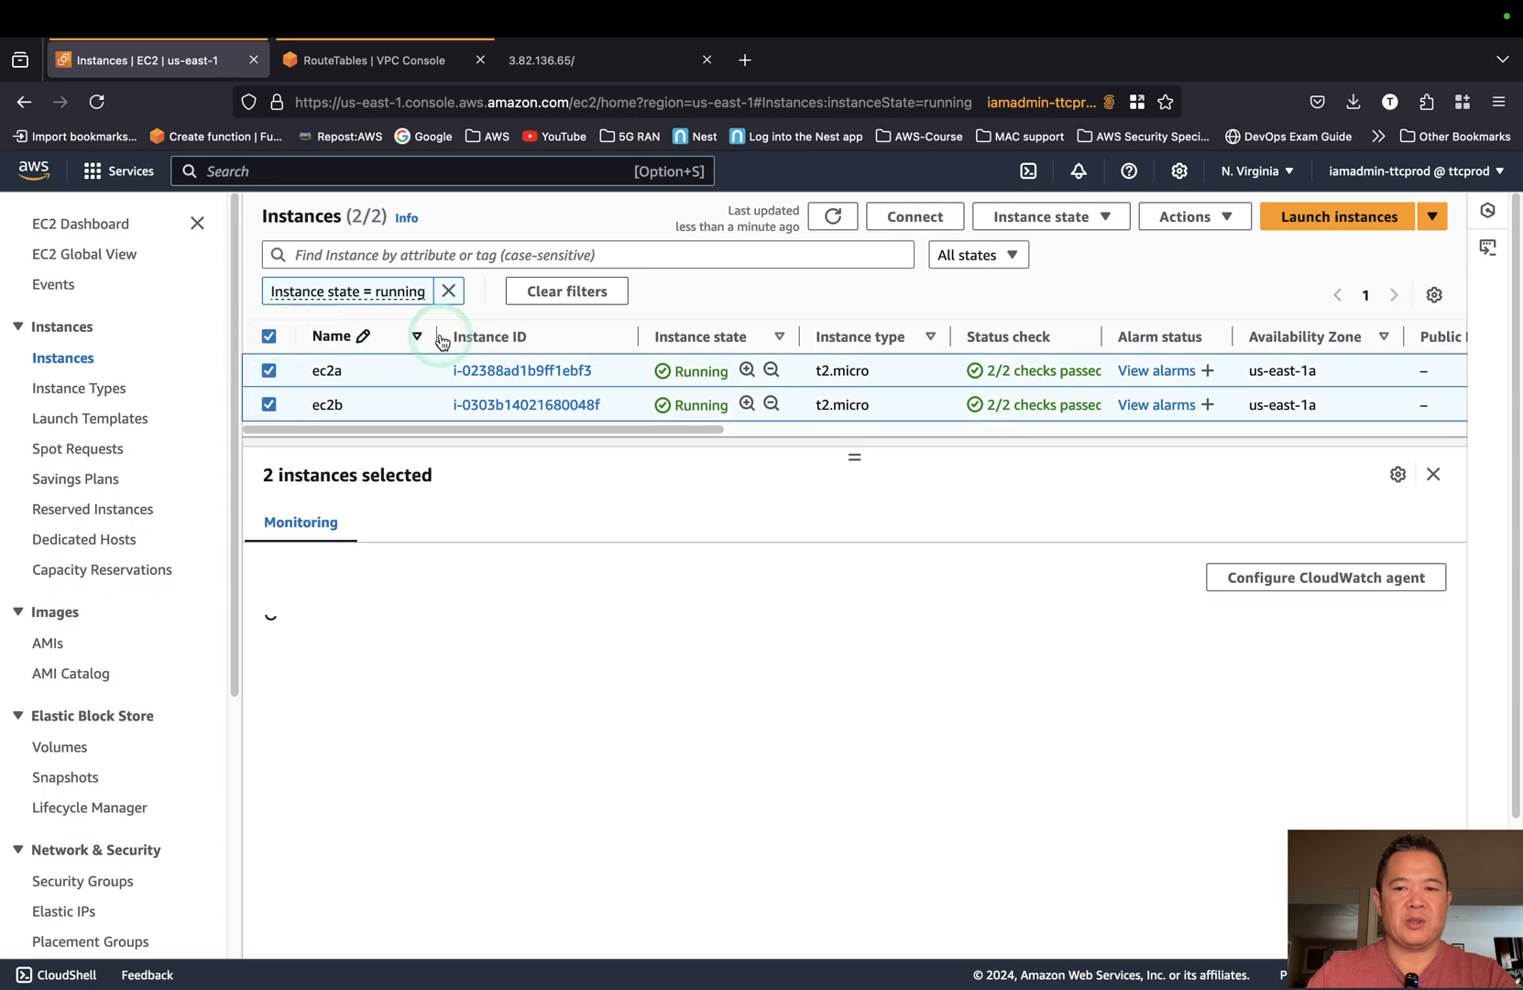
{"action": "left_click", "coordinate": [1191, 216]}
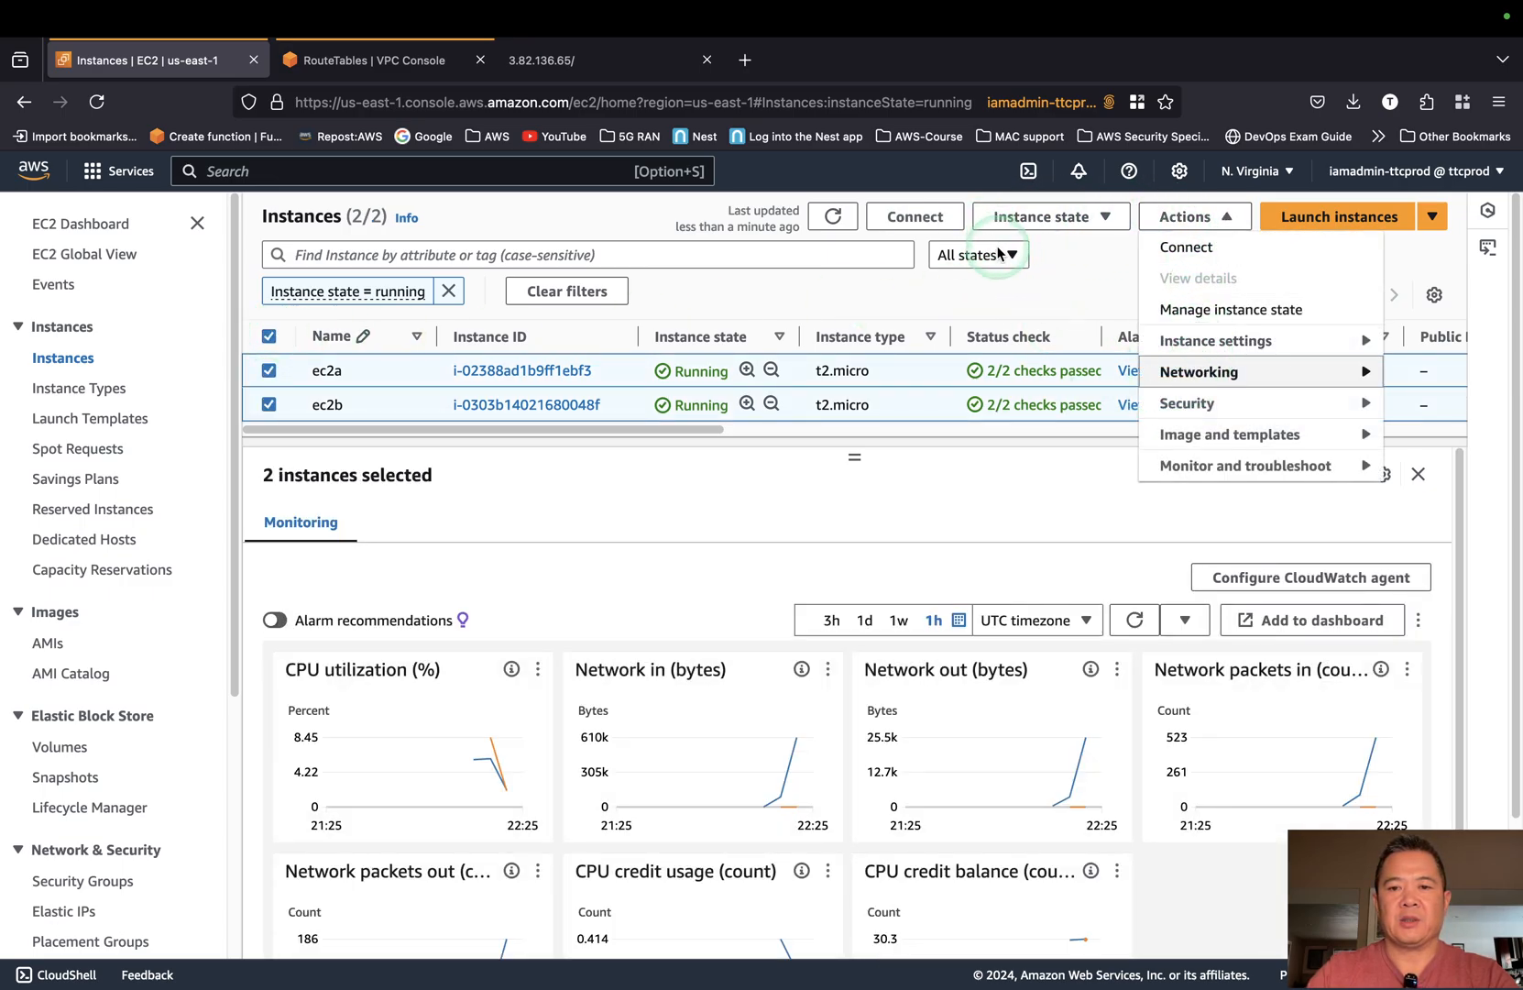
{"action": "left_click", "coordinate": [1096, 216]}
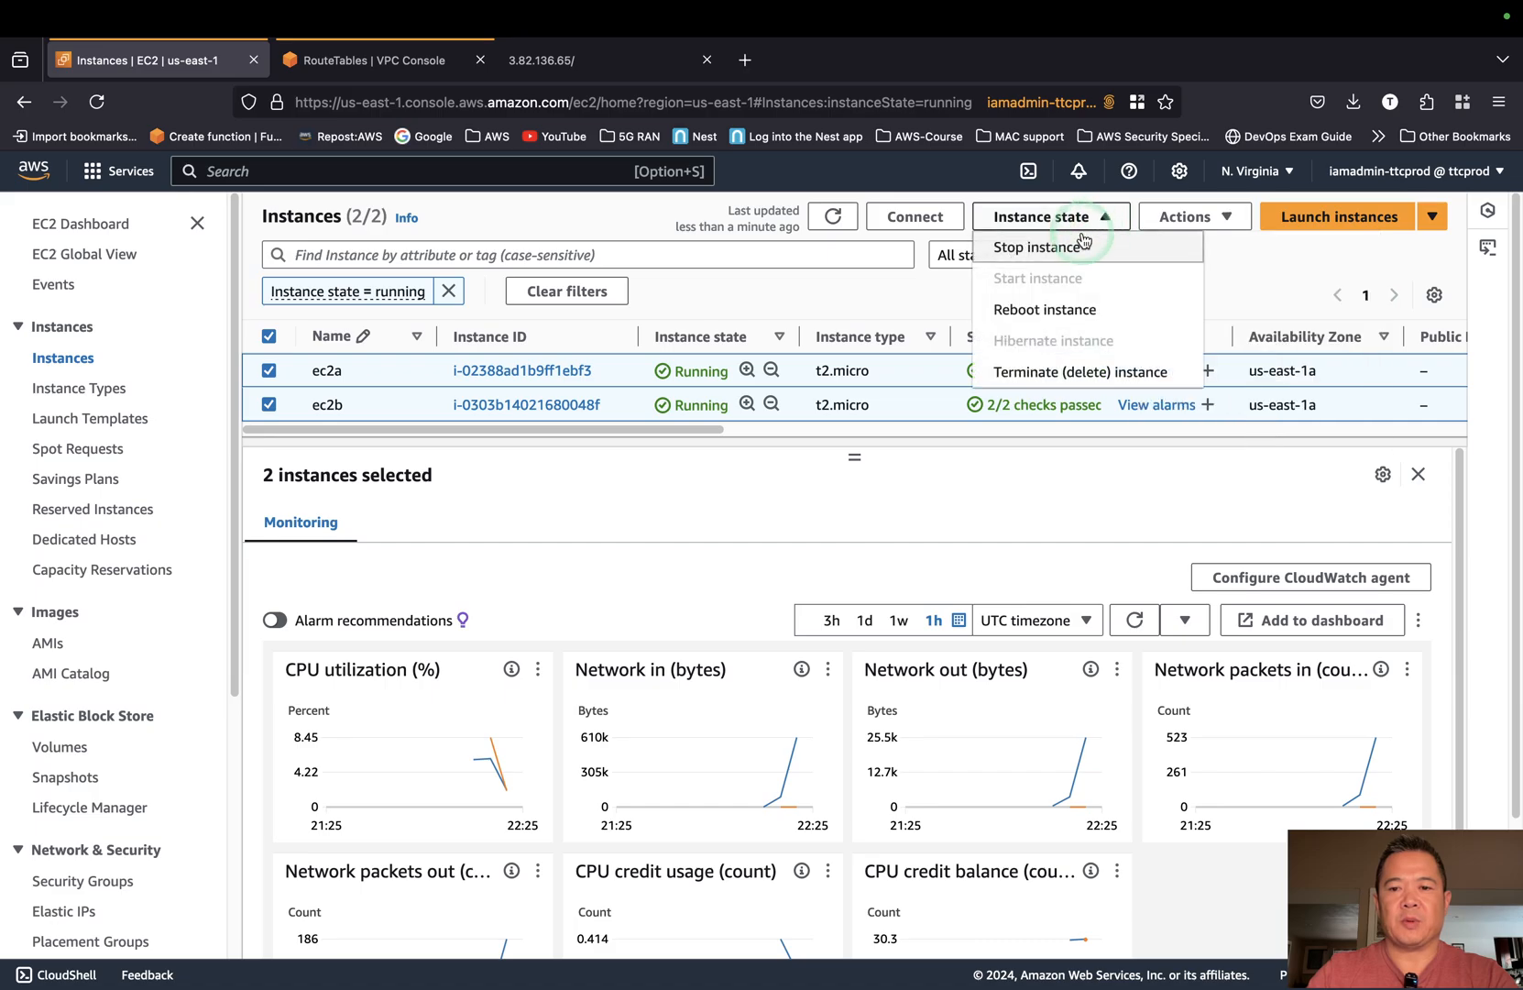
{"action": "left_click", "coordinate": [738, 537]}
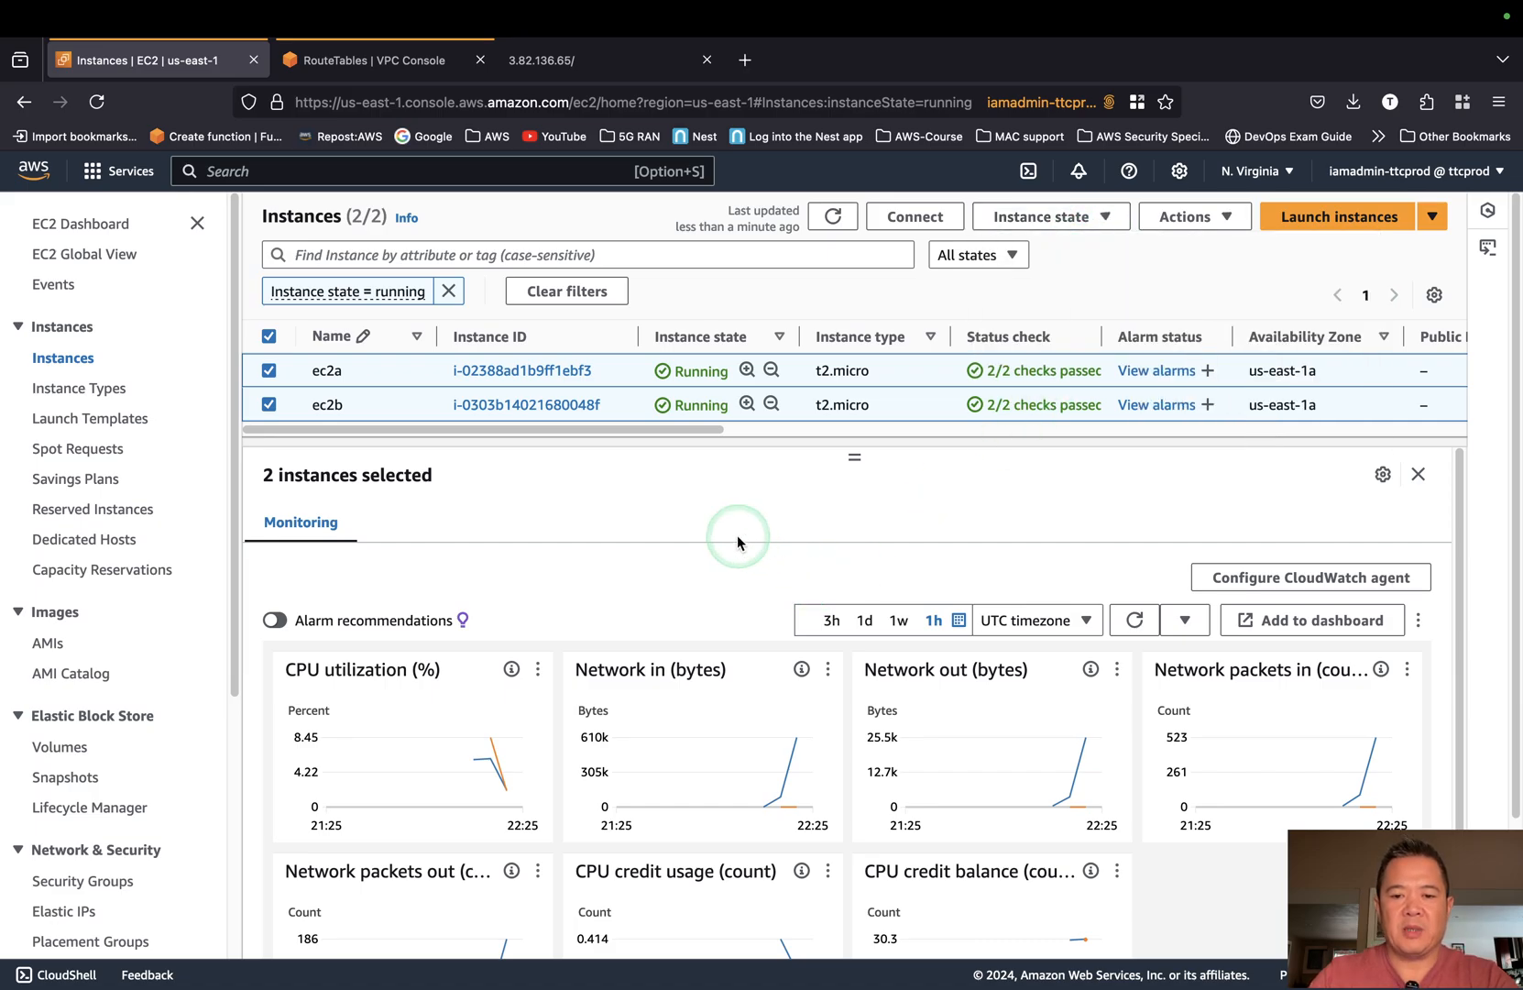
{"action": "scroll", "coordinate": [634, 586], "scroll_direction": "down", "scroll_amount": 3}
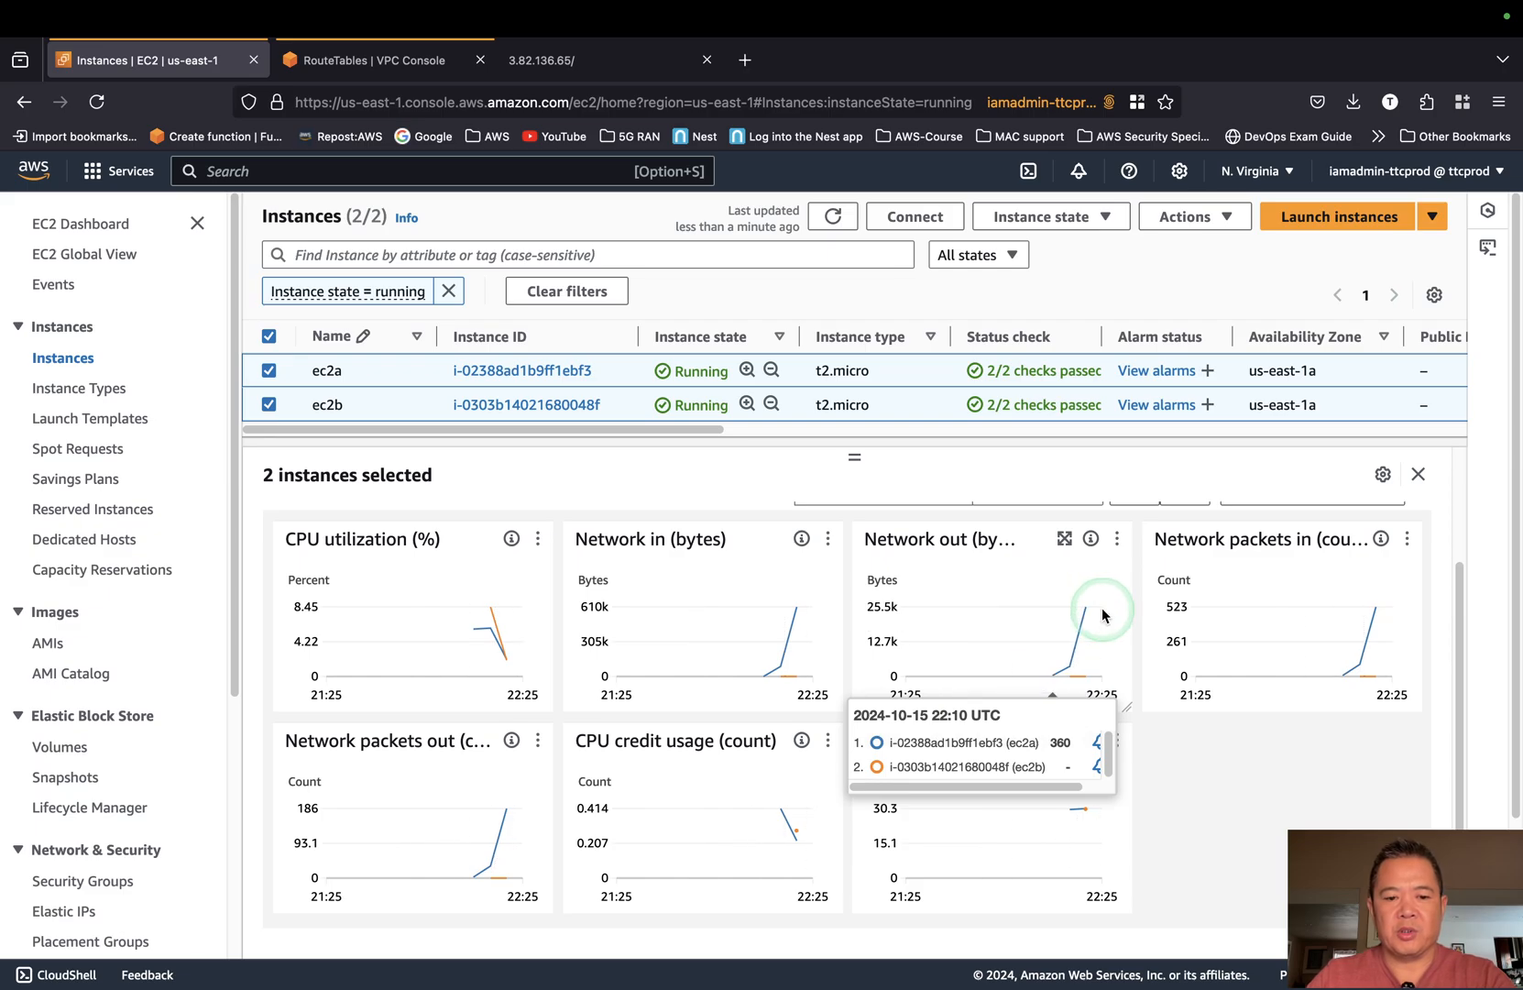
{"action": "scroll", "coordinate": [1101, 610], "scroll_direction": "up", "scroll_amount": 3}
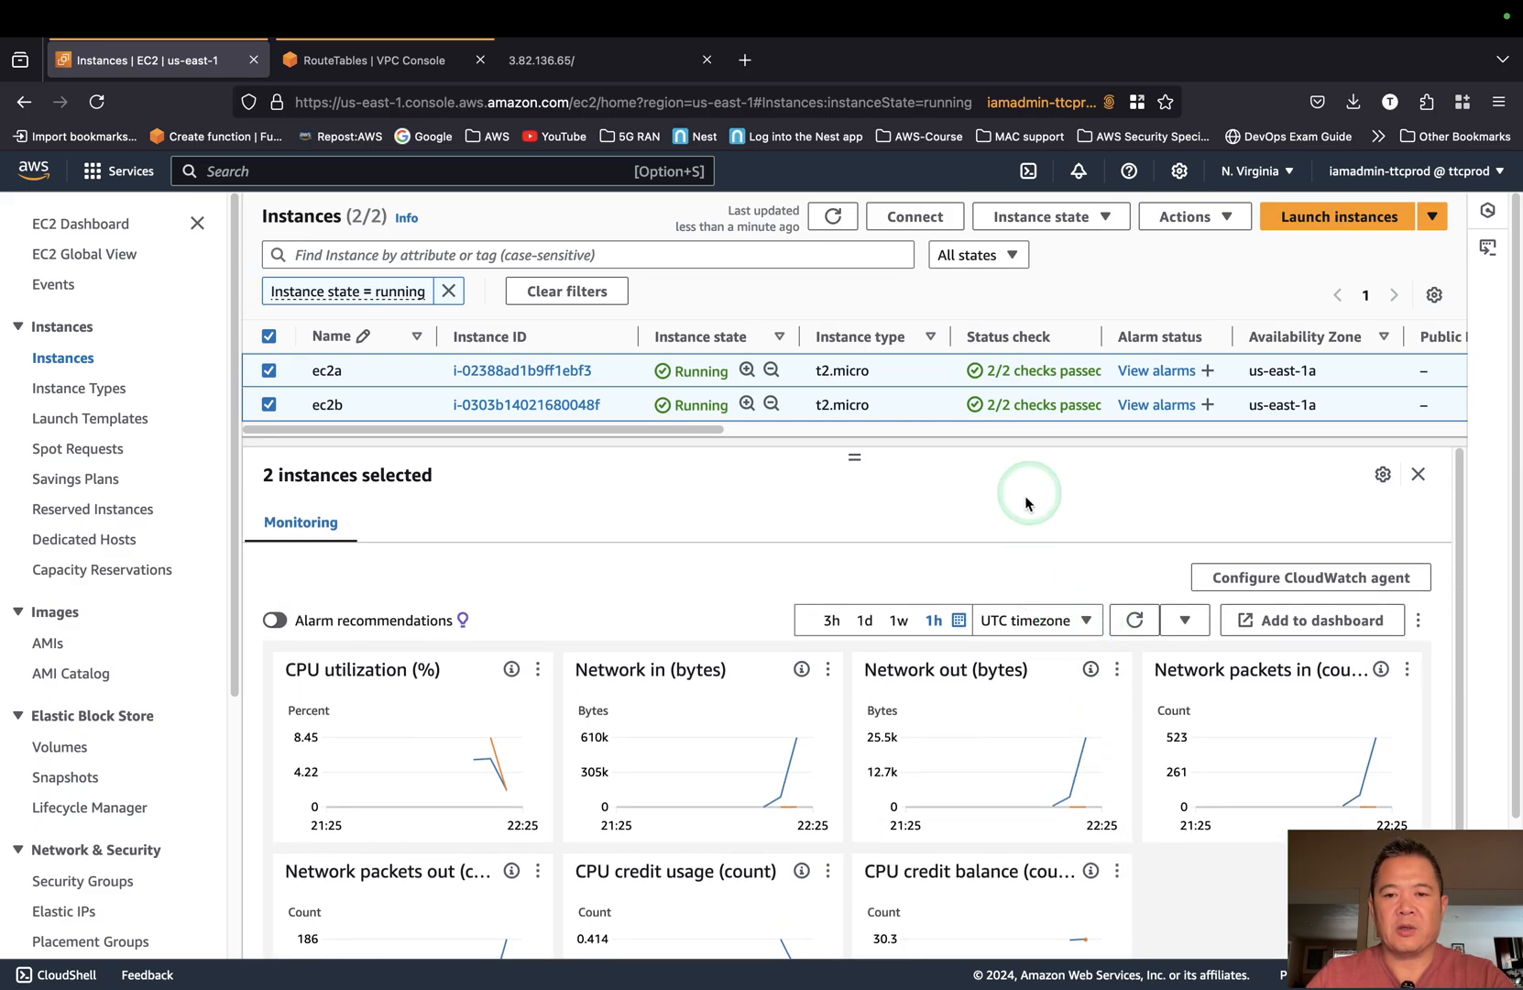
{"action": "left_click", "coordinate": [1054, 217]}
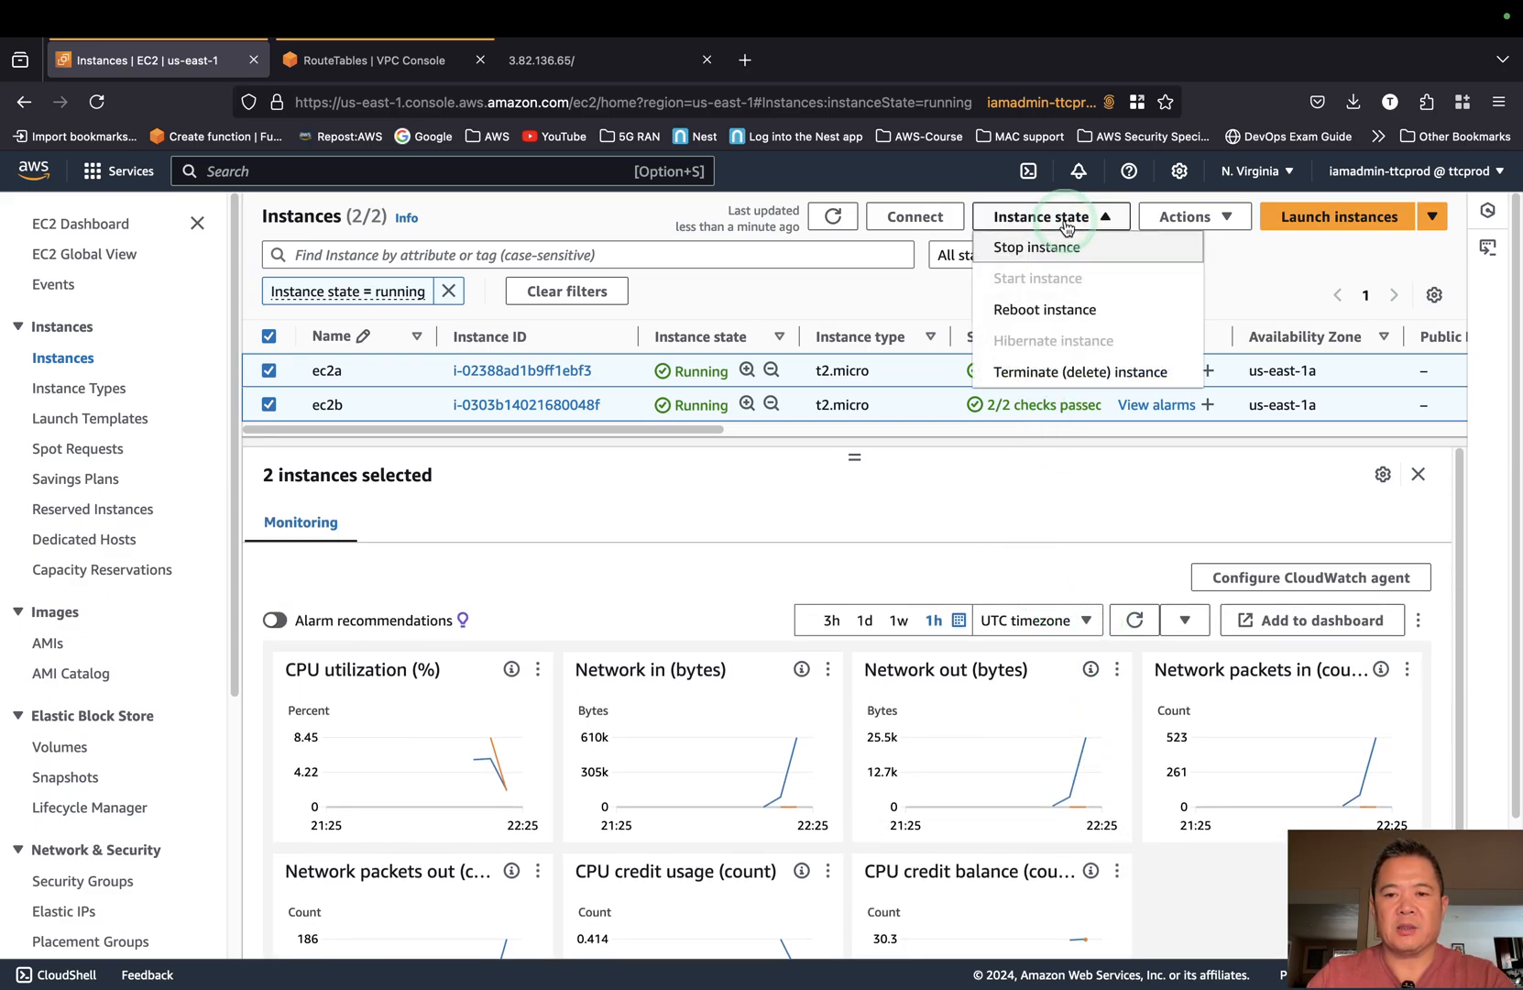
{"action": "left_click", "coordinate": [1074, 371]}
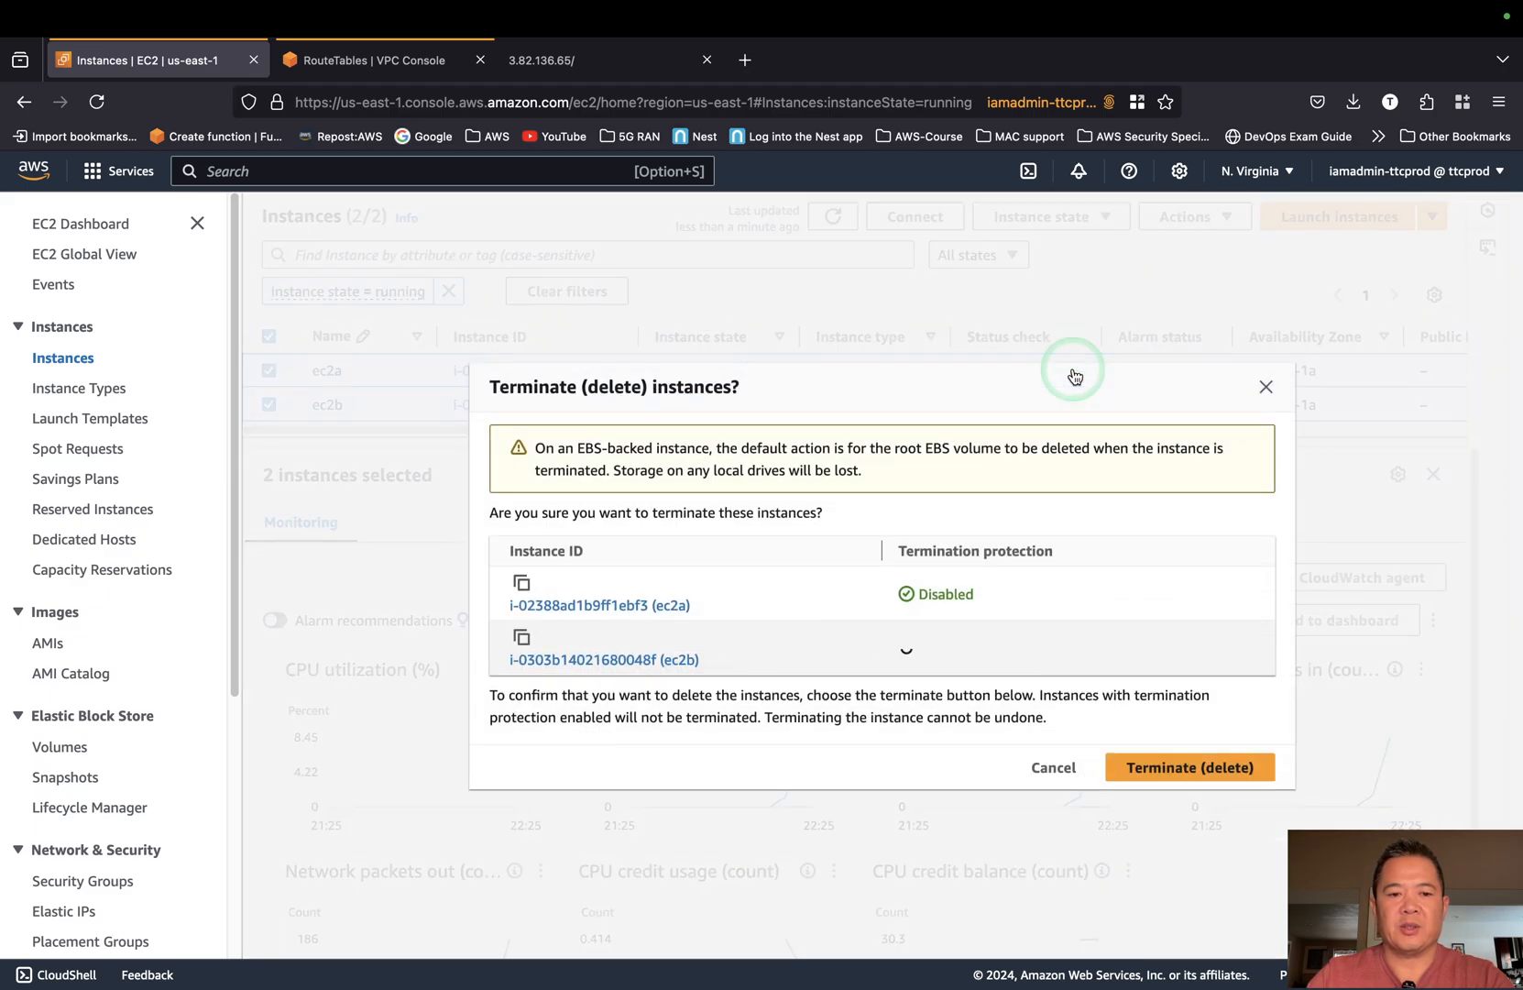
{"action": "left_click", "coordinate": [1184, 768]}
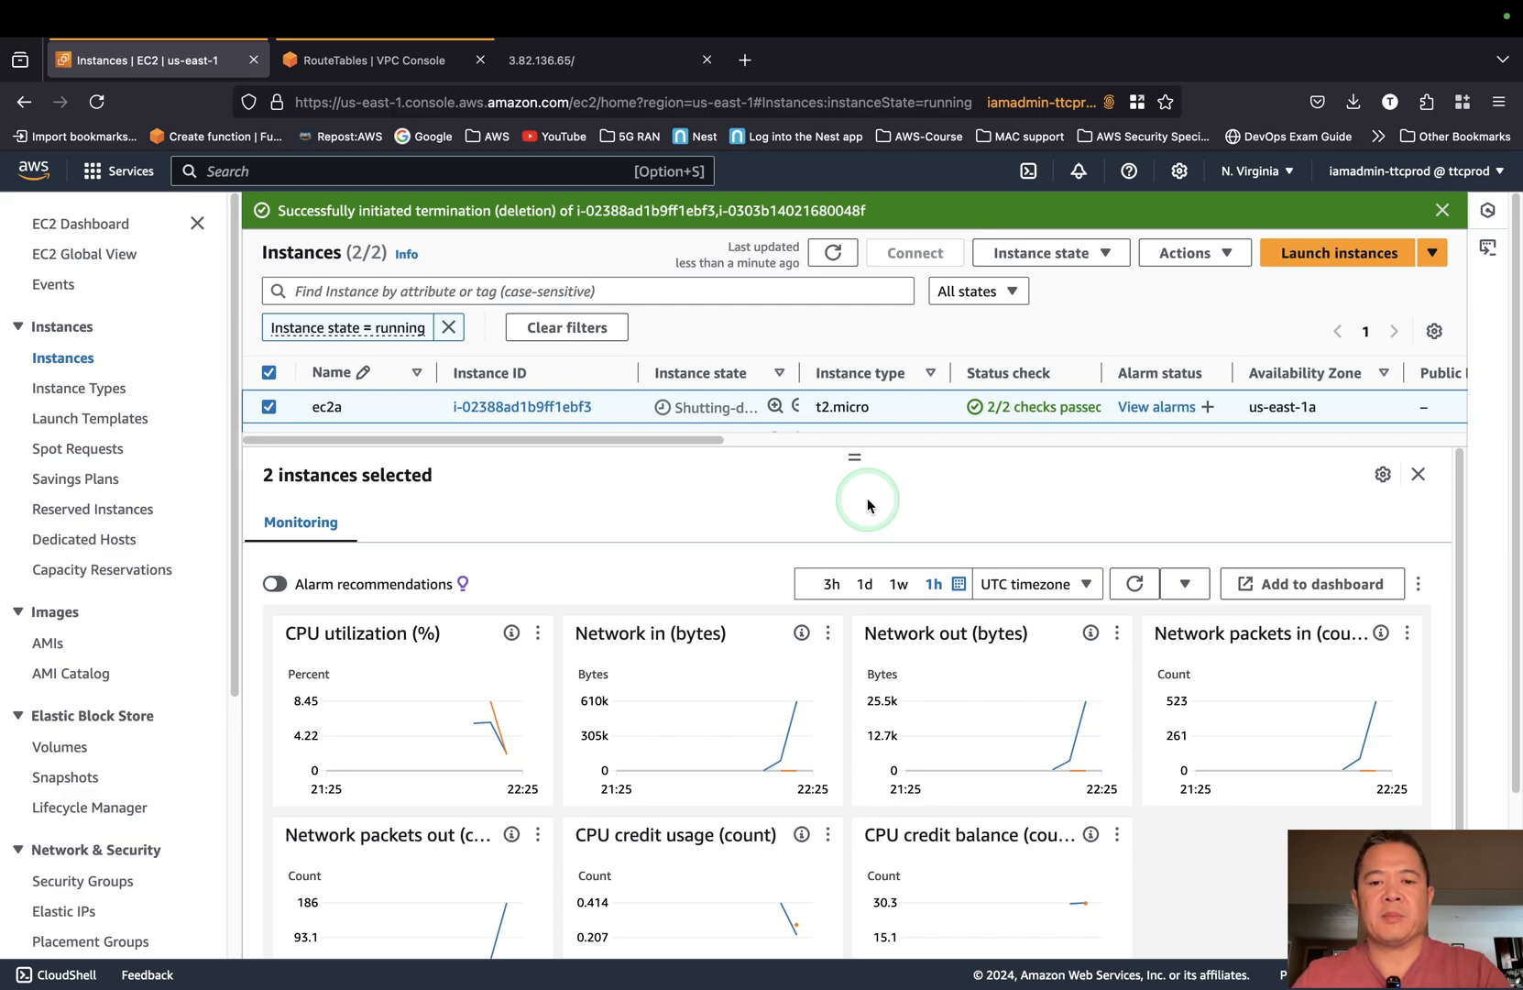
{"action": "left_click", "coordinate": [833, 252]}
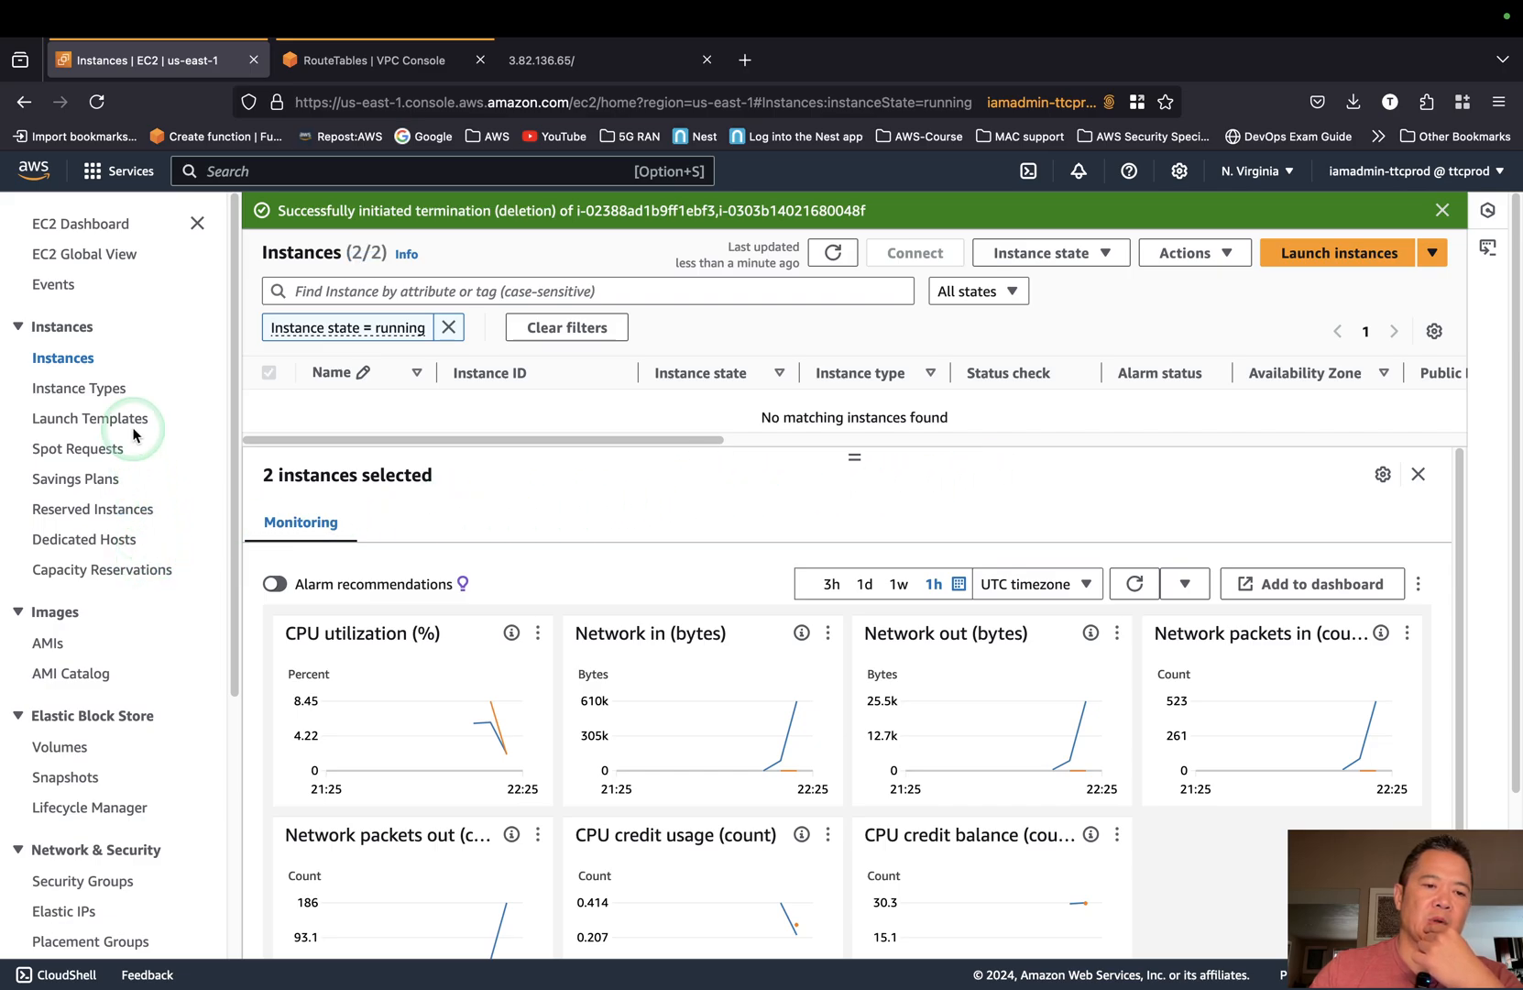
{"action": "scroll", "coordinate": [78, 534], "scroll_direction": "down", "scroll_amount": 2}
{"action": "scroll", "coordinate": [80, 541], "scroll_direction": "down", "scroll_amount": 1}
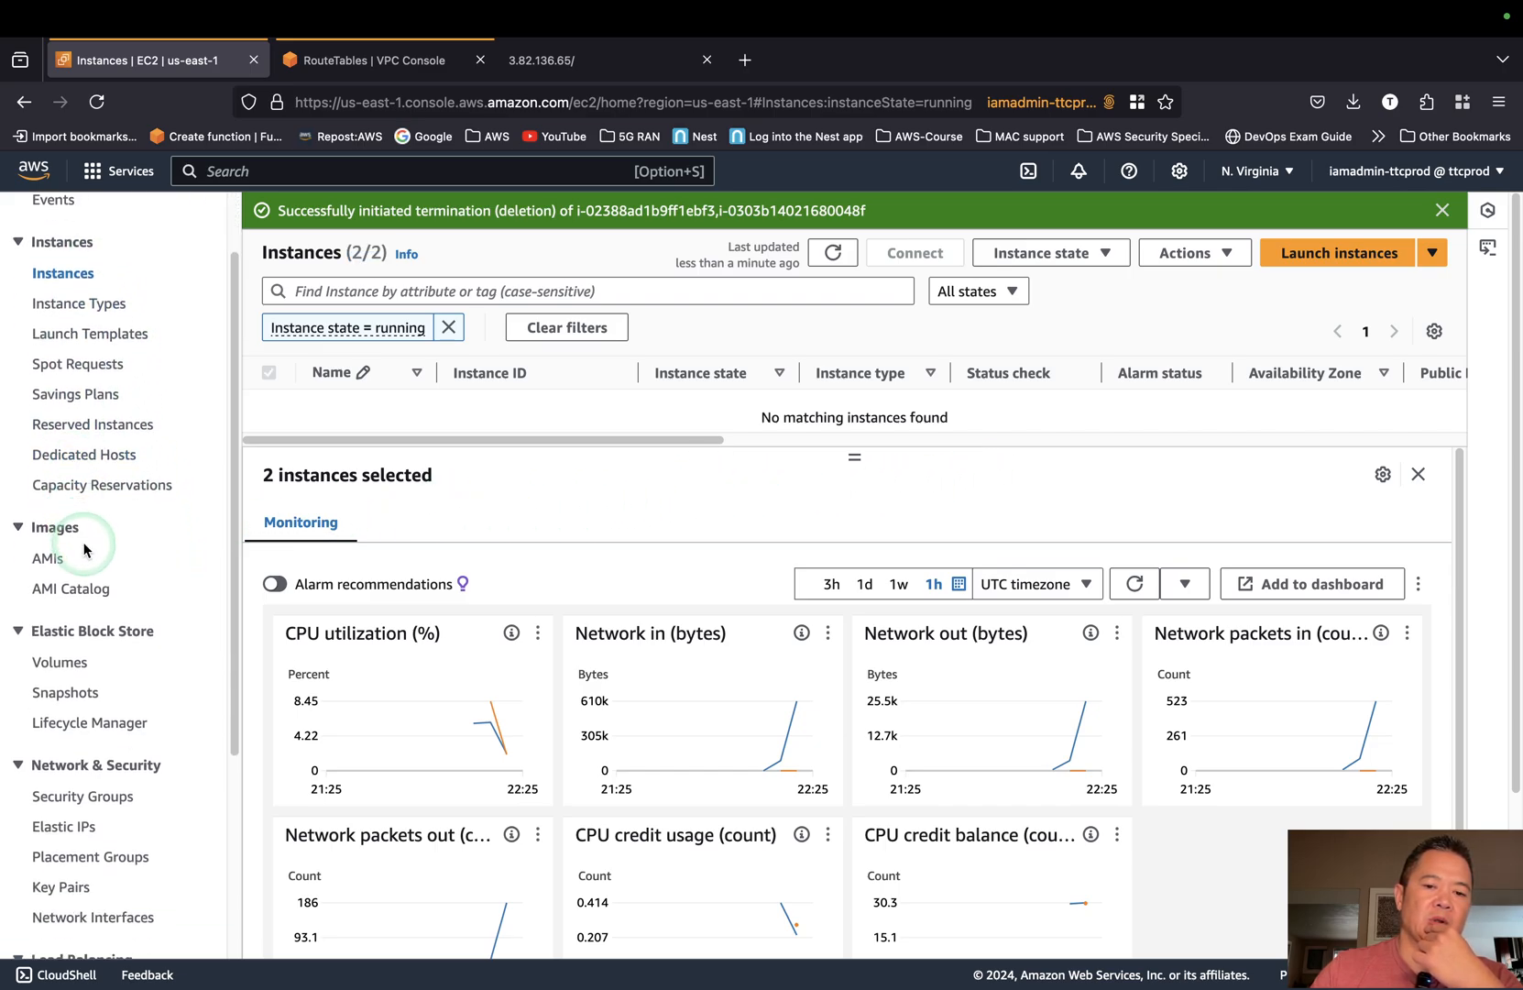
{"action": "scroll", "coordinate": [85, 541], "scroll_direction": "down", "scroll_amount": 1}
{"action": "scroll", "coordinate": [85, 531], "scroll_direction": "up", "scroll_amount": 3}
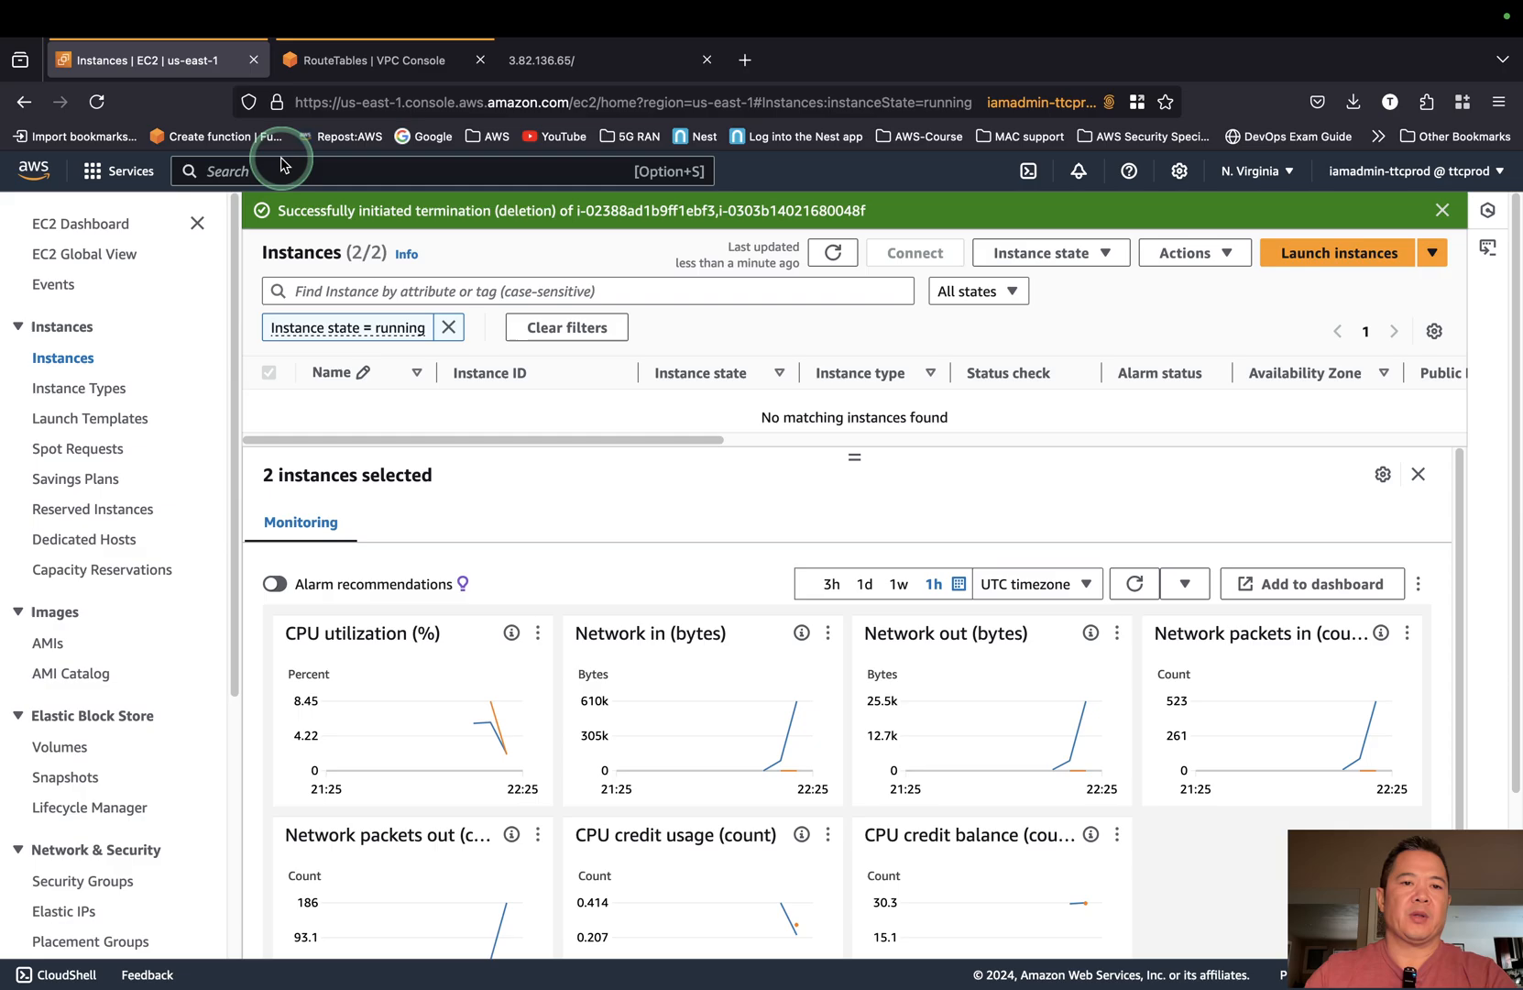
Return to the VPC route tables, remove the pub-sub1b subnet association from pub-sub1b-rt and save the associations.
{"action": "left_click", "coordinate": [383, 60]}
{"action": "left_click", "coordinate": [326, 522]}
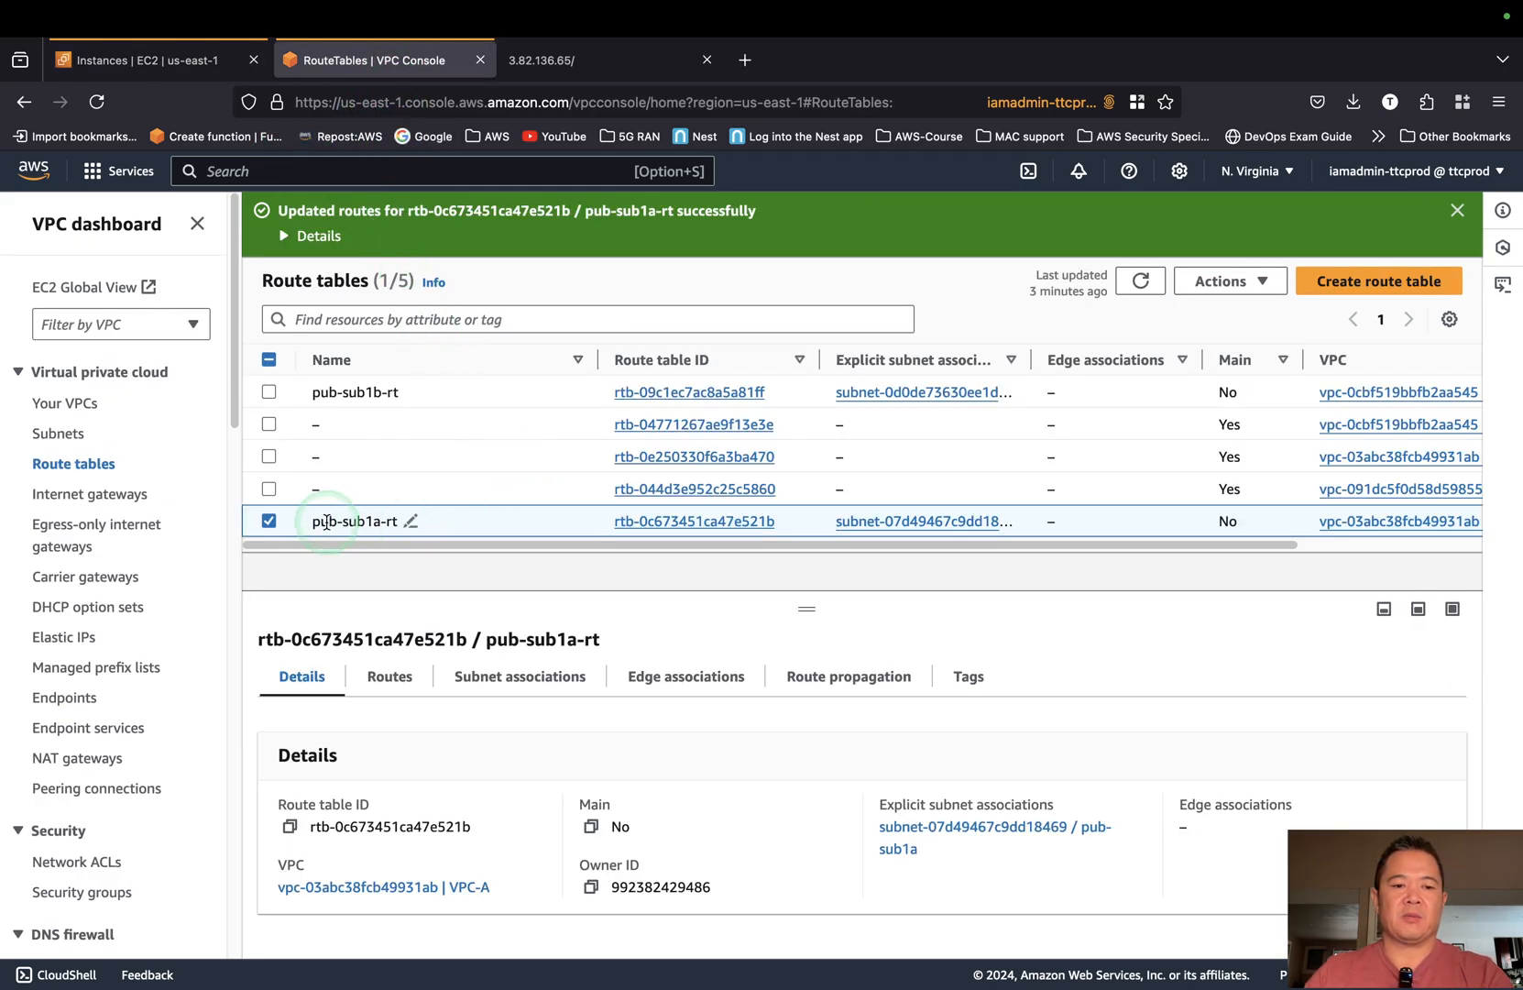
{"action": "left_click", "coordinate": [269, 521]}
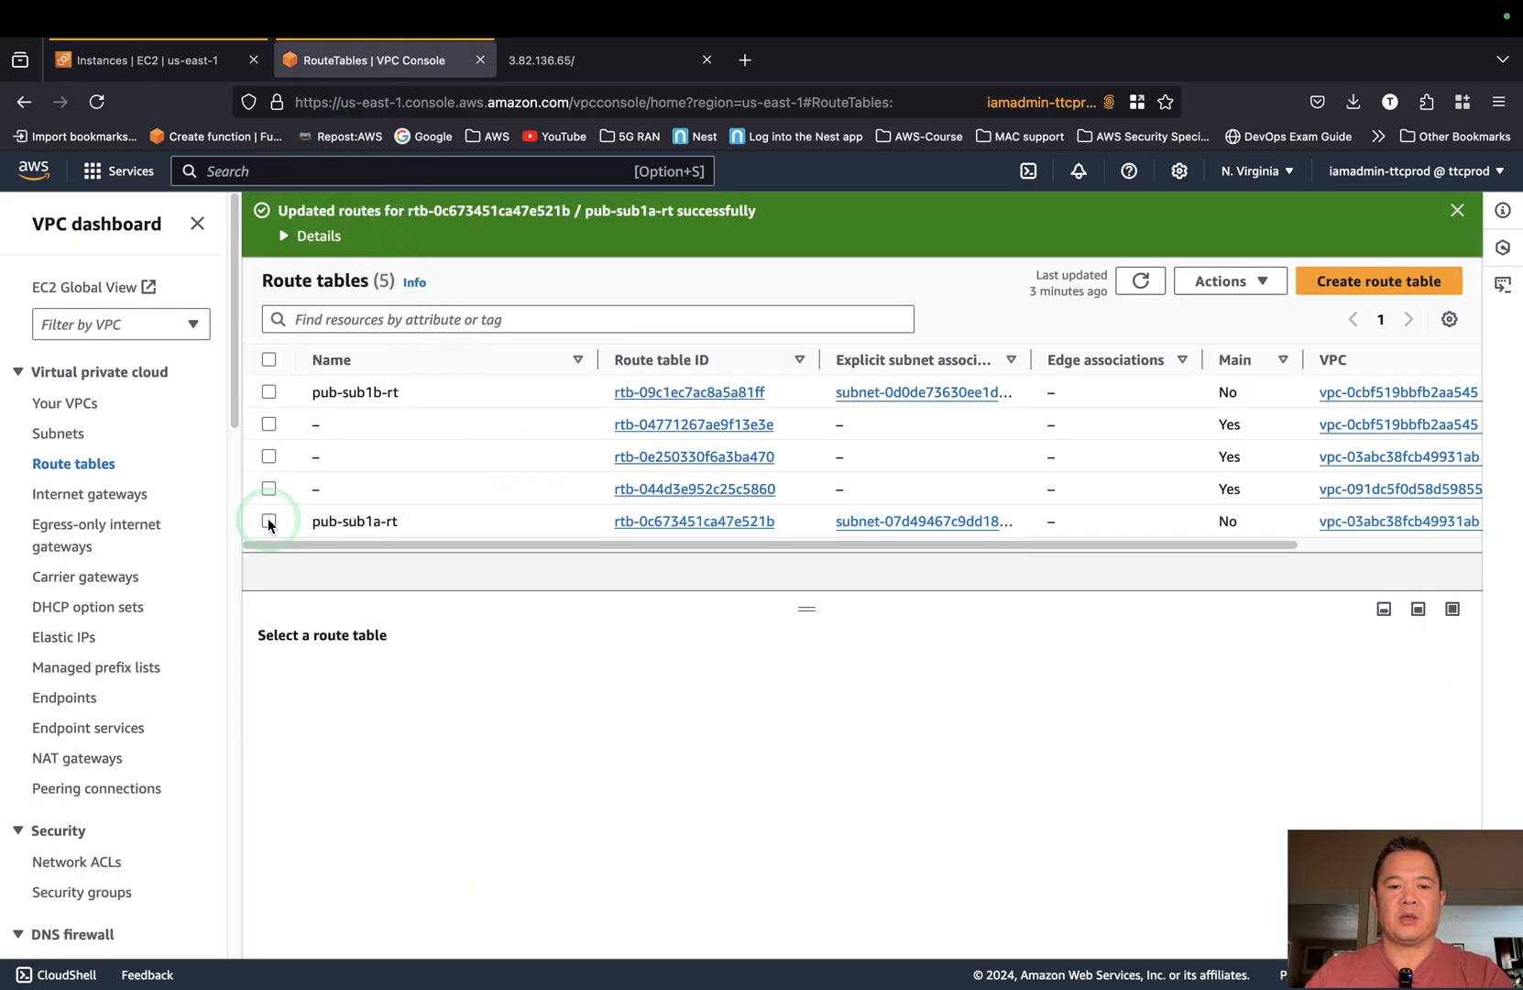
{"action": "left_click", "coordinate": [298, 432]}
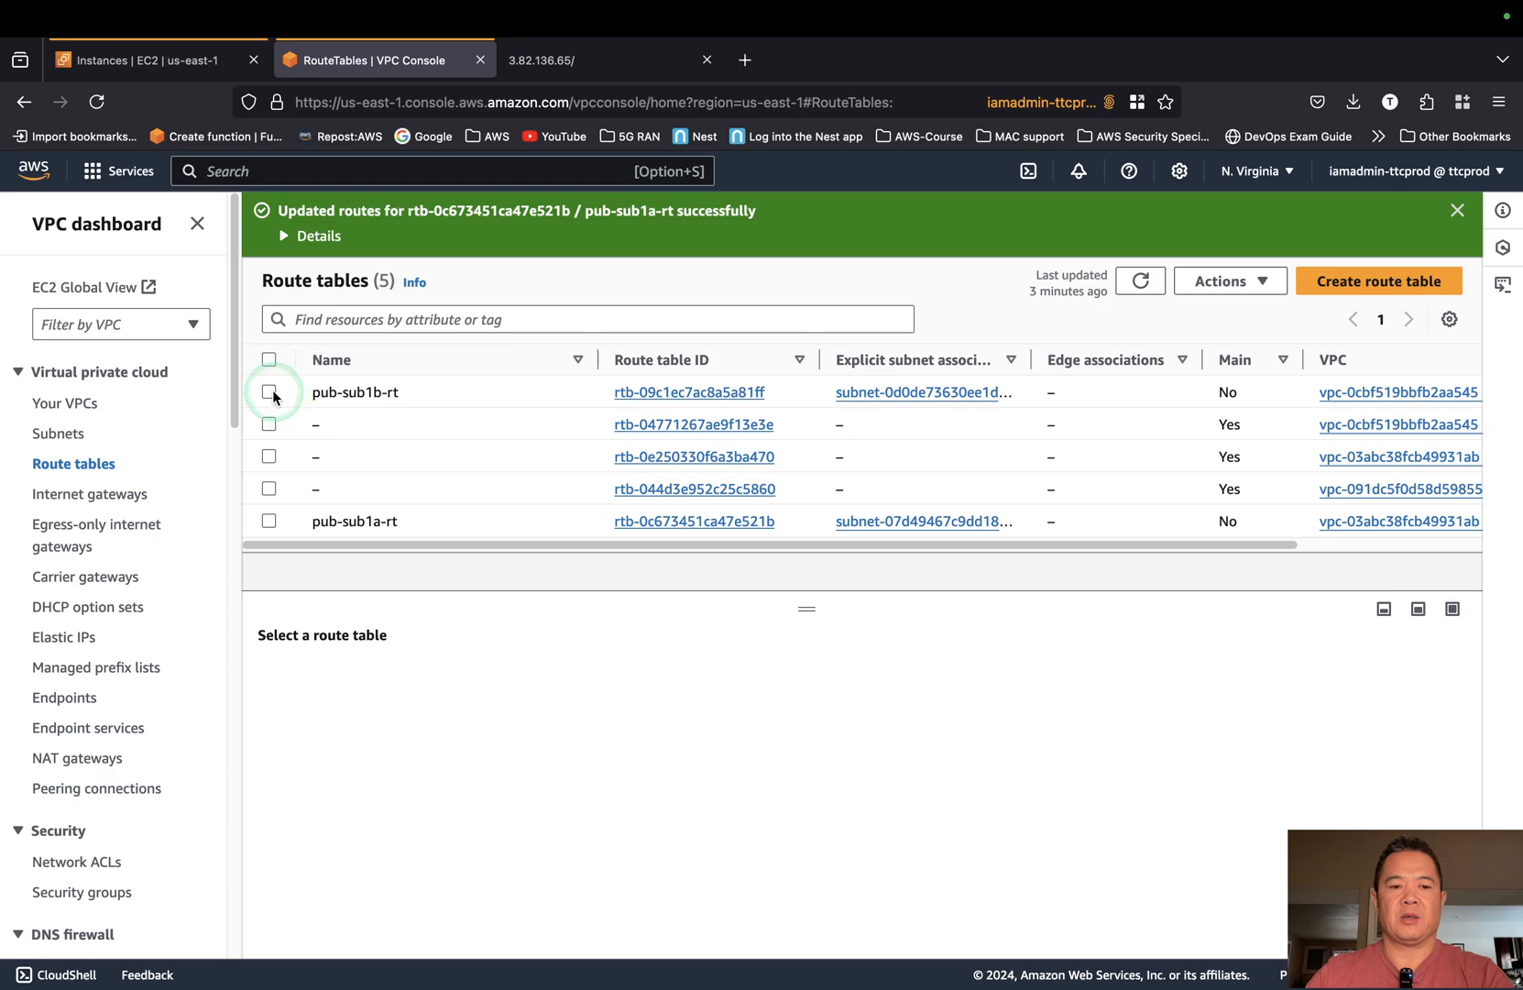
{"action": "left_click", "coordinate": [270, 392]}
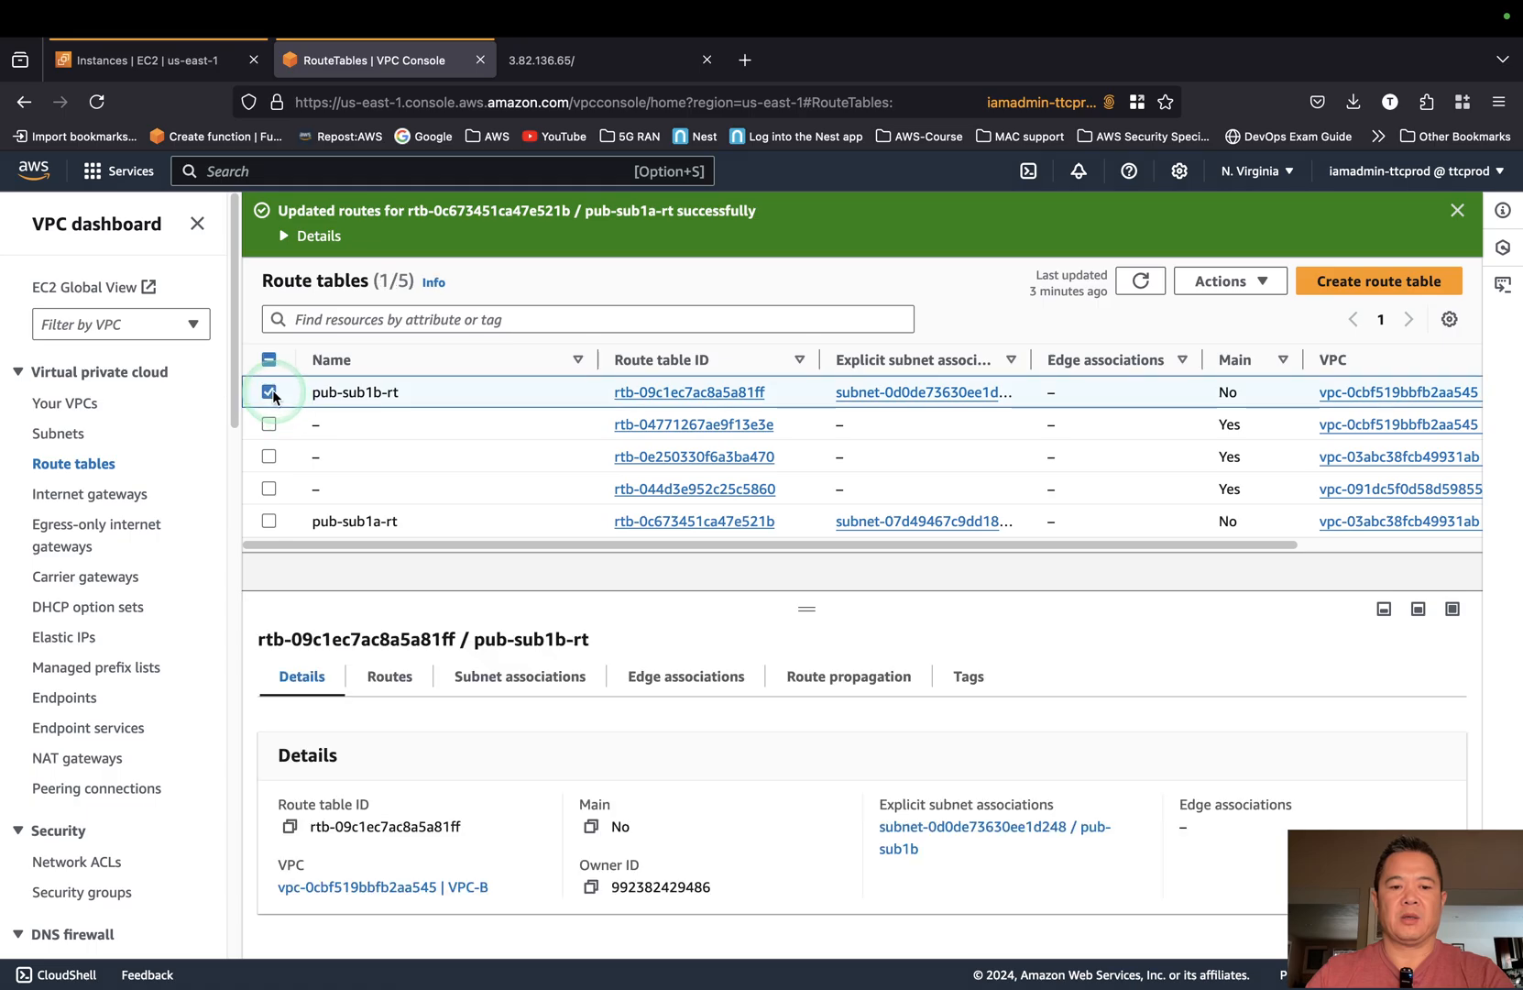
{"action": "left_click", "coordinate": [558, 679]}
{"action": "scroll", "coordinate": [972, 752], "scroll_direction": "down", "scroll_amount": 3}
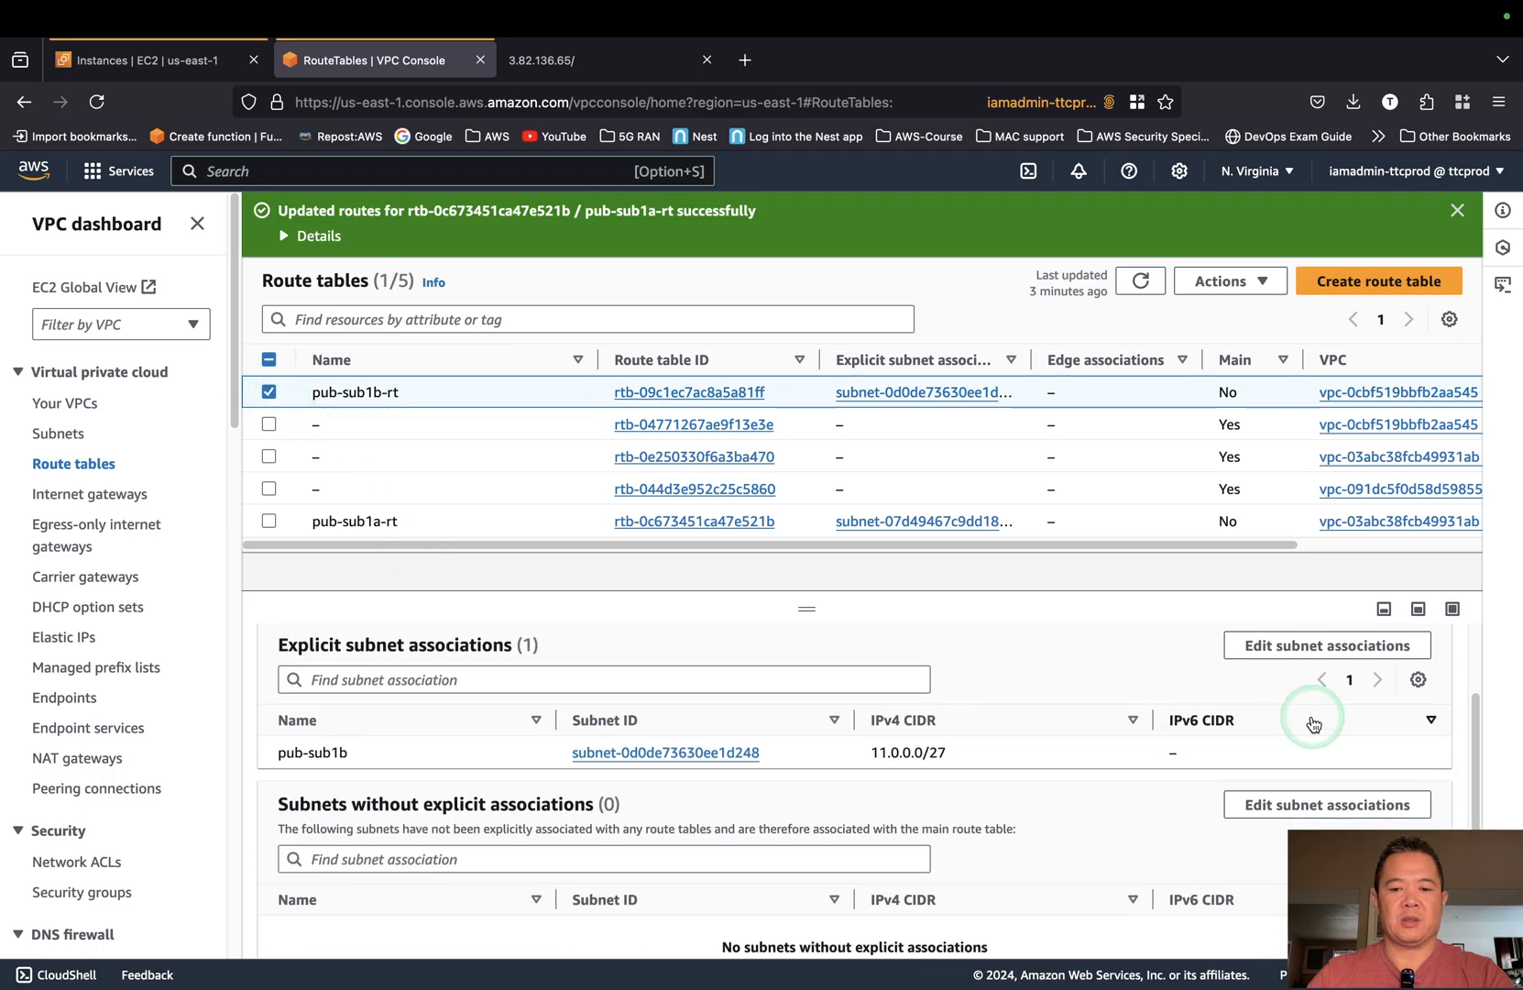
{"action": "left_click", "coordinate": [1327, 647]}
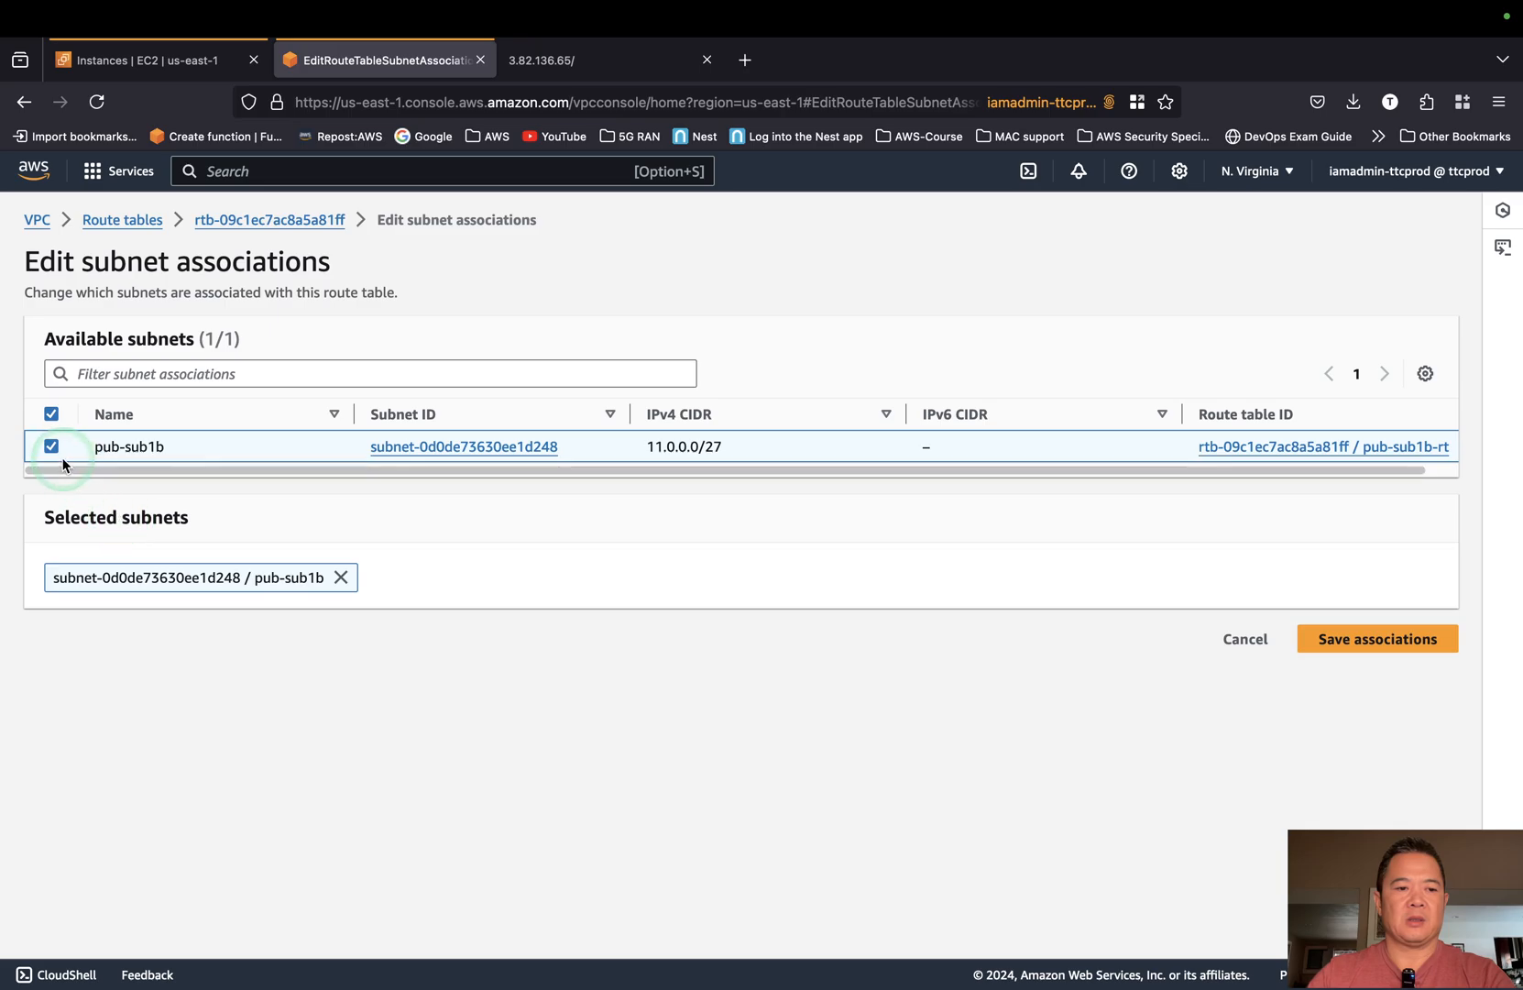
{"action": "left_click", "coordinate": [51, 446]}
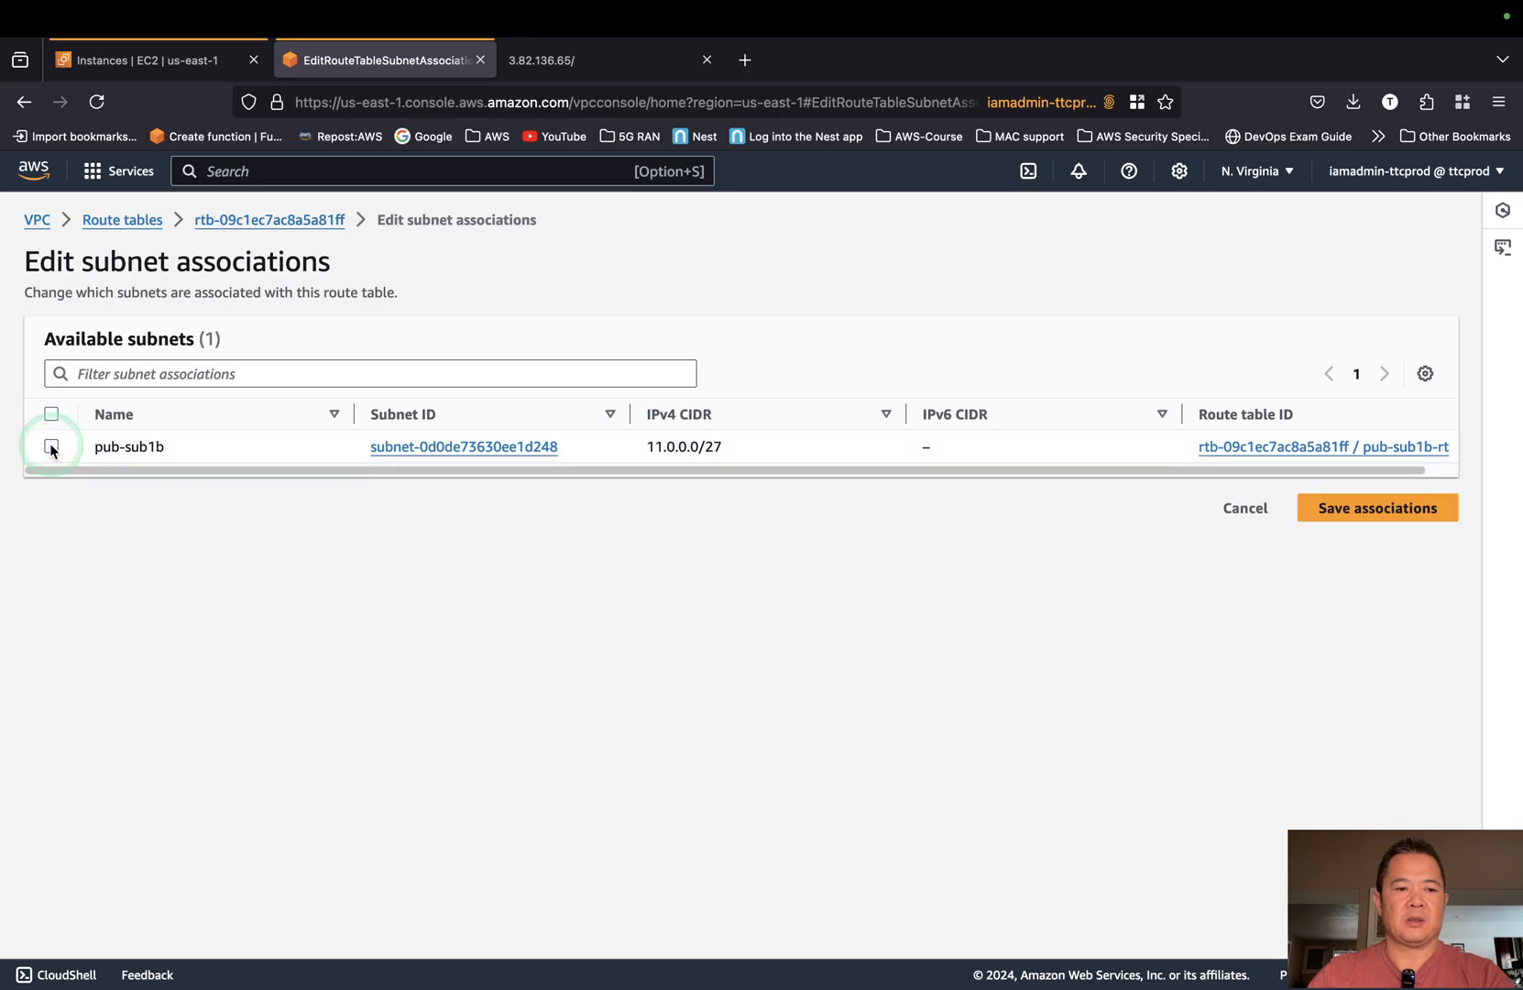
{"action": "left_click", "coordinate": [1367, 509]}
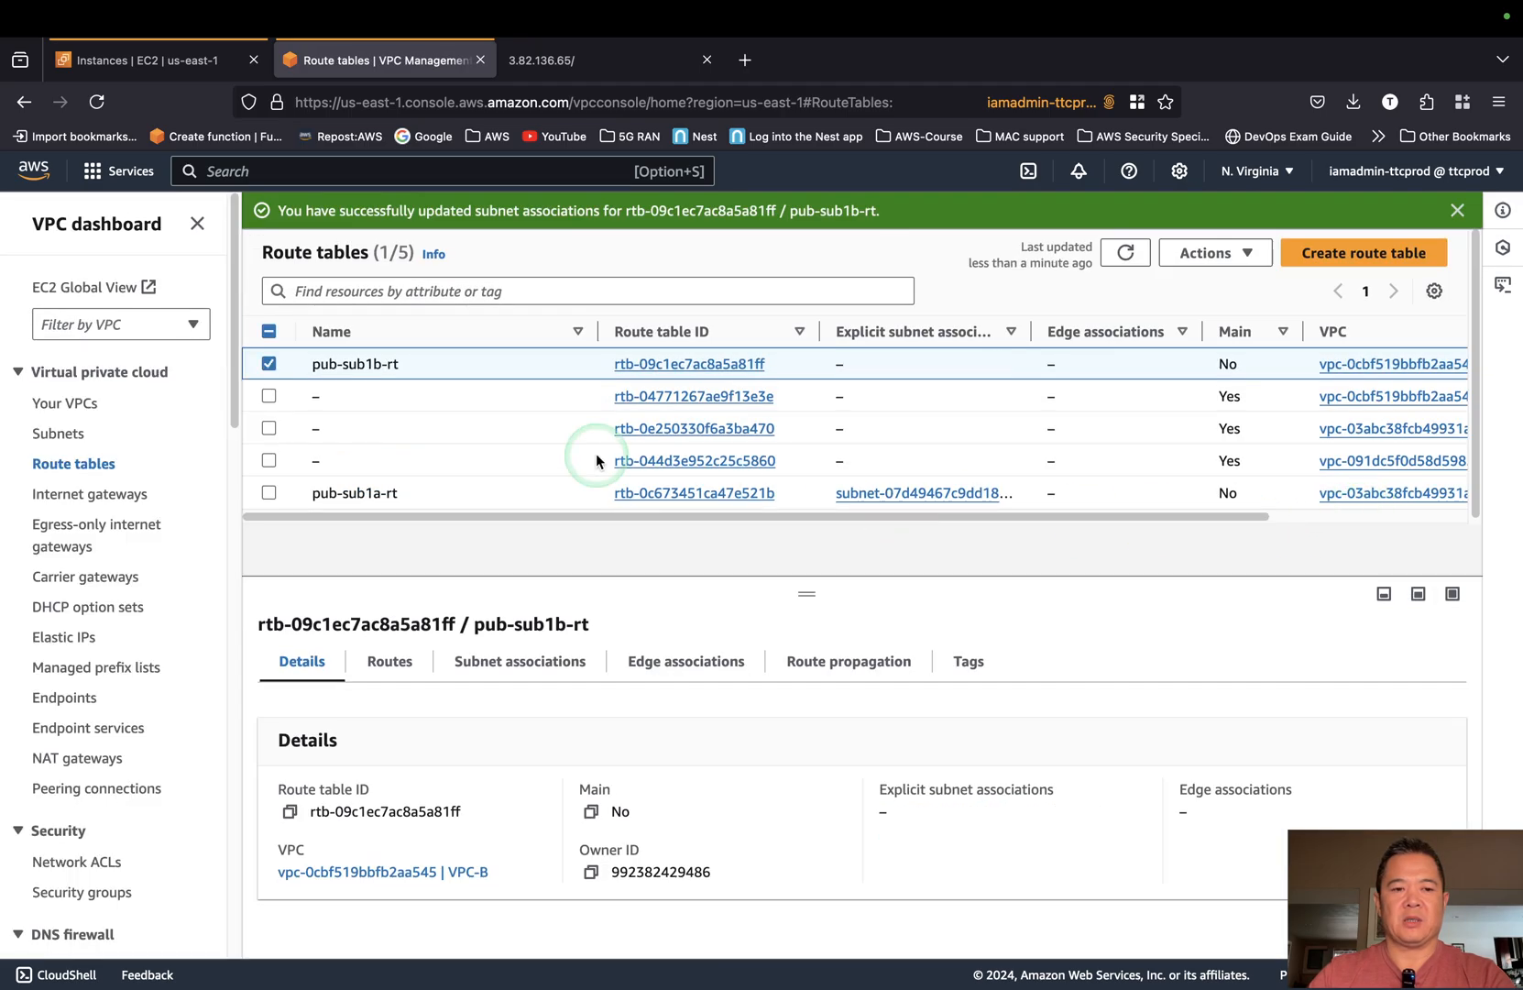
Remove the pub-sub1a subnet association from pub-sub1a-rt, save it and check the table's subnet associations.
{"action": "left_click", "coordinate": [269, 365]}
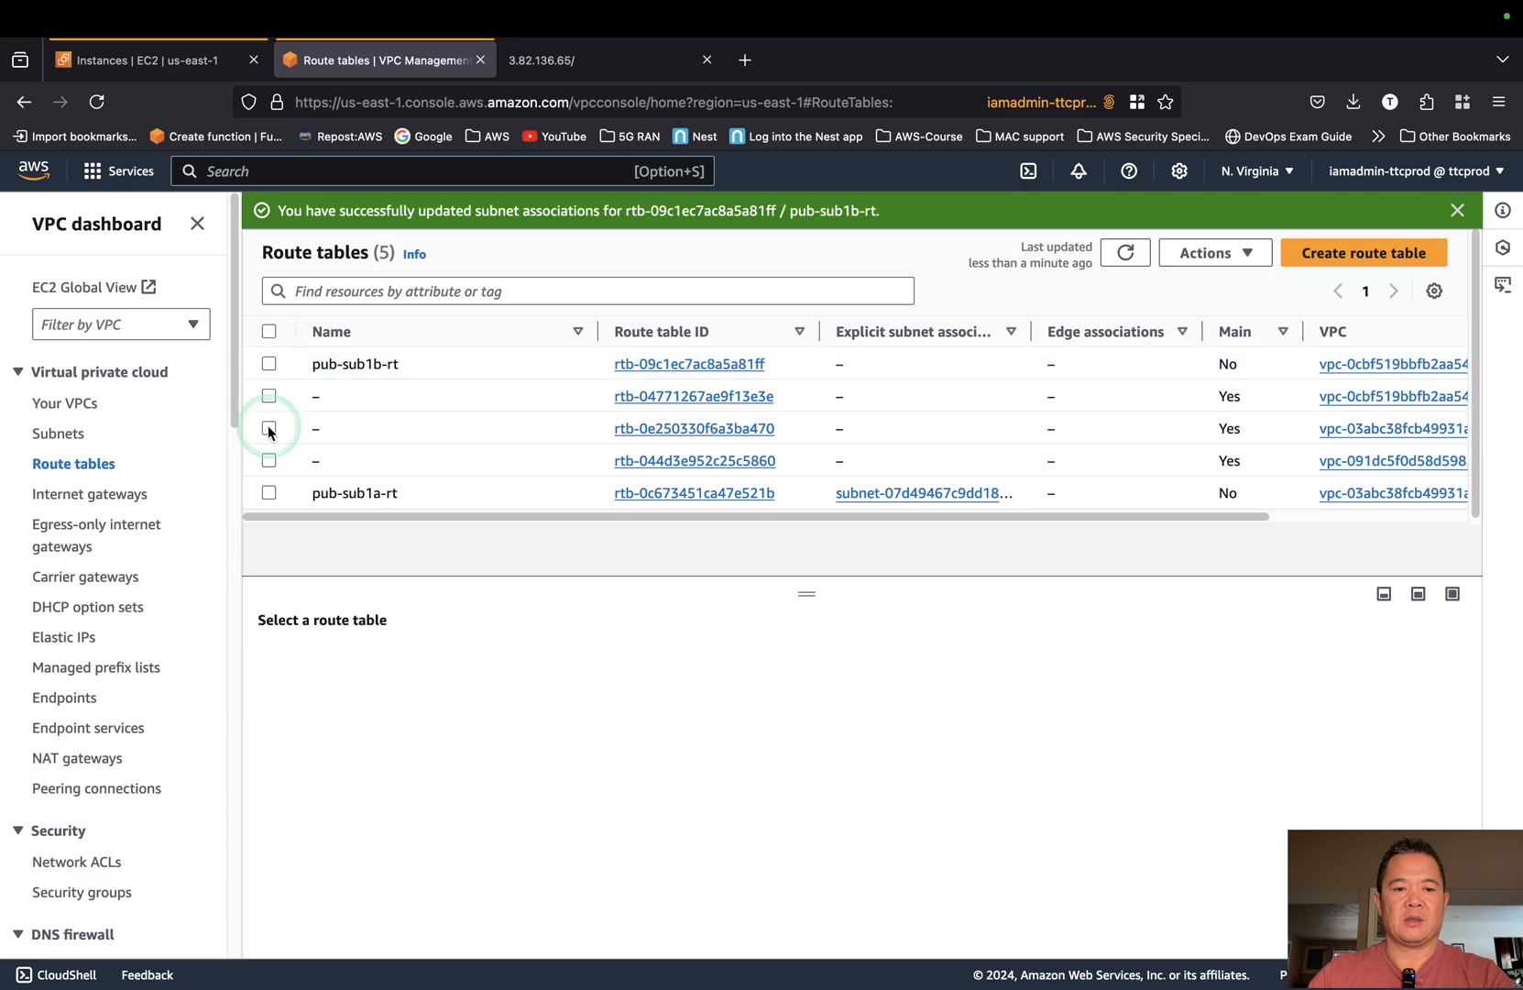
{"action": "left_click", "coordinate": [268, 494]}
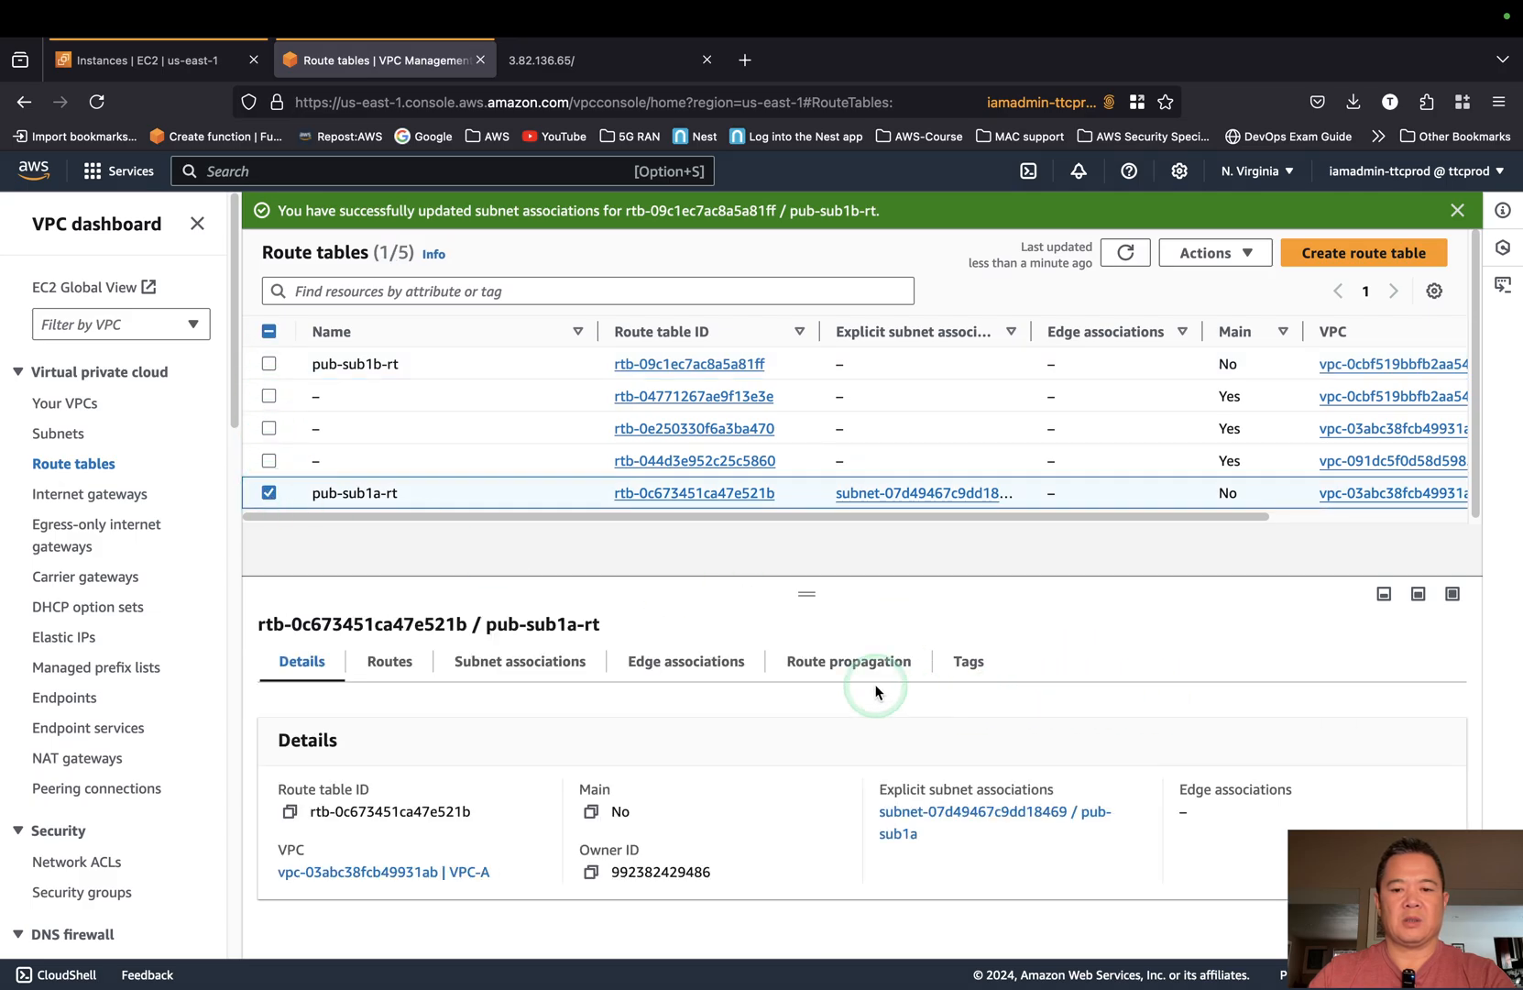
{"action": "left_click", "coordinate": [520, 661]}
{"action": "left_click", "coordinate": [1284, 720]}
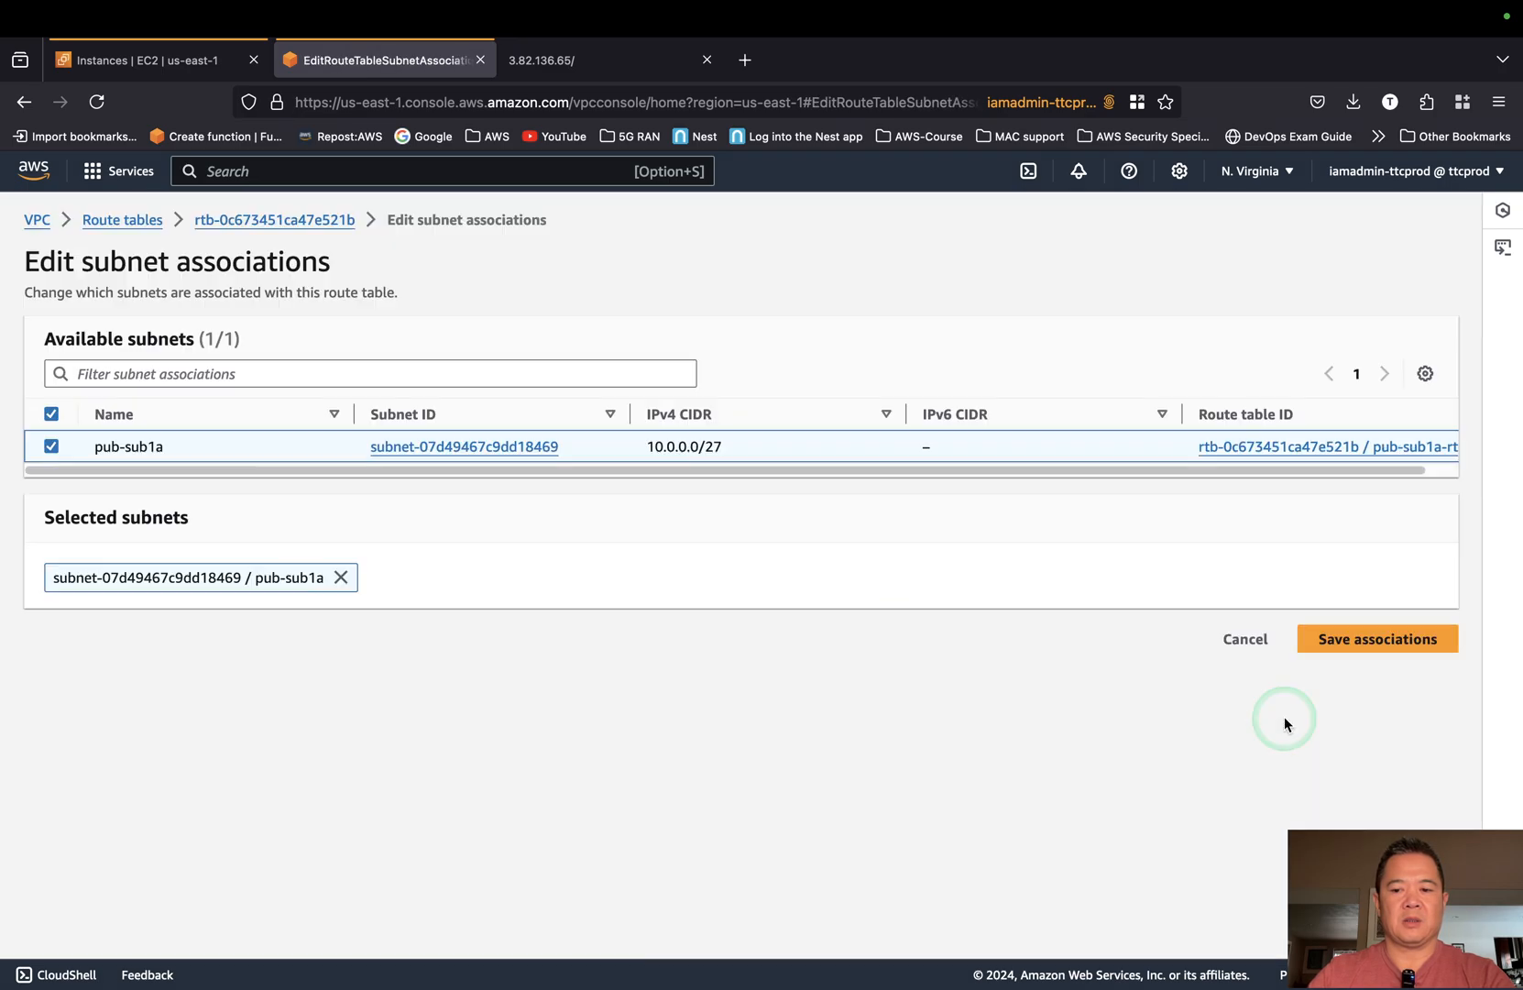
{"action": "left_click", "coordinate": [51, 447]}
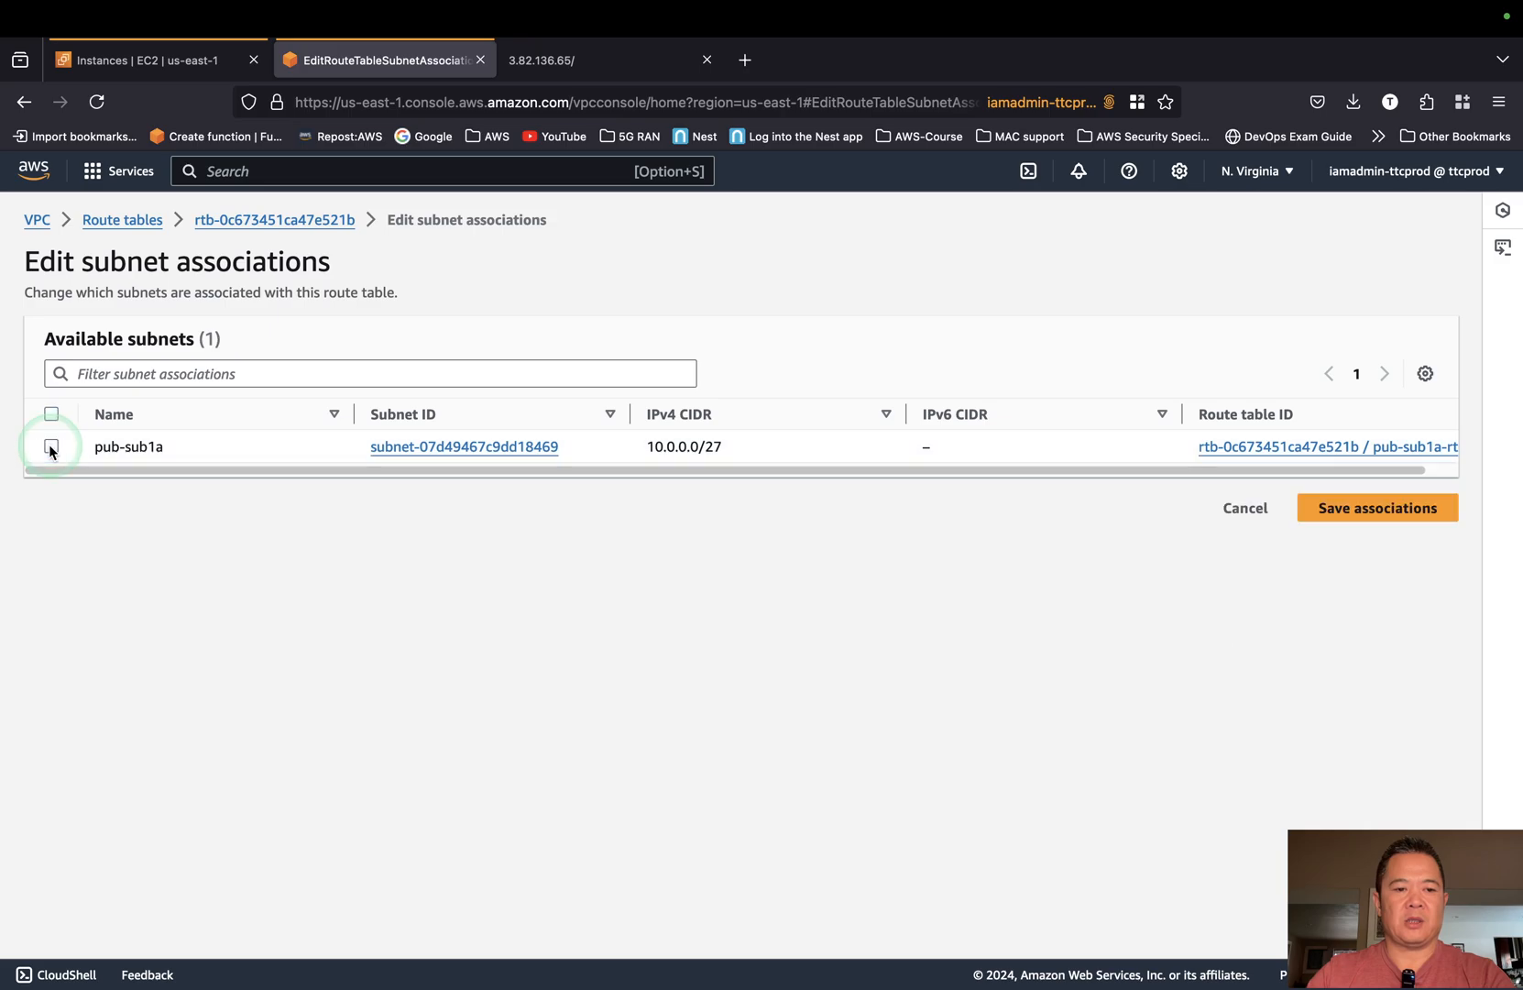
{"action": "left_click", "coordinate": [1341, 512]}
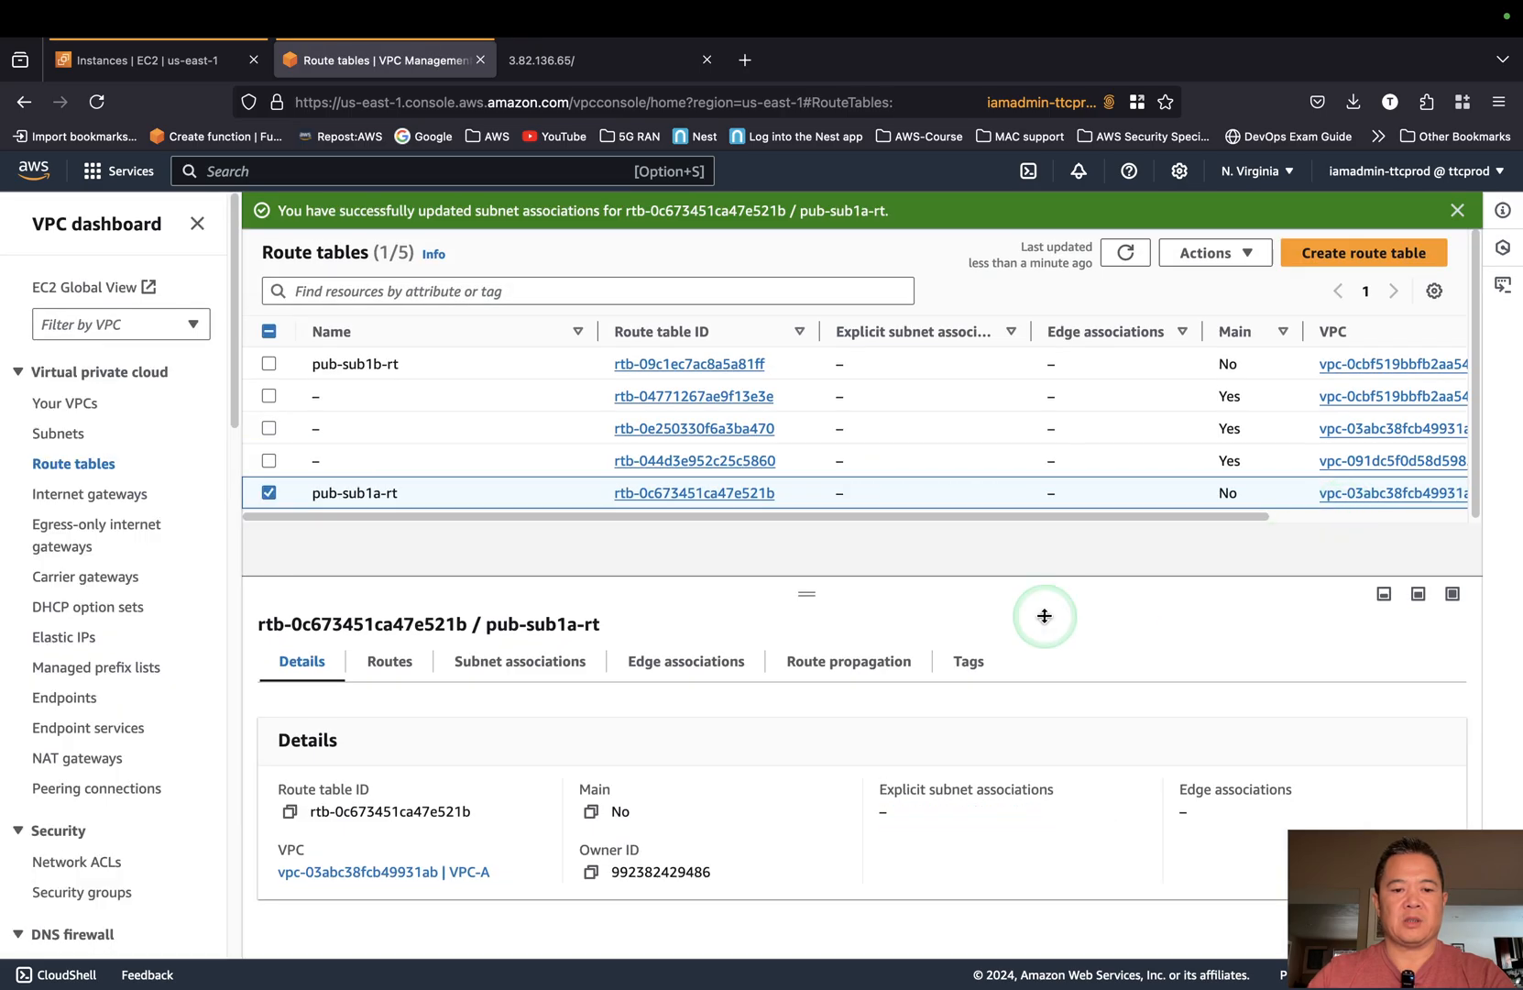
{"action": "left_click", "coordinate": [545, 661]}
{"action": "scroll", "coordinate": [738, 702], "scroll_direction": "down", "scroll_amount": 1}
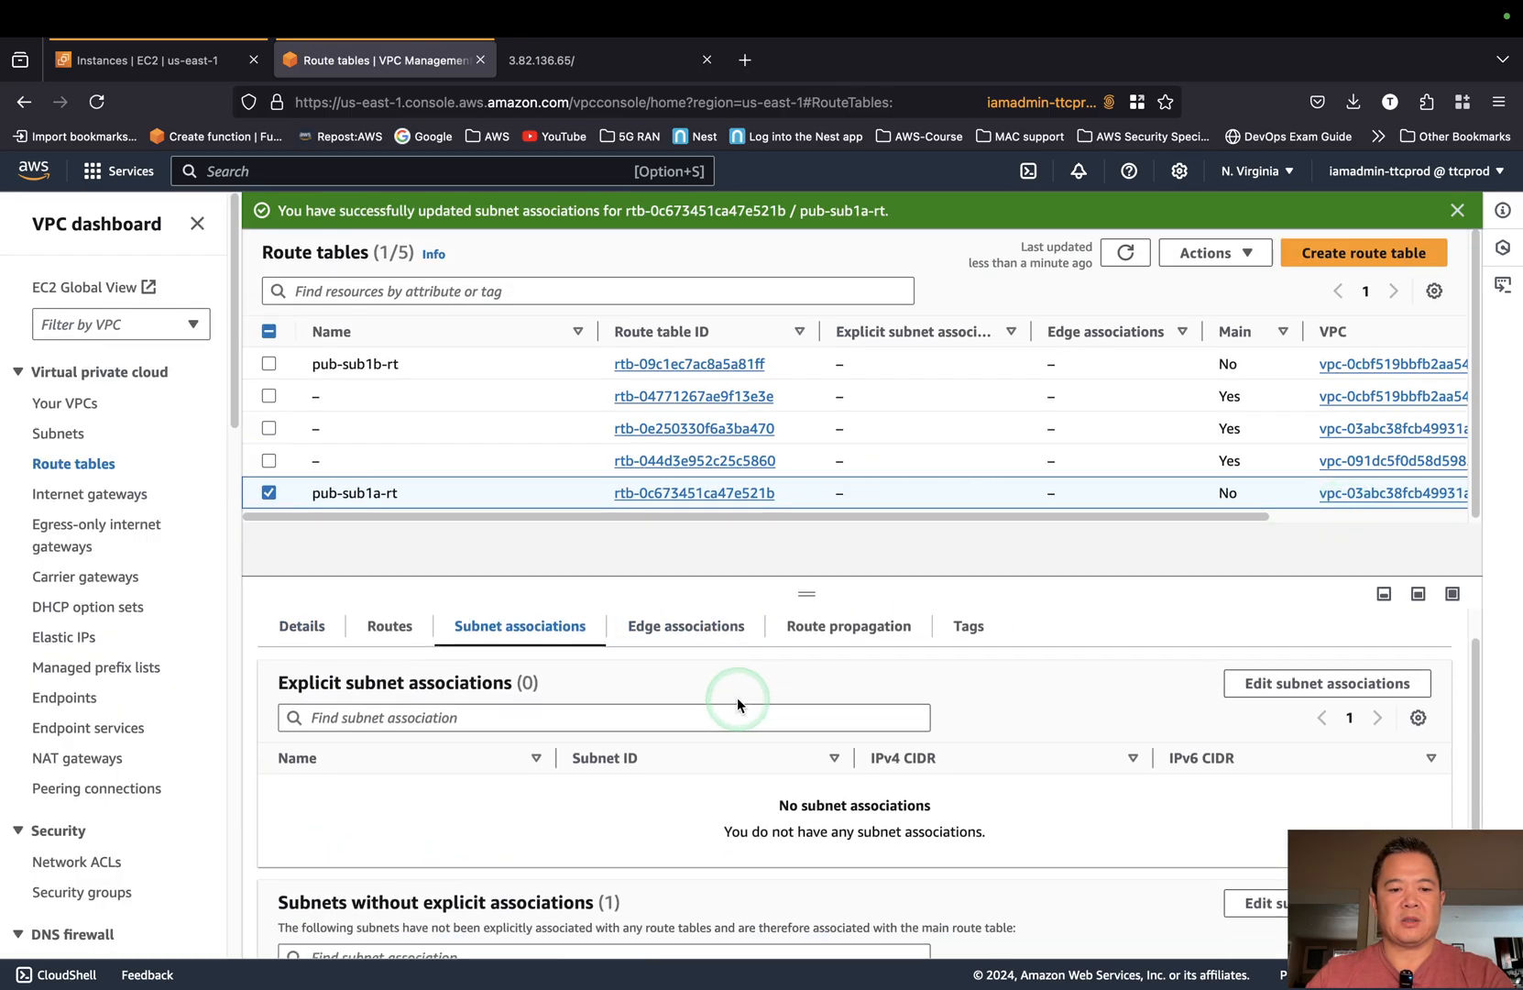
{"action": "scroll", "coordinate": [739, 703], "scroll_direction": "up", "scroll_amount": 1}
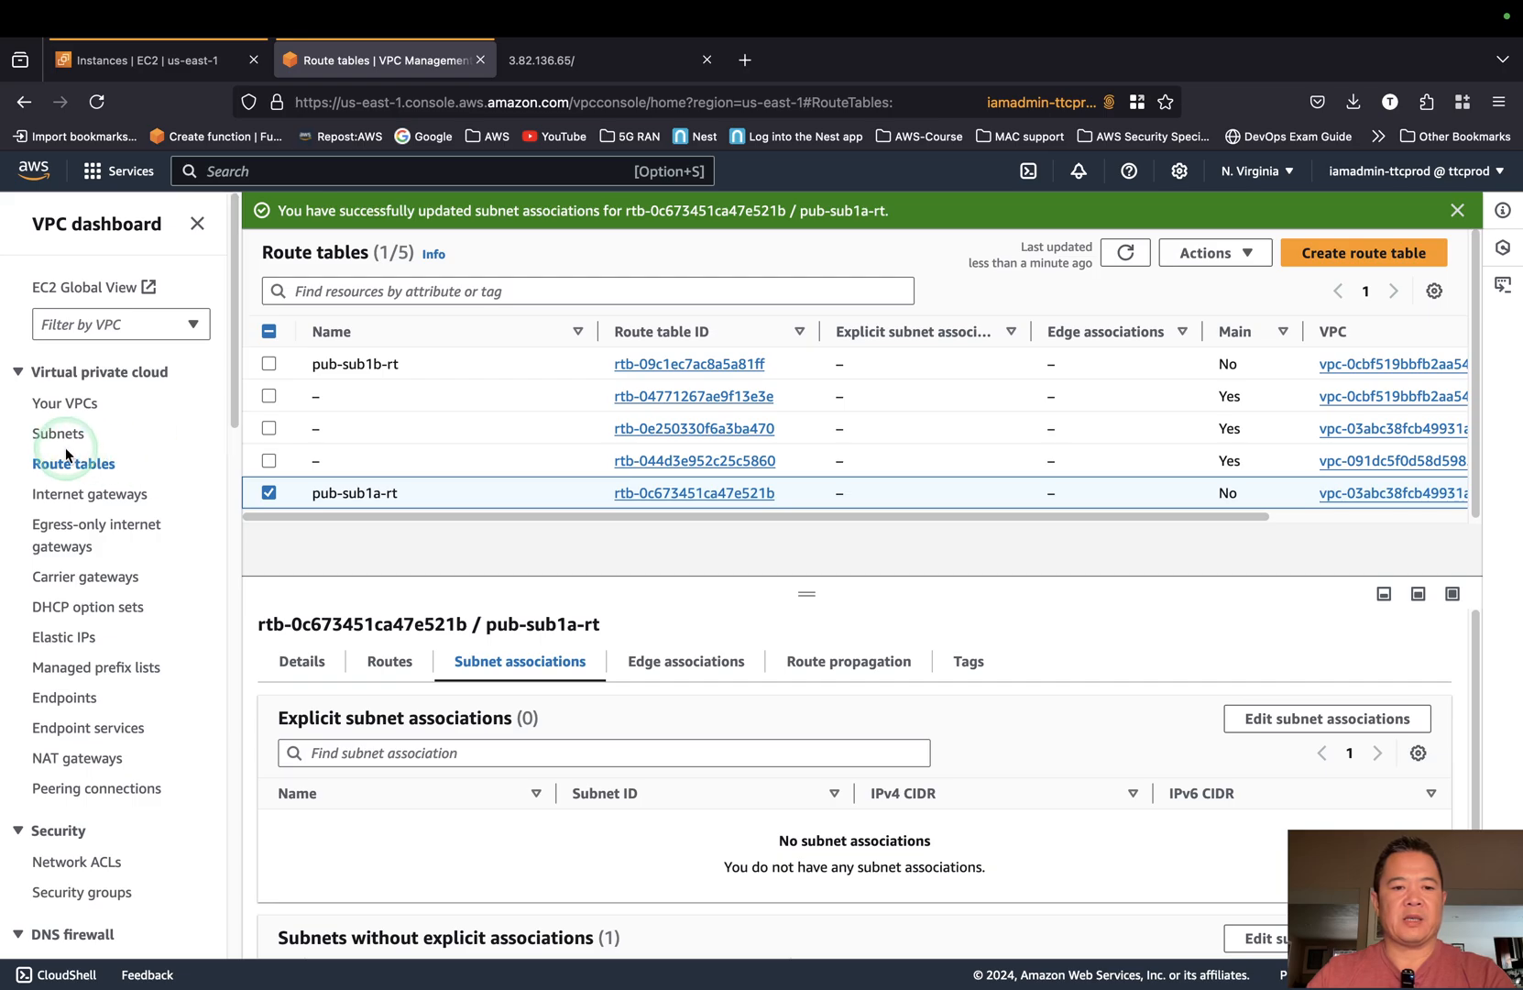
Delete the route tables pub-sub1a-rt and pub-sub1b-rt together, entering "delete" as the confirmation.
{"action": "left_click", "coordinate": [270, 365]}
{"action": "left_click", "coordinate": [1223, 254]}
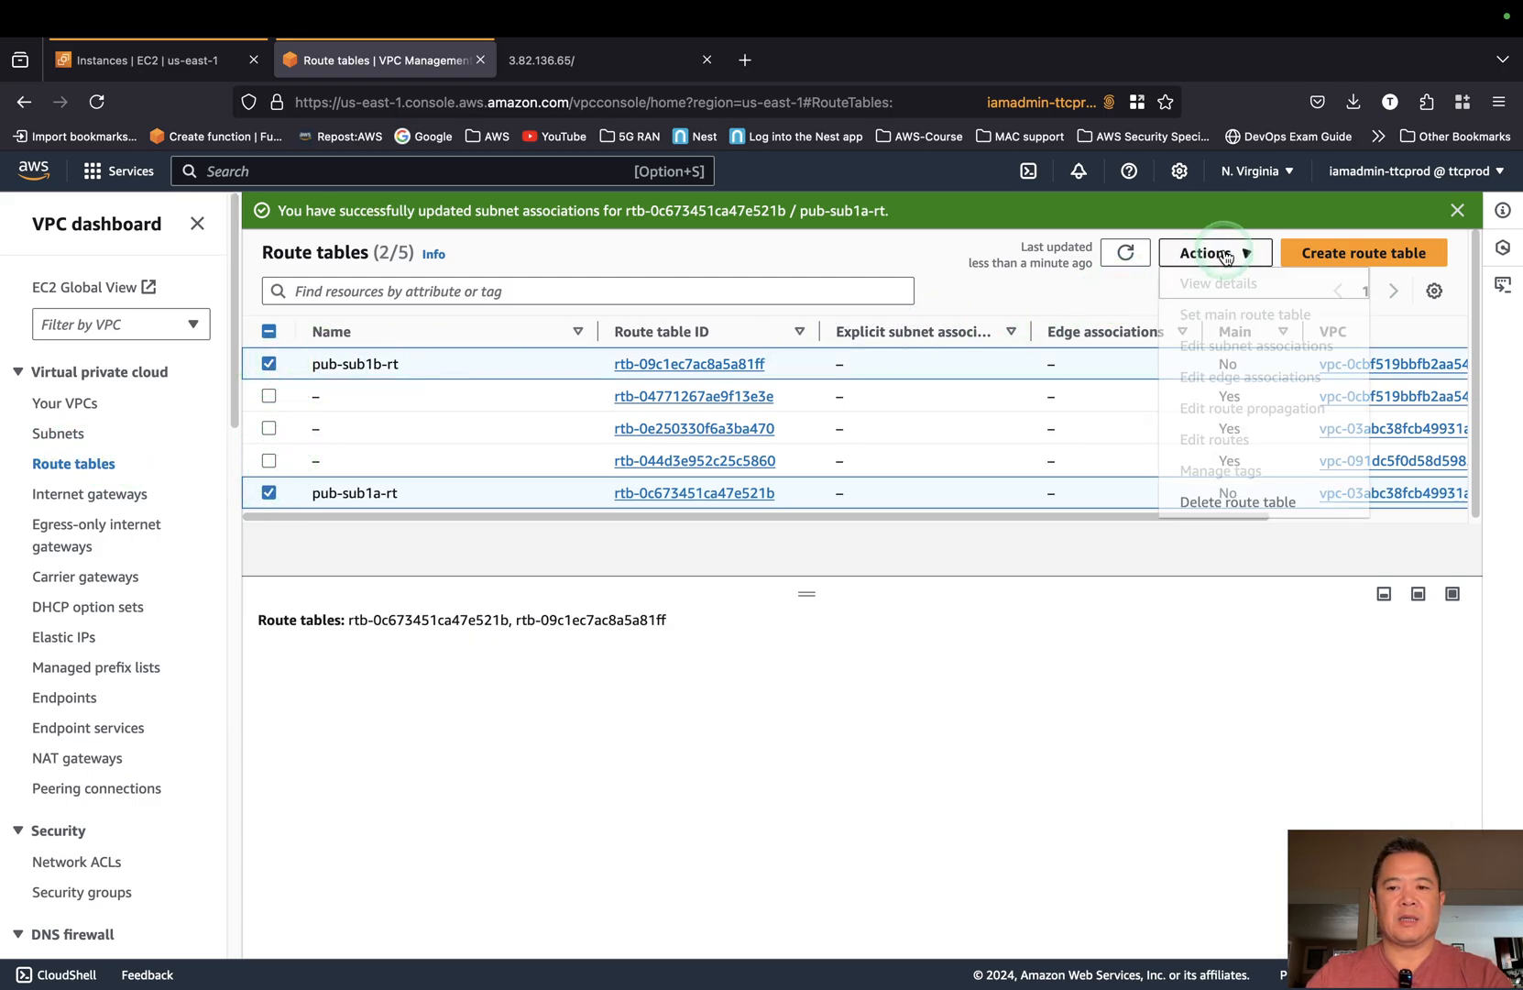
{"action": "left_click", "coordinate": [1239, 511]}
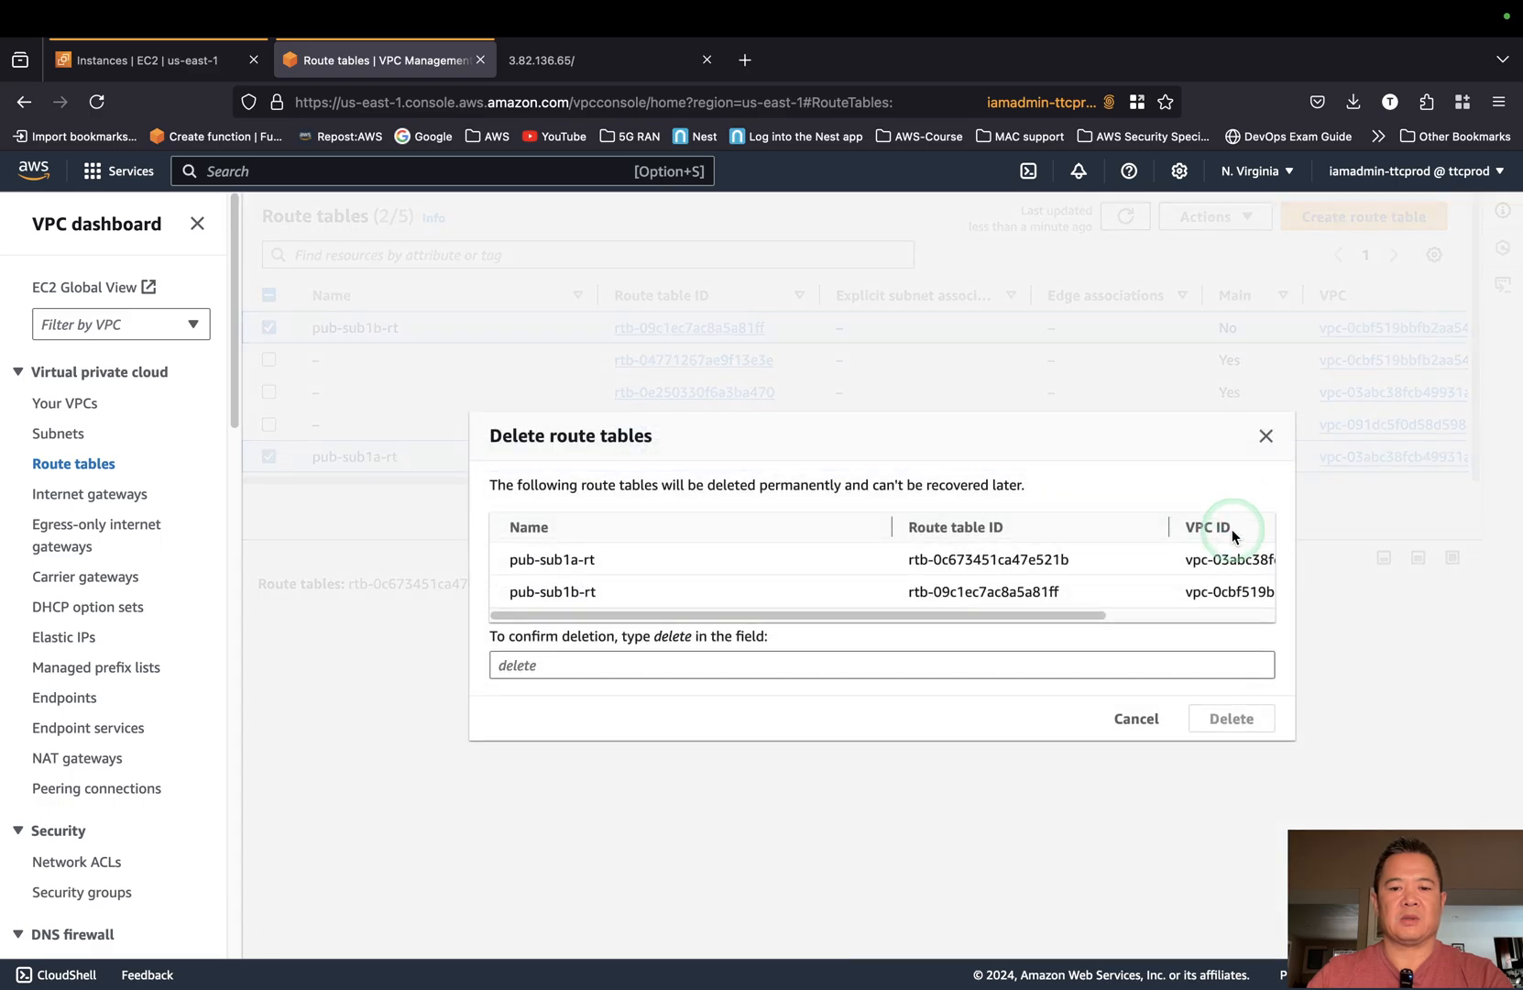
{"action": "left_click", "coordinate": [1205, 730]}
{"action": "left_click", "coordinate": [841, 656]}
{"action": "type", "text": "delete"}
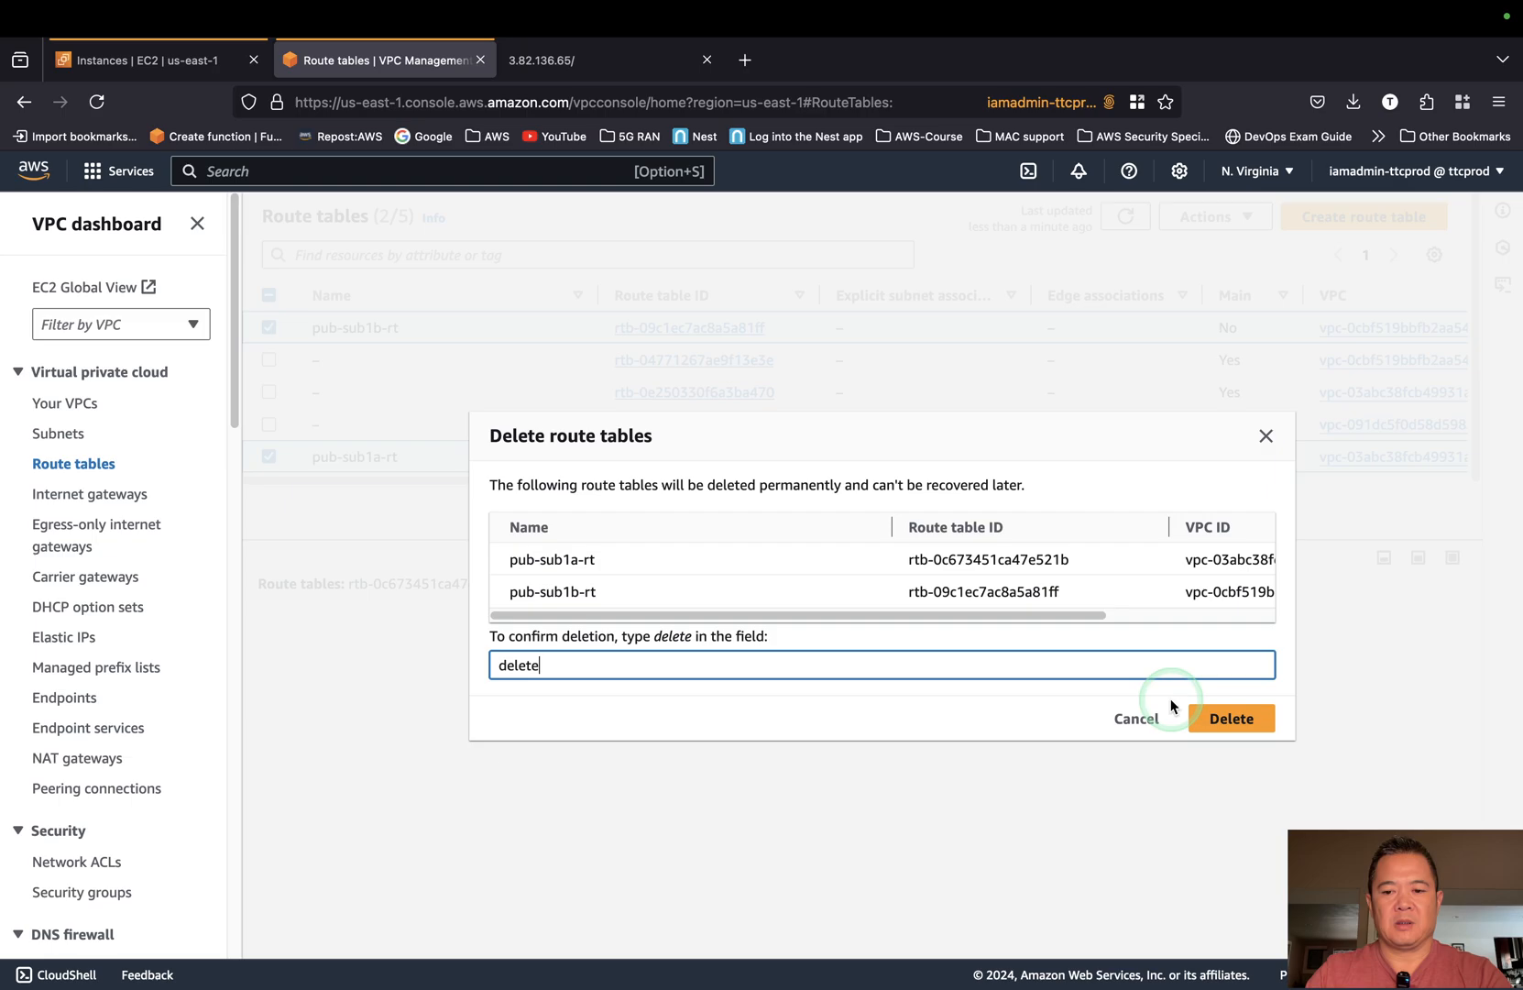
{"action": "left_click", "coordinate": [1255, 717]}
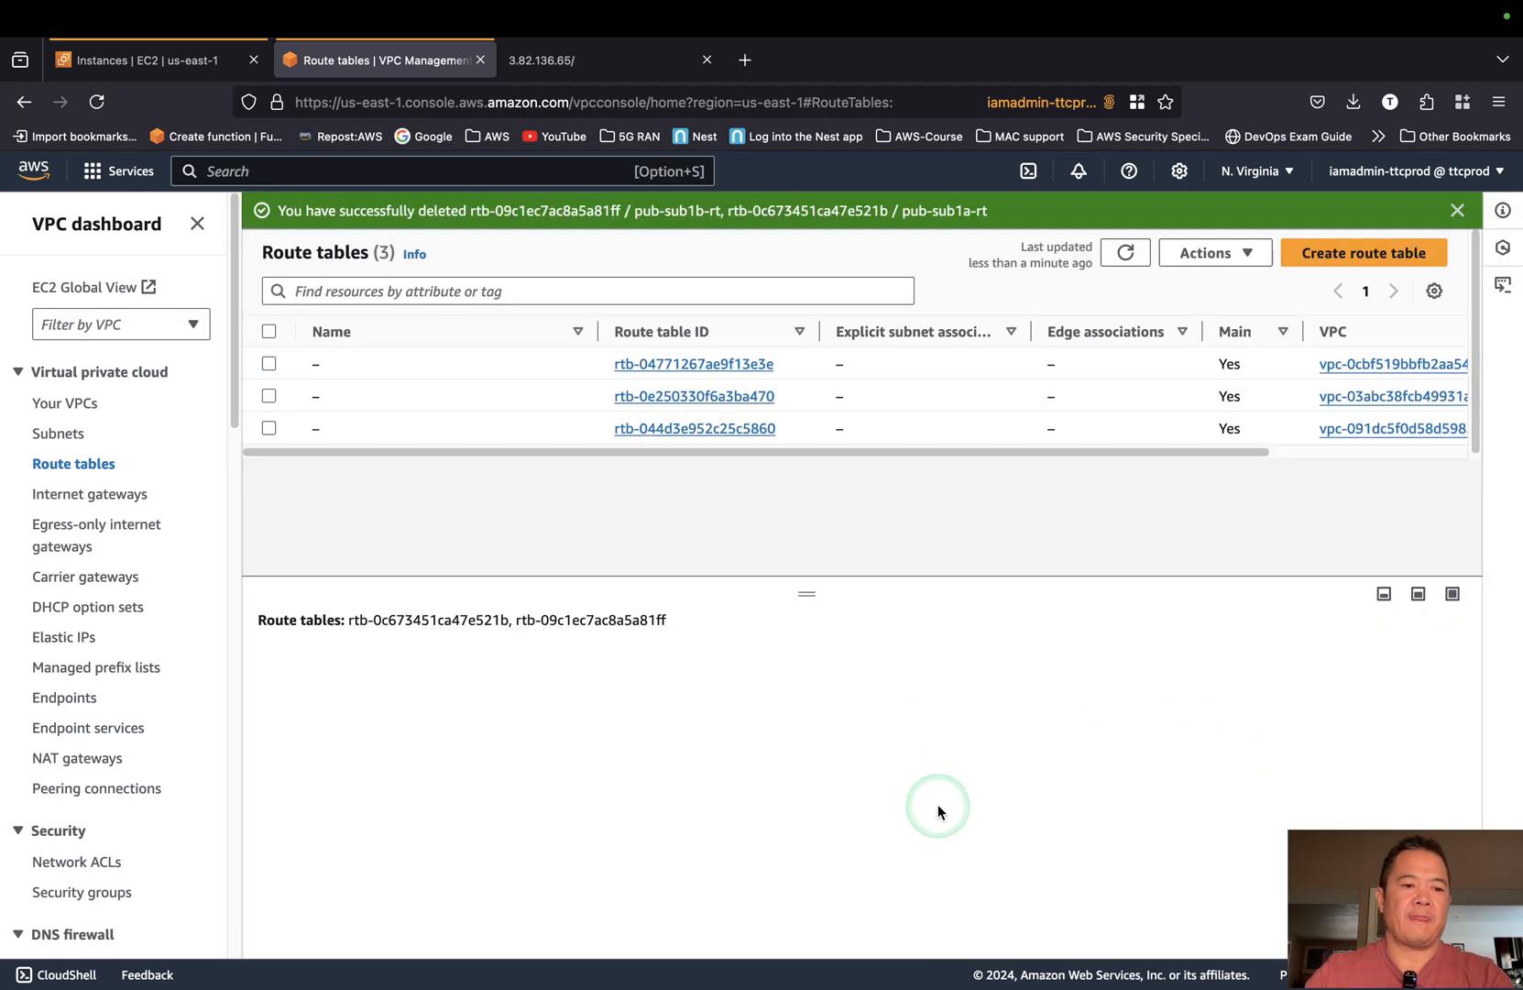
Open the VPC internet gateways and detach my-igwa from VPC-A.
{"action": "left_click", "coordinate": [99, 497]}
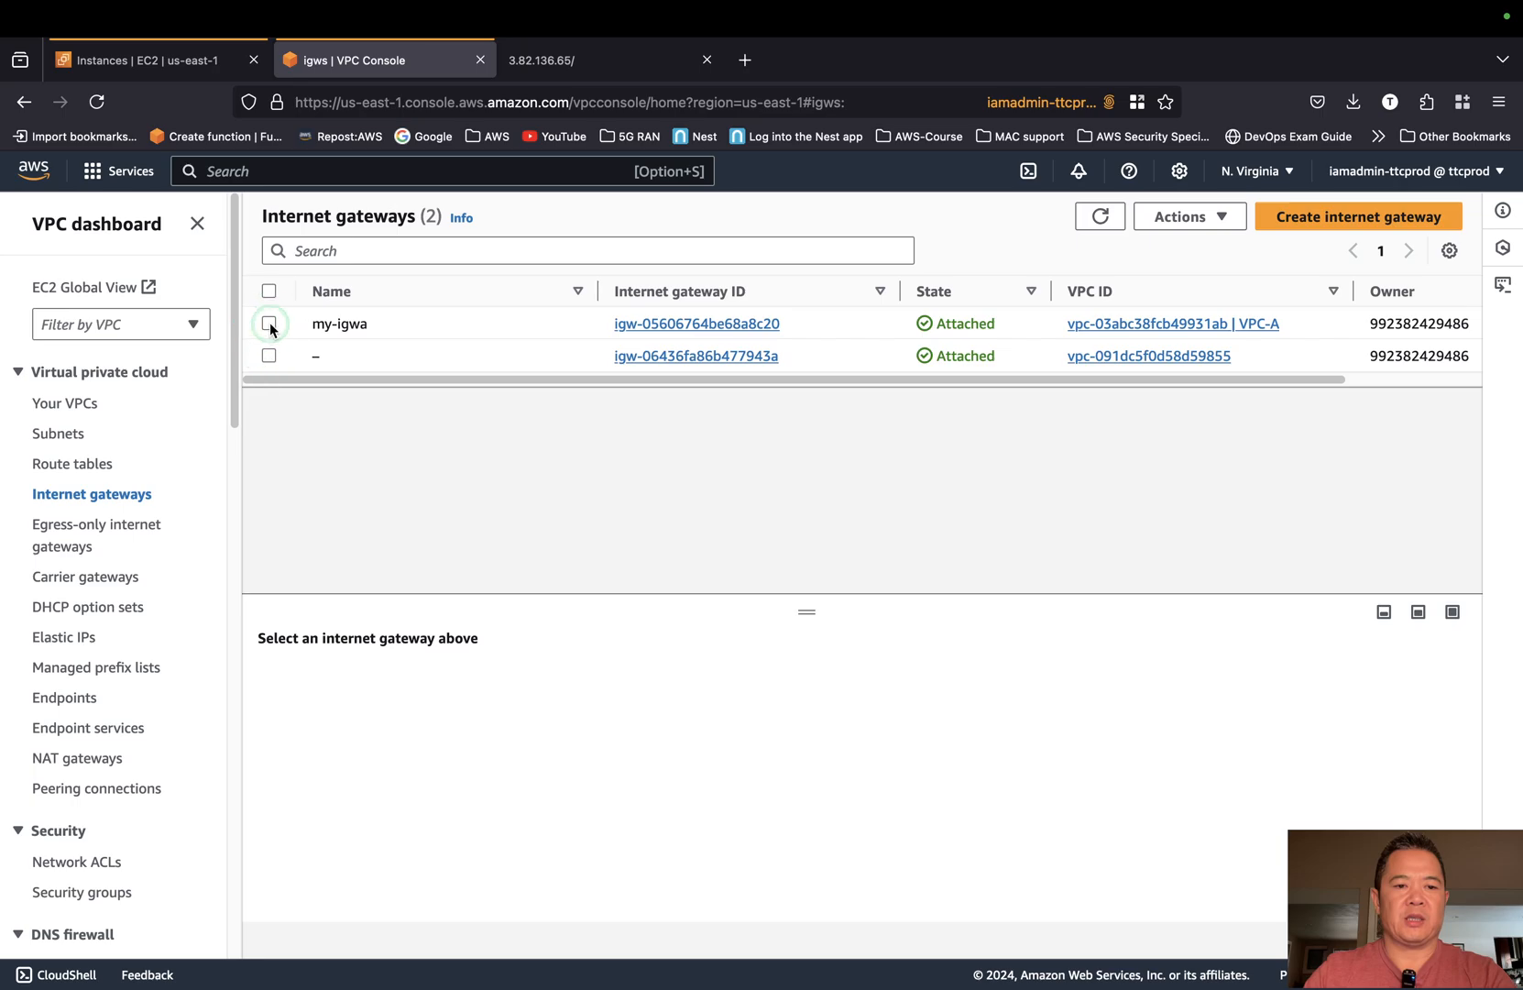
{"action": "left_click", "coordinate": [268, 323]}
{"action": "left_click", "coordinate": [1187, 216]}
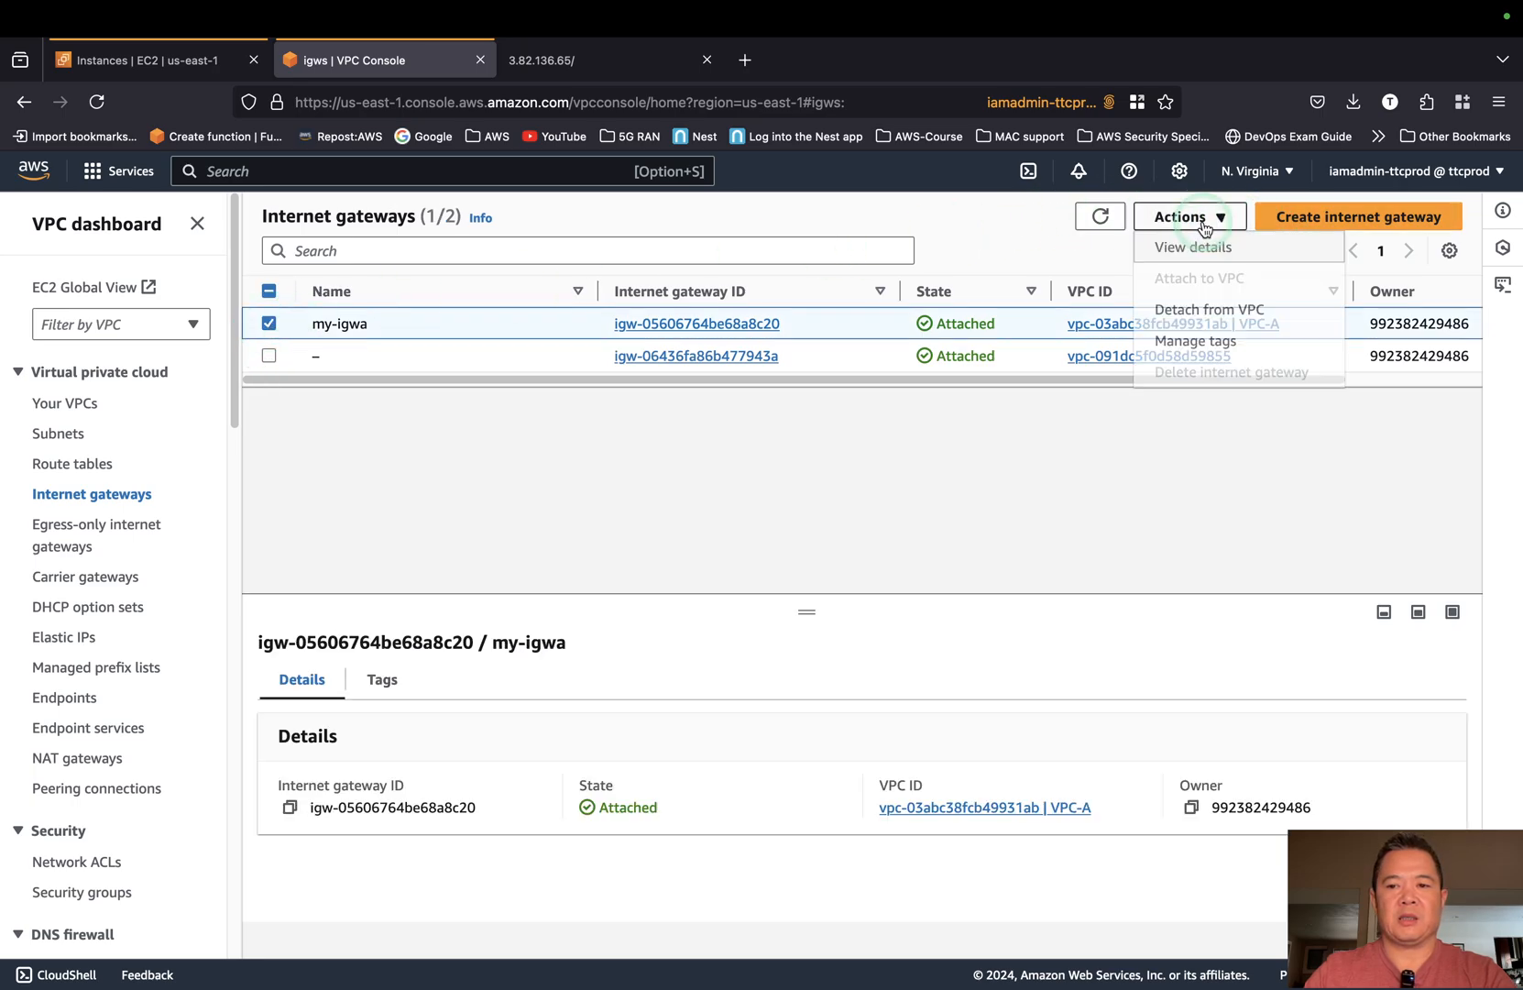
{"action": "left_click", "coordinate": [1208, 306]}
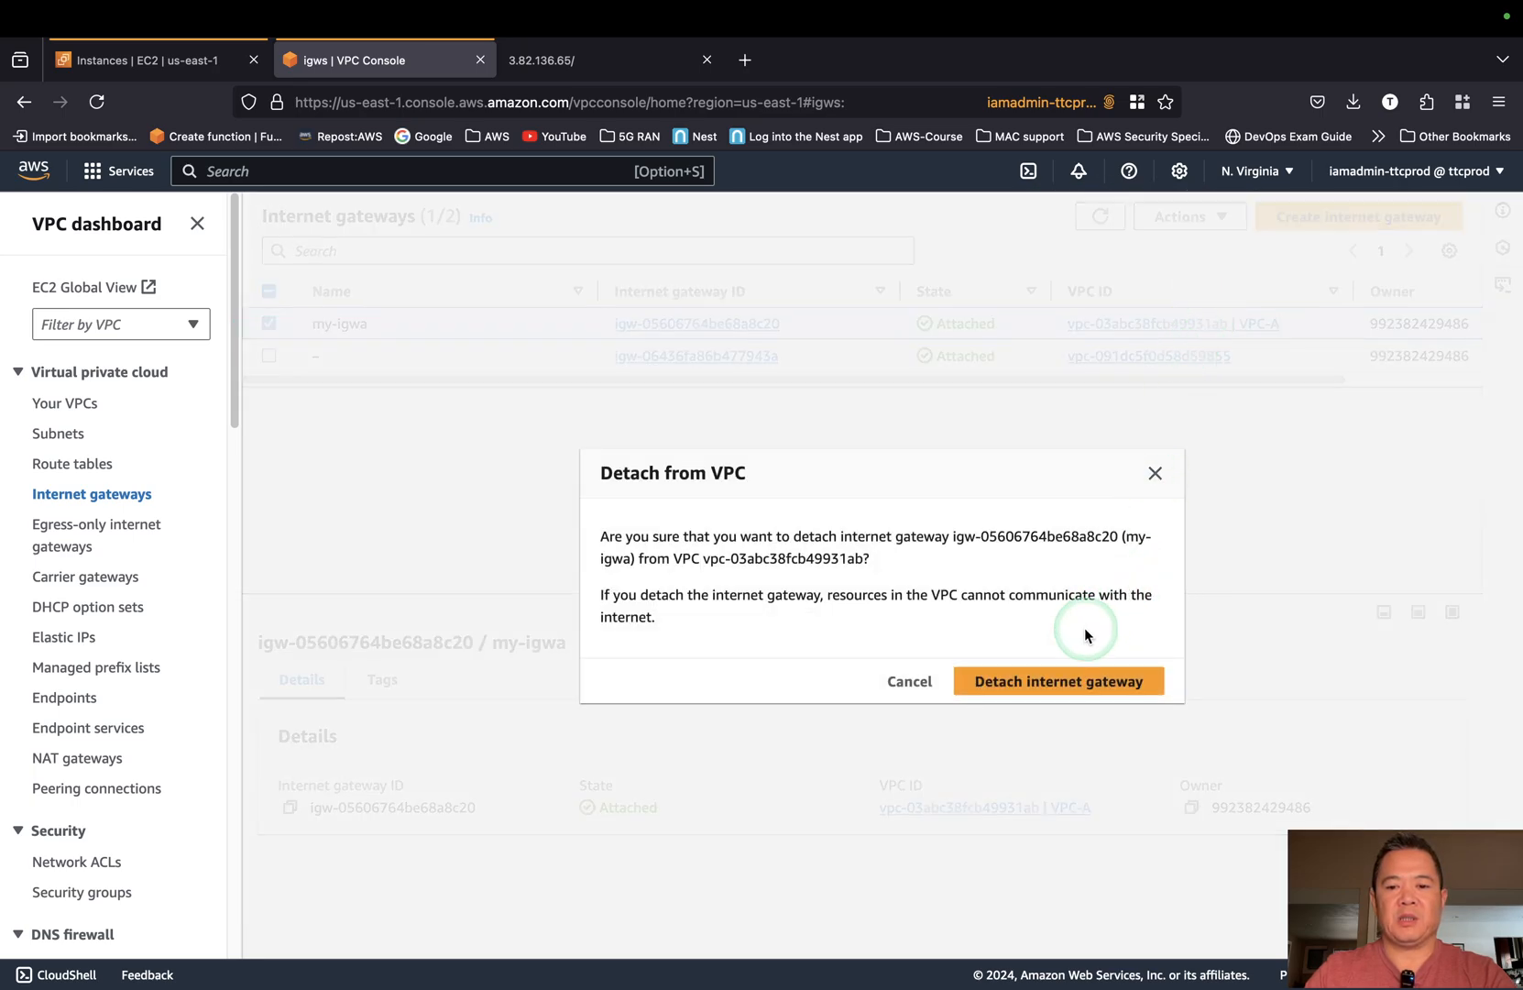
{"action": "left_click", "coordinate": [1051, 682]}
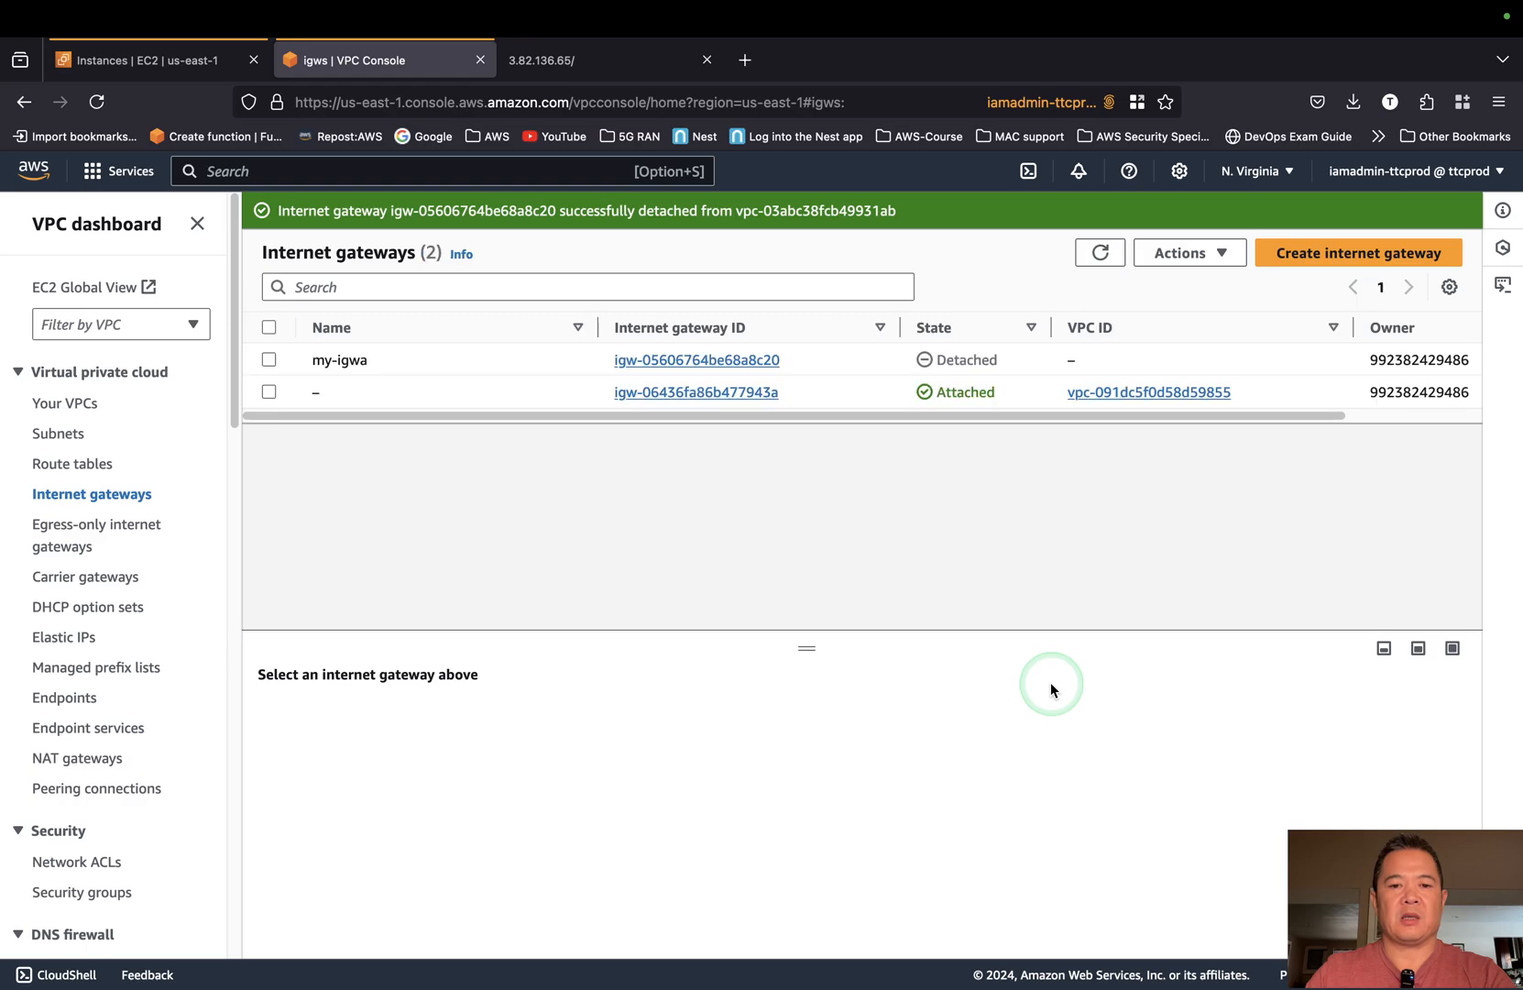
Delete the detached internet gateway my-igwa, entering "delete" as the confirmation.
{"action": "left_click", "coordinate": [269, 360]}
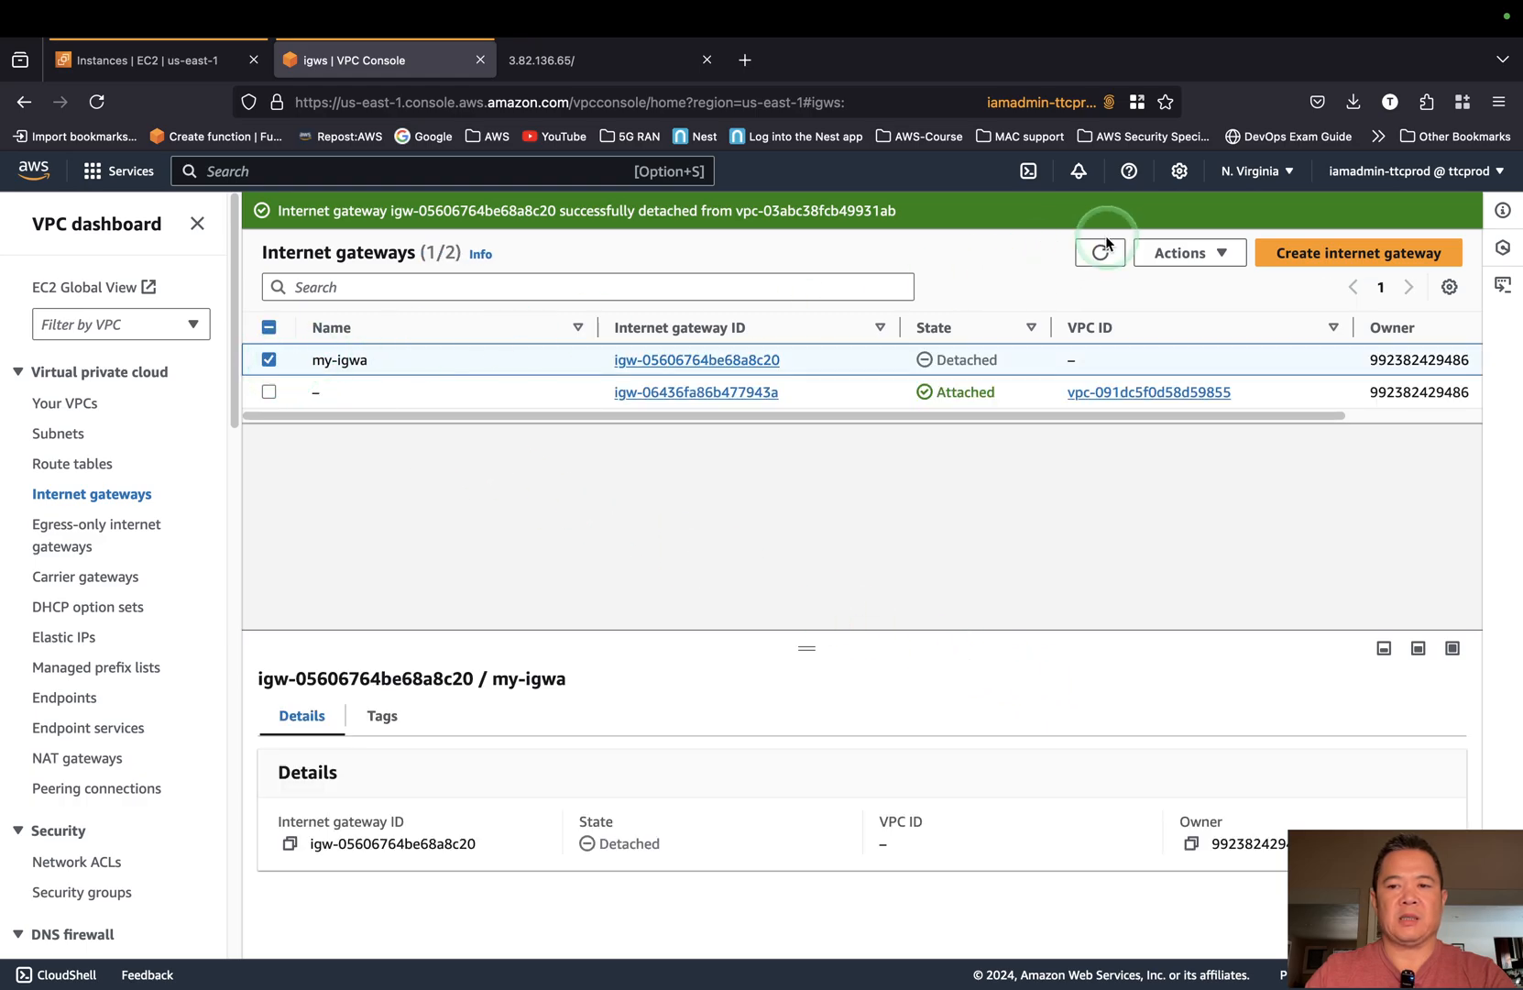
{"action": "left_click", "coordinate": [1182, 252]}
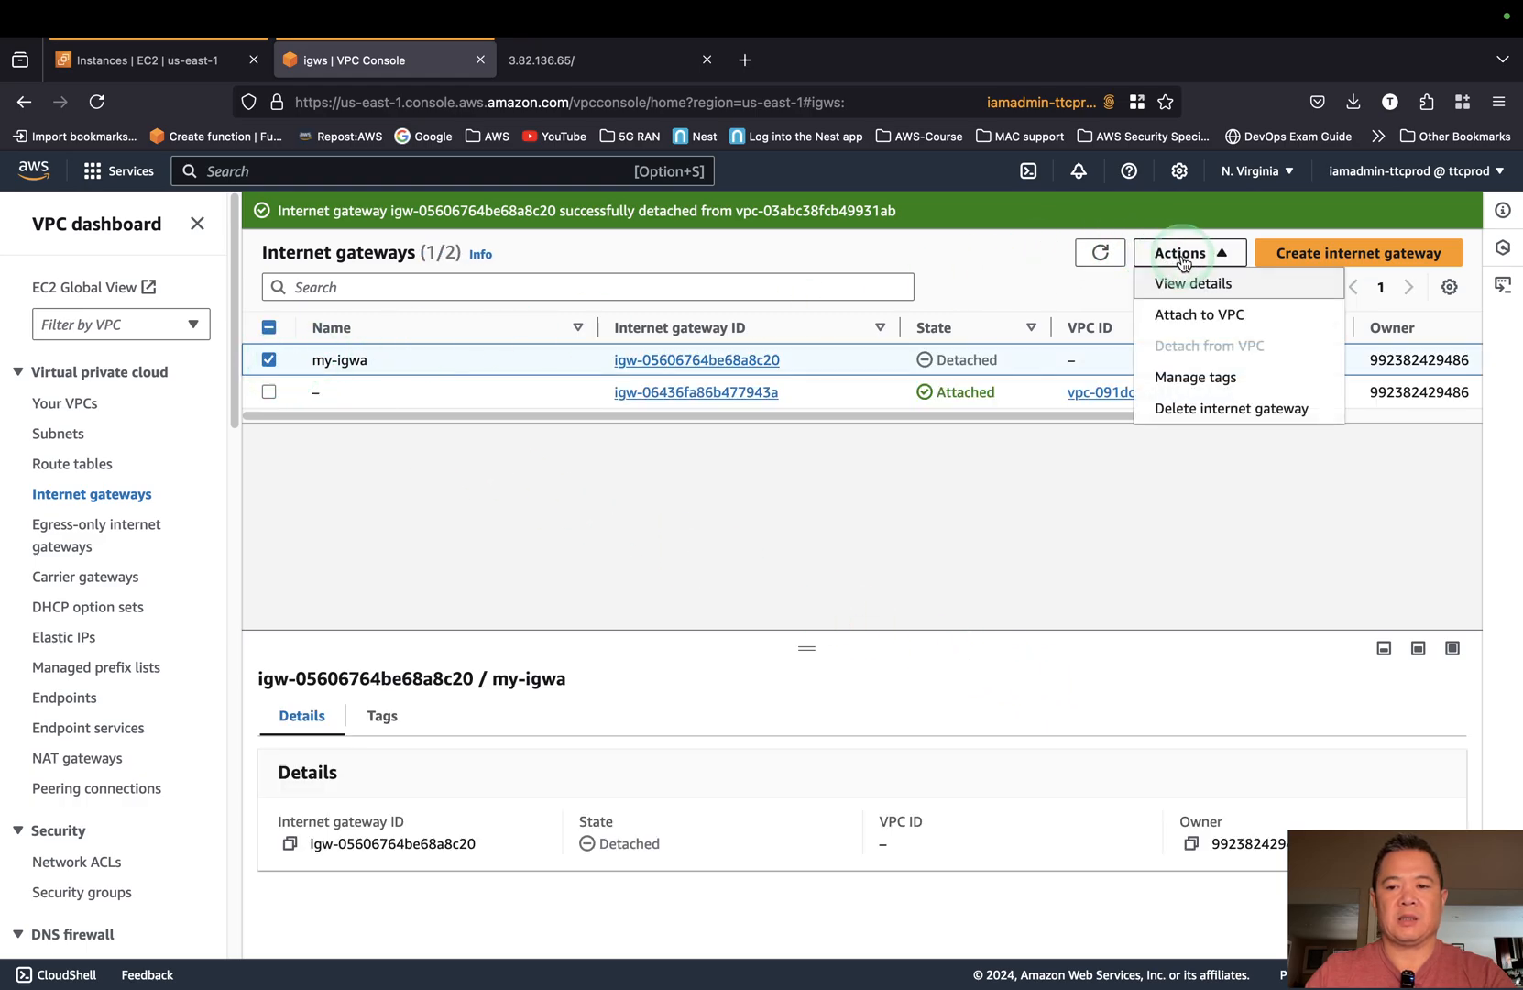
{"action": "left_click", "coordinate": [1206, 409]}
{"action": "left_click", "coordinate": [929, 645]}
{"action": "type", "text": "de"}
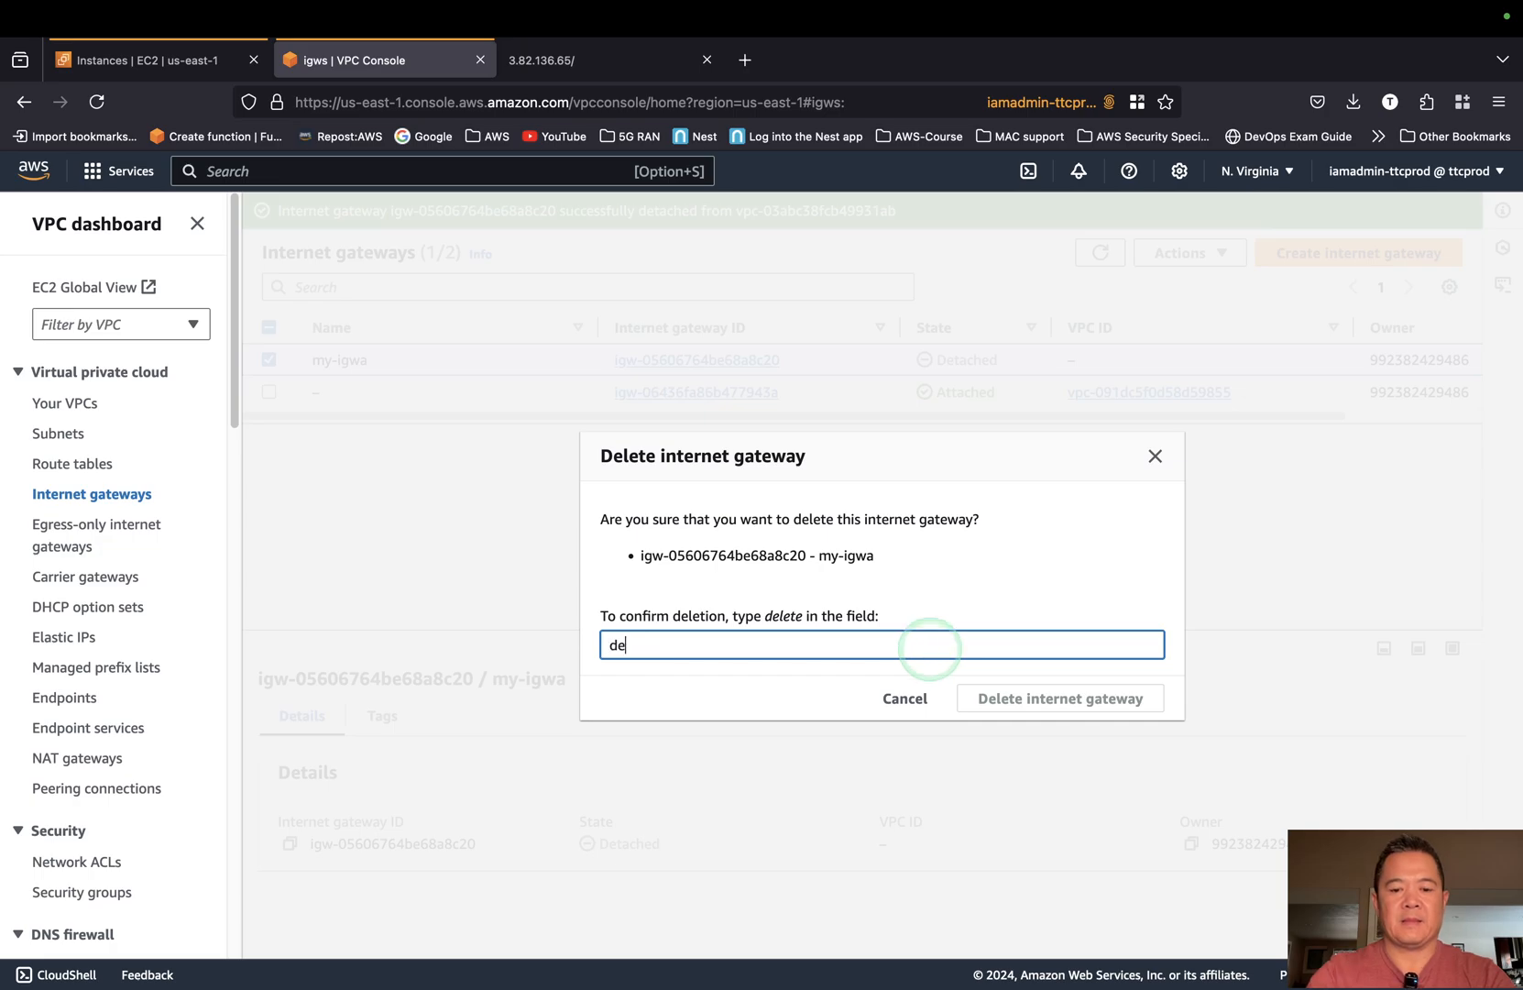
{"action": "type", "text": "lete"}
{"action": "left_click", "coordinate": [1043, 697]}
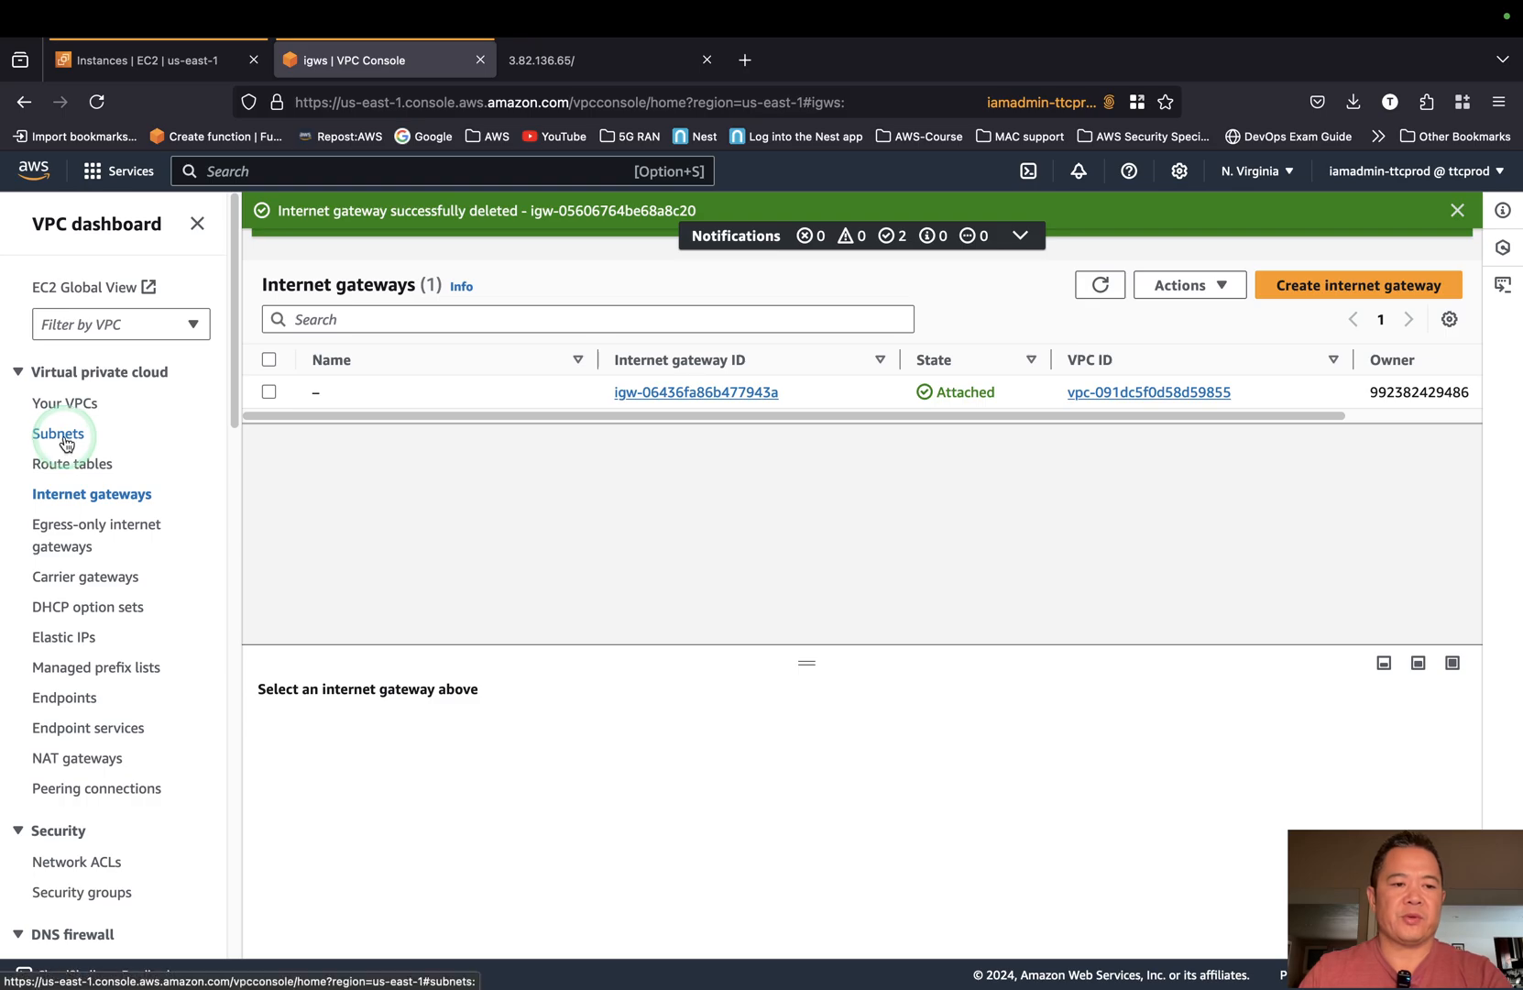
Try to delete the subnet pub-sub1a from the VPC subnets list, then dismiss the deletion dialog.
{"action": "scroll", "coordinate": [83, 627], "scroll_direction": "down", "scroll_amount": 2}
{"action": "scroll", "coordinate": [88, 642], "scroll_direction": "up", "scroll_amount": 2}
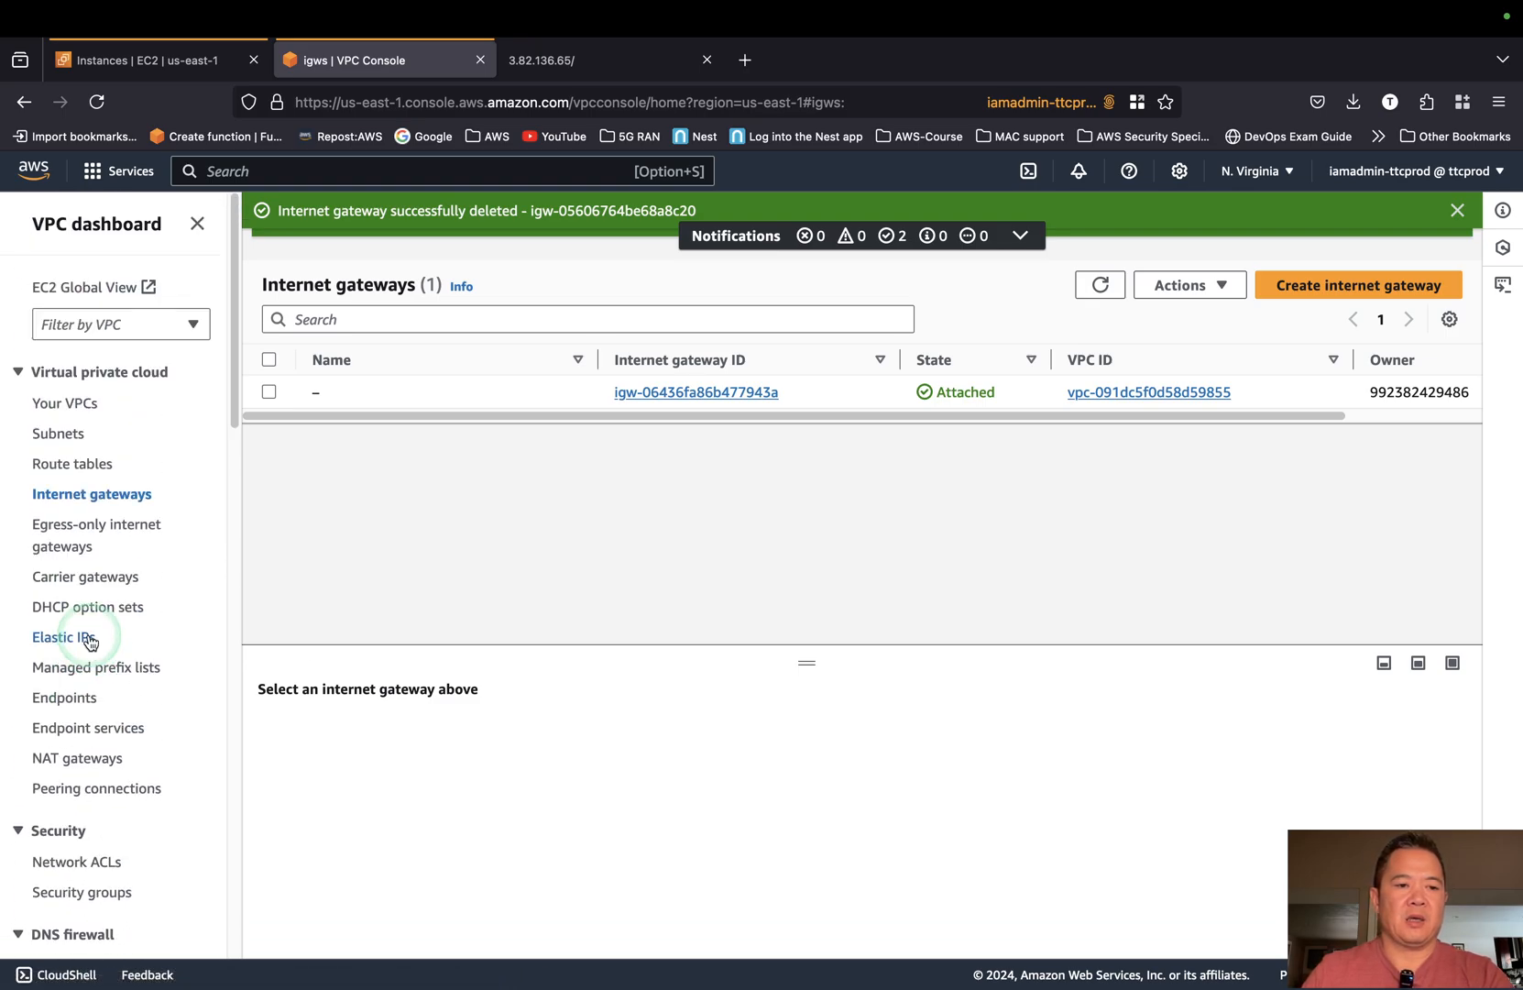
{"action": "left_click", "coordinate": [67, 438]}
{"action": "left_click", "coordinate": [801, 817]}
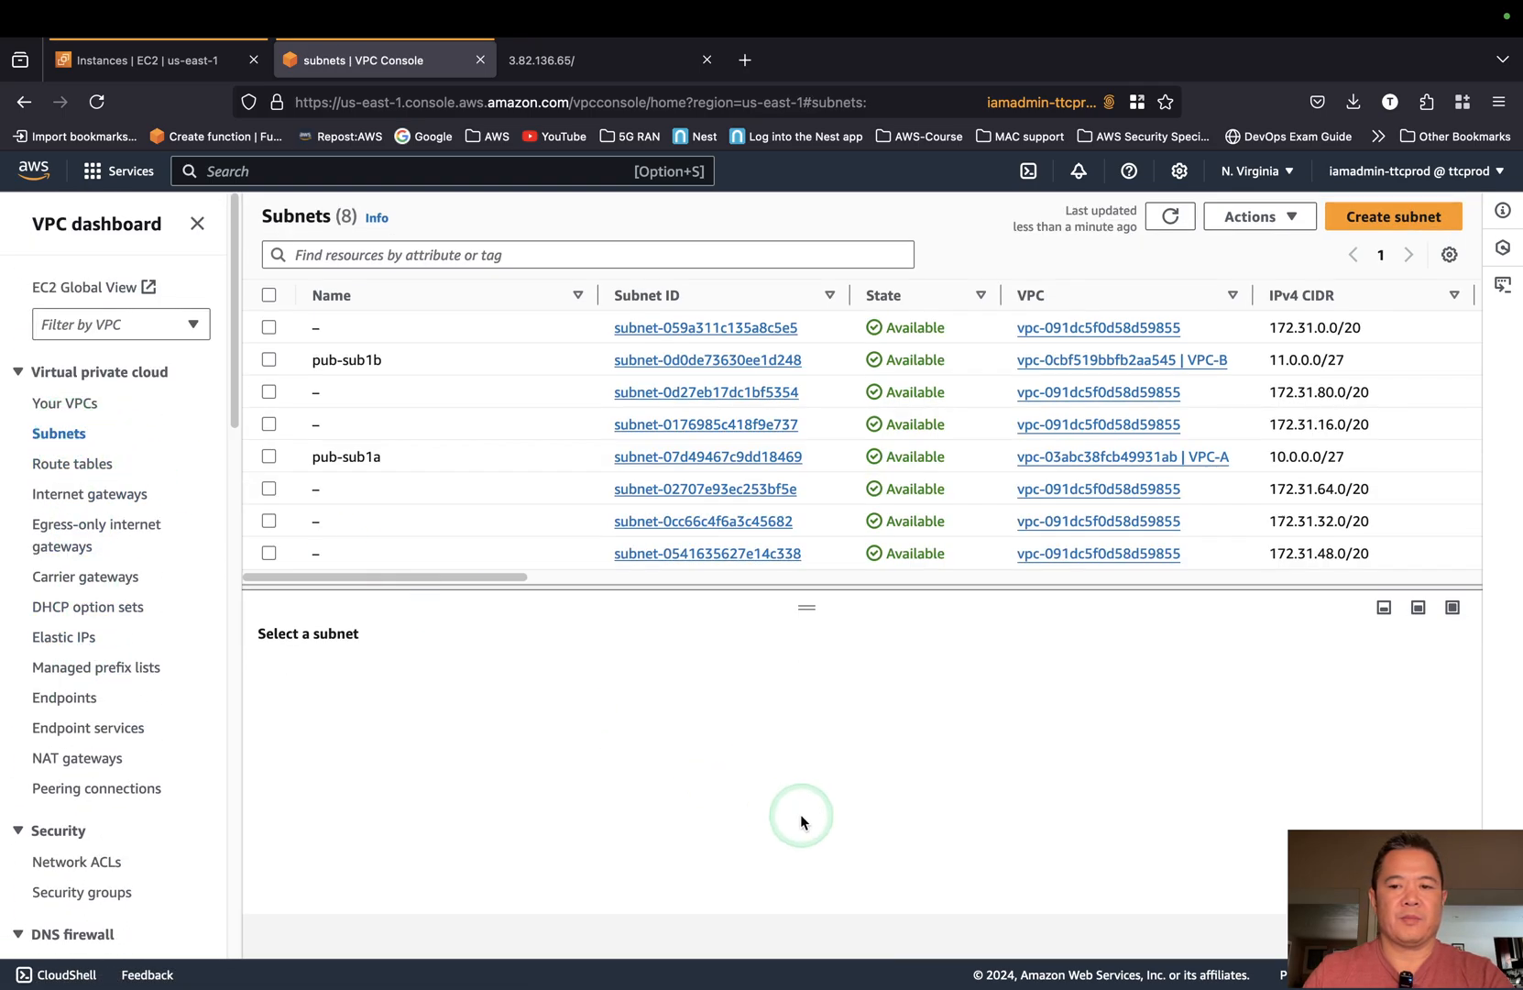
{"action": "left_click", "coordinate": [930, 750]}
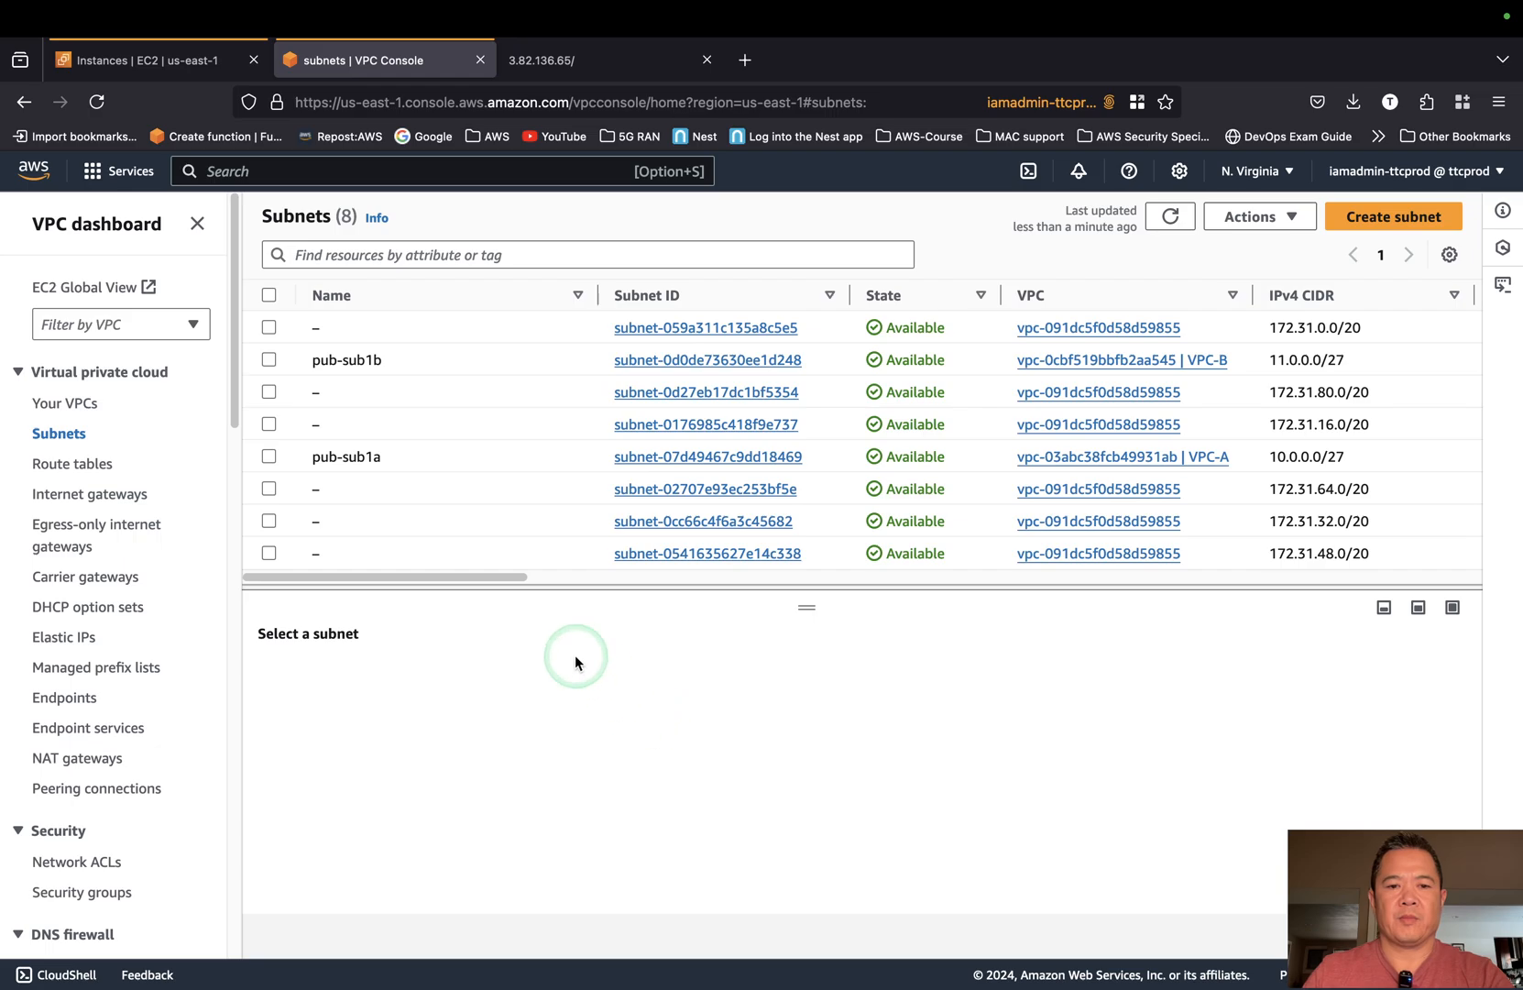
{"action": "left_click", "coordinate": [270, 456]}
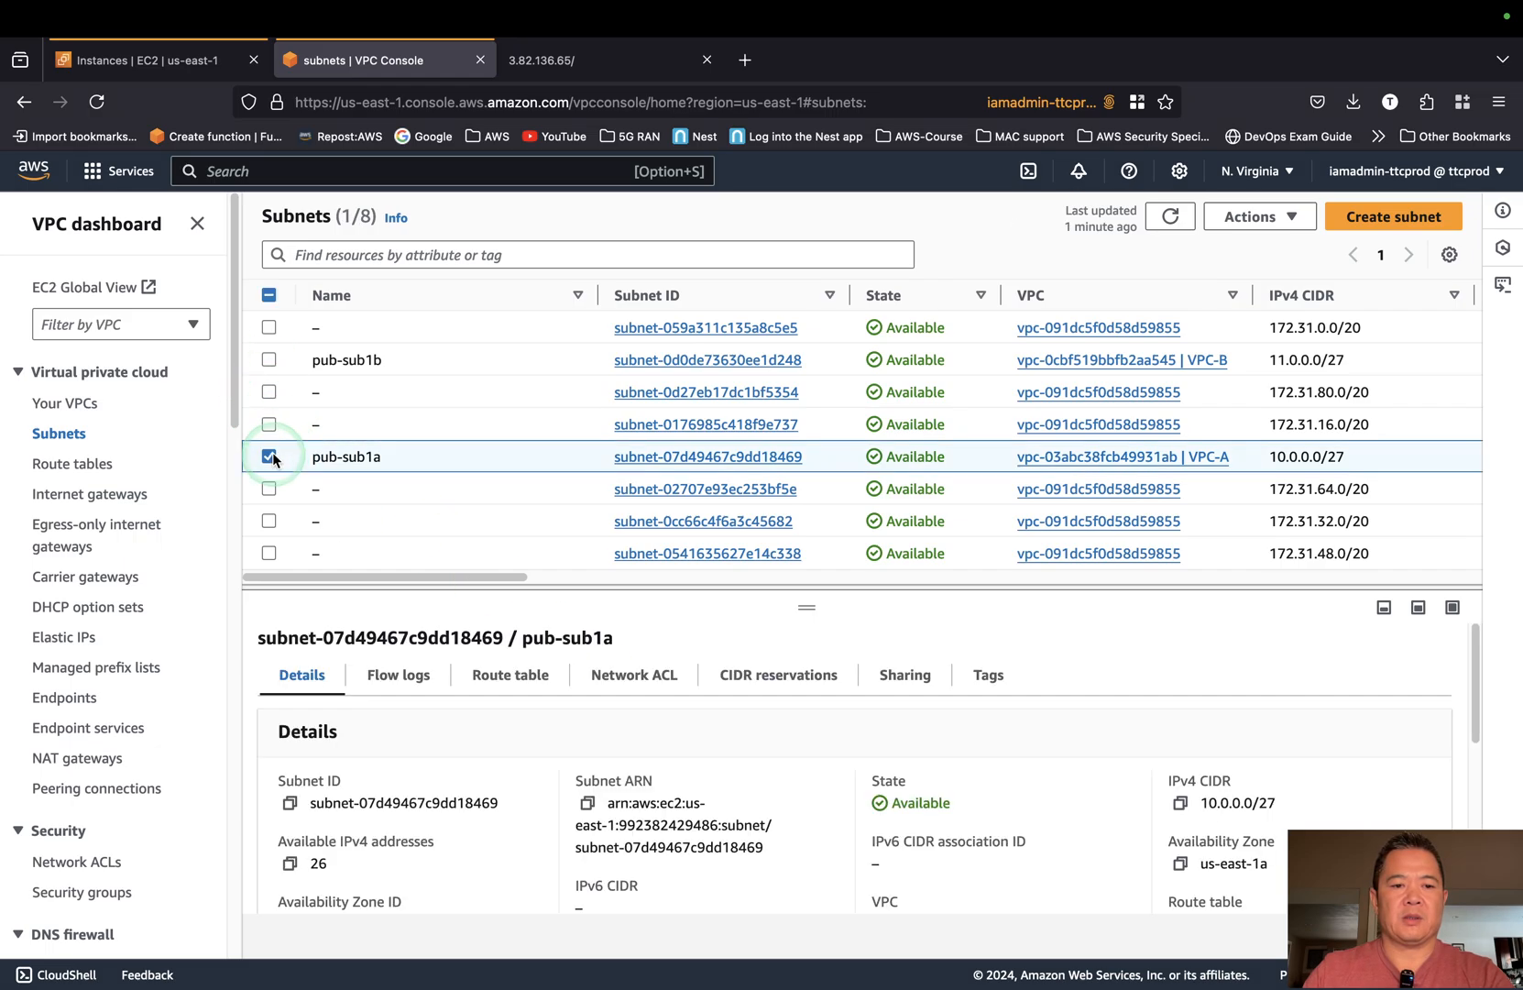
{"action": "left_click", "coordinate": [1274, 228]}
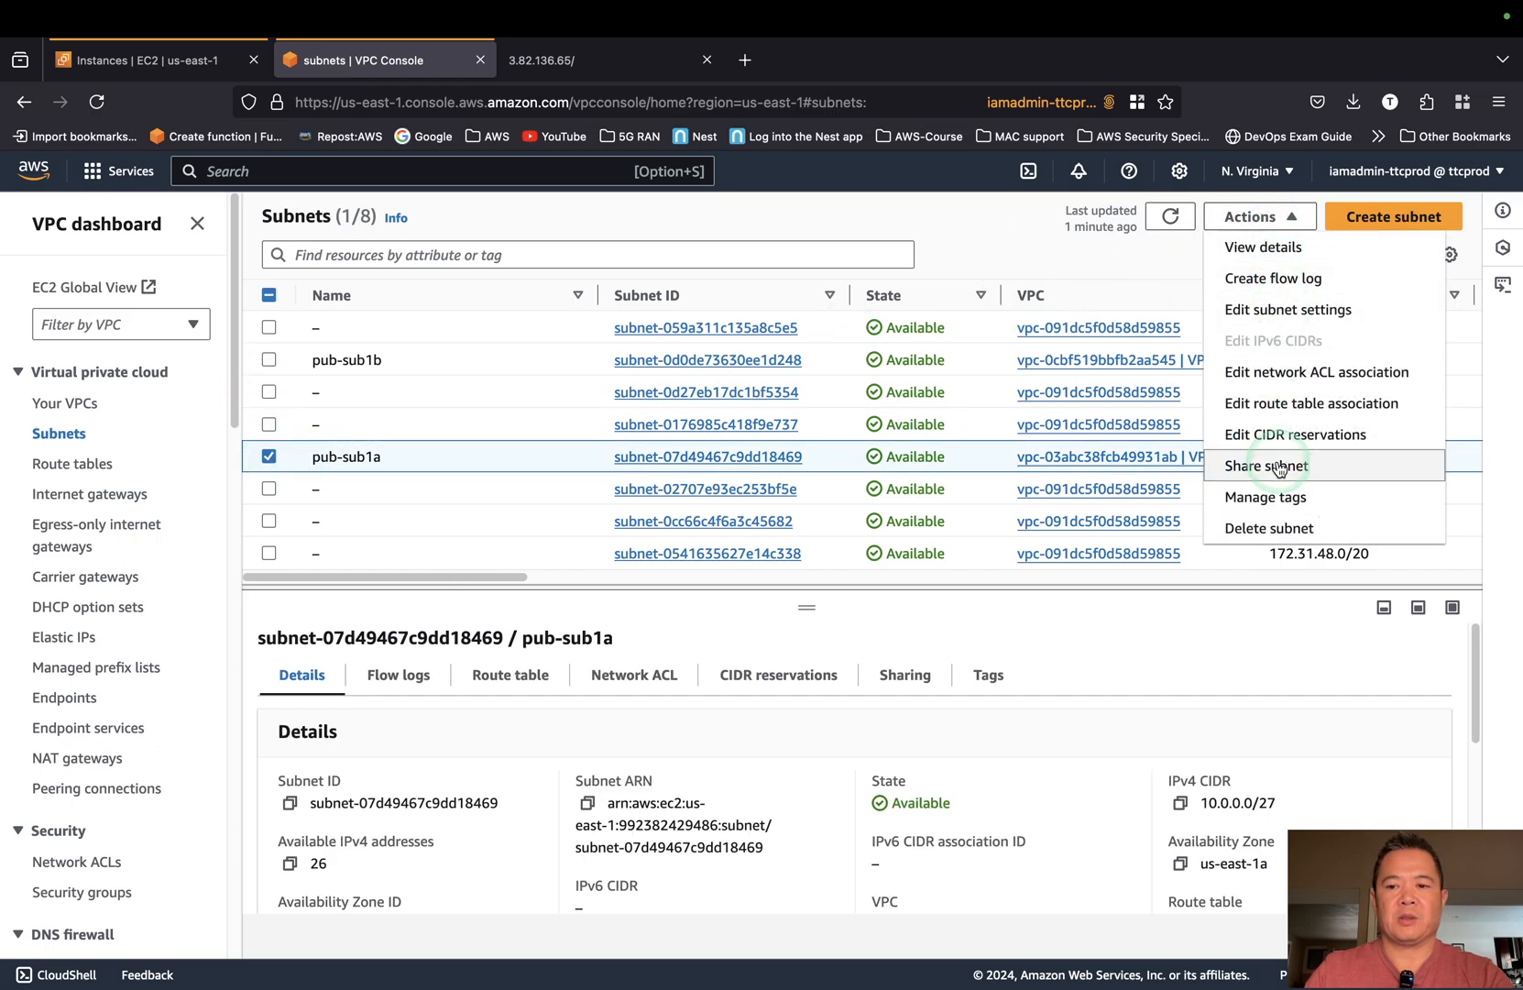
{"action": "left_click", "coordinate": [1278, 525]}
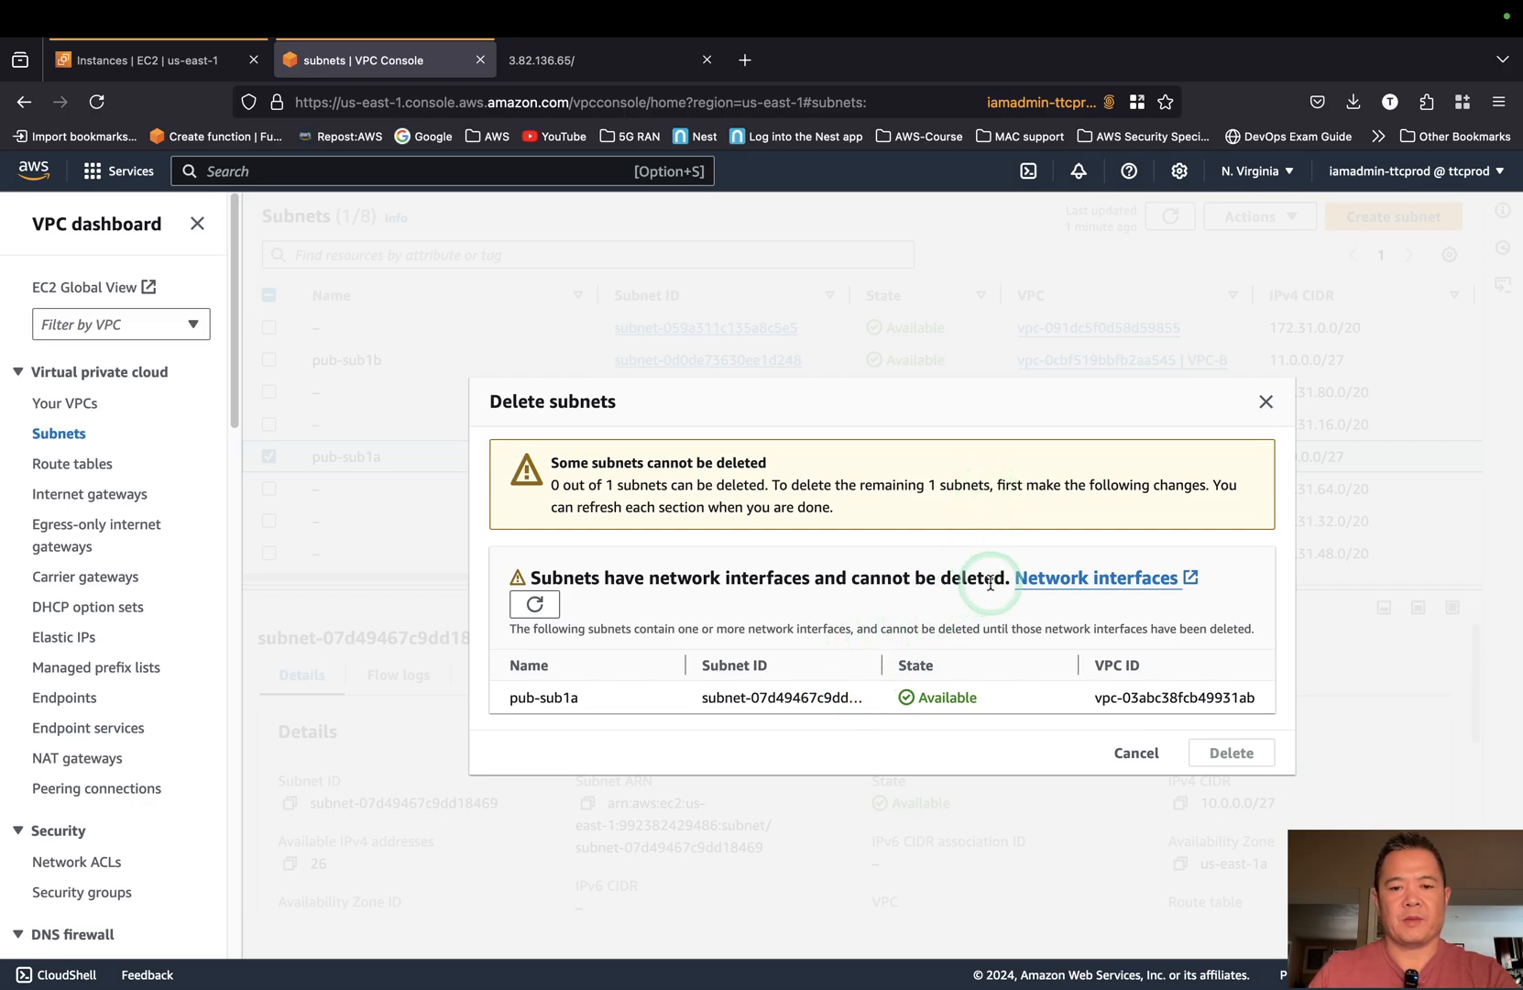
{"action": "left_click", "coordinate": [1135, 753]}
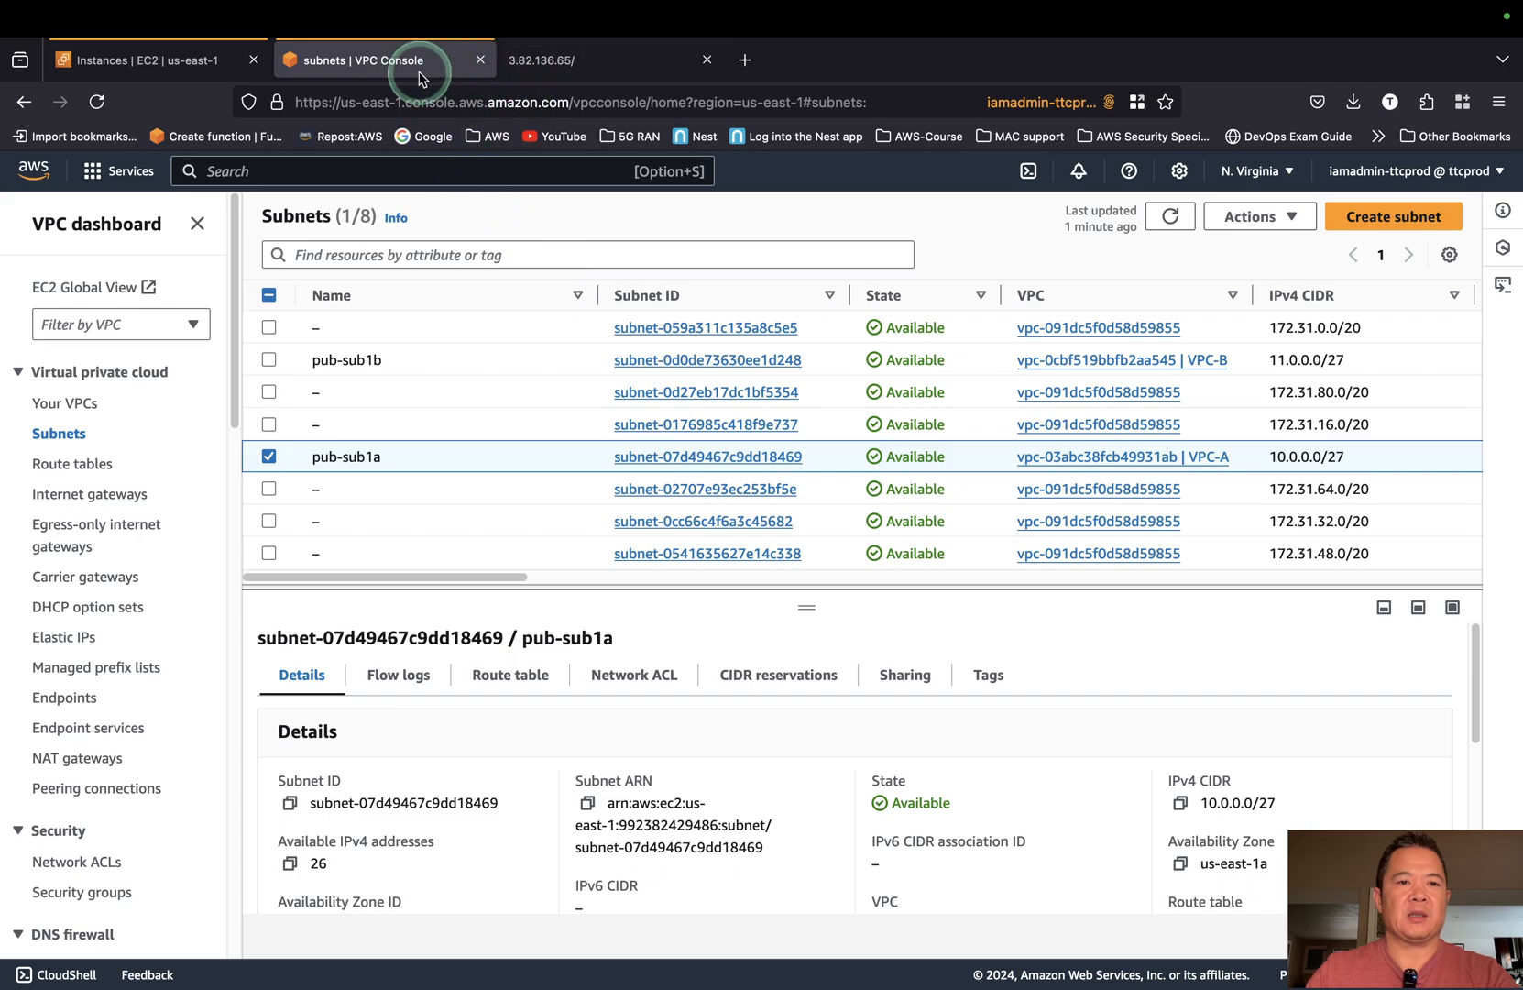
Return to the EC2 instances, remove the running-state filter and refresh the list to check the states of ec2a and ec2b.
{"action": "left_click", "coordinate": [165, 60]}
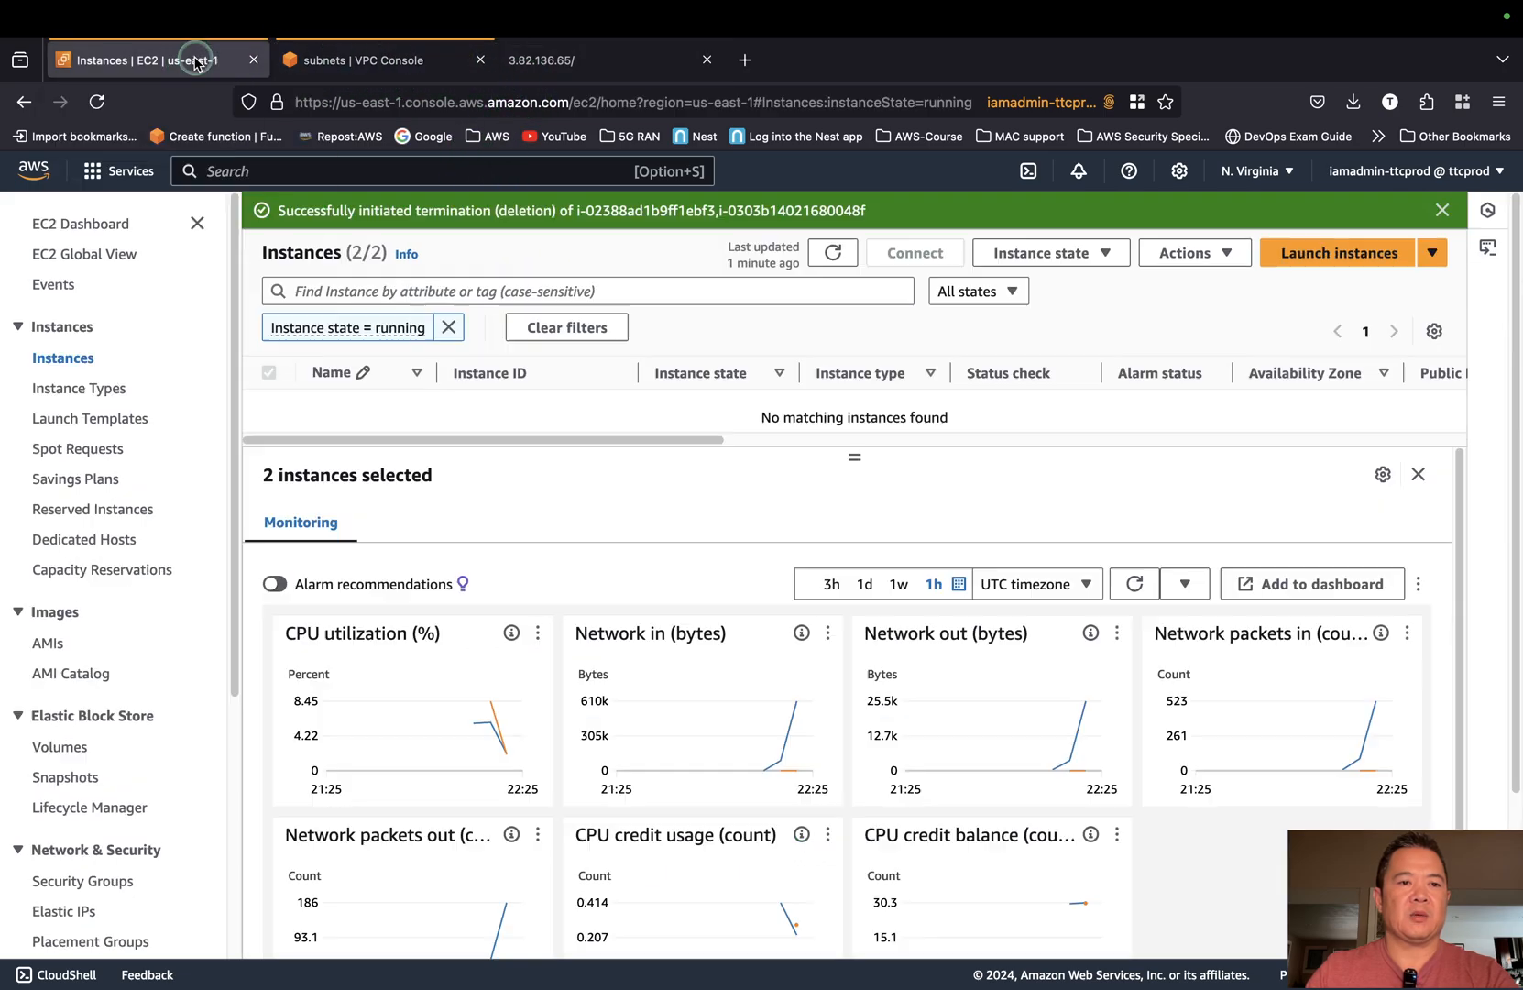
{"action": "left_click", "coordinate": [833, 254]}
{"action": "left_click", "coordinate": [833, 257]}
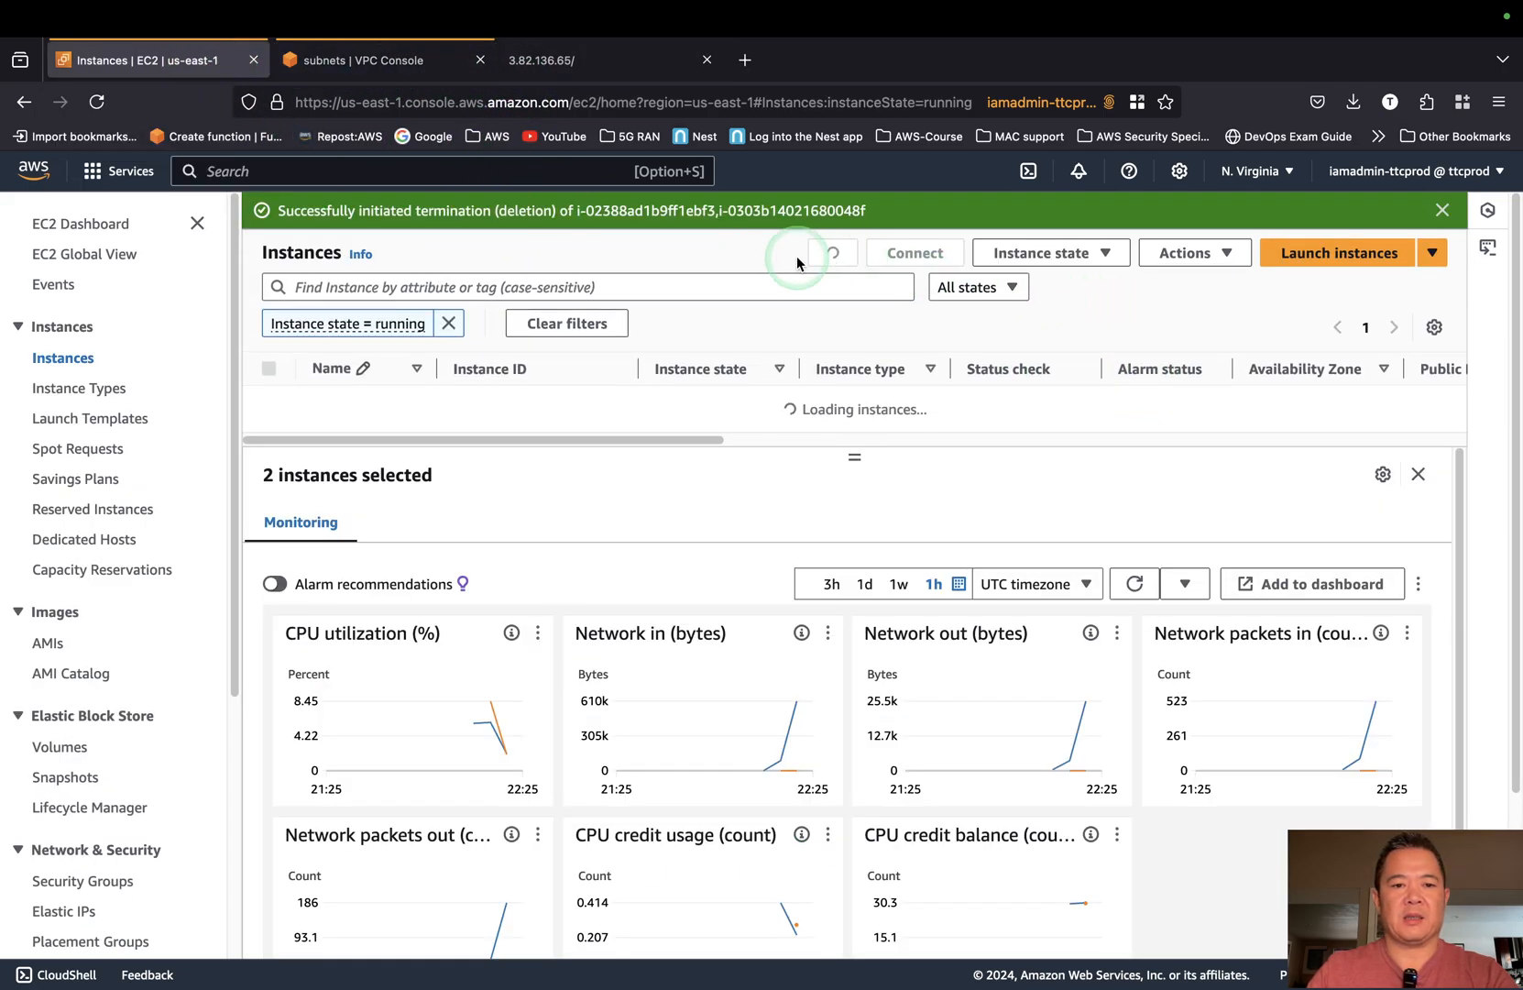
{"action": "left_click", "coordinate": [449, 327]}
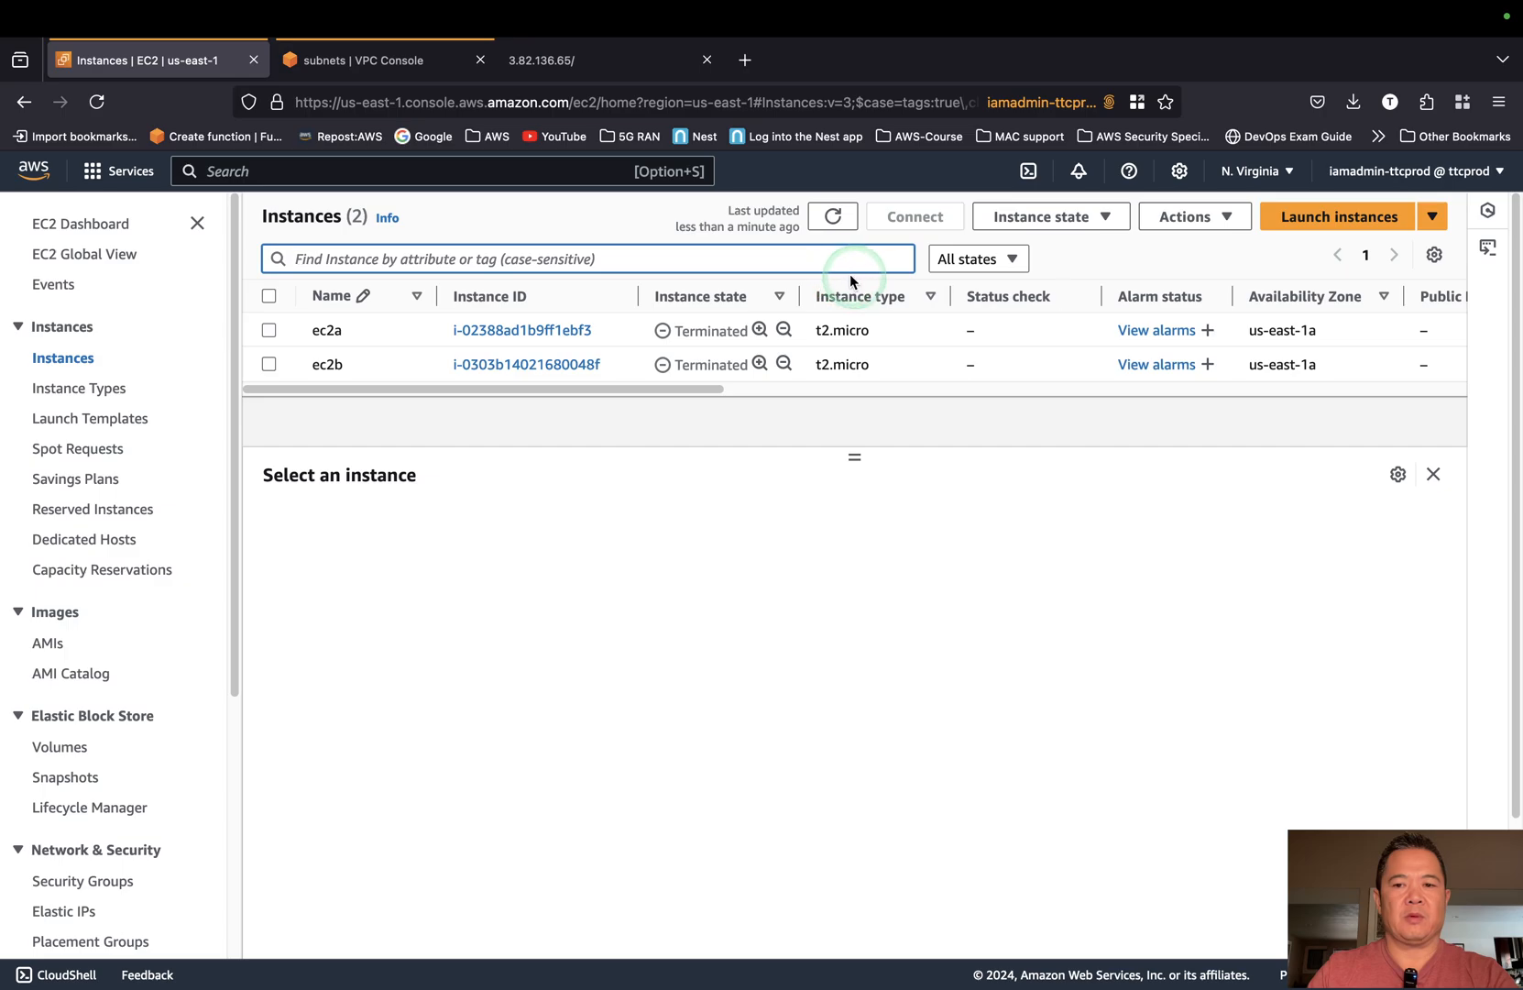
{"action": "left_click", "coordinate": [843, 224]}
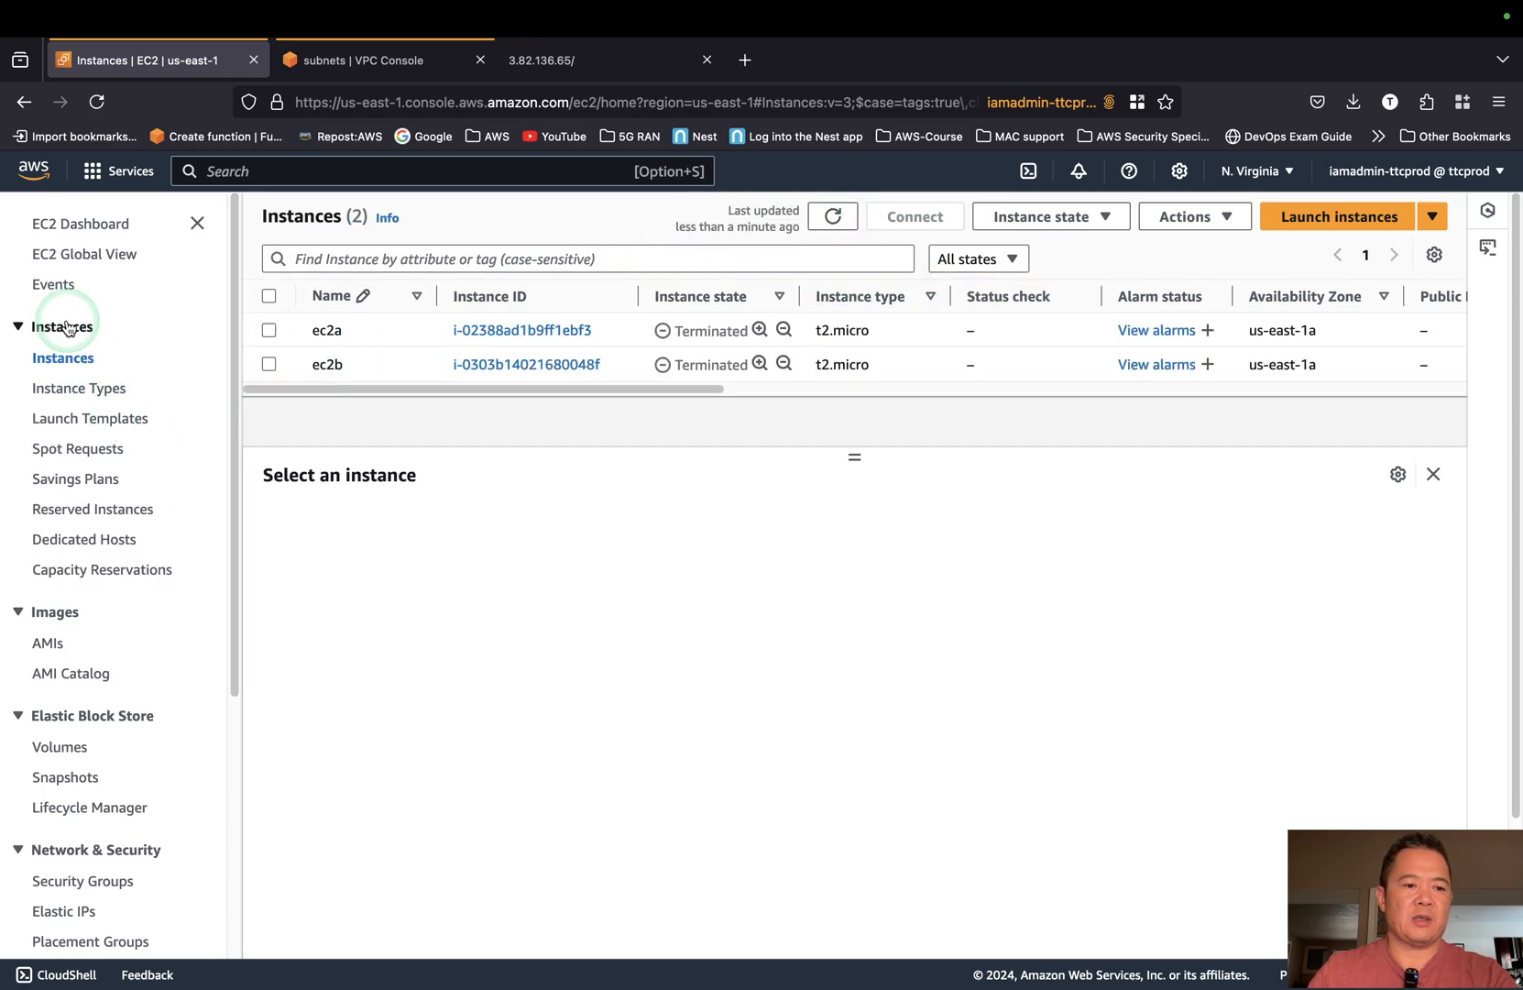
Retry deleting the subnet pub-sub1a and open the linked network interfaces from the deletion dialog.
{"action": "left_click", "coordinate": [380, 63]}
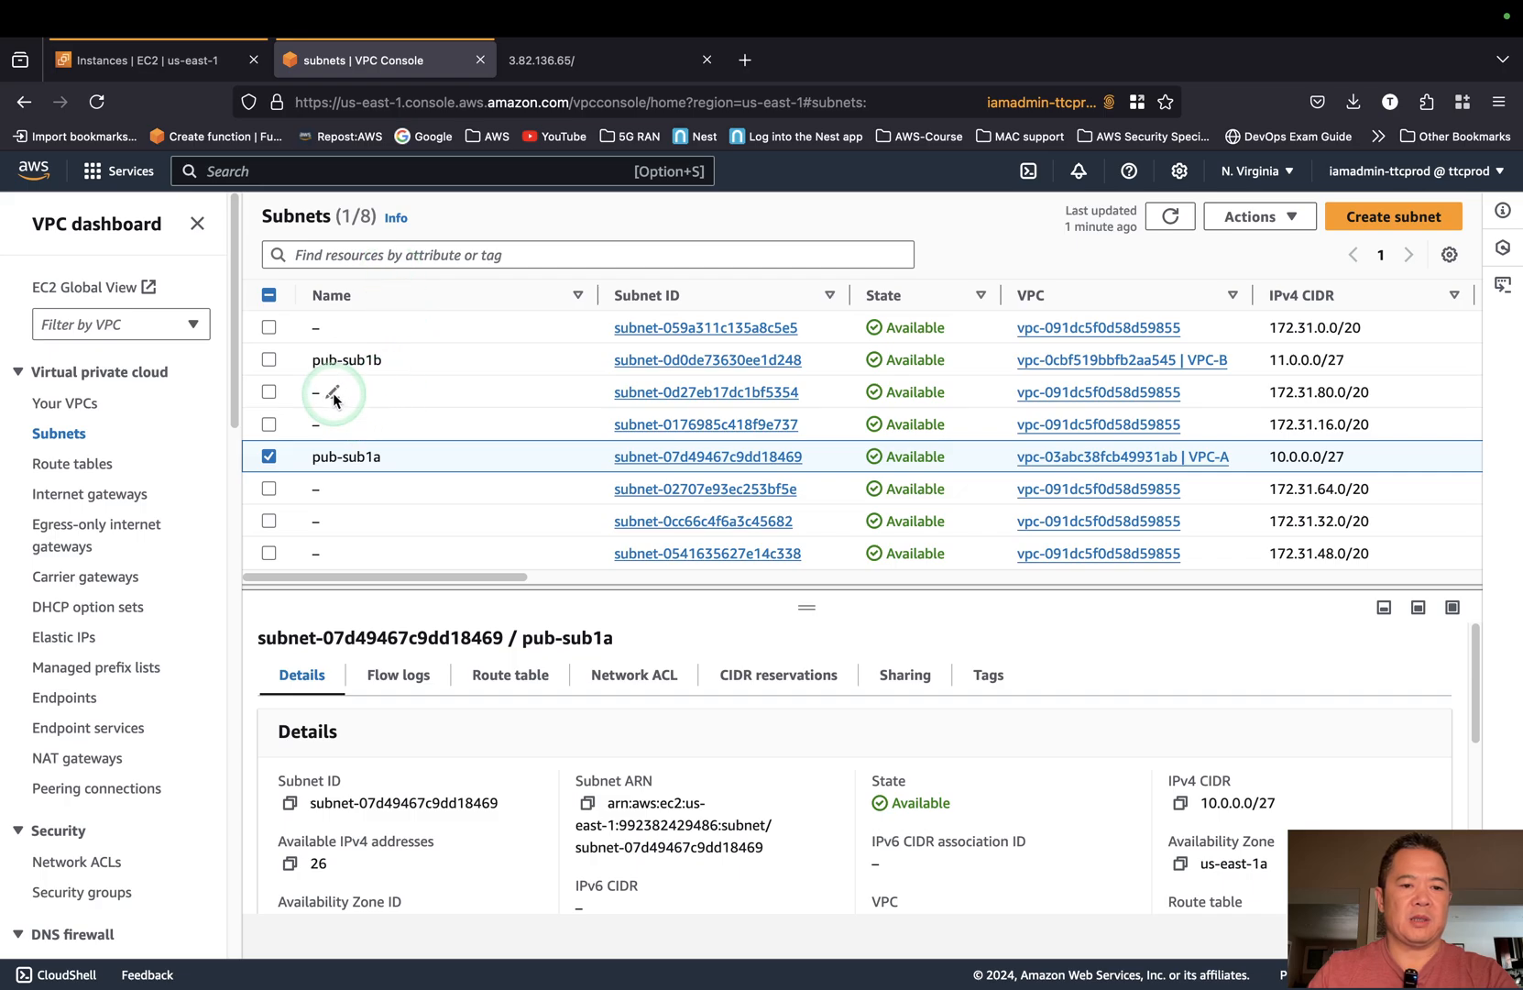
{"action": "left_click", "coordinate": [1258, 216]}
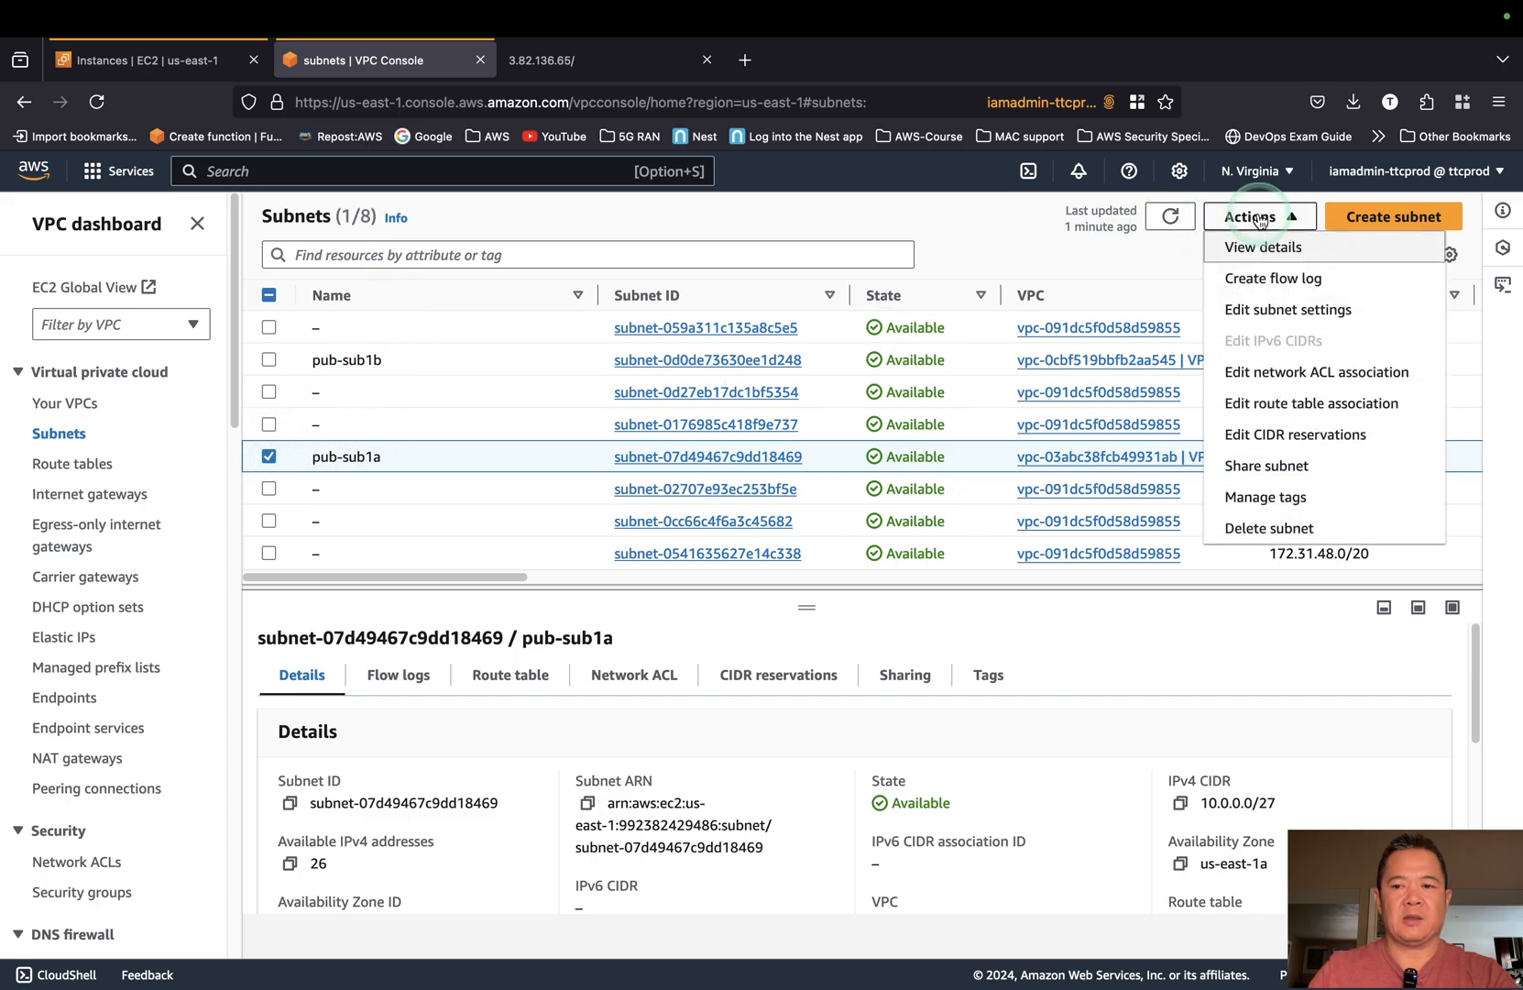
{"action": "left_click", "coordinate": [1273, 528]}
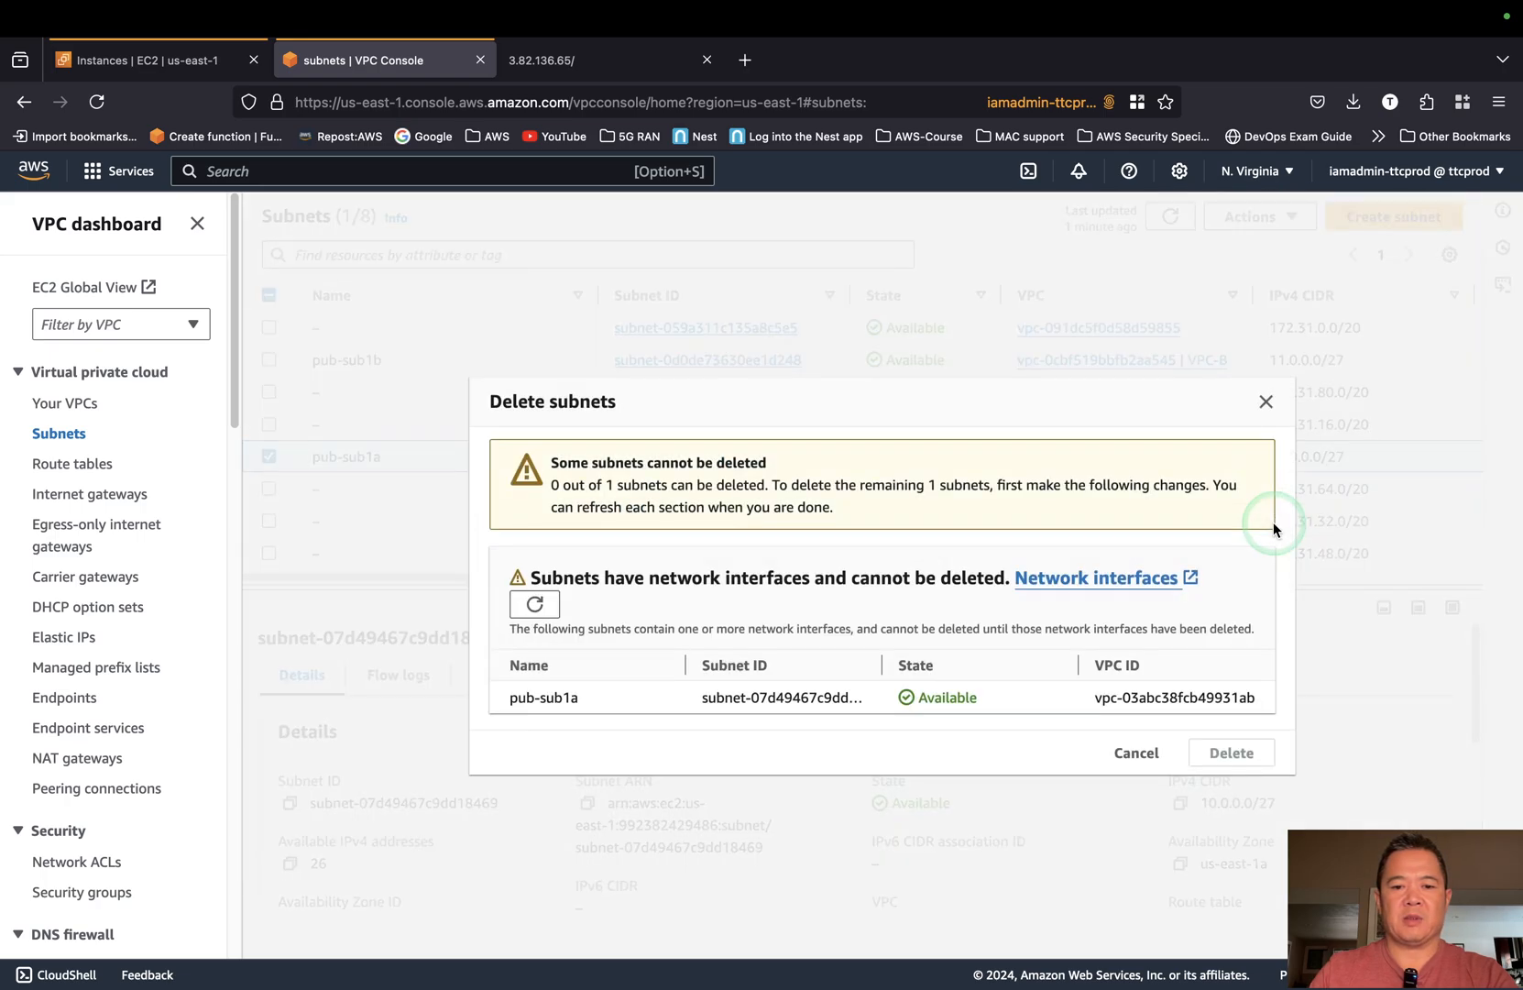
{"action": "left_click", "coordinate": [1110, 579]}
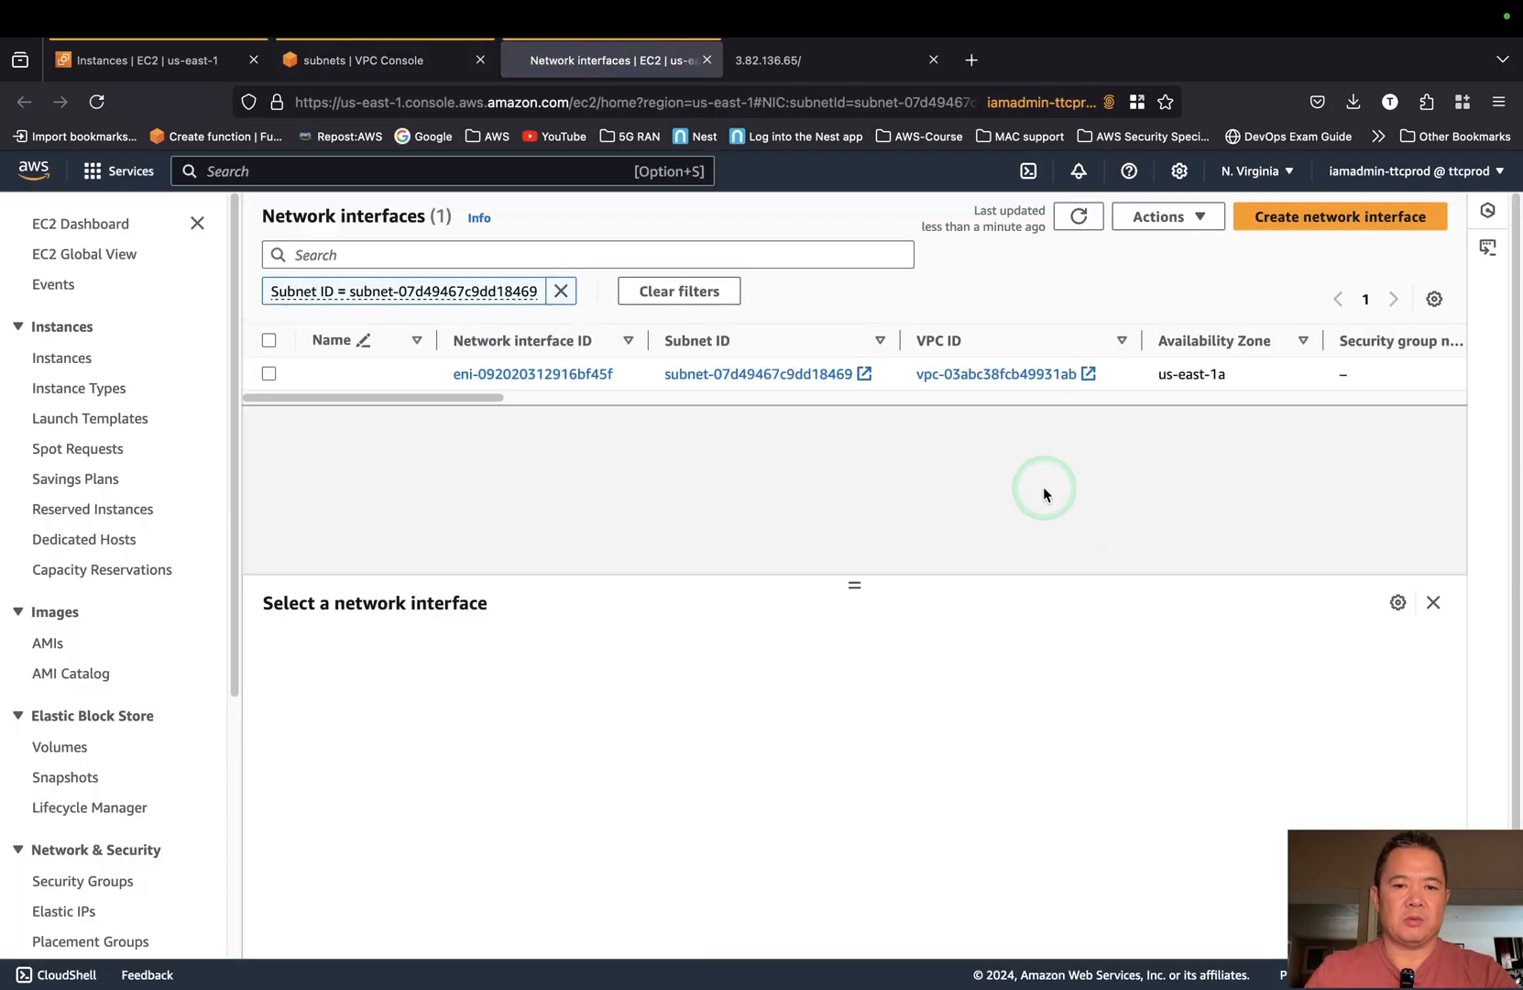
Refresh the network interfaces and remove the subnet ID filter to examine the interfaces across all subnets.
{"action": "left_click", "coordinate": [1088, 216]}
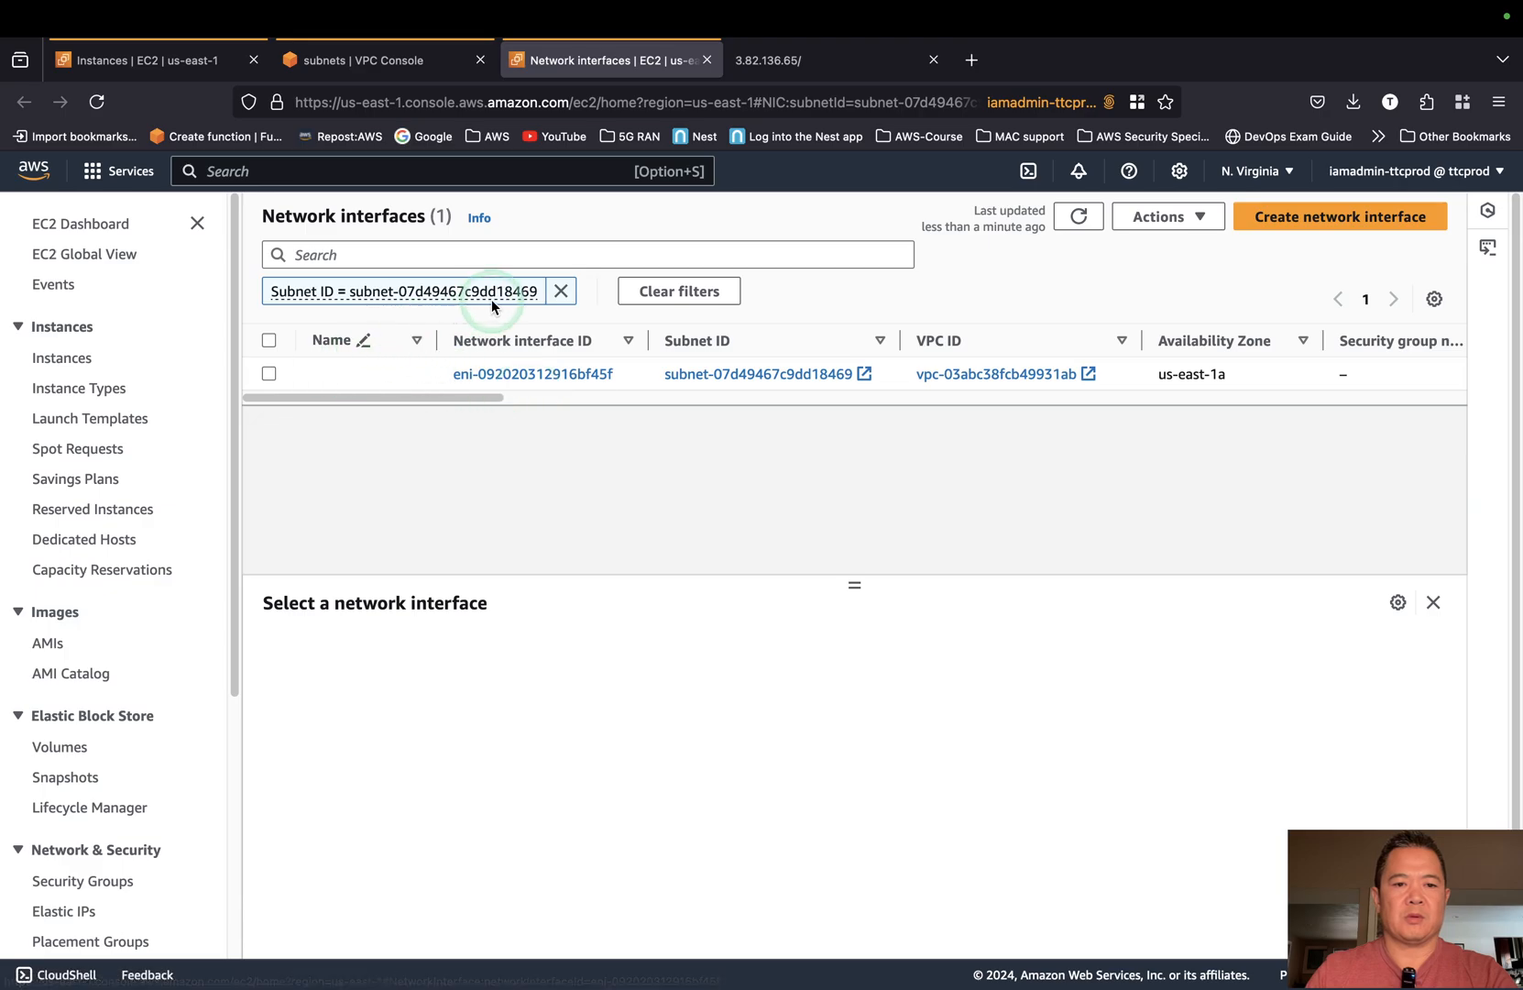
{"action": "left_click", "coordinate": [561, 291]}
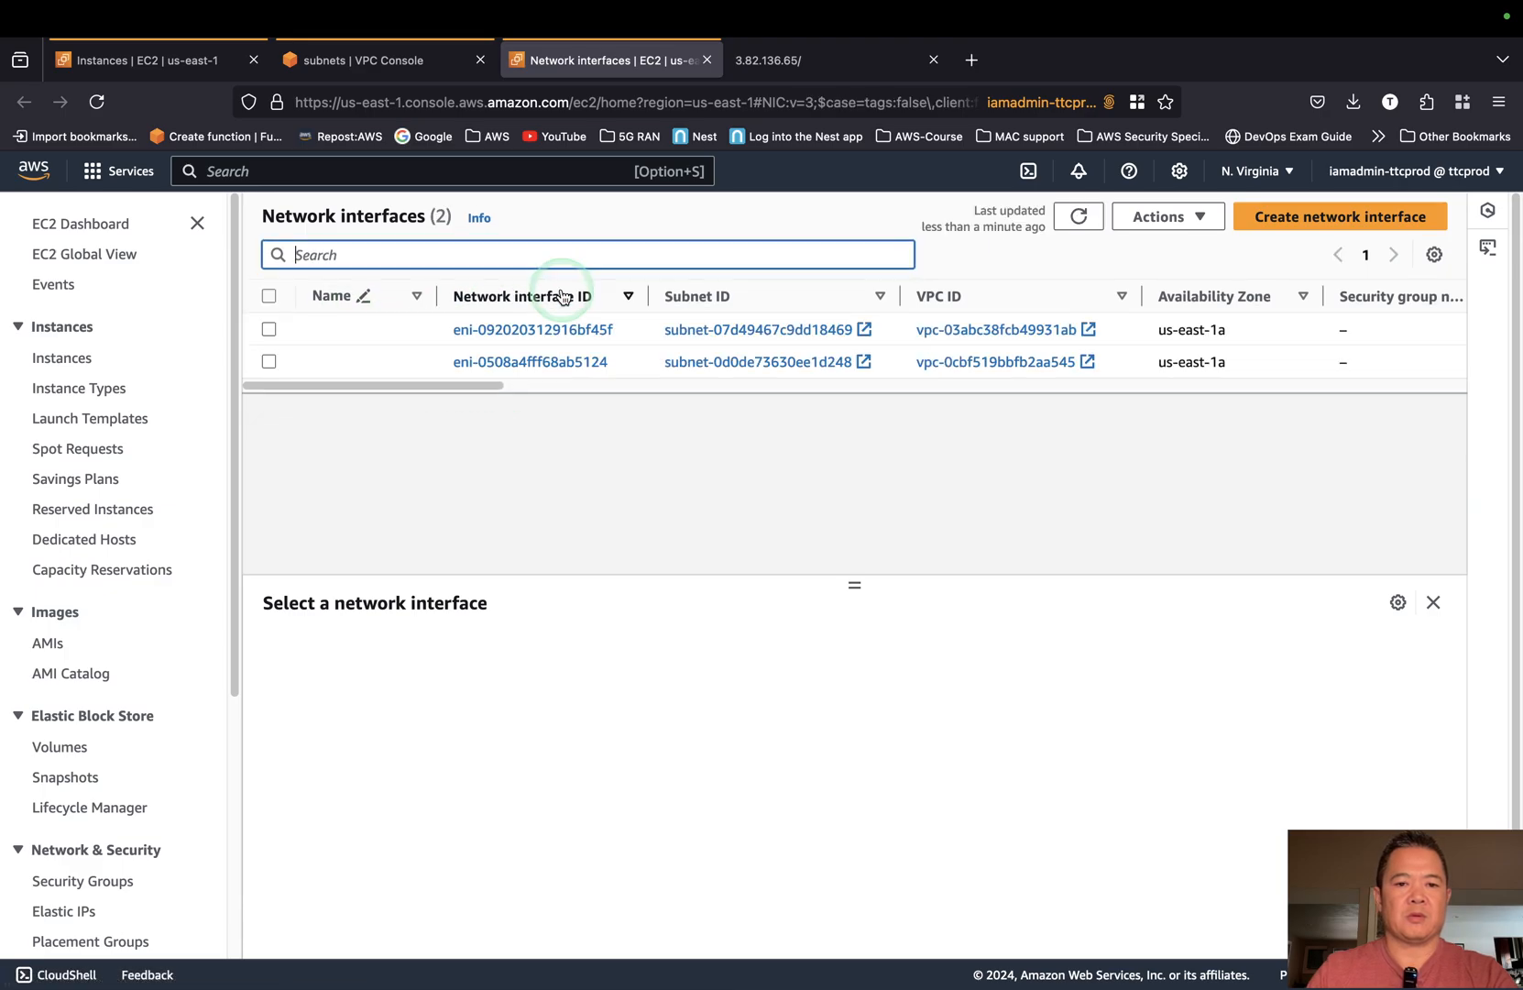
{"action": "left_click", "coordinate": [599, 460]}
{"action": "left_click_drag", "start_coordinate": [461, 388], "coordinate": [422, 414]}
{"action": "scroll", "coordinate": [156, 750], "scroll_direction": "down", "scroll_amount": 5}
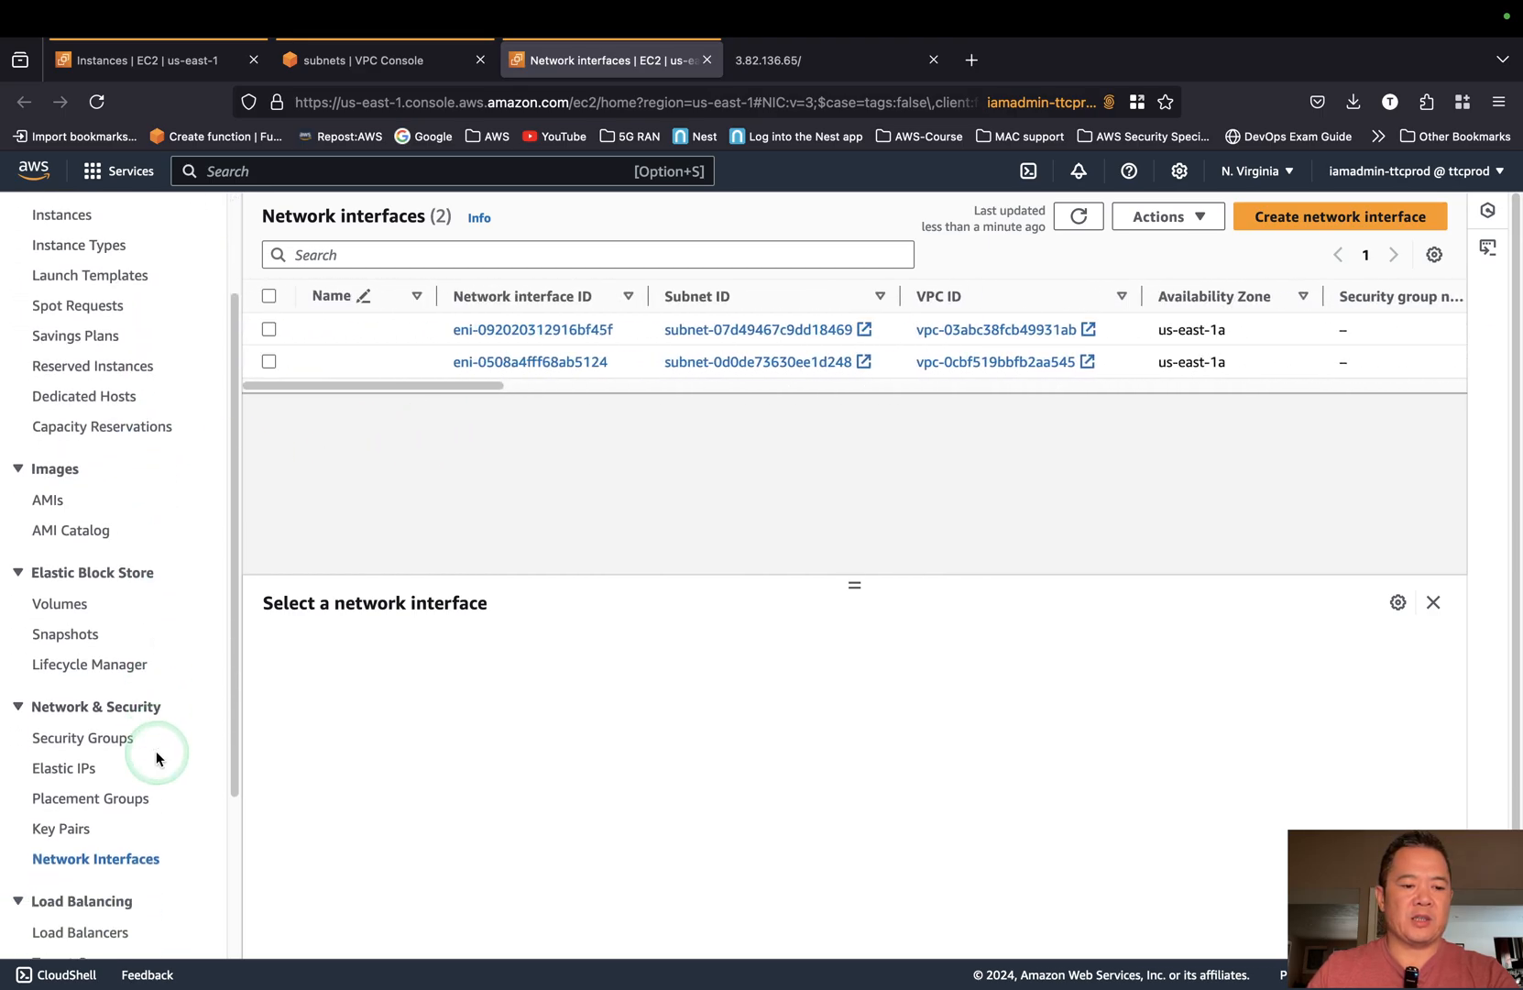
{"action": "scroll", "coordinate": [147, 816], "scroll_direction": "down", "scroll_amount": 2}
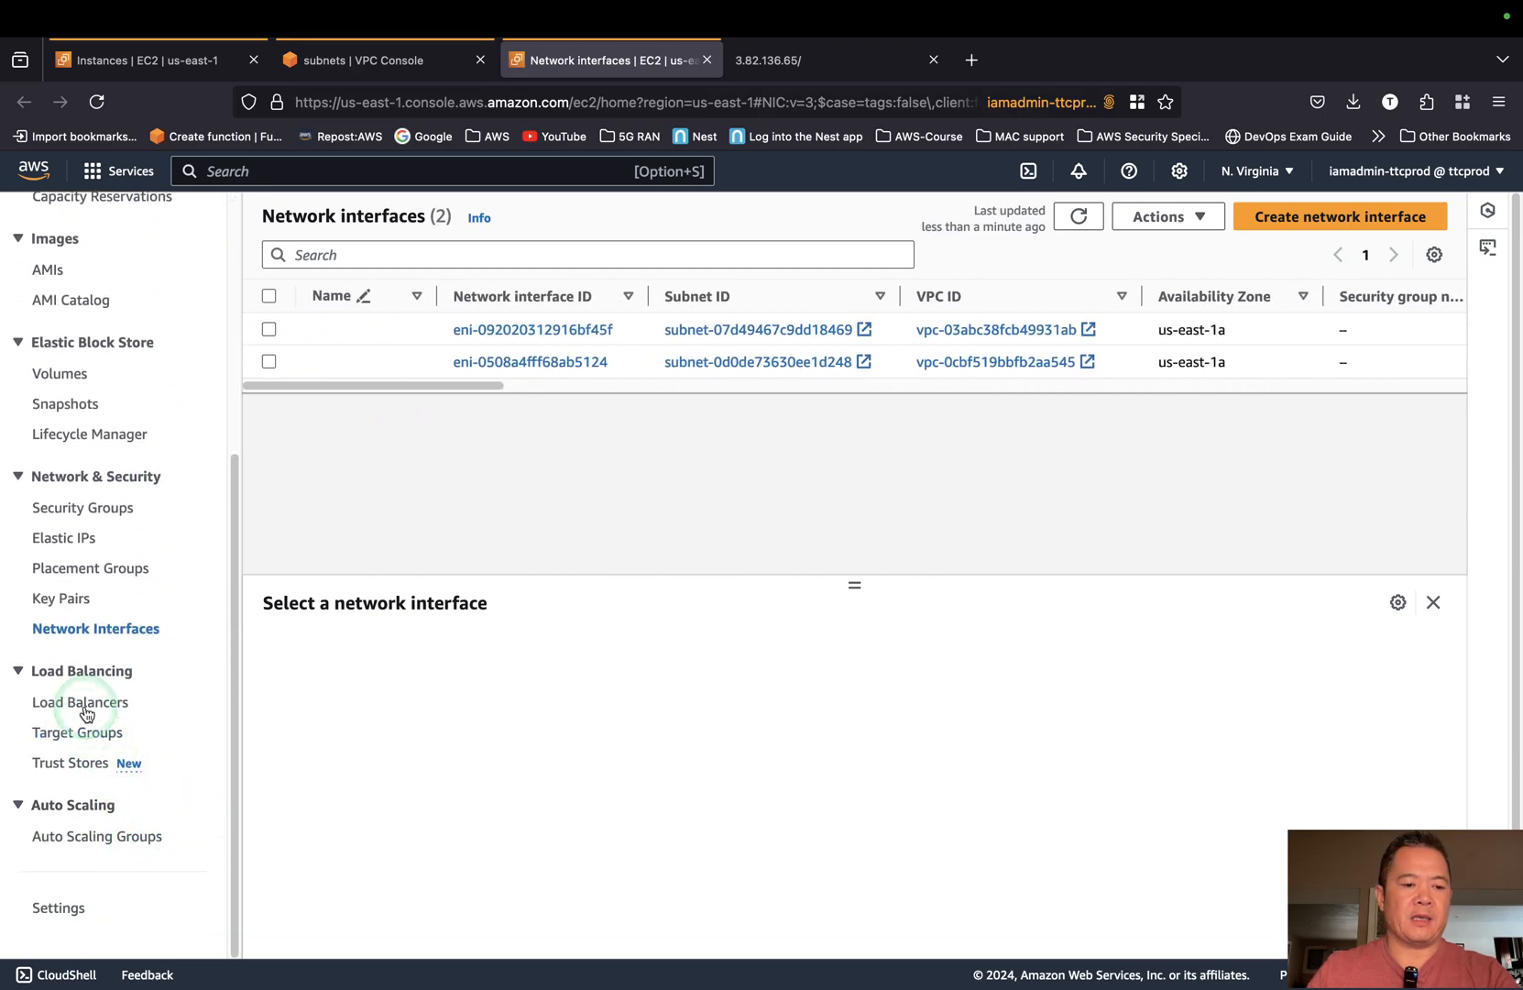
Return to the VPC console, dismiss the subnet deletion dialog and open the list of transit gateway attachments.
{"action": "left_click", "coordinate": [390, 62]}
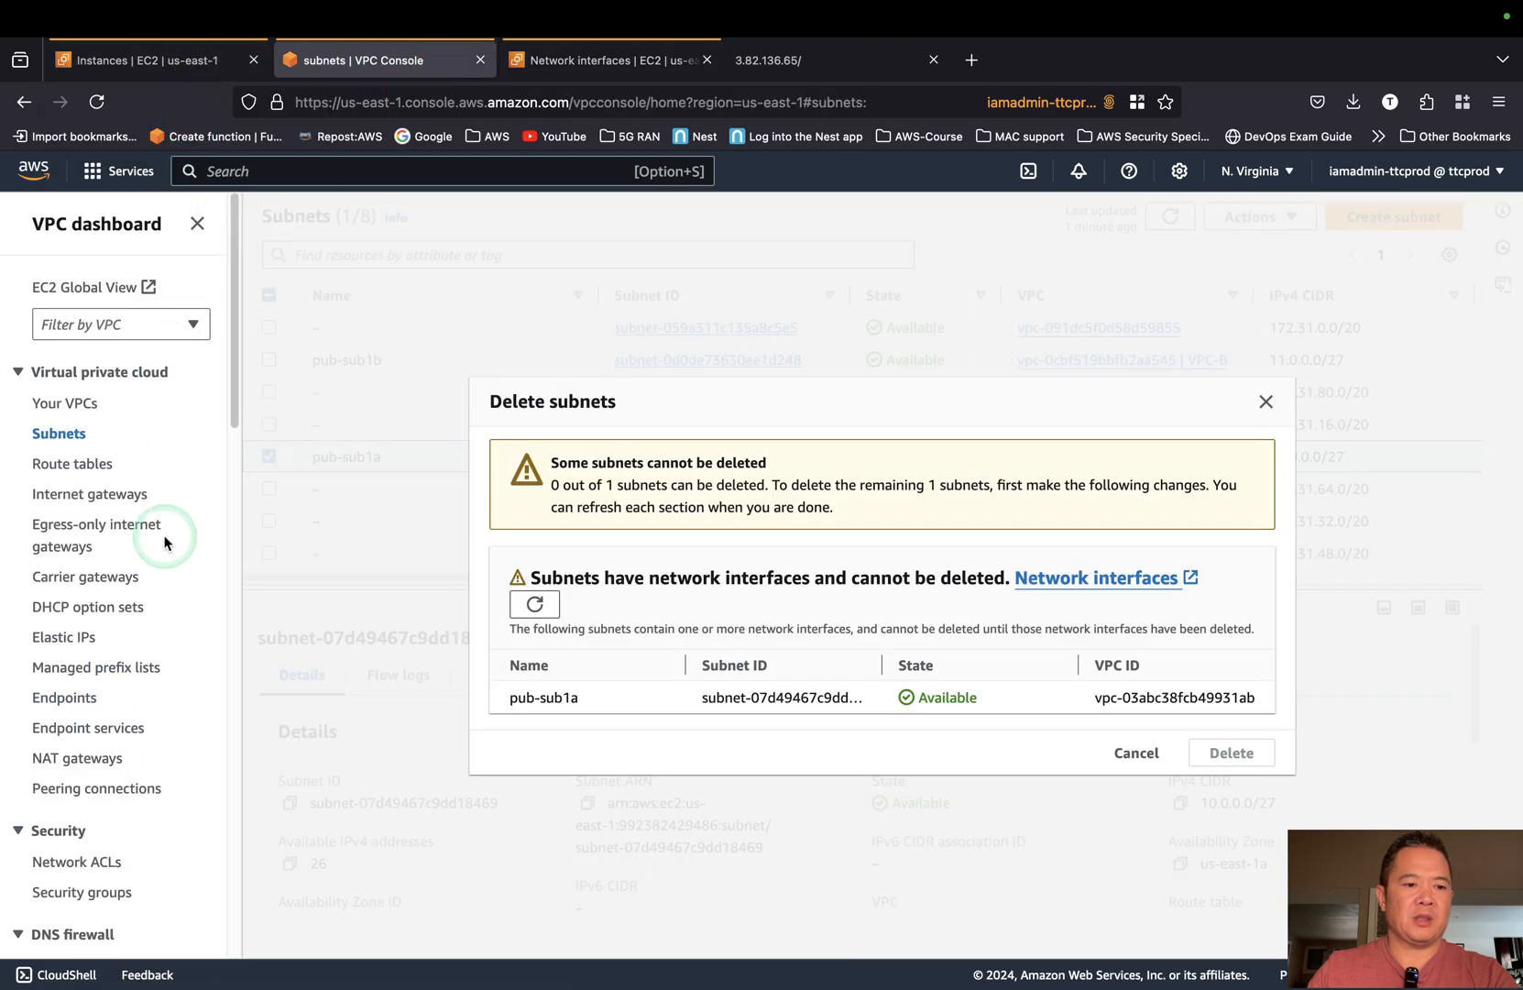
{"action": "left_click", "coordinate": [1265, 403]}
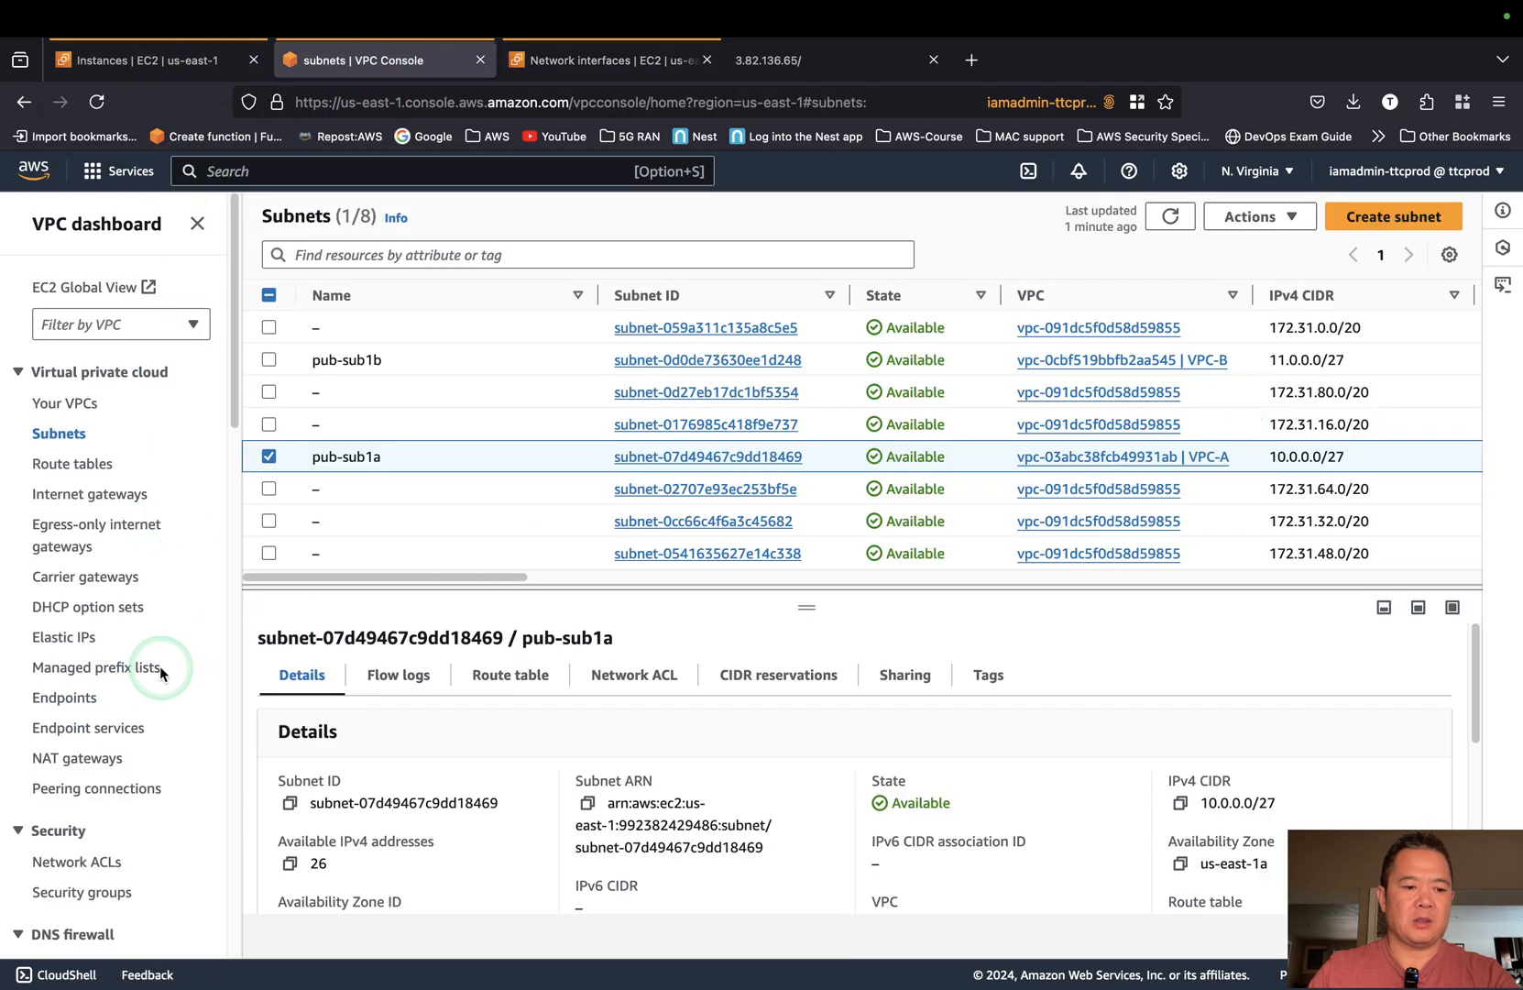
{"action": "scroll", "coordinate": [121, 706], "scroll_direction": "down", "scroll_amount": 4}
{"action": "scroll", "coordinate": [127, 733], "scroll_direction": "down", "scroll_amount": 9}
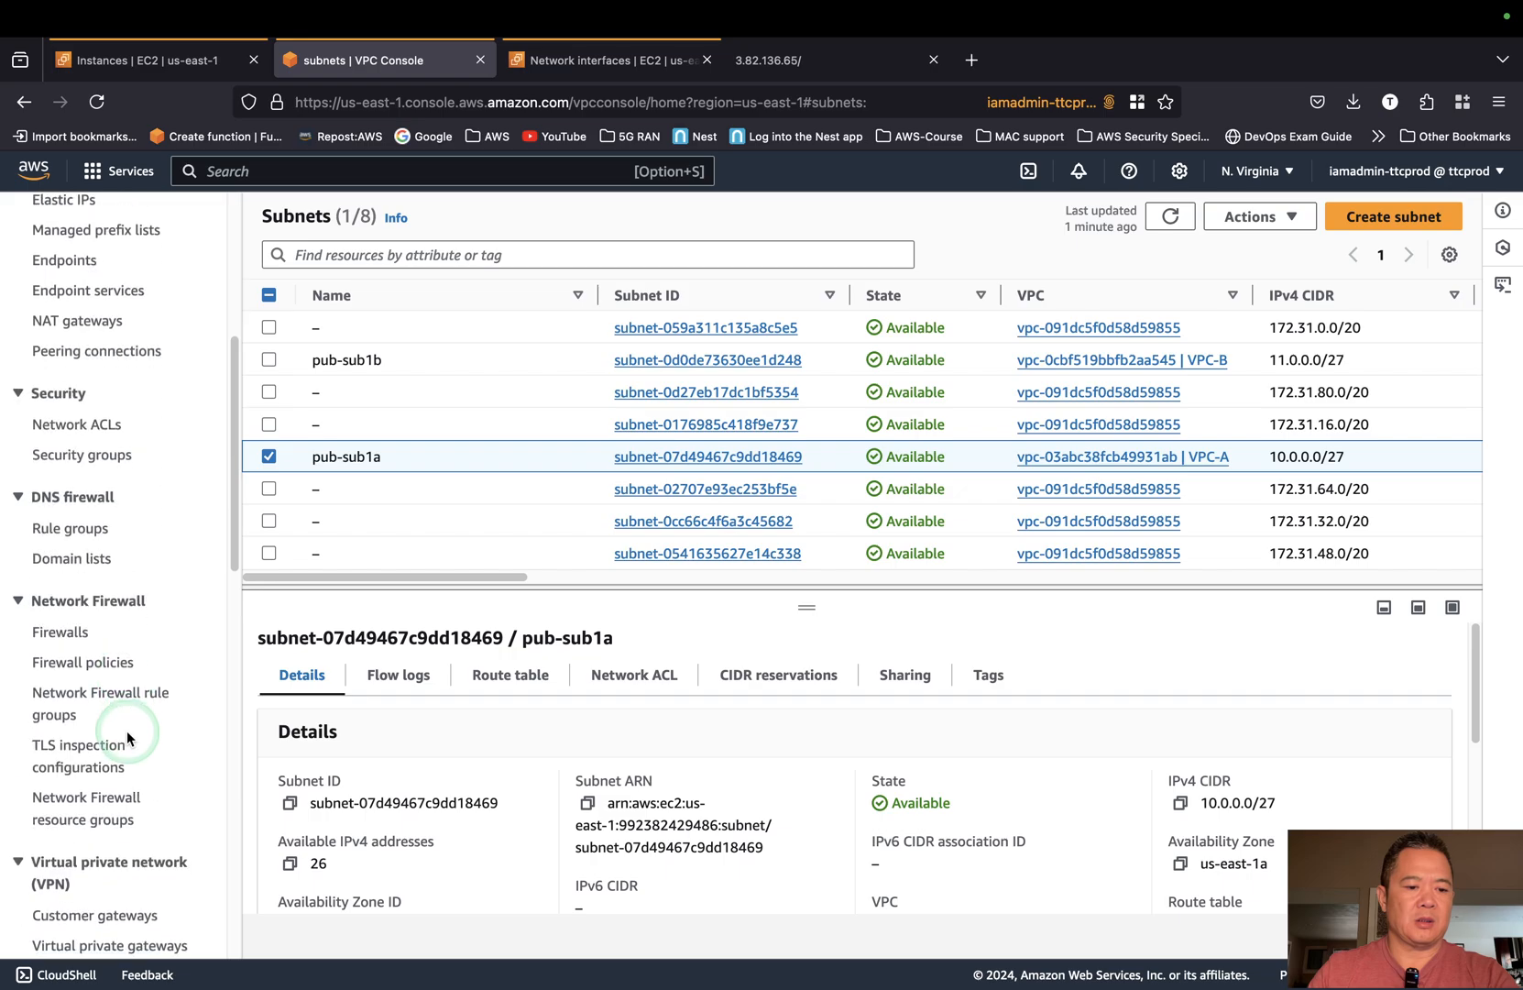
{"action": "scroll", "coordinate": [127, 748], "scroll_direction": "down", "scroll_amount": 4}
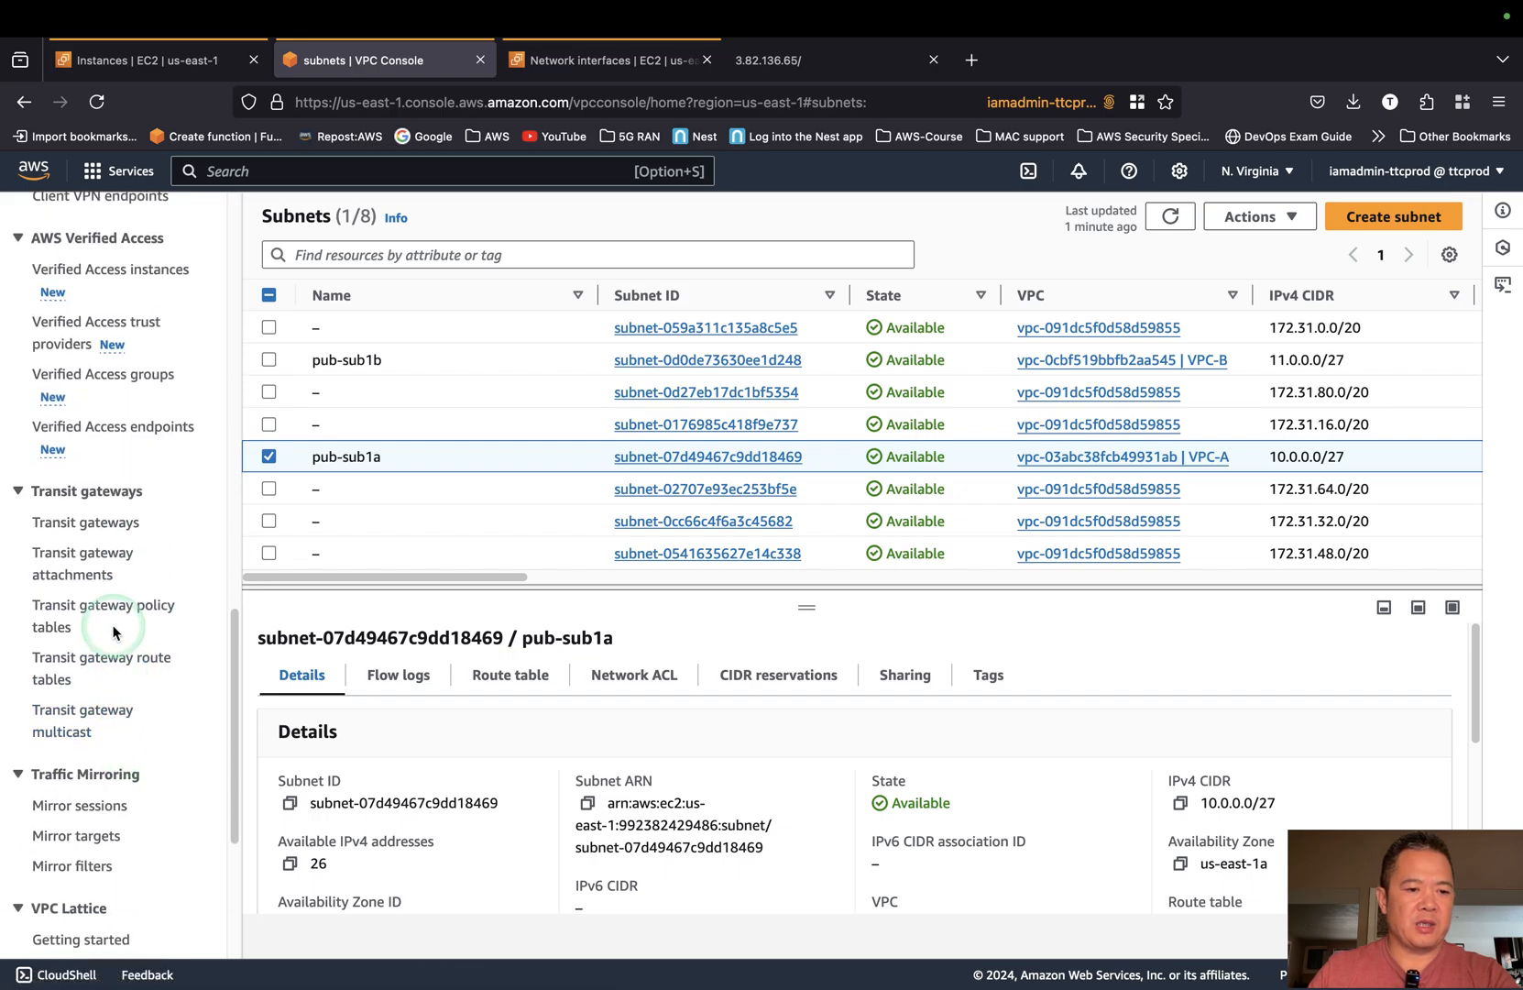
{"action": "left_click", "coordinate": [96, 563]}
{"action": "left_click", "coordinate": [725, 530]}
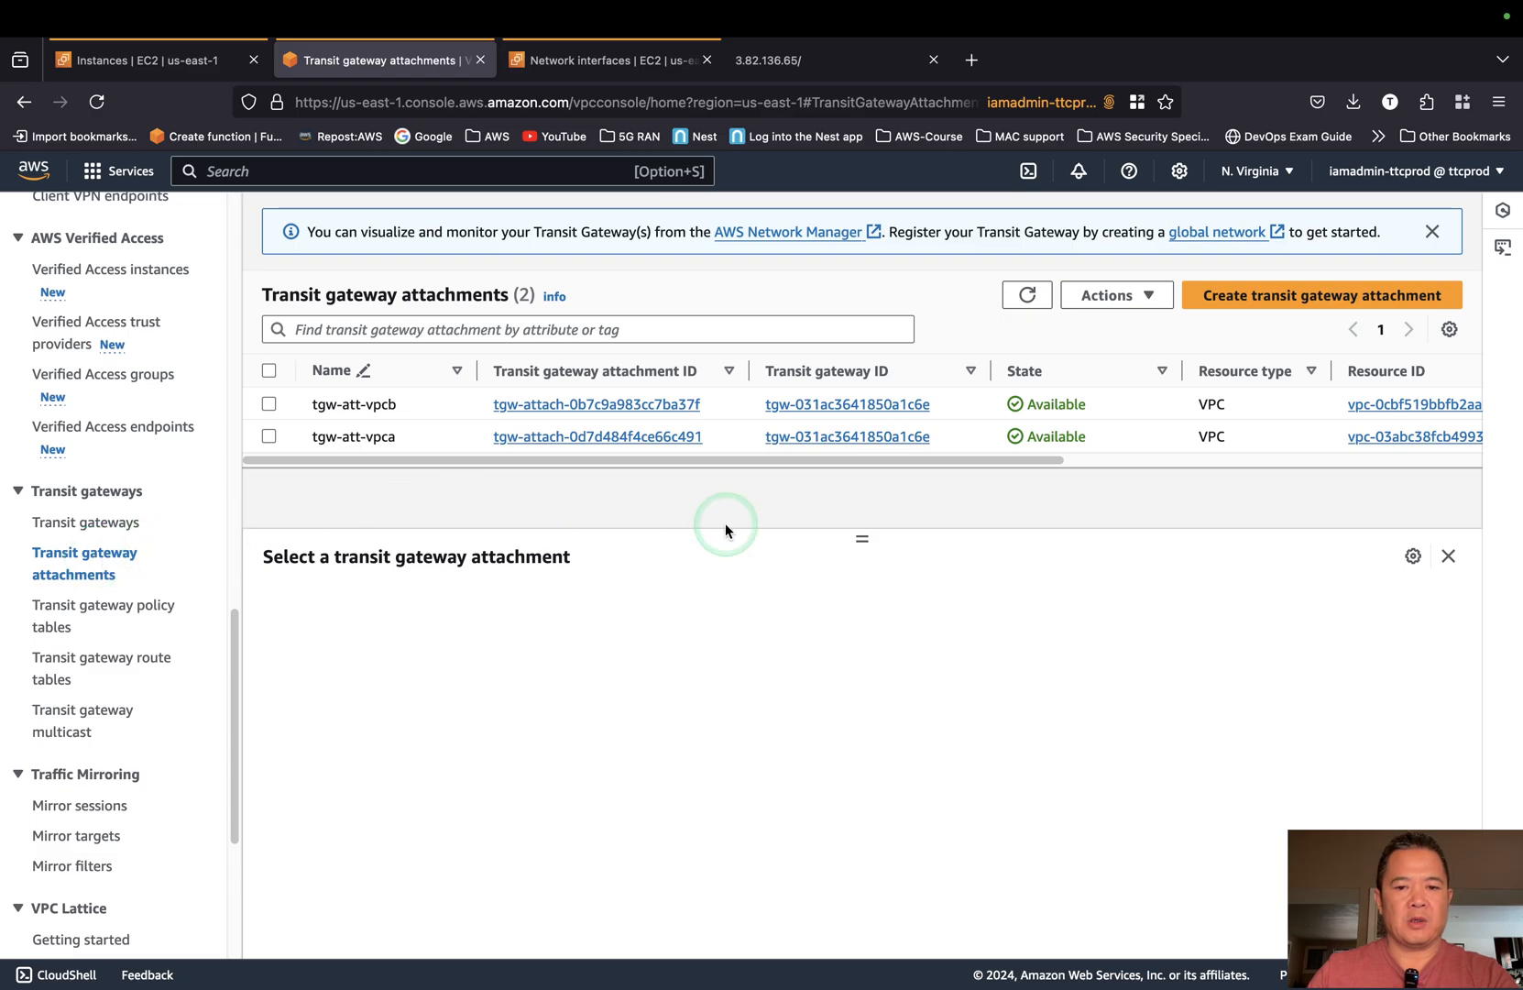
Delete the transit gateway attachment tgw-att-vpcb, confirming with the word delete.
{"action": "left_click", "coordinate": [271, 406]}
{"action": "left_click", "coordinate": [1153, 301]}
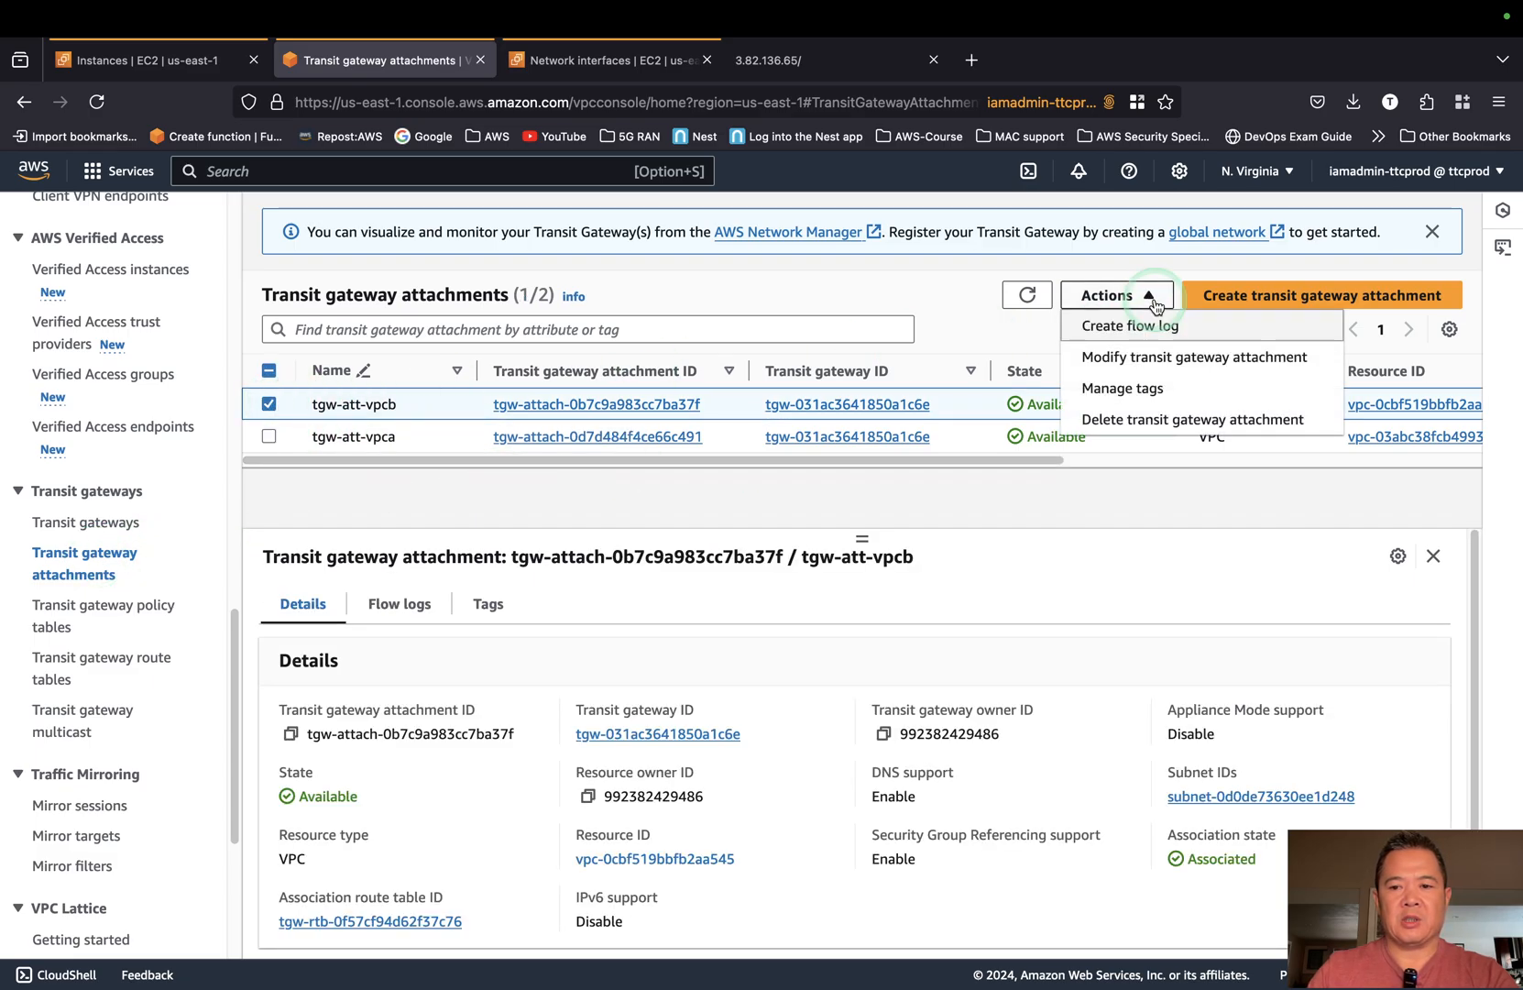
{"action": "left_click", "coordinate": [1235, 422]}
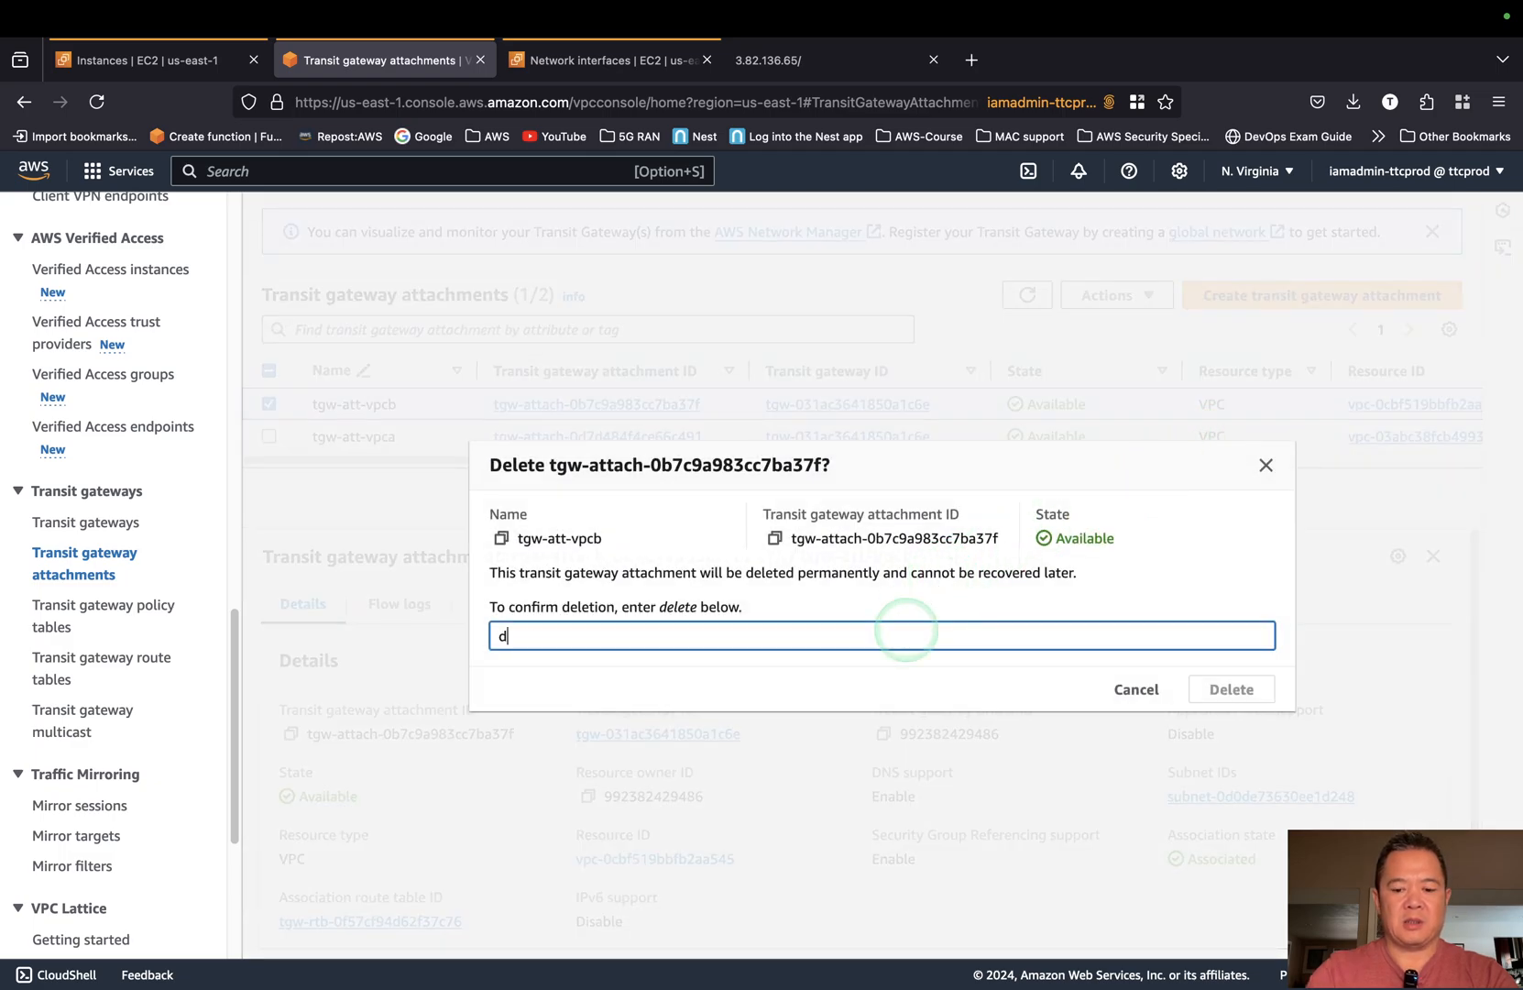
{"action": "type", "text": "delete"}
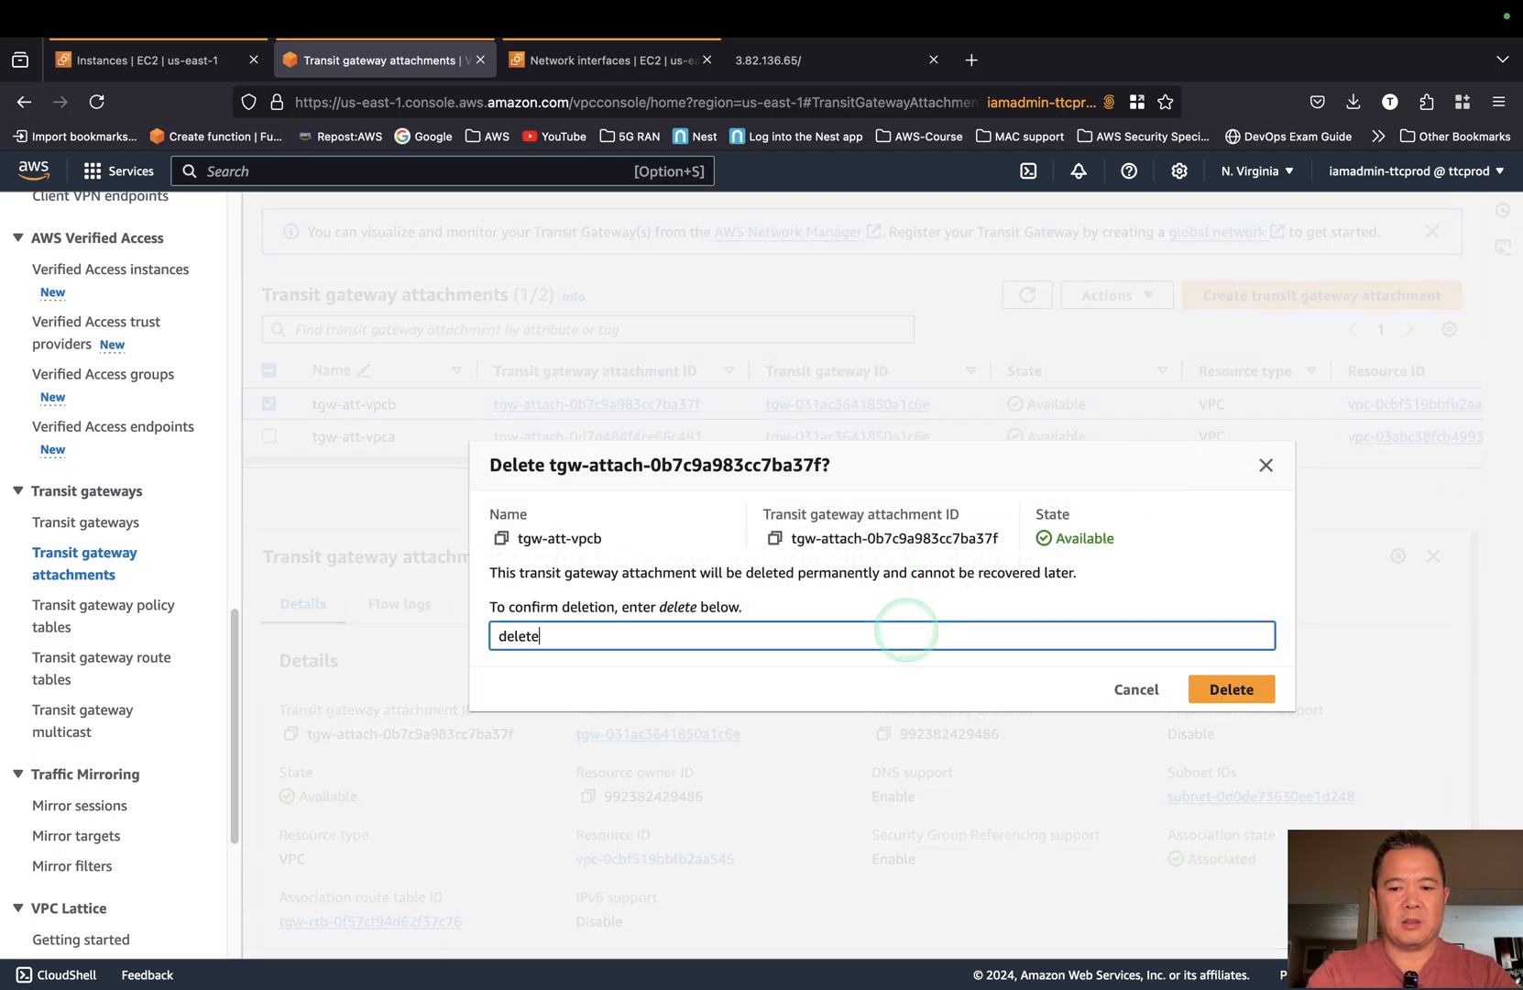
{"action": "key", "text": "Return"}
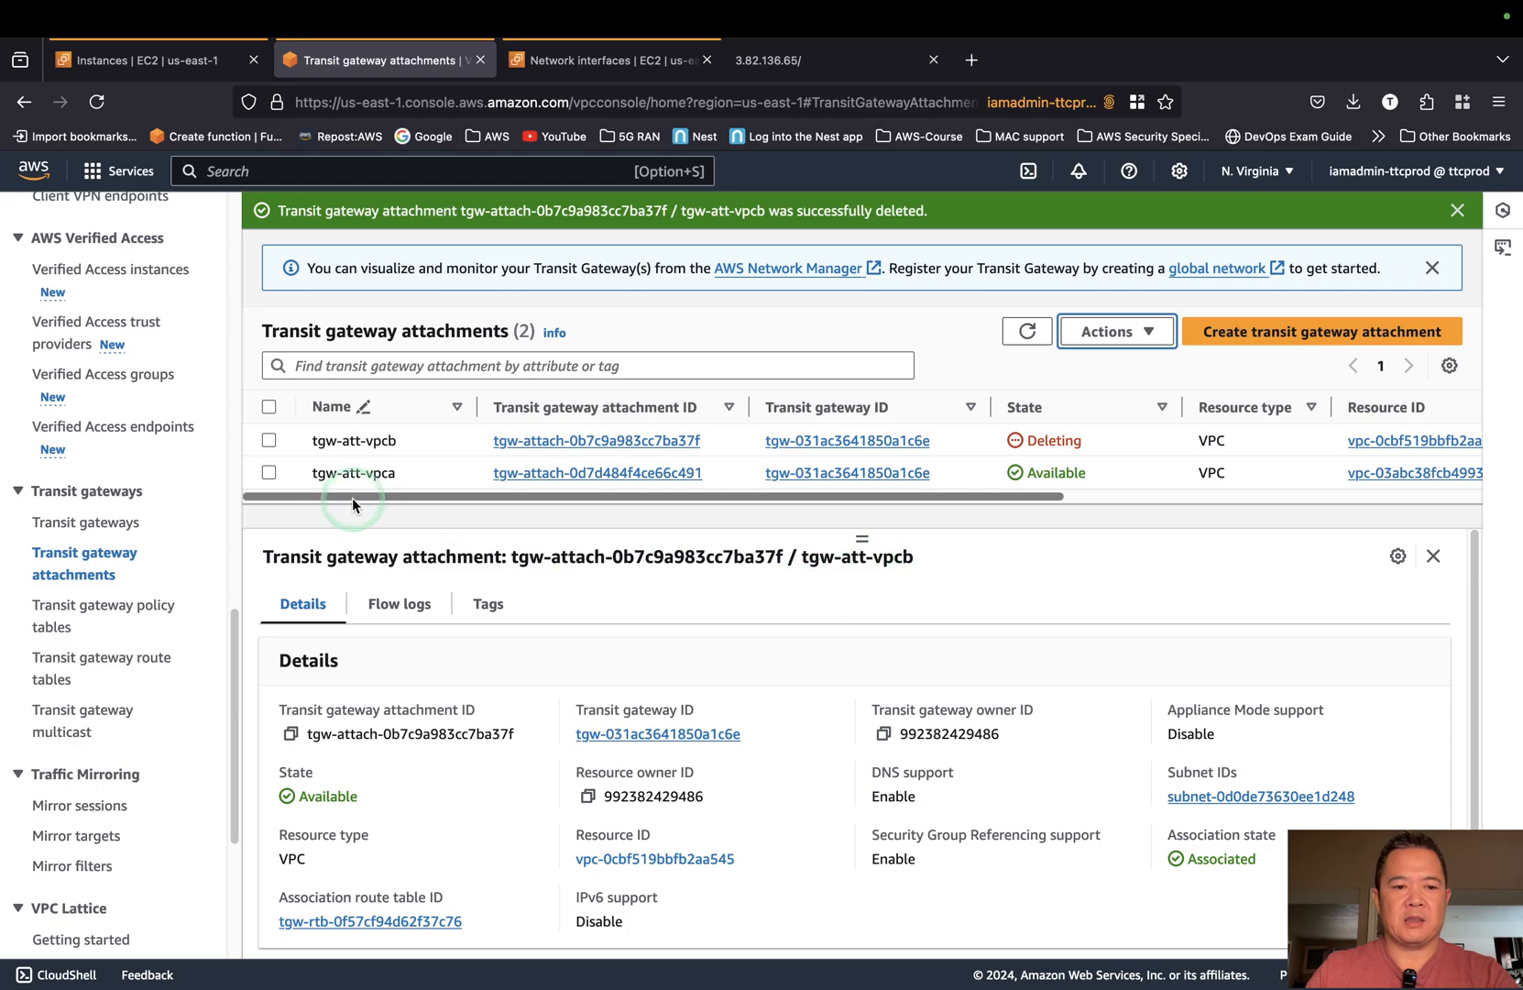
Delete the transit gateway attachment tgw-att-vpca, confirming with the word delete.
{"action": "left_click", "coordinate": [269, 472]}
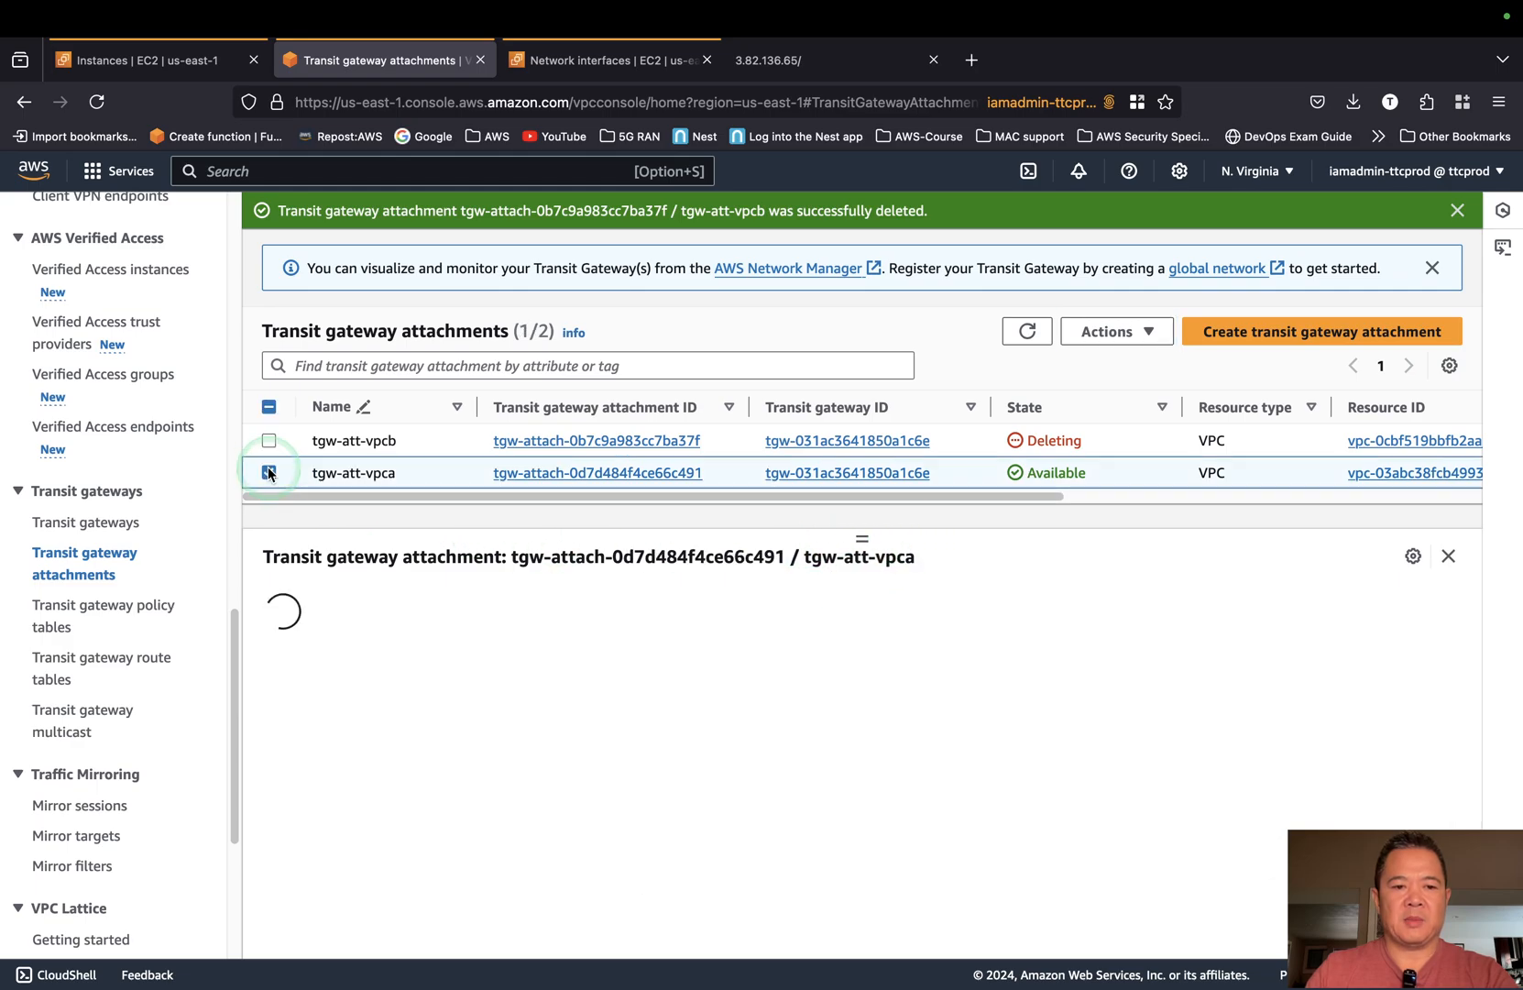
{"action": "left_click", "coordinate": [1109, 331]}
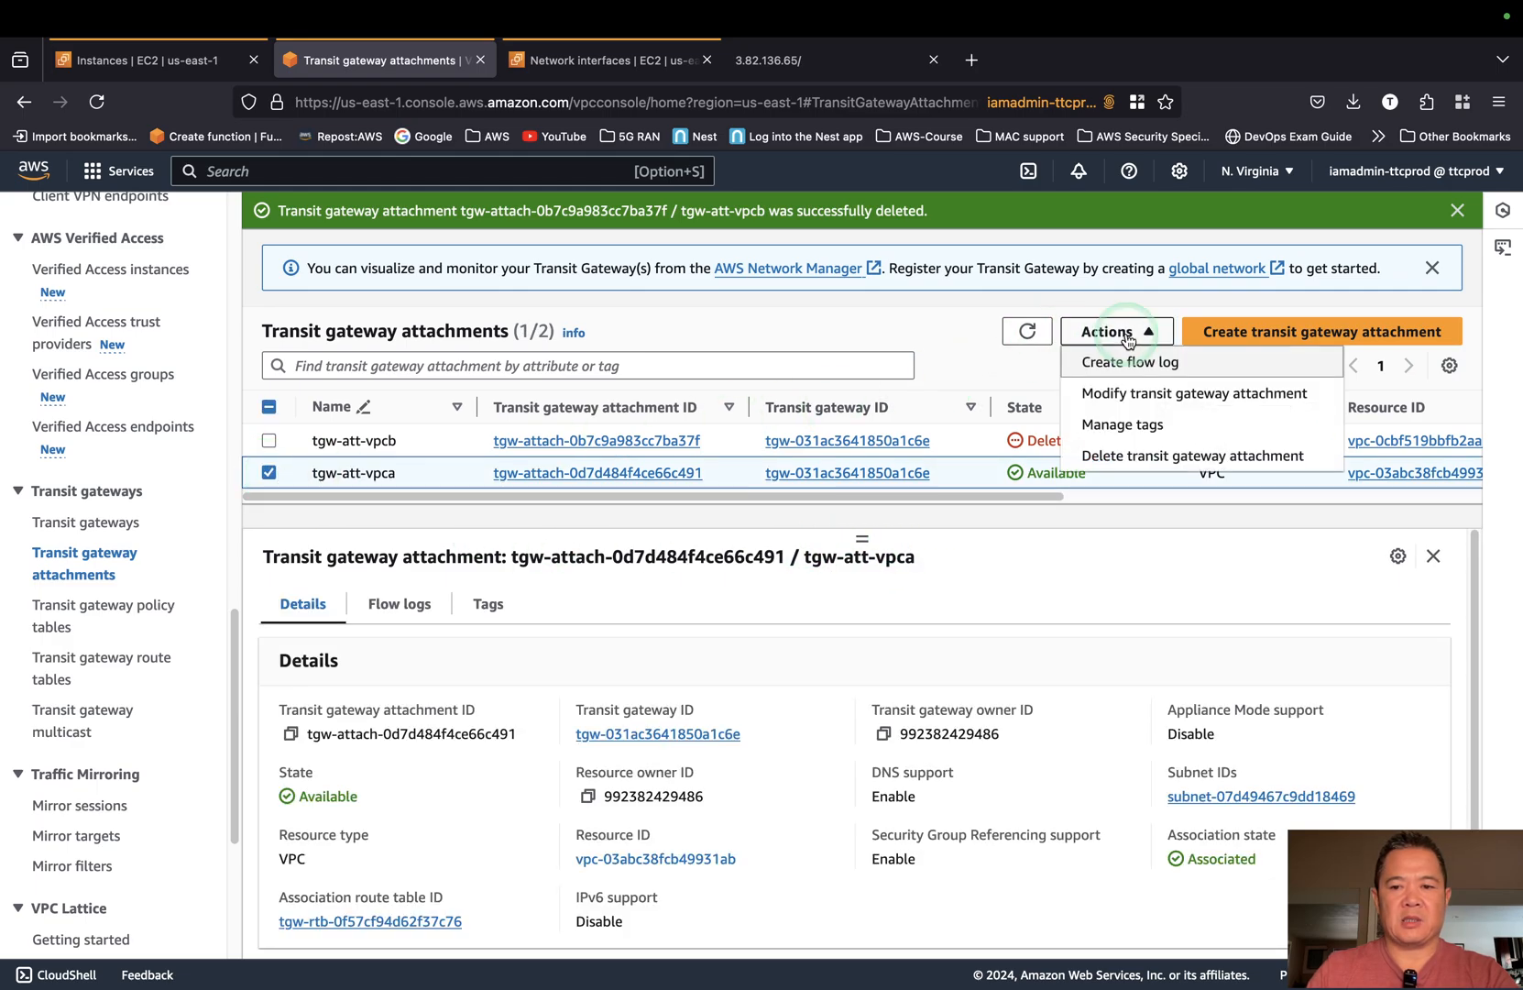
{"action": "left_click", "coordinate": [1141, 458]}
{"action": "left_click", "coordinate": [878, 648]}
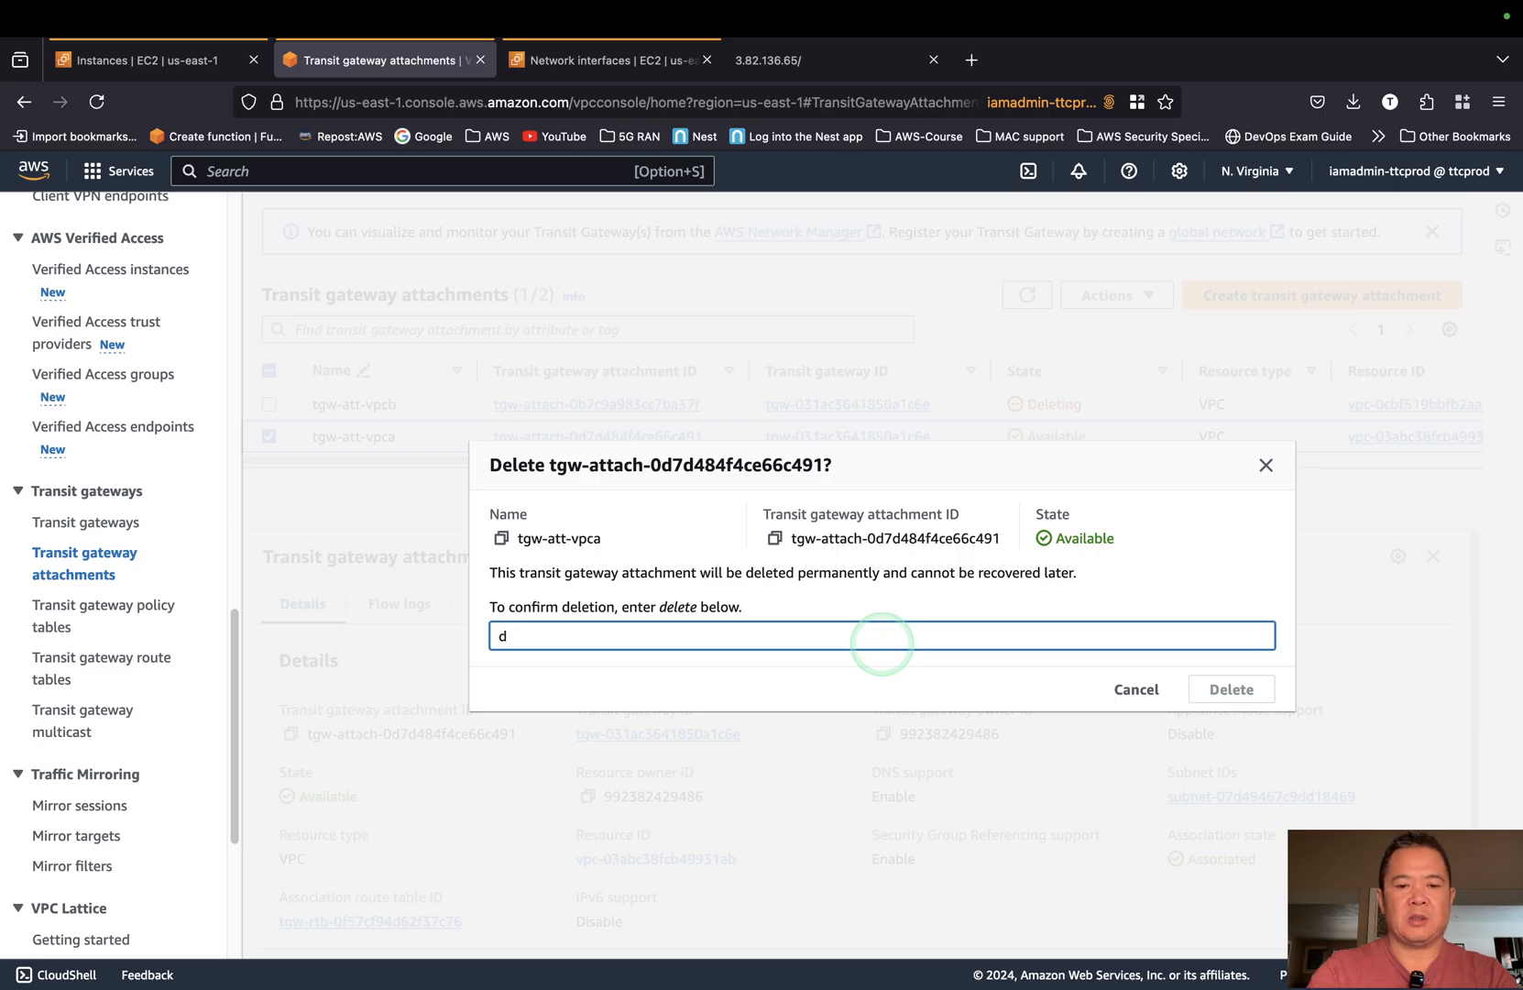
{"action": "type", "text": "delete"}
{"action": "key", "text": "Return"}
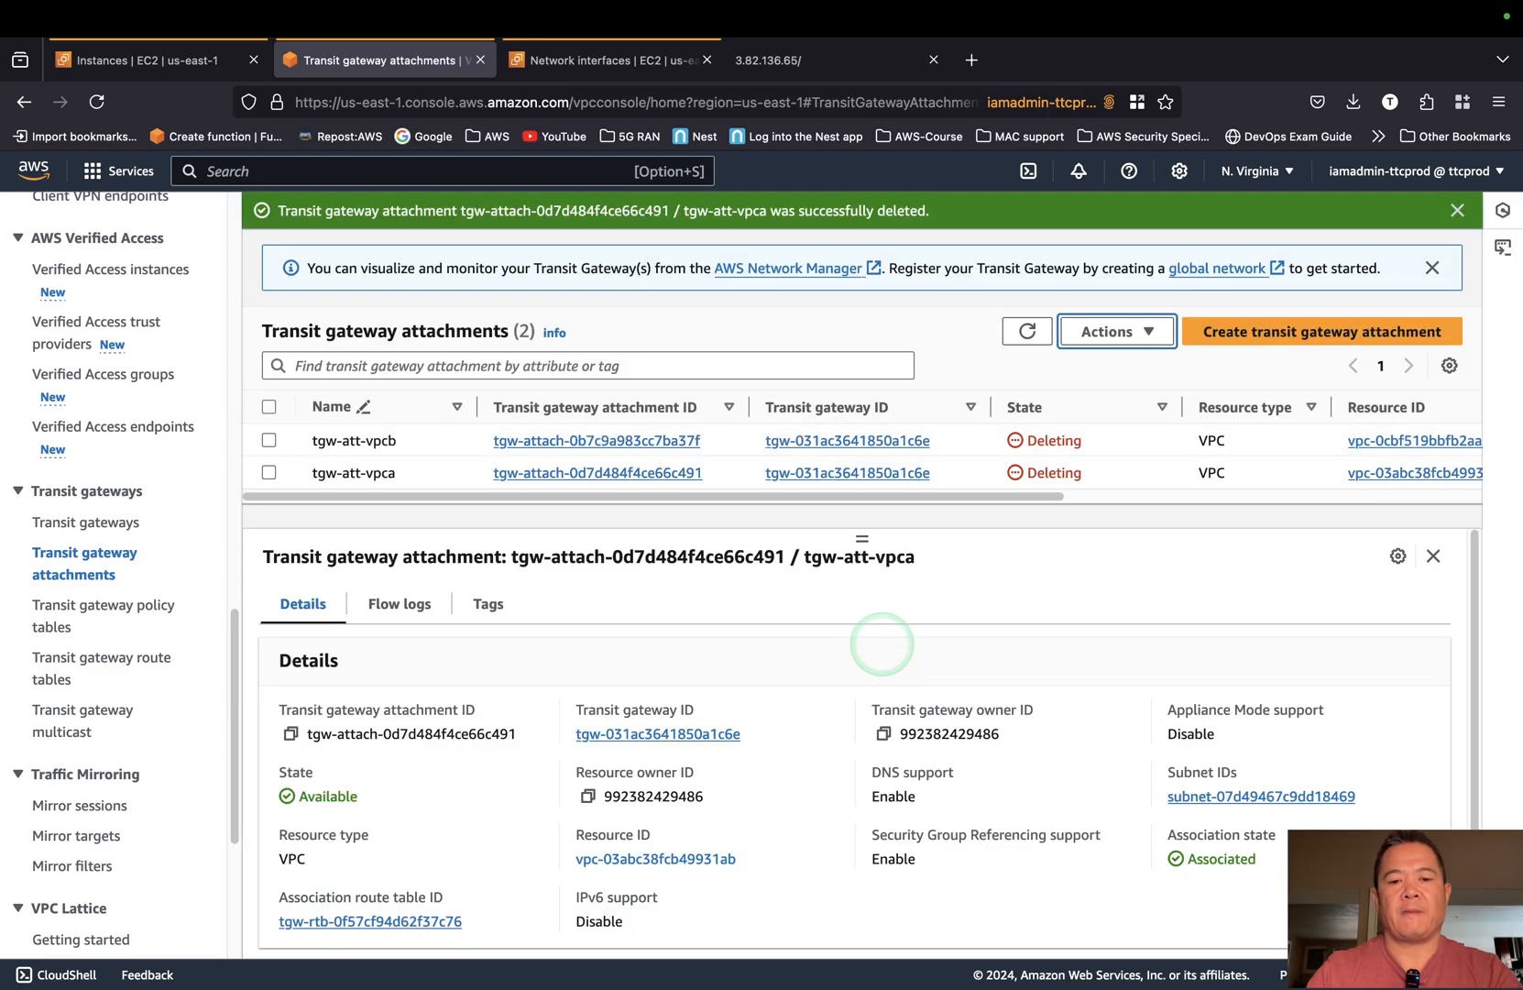
Refresh the attachments list to check the states of tgw-att-vpcb and tgw-att-vpca.
{"action": "left_click", "coordinate": [1029, 332]}
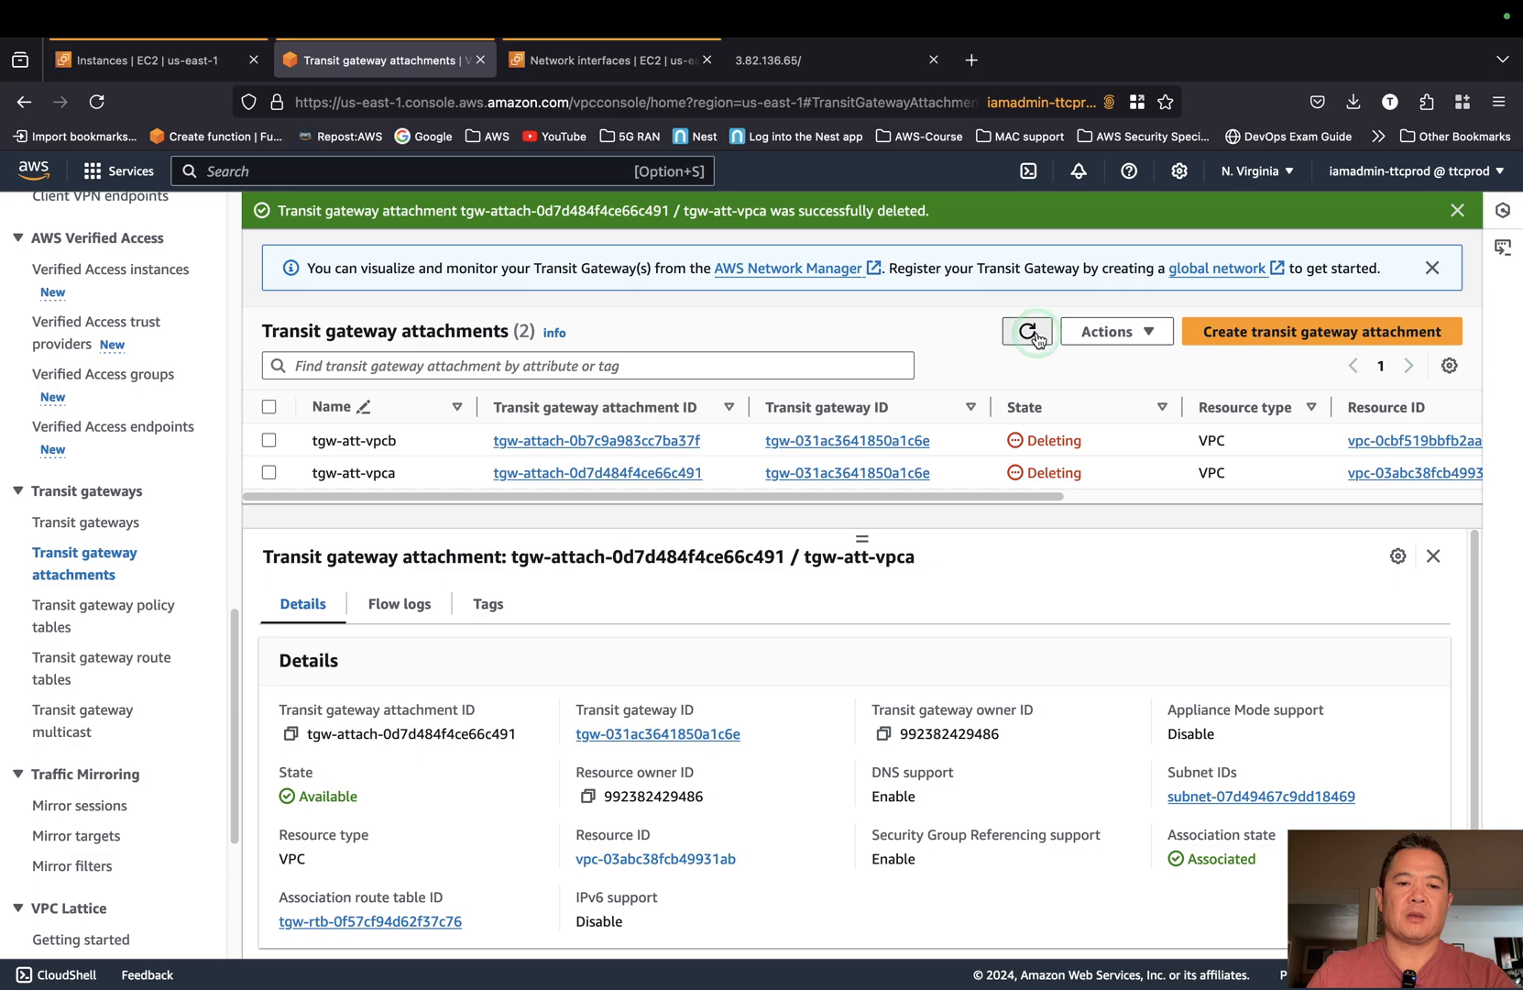
{"action": "left_click", "coordinate": [1029, 332]}
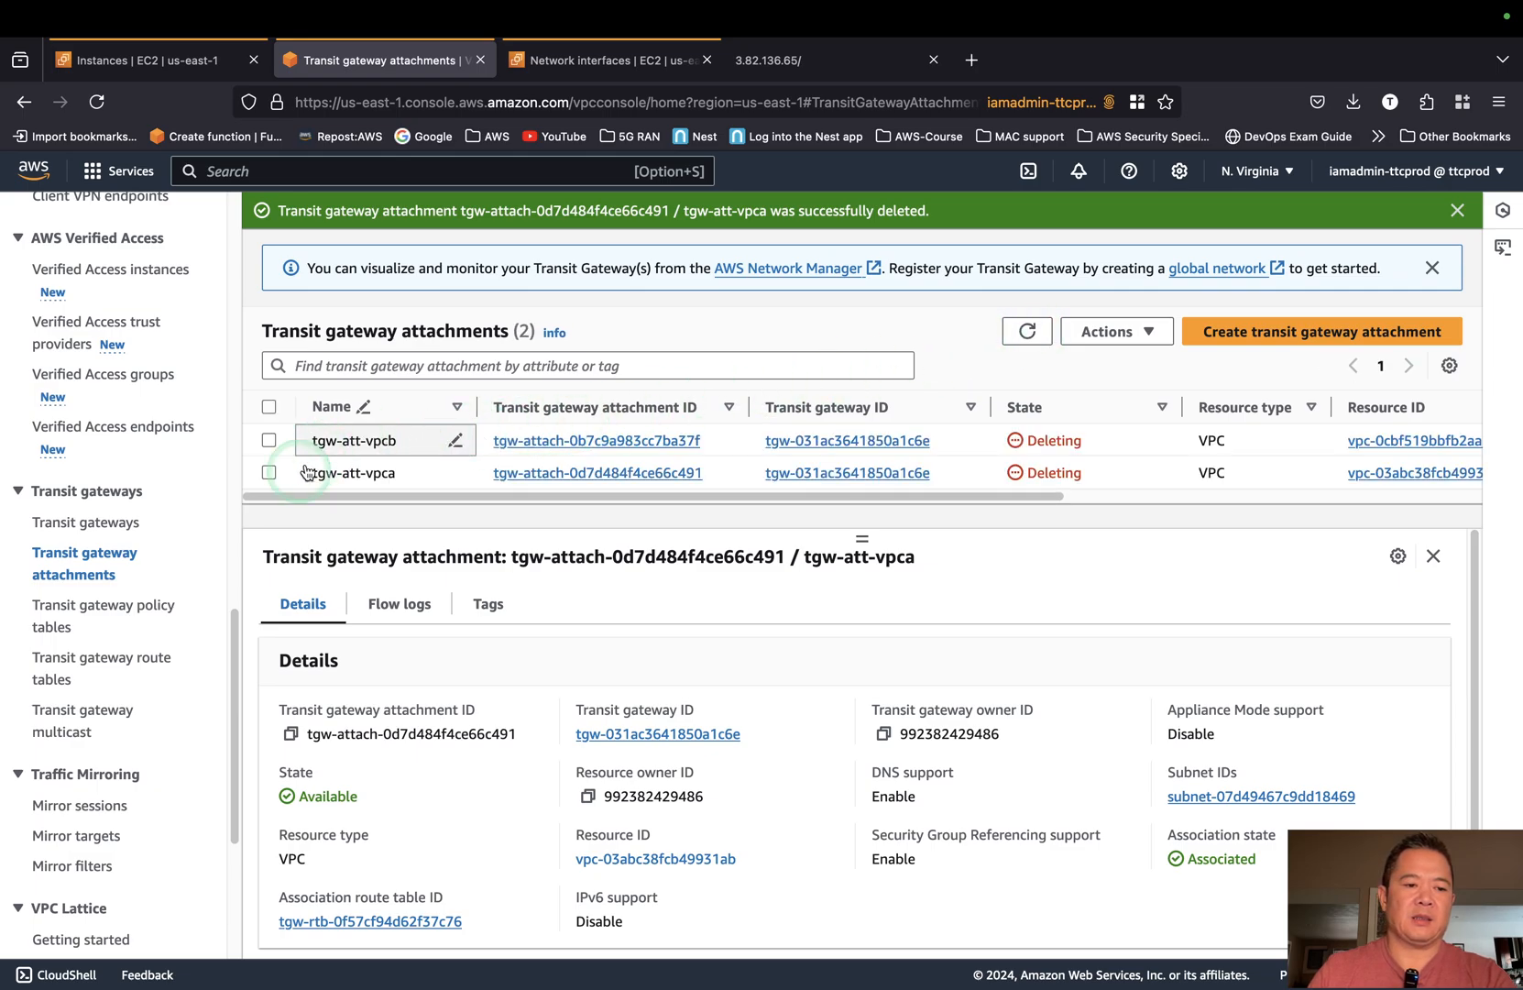
{"action": "left_click", "coordinate": [1028, 333]}
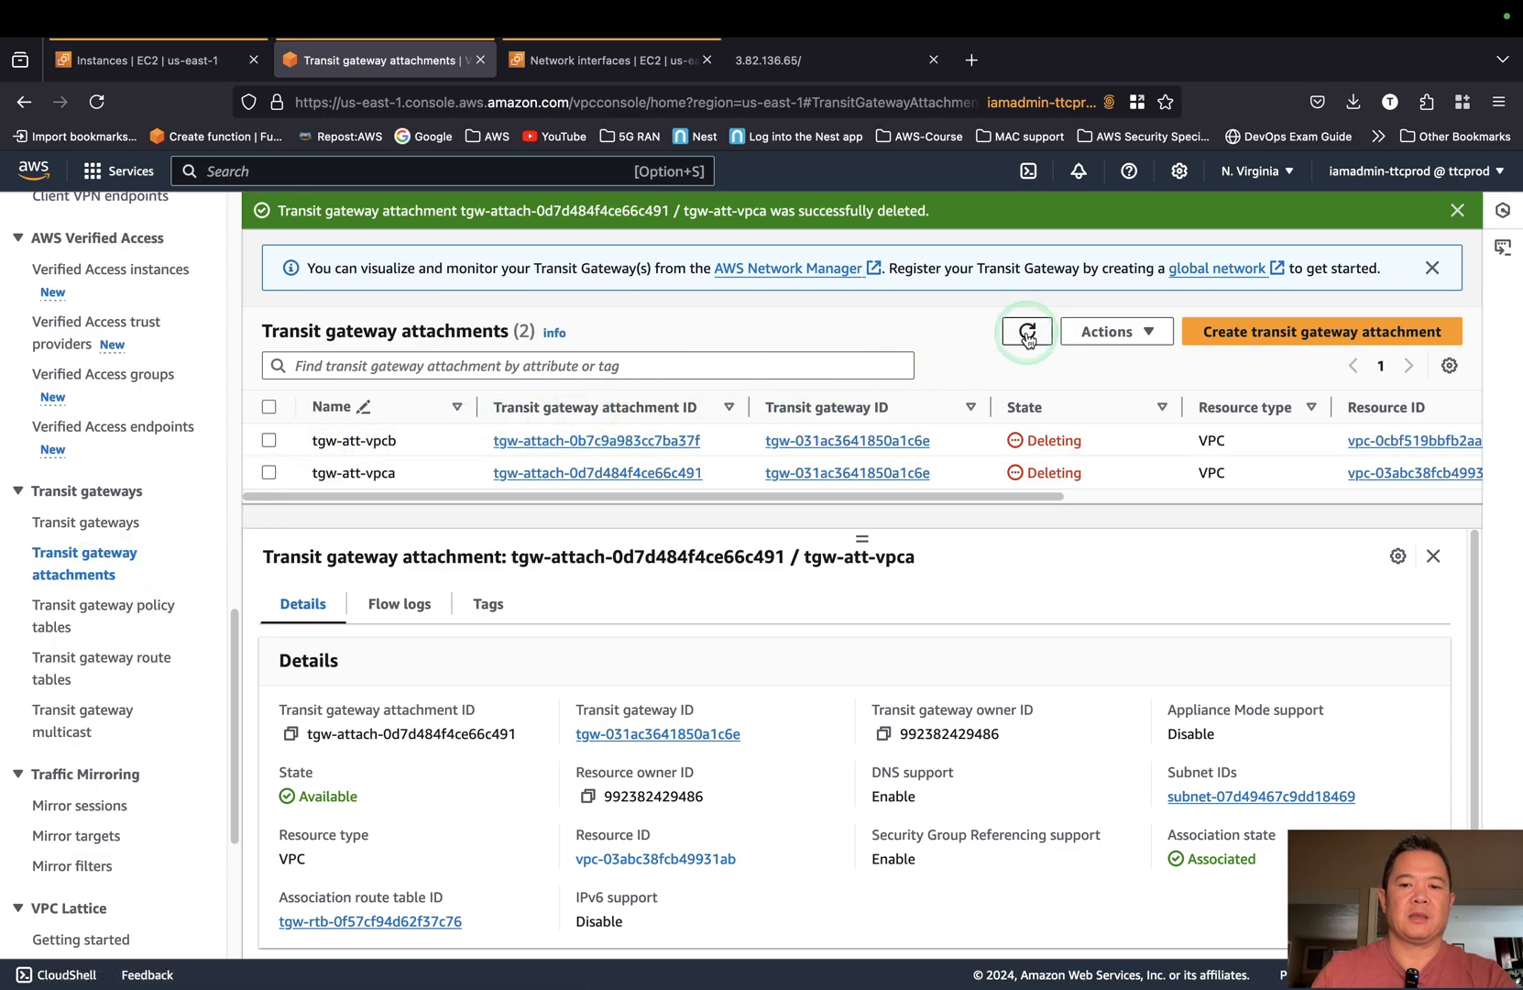
Try to delete the transit gateway TGW-AB, then dismiss the deletion dialog.
{"action": "left_click", "coordinate": [52, 521]}
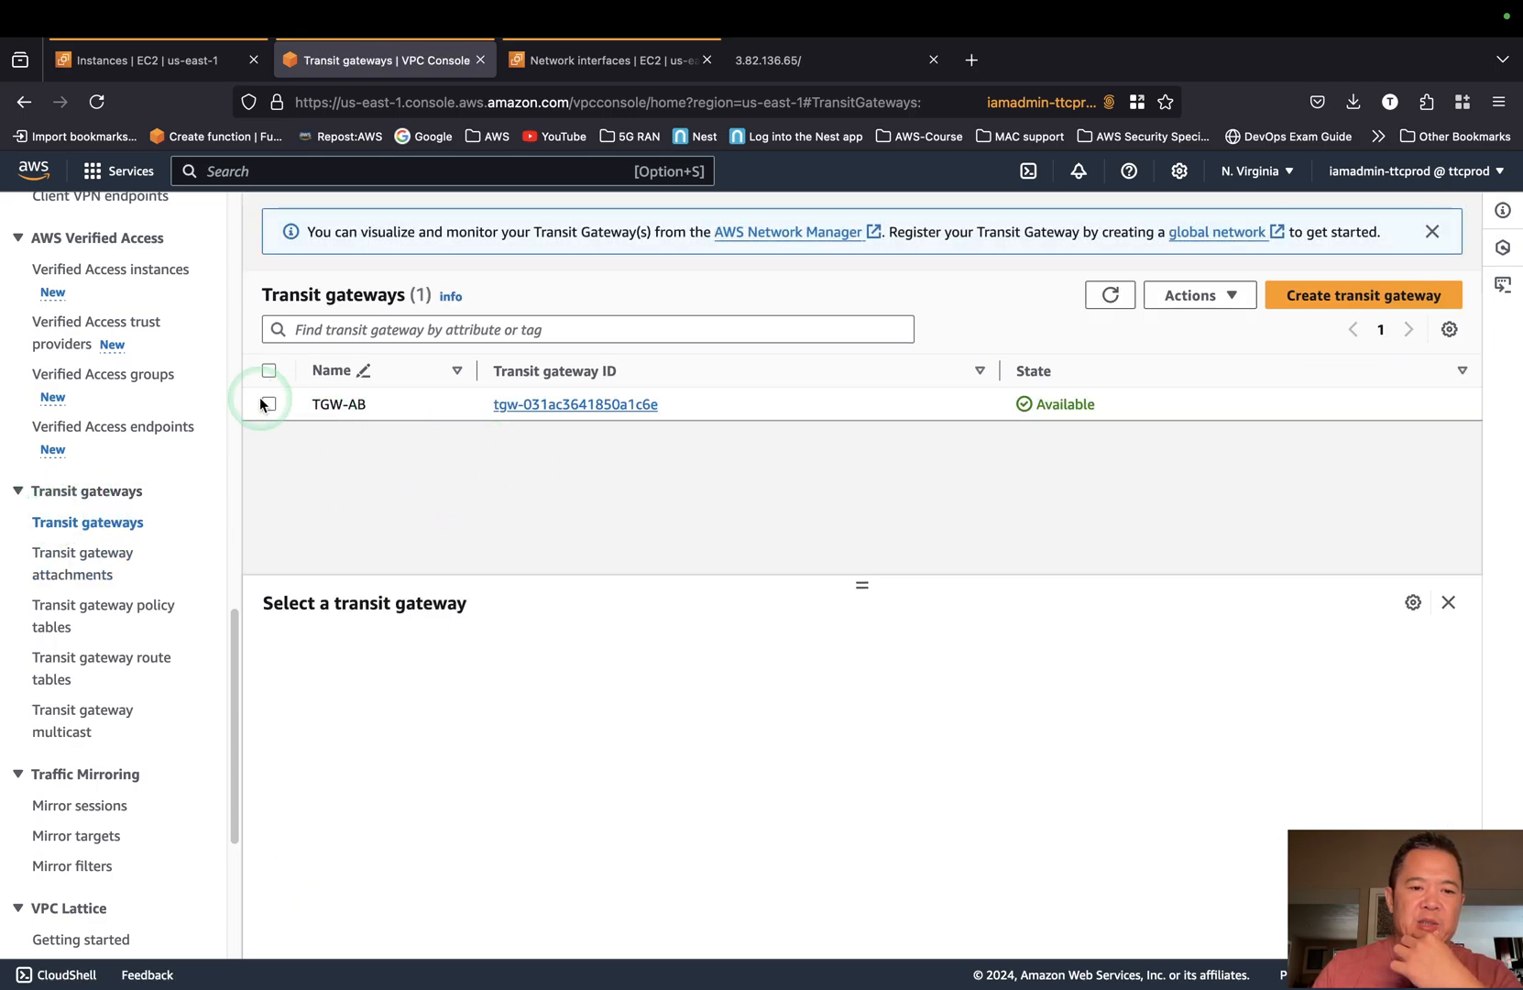
{"action": "left_click", "coordinate": [270, 404]}
{"action": "left_click", "coordinate": [1199, 295]}
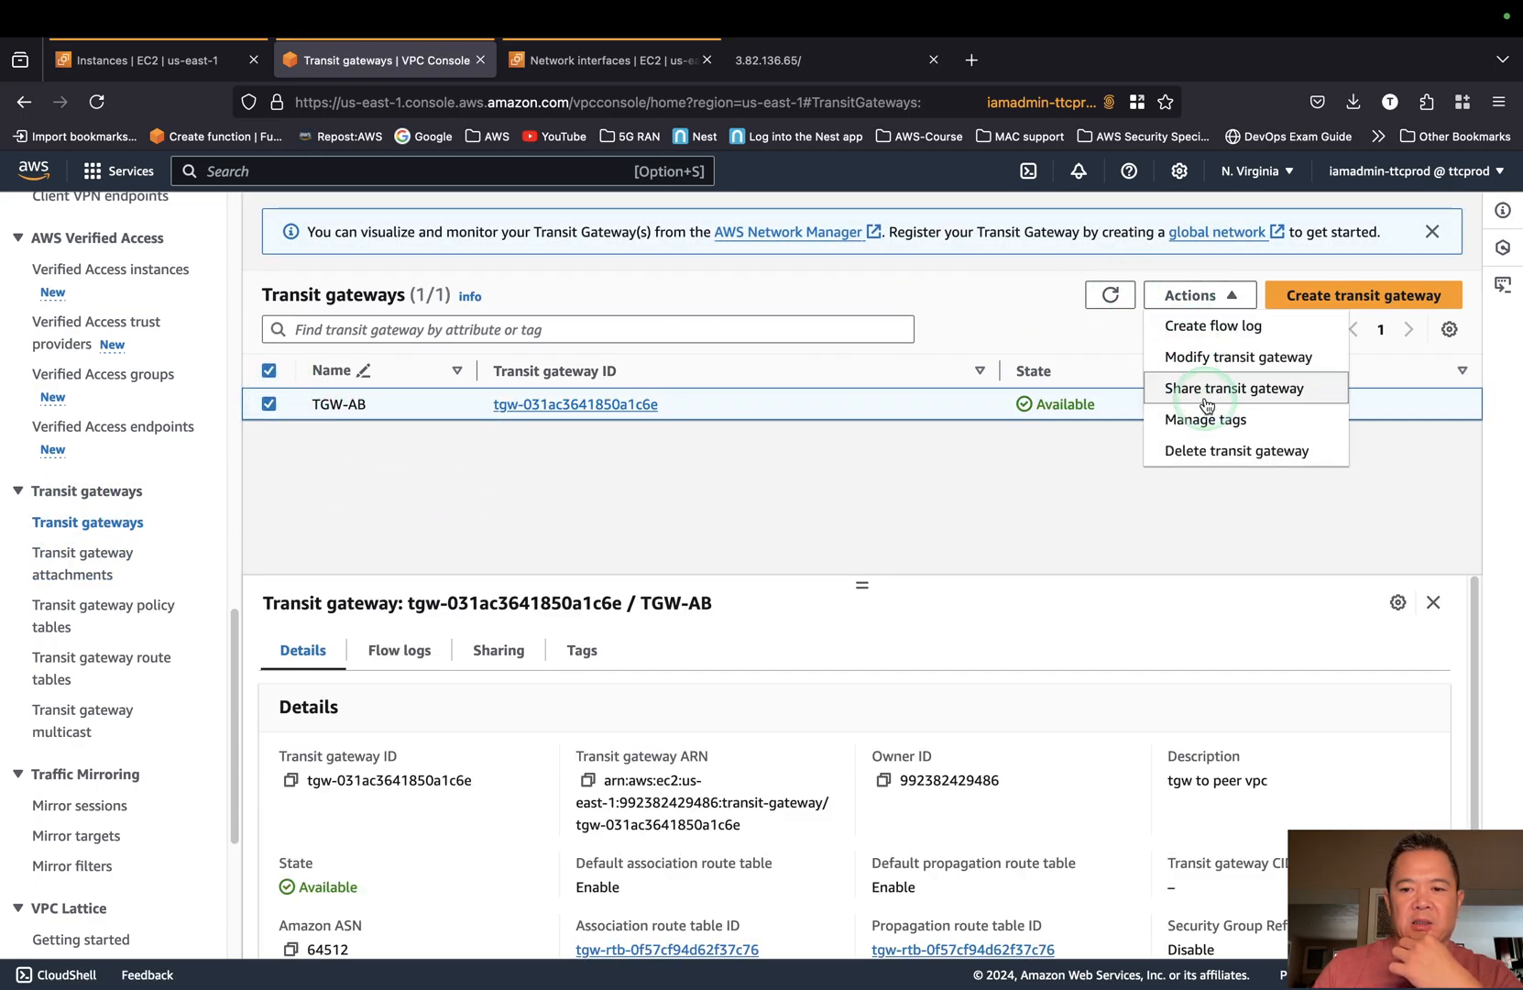
{"action": "left_click", "coordinate": [1216, 452]}
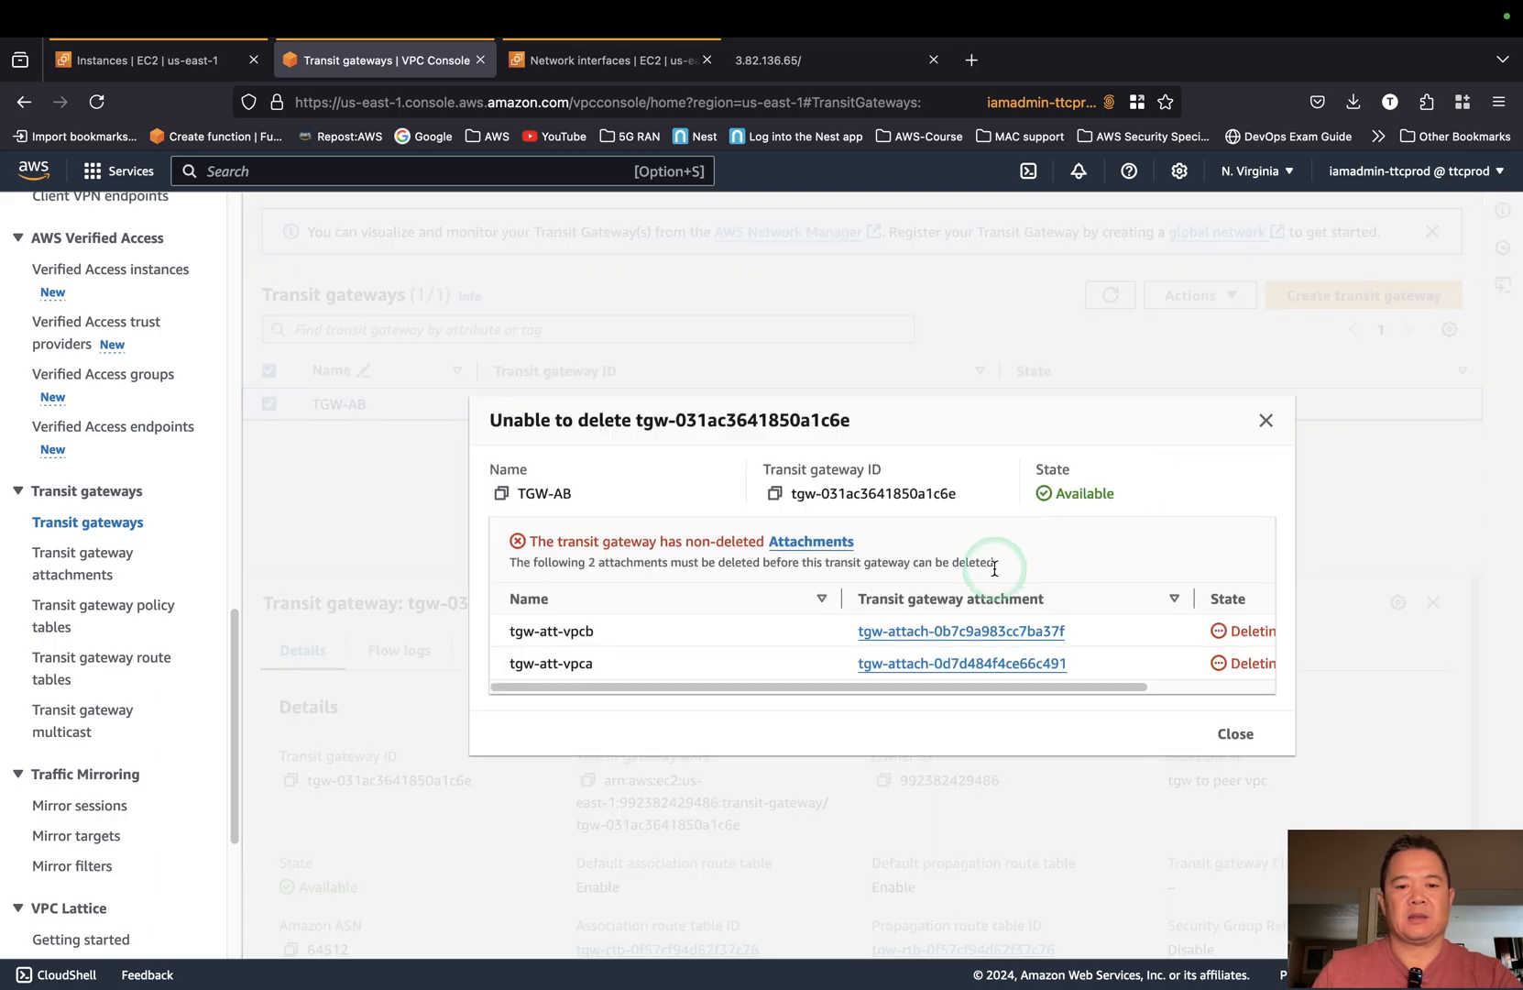
{"action": "left_click", "coordinate": [1267, 421]}
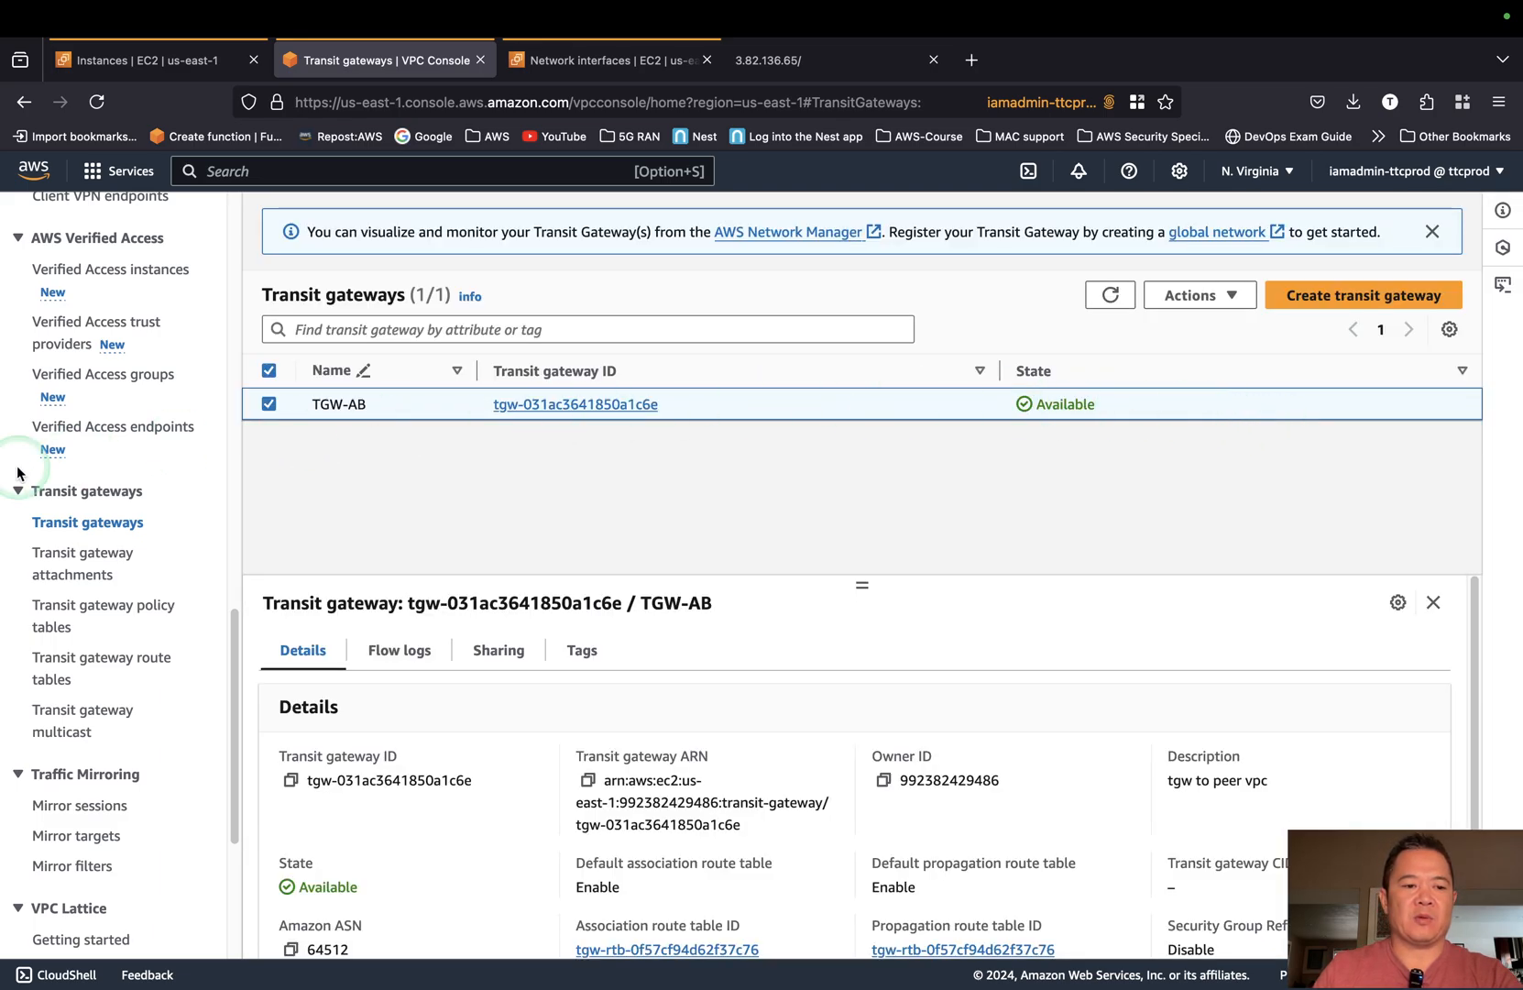
Return to the transit gateway attachments and refresh the list repeatedly to follow the deletion progress.
{"action": "left_click", "coordinate": [81, 552]}
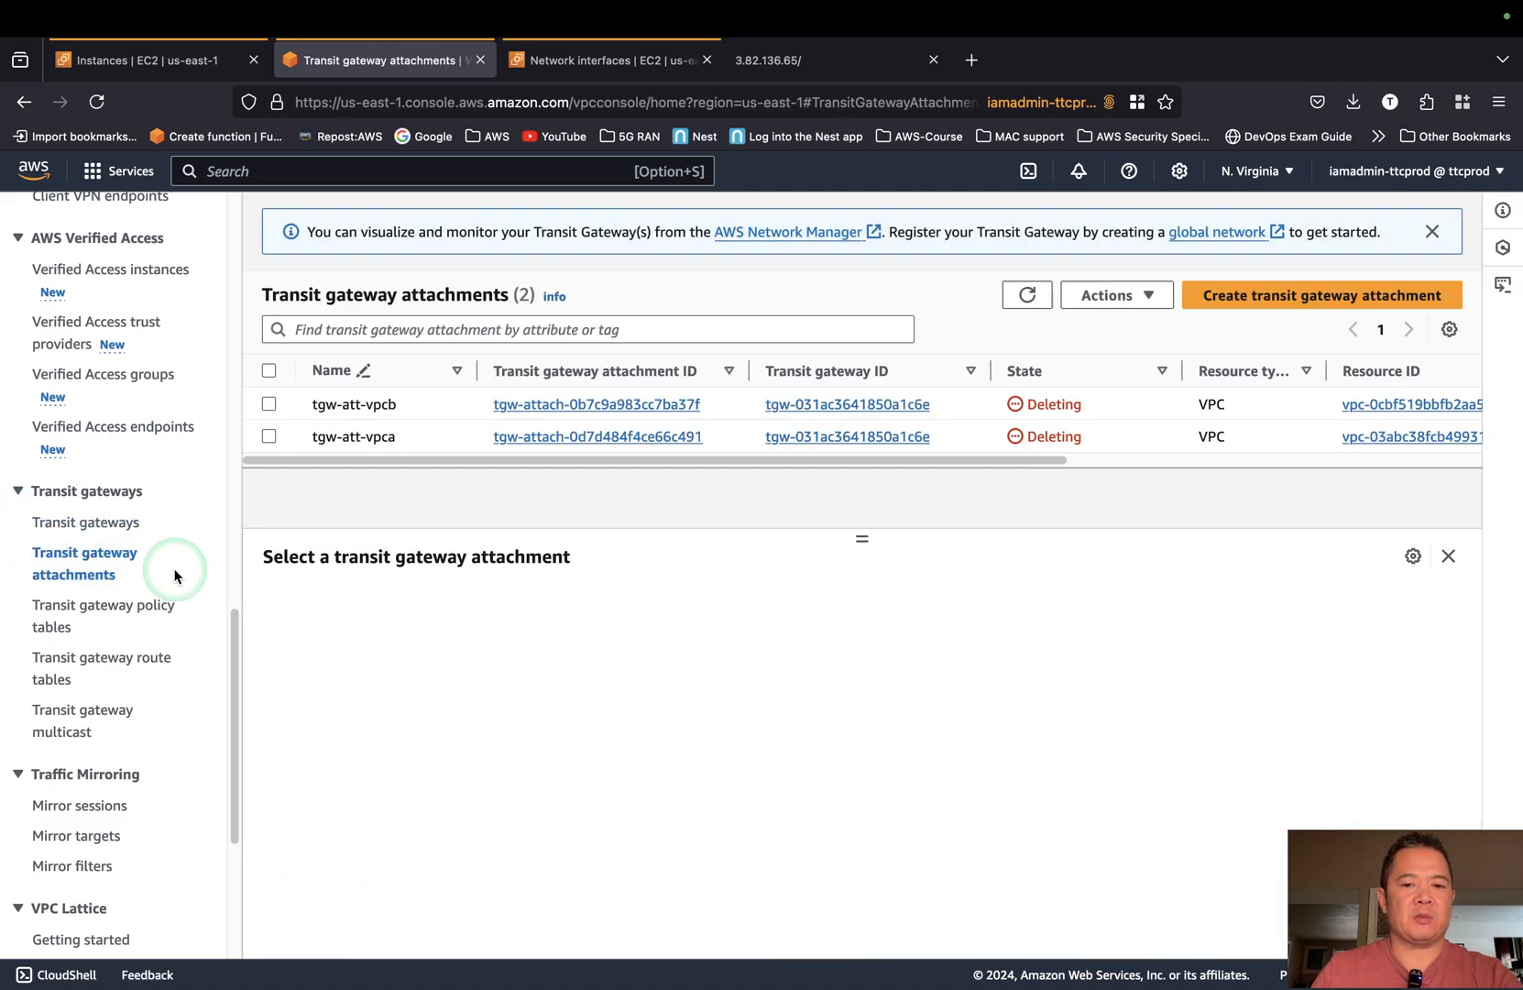
{"action": "left_click", "coordinate": [1026, 295]}
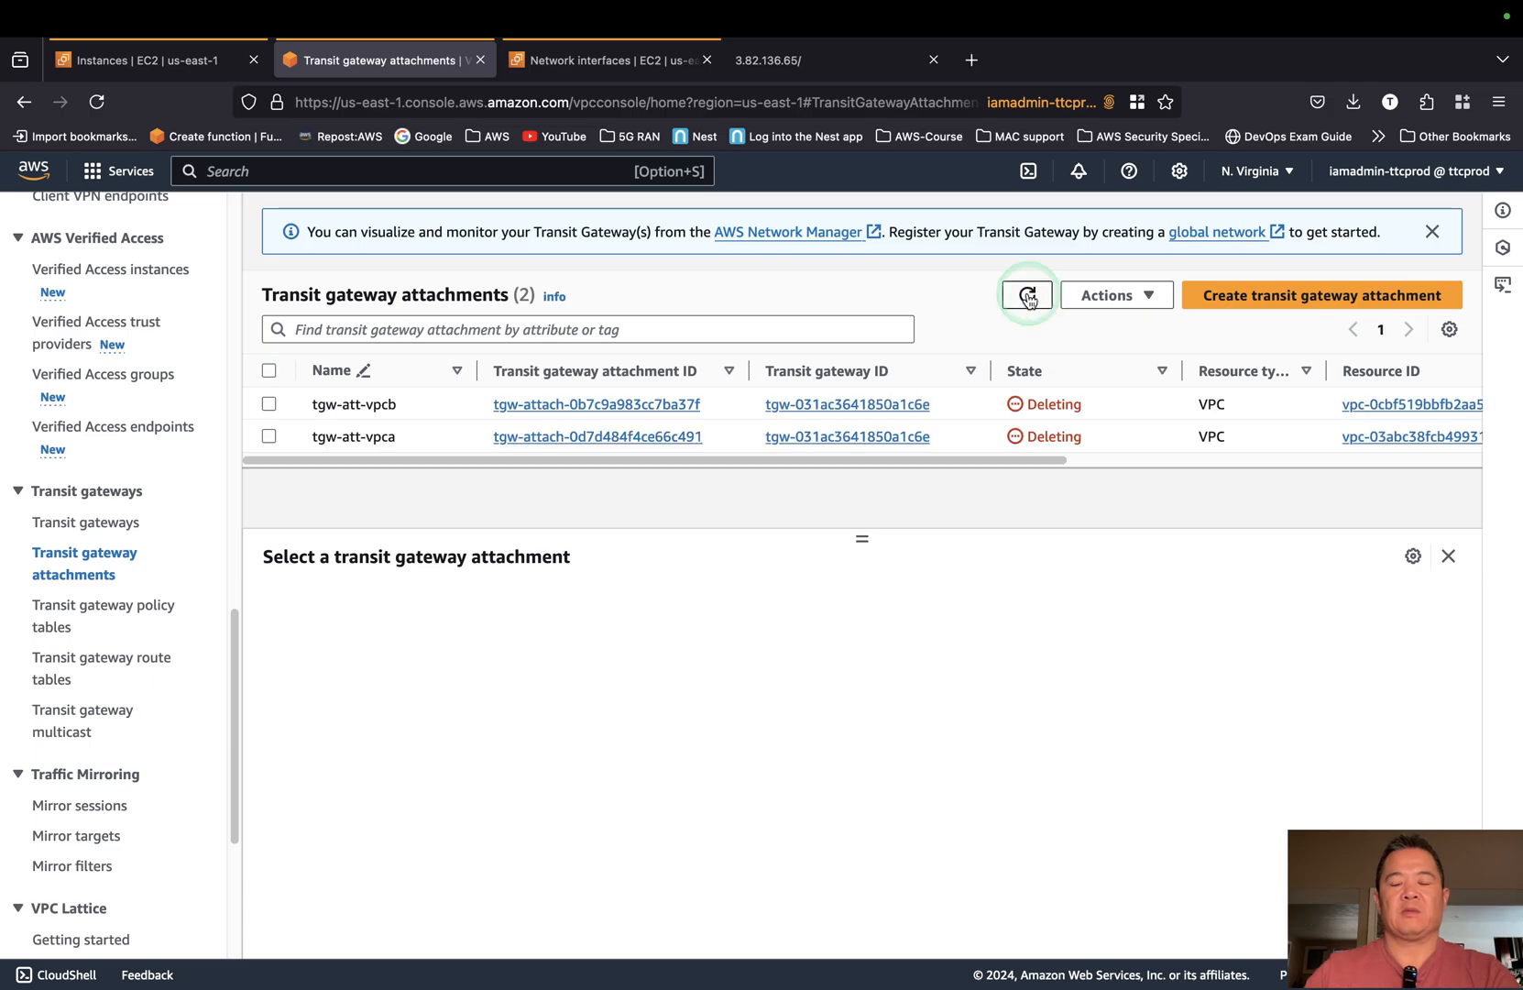
{"action": "left_click", "coordinate": [1030, 297]}
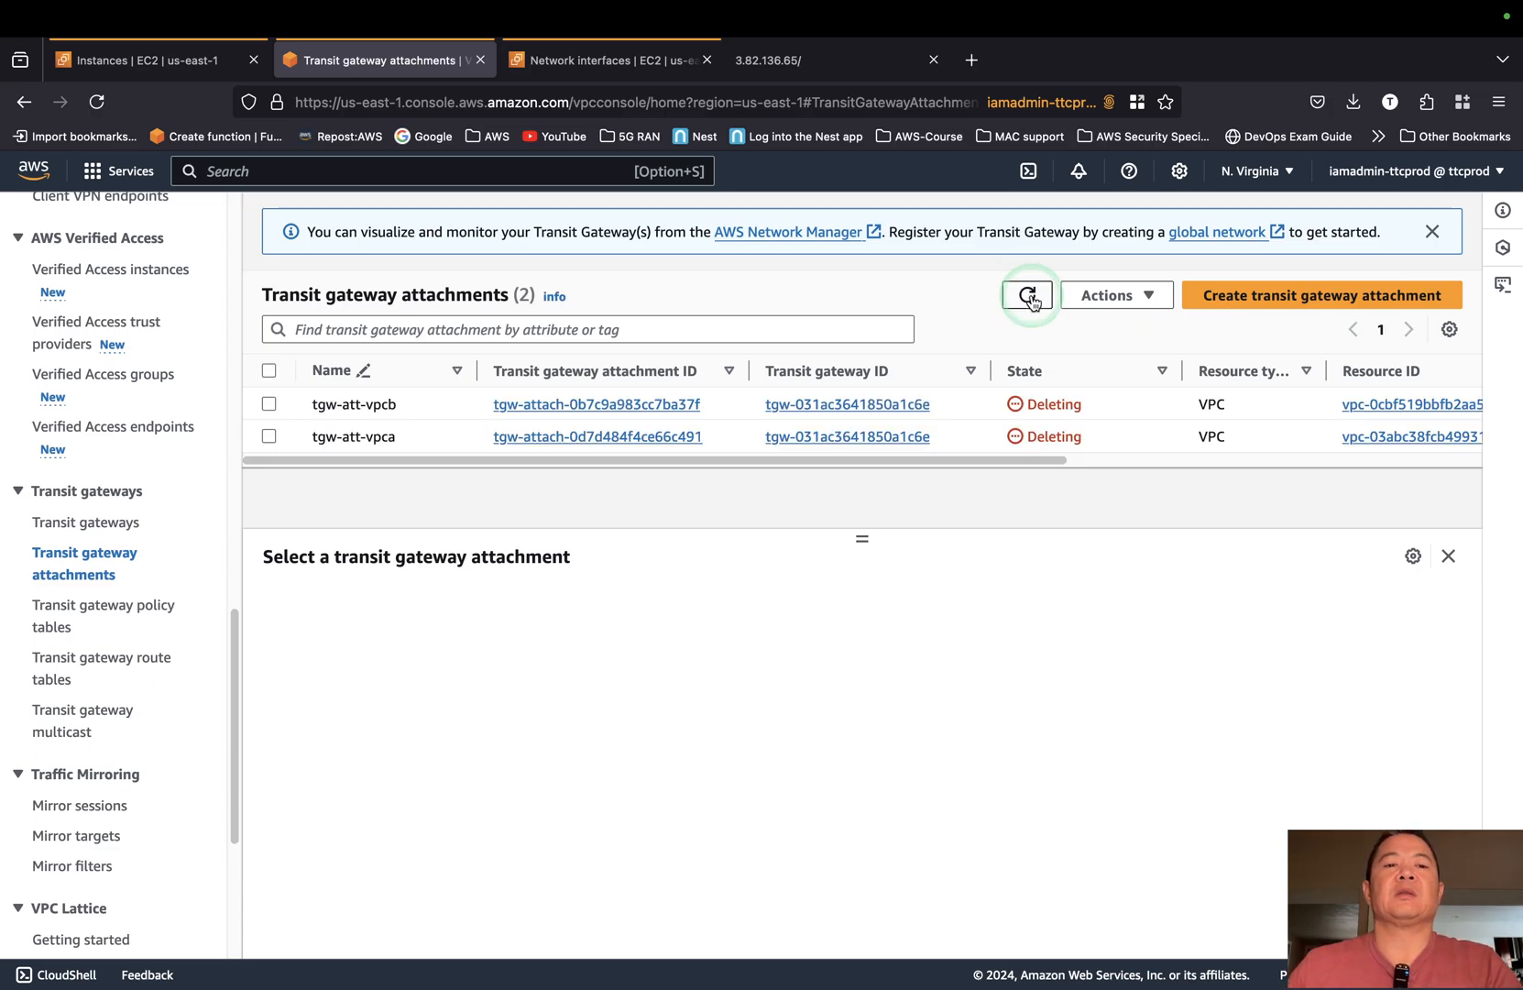
{"action": "left_click", "coordinate": [1030, 297]}
{"action": "left_click", "coordinate": [1030, 297]}
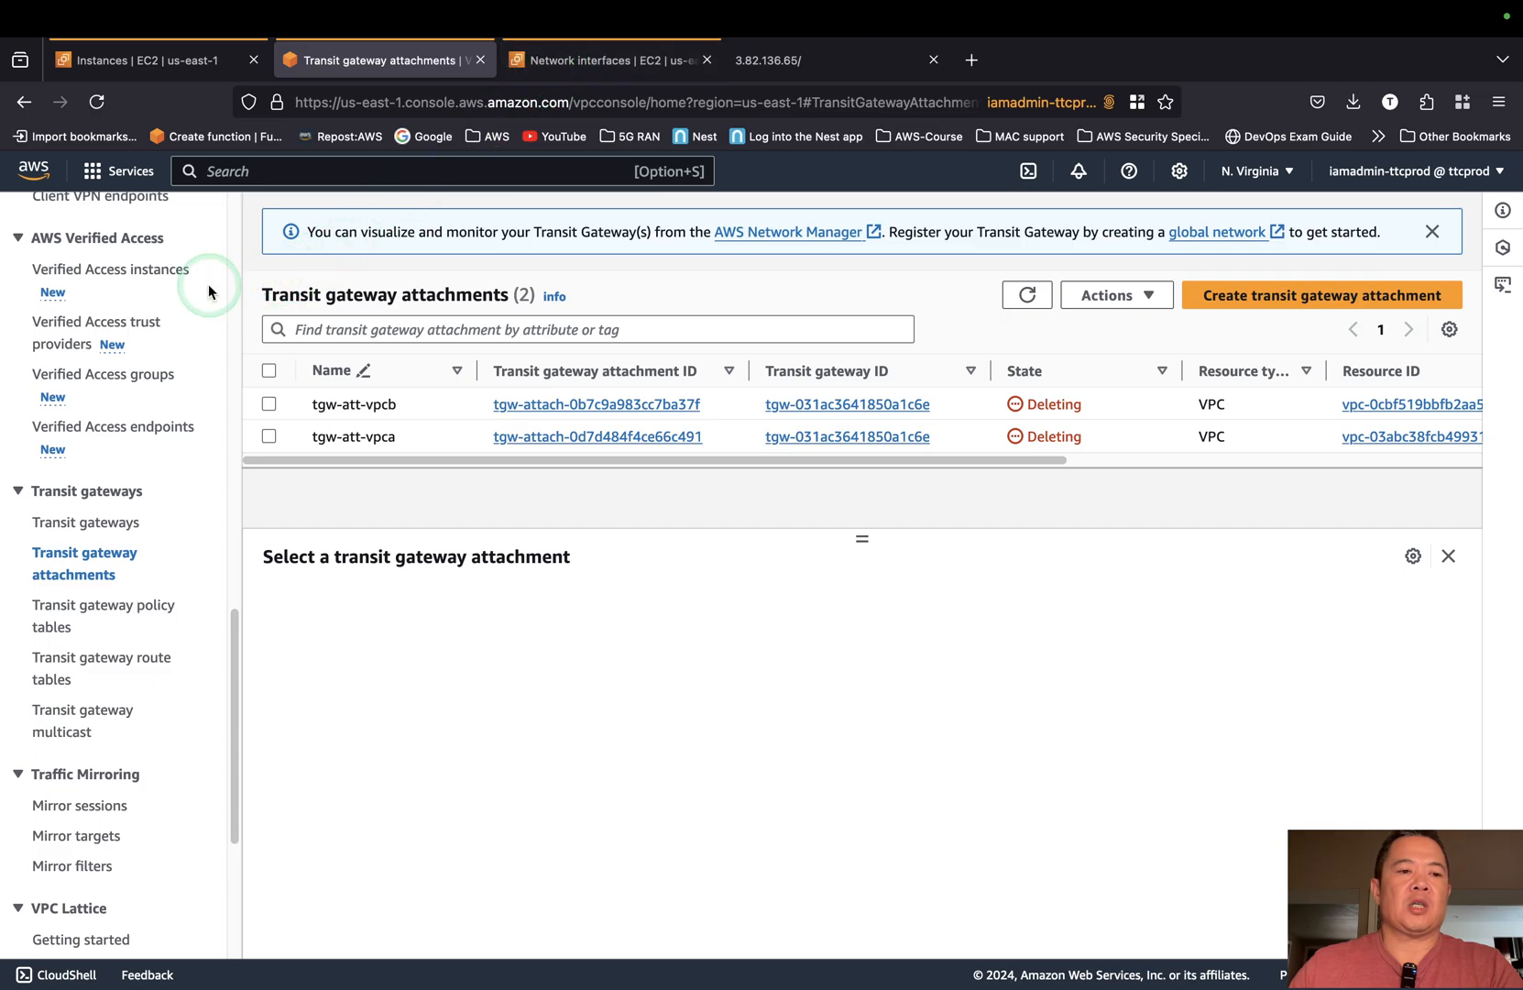
Open the VPC subnets list in a new browser tab, keeping the transit gateway attachments open.
{"action": "scroll", "coordinate": [118, 346], "scroll_direction": "up", "scroll_amount": 10}
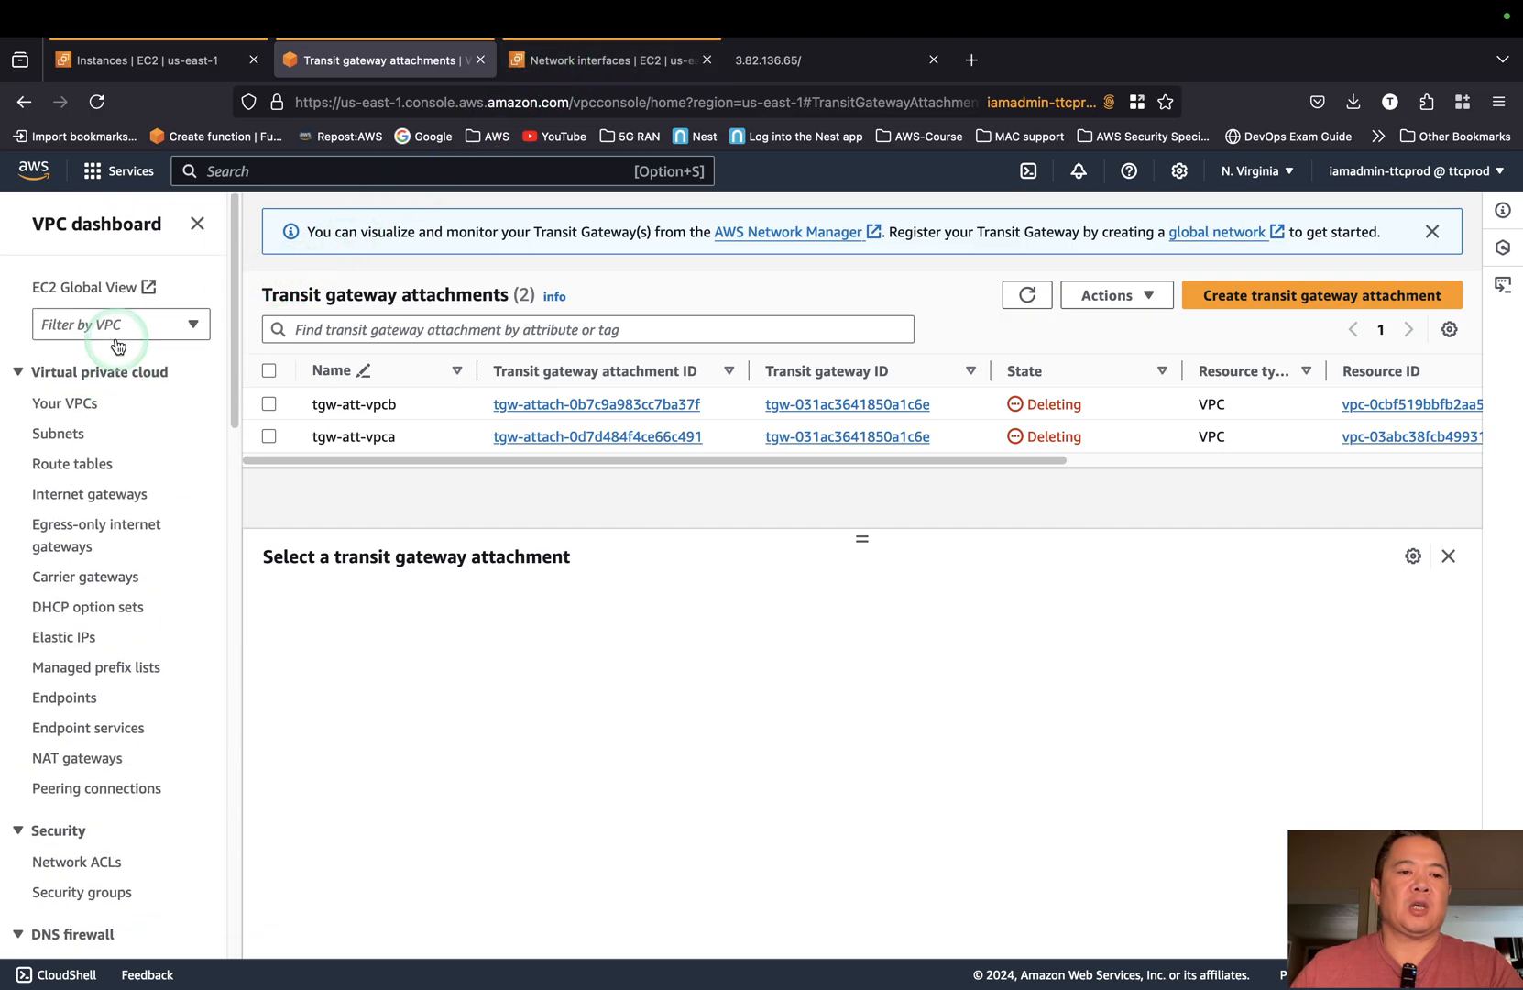
{"action": "right_click", "coordinate": [68, 434]}
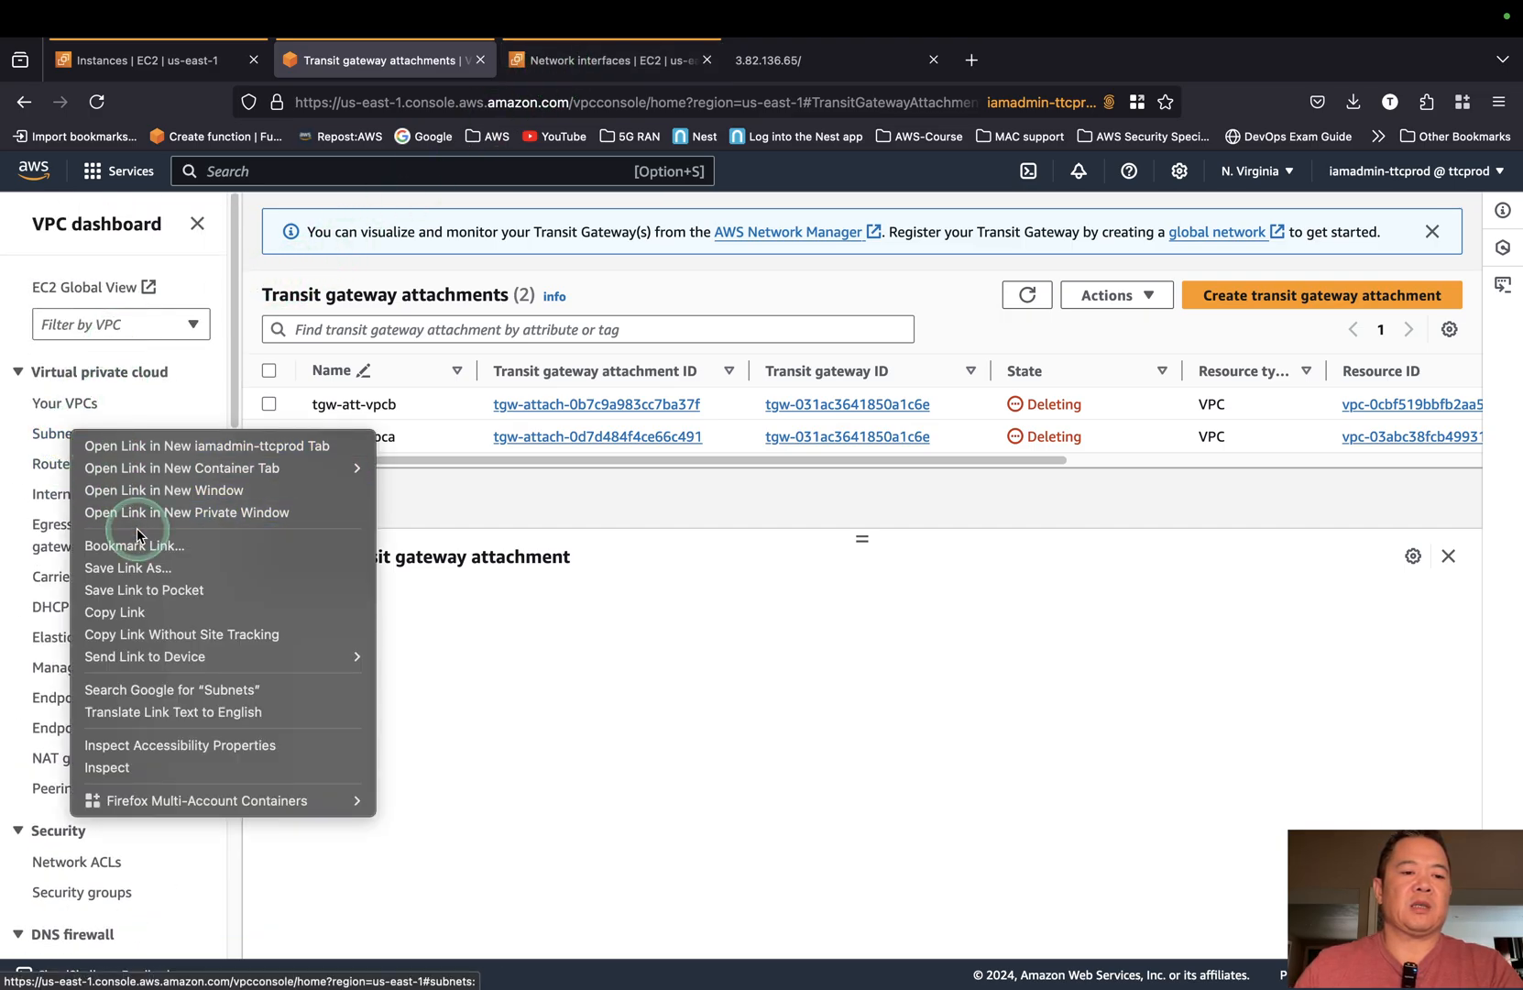
{"action": "left_click", "coordinate": [155, 452]}
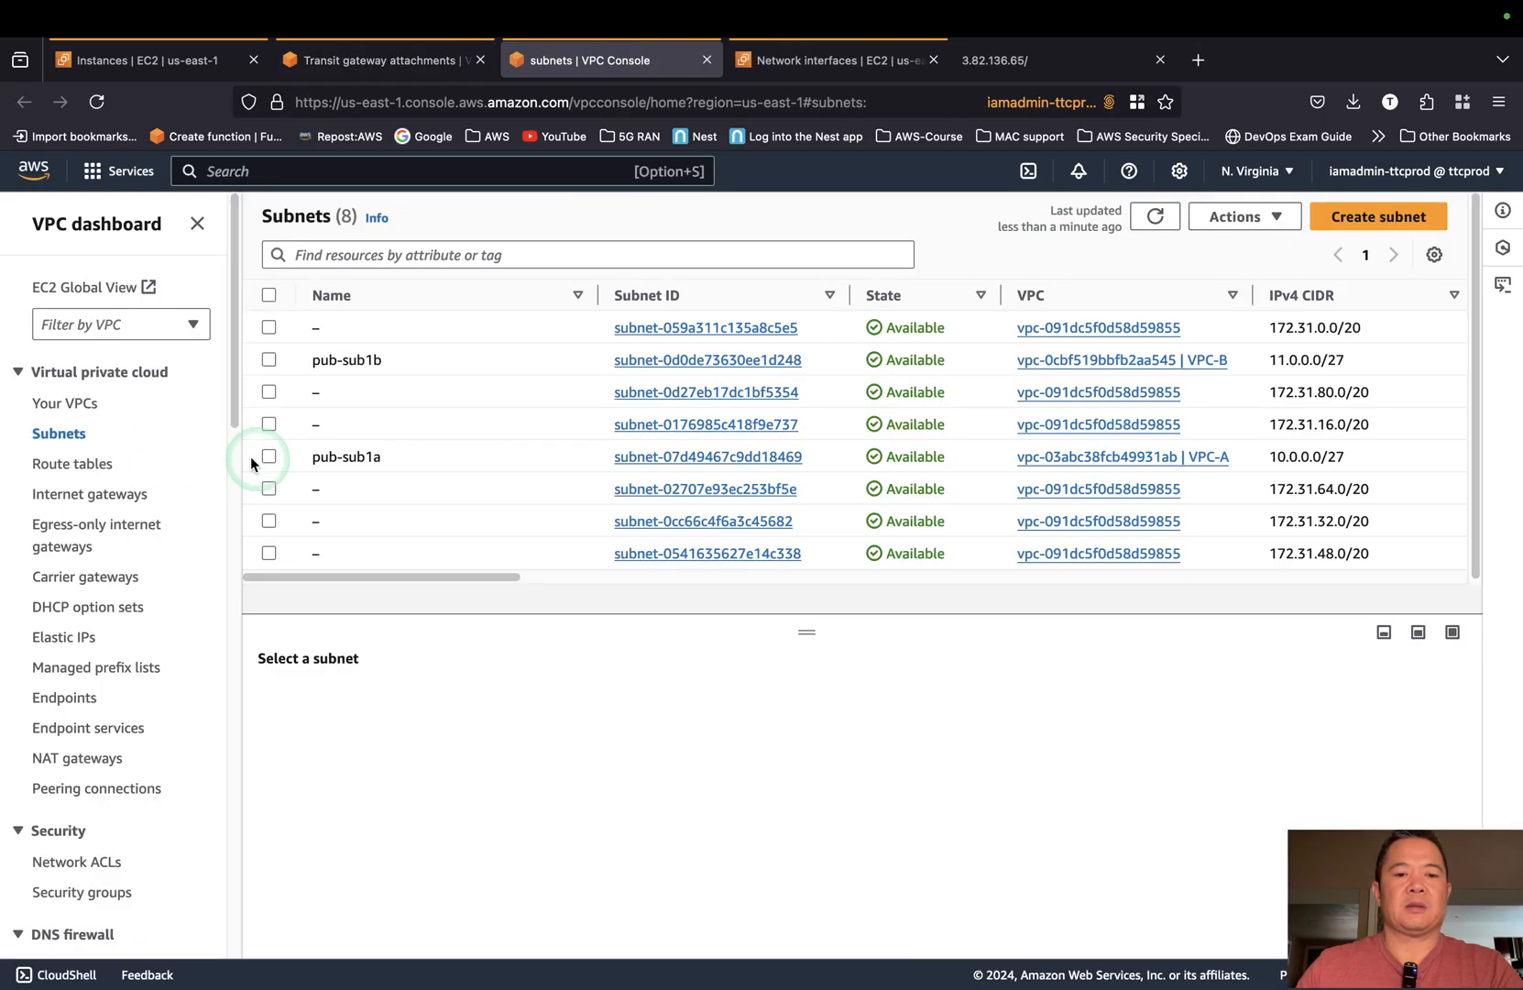
Delete the subnet pub-sub1a, refreshing the network interface check in the deletion dialog and confirming with the word delete.
{"action": "left_click", "coordinate": [270, 457]}
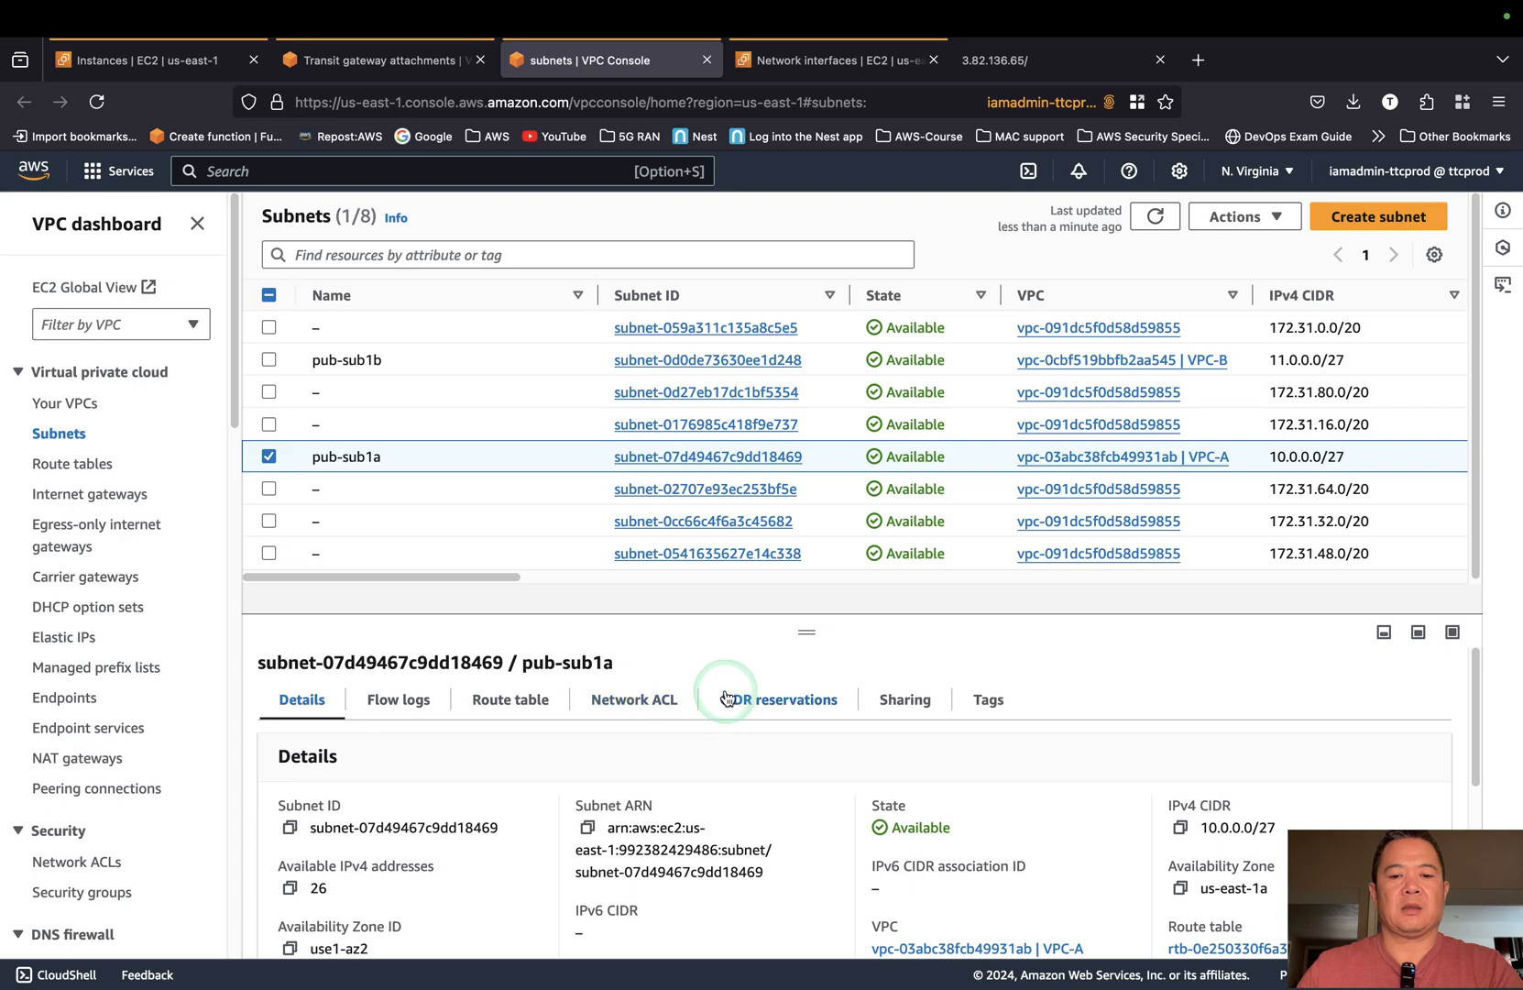
{"action": "left_click", "coordinate": [1239, 216]}
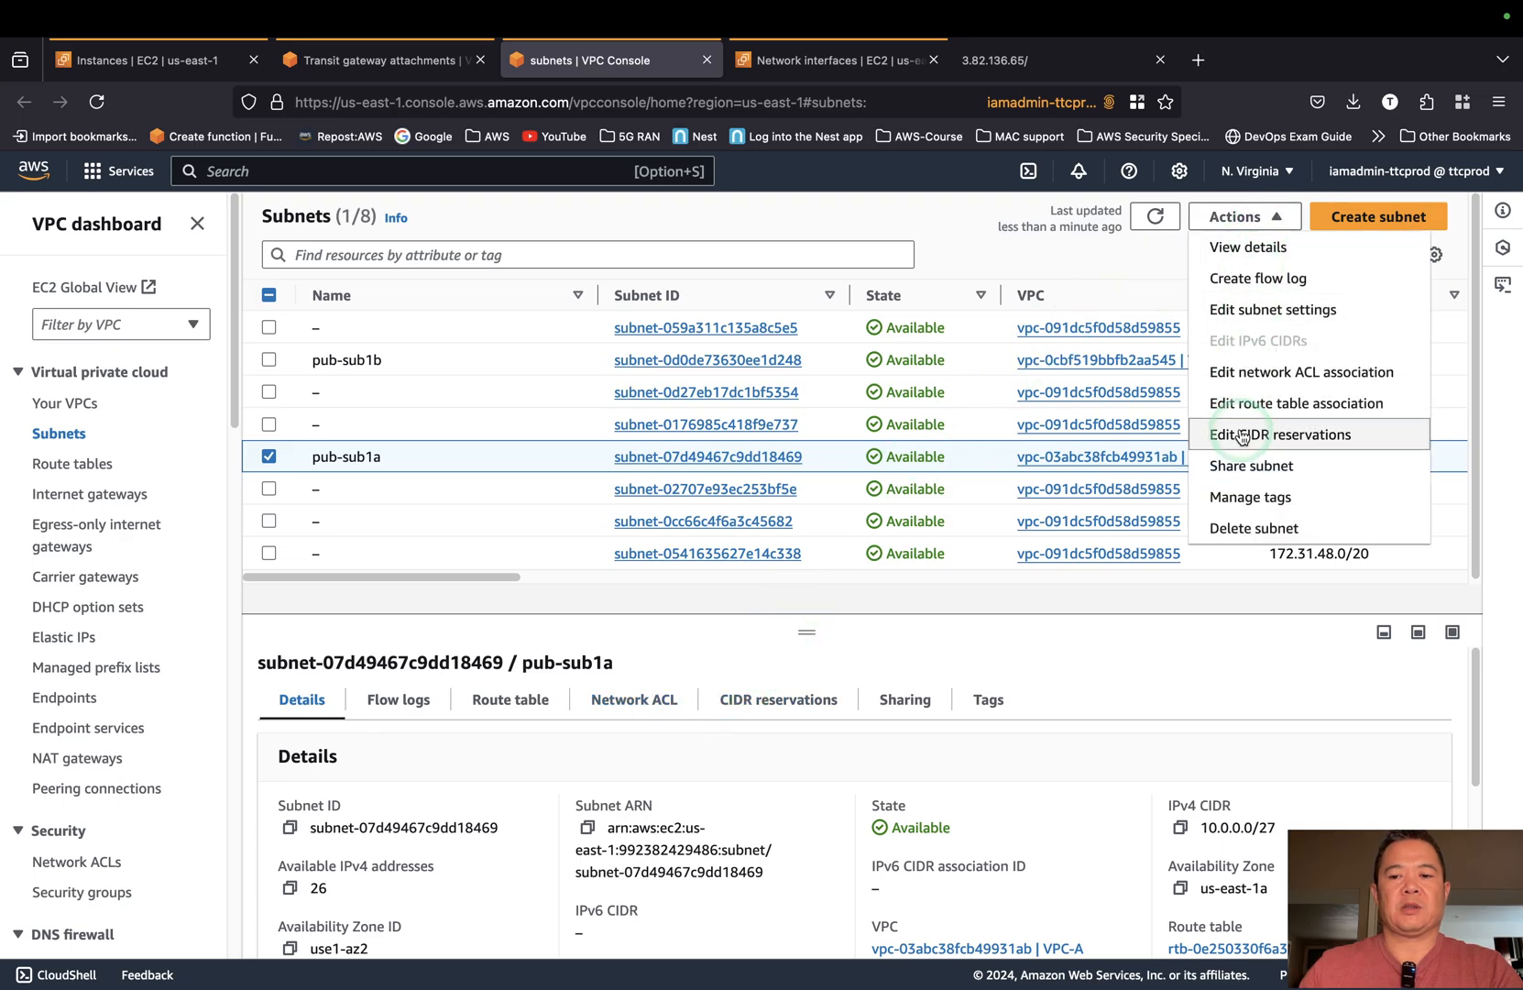
{"action": "left_click", "coordinate": [1255, 529]}
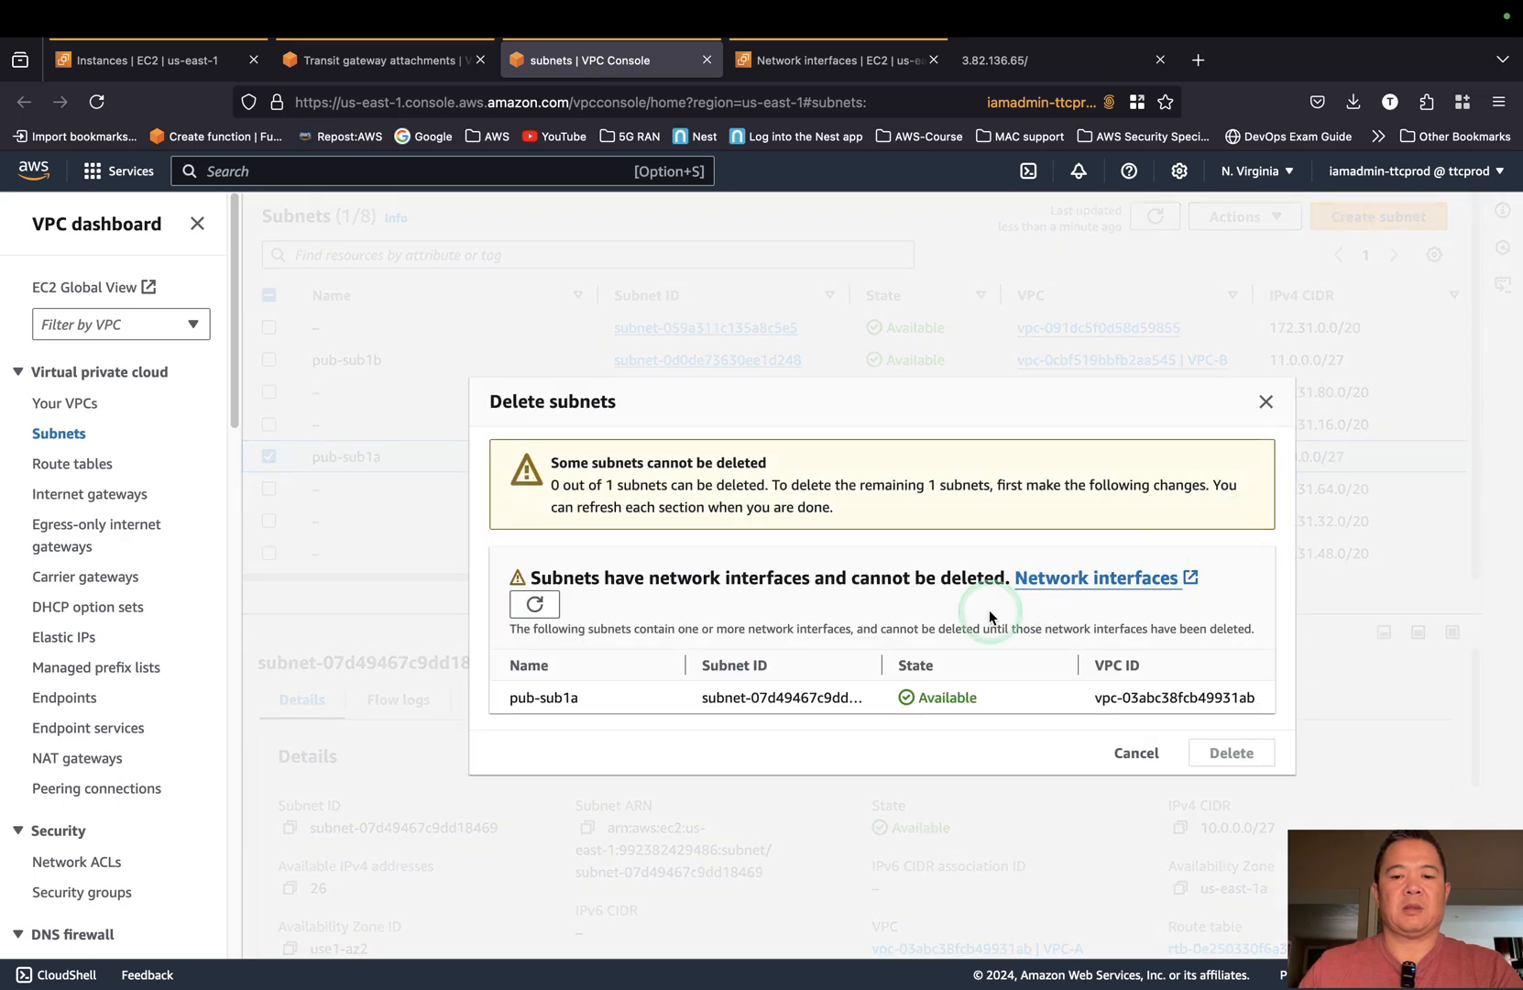
{"action": "left_click", "coordinate": [1271, 403]}
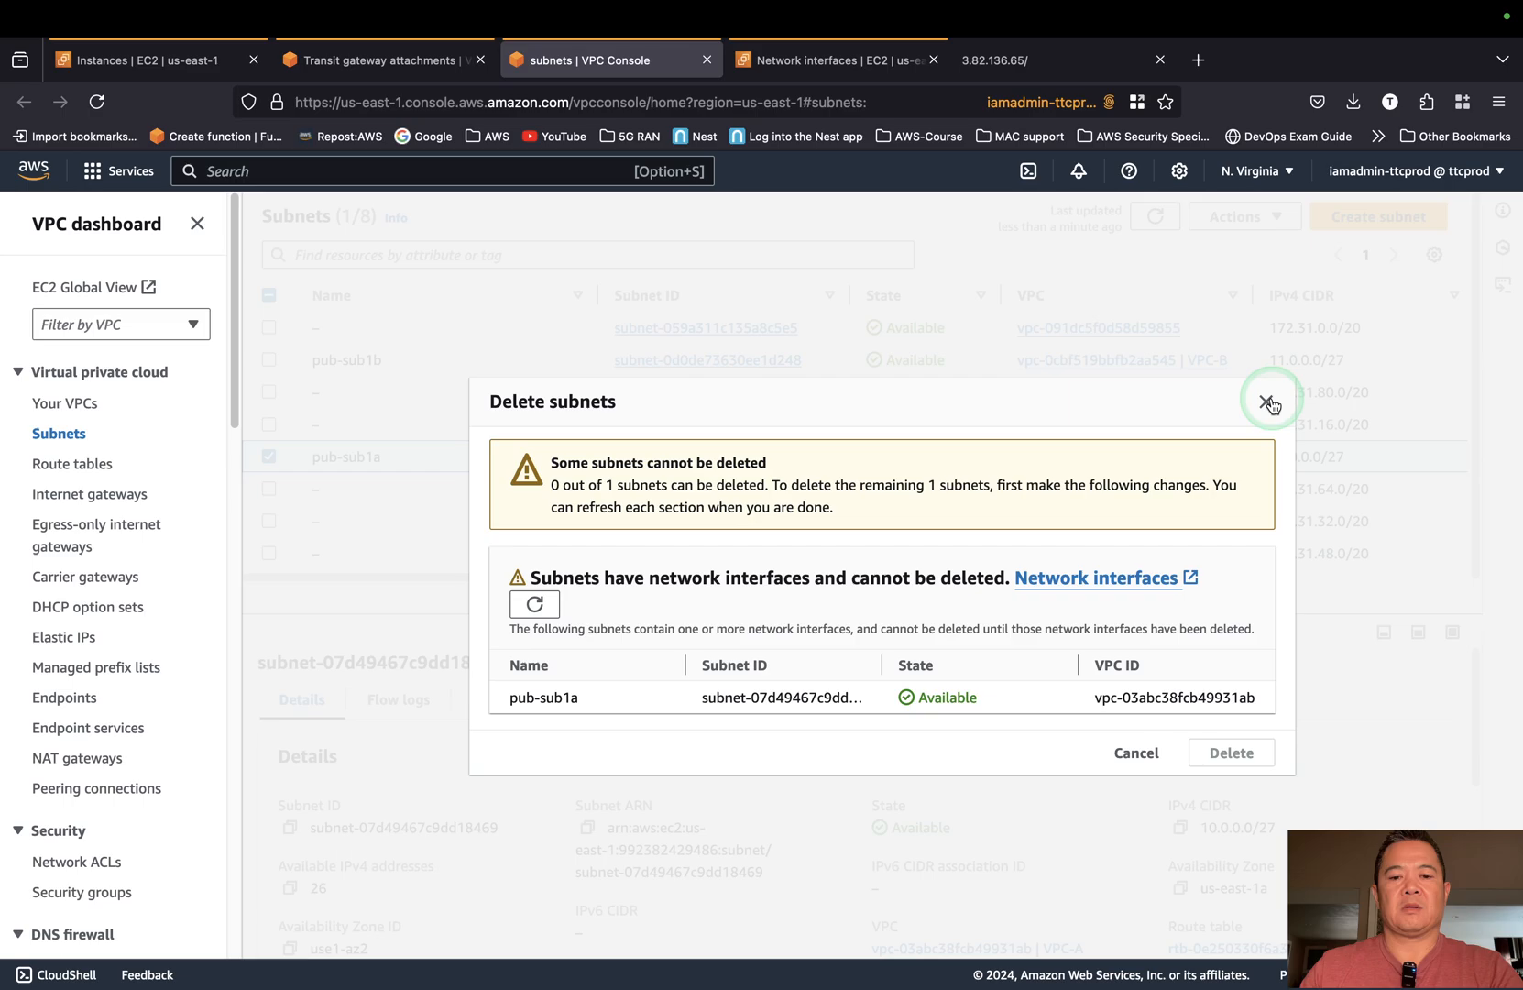
{"action": "left_click", "coordinate": [536, 604]}
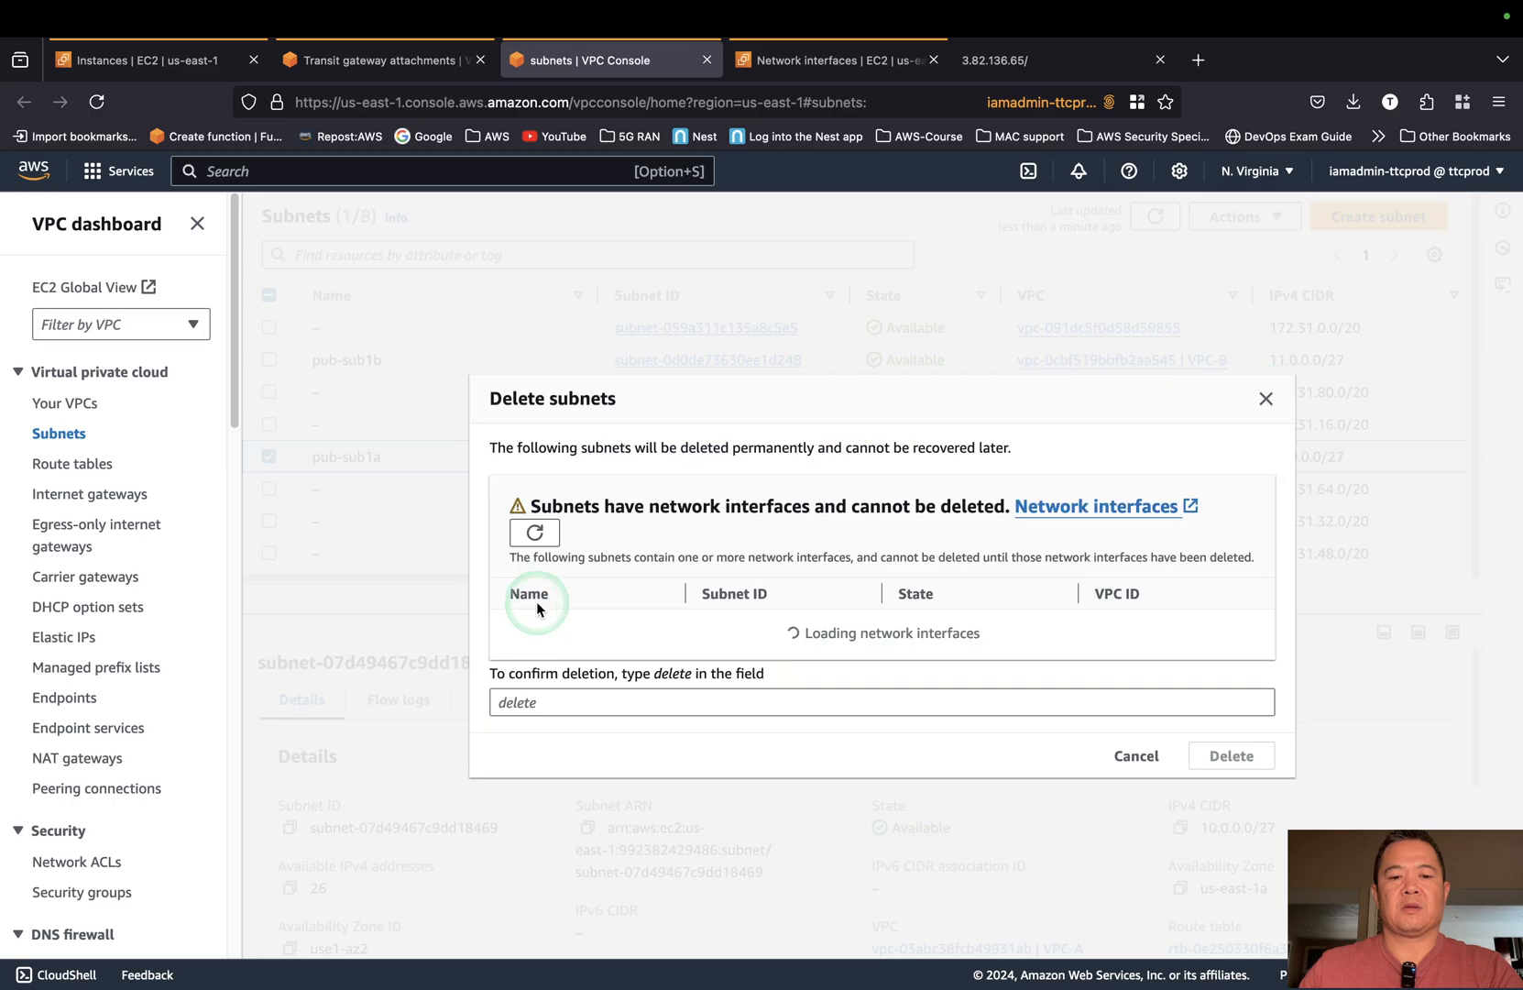
{"action": "left_click", "coordinate": [629, 747]}
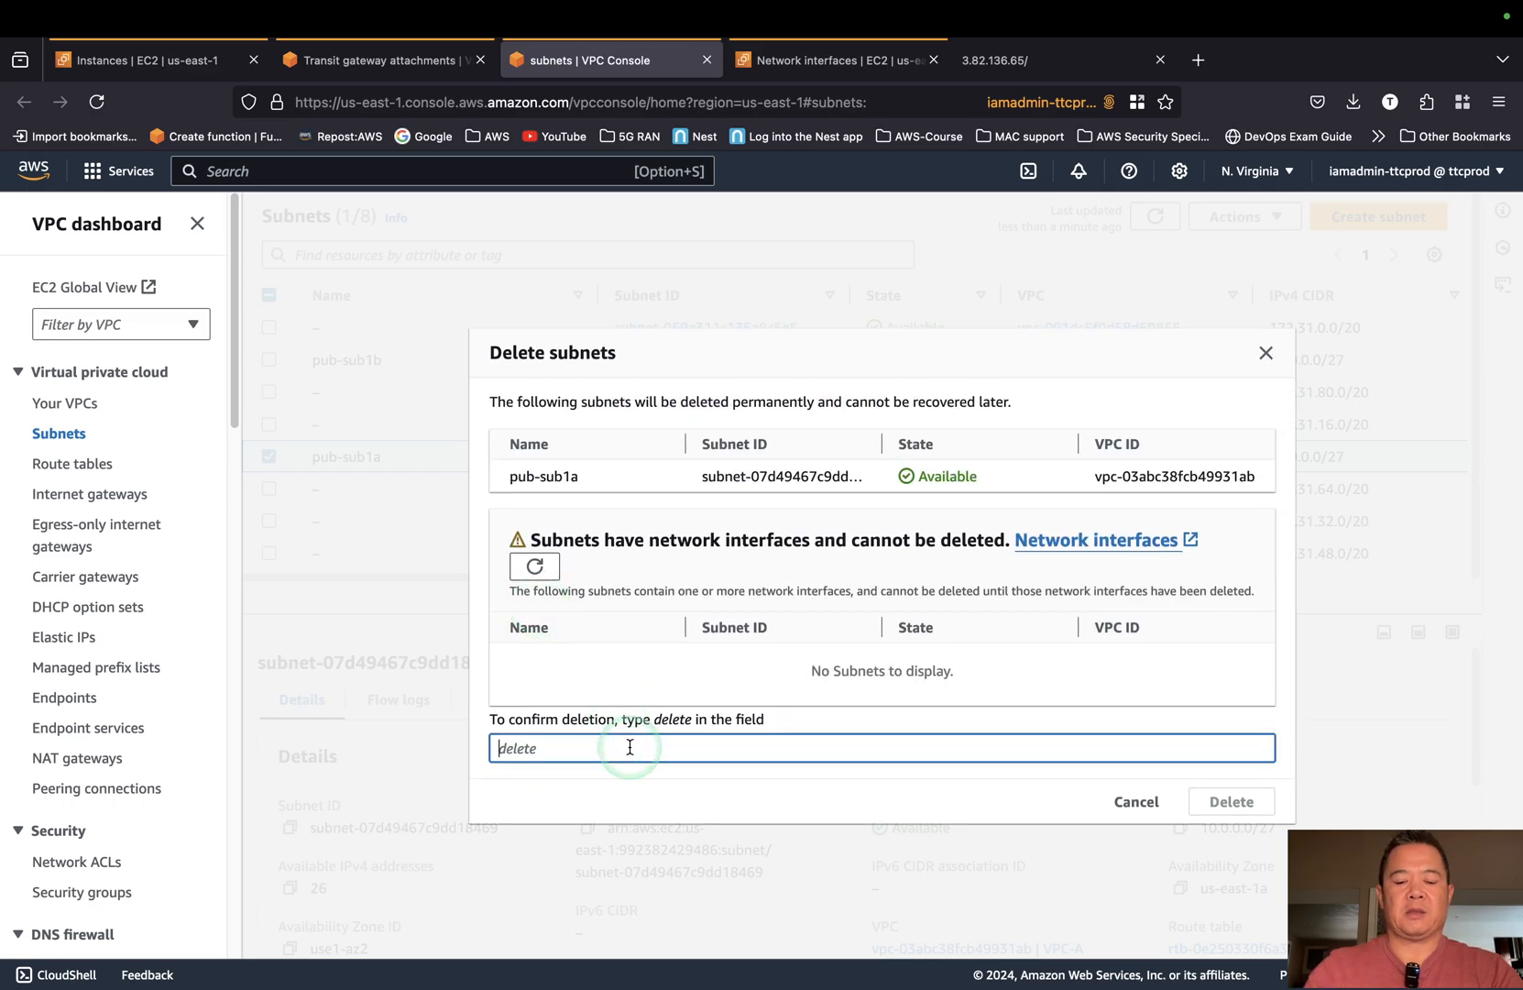
{"action": "type", "text": "delete"}
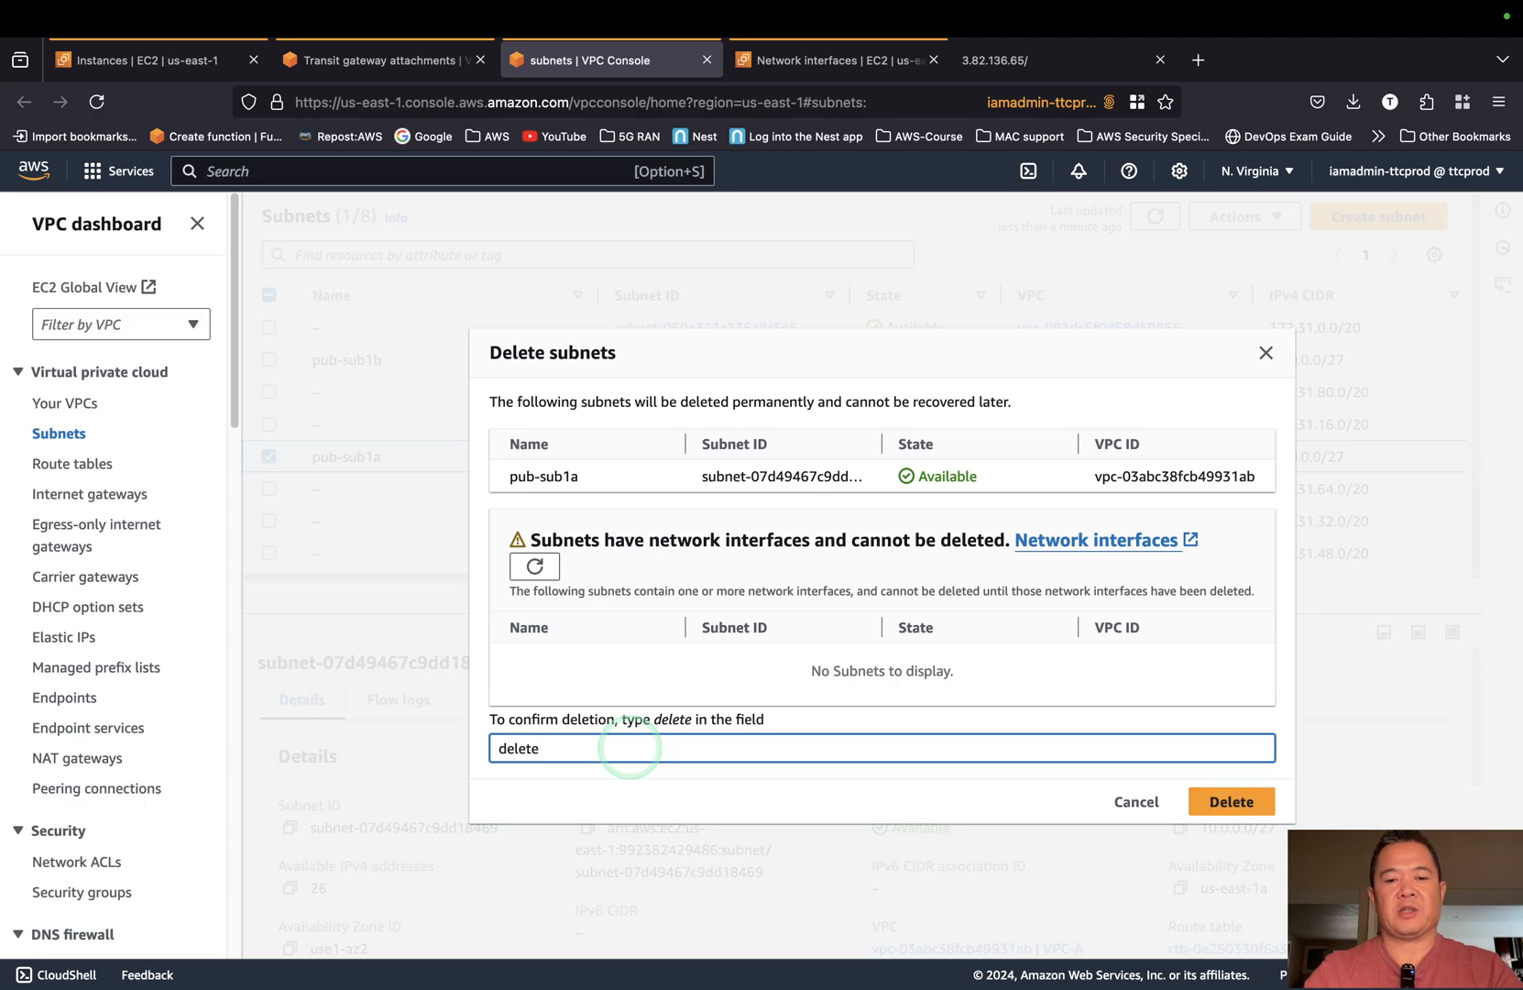
{"action": "left_click", "coordinate": [1248, 812]}
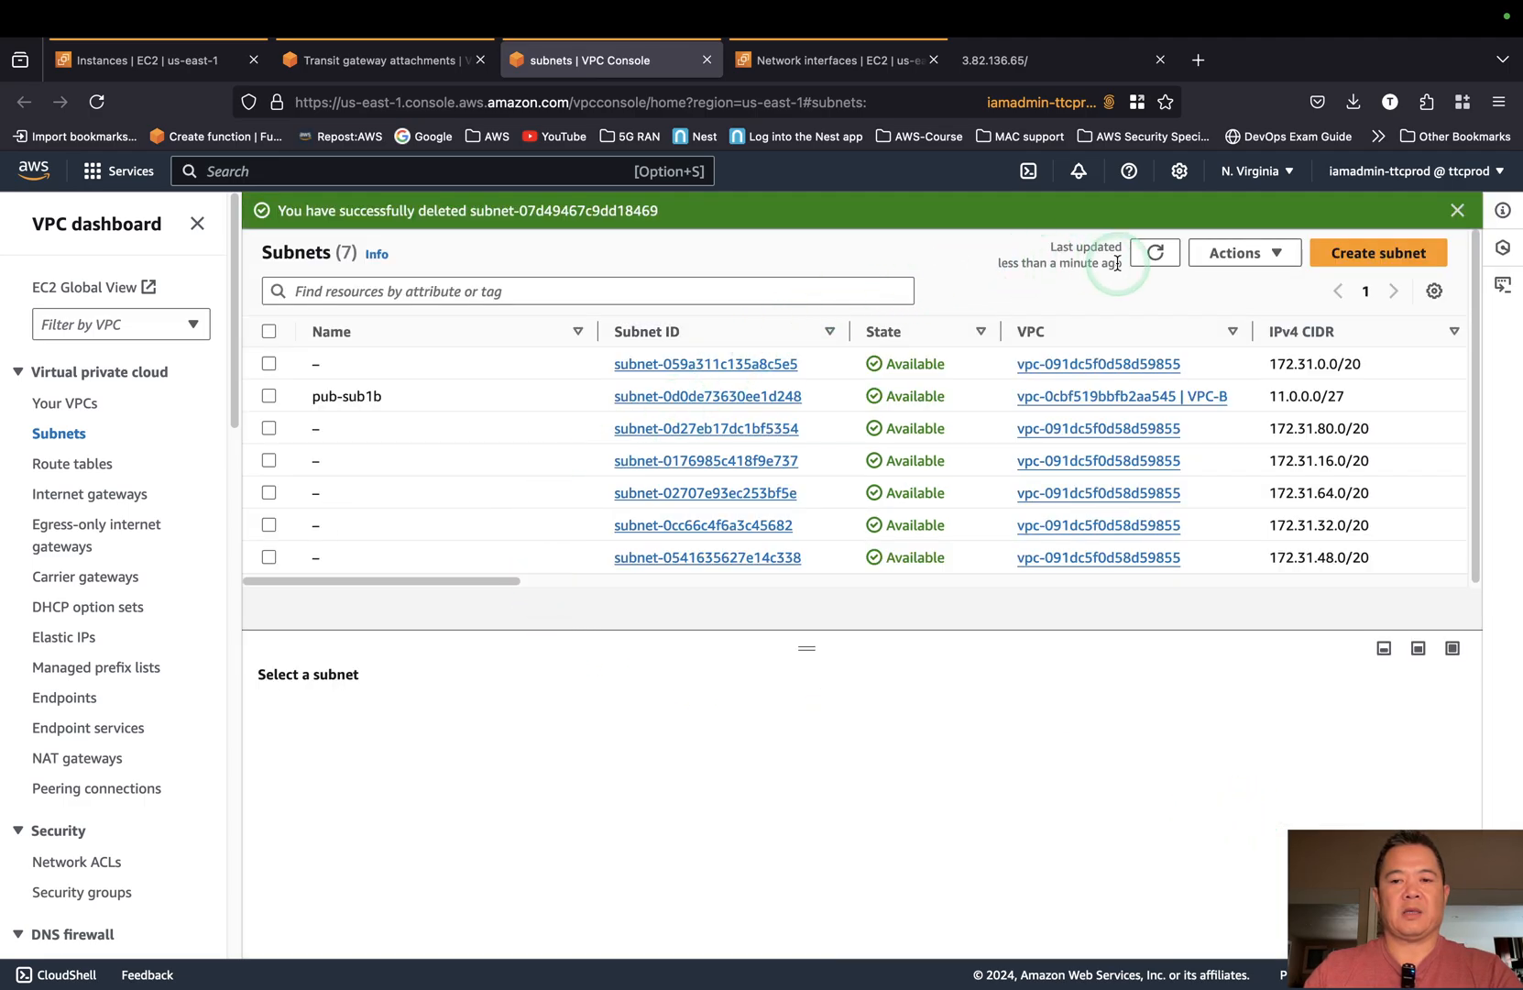
Delete the subnet pub-sub1b, confirming with the word delete, and refresh the subnets list.
{"action": "left_click", "coordinate": [1158, 258]}
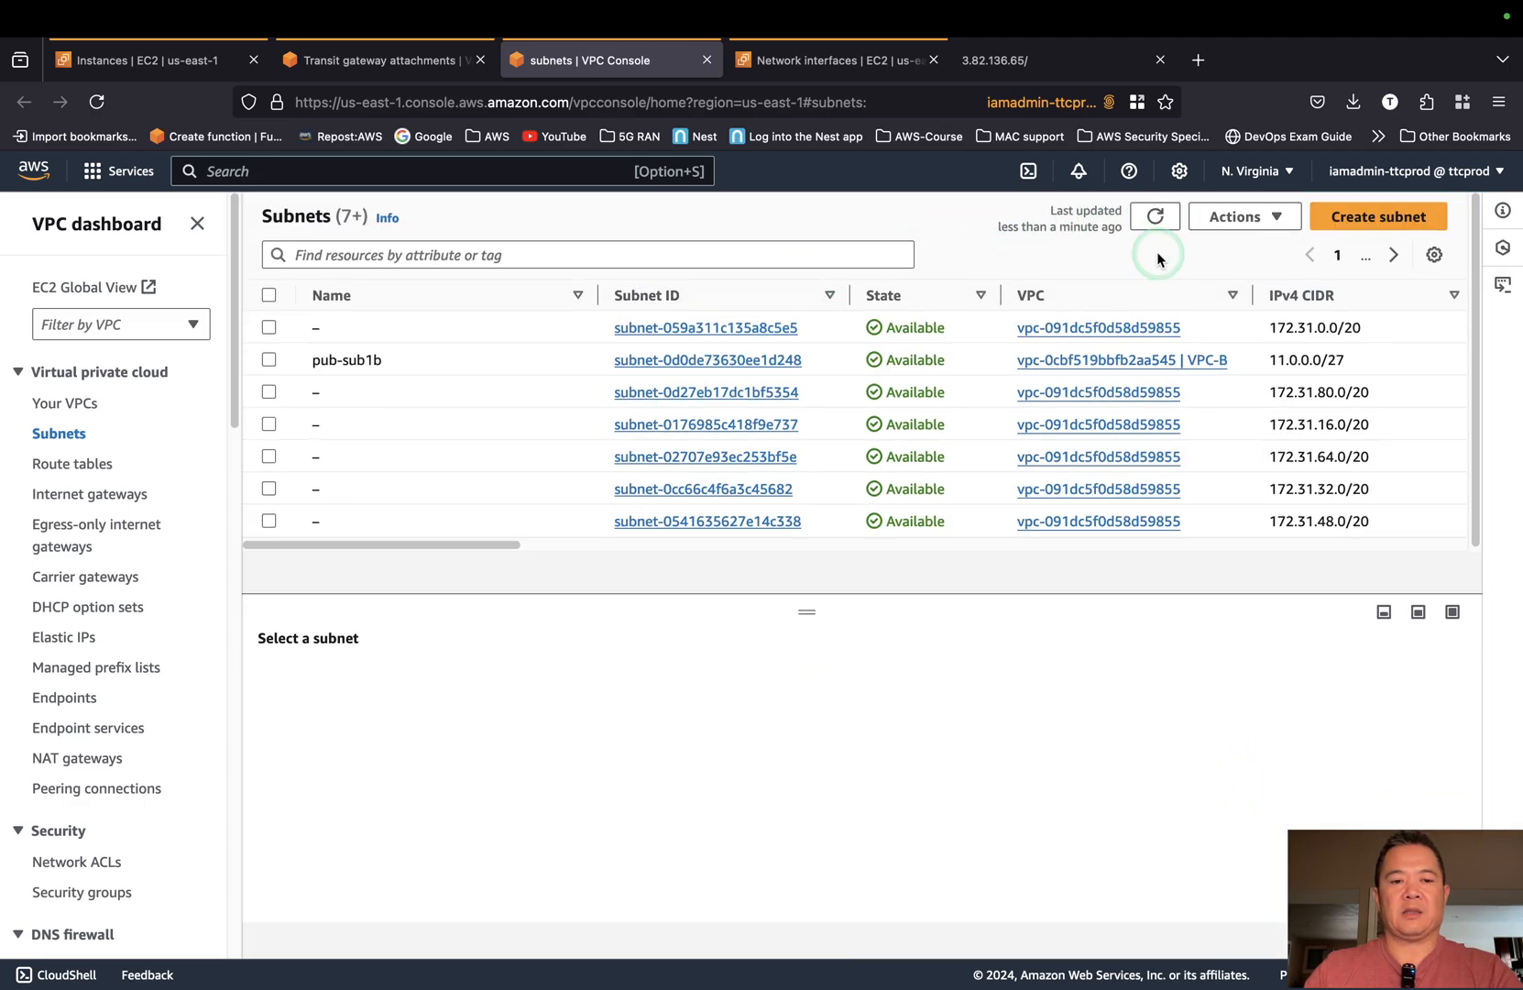
{"action": "left_click", "coordinate": [275, 361]}
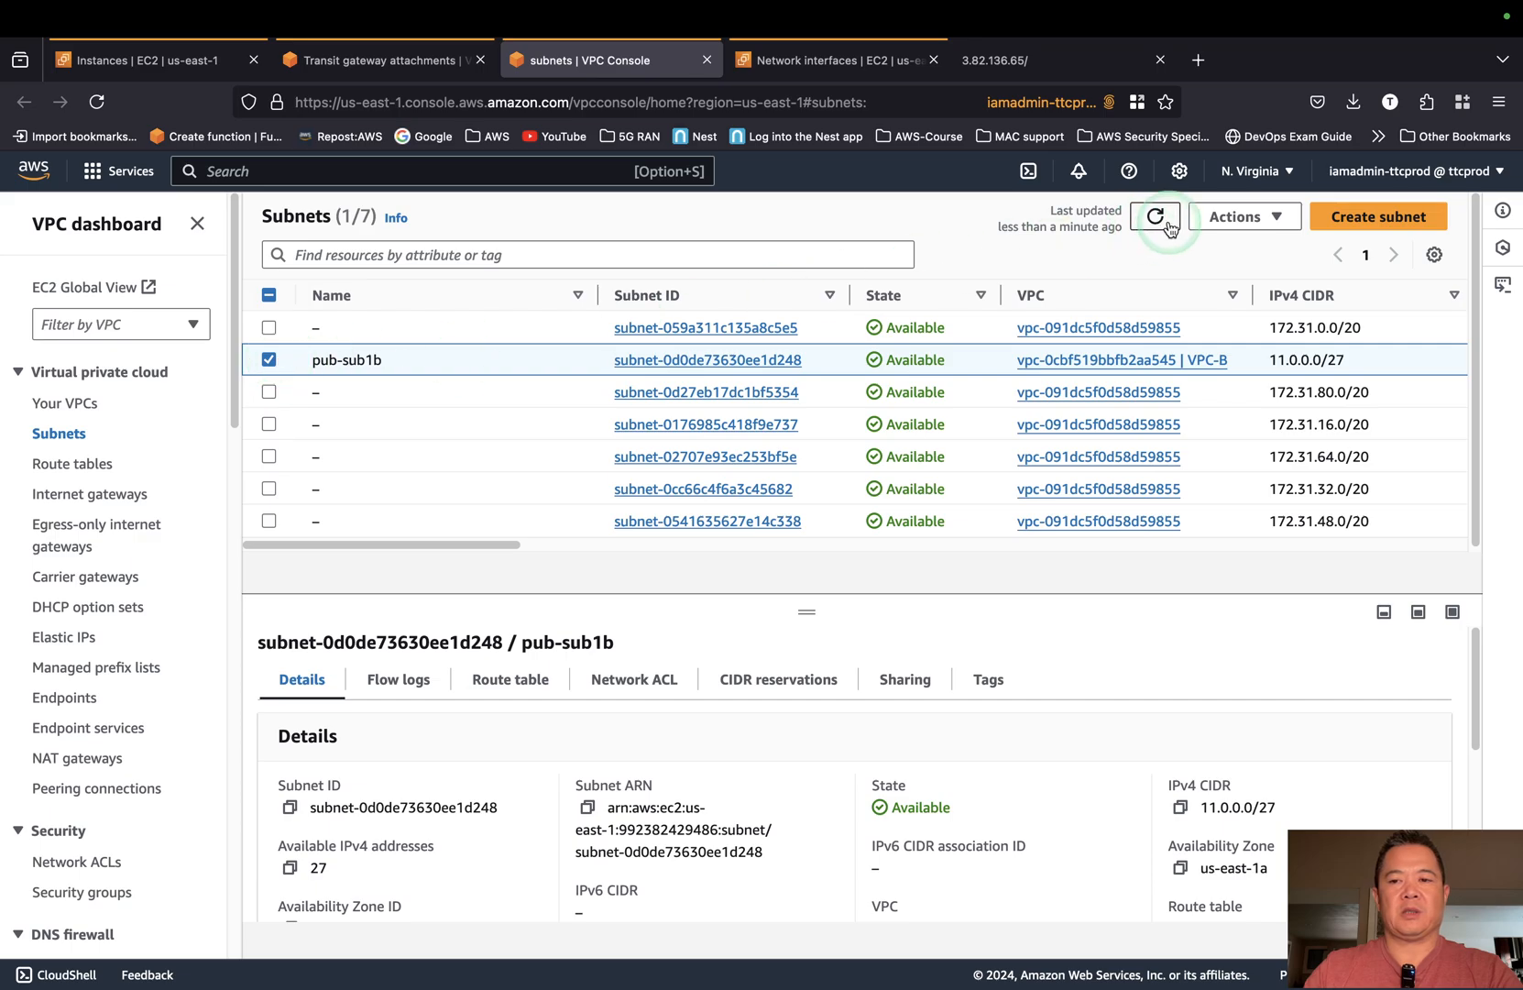
{"action": "left_click", "coordinate": [1244, 217]}
{"action": "left_click", "coordinate": [1263, 536]}
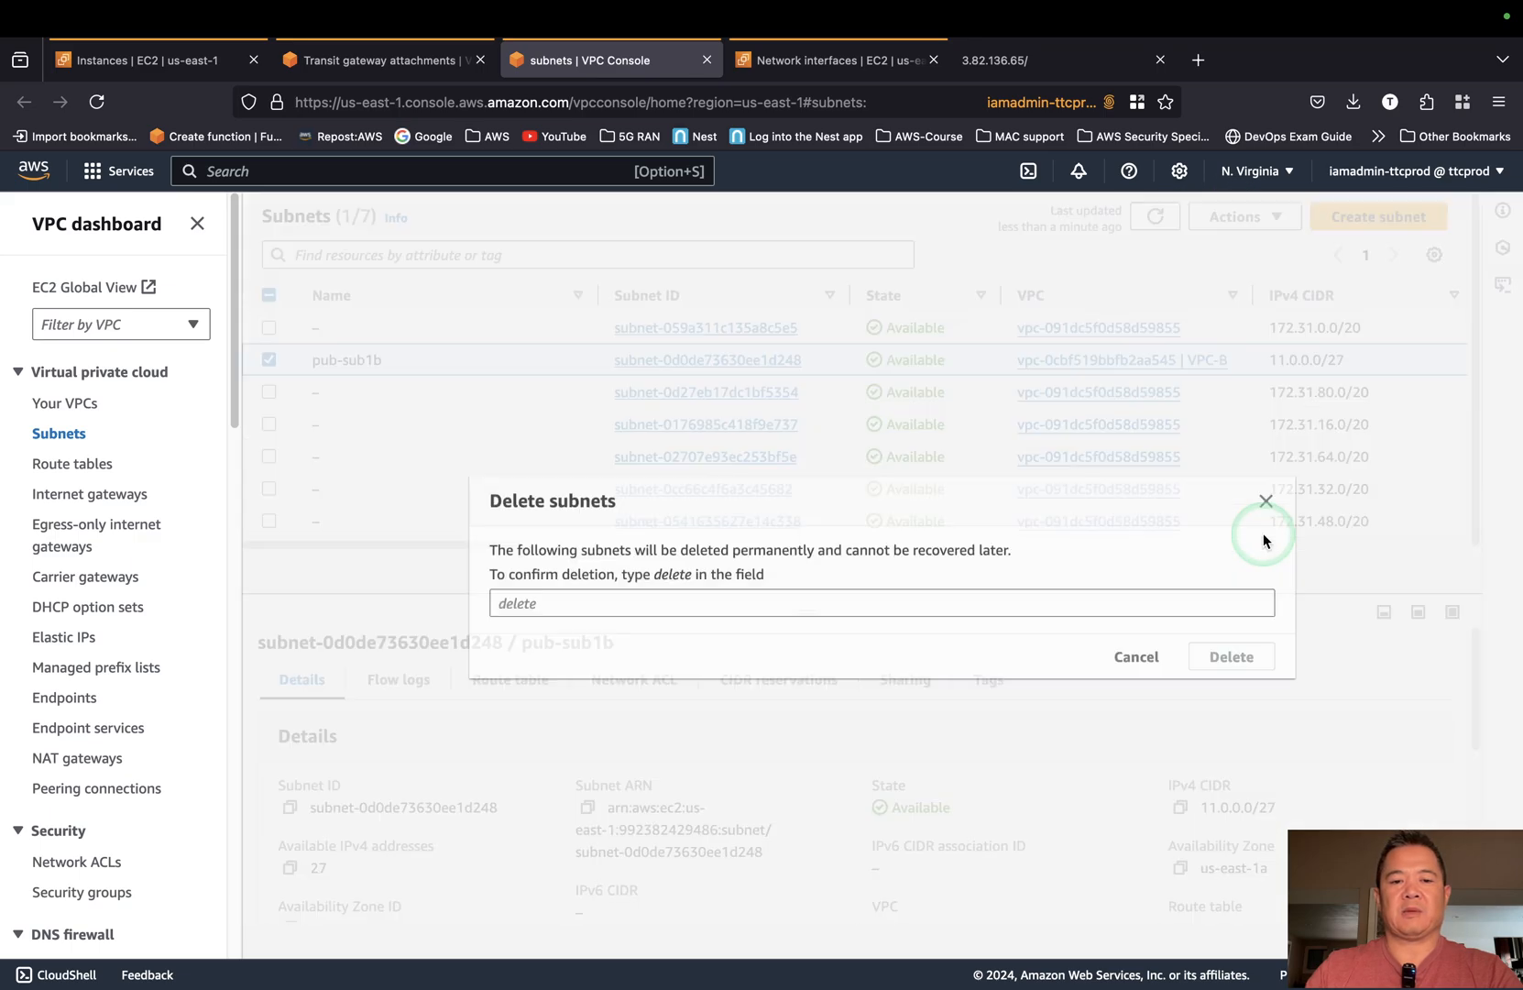
{"action": "left_click", "coordinate": [954, 646]}
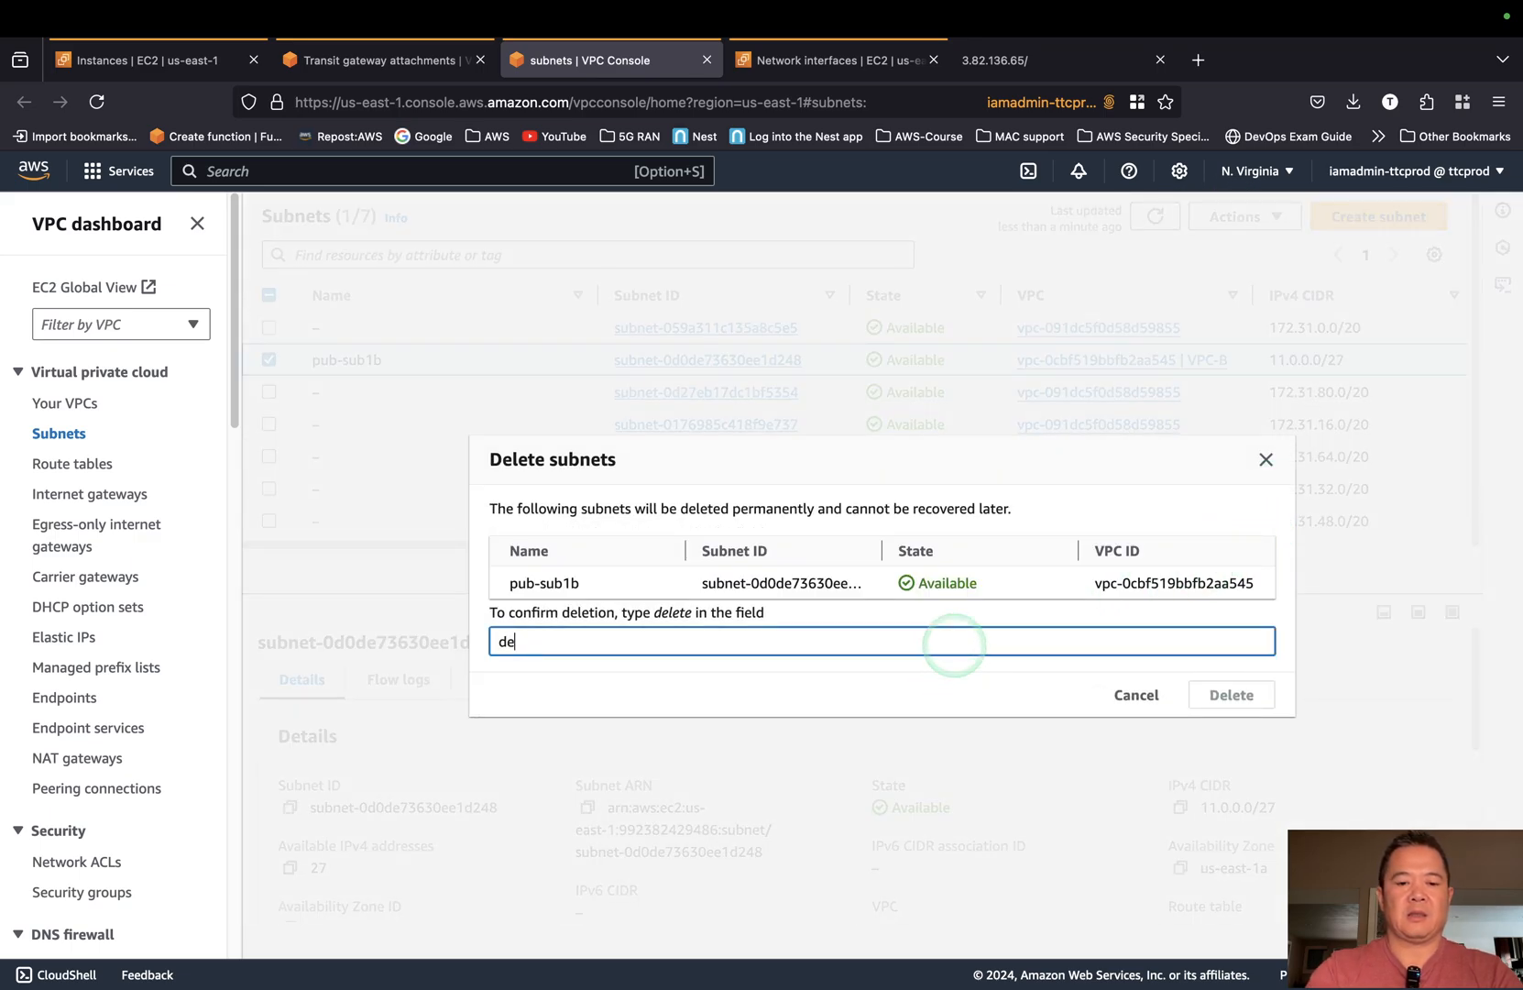
{"action": "type", "text": "delete"}
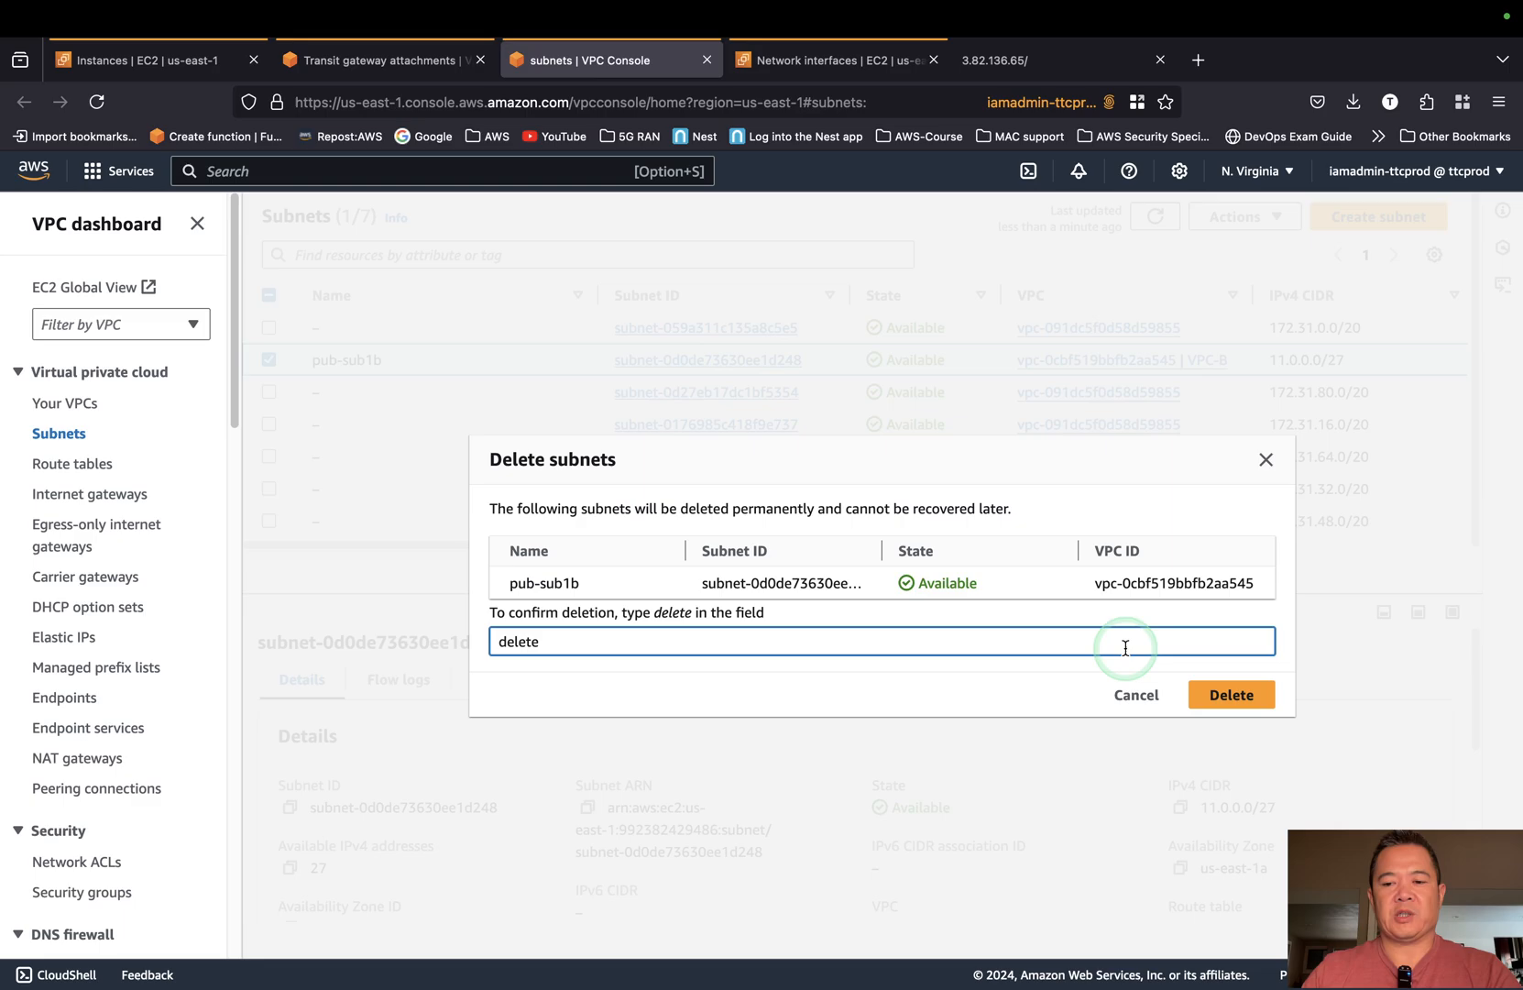
{"action": "left_click", "coordinate": [1229, 697]}
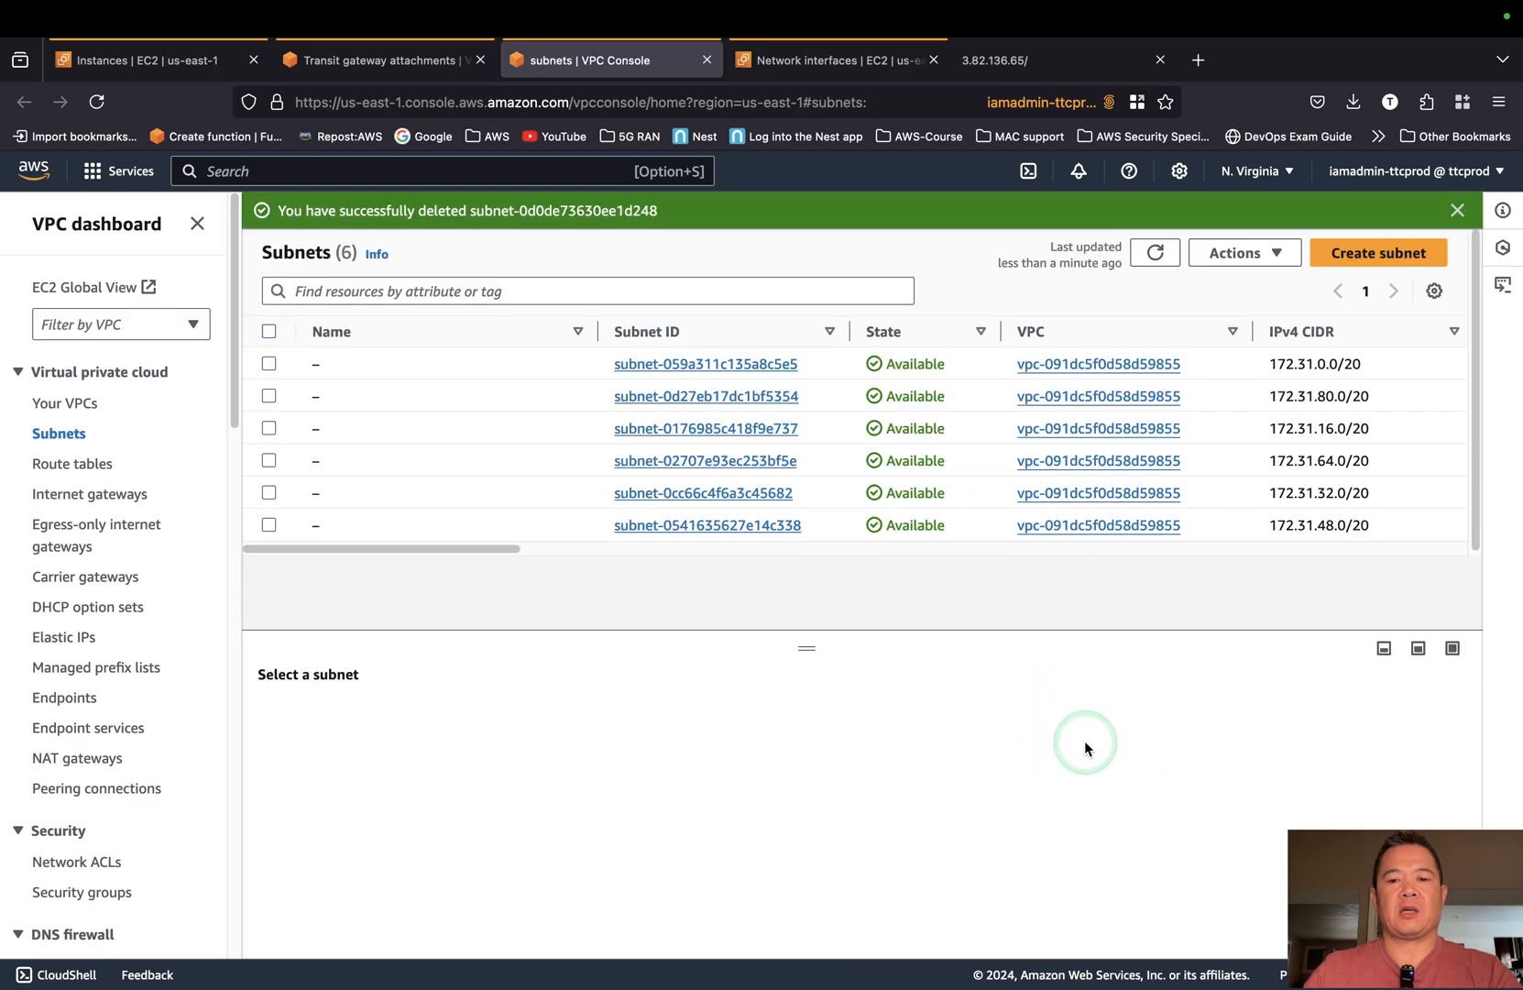
{"action": "left_click", "coordinate": [1157, 256]}
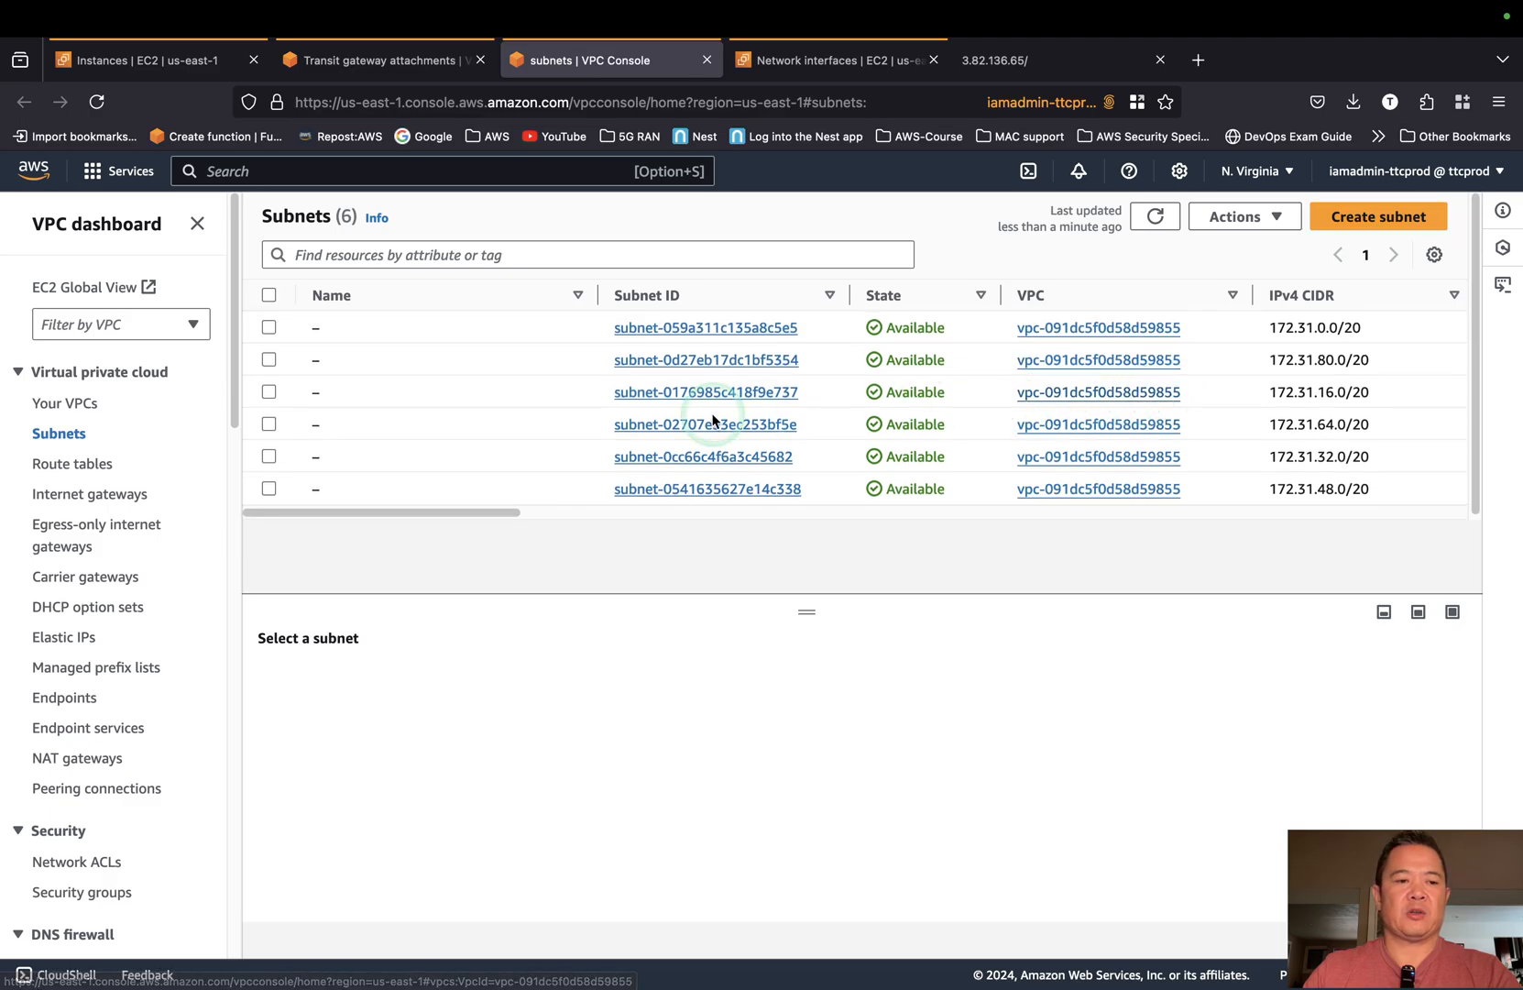
Check the remaining route tables and VPCs, and refresh the transit gateway attachments to check their deletion progress.
{"action": "left_click", "coordinate": [53, 436]}
{"action": "left_click", "coordinate": [73, 466]}
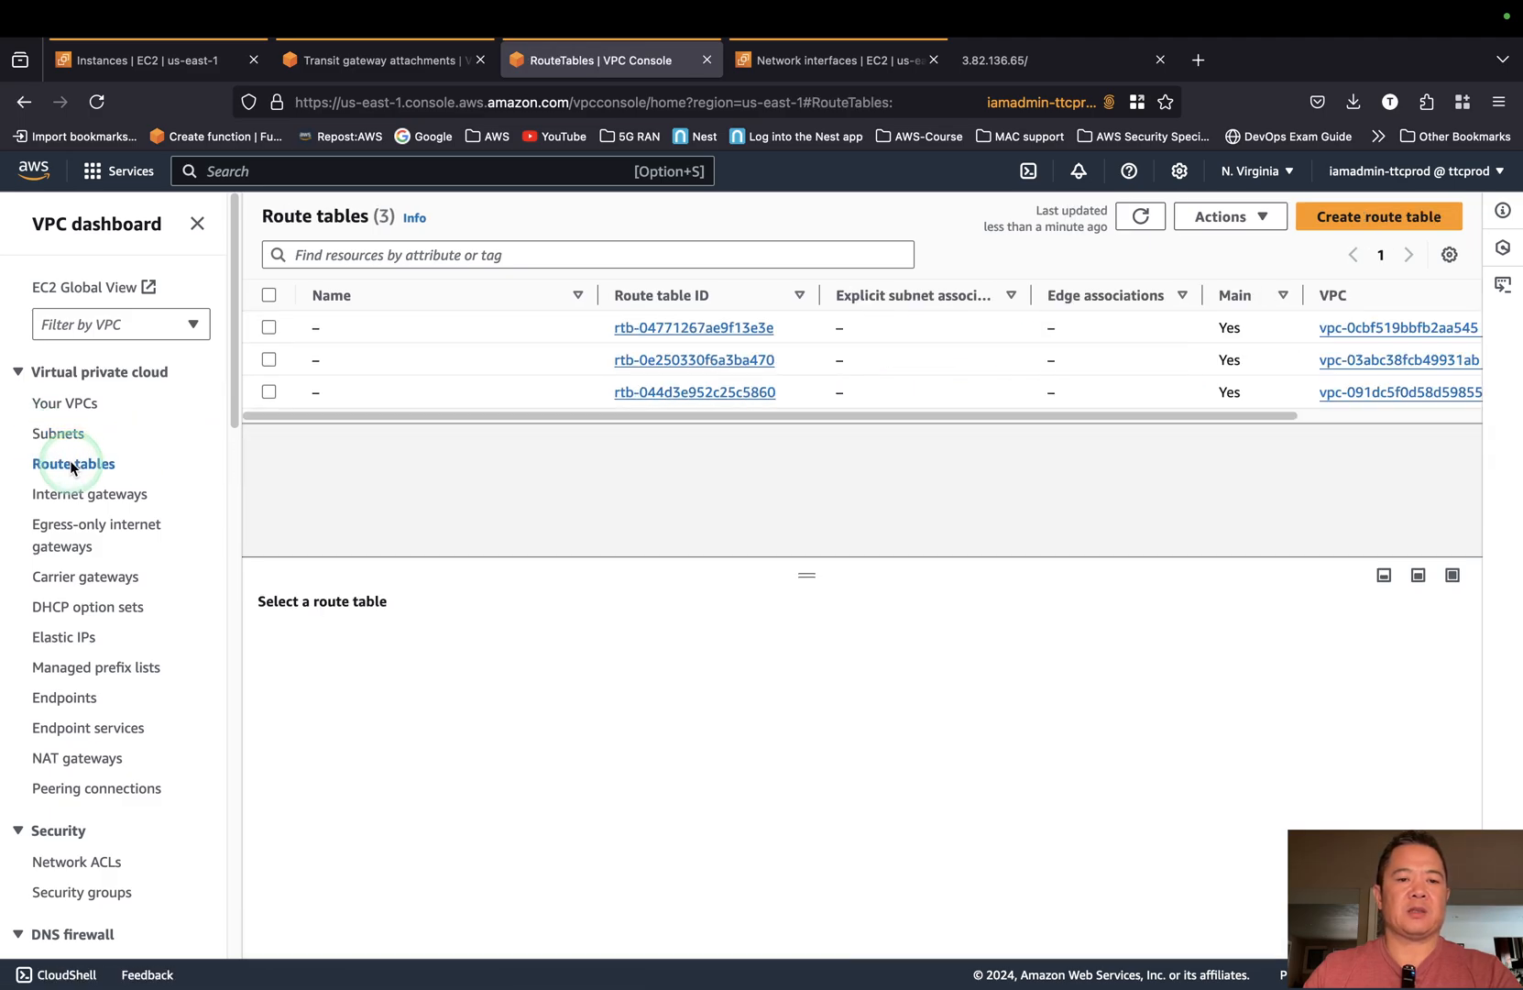
{"action": "left_click", "coordinate": [94, 406]}
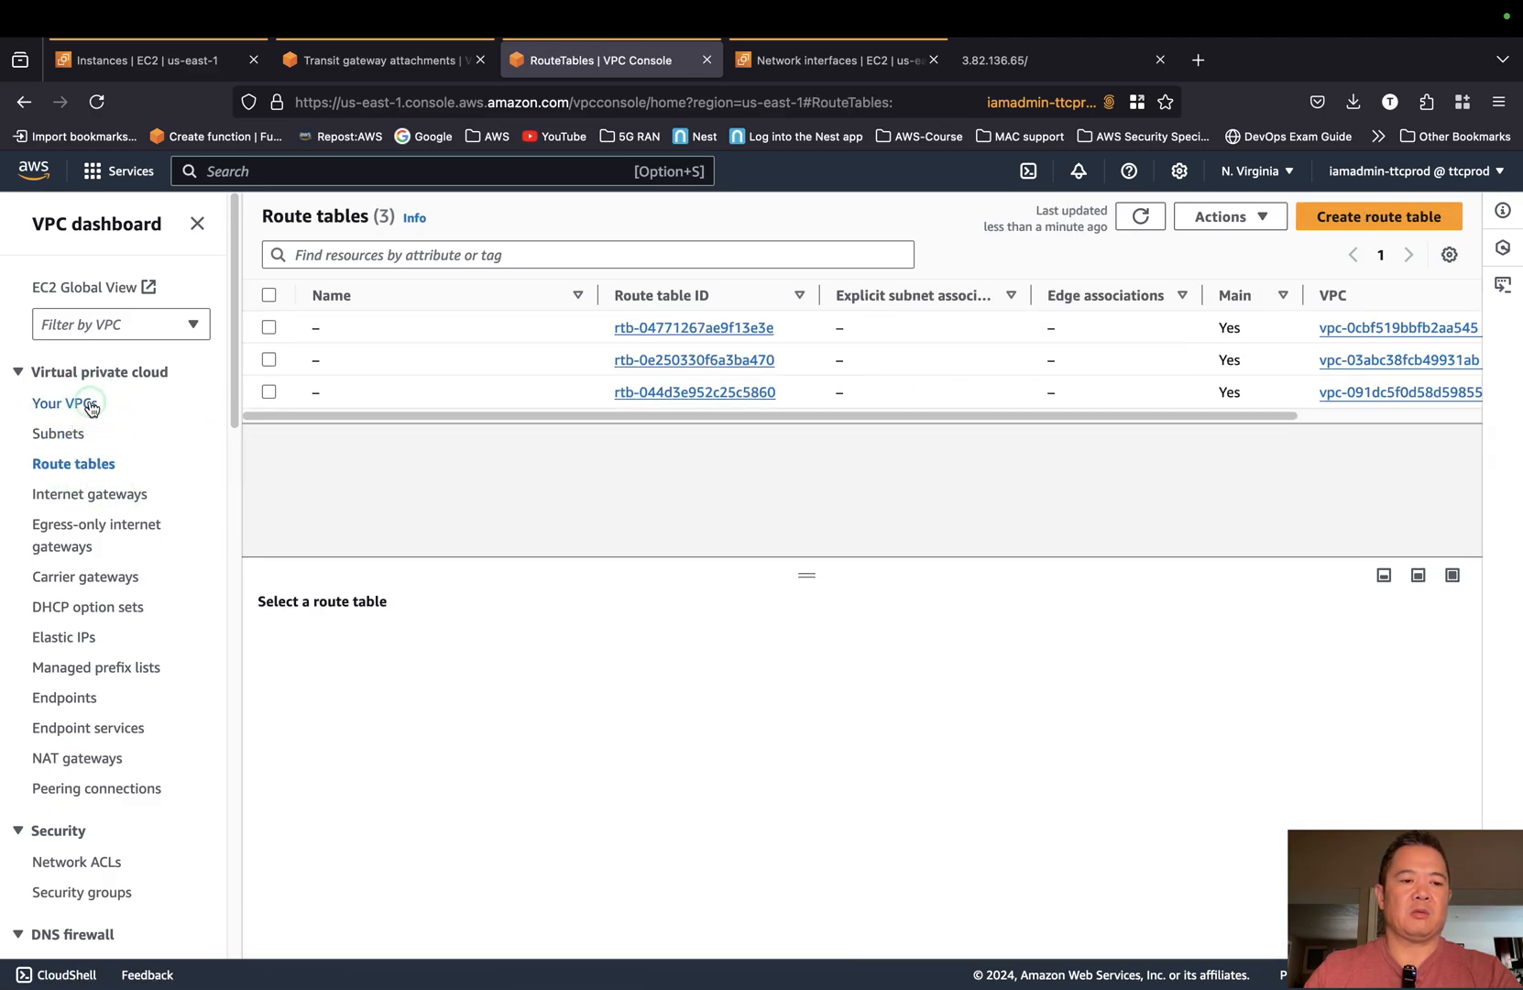
{"action": "scroll", "coordinate": [91, 504], "scroll_direction": "down", "scroll_amount": 3}
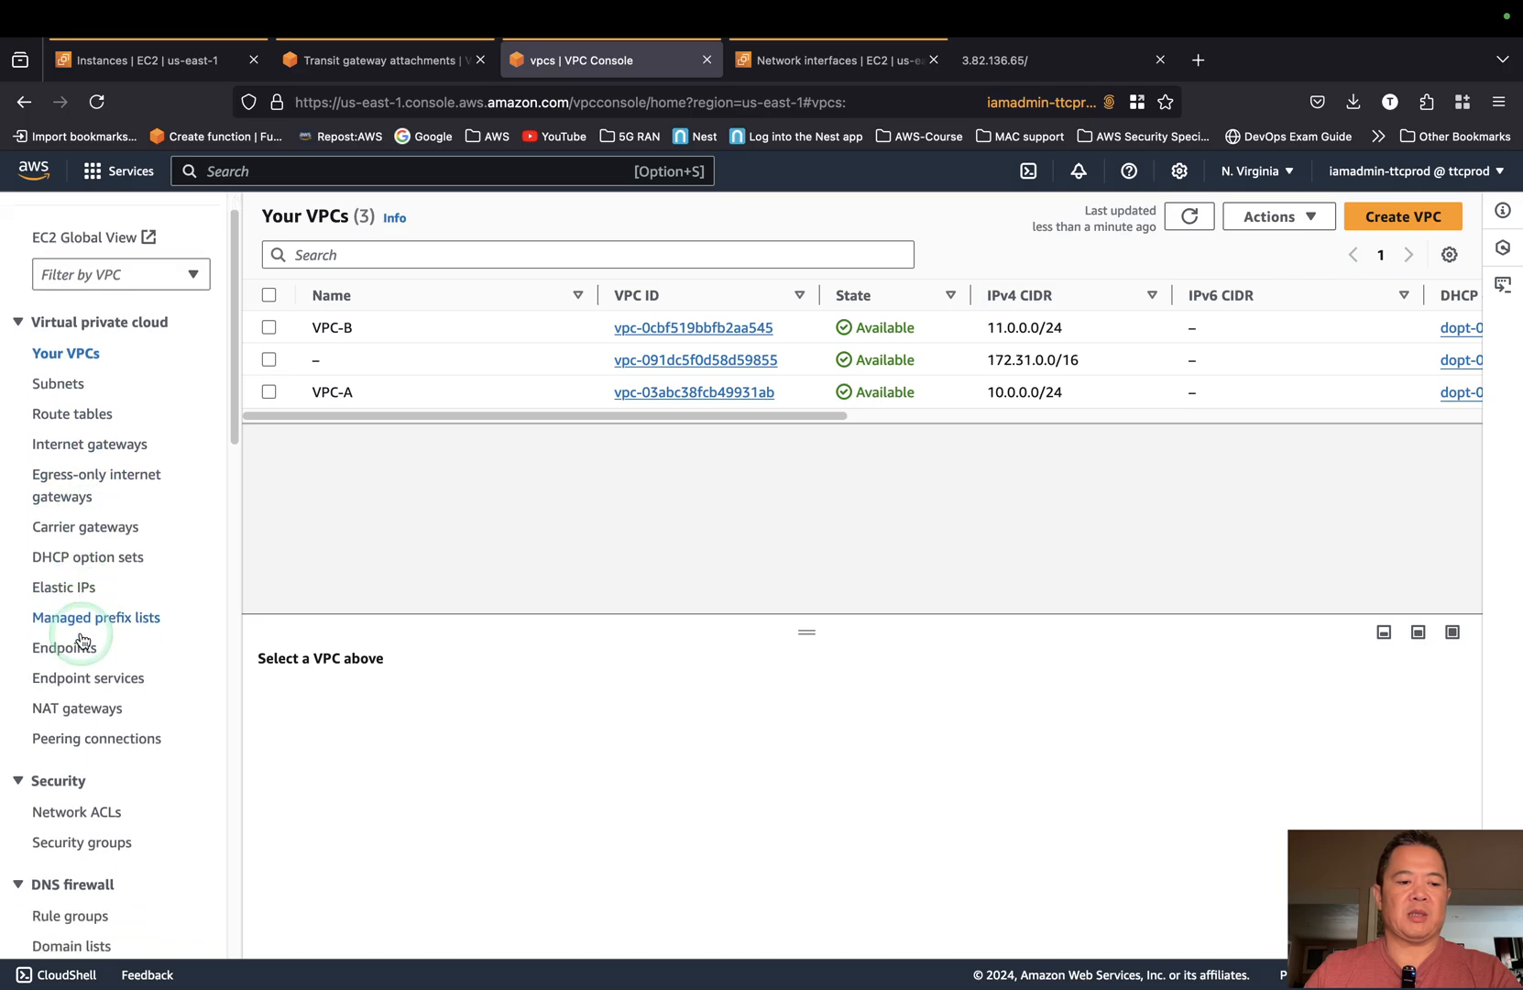
{"action": "left_click", "coordinate": [419, 65]}
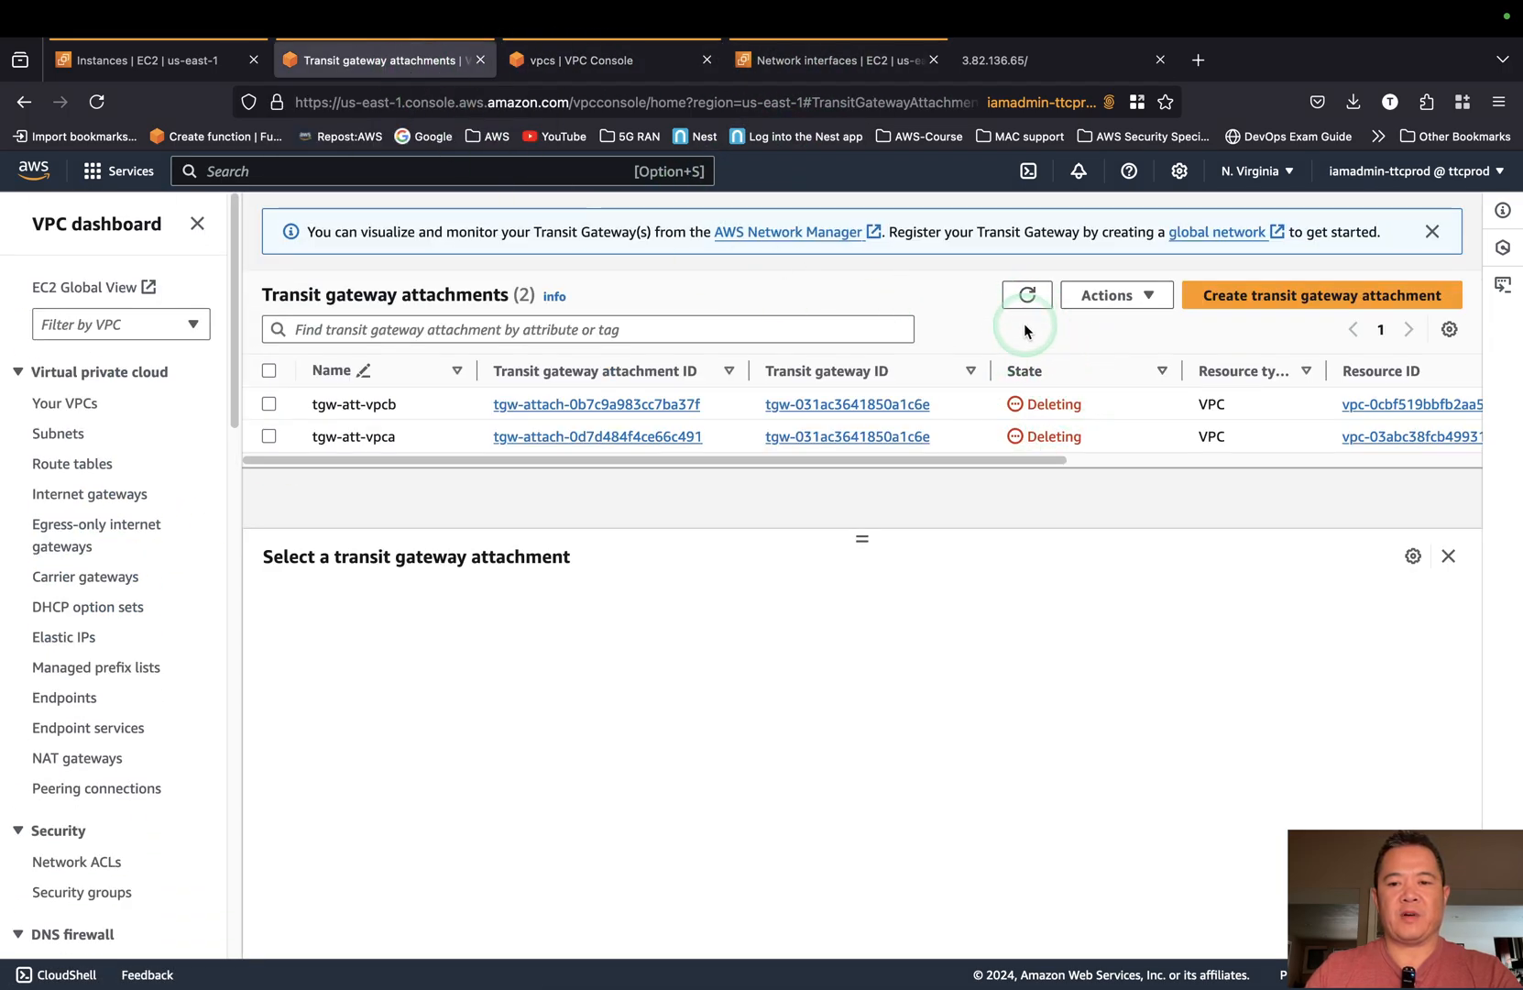
{"action": "left_click", "coordinate": [1027, 295]}
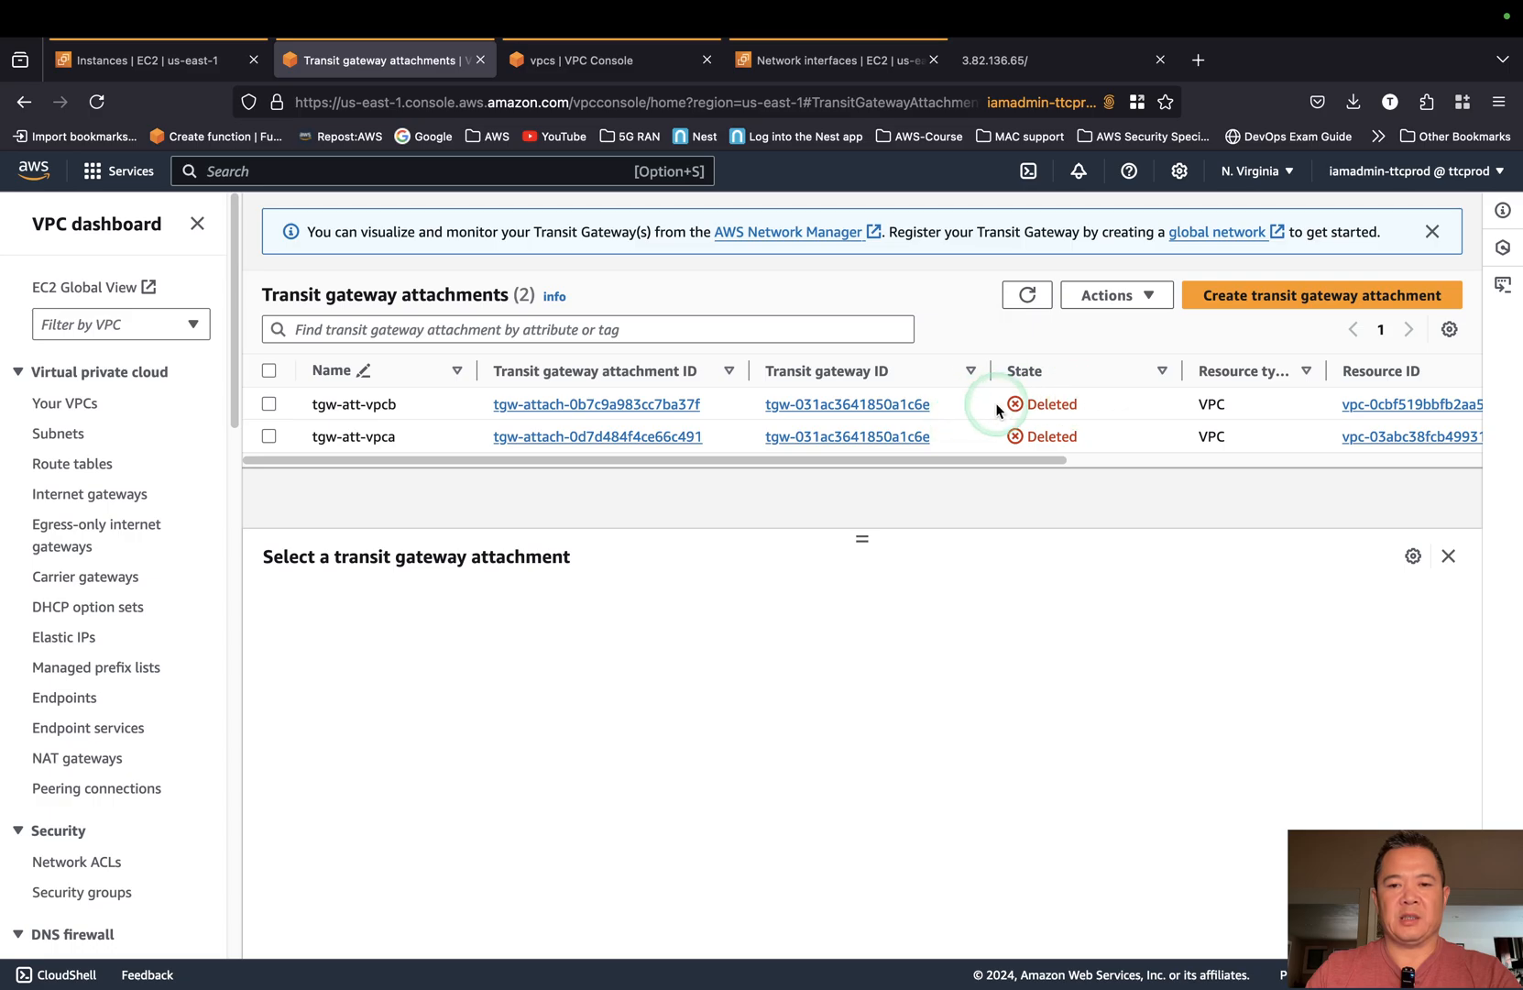
Try to delete the transit gateway attachments tgw-att-vpcb and tgw-att-vpca together, and clear the selection.
{"action": "left_click", "coordinate": [270, 404]}
{"action": "left_click", "coordinate": [269, 436]}
{"action": "left_click", "coordinate": [1141, 297]}
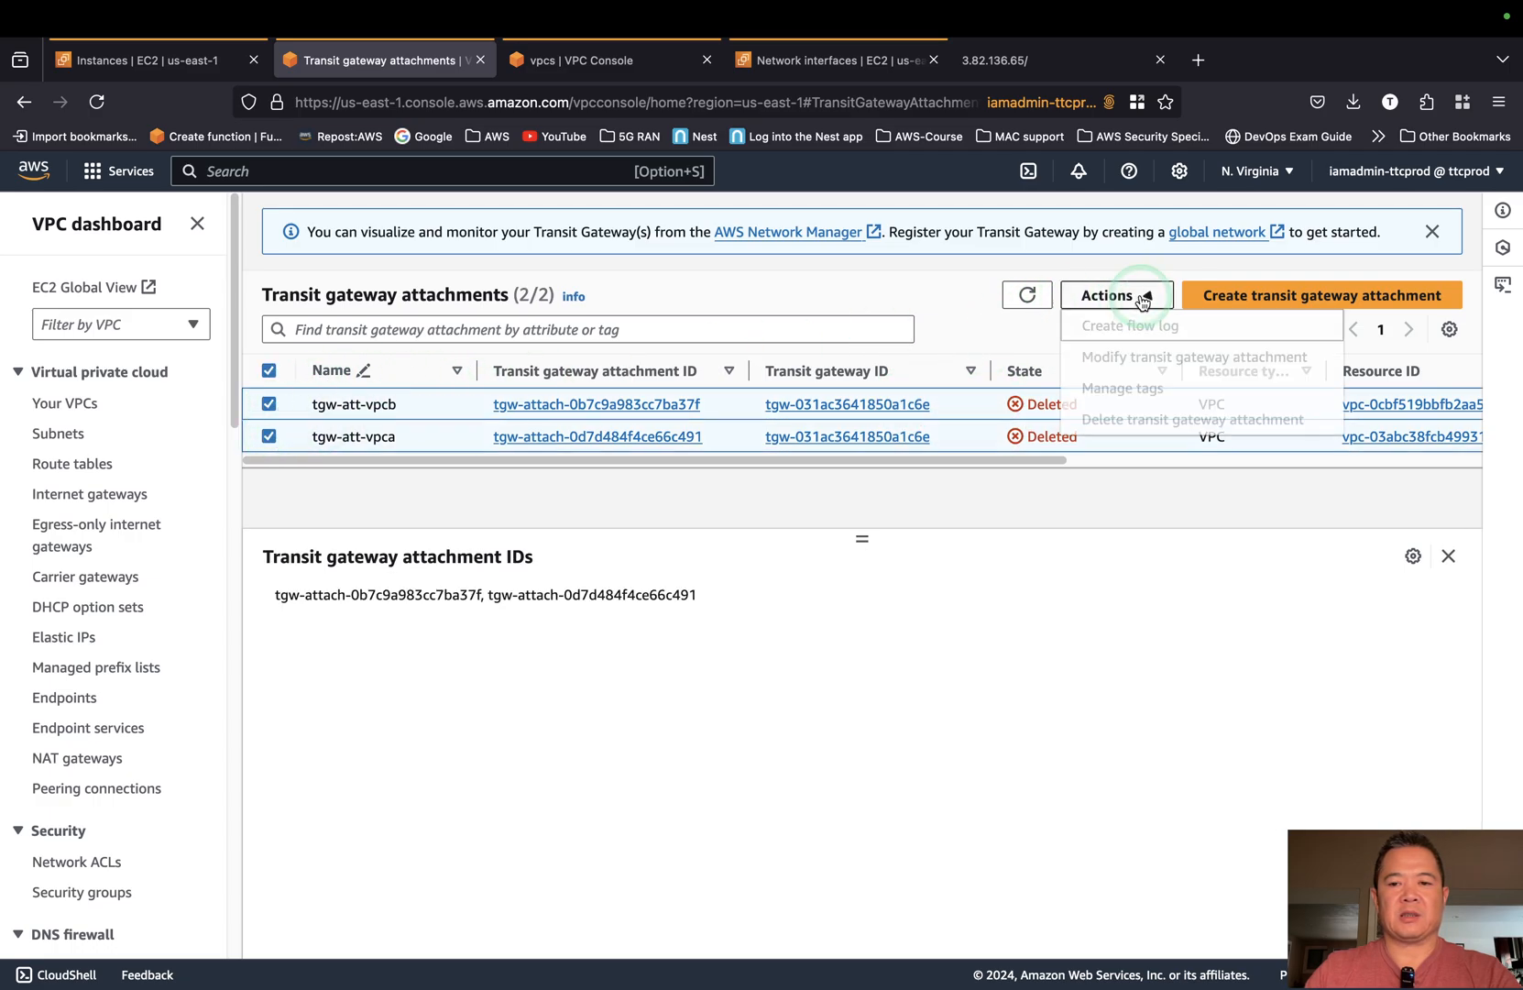
{"action": "left_click", "coordinate": [984, 315]}
{"action": "left_click", "coordinate": [1027, 294]}
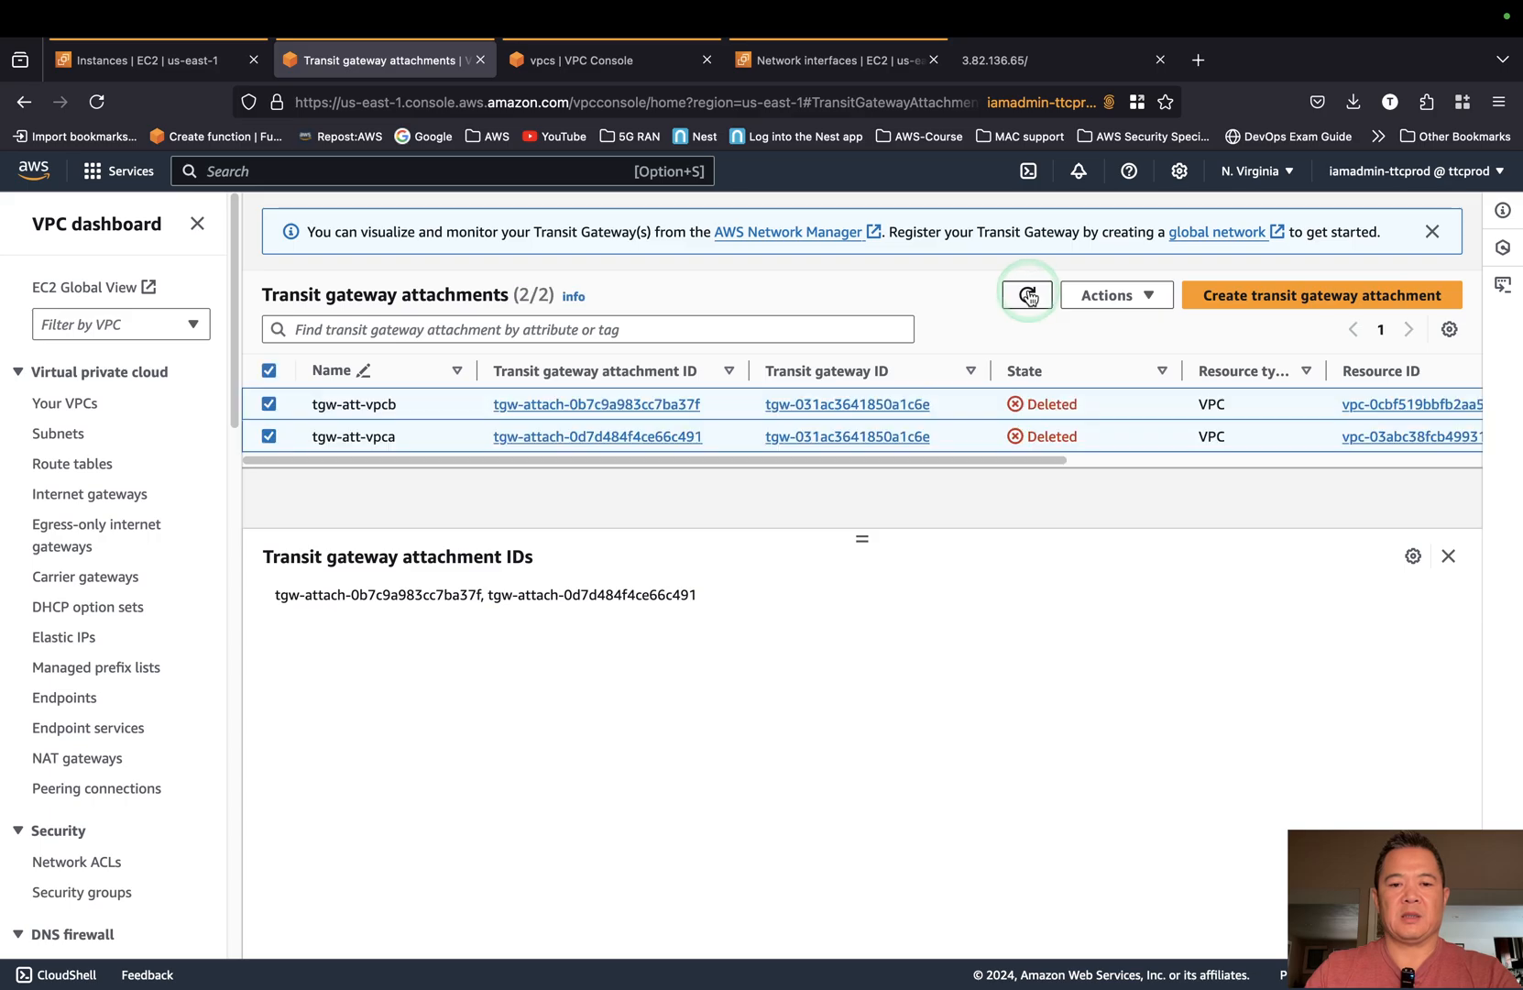
{"action": "left_click", "coordinate": [266, 438]}
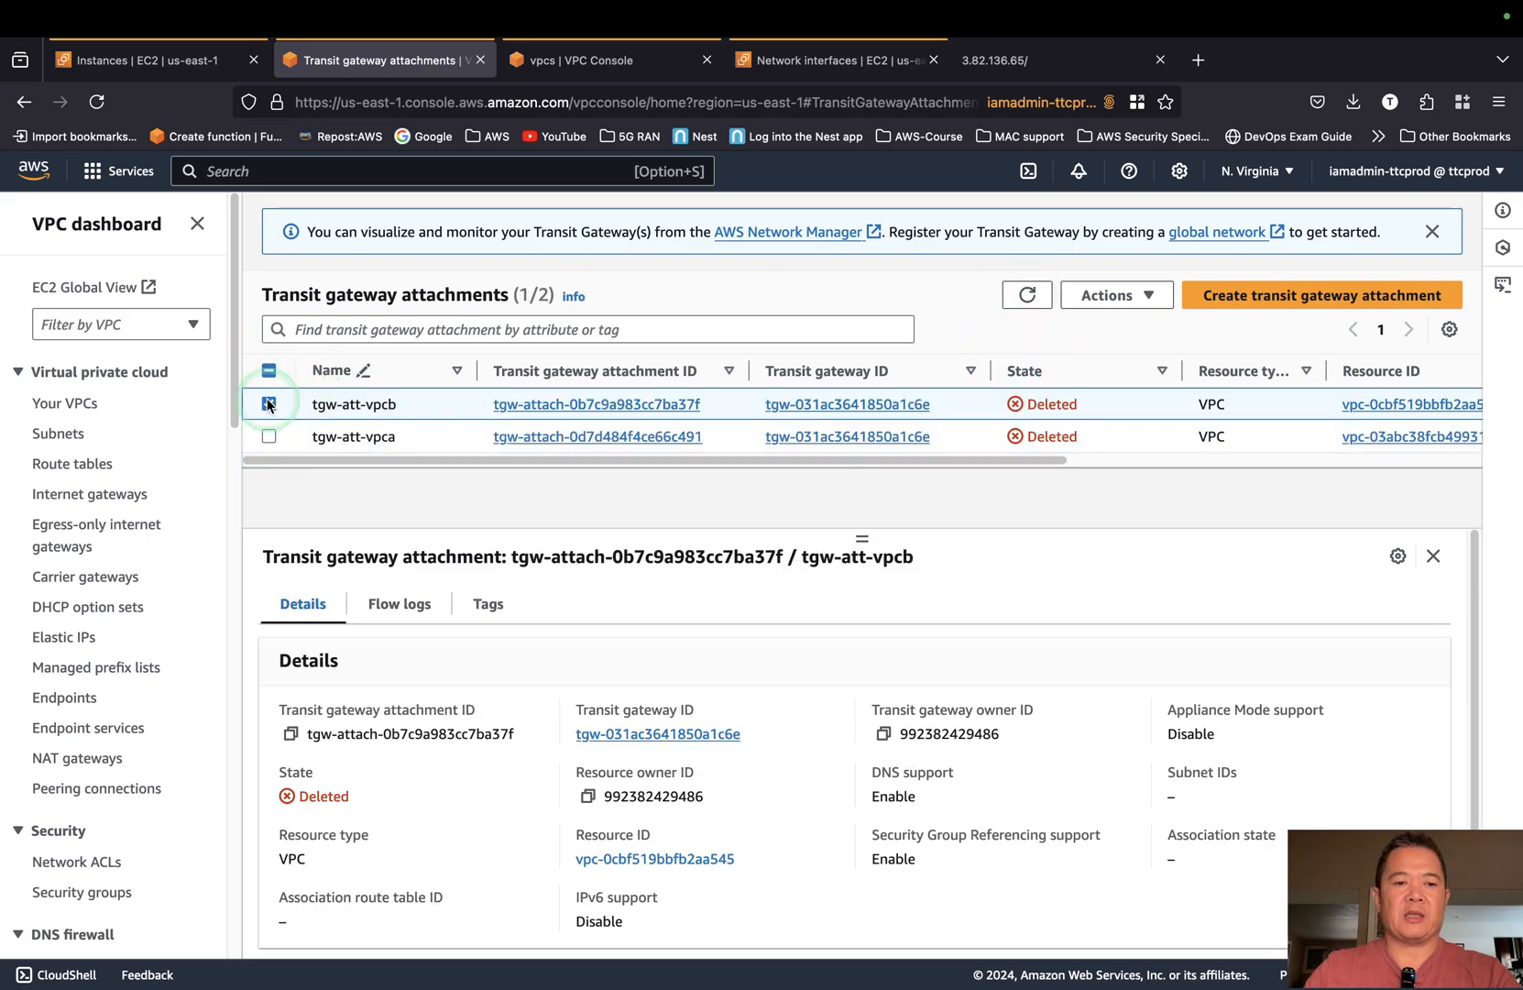
{"action": "left_click", "coordinate": [271, 406]}
Delete the transit gateway TGW-AB, confirming with the word delete, and refresh the list to follow its deletion.
{"action": "scroll", "coordinate": [191, 632], "scroll_direction": "down", "scroll_amount": 15}
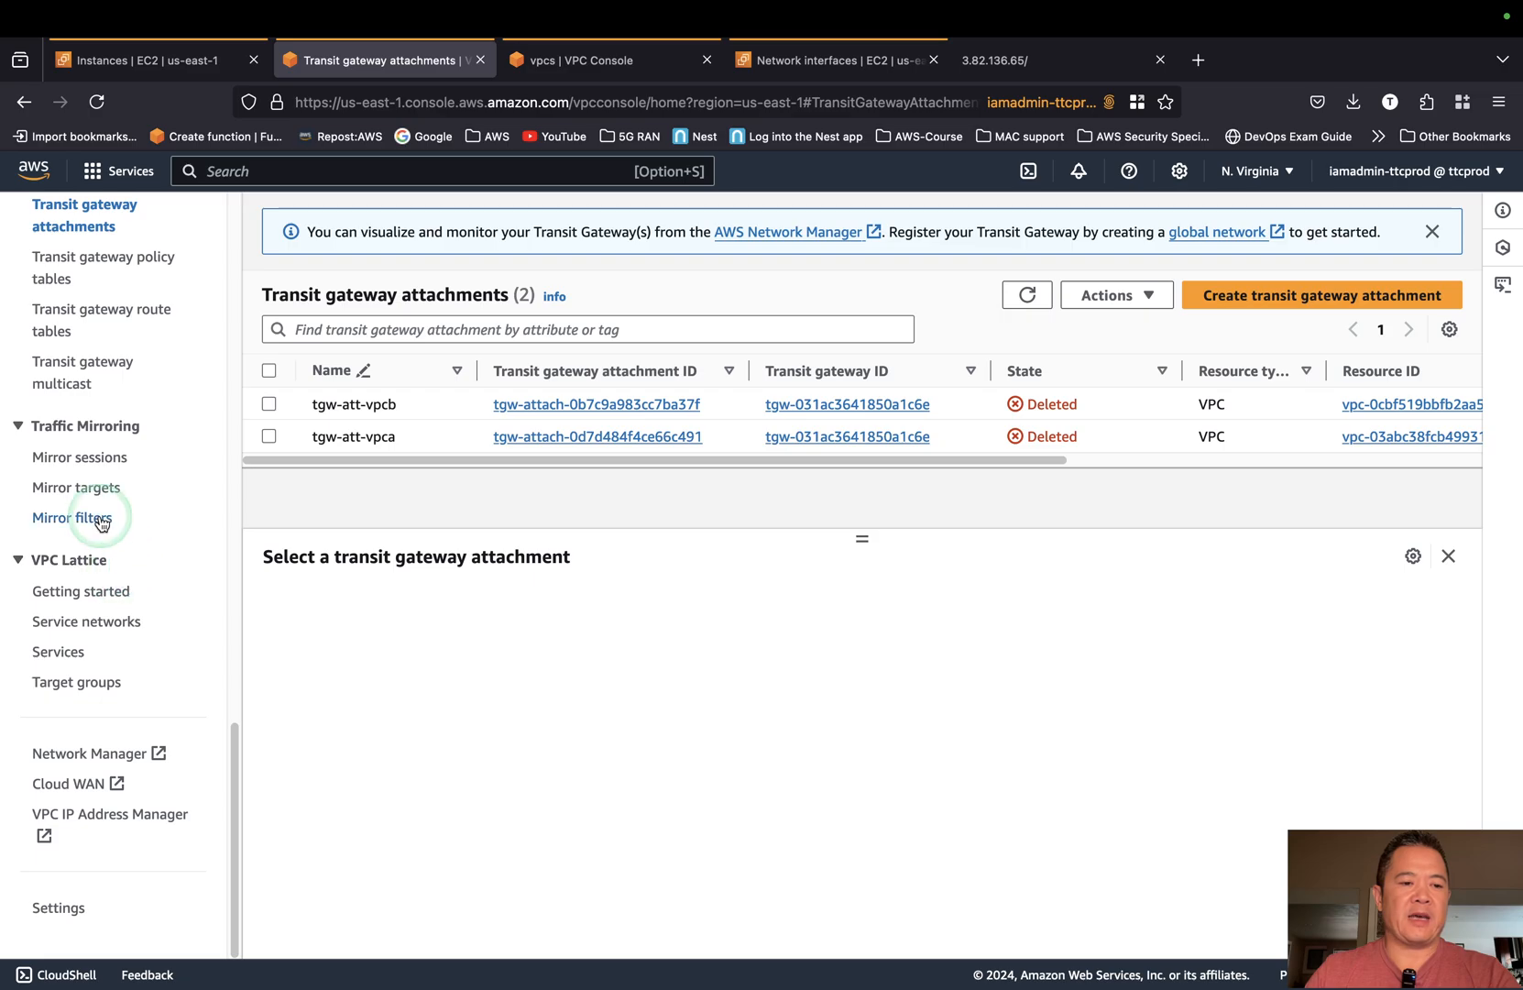
{"action": "scroll", "coordinate": [115, 385], "scroll_direction": "up", "scroll_amount": 3}
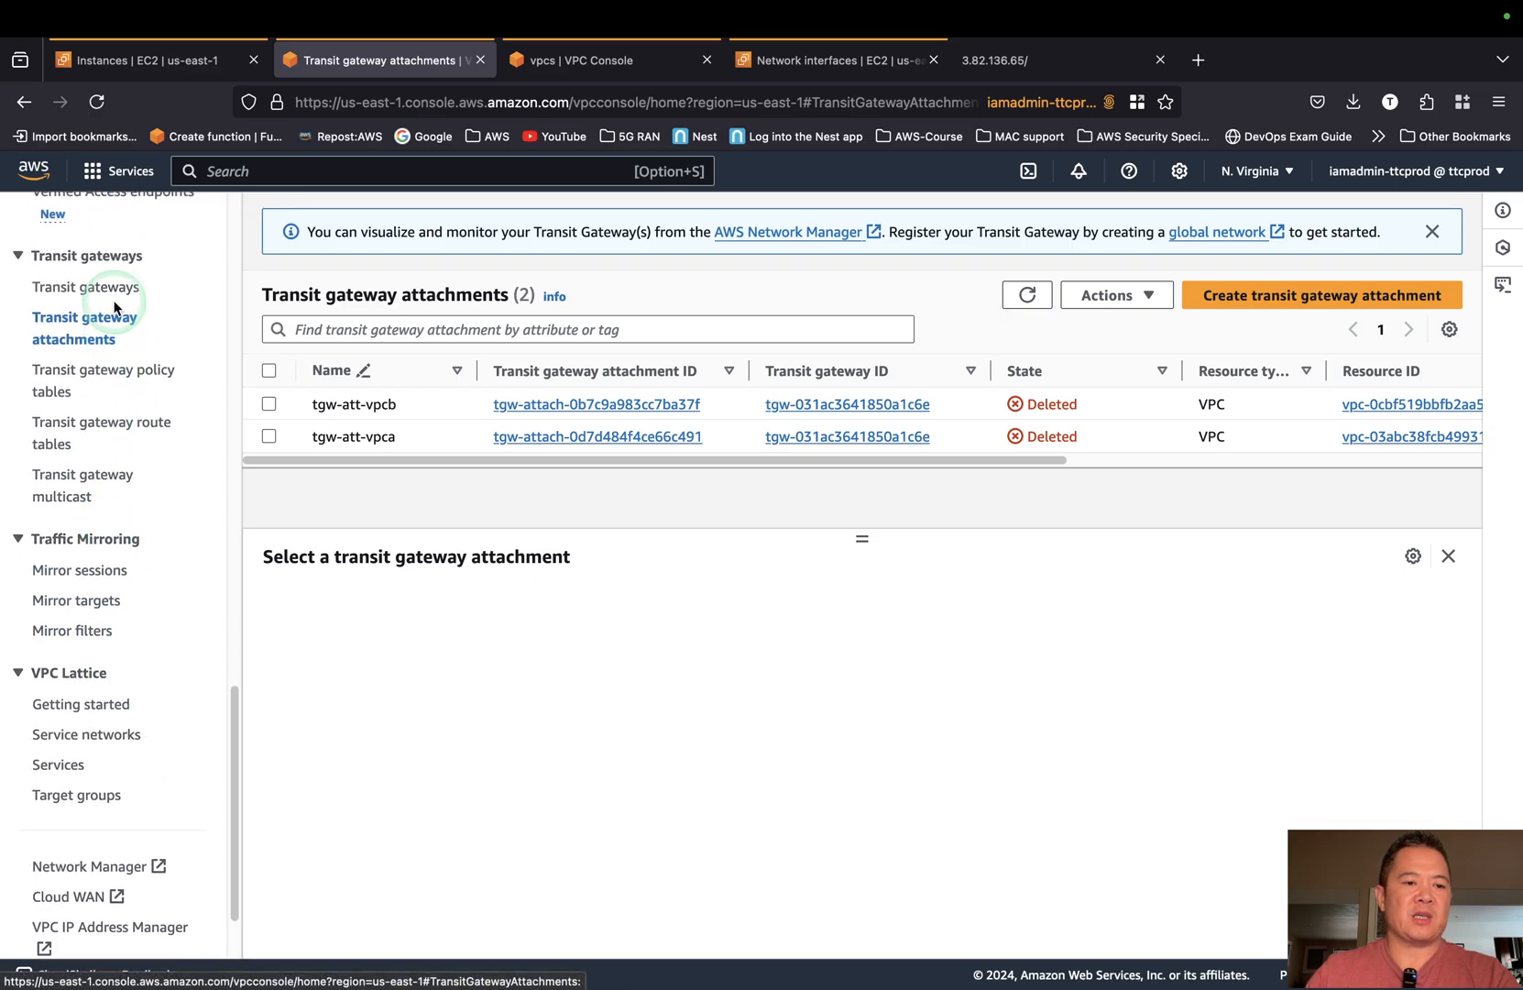
{"action": "left_click", "coordinate": [119, 288]}
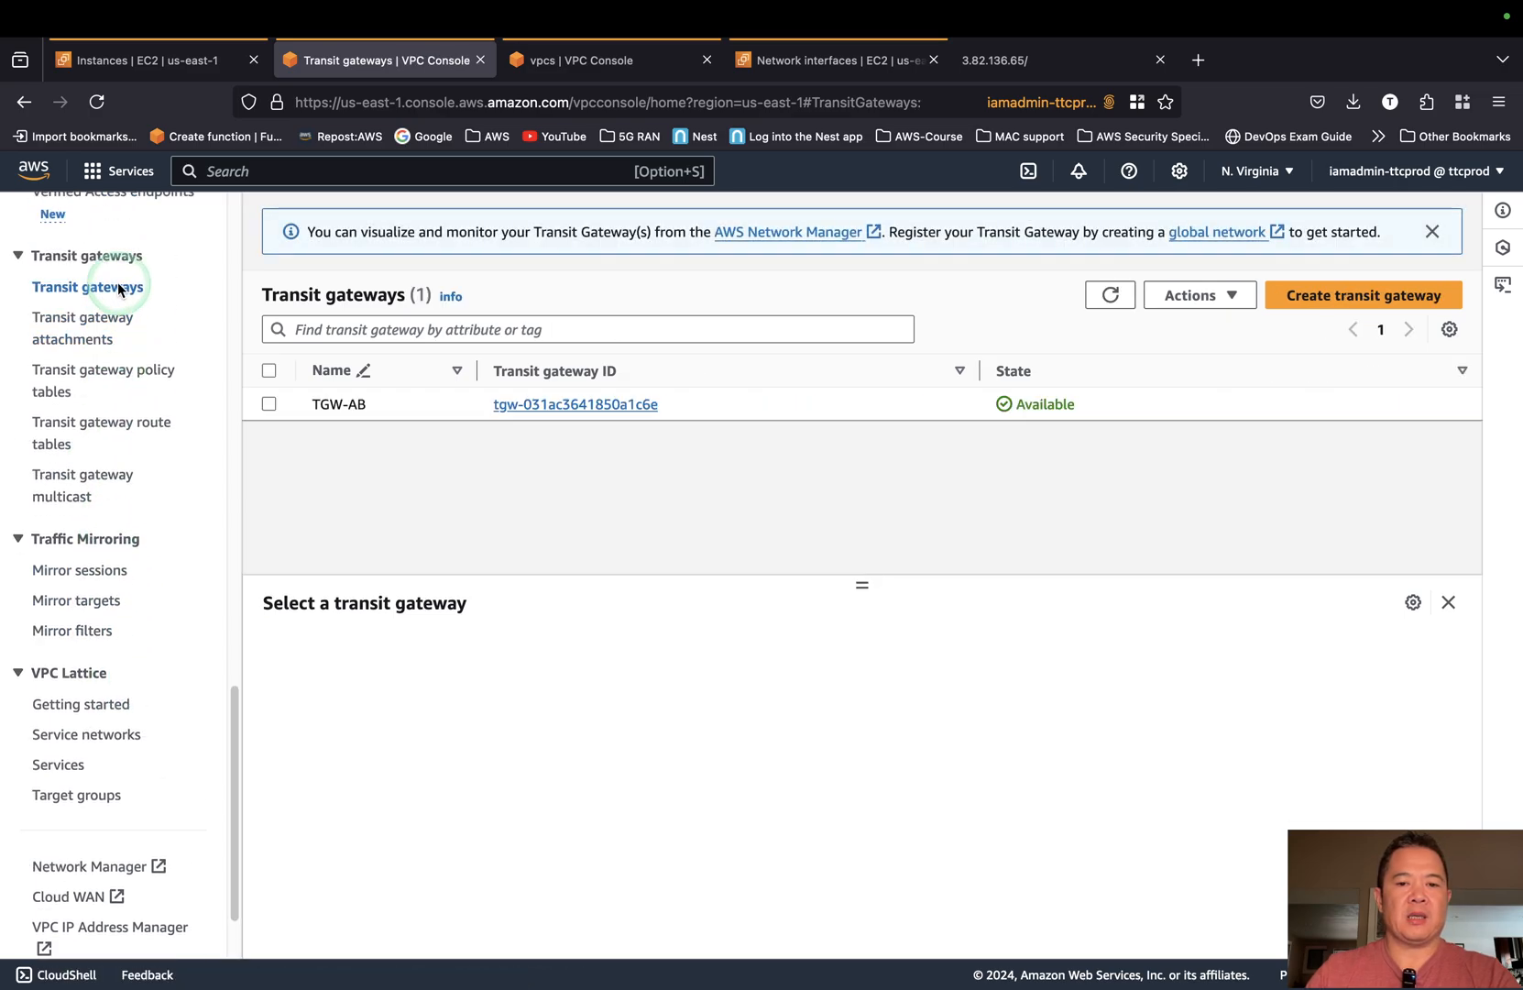
{"action": "left_click", "coordinate": [268, 403]}
{"action": "left_click", "coordinate": [1173, 294]}
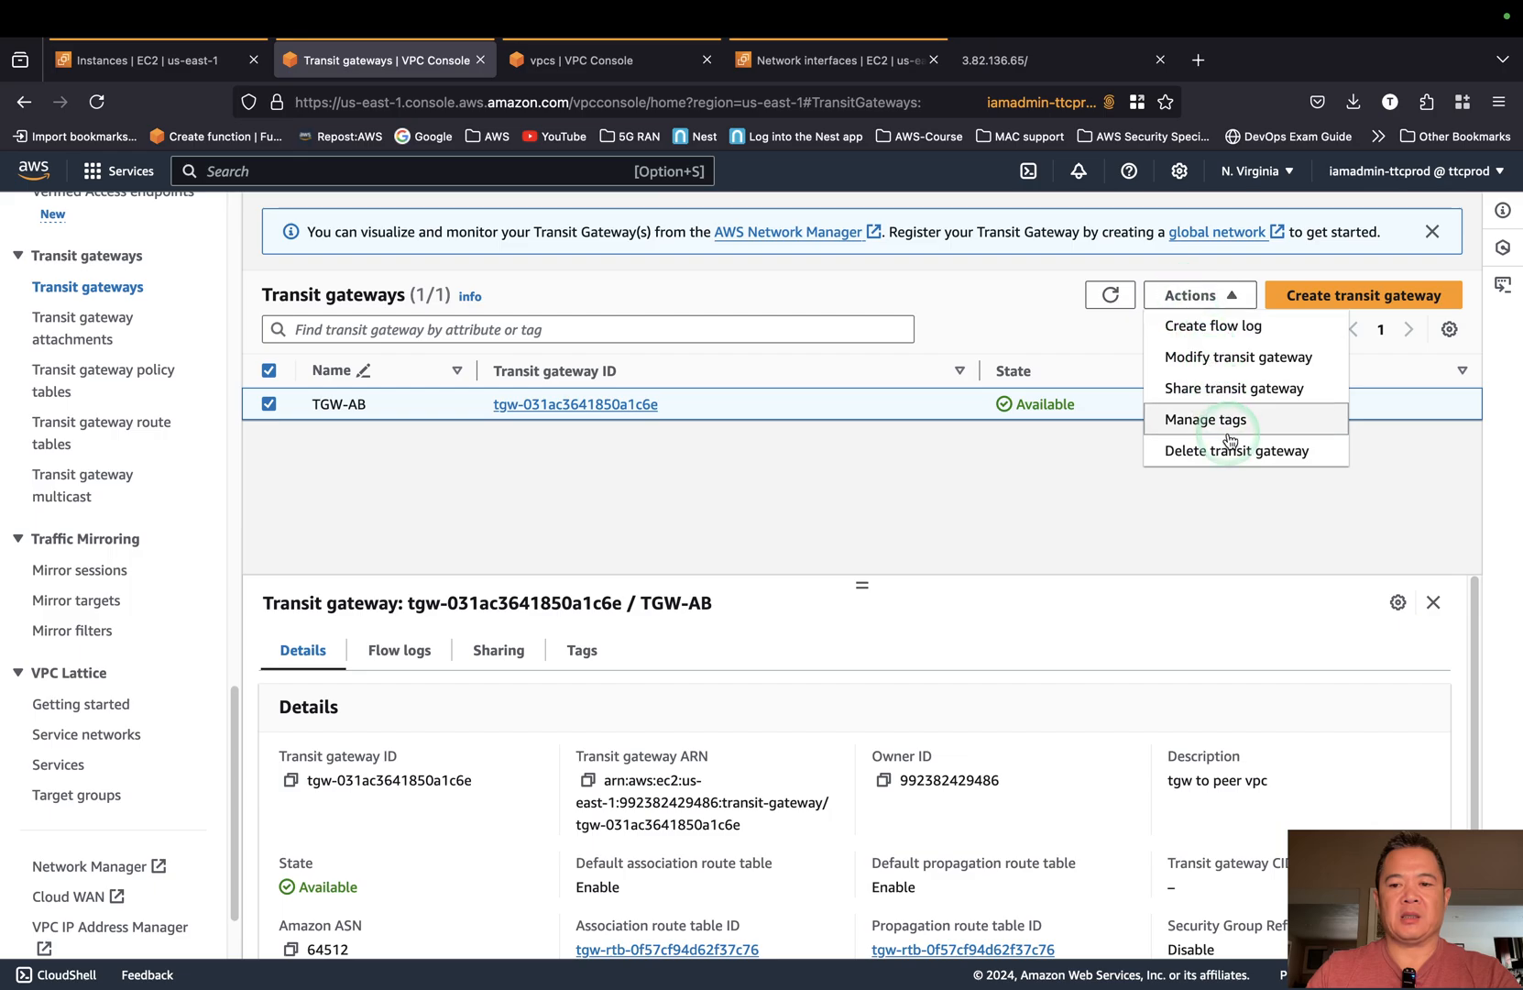
{"action": "left_click", "coordinate": [1216, 459]}
{"action": "left_click", "coordinate": [916, 629]}
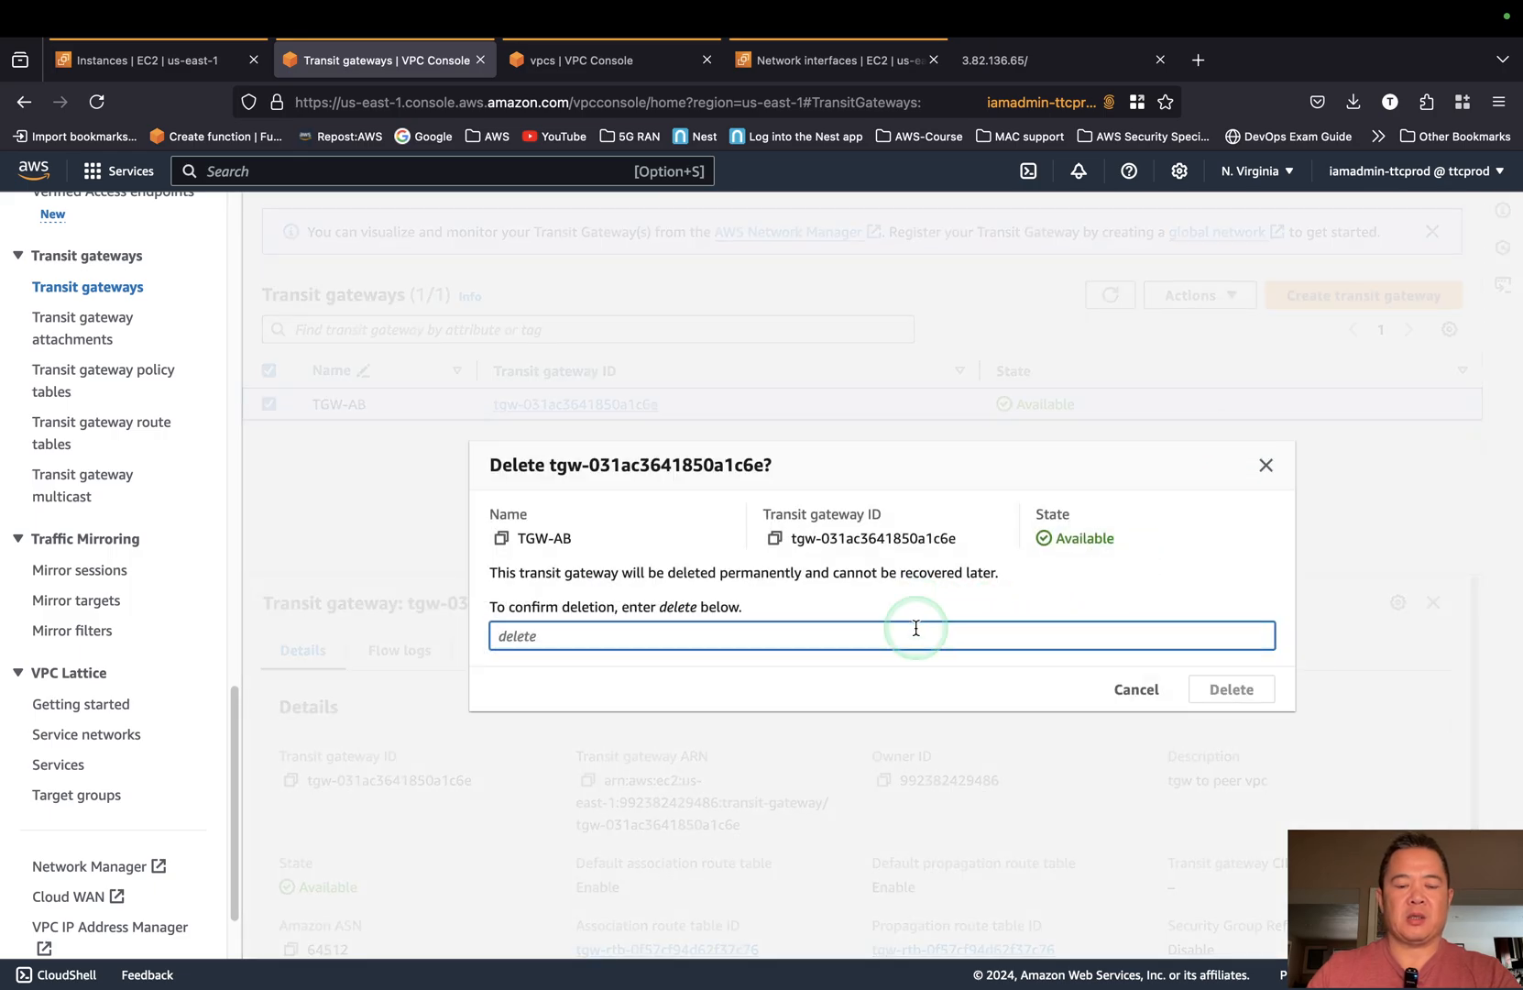
{"action": "type", "text": "delete"}
{"action": "key", "text": "Return"}
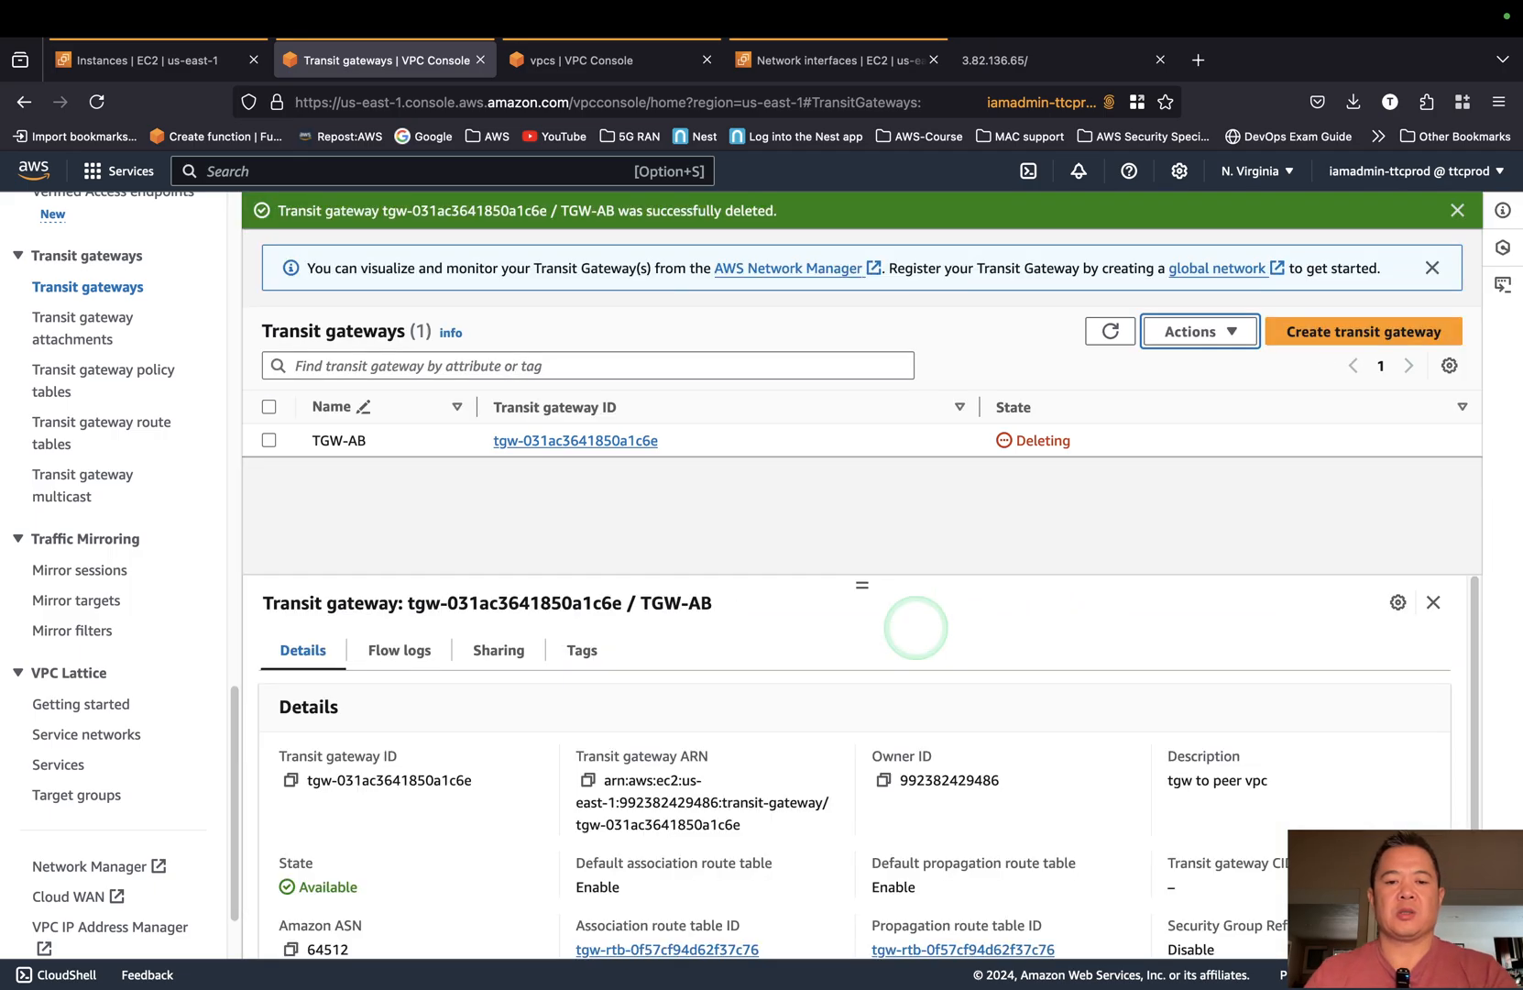
{"action": "left_click", "coordinate": [1111, 333]}
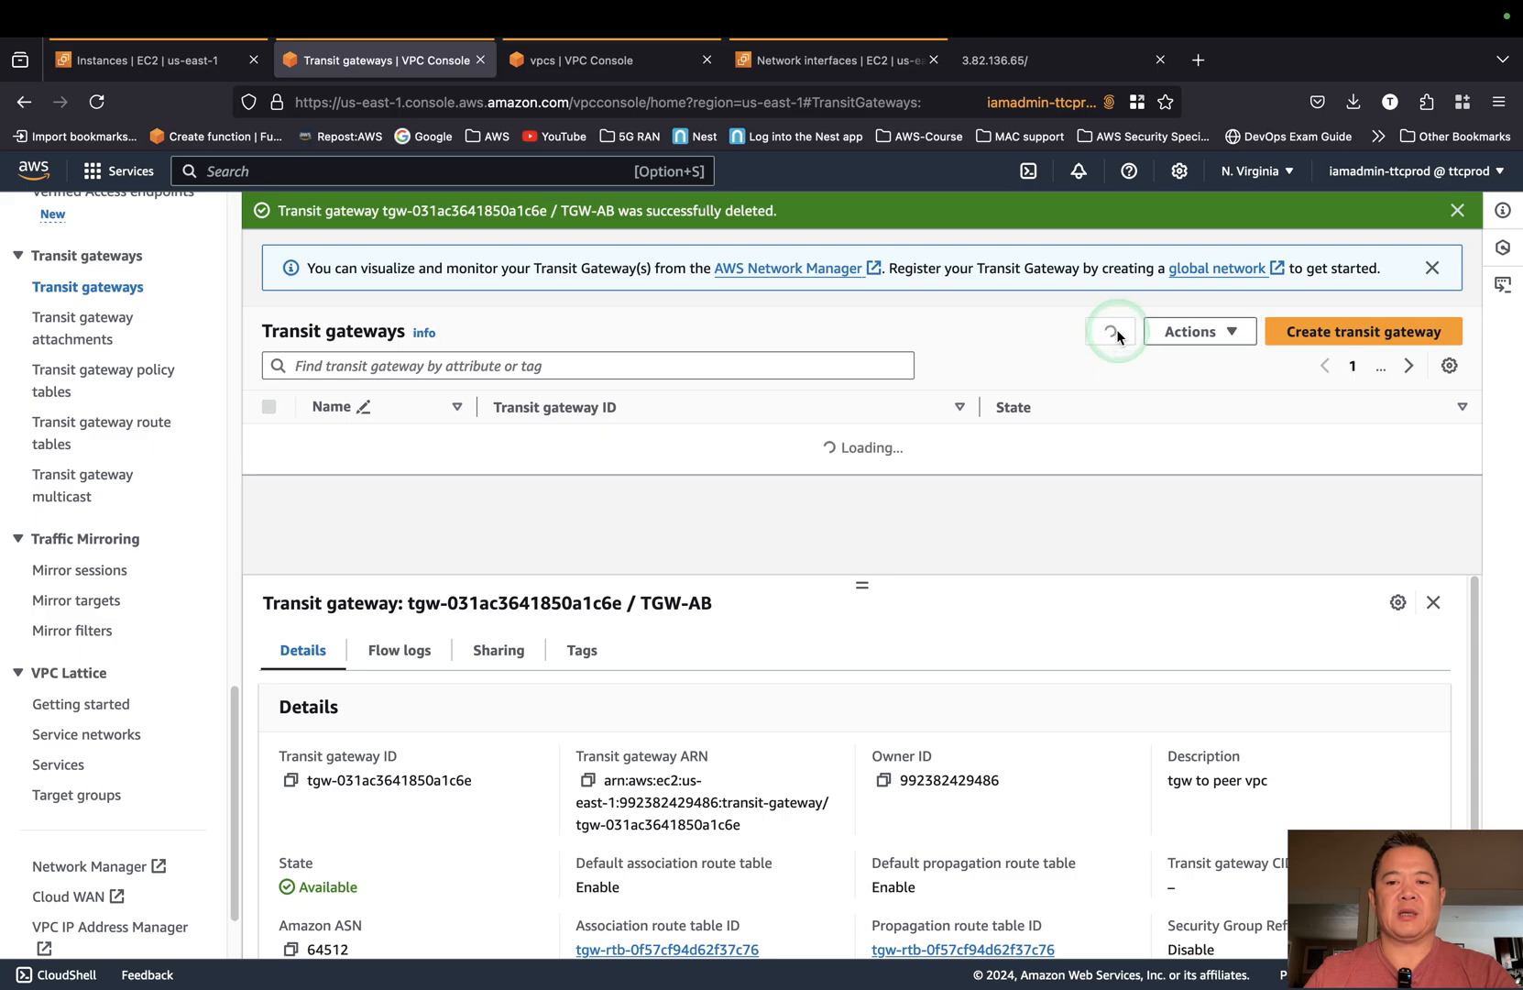
{"action": "left_click", "coordinate": [1114, 333]}
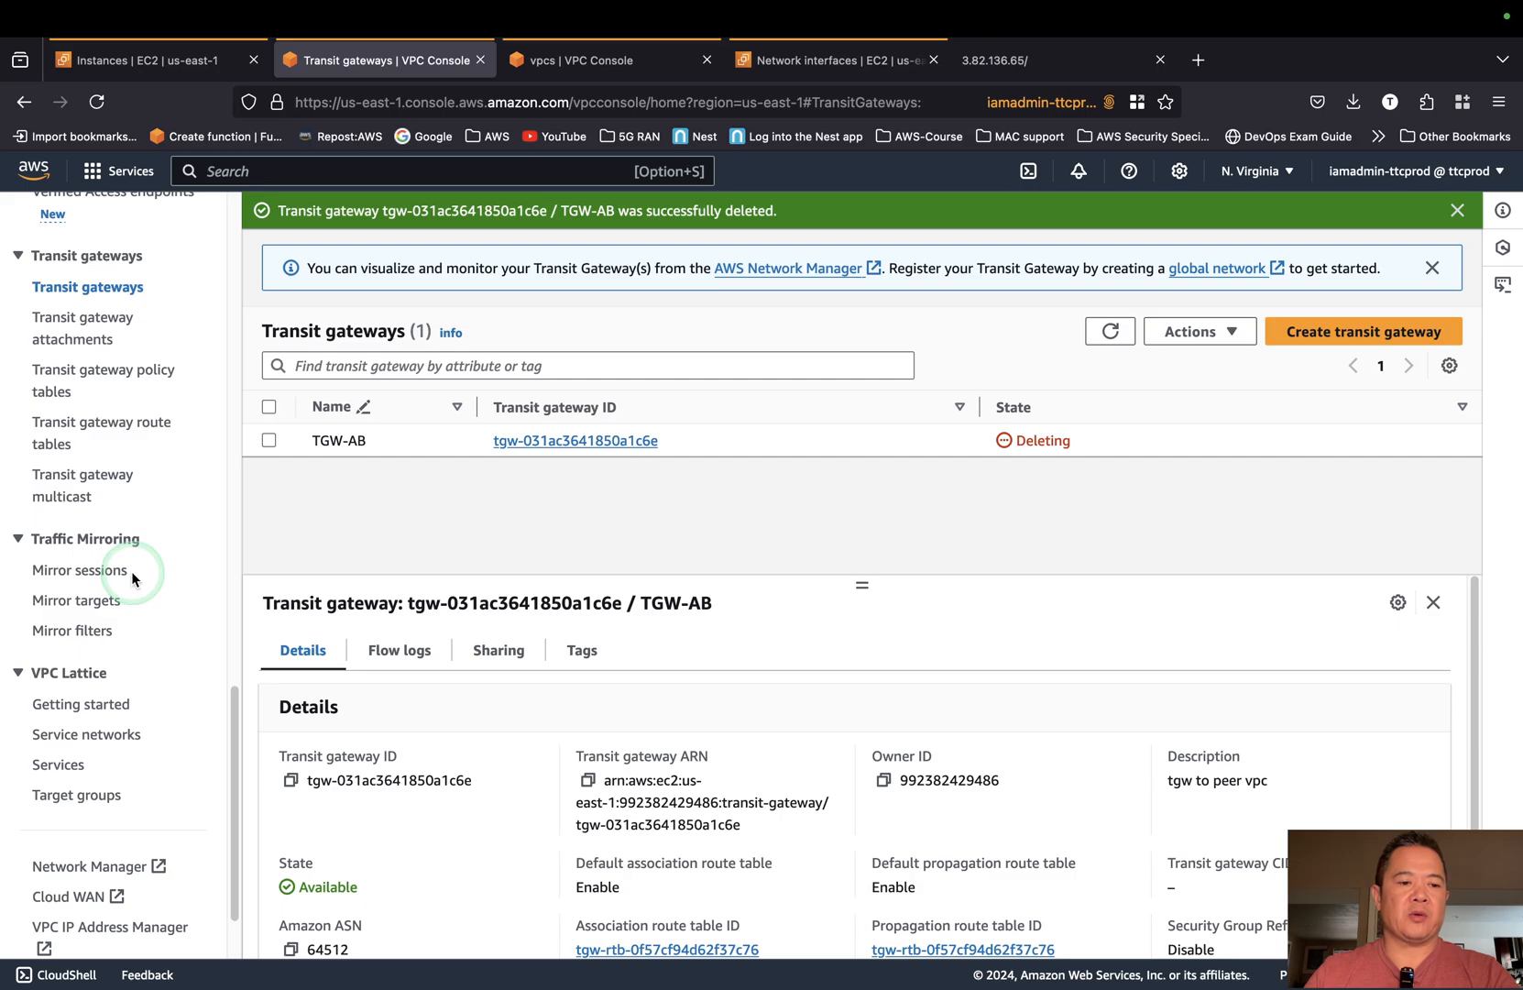
Delete the security groups ec2b-sg and ec2a-sg together, confirming with the word delete, and refresh the list.
{"action": "scroll", "coordinate": [132, 578], "scroll_direction": "up", "scroll_amount": 10}
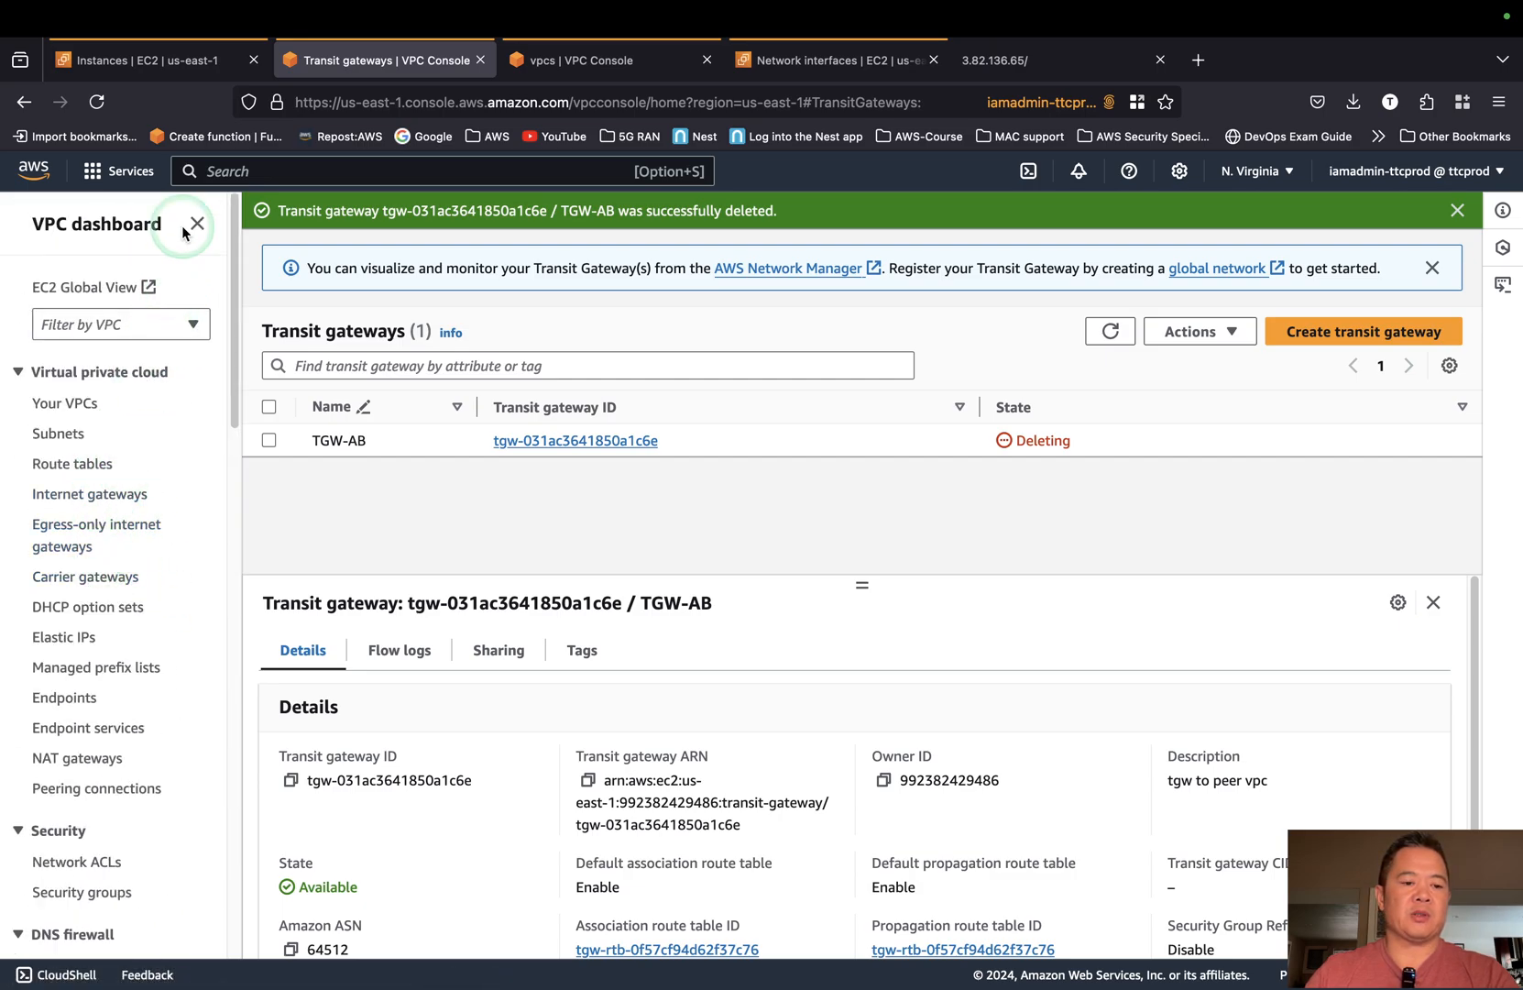
{"action": "left_click", "coordinate": [84, 891]}
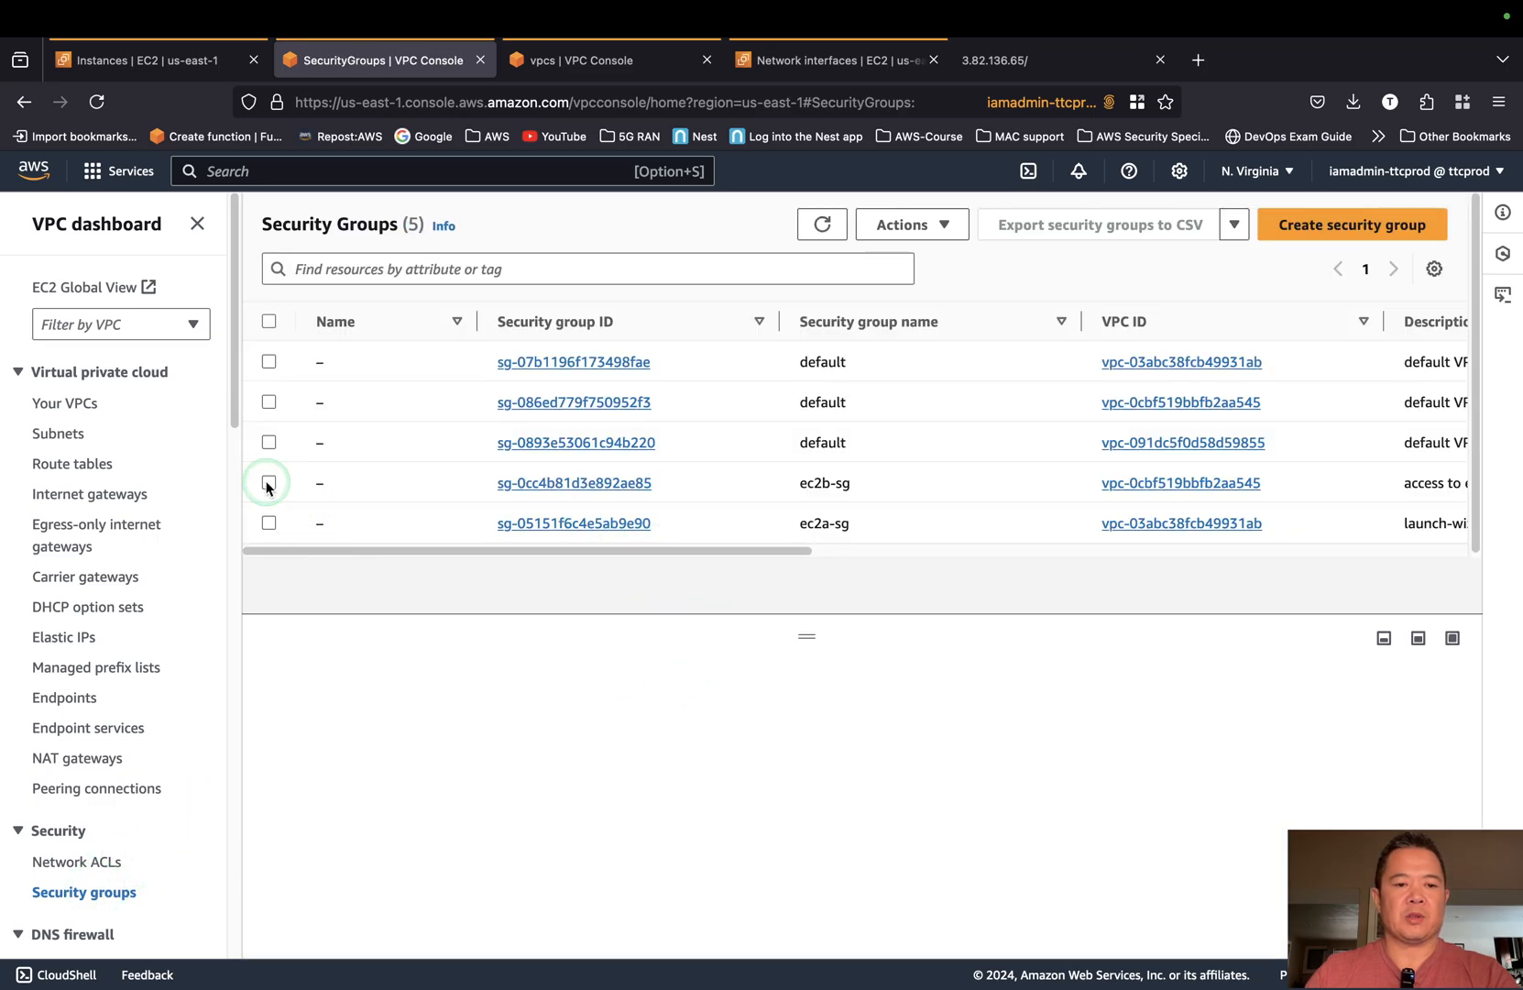
{"action": "left_click", "coordinate": [267, 483]}
{"action": "left_click", "coordinate": [268, 522]}
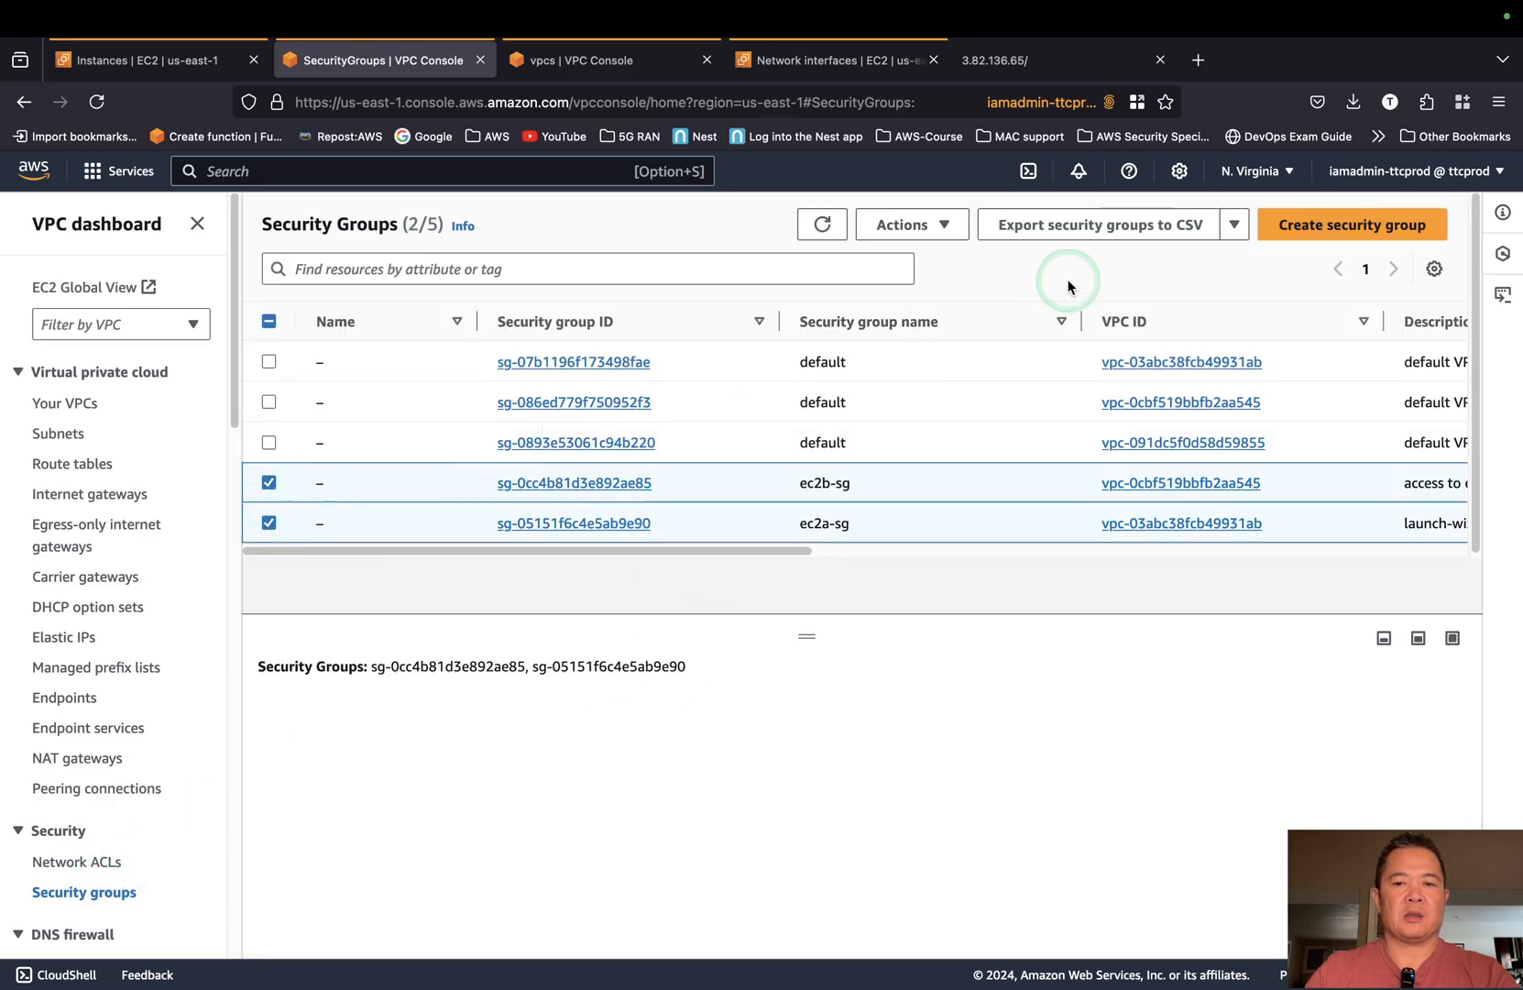
{"action": "left_click", "coordinate": [962, 231]}
{"action": "left_click", "coordinate": [975, 445]}
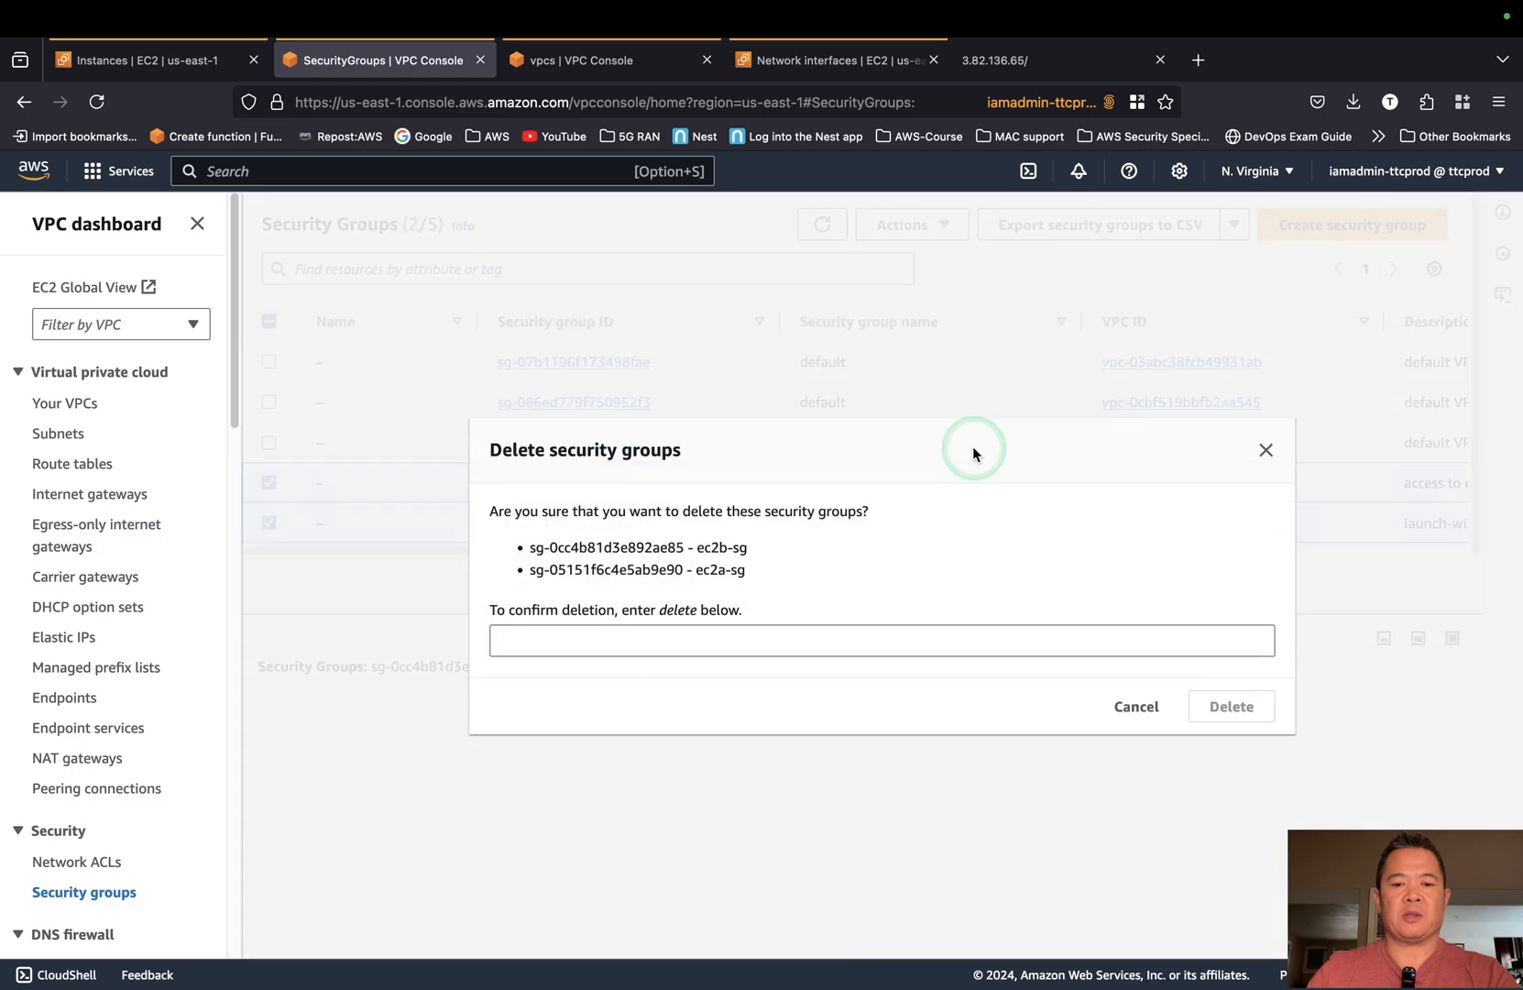
{"action": "left_click", "coordinate": [902, 642]}
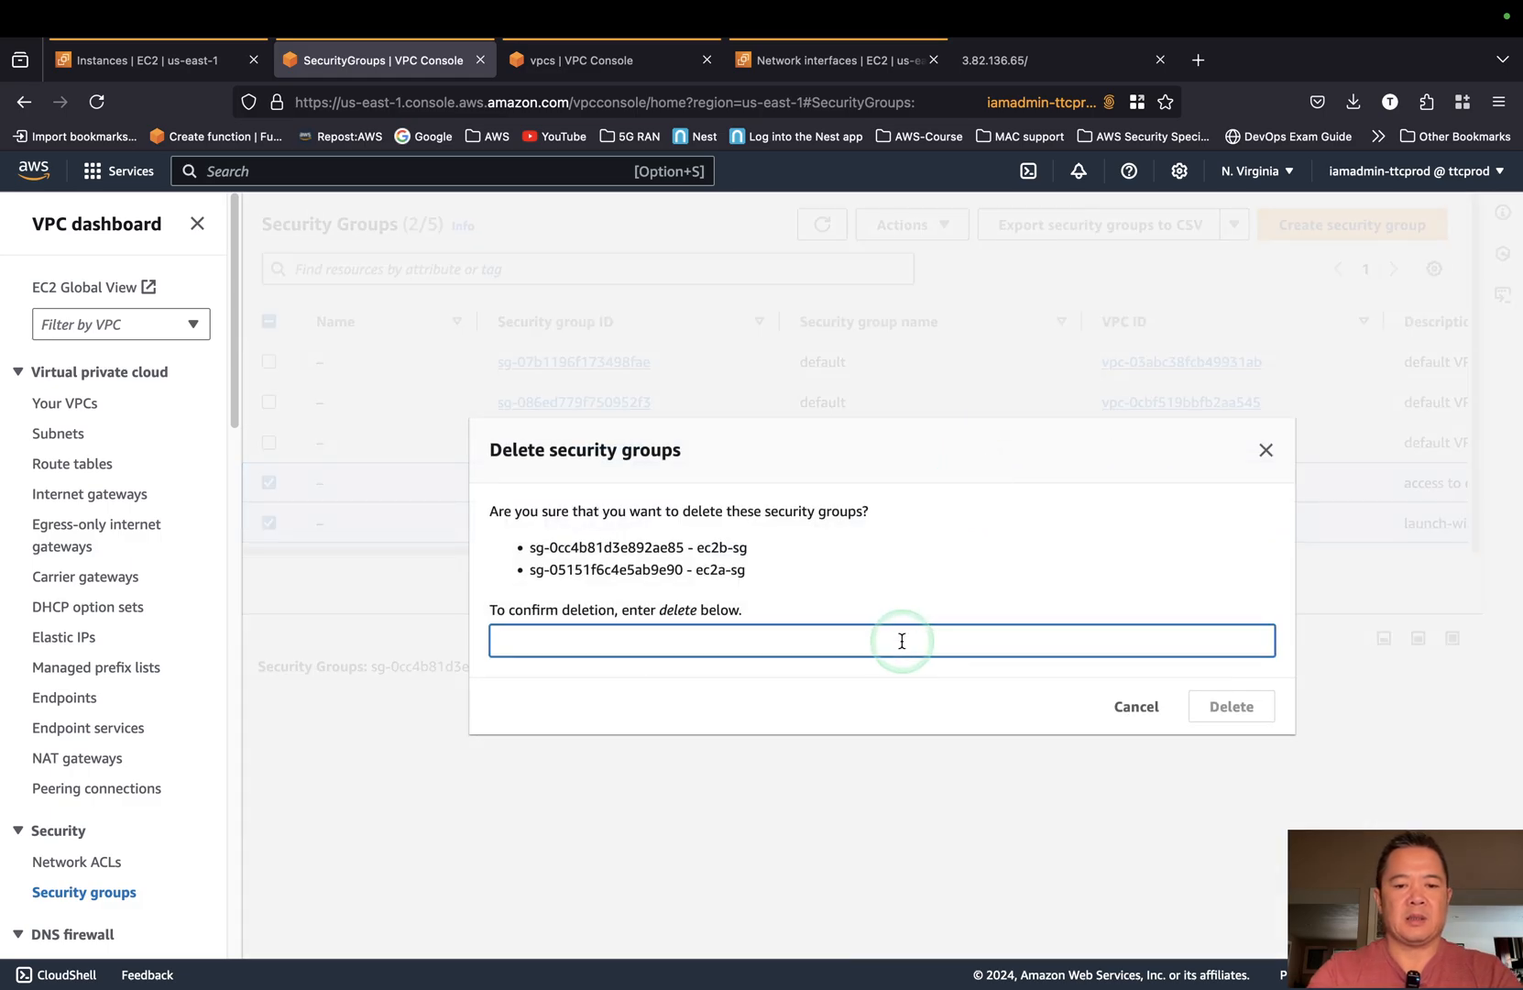
{"action": "type", "text": "delete"}
{"action": "key", "text": "Return"}
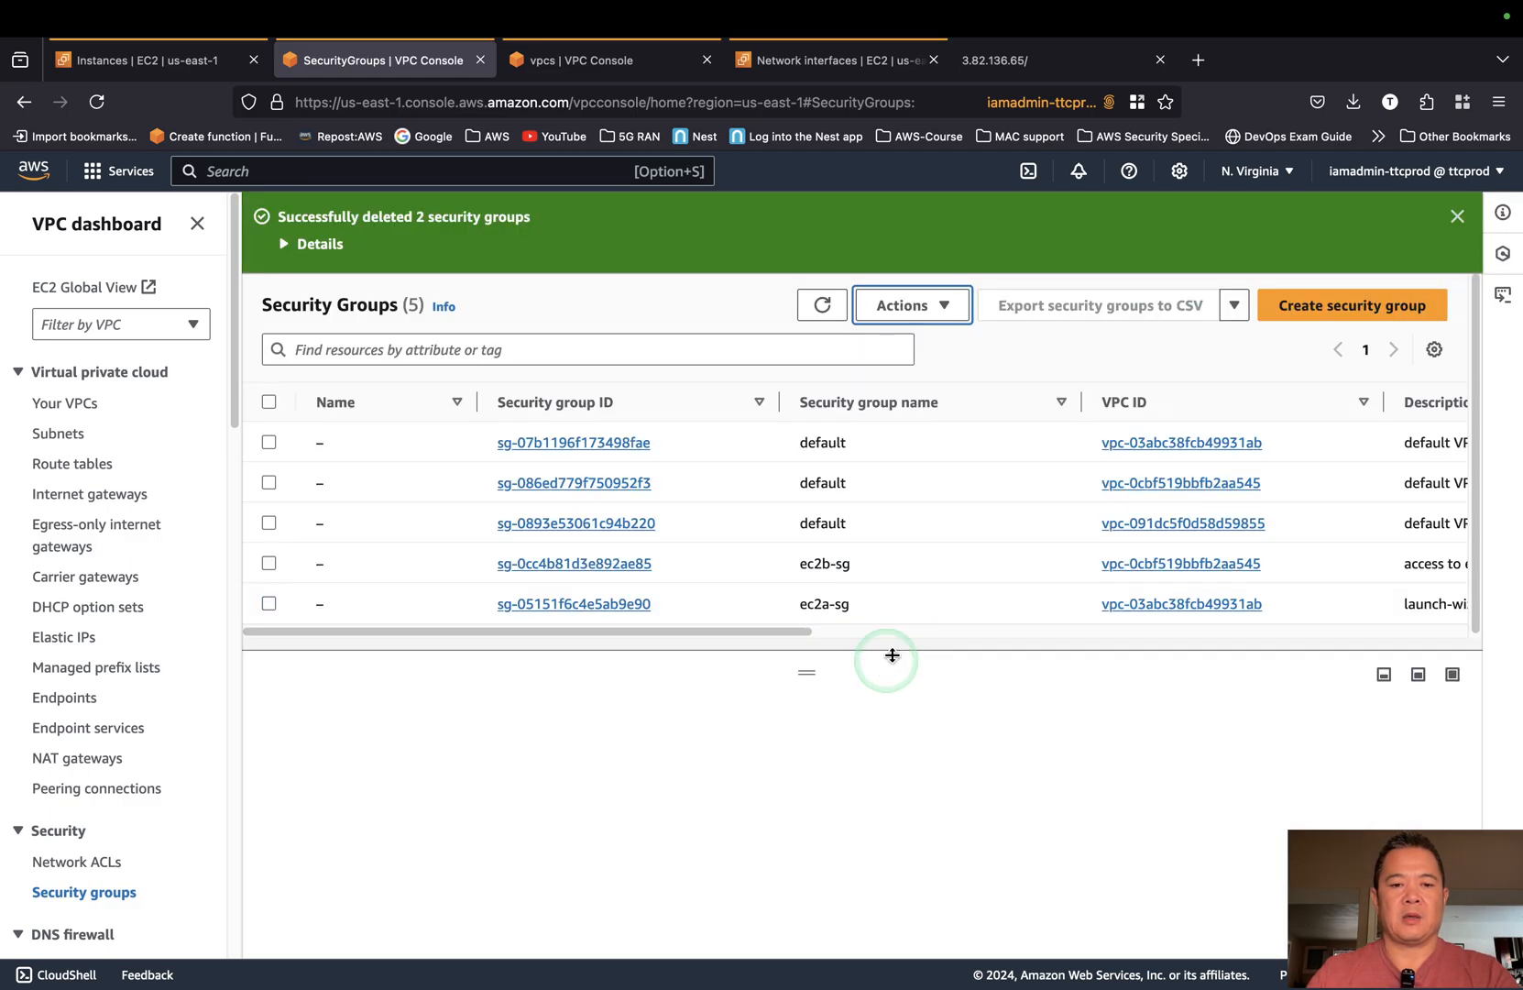
{"action": "left_click", "coordinate": [823, 306]}
{"action": "left_click", "coordinate": [828, 310]}
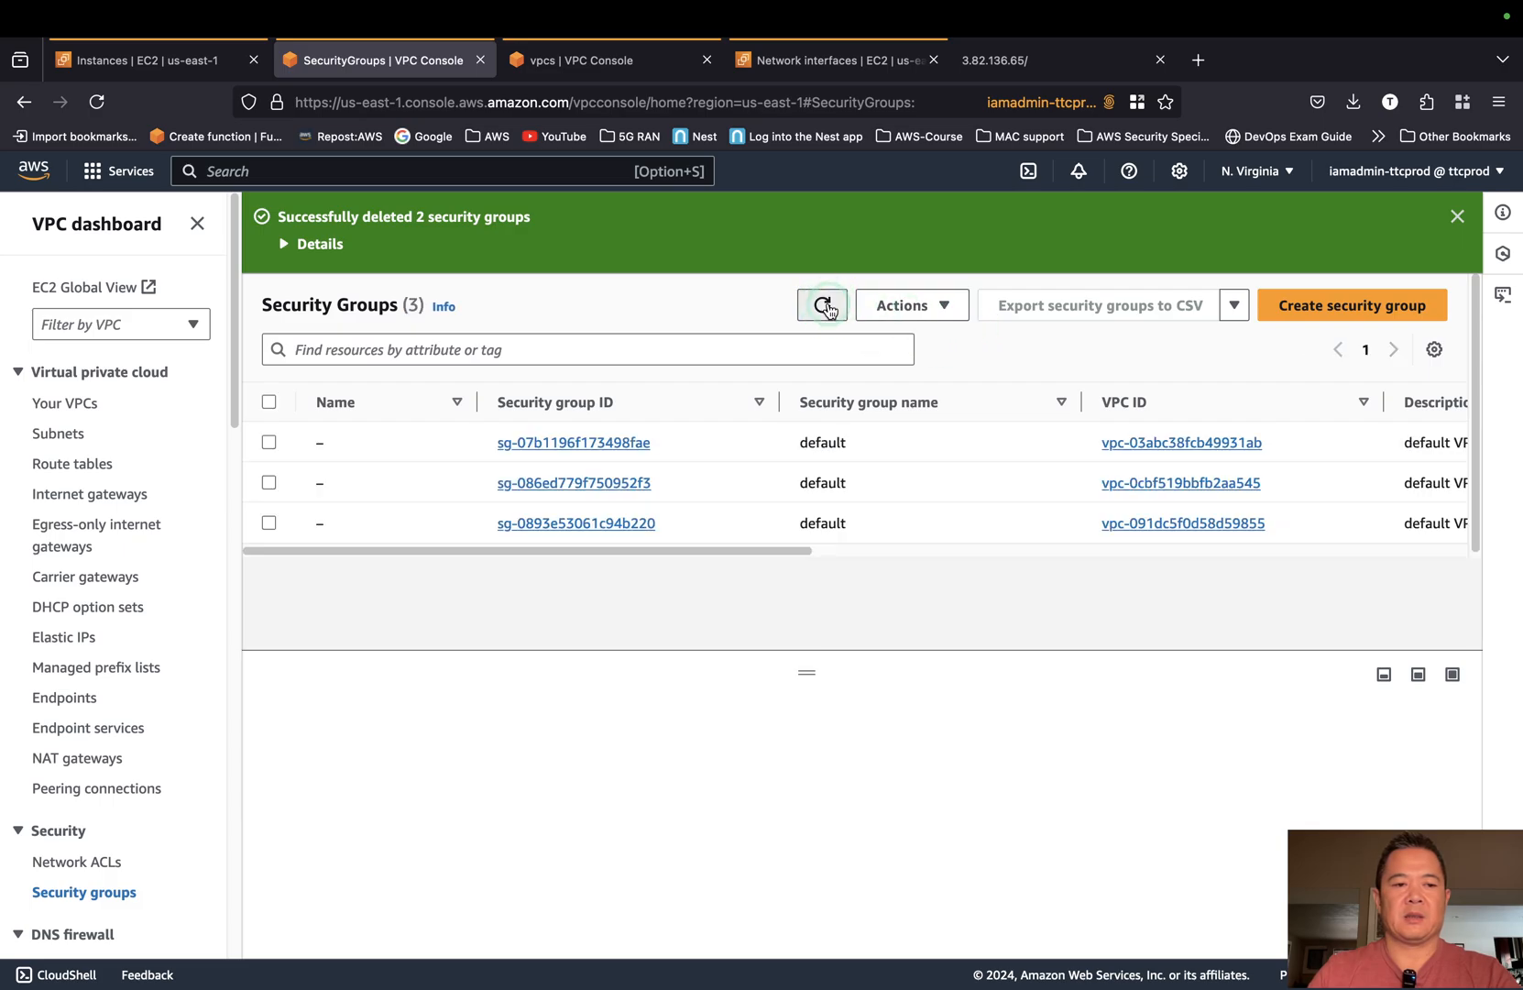
{"action": "left_click", "coordinate": [829, 309]}
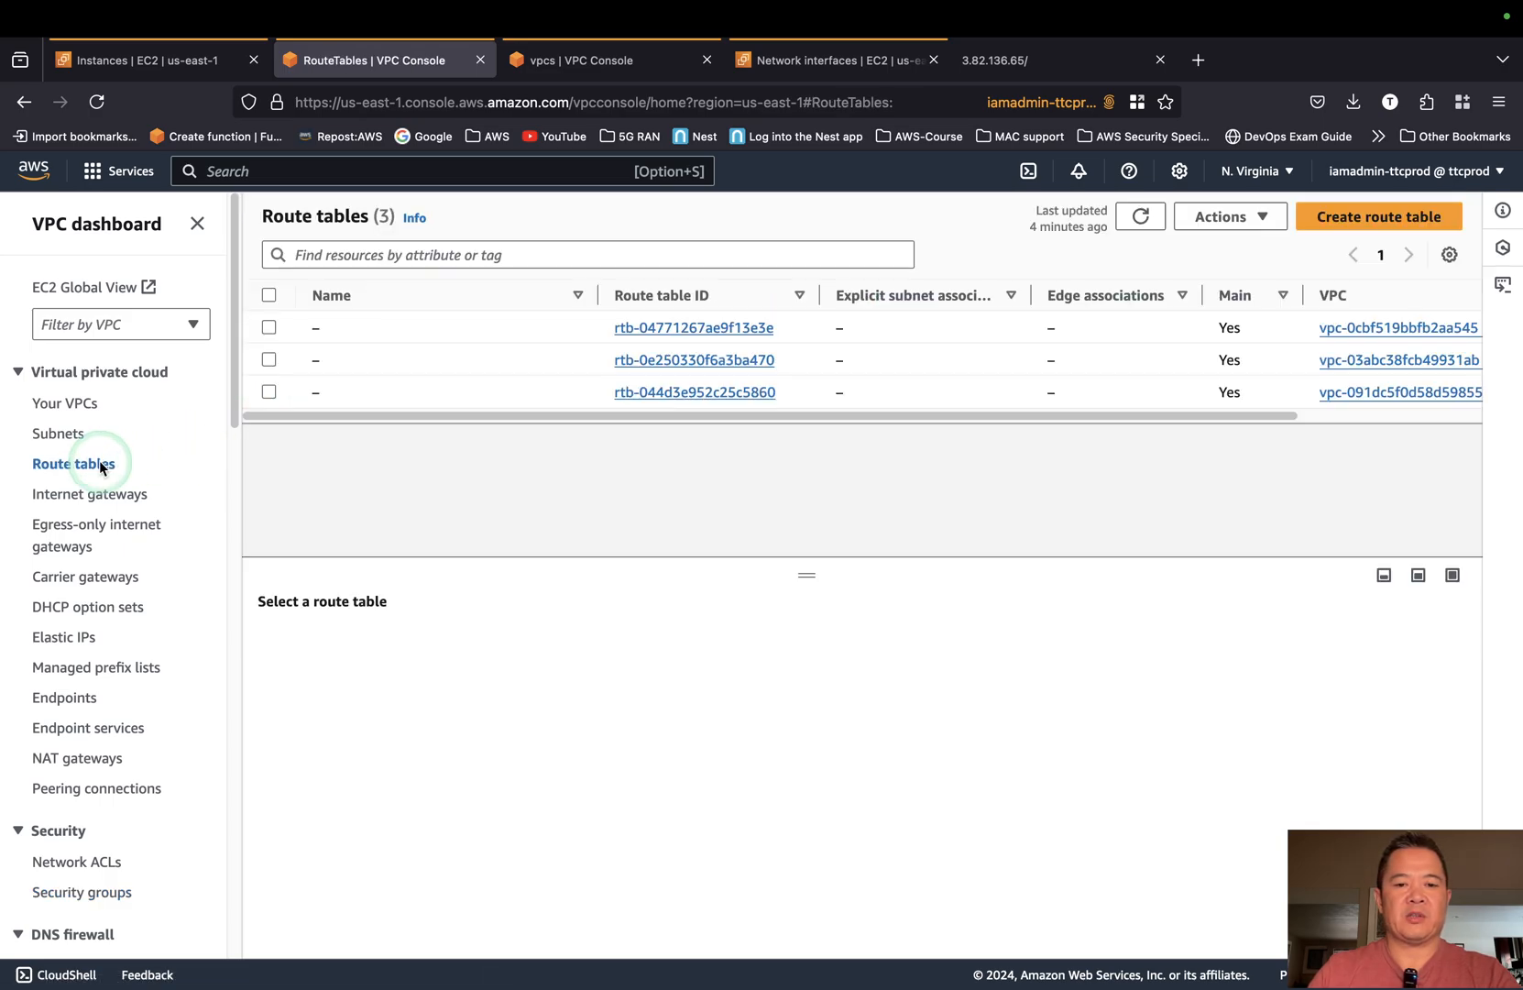
Open the list of VPCs, try to delete VPC-A and VPC-B together, and clear the selection.
{"action": "left_click", "coordinate": [77, 403]}
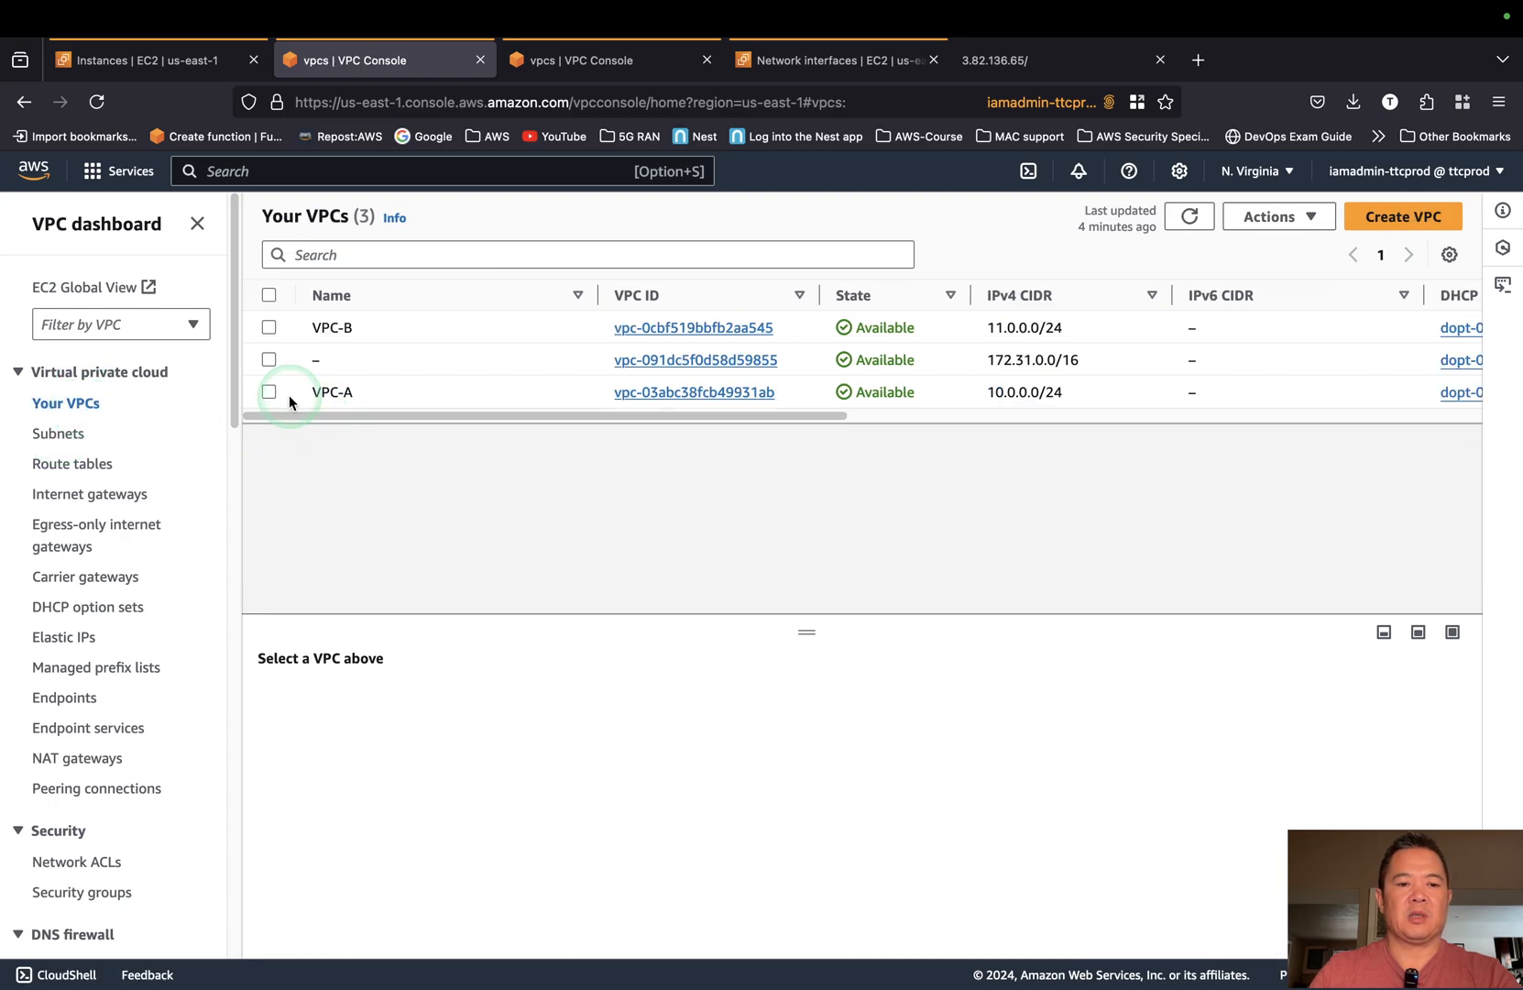
{"action": "left_click", "coordinate": [269, 393]}
{"action": "left_click", "coordinate": [269, 328]}
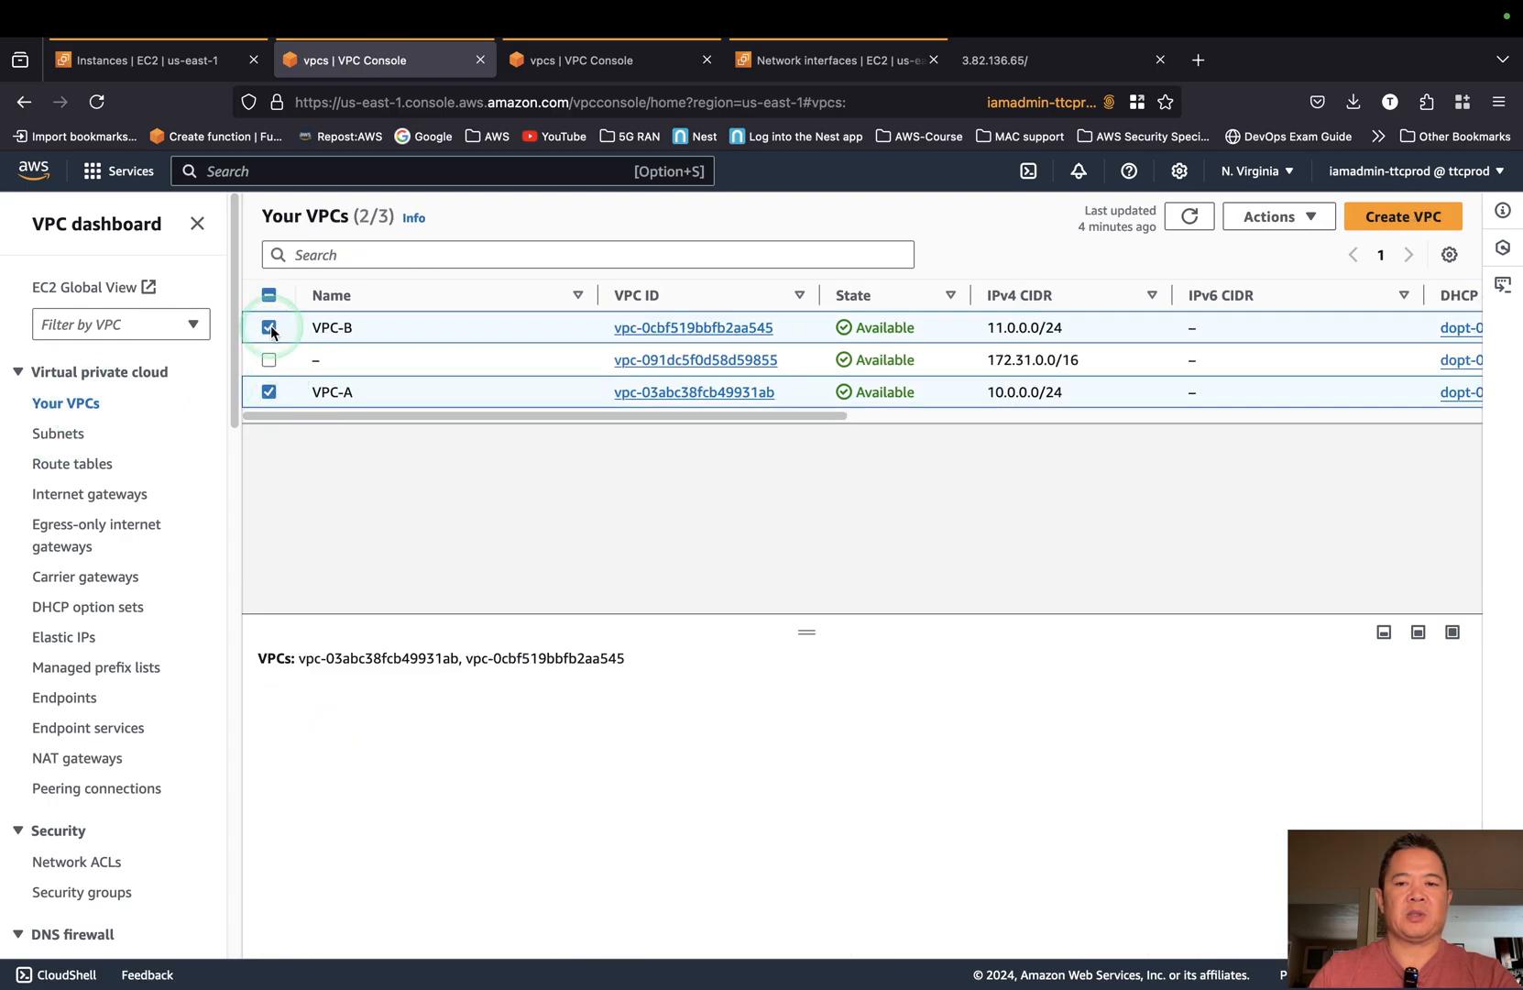
{"action": "left_click", "coordinate": [1283, 220]}
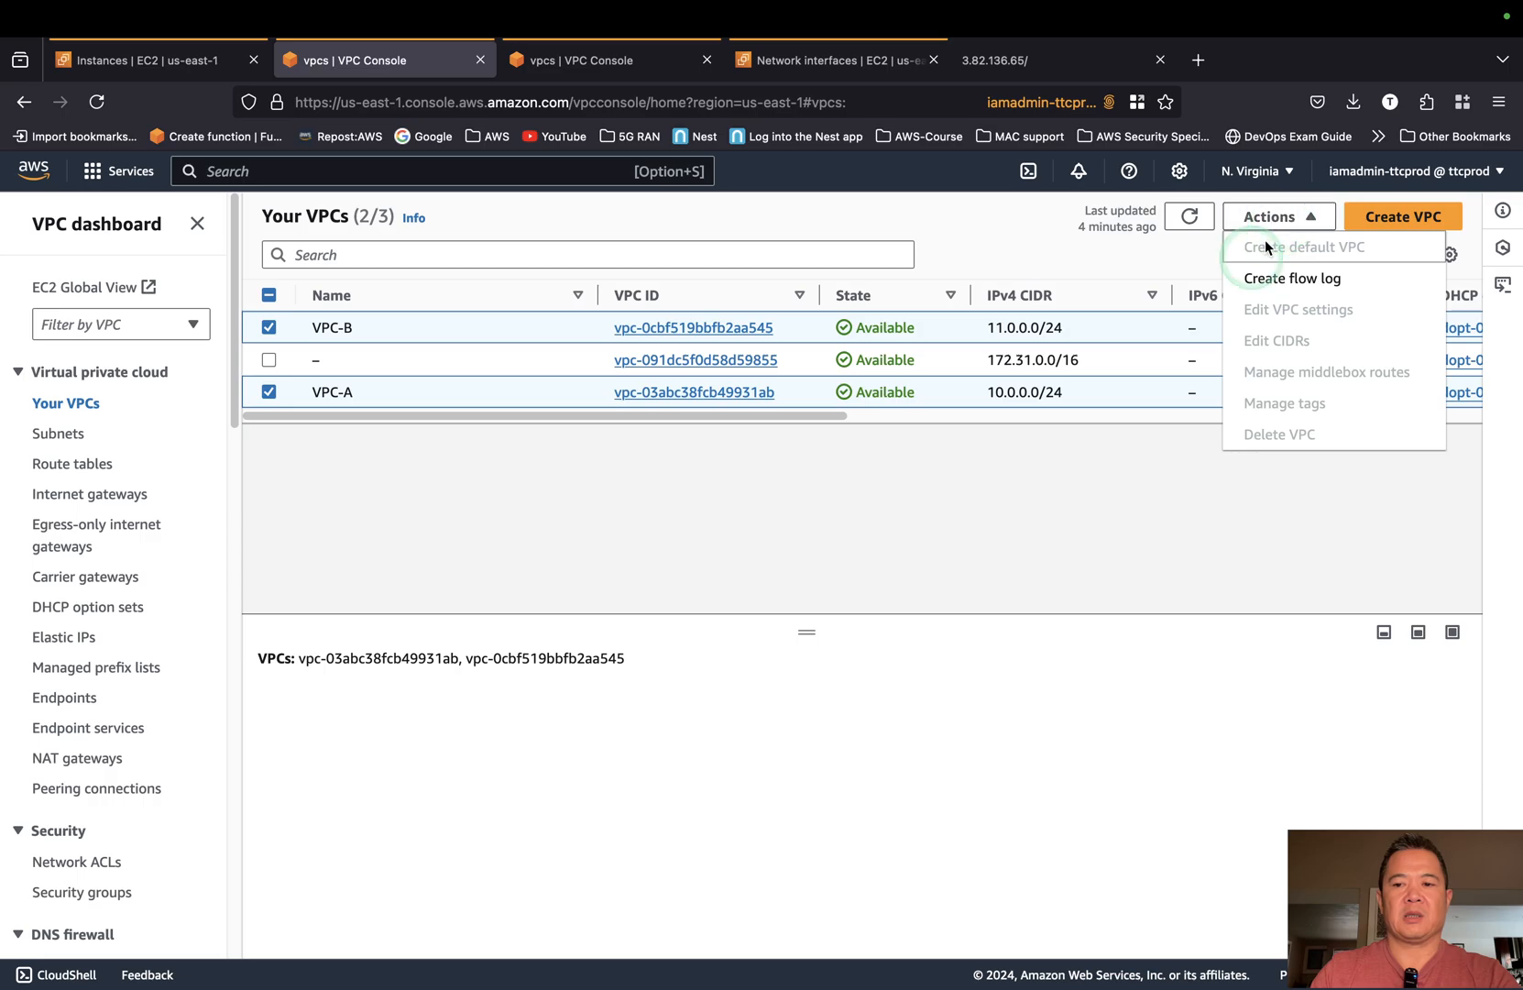
{"action": "left_click", "coordinate": [346, 406]}
{"action": "left_click", "coordinate": [269, 328]}
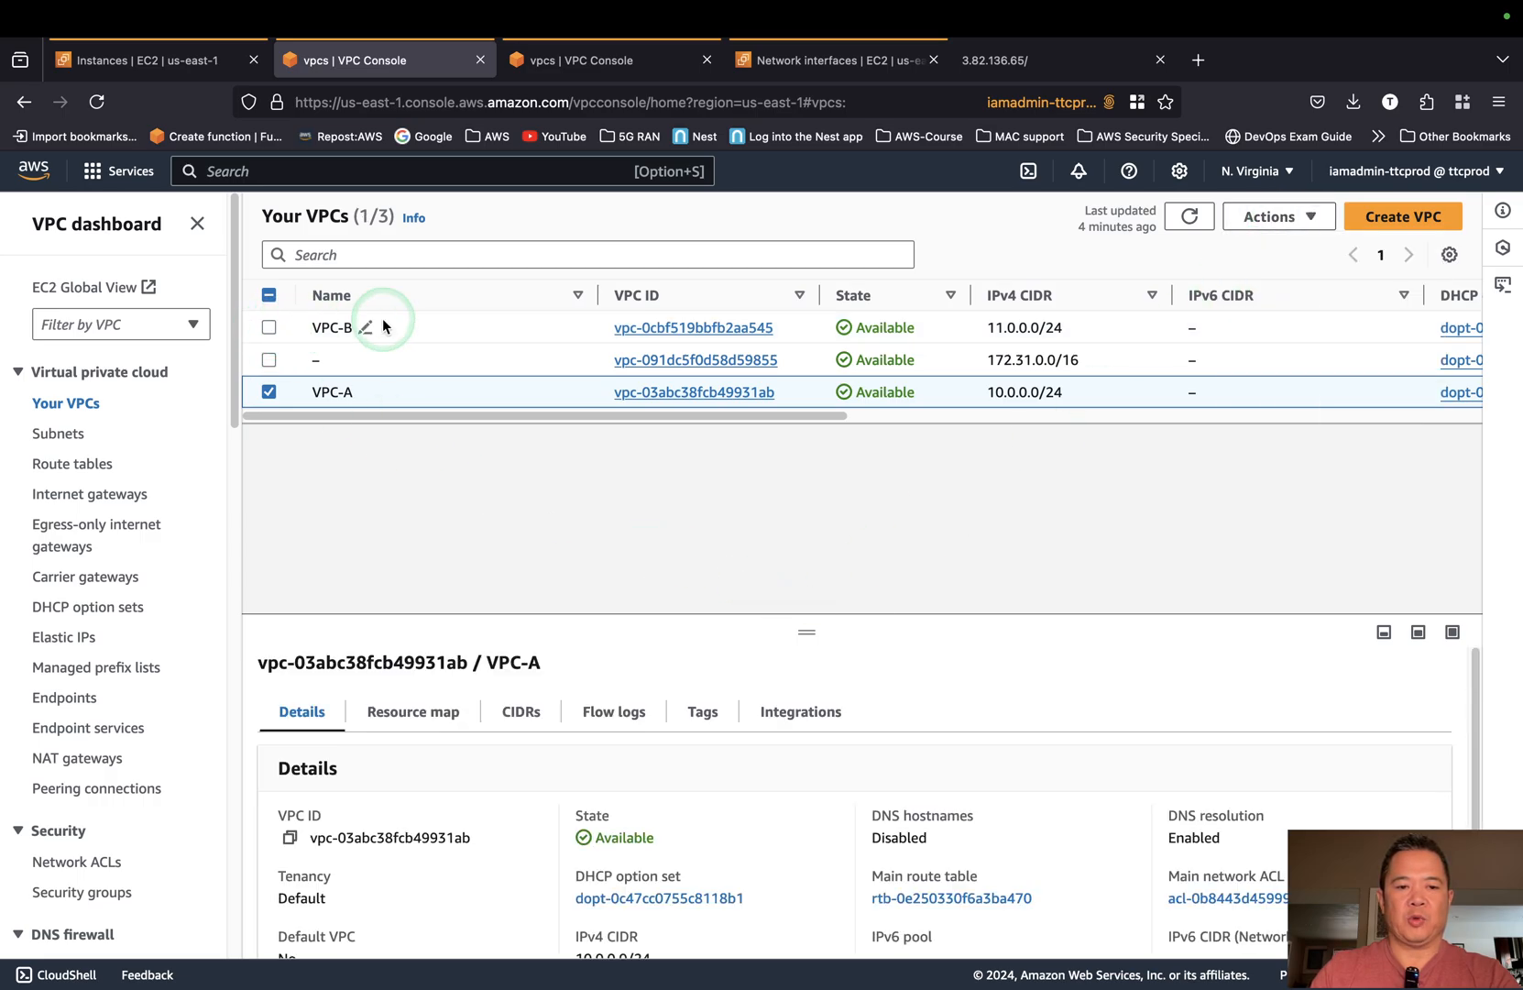
{"action": "left_click", "coordinate": [268, 391]}
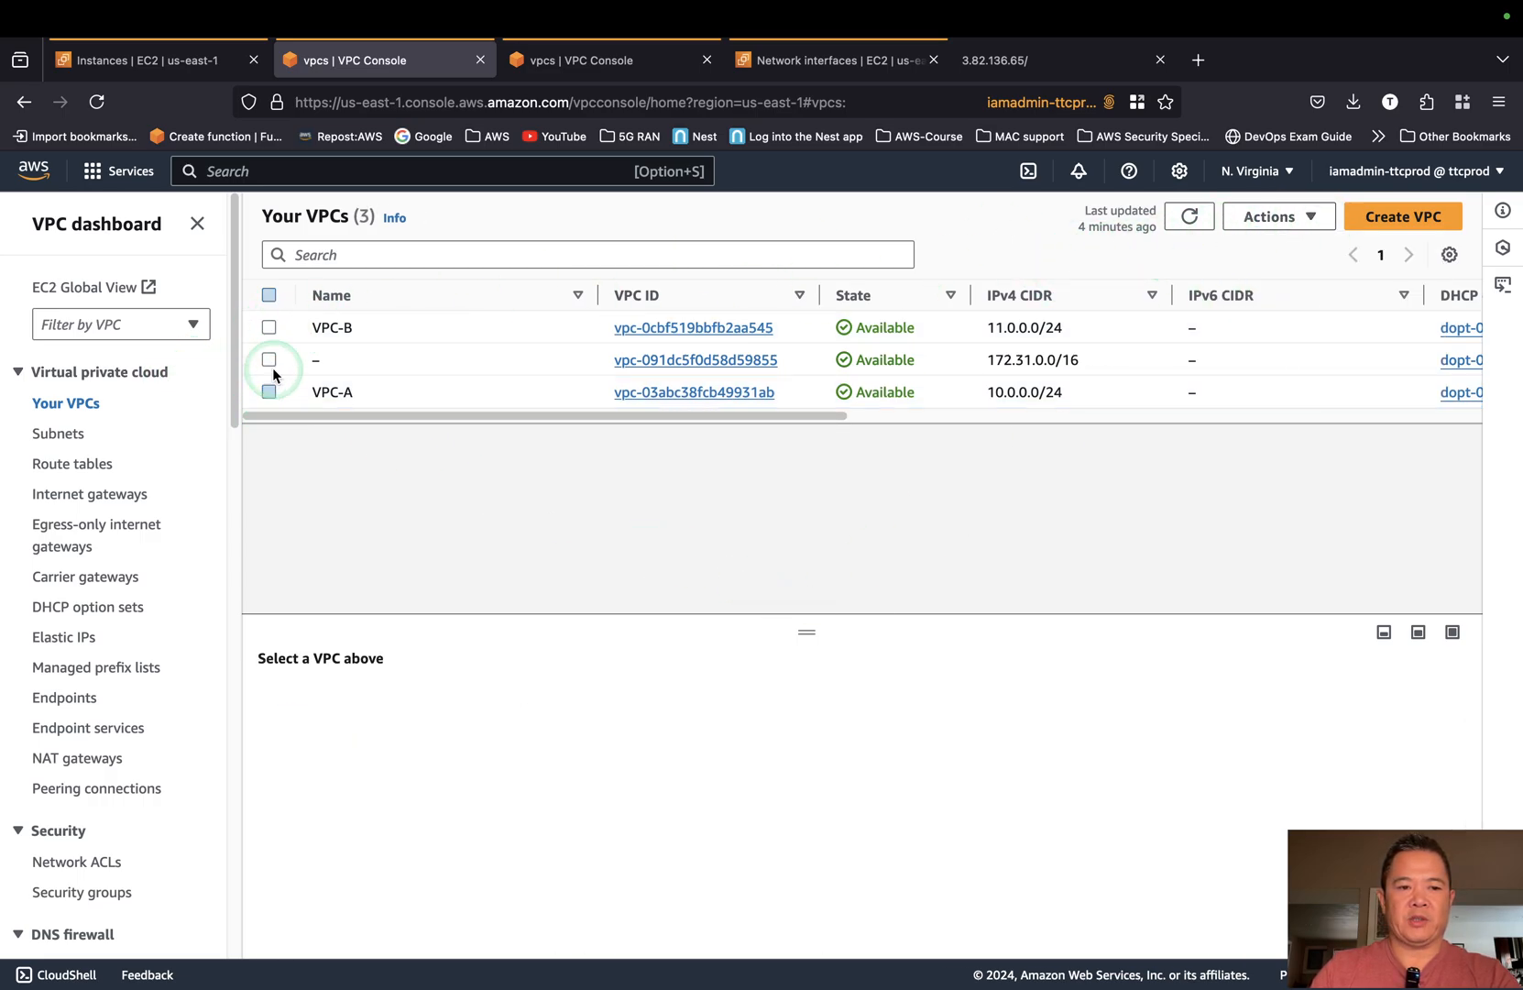
Delete VPC-B on its own, confirming with the word delete.
{"action": "left_click", "coordinate": [1278, 216]}
{"action": "left_click", "coordinate": [1319, 428]}
{"action": "left_click", "coordinate": [787, 653]}
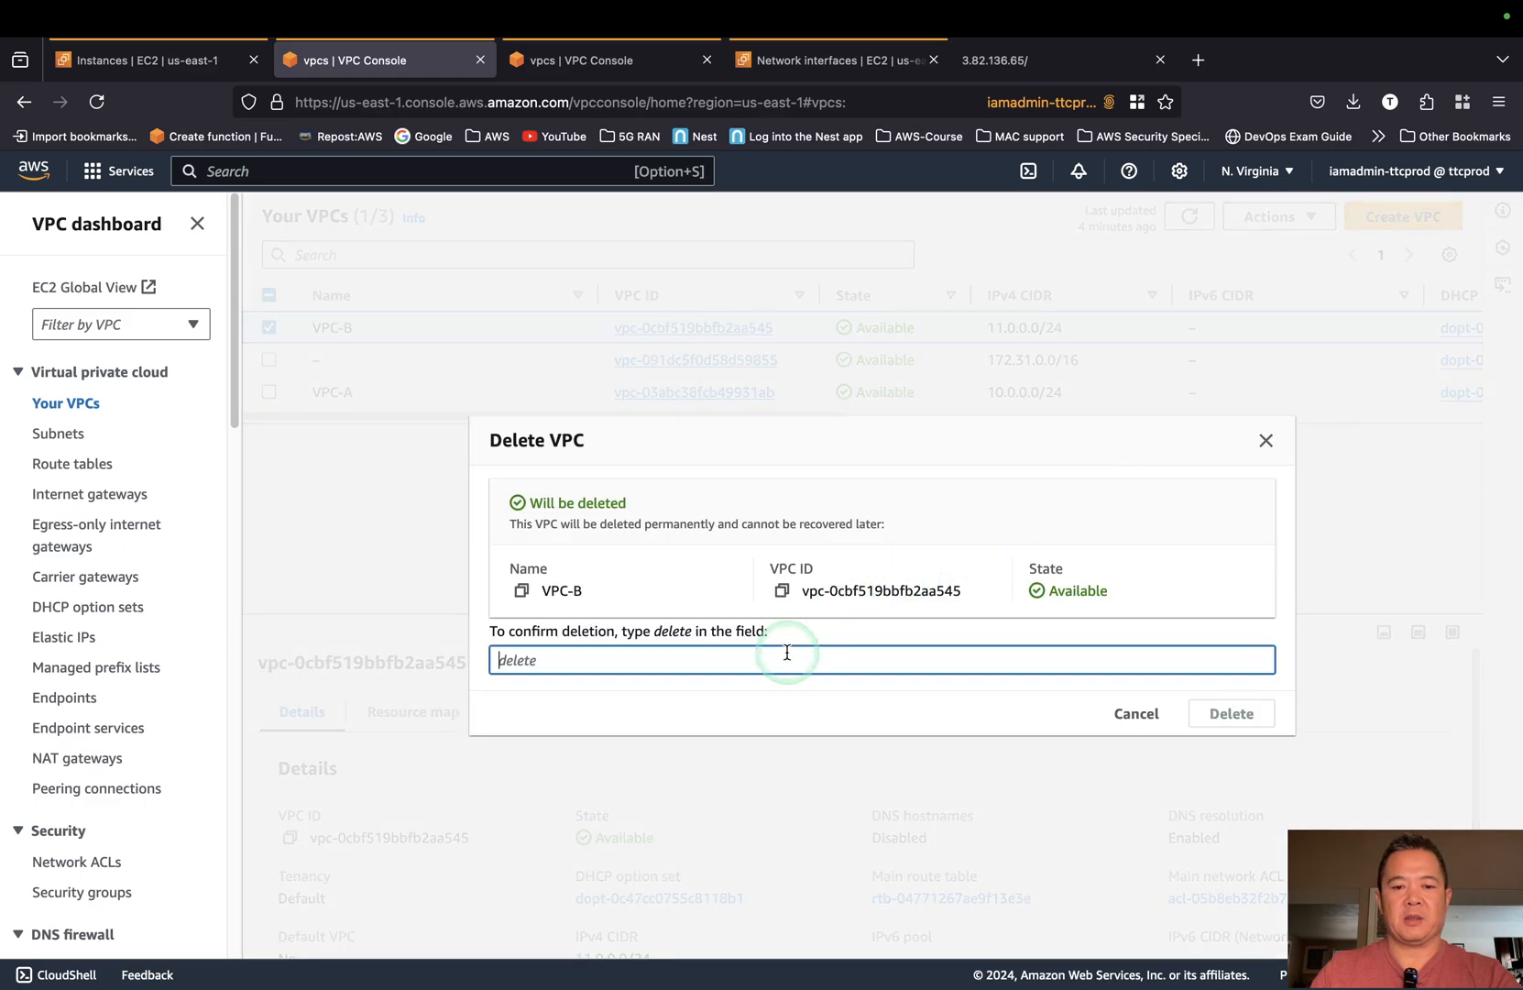
{"action": "key", "text": "Return"}
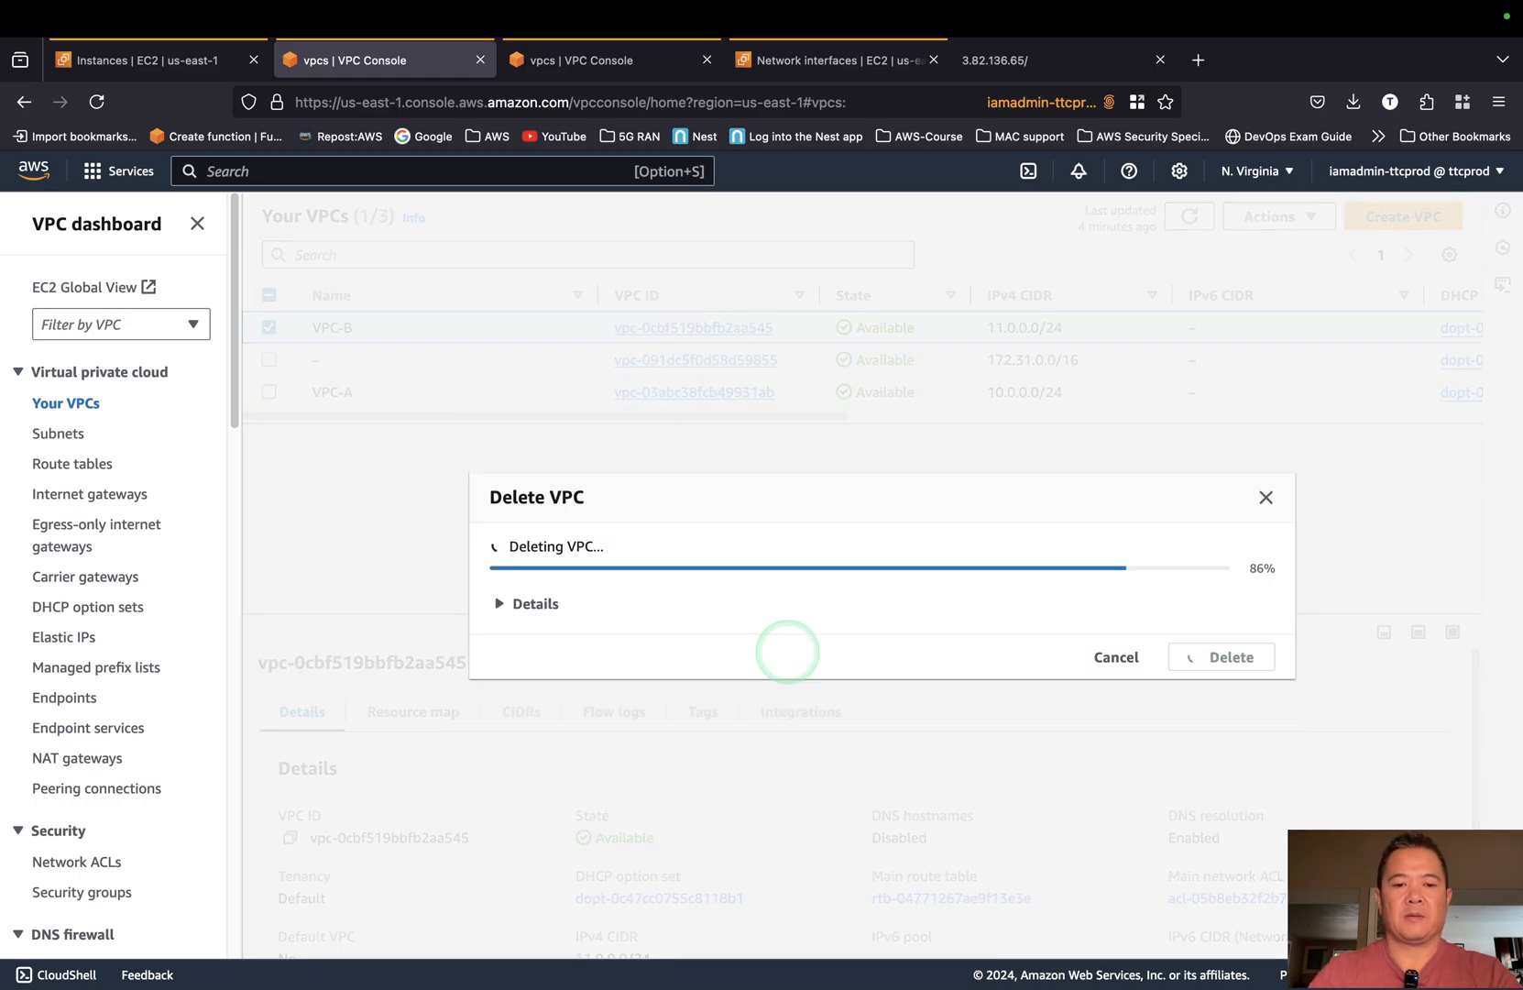
Delete VPC-A, confirming with the word delete.
{"action": "left_click", "coordinate": [268, 396]}
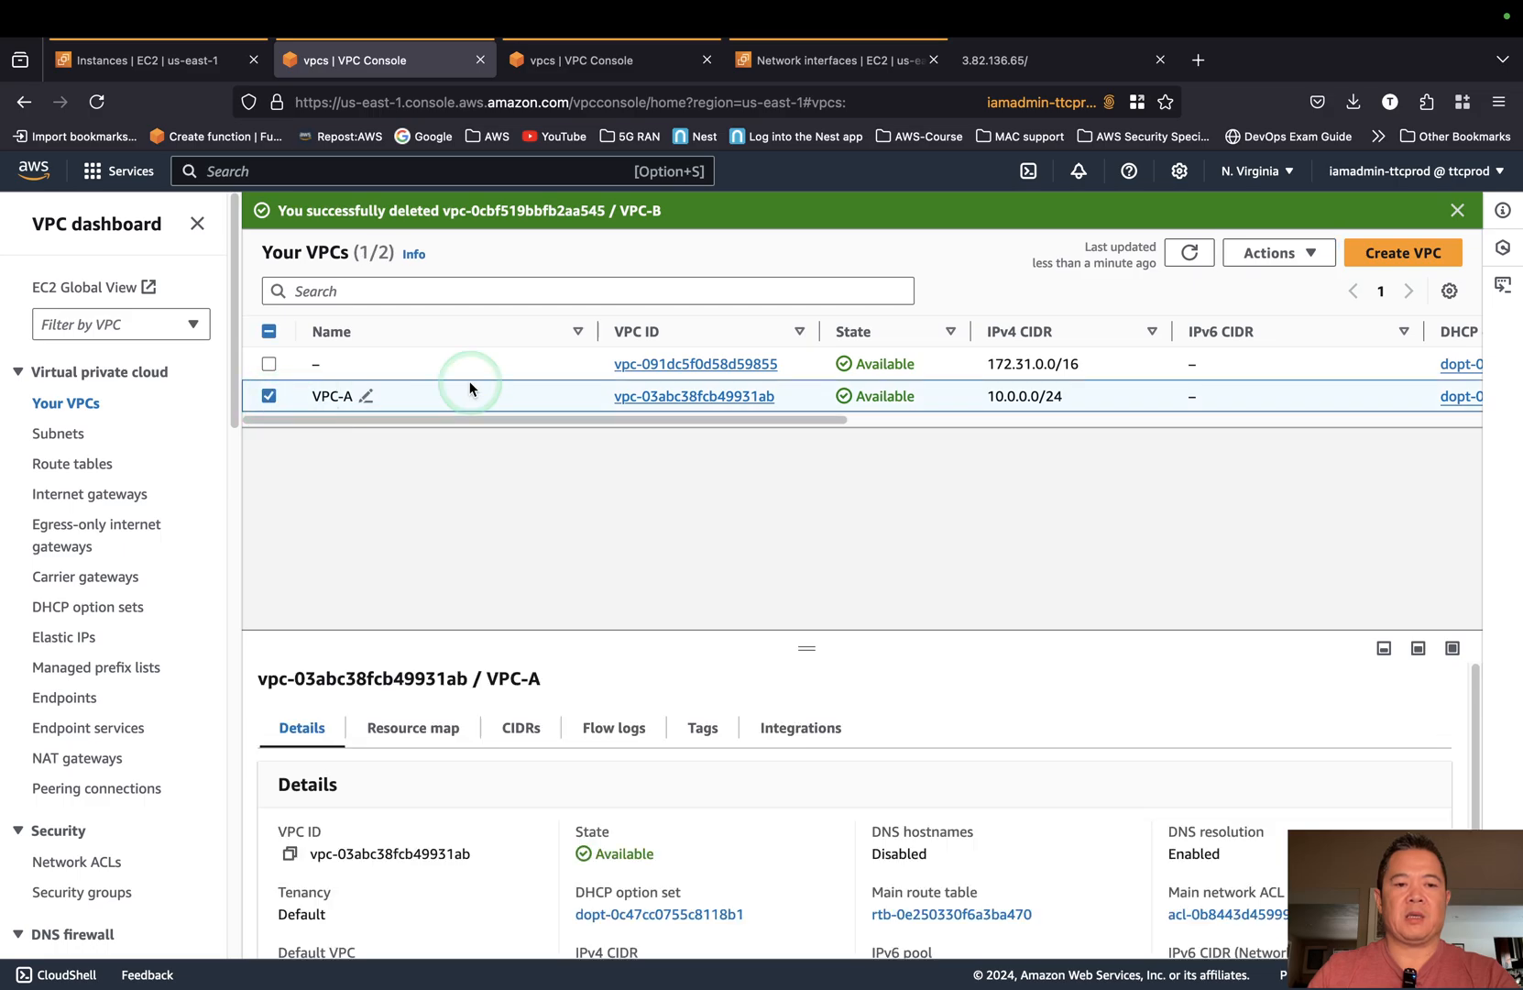
{"action": "left_click", "coordinate": [1318, 267]}
{"action": "left_click", "coordinate": [1293, 473]}
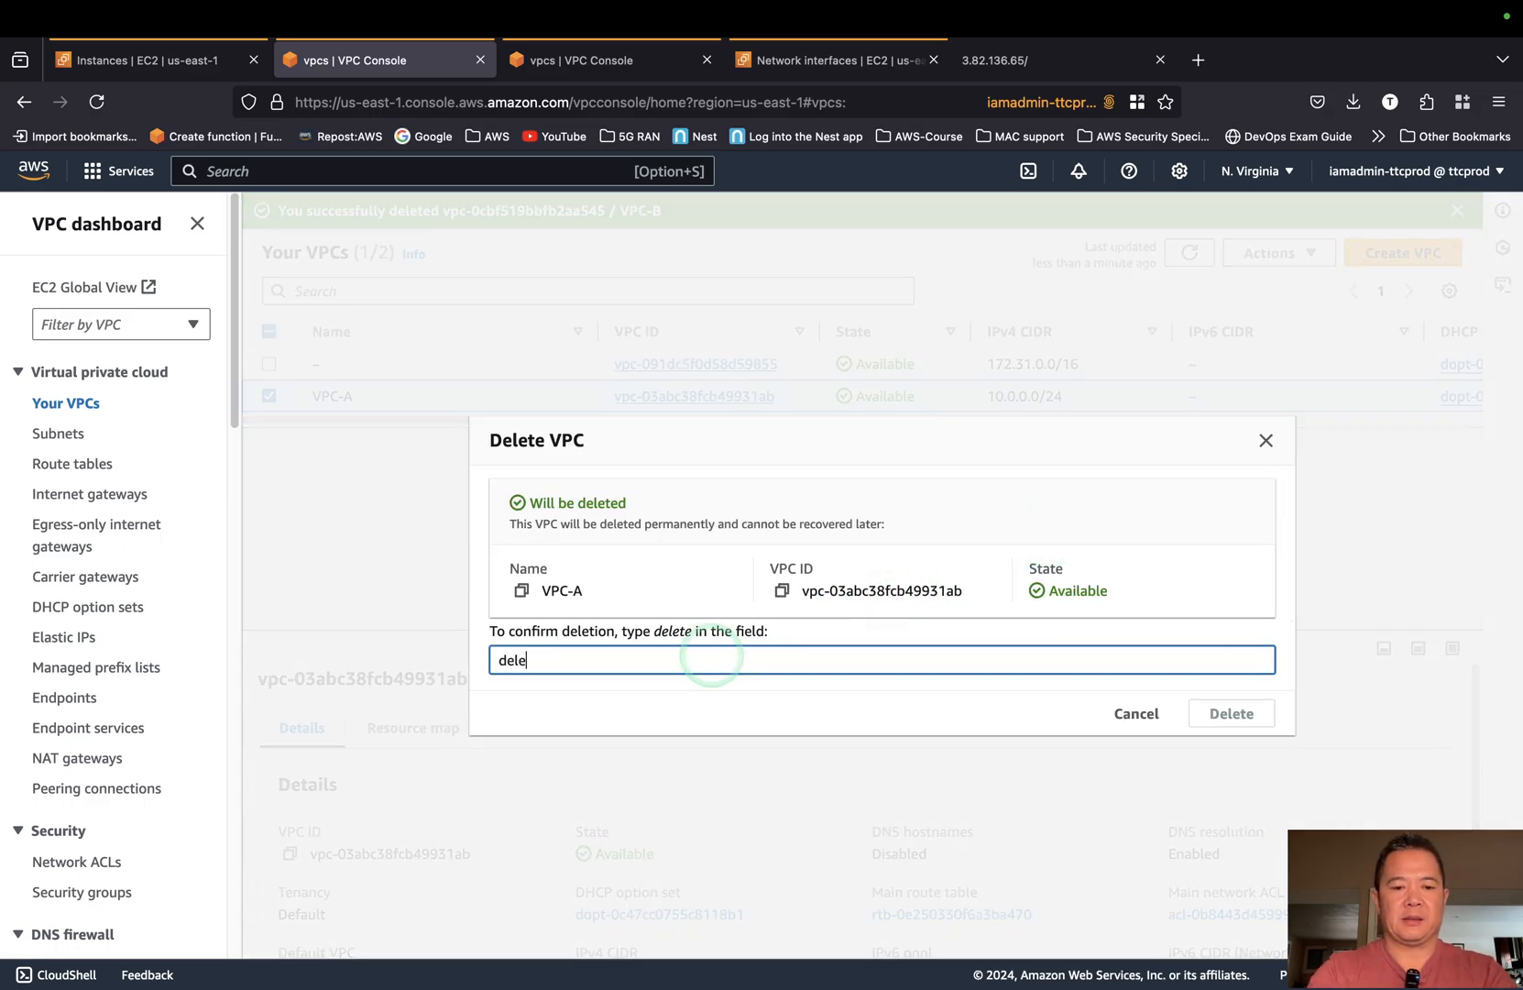
{"action": "key", "text": "Return"}
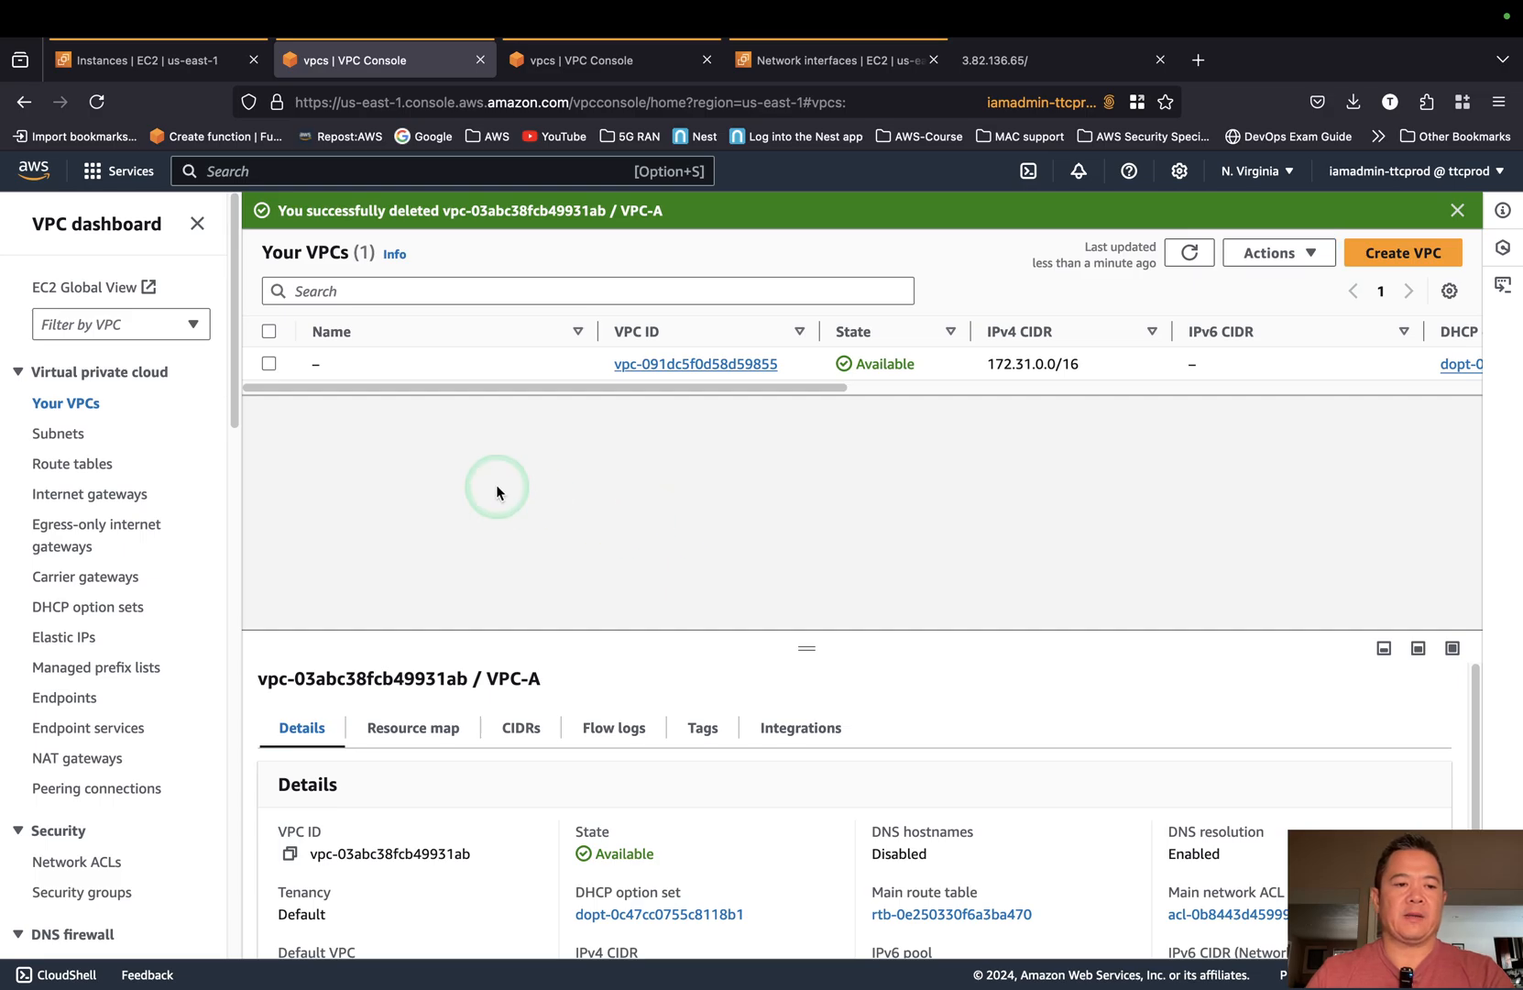
Check the subnets, route tables, internet gateways and security groups for leftover lab resources.
{"action": "left_click", "coordinate": [55, 436]}
{"action": "left_click", "coordinate": [72, 464]}
{"action": "left_click", "coordinate": [92, 494]}
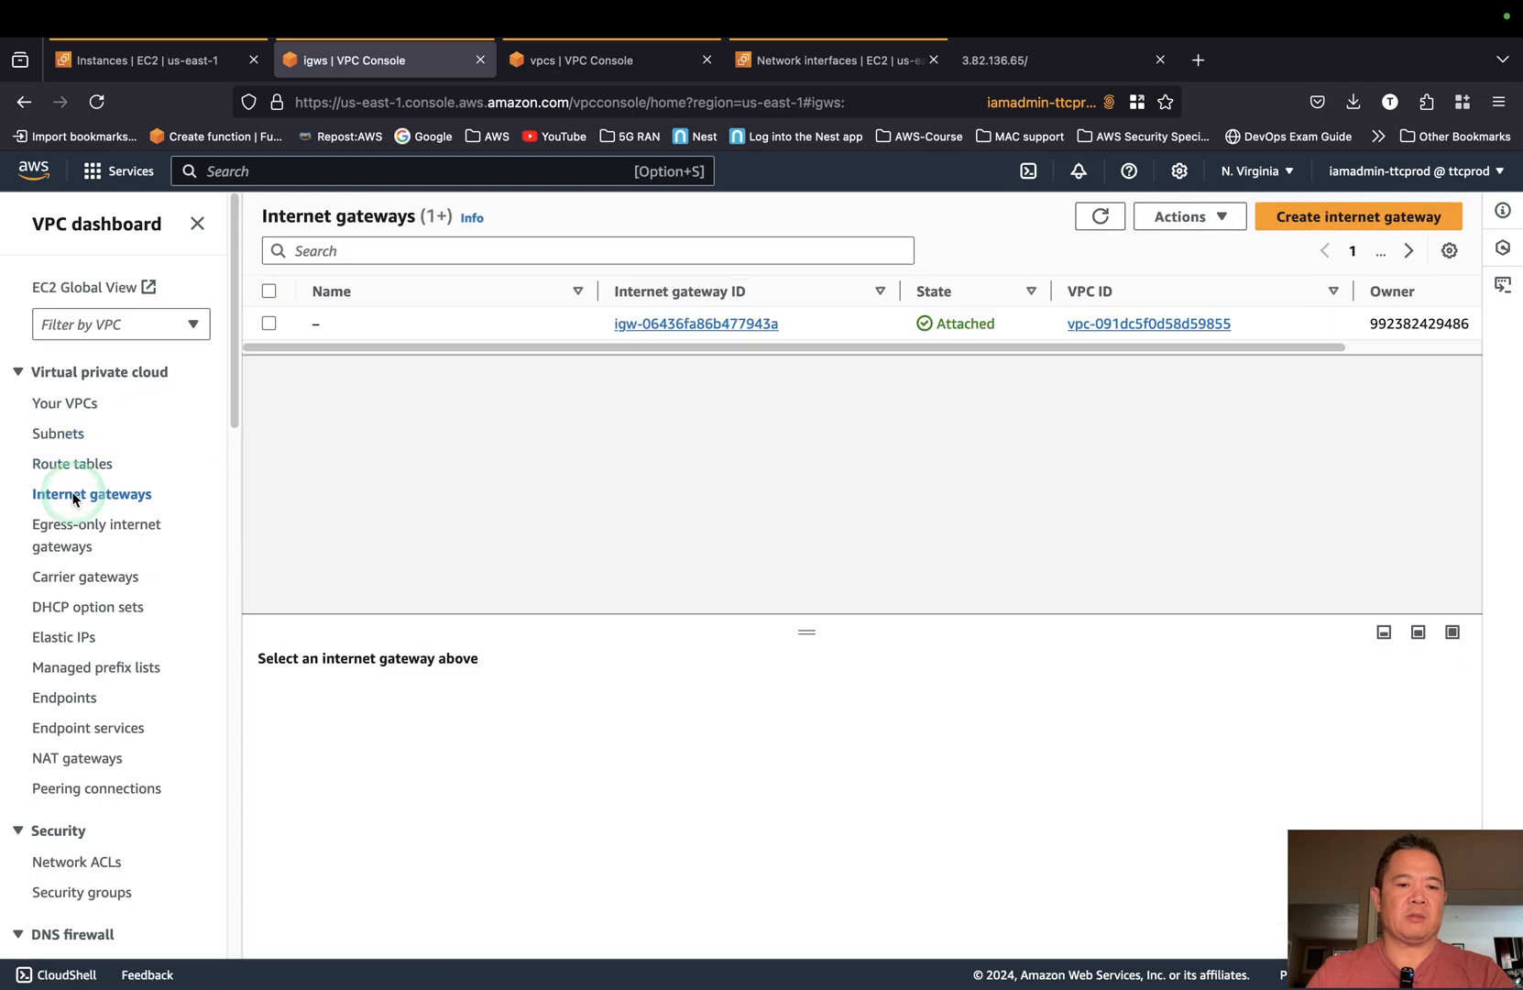
{"action": "scroll", "coordinate": [108, 720], "scroll_direction": "down", "scroll_amount": 4}
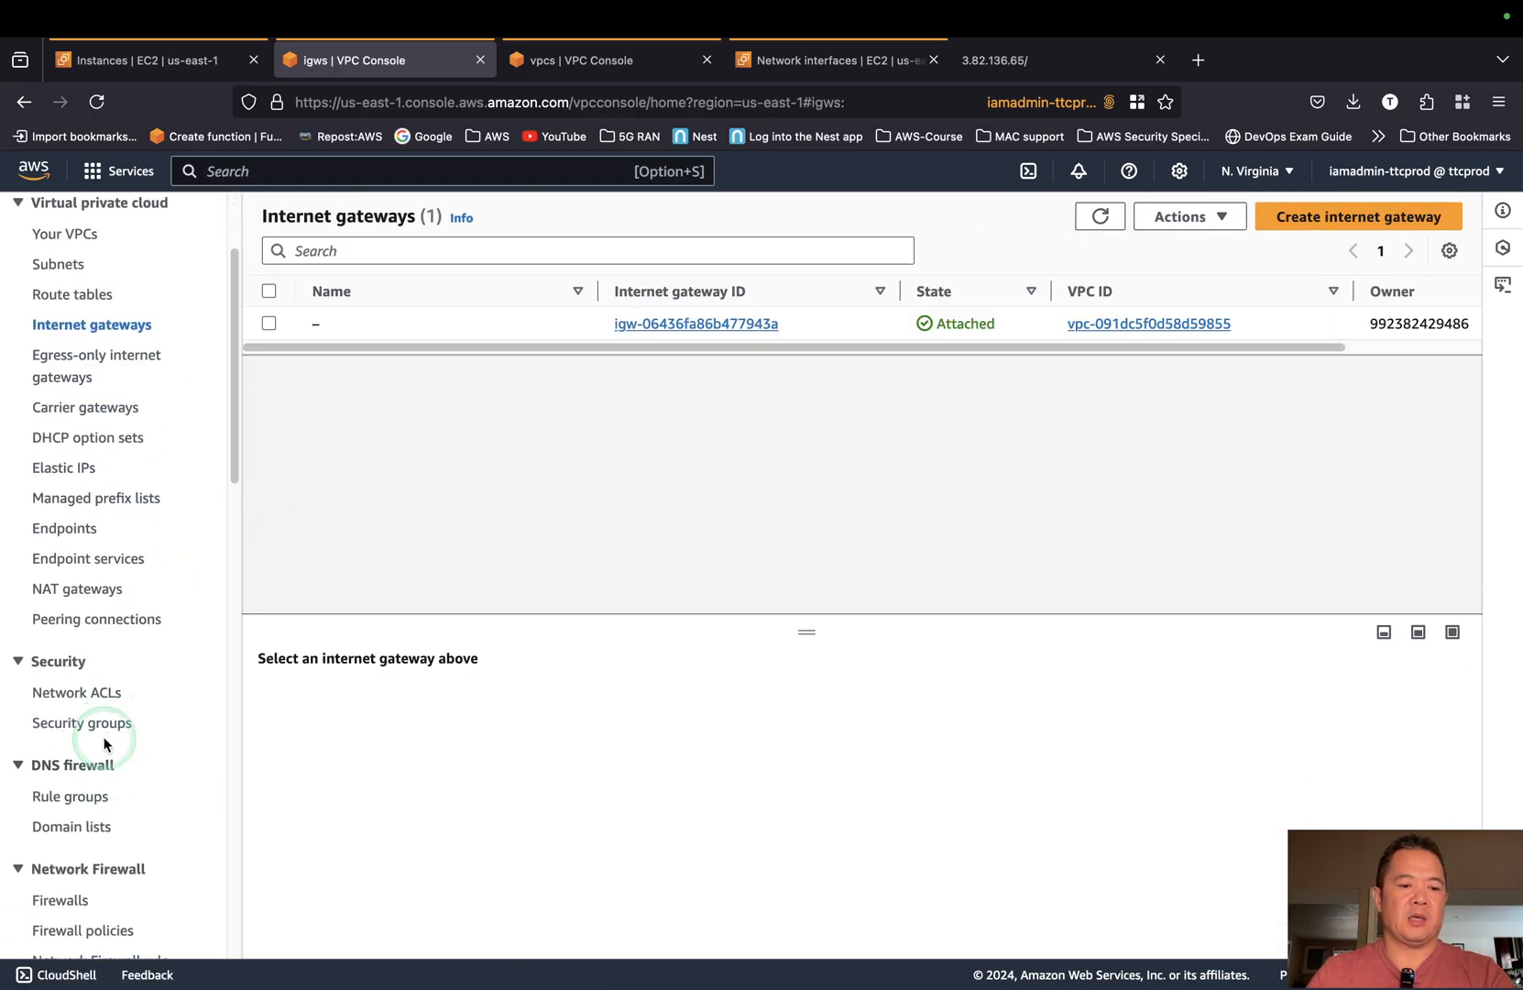
{"action": "left_click", "coordinate": [95, 724]}
Check the deletion state of the transit gateway TGW-AB and its attachments, refreshing both lists.
{"action": "scroll", "coordinate": [94, 726], "scroll_direction": "down", "scroll_amount": 12}
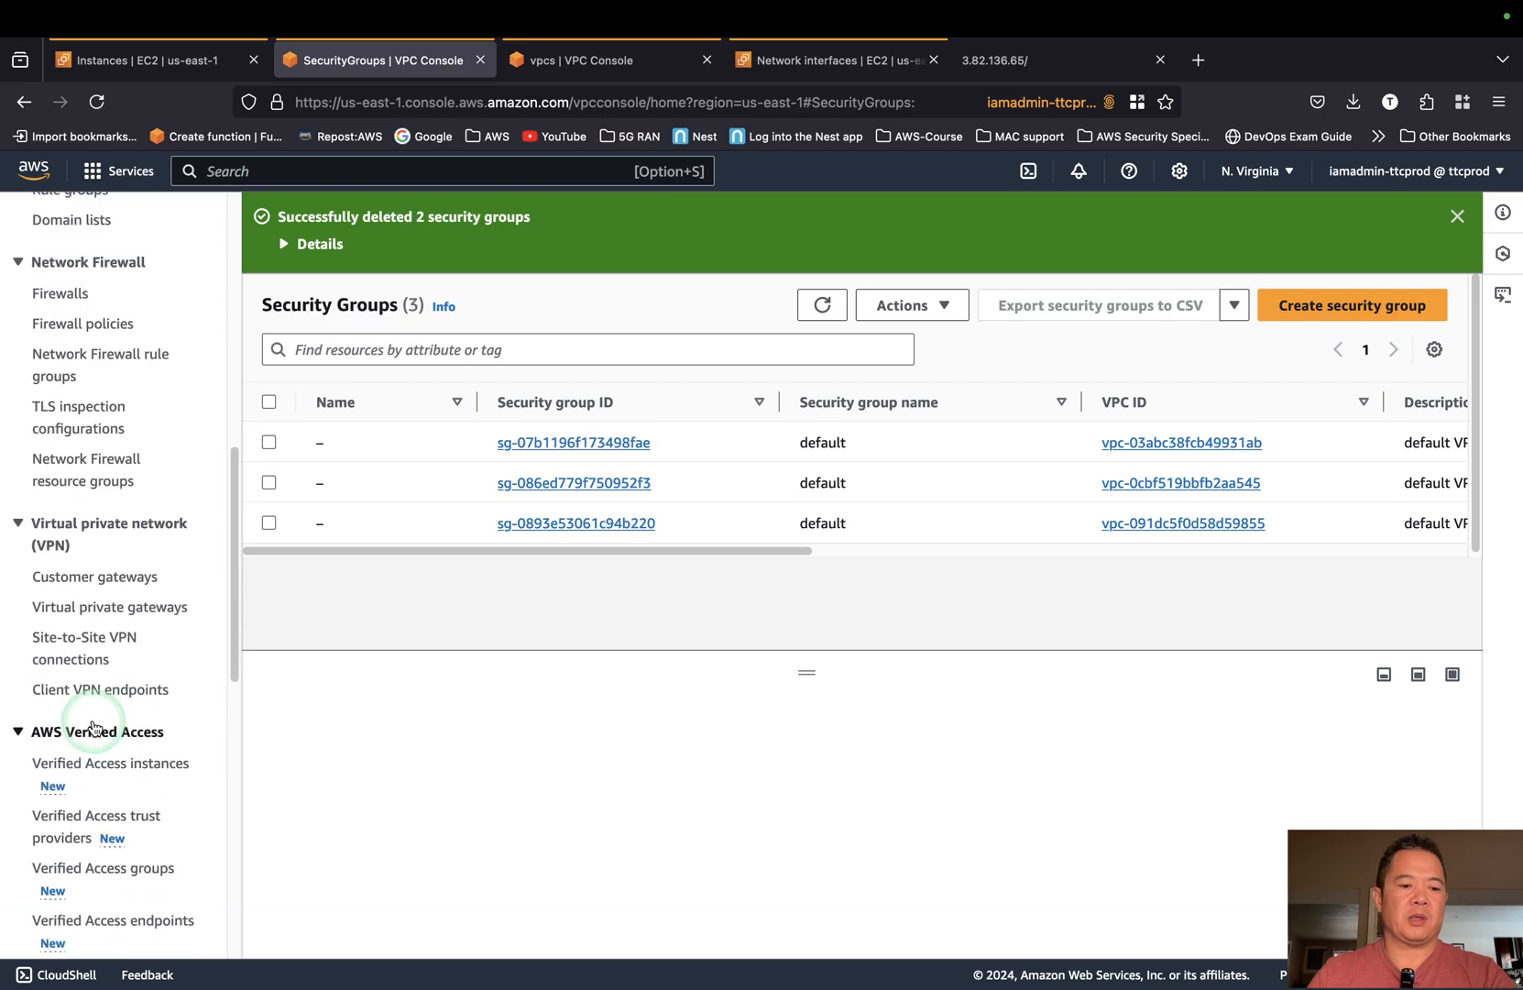
{"action": "scroll", "coordinate": [92, 726], "scroll_direction": "down", "scroll_amount": 5}
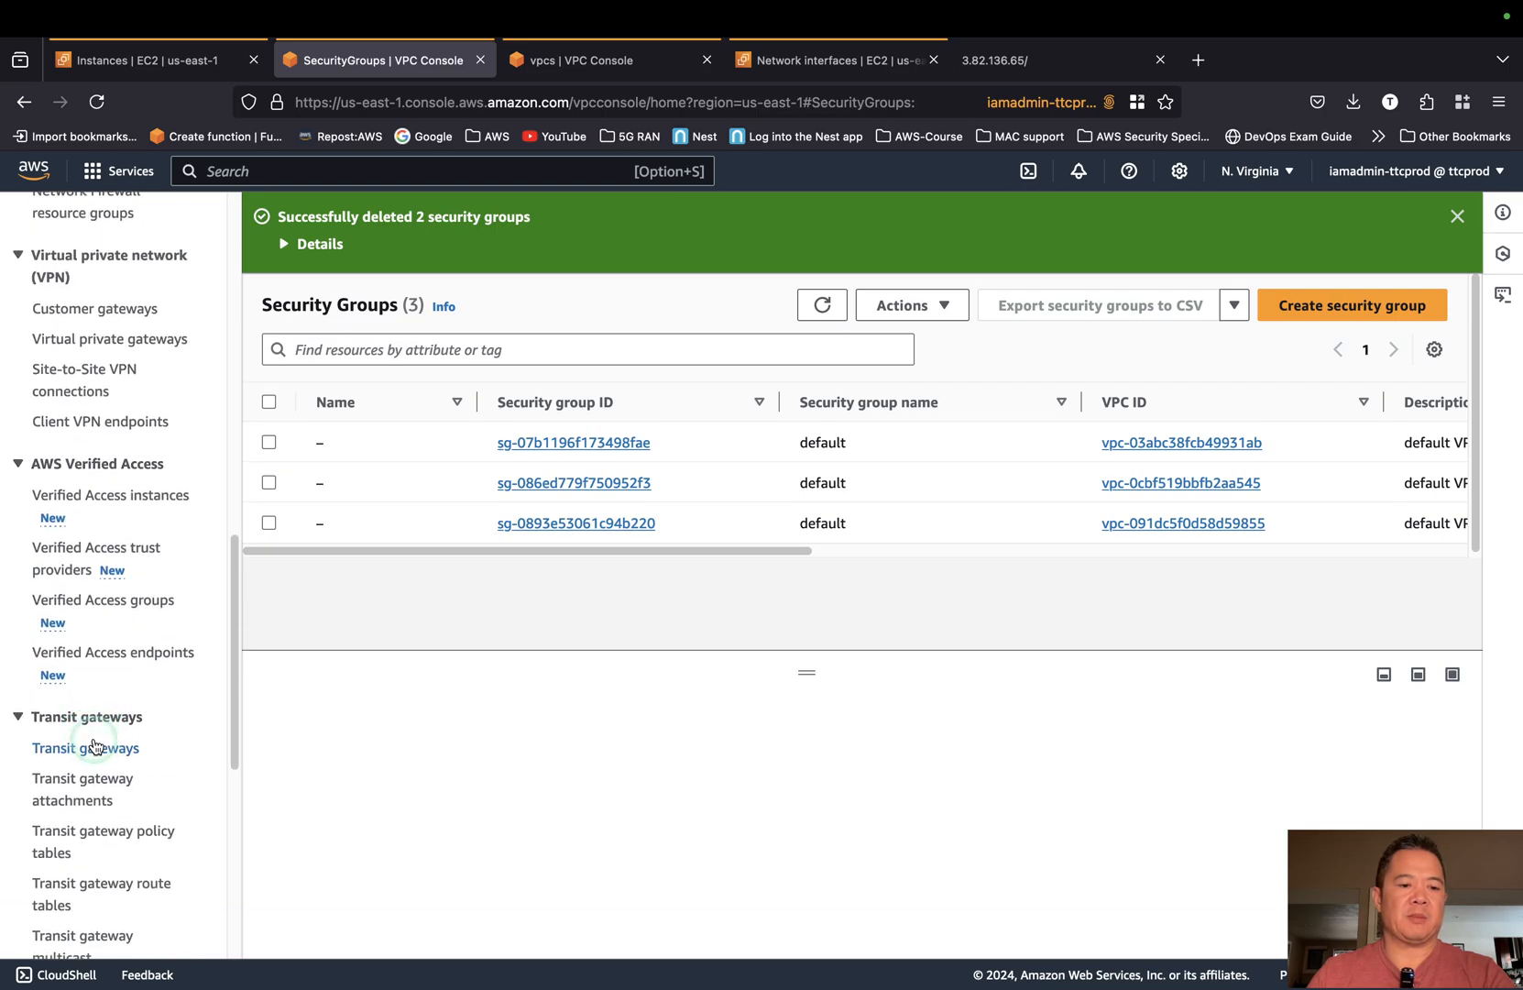
{"action": "left_click", "coordinate": [95, 746]}
{"action": "left_click", "coordinate": [1131, 370]}
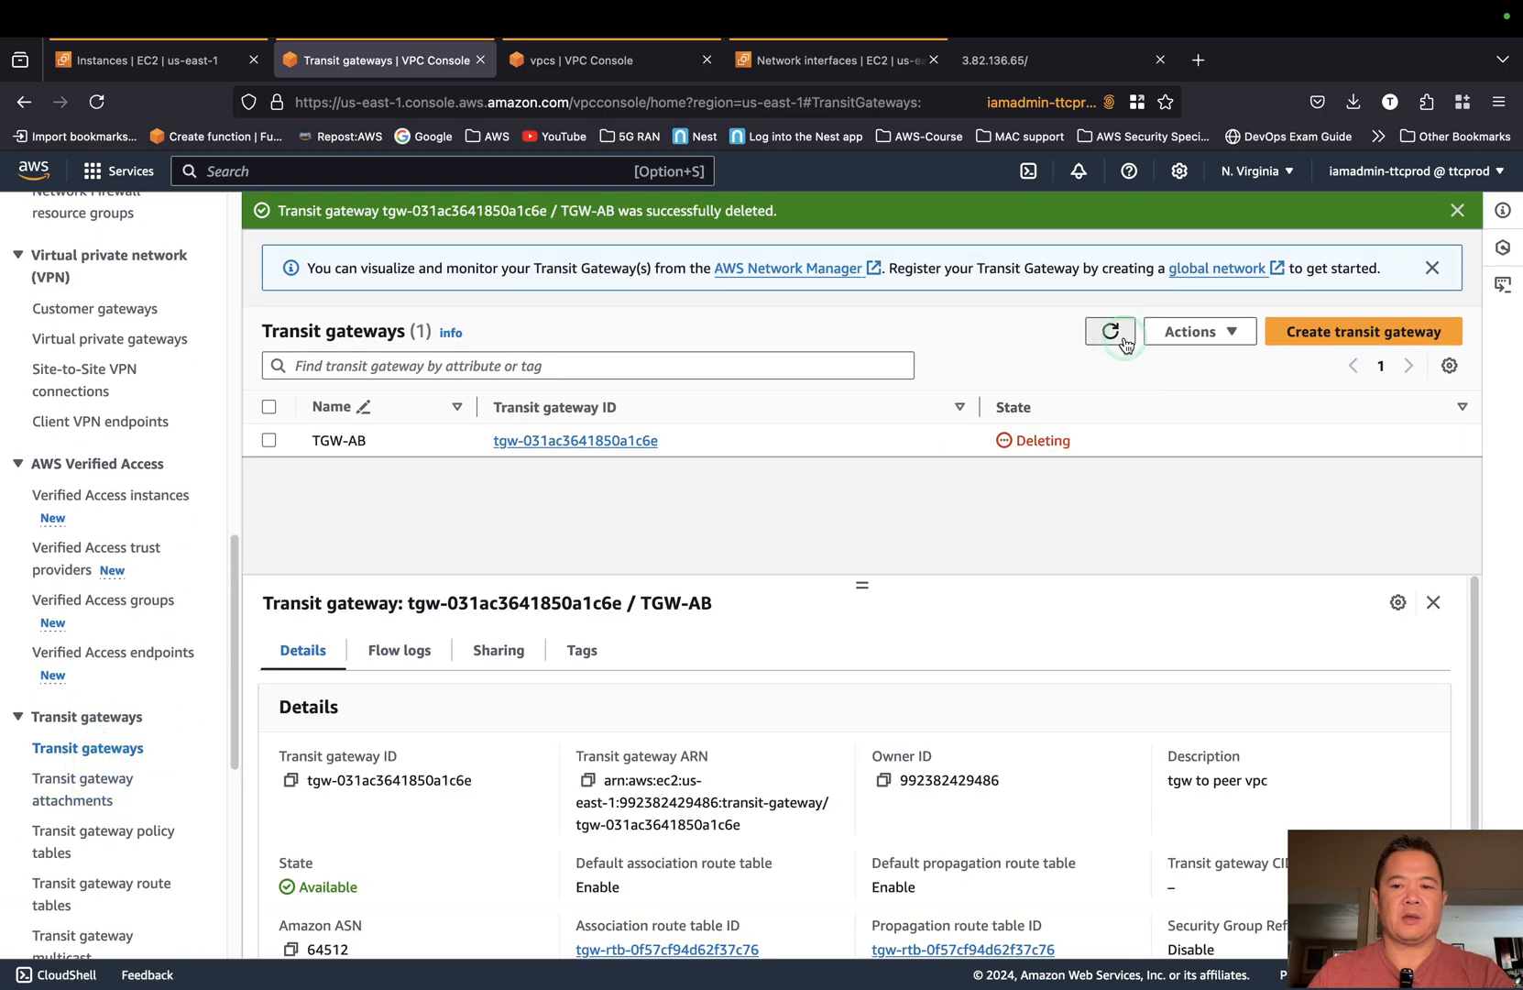
{"action": "left_click", "coordinate": [903, 438]}
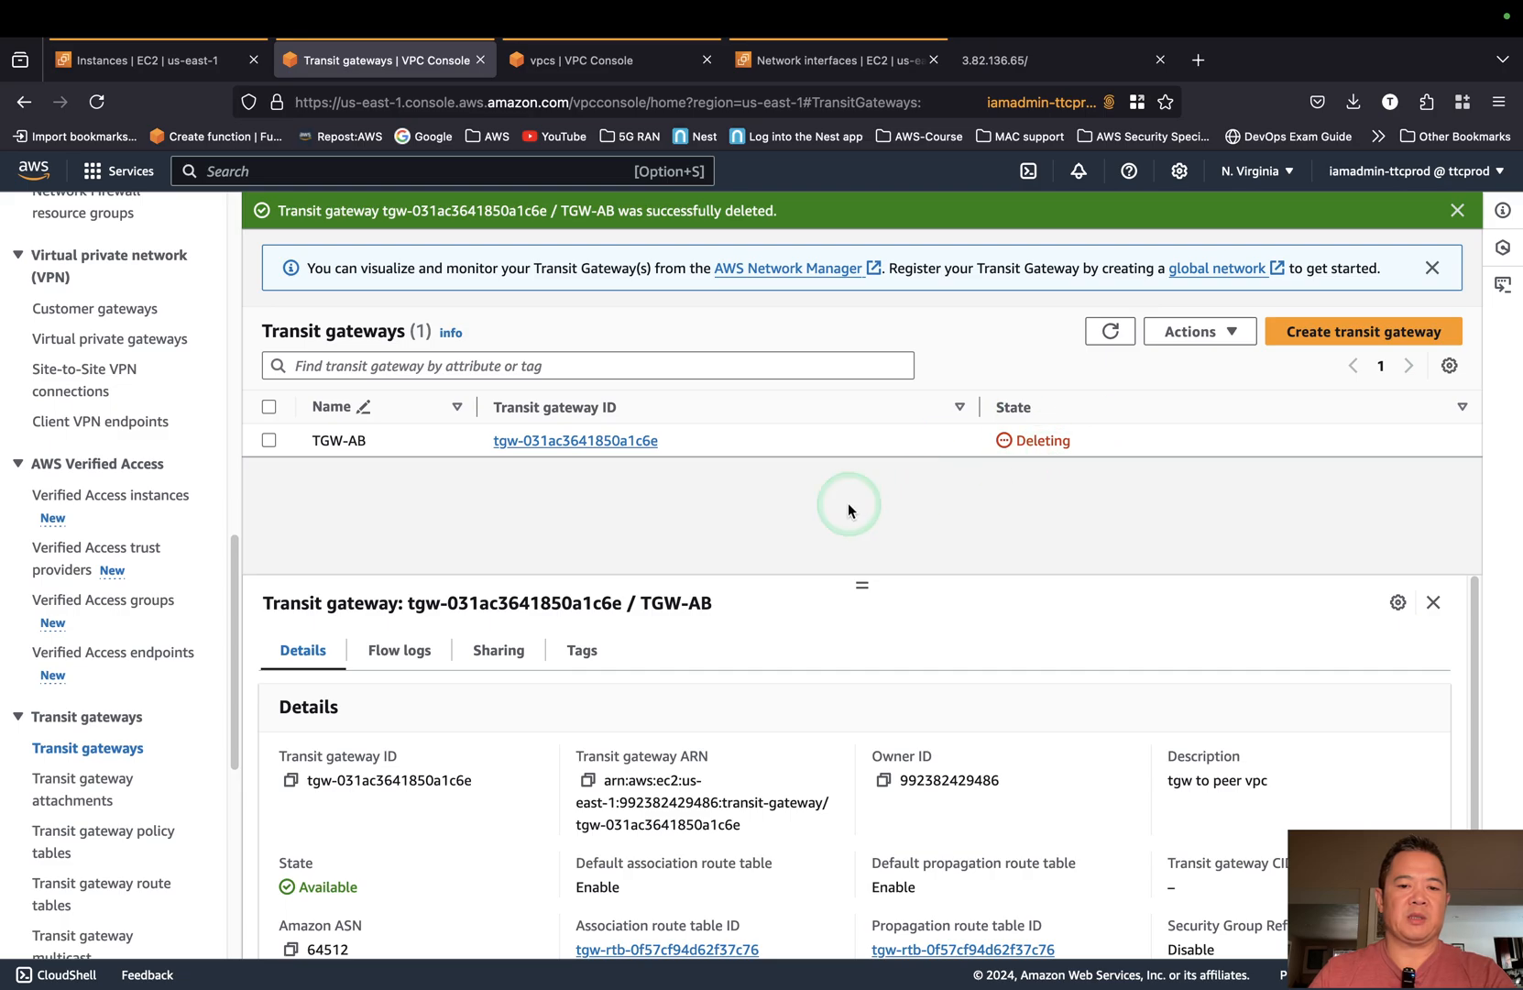
{"action": "left_click", "coordinate": [51, 788]}
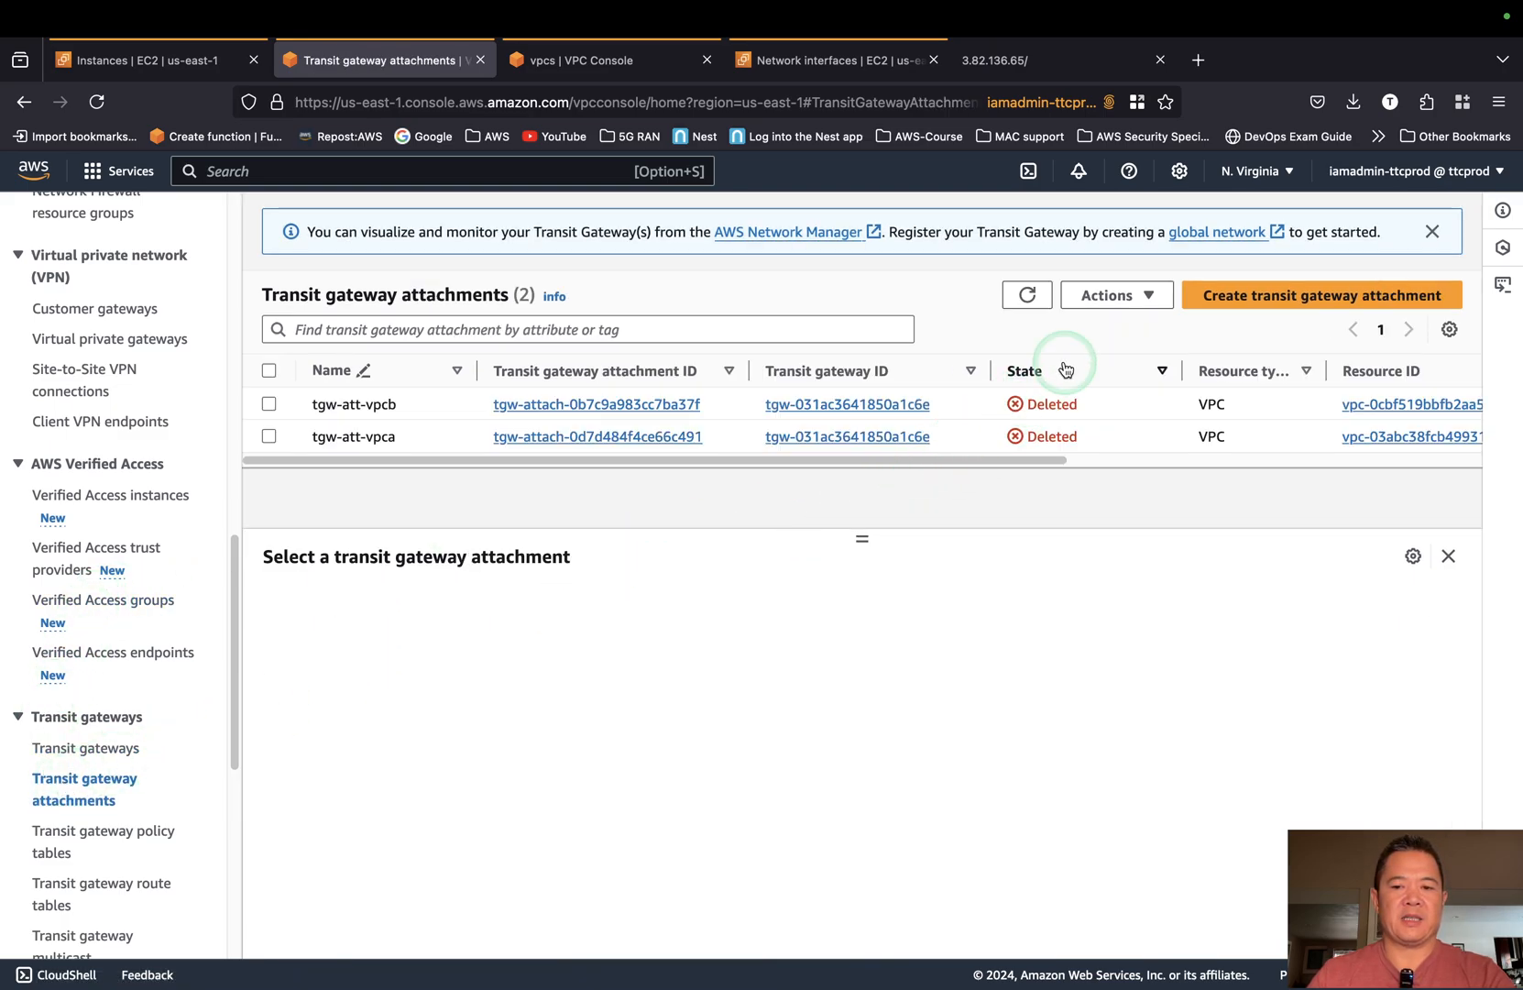
{"action": "left_click", "coordinate": [1043, 302]}
{"action": "scroll", "coordinate": [48, 674], "scroll_direction": "down", "scroll_amount": 2}
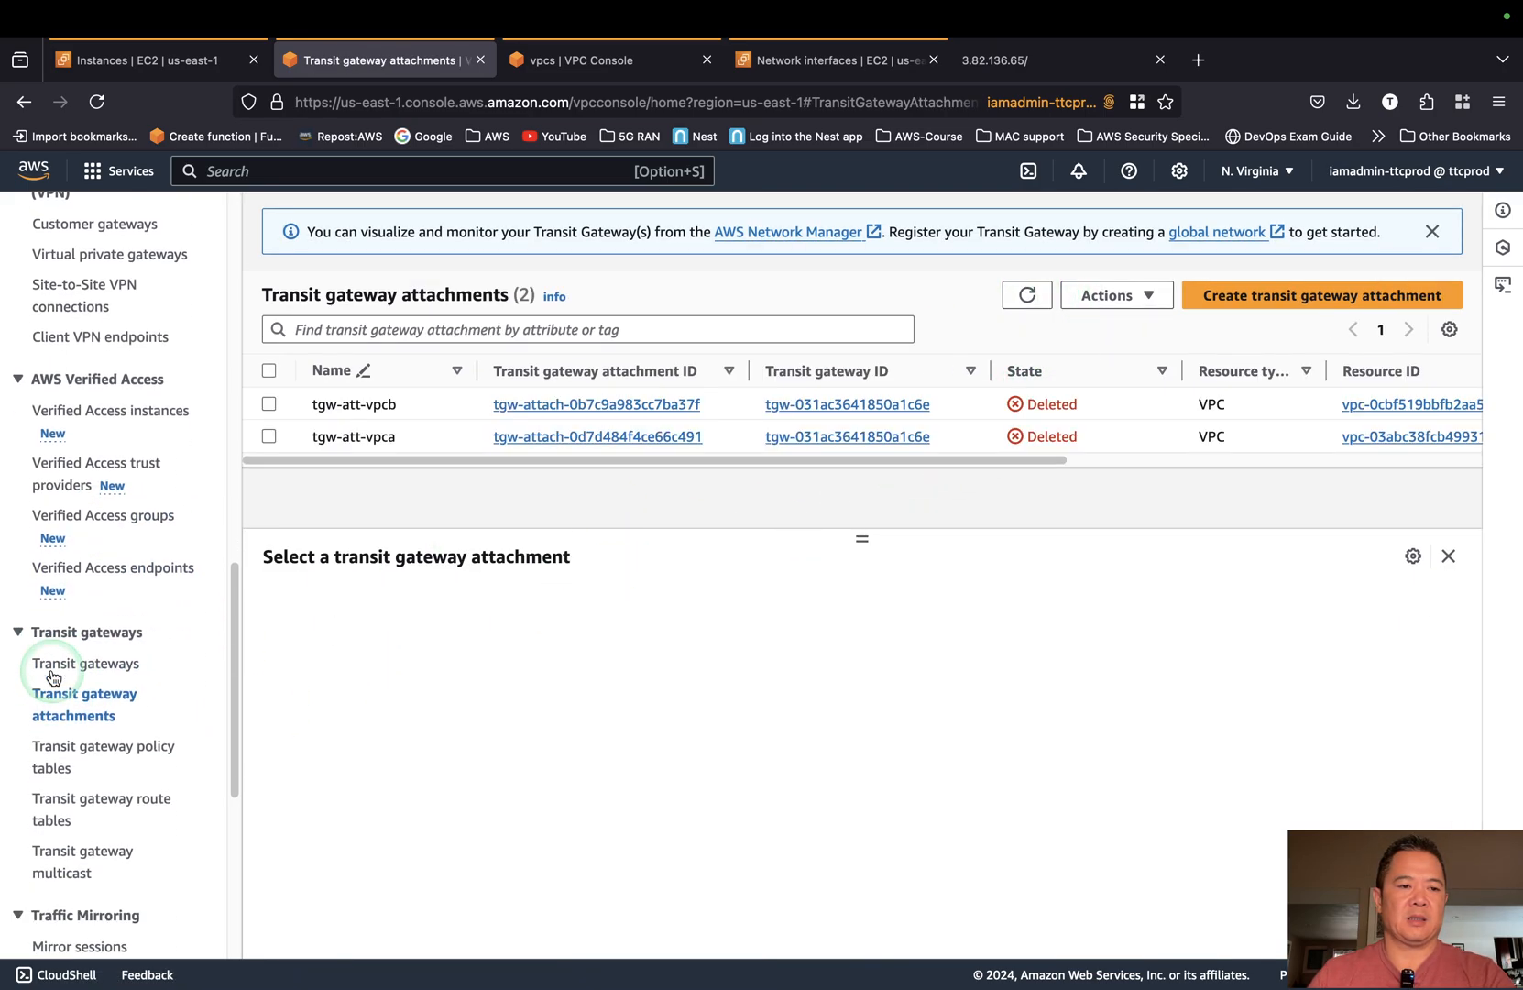
{"action": "scroll", "coordinate": [92, 550], "scroll_direction": "up", "scroll_amount": 15}
In the EC2 console, delete the key pair ec2-keypair, confirming with the word Delete.
{"action": "left_click", "coordinate": [154, 62]}
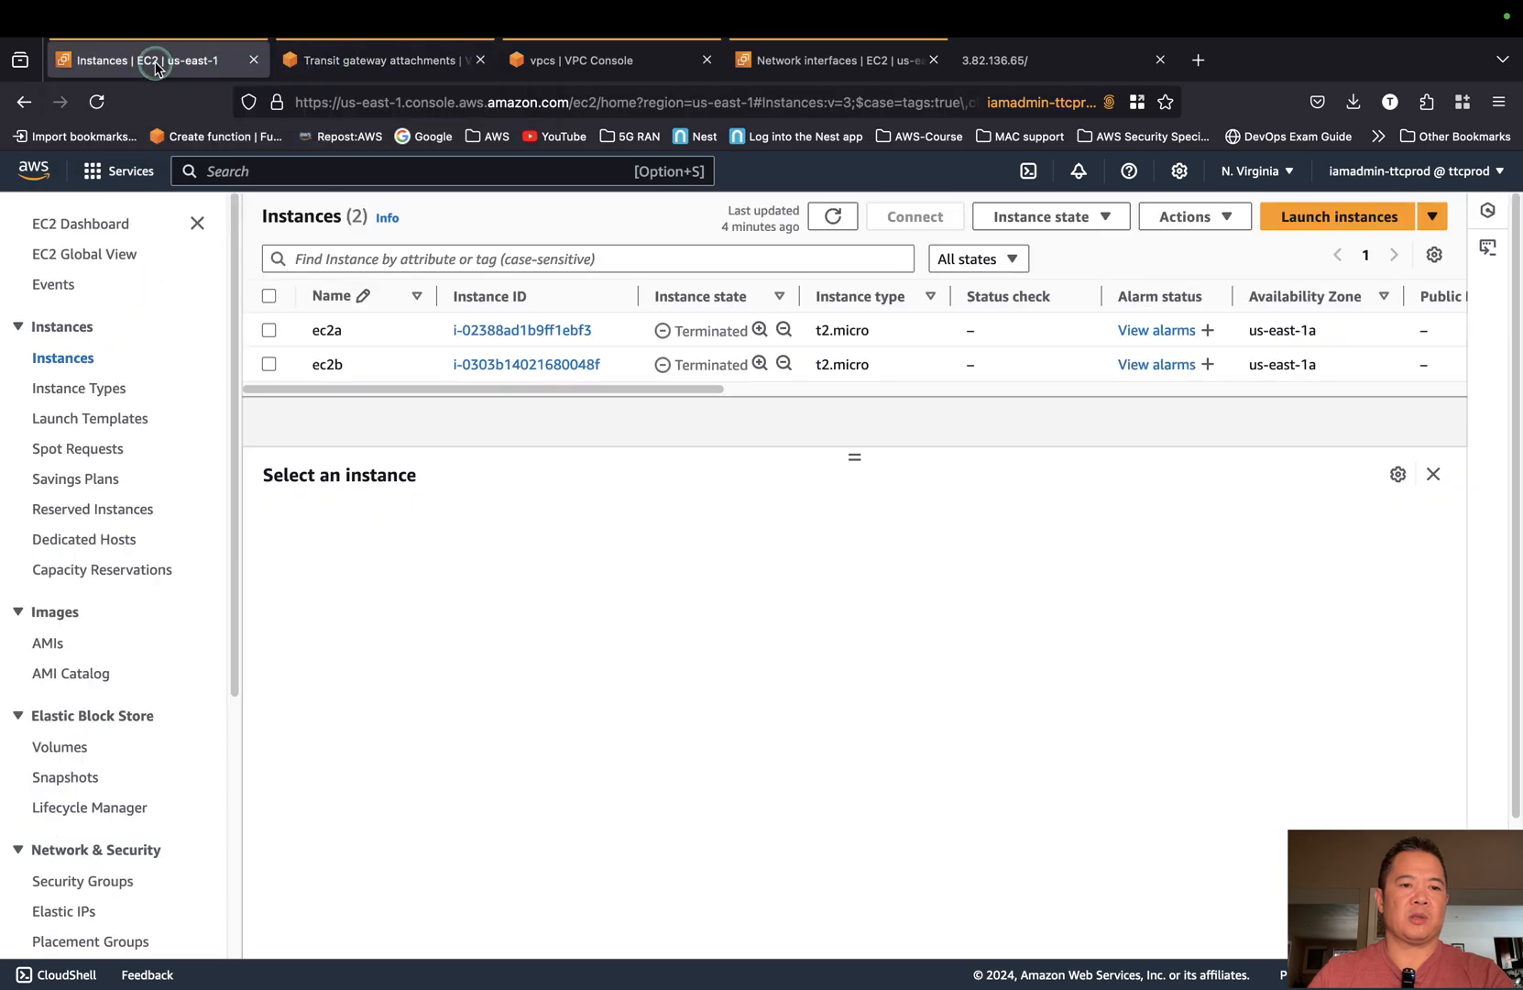
{"action": "scroll", "coordinate": [148, 462], "scroll_direction": "down", "scroll_amount": 5}
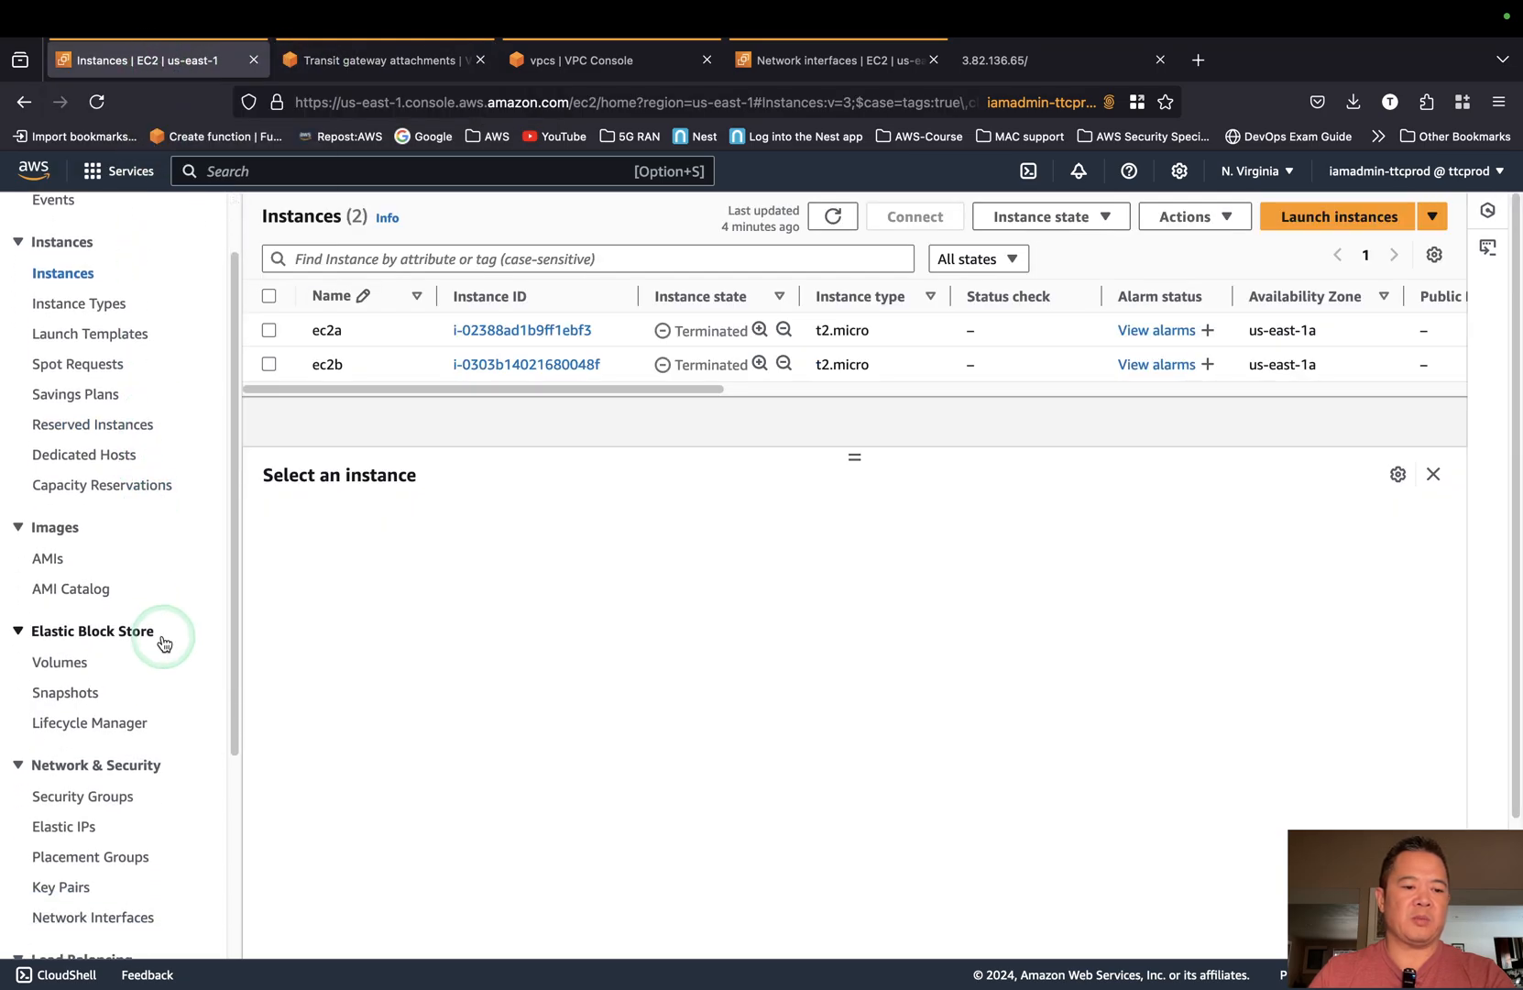
{"action": "left_click", "coordinate": [88, 733]}
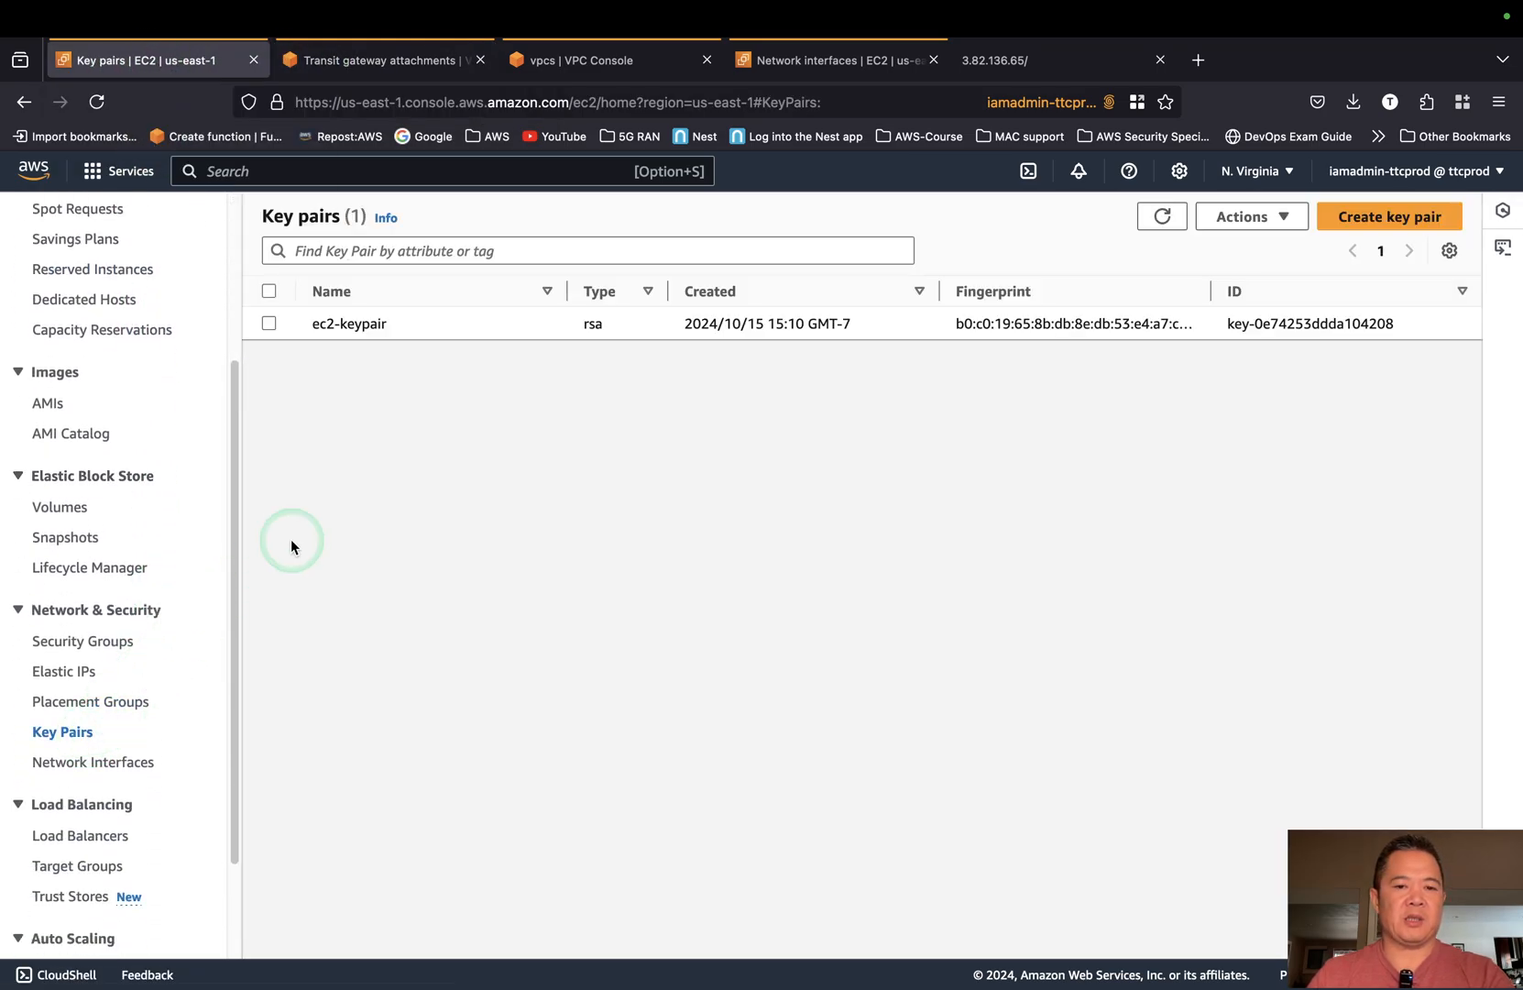
{"action": "left_click", "coordinate": [269, 324]}
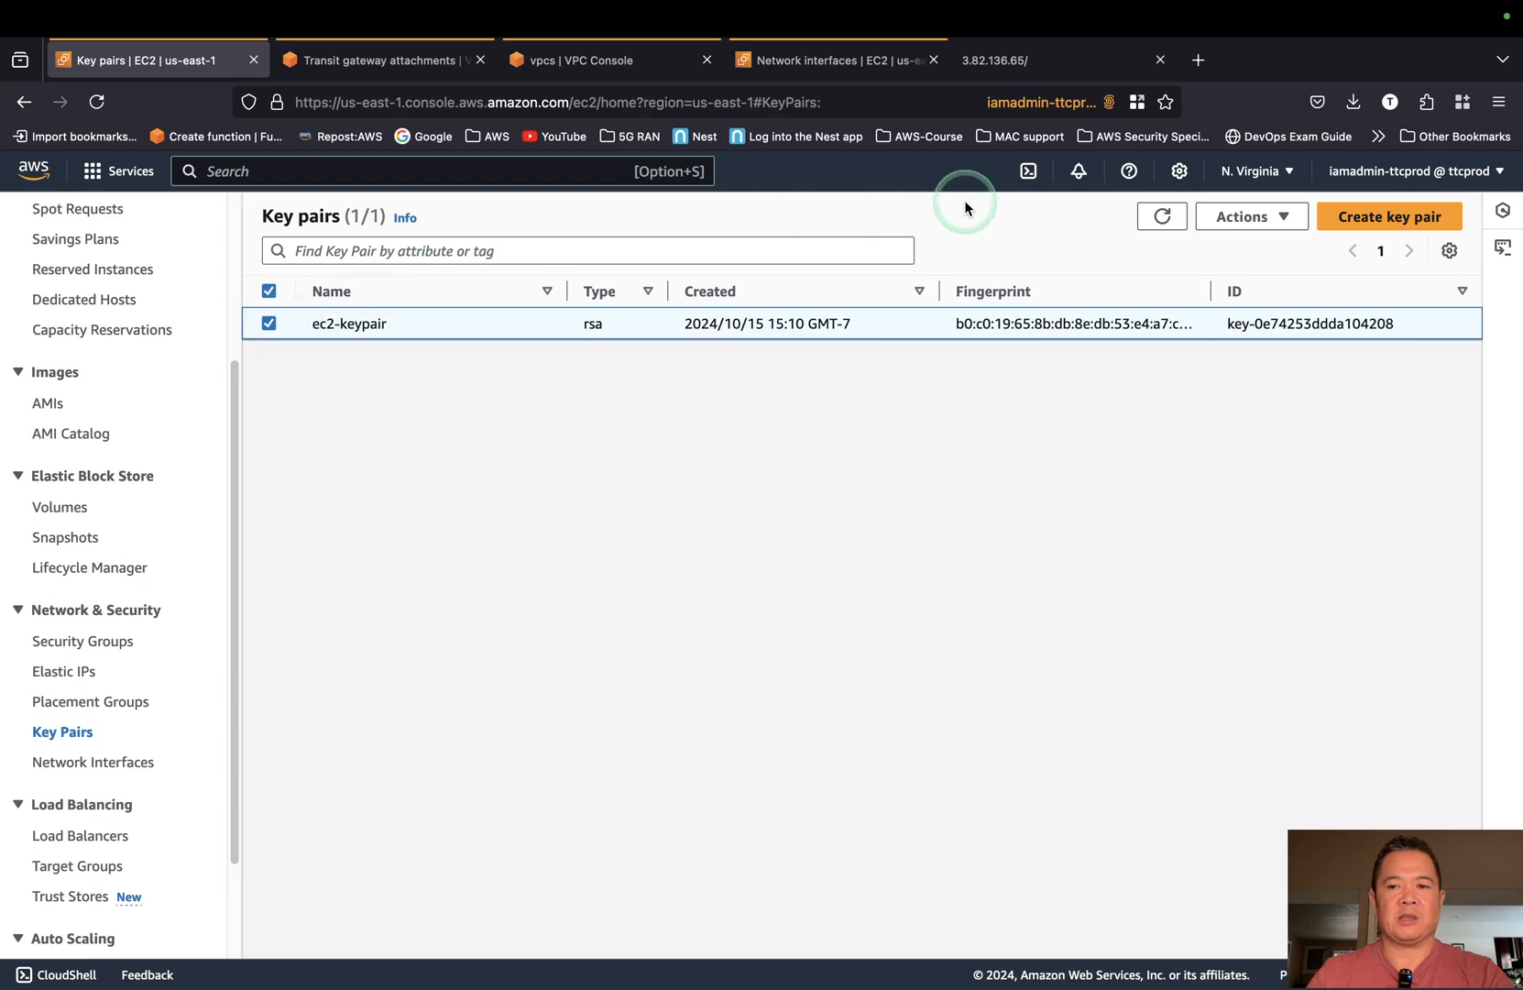
{"action": "left_click", "coordinate": [1266, 225]}
{"action": "left_click", "coordinate": [1276, 281]}
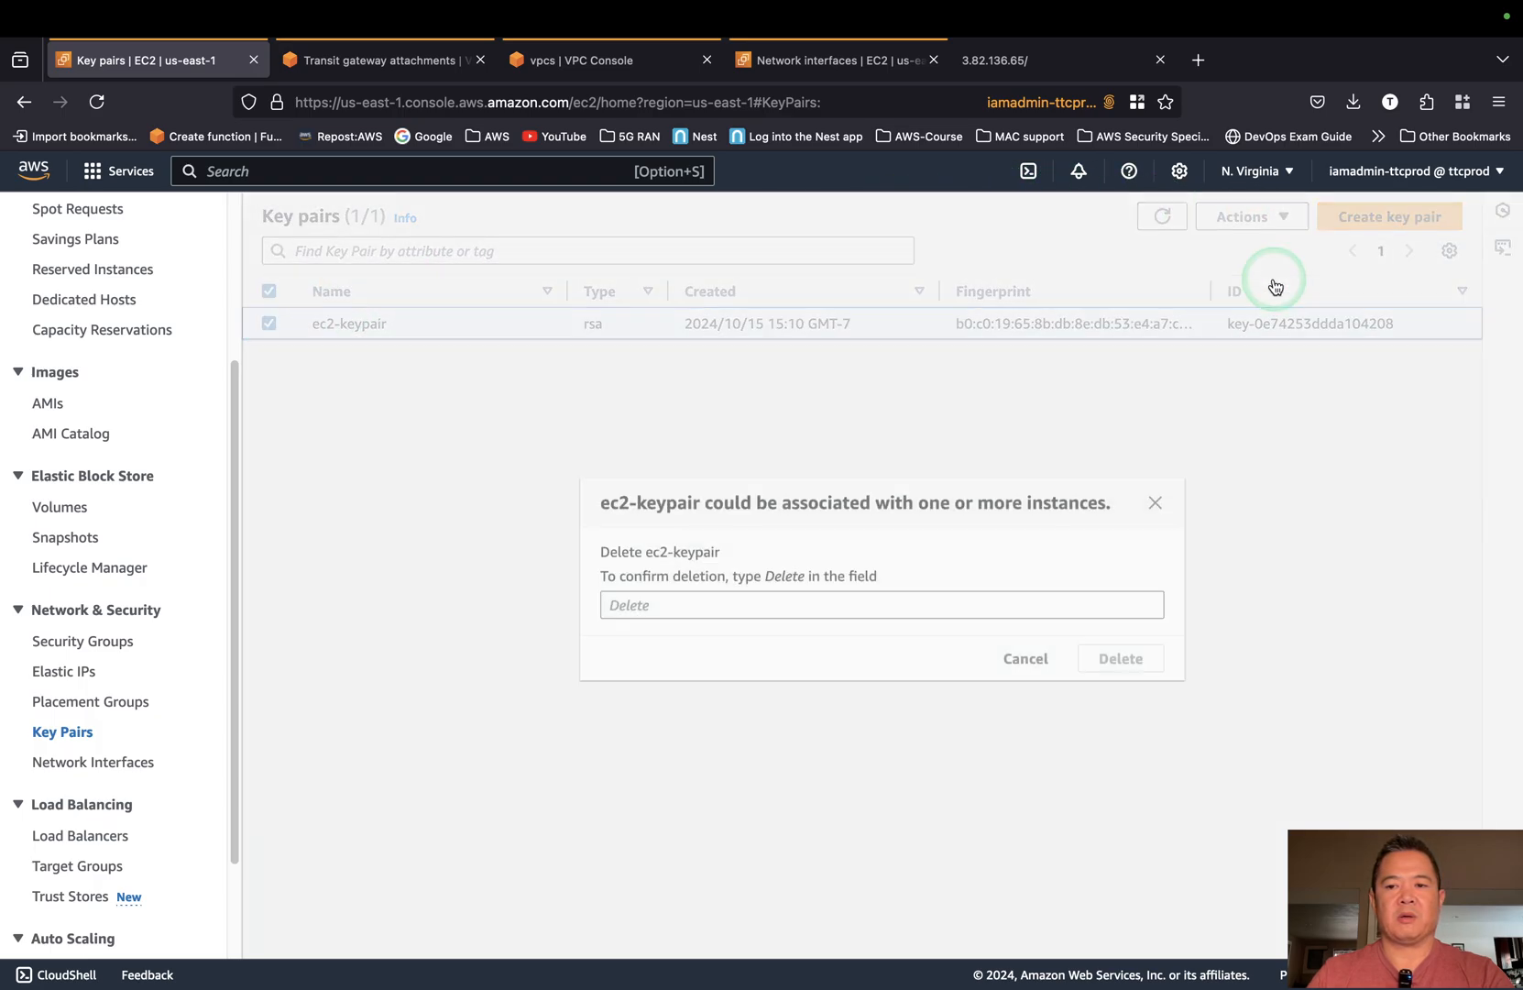
{"action": "left_click", "coordinate": [932, 611]}
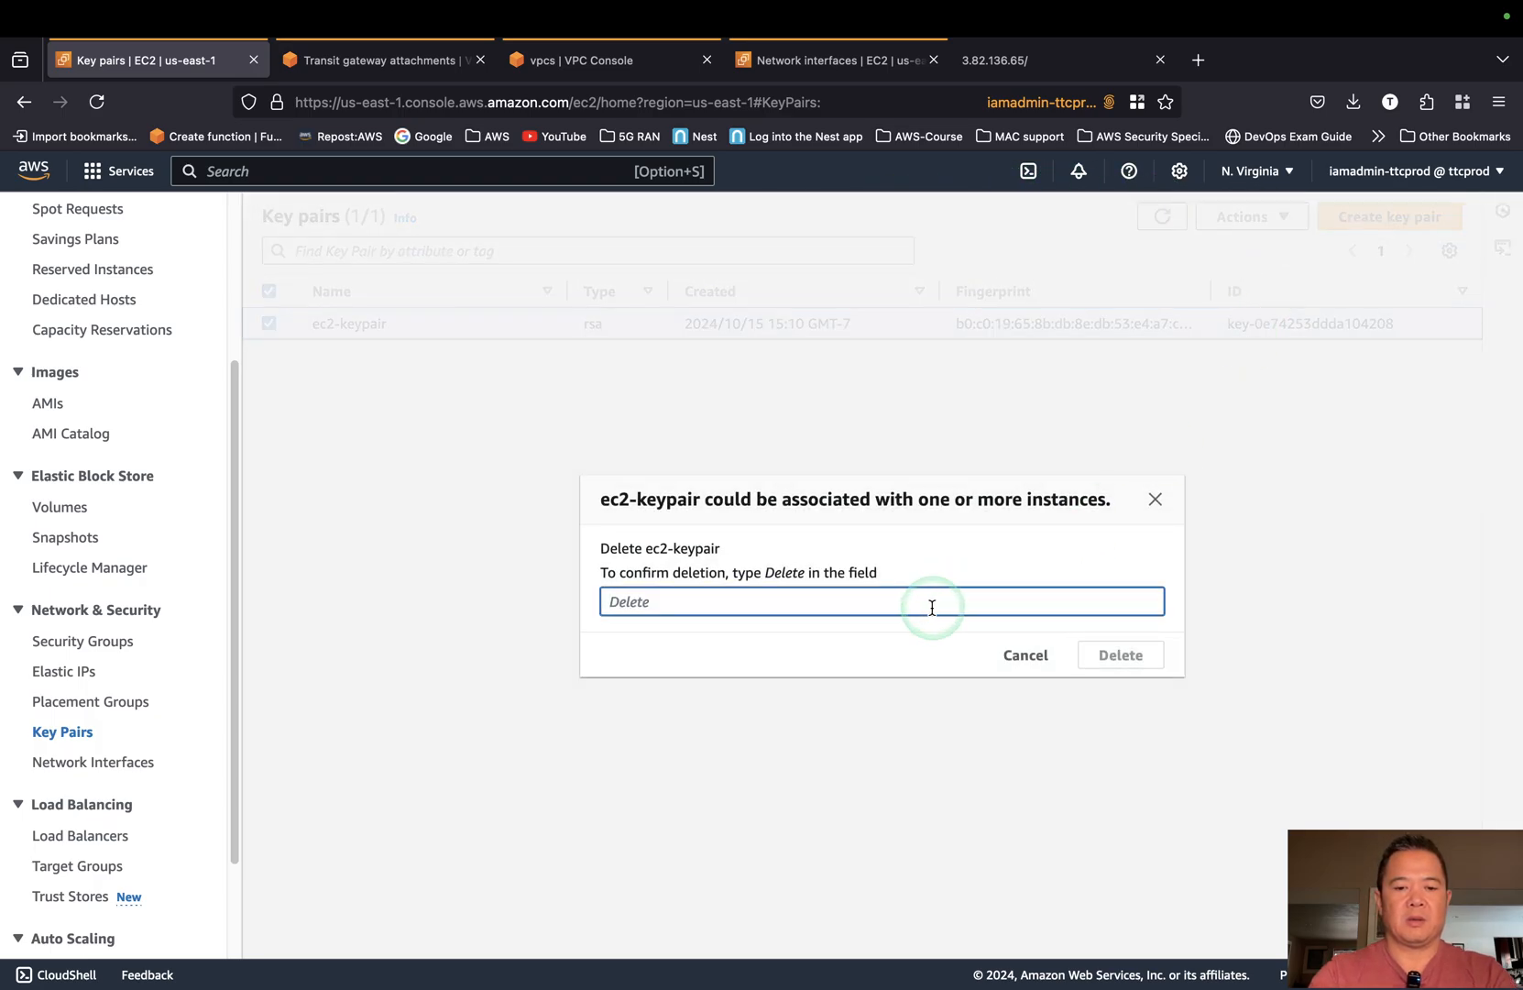
{"action": "type", "text": "Delete"}
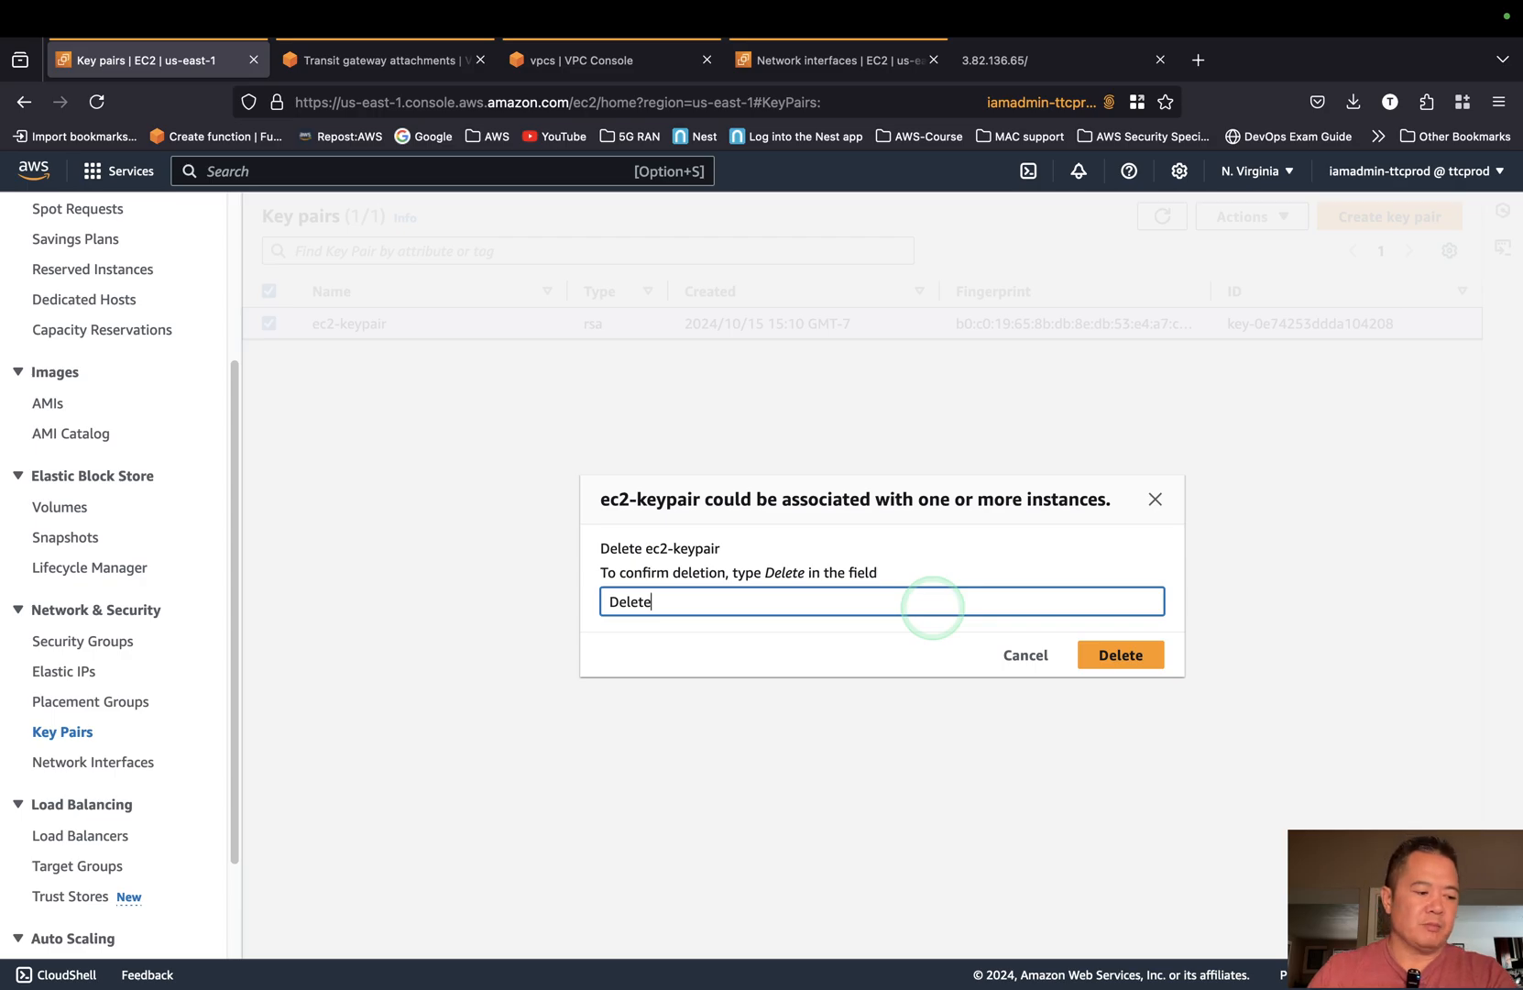
{"action": "left_click", "coordinate": [1131, 660]}
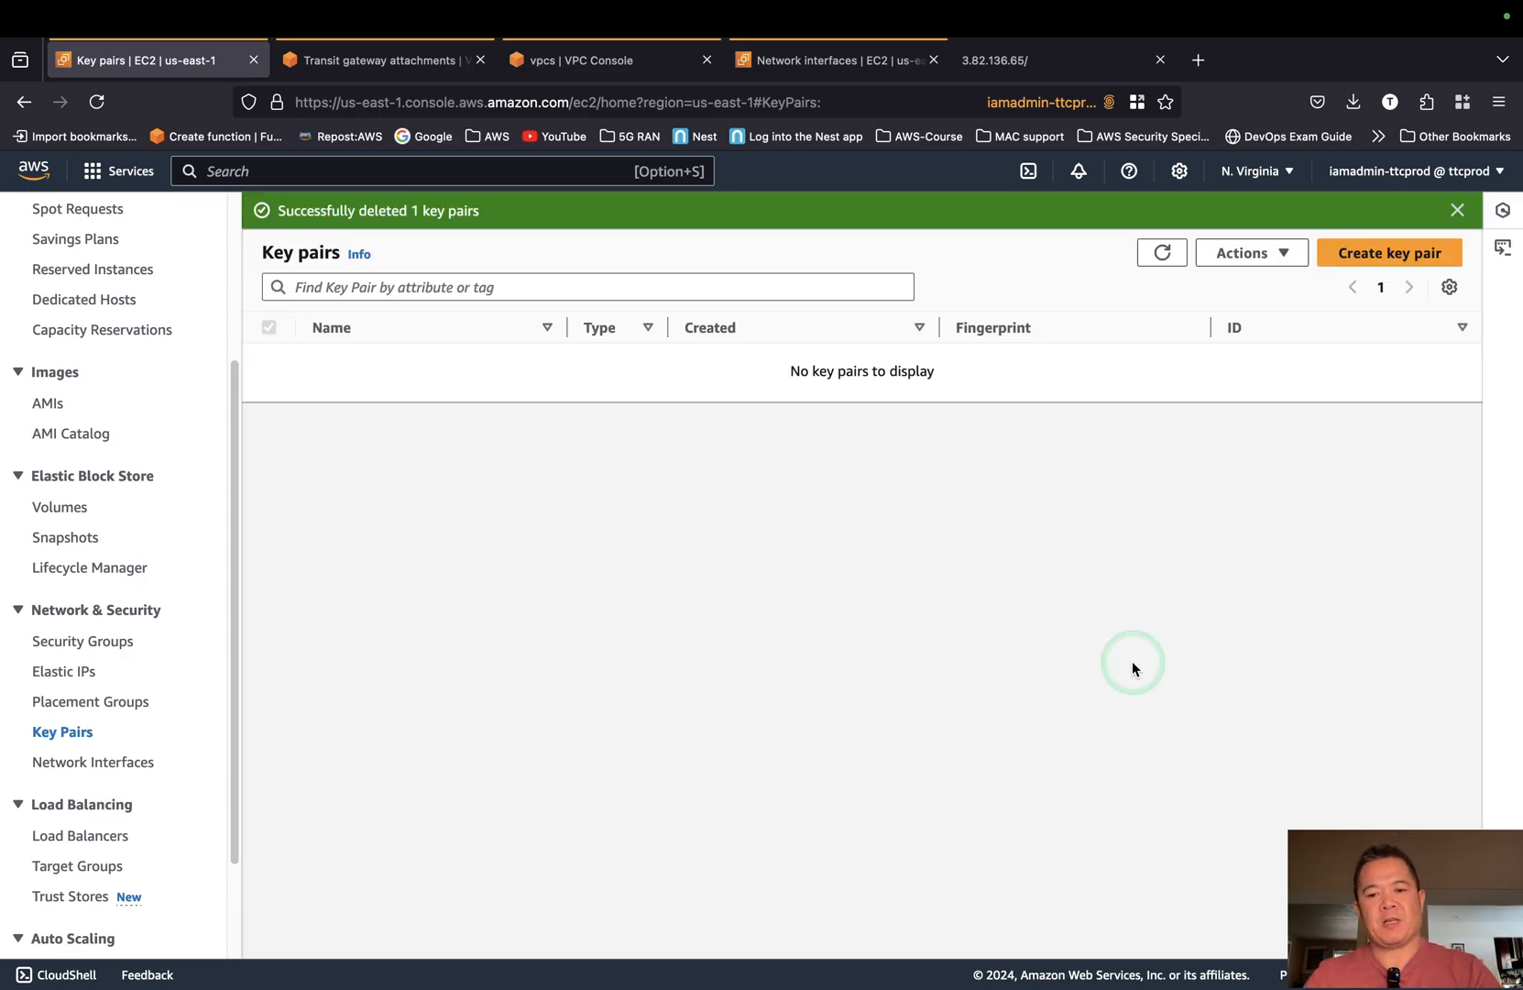